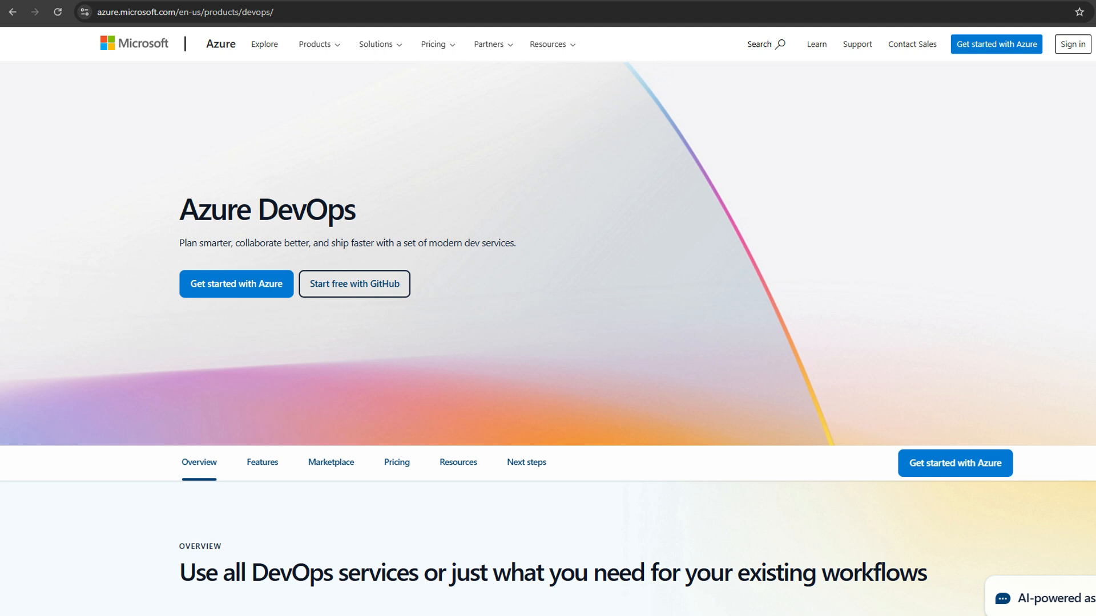
Step: Move past the Azure DevOps product slides to the organization's Projects page
{"action": "key", "text": "Right"}
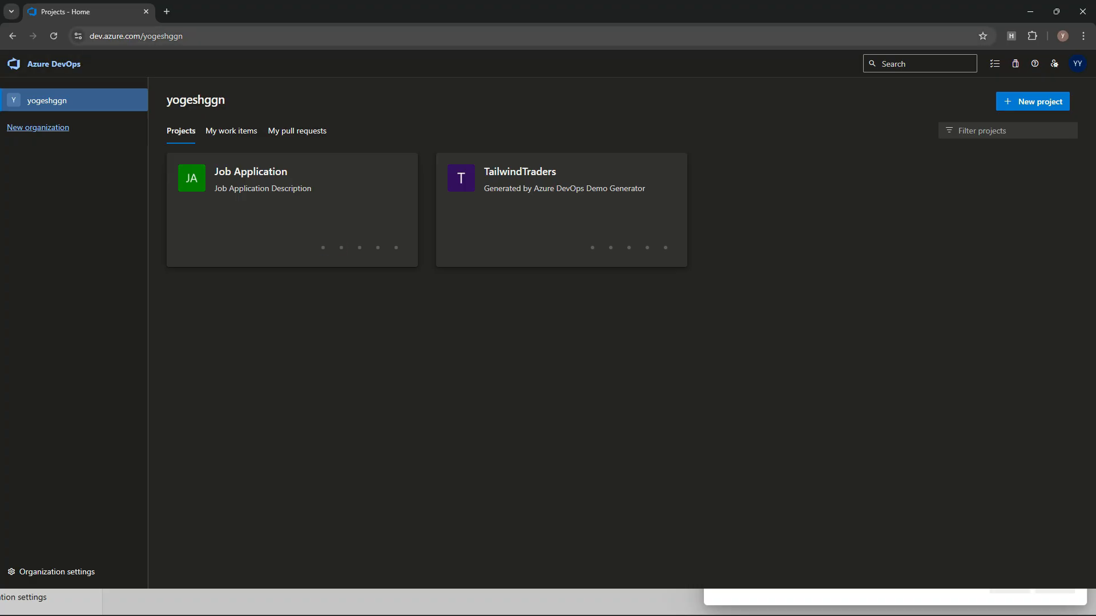
{"action": "left_click_drag", "start_coordinate": [143, 36], "coordinate": [89, 36]}
{"action": "double_click", "coordinate": [186, 36]}
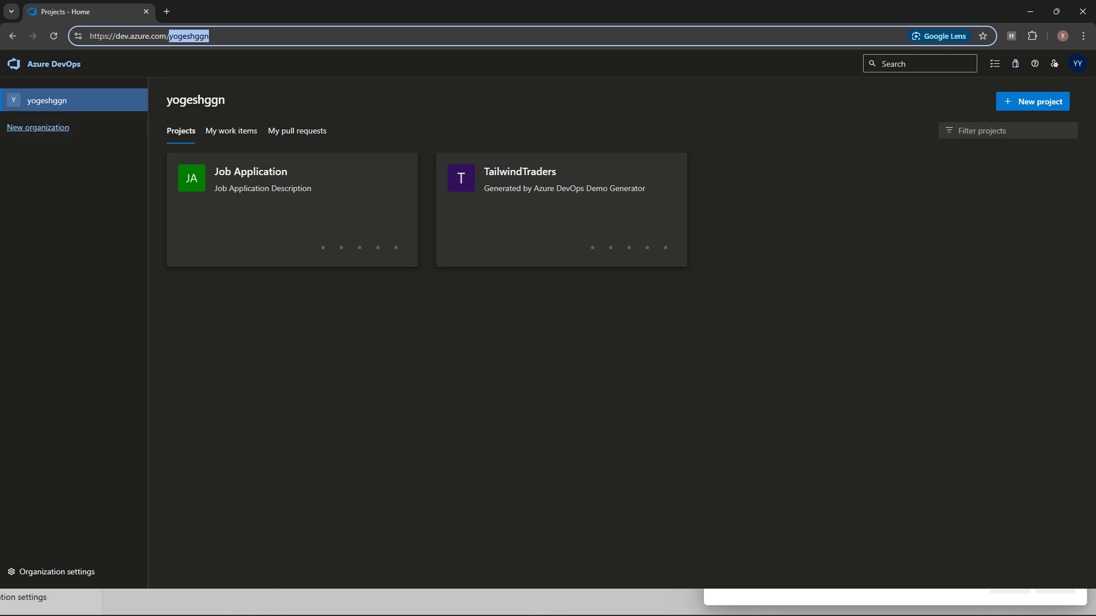
{"action": "left_click", "coordinate": [97, 240]}
{"action": "left_click", "coordinate": [56, 572]}
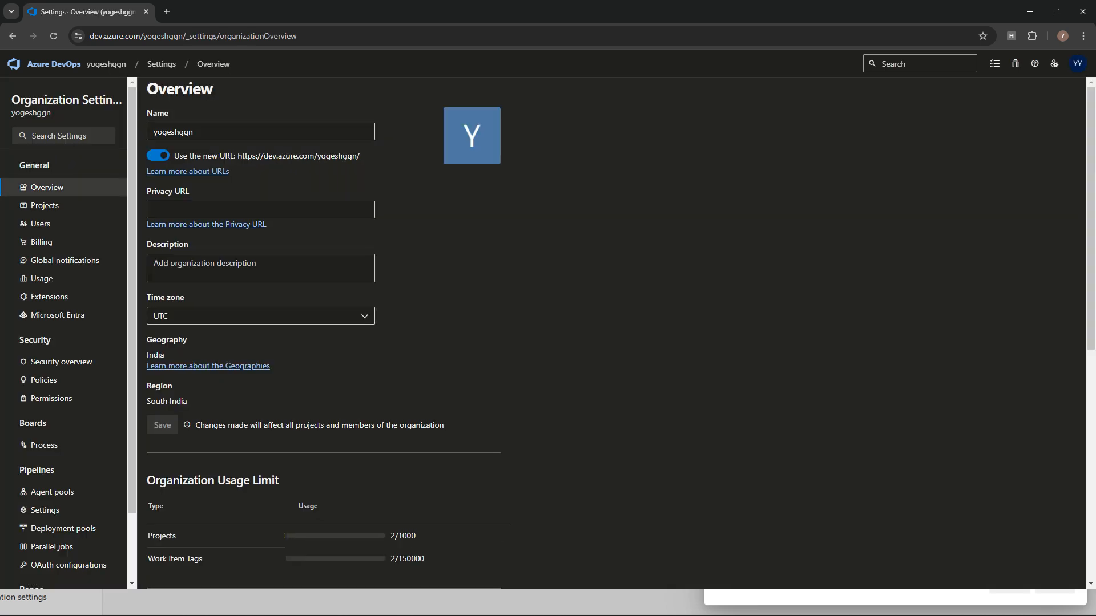
{"action": "left_click", "coordinate": [54, 63]}
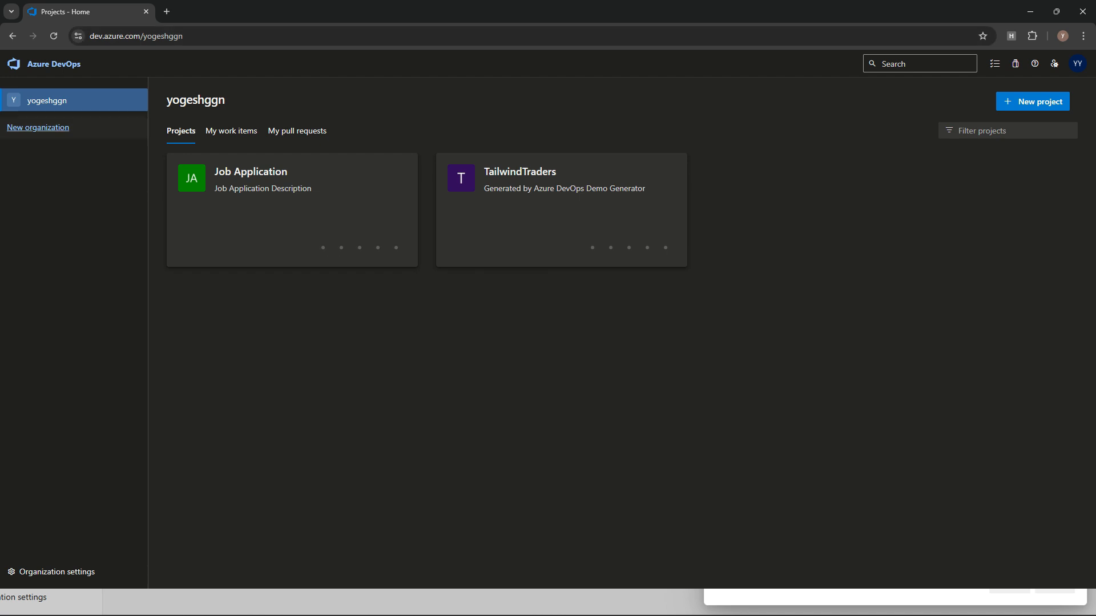
{"action": "left_click", "coordinate": [37, 128]}
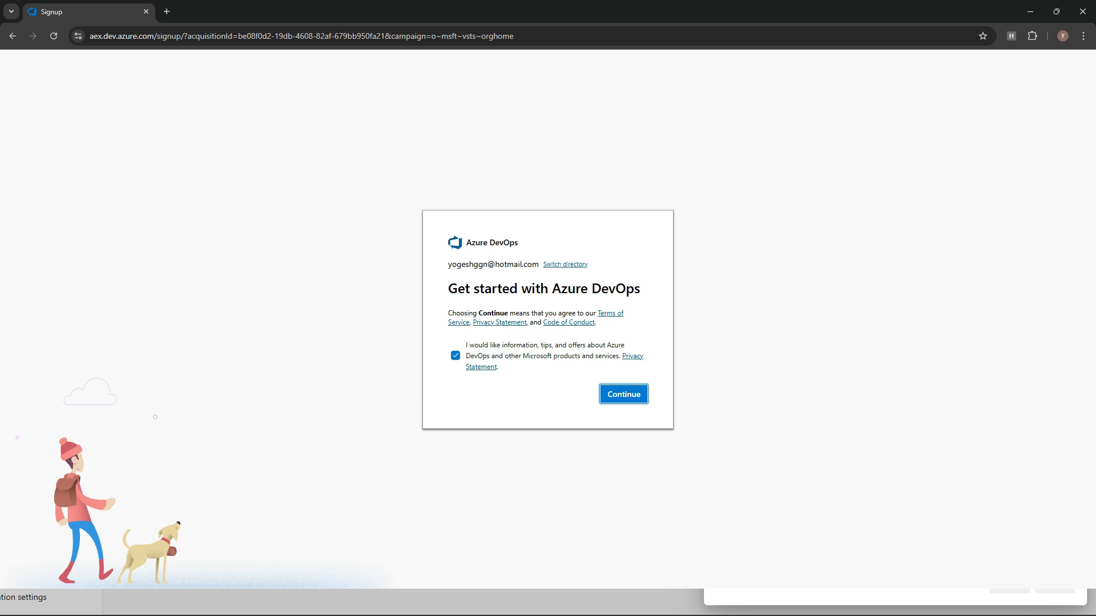
{"action": "left_click", "coordinate": [12, 36]}
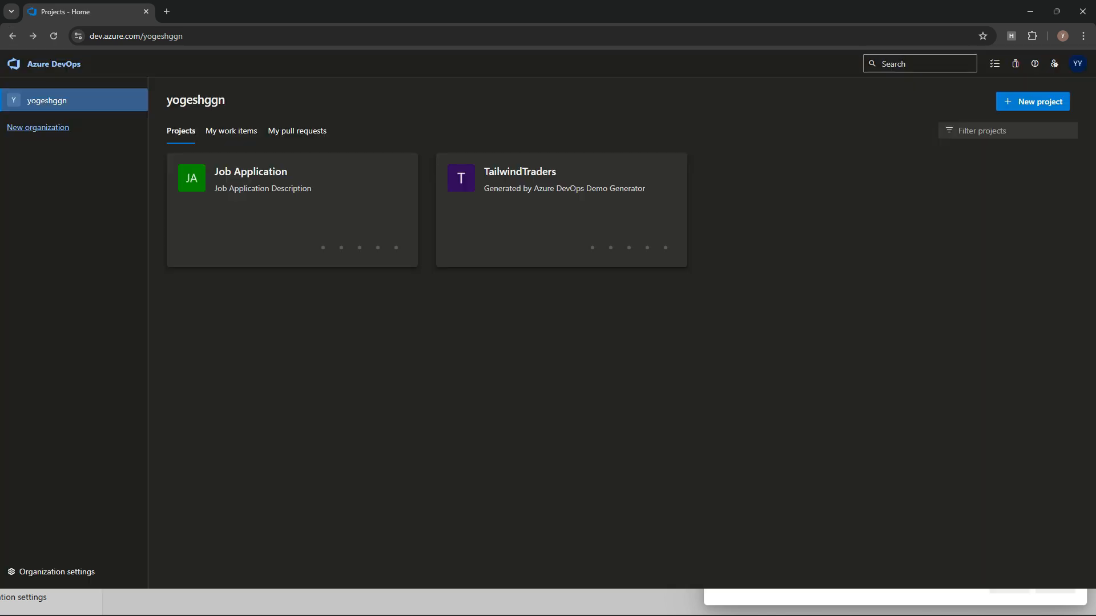
{"action": "left_click", "coordinate": [1032, 101]}
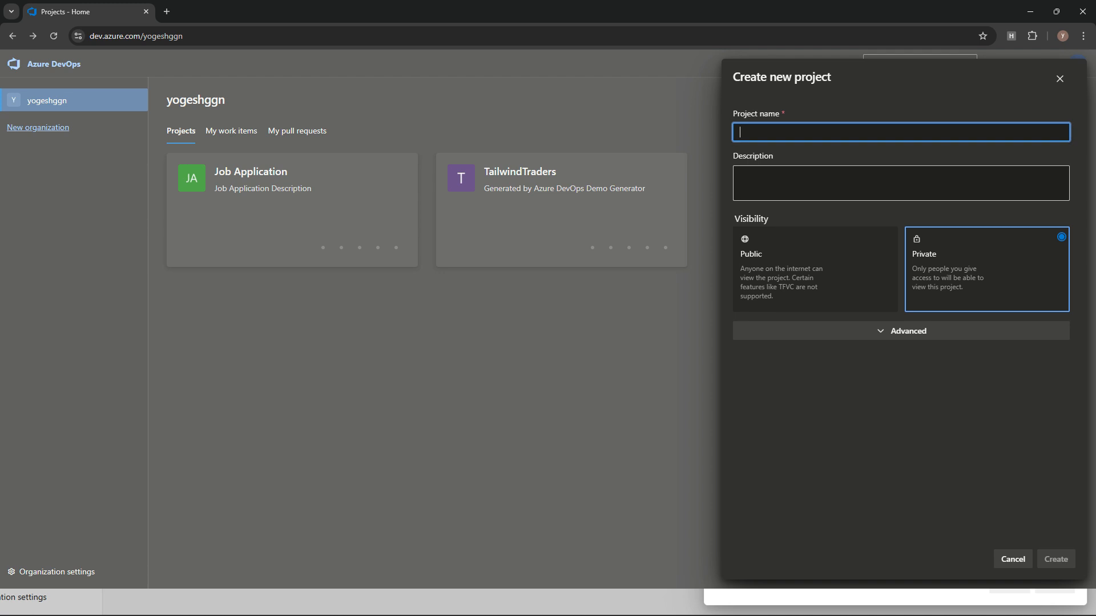
{"action": "left_click", "coordinate": [900, 183]}
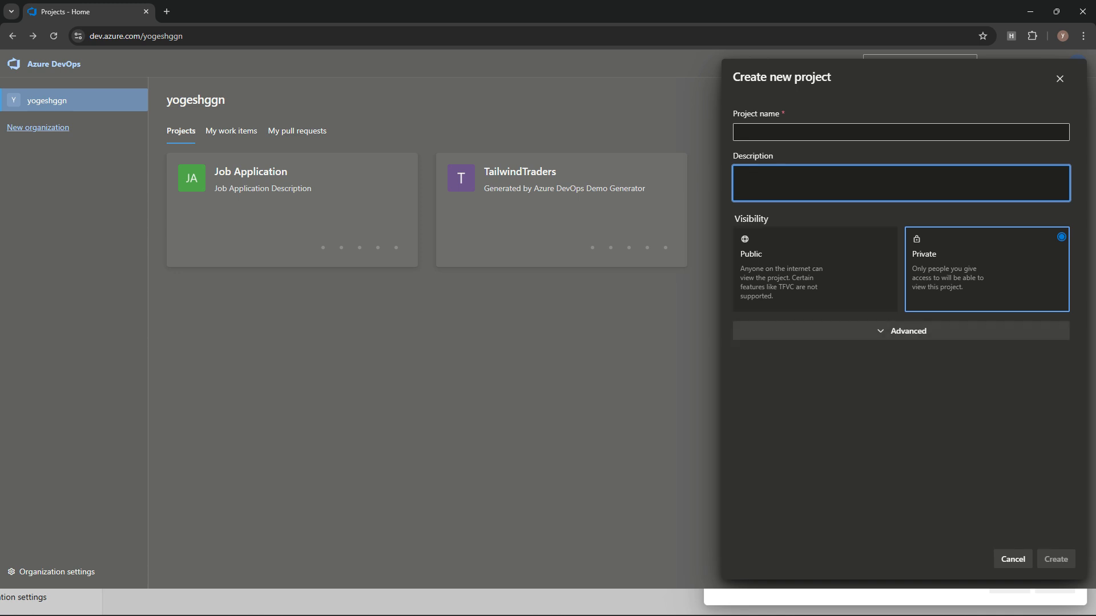
{"action": "left_click", "coordinate": [901, 331]}
{"action": "left_click", "coordinate": [809, 369]}
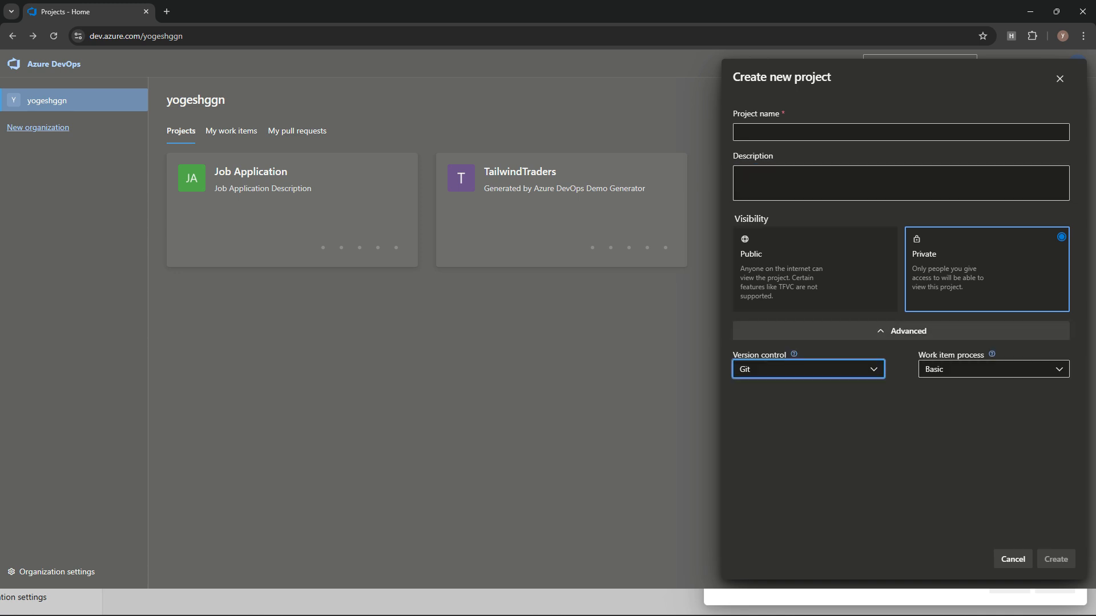
{"action": "left_click", "coordinate": [993, 369]}
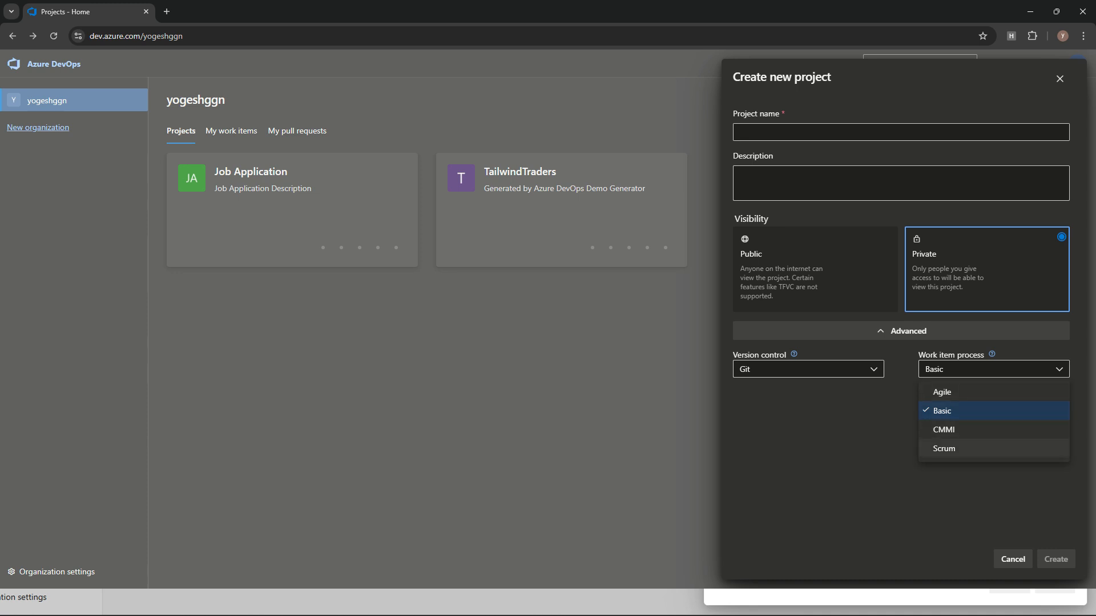
{"action": "left_click", "coordinate": [994, 369]}
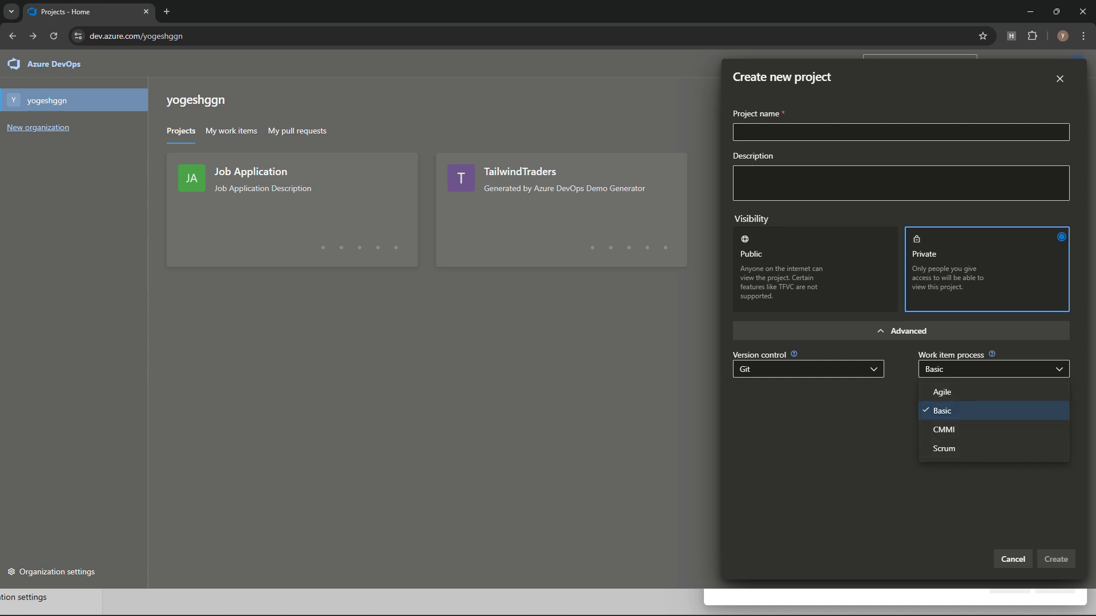
{"action": "left_click", "coordinate": [994, 411]}
{"action": "left_click", "coordinate": [1012, 559]}
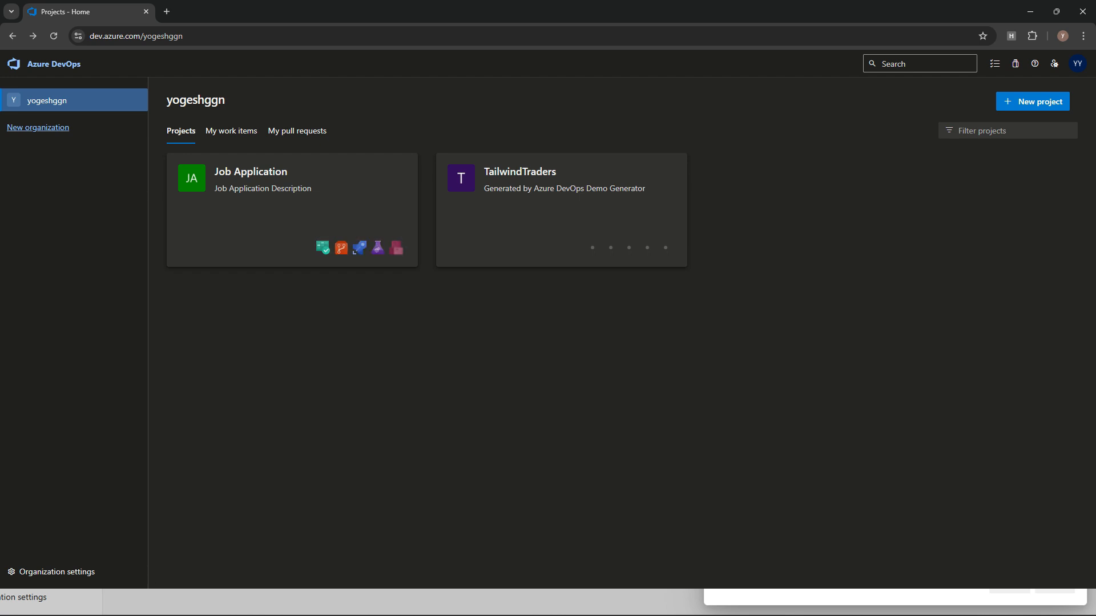
{"action": "left_click", "coordinate": [252, 173]}
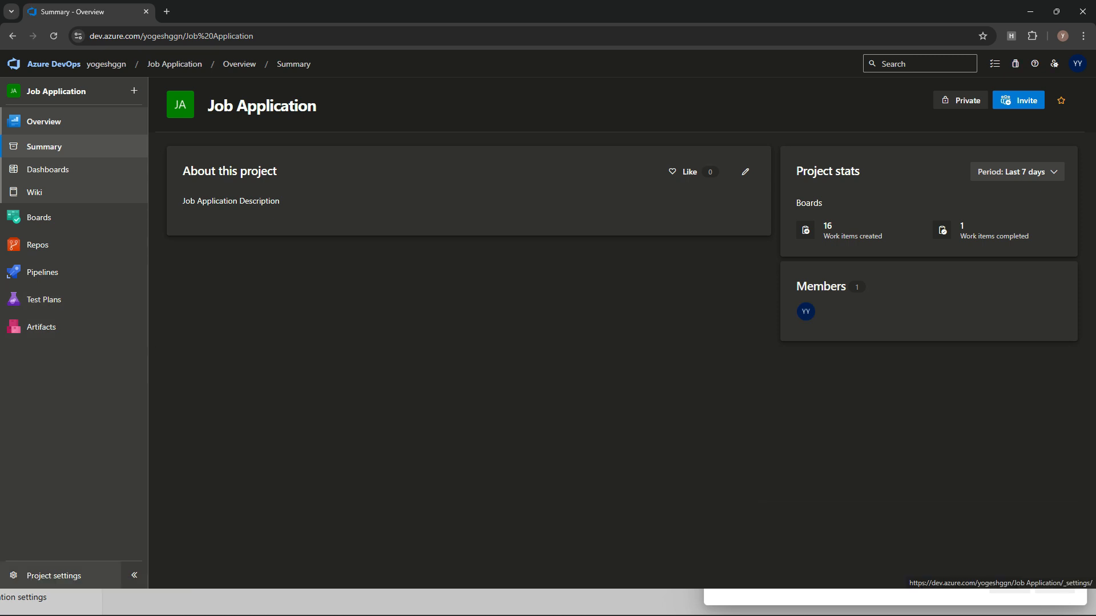
Step: Delete the Job Application project from Project settings, confirming with the pasted project name
{"action": "left_click", "coordinate": [53, 575]}
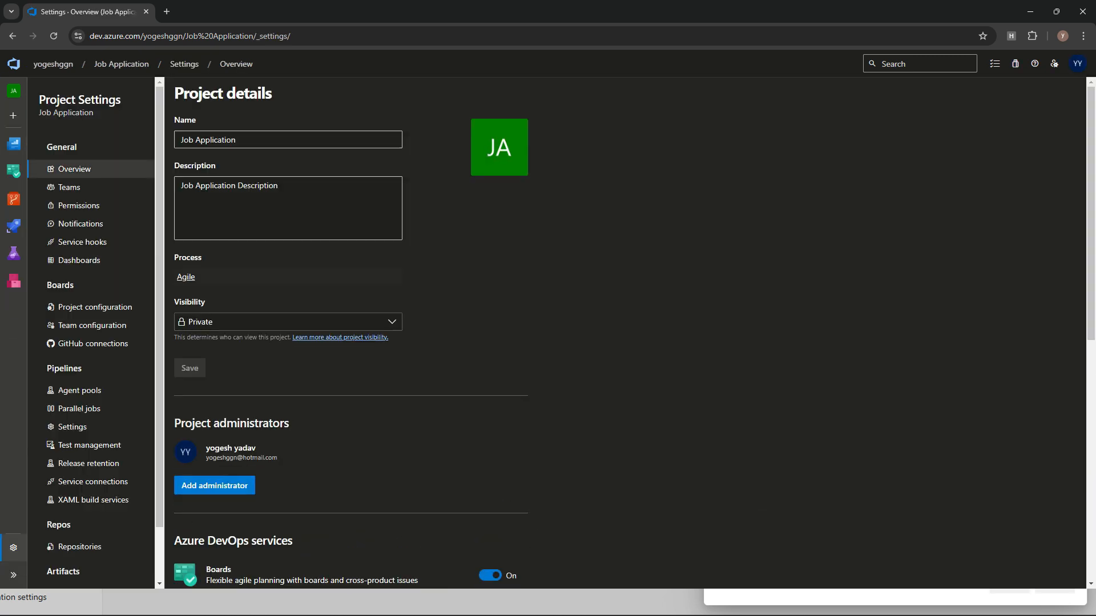
{"action": "scroll", "coordinate": [351, 331], "scroll_direction": "down", "scroll_amount": 8}
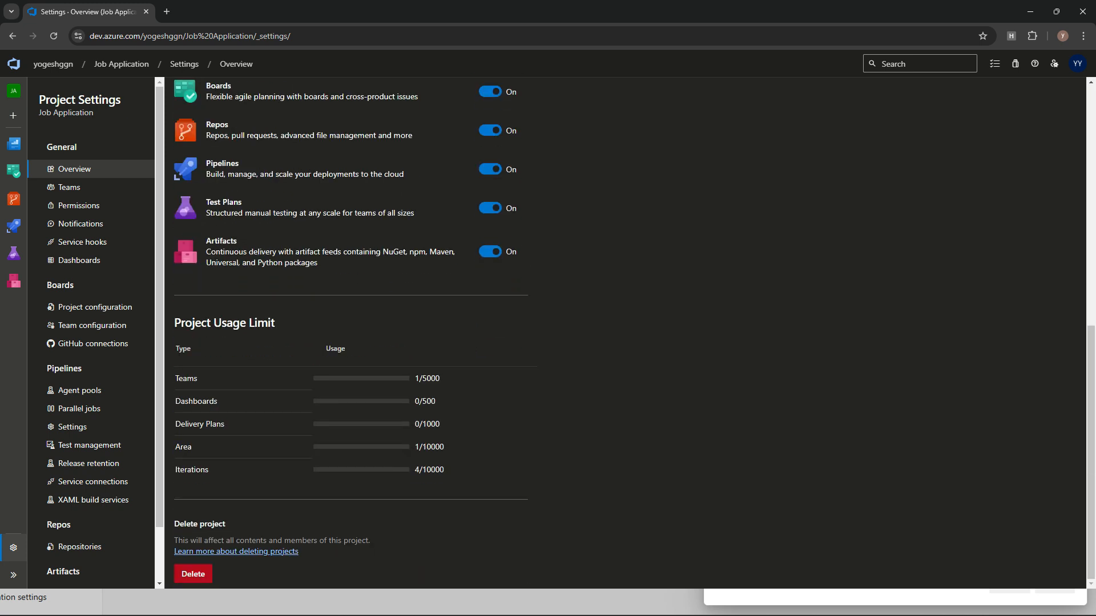
{"action": "left_click", "coordinate": [193, 574]}
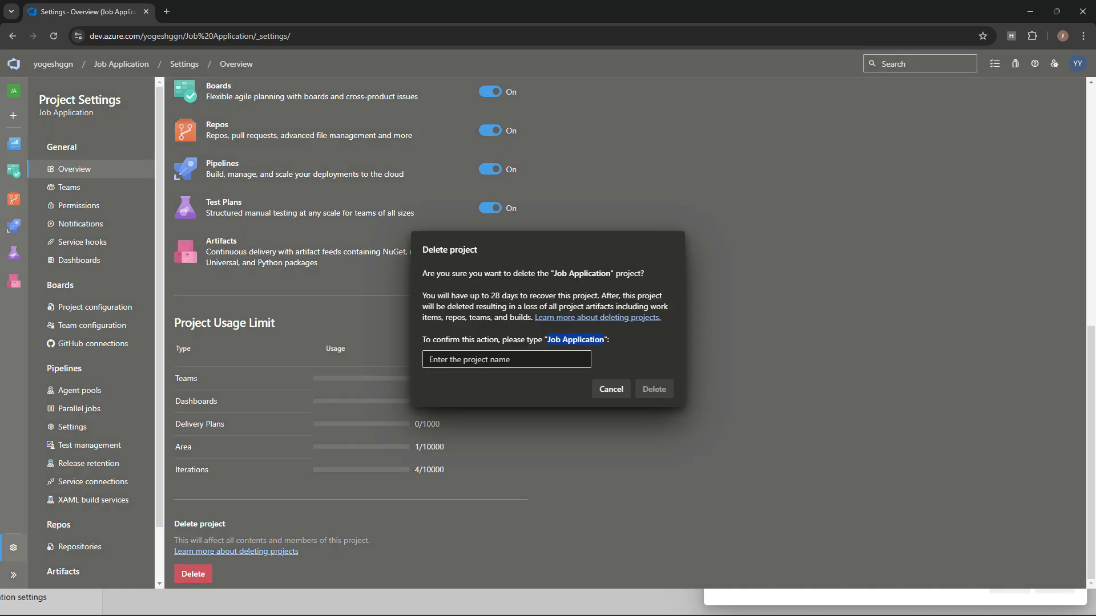
{"action": "left_click", "coordinate": [507, 360]}
{"action": "type", "text": "Job Application"}
{"action": "left_click", "coordinate": [654, 389]}
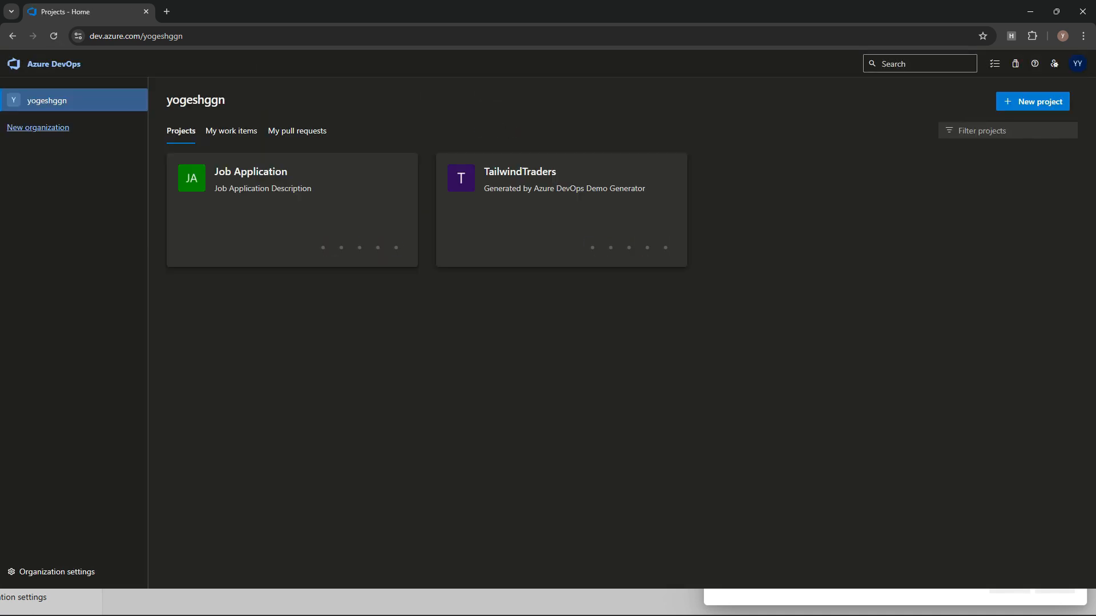
Step: Start a new project named 'Job Application'
{"action": "left_click", "coordinate": [1033, 101]}
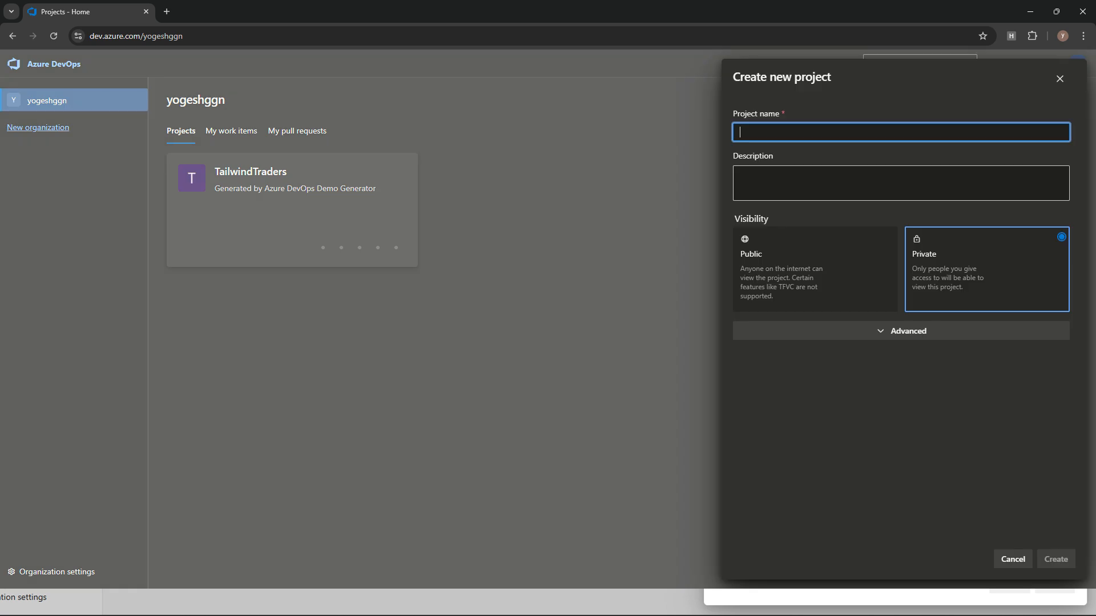
{"action": "type", "text": "JOb"}
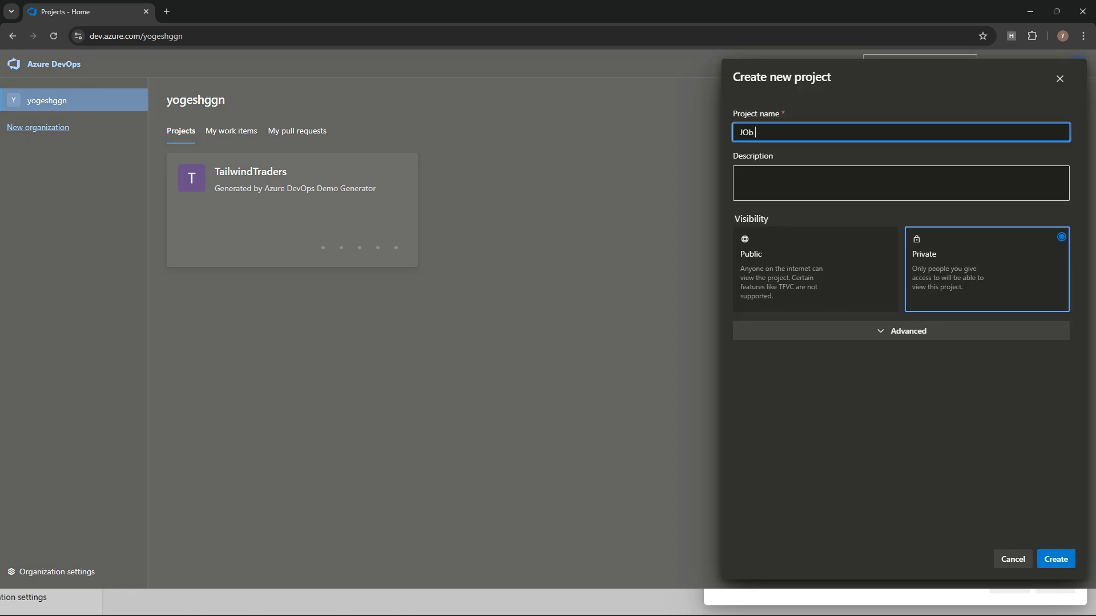
{"action": "key", "text": "BackSpace"}
{"action": "type", "text": "ob Appl"}
{"action": "type", "text": "c"}
{"action": "key", "text": "BackSpace"}
{"action": "type", "text": "ication"}
Step: Set the description to 'Job Application Description' and reveal the advanced options
{"action": "key", "text": "ctrl+a"}
{"action": "key", "text": "ctrl+c"}
{"action": "key", "text": "Tab"}
{"action": "key", "text": "ctrl+v"}
{"action": "key", "text": "ctrl+c"}
{"action": "left_click", "coordinate": [845, 177]}
{"action": "key", "text": "ctrl+v"}
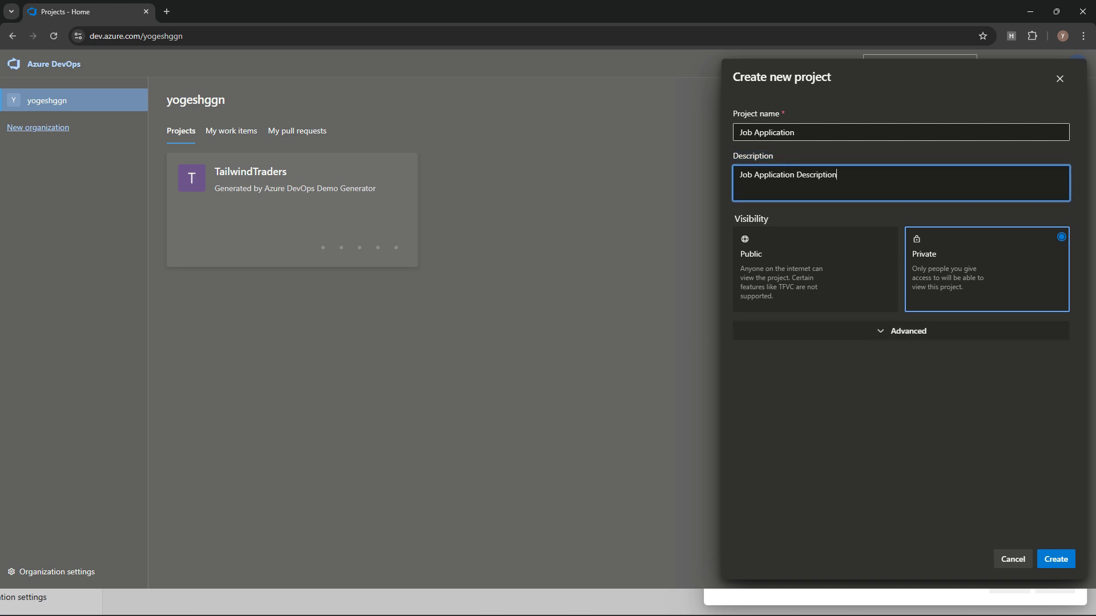
{"action": "left_click", "coordinate": [902, 331]}
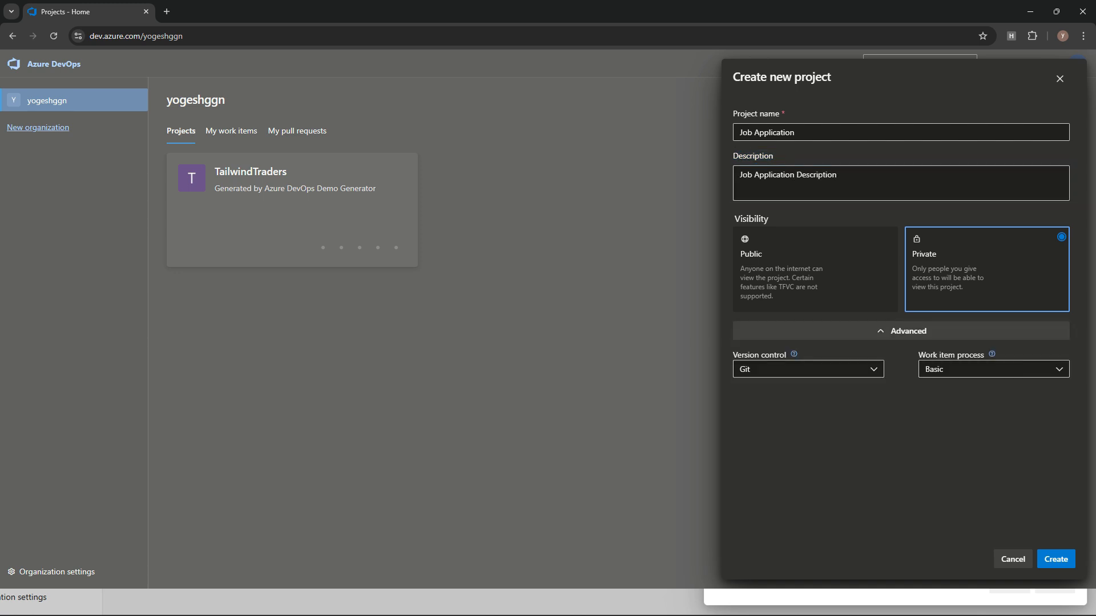
Step: Choose the Agile work item process for the new Job Application project
{"action": "left_click", "coordinate": [994, 369]}
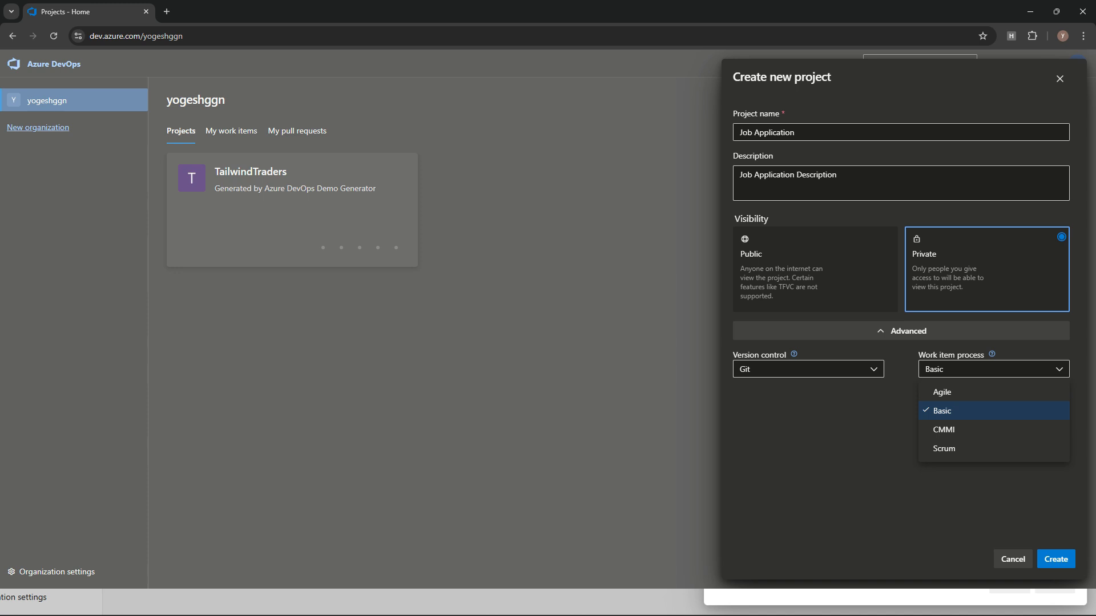
{"action": "left_click", "coordinate": [941, 392]}
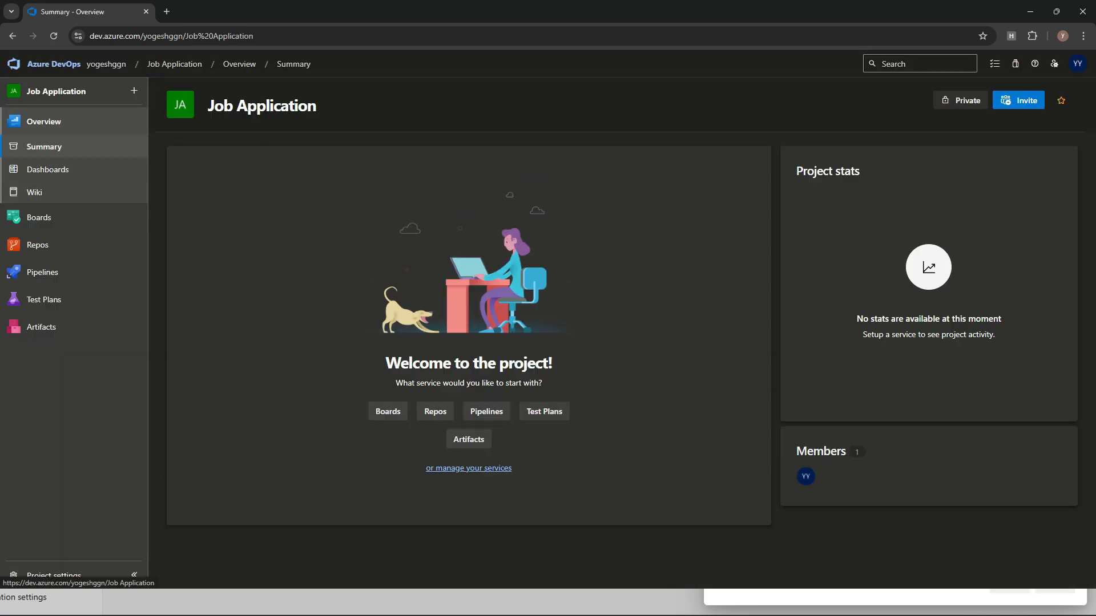
Step: Look over Job Application's Work items, New Work Item types and Boards, then return to Projects home
{"action": "mouse_move", "coordinate": [38, 218]}
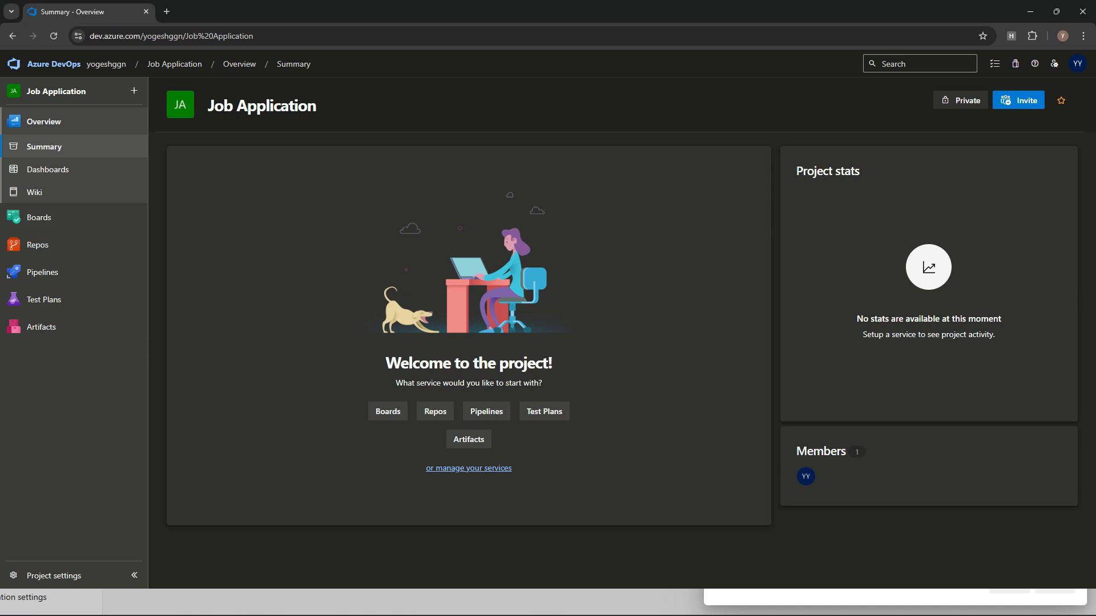
{"action": "left_click", "coordinate": [38, 217]}
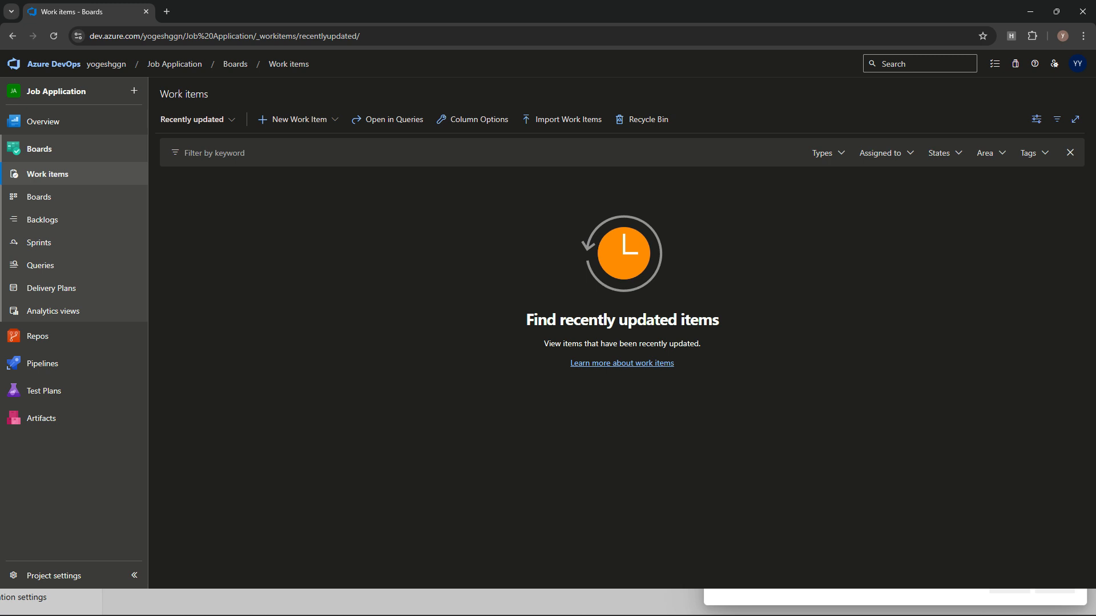
{"action": "left_click", "coordinate": [298, 119]}
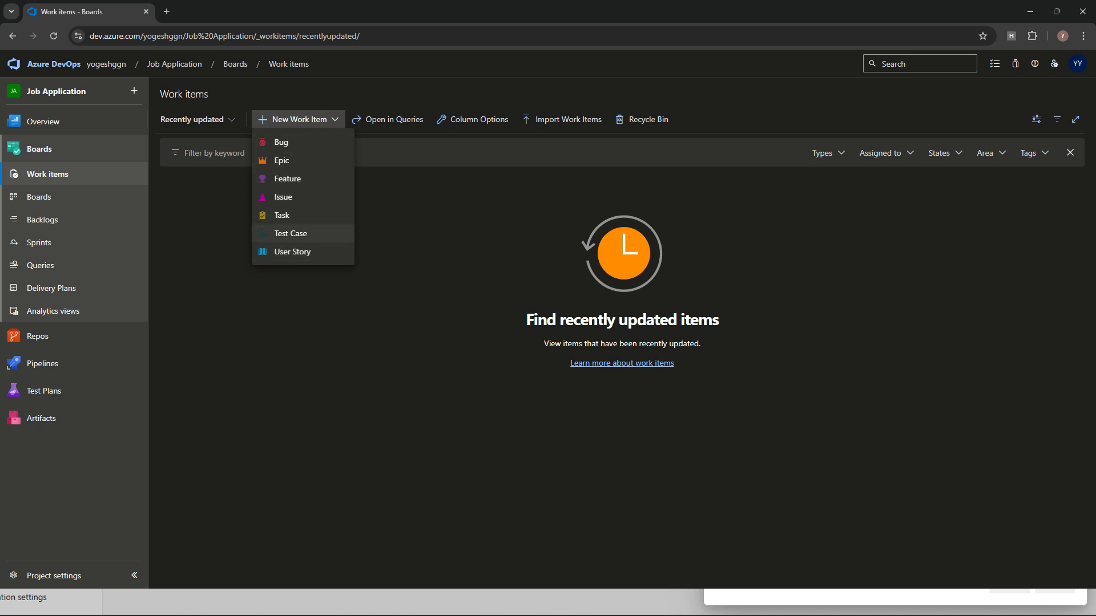
{"action": "left_click", "coordinate": [207, 240]}
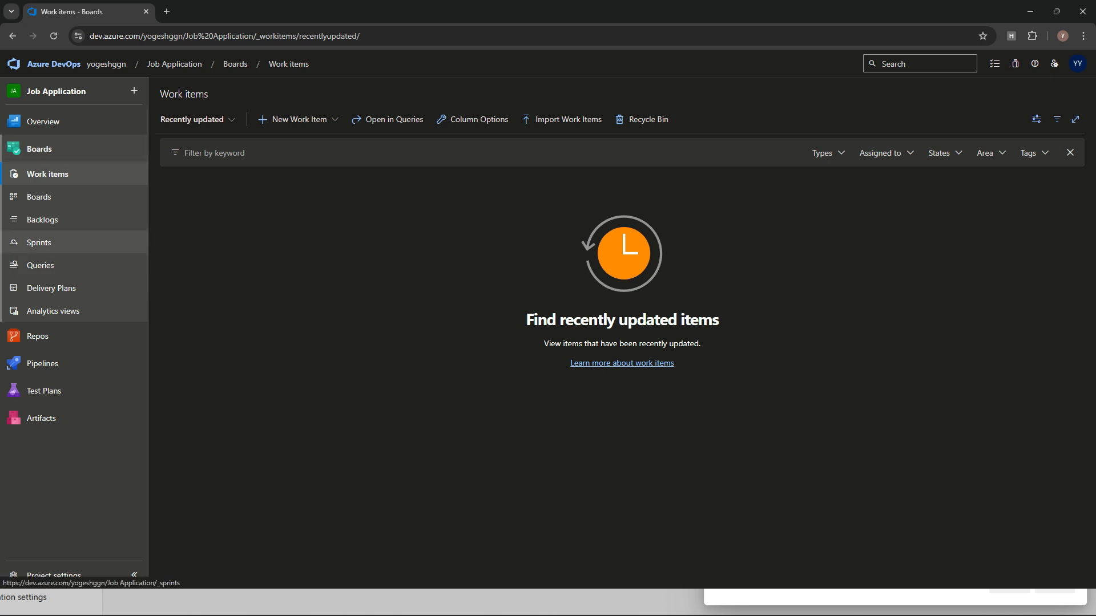
{"action": "left_click", "coordinate": [39, 197]}
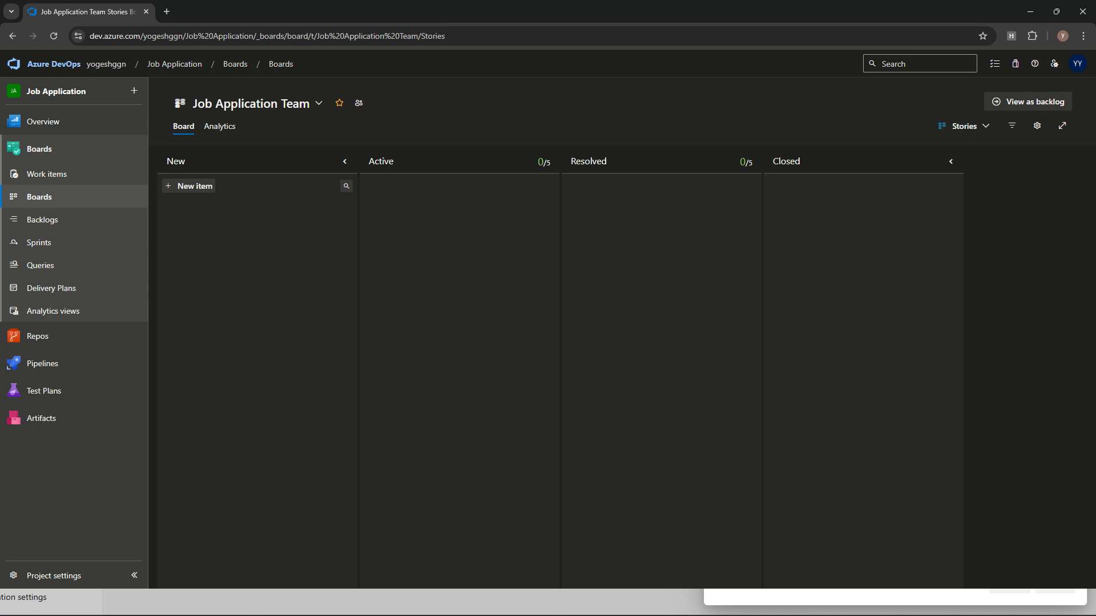
{"action": "left_click", "coordinate": [54, 63]}
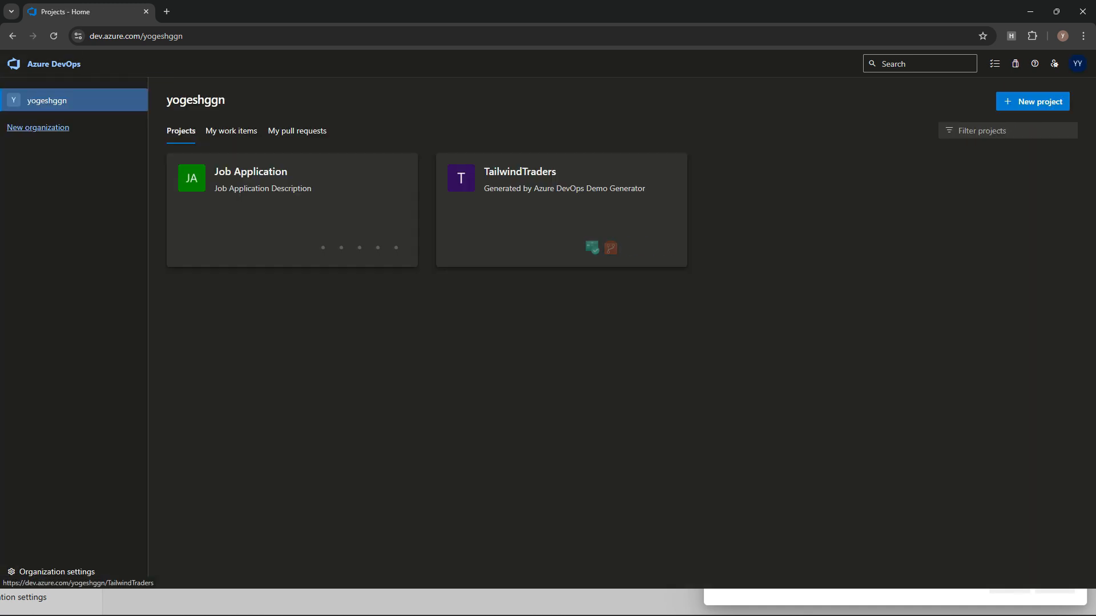
Step: In TailwindTraders, look over Work items and the Stories board, then open Backlogs
{"action": "left_click", "coordinate": [520, 172]}
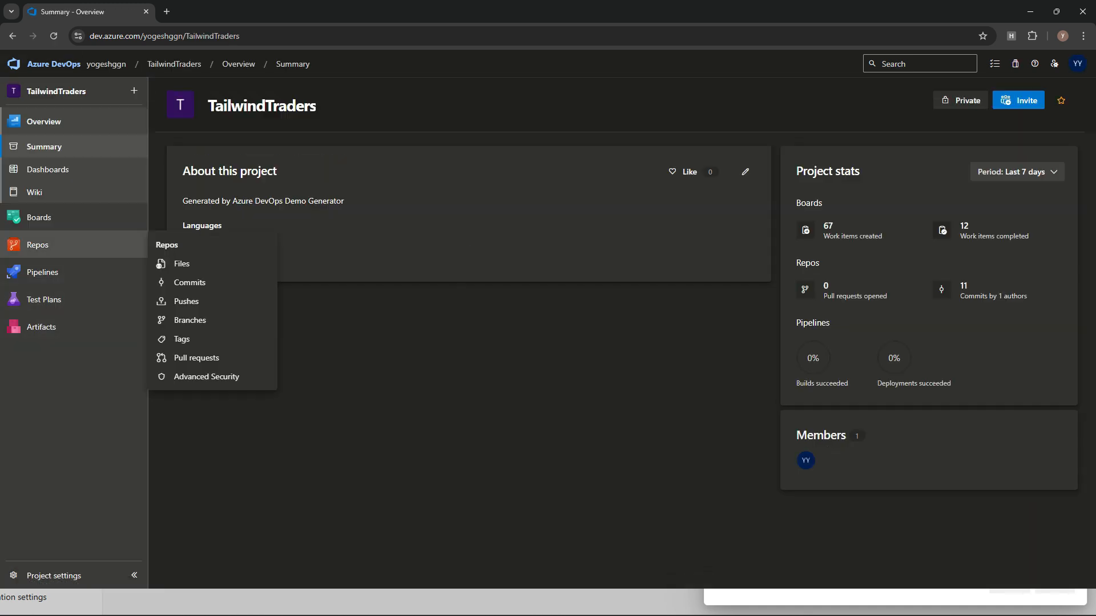
{"action": "left_click", "coordinate": [48, 174]}
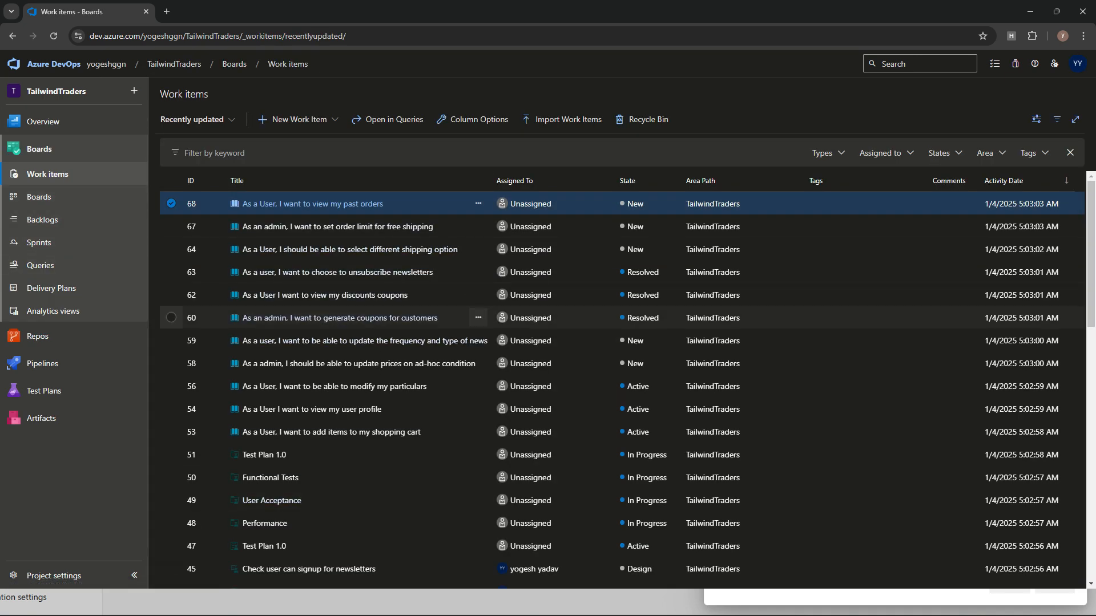
{"action": "left_click", "coordinate": [39, 197]}
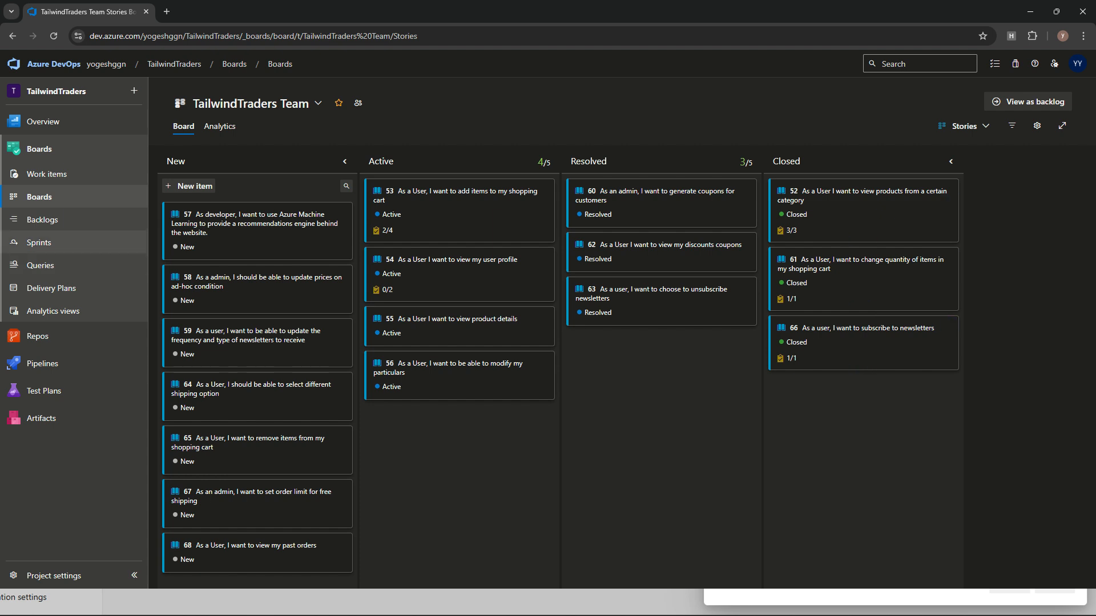
{"action": "left_click", "coordinate": [43, 220]}
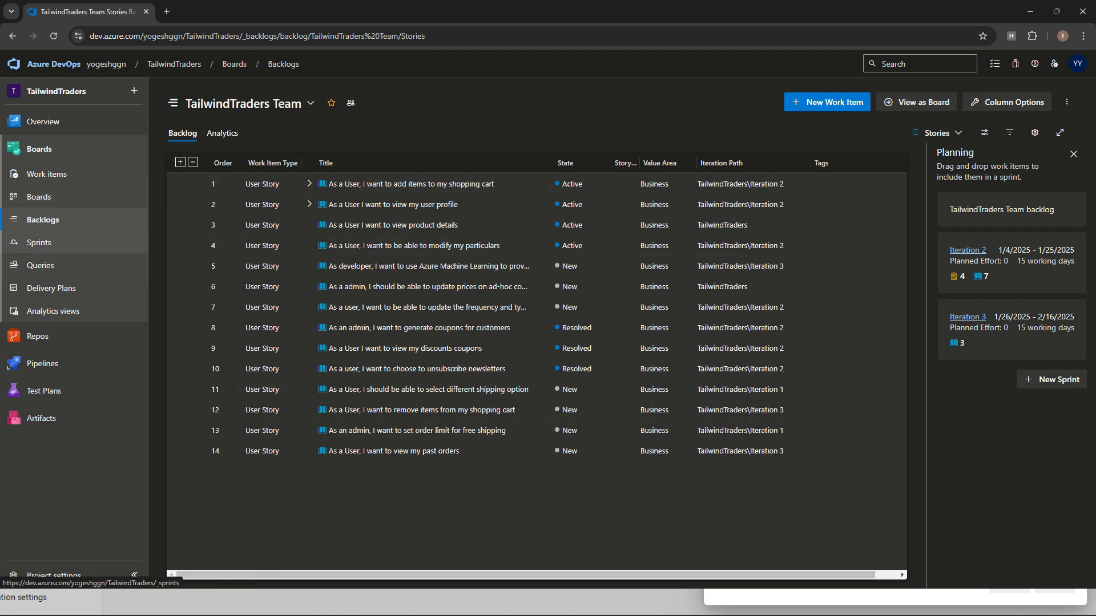
Step: Tour TailwindTraders Sprints, Queries, Summary, Dashboards and Work items, ending on Delivery Plans
{"action": "left_click", "coordinate": [39, 243]}
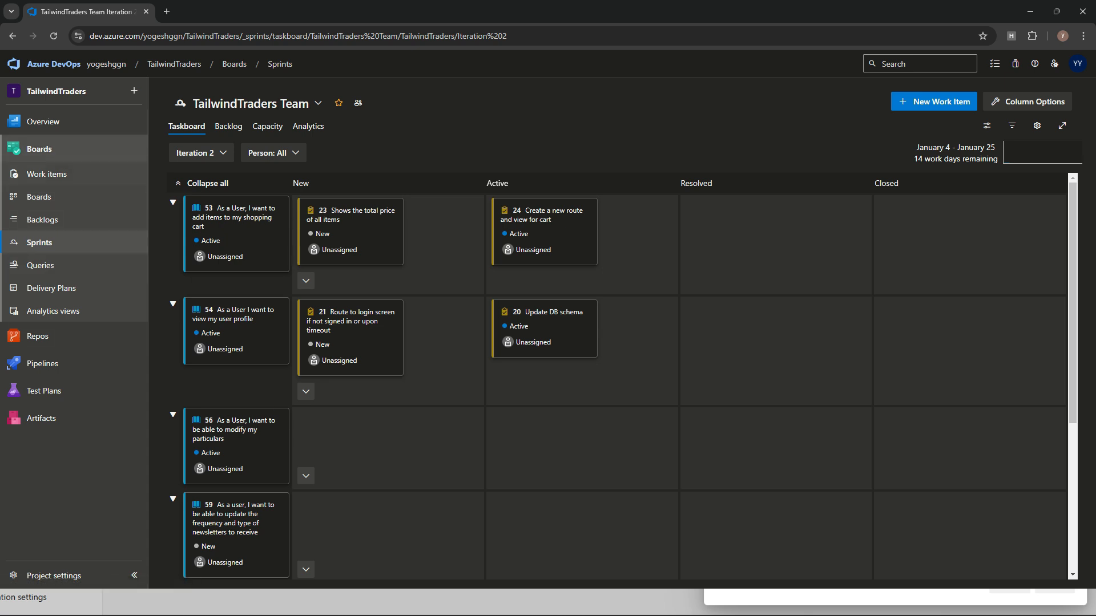
{"action": "mouse_move", "coordinate": [38, 336]}
{"action": "left_click", "coordinate": [40, 265]}
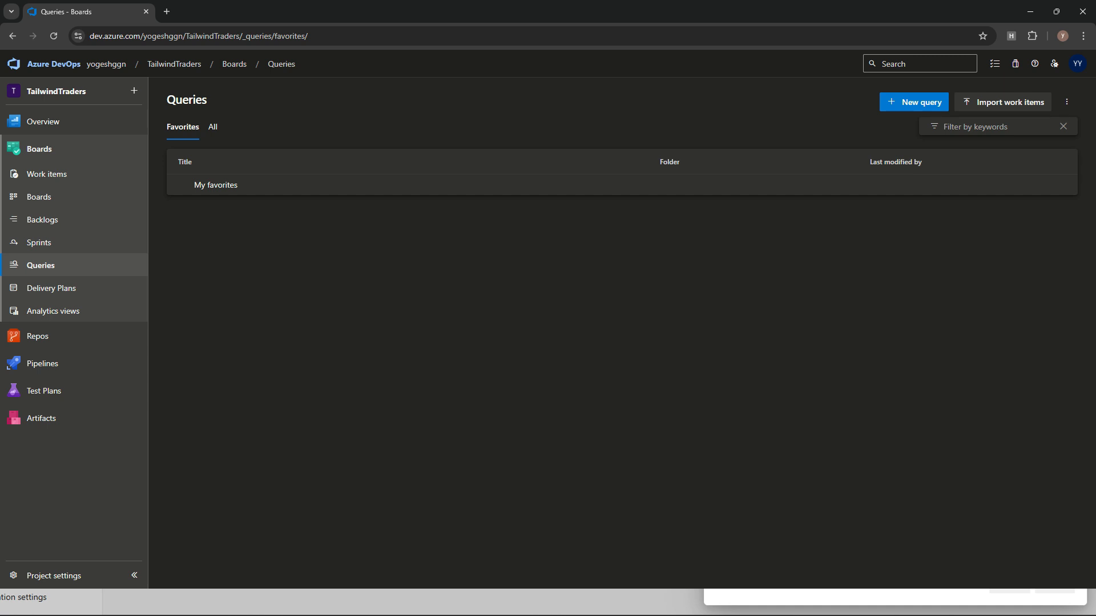
{"action": "left_click", "coordinate": [43, 122]}
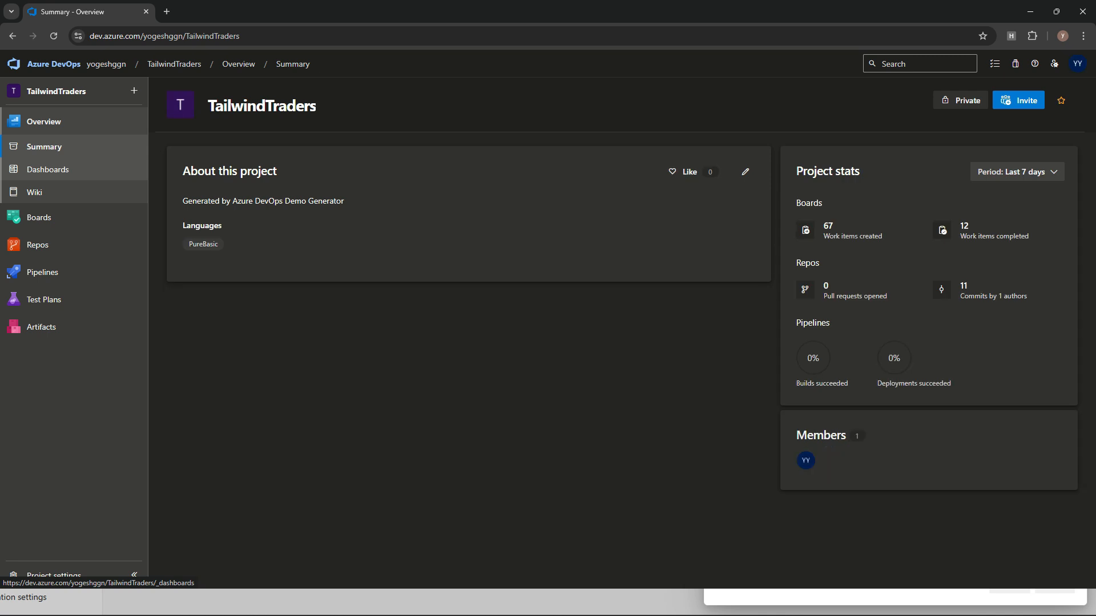
{"action": "left_click", "coordinate": [48, 170]}
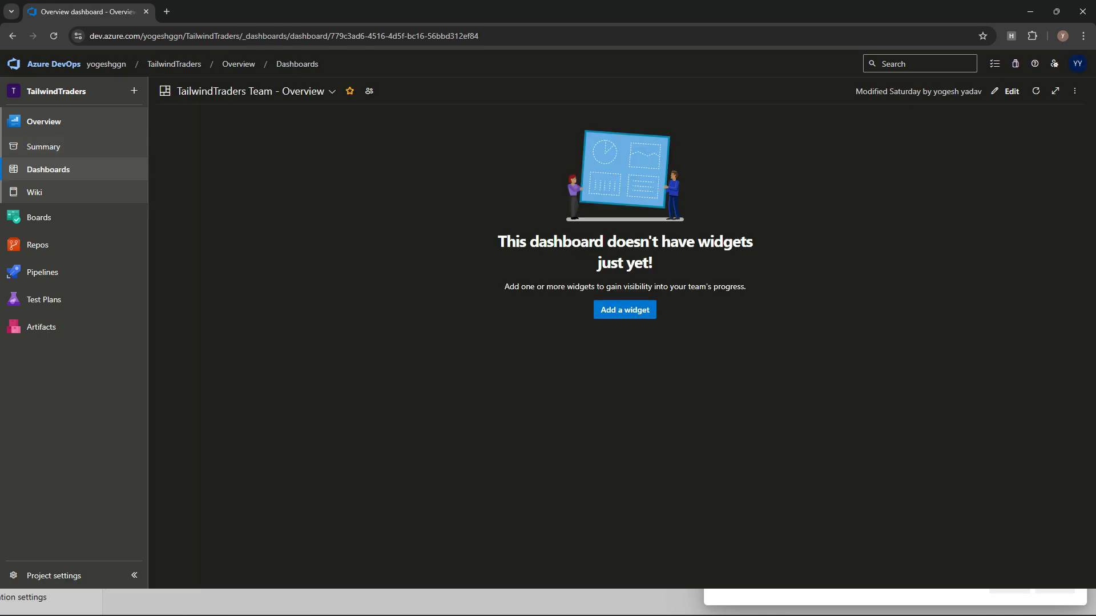
{"action": "mouse_move", "coordinate": [38, 245]}
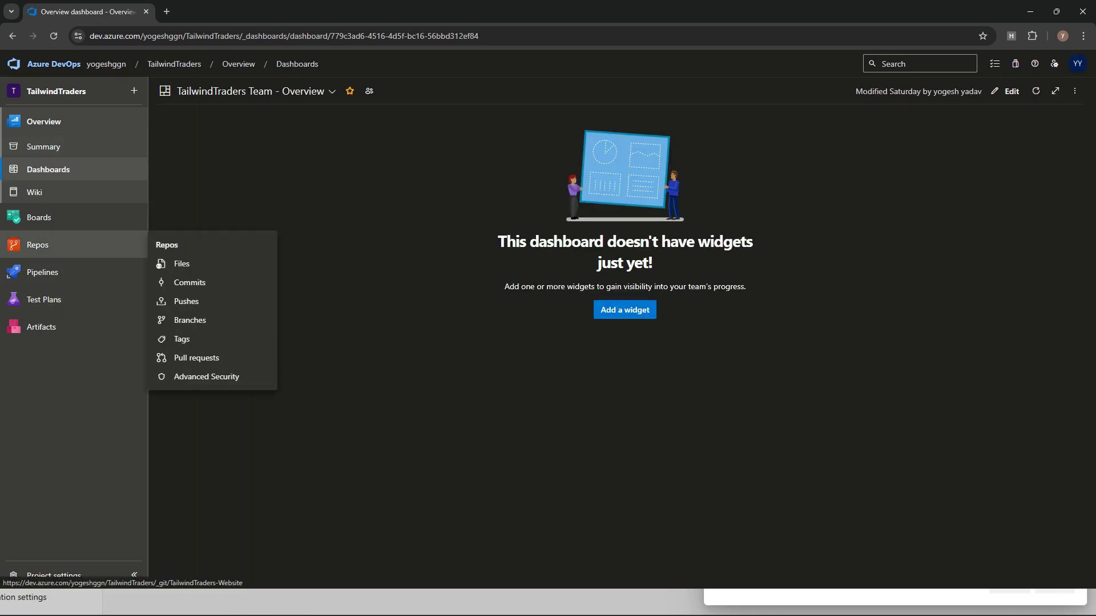
{"action": "left_click", "coordinate": [39, 217]}
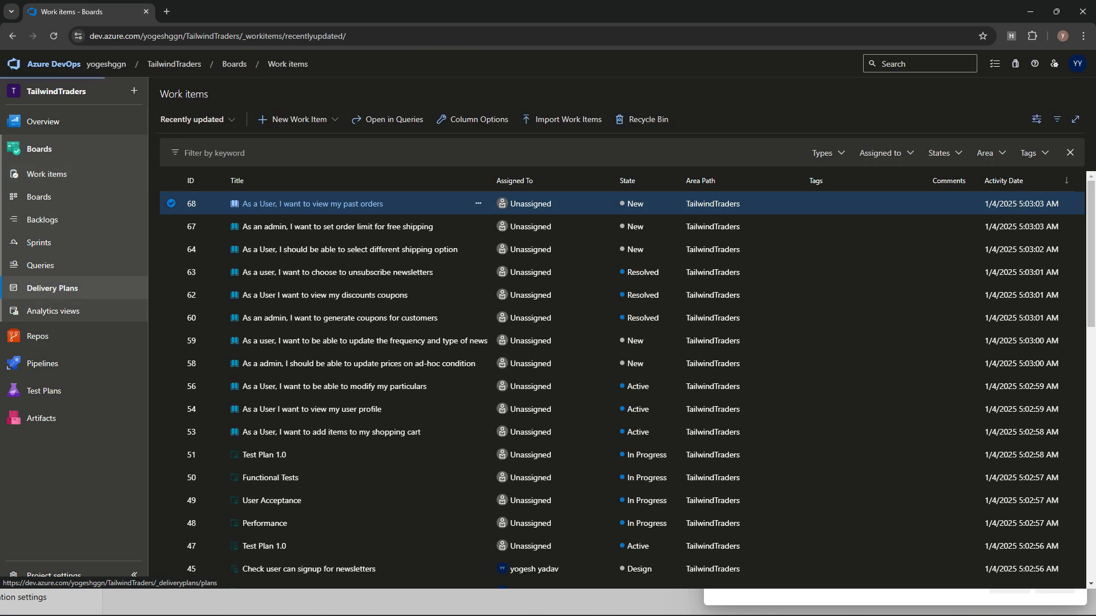
{"action": "left_click", "coordinate": [52, 289]}
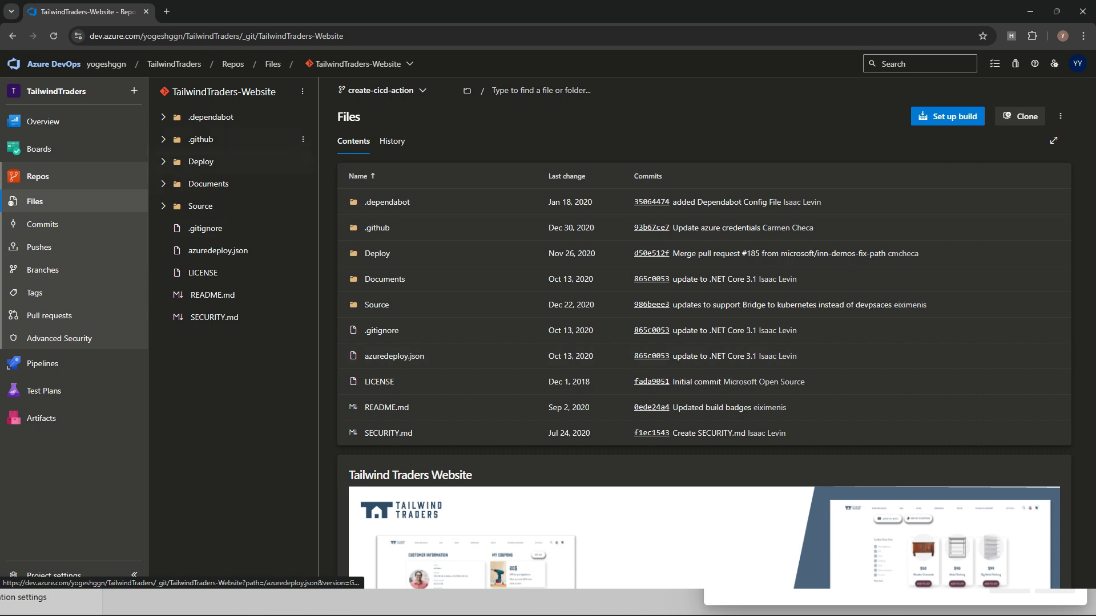
Step: Browse the TailwindTraders-Website repository's files, history and README, then return to the Summary
{"action": "left_click", "coordinate": [362, 64]}
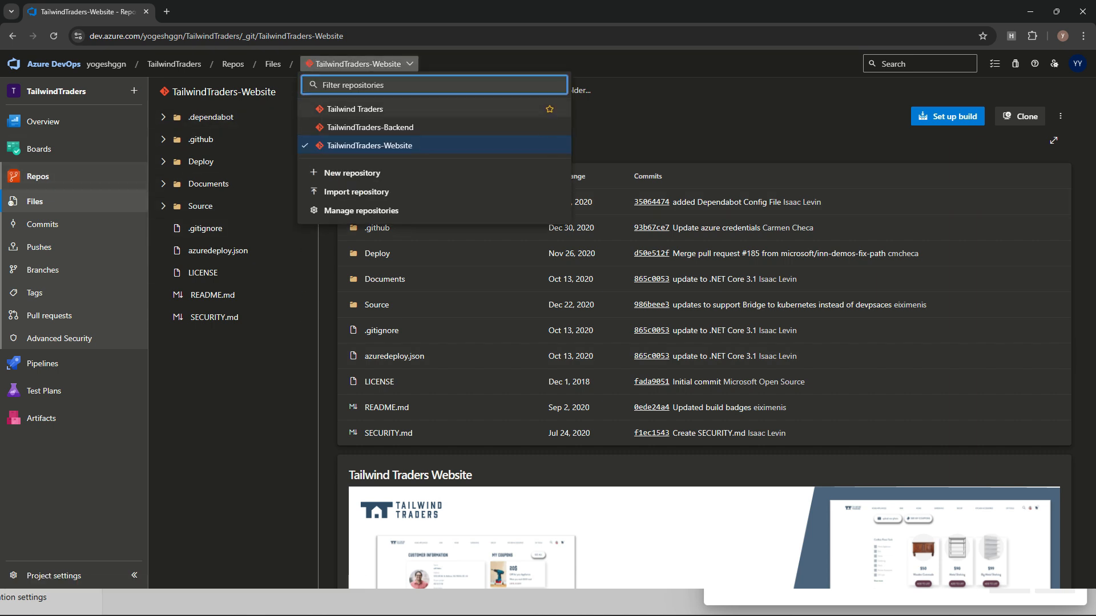
{"action": "left_click", "coordinate": [486, 331]}
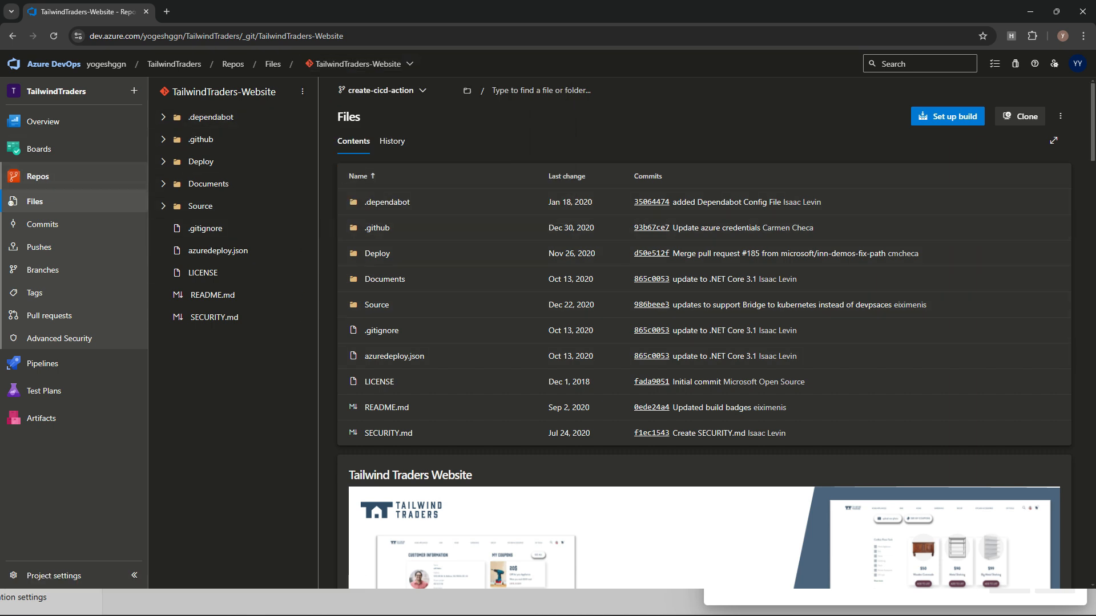
{"action": "left_click", "coordinate": [392, 142]}
{"action": "left_click", "coordinate": [353, 141]}
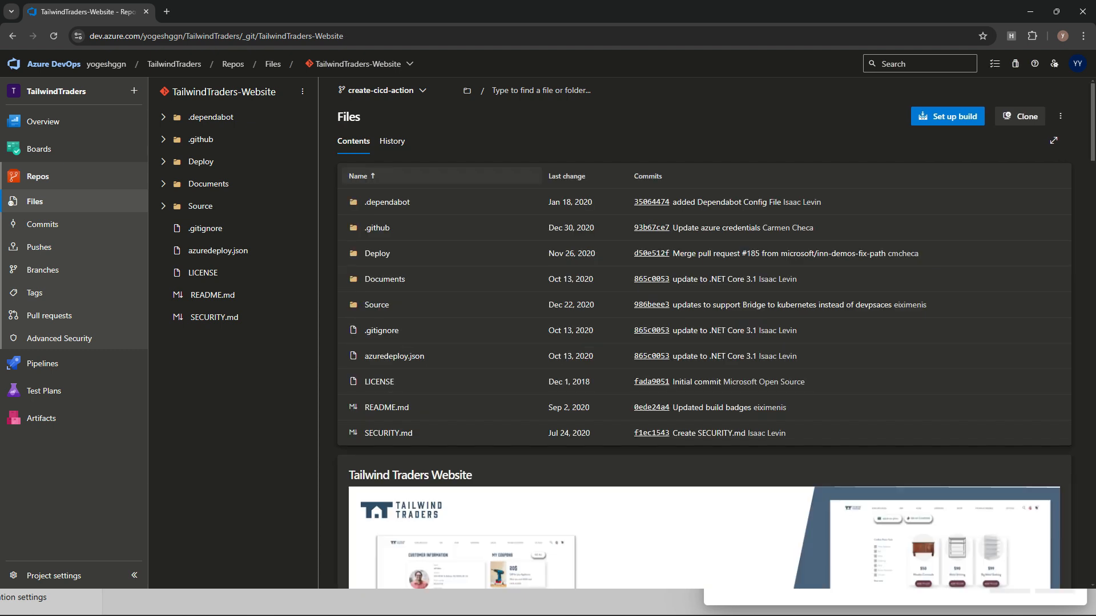
{"action": "scroll", "coordinate": [704, 342], "scroll_direction": "down", "scroll_amount": 10}
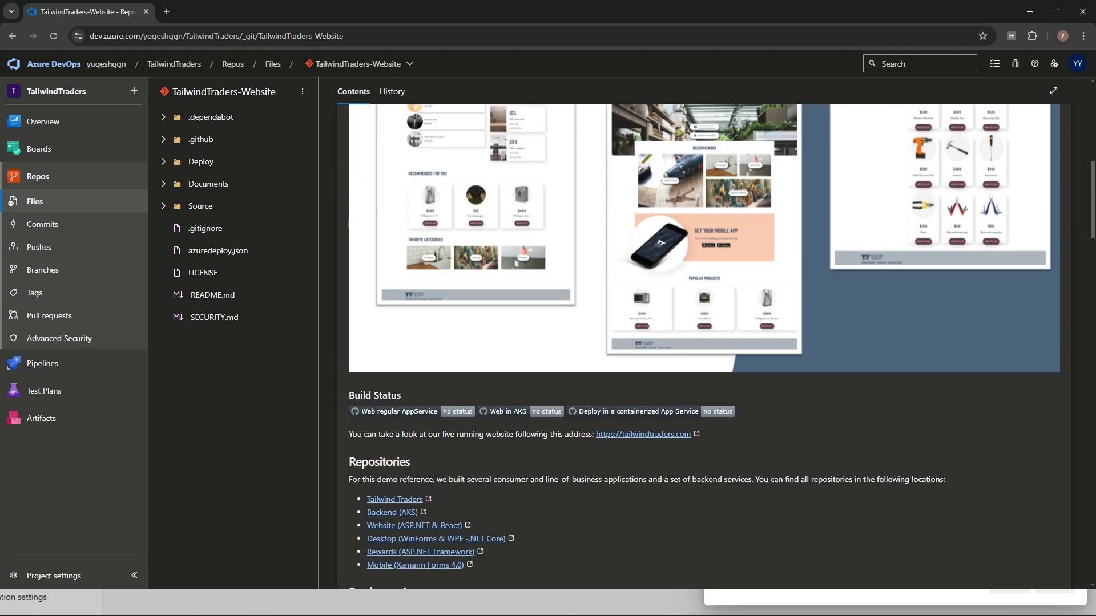
{"action": "scroll", "coordinate": [705, 342], "scroll_direction": "down", "scroll_amount": 10}
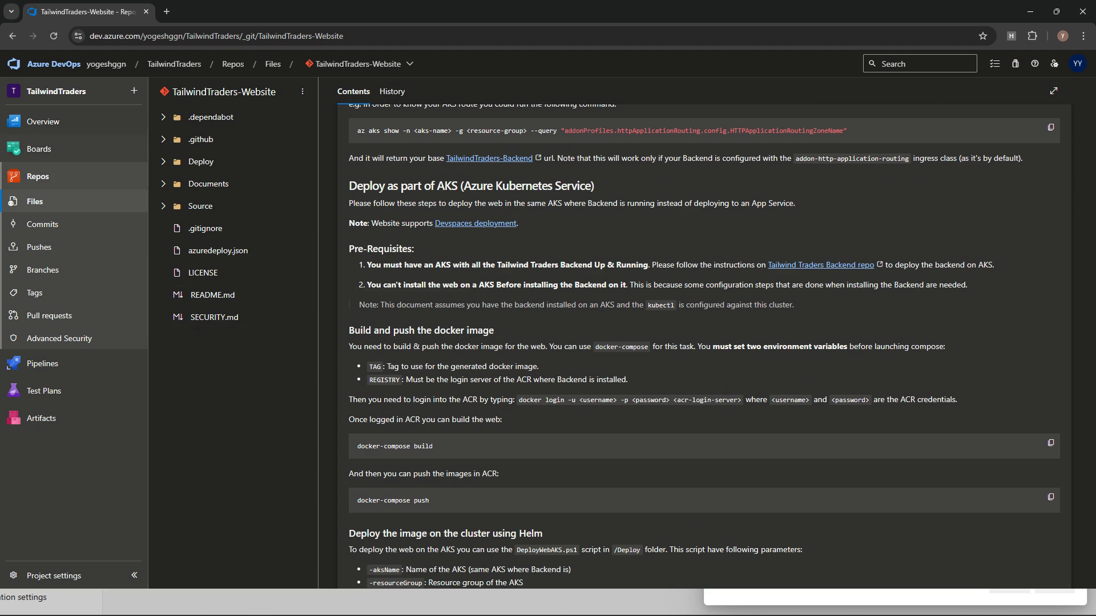
{"action": "left_click", "coordinate": [43, 122]}
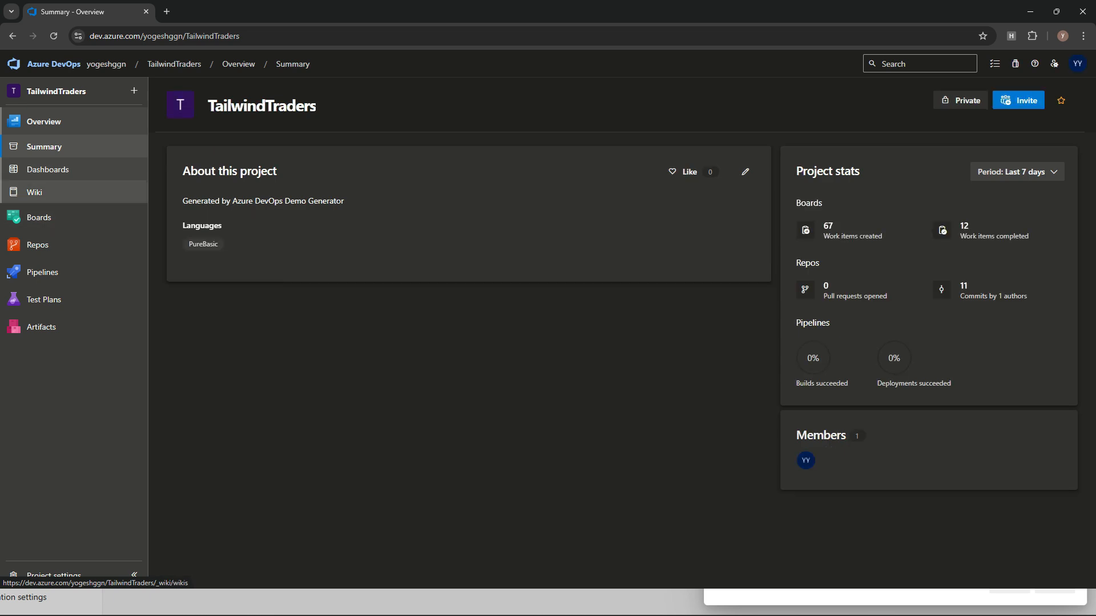
Step: Visit TailwindTraders Wiki, Pipelines, Releases, Library, Task groups, Test Plans and Artifacts
{"action": "left_click", "coordinate": [34, 192]}
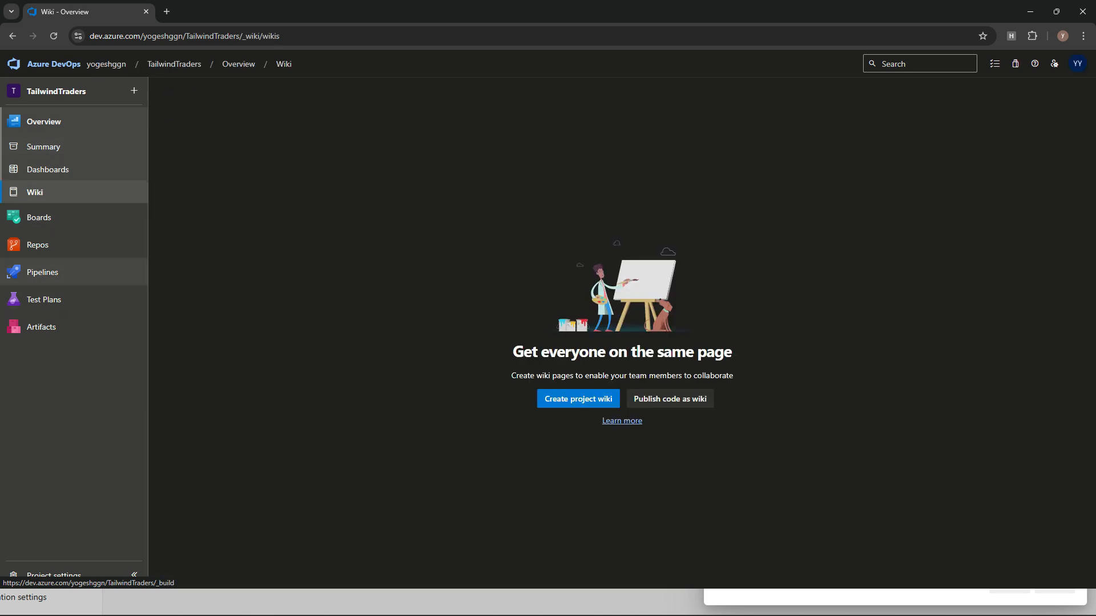
{"action": "left_click", "coordinate": [43, 272]}
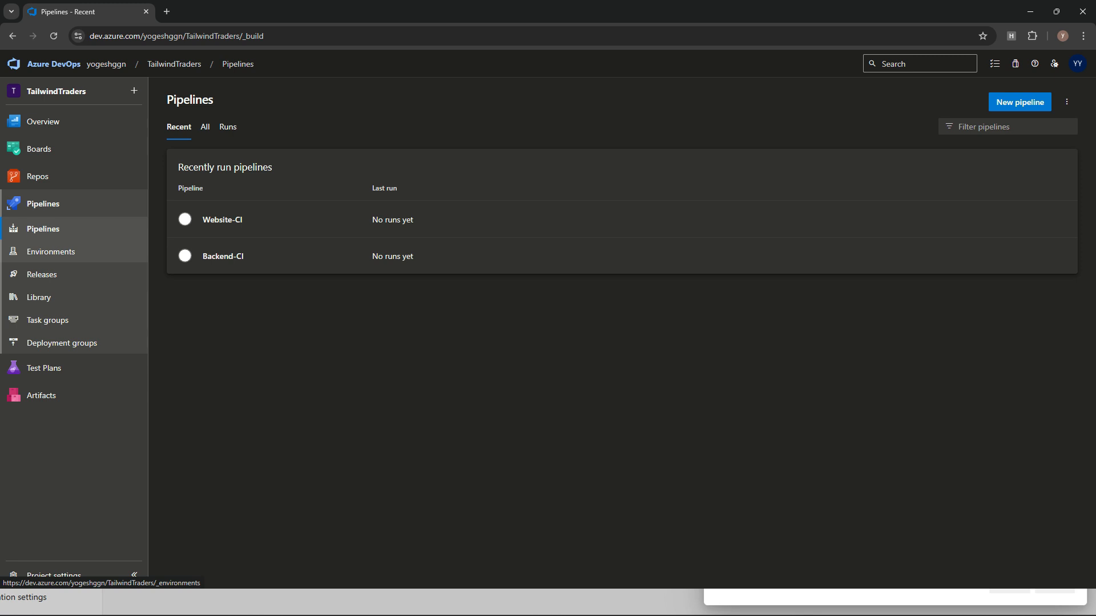
{"action": "left_click", "coordinate": [41, 275]}
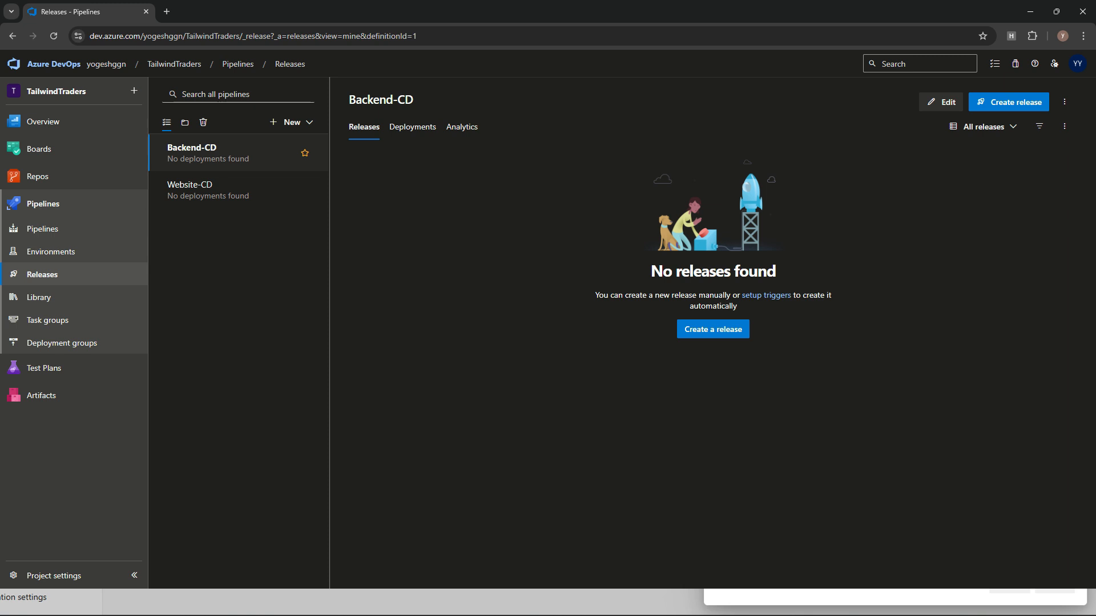
{"action": "left_click", "coordinate": [39, 298]}
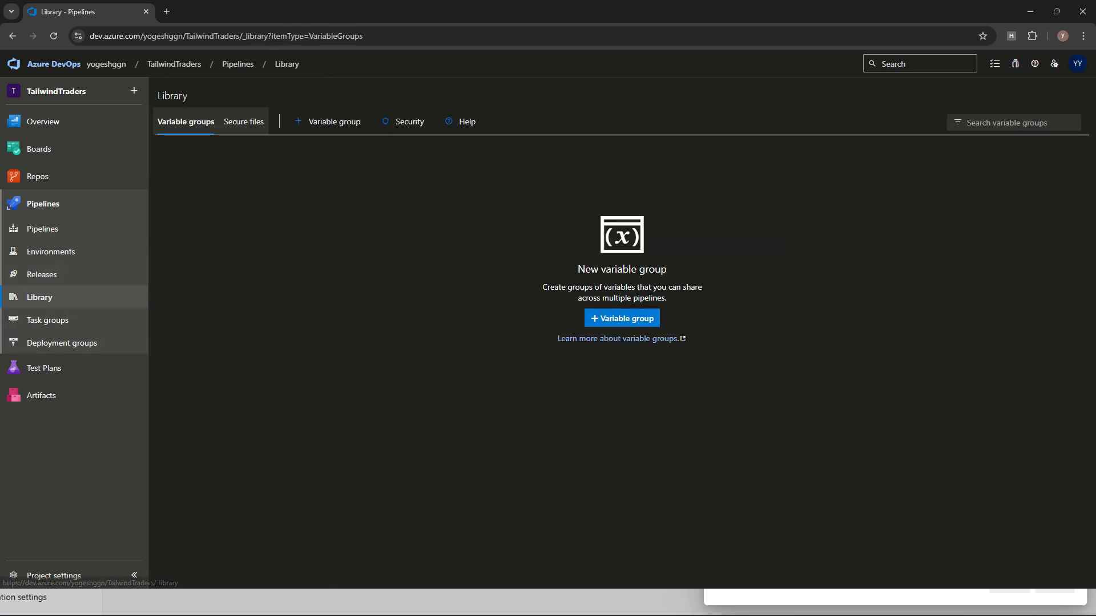
{"action": "left_click", "coordinate": [48, 320]}
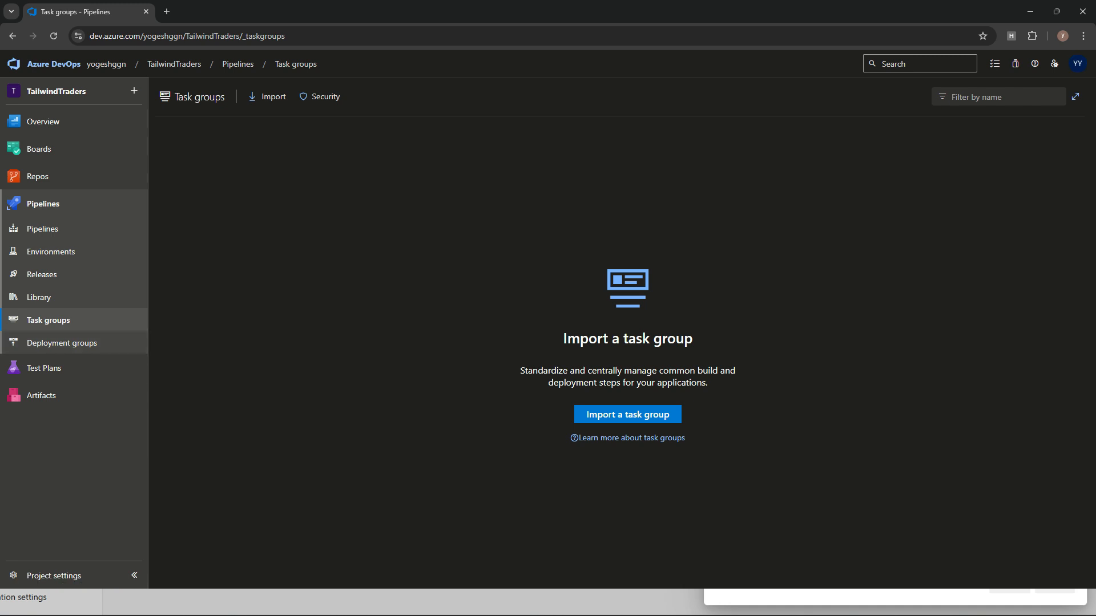
{"action": "left_click", "coordinate": [44, 368]}
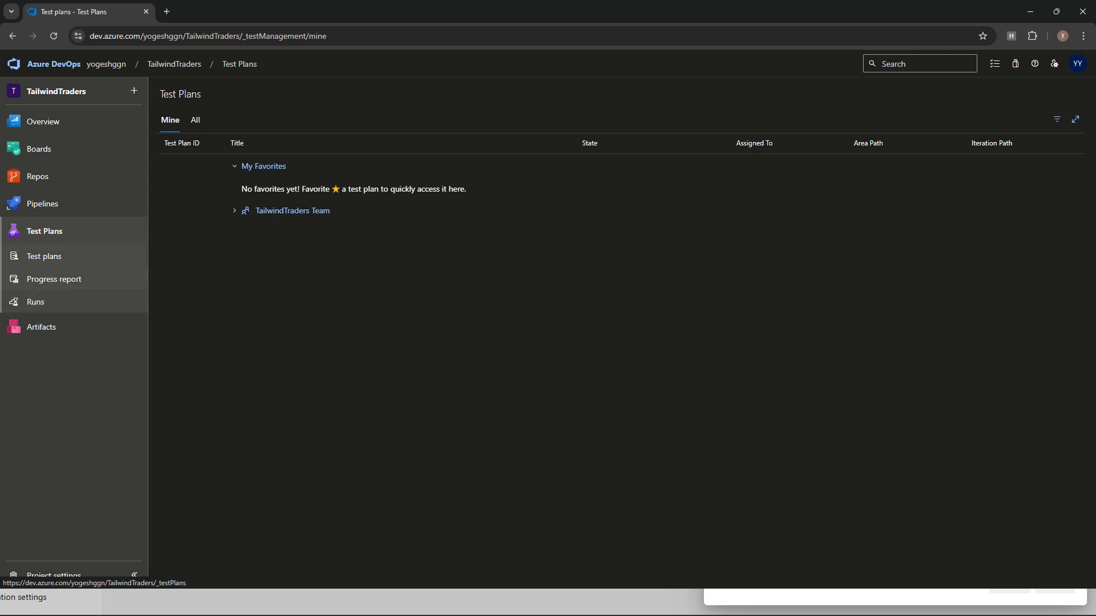
{"action": "left_click", "coordinate": [41, 327]}
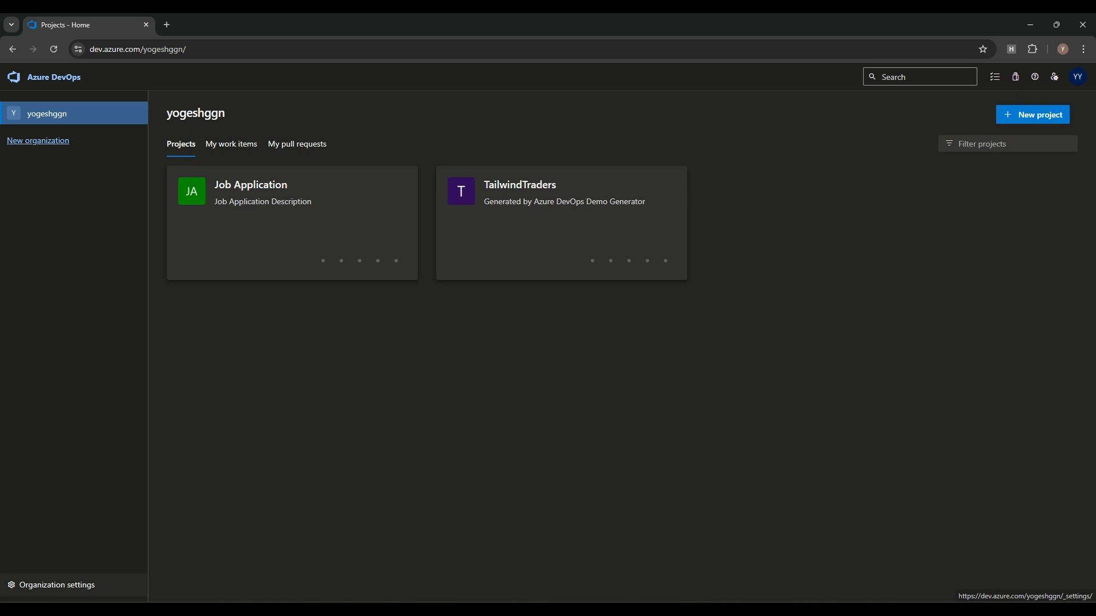
Step: Open the Add new users panel in Organization Settings > Users and view access levels
{"action": "left_click", "coordinate": [57, 585]}
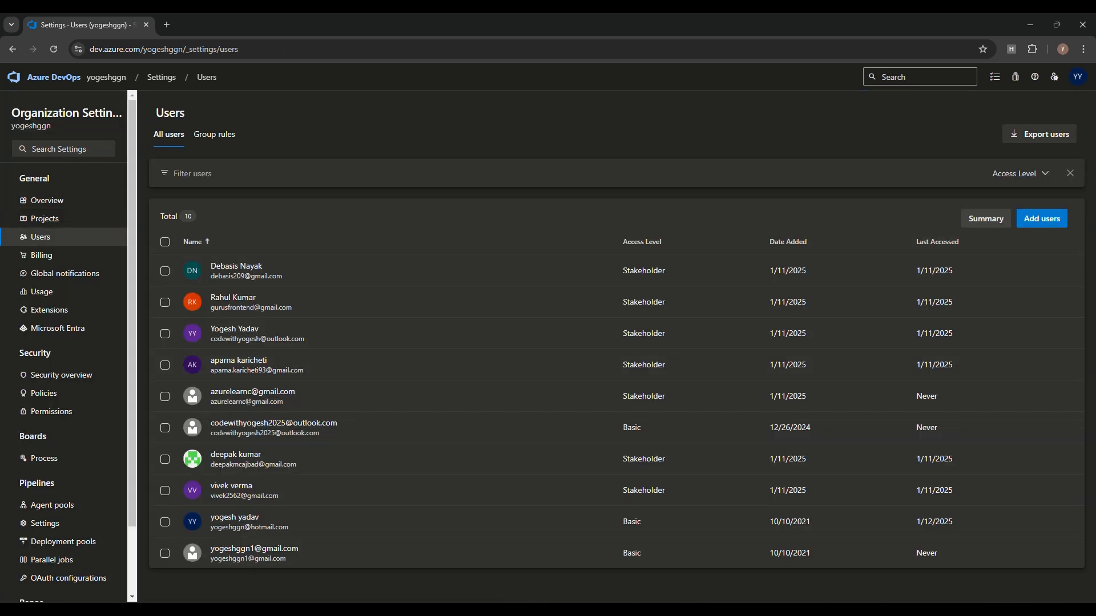
{"action": "left_click", "coordinate": [1041, 218]}
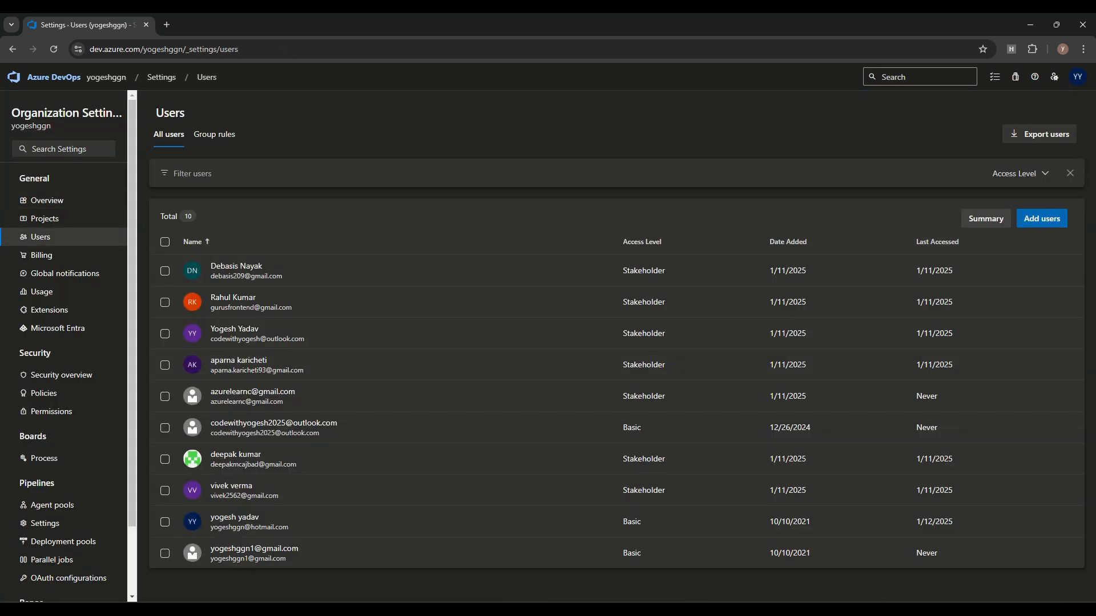
{"action": "left_click", "coordinate": [948, 154]}
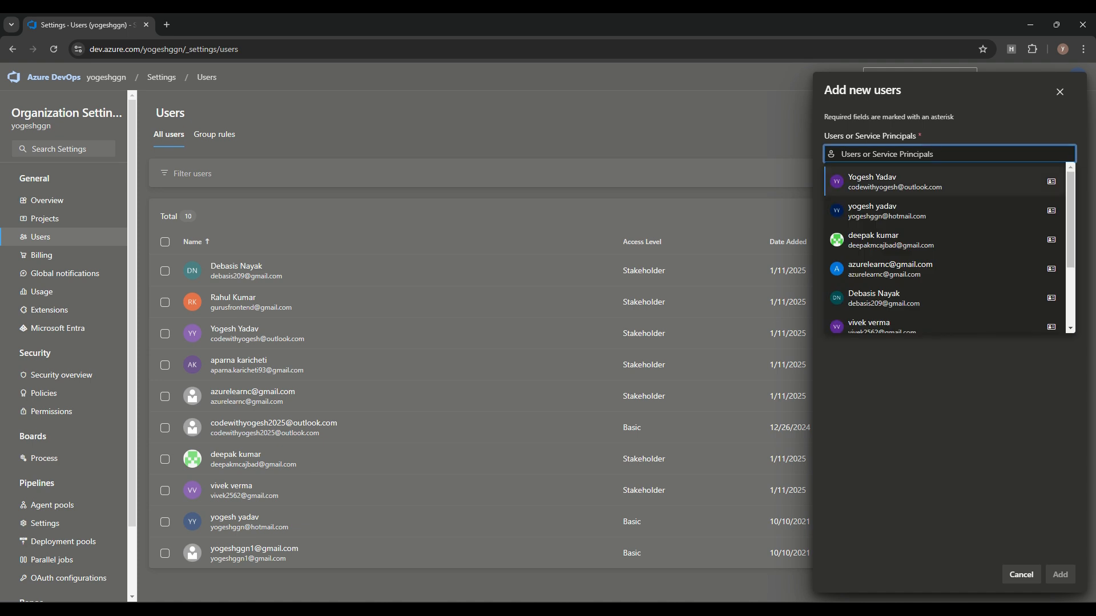
{"action": "left_click", "coordinate": [982, 123]}
{"action": "left_click", "coordinate": [949, 196]}
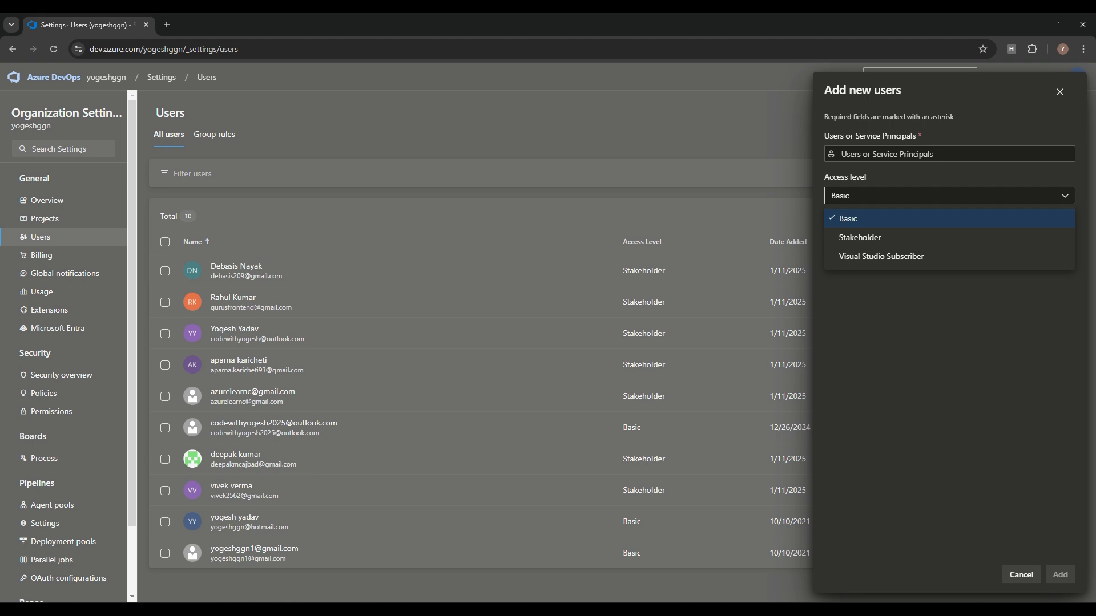
{"action": "key", "text": "alt+Tab"}
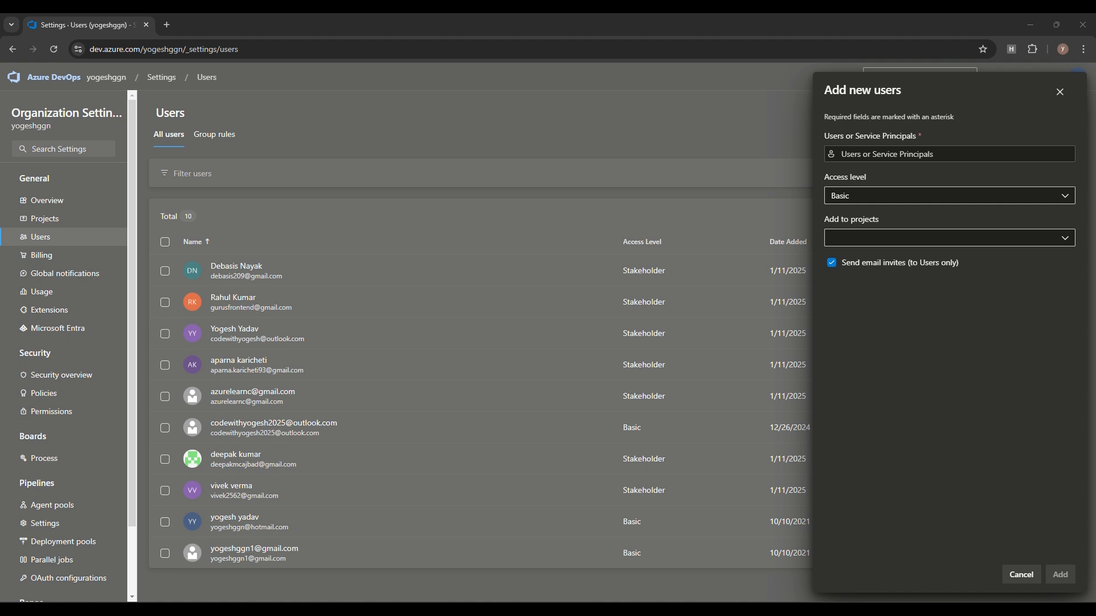
Step: Review access levels, user suggestions and project choices, then cancel without adding anyone
{"action": "left_click", "coordinate": [950, 196]}
{"action": "left_click", "coordinate": [950, 196]}
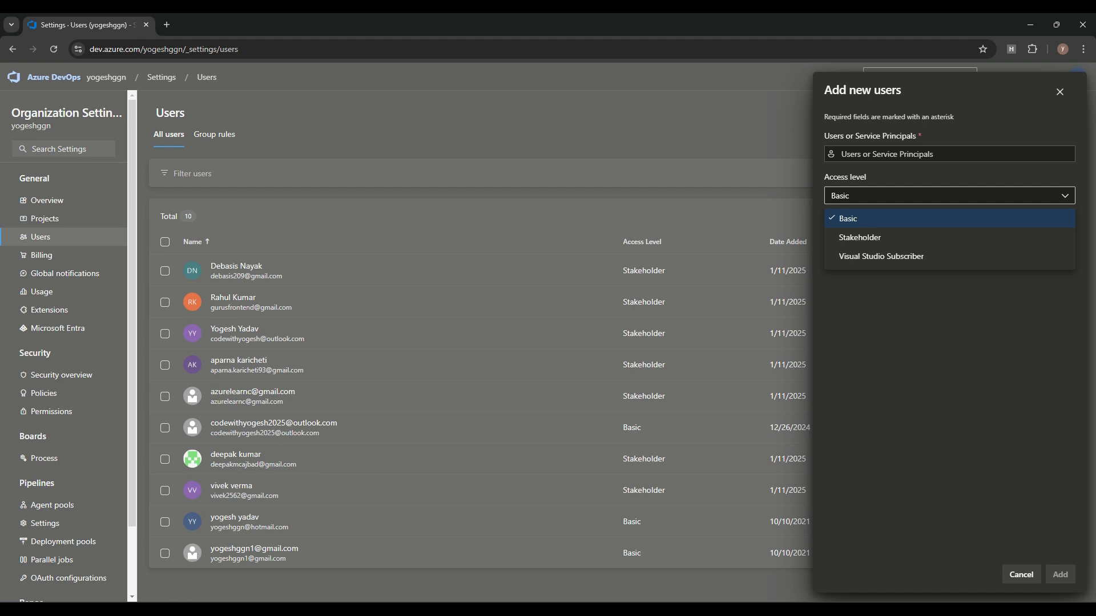
{"action": "left_click", "coordinate": [950, 342]}
{"action": "left_click", "coordinate": [950, 154]}
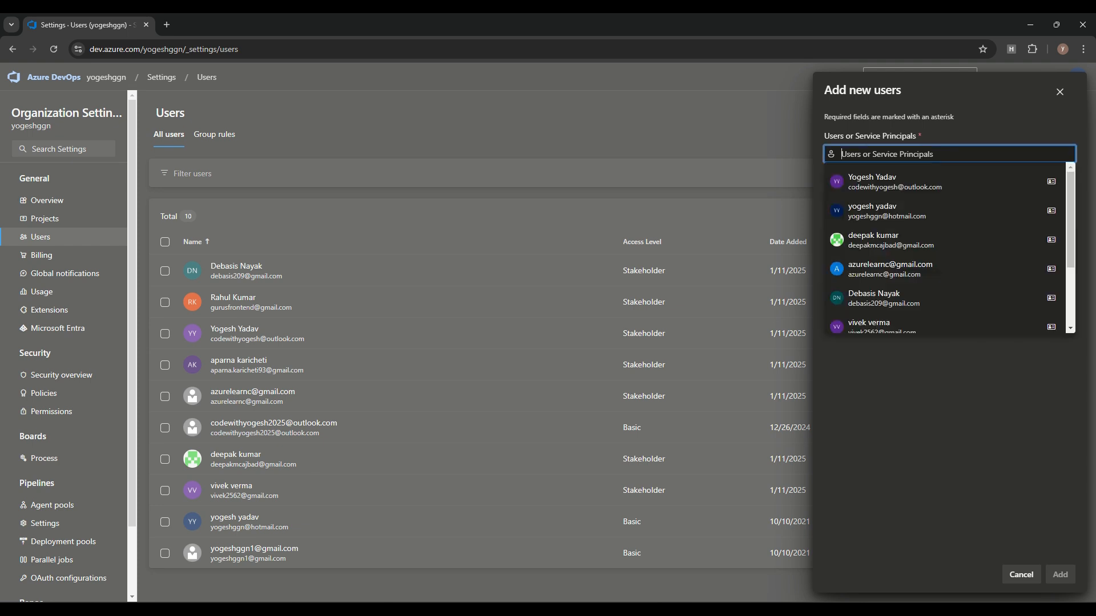
{"action": "left_click", "coordinate": [950, 388]}
{"action": "left_click", "coordinate": [950, 238]}
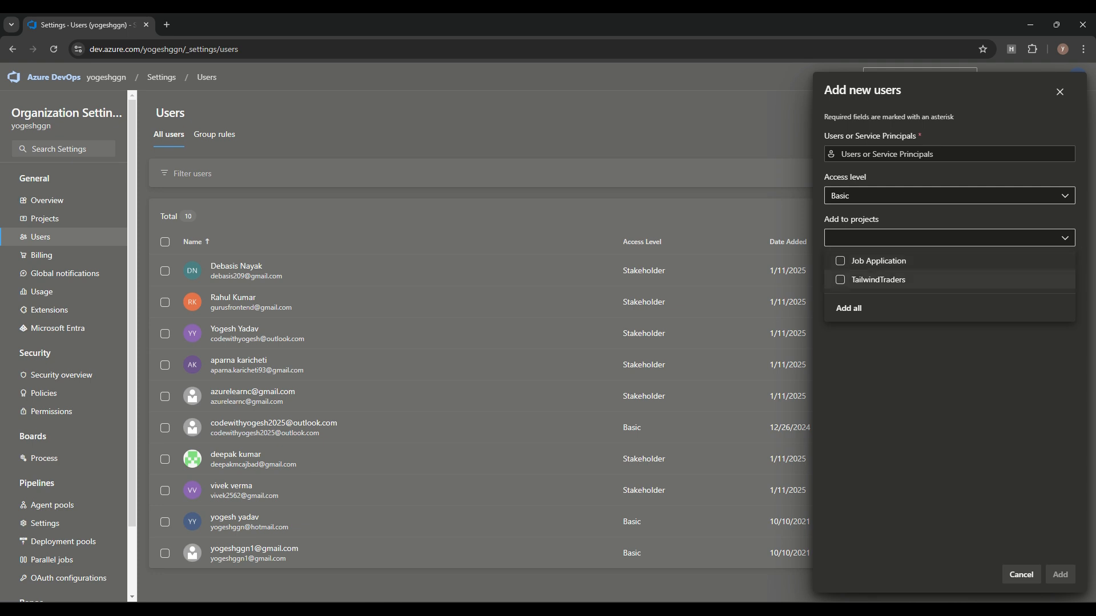
{"action": "left_click", "coordinate": [936, 366]}
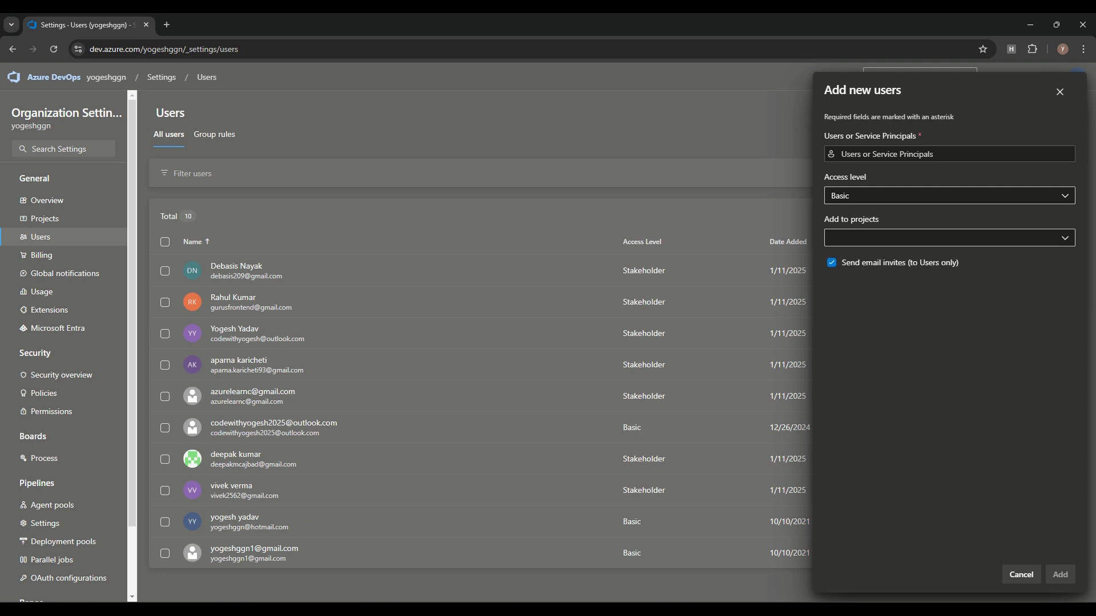
{"action": "left_click", "coordinate": [1021, 575]}
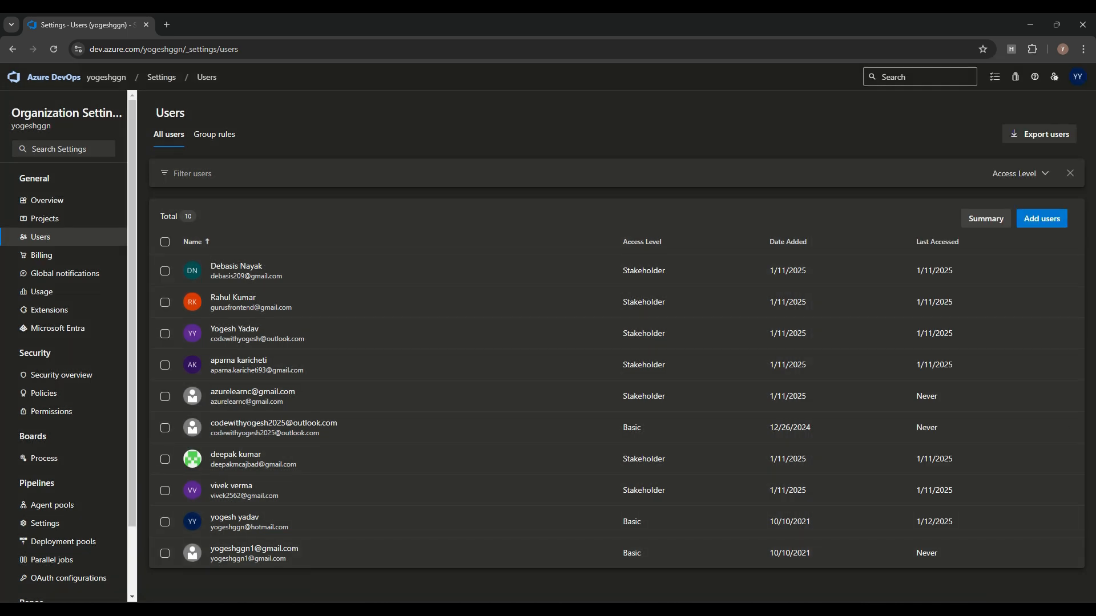
Step: Go back to the projects home, open Job Application, and start inviting a member
{"action": "left_click", "coordinate": [53, 77]}
{"action": "left_click", "coordinate": [251, 184]}
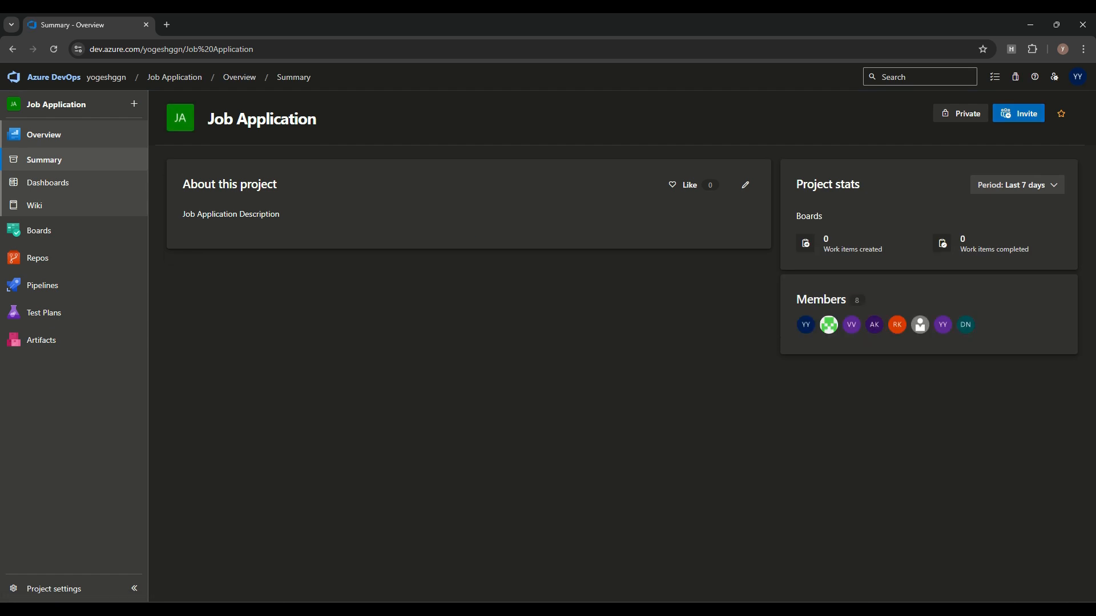
{"action": "left_click", "coordinate": [1019, 113]}
{"action": "left_click", "coordinate": [949, 194]}
{"action": "left_click", "coordinate": [949, 193]}
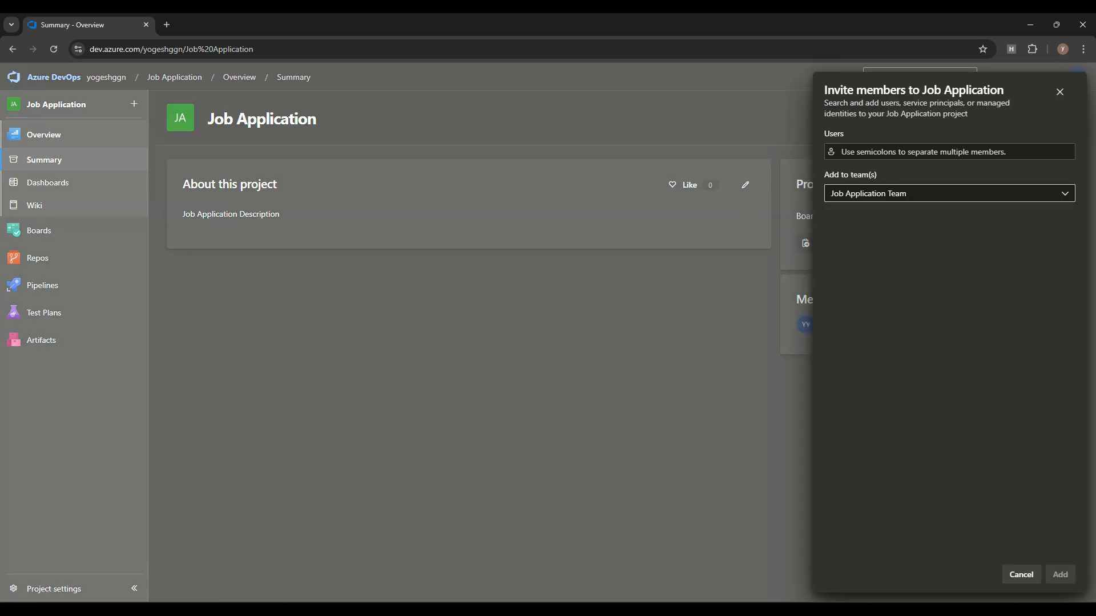
{"action": "left_click", "coordinate": [949, 151]}
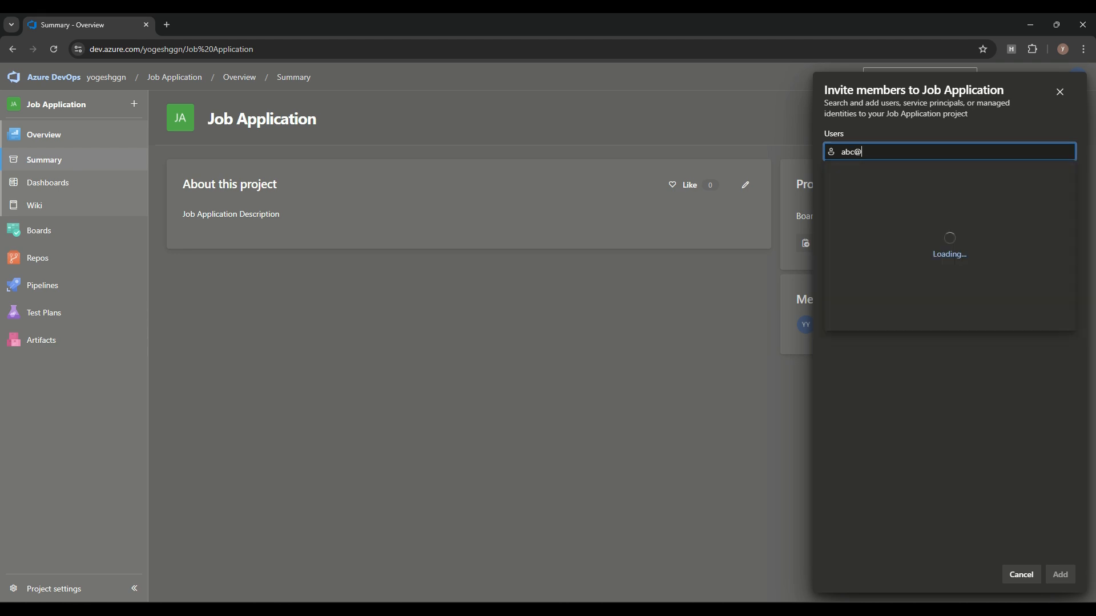
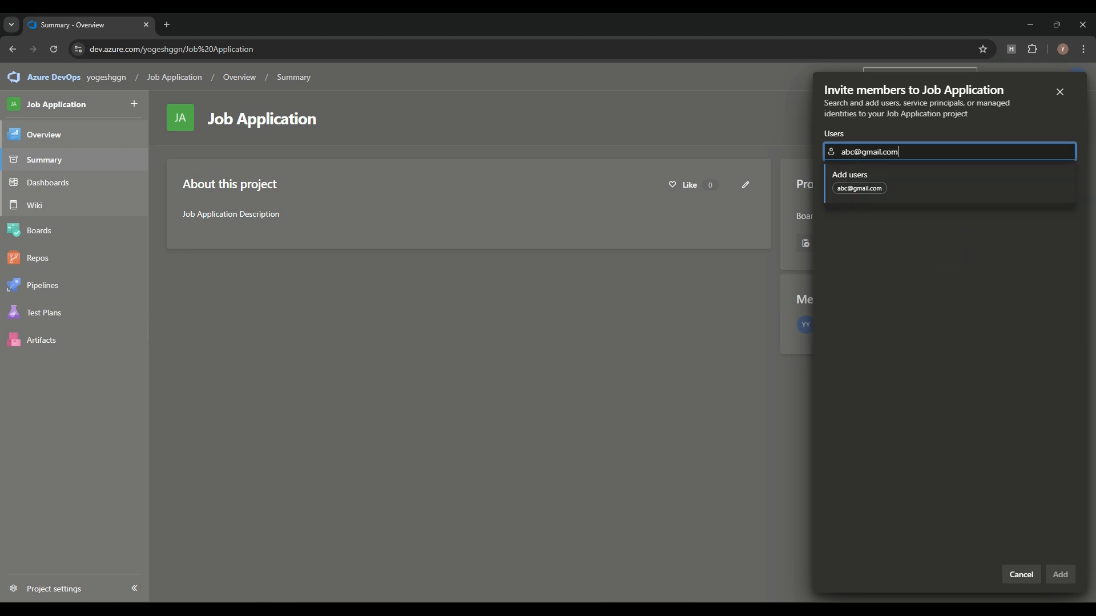
Step: Enter a test e-mail address as the invitee, then discard the invitation unsent
{"action": "key", "text": "Return"}
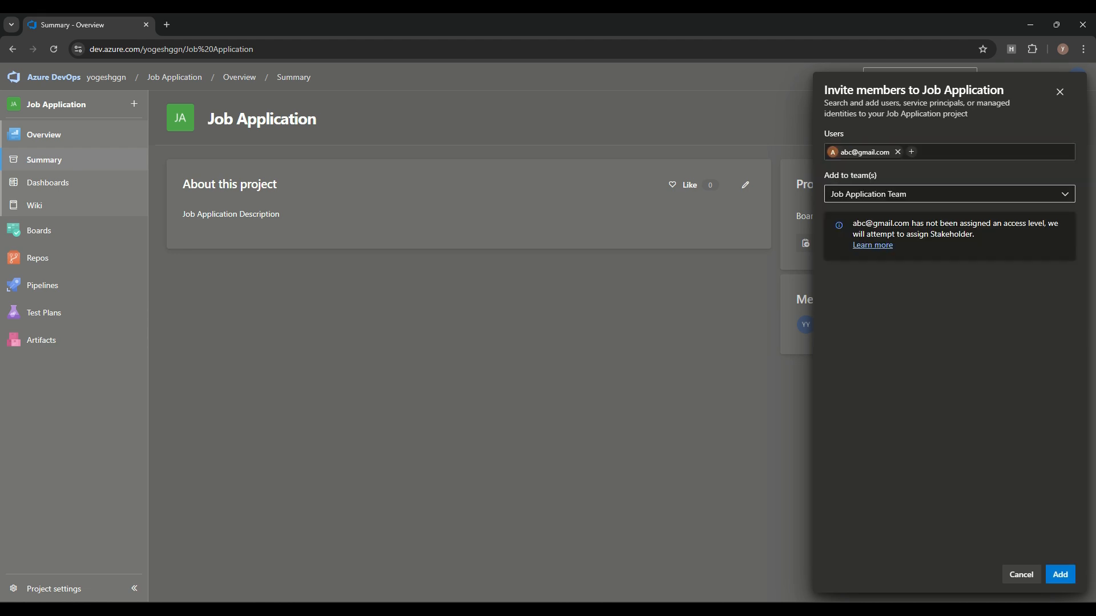
{"action": "left_click_drag", "start_coordinate": [930, 234], "coordinate": [975, 235]}
{"action": "left_click", "coordinate": [1021, 575]}
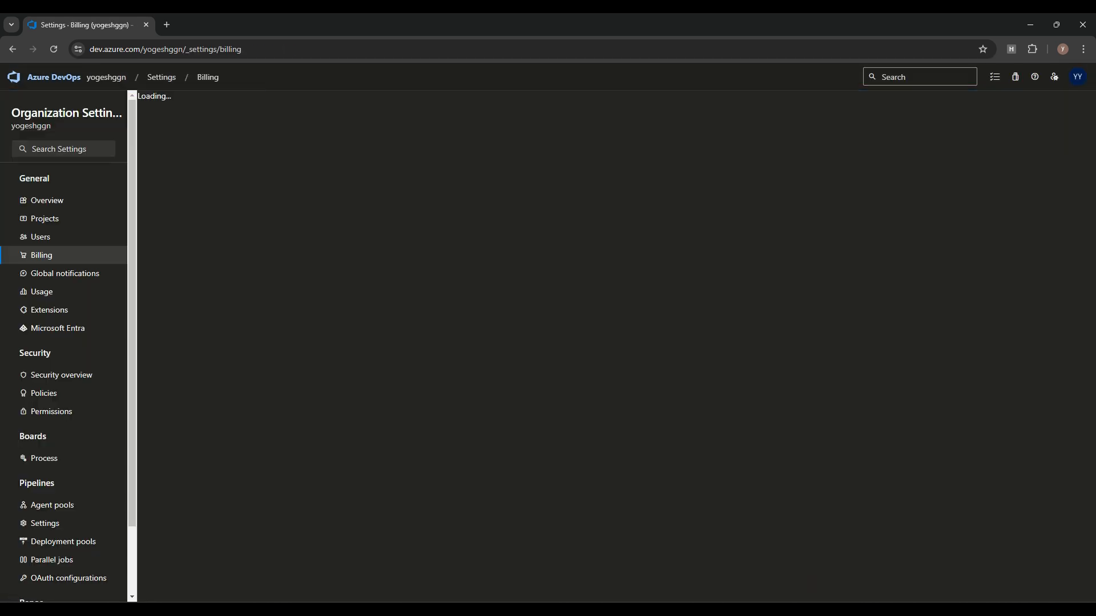
Step: Review the Billing page's default access level and its free allowance of 5 Basic users
{"action": "left_click_drag", "start_coordinate": [168, 500], "coordinate": [193, 511]}
{"action": "left_click", "coordinate": [274, 461]}
{"action": "left_click_drag", "start_coordinate": [172, 385], "coordinate": [297, 386]}
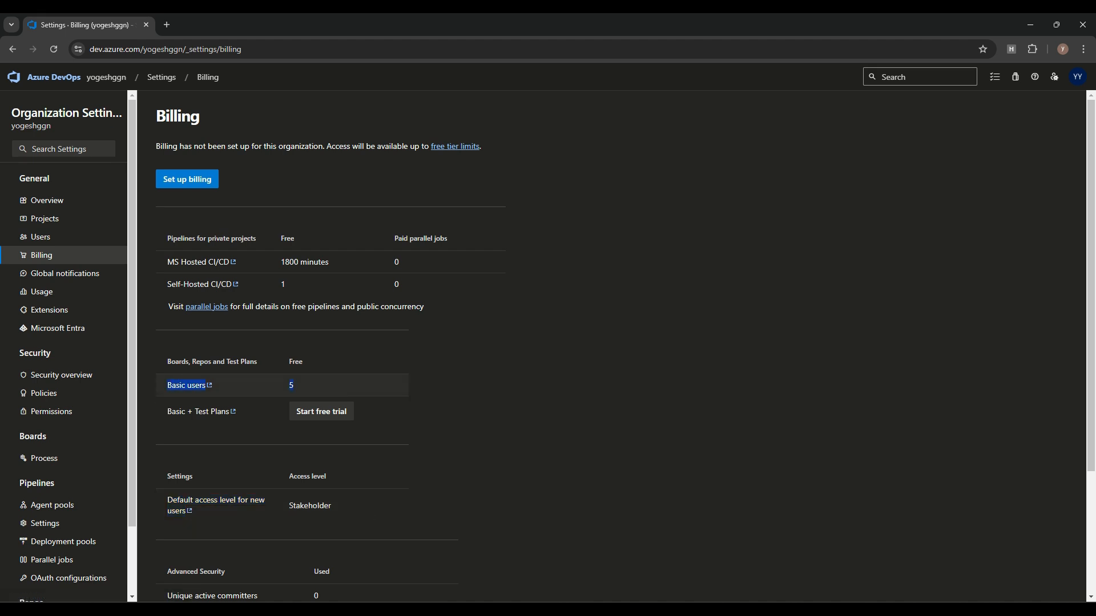
{"action": "left_click", "coordinate": [297, 434]}
{"action": "scroll", "coordinate": [320, 365], "scroll_direction": "down", "scroll_amount": 2}
{"action": "scroll", "coordinate": [319, 366], "scroll_direction": "up", "scroll_amount": 2}
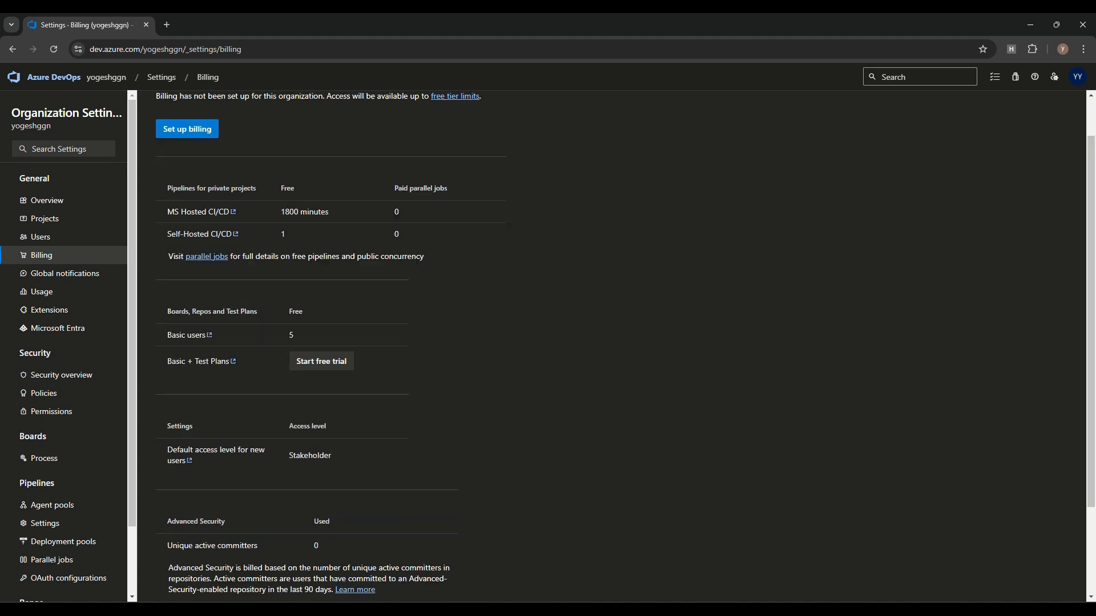
Step: Check the organization's Users group rules, then return to the organization home
{"action": "left_click", "coordinate": [41, 237]}
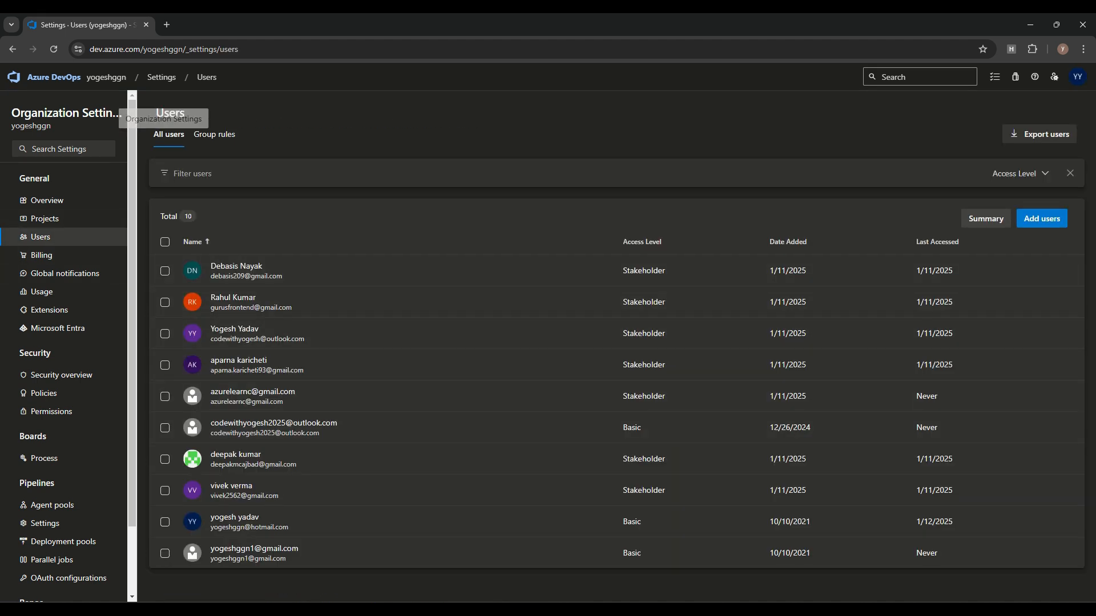
{"action": "left_click", "coordinate": [214, 135]}
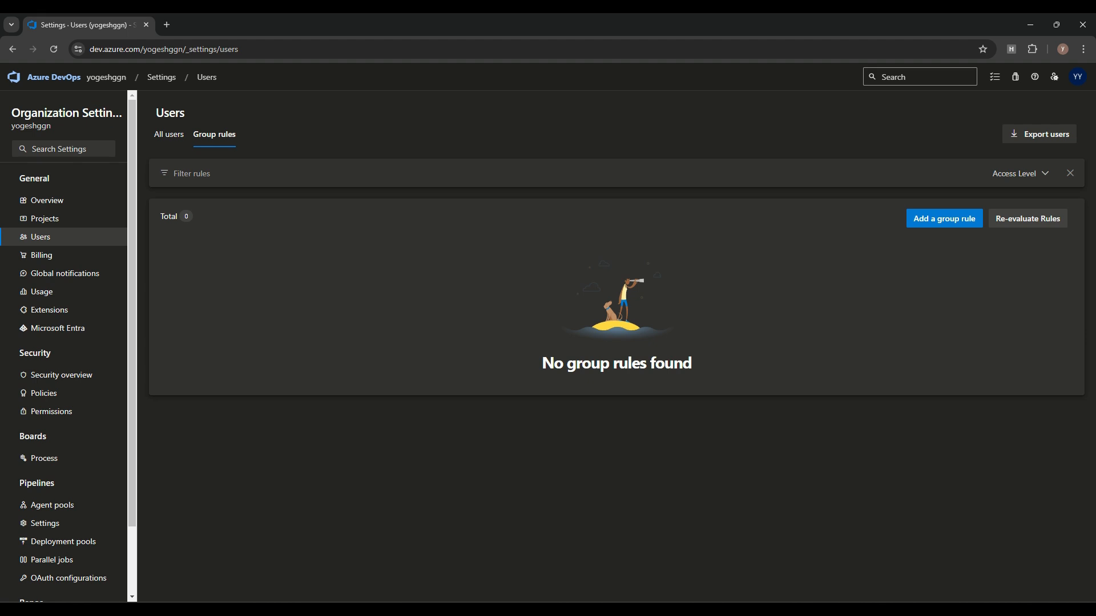
{"action": "left_click", "coordinate": [53, 77]}
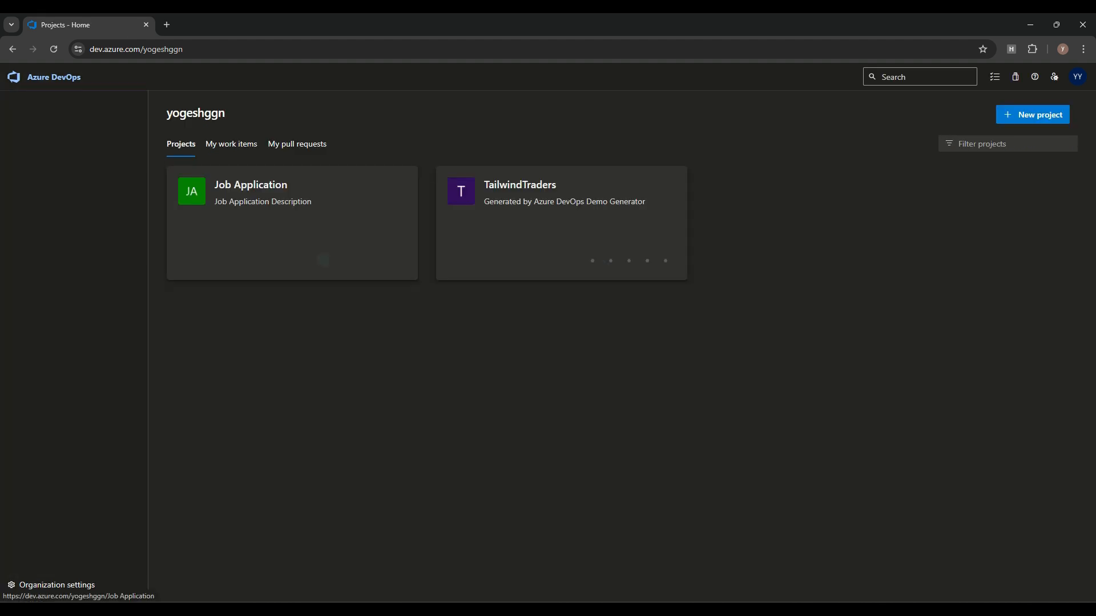
Step: Open Job Application, dismiss the Invite panel without inviting anyone, and open Project settings
{"action": "left_click", "coordinate": [249, 185]}
{"action": "left_click", "coordinate": [1019, 113]}
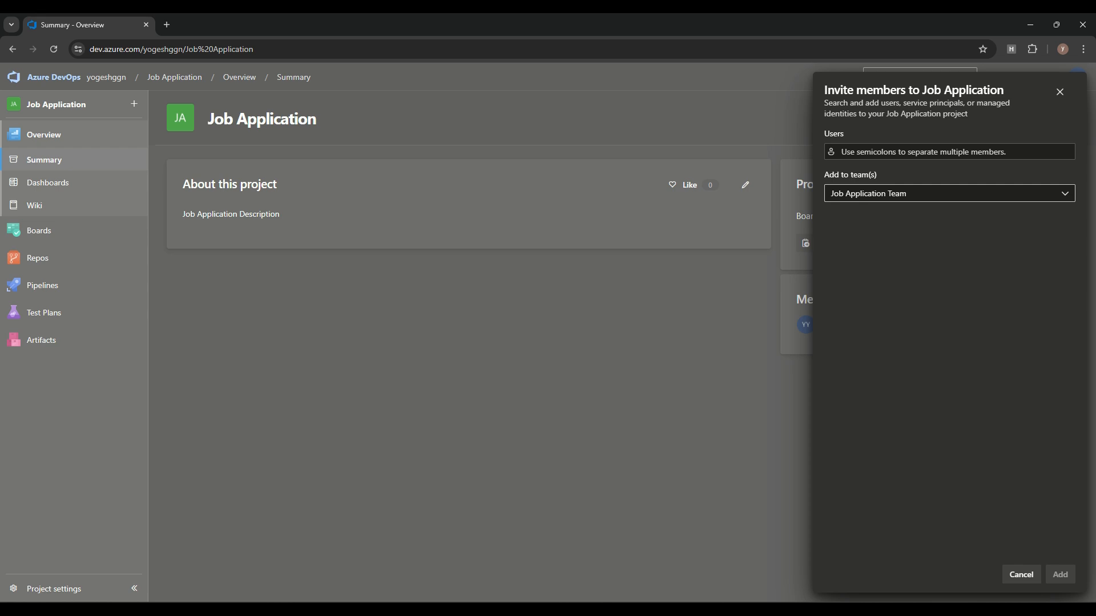
{"action": "key", "text": "Escape"}
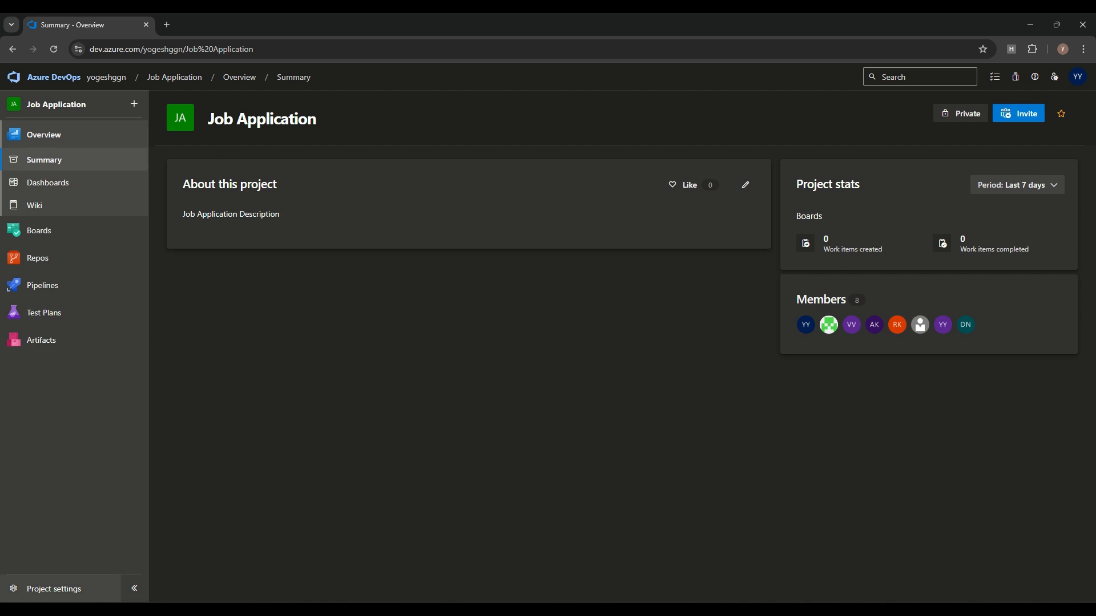
{"action": "left_click", "coordinate": [54, 589]}
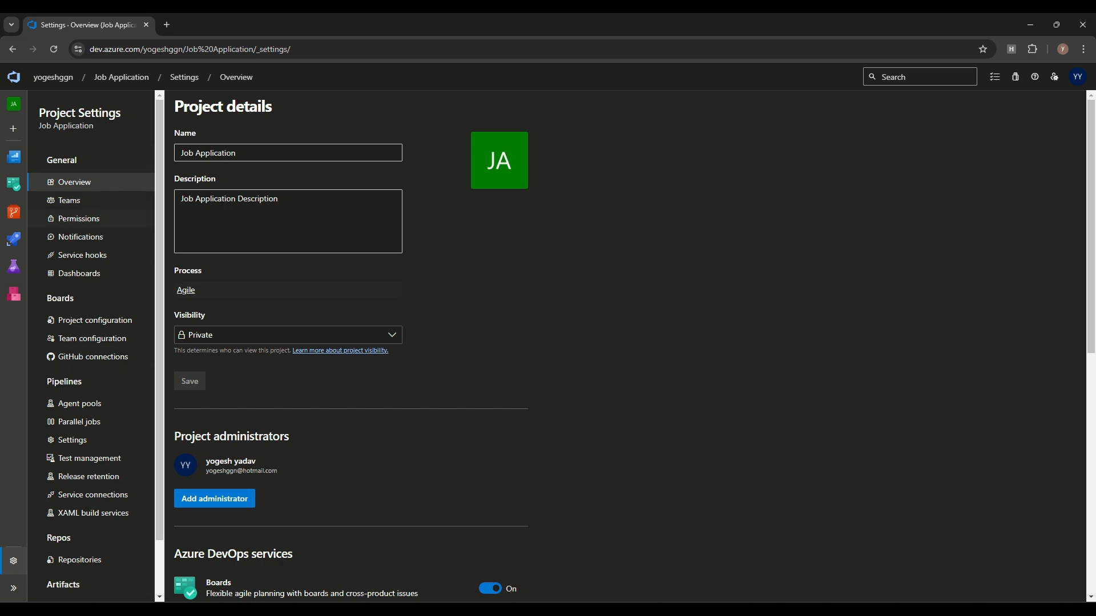
Step: Start a new team named QA Team and add two suggested people as members
{"action": "left_click", "coordinate": [69, 200]}
{"action": "left_click", "coordinate": [1033, 176]}
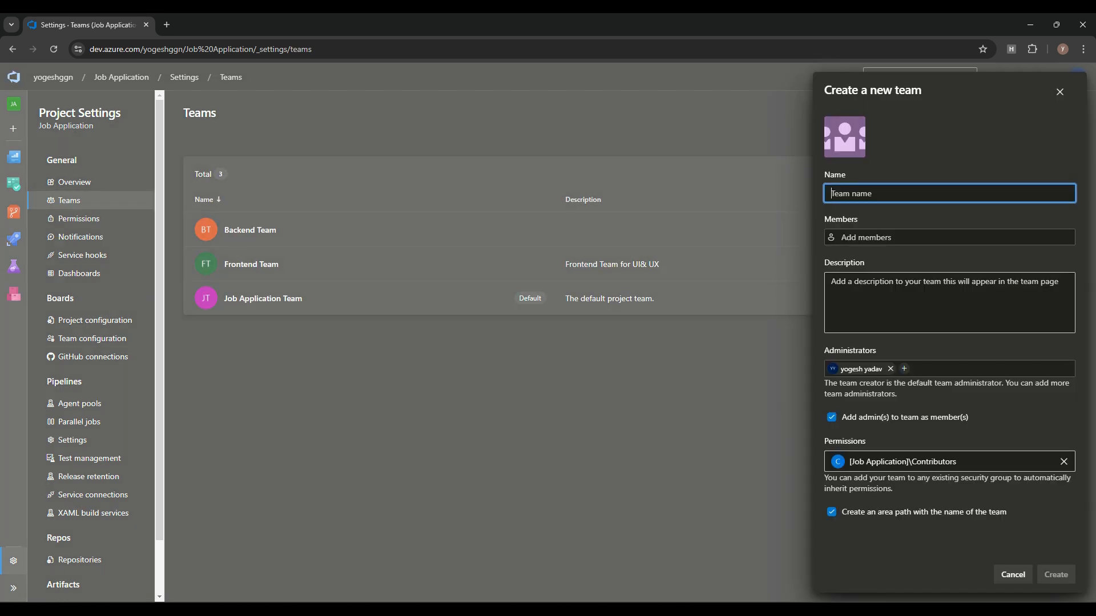
{"action": "left_click", "coordinate": [599, 264]}
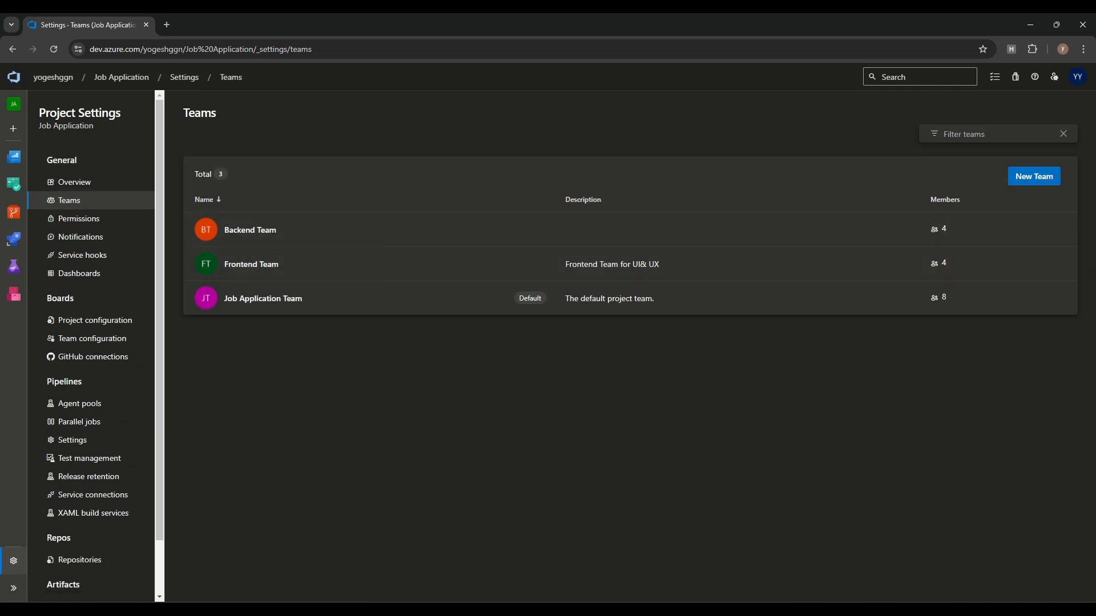
{"action": "left_click", "coordinate": [1034, 176]}
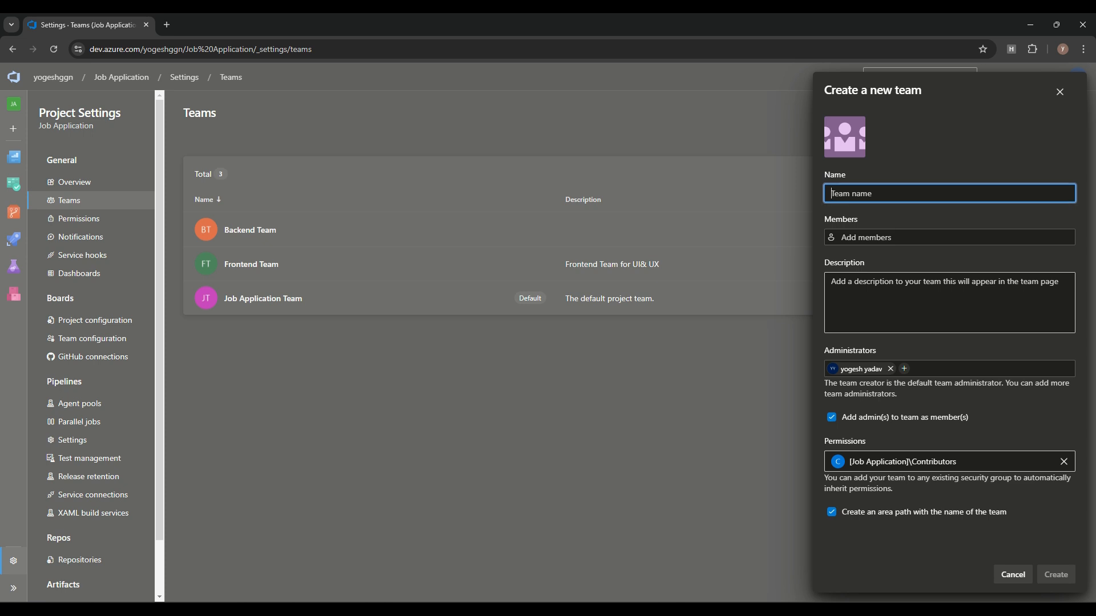
{"action": "type", "text": "QA Team"}
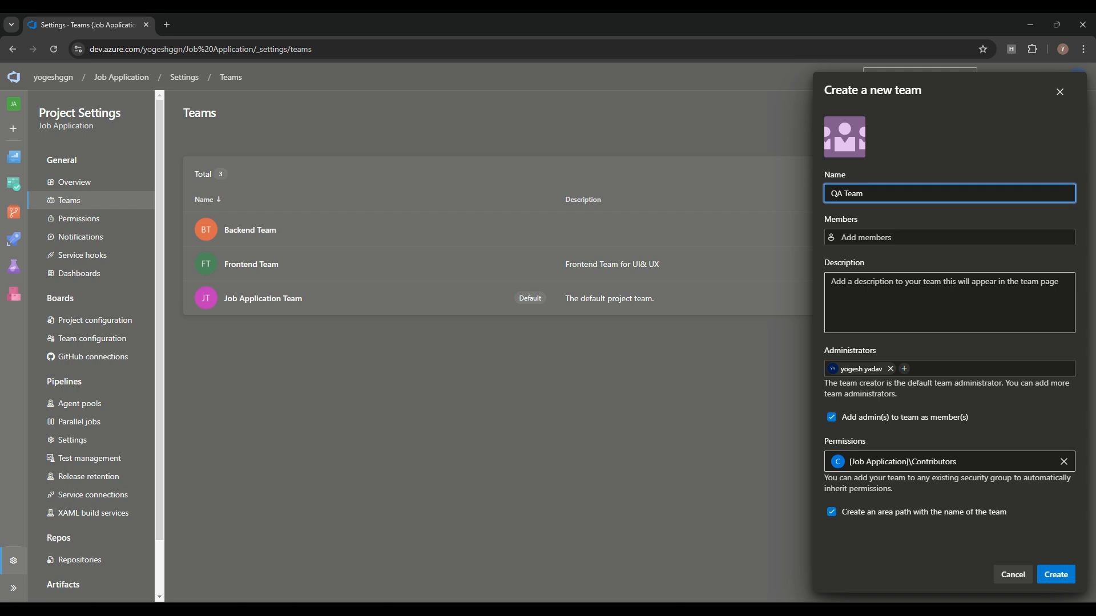
{"action": "key", "text": "Tab"}
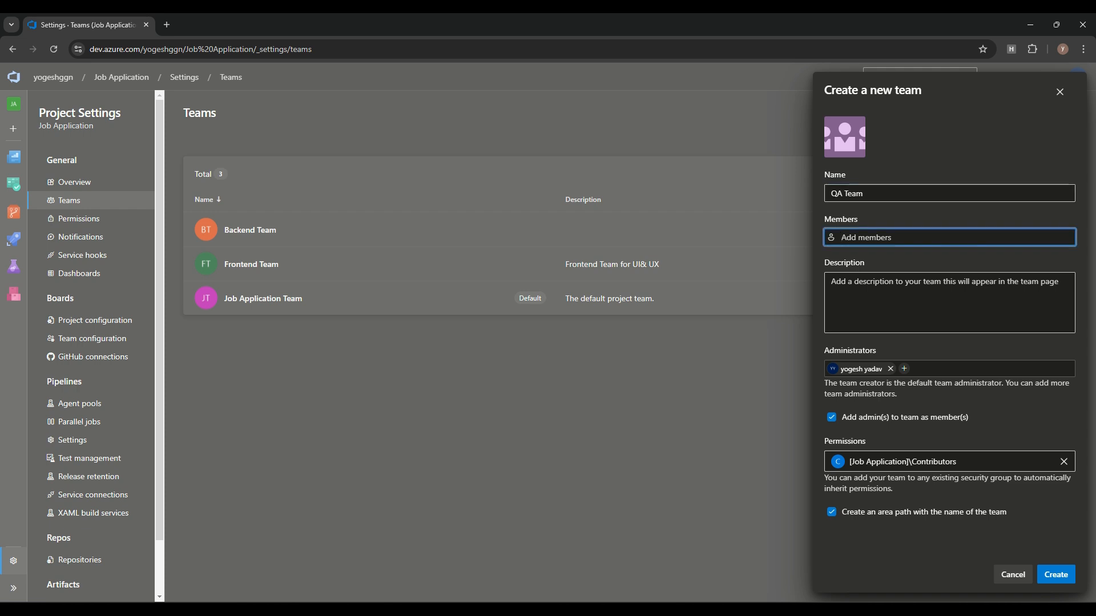
{"action": "type", "text": "Rahul"}
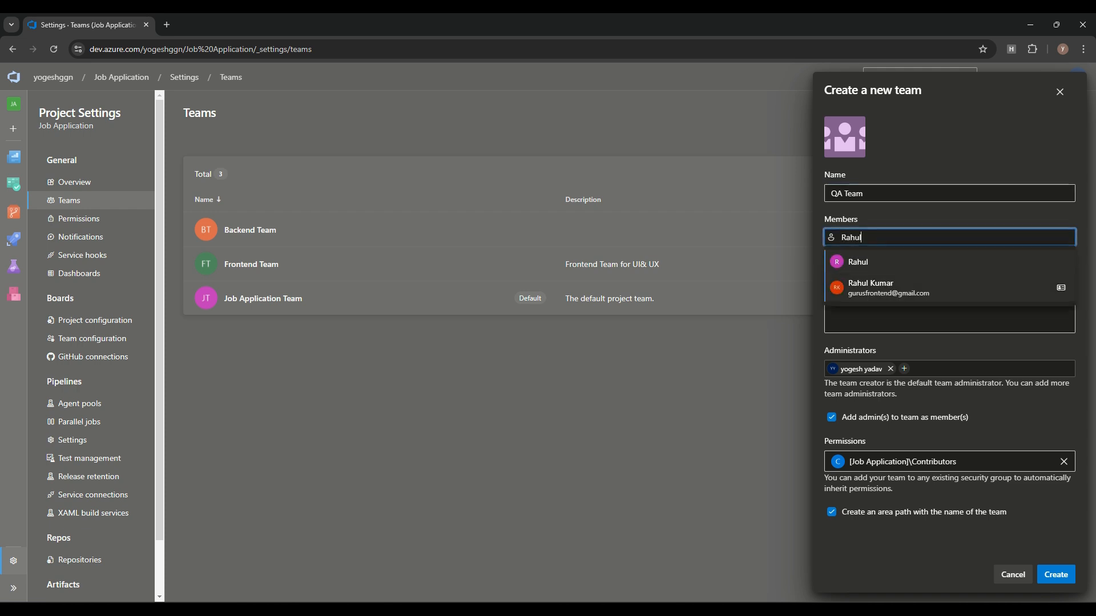
{"action": "key", "text": "Down"}
{"action": "key", "text": "Return"}
{"action": "type", "text": "Vive"}
{"action": "key", "text": "Down"}
{"action": "key", "text": "Return"}
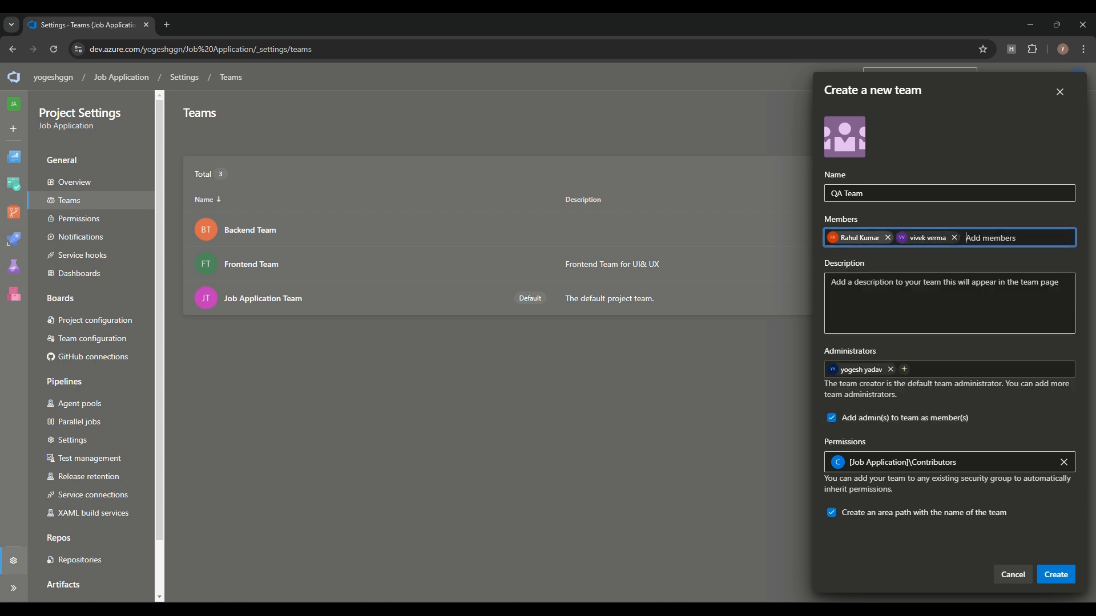
Step: Set the QA Team description to 'QA Team for testing project'
{"action": "left_click", "coordinate": [924, 302]}
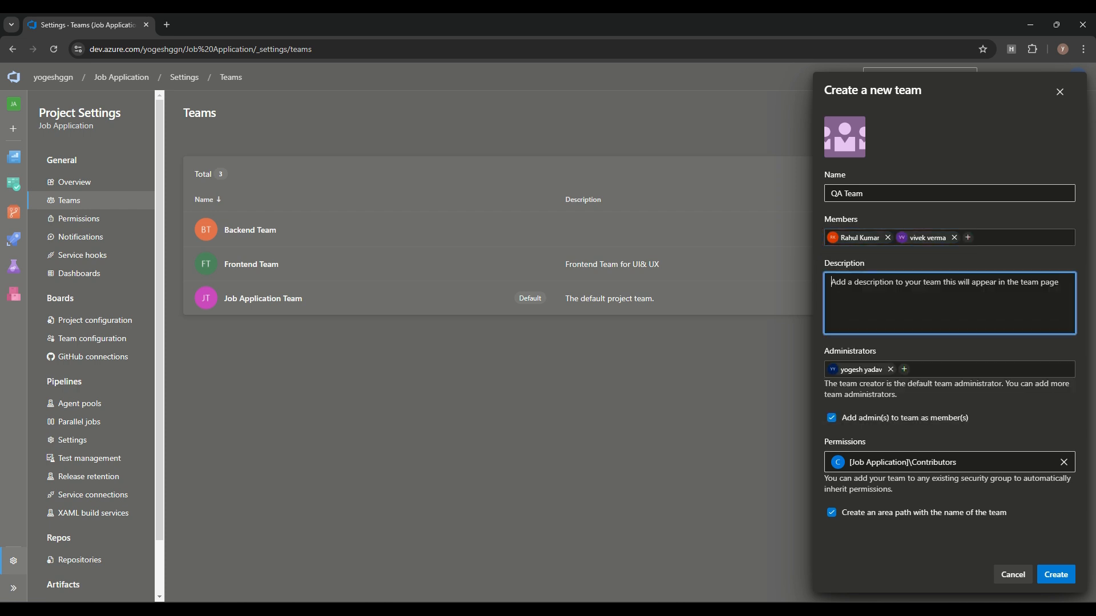
{"action": "left_click_drag", "start_coordinate": [867, 194], "coordinate": [830, 194]}
{"action": "key", "text": "ctrl+c"}
{"action": "left_click", "coordinate": [891, 297]}
{"action": "key", "text": "ctrl+v"}
{"action": "type", "text": "for "}
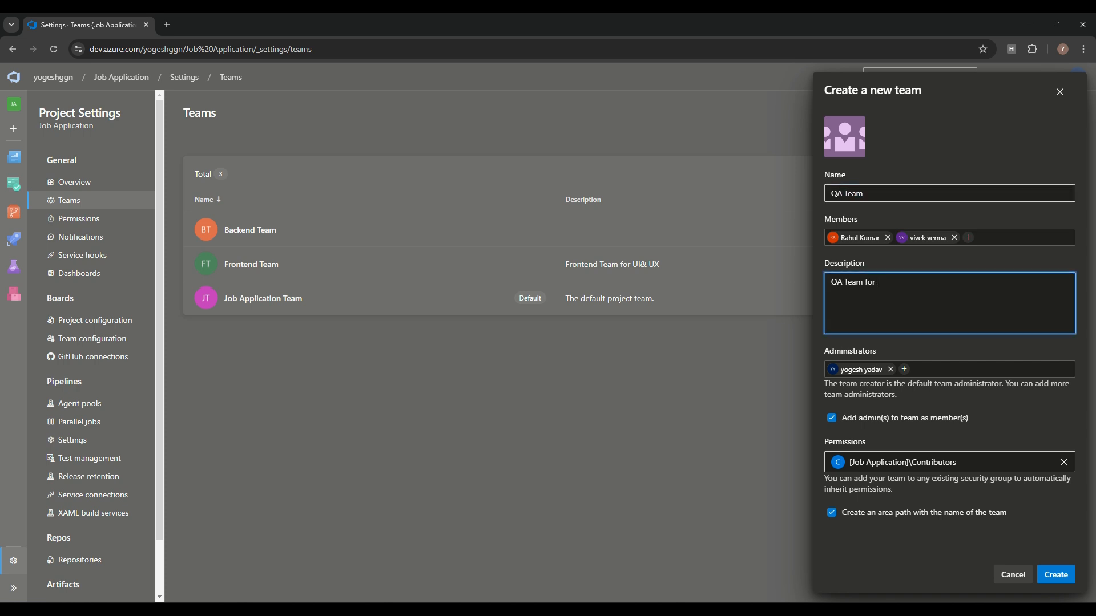
{"action": "type", "text": "test project"}
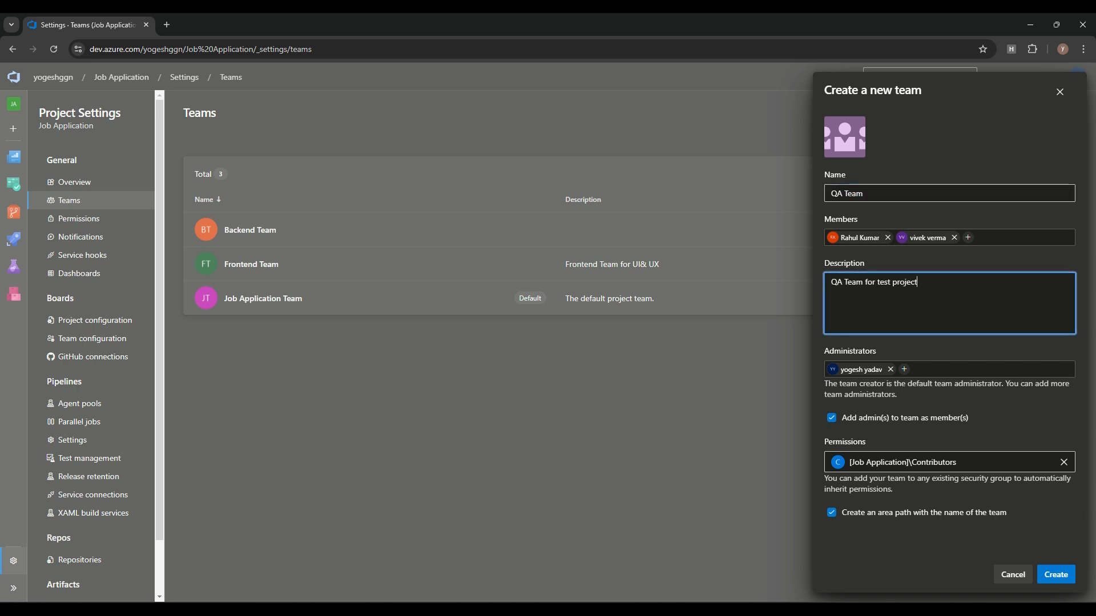
{"action": "left_click", "coordinate": [892, 283]}
{"action": "type", "text": "ing"}
Step: Skip creating an area path, create QA Team, and open the Backend Team page
{"action": "left_click_drag", "start_coordinate": [842, 513], "coordinate": [930, 512]}
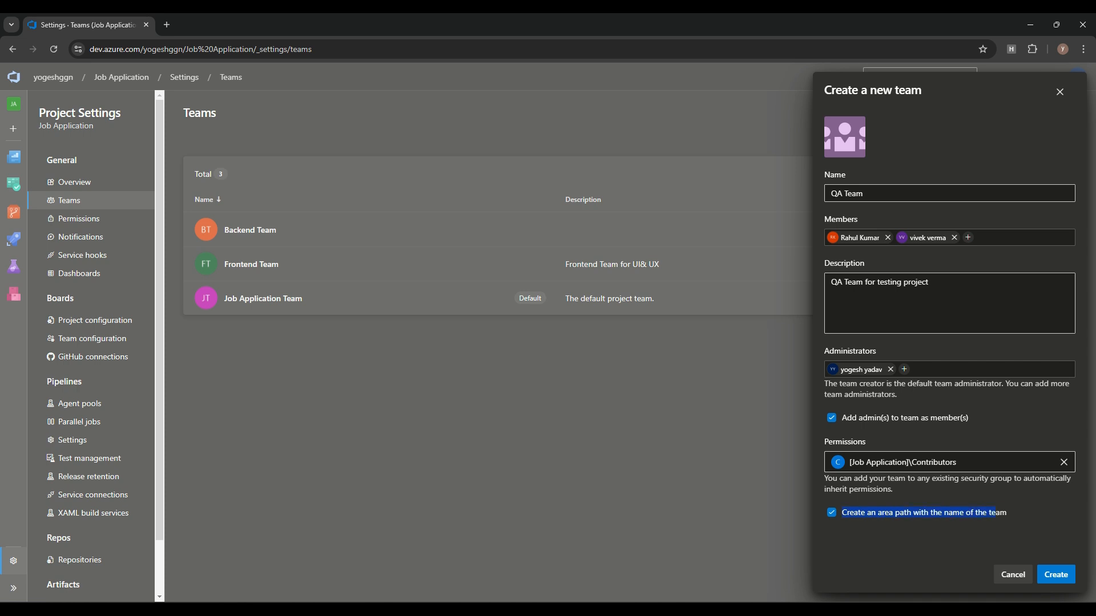
{"action": "left_click", "coordinate": [832, 512]}
{"action": "left_click_drag", "start_coordinate": [831, 193], "coordinate": [864, 194]}
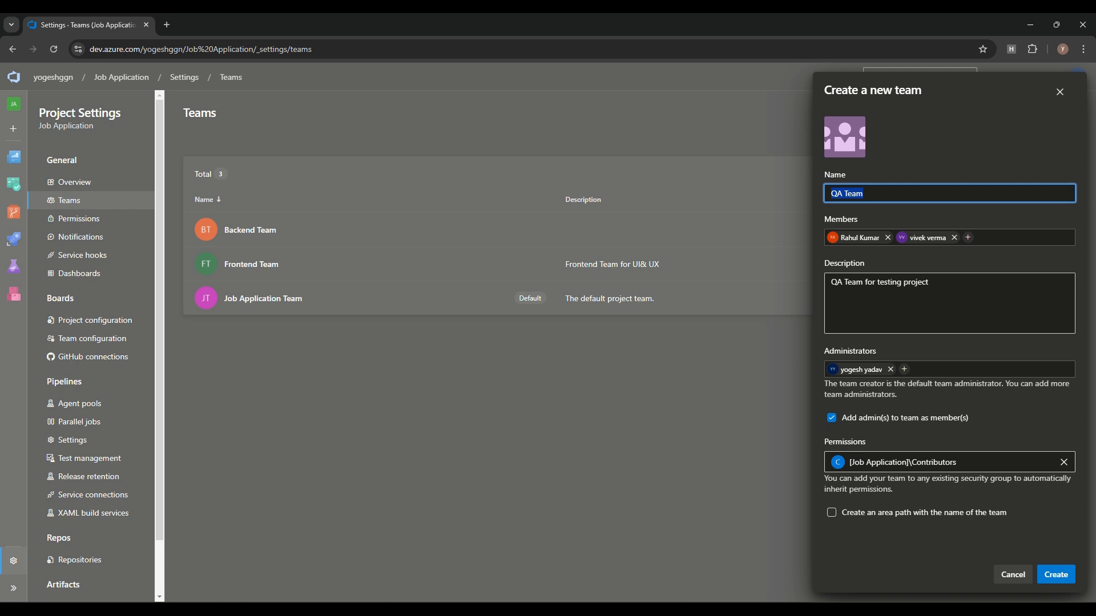
{"action": "left_click", "coordinate": [1056, 575]}
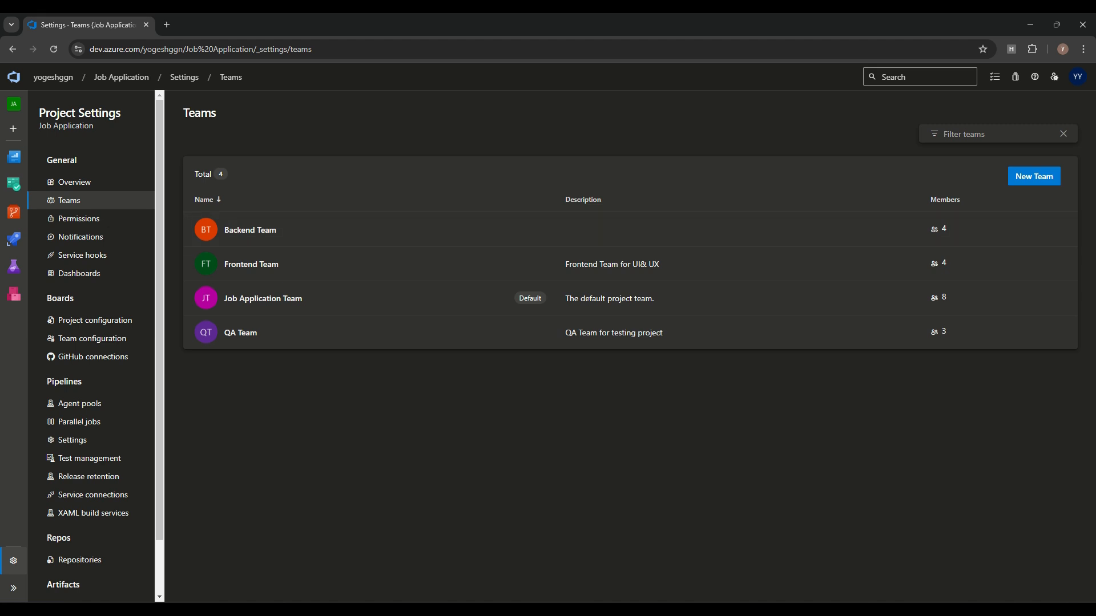
{"action": "left_click", "coordinate": [250, 230]}
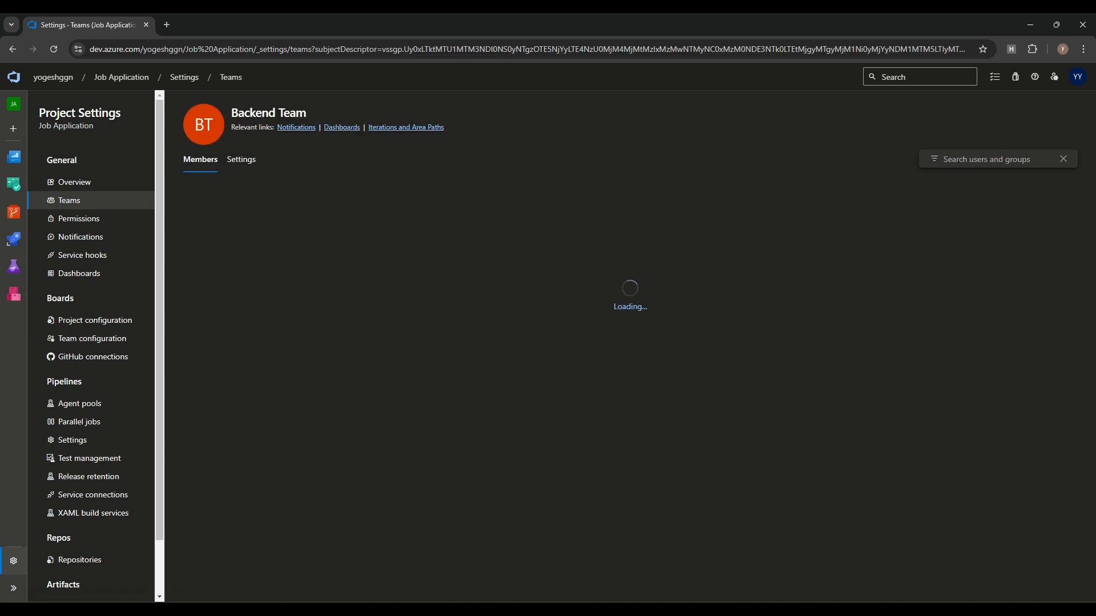
Step: Dismiss Backend Team's invite panel and go to the project's Areas configuration
{"action": "left_click", "coordinate": [1046, 201]}
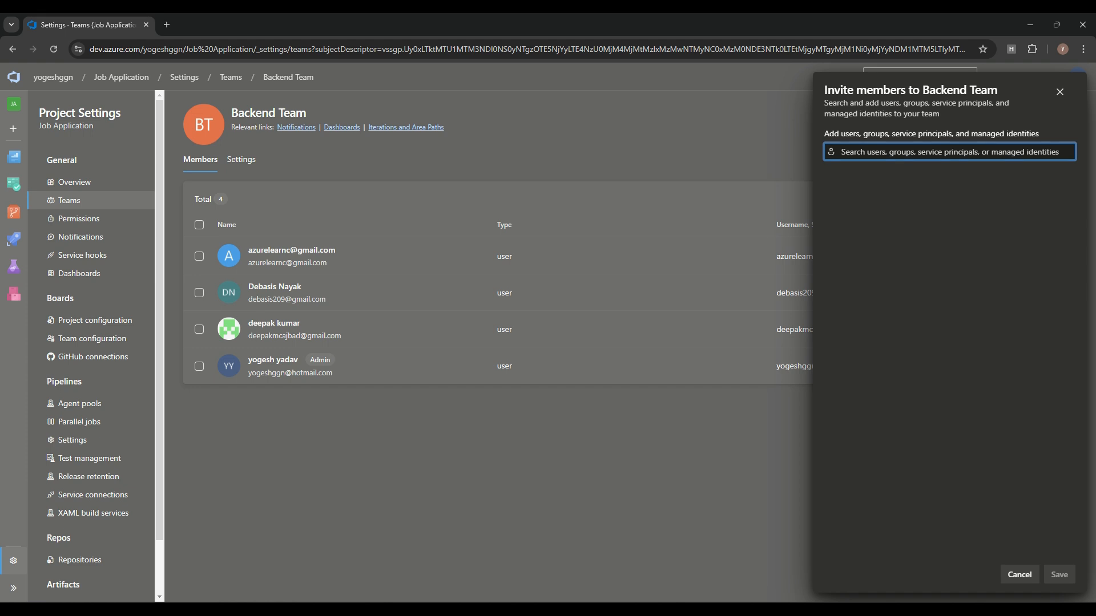
{"action": "key", "text": "Escape"}
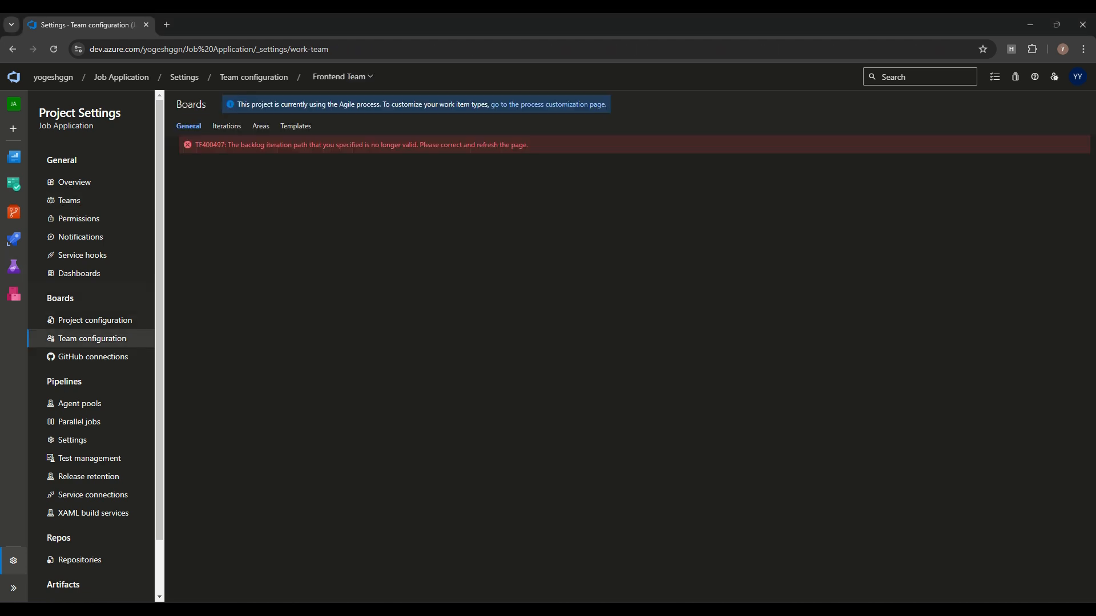
{"action": "left_click", "coordinate": [95, 320]}
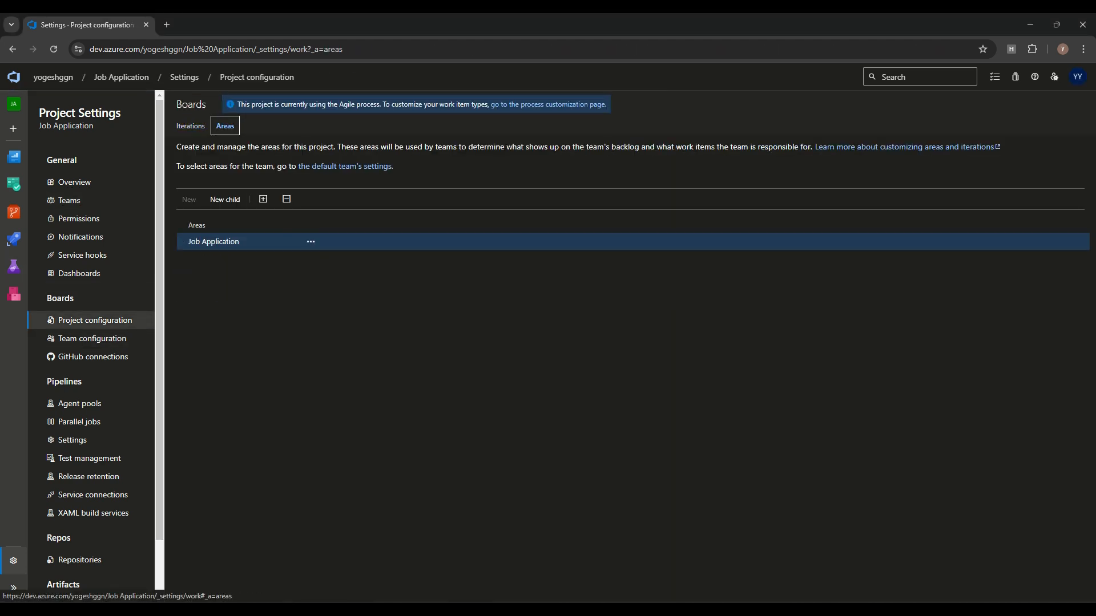
Step: Add Frontend as a child area of Job Application
{"action": "left_click", "coordinate": [310, 242]}
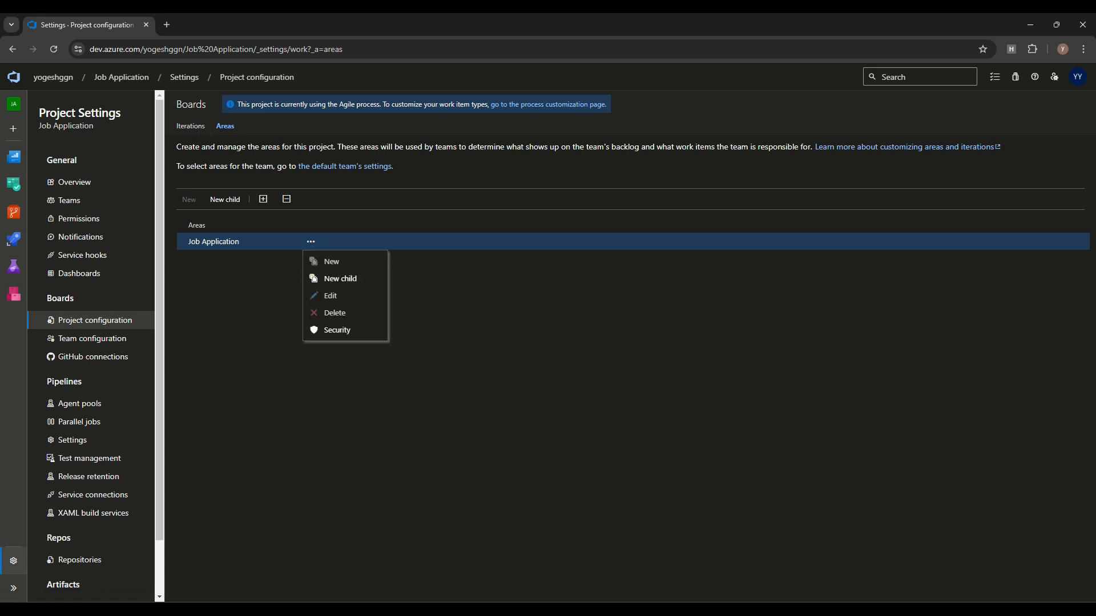
{"action": "key", "text": "Escape"}
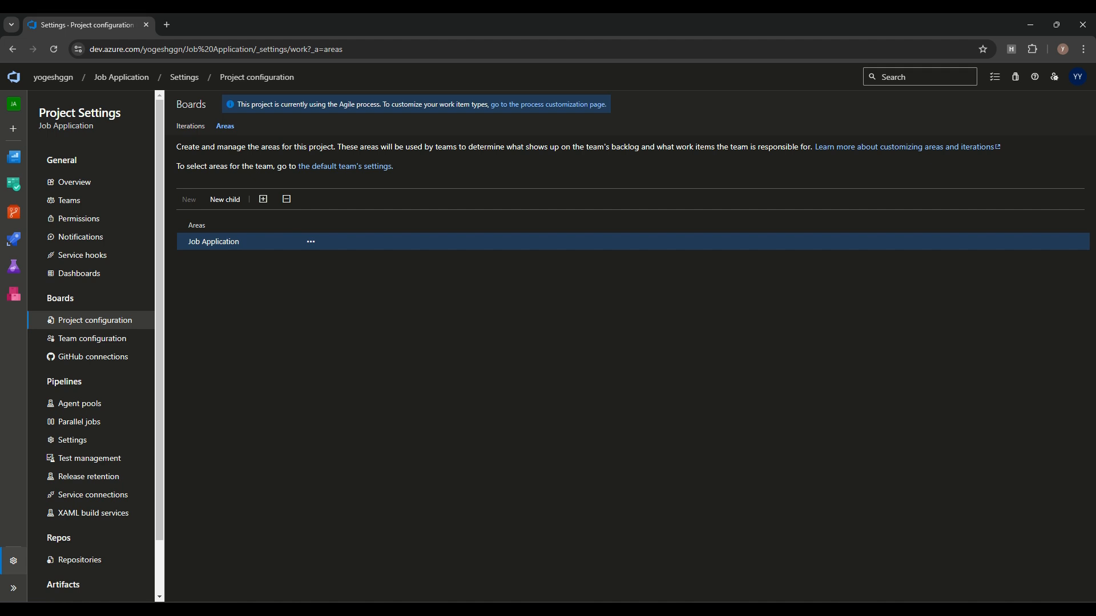
{"action": "left_click", "coordinate": [225, 199]}
{"action": "type", "text": "F"}
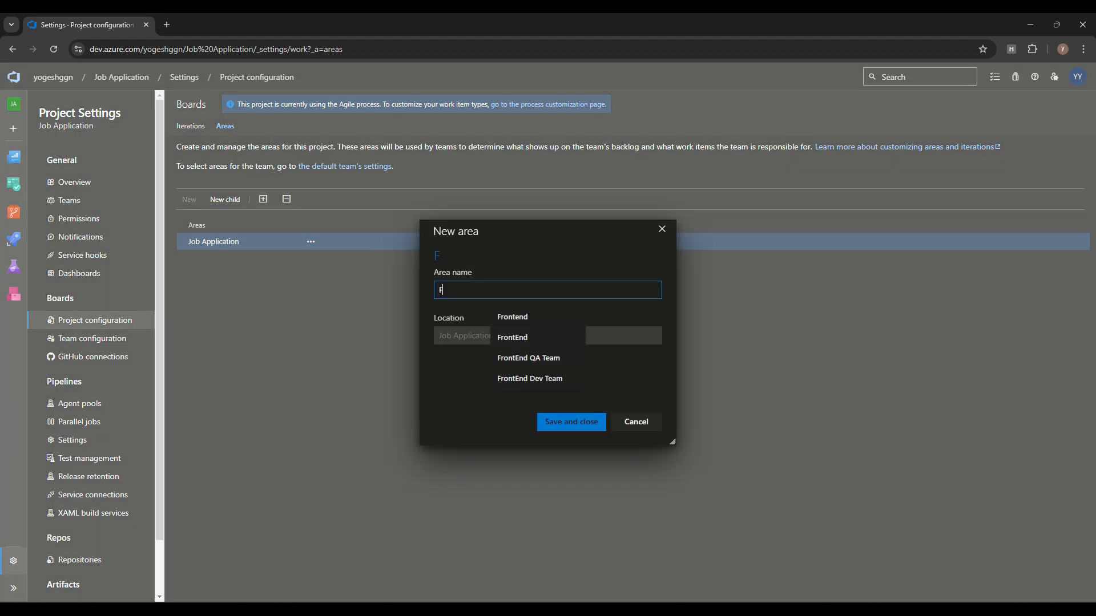
{"action": "type", "text": "ro"}
{"action": "key", "text": "Down"}
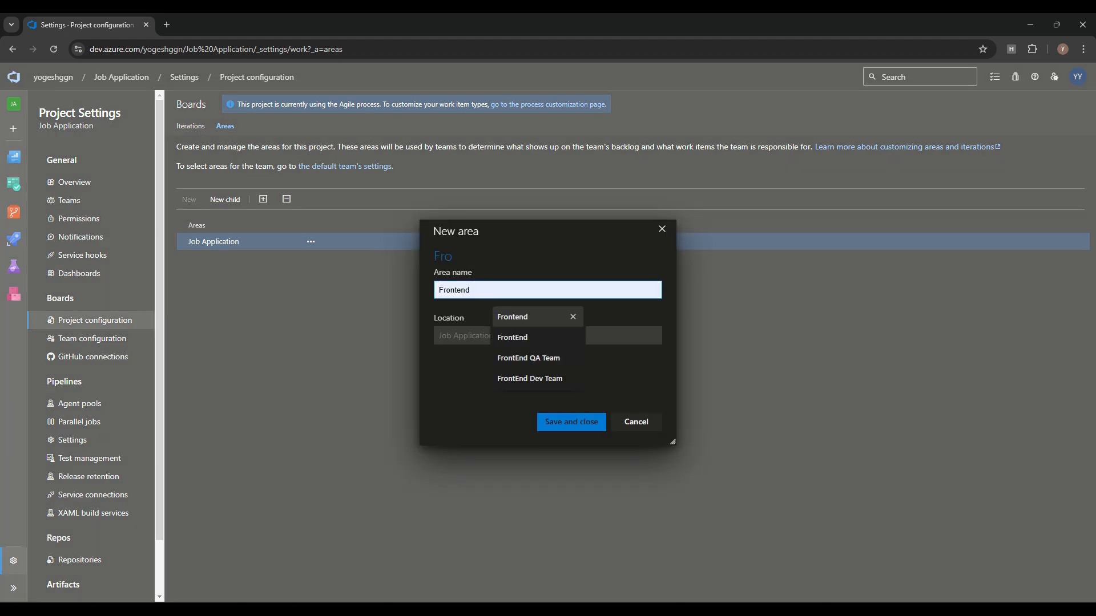
{"action": "key", "text": "Return"}
{"action": "key", "text": "Return"}
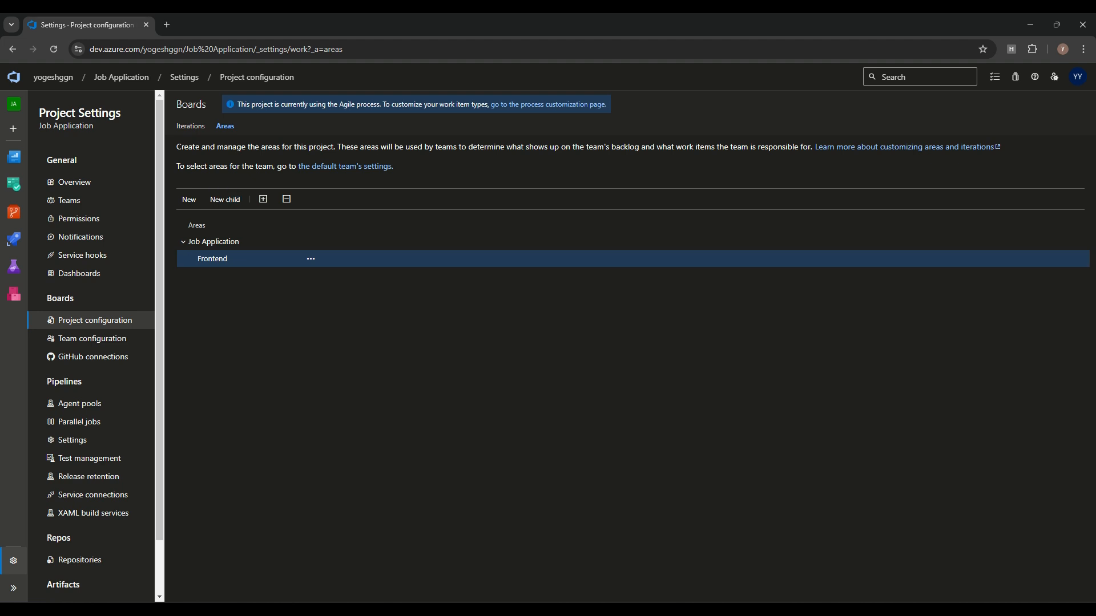
Step: Add UI Components and Integration as child areas of Frontend
{"action": "left_click", "coordinate": [225, 200]}
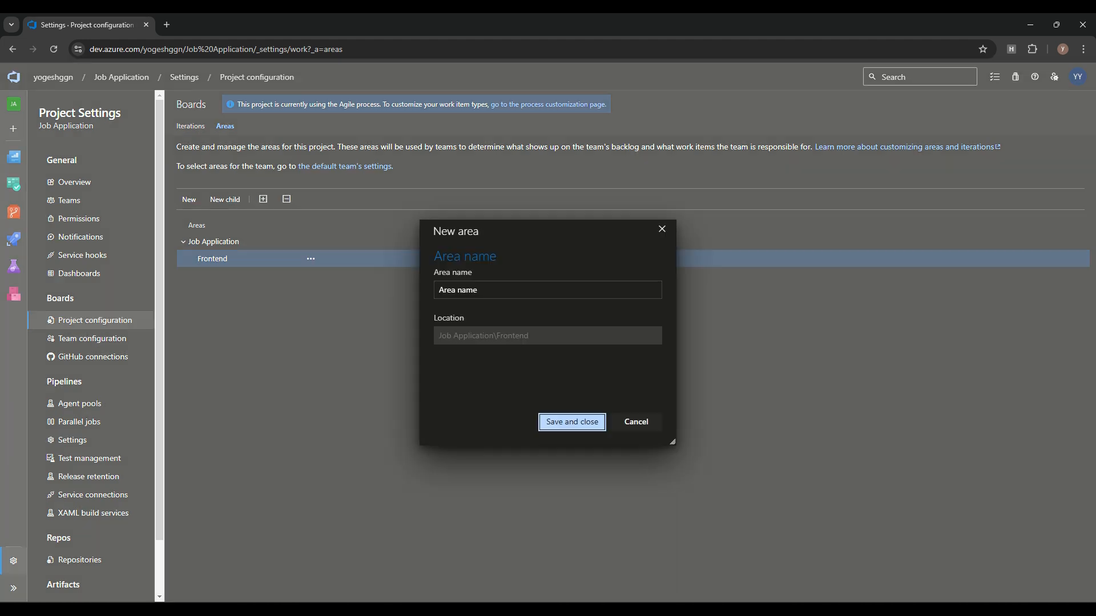
{"action": "type", "text": "UI"}
{"action": "left_click", "coordinate": [225, 200]}
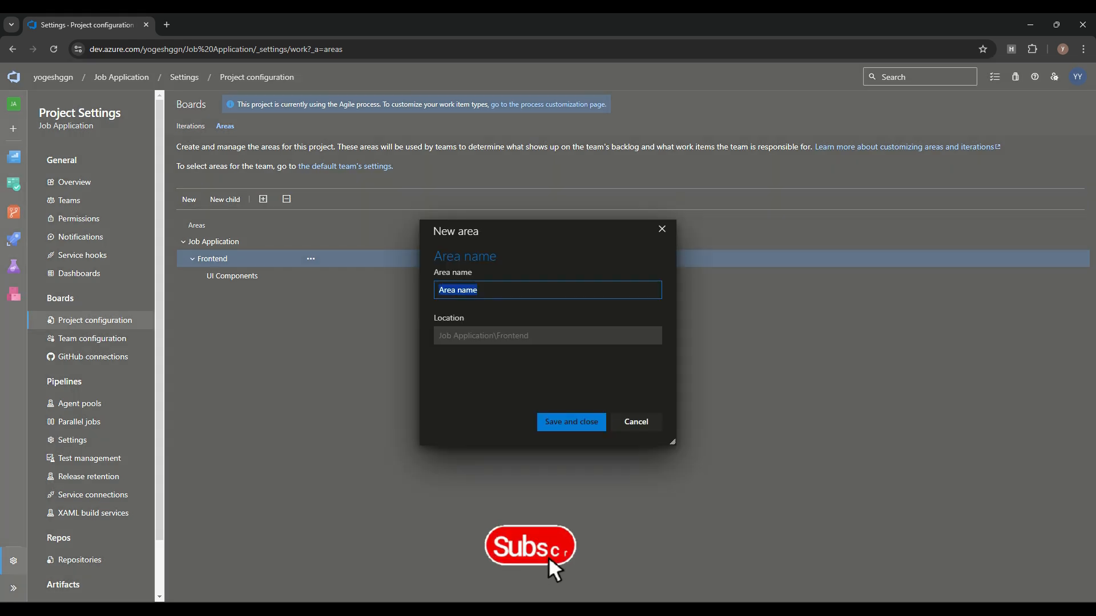
{"action": "type", "text": "INT"}
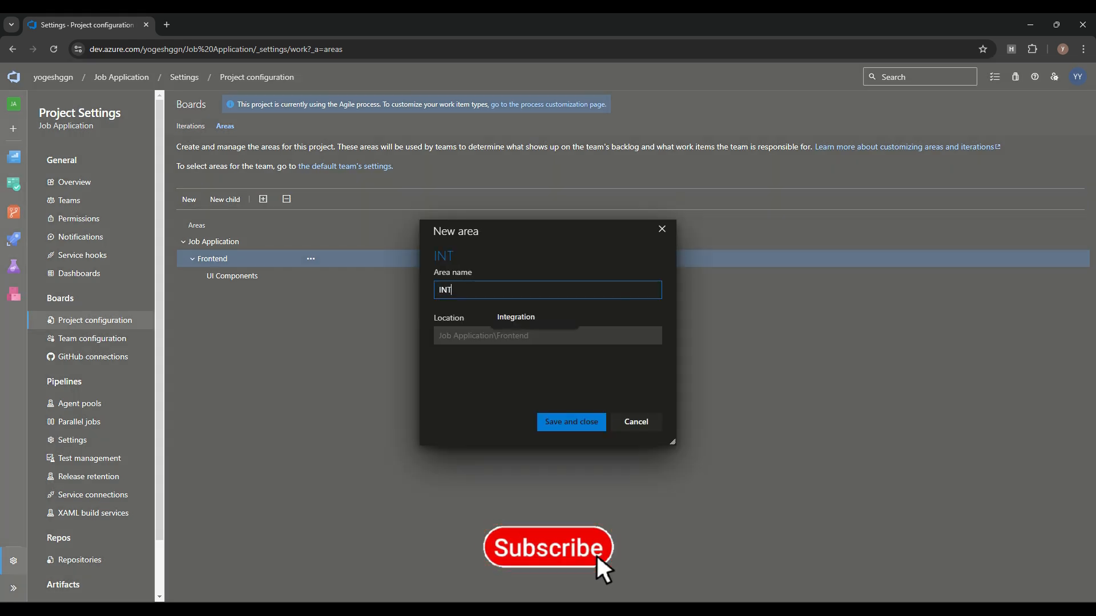
{"action": "left_click", "coordinate": [516, 317]}
{"action": "left_click", "coordinate": [572, 422]}
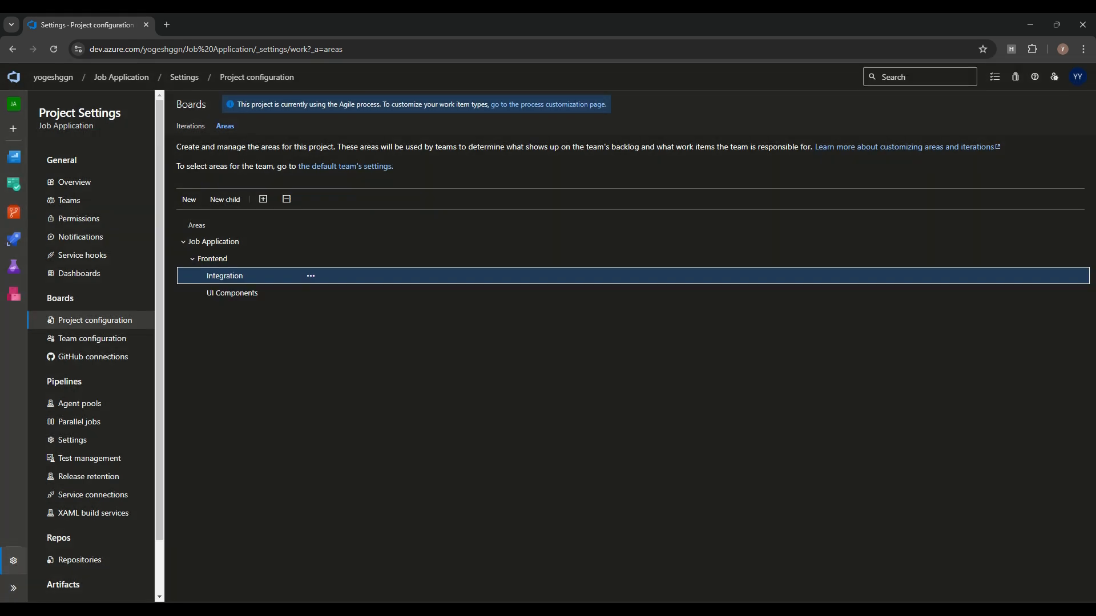
{"action": "key", "text": "Up"}
{"action": "key", "text": "Up"}
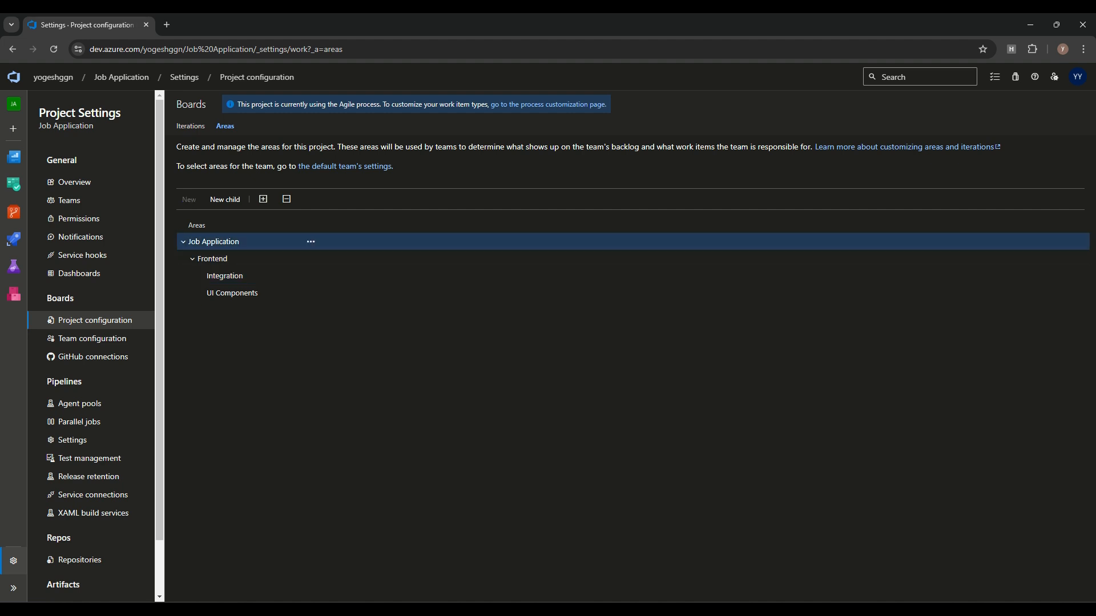
Step: Add a Backend area under Job Application with API Development as its child
{"action": "left_click", "coordinate": [311, 241]}
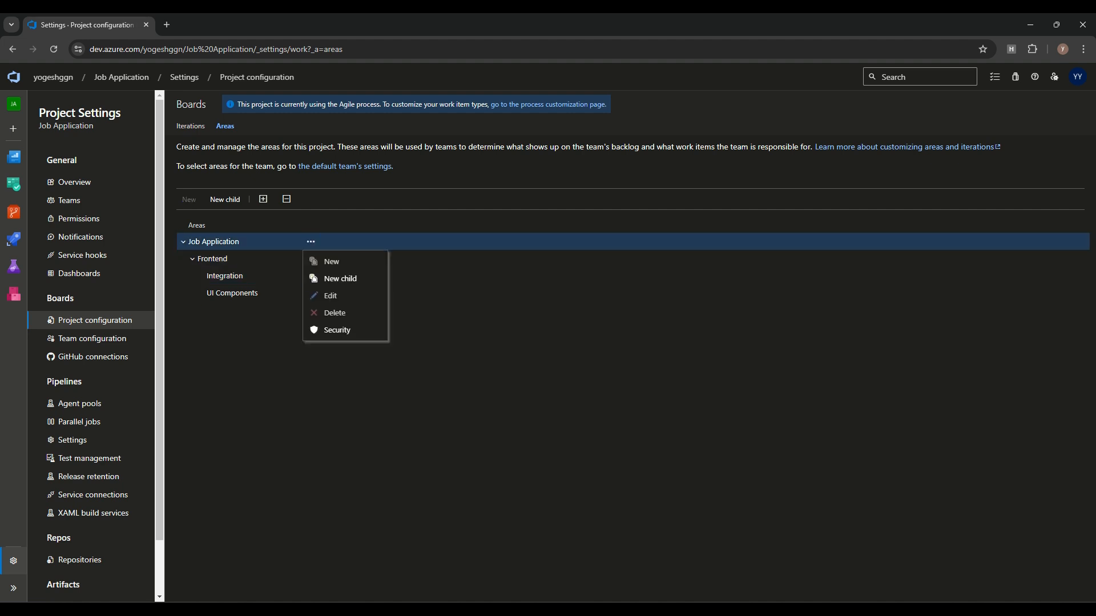
{"action": "left_click", "coordinate": [331, 278]}
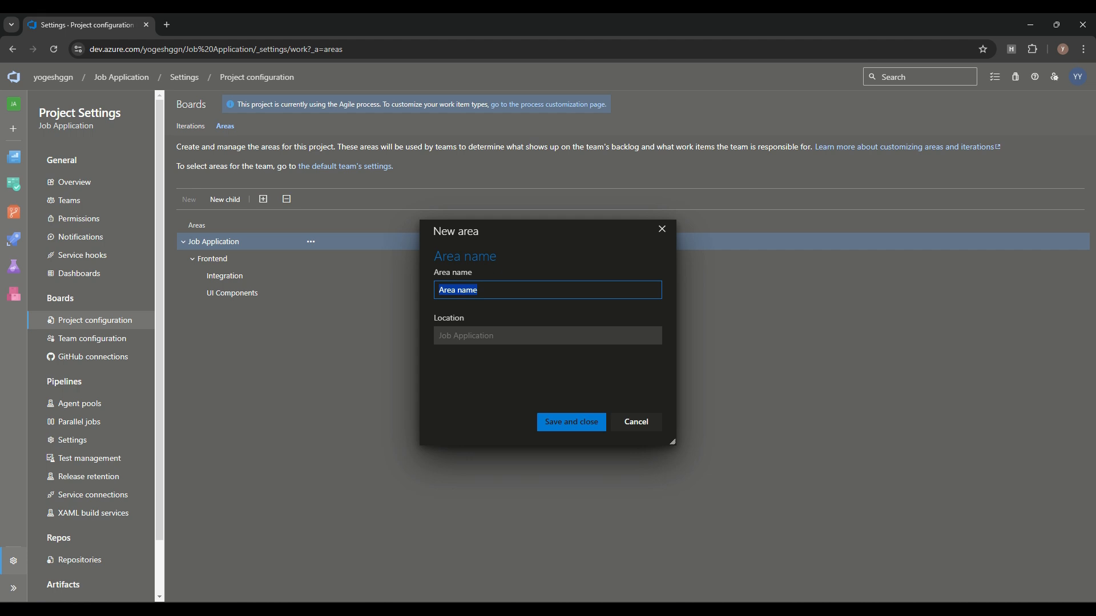
{"action": "type", "text": "Ba"}
{"action": "left_click", "coordinate": [516, 317]}
{"action": "left_click", "coordinate": [571, 422]}
{"action": "left_click", "coordinate": [311, 259]}
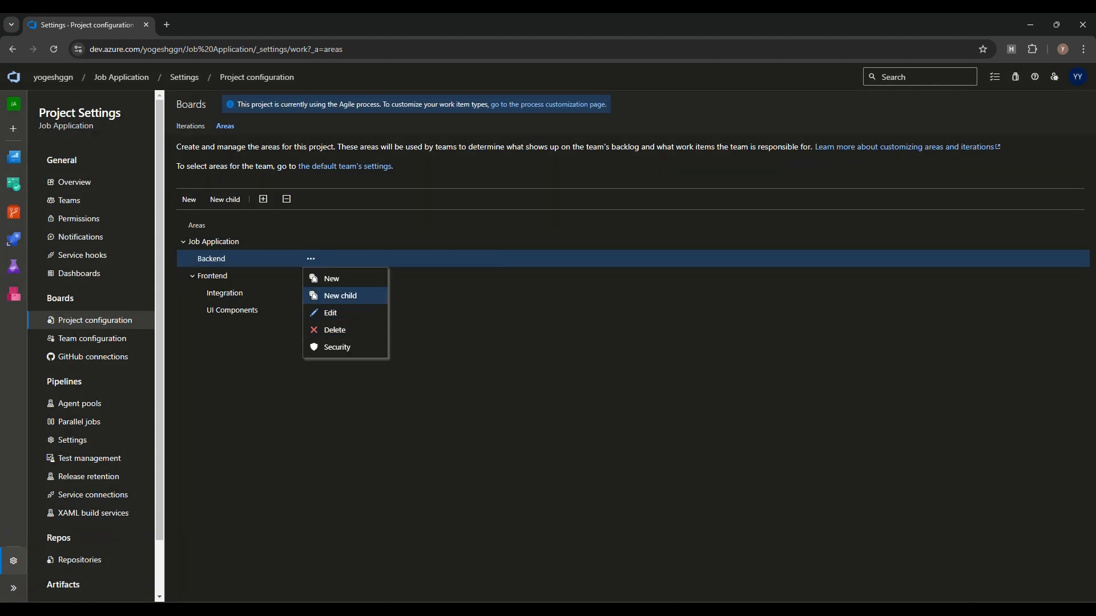
{"action": "left_click", "coordinate": [340, 295]}
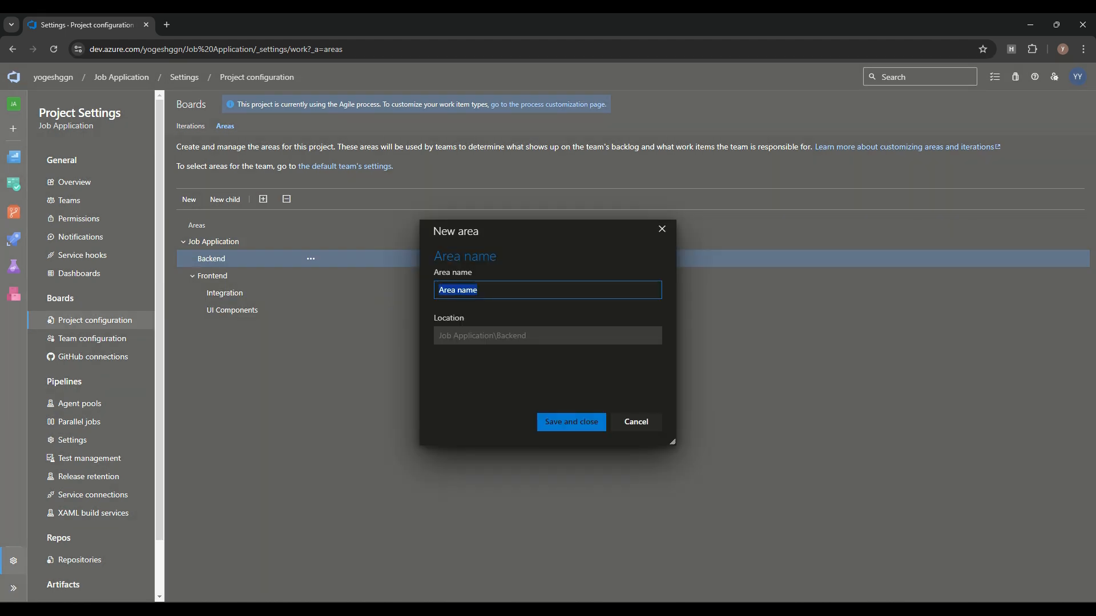
{"action": "type", "text": "API"}
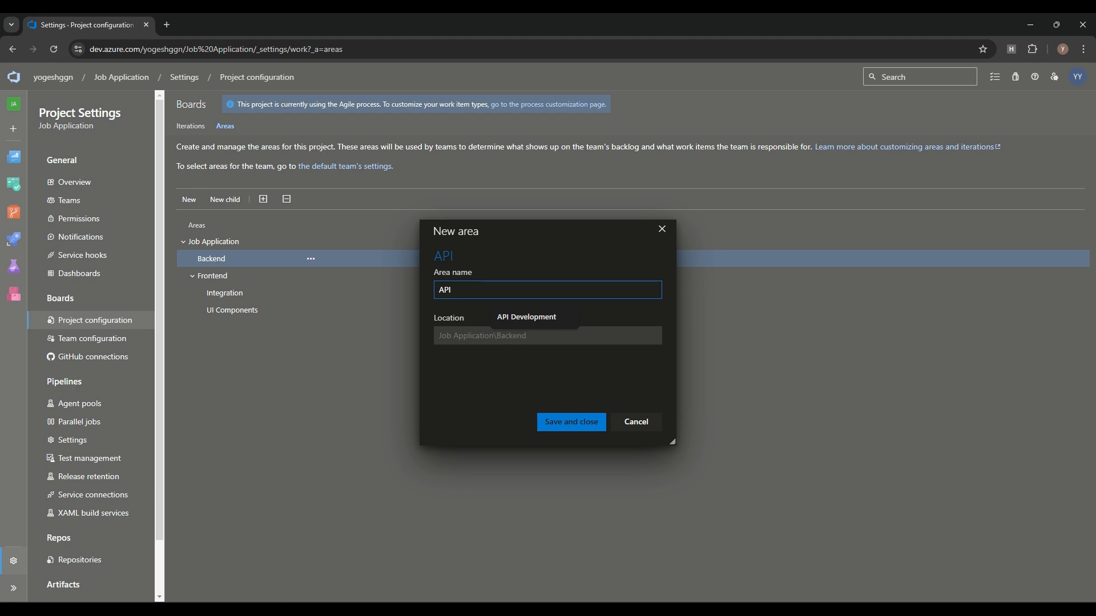
{"action": "left_click", "coordinate": [526, 318]}
{"action": "left_click", "coordinate": [571, 422]}
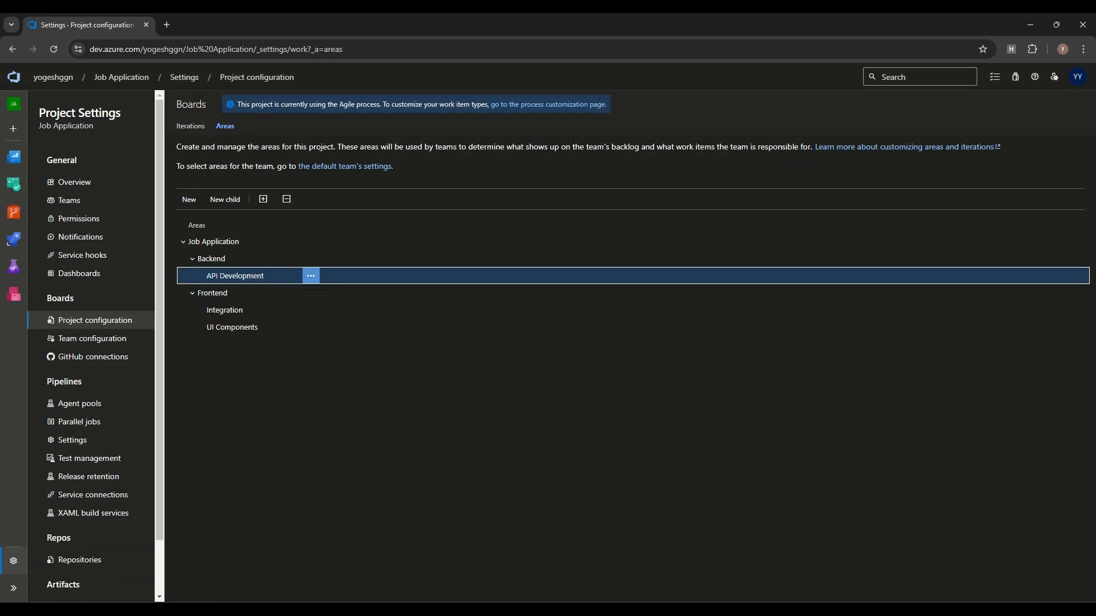
Step: Add Database and Authentication as further child areas of Backend
{"action": "left_click", "coordinate": [310, 259]}
{"action": "left_click", "coordinate": [337, 293]}
{"action": "type", "text": "Data"}
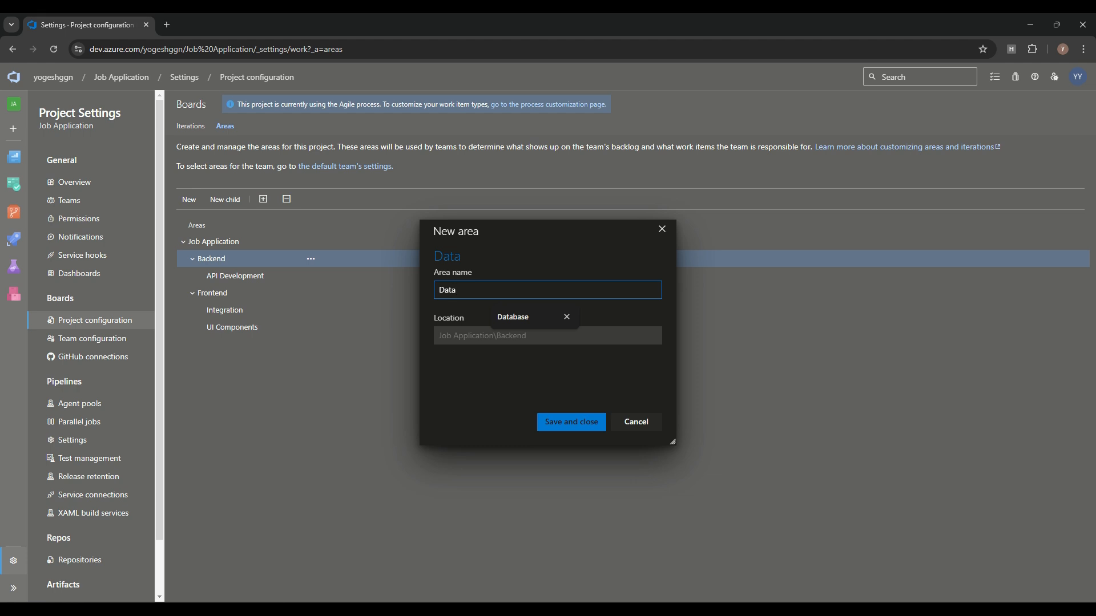
{"action": "left_click", "coordinate": [512, 317]}
{"action": "left_click", "coordinate": [571, 422]}
{"action": "left_click", "coordinate": [310, 259]}
{"action": "left_click", "coordinate": [336, 293]}
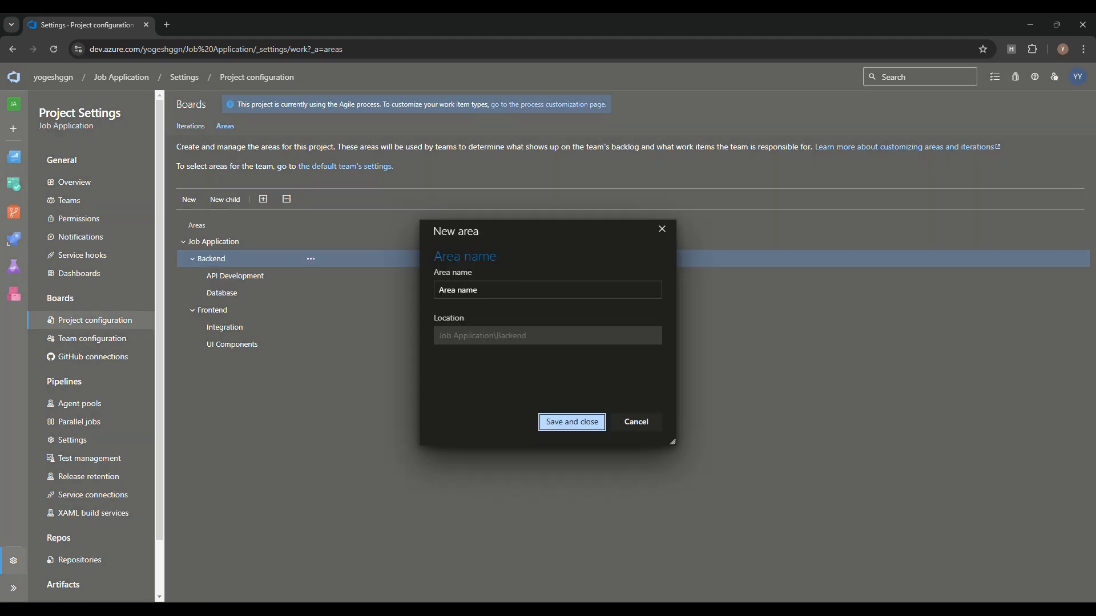
{"action": "type", "text": "Auth"}
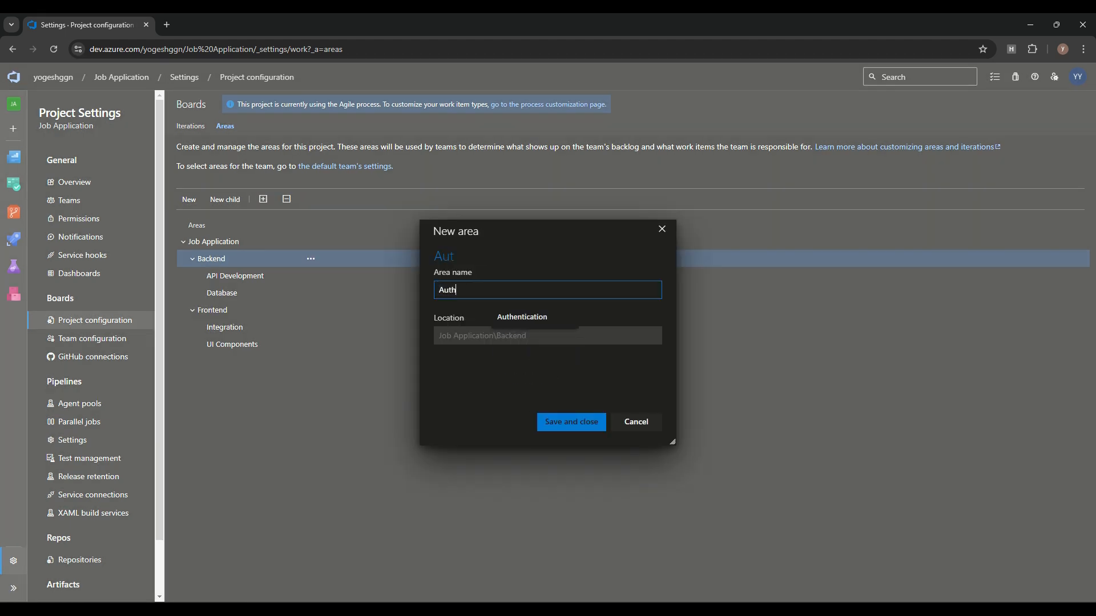
{"action": "left_click", "coordinate": [522, 318]}
{"action": "left_click", "coordinate": [572, 422]}
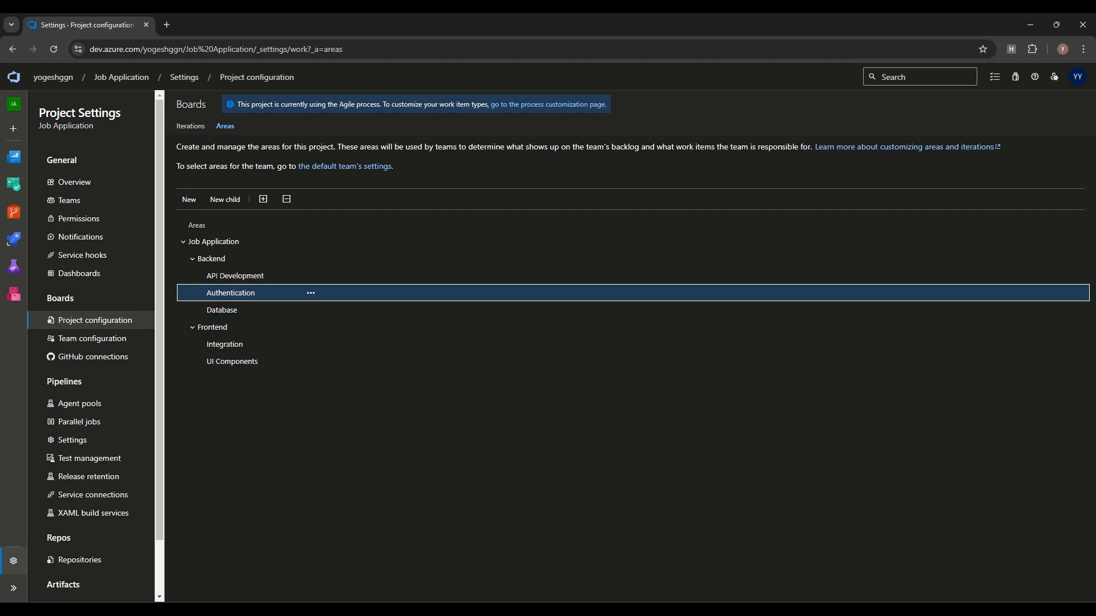
Step: Add a QA Team area under Job Application and collapse and expand the area tree
{"action": "left_click", "coordinate": [310, 242]}
{"action": "left_click", "coordinate": [340, 279]}
{"action": "type", "text": "QA Team"}
{"action": "left_click", "coordinate": [572, 422]}
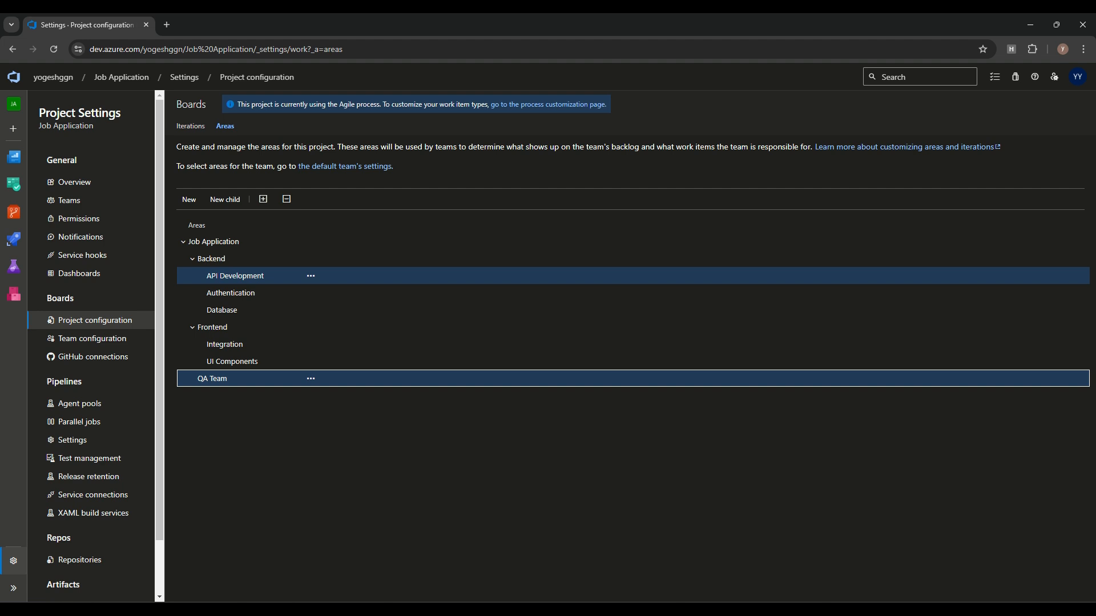
{"action": "left_click", "coordinate": [193, 259]}
{"action": "left_click", "coordinate": [193, 275]}
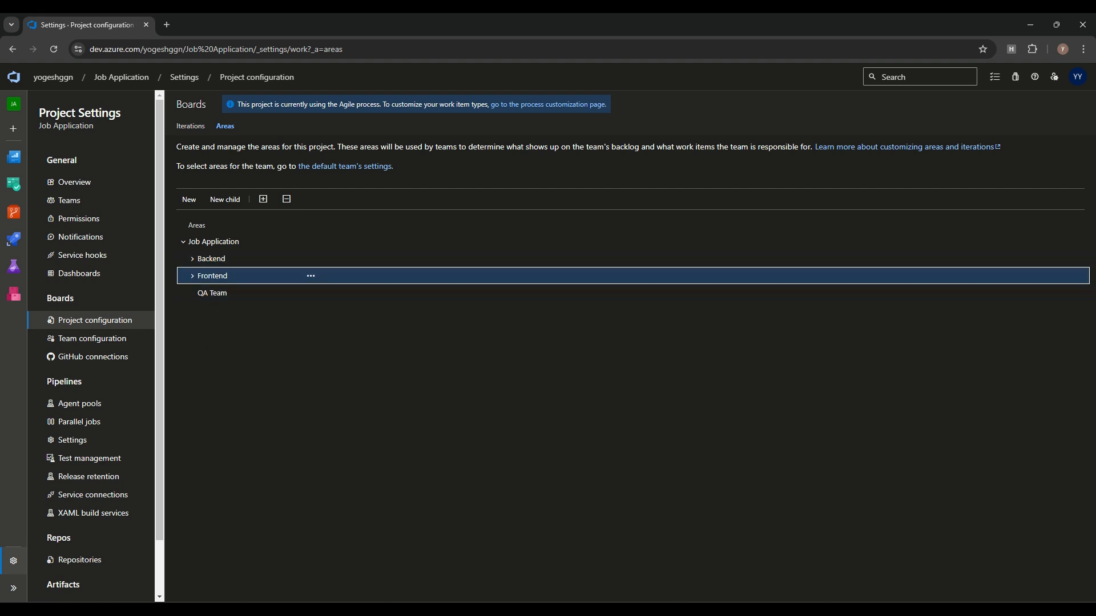
{"action": "left_click", "coordinate": [193, 275]}
{"action": "left_click", "coordinate": [263, 199]}
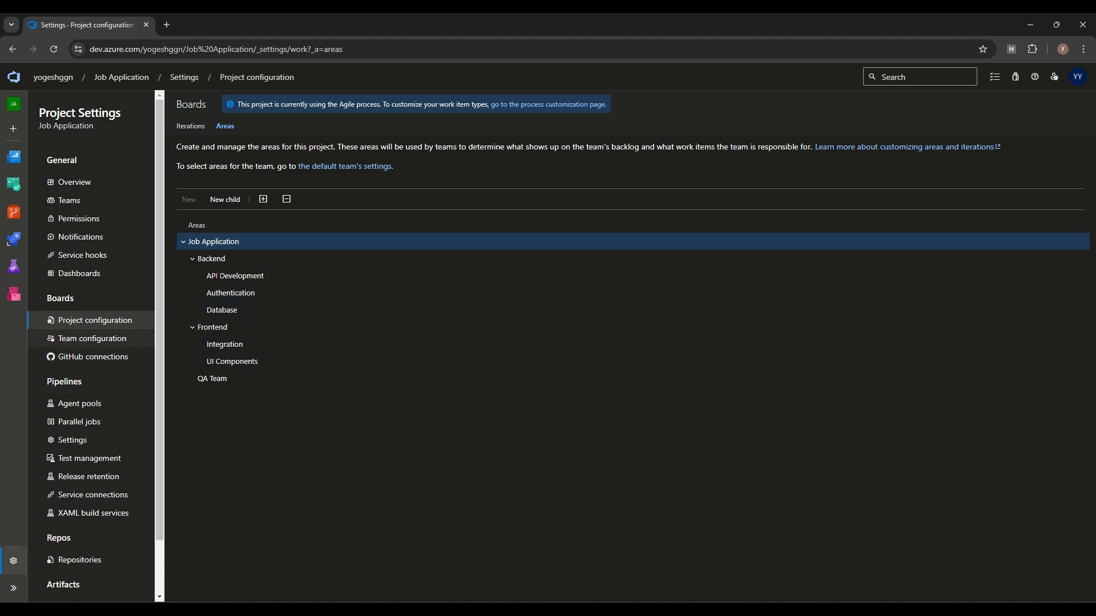
{"action": "left_click", "coordinate": [92, 339]}
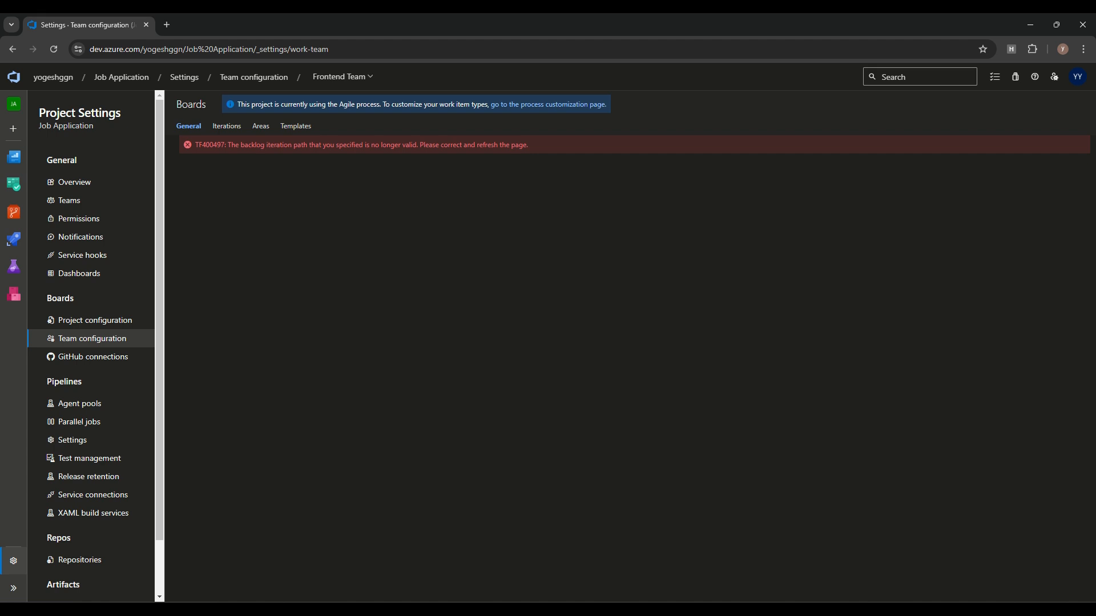
Step: Assign the Integration and UI Components areas to Frontend Team
{"action": "left_click", "coordinate": [260, 125]}
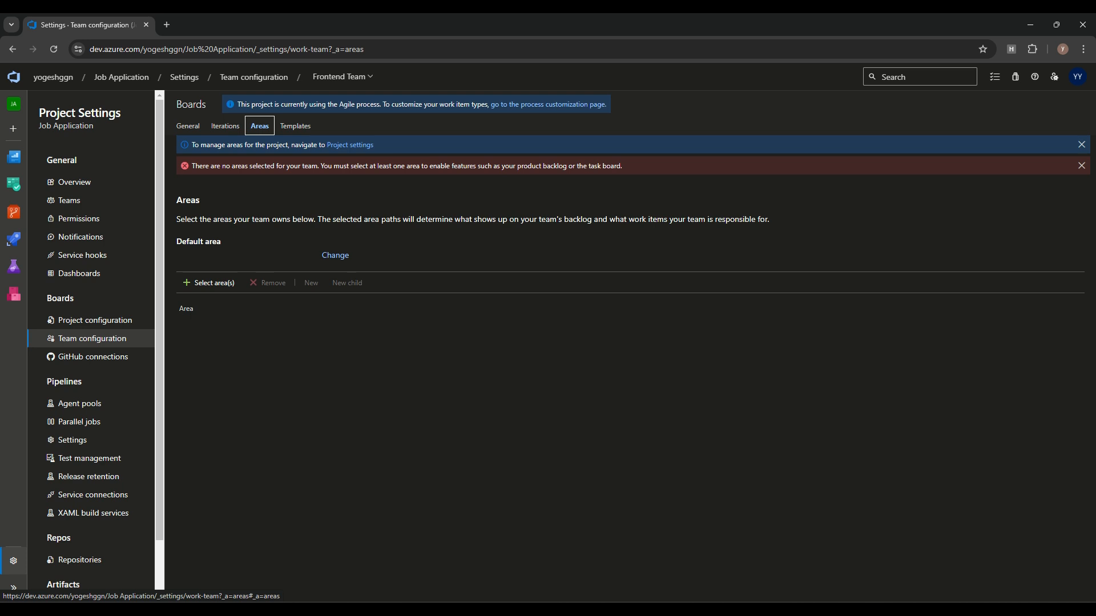
{"action": "left_click", "coordinate": [342, 77]}
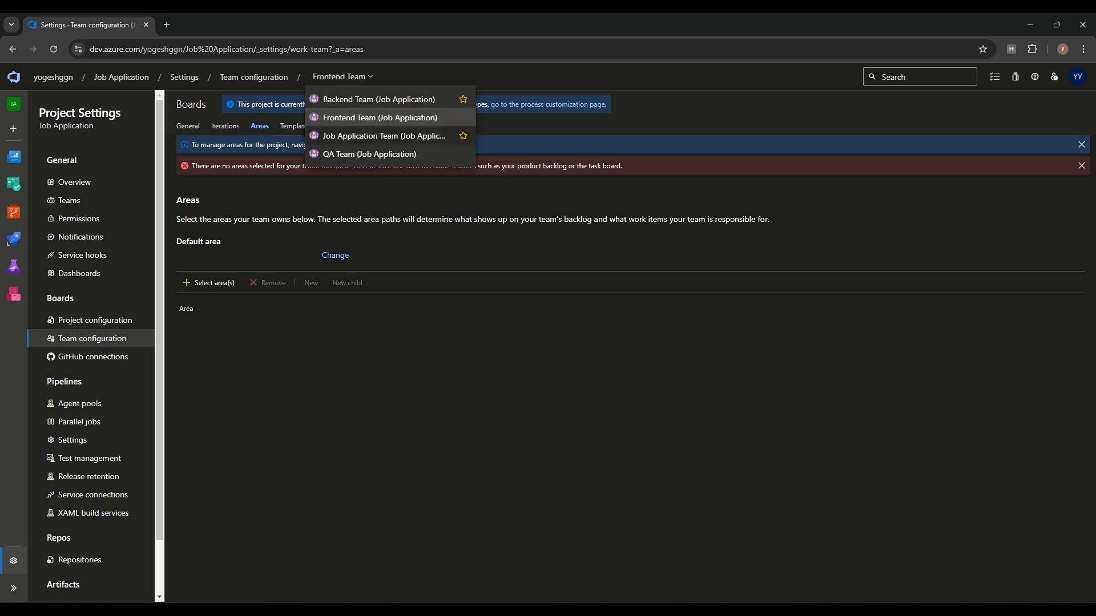
{"action": "left_click", "coordinate": [380, 118]}
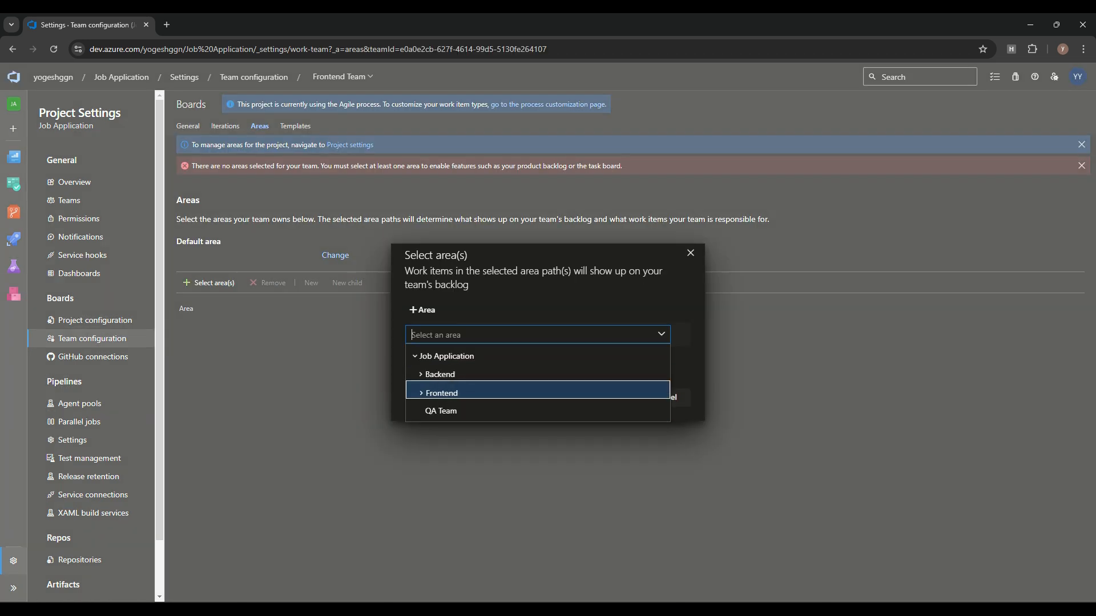
{"action": "left_click", "coordinate": [421, 394]}
{"action": "left_click", "coordinate": [451, 411]}
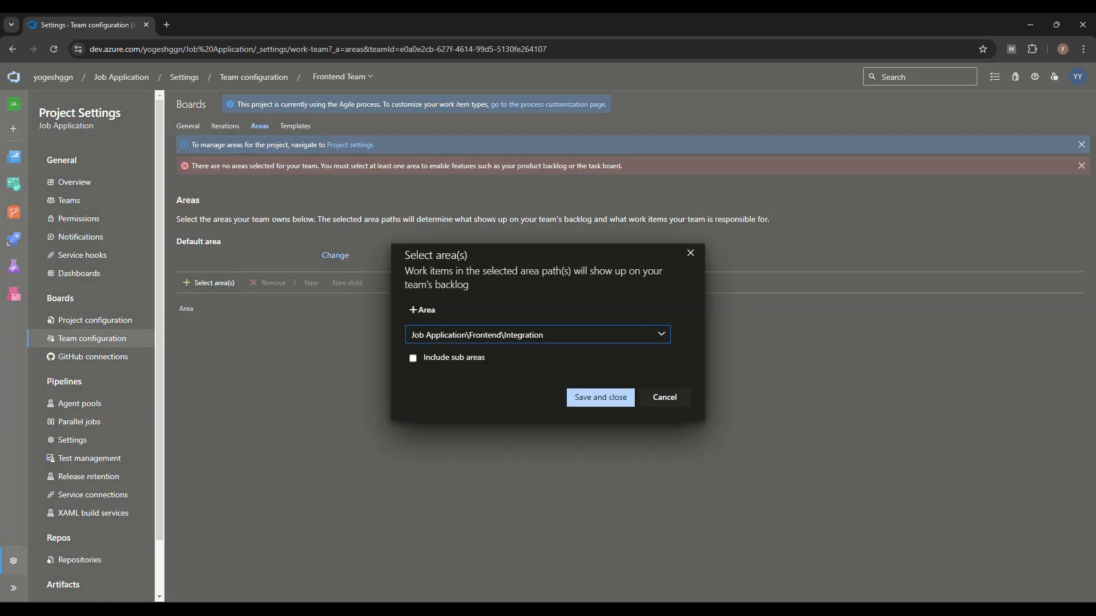
{"action": "left_click", "coordinate": [600, 398]}
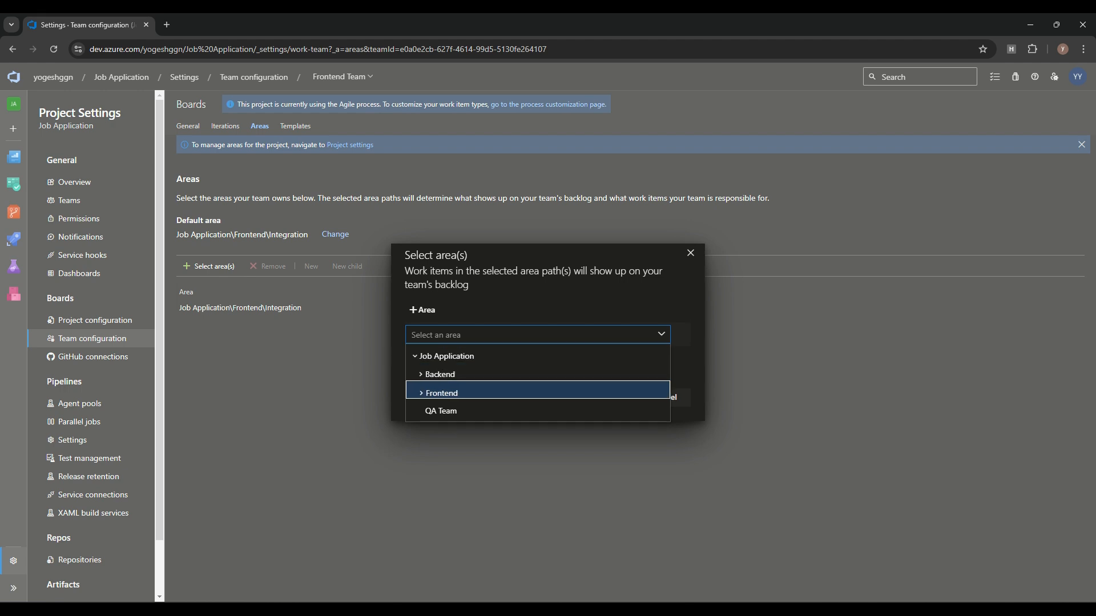
{"action": "left_click", "coordinate": [422, 394]}
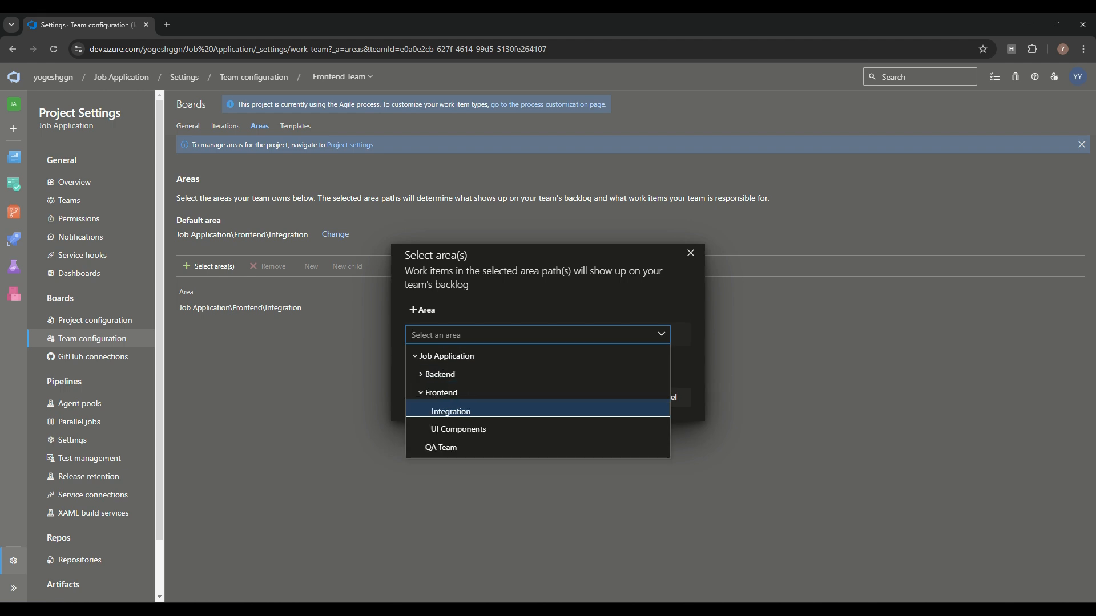
{"action": "left_click", "coordinate": [458, 429]}
{"action": "left_click", "coordinate": [600, 398]}
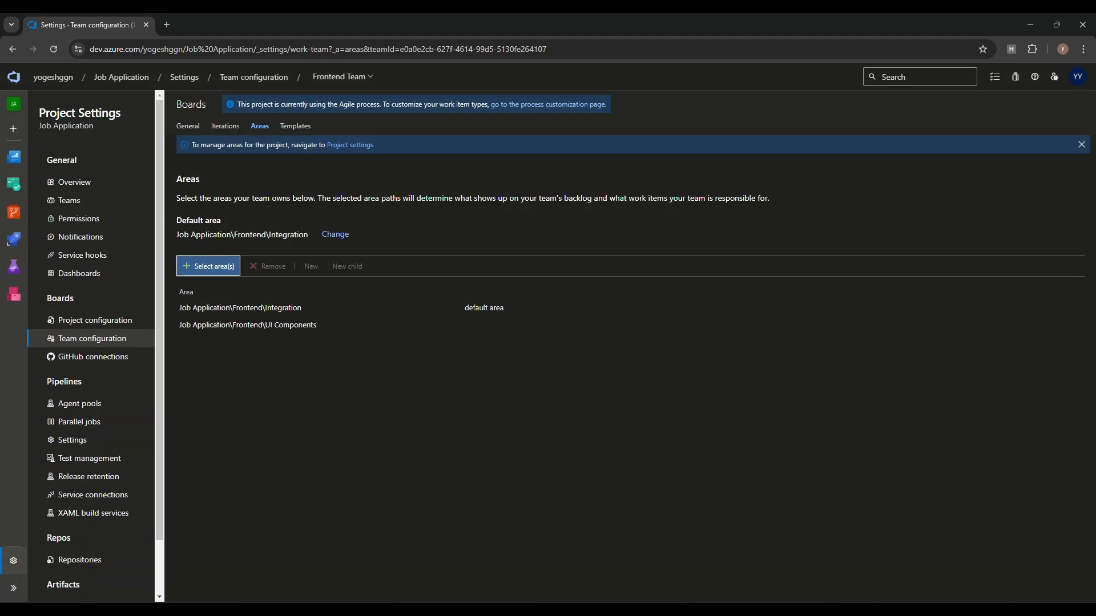
Step: Assign the API Development, Authentication and Database areas to Backend Team
{"action": "left_click", "coordinate": [341, 76]}
{"action": "left_click", "coordinate": [351, 95]}
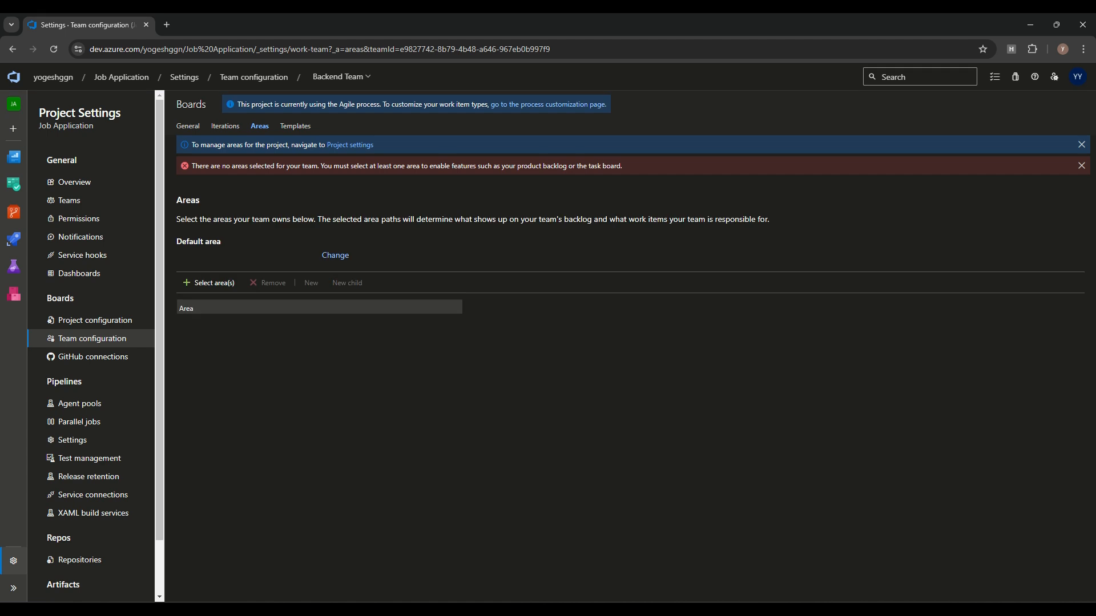
{"action": "left_click", "coordinate": [210, 283]}
{"action": "left_click", "coordinate": [421, 375]}
{"action": "left_click", "coordinate": [451, 388]}
{"action": "left_click", "coordinate": [600, 398]}
{"action": "left_click", "coordinate": [210, 268]}
{"action": "left_click", "coordinate": [437, 336]}
{"action": "left_click", "coordinate": [421, 374]}
{"action": "left_click", "coordinate": [457, 411]}
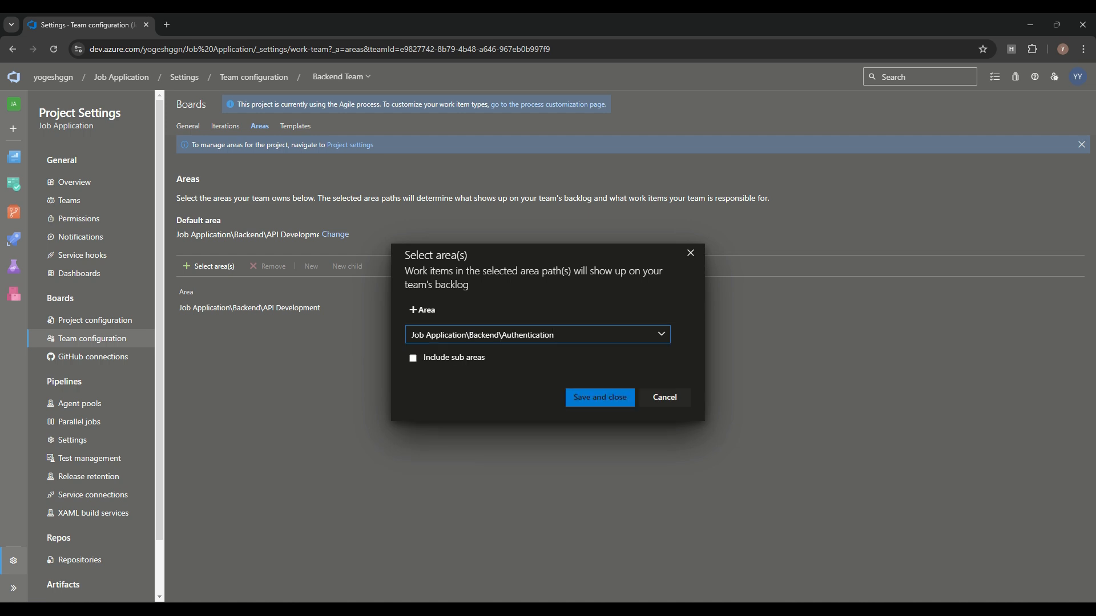
{"action": "left_click", "coordinate": [600, 398]}
{"action": "left_click", "coordinate": [210, 267]}
{"action": "left_click", "coordinate": [437, 335]}
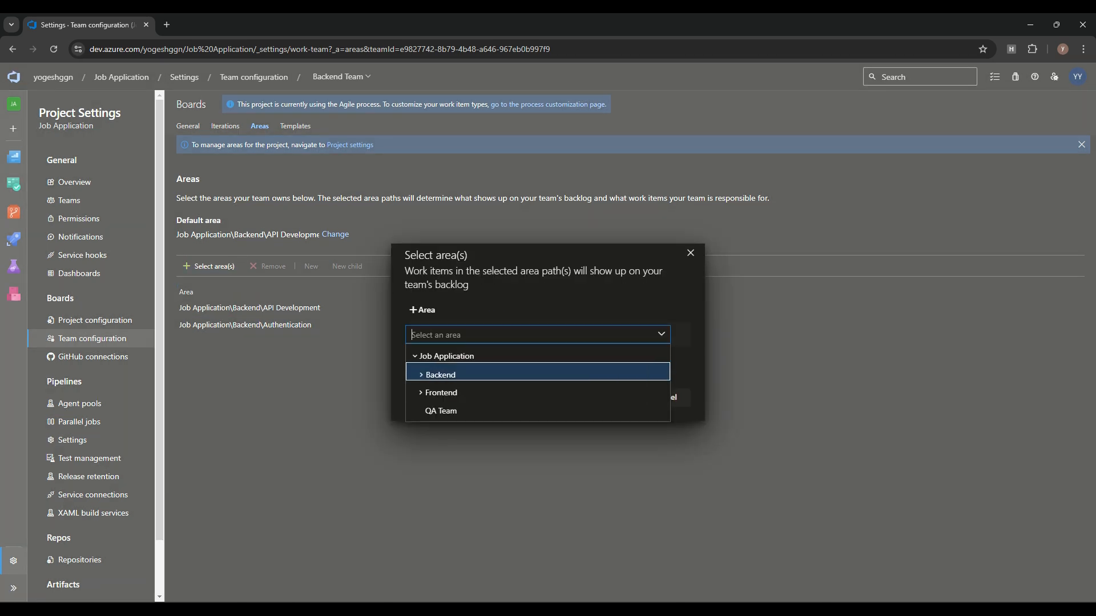
{"action": "left_click", "coordinate": [600, 397]}
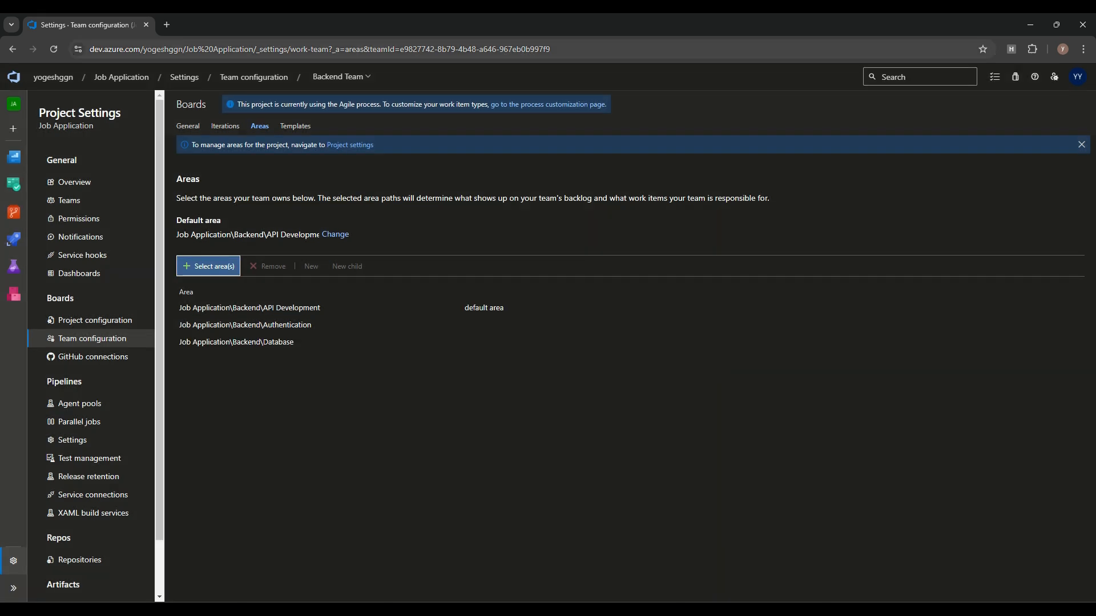
Step: Give QA Team the QA Team area as its default area
{"action": "left_click", "coordinate": [341, 78]}
{"action": "left_click", "coordinate": [369, 154]}
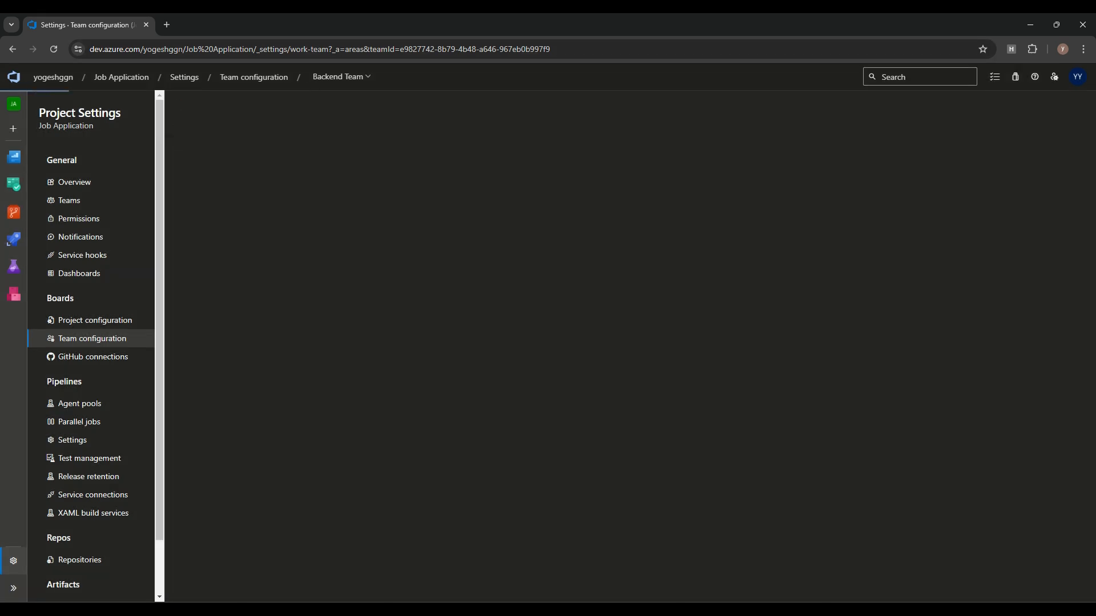
{"action": "left_click", "coordinate": [209, 282]}
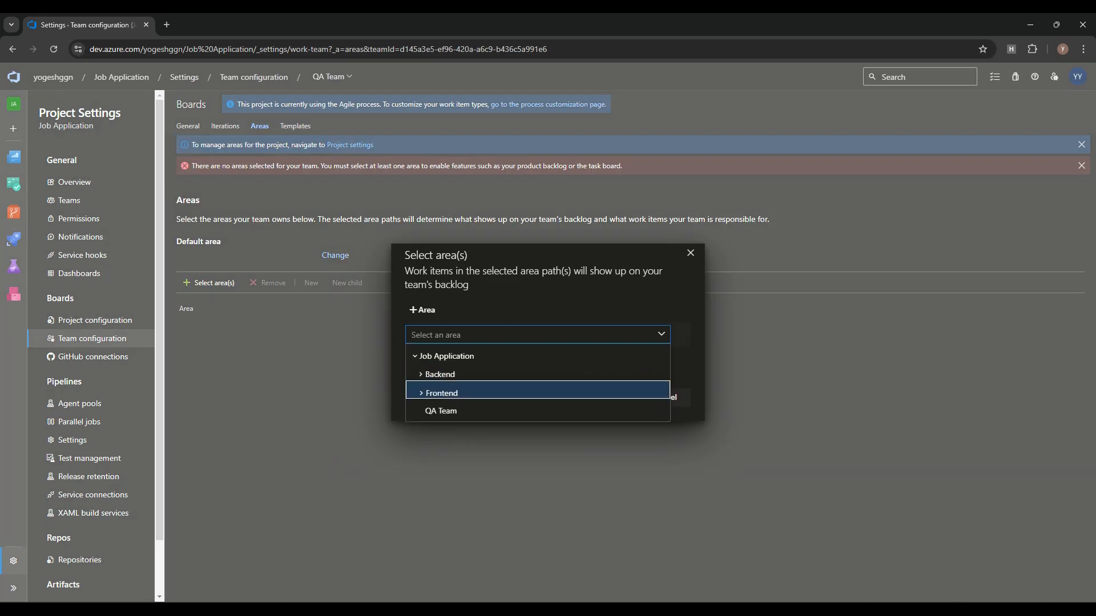
{"action": "left_click", "coordinate": [440, 411]}
{"action": "left_click", "coordinate": [600, 398]}
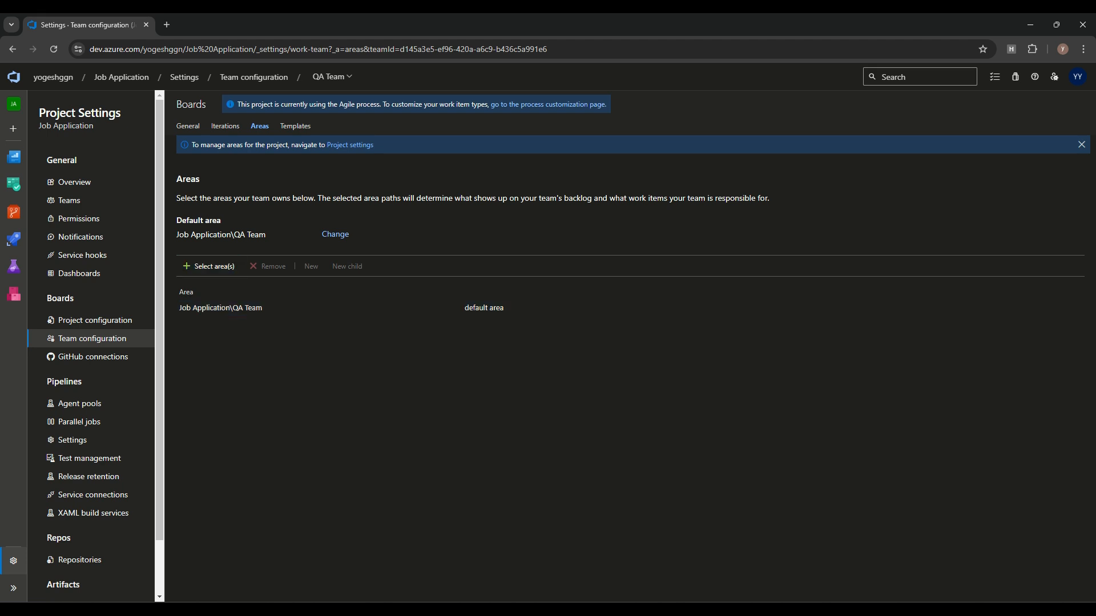
{"action": "left_click", "coordinate": [95, 321]}
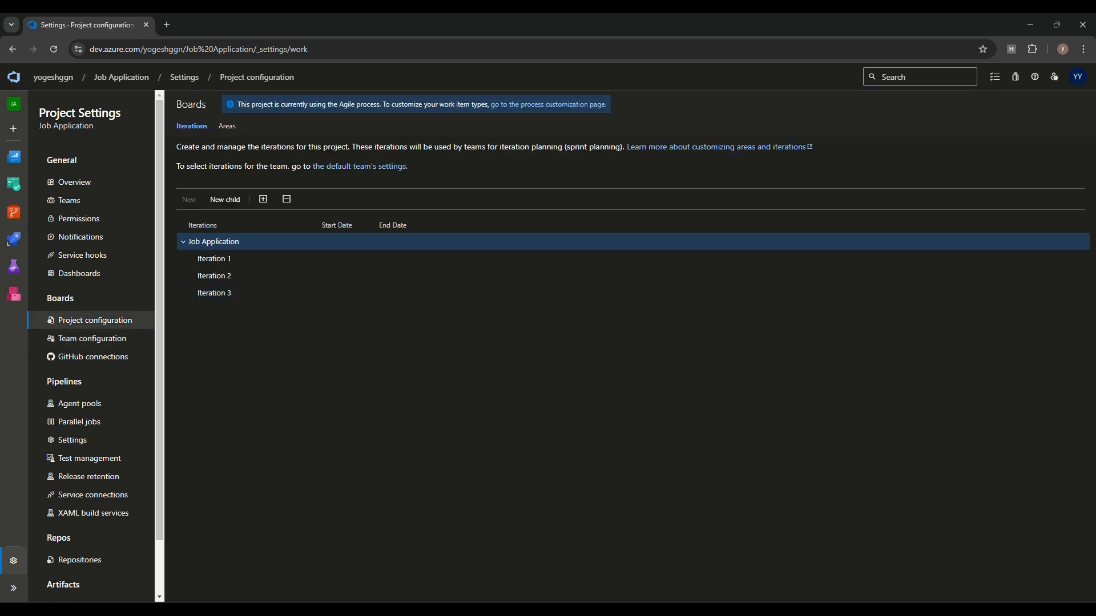
Step: Check each area's owning team in the Areas tree, then return to the Job Application summary
{"action": "left_click", "coordinate": [227, 126]}
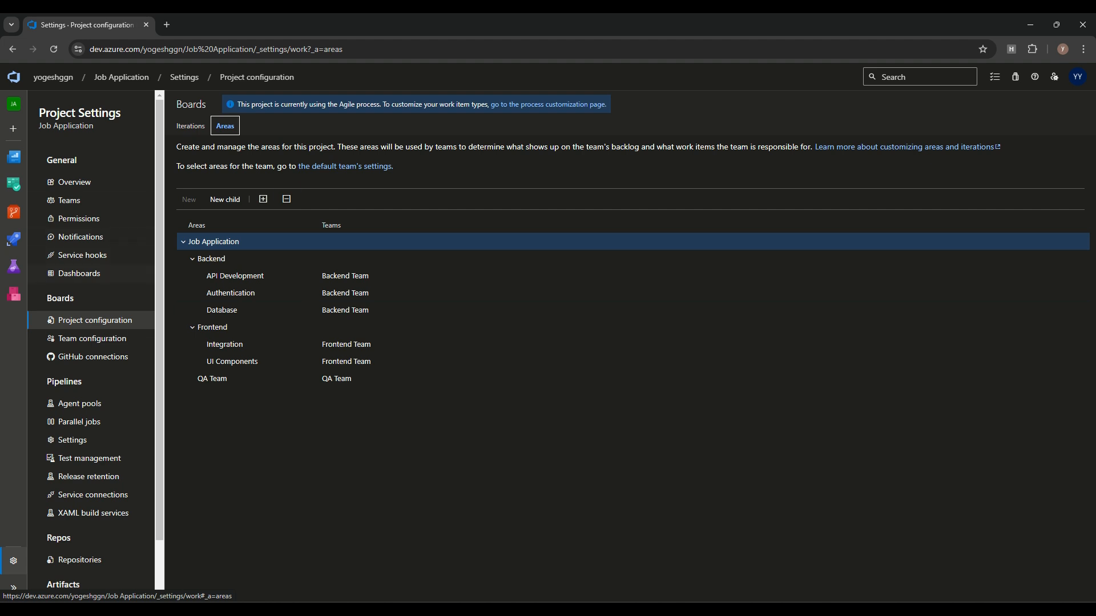
{"action": "left_click", "coordinate": [122, 77]}
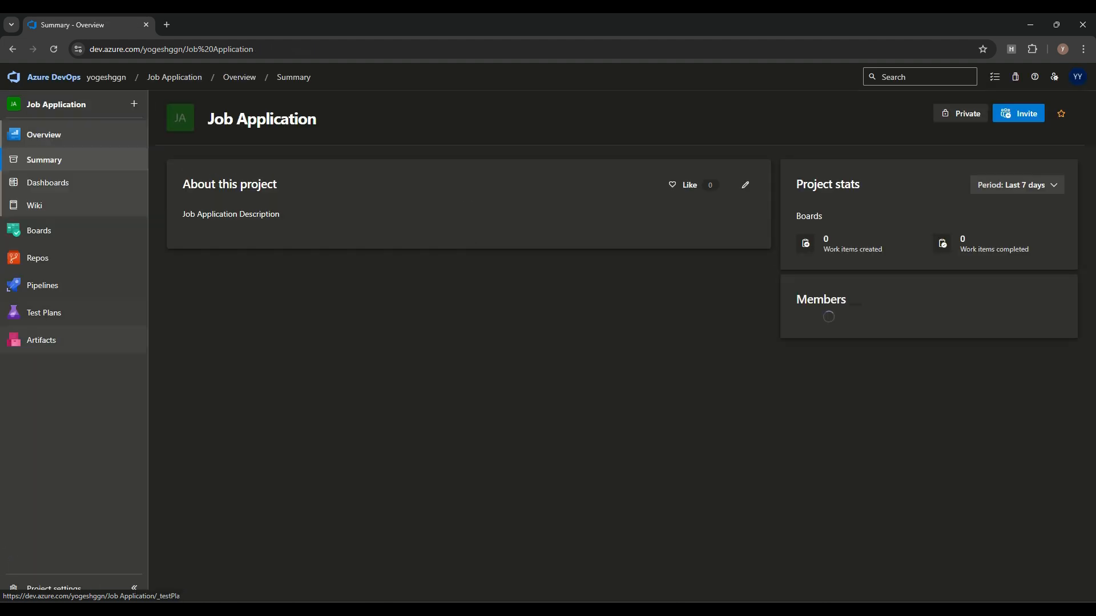
Step: Open Boards work items and start a new Epic
{"action": "mouse_move", "coordinate": [39, 230]}
{"action": "left_click", "coordinate": [192, 249]}
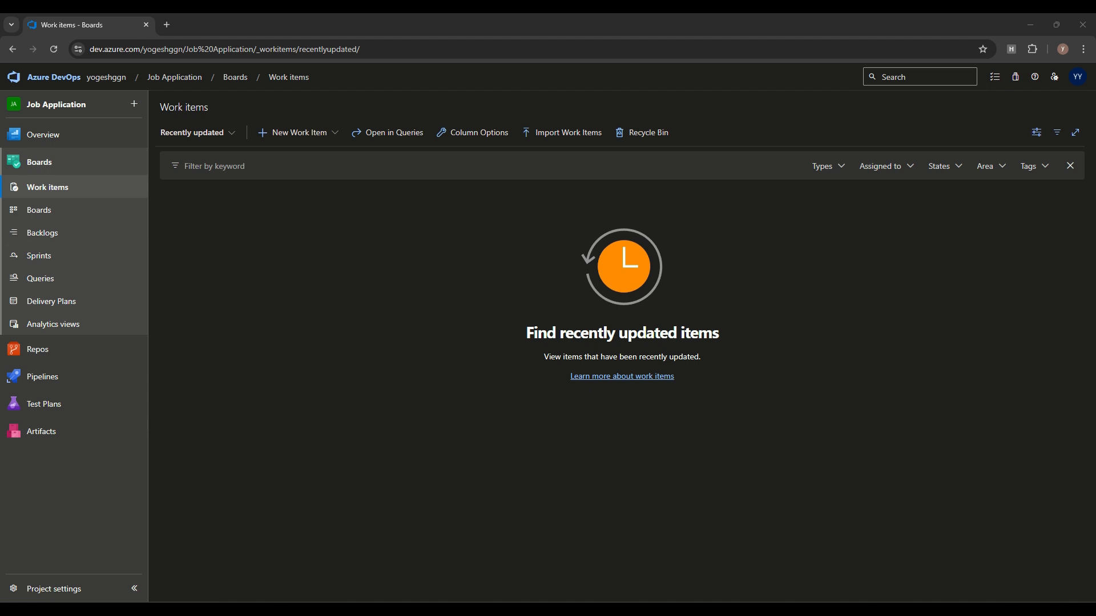
{"action": "left_click", "coordinate": [292, 133]}
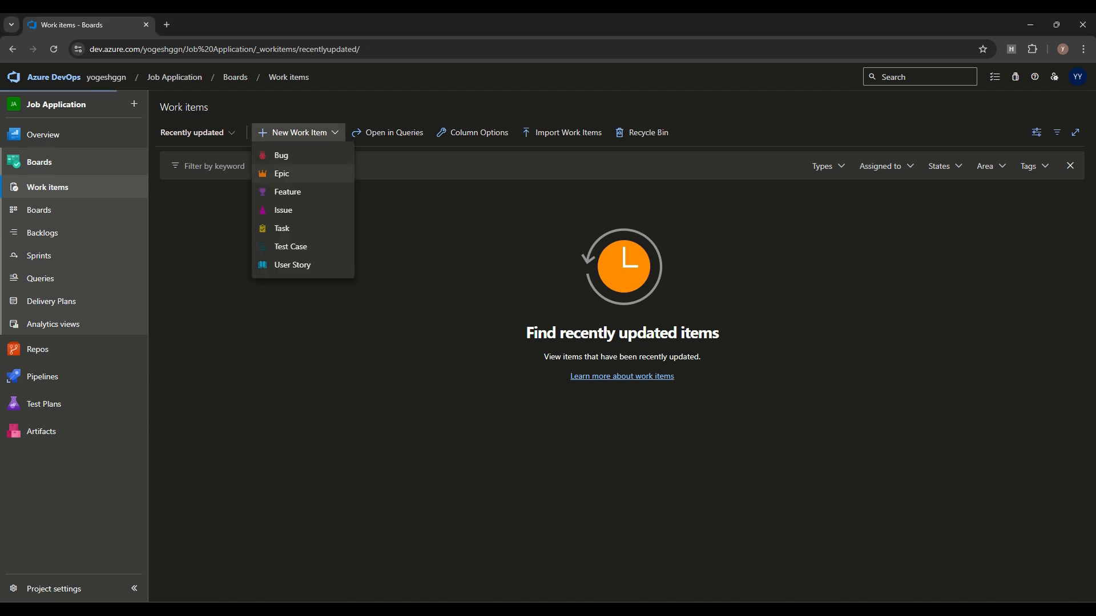
{"action": "left_click", "coordinate": [282, 173]}
Step: Title the Epic 'Job Portal Core System' and assign it to a team member
{"action": "type", "text": "Job Portal Core System"}
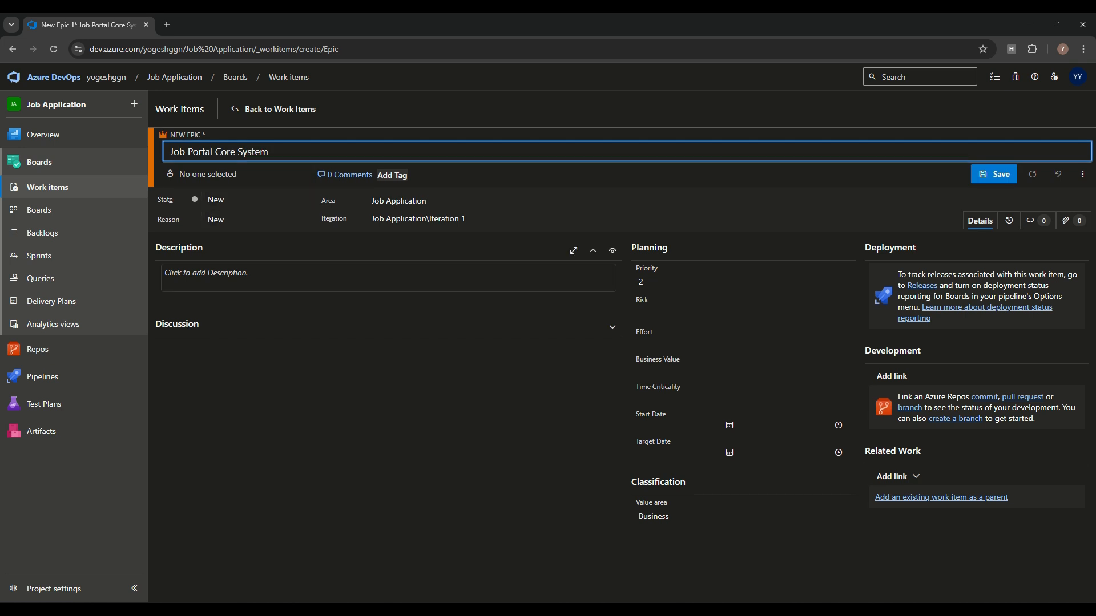
{"action": "left_click", "coordinate": [208, 174]}
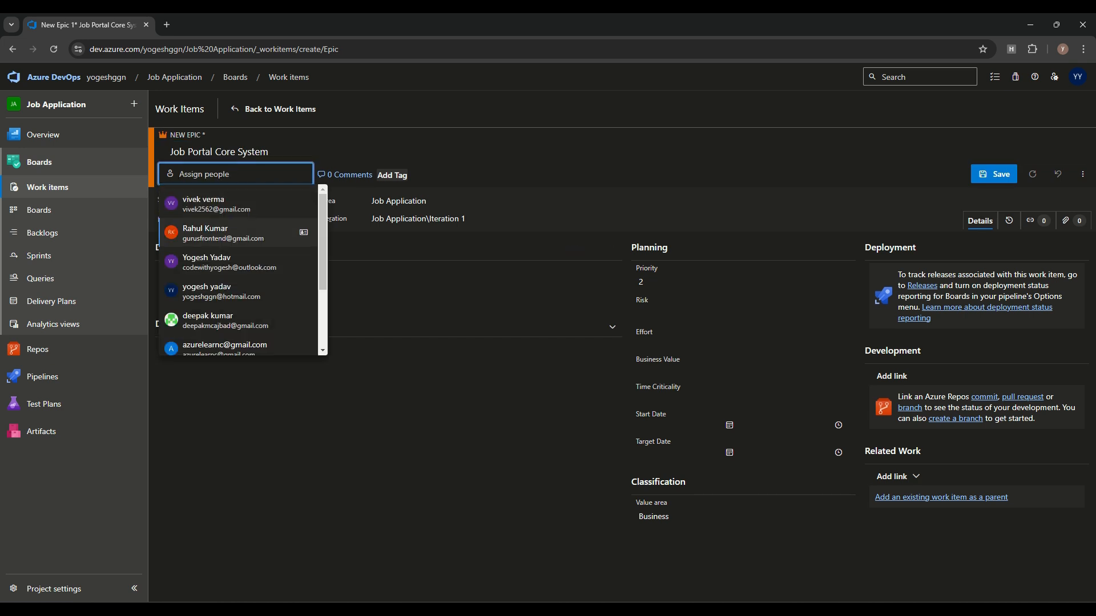
{"action": "key", "text": "Up"}
{"action": "key", "text": "Return"}
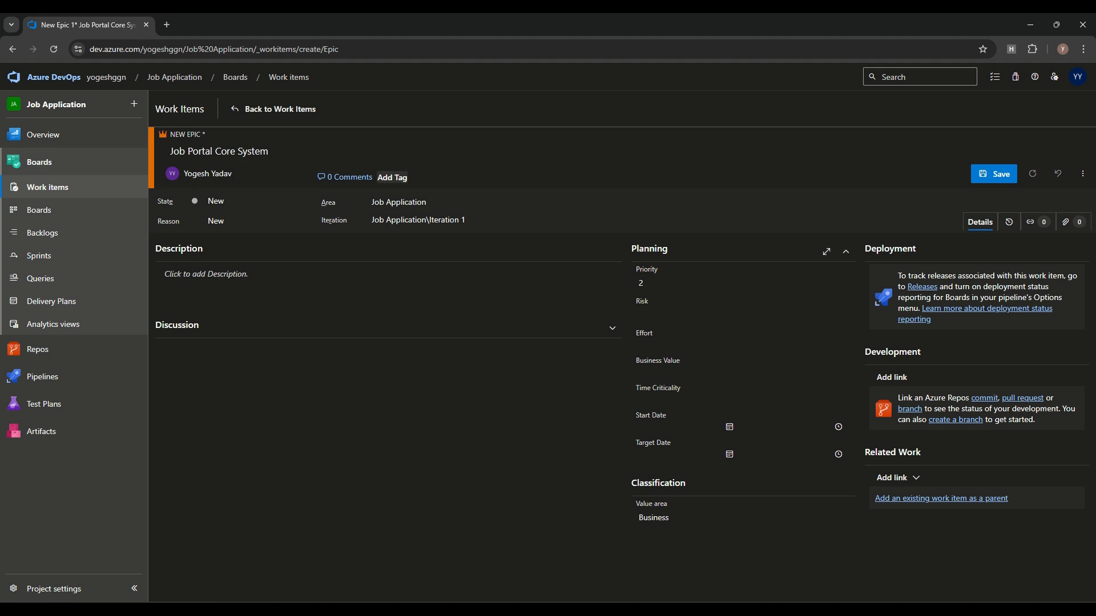
{"action": "left_click", "coordinate": [729, 427]}
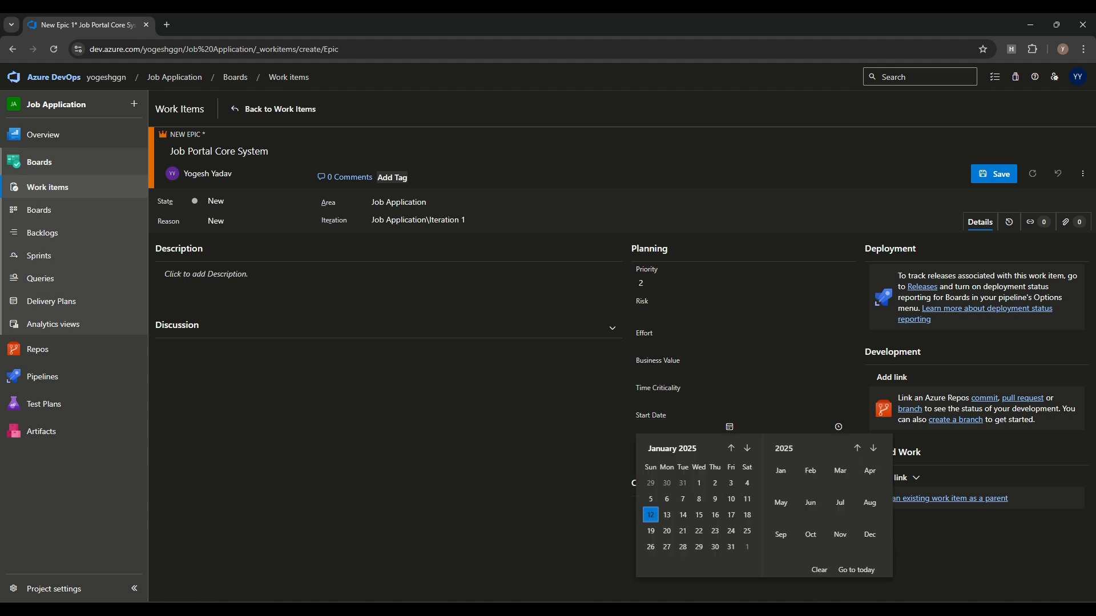
Step: Set the epic's start date to January 13, 2025 and target date to February 28, 2025
{"action": "left_click", "coordinate": [667, 514]}
{"action": "left_click", "coordinate": [729, 455]}
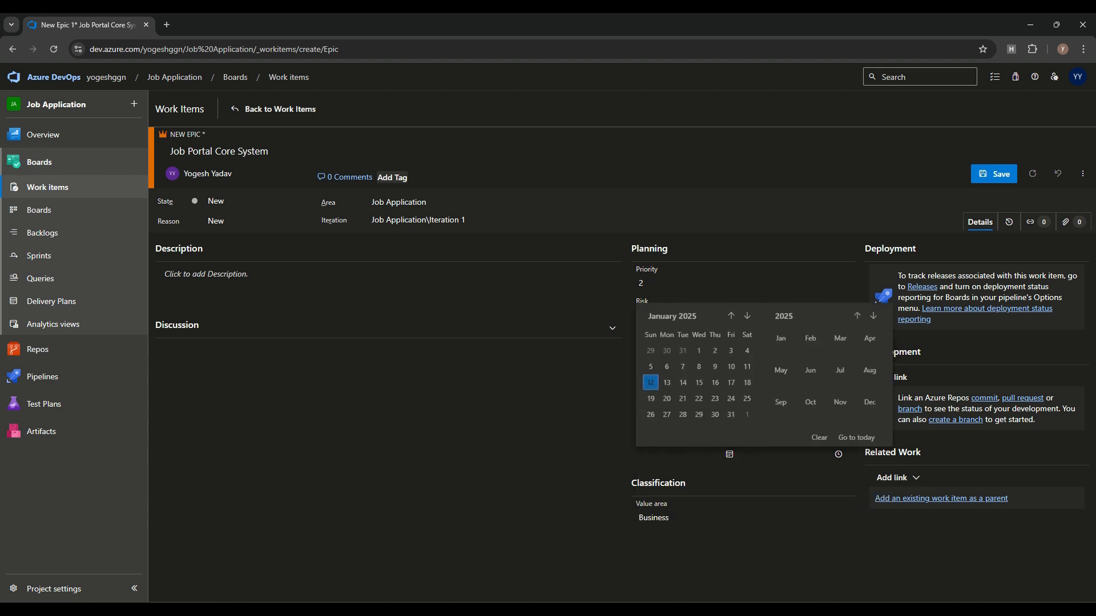
{"action": "left_click", "coordinate": [746, 318]}
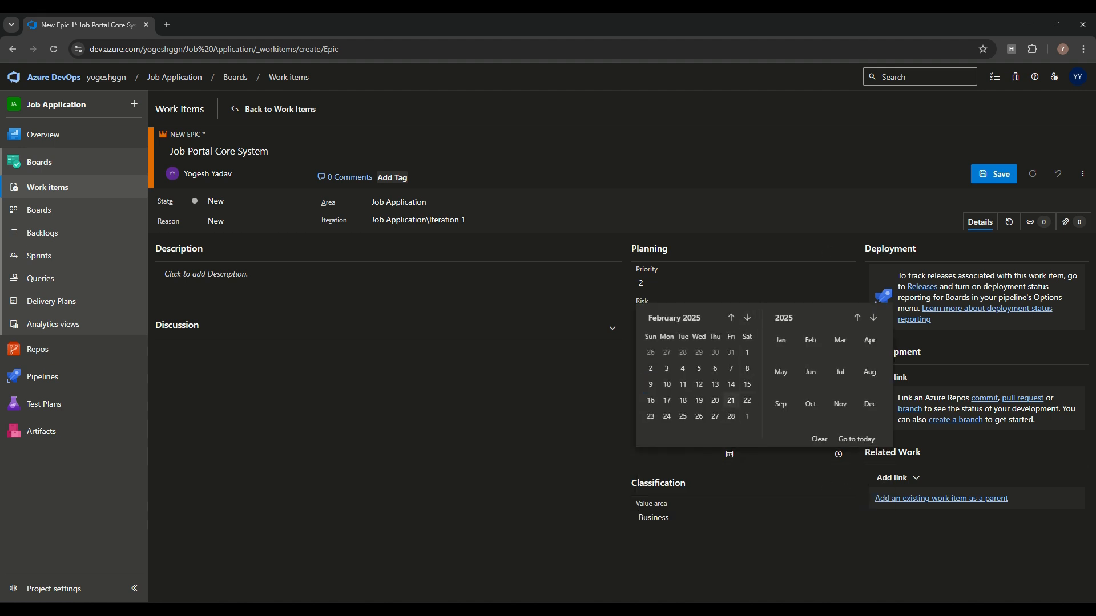
{"action": "left_click", "coordinate": [730, 416]}
Step: Give the epic priority 1, risk 3 - Low and effort 100
{"action": "left_click", "coordinate": [737, 284]}
{"action": "left_click", "coordinate": [725, 306]}
{"action": "left_click", "coordinate": [571, 377]}
{"action": "left_click", "coordinate": [706, 315]}
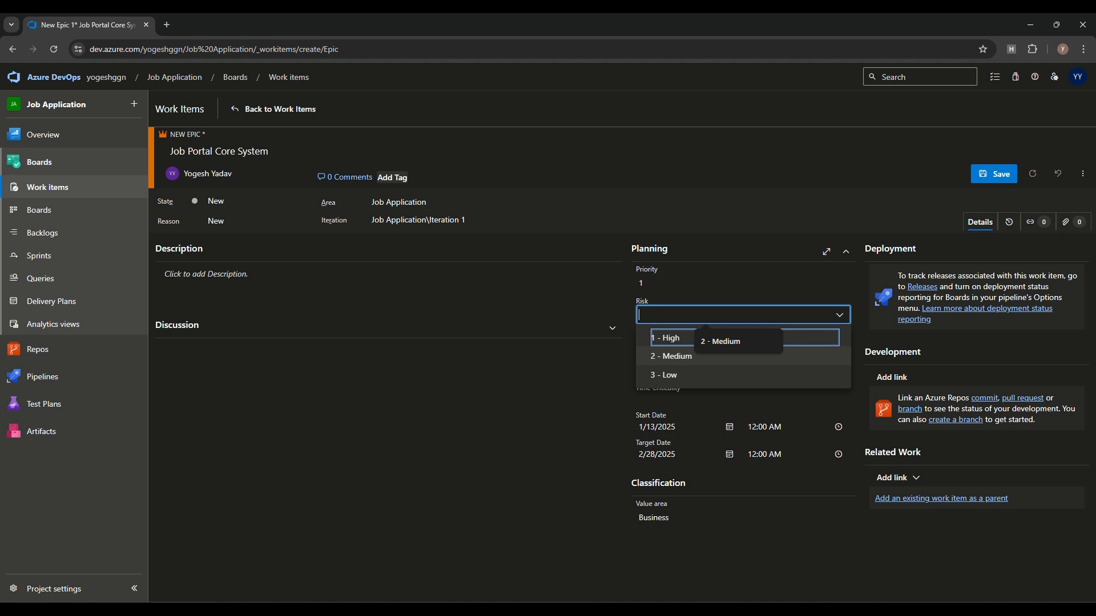
{"action": "left_click", "coordinate": [665, 375]}
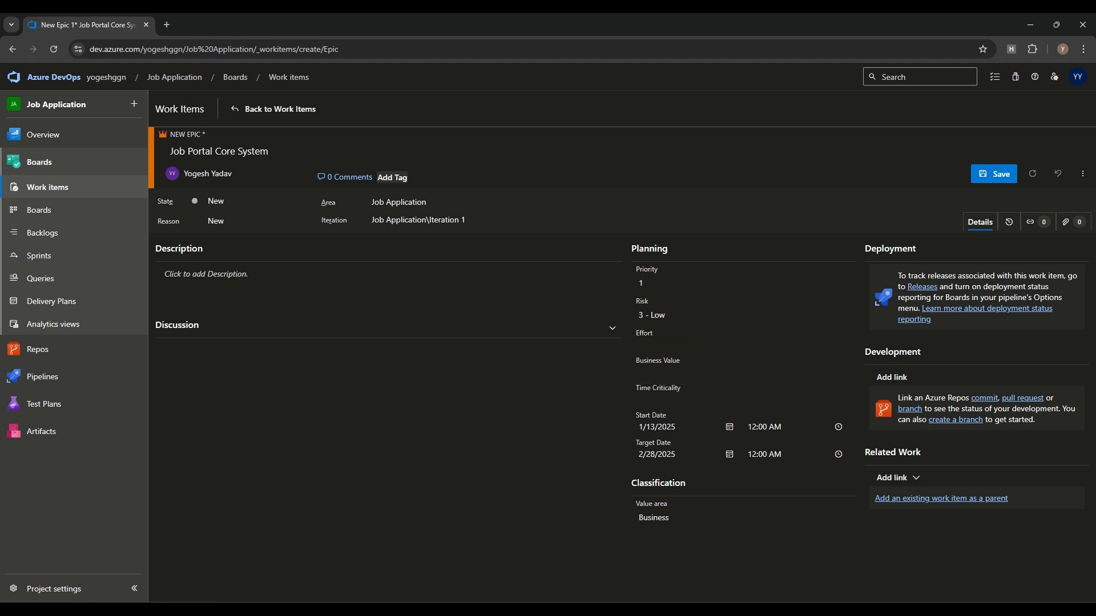
{"action": "left_click", "coordinate": [743, 344]}
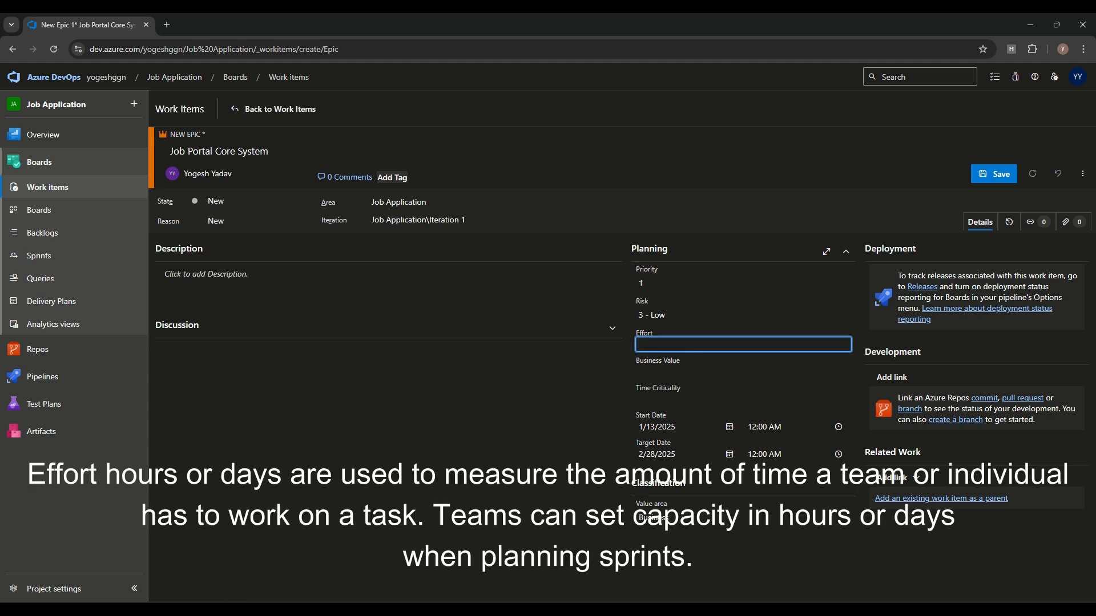
{"action": "type", "text": "100"}
Step: Set Business Value and Time Criticality to 1, keep value area Business, and save Epic 108
{"action": "left_click", "coordinate": [743, 372]}
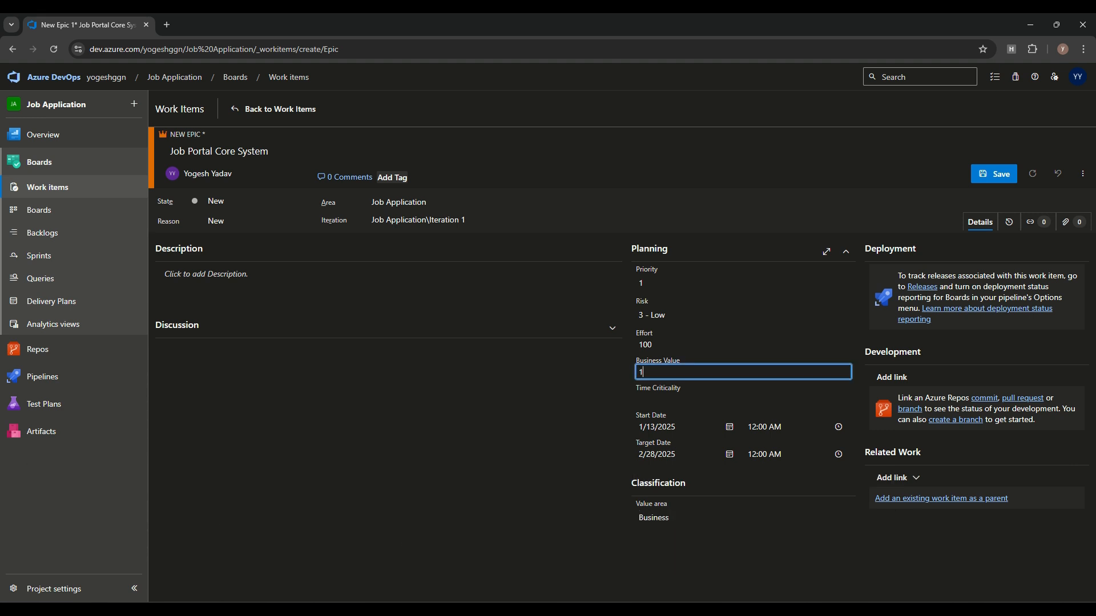
{"action": "left_click", "coordinate": [531, 423]}
{"action": "left_click", "coordinate": [685, 399]}
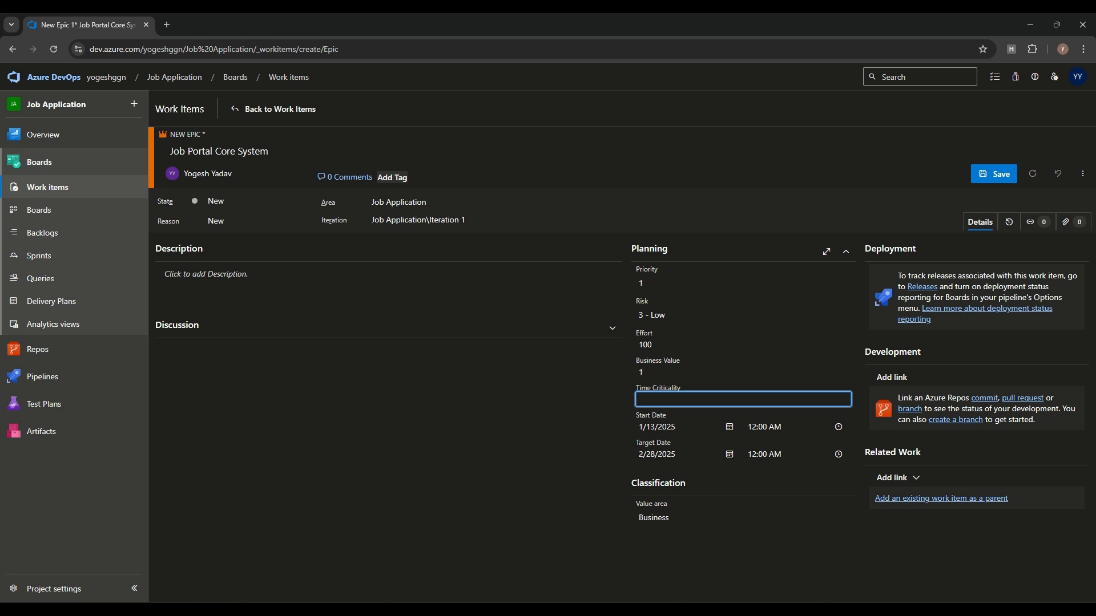
{"action": "type", "text": "1"}
{"action": "left_click", "coordinate": [652, 518]}
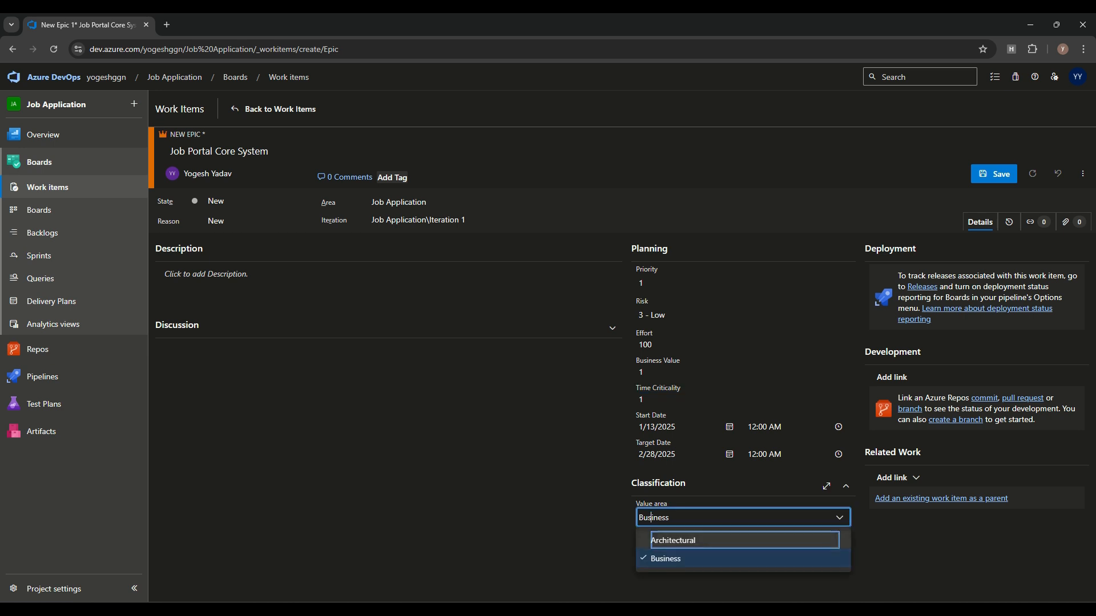
{"action": "left_click", "coordinate": [665, 559]}
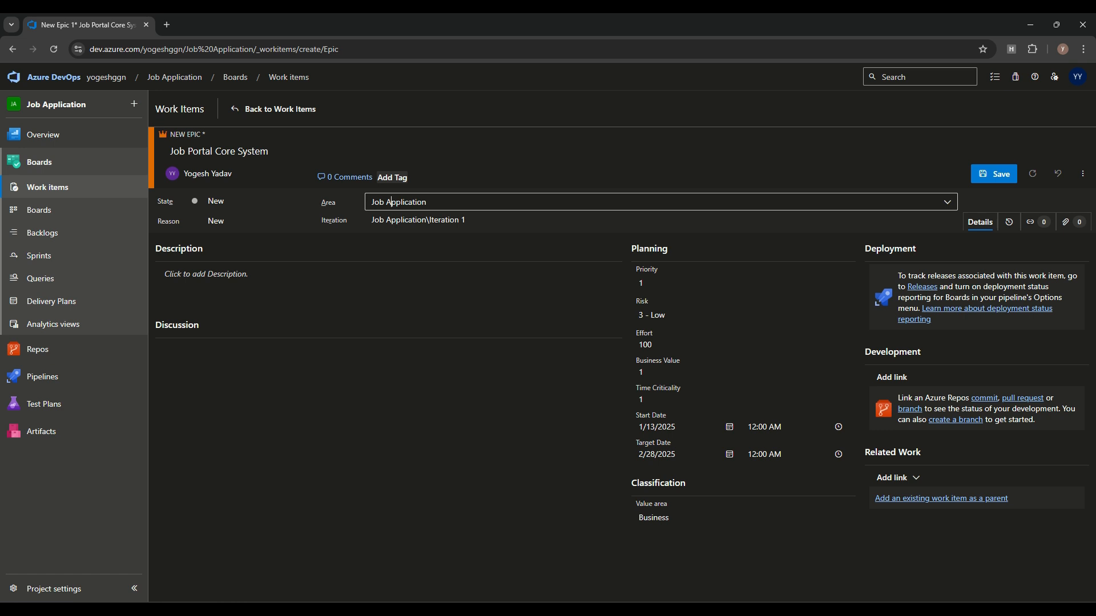
{"action": "left_click", "coordinate": [994, 174]}
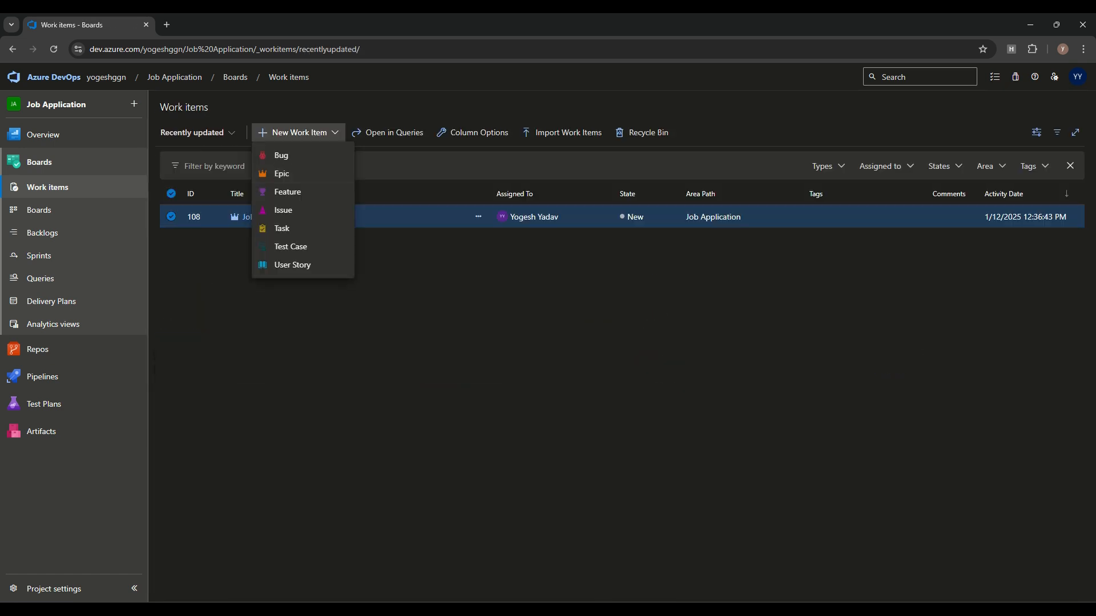
{"action": "left_click", "coordinate": [298, 132]}
Step: Start a new Feature, paste in the title 'User Authentication System' and set priority 1
{"action": "left_click", "coordinate": [299, 132]}
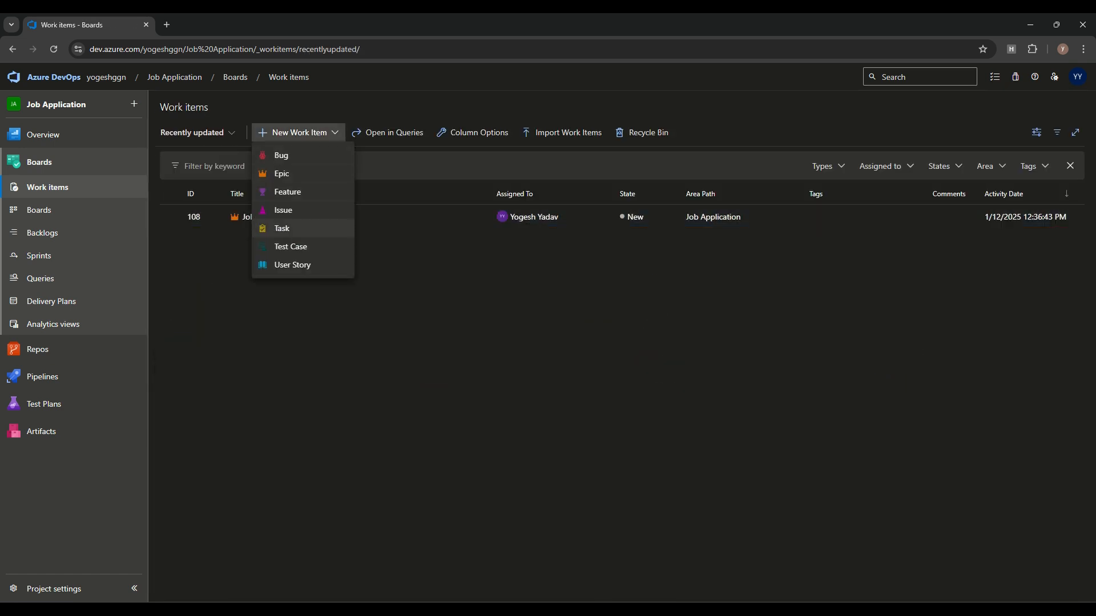
{"action": "left_click", "coordinate": [287, 192]}
{"action": "type", "text": "User Authentication System"}
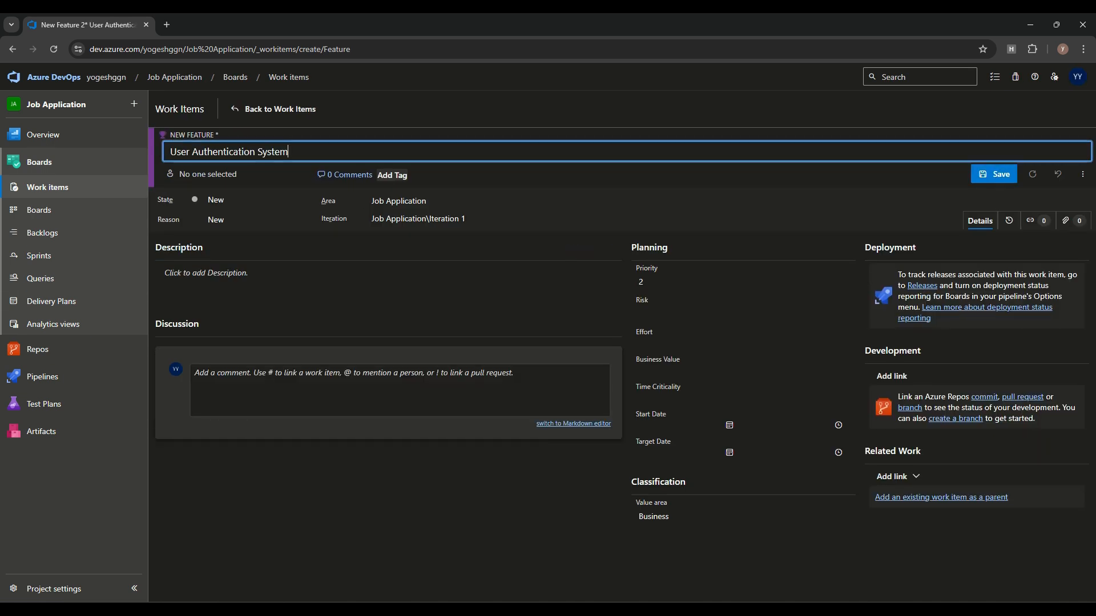
{"action": "left_click", "coordinate": [743, 282]}
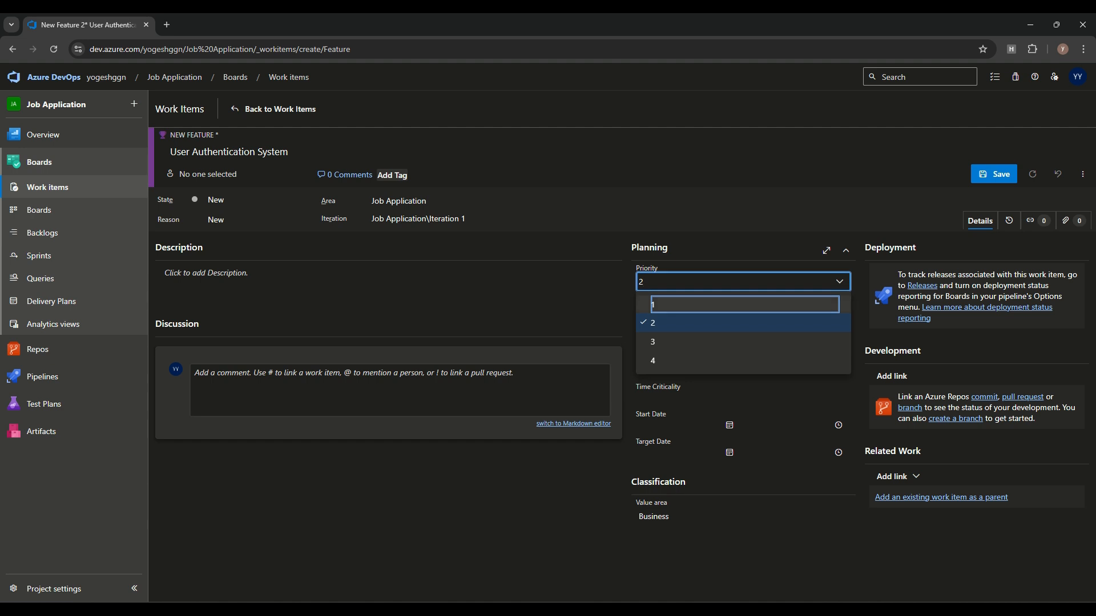
{"action": "key", "text": "Return"}
Step: Paste the feature description and assign the feature to the account owner
{"action": "left_click", "coordinate": [365, 152]}
{"action": "key", "text": "ctrl+a"}
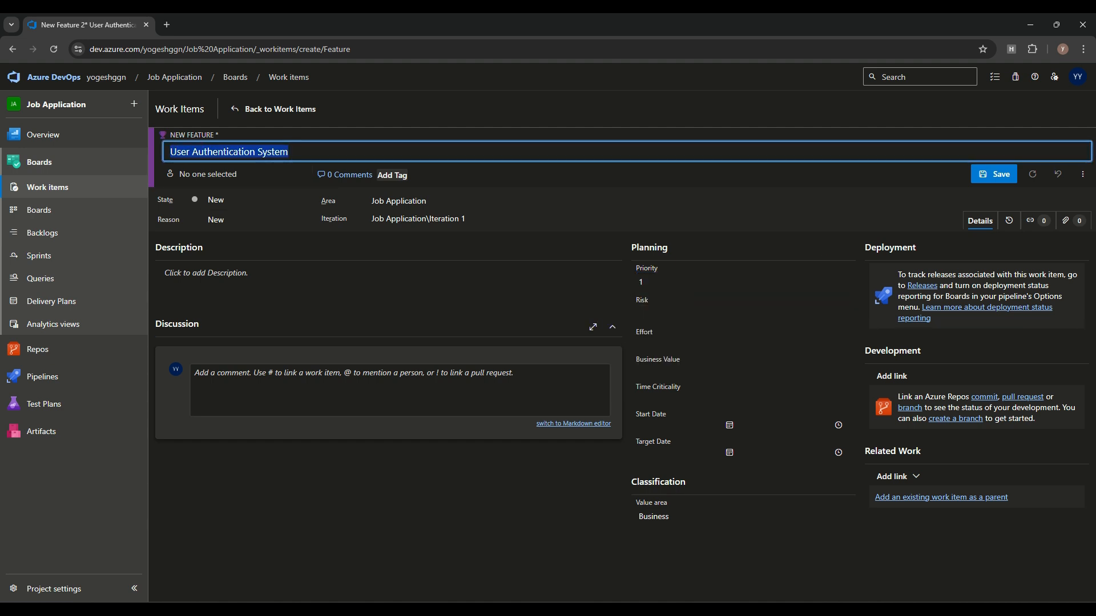
{"action": "left_click", "coordinate": [365, 279]}
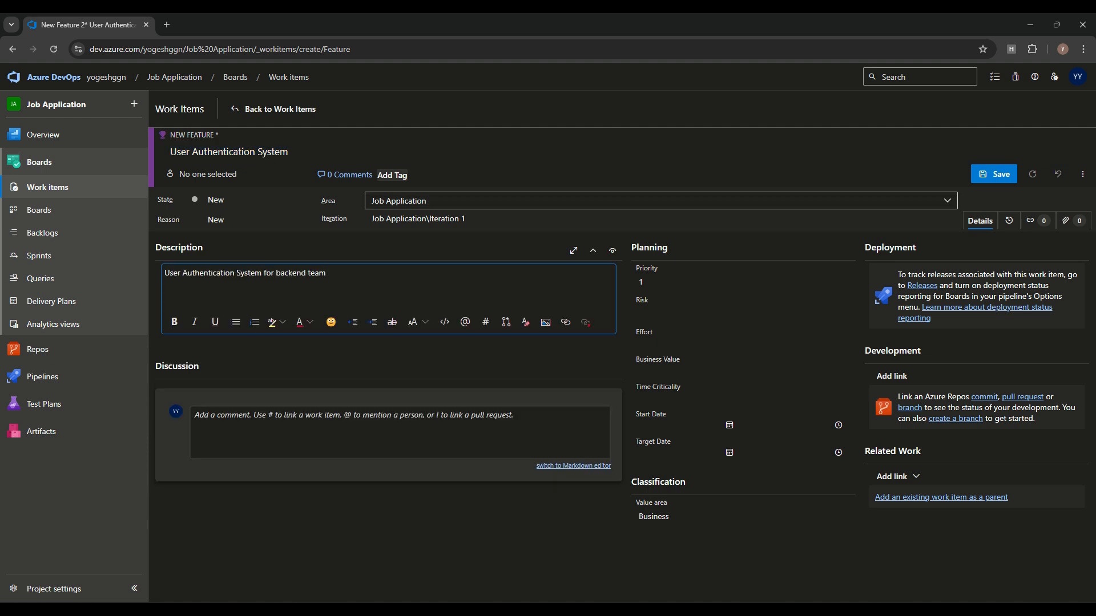
{"action": "left_click", "coordinate": [490, 201]}
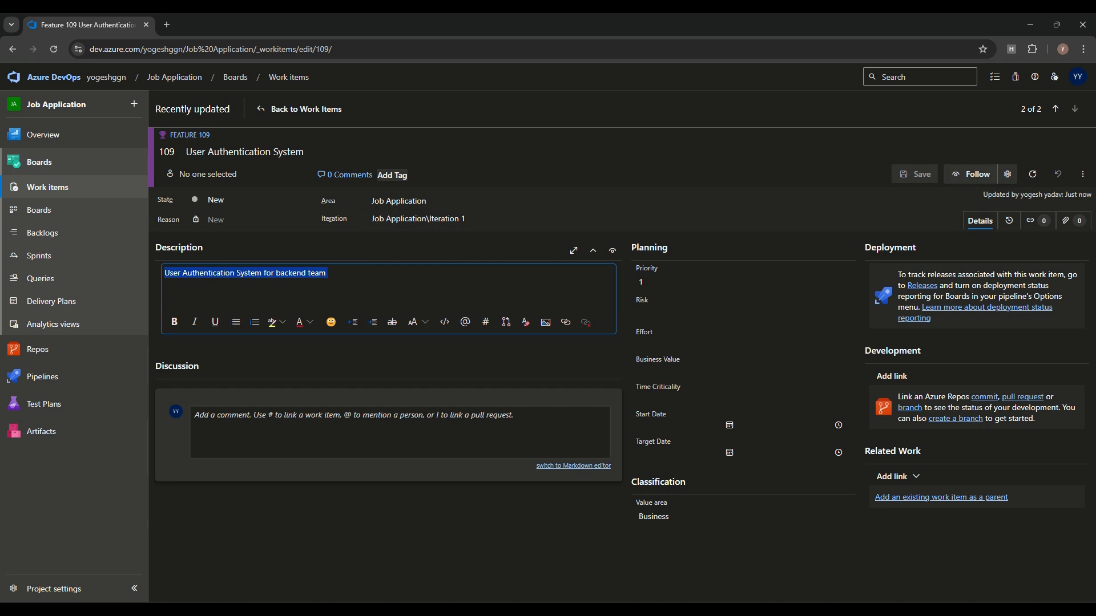
{"action": "type", "text": "Implement secure user authentication system"}
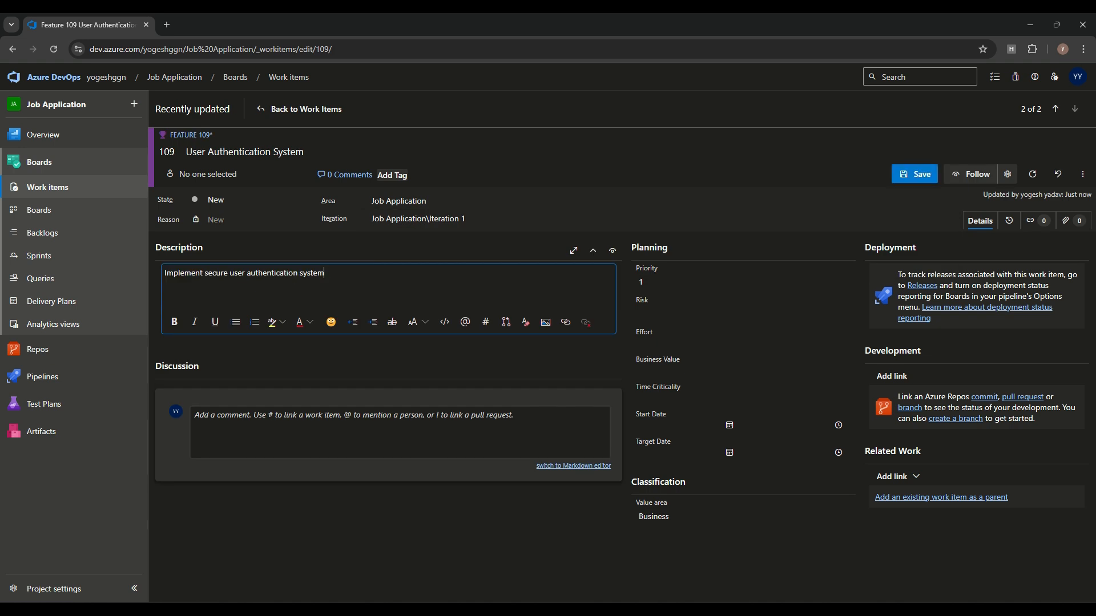
{"action": "key", "text": "ctrl+a"}
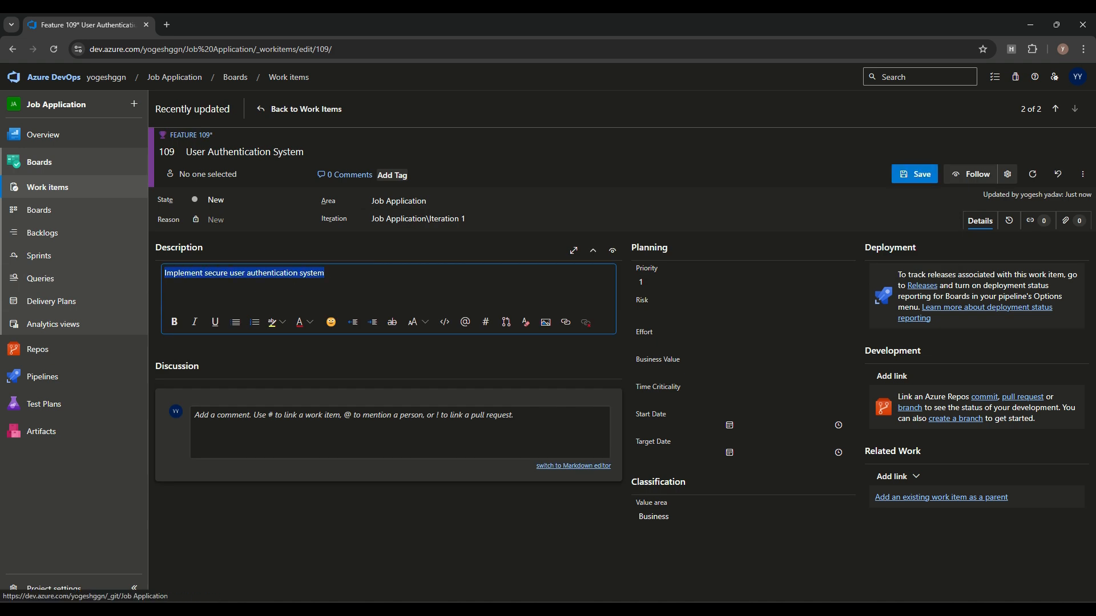
{"action": "left_click", "coordinate": [192, 273]}
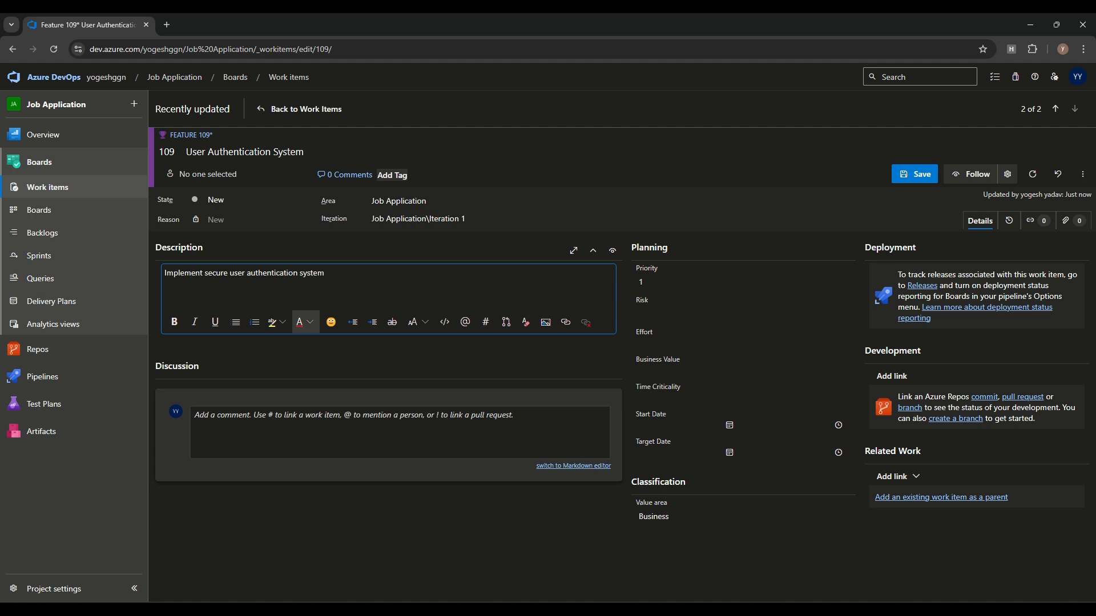
{"action": "left_click", "coordinate": [208, 174]}
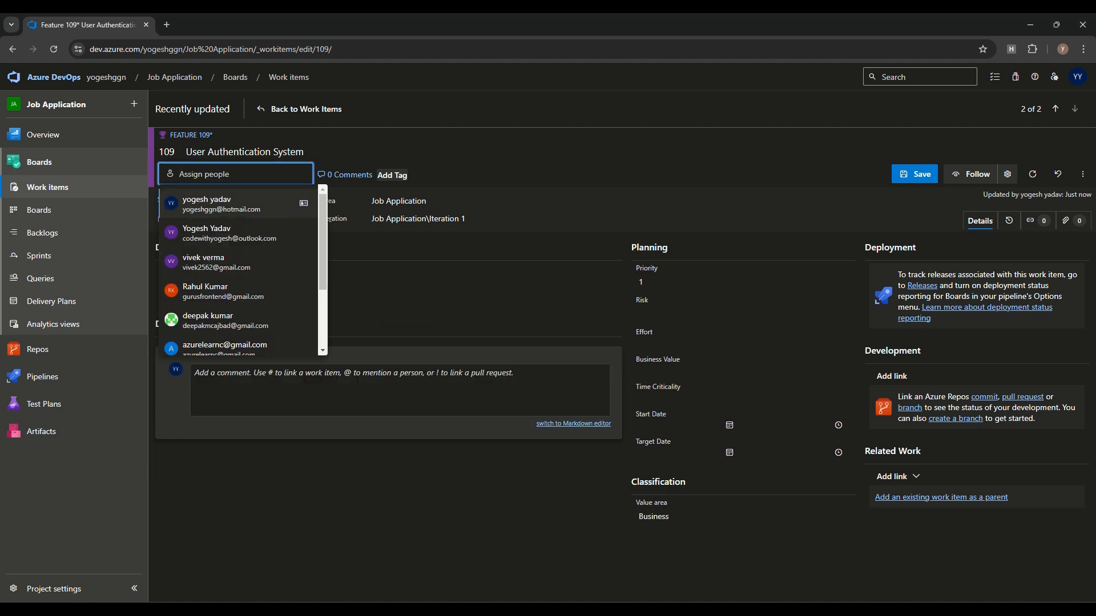
{"action": "left_click", "coordinate": [229, 233]}
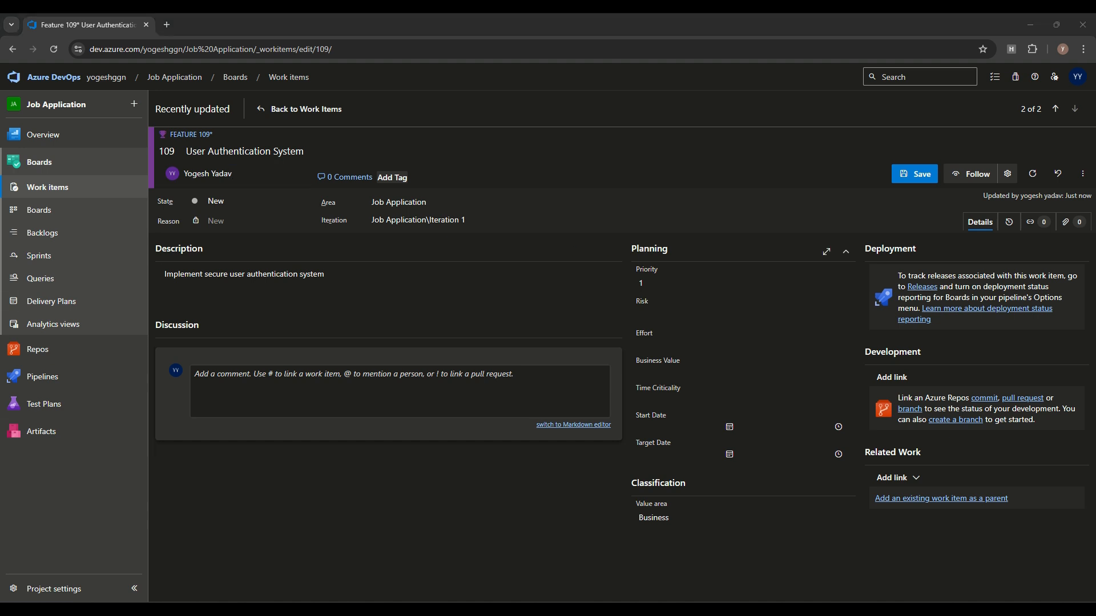
Step: Set Effort to 34 and the area to Job Application\Backend\Authentication
{"action": "left_click", "coordinate": [743, 345]}
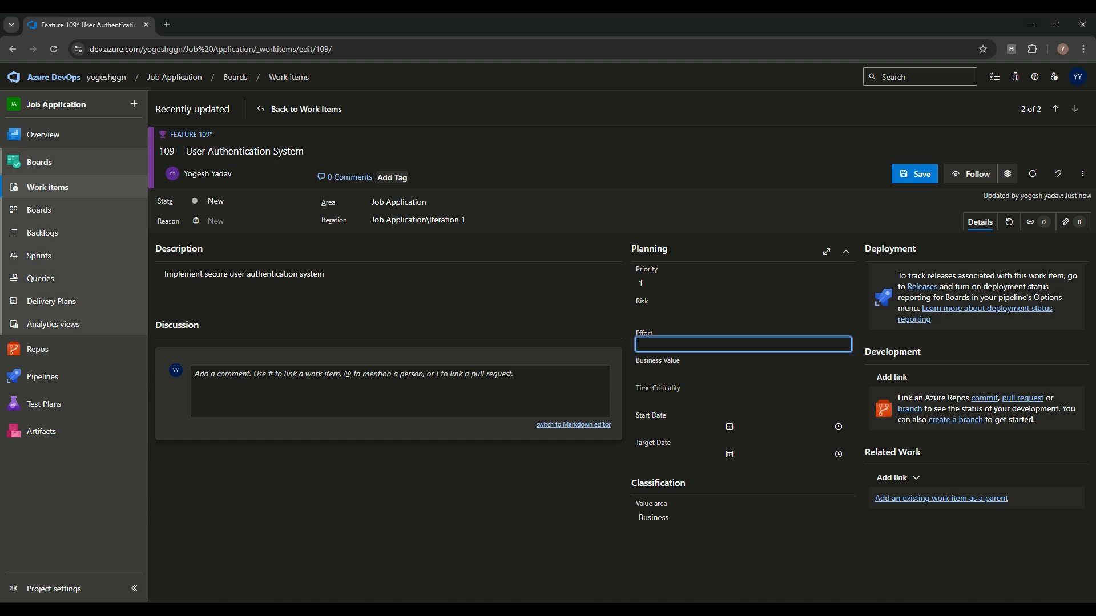
{"action": "type", "text": "34"}
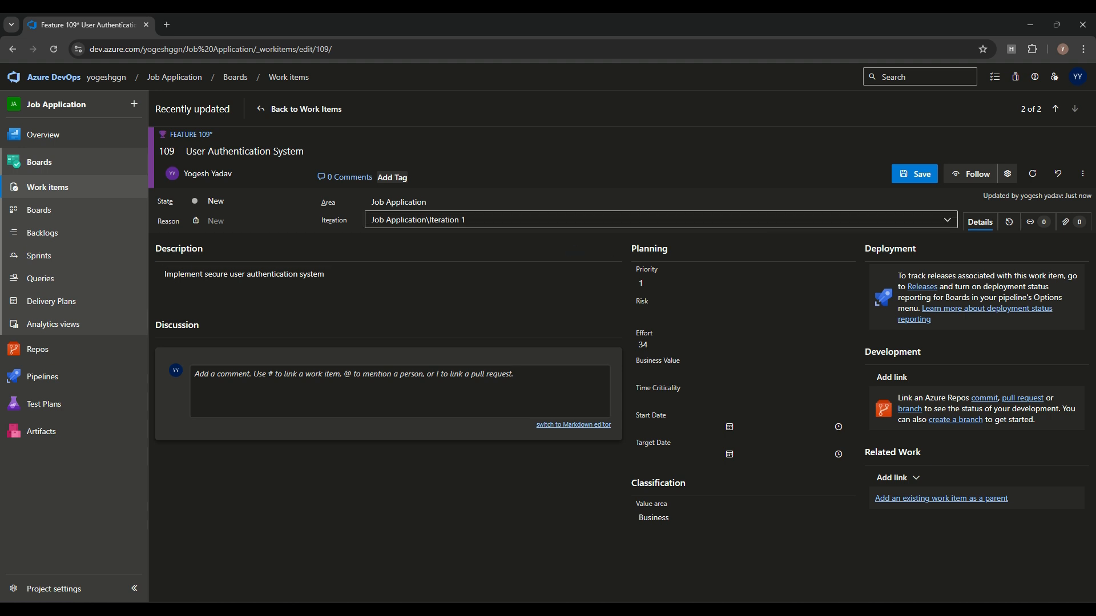
{"action": "left_click", "coordinate": [485, 202]}
{"action": "left_click", "coordinate": [379, 264]}
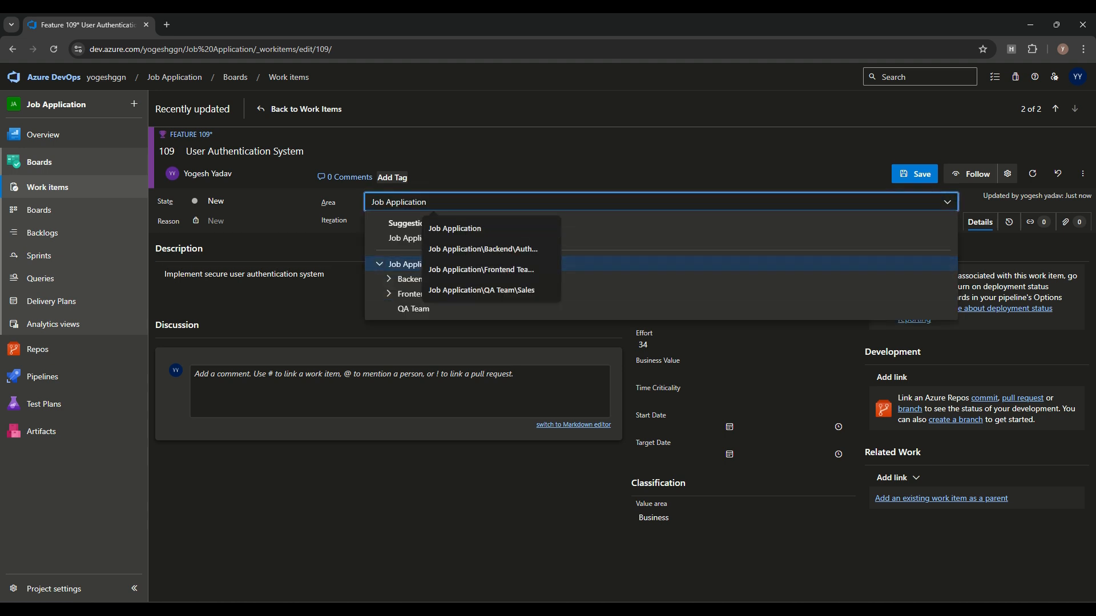
{"action": "left_click", "coordinate": [389, 279]}
{"action": "left_click", "coordinate": [414, 295]}
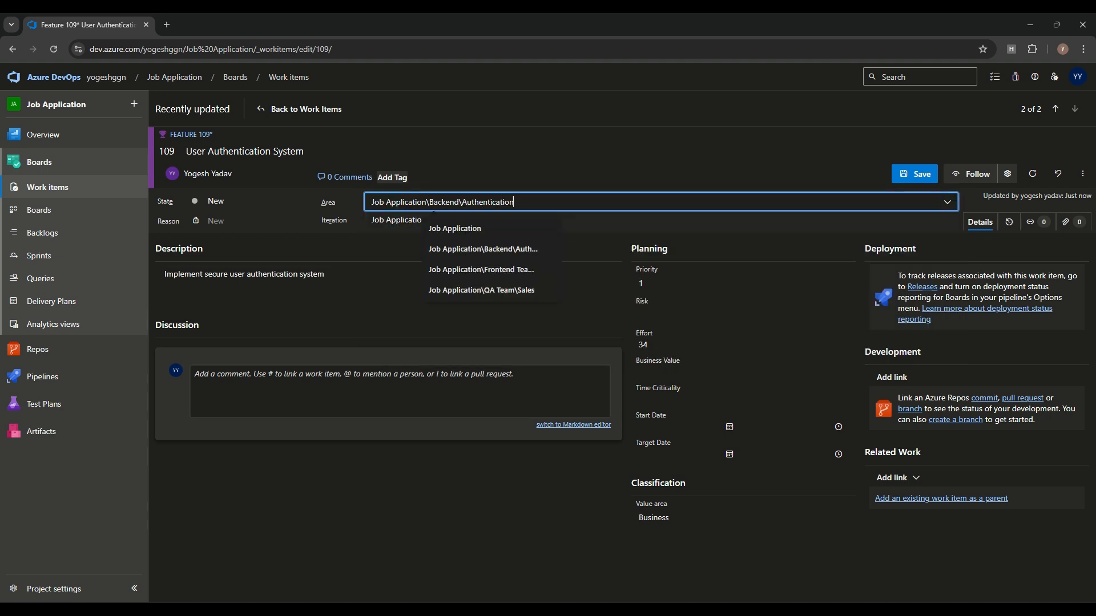
{"action": "left_click", "coordinate": [588, 315]}
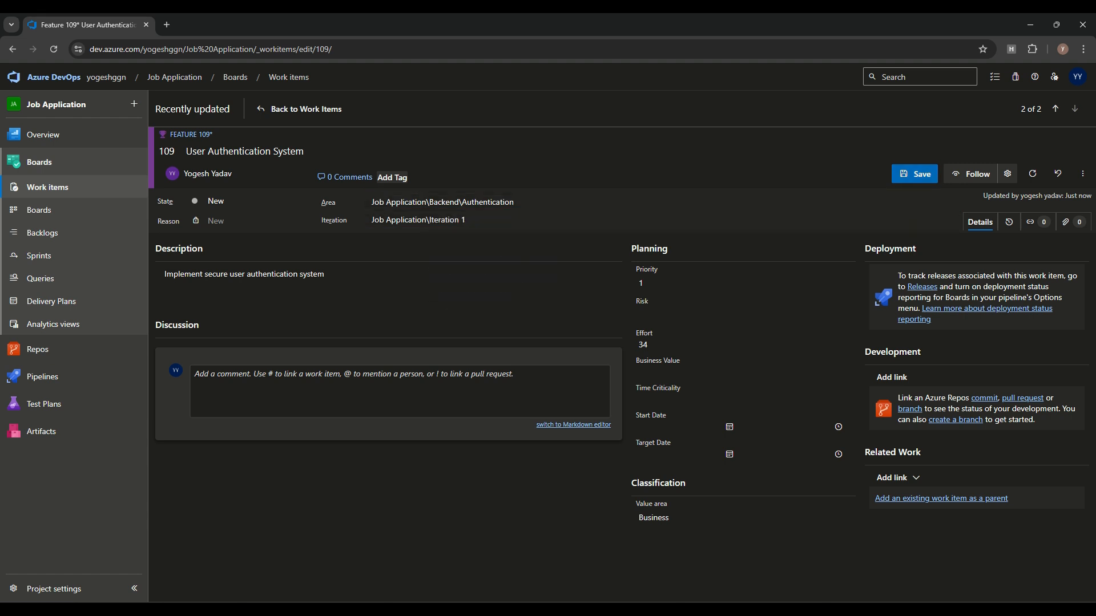
Step: Link Epic 108 as the parent of Feature 109 and save
{"action": "left_click", "coordinate": [941, 498]}
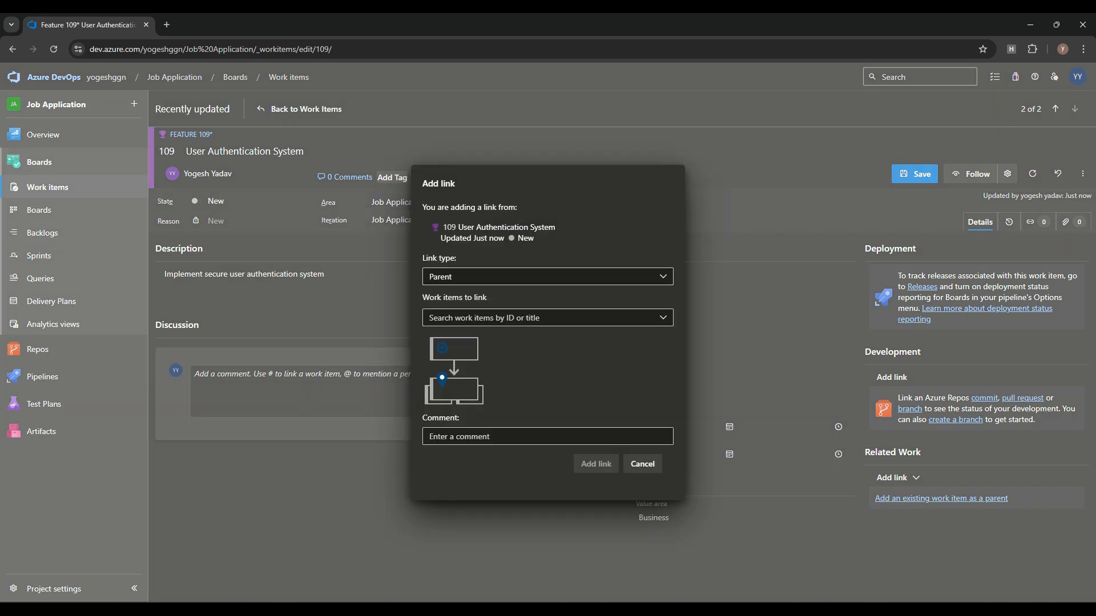
{"action": "left_click", "coordinate": [540, 317]}
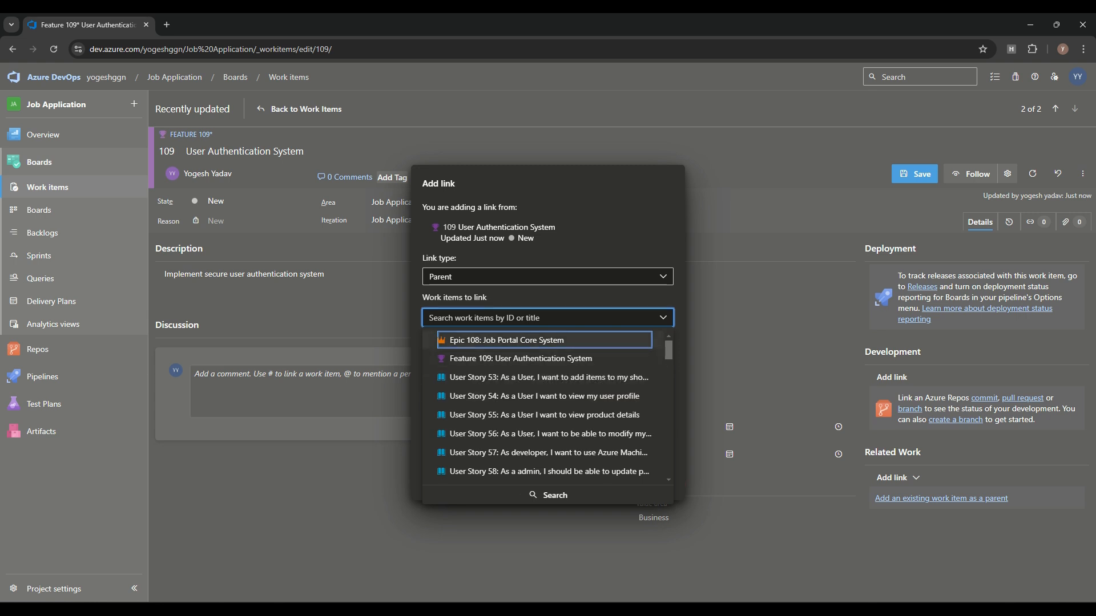
{"action": "left_click", "coordinate": [545, 340]}
{"action": "left_click", "coordinate": [597, 484]}
{"action": "key", "text": "ctrl+s"}
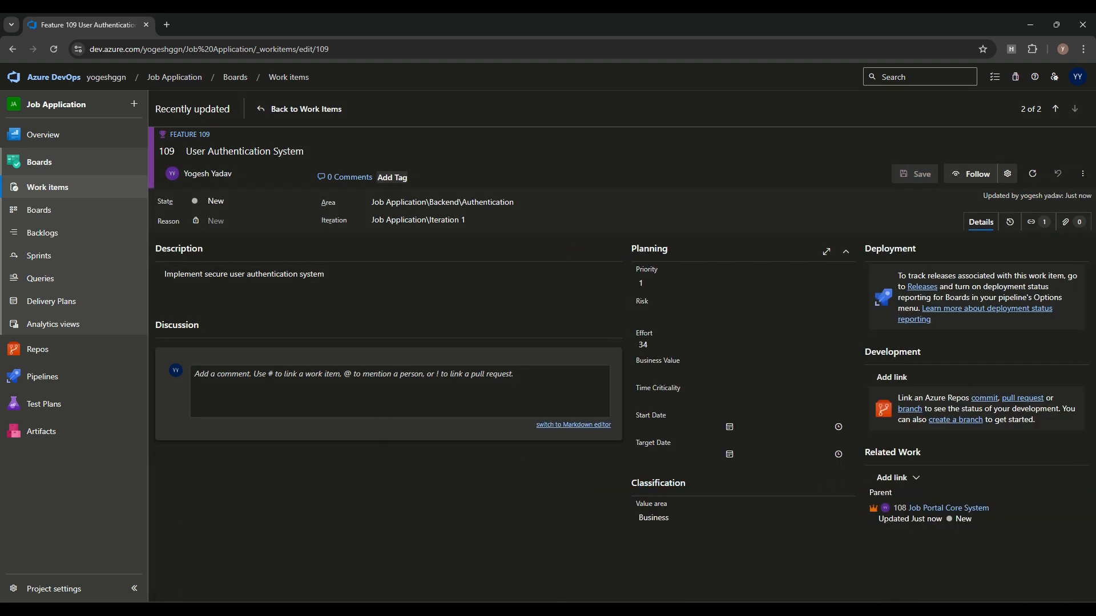
Step: Set the feature's risk to 2 - Medium, review its history, and return to Work items
{"action": "left_click", "coordinate": [743, 372]}
{"action": "left_click", "coordinate": [743, 315]}
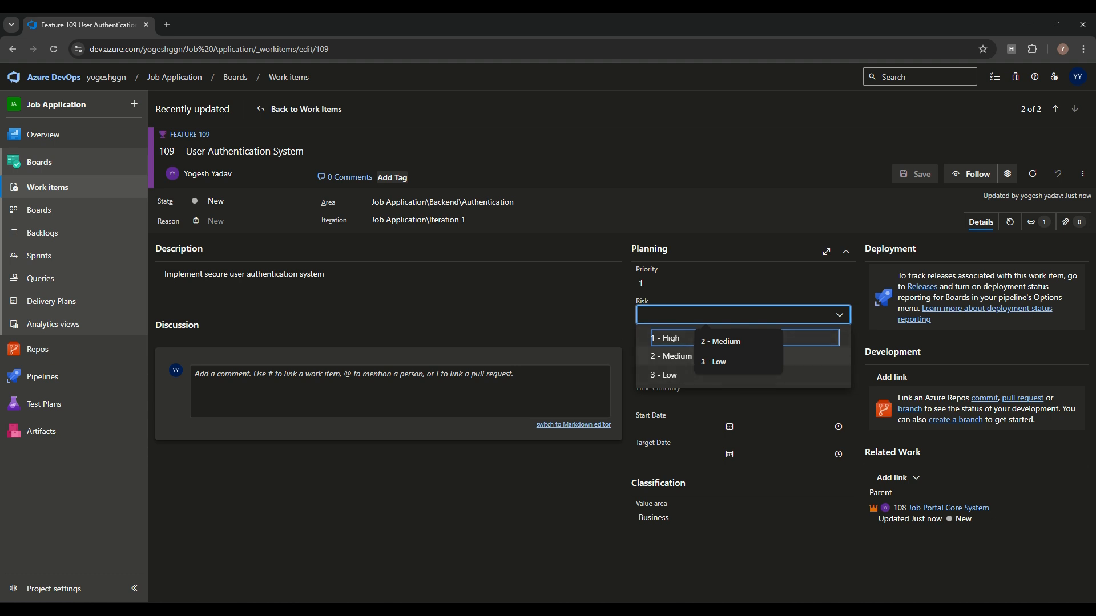
{"action": "left_click", "coordinate": [670, 356]}
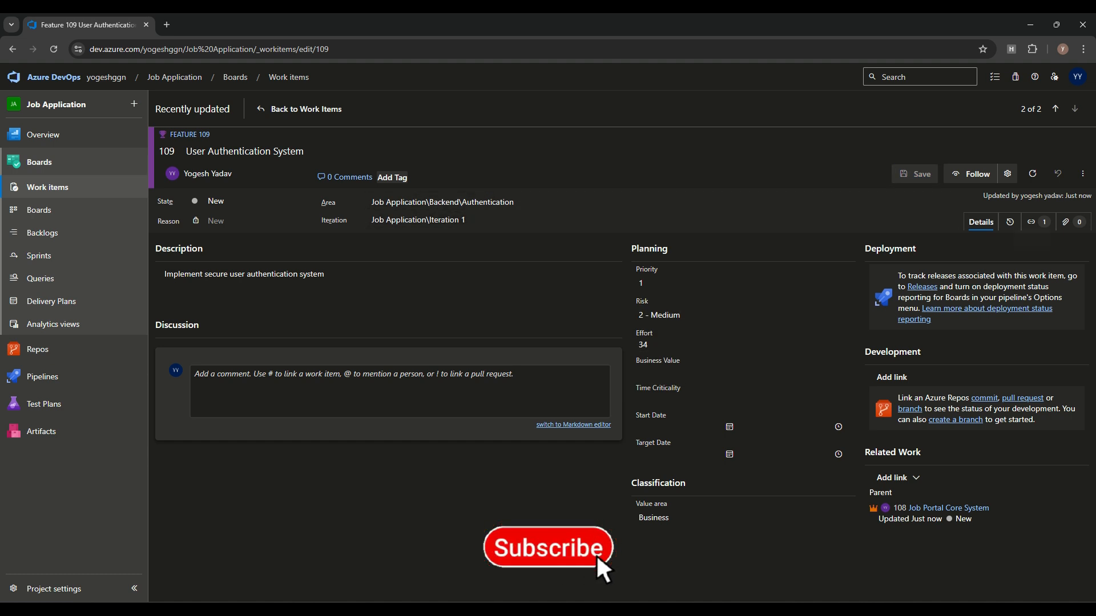
{"action": "left_click", "coordinate": [1009, 222]}
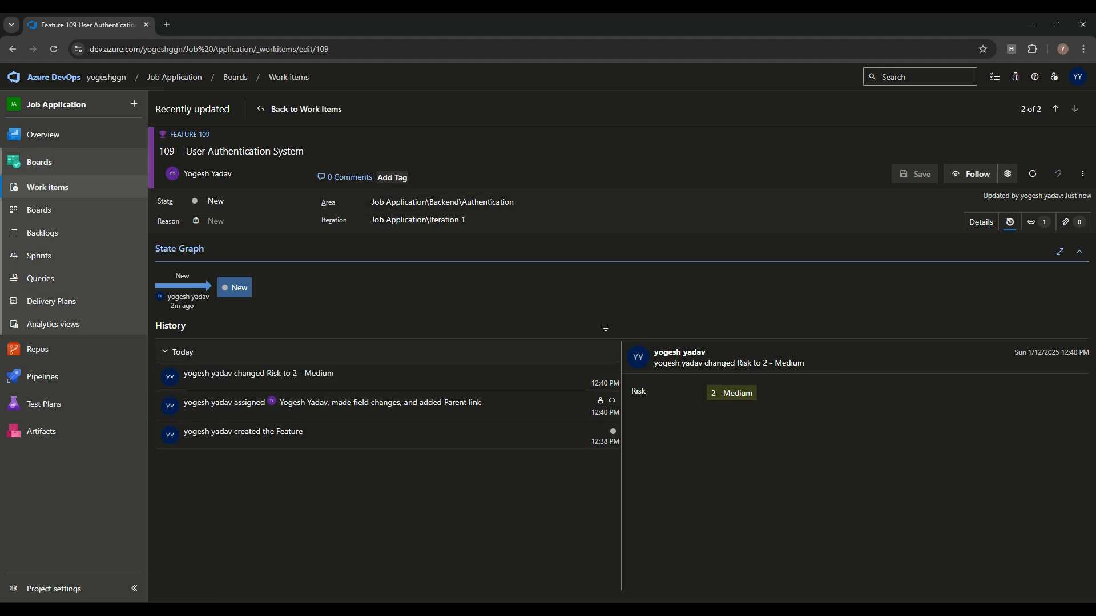
{"action": "left_click", "coordinate": [47, 187]}
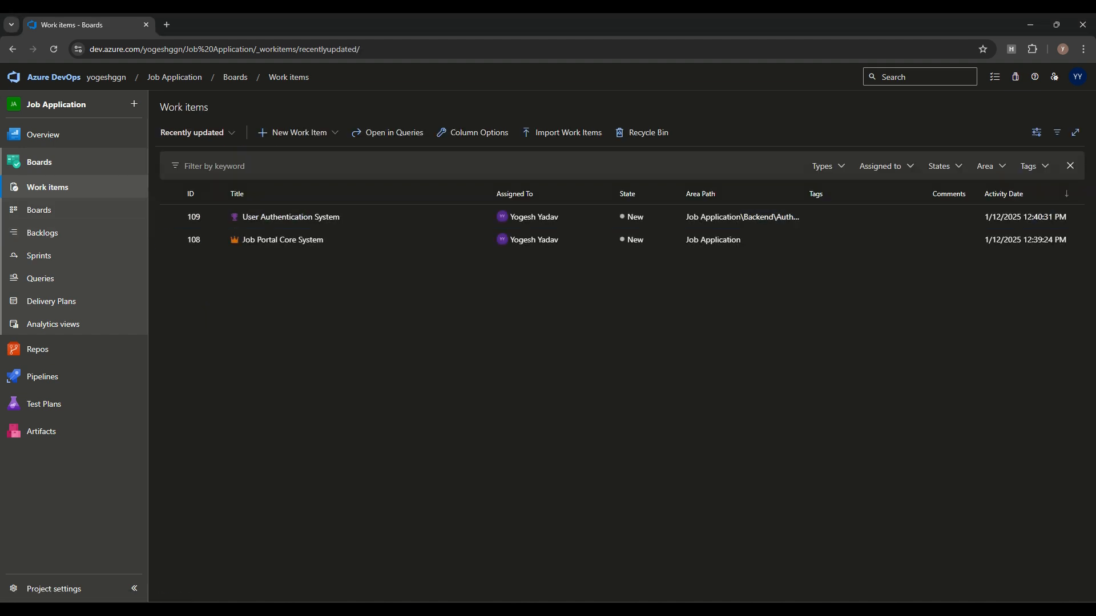
Step: Create User Story 'Login Implementation' with 8 story points and priority 1
{"action": "left_click", "coordinate": [294, 132]}
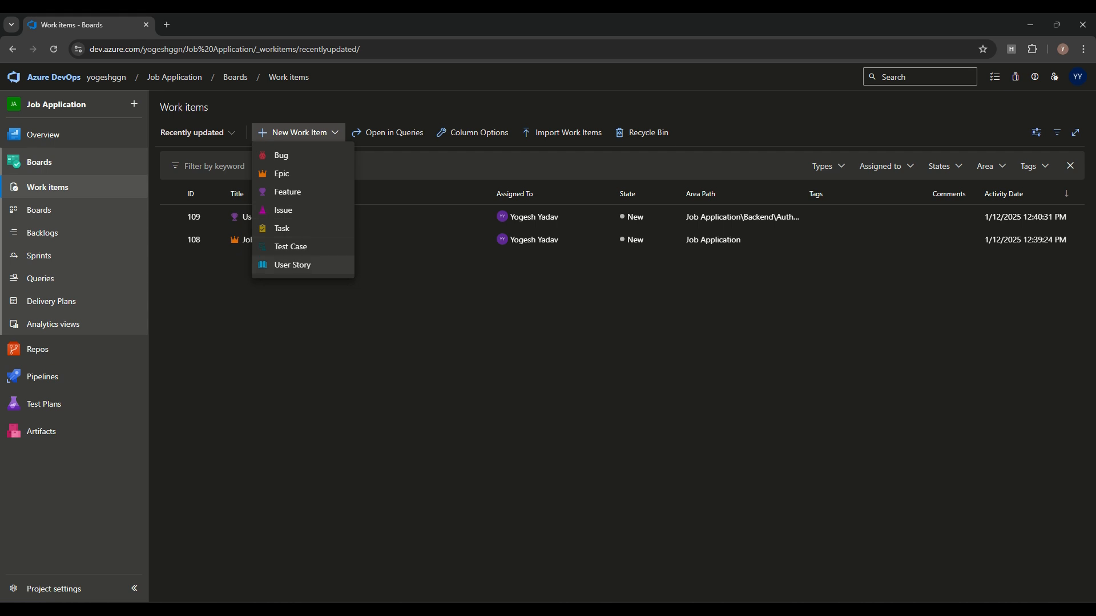
{"action": "left_click", "coordinate": [285, 265]}
{"action": "type", "text": "Login Implementation"}
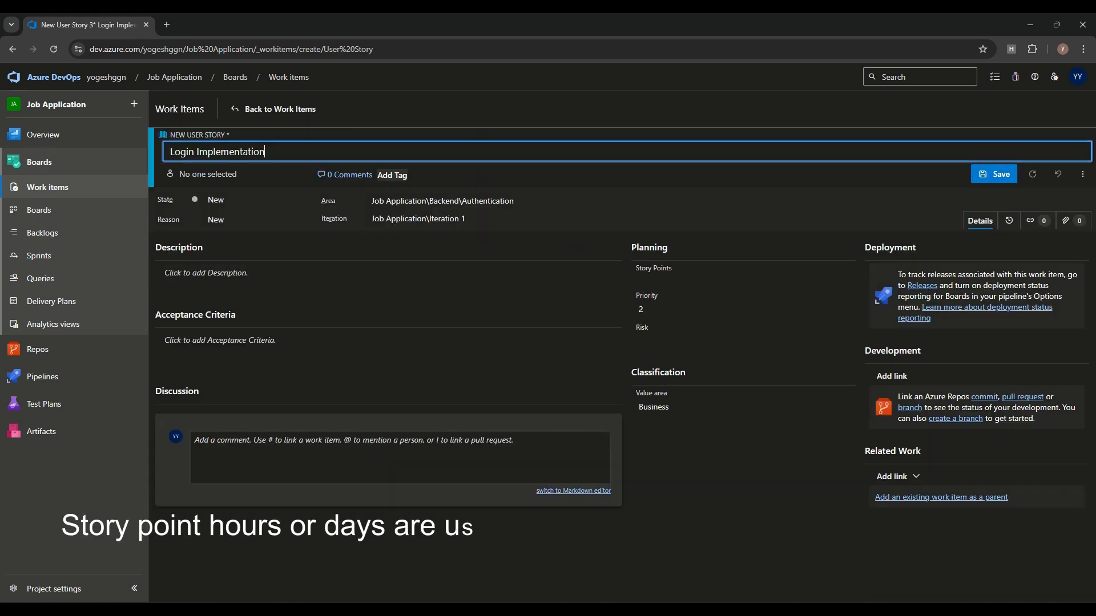
{"action": "left_click", "coordinate": [744, 280]}
{"action": "type", "text": "8"}
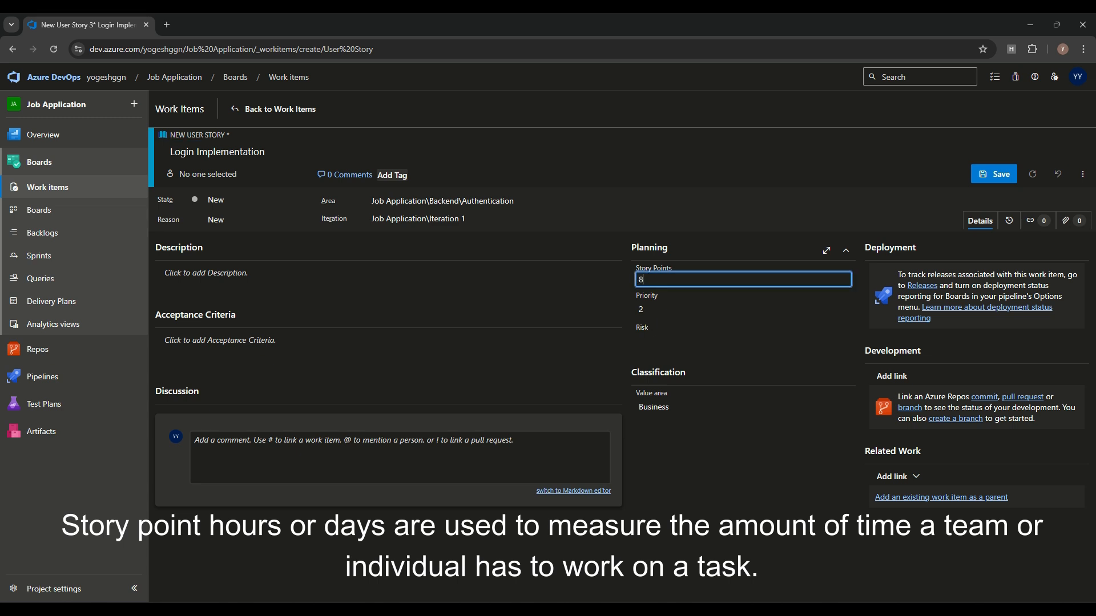
{"action": "left_click", "coordinate": [736, 310]}
{"action": "left_click", "coordinate": [737, 333]}
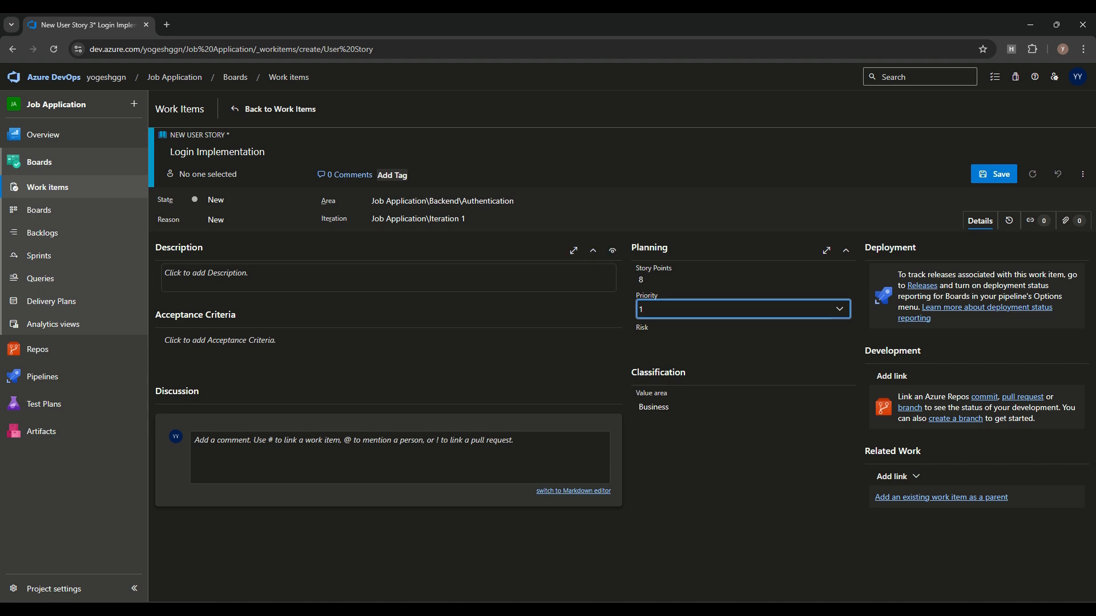
Step: Put each acceptance criterion, such as Social login integration and Error handling, on its own line
{"action": "left_click", "coordinate": [285, 275]}
{"action": "key", "text": "Return"}
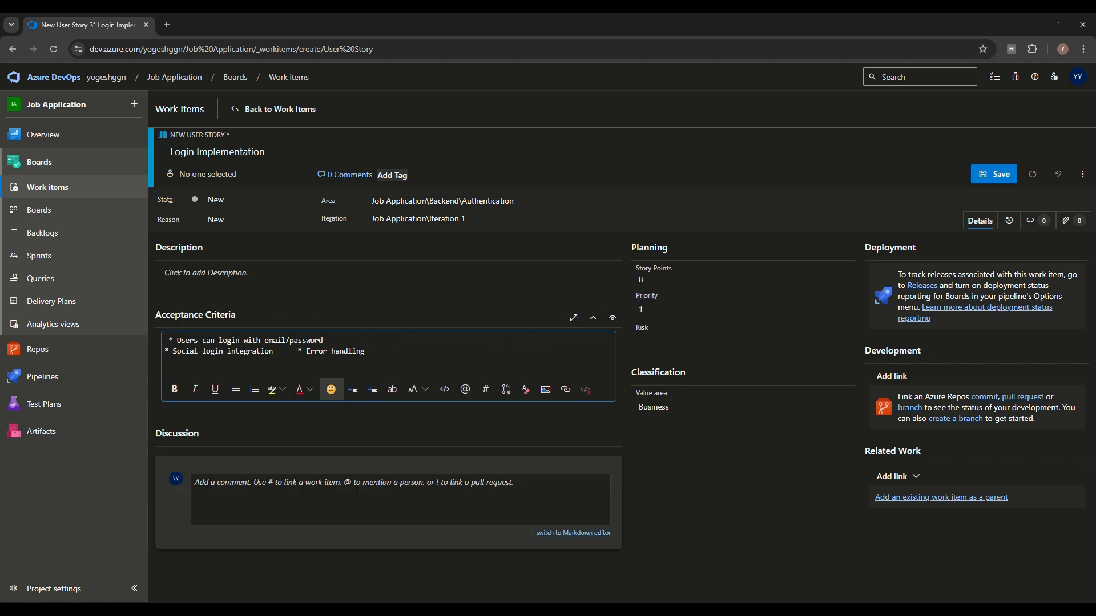
{"action": "key", "text": "Return"}
{"action": "key", "text": "Delete"}
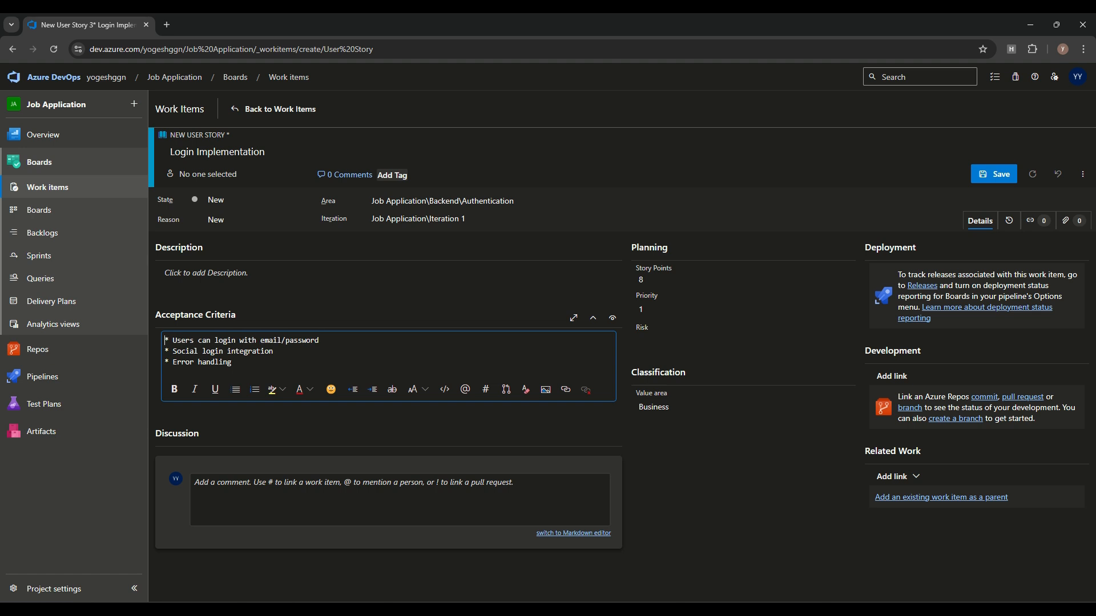
Step: Link Feature 109 as parent, assign the story to a team member, and save
{"action": "left_click", "coordinate": [941, 498]}
{"action": "left_click", "coordinate": [548, 318]}
{"action": "left_click", "coordinate": [548, 341]}
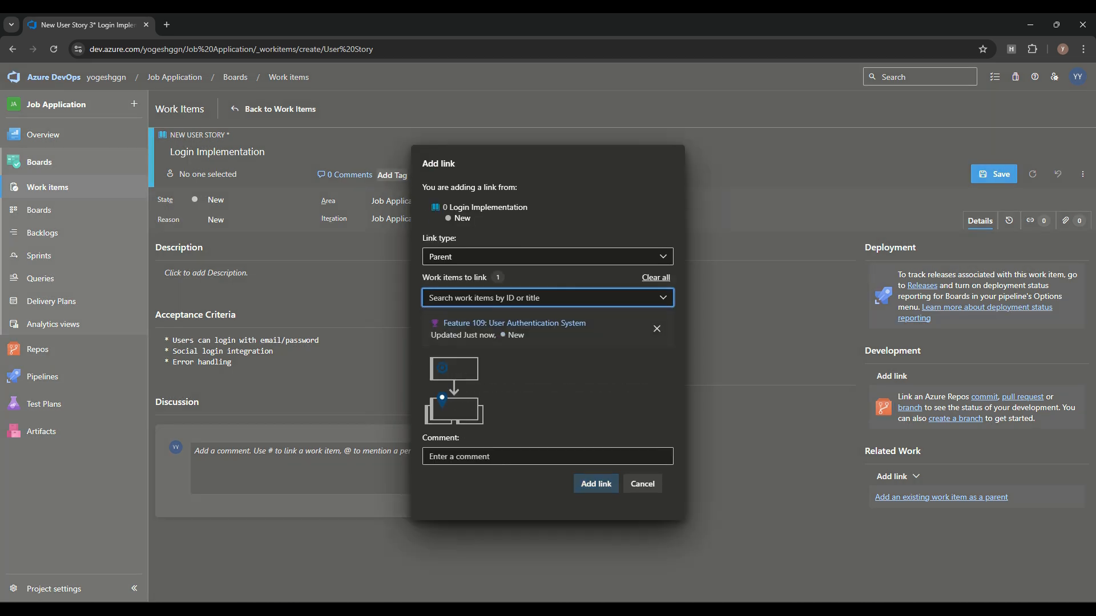
{"action": "left_click", "coordinate": [596, 483]}
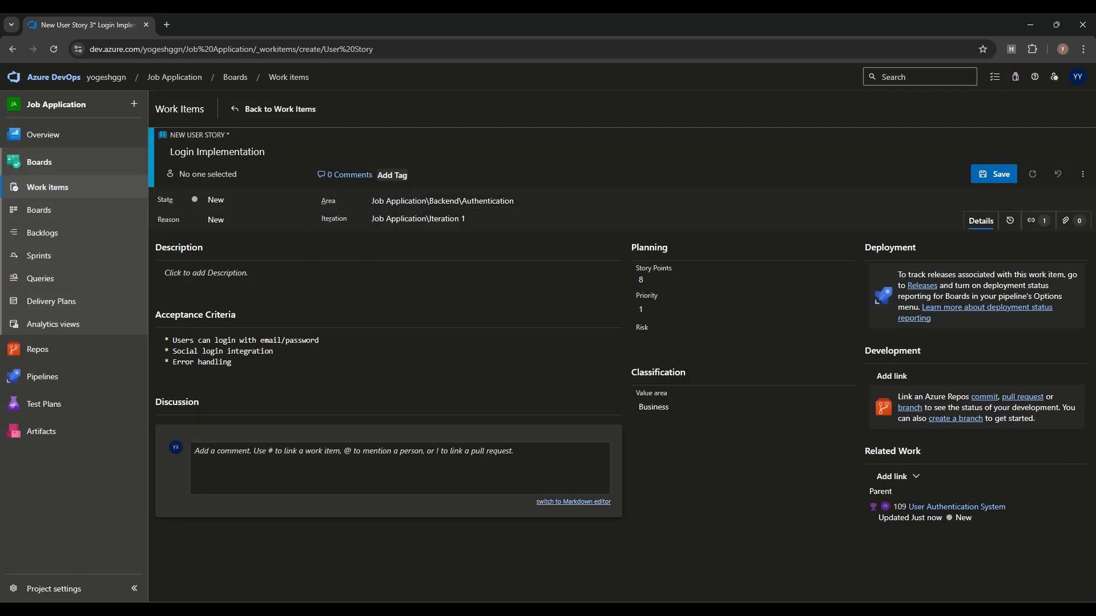
{"action": "left_click", "coordinate": [208, 174]}
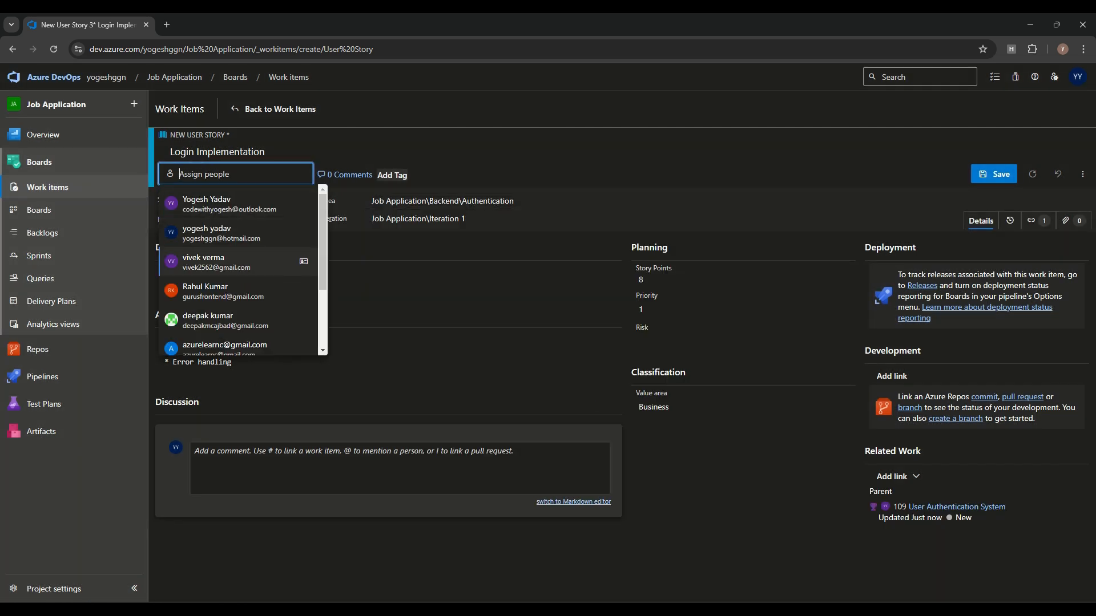
{"action": "left_click", "coordinate": [228, 204]}
{"action": "left_click", "coordinate": [280, 109]}
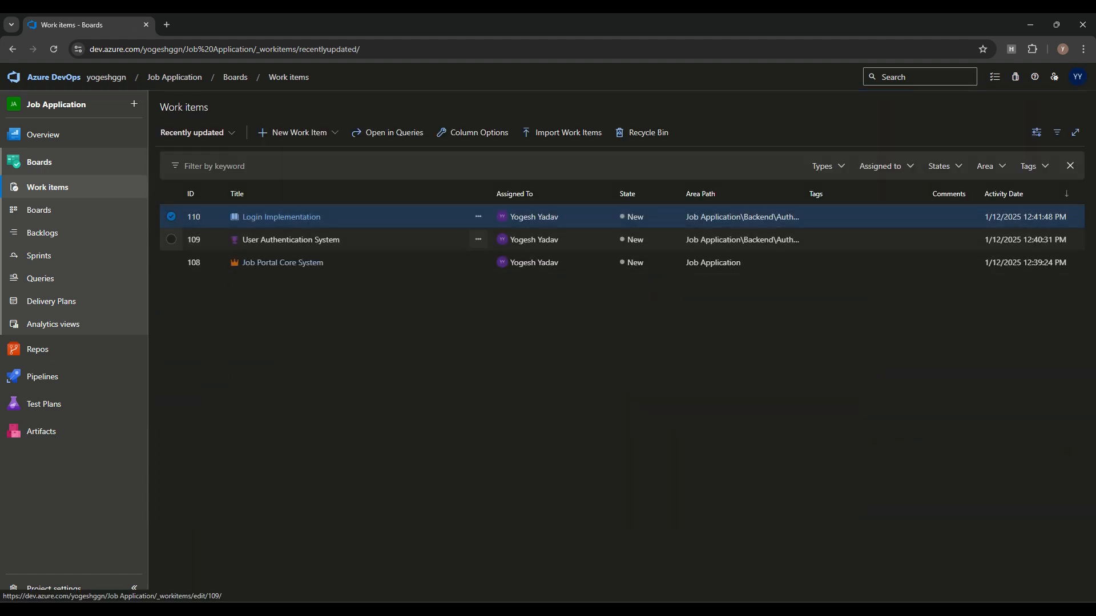
Step: Start Task 'Backend: Implement login API endpoints' and assign it to a team member
{"action": "left_click", "coordinate": [297, 132]}
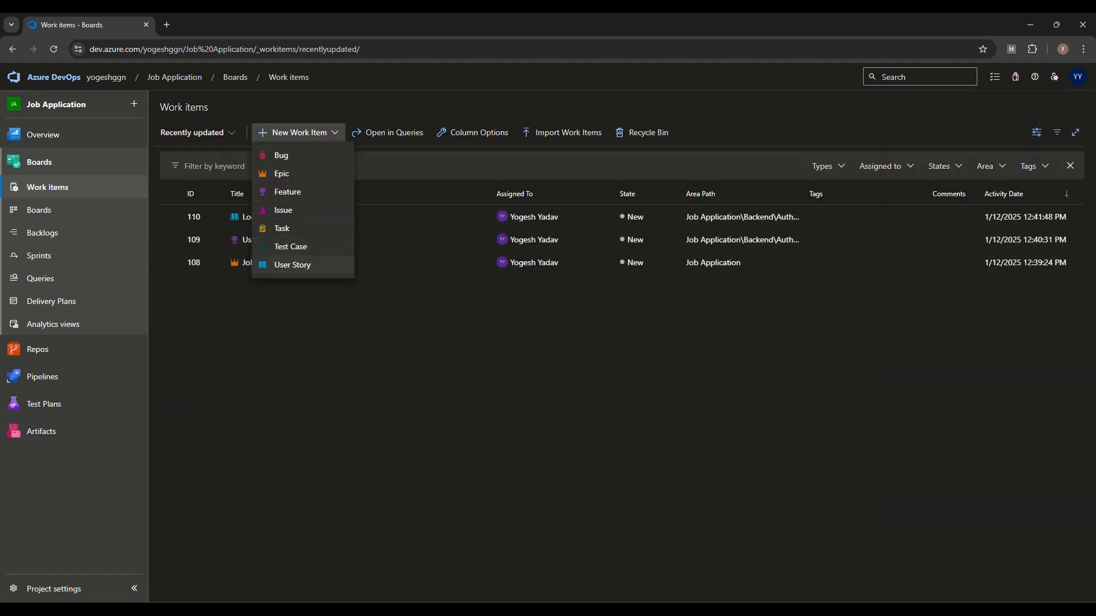
{"action": "left_click", "coordinate": [282, 229]}
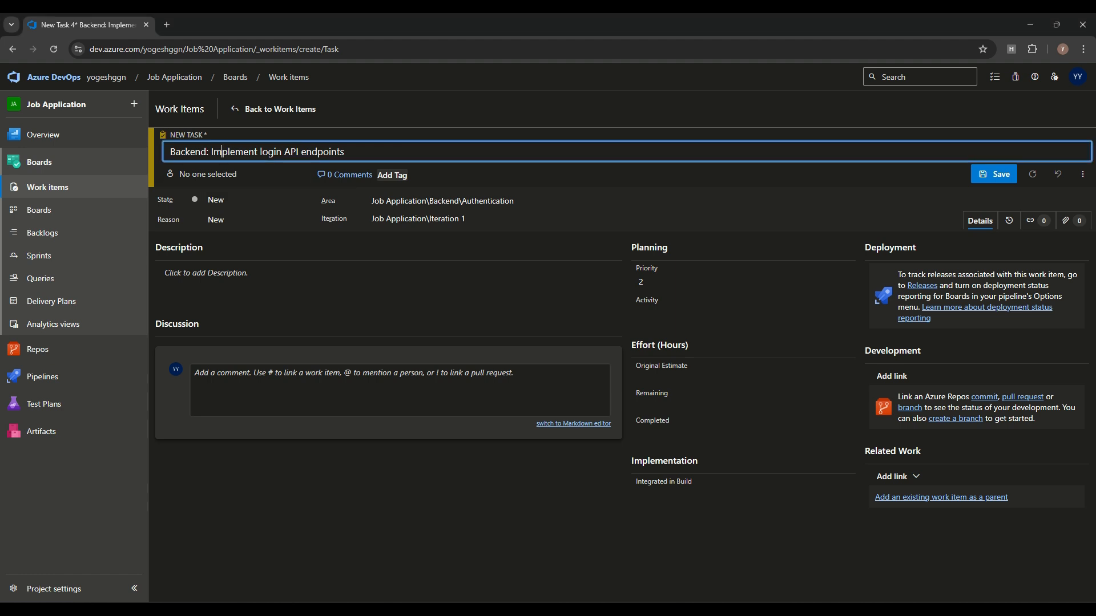
{"action": "left_click_drag", "start_coordinate": [213, 151], "coordinate": [170, 151]}
{"action": "left_click", "coordinate": [244, 152]}
{"action": "left_click_drag", "start_coordinate": [346, 151], "coordinate": [140, 140]}
{"action": "left_click", "coordinate": [207, 174]}
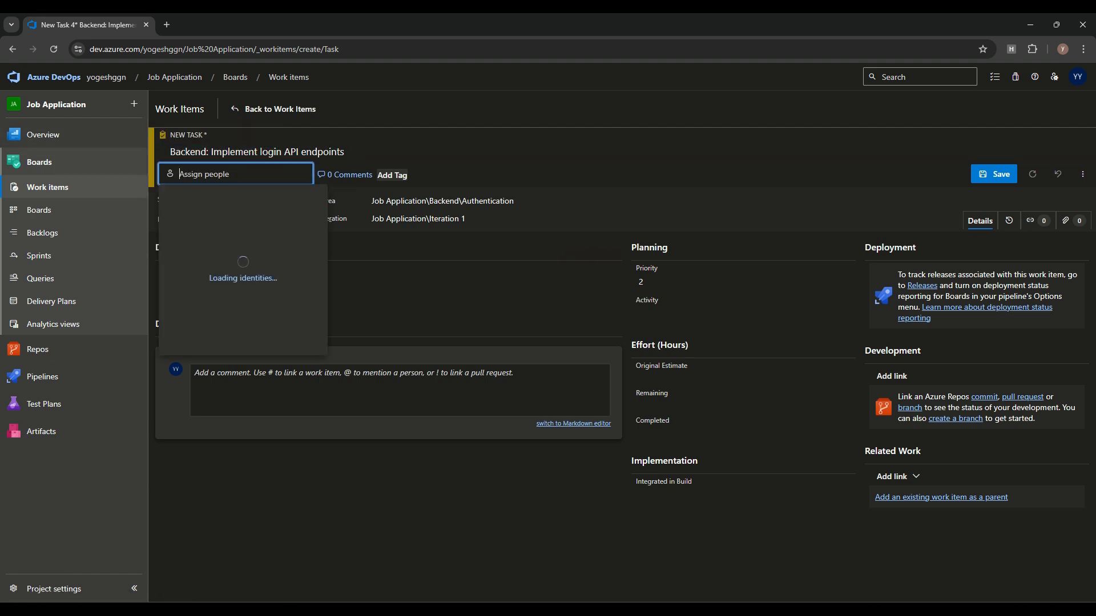
{"action": "scroll", "coordinate": [234, 292], "scroll_direction": "down", "scroll_amount": 2}
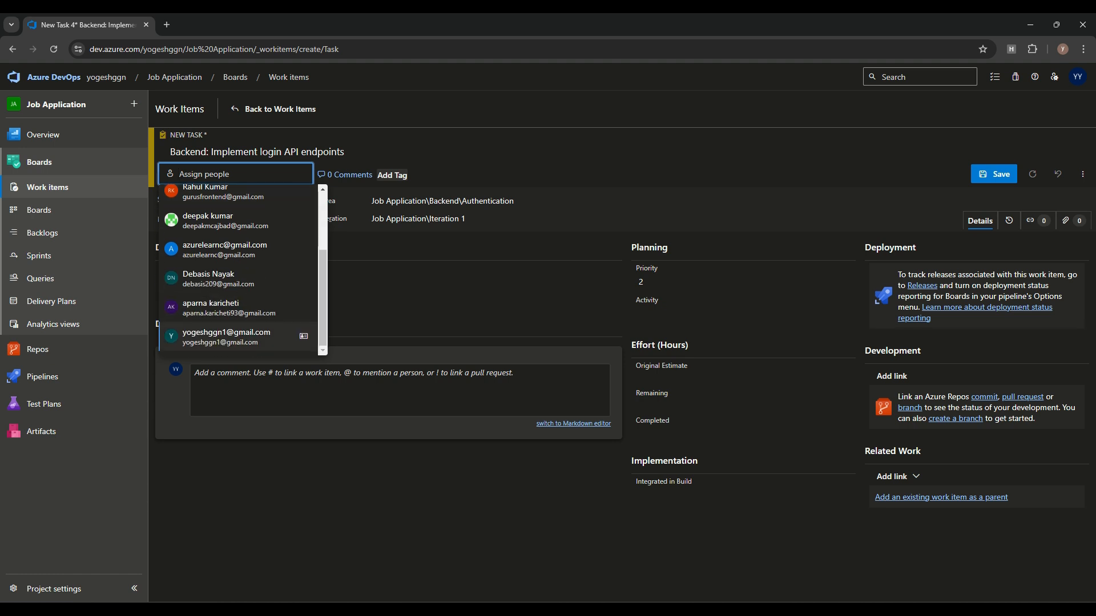
{"action": "left_click", "coordinate": [234, 279]}
Step: Set the task to priority 1, activity Development, and original estimate 24 hours
{"action": "left_click", "coordinate": [743, 284]}
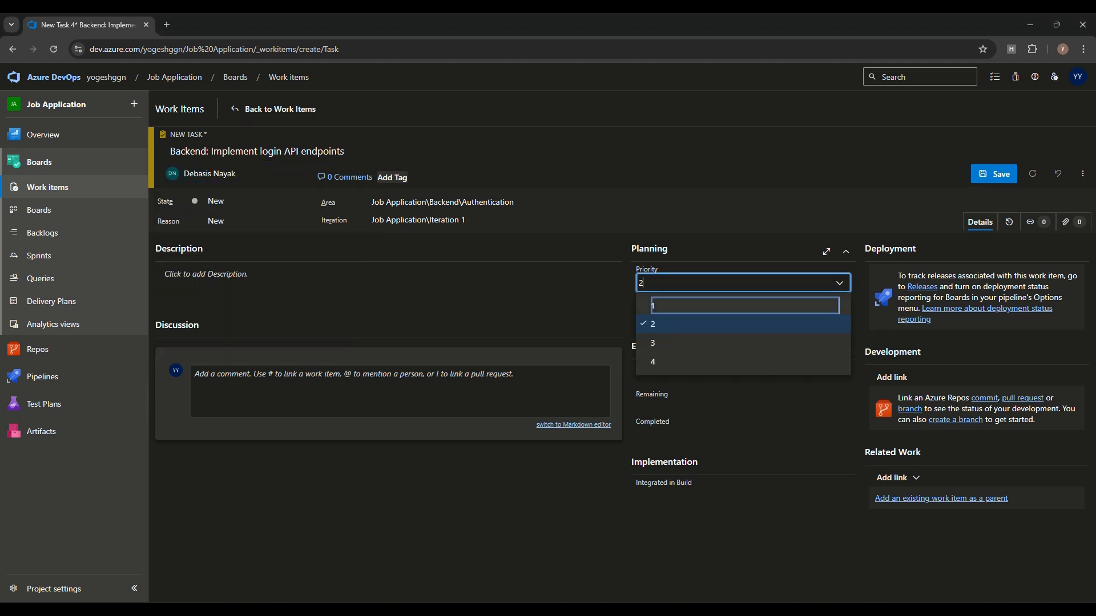
{"action": "left_click", "coordinate": [742, 305]}
{"action": "left_click", "coordinate": [742, 315]}
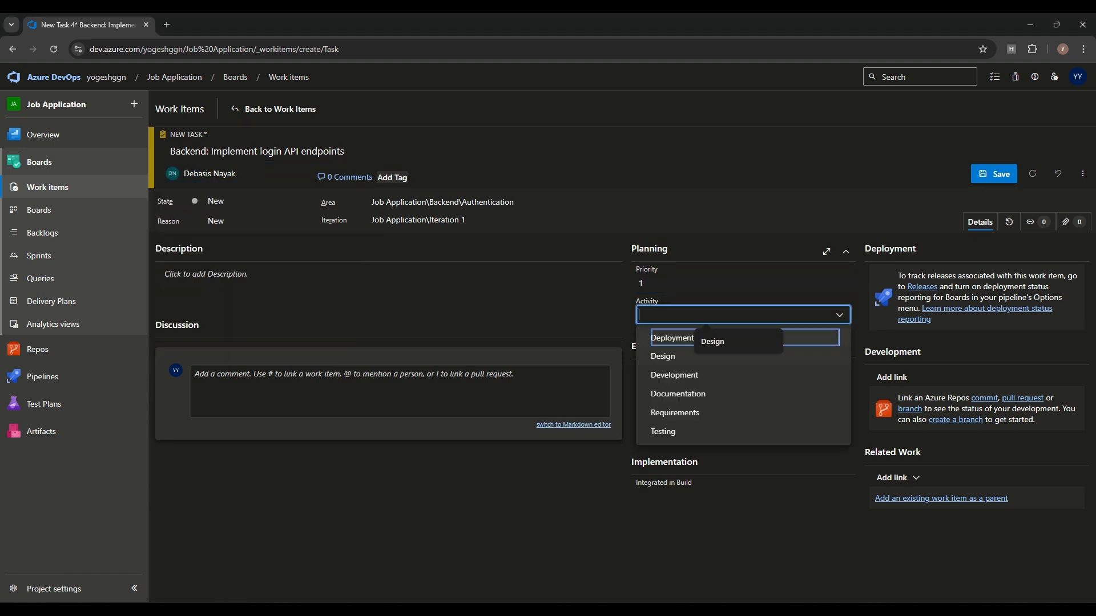
{"action": "left_click", "coordinate": [699, 375]}
{"action": "left_click", "coordinate": [708, 531]}
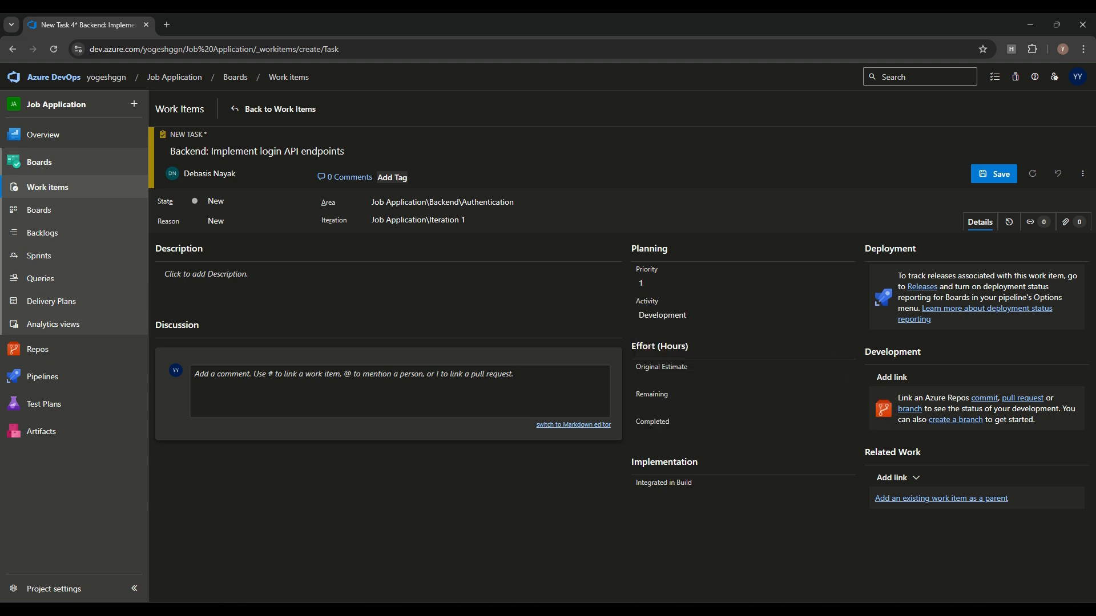
{"action": "left_click", "coordinate": [708, 378]}
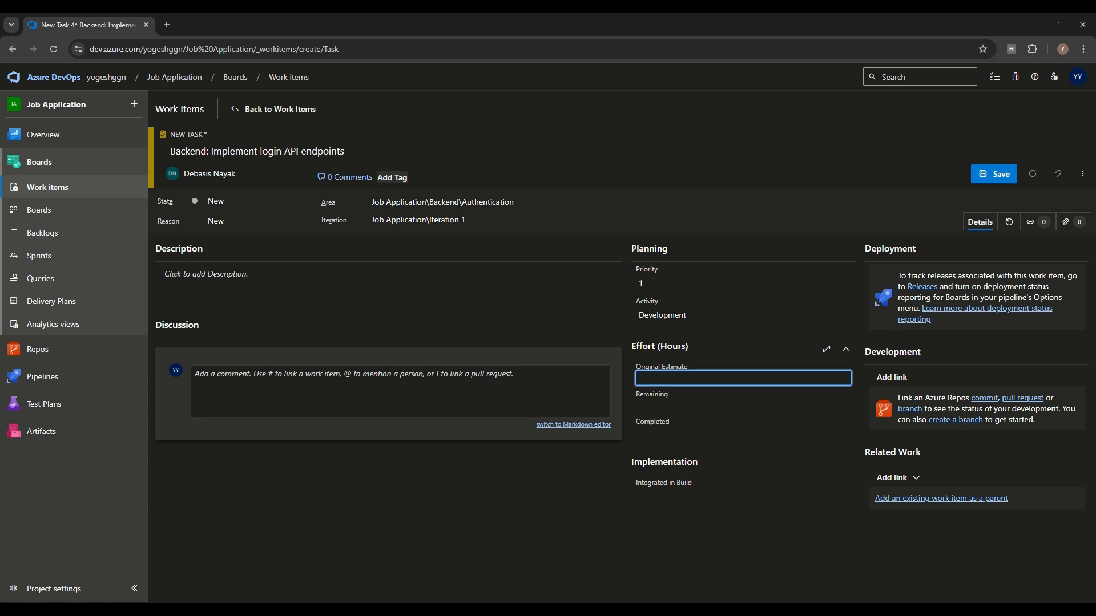
{"action": "type", "text": "3"}
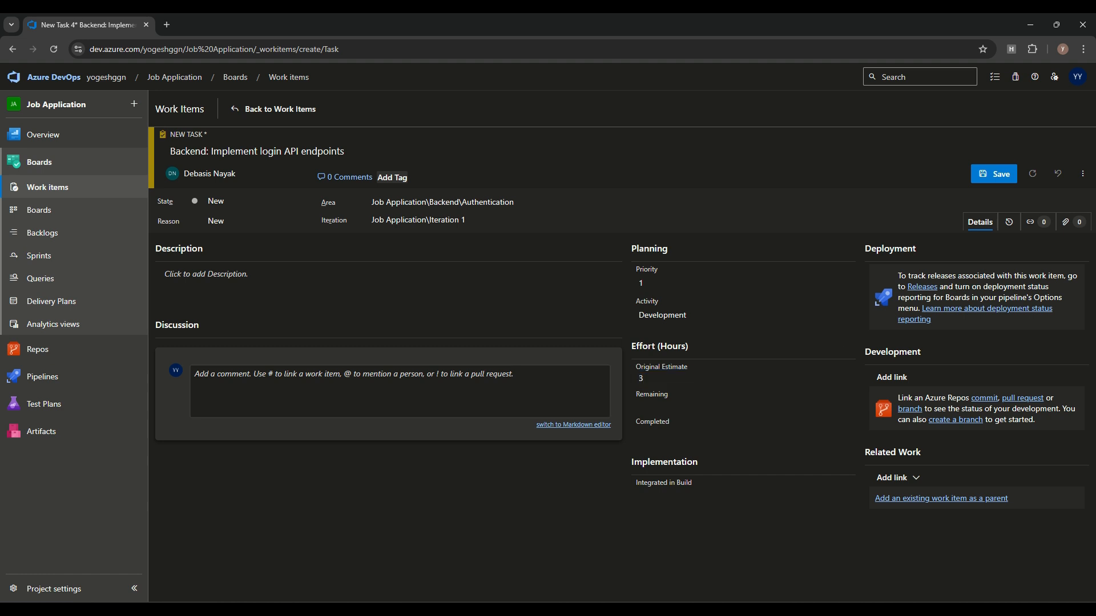
{"action": "left_click", "coordinate": [708, 379]}
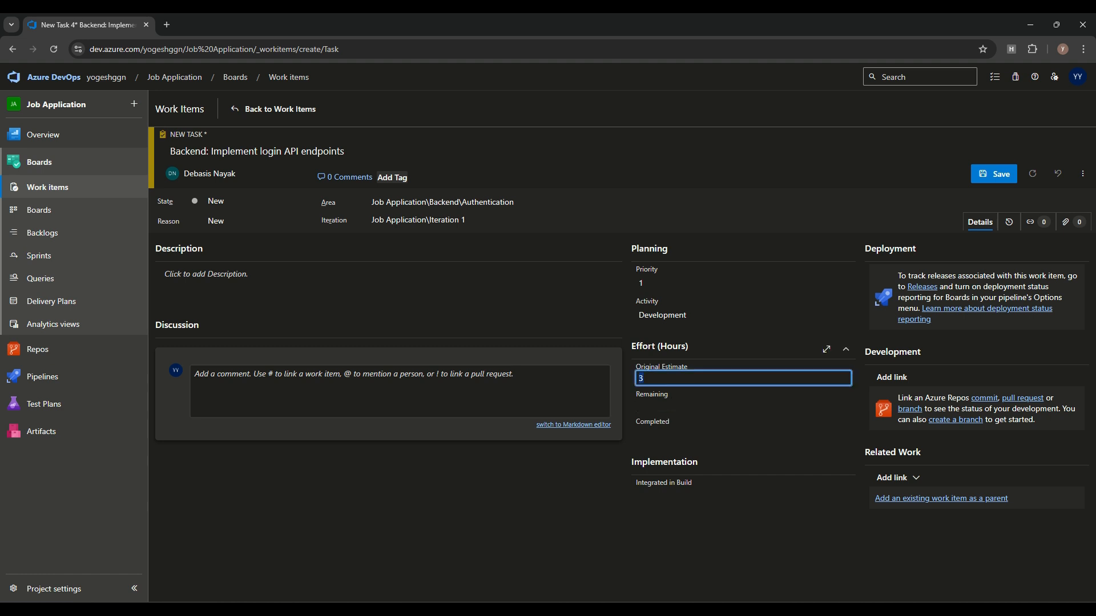
{"action": "key", "text": "BackSpace"}
{"action": "type", "text": "24"}
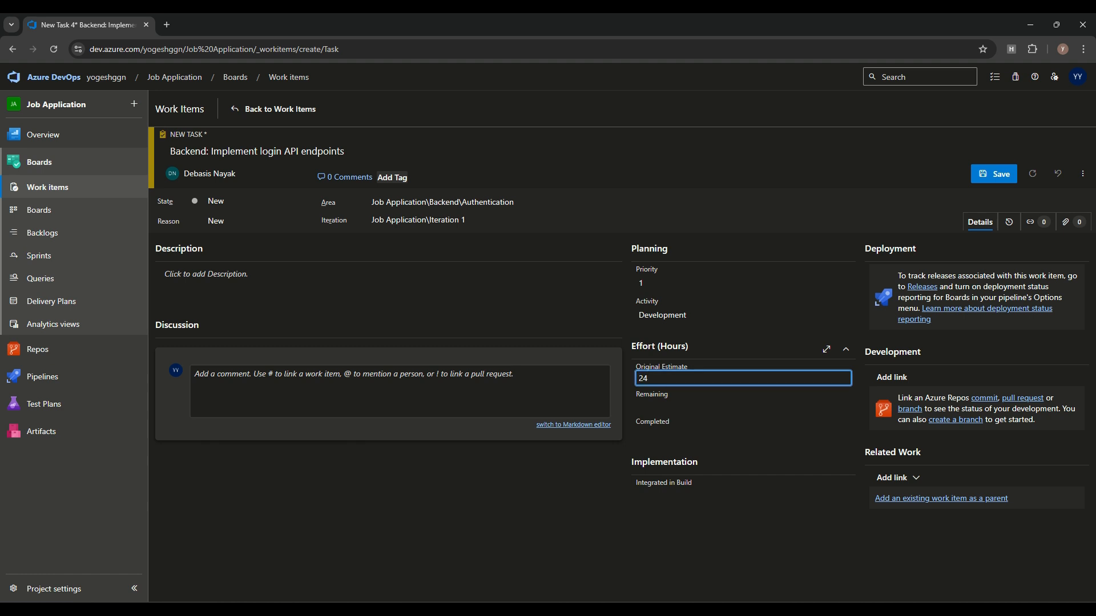
{"action": "left_click", "coordinate": [742, 536]}
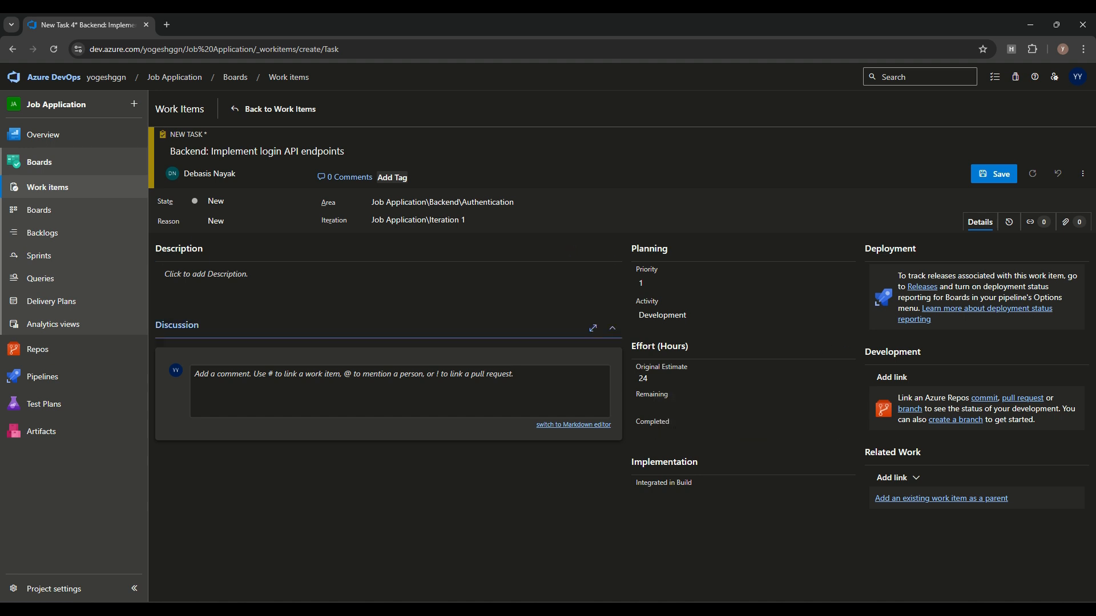
Step: Link User Story 110 Login Implementation as parent, save Task 111, and return to Work items
{"action": "left_click", "coordinate": [240, 280]}
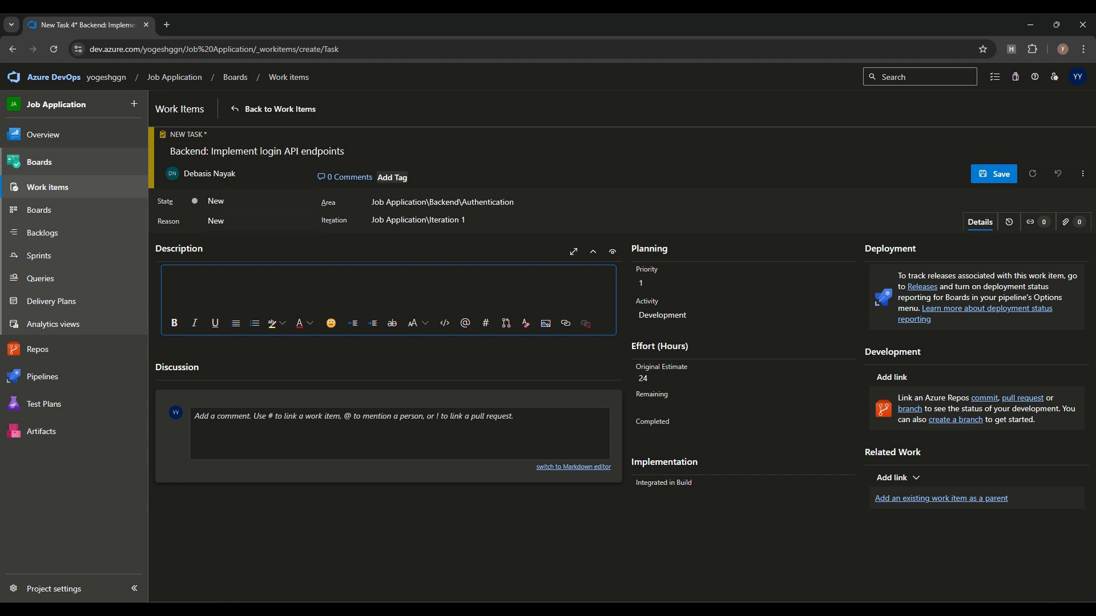
{"action": "left_click", "coordinate": [941, 498]}
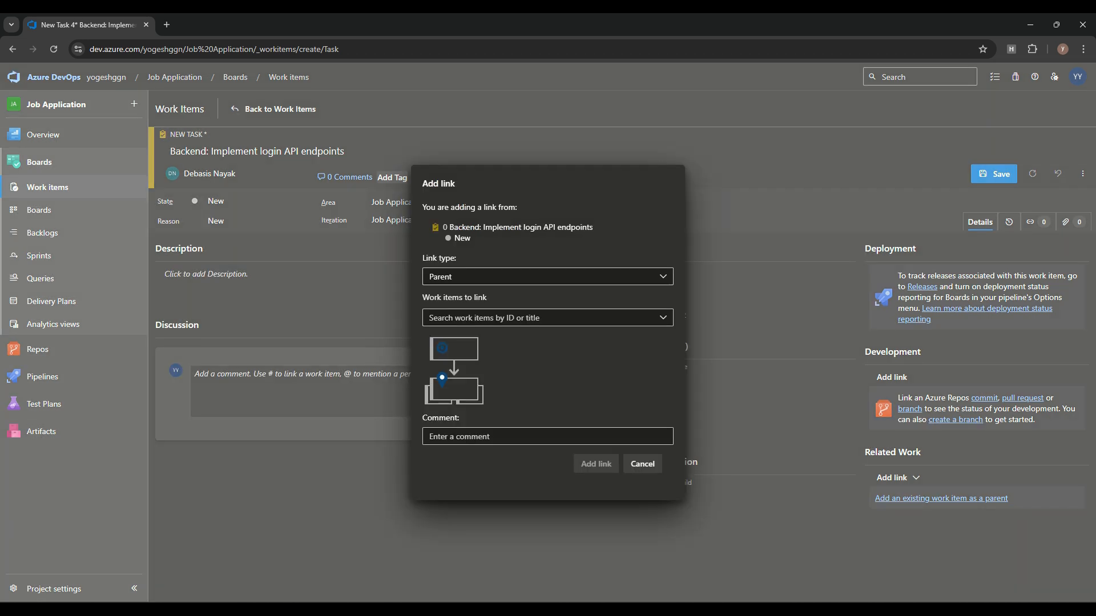
{"action": "left_click", "coordinate": [547, 318]}
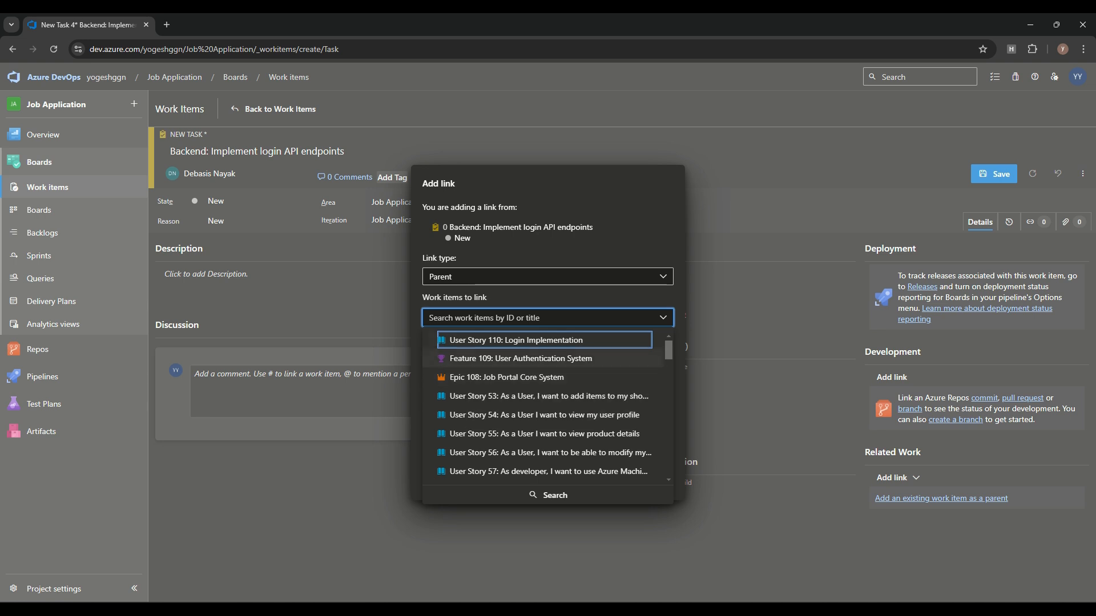
{"action": "left_click", "coordinate": [516, 341]}
{"action": "left_click", "coordinate": [596, 484]}
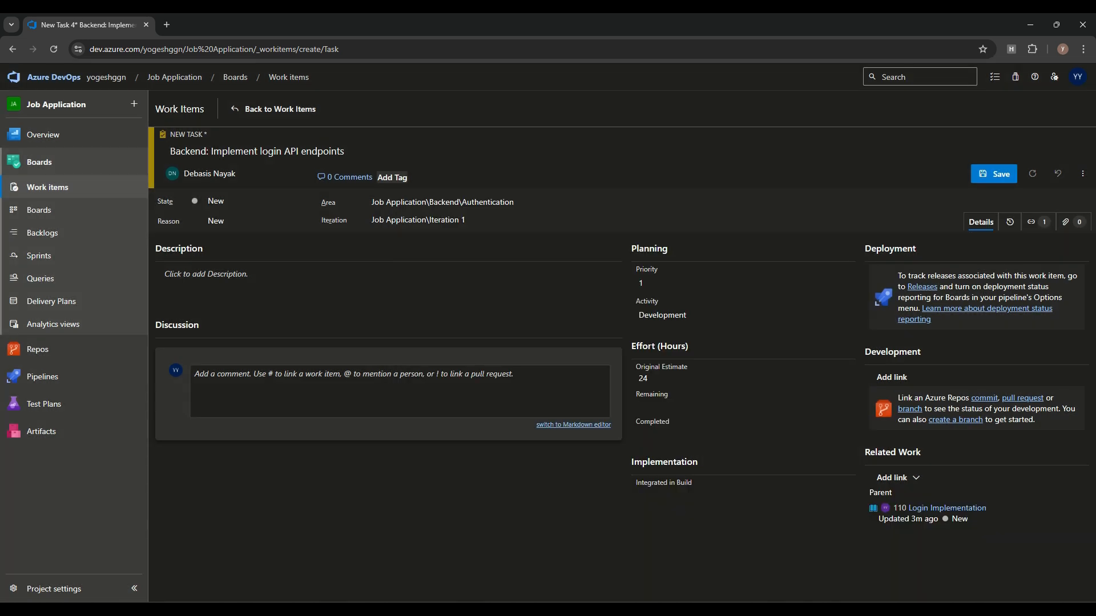
{"action": "left_click", "coordinate": [993, 174]}
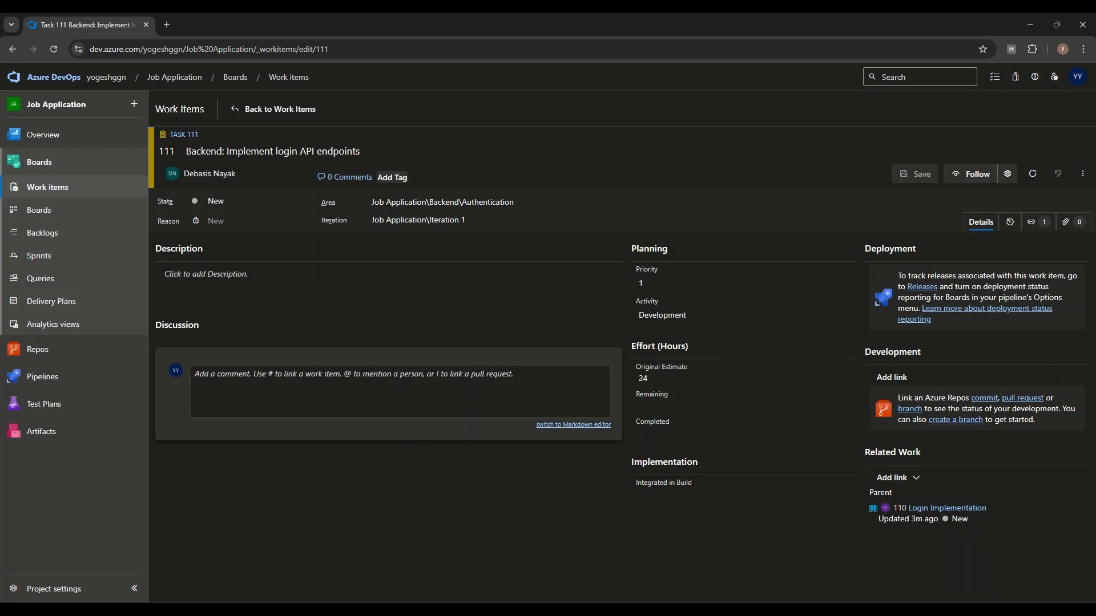
{"action": "left_click", "coordinate": [47, 187]}
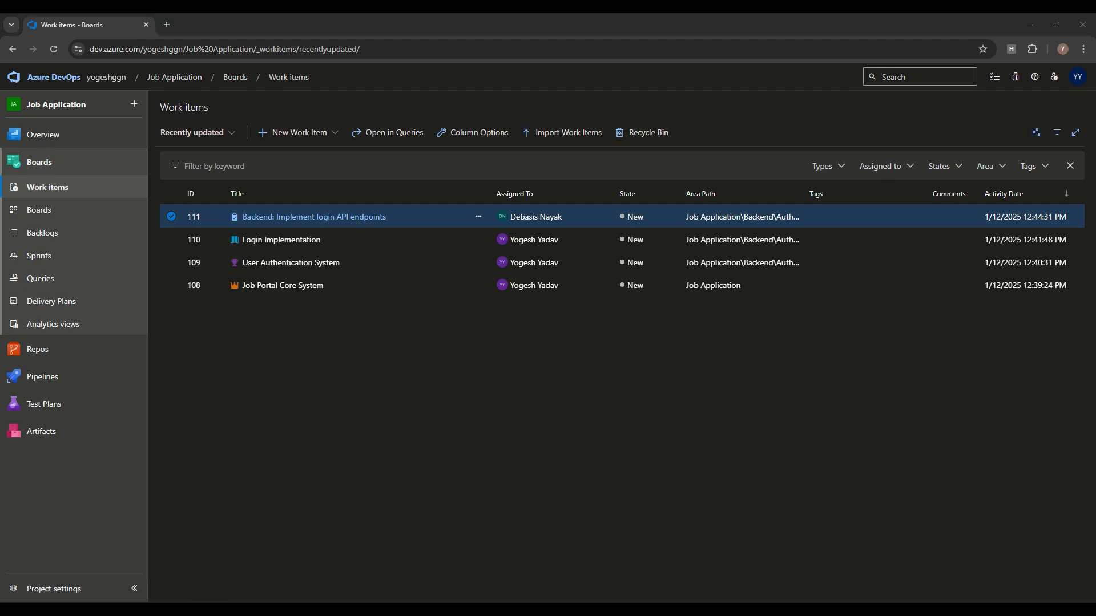
Step: Go to the team Boards
{"action": "left_click", "coordinate": [297, 133]}
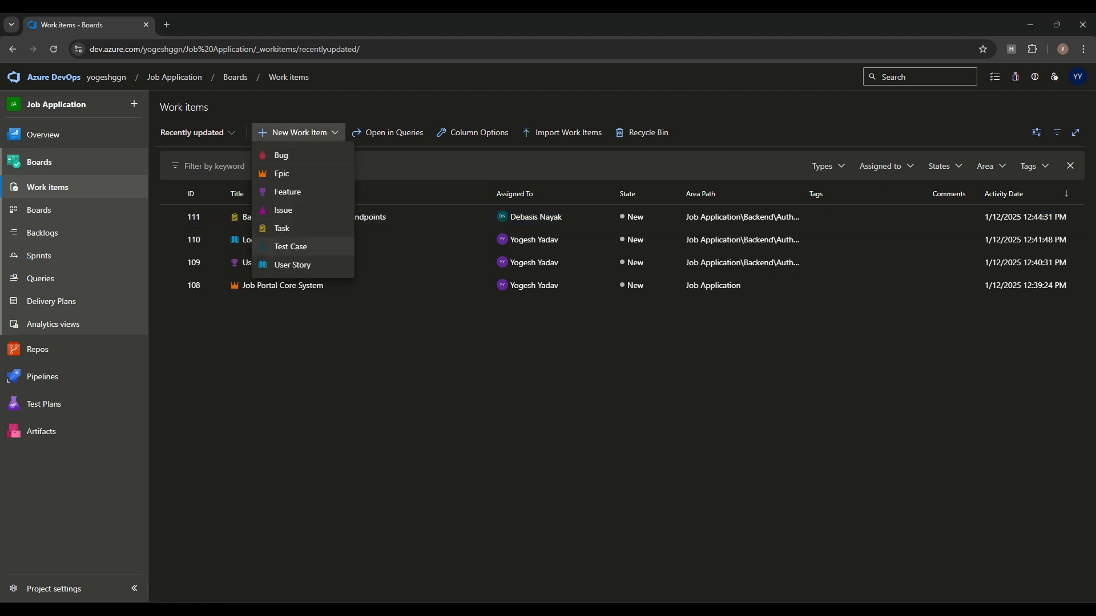
{"action": "left_click", "coordinate": [342, 365]}
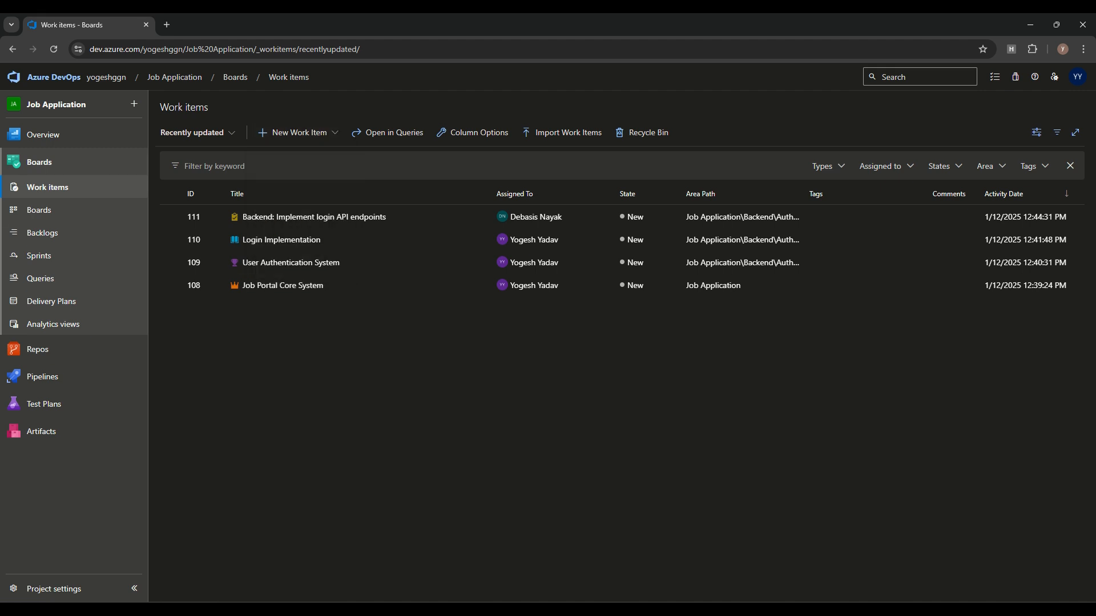
{"action": "left_click", "coordinate": [39, 210]}
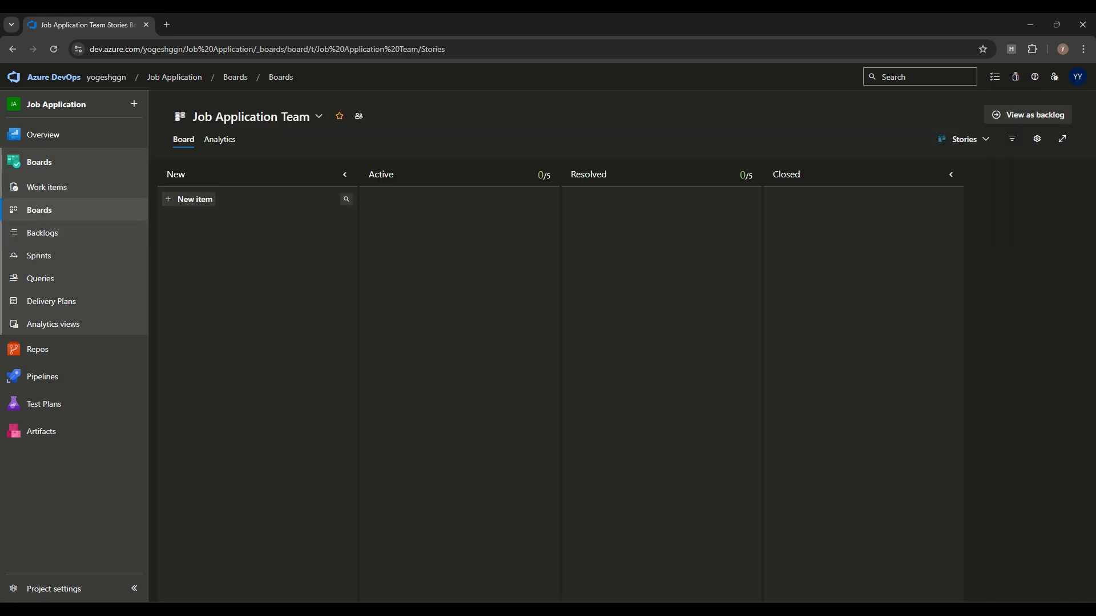
Step: Show Epics on the board and switch to the Backend Team board
{"action": "left_click", "coordinate": [965, 139]}
{"action": "left_click", "coordinate": [905, 162]}
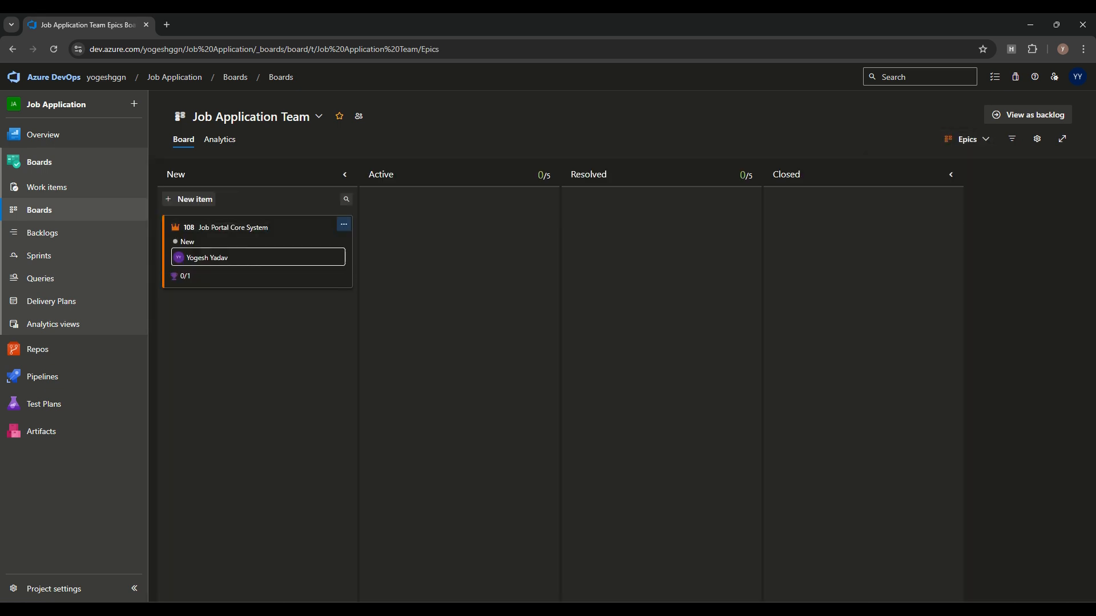
{"action": "left_click", "coordinate": [251, 116]}
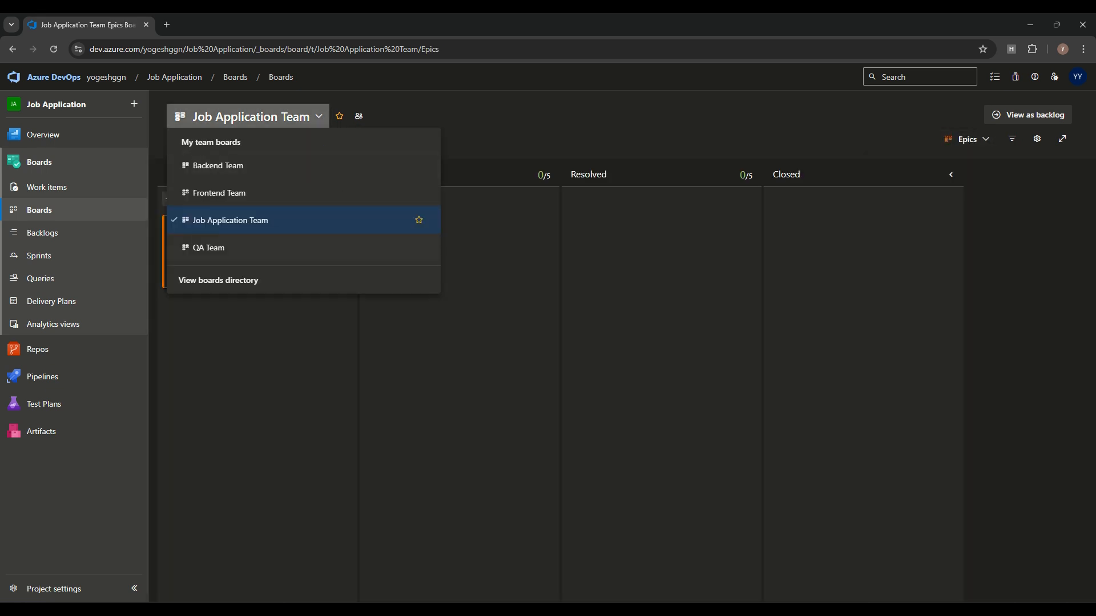
{"action": "left_click", "coordinate": [251, 116]}
{"action": "left_click", "coordinate": [319, 116]}
{"action": "left_click", "coordinate": [416, 166]}
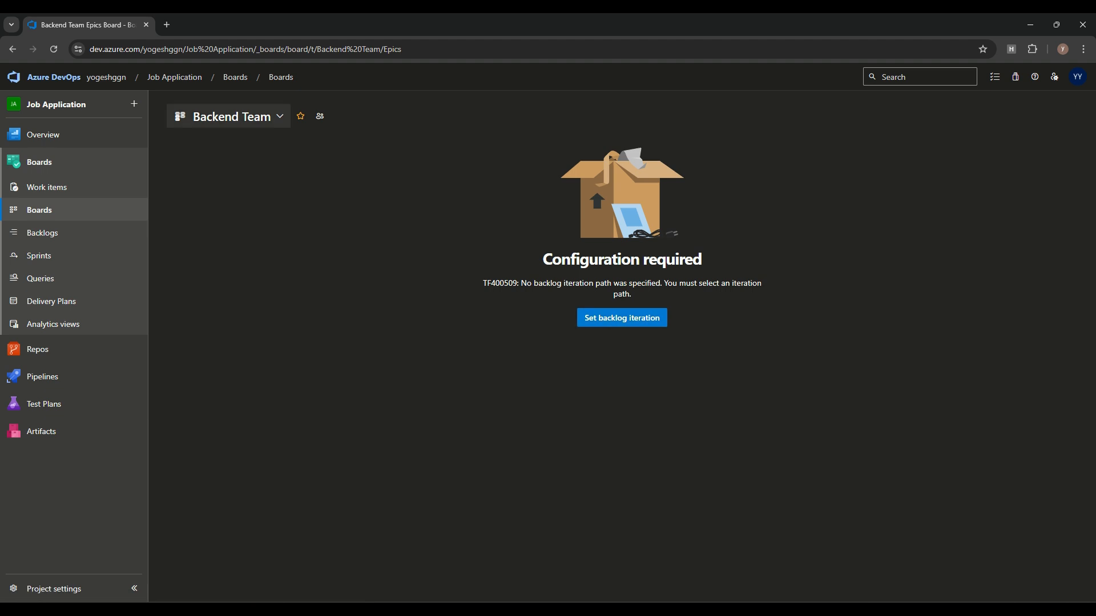
Step: Review Backend Team and project iterations under Beta 1, then return to the Job Application summary
{"action": "left_click", "coordinate": [622, 318]}
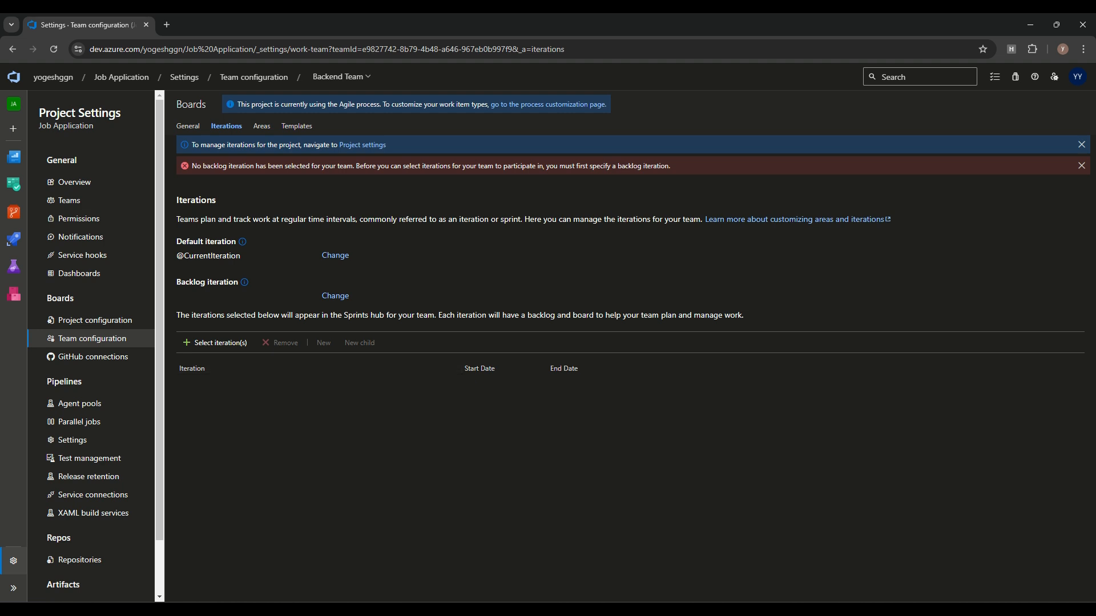
{"action": "left_click", "coordinate": [214, 343]}
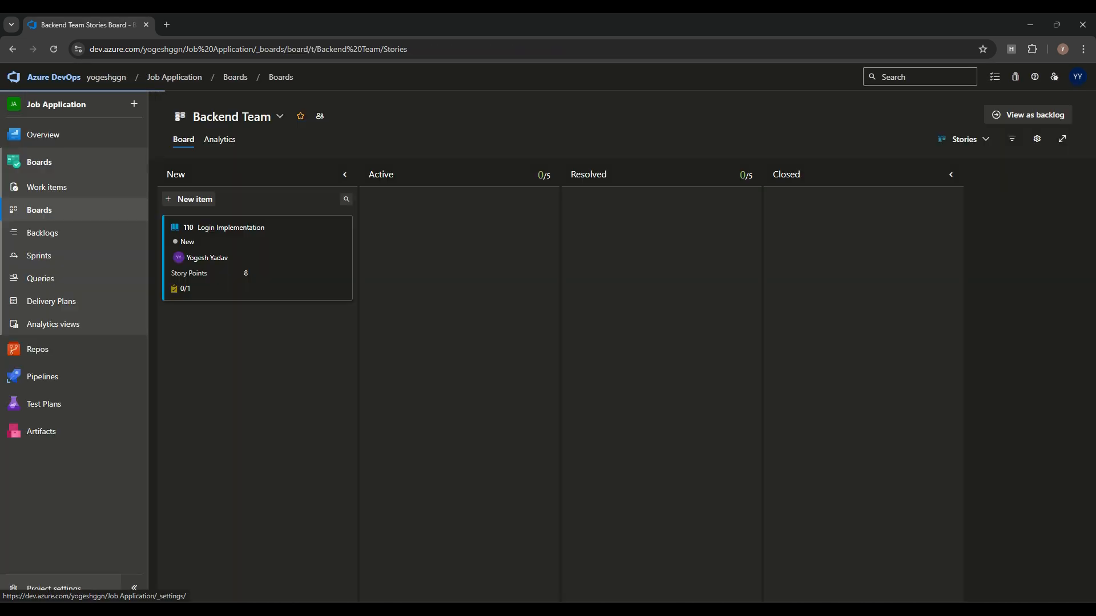
{"action": "left_click", "coordinate": [54, 588]}
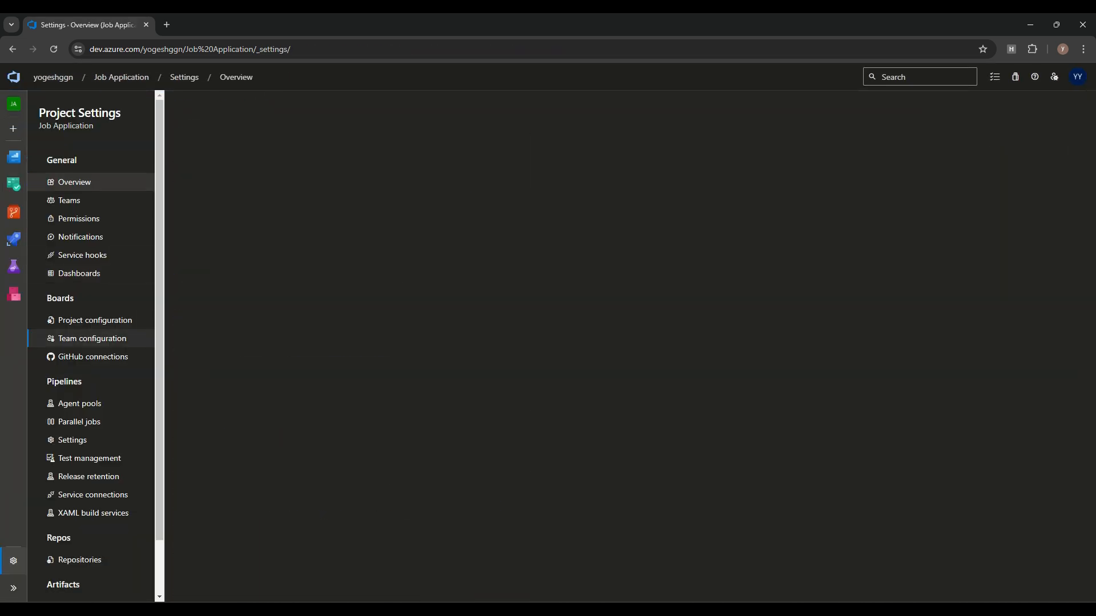
{"action": "left_click", "coordinate": [226, 125]}
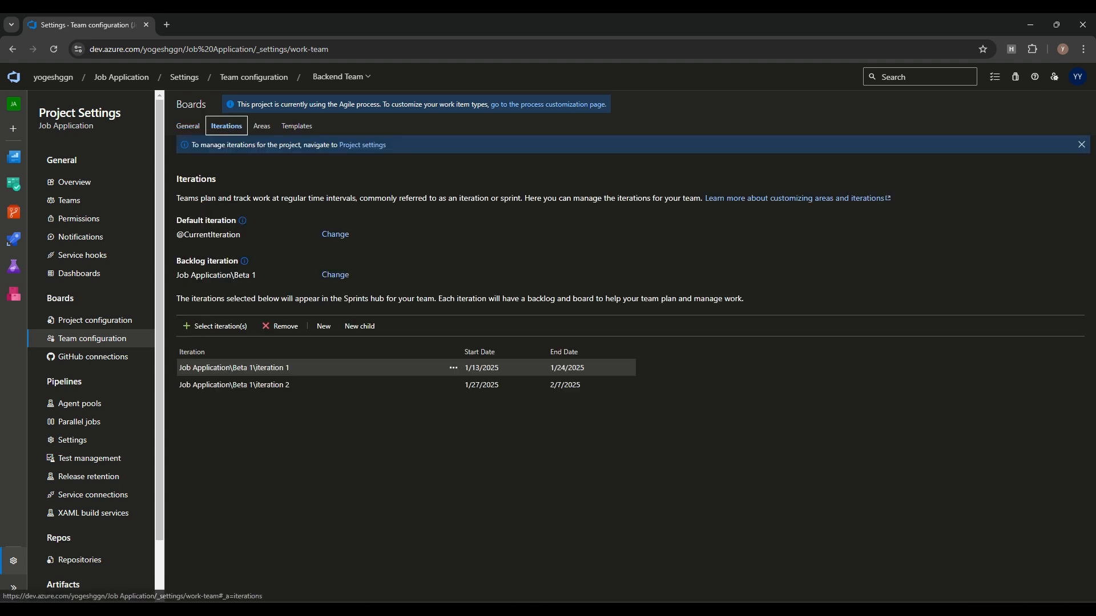
{"action": "left_click", "coordinate": [342, 76]}
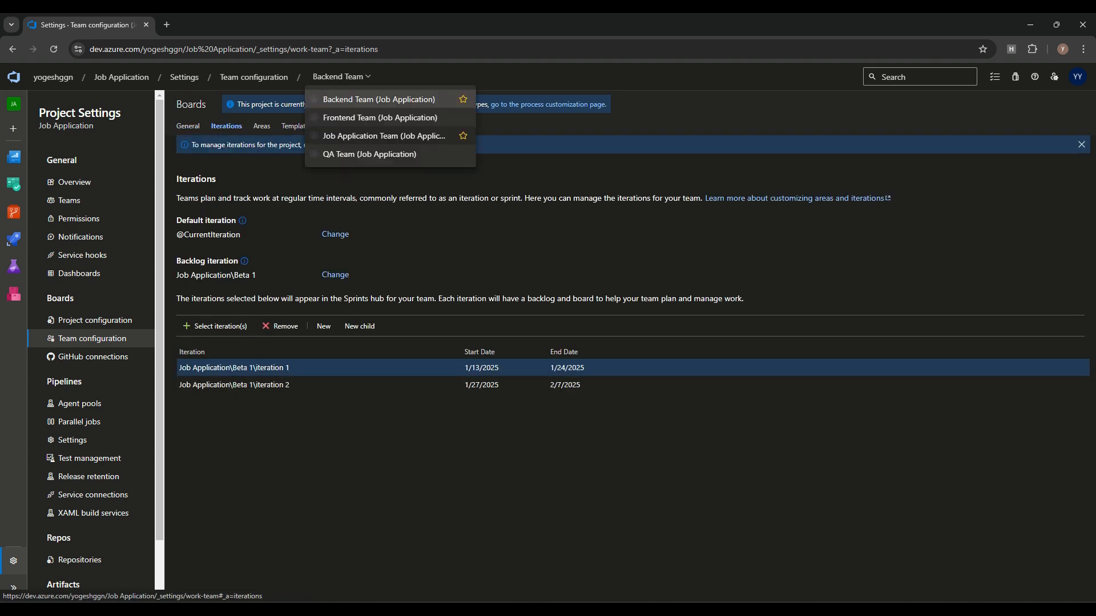
{"action": "left_click", "coordinate": [434, 445]}
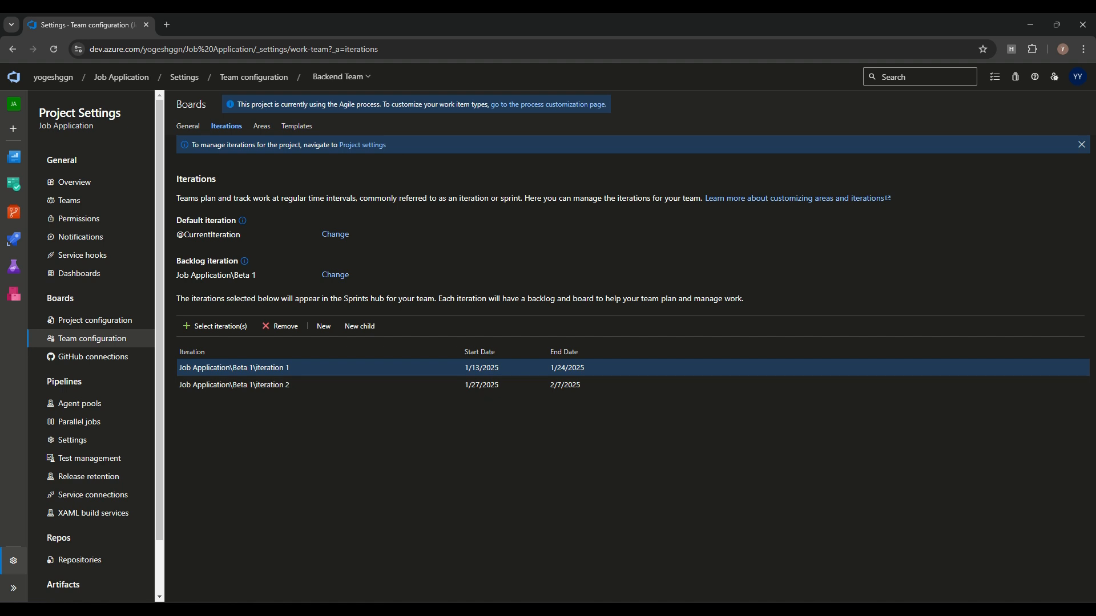
{"action": "left_click", "coordinate": [95, 320]}
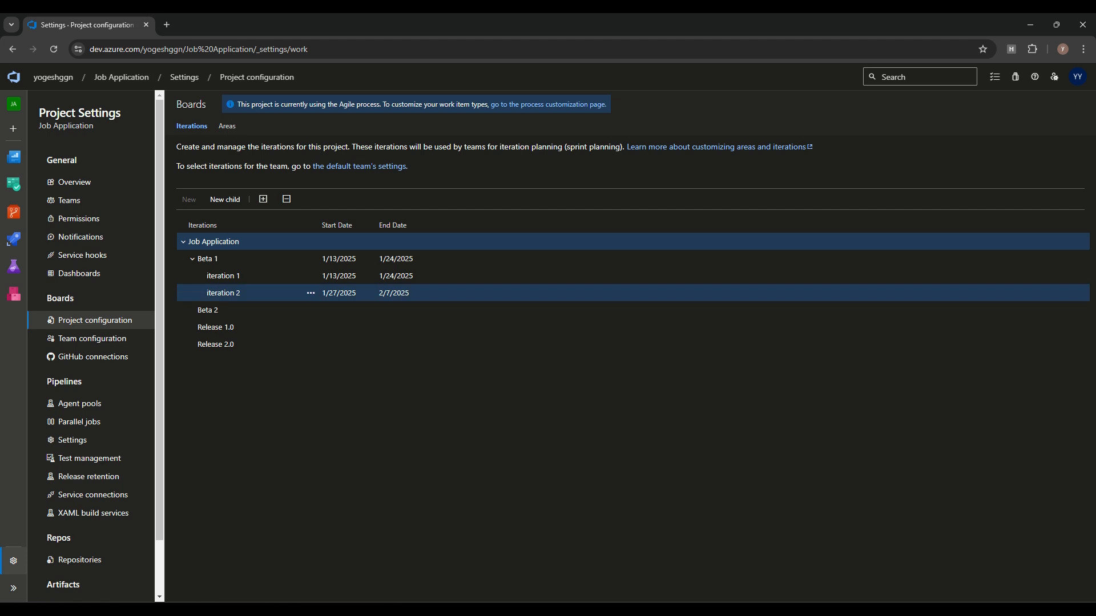
{"action": "left_click", "coordinate": [121, 78]}
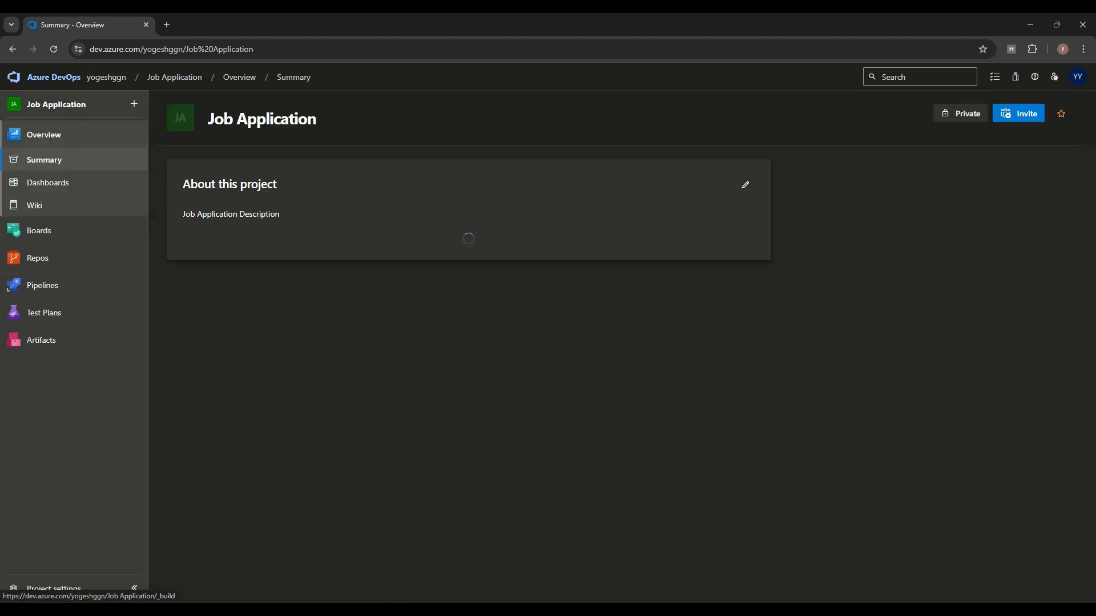
Step: Open the boards, switch to the Frontend Team board and back to the Backend Team
{"action": "mouse_move", "coordinate": [41, 231]}
{"action": "left_click", "coordinate": [192, 250]}
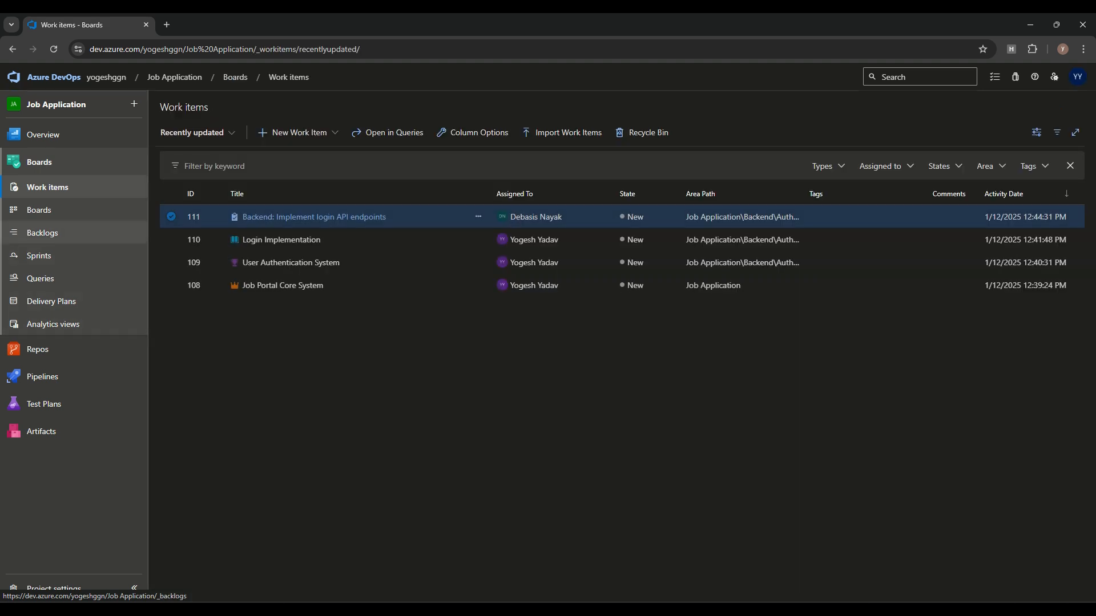
{"action": "left_click", "coordinate": [39, 210]}
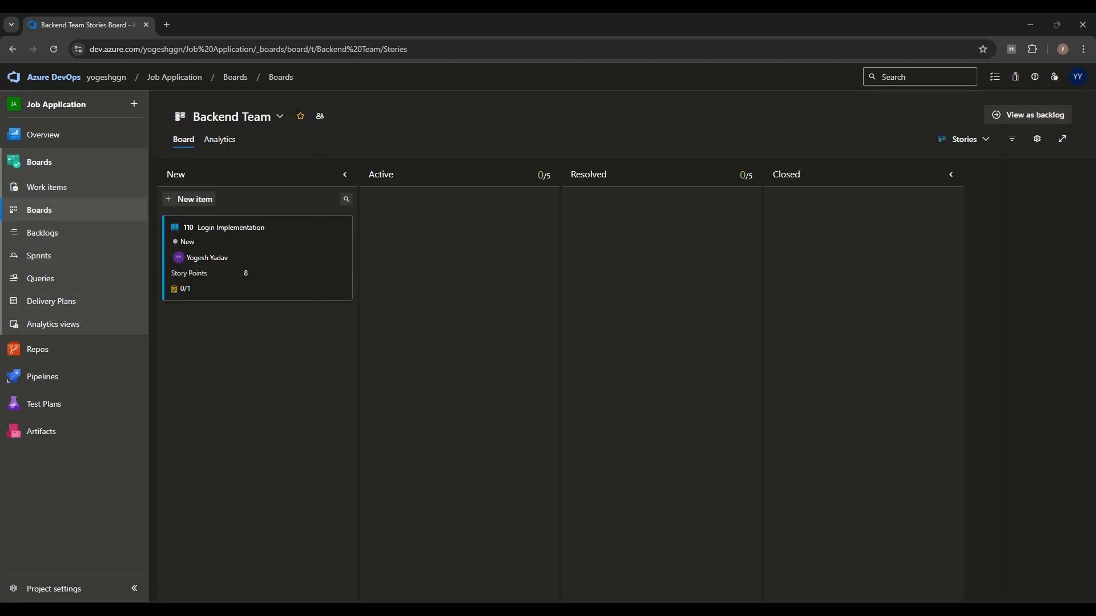
{"action": "left_click", "coordinate": [238, 116]}
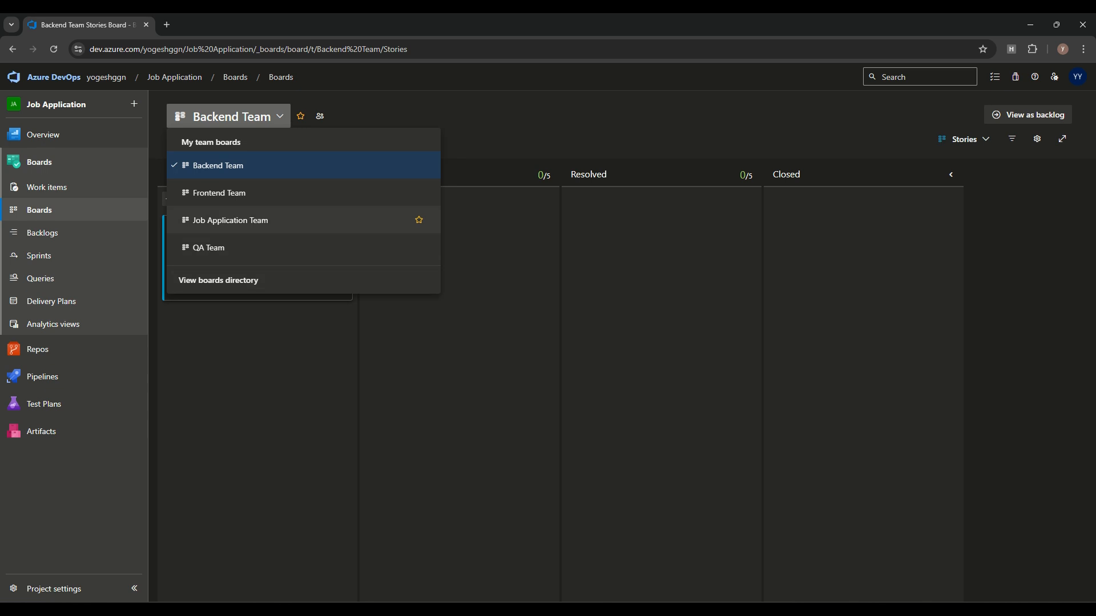
{"action": "left_click", "coordinate": [217, 193]}
{"action": "left_click", "coordinate": [234, 116]}
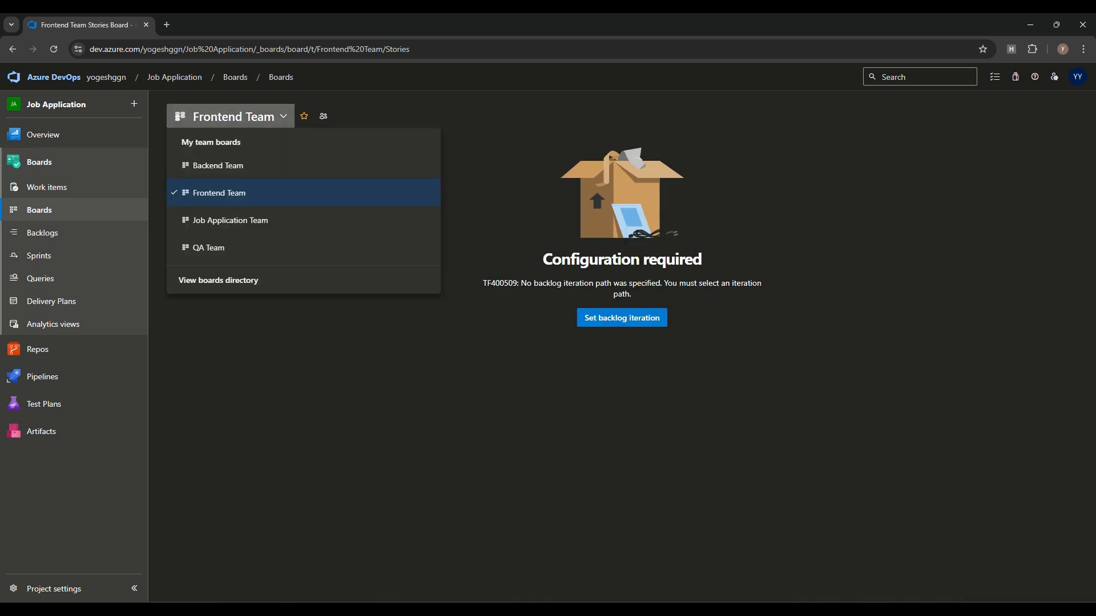
{"action": "left_click", "coordinate": [220, 168]}
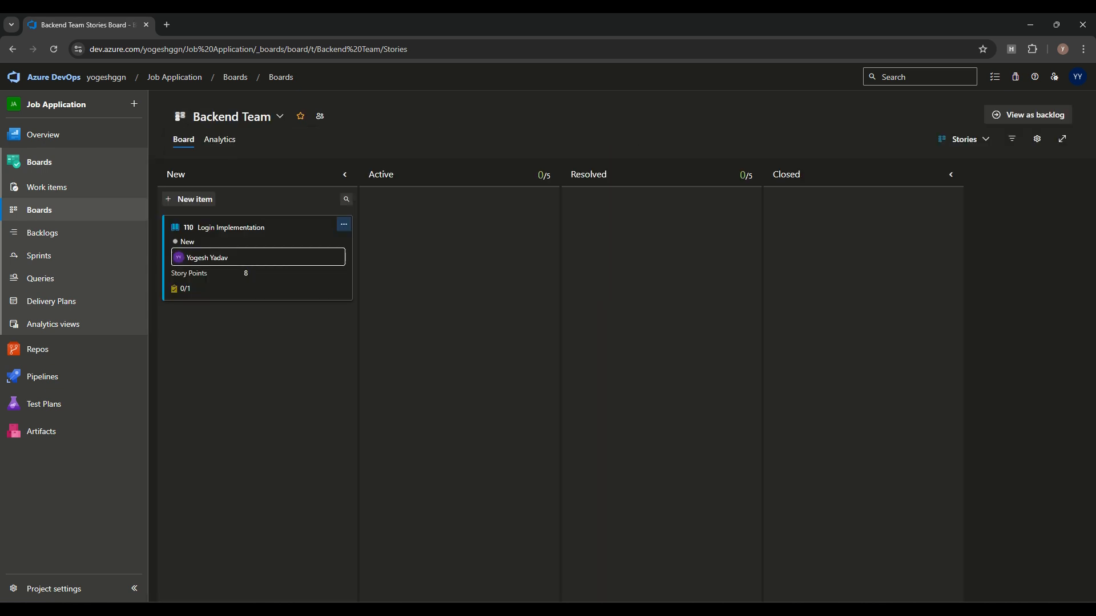
Step: Set the board level to Features, then open the Backend Team Stories backlog
{"action": "left_click", "coordinate": [965, 139]}
{"action": "left_click", "coordinate": [908, 162]}
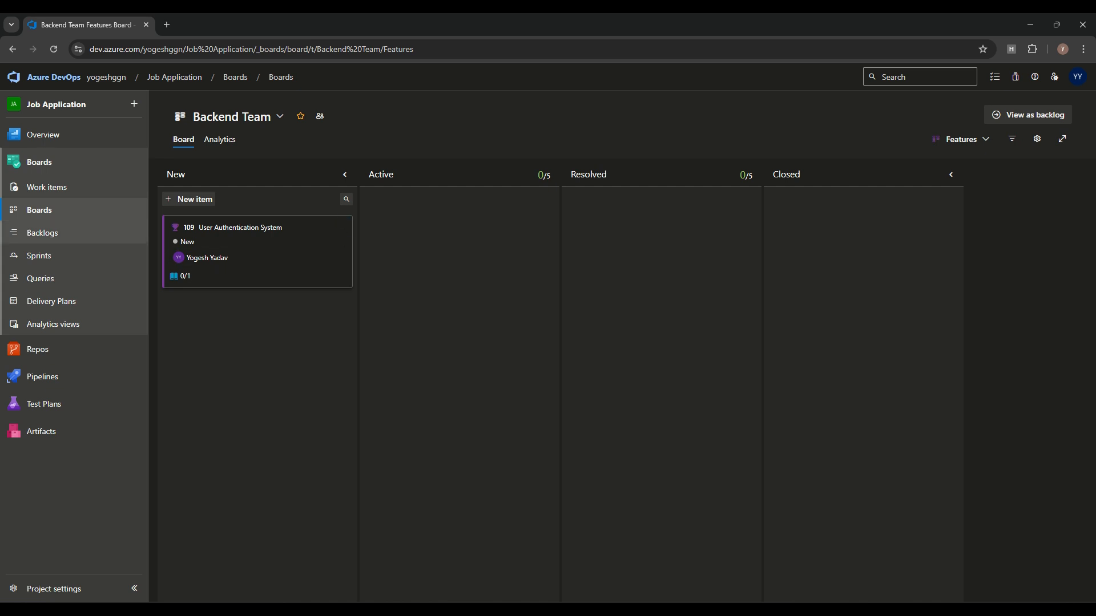
{"action": "left_click", "coordinate": [43, 233]}
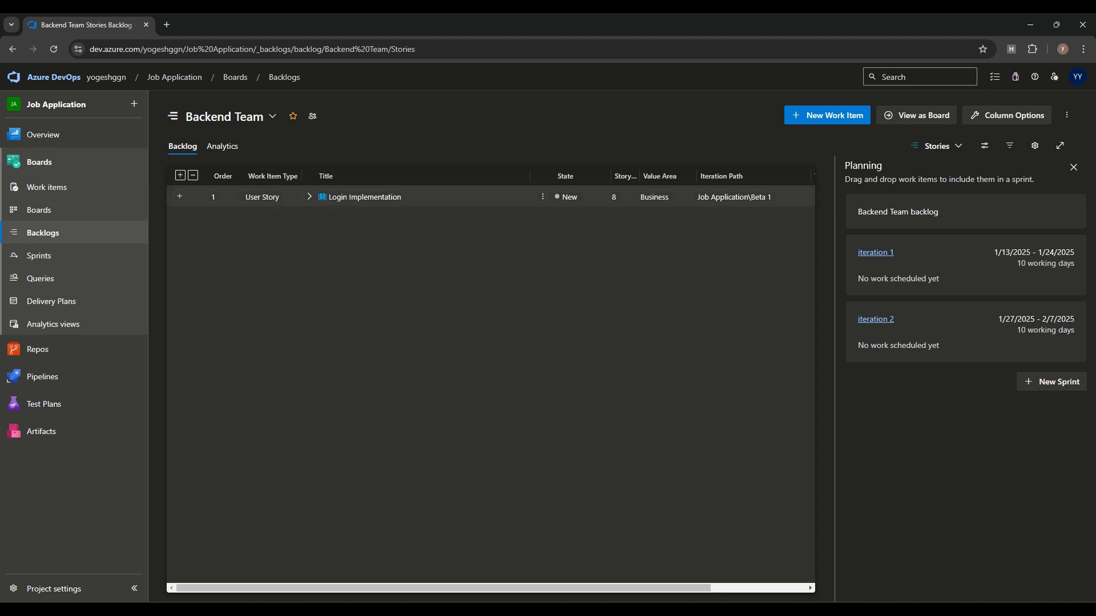
Step: Expand Login Implementation to show its task, enable the Mapping side pane, and preview User Authentication System
{"action": "left_click", "coordinate": [310, 197]}
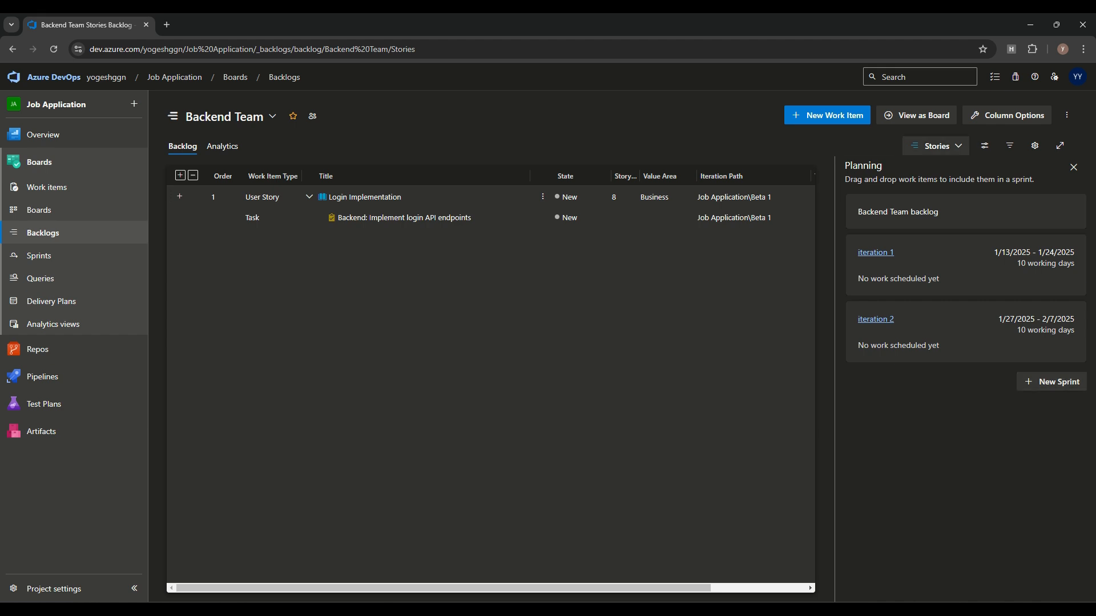
{"action": "left_click", "coordinate": [936, 147]}
{"action": "left_click", "coordinate": [985, 146]}
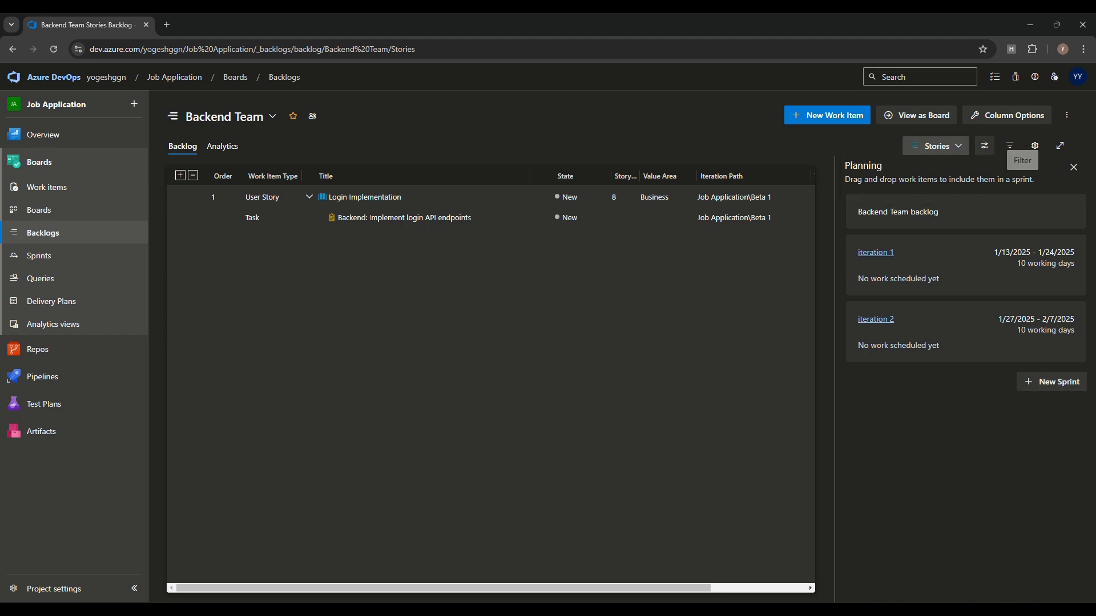
{"action": "left_click", "coordinate": [907, 401]}
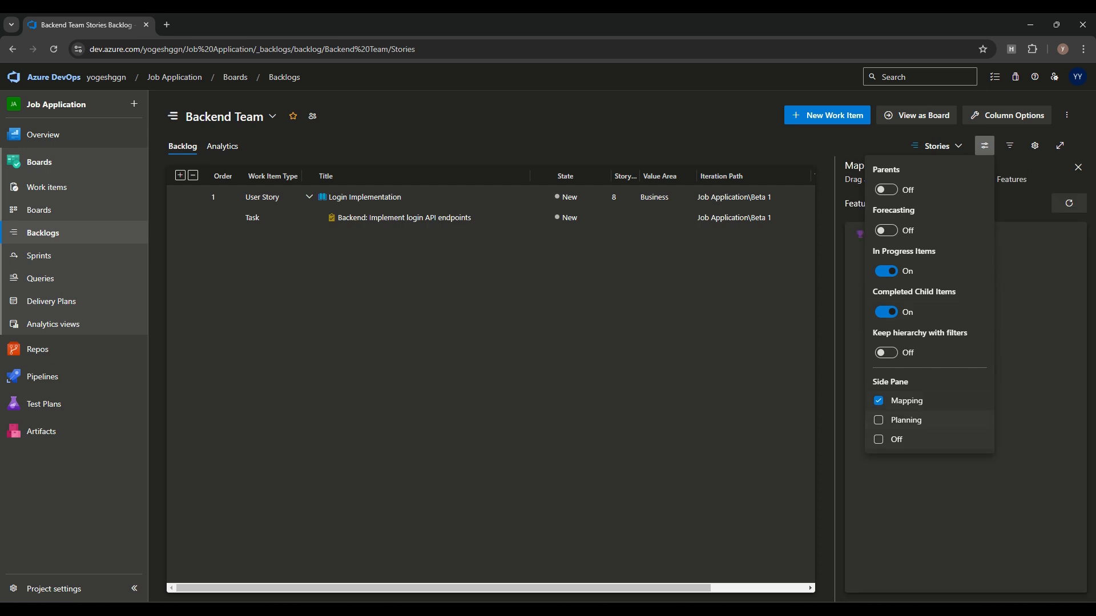
{"action": "left_click", "coordinate": [984, 146]}
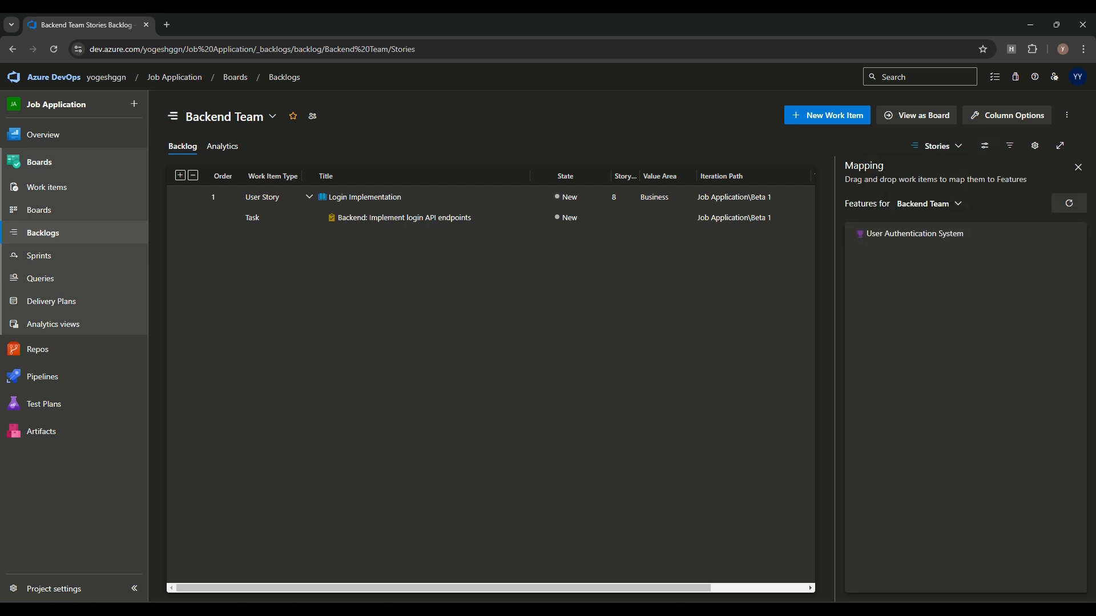
{"action": "left_click", "coordinate": [914, 234]}
{"action": "left_click", "coordinate": [1033, 100]}
Step: Check Task 111's parent, then toggle the side pane off and back to Mapping
{"action": "left_click", "coordinate": [404, 218]}
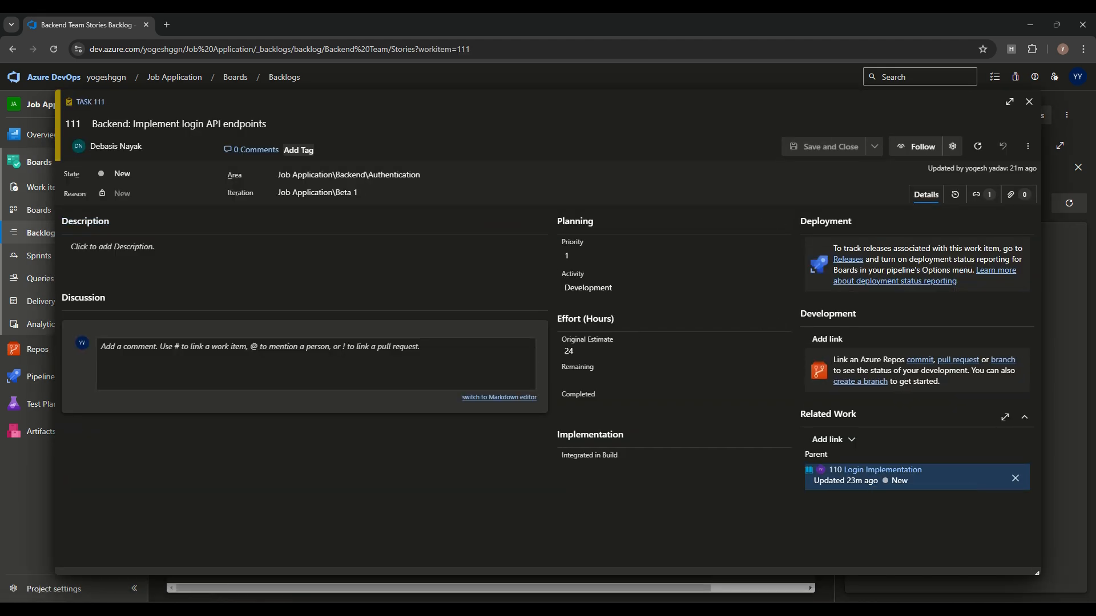
{"action": "key", "text": "Escape"}
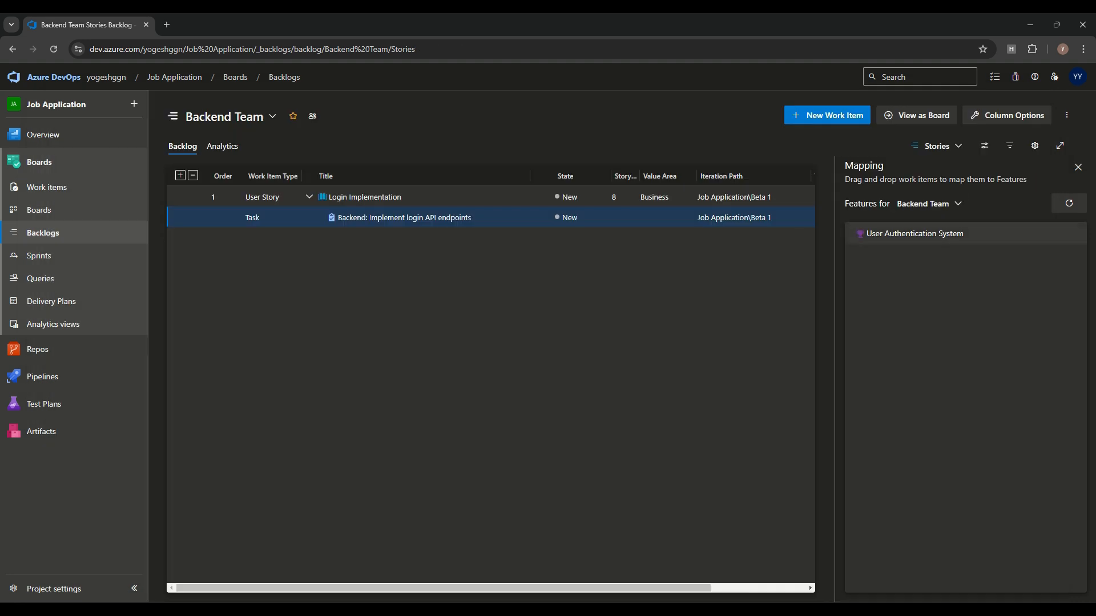
{"action": "left_click", "coordinate": [985, 146]}
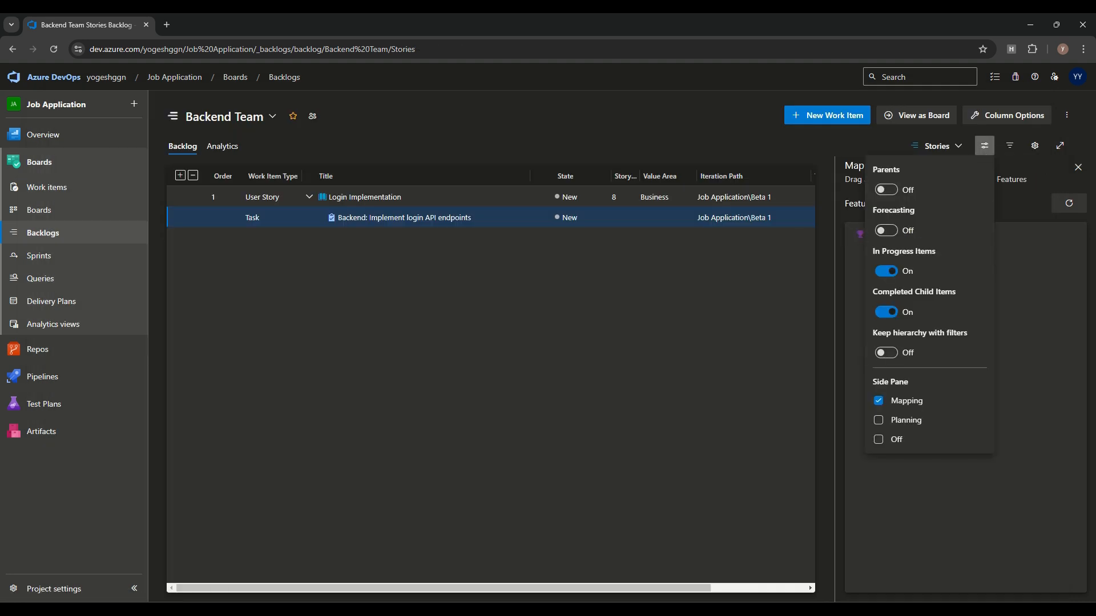
{"action": "left_click", "coordinate": [893, 440]}
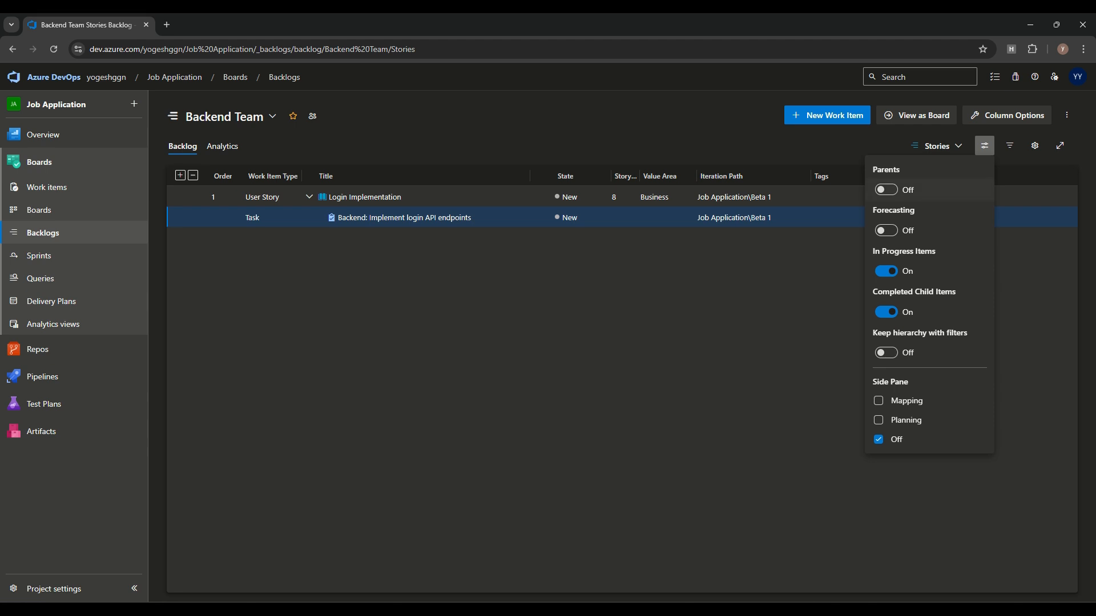
{"action": "left_click", "coordinate": [894, 401]}
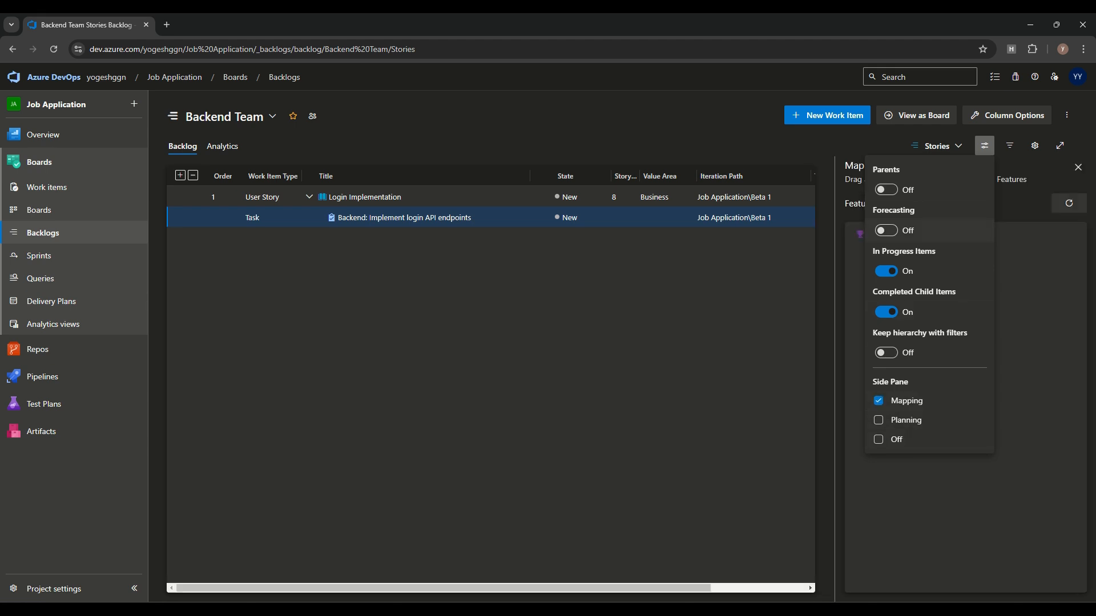
Step: Turn Parents on and hide In Progress and Completed Child Items in the backlog
{"action": "left_click", "coordinate": [886, 189]}
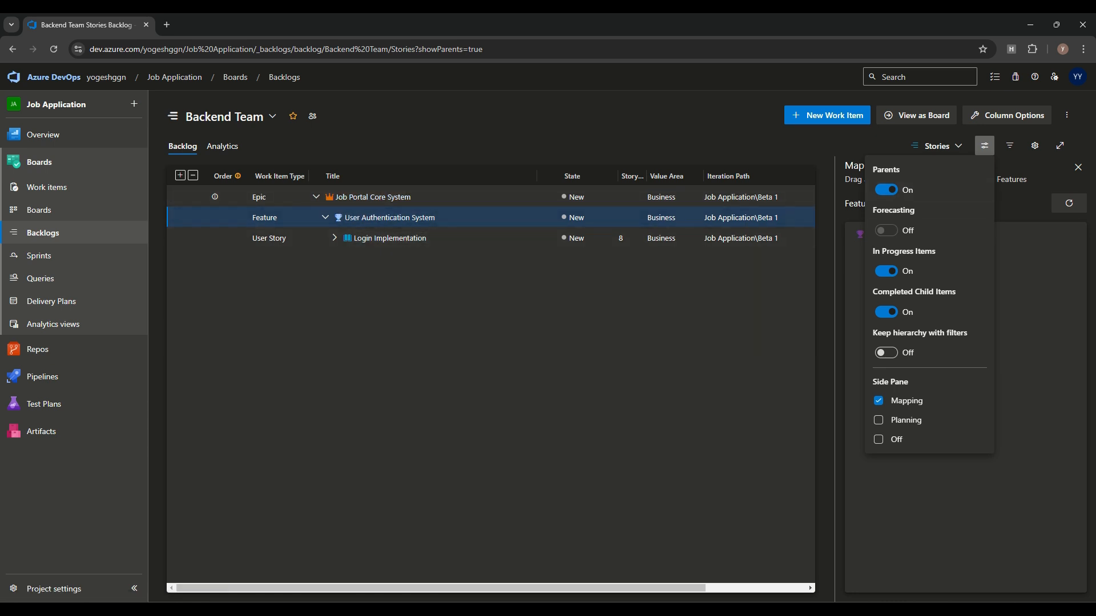
{"action": "left_click", "coordinate": [886, 271]}
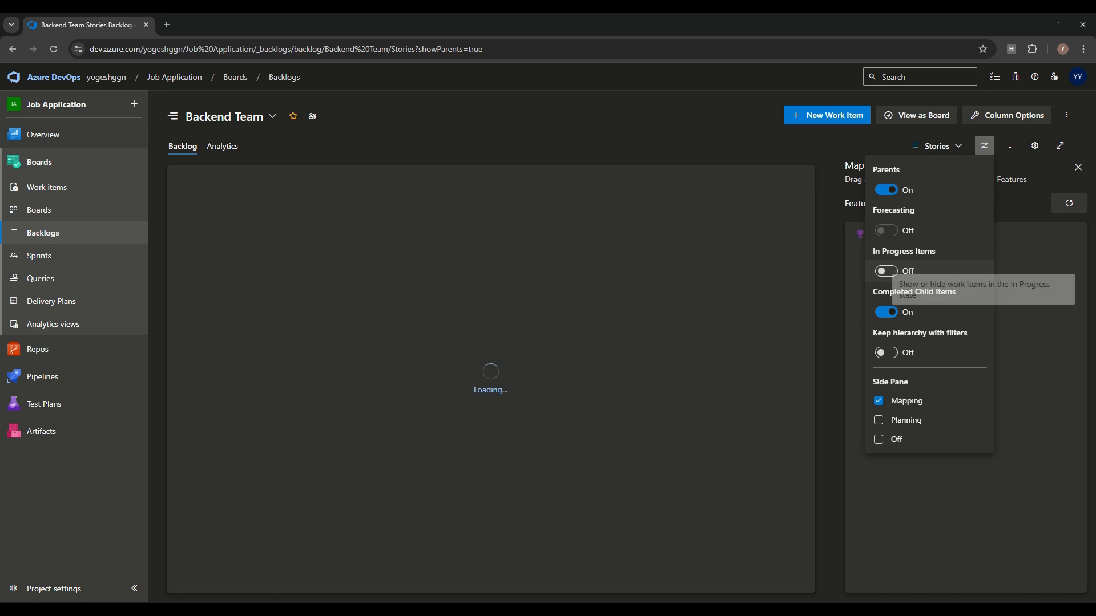
{"action": "left_click", "coordinate": [886, 313]}
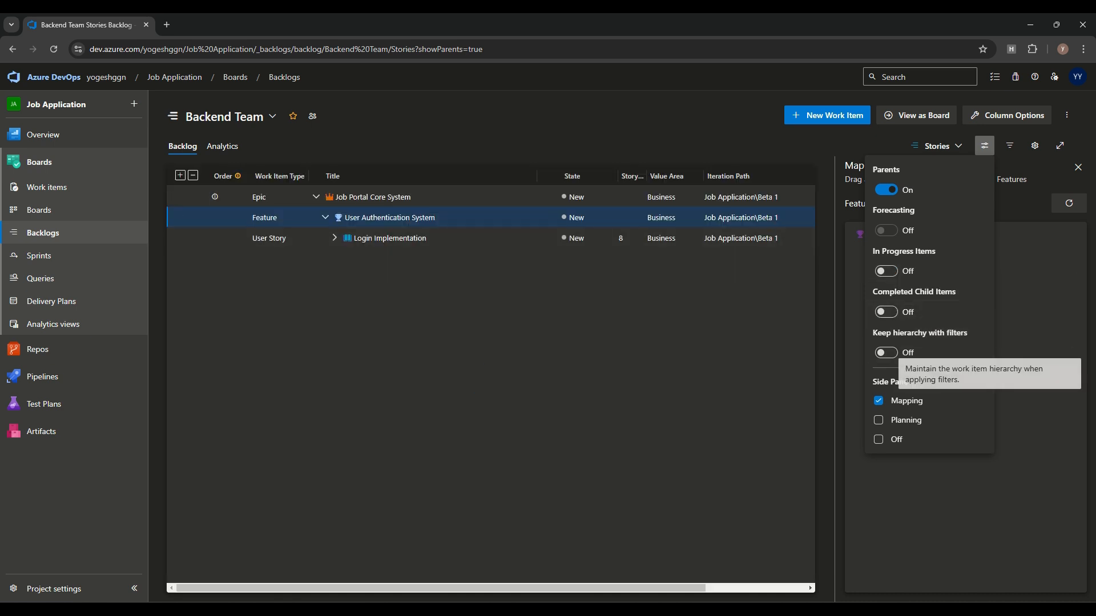
{"action": "left_click", "coordinate": [885, 353]}
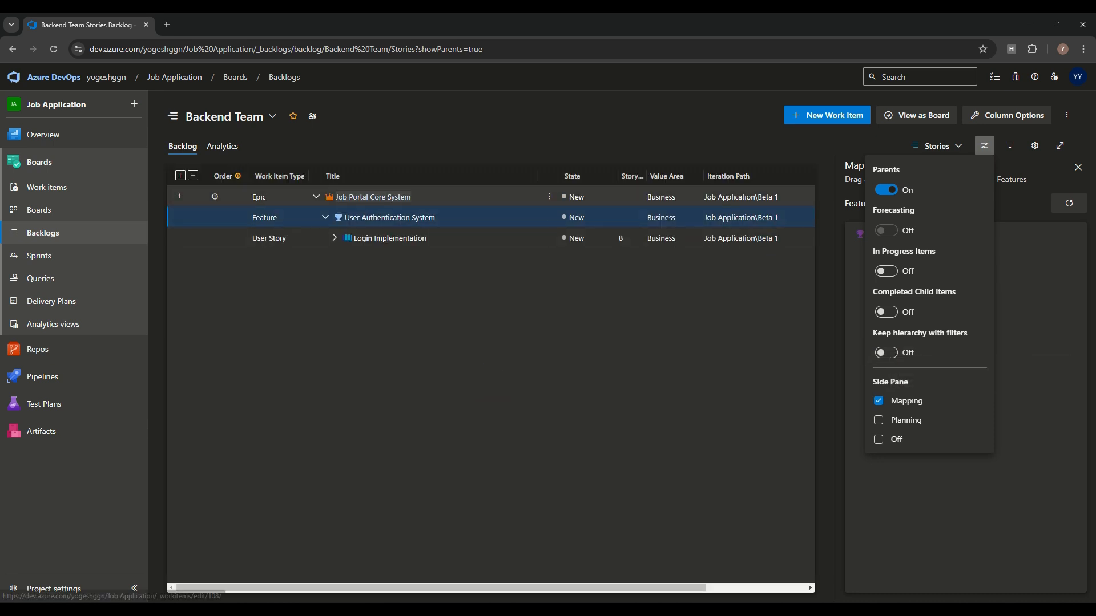
{"action": "left_click", "coordinate": [985, 146]}
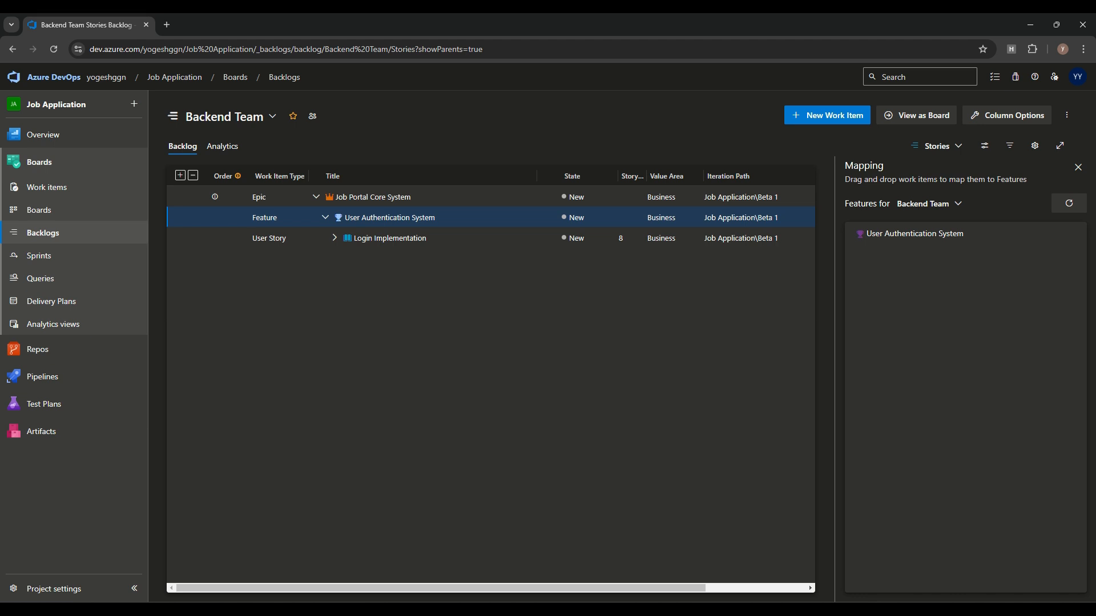
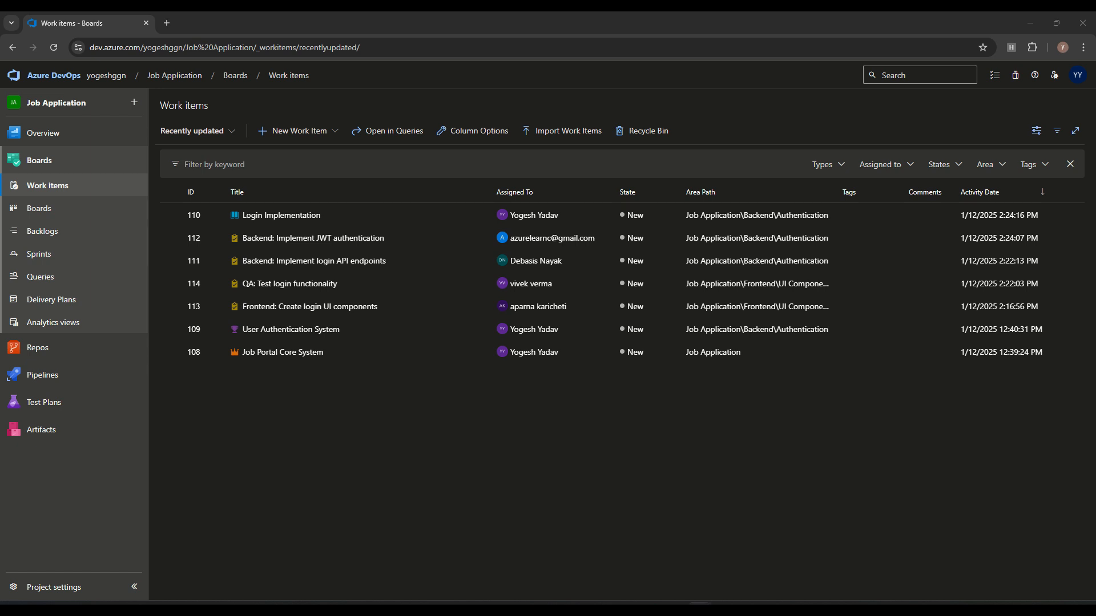
Step: Create a new user story titled Signup Implementation
{"action": "left_click", "coordinate": [300, 131]}
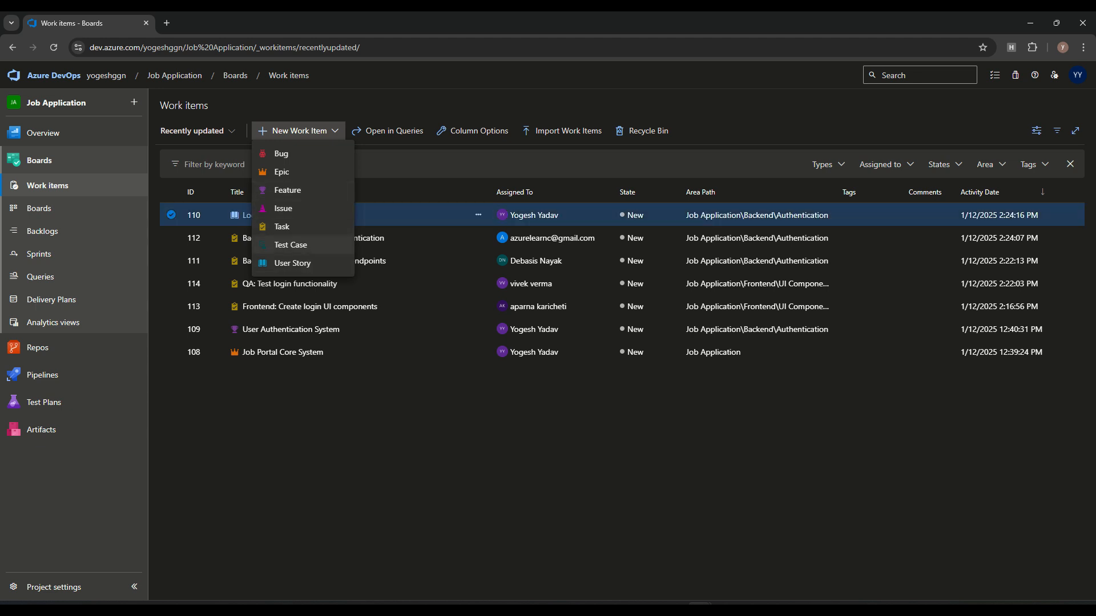
{"action": "left_click", "coordinate": [293, 264]}
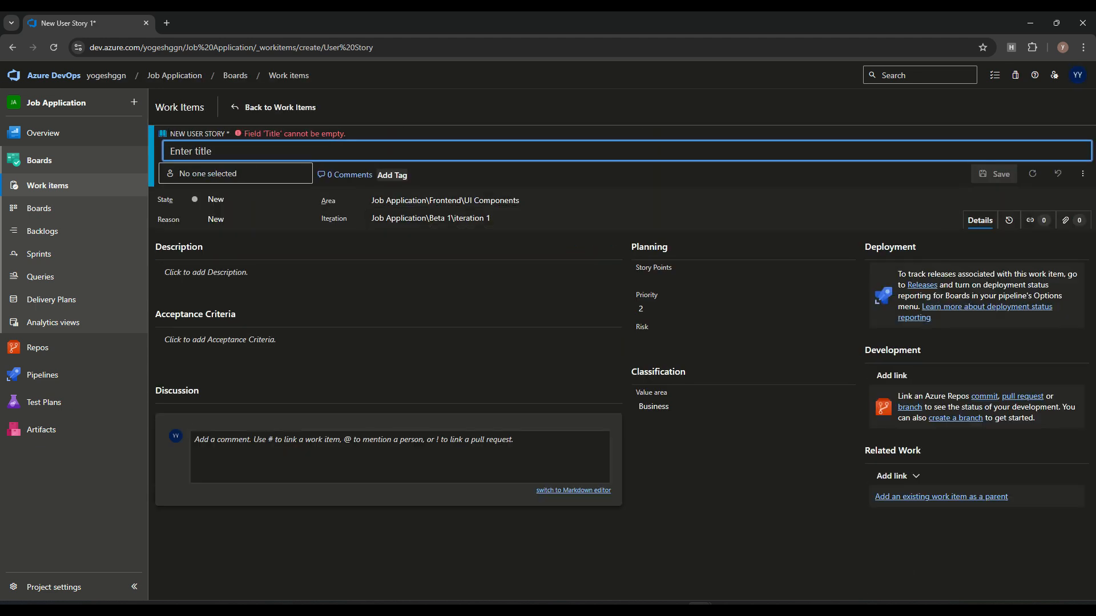
{"action": "type", "text": "Signup Implementation"}
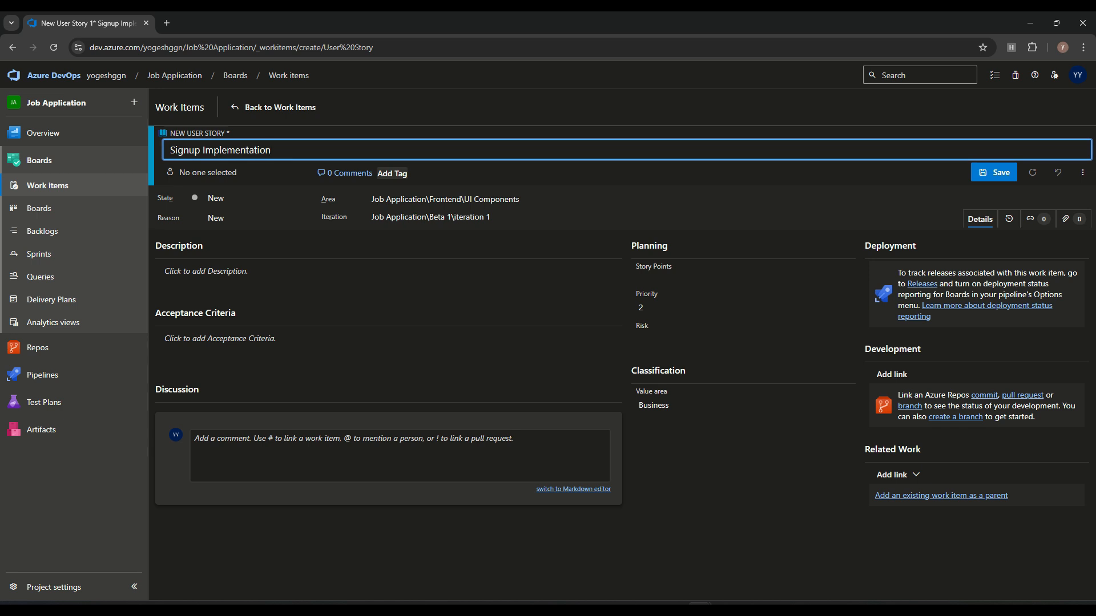
Step: Set the story's Priority to 1, Risk to 1 - High, and Story Points to 12
{"action": "left_click", "coordinate": [743, 307]}
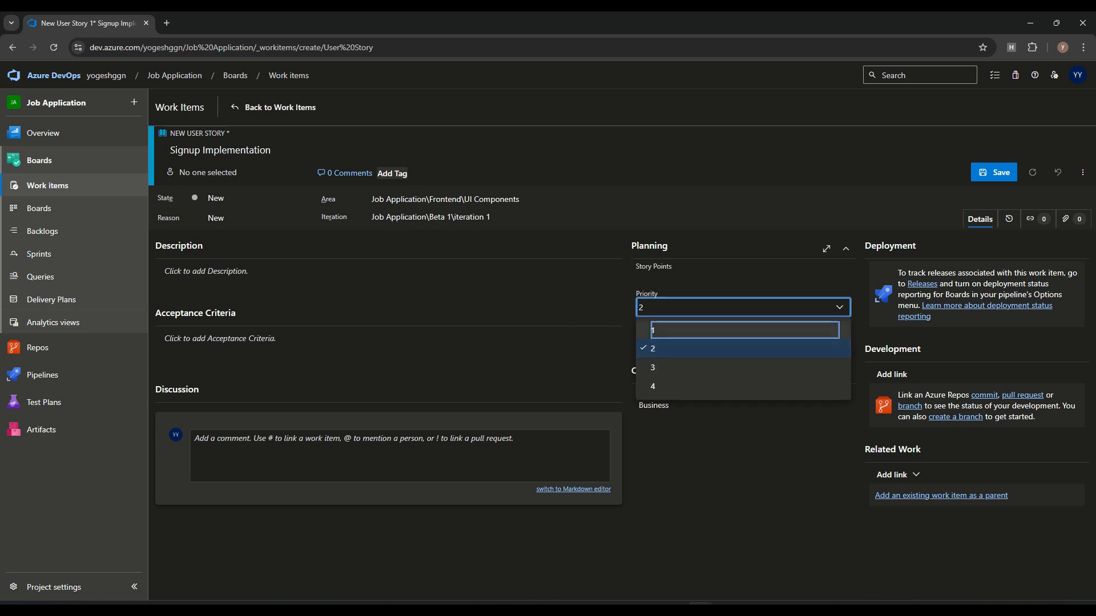
{"action": "left_click", "coordinate": [743, 331]}
{"action": "left_click", "coordinate": [743, 339]}
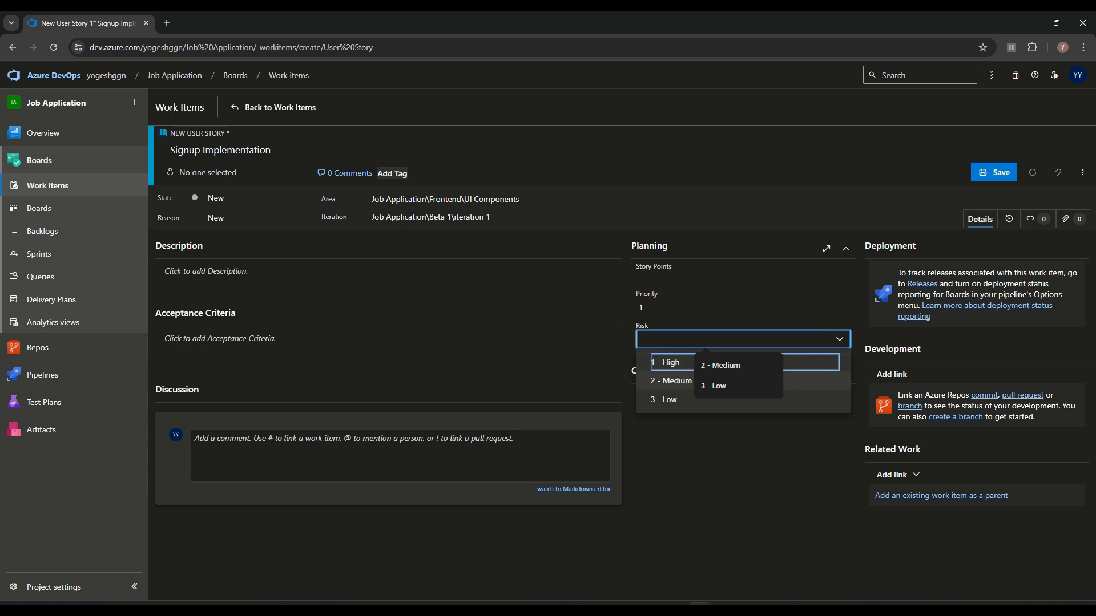
{"action": "key", "text": "Return"}
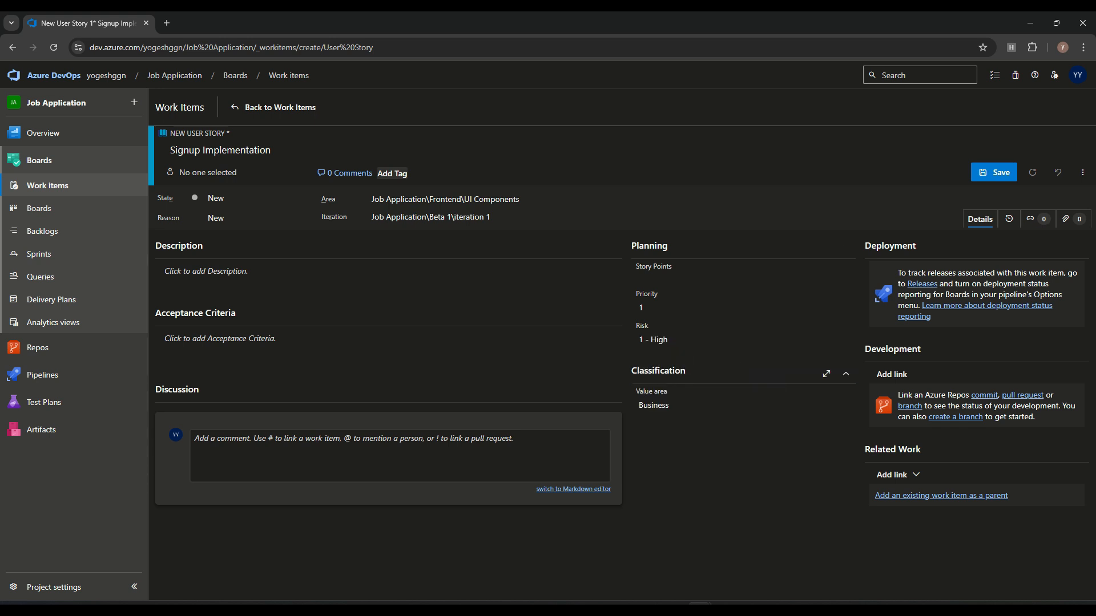
{"action": "left_click", "coordinate": [743, 278]}
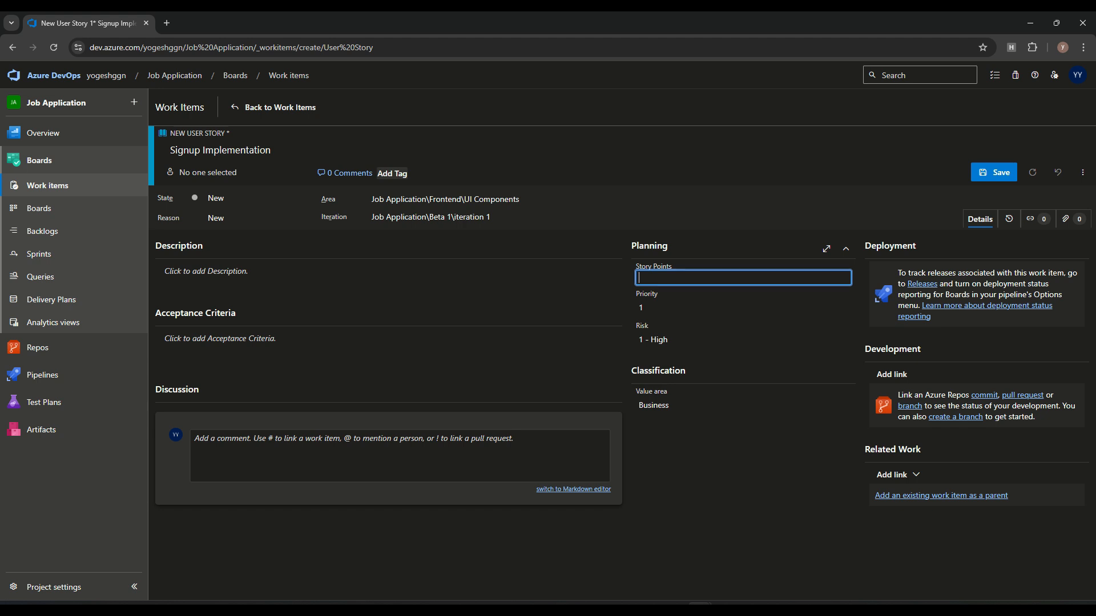
{"action": "type", "text": "12"}
{"action": "left_click", "coordinate": [743, 468]}
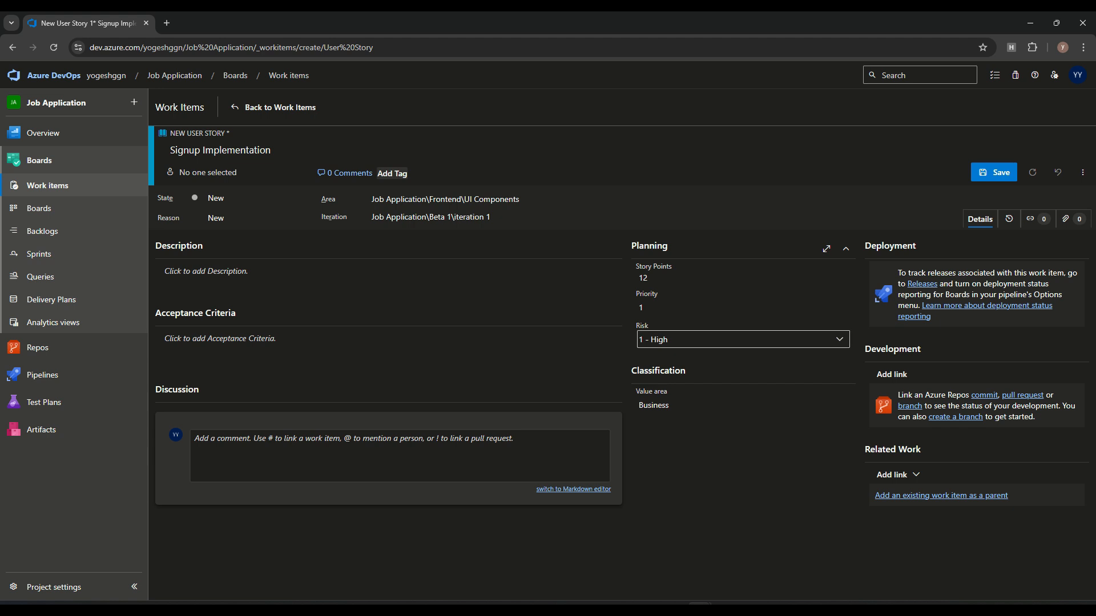
Step: Assign the story to a team member from the people list
{"action": "left_click", "coordinate": [388, 343]}
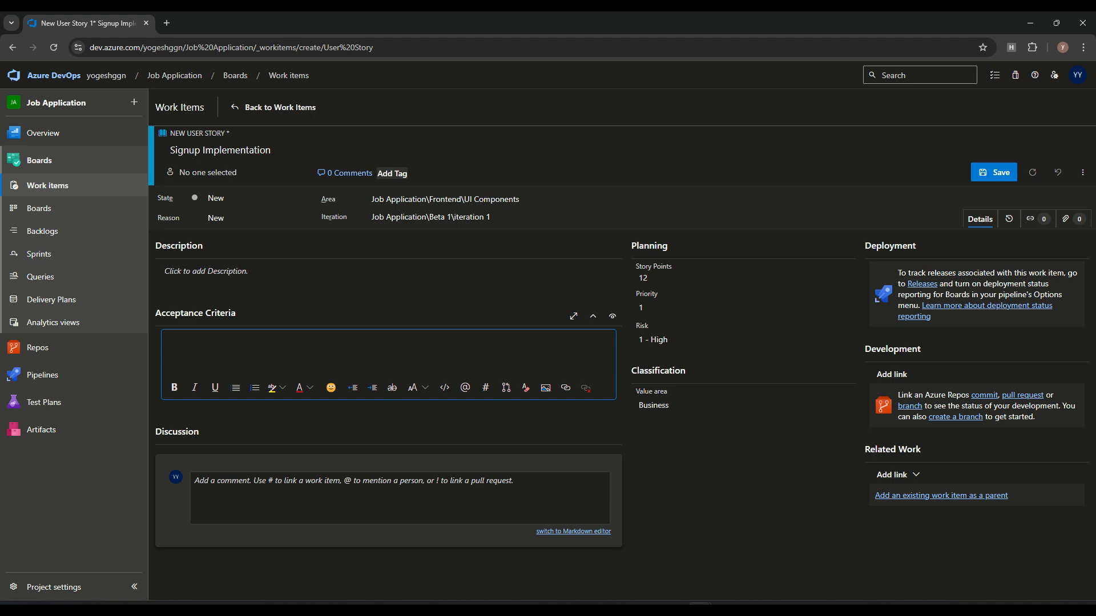
{"action": "left_click", "coordinate": [236, 172]}
{"action": "scroll", "coordinate": [243, 317], "scroll_direction": "down", "scroll_amount": 2}
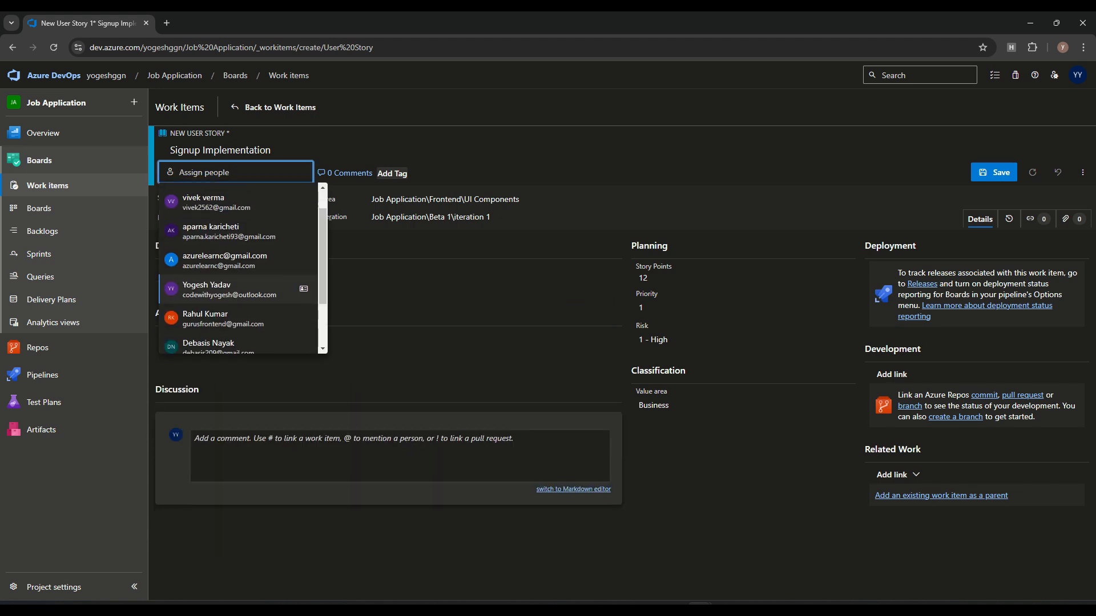
{"action": "scroll", "coordinate": [243, 286], "scroll_direction": "up", "scroll_amount": 1}
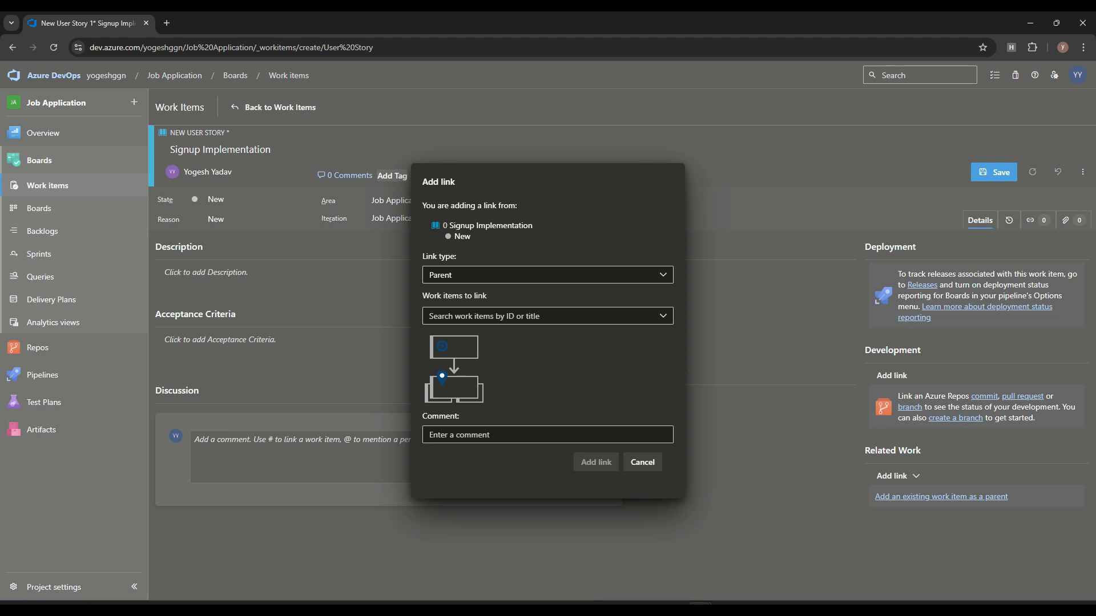
Step: Link Feature 109 as parent, save the story as 115, and return to Work items
{"action": "left_click", "coordinate": [539, 316]}
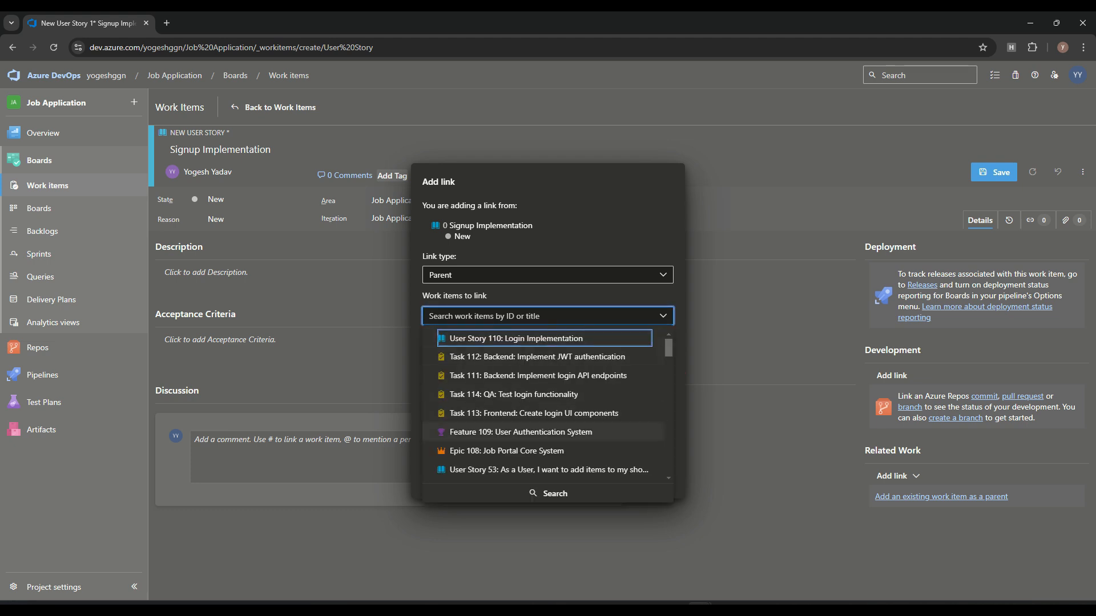
{"action": "left_click", "coordinate": [520, 432]}
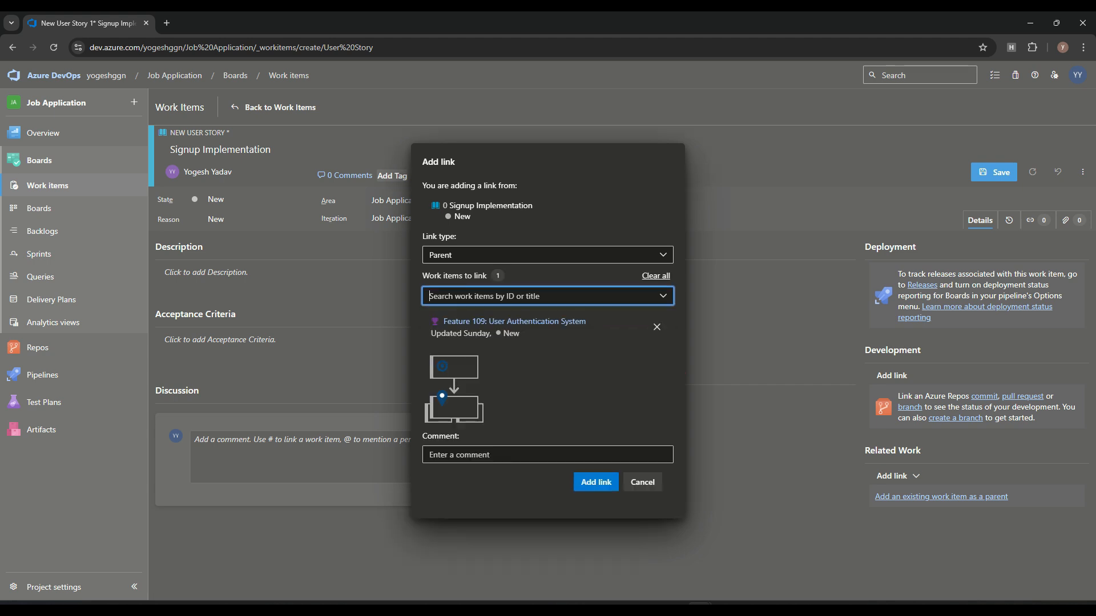
{"action": "left_click", "coordinate": [596, 483]}
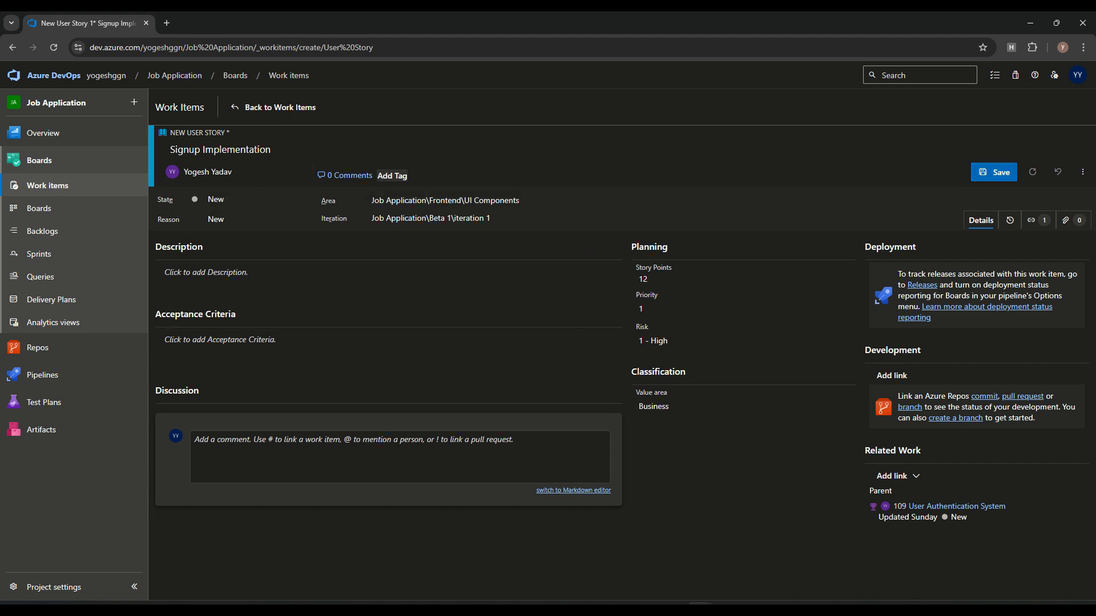
{"action": "key", "text": "ctrl+s"}
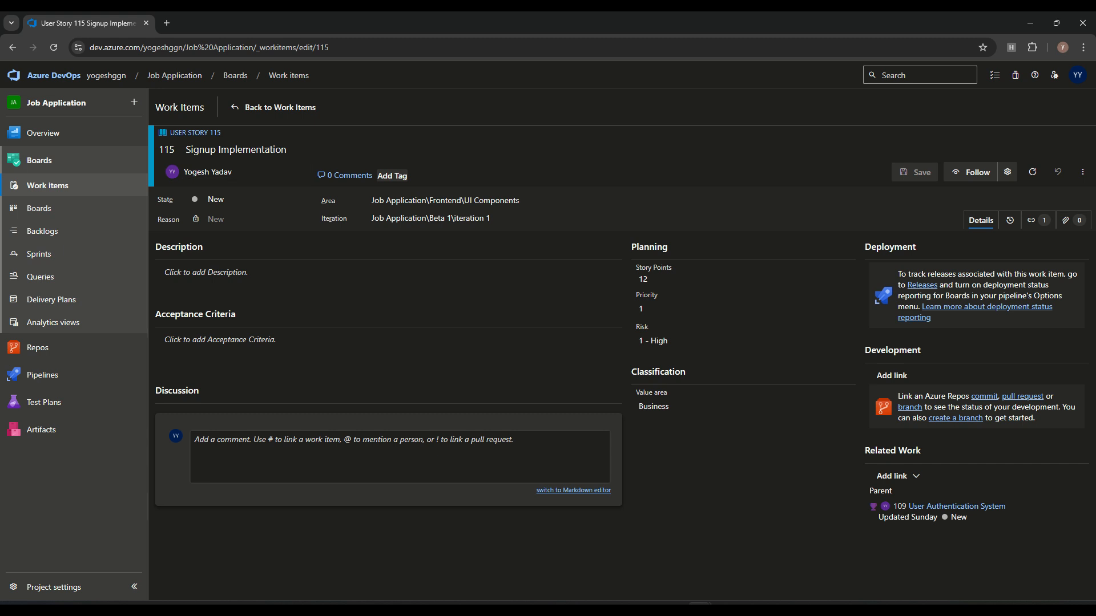
{"action": "left_click", "coordinate": [48, 186]}
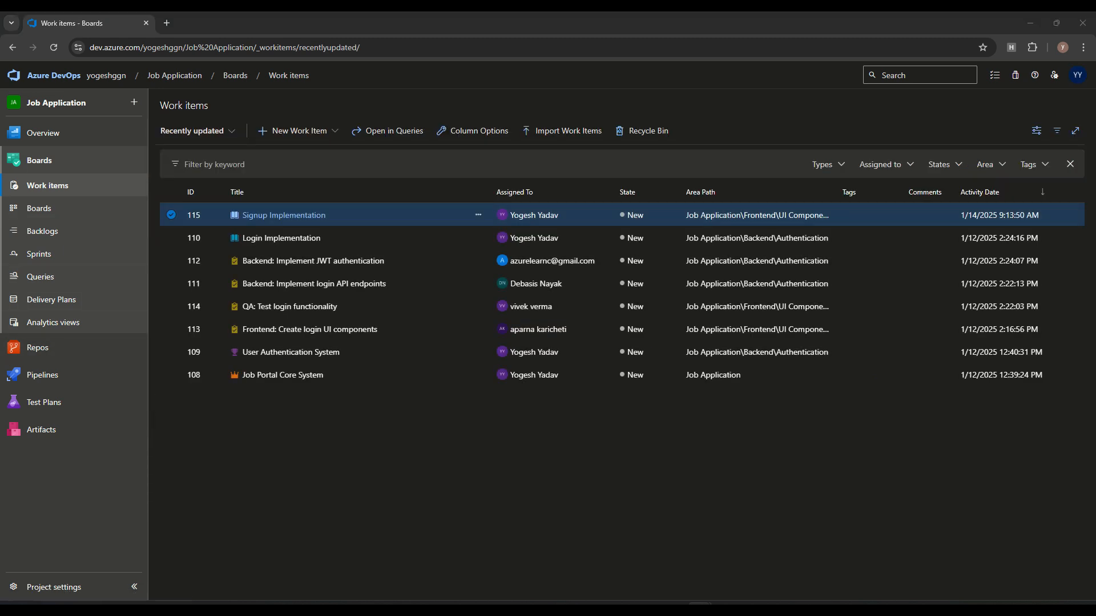
Step: Move story 115 to the Backend\Authentication area and save it
{"action": "left_click", "coordinate": [298, 131]}
{"action": "left_click", "coordinate": [411, 433]}
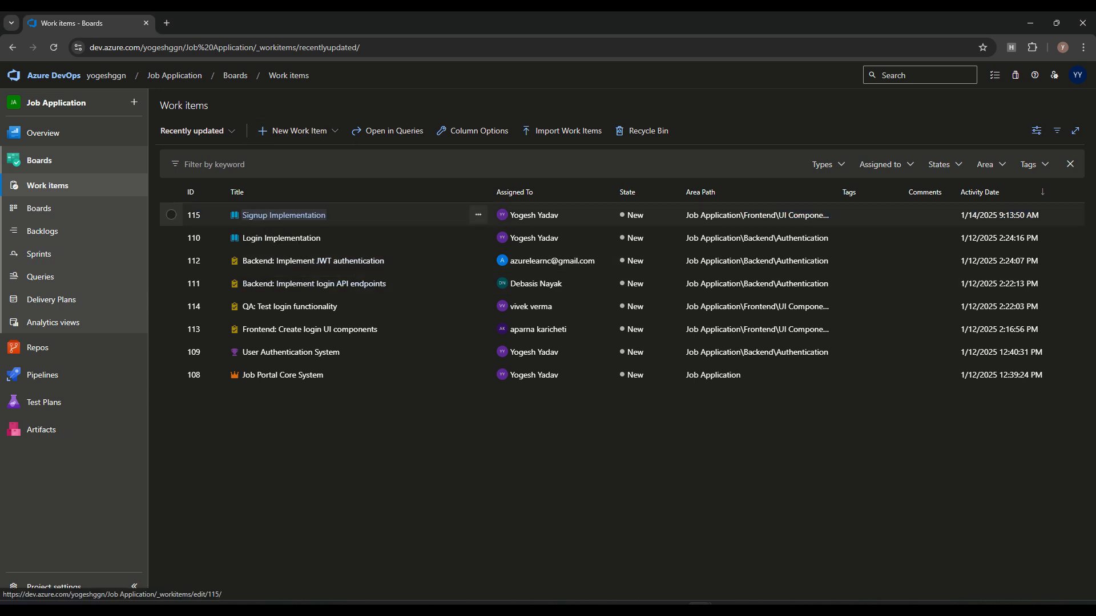
{"action": "left_click", "coordinate": [284, 215]}
{"action": "left_click", "coordinate": [474, 200]}
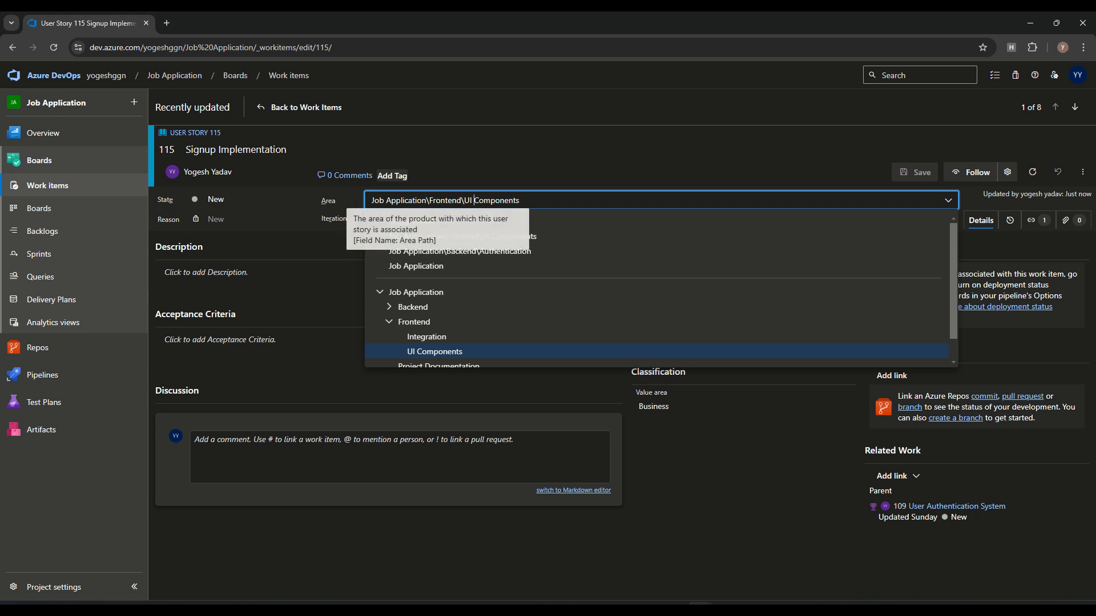
{"action": "left_click", "coordinate": [460, 251]}
{"action": "left_click", "coordinate": [914, 172]}
Step: Show the Backend Team board at the Stories backlog level
{"action": "left_click", "coordinate": [39, 208]}
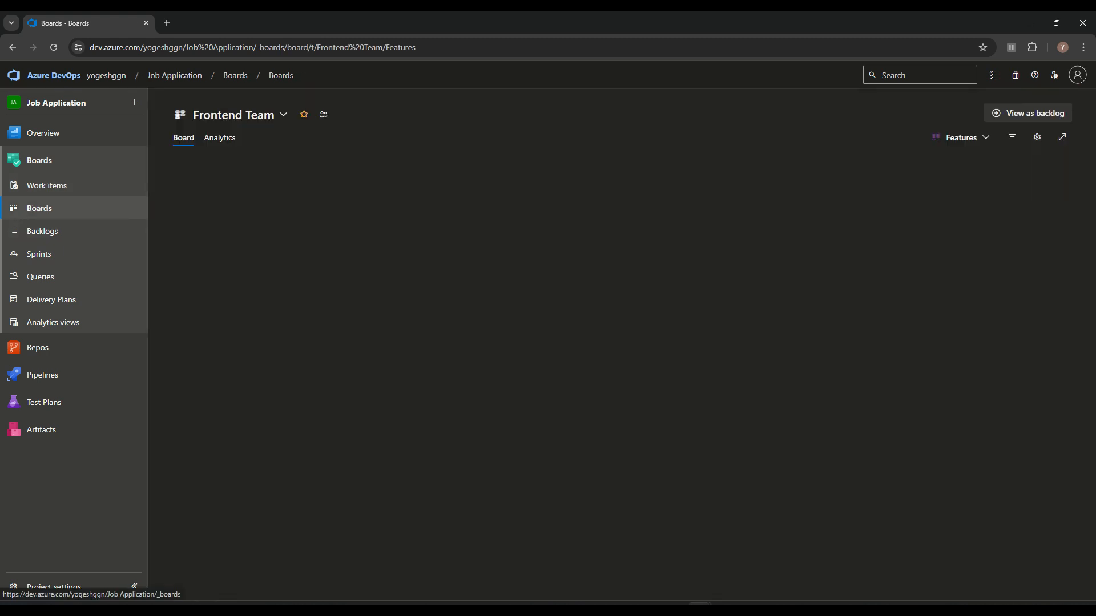
{"action": "left_click", "coordinate": [234, 114]}
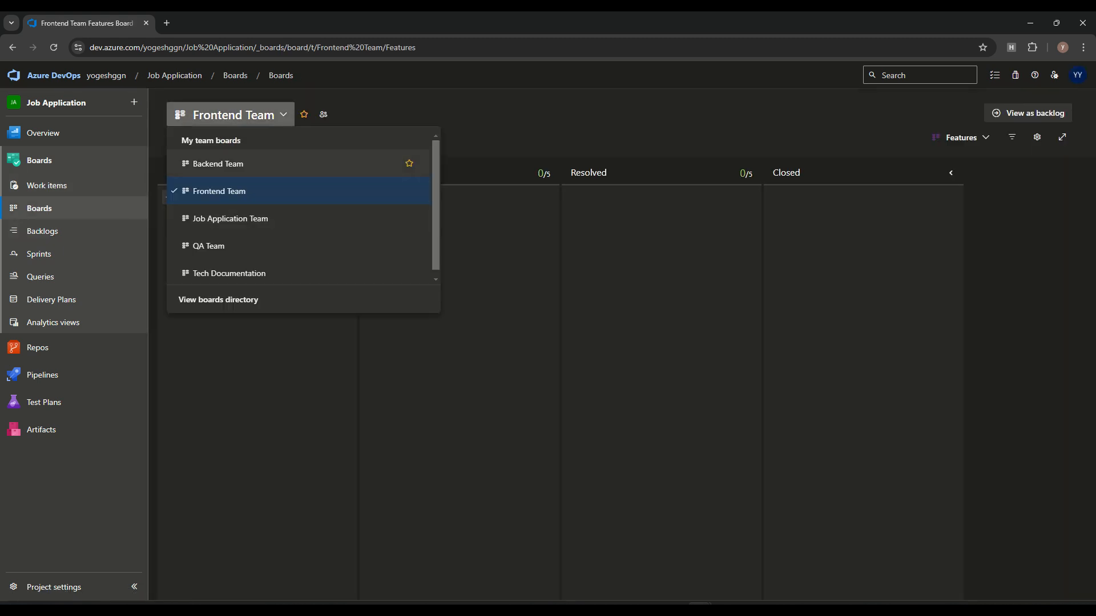
{"action": "left_click", "coordinate": [194, 164]}
{"action": "left_click", "coordinate": [961, 137]}
{"action": "left_click", "coordinate": [900, 178]}
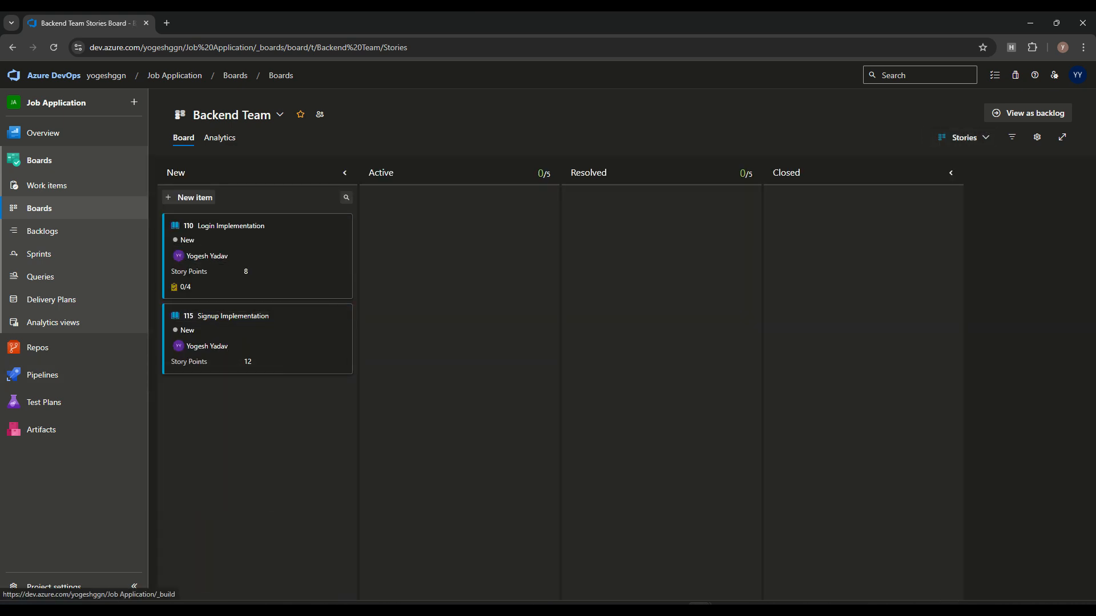
Step: Add the child task 'Backend: Implement user registration API' to story 115
{"action": "left_click", "coordinate": [344, 312]}
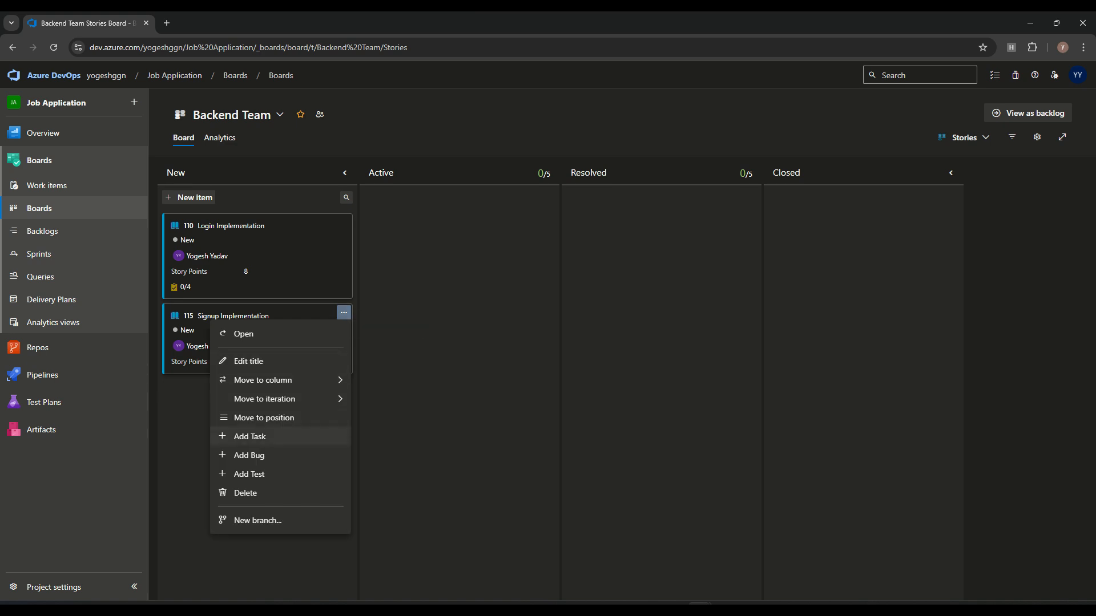
{"action": "left_click", "coordinate": [249, 436]}
{"action": "type", "text": "Backend: Implement user registration API"}
{"action": "key", "text": "Return"}
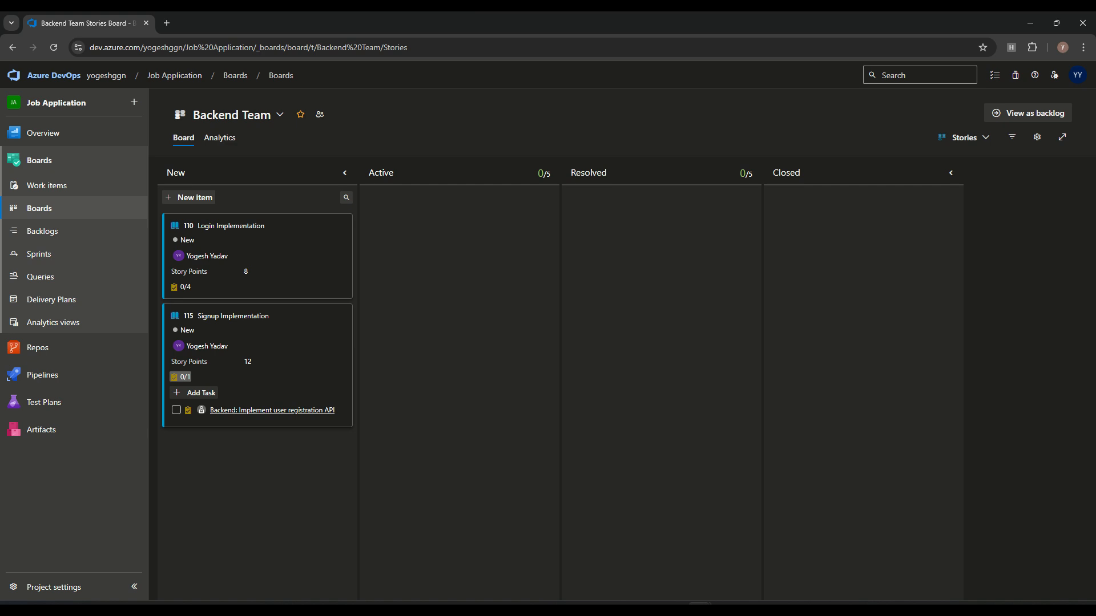
Step: Assign task 116 to a team member, with Development activity and a 32-hour estimate, and save
{"action": "left_click", "coordinate": [272, 410]}
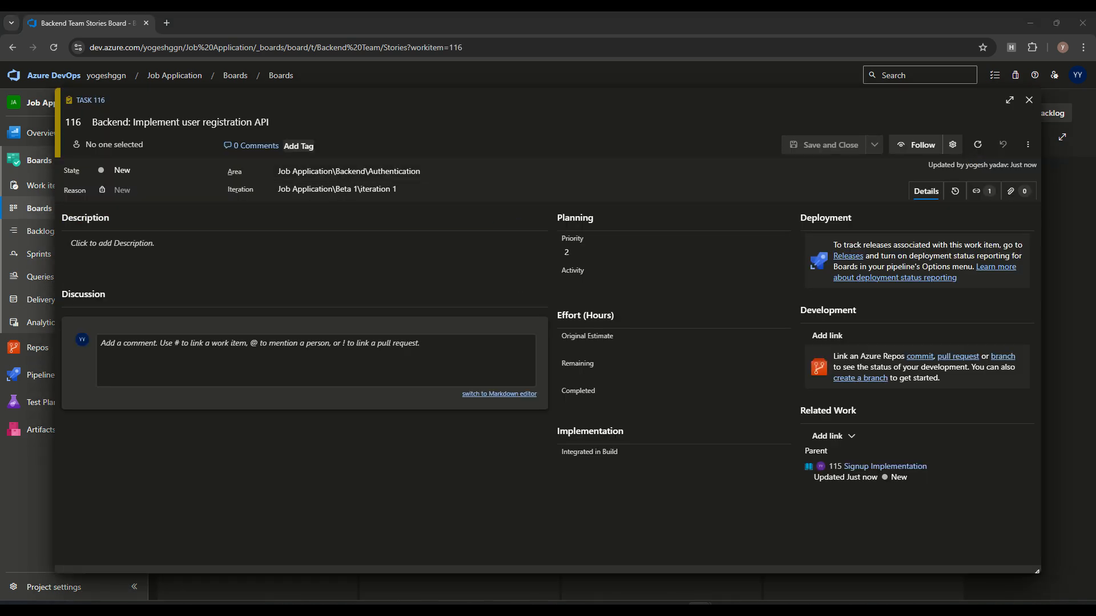
{"action": "left_click", "coordinate": [128, 145]}
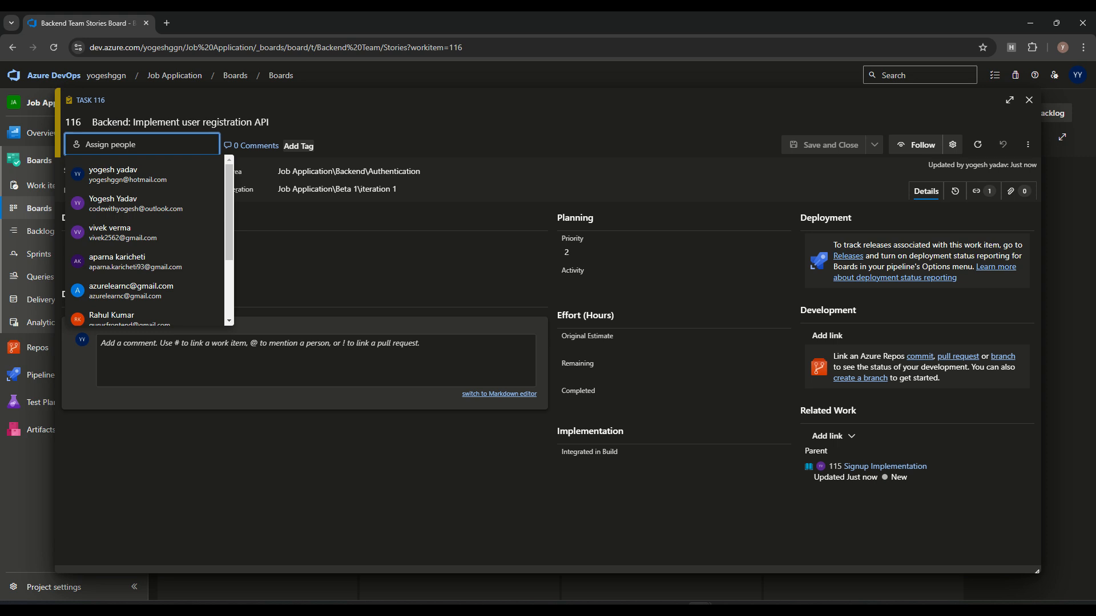
{"action": "type", "text": "Dee"}
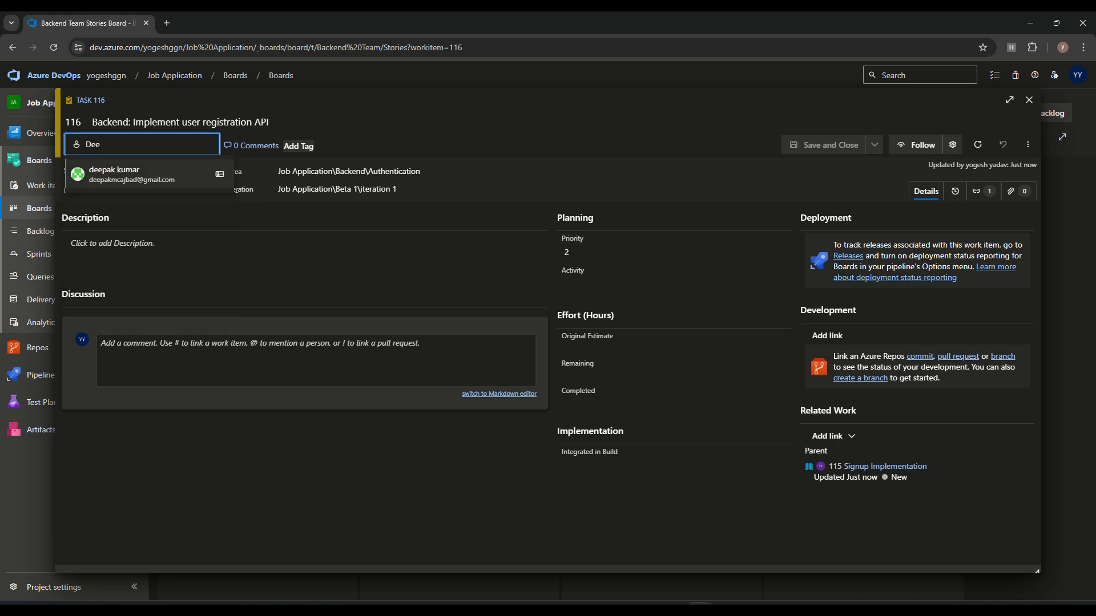
{"action": "key", "text": "Return"}
{"action": "left_click", "coordinate": [674, 285]}
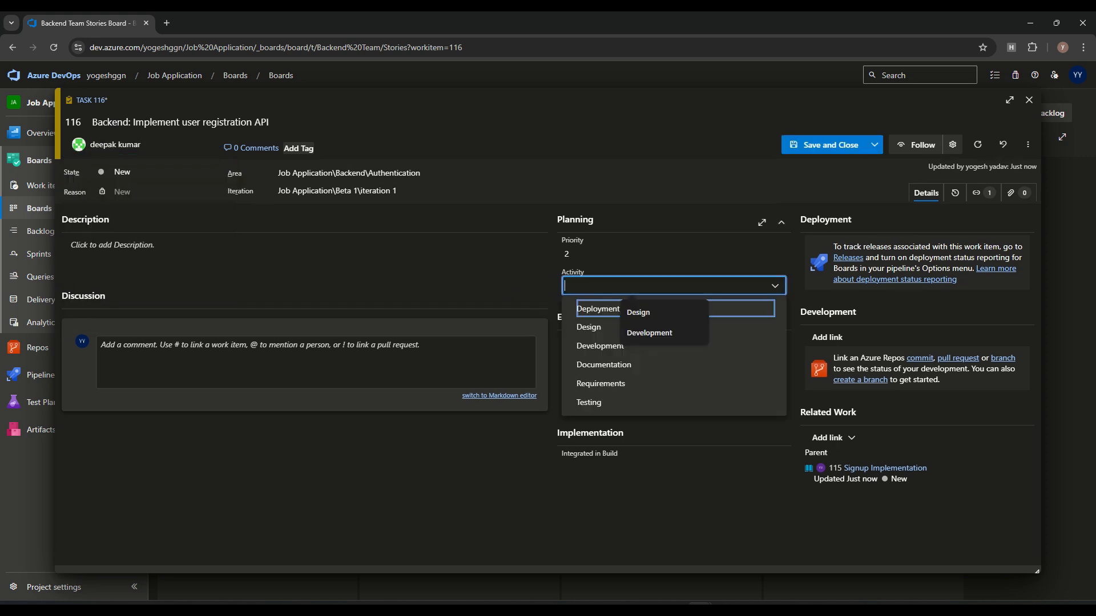
{"action": "left_click", "coordinate": [600, 346]}
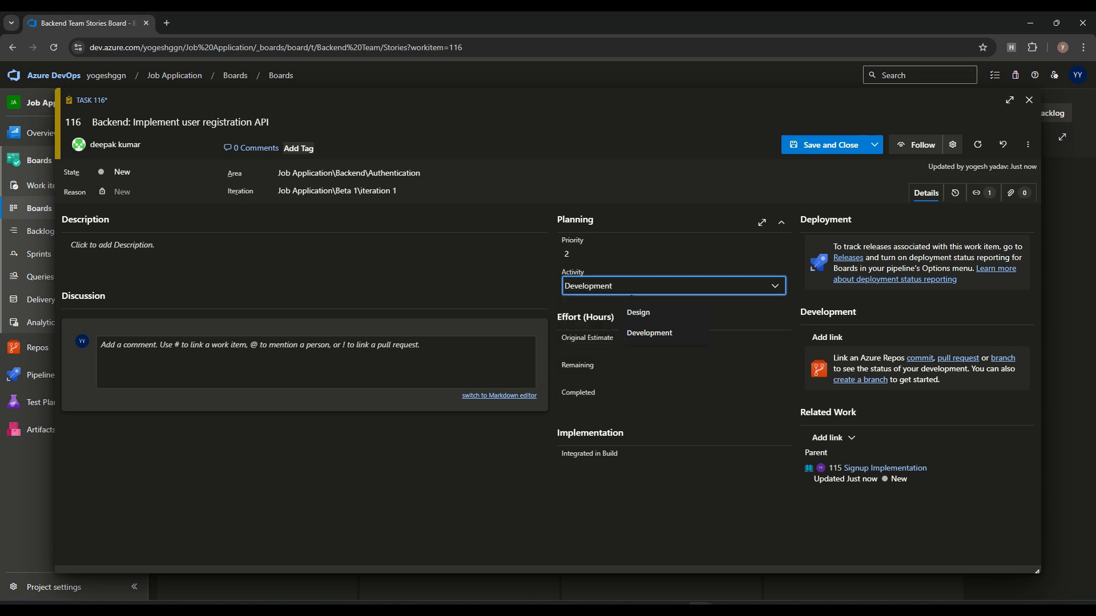
{"action": "left_click", "coordinate": [674, 349]}
{"action": "left_click", "coordinate": [673, 496]}
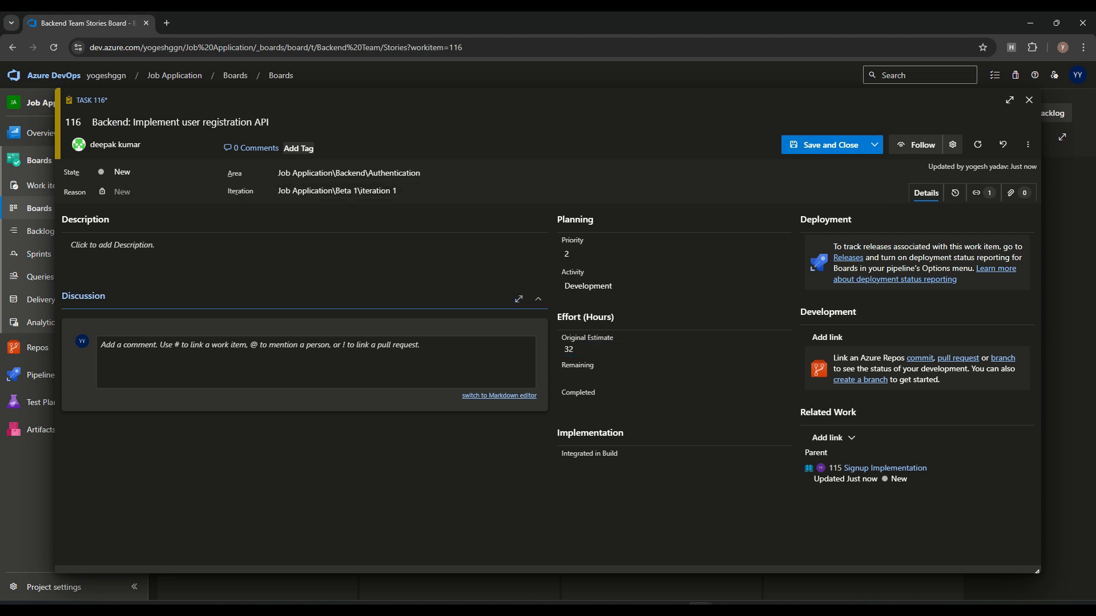
{"action": "left_click", "coordinate": [825, 145]}
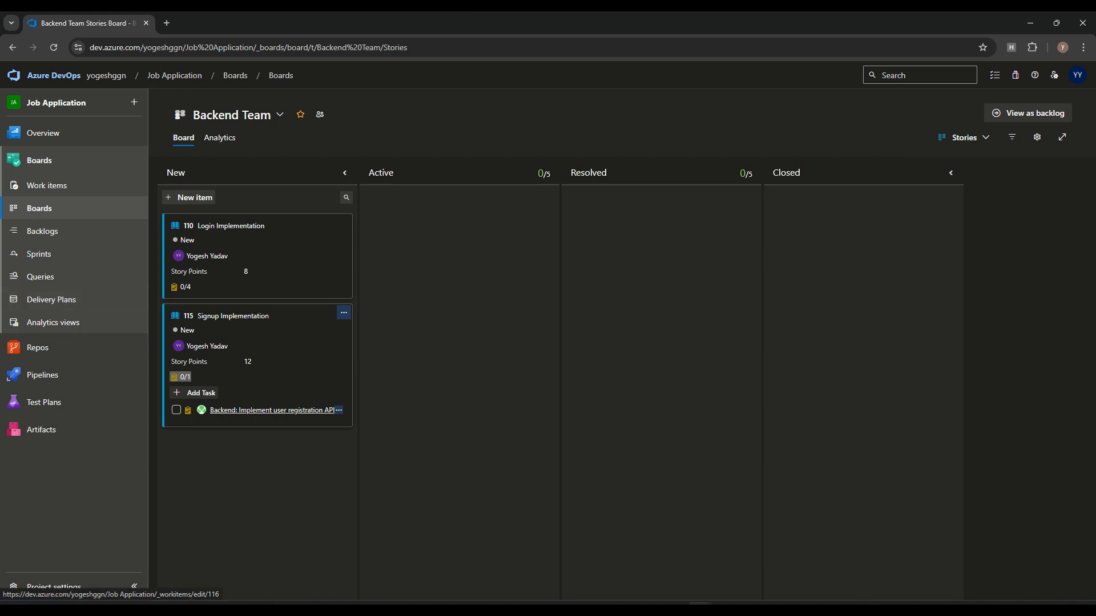
{"action": "left_click", "coordinate": [194, 393]}
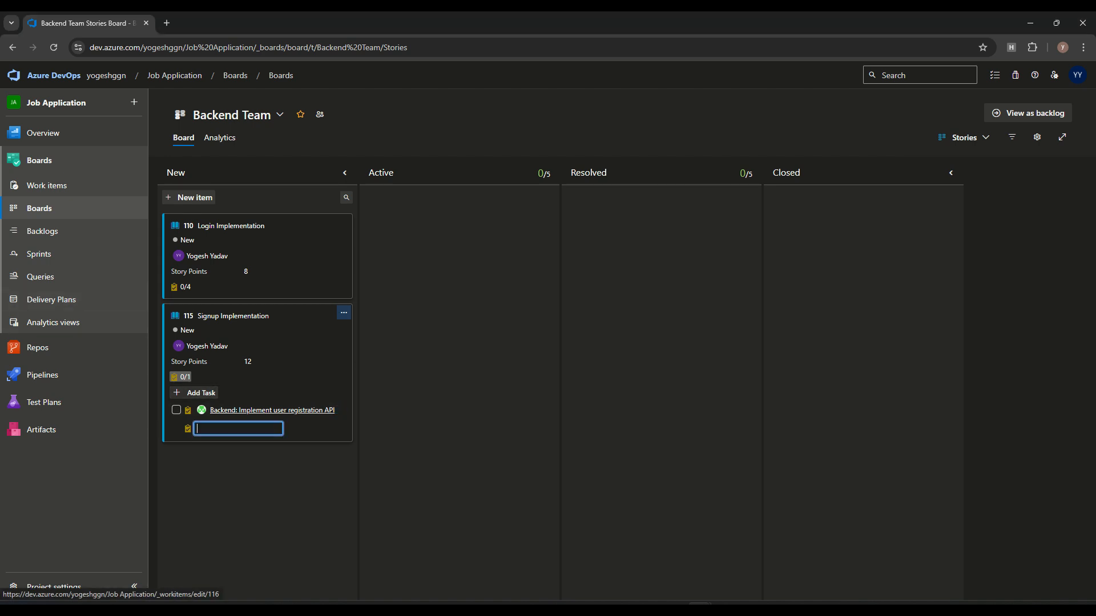
Step: Add the task 'Database schema for users' under Signup Implementation
{"action": "type", "text": "Database schema for users"}
{"action": "key", "text": "Return"}
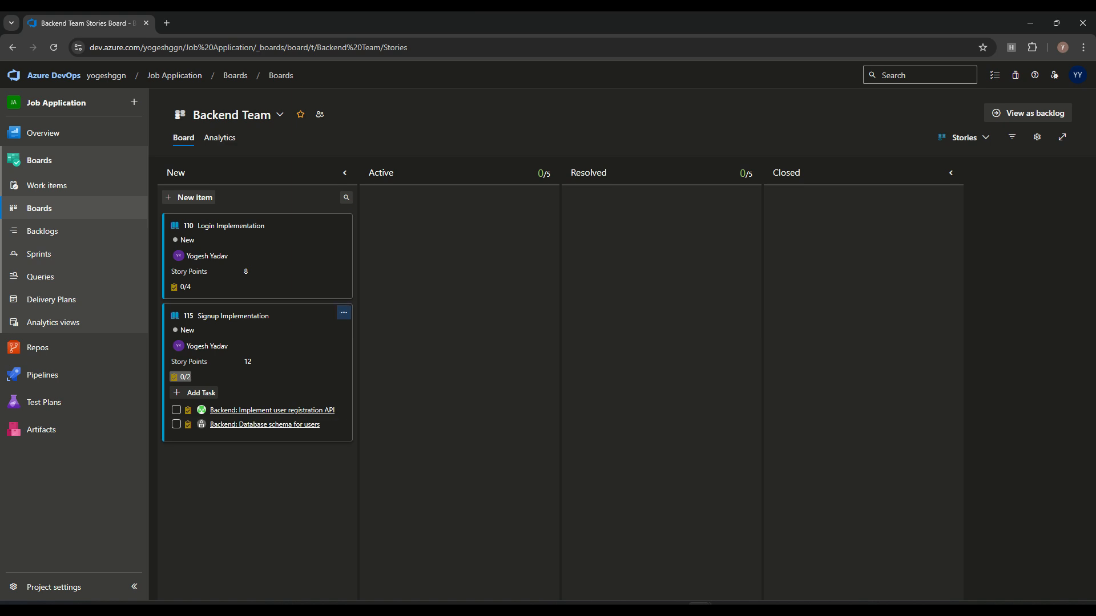
{"action": "left_click", "coordinate": [265, 425]}
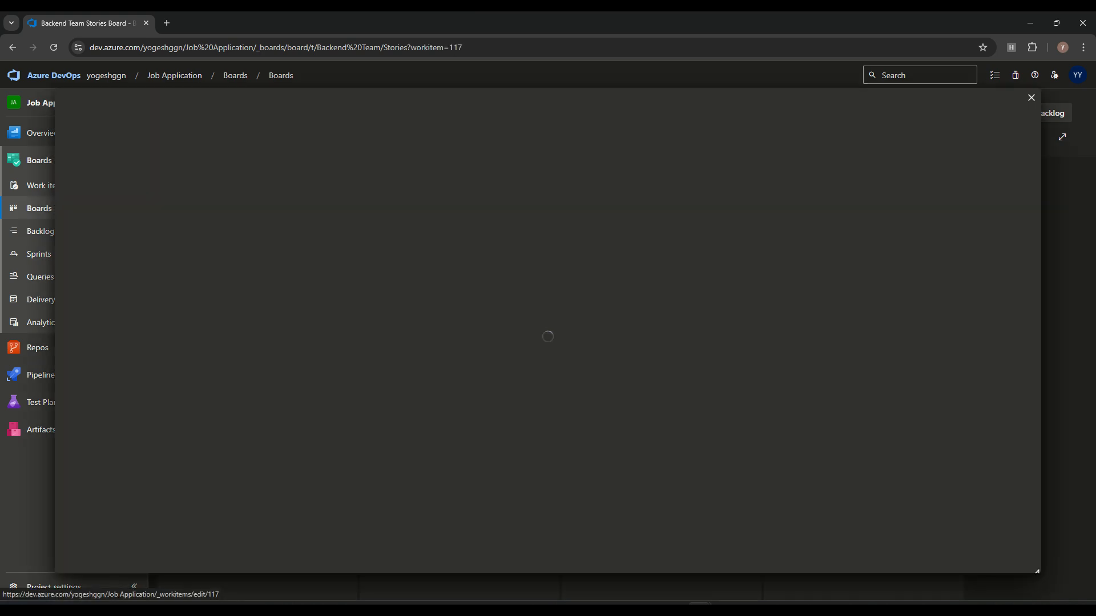
Step: Assign task 117 to a team member with a 16-hour original estimate and save it
{"action": "left_click", "coordinate": [142, 144]}
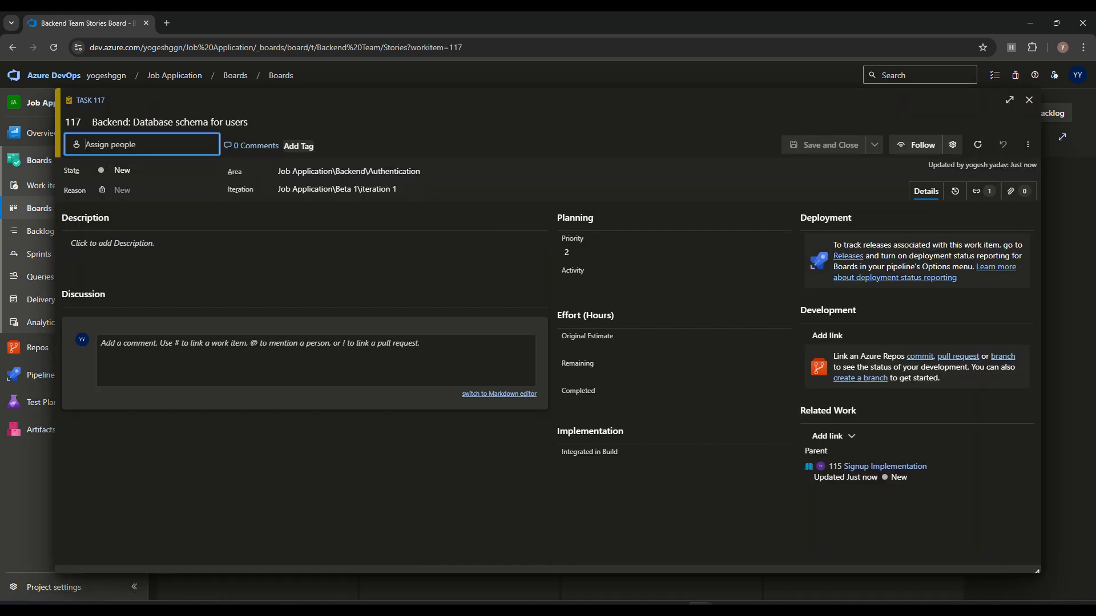
{"action": "left_click", "coordinate": [143, 203]}
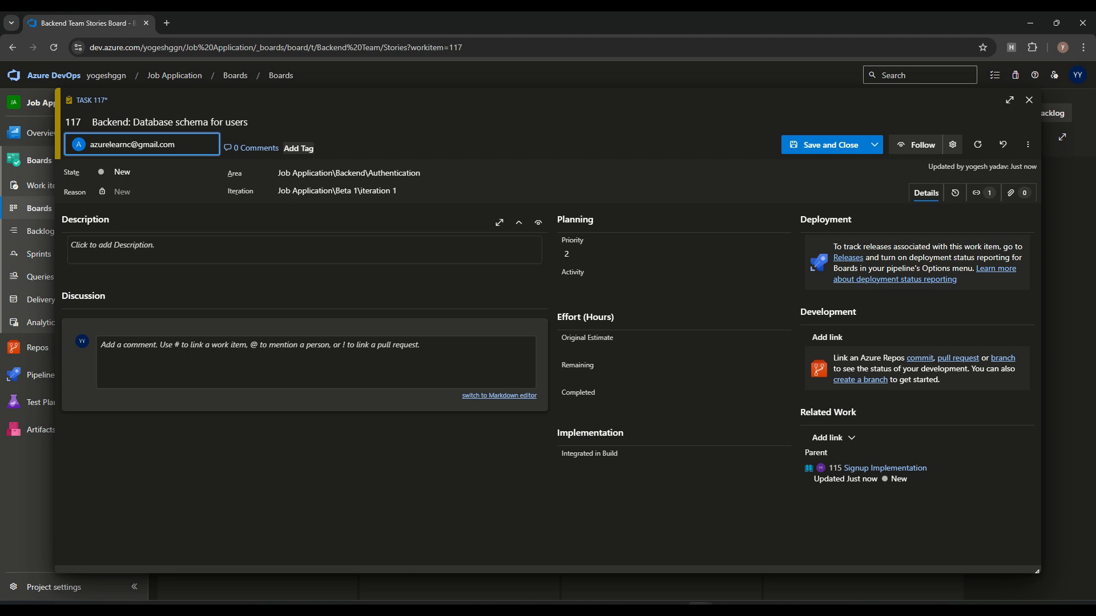
{"action": "key", "text": "alt+Tab"}
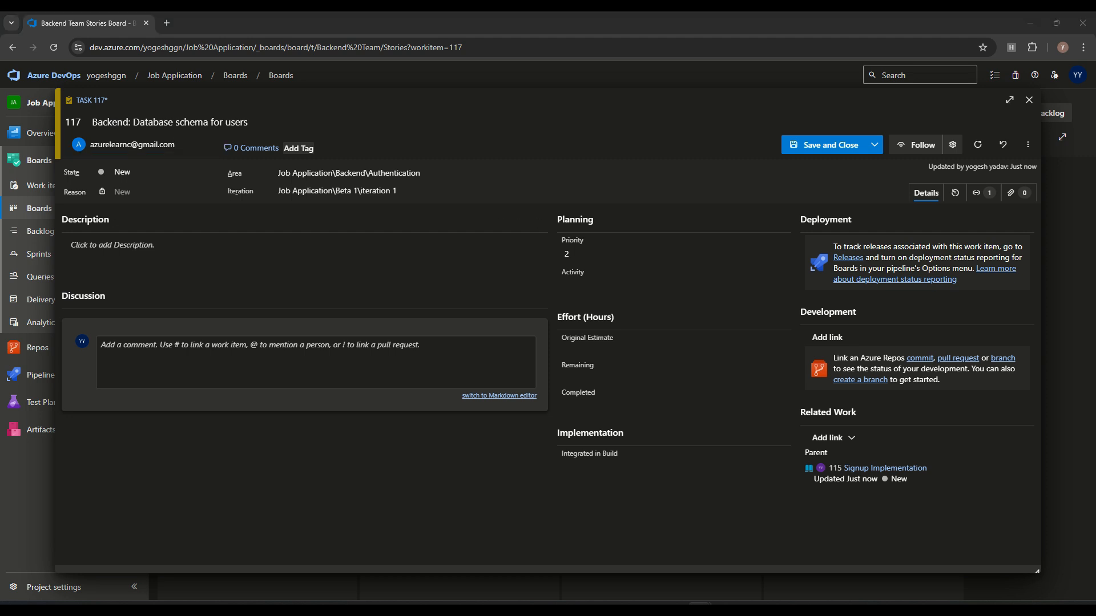
{"action": "left_click", "coordinate": [622, 349]}
{"action": "type", "text": "16"}
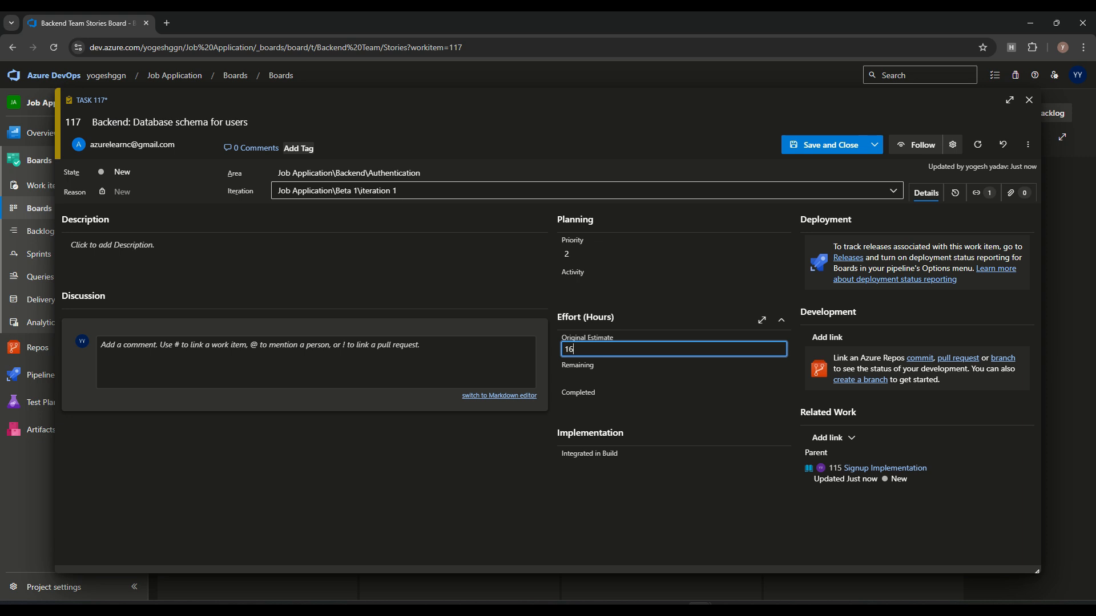
{"action": "left_click", "coordinate": [823, 145]}
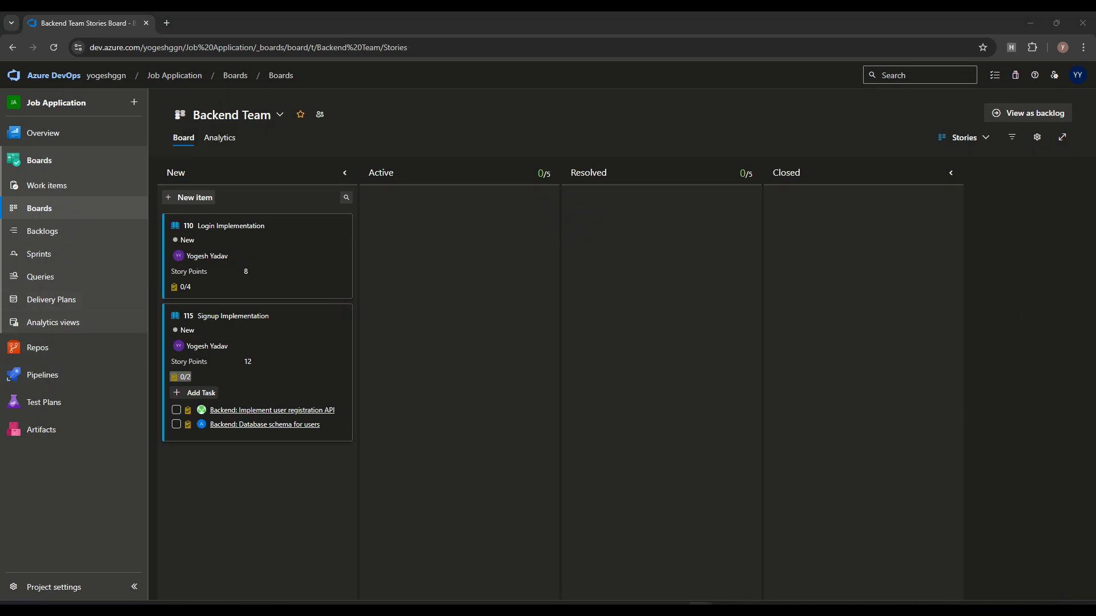
{"action": "left_click", "coordinate": [194, 393]}
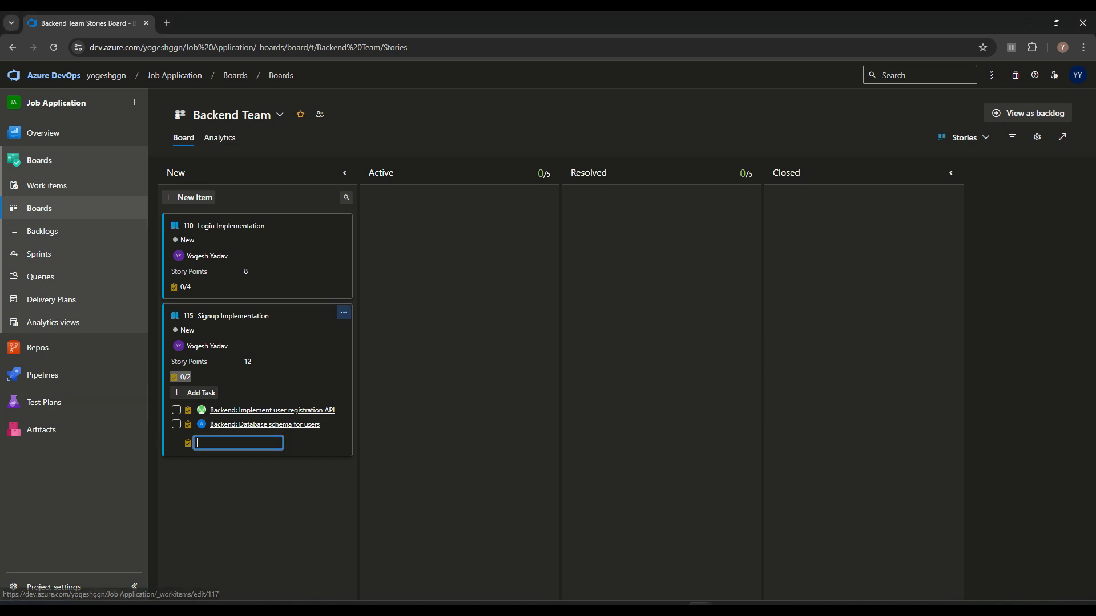
Step: Add the task 'Frontend: Create signup form' in the Frontend\UI Components area
{"action": "key", "text": "Return"}
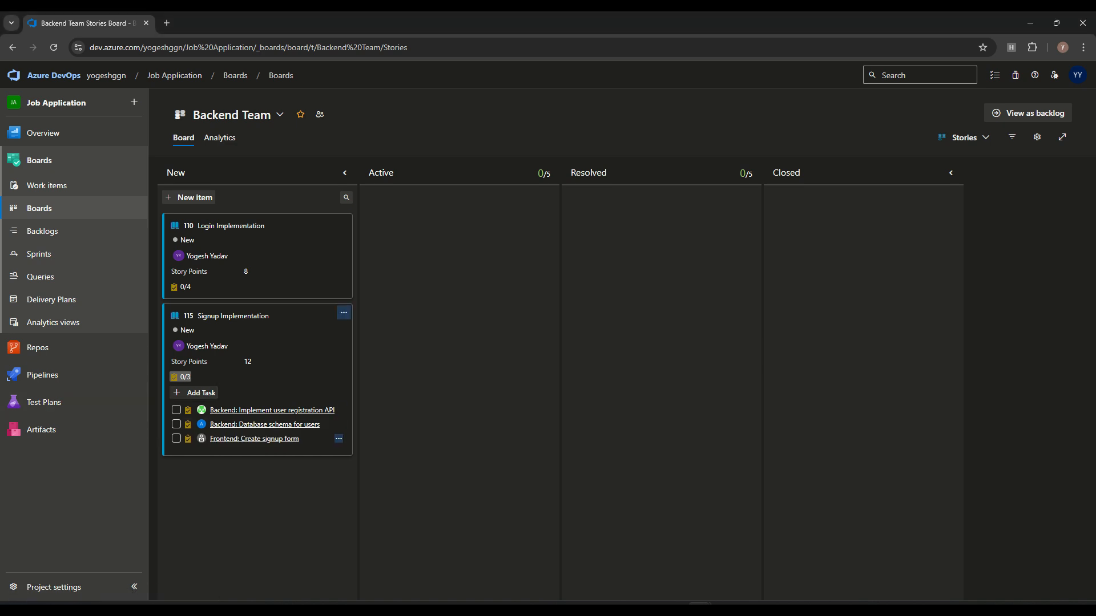
{"action": "left_click", "coordinate": [255, 439]}
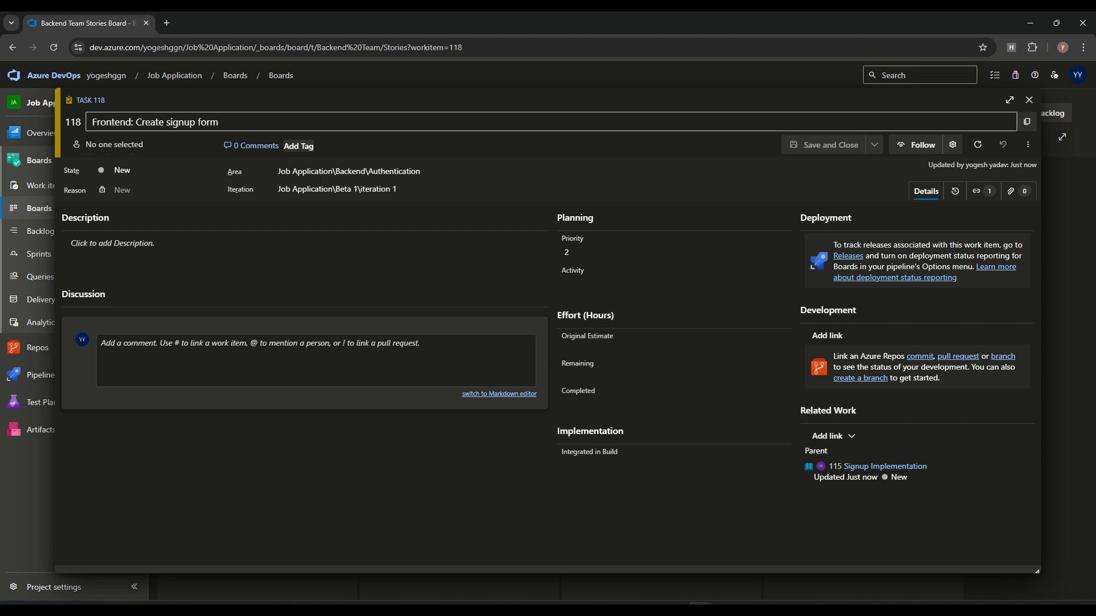
{"action": "left_click", "coordinate": [421, 171]}
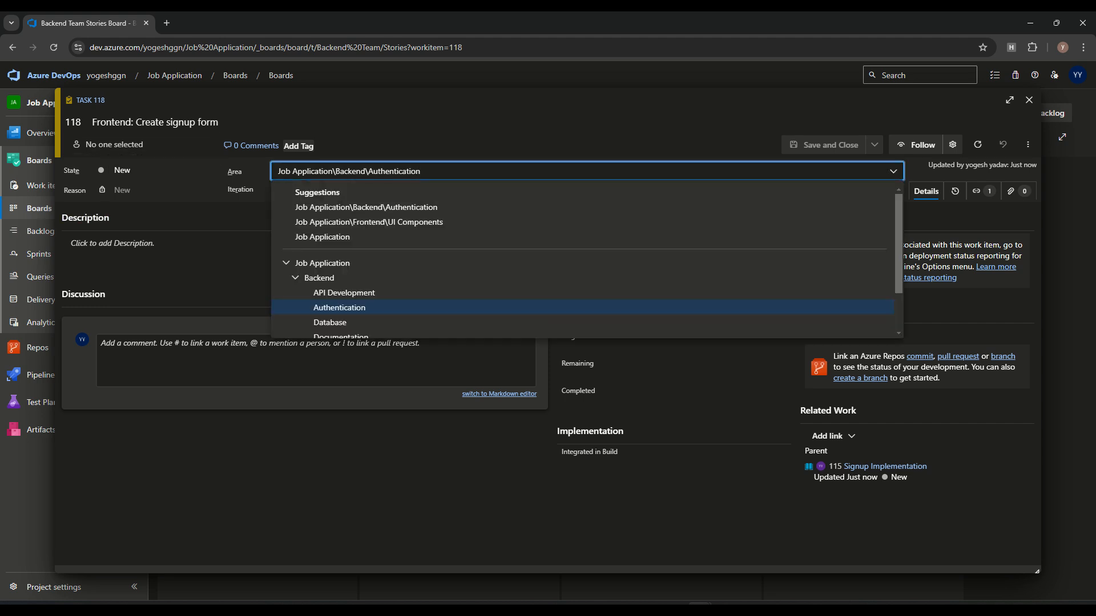
{"action": "left_click_drag", "start_coordinate": [421, 171], "coordinate": [333, 171]}
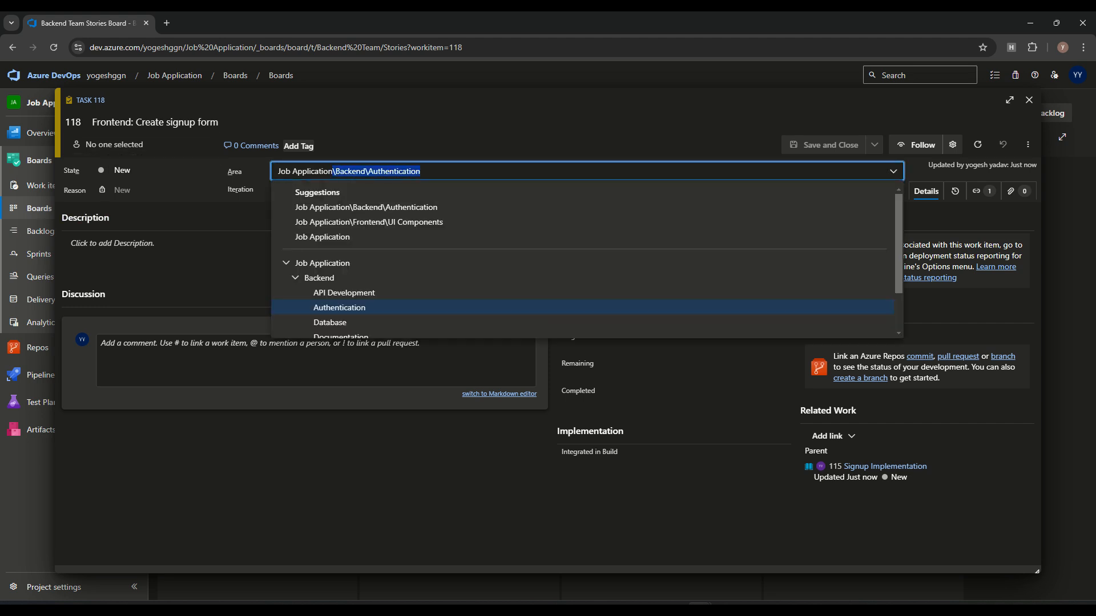
{"action": "left_click", "coordinate": [369, 222]}
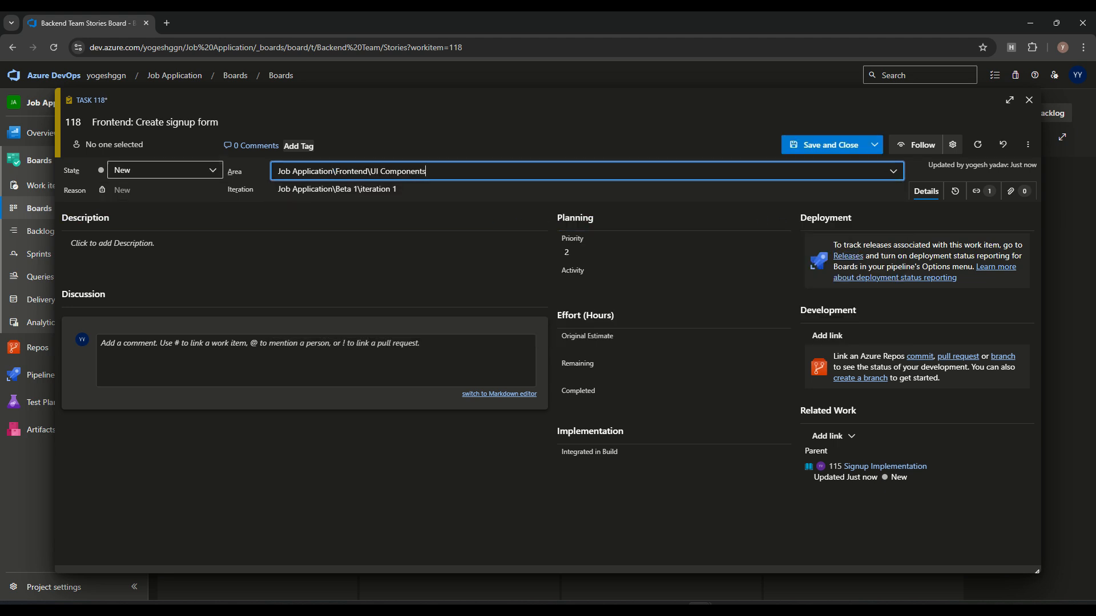
Step: Assign task 118 to the matching team member and save it
{"action": "left_click", "coordinate": [114, 144]}
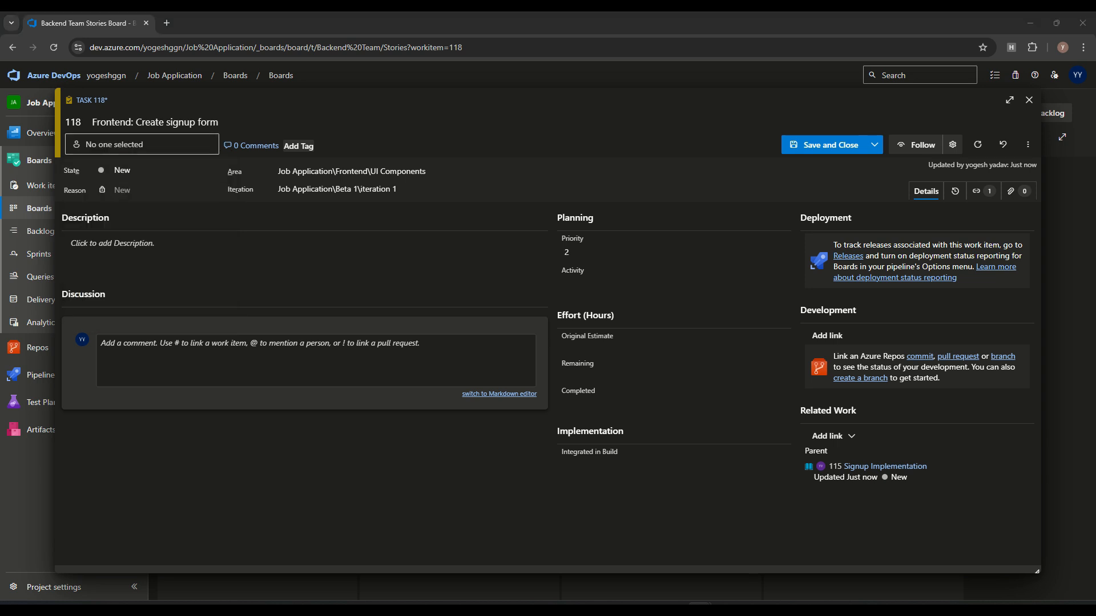
{"action": "left_click", "coordinate": [115, 144]}
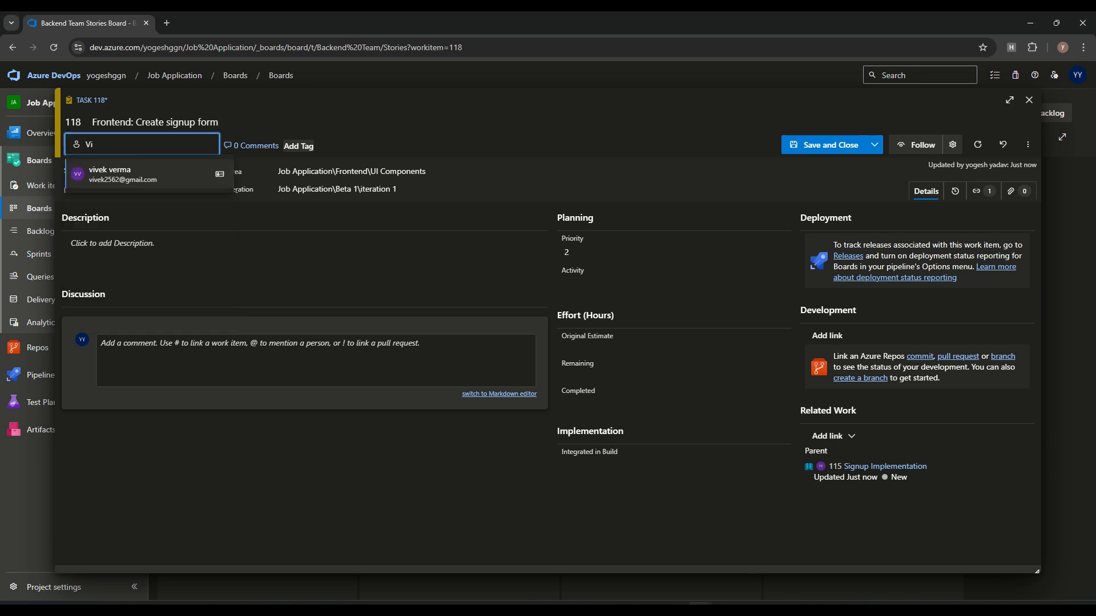
{"action": "key", "text": "Return"}
{"action": "left_click", "coordinate": [673, 349]}
{"action": "key", "text": "ctrl+Return"}
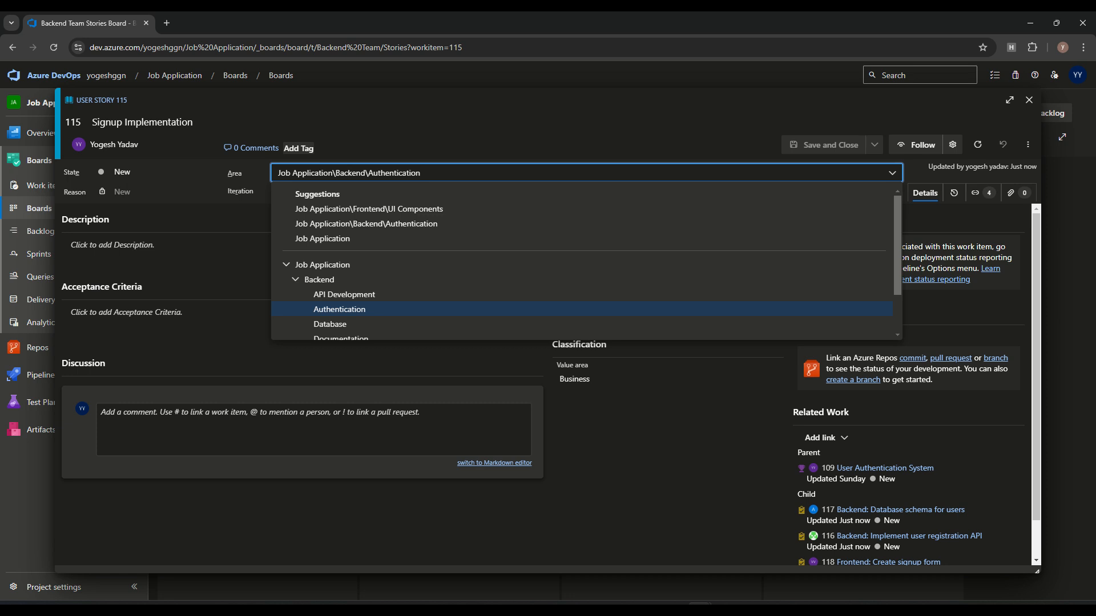
Step: Set story 115's area to Job Application and switch to the Job Application Team board
{"action": "left_click_drag", "start_coordinate": [334, 172], "coordinate": [420, 172]}
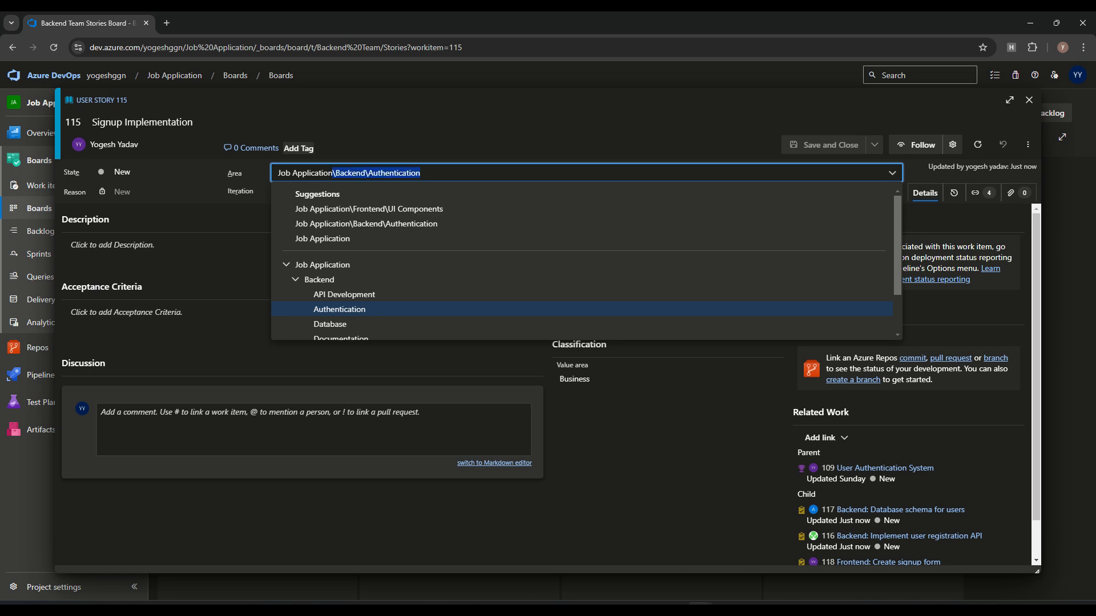
{"action": "left_click", "coordinate": [322, 239]}
{"action": "key", "text": "ctrl+Return"}
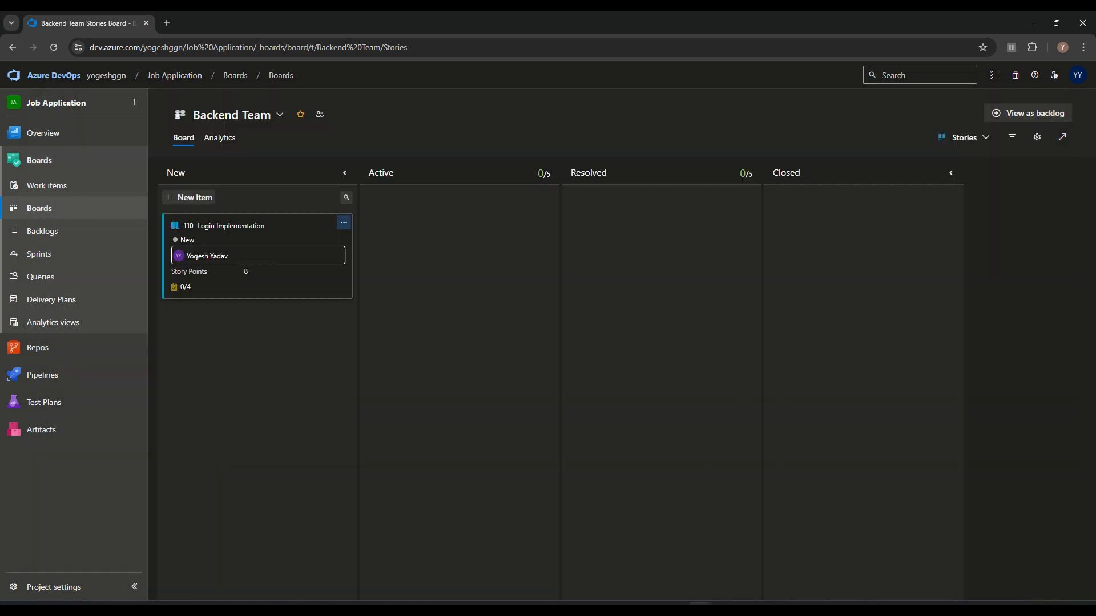
{"action": "left_click", "coordinate": [231, 114]}
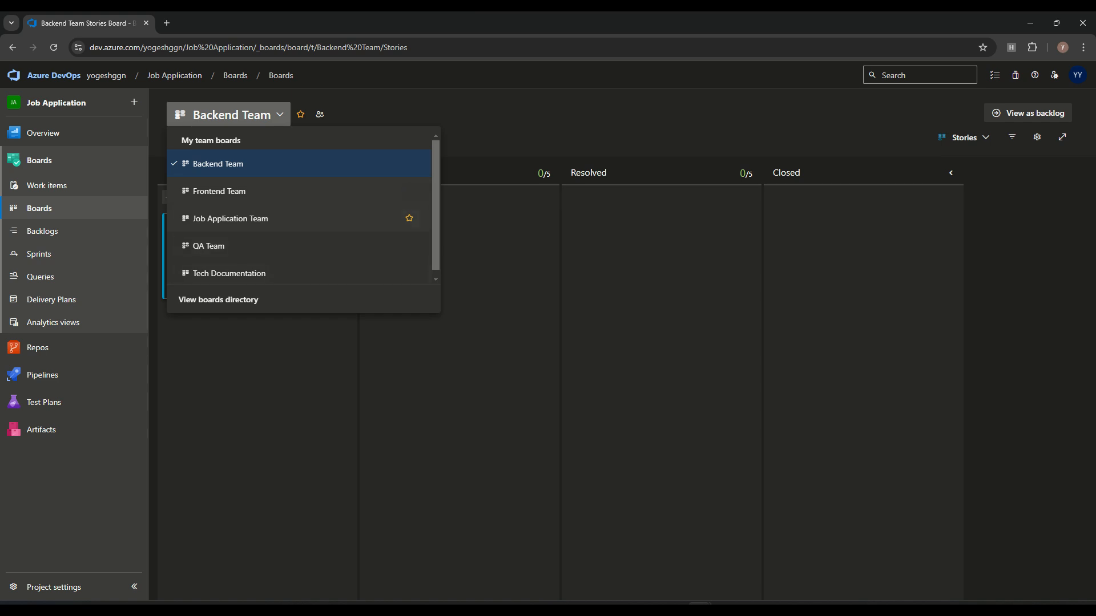
{"action": "left_click", "coordinate": [230, 218]}
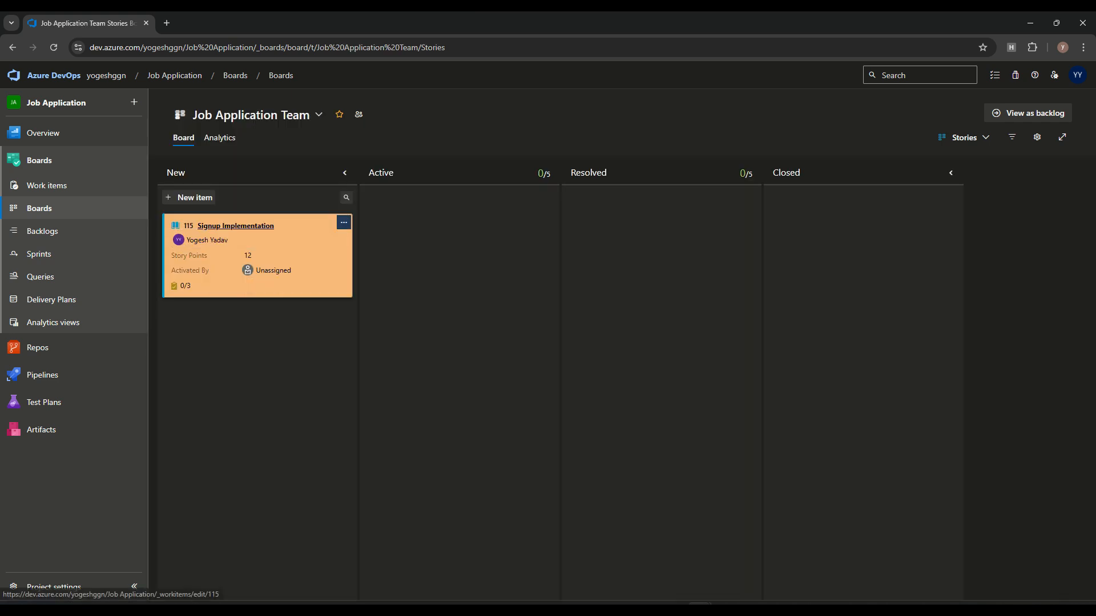
Step: Rename the story 'Backend: Signup Implementation', set area Backend\Authentication, and save
{"action": "left_click", "coordinate": [251, 231]}
{"action": "left_click", "coordinate": [93, 122]}
{"action": "type", "text": "Backend:"}
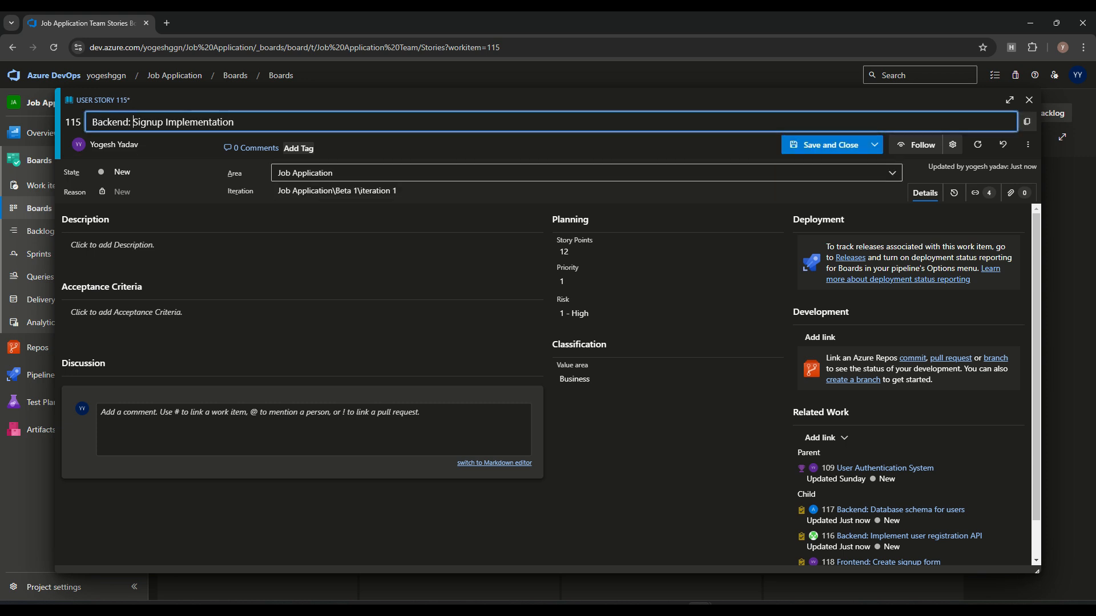
{"action": "left_click", "coordinate": [354, 173]}
{"action": "left_click", "coordinate": [389, 220]}
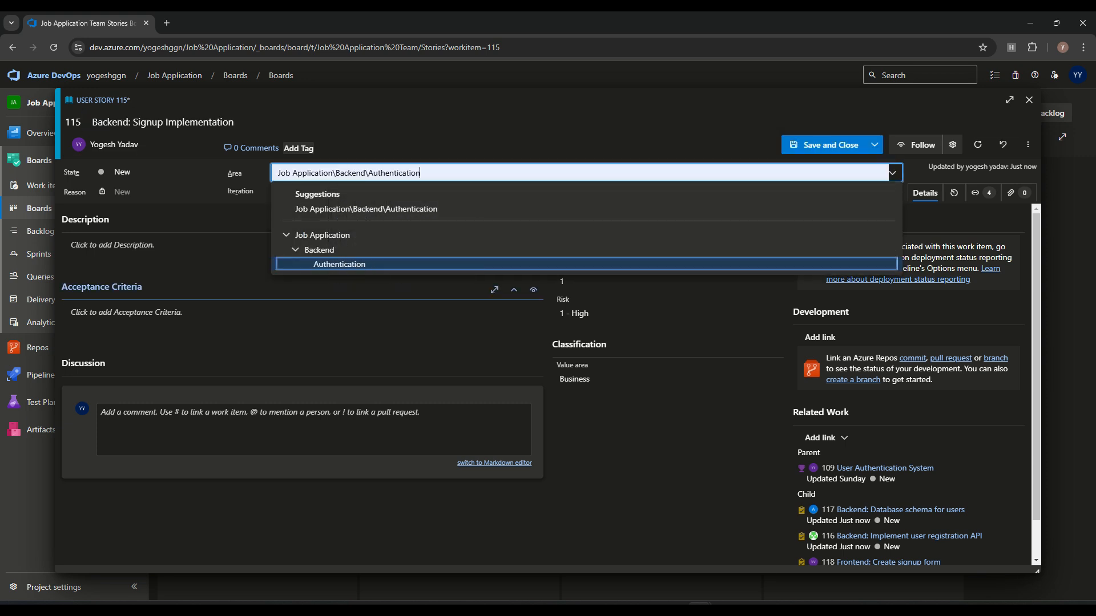
{"action": "left_click", "coordinate": [365, 317]}
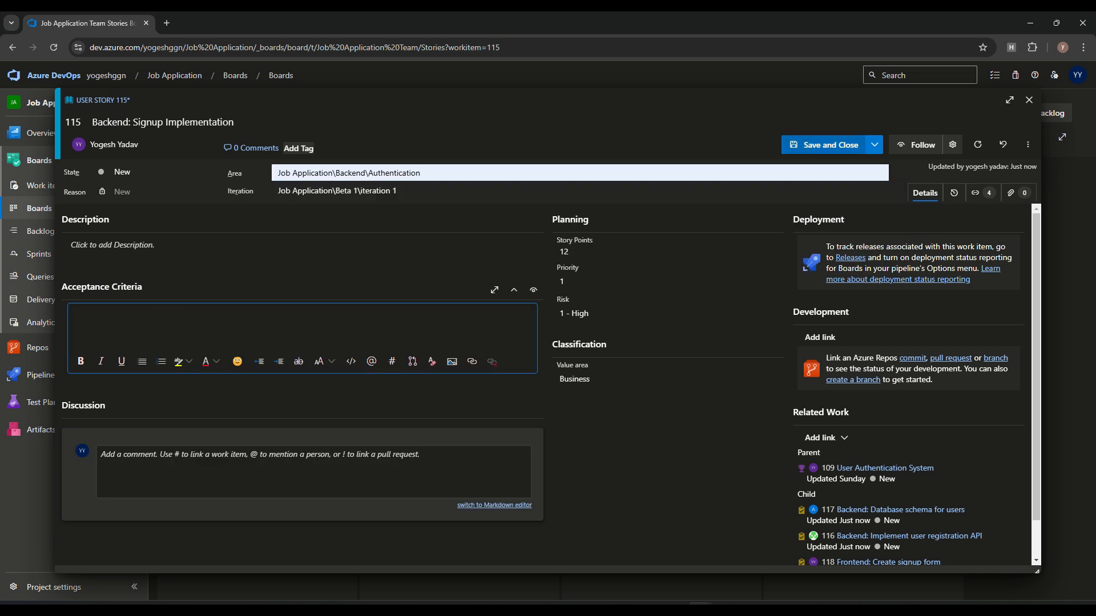
{"action": "left_click", "coordinate": [824, 145]}
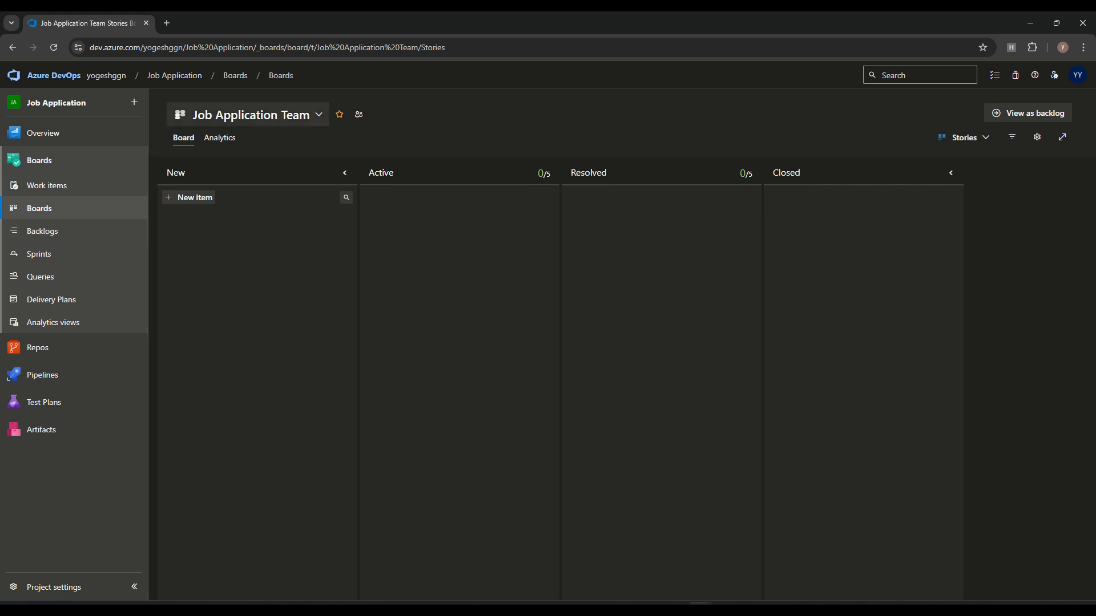
Step: Return to the Backend Team board and review story 115's three tasks and details
{"action": "left_click", "coordinate": [251, 115]}
{"action": "left_click", "coordinate": [218, 164]}
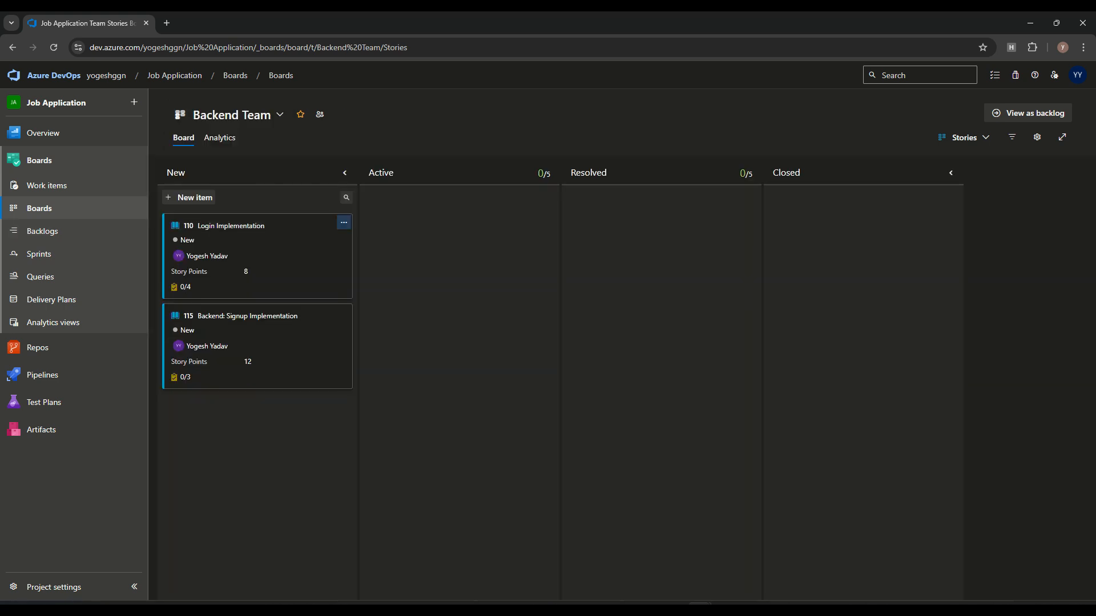
{"action": "left_click", "coordinate": [182, 377]}
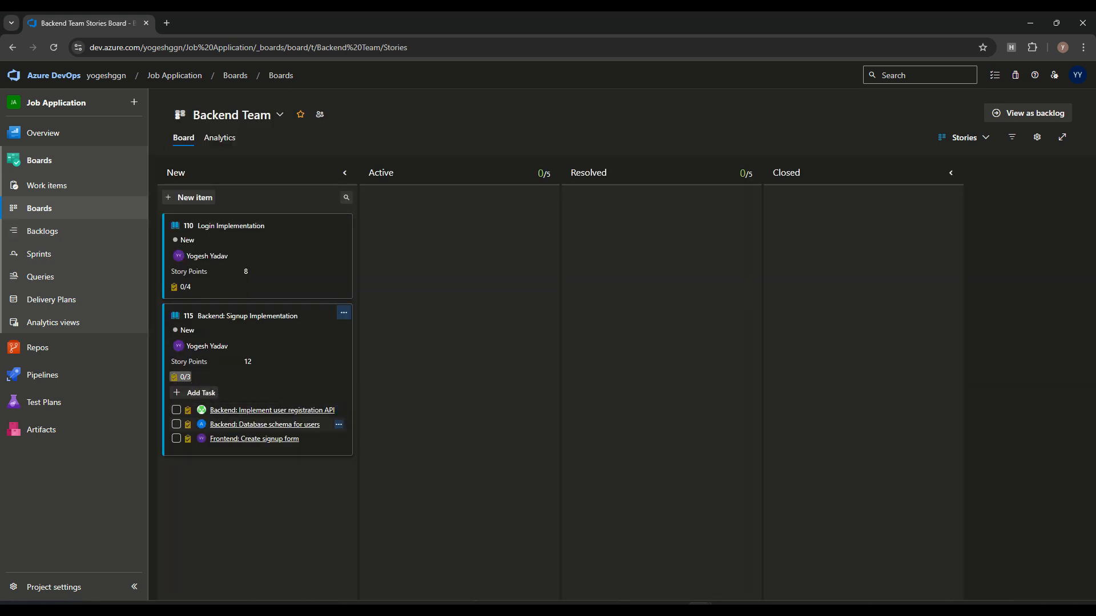
{"action": "left_click", "coordinate": [247, 316]}
{"action": "left_click", "coordinate": [183, 122]}
{"action": "key", "text": "ctrl+a"}
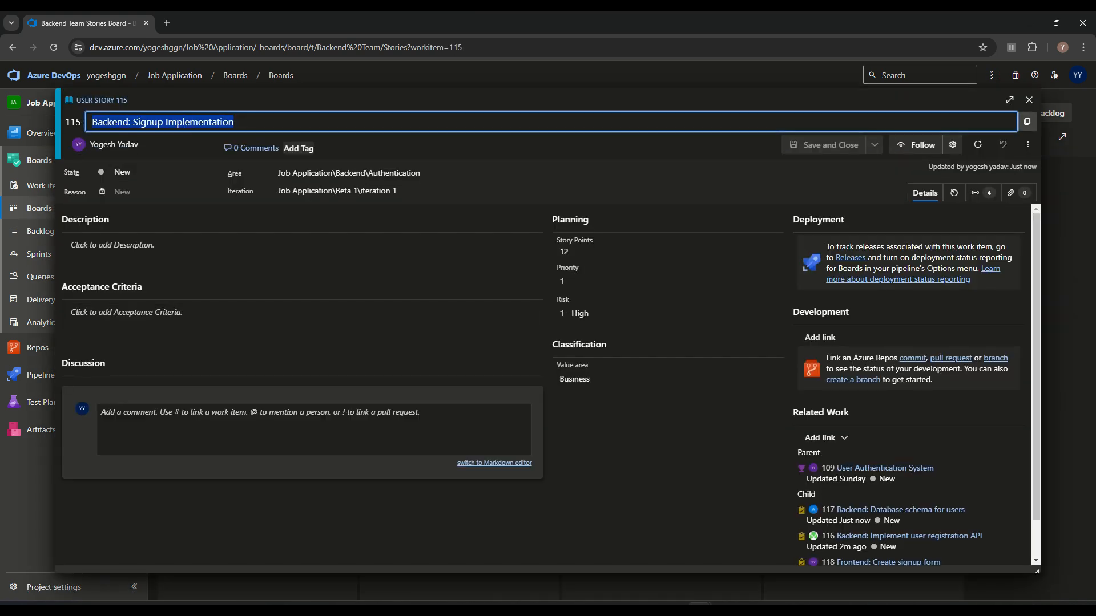
{"action": "left_click", "coordinate": [1029, 100]}
{"action": "left_click", "coordinate": [189, 197]}
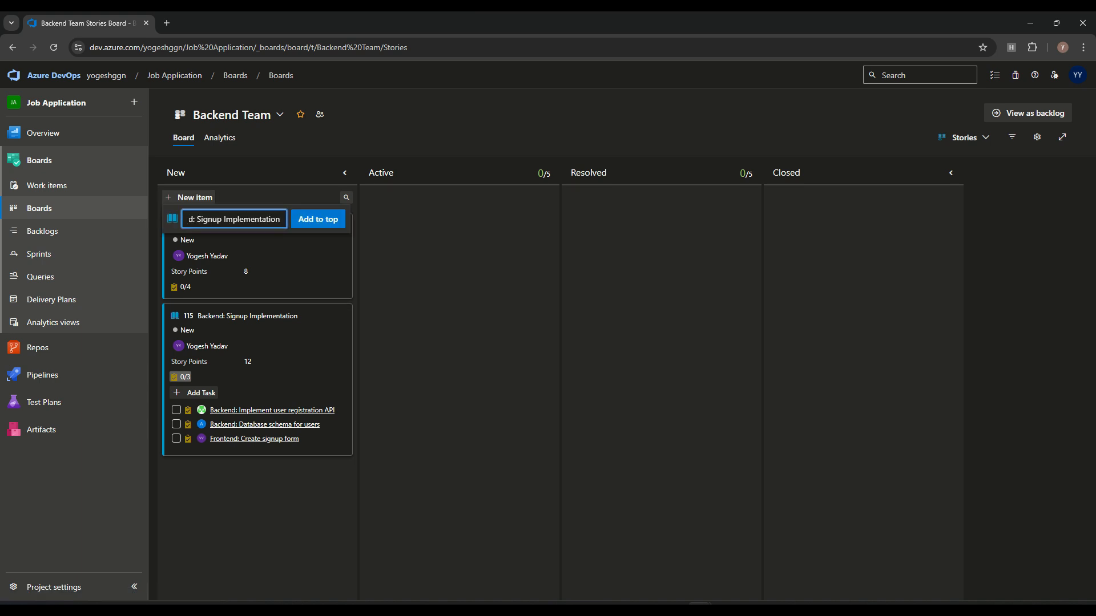
Step: Give story 119 the Frontend\UI Components area and 12 story points, then close the form
{"action": "left_click", "coordinate": [318, 219]}
{"action": "left_click", "coordinate": [251, 226]}
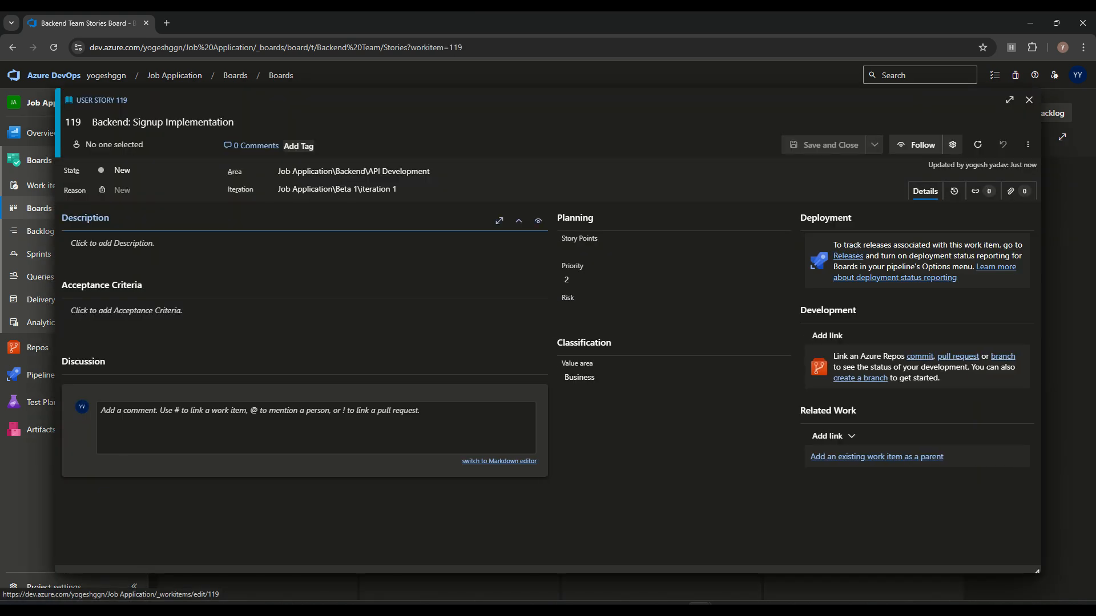
{"action": "left_click", "coordinate": [403, 171]}
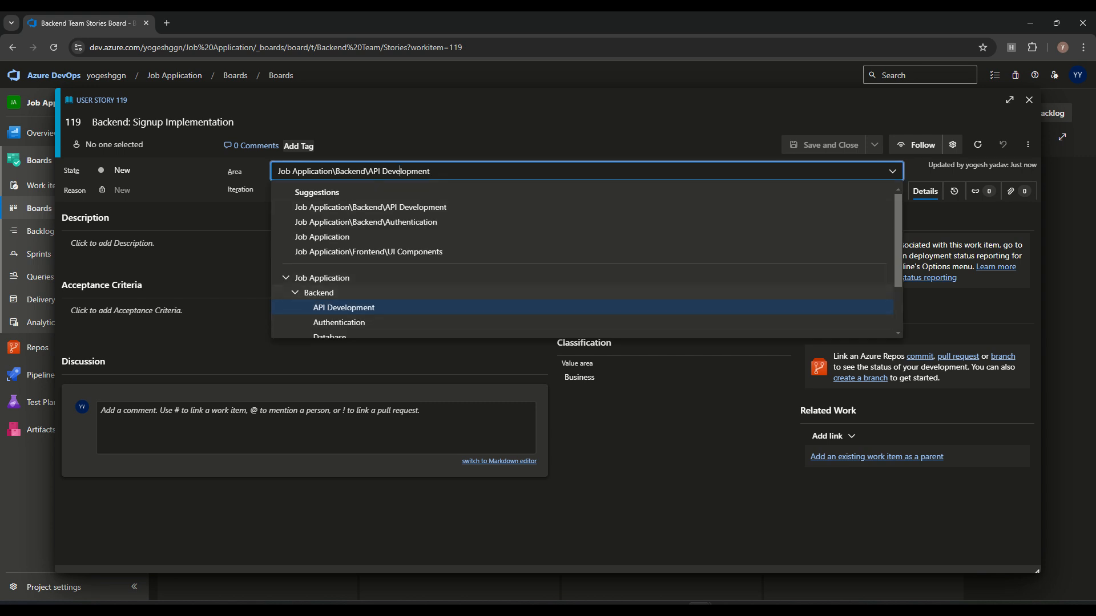
{"action": "left_click", "coordinate": [369, 252]}
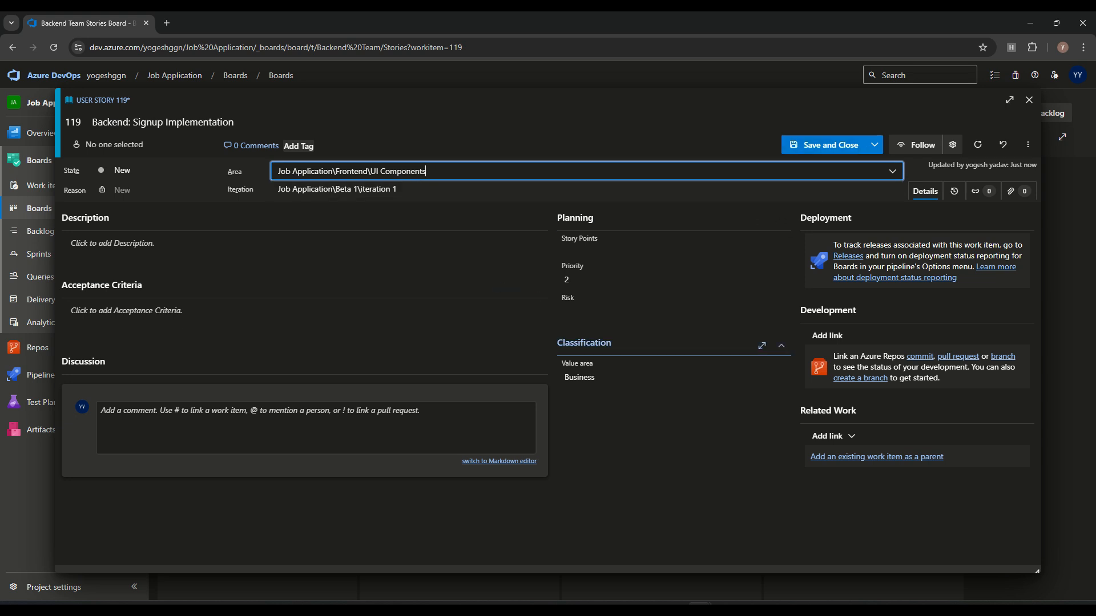
{"action": "left_click", "coordinate": [673, 311]}
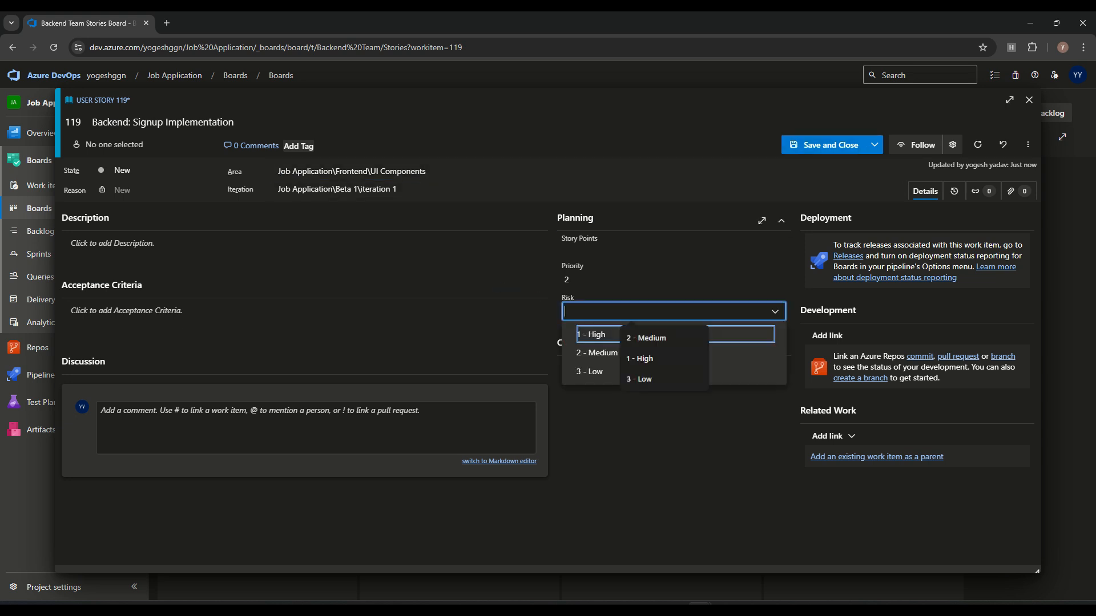
{"action": "left_click", "coordinate": [673, 428]}
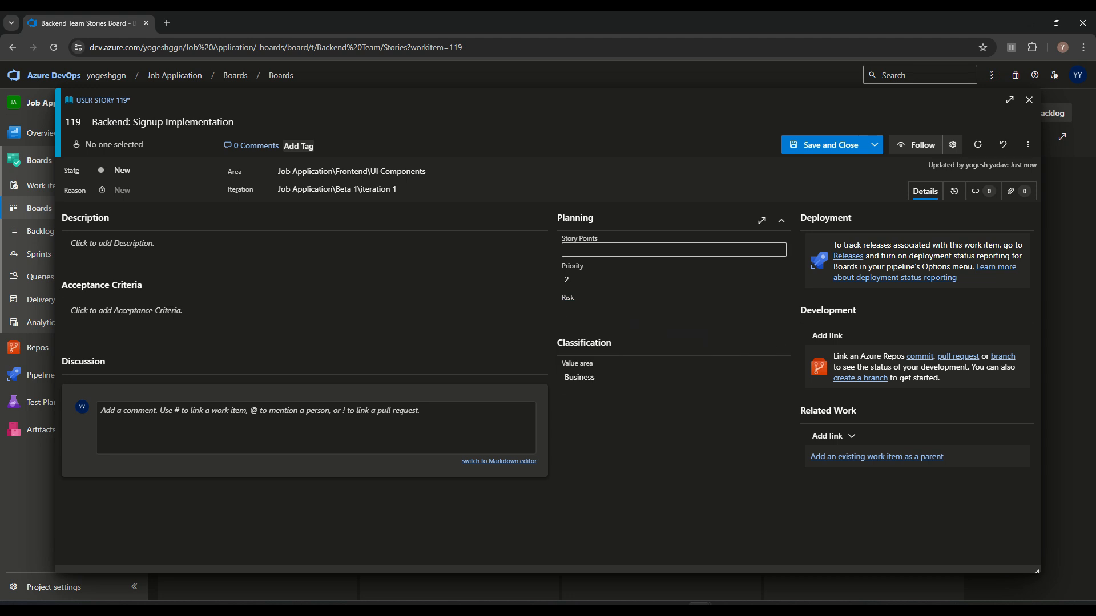
{"action": "left_click", "coordinate": [673, 250]}
{"action": "type", "text": "12"}
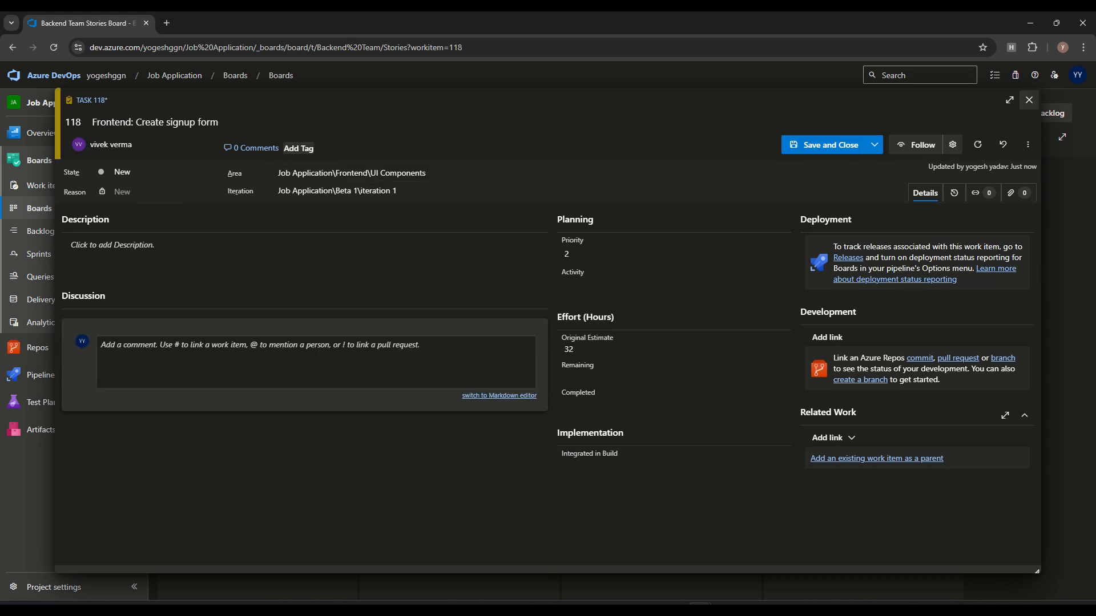
{"action": "left_click", "coordinate": [1029, 100]}
{"action": "left_click", "coordinate": [566, 376]}
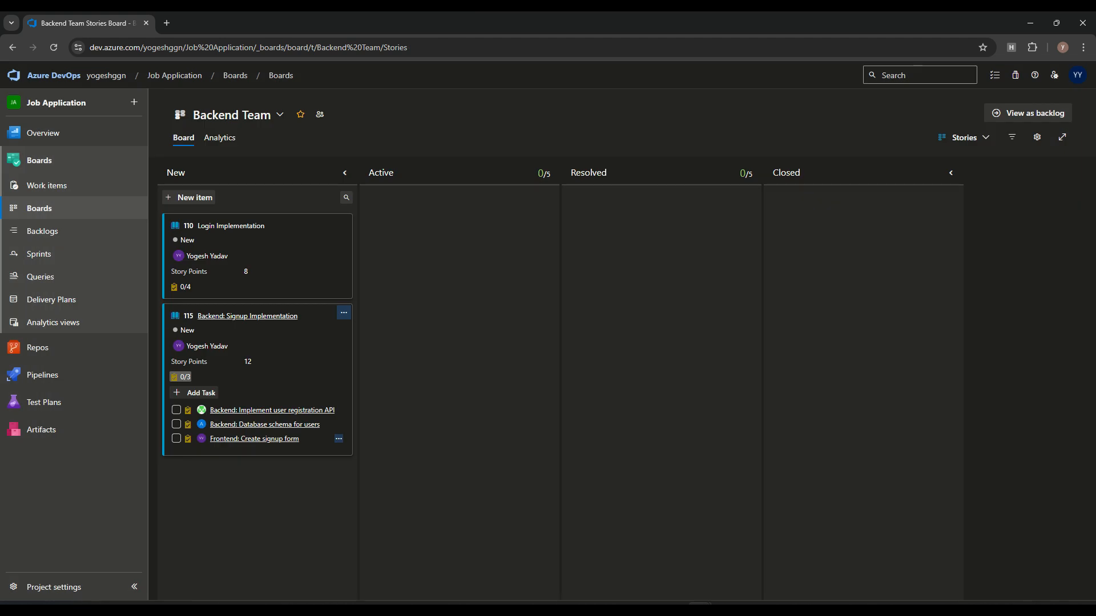
Step: On the Frontend Team board, rename story 119 to 'Frontend: Signup Implementation' and save
{"action": "left_click", "coordinate": [279, 114]}
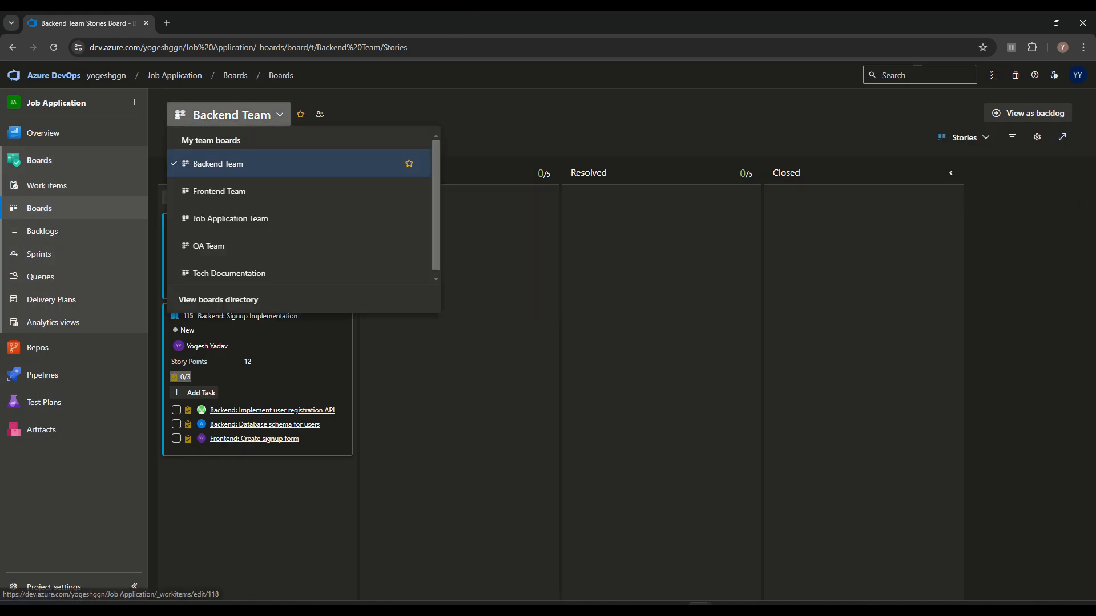
{"action": "left_click", "coordinate": [220, 188]}
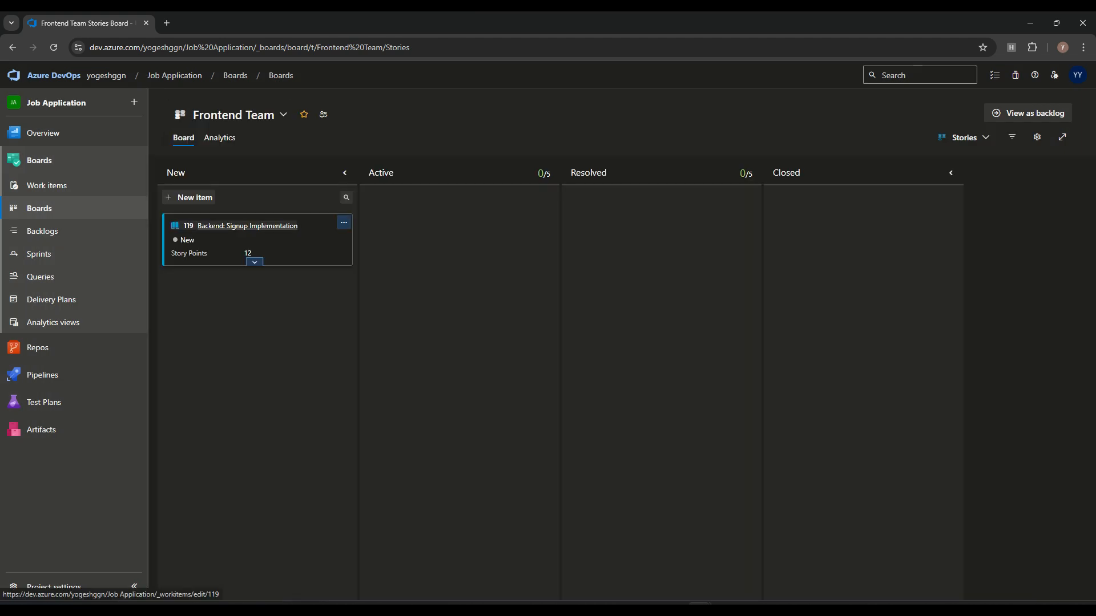
{"action": "left_click", "coordinate": [248, 226]}
{"action": "left_click", "coordinate": [117, 121]}
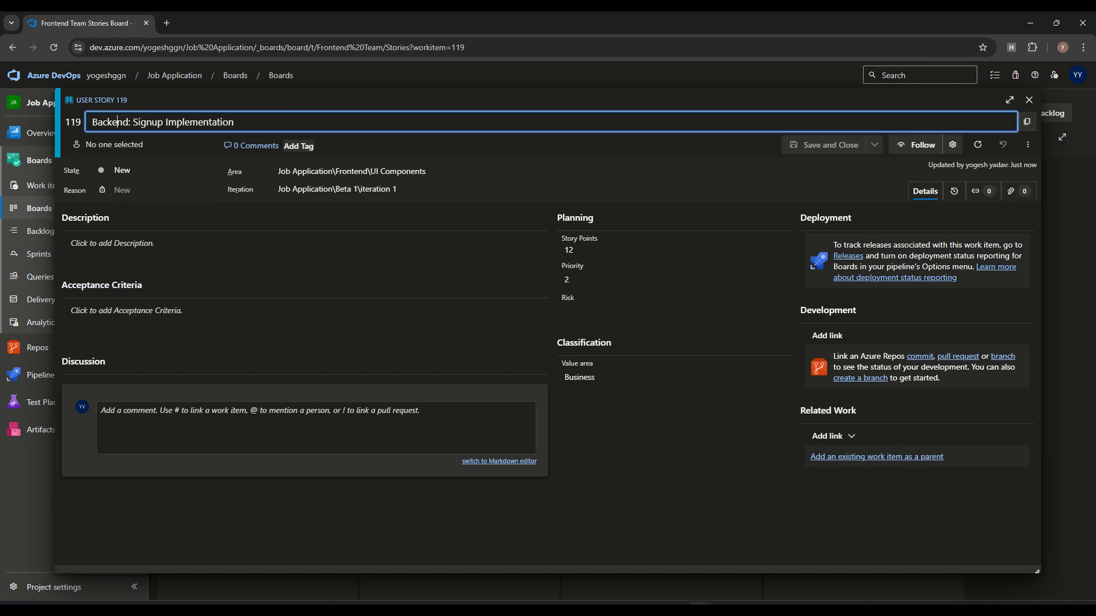
{"action": "type", "text": "Frontend"}
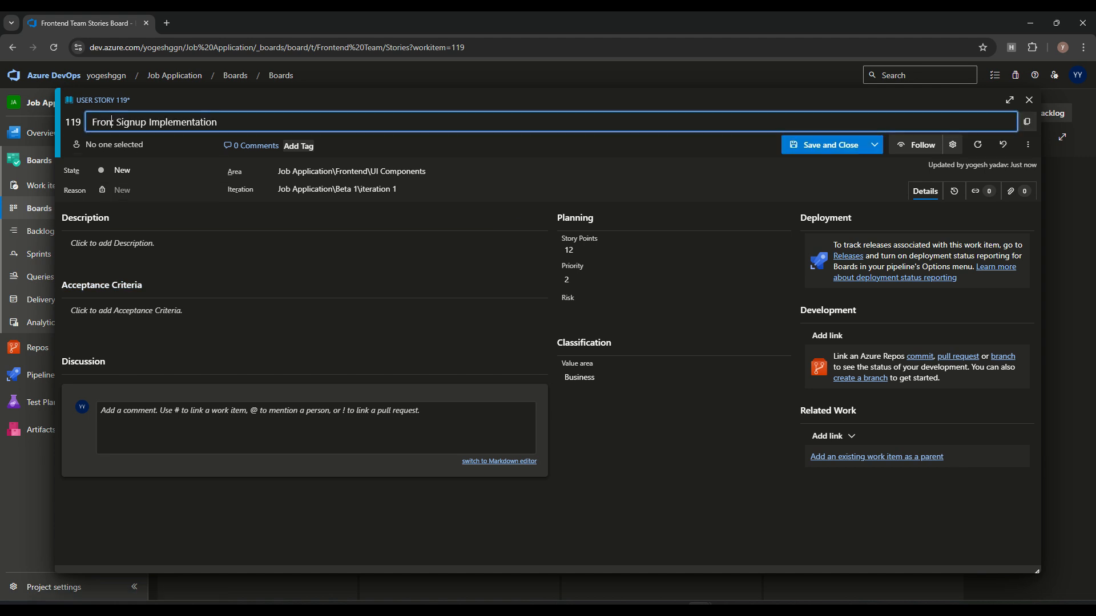
{"action": "key", "text": "ctrl+Return"}
Step: Back on the Backend Team board, open task 118 under story 115
{"action": "left_click", "coordinate": [233, 115]}
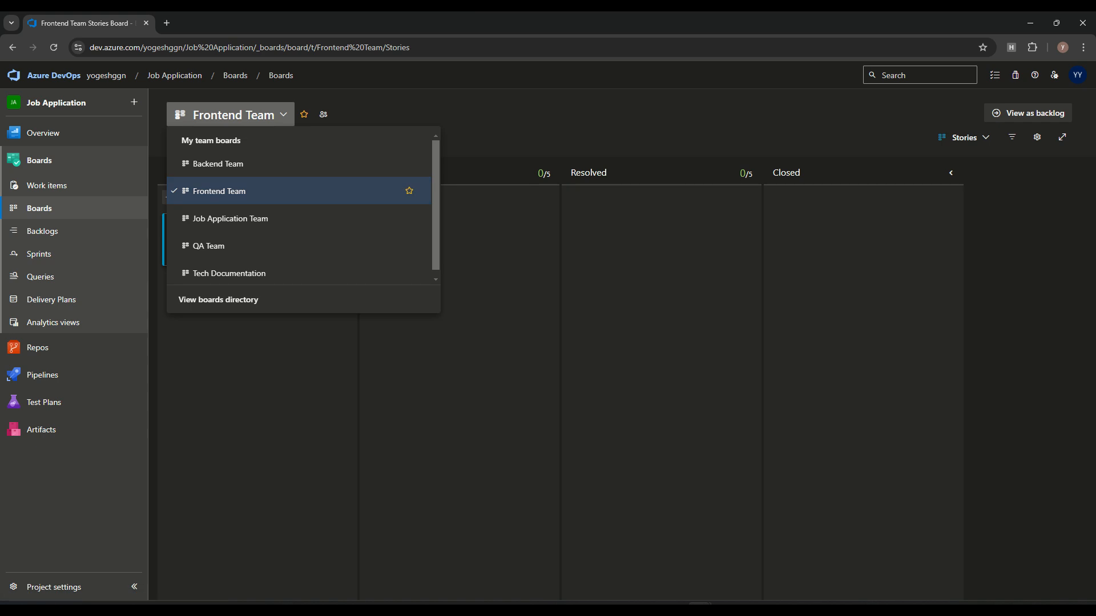
{"action": "left_click", "coordinate": [221, 162]}
{"action": "left_click", "coordinate": [188, 377]}
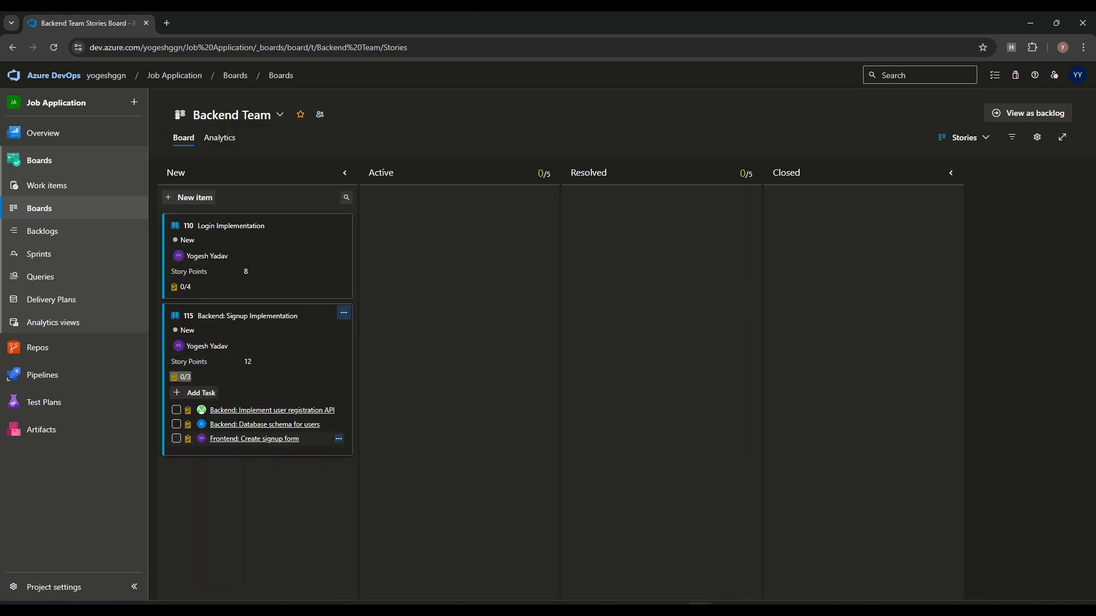
{"action": "left_click", "coordinate": [255, 439]}
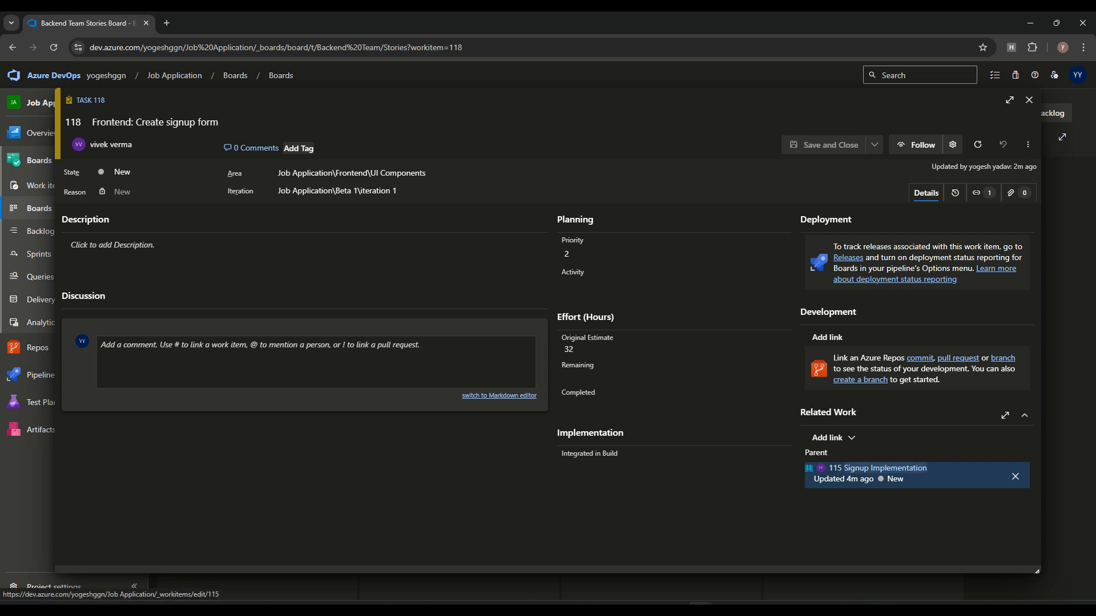
Step: Replace task 118's parent link to story 115 with user story 119, save, and verify
{"action": "left_click", "coordinate": [1014, 477]}
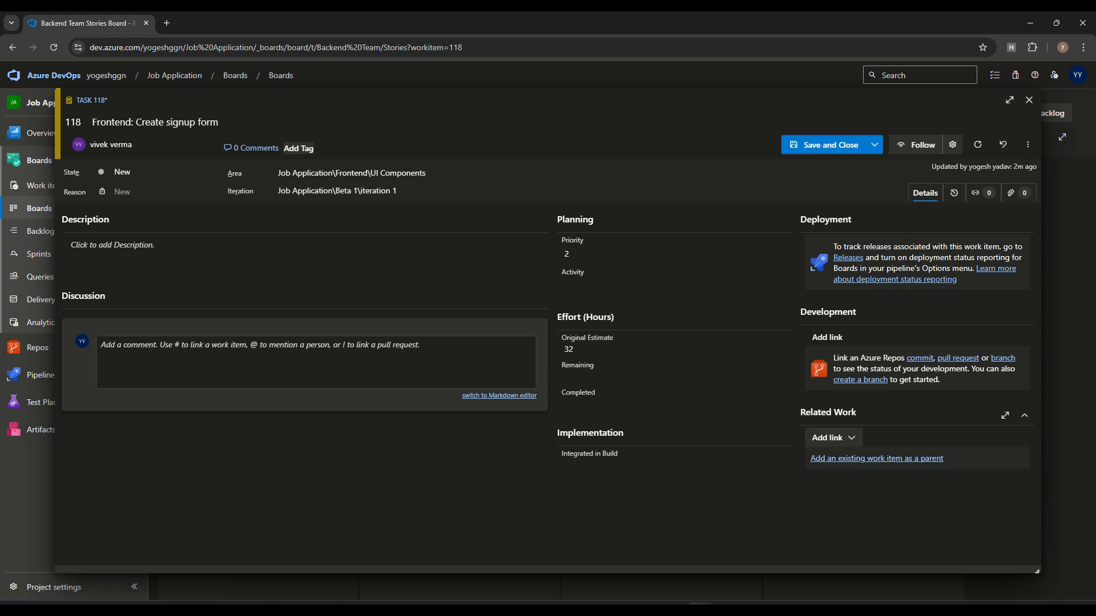
{"action": "left_click", "coordinate": [877, 459]}
{"action": "left_click", "coordinate": [541, 317]}
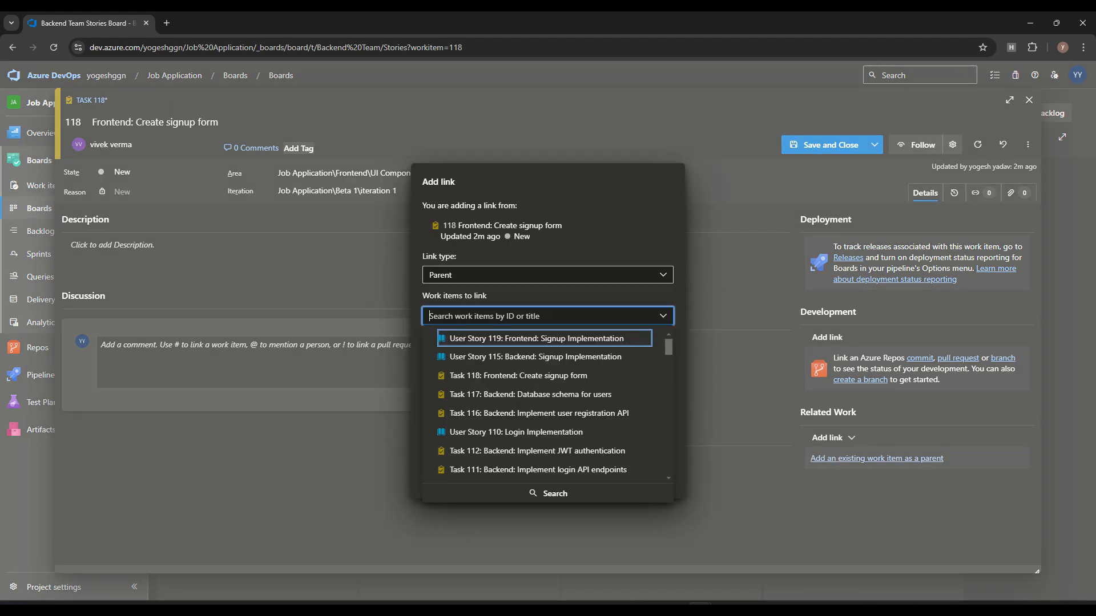
{"action": "key", "text": "Return"}
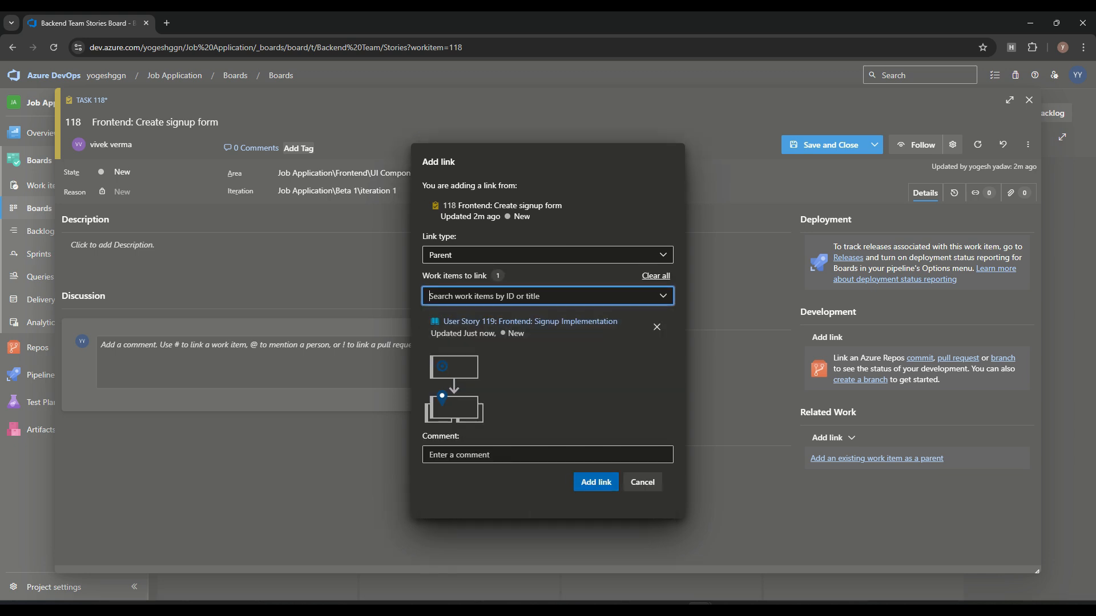
{"action": "left_click", "coordinate": [596, 482]}
{"action": "left_click", "coordinate": [831, 145]}
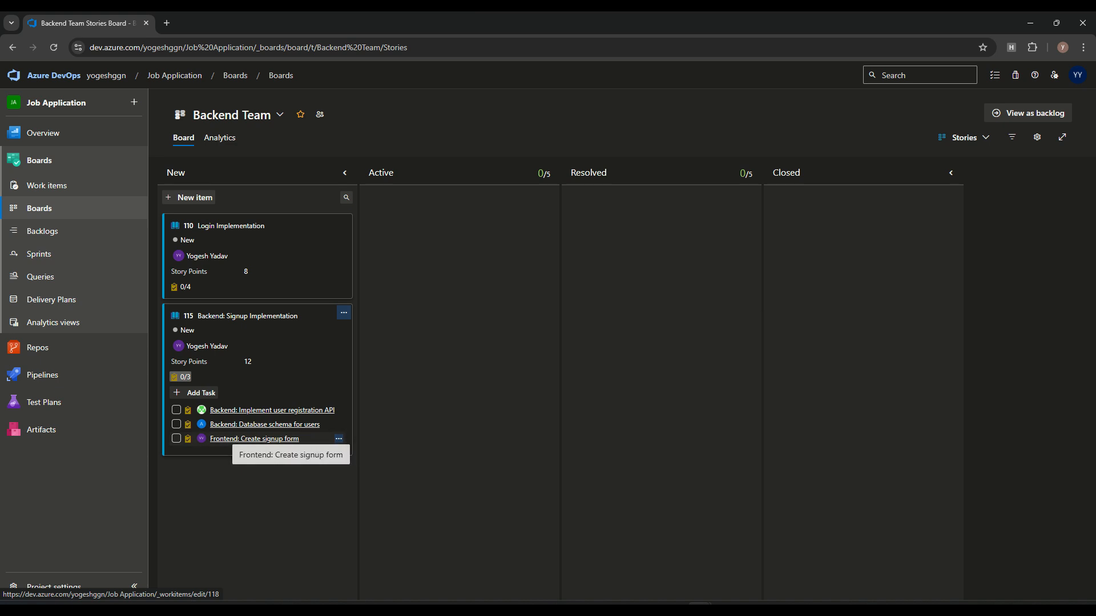
{"action": "left_click", "coordinate": [254, 438]}
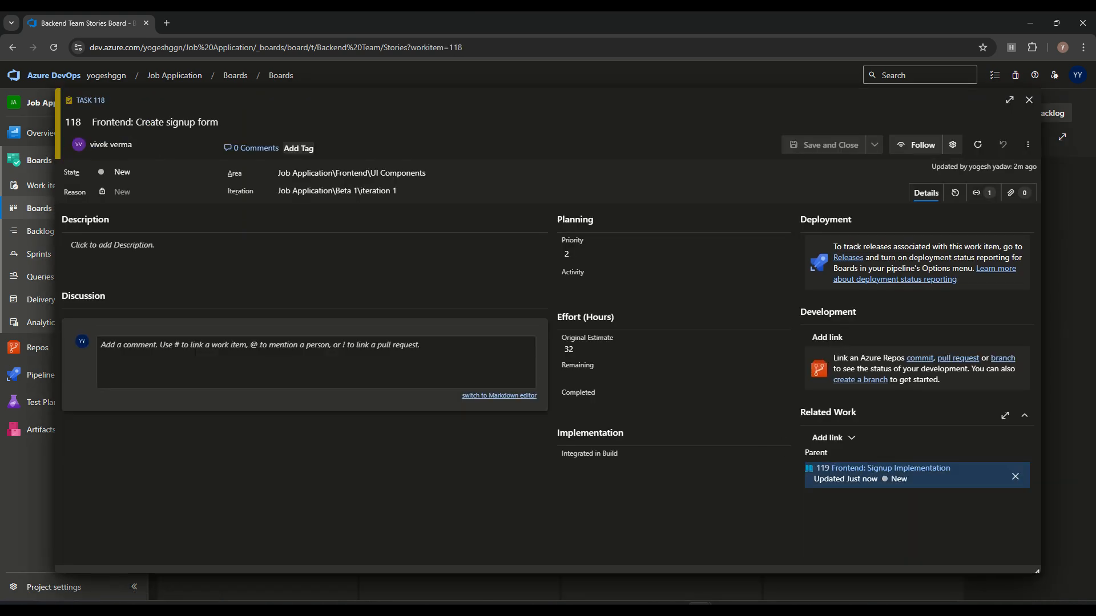
{"action": "left_click", "coordinate": [1029, 100]}
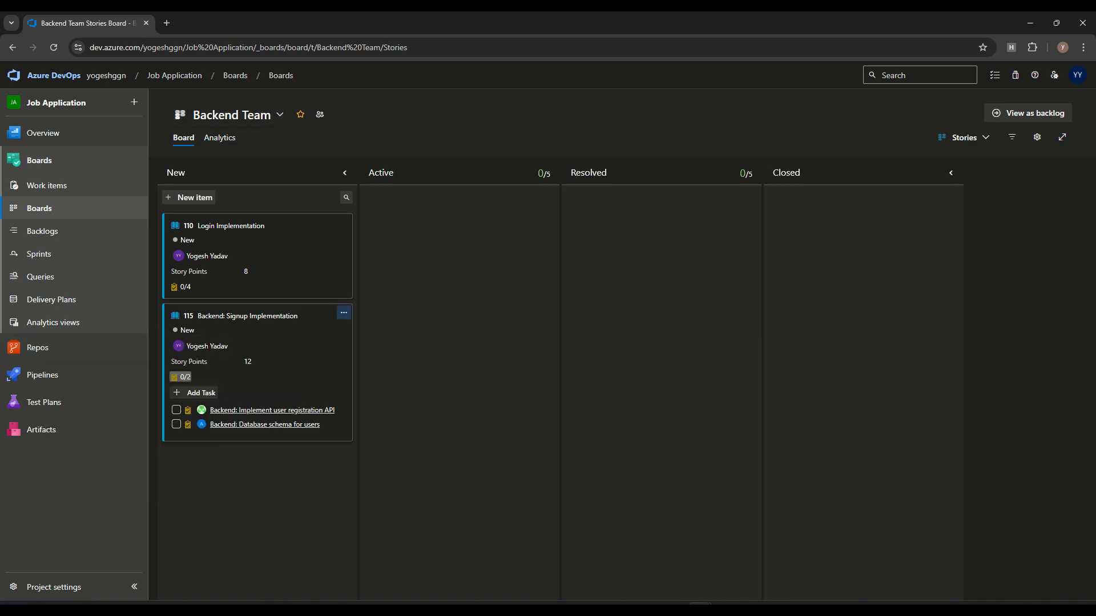
{"action": "left_click", "coordinate": [232, 115]}
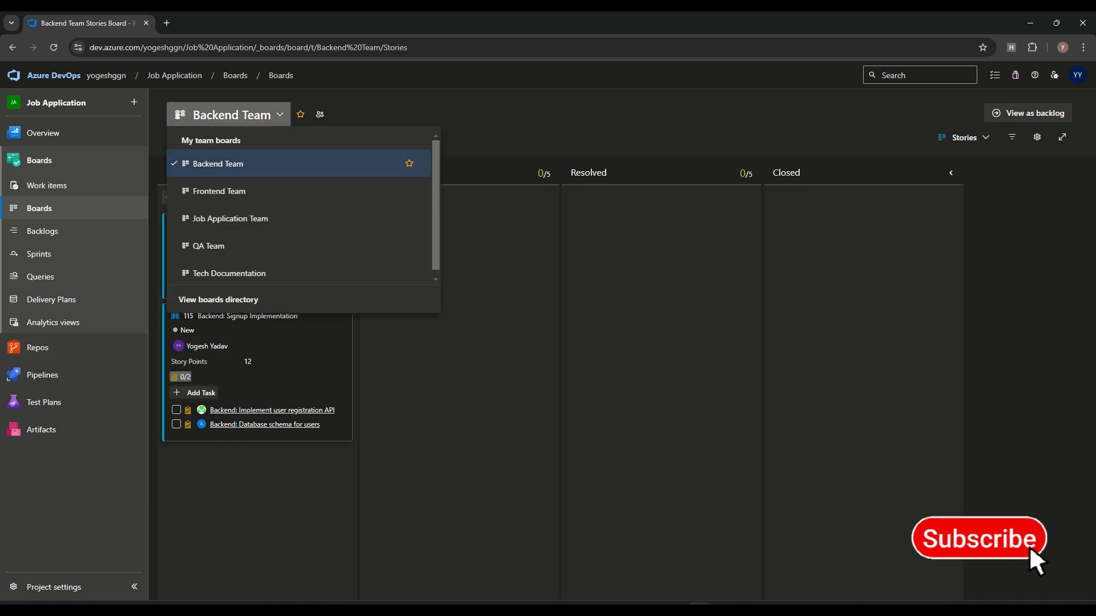
Step: Switch to the QA Team board and begin a new task from Work items
{"action": "left_click", "coordinate": [209, 246]}
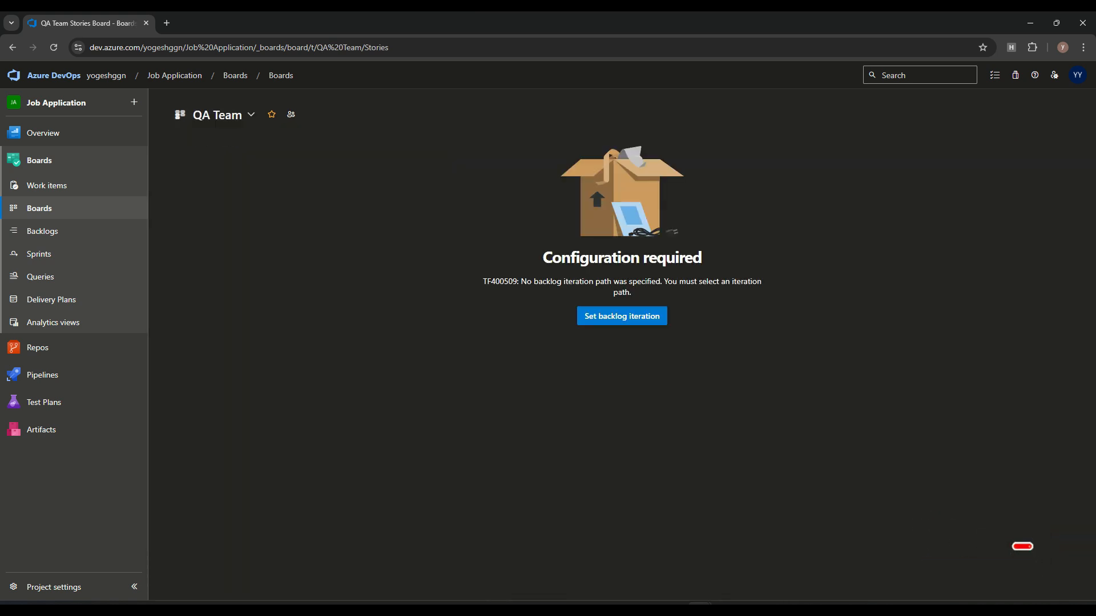
{"action": "left_click", "coordinate": [622, 317]}
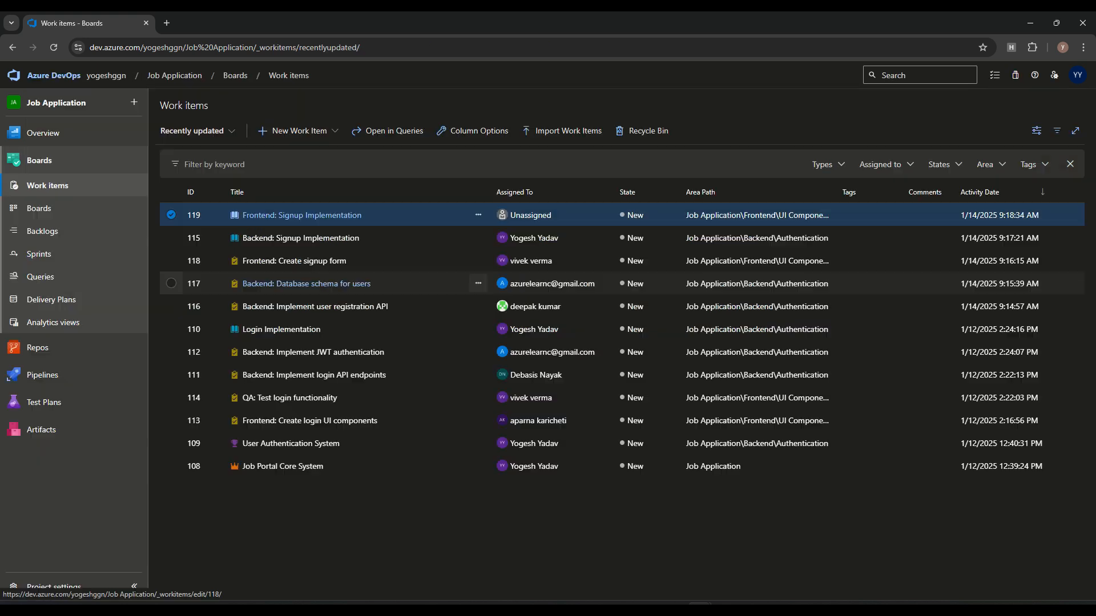
{"action": "left_click", "coordinate": [294, 131]}
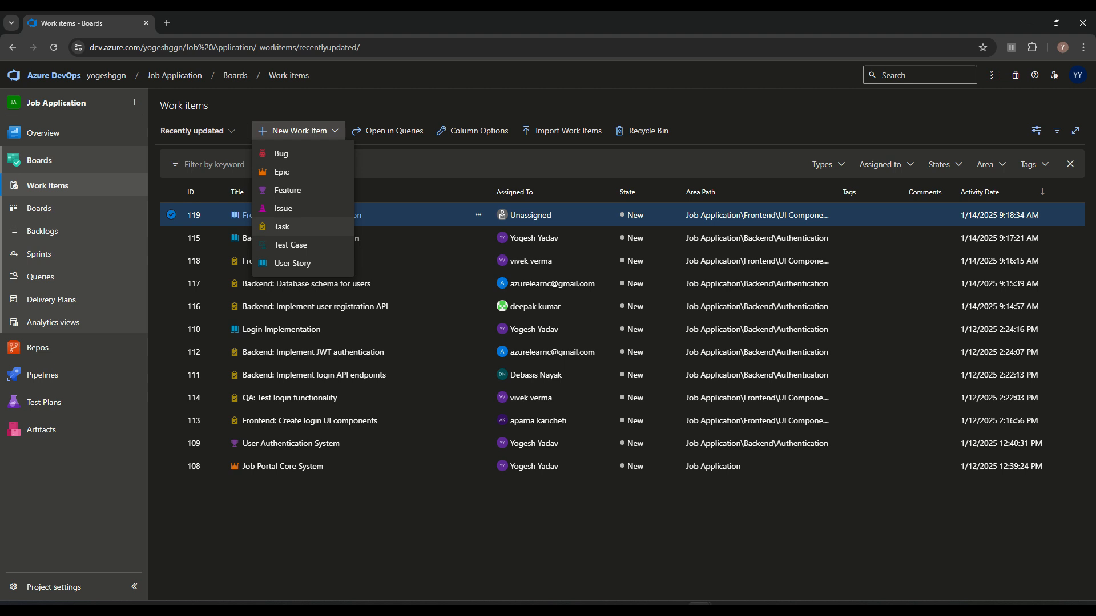
{"action": "left_click", "coordinate": [282, 227]}
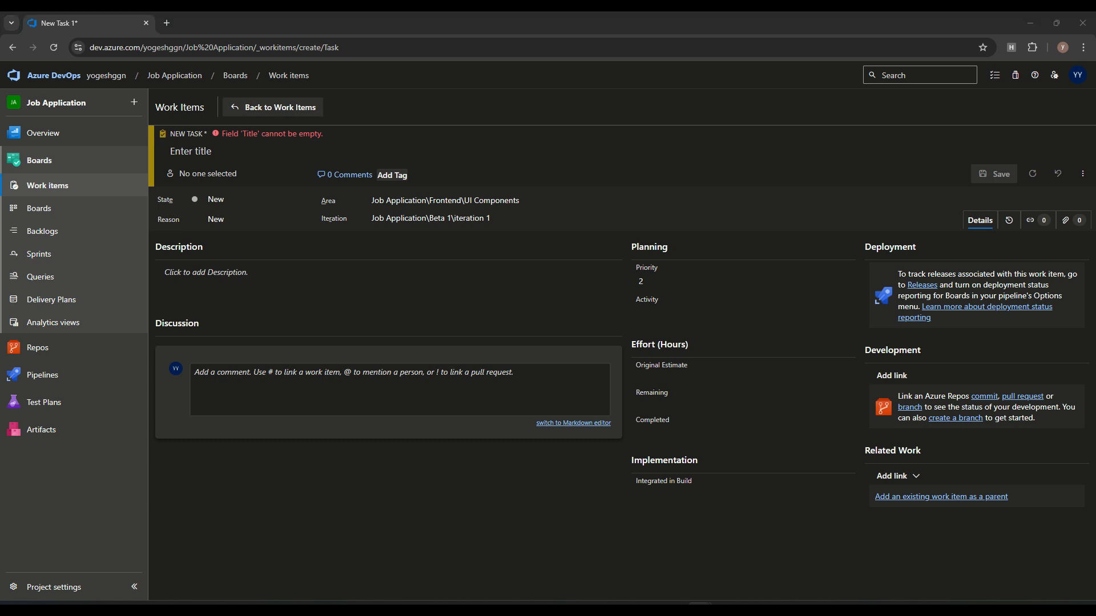
Step: Discard the unsaved task and start a blank new user story instead
{"action": "left_click", "coordinate": [273, 107]}
{"action": "left_click", "coordinate": [567, 376]}
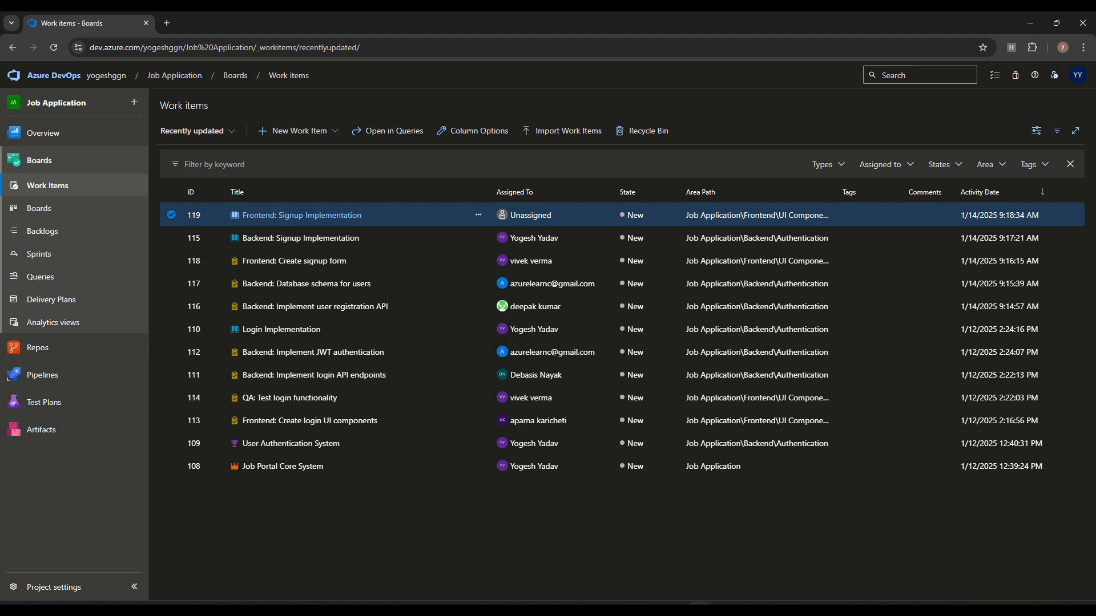
{"action": "left_click", "coordinate": [292, 131]}
{"action": "left_click", "coordinate": [297, 264]}
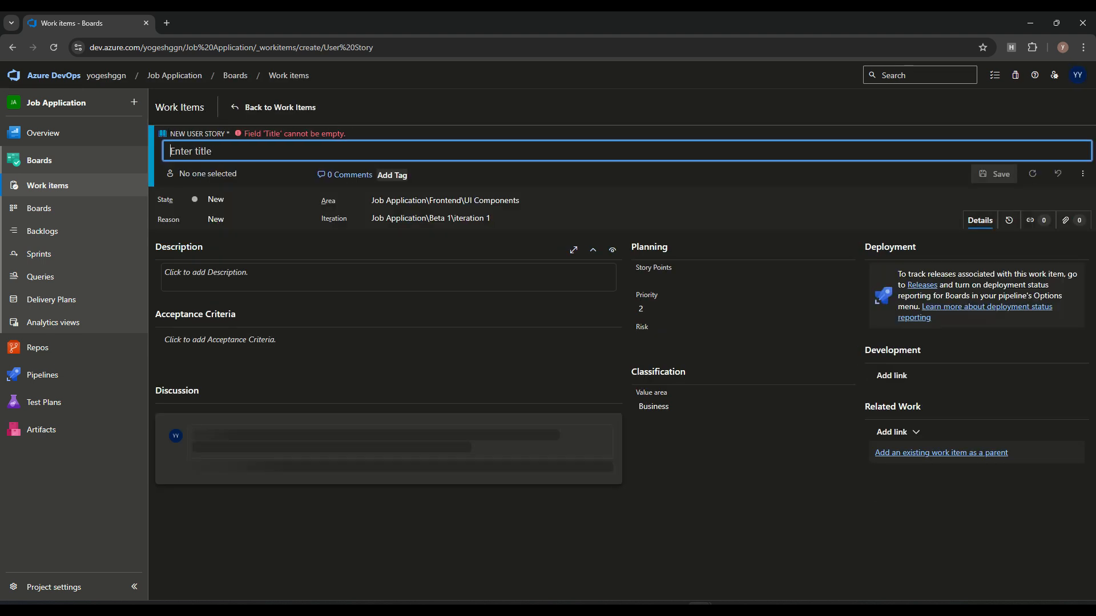
Step: Title the new user story 'QA: Signup Implementation' and assign it to a team member
{"action": "type", "text": "Signup Implementation"}
{"action": "type", "text": "QA:"}
{"action": "left_click", "coordinate": [743, 278]}
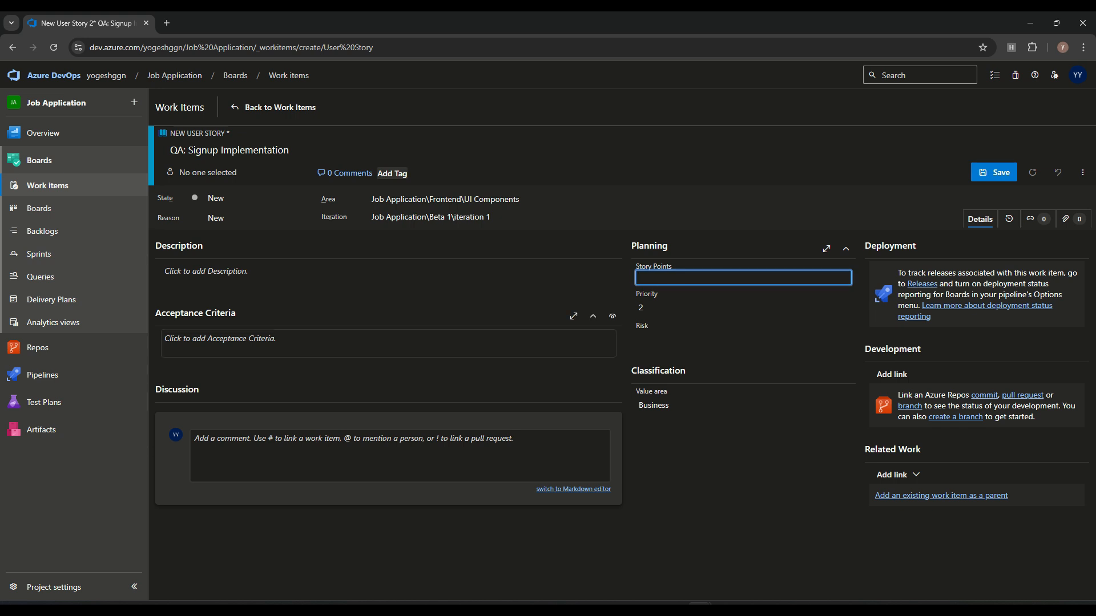
{"action": "left_click", "coordinate": [228, 173]}
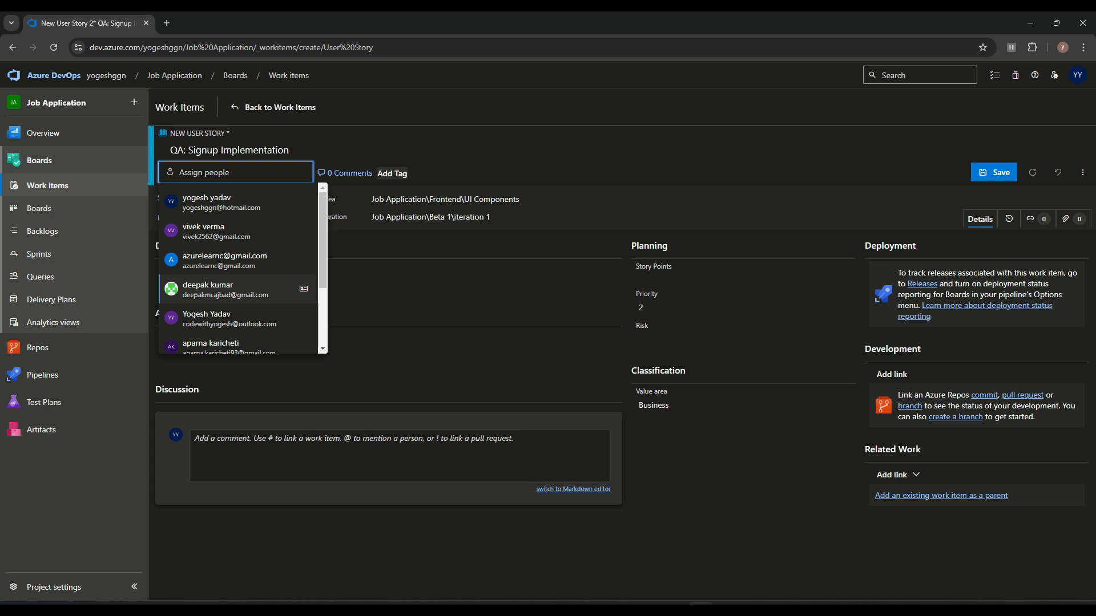
{"action": "scroll", "coordinate": [245, 285], "scroll_direction": "down", "scroll_amount": 3}
{"action": "left_click", "coordinate": [228, 277]}
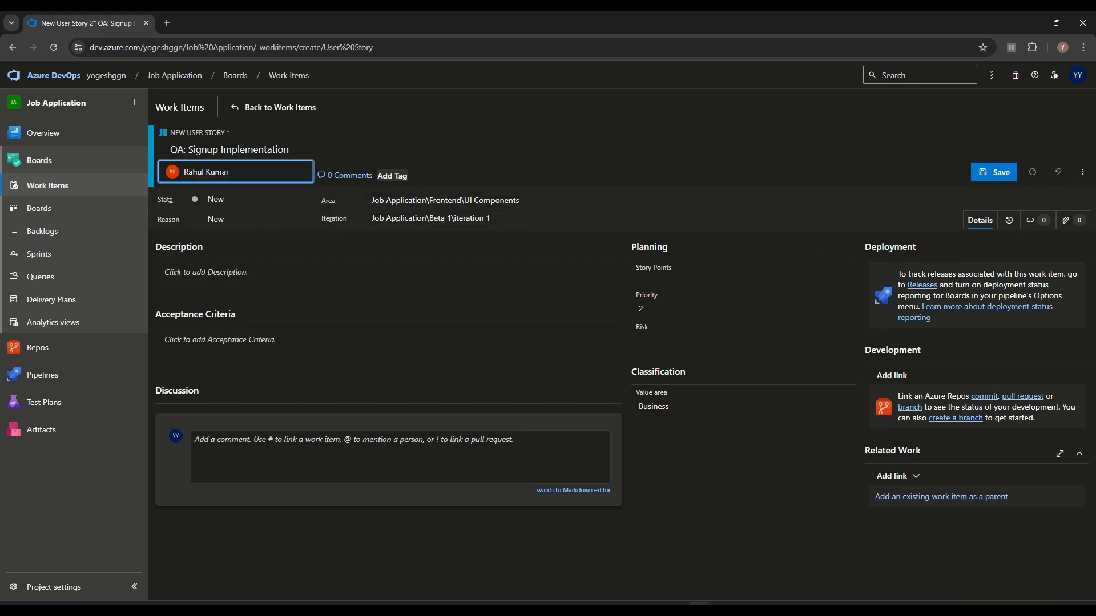
Step: Link Feature 109 User Authentication System as the story's parent
{"action": "left_click", "coordinate": [942, 497]}
{"action": "left_click", "coordinate": [548, 316]}
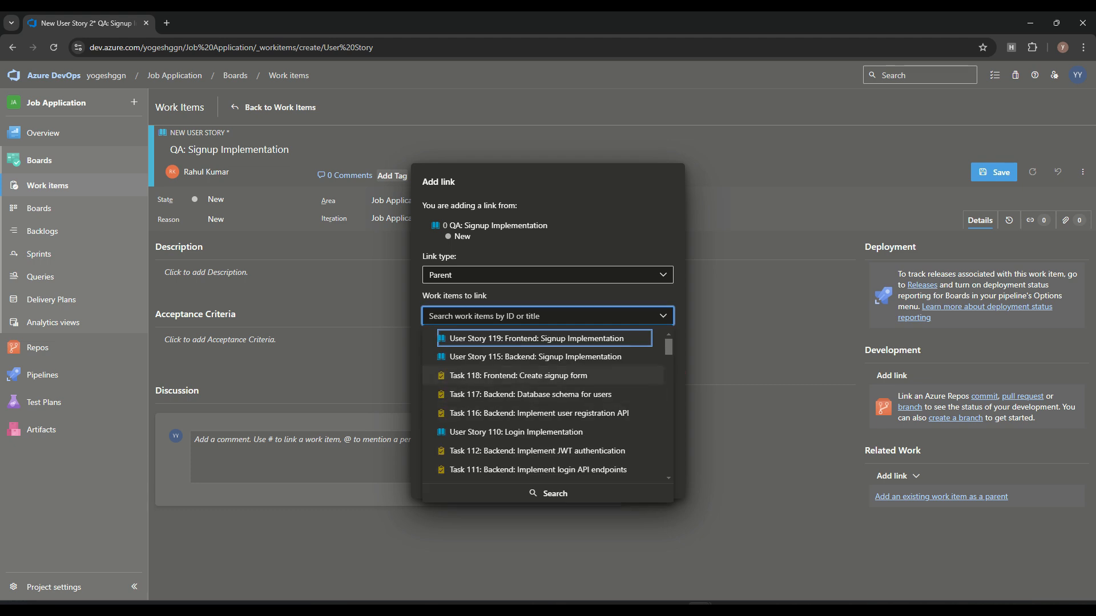
{"action": "scroll", "coordinate": [548, 375], "scroll_direction": "down", "scroll_amount": 4}
{"action": "scroll", "coordinate": [548, 410], "scroll_direction": "up", "scroll_amount": 2}
{"action": "scroll", "coordinate": [542, 411], "scroll_direction": "up", "scroll_amount": 2}
{"action": "scroll", "coordinate": [542, 411], "scroll_direction": "down", "scroll_amount": 2}
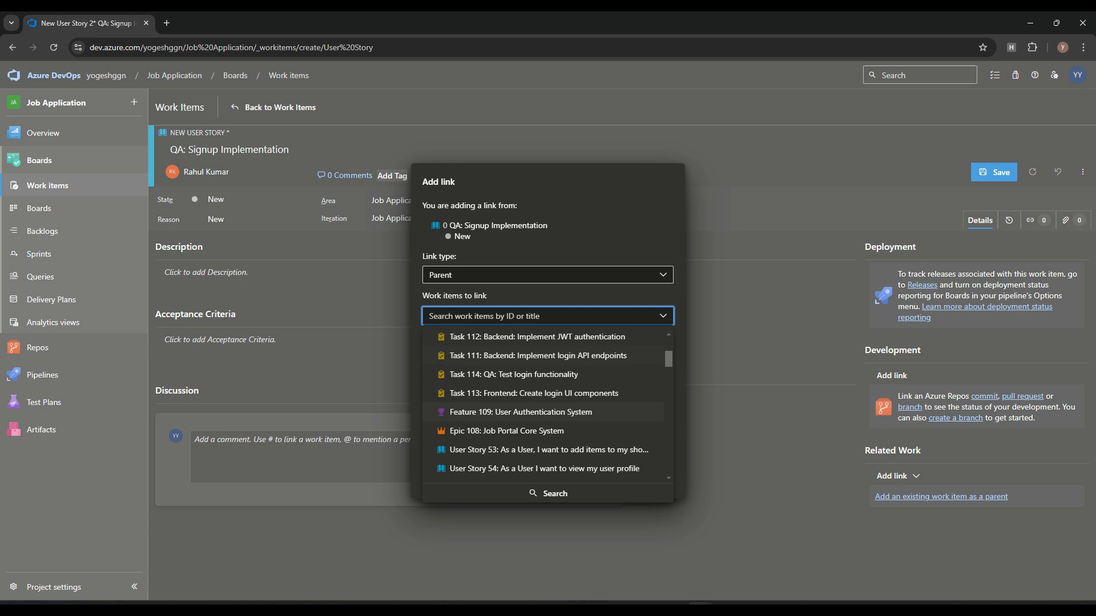
{"action": "scroll", "coordinate": [548, 407], "scroll_direction": "down", "scroll_amount": 2}
{"action": "scroll", "coordinate": [548, 406], "scroll_direction": "up", "scroll_amount": 5}
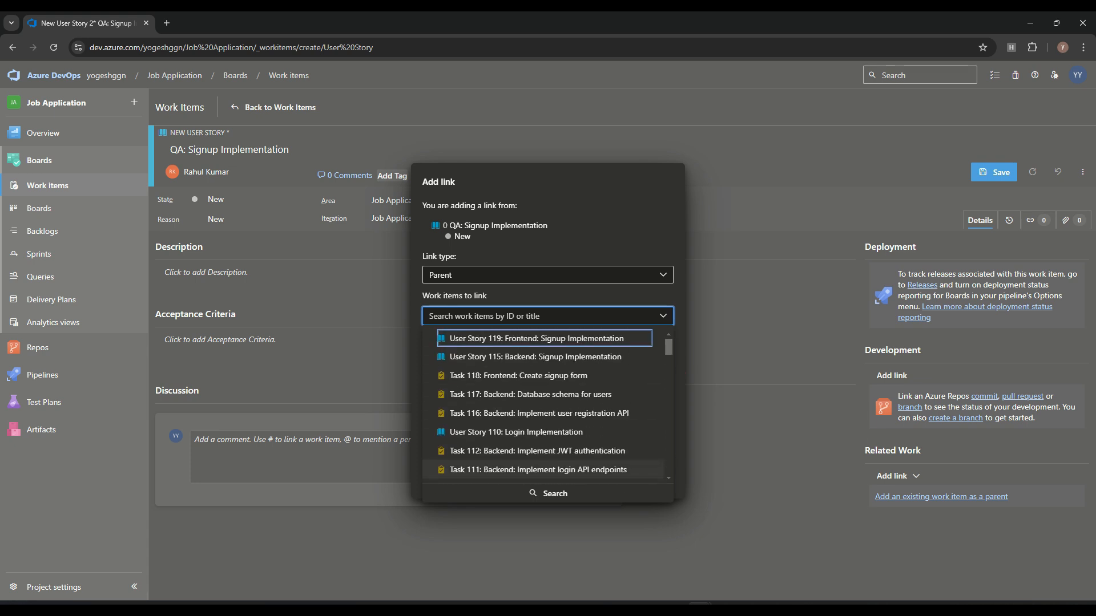
{"action": "scroll", "coordinate": [542, 411], "scroll_direction": "down", "scroll_amount": 2}
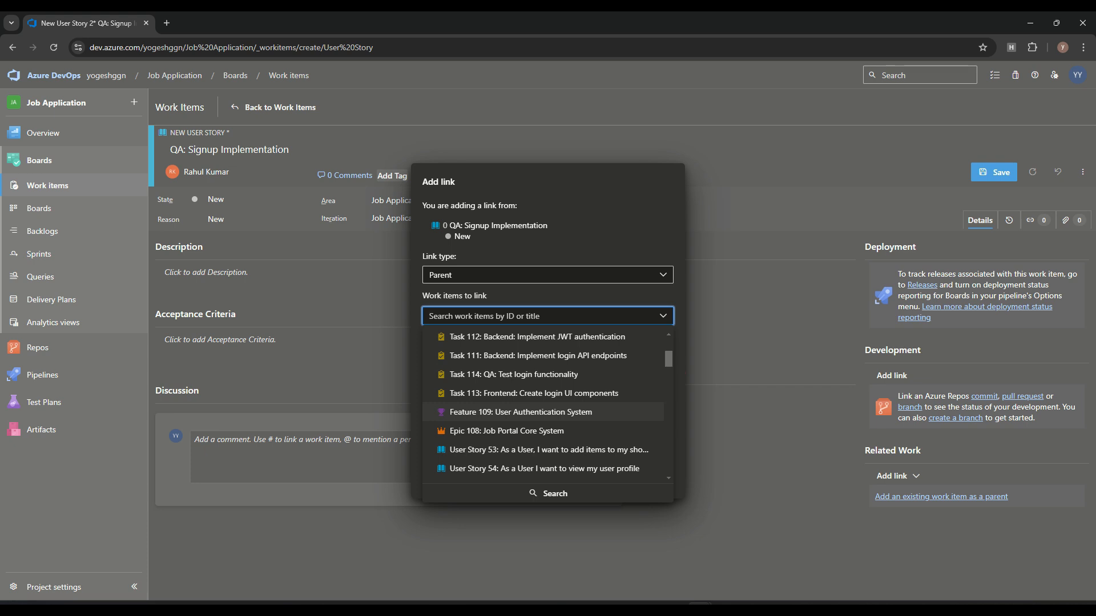
{"action": "left_click", "coordinate": [521, 412]}
{"action": "left_click", "coordinate": [596, 483]}
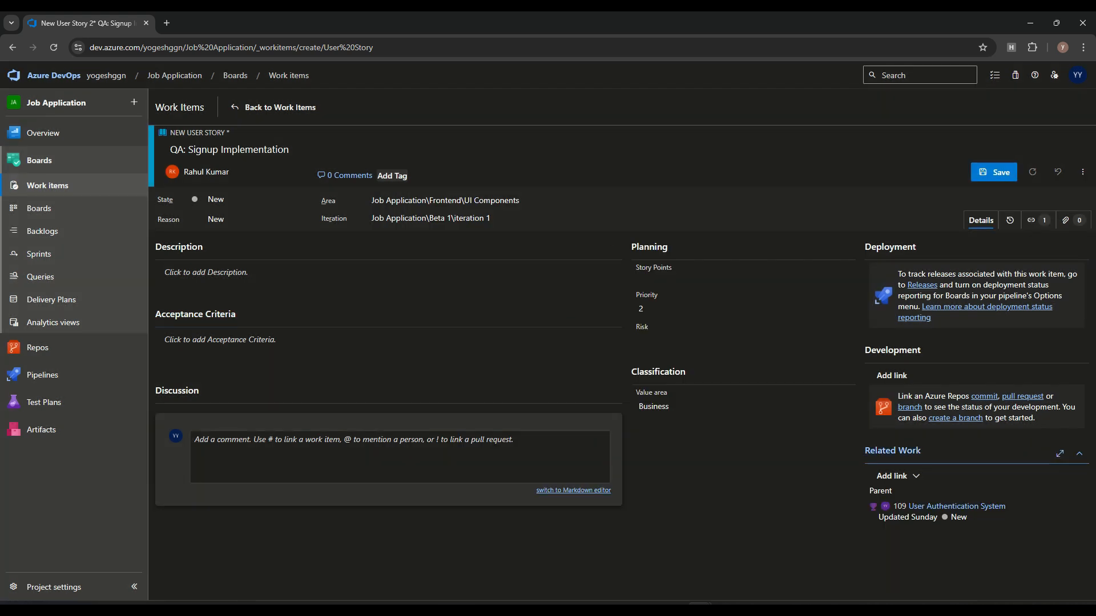
Step: Save user story 120 and return to the work items list
{"action": "left_click", "coordinate": [994, 172]}
{"action": "left_click", "coordinate": [48, 185]}
{"action": "left_click", "coordinate": [47, 186]}
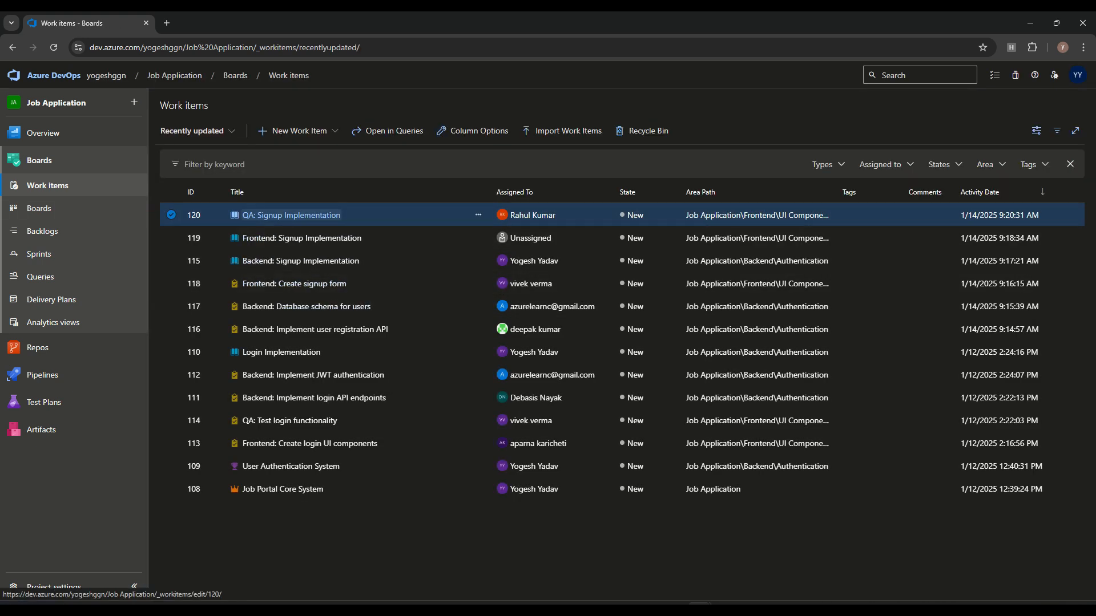
{"action": "left_click", "coordinate": [299, 132]}
Step: Start a new Child-linked Task from story 120
{"action": "left_click", "coordinate": [293, 245]}
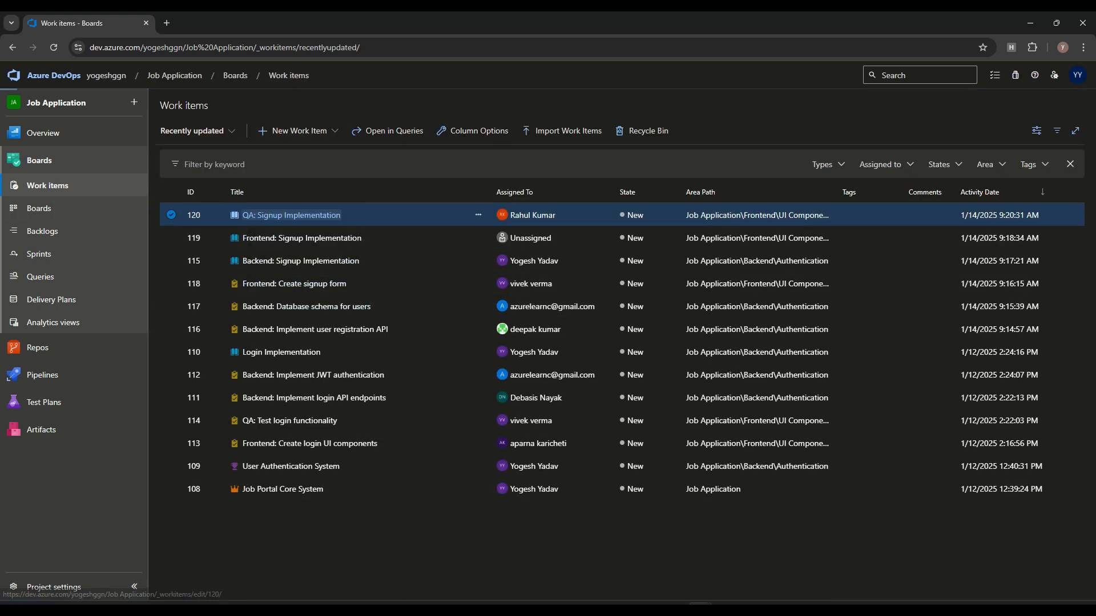
{"action": "left_click", "coordinate": [898, 476]}
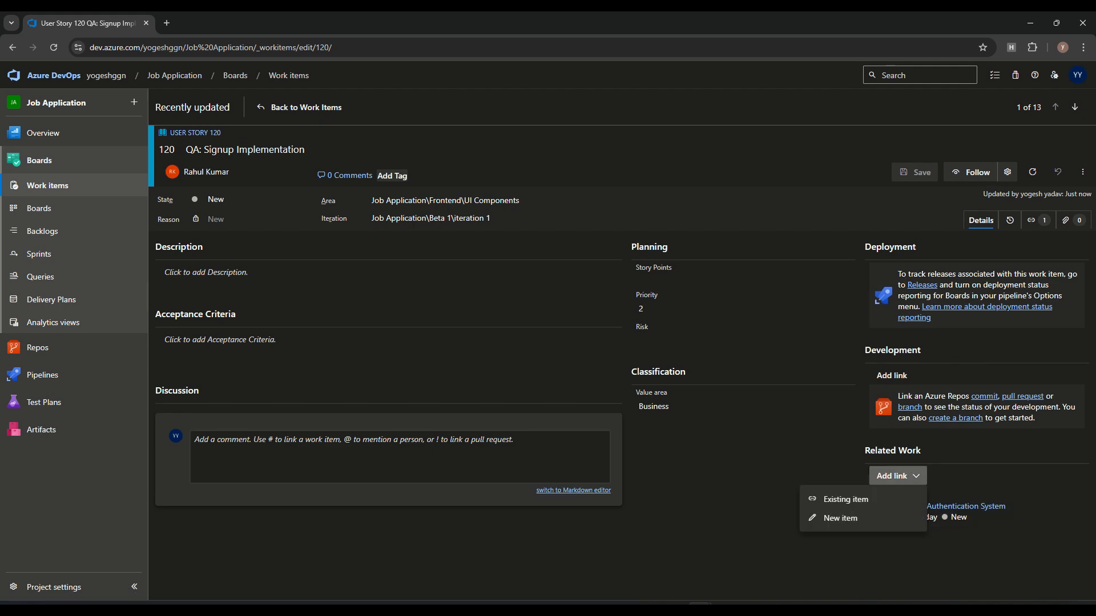
{"action": "left_click", "coordinate": [841, 518]}
{"action": "left_click", "coordinate": [548, 295]}
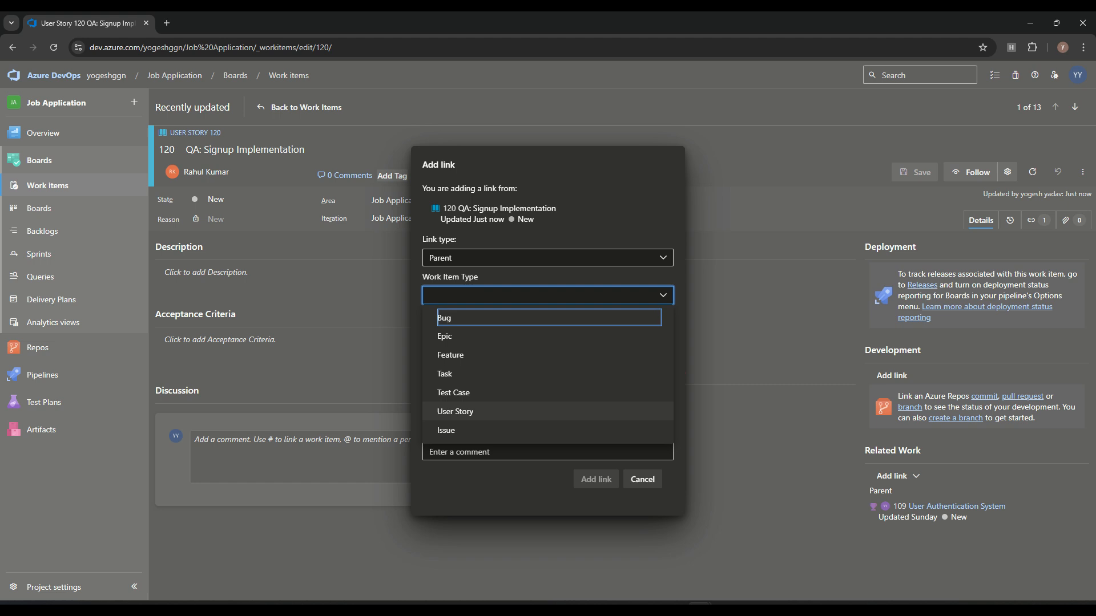
{"action": "left_click", "coordinate": [457, 374]}
{"action": "left_click", "coordinate": [548, 258]}
{"action": "key", "text": "Return"}
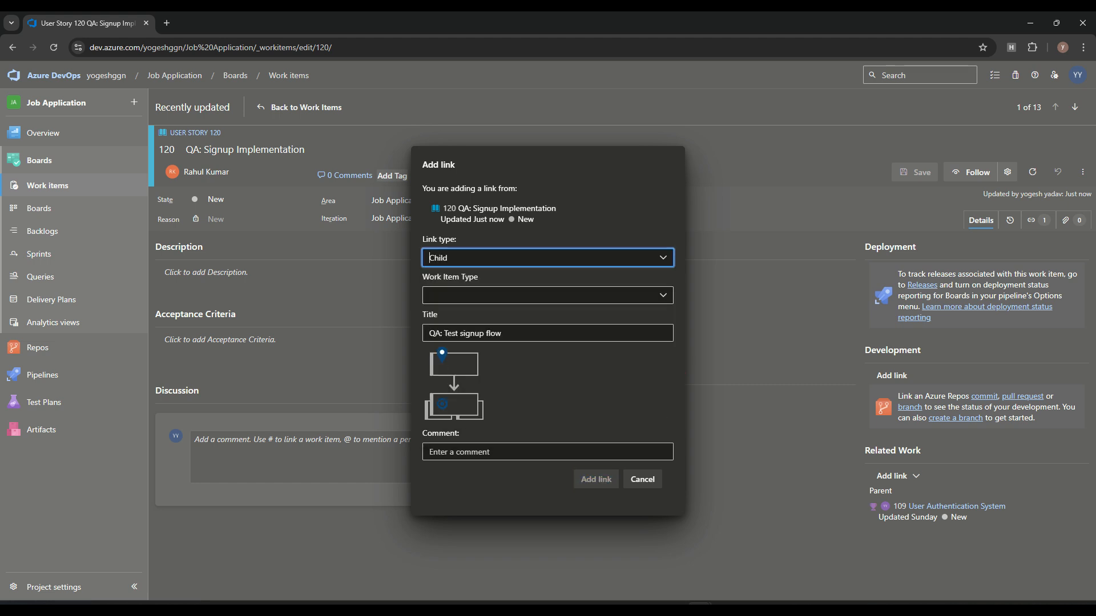
{"action": "left_click", "coordinate": [548, 295]}
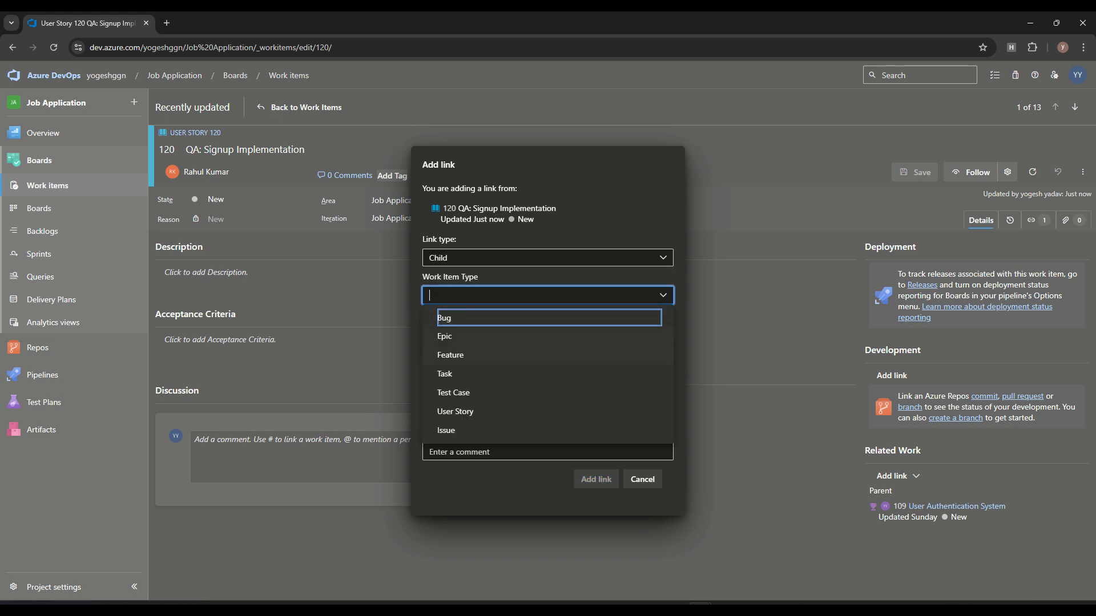
{"action": "left_click", "coordinate": [513, 373]}
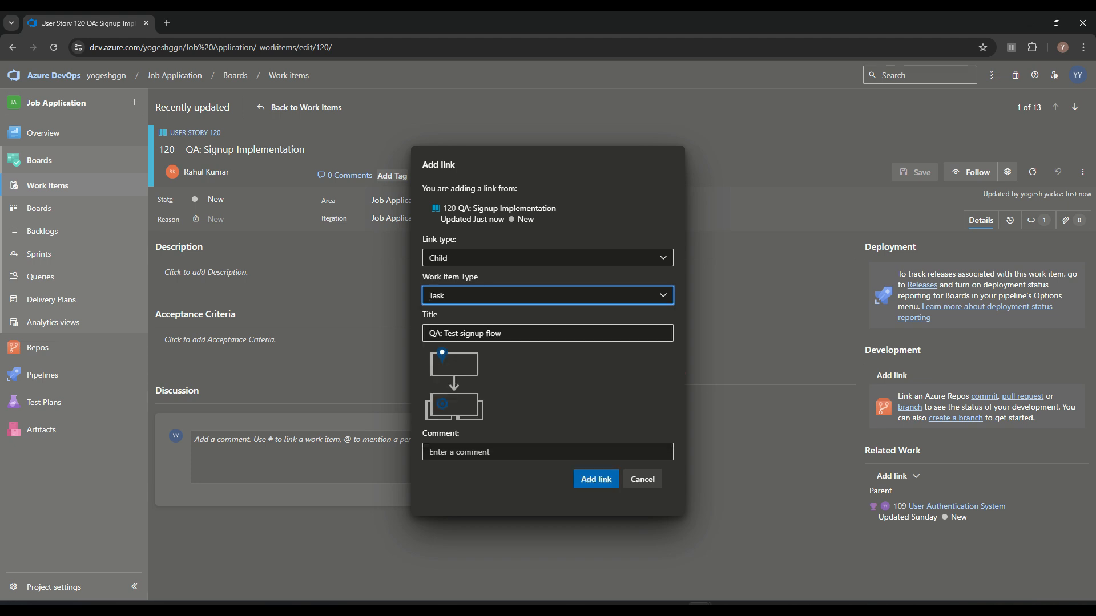
Step: Create child task 'QA: Test signup flow', save and close it, and return to work items
{"action": "left_click", "coordinate": [596, 480]}
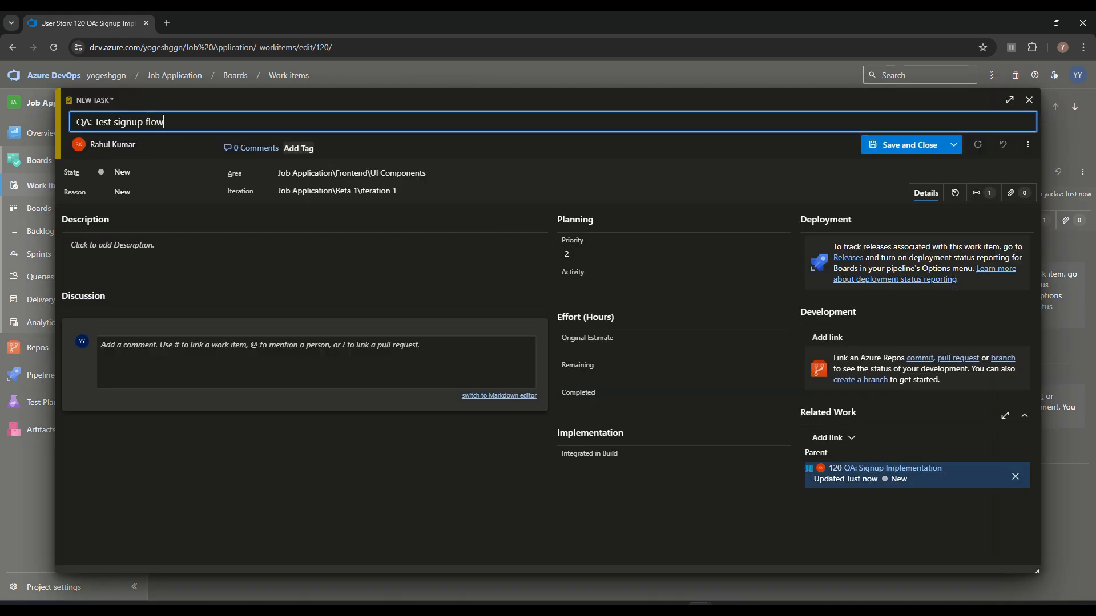
{"action": "left_click", "coordinate": [904, 145]}
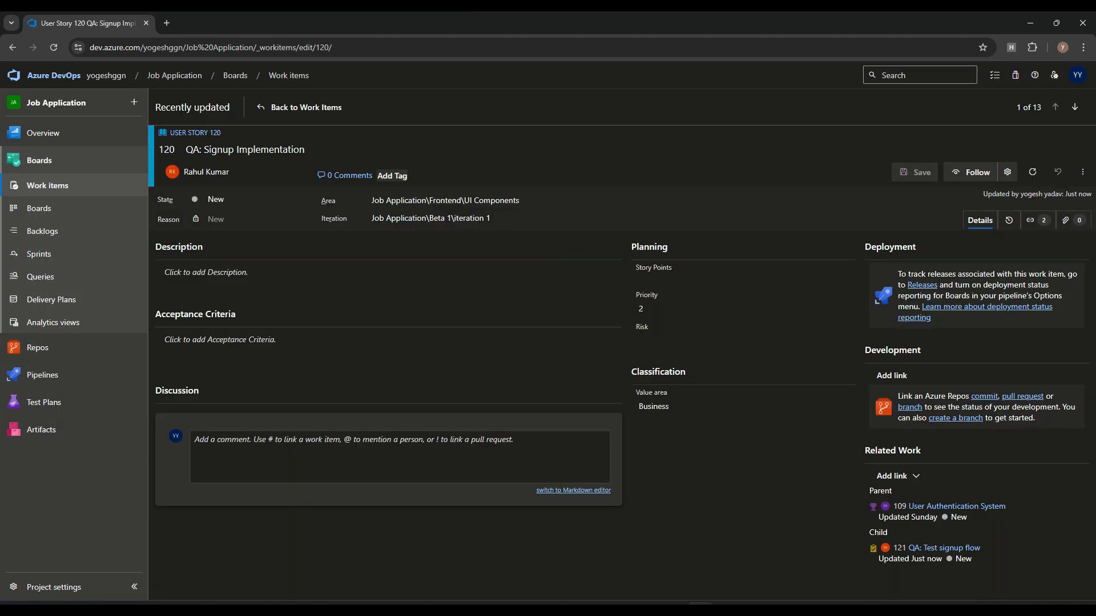
{"action": "left_click", "coordinate": [48, 186]}
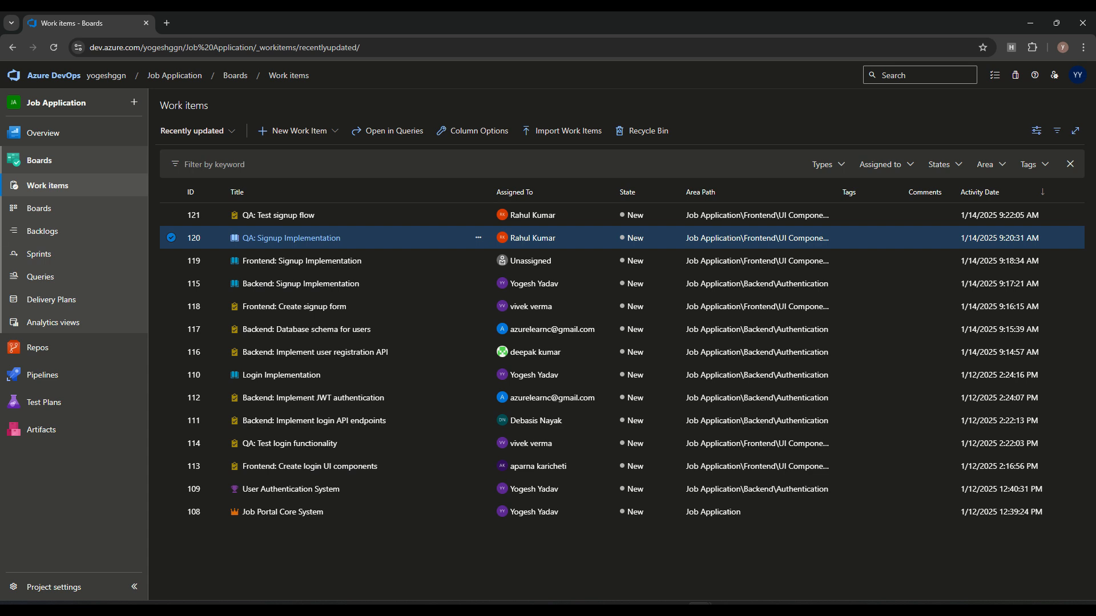
{"action": "left_click", "coordinate": [292, 131]}
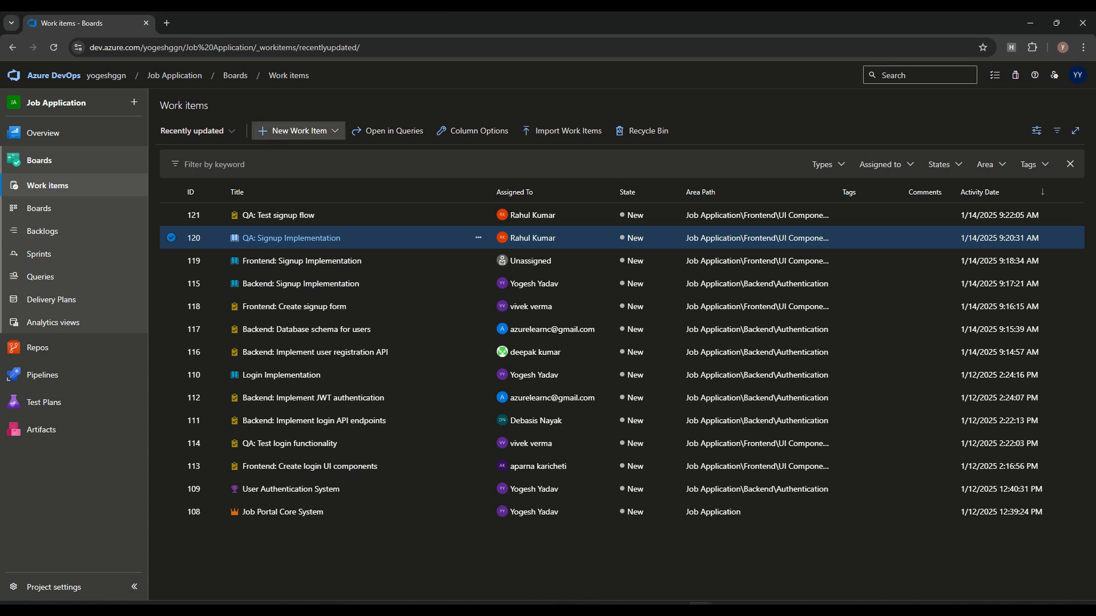
Step: Create Feature 'Job Management System' with Effort 15 and area Backend\Authentication
{"action": "left_click", "coordinate": [285, 192]}
{"action": "type", "text": "Job Management System"}
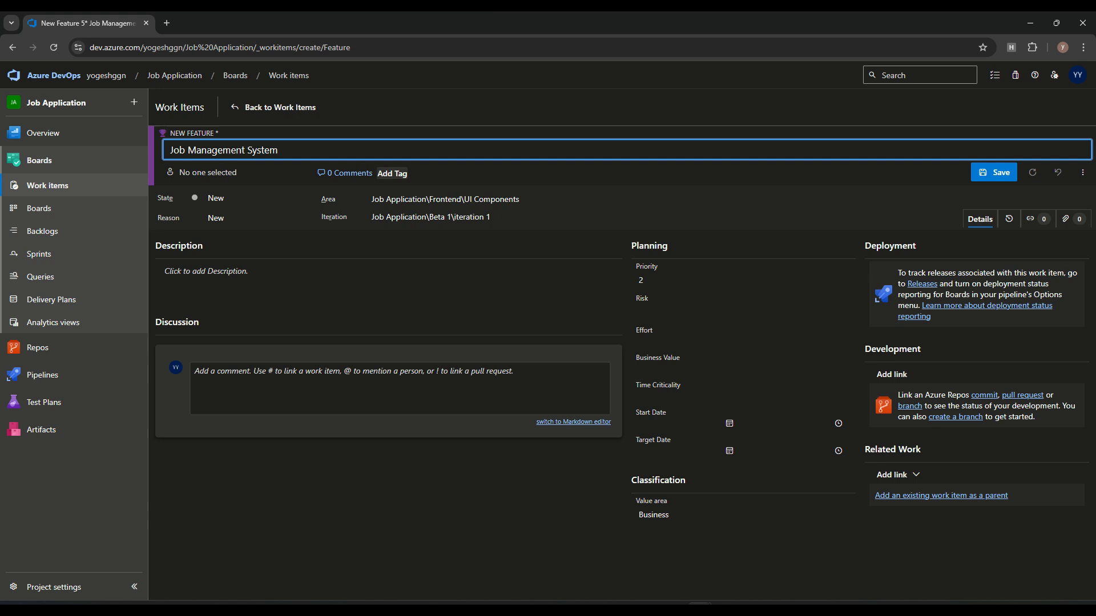
{"action": "left_click", "coordinate": [744, 342]}
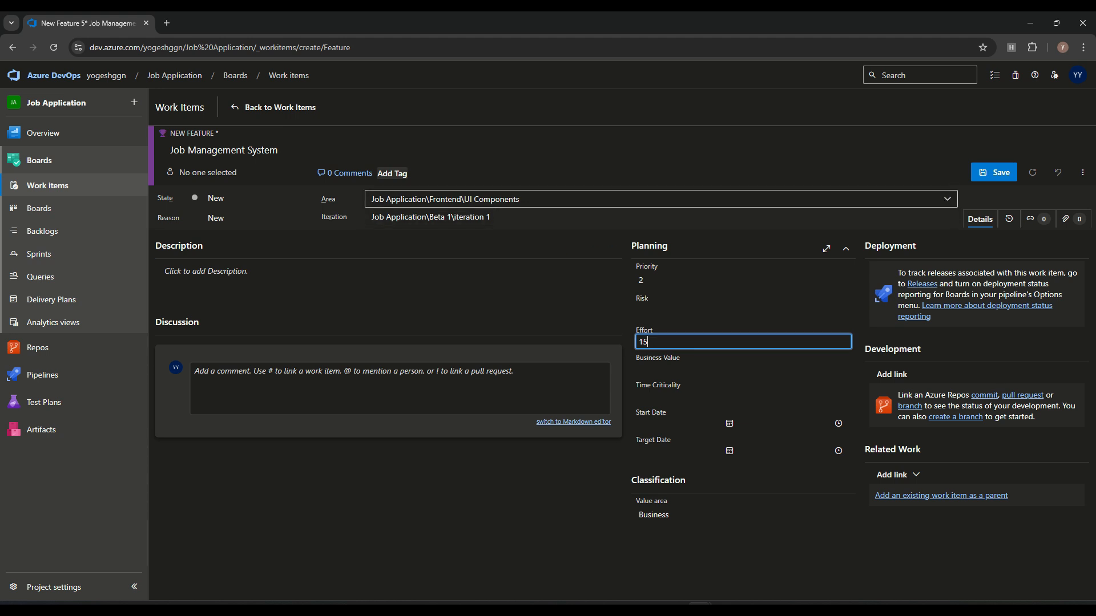
{"action": "left_click", "coordinate": [500, 199]}
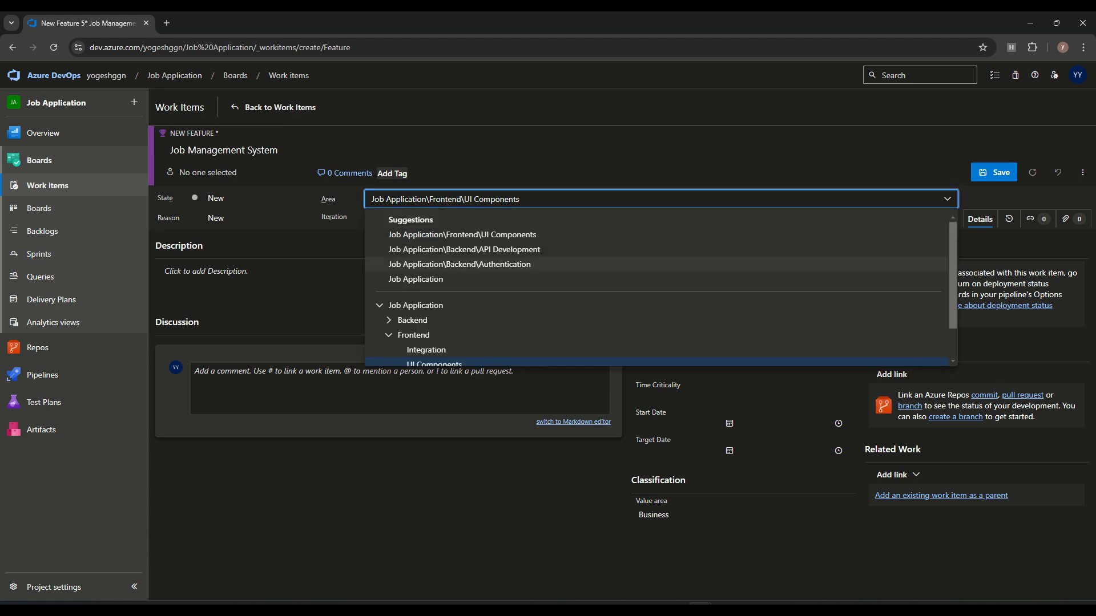
{"action": "left_click", "coordinate": [459, 265]}
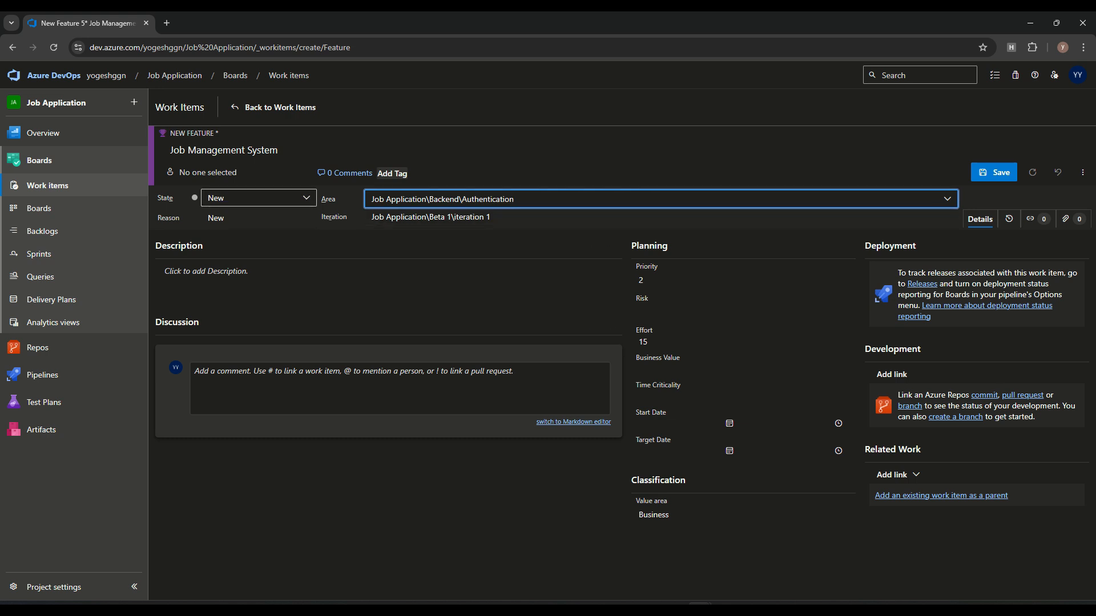
{"action": "left_click", "coordinate": [259, 198]}
{"action": "left_click", "coordinate": [354, 324]}
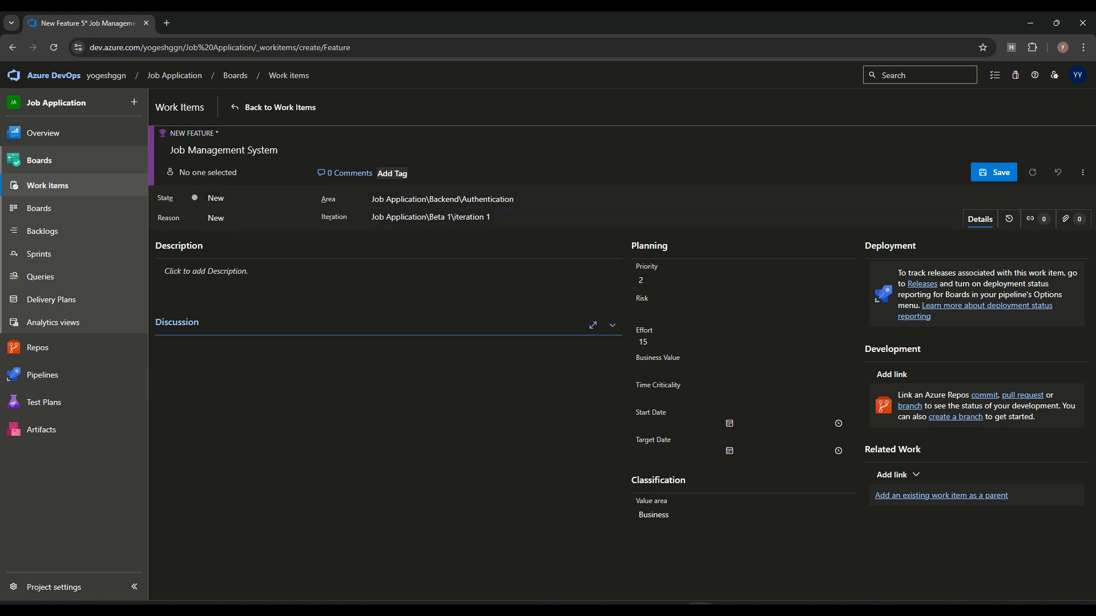
{"action": "left_click", "coordinate": [354, 324]}
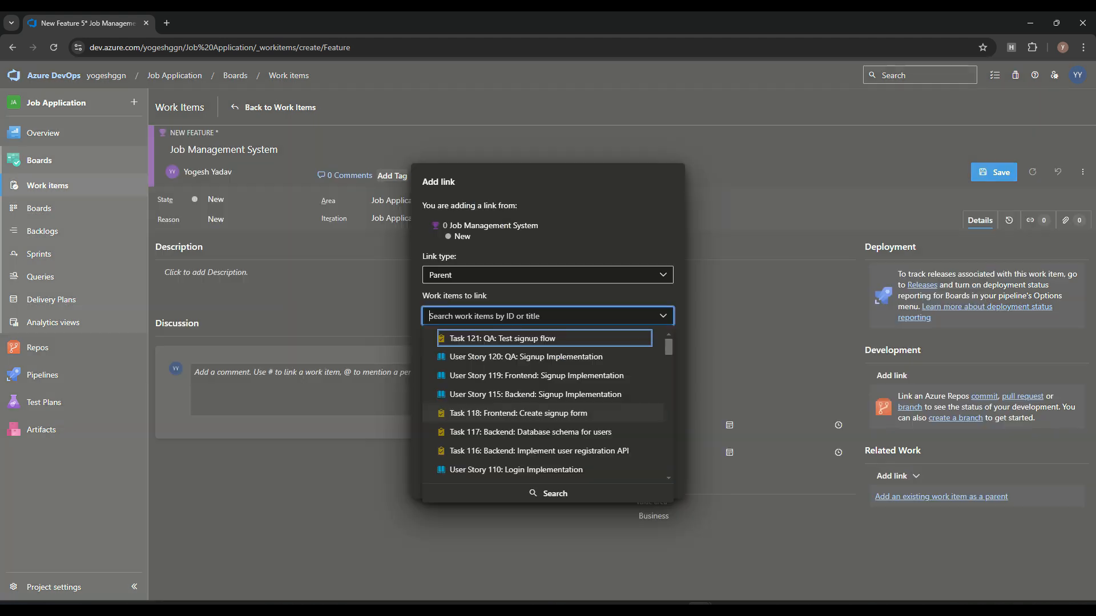
Step: Add Epic 108 Job Portal Core System as parent and save the feature
{"action": "scroll", "coordinate": [542, 400], "scroll_direction": "down", "scroll_amount": 3}
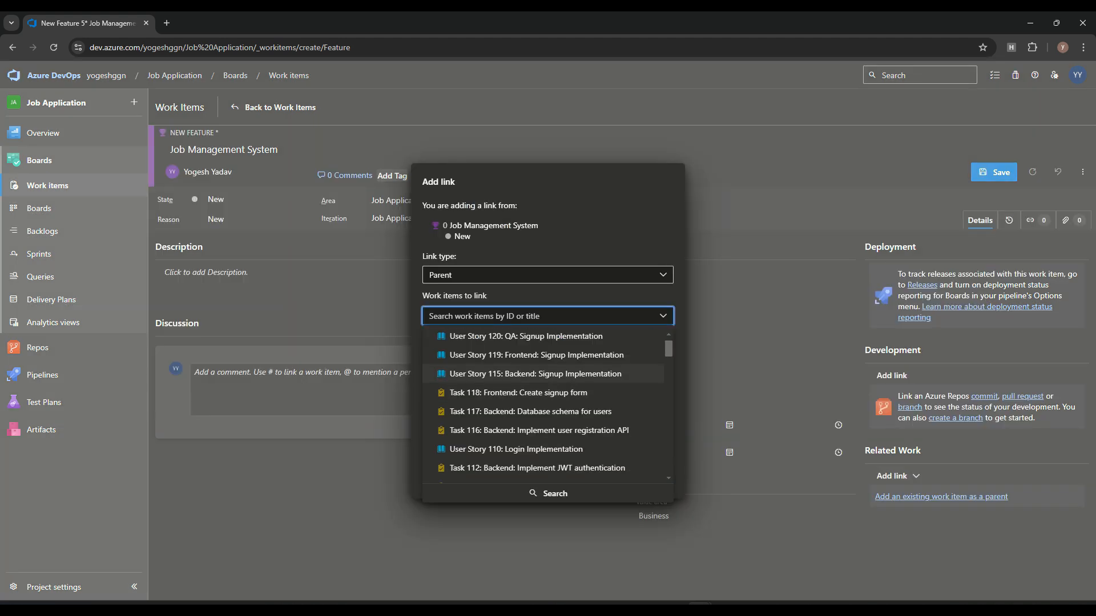
{"action": "left_click", "coordinate": [507, 411]}
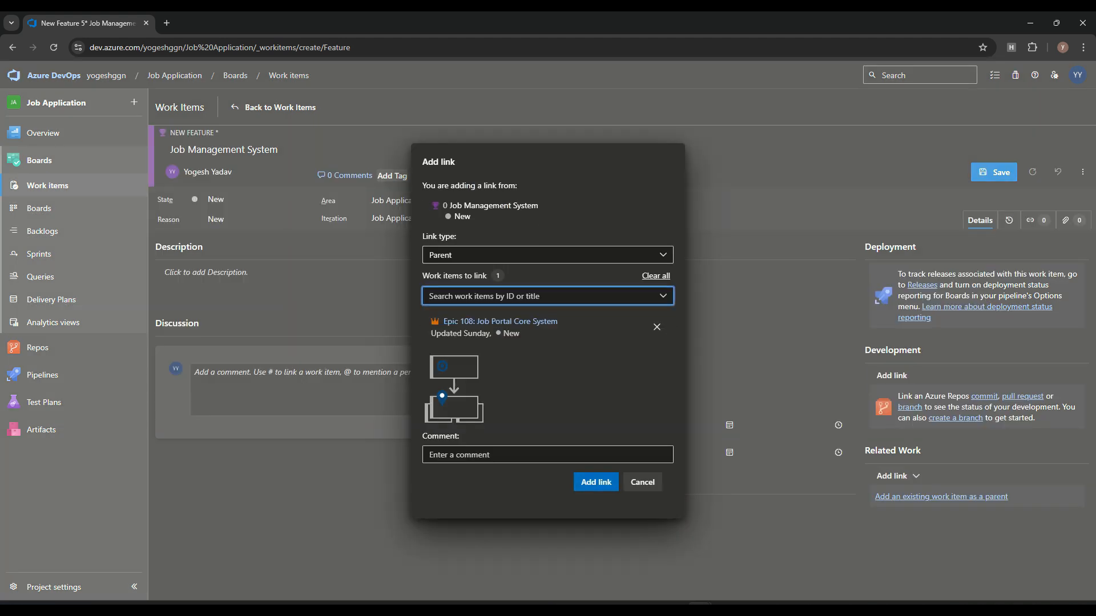
{"action": "left_click", "coordinate": [596, 482]}
{"action": "left_click", "coordinate": [994, 172]}
{"action": "left_click", "coordinate": [47, 186]}
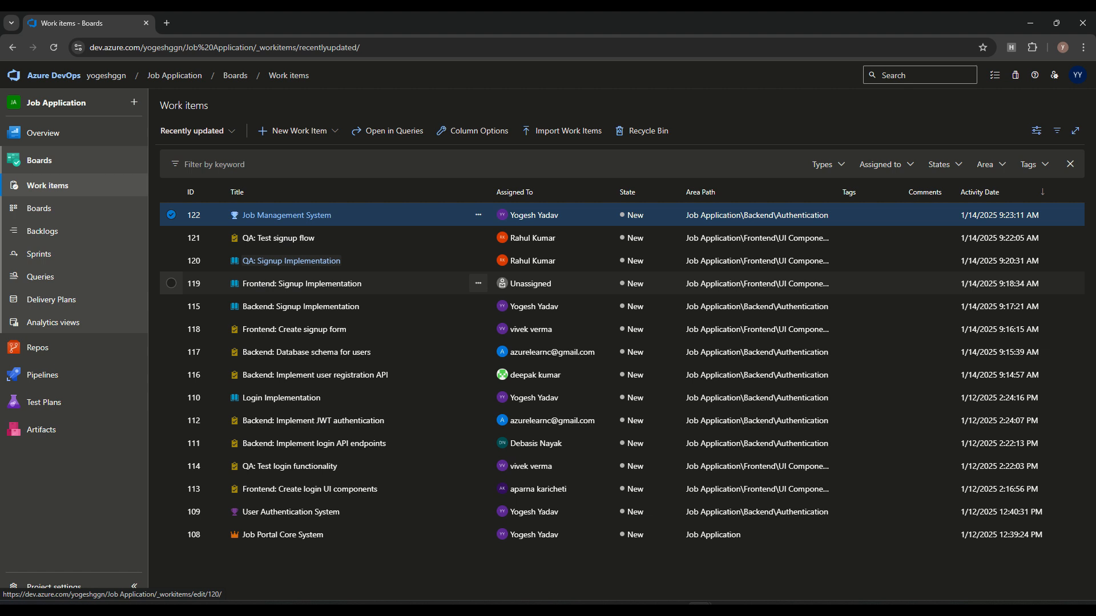
{"action": "left_click", "coordinate": [38, 254]}
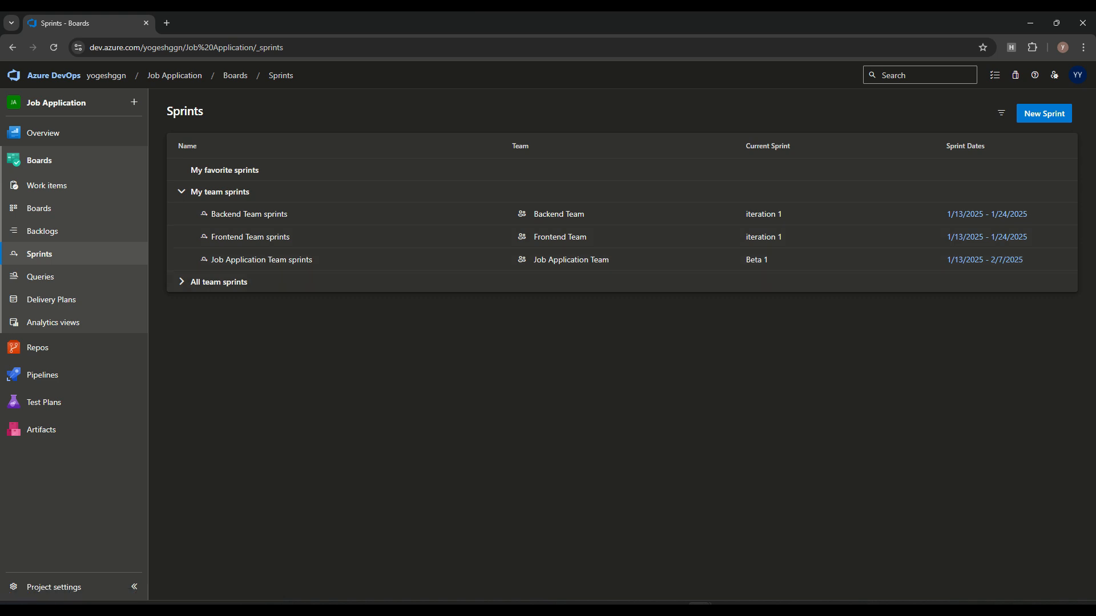
Step: Go to the project's Iterations configuration in project settings
{"action": "left_click", "coordinate": [219, 282]}
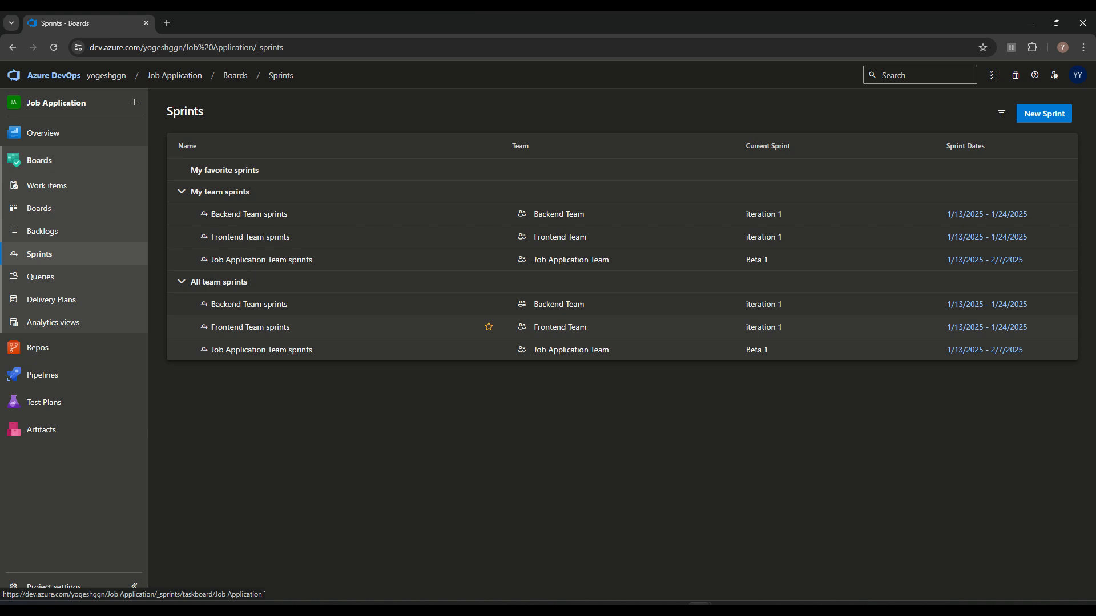
{"action": "mouse_move", "coordinate": [43, 375]}
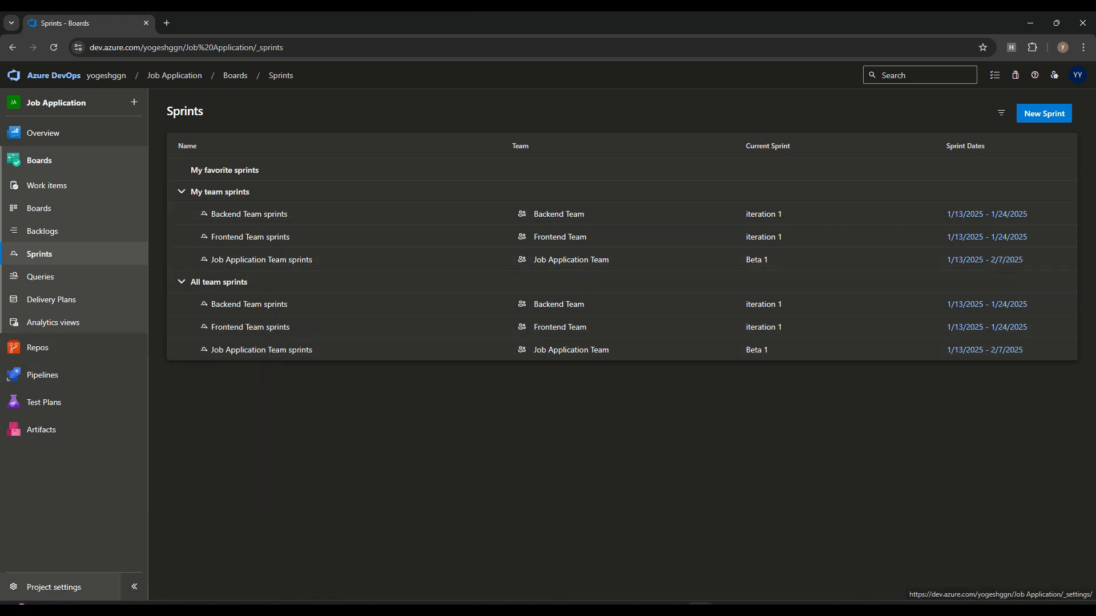
{"action": "left_click", "coordinate": [54, 587]}
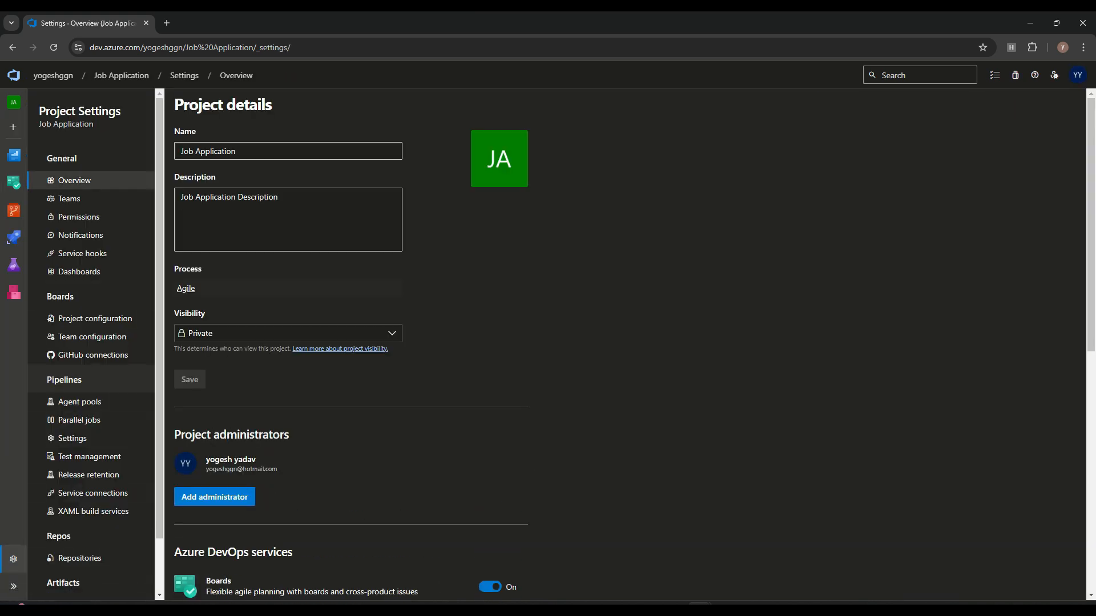
{"action": "left_click", "coordinate": [91, 319]}
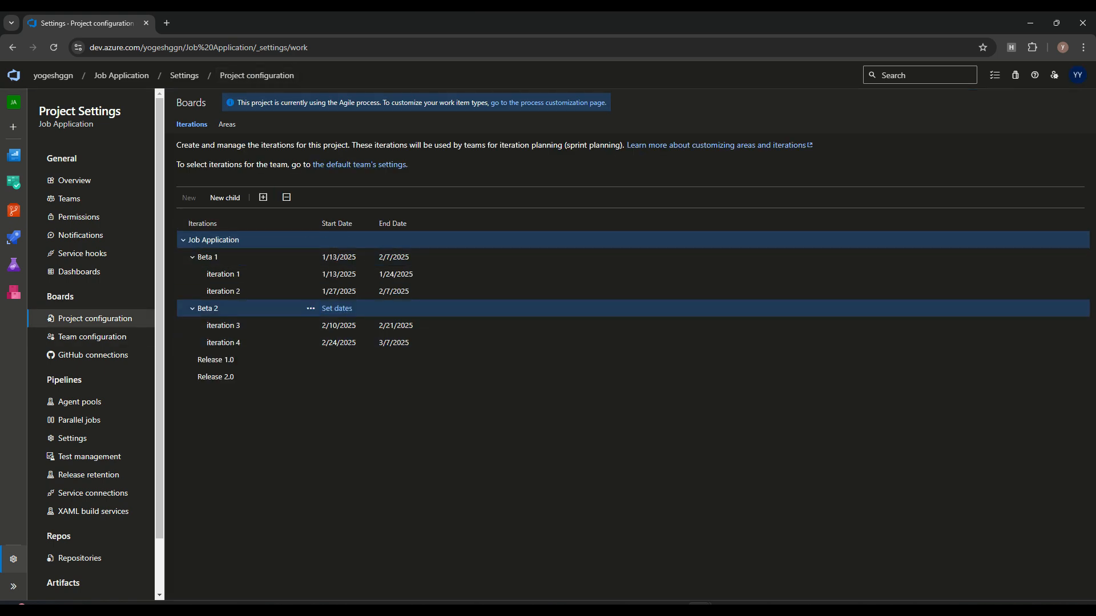
{"action": "left_click", "coordinate": [599, 603]}
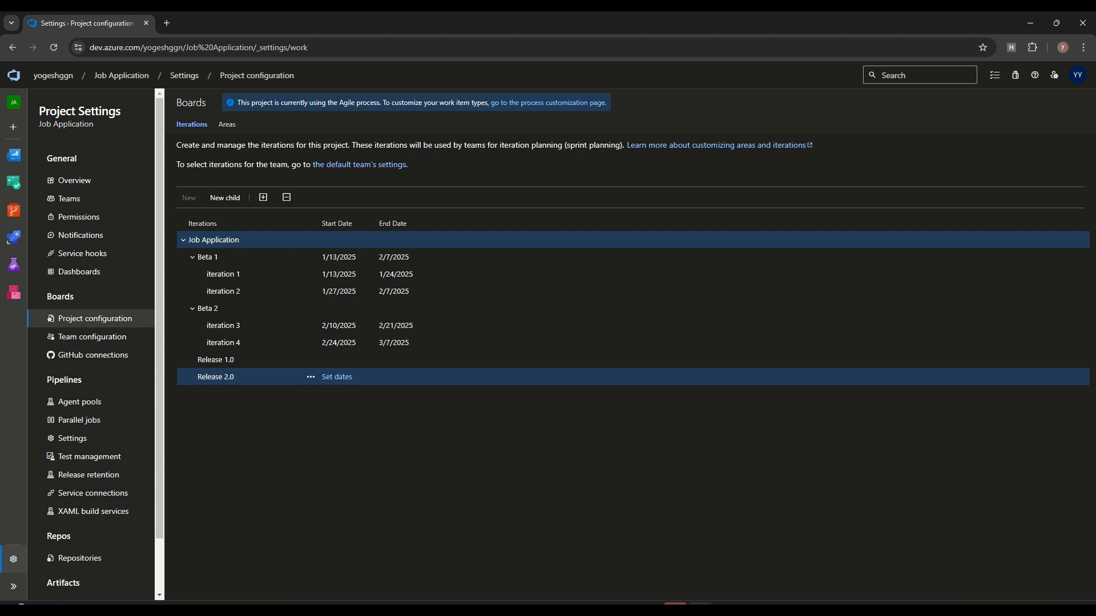
Step: Collapse Beta 1 and Beta 2 in the iteration tree and select Job Application
{"action": "left_click", "coordinate": [183, 240]}
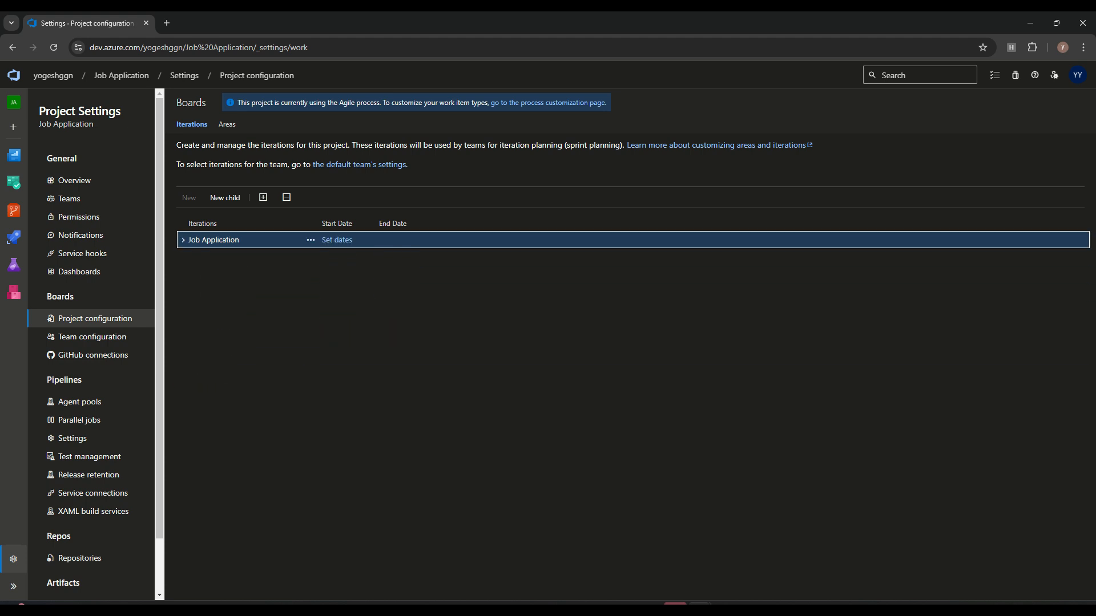
{"action": "left_click", "coordinate": [184, 240]}
{"action": "left_click", "coordinate": [193, 258]}
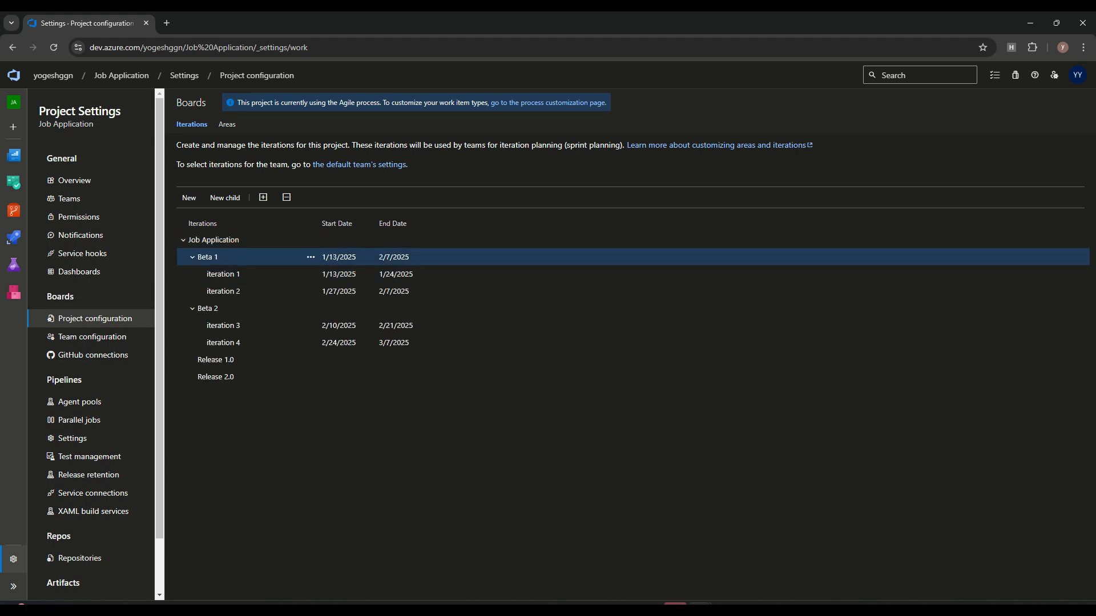
{"action": "left_click", "coordinate": [192, 274]}
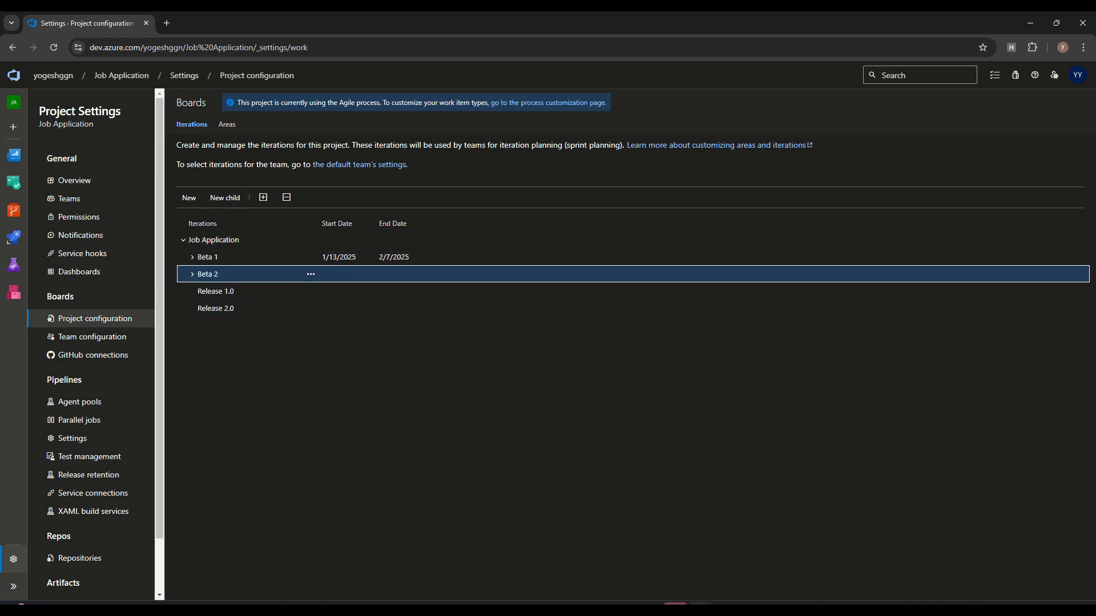
{"action": "left_click", "coordinate": [214, 241]}
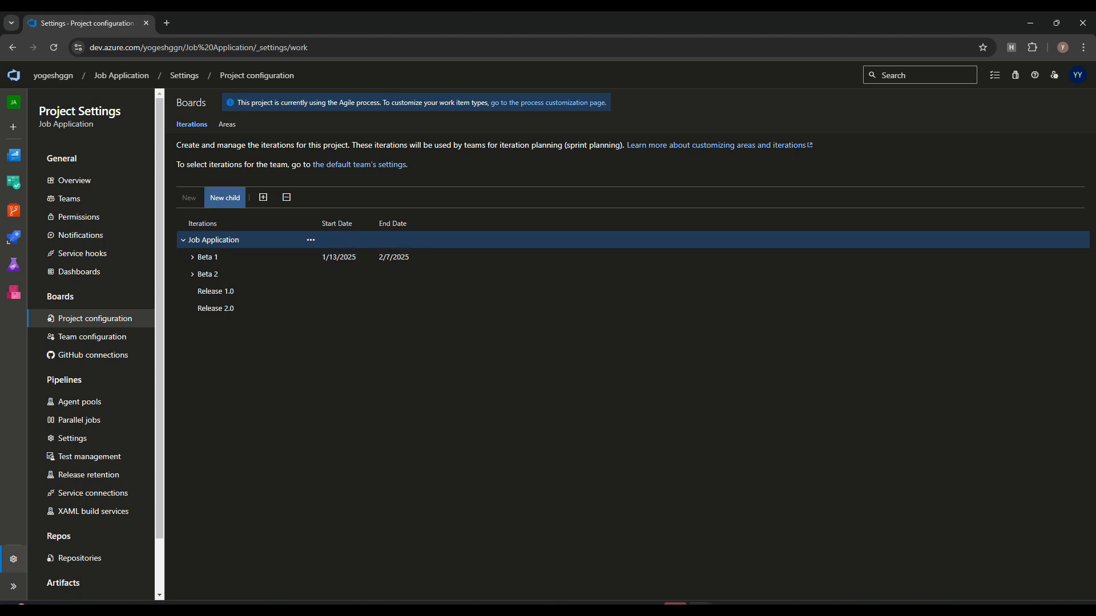
Step: Add child iteration 'Release 3.0' under Job Application, then expand Beta 1 and Beta 2
{"action": "left_click", "coordinate": [225, 197]}
{"action": "type", "text": "R"}
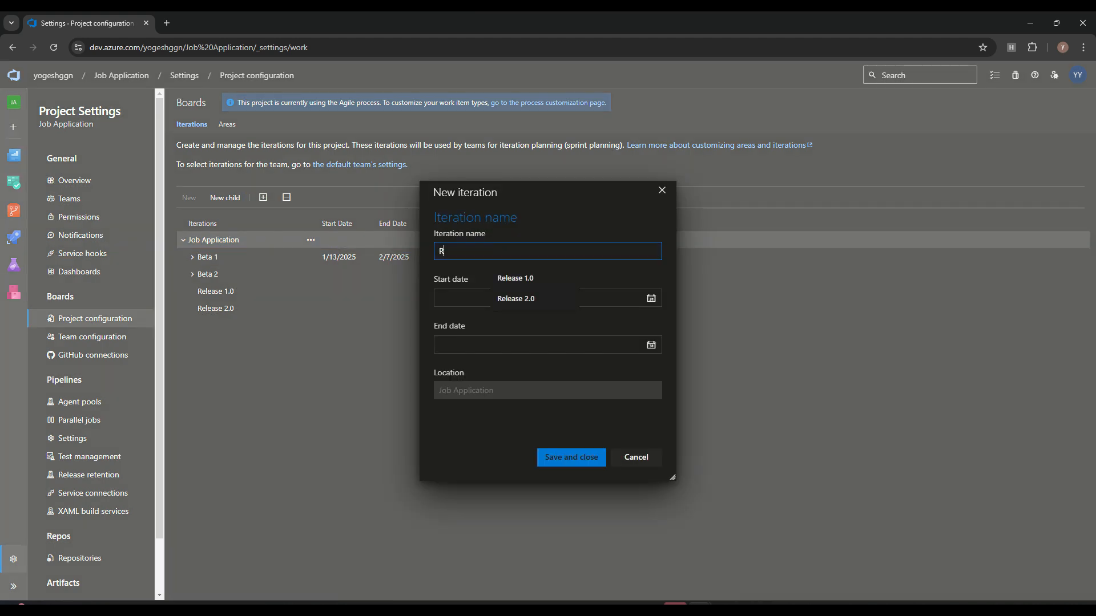
{"action": "key", "text": "Down"}
{"action": "key", "text": "Down"}
{"action": "key", "text": "Return"}
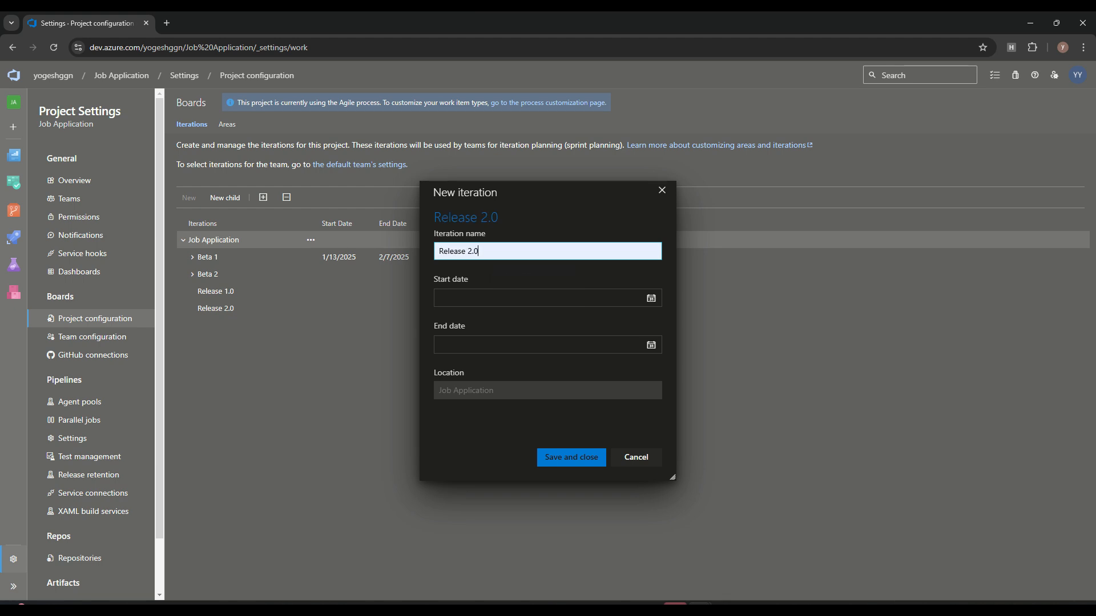
{"action": "left_click", "coordinate": [471, 252]}
{"action": "key", "text": "BackSpace"}
{"action": "type", "text": "3"}
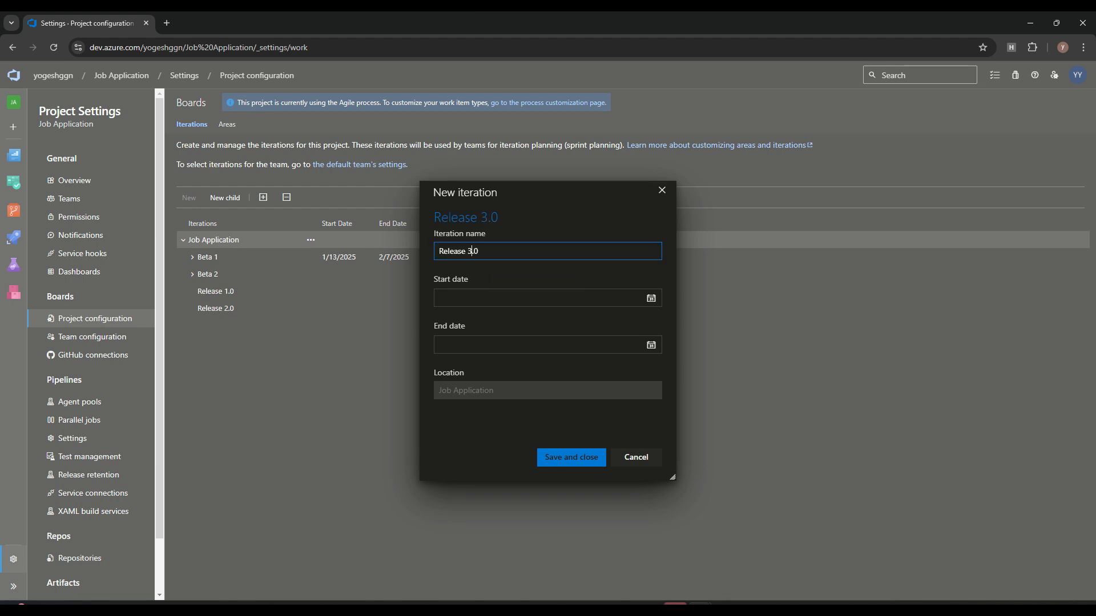
{"action": "left_click", "coordinate": [570, 457]}
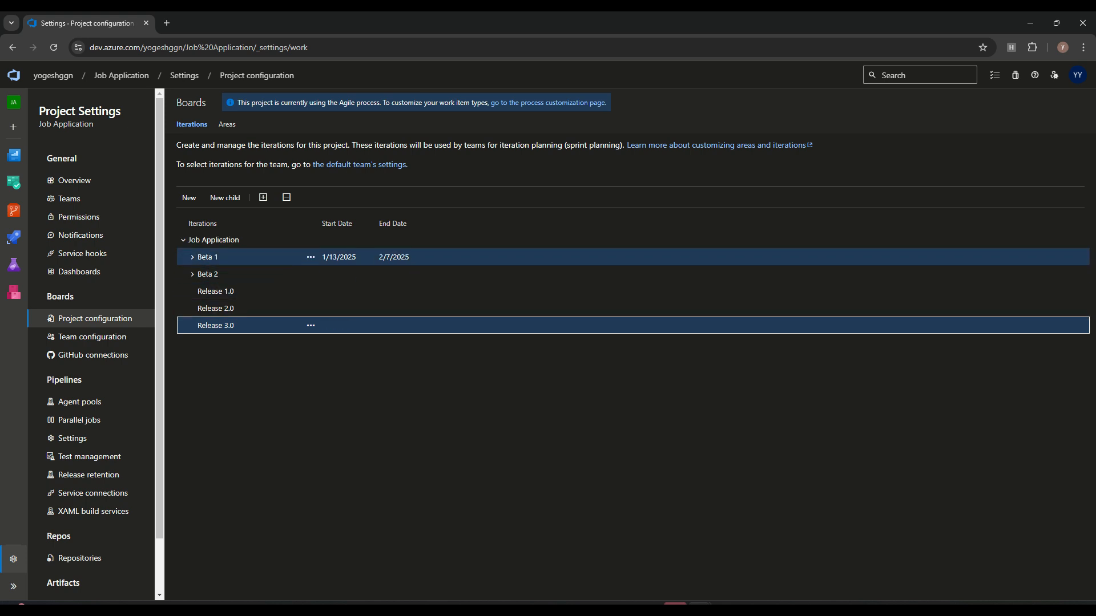
{"action": "left_click", "coordinate": [192, 257]}
{"action": "left_click", "coordinate": [193, 309]}
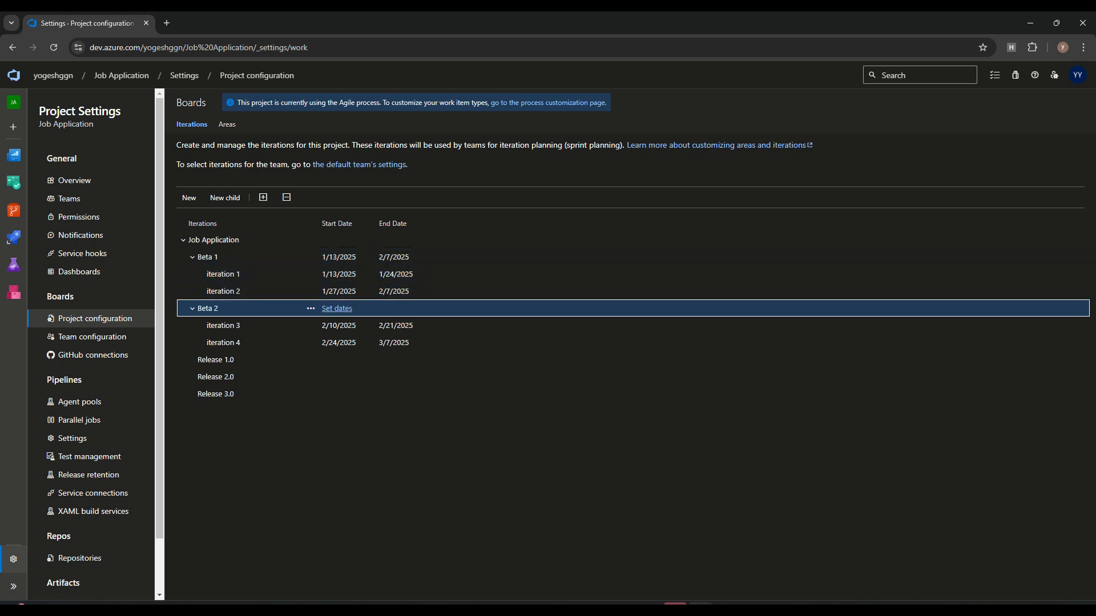
Step: Add 'iteration 5' under Beta 2, running 3/10/2025 to 3/21/2025
{"action": "left_click", "coordinate": [311, 308]}
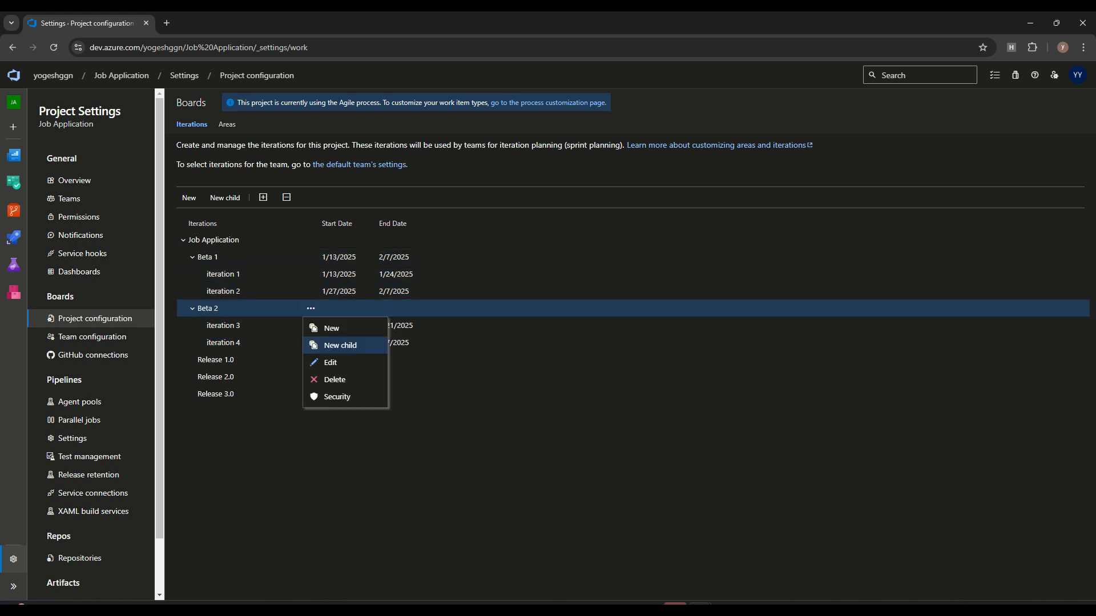
{"action": "left_click", "coordinate": [343, 346]}
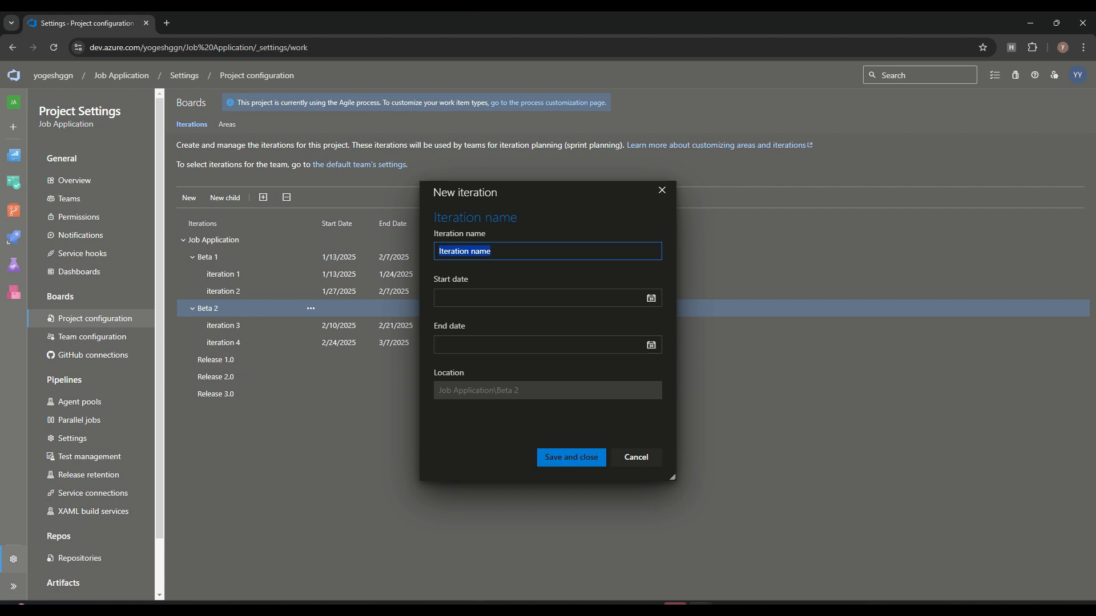
{"action": "type", "text": "item"}
{"action": "key", "text": "BackSpace"}
{"action": "key", "text": "Down"}
{"action": "key", "text": "Down"}
{"action": "key", "text": "Down"}
{"action": "key", "text": "Down"}
{"action": "key", "text": "Return"}
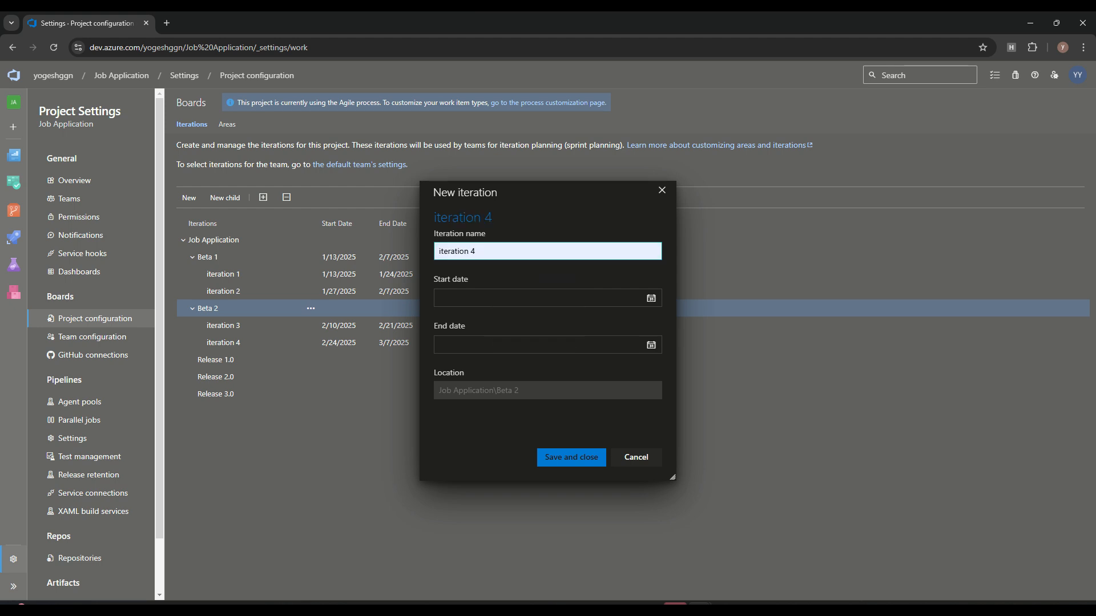
{"action": "key", "text": "BackSpace"}
{"action": "type", "text": "5"}
{"action": "left_click", "coordinate": [651, 298]}
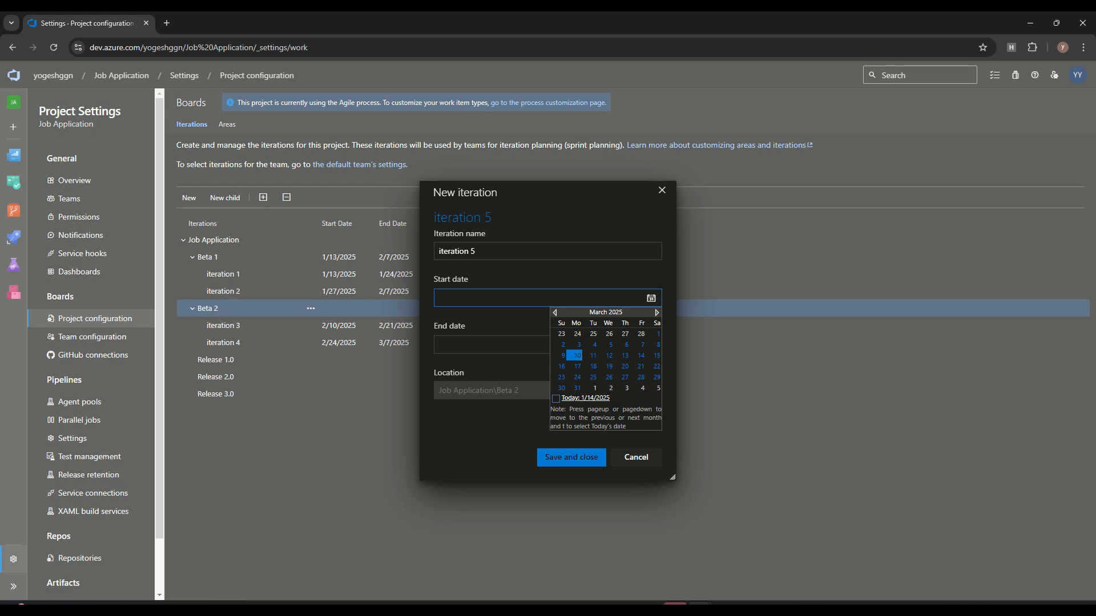
{"action": "left_click", "coordinate": [576, 356]}
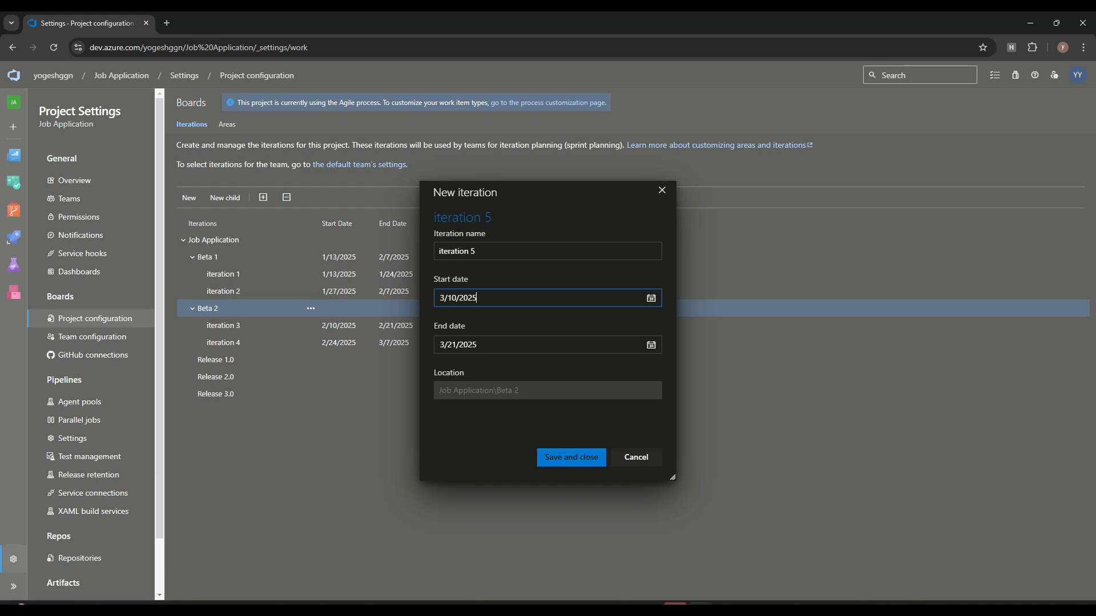
{"action": "left_click", "coordinate": [570, 457]}
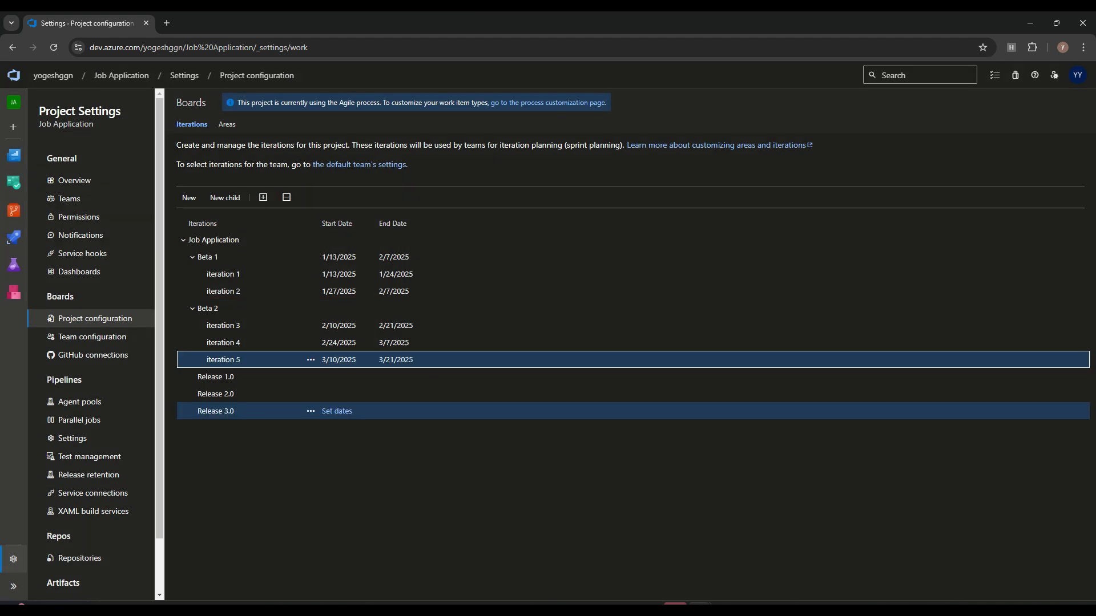
{"action": "left_click", "coordinate": [311, 376]}
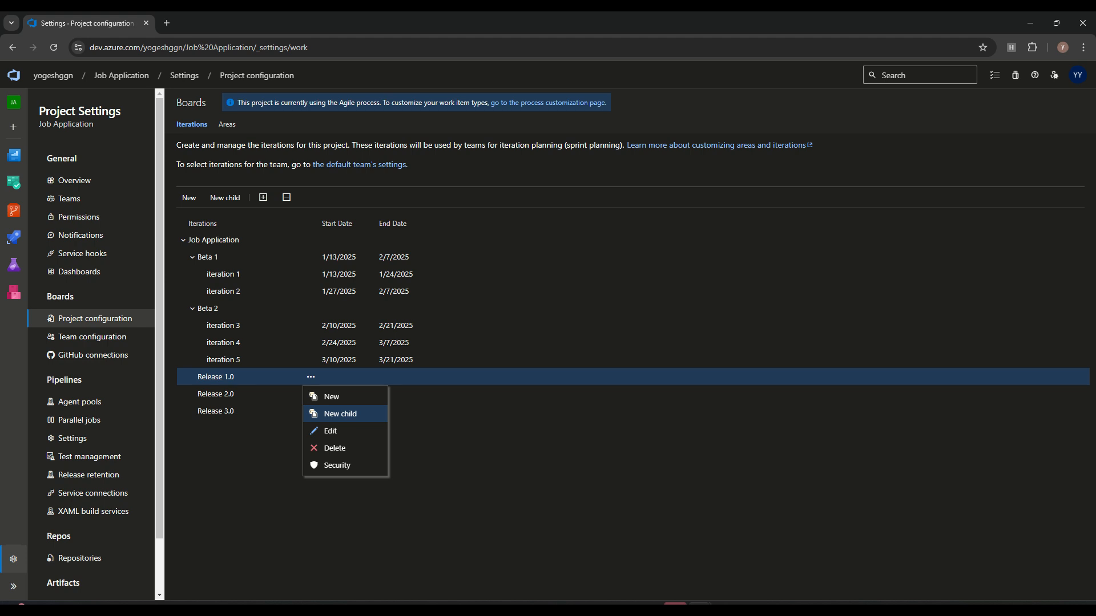
Step: Add 'iteration 6' under Release 1.0, dated 3/24/2025 to 4/4/2025
{"action": "left_click", "coordinate": [340, 414]}
{"action": "key", "text": "BackSpace"}
{"action": "type", "text": "6"}
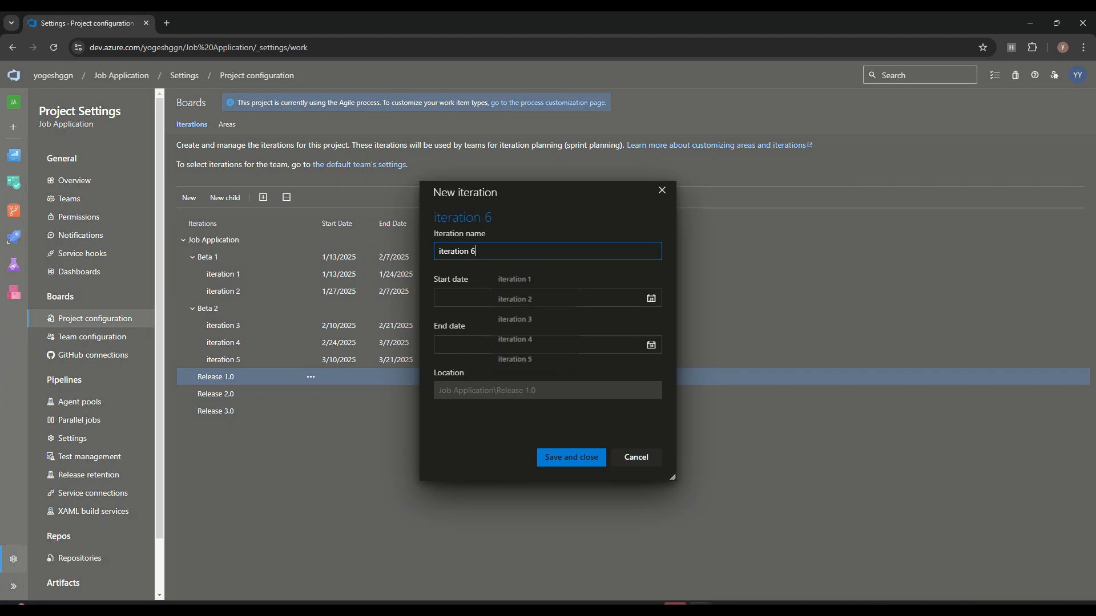
{"action": "left_click", "coordinate": [548, 298]}
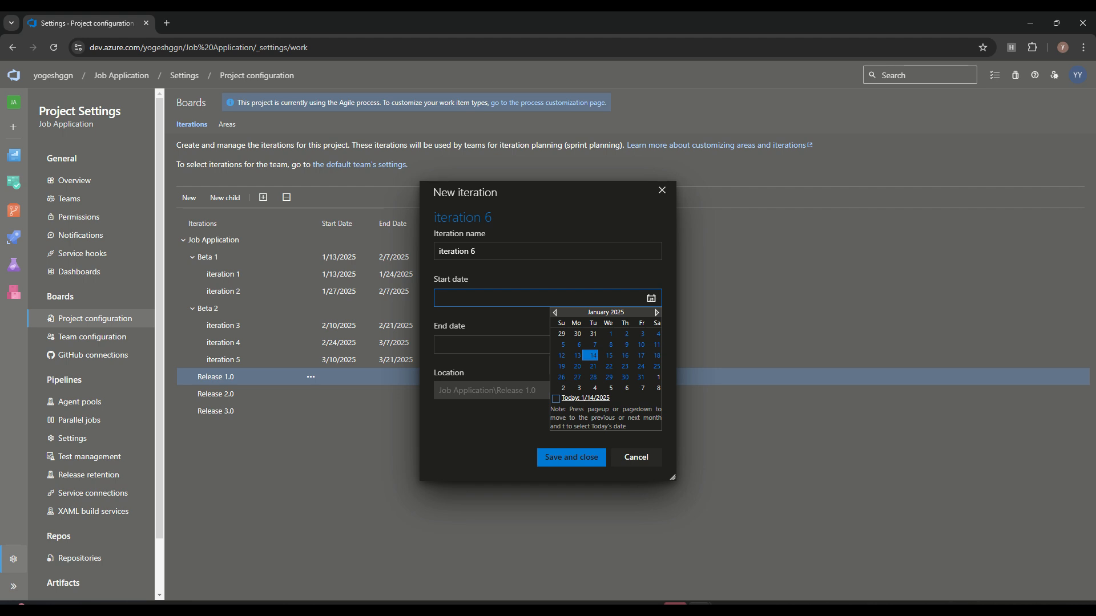
{"action": "left_click", "coordinate": [657, 313]}
{"action": "left_click", "coordinate": [656, 313]}
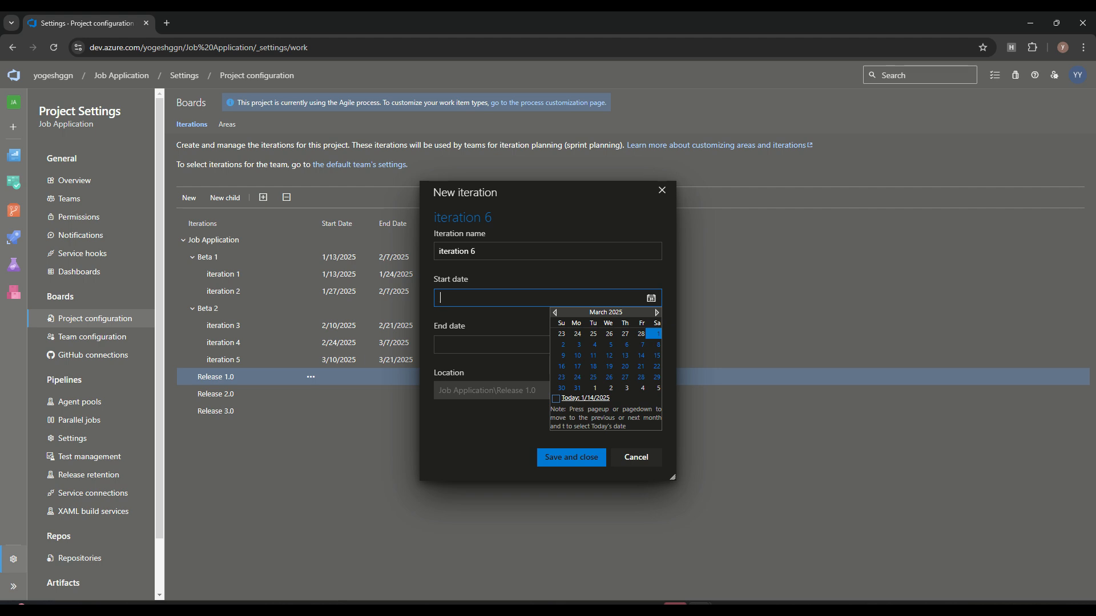
{"action": "left_click", "coordinate": [577, 378]}
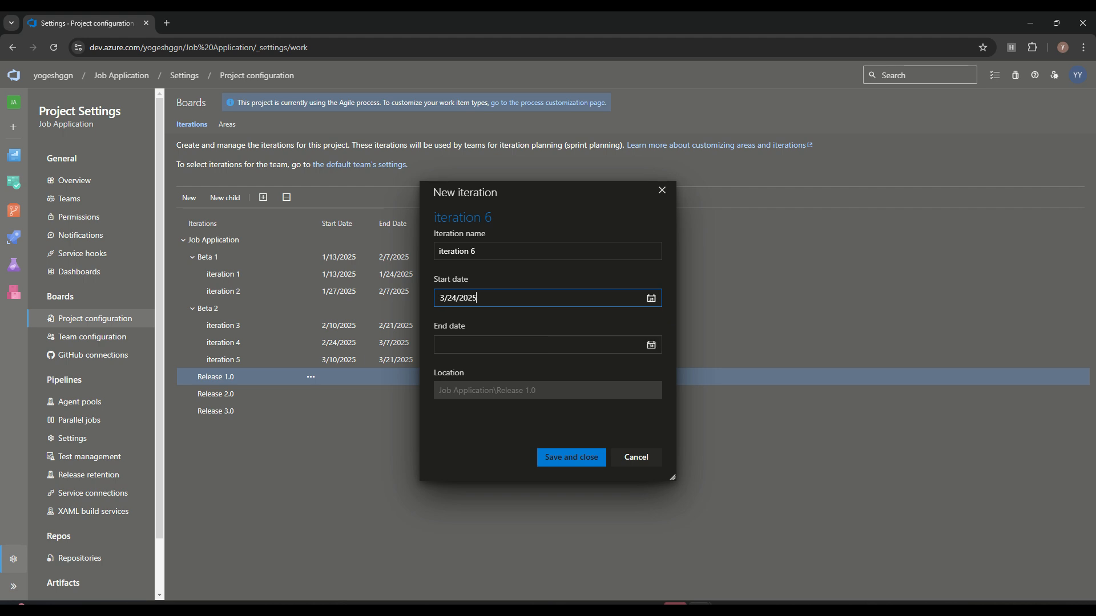
{"action": "left_click", "coordinate": [652, 346]}
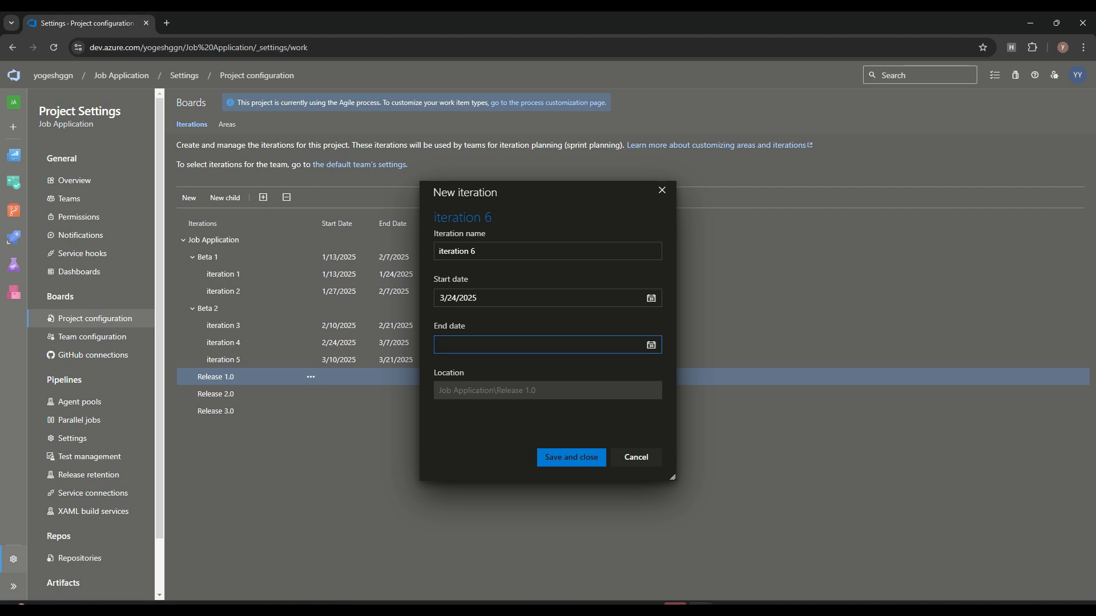
{"action": "left_click", "coordinate": [651, 345]}
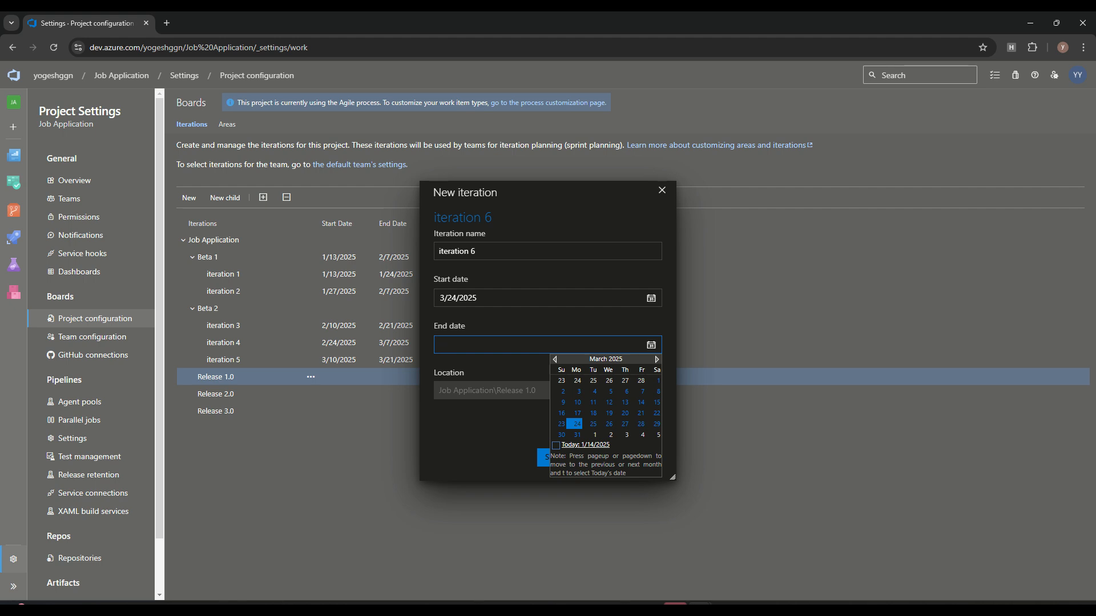
{"action": "left_click", "coordinate": [643, 435]}
{"action": "left_click", "coordinate": [571, 457]}
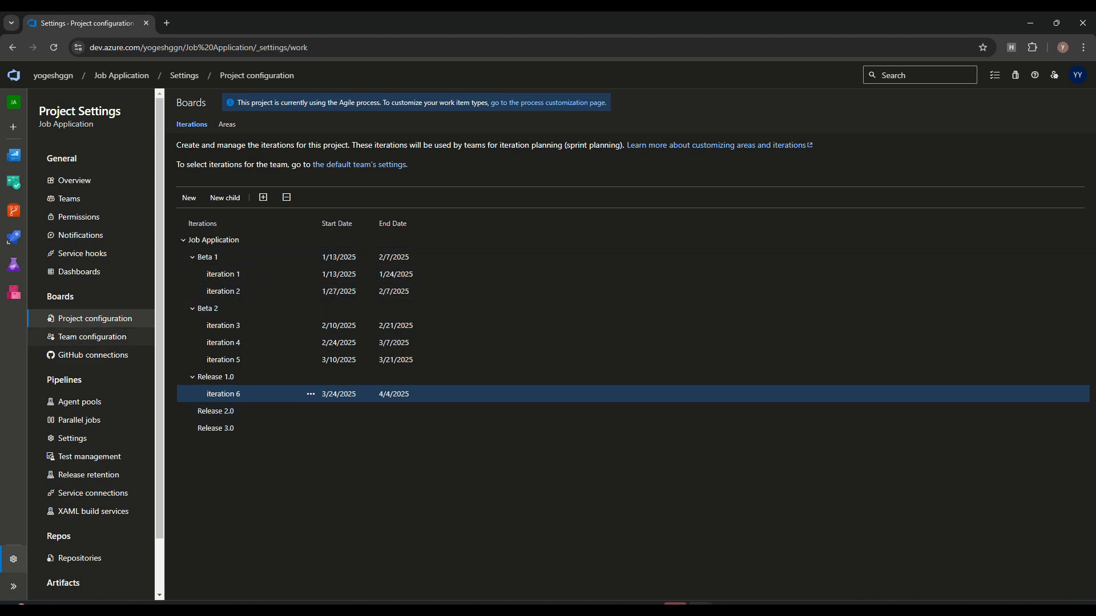
{"action": "left_click", "coordinate": [93, 336]}
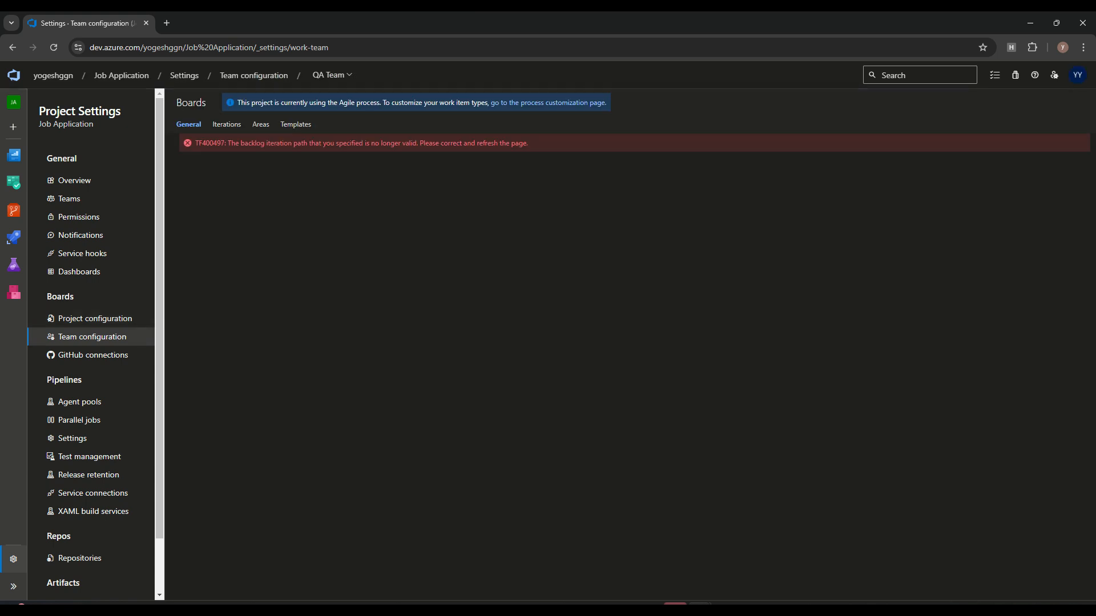
Step: Inspect the Frontend and Backend teams' iteration settings
{"action": "left_click_drag", "start_coordinate": [228, 143], "coordinate": [528, 143]}
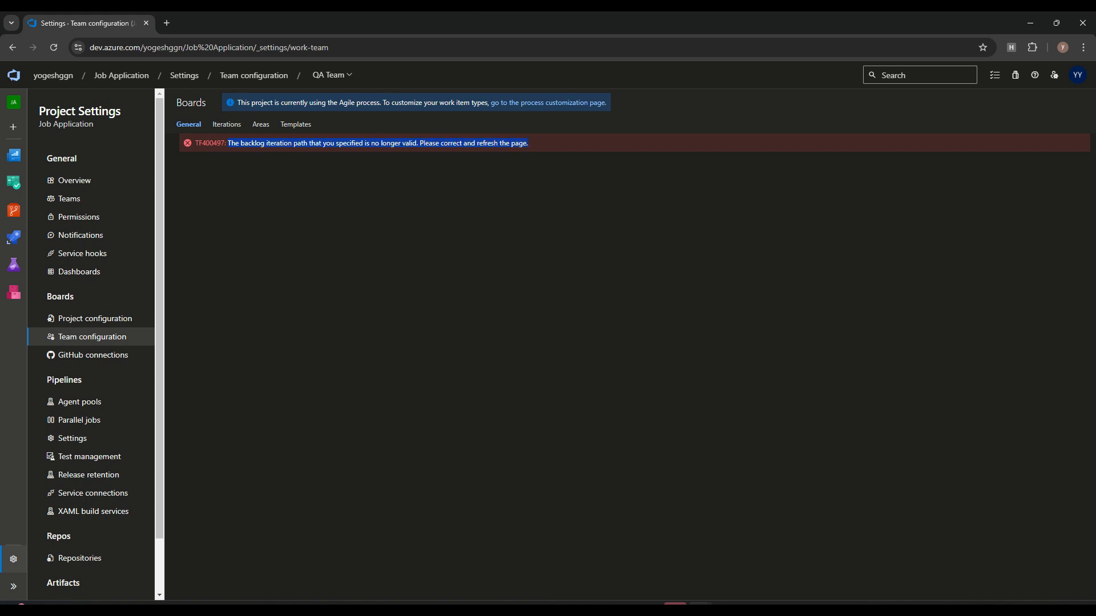
{"action": "left_click", "coordinate": [332, 75]}
{"action": "left_click", "coordinate": [371, 115]}
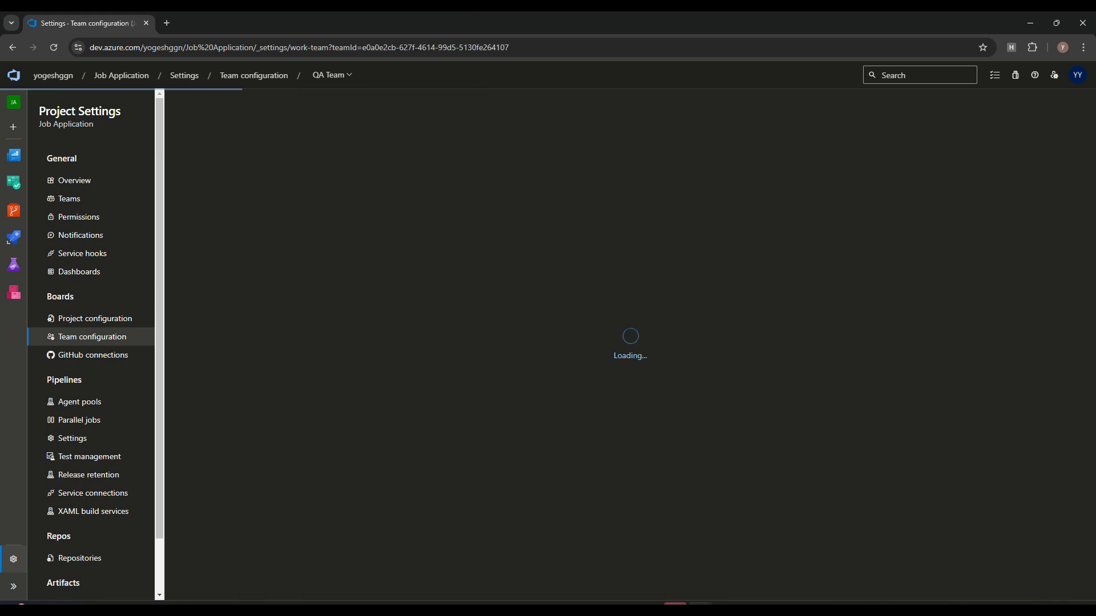
{"action": "left_click", "coordinate": [226, 124]}
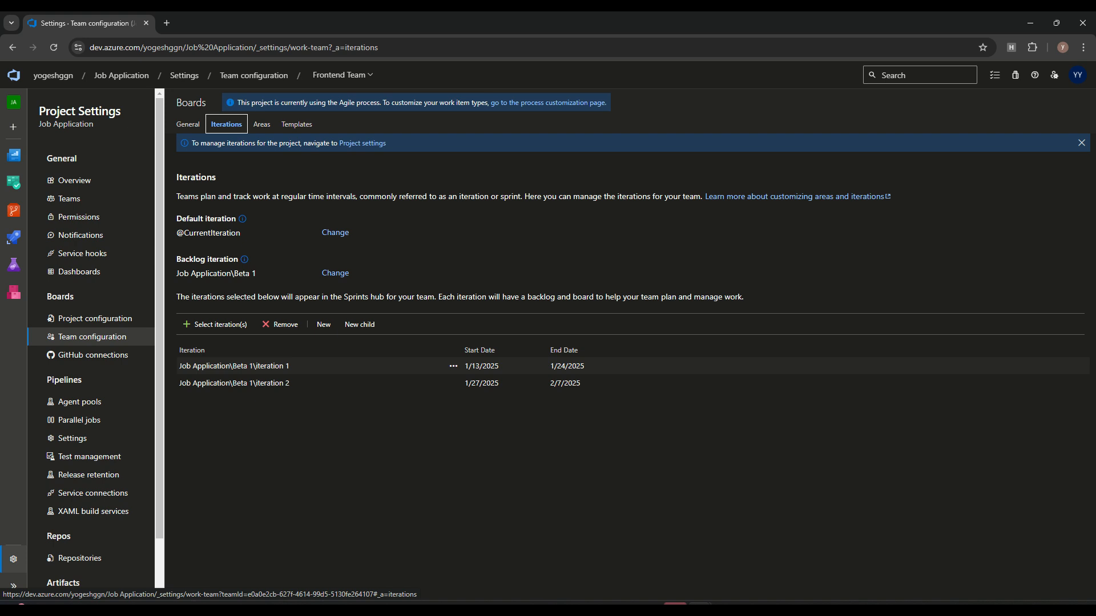
{"action": "left_click", "coordinate": [257, 366]}
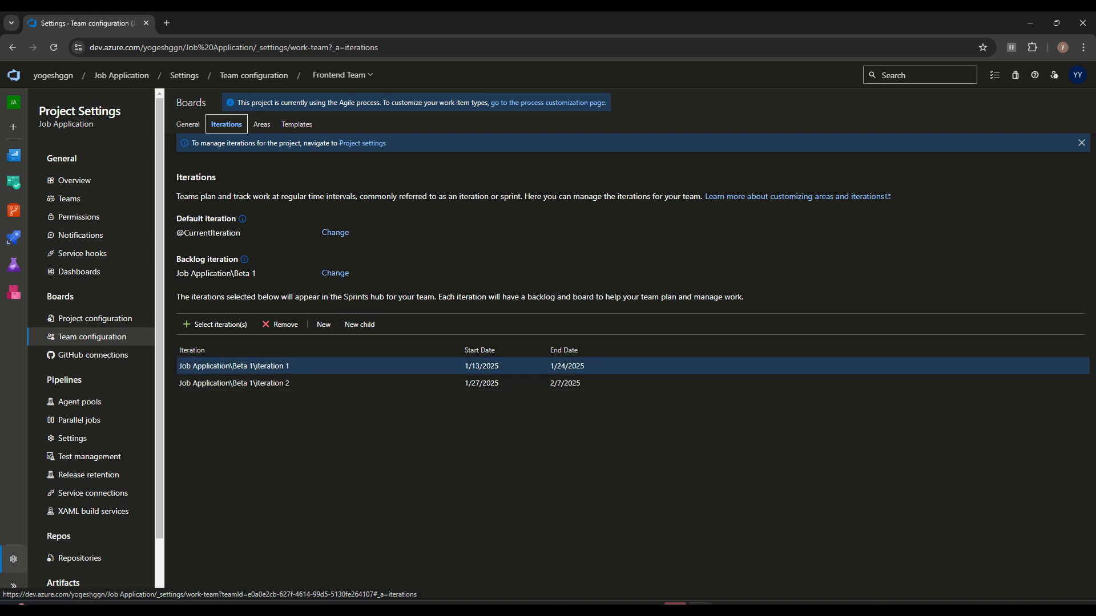
{"action": "left_click", "coordinate": [343, 75]}
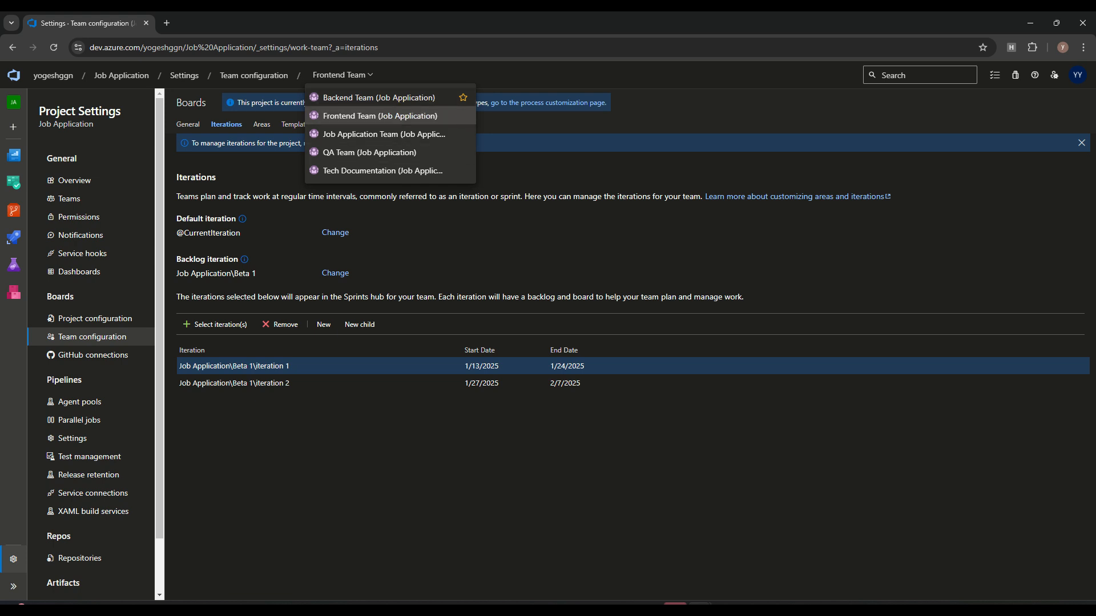
{"action": "left_click", "coordinate": [379, 98]}
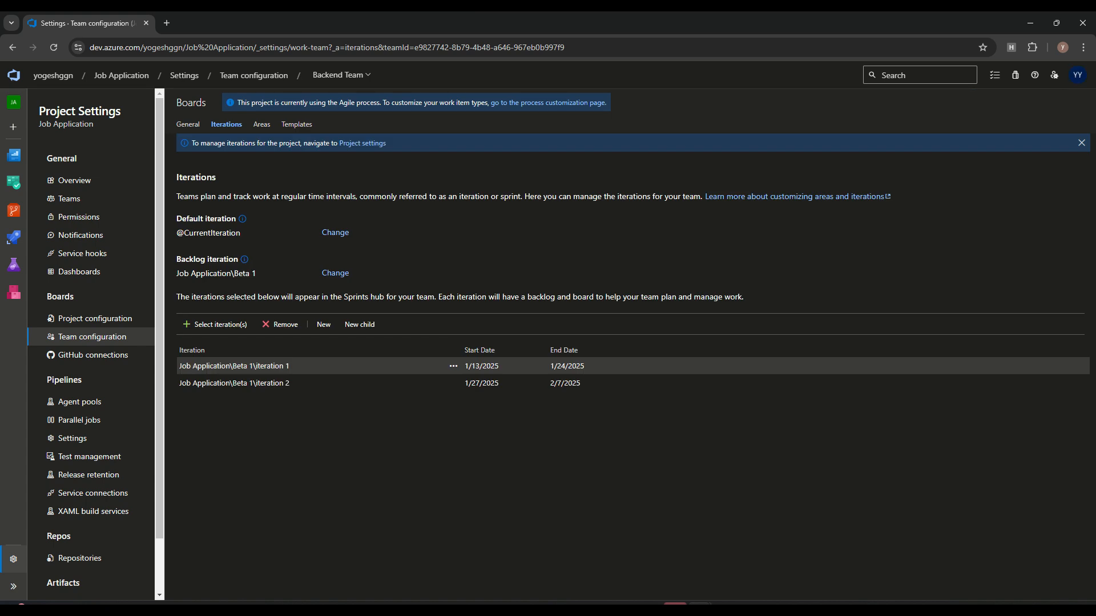
Step: Switch the team settings to the QA Team
{"action": "left_click", "coordinate": [341, 75]}
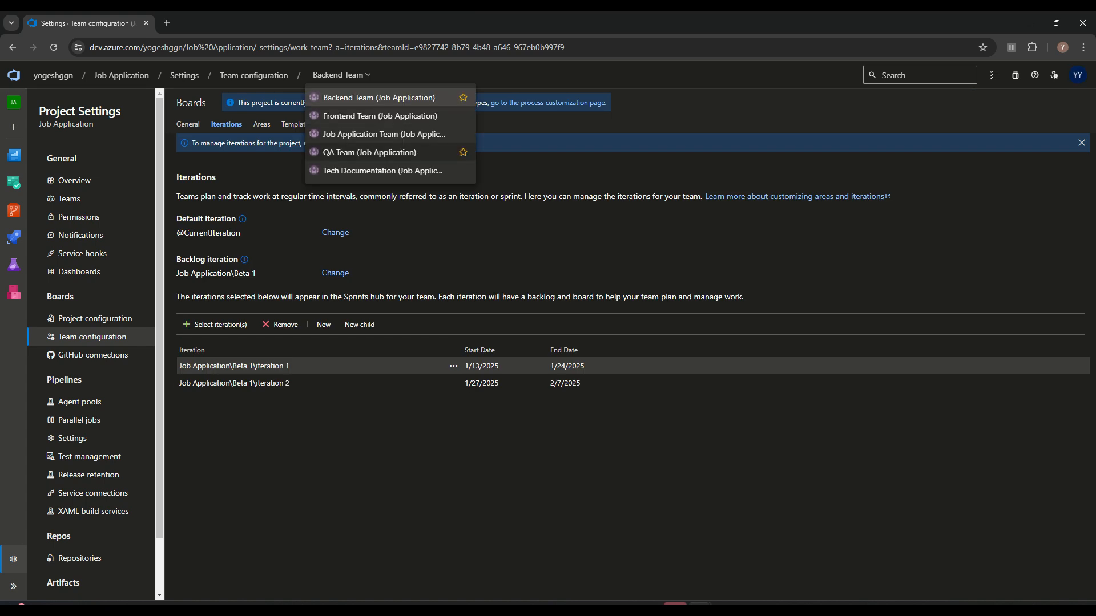
{"action": "left_click", "coordinate": [341, 75]}
{"action": "left_click", "coordinate": [342, 75]}
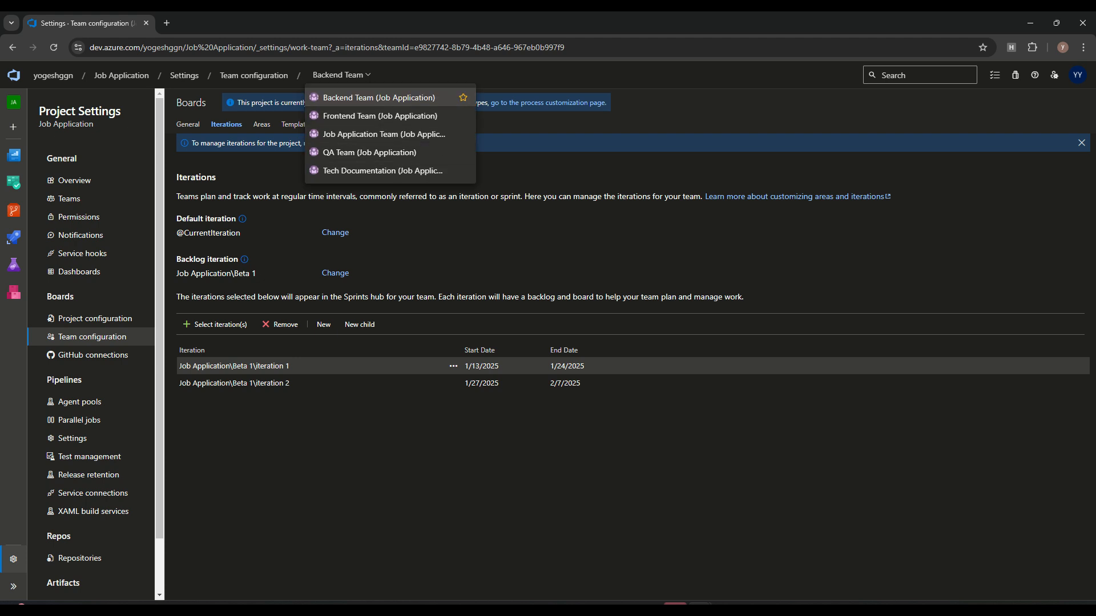
{"action": "left_click", "coordinate": [379, 98]}
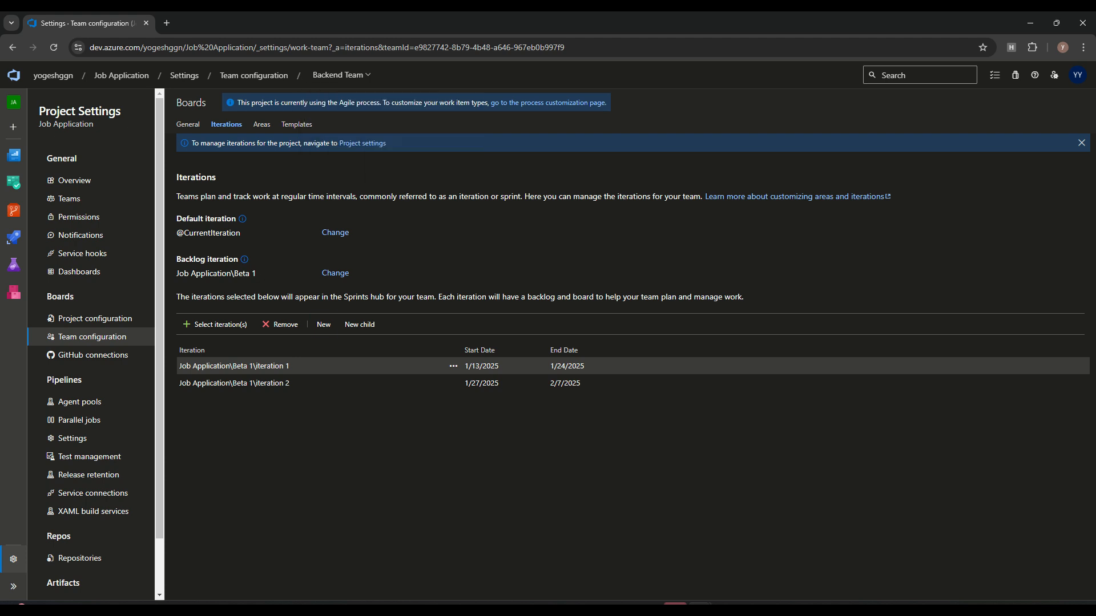
{"action": "mouse_move", "coordinate": [14, 183]}
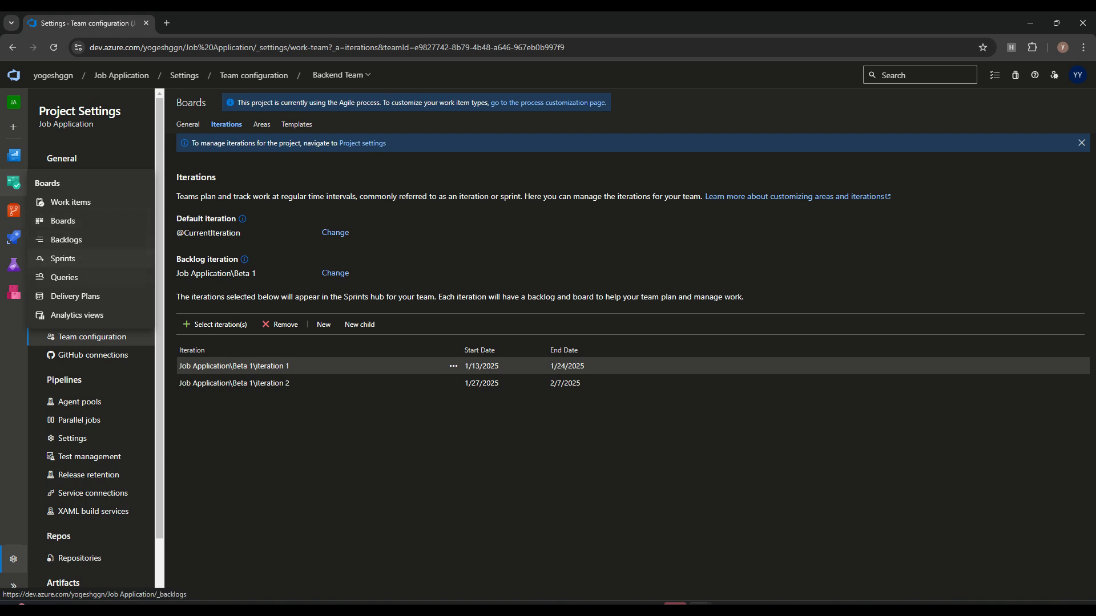
{"action": "left_click", "coordinate": [342, 76]}
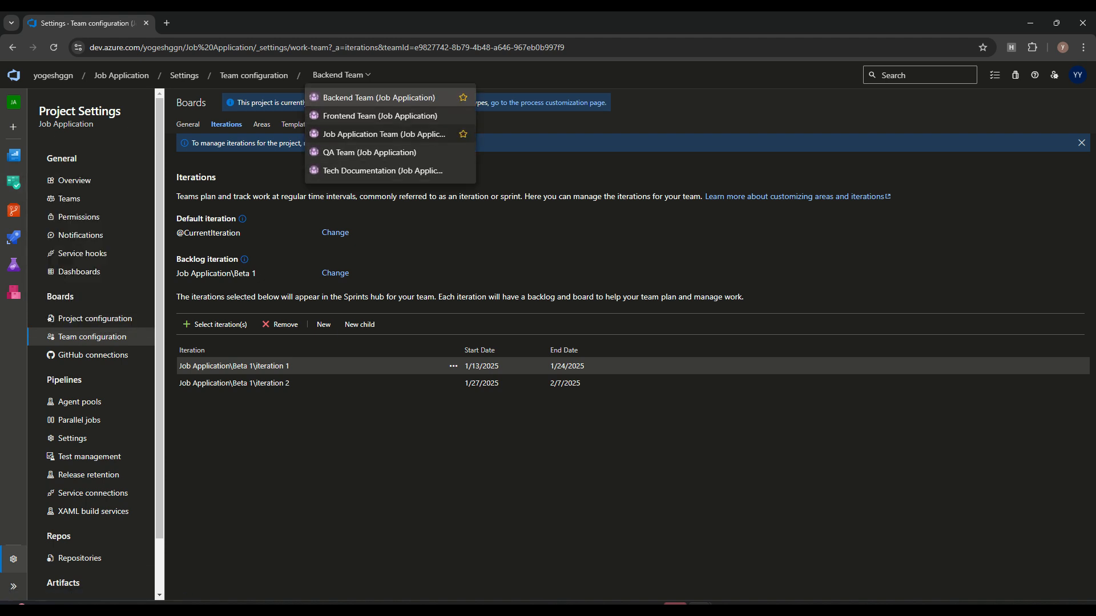
{"action": "left_click", "coordinate": [369, 153]}
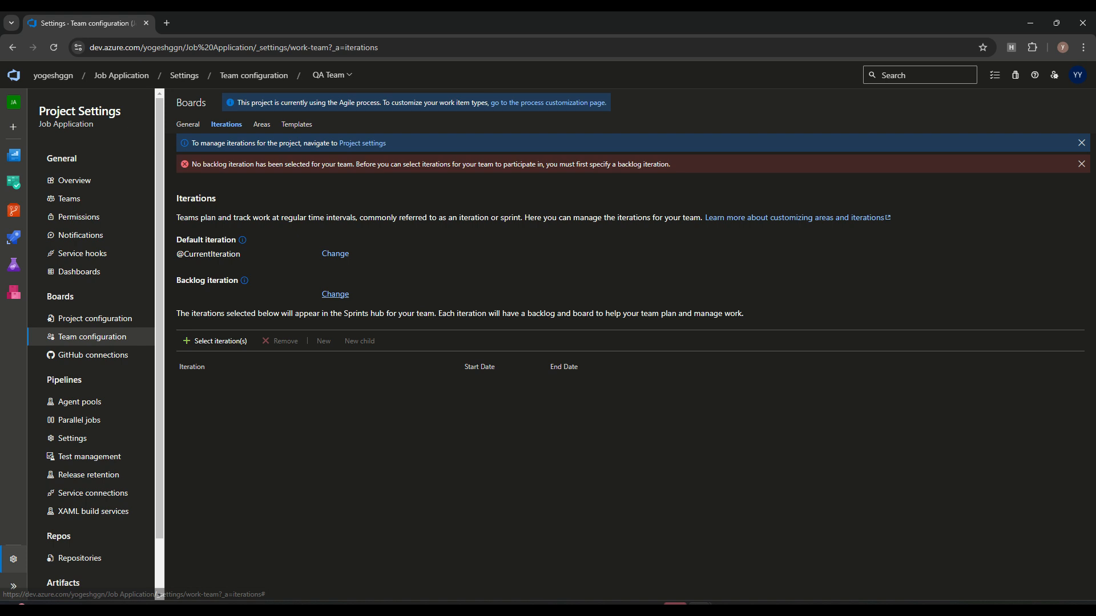
Step: Set the QA Team's backlog iteration to Job Application and open Select iteration(s)
{"action": "left_click", "coordinate": [335, 295]}
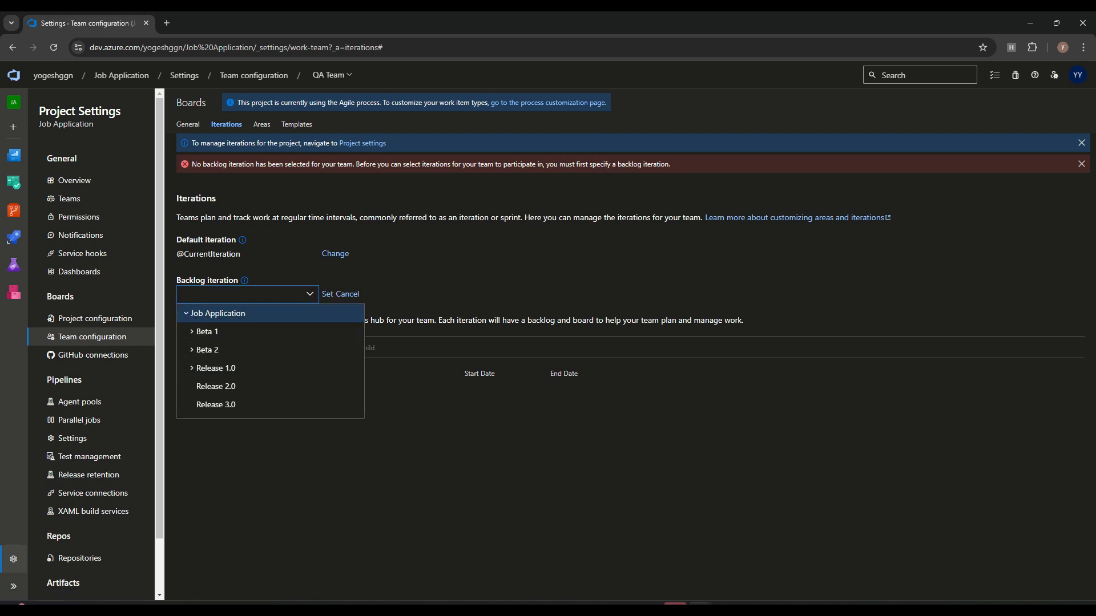
{"action": "left_click", "coordinate": [220, 313]}
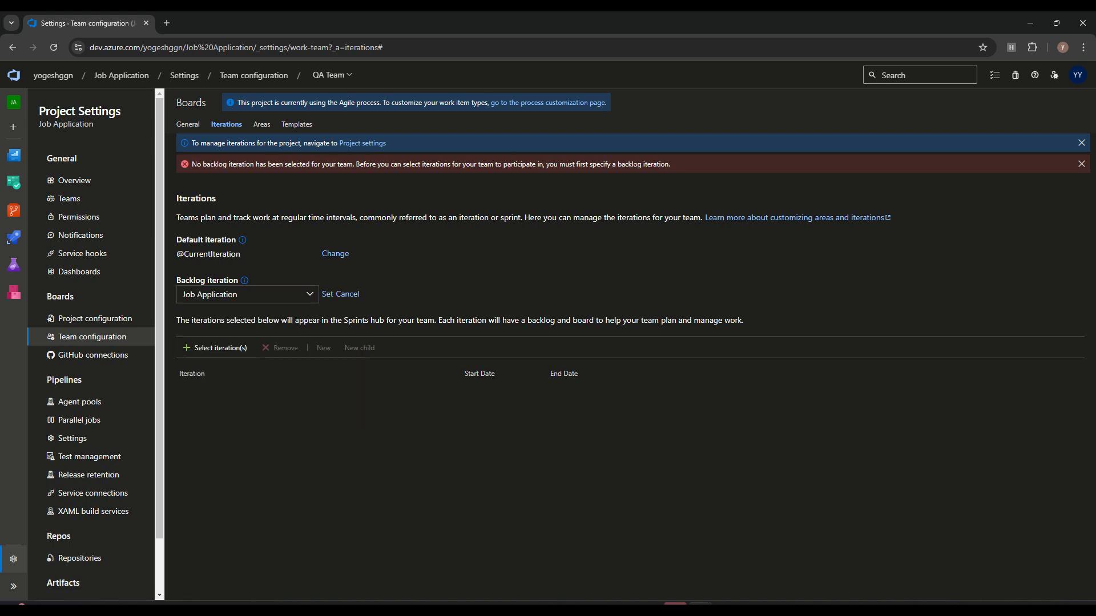
{"action": "left_click", "coordinate": [327, 295]}
{"action": "left_click", "coordinate": [595, 370]}
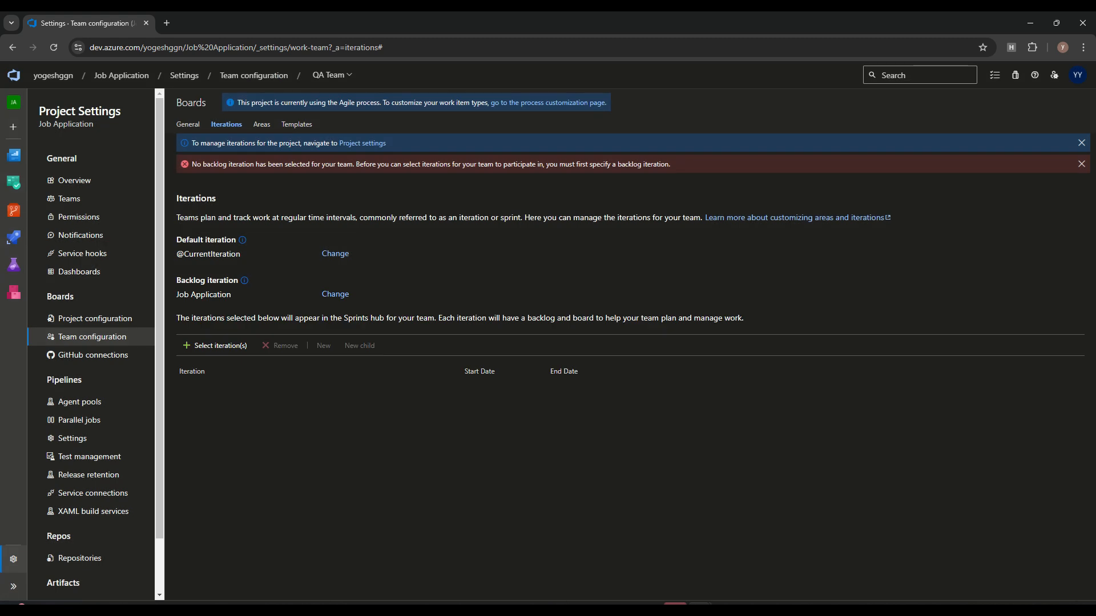
{"action": "left_click", "coordinate": [215, 325]}
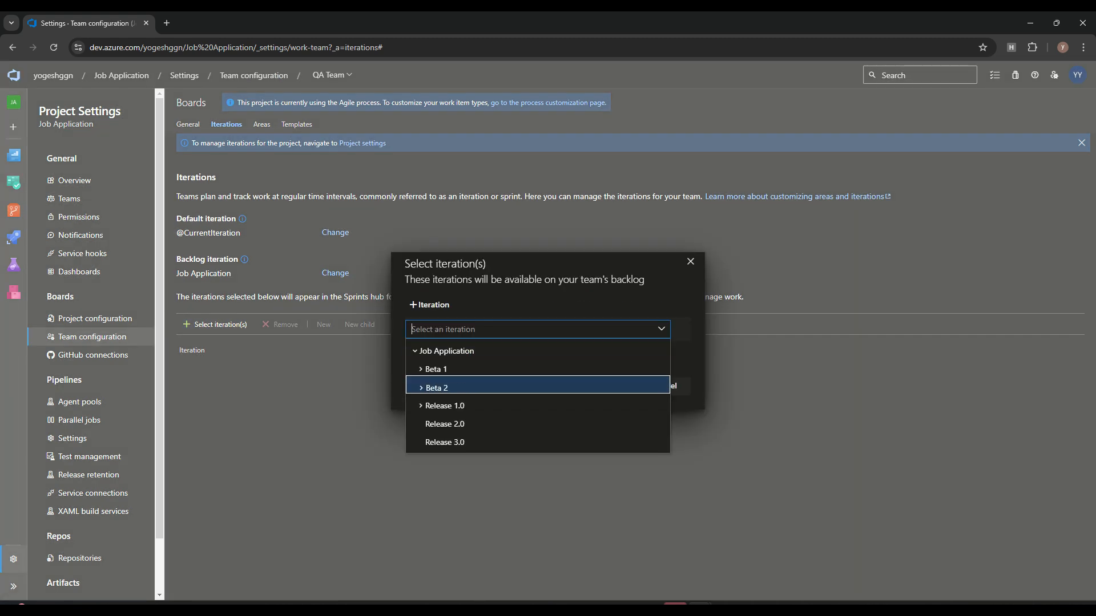
Step: Add Beta 1 iteration 1 and iteration 2 to the QA Team
{"action": "left_click", "coordinate": [421, 370]}
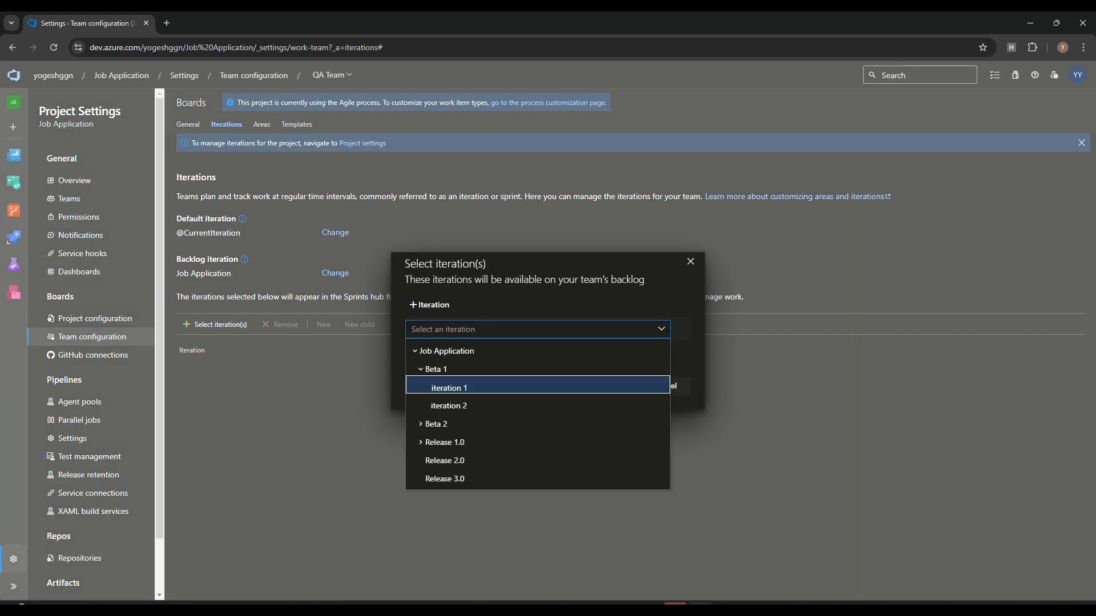
{"action": "left_click", "coordinate": [450, 387]}
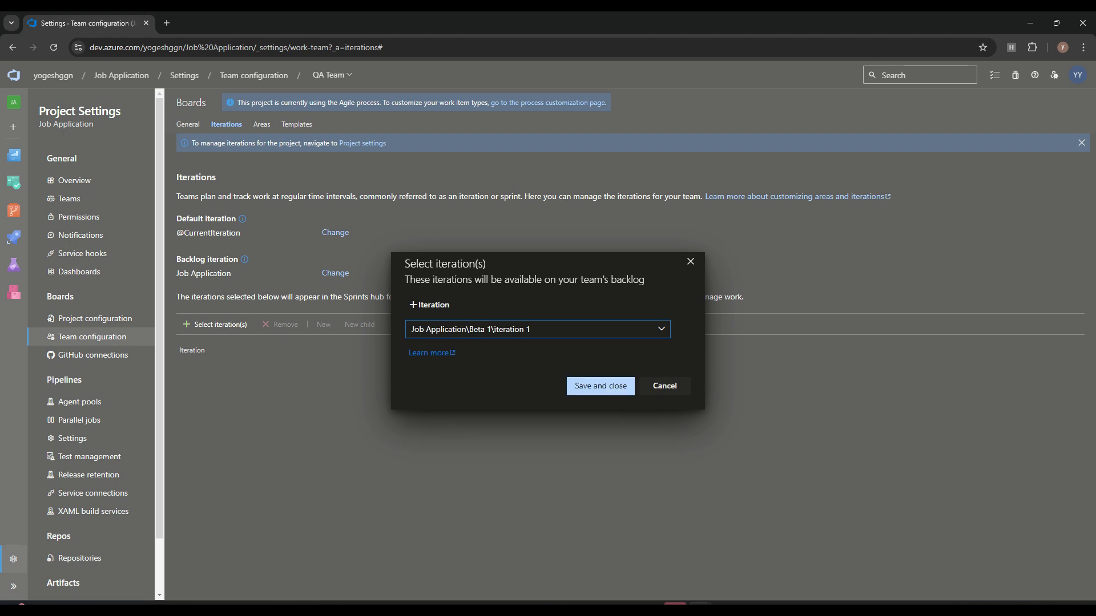
{"action": "left_click", "coordinate": [600, 386]}
{"action": "left_click", "coordinate": [215, 325]}
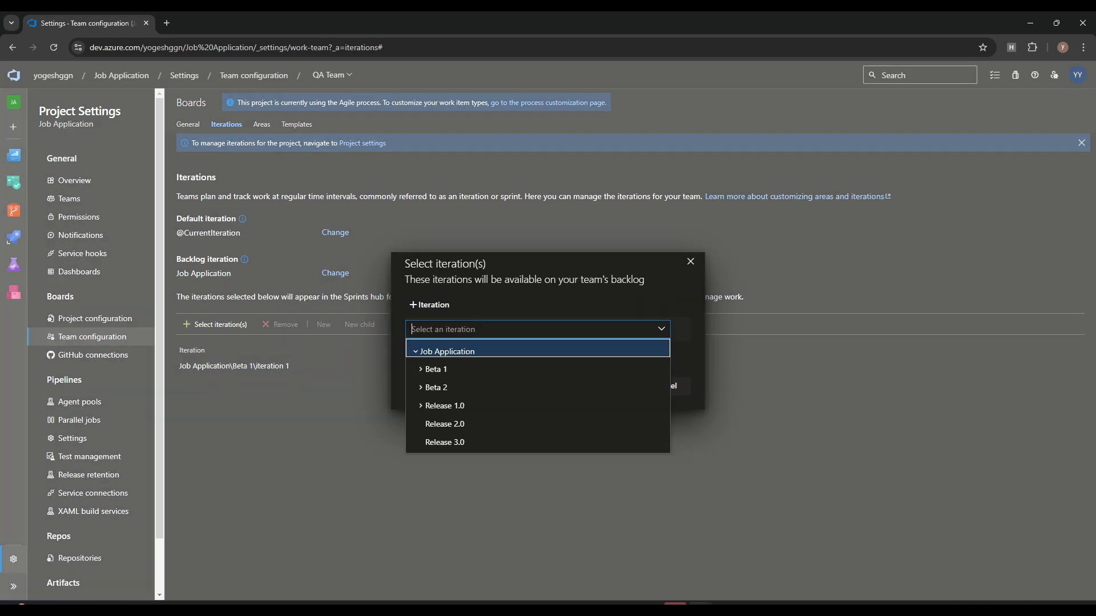
{"action": "left_click", "coordinate": [421, 370]}
{"action": "left_click", "coordinate": [450, 406]}
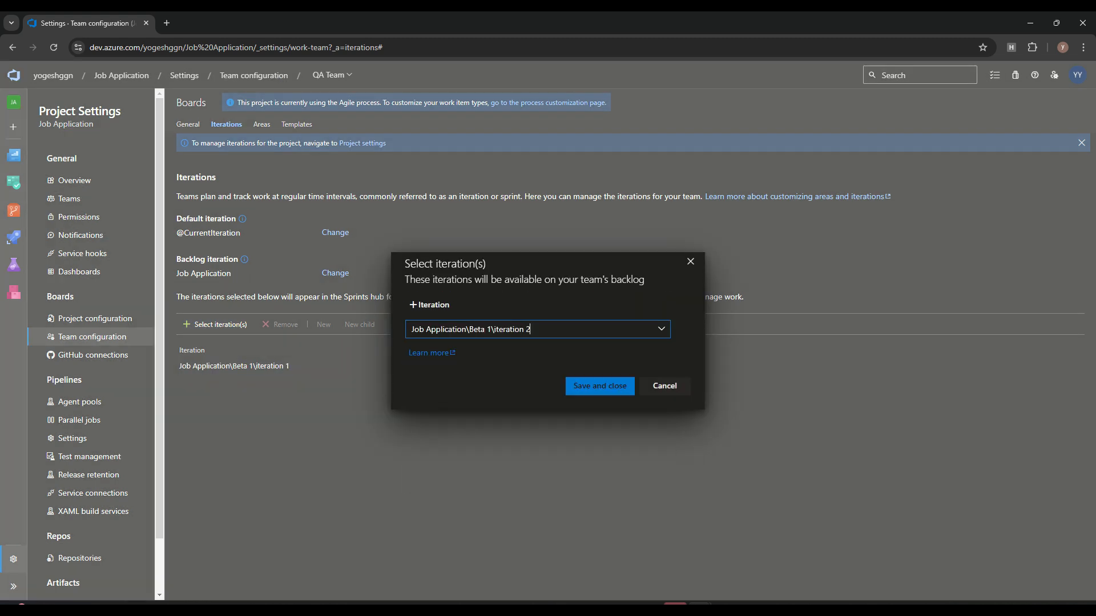
{"action": "left_click", "coordinate": [600, 386]}
Step: Add Beta 2 iteration 3 and iteration 4 to the QA Team
{"action": "left_click", "coordinate": [215, 325]}
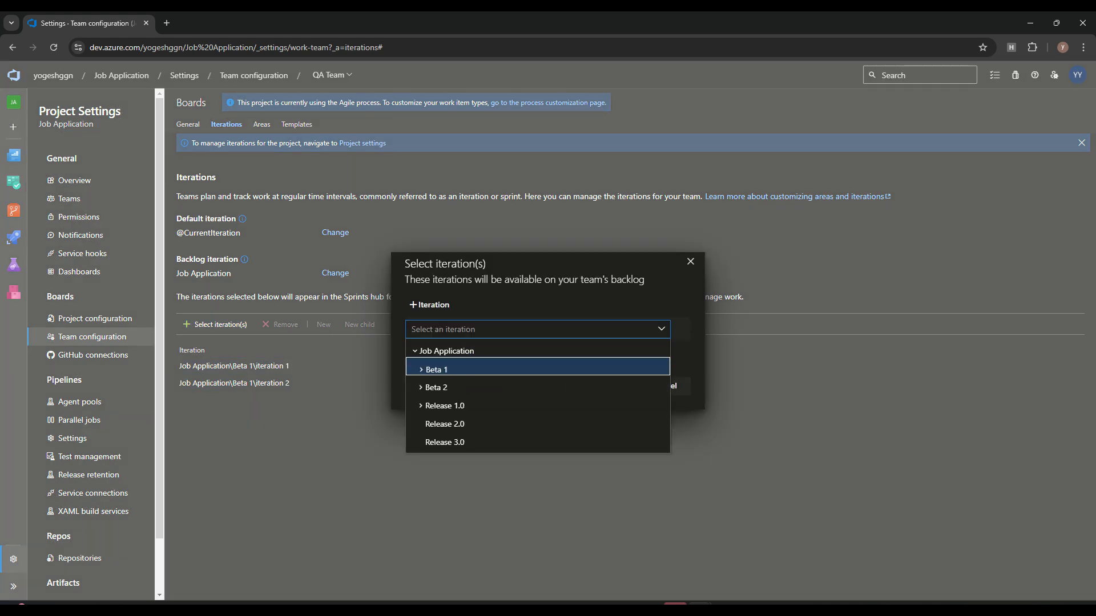
{"action": "left_click", "coordinate": [421, 388]}
{"action": "left_click", "coordinate": [449, 406]}
{"action": "left_click", "coordinate": [600, 386]}
{"action": "left_click", "coordinate": [215, 325]}
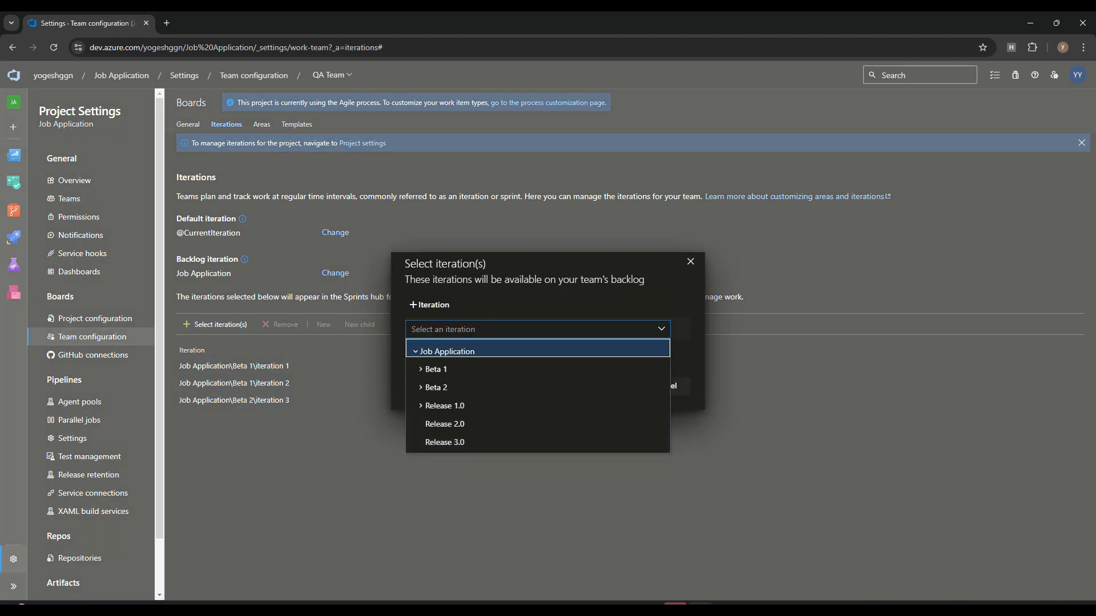
{"action": "left_click", "coordinate": [422, 370]}
{"action": "key", "text": "Down"}
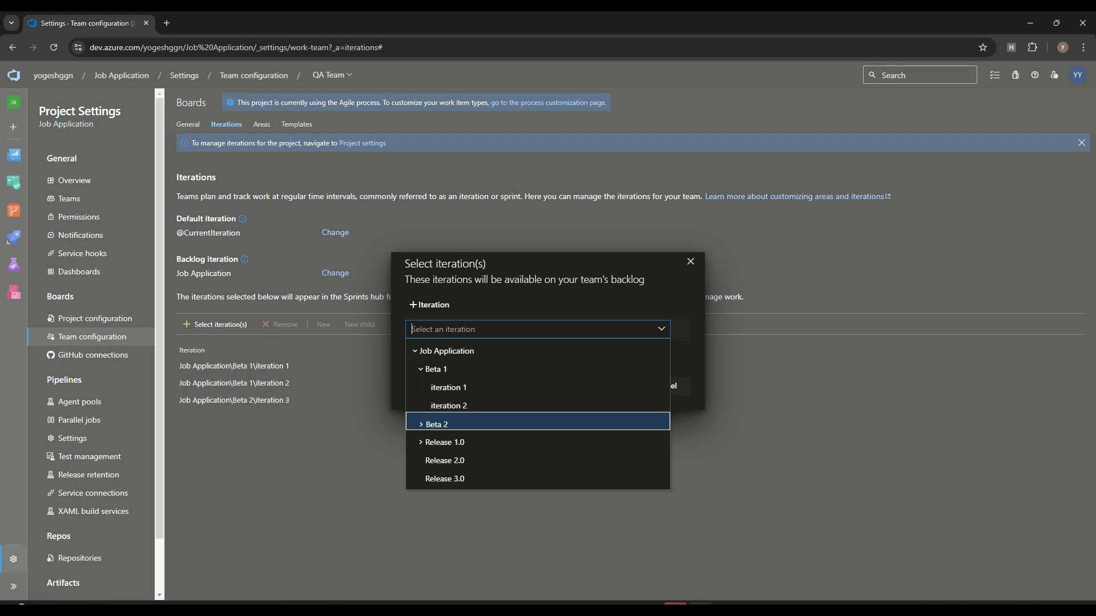
{"action": "key", "text": "Return"}
{"action": "left_click", "coordinate": [462, 330]}
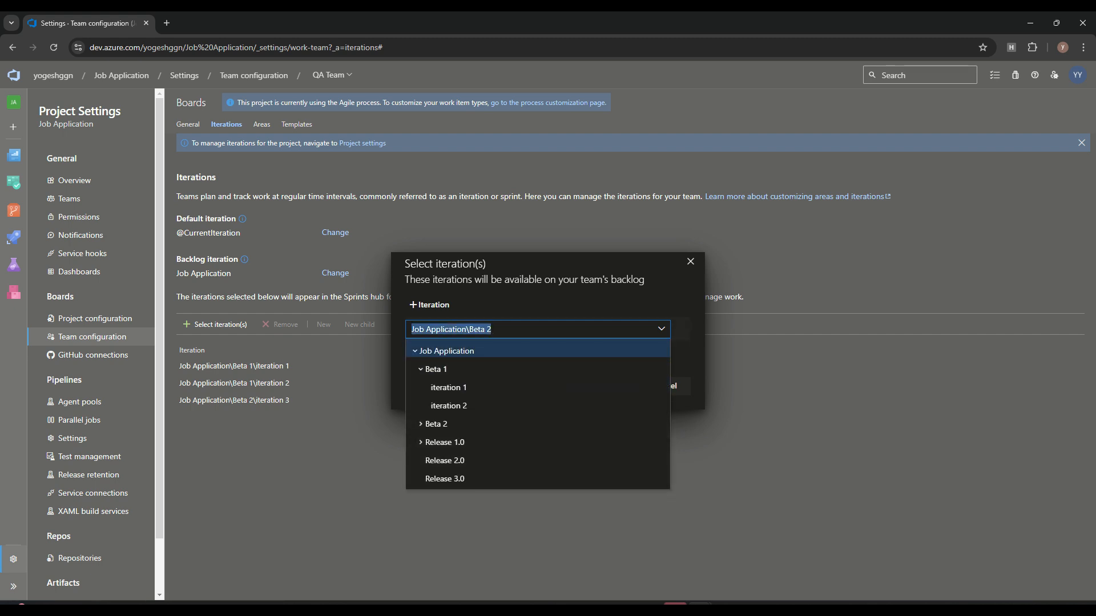
{"action": "left_click", "coordinate": [421, 424]}
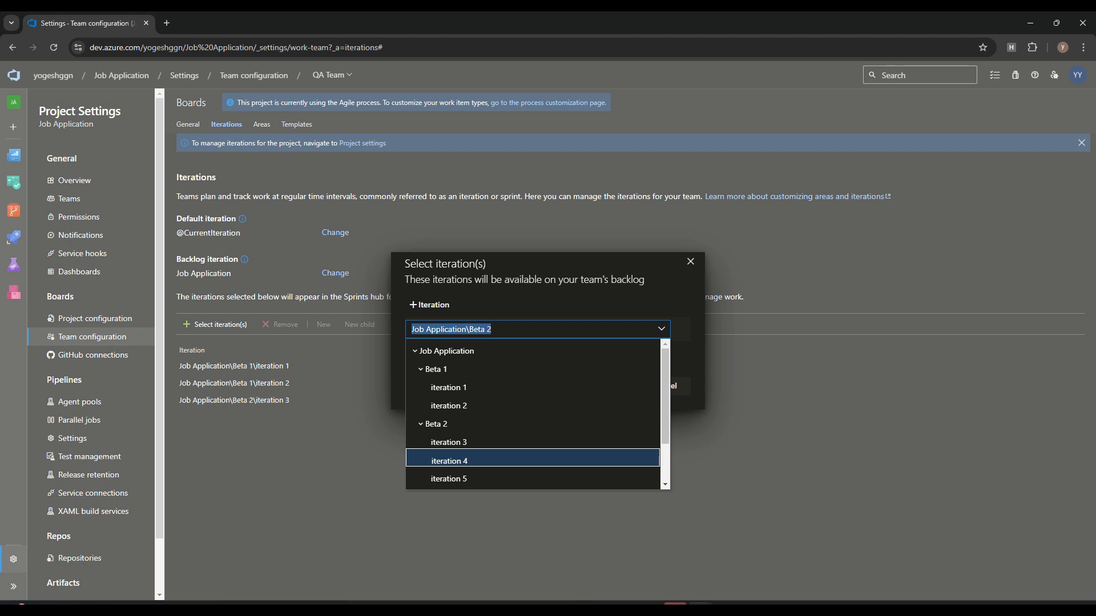
{"action": "left_click", "coordinate": [449, 461]}
{"action": "left_click", "coordinate": [600, 387]}
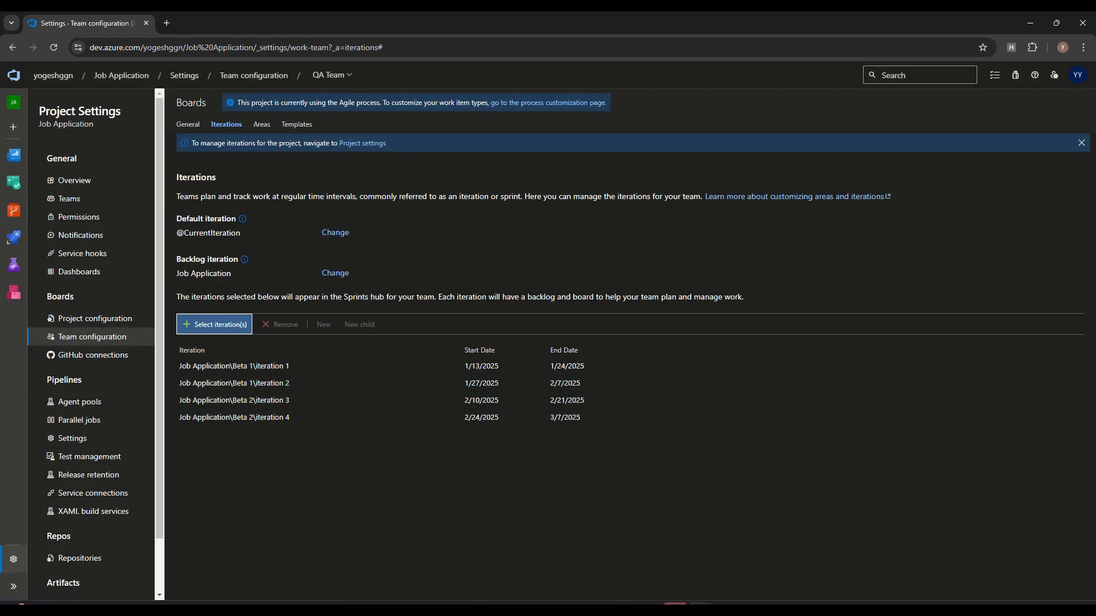
{"action": "left_click", "coordinate": [332, 75]}
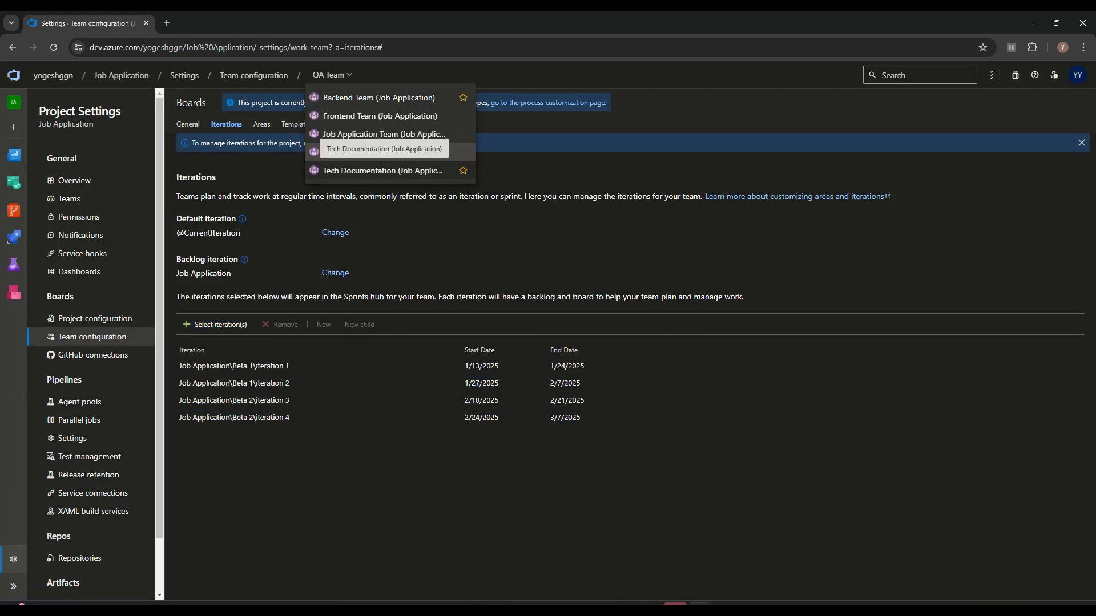
Step: Add iteration 1 under Beta 1 to the Tech Documentation team's iterations
{"action": "left_click", "coordinate": [383, 171]}
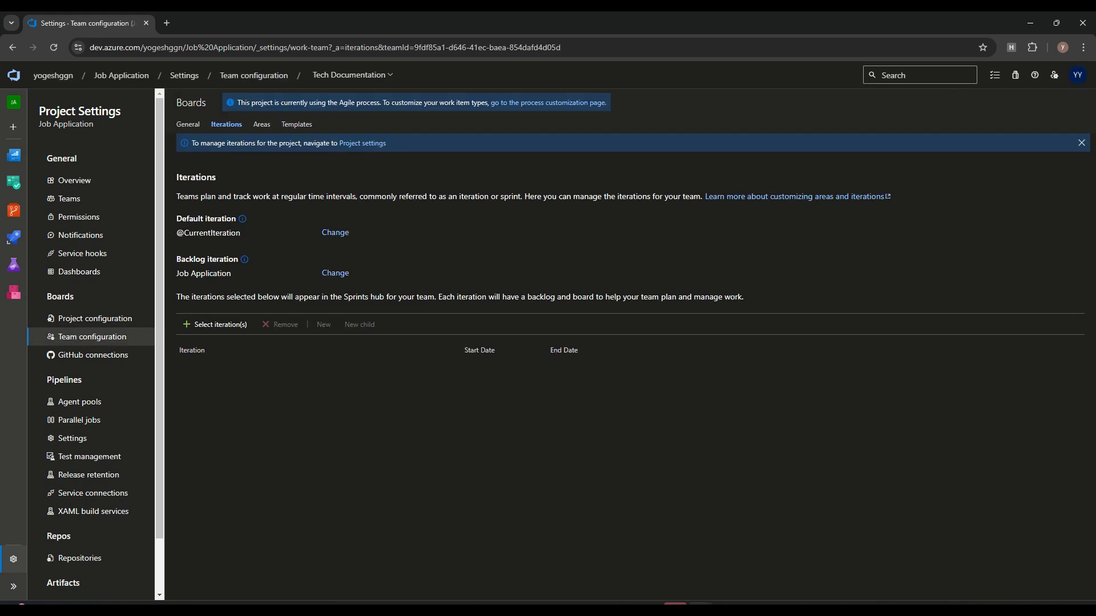
{"action": "left_click", "coordinate": [215, 325]}
{"action": "left_click", "coordinate": [422, 370]}
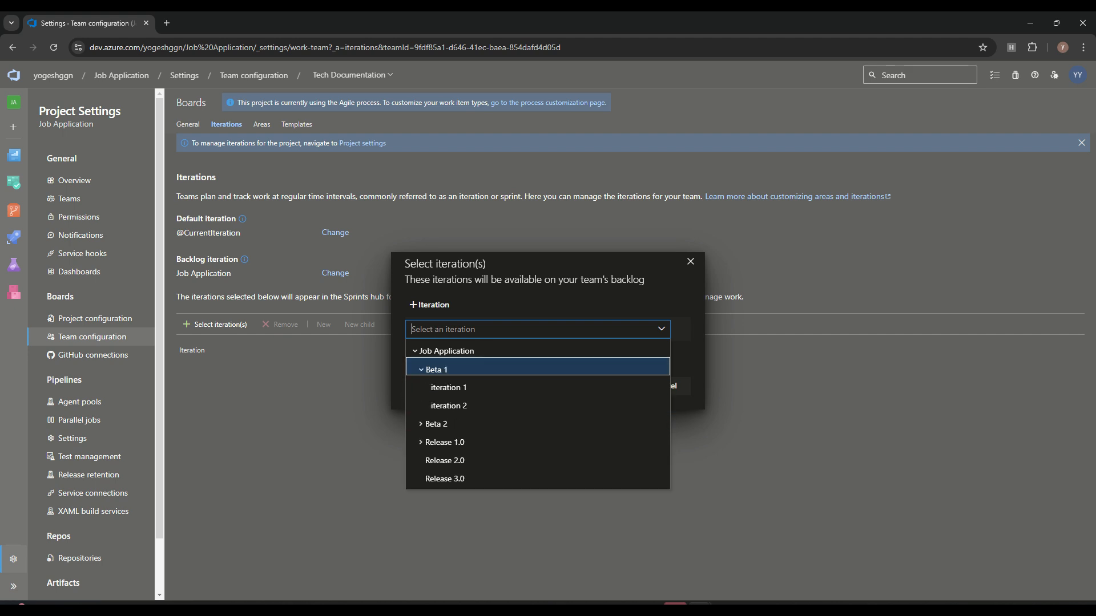
{"action": "left_click", "coordinate": [449, 387]}
{"action": "left_click", "coordinate": [600, 386]}
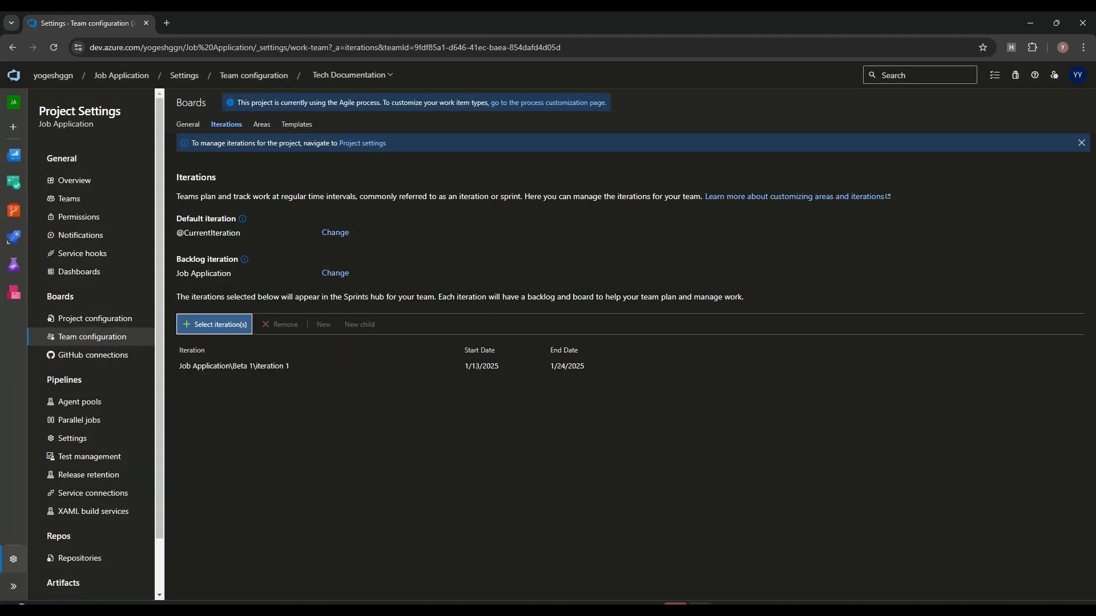
Step: Set the Frontend Team's backlog iteration to Job Application
{"action": "left_click", "coordinate": [353, 75]}
{"action": "left_click", "coordinate": [350, 135]}
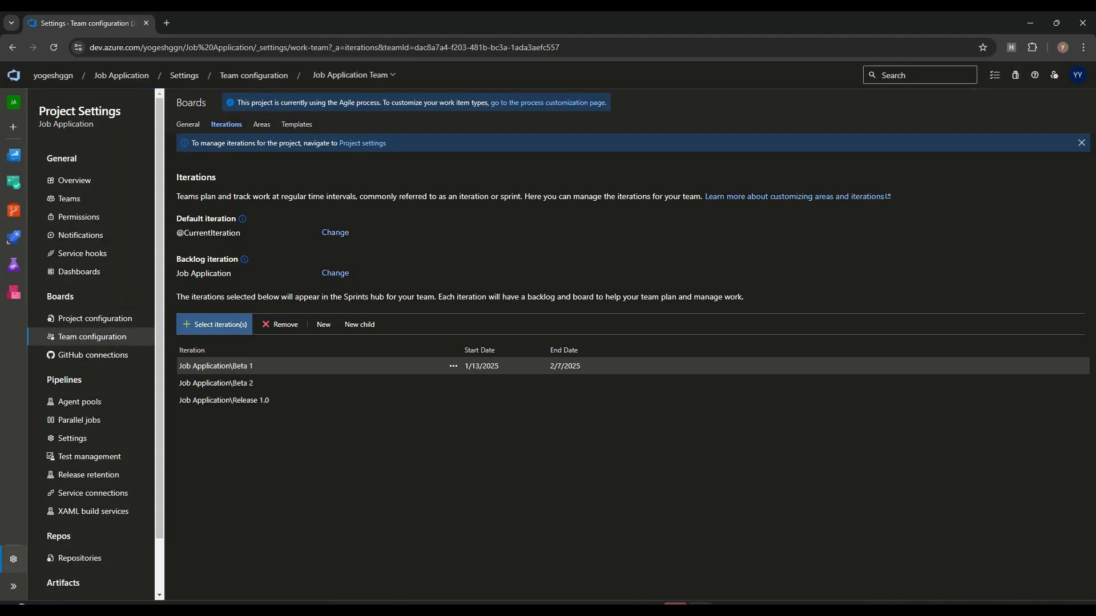
{"action": "left_click", "coordinate": [354, 75]}
{"action": "left_click", "coordinate": [366, 116]}
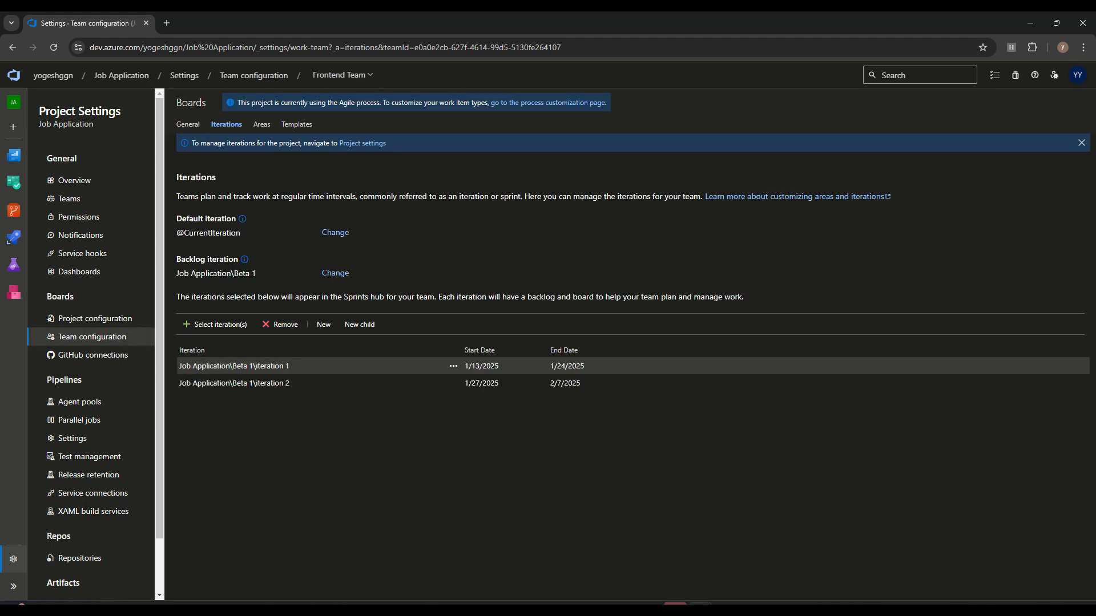
{"action": "left_click", "coordinate": [335, 272]}
{"action": "left_click", "coordinate": [214, 291]}
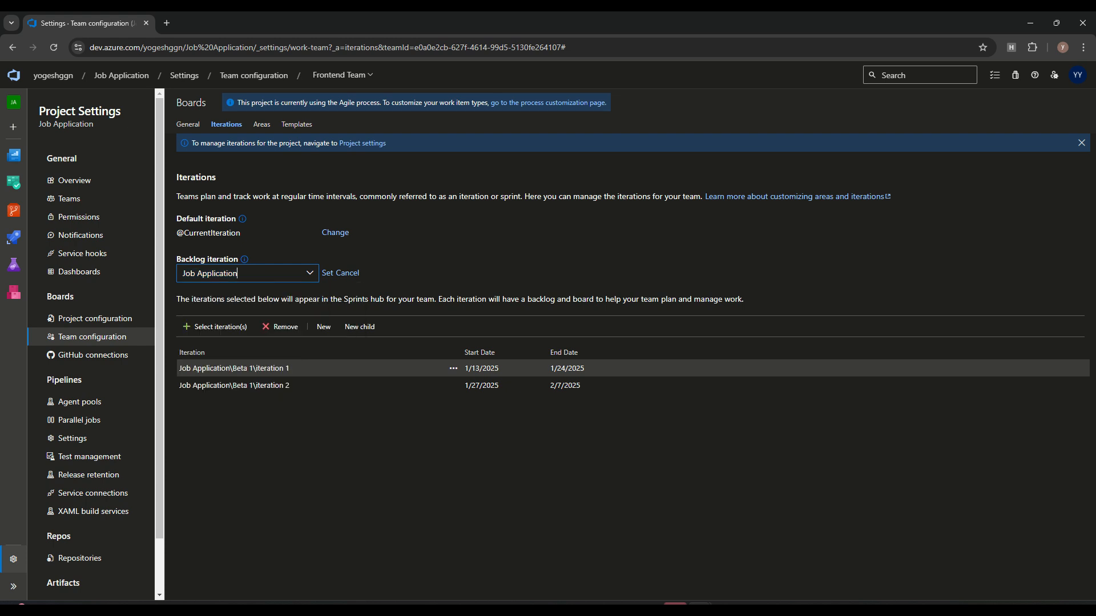
{"action": "left_click", "coordinate": [329, 273]}
{"action": "left_click", "coordinate": [594, 369]}
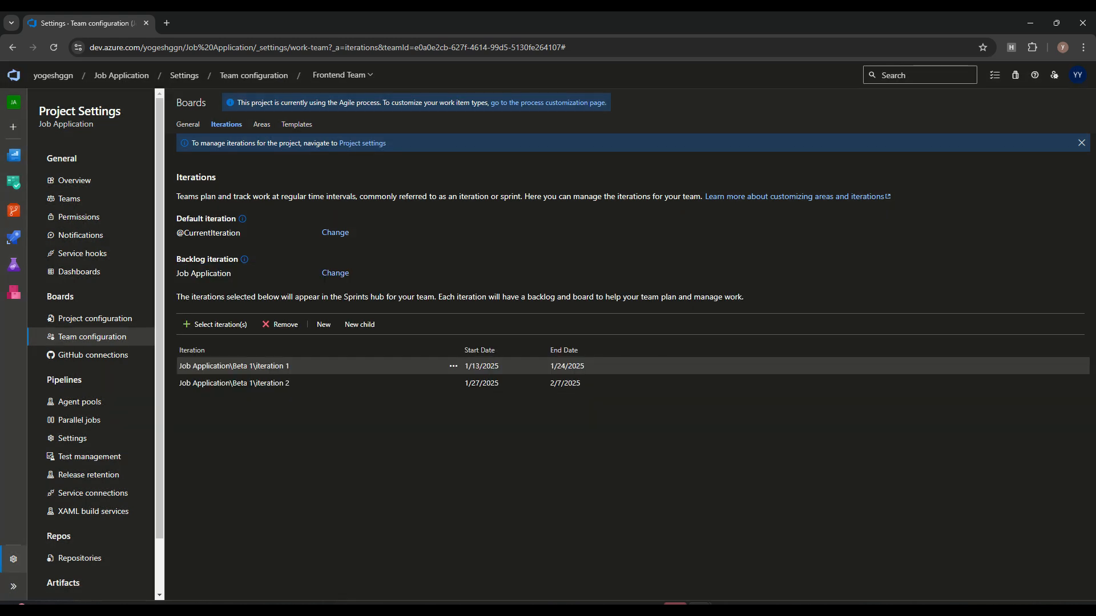
Step: Change the Backend Team's backlog iteration from Beta 1 to Job Application
{"action": "left_click", "coordinate": [342, 75]}
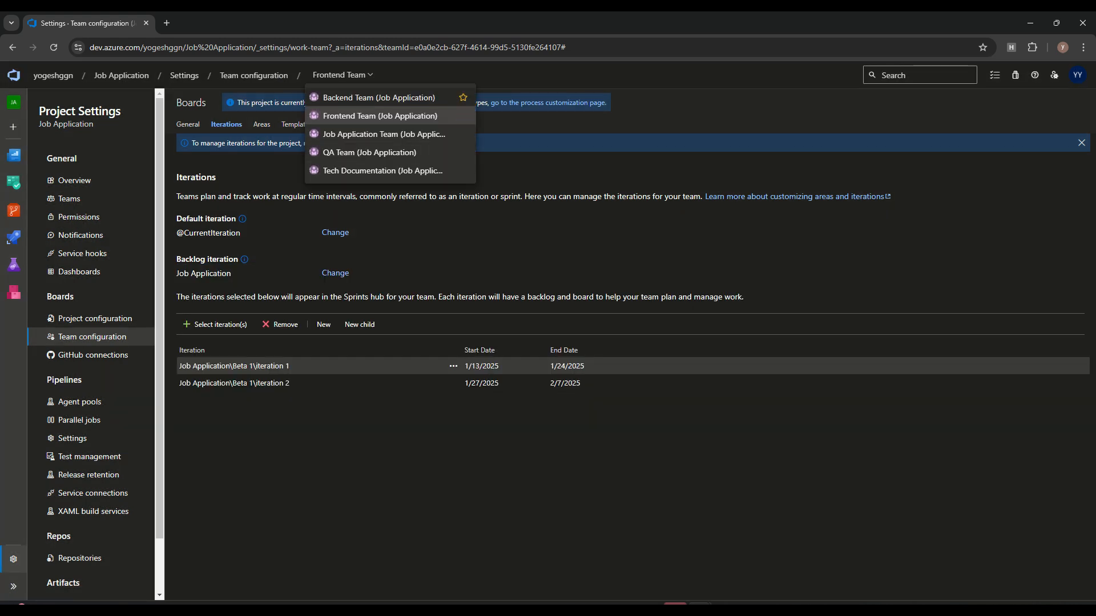
{"action": "left_click", "coordinate": [400, 98]}
{"action": "left_click", "coordinate": [335, 272]}
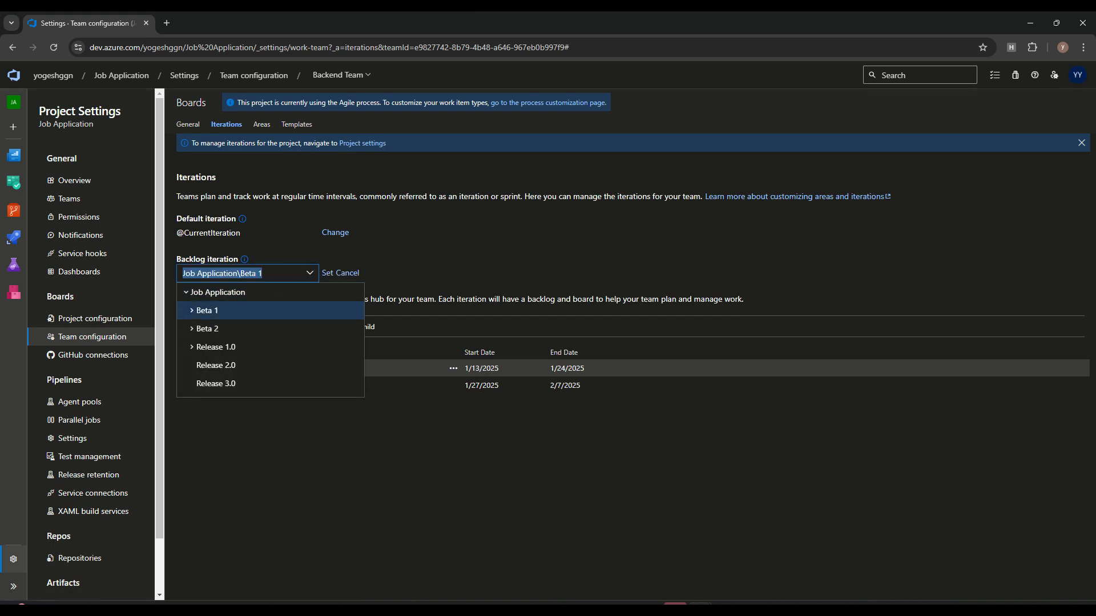
{"action": "left_click", "coordinate": [218, 293]}
{"action": "left_click", "coordinate": [327, 273]}
{"action": "left_click", "coordinate": [595, 370]}
{"action": "left_click_drag", "start_coordinate": [178, 274], "coordinate": [233, 273]}
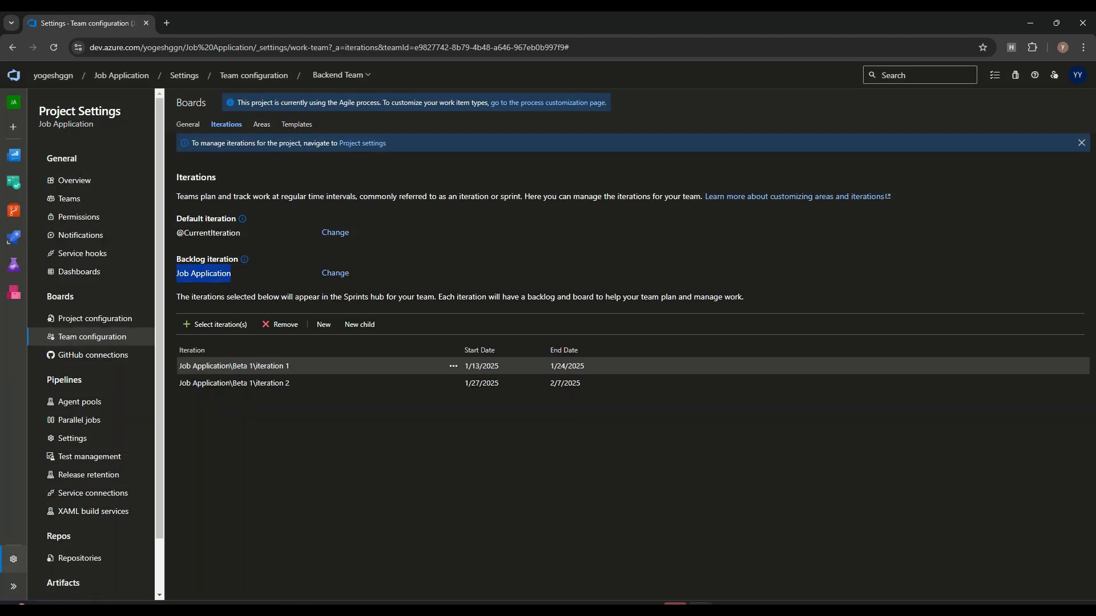
{"action": "left_click", "coordinate": [233, 274]}
{"action": "mouse_move", "coordinate": [14, 182]}
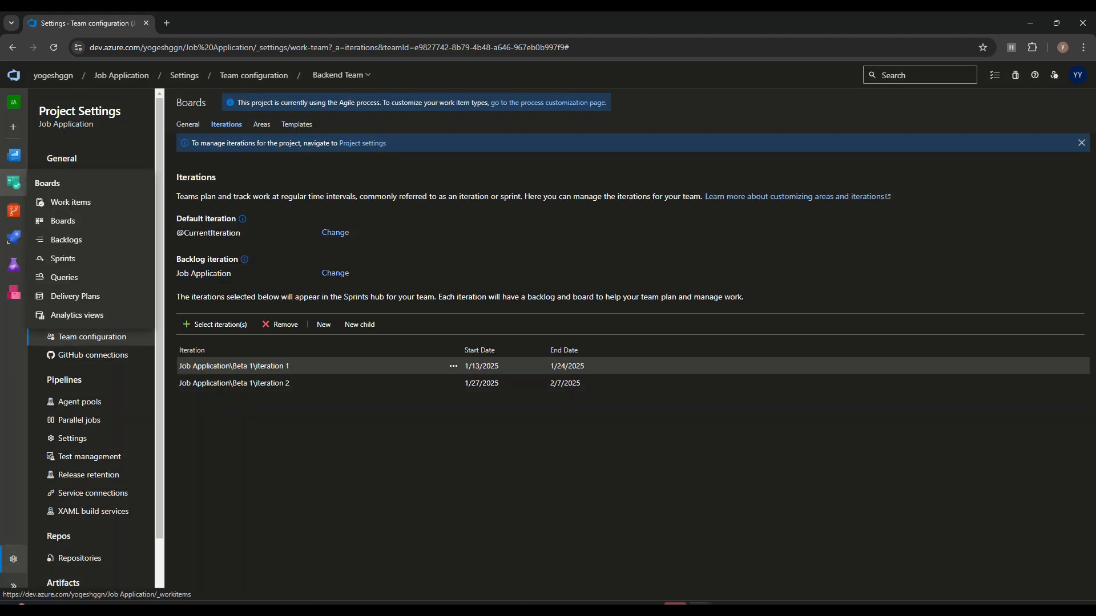
{"action": "left_click", "coordinate": [63, 220]}
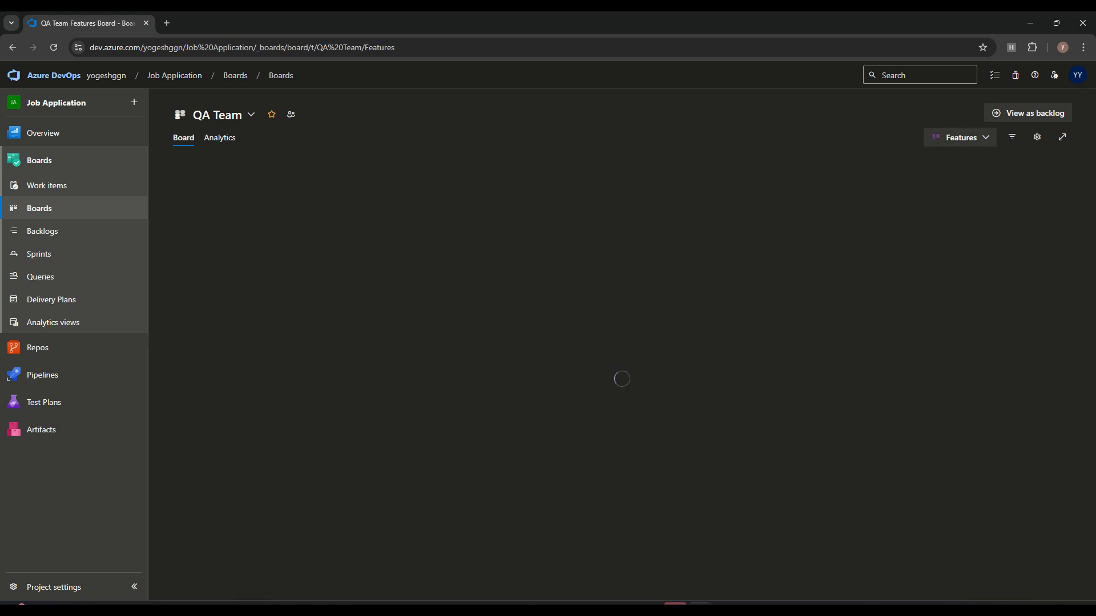
Step: Compare the Backend, Frontend and QA team boards at the Features and Stories levels
{"action": "left_click", "coordinate": [961, 138]}
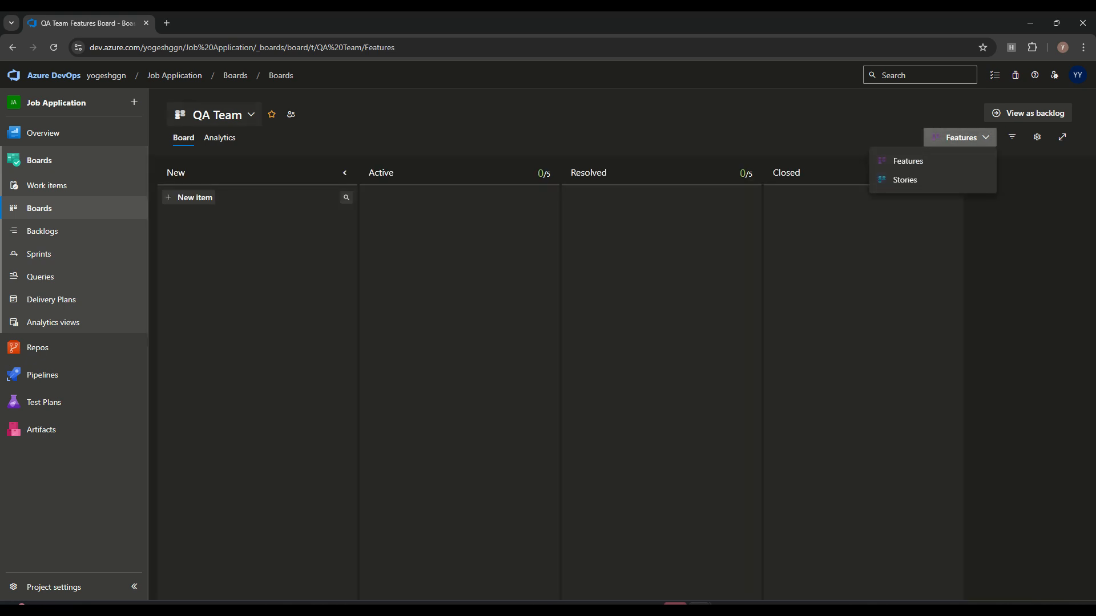
{"action": "left_click", "coordinate": [217, 114]}
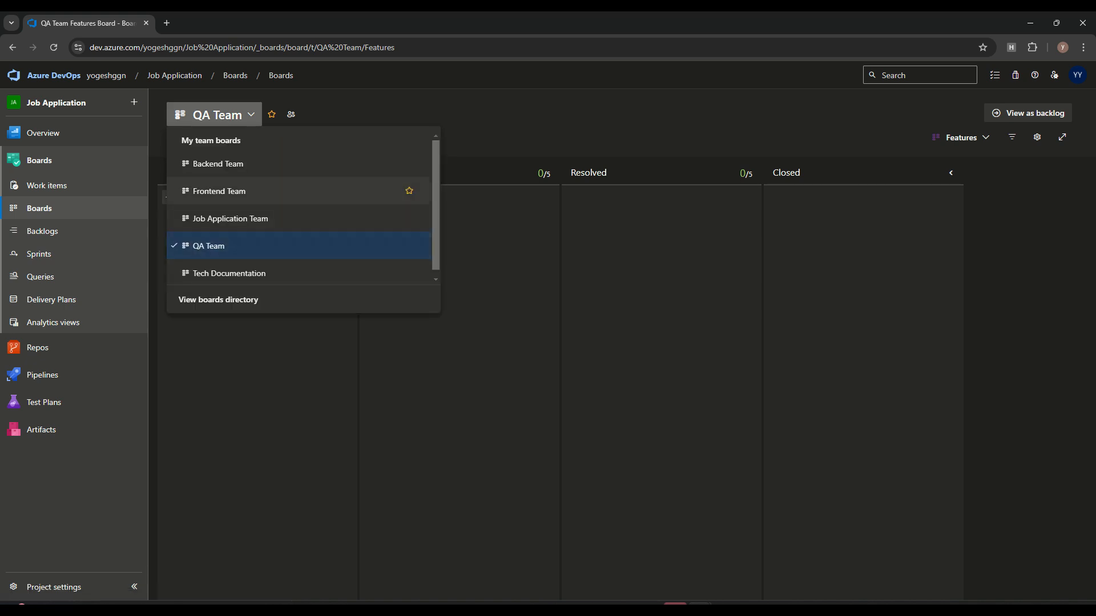
{"action": "left_click", "coordinate": [218, 164]}
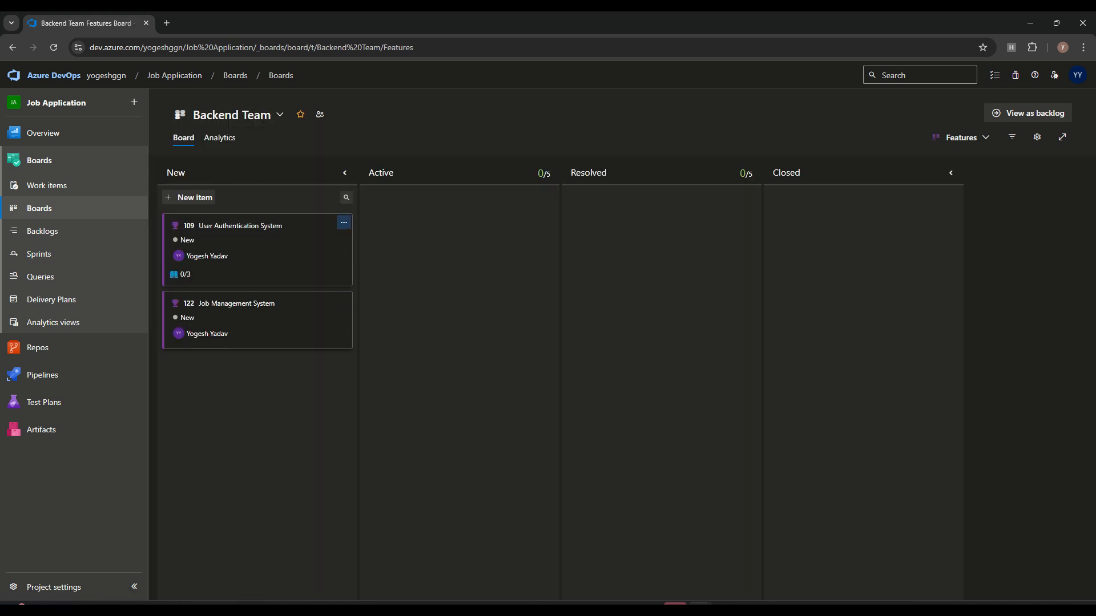
{"action": "left_click", "coordinate": [961, 137]}
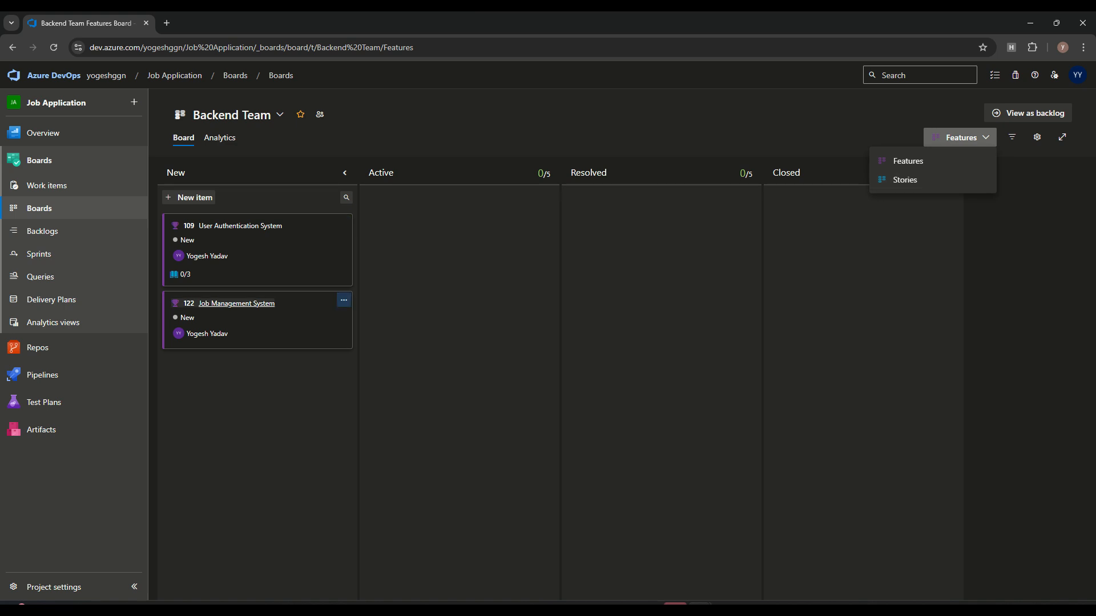
{"action": "left_click", "coordinate": [905, 180]}
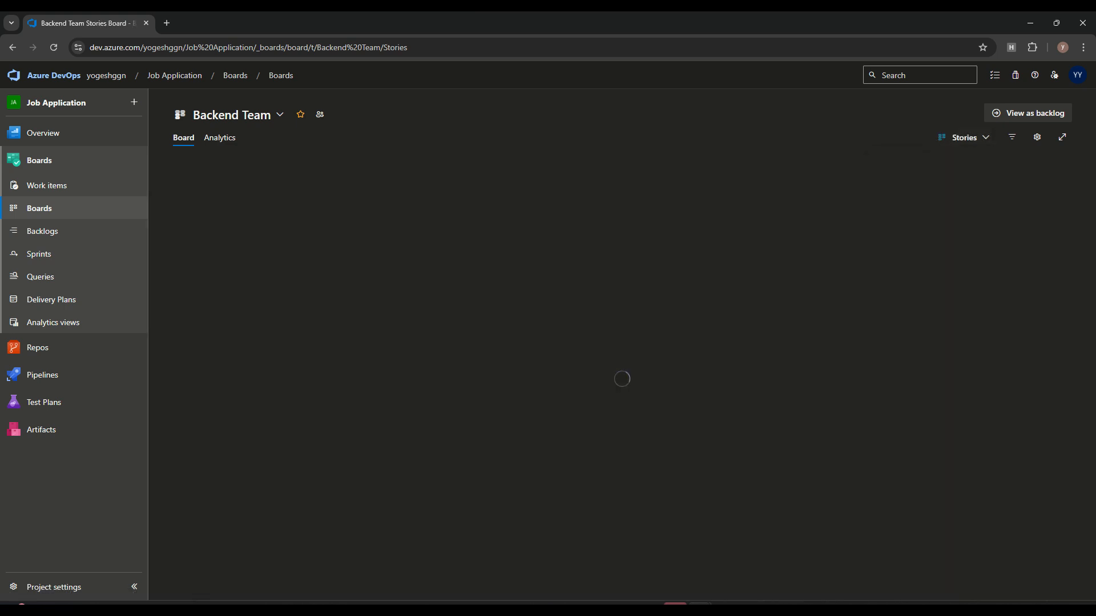
{"action": "left_click", "coordinate": [280, 114]}
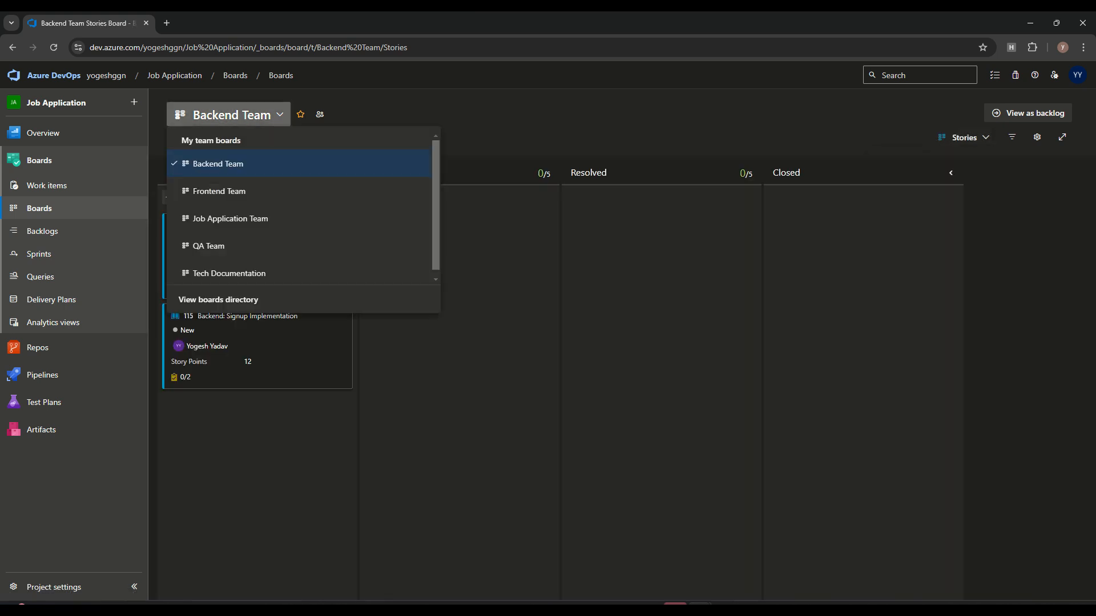
{"action": "left_click", "coordinate": [228, 189]}
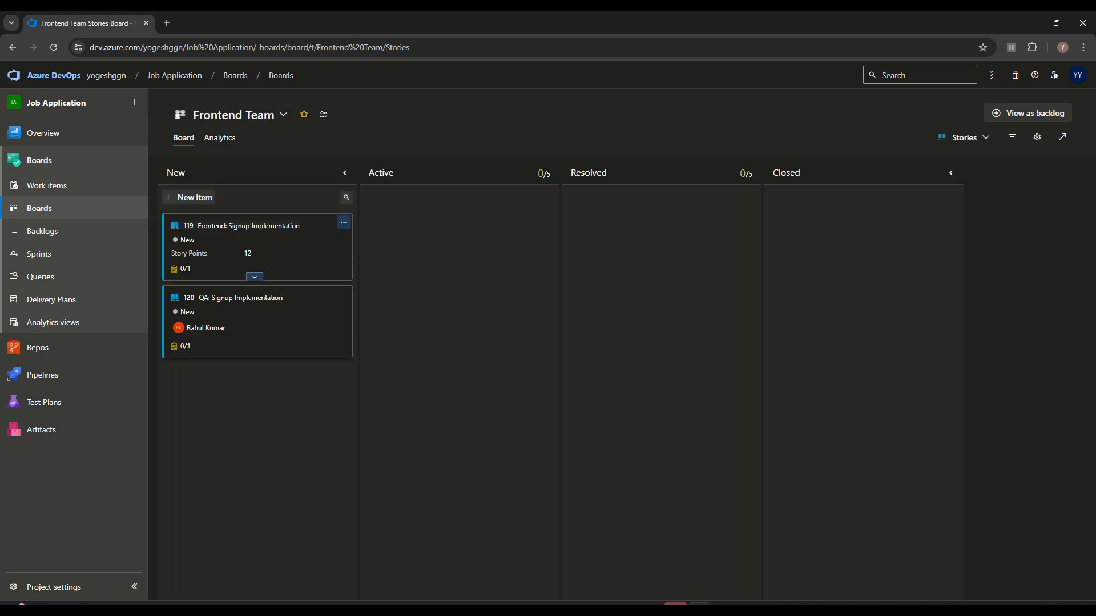
{"action": "left_click", "coordinate": [280, 115]}
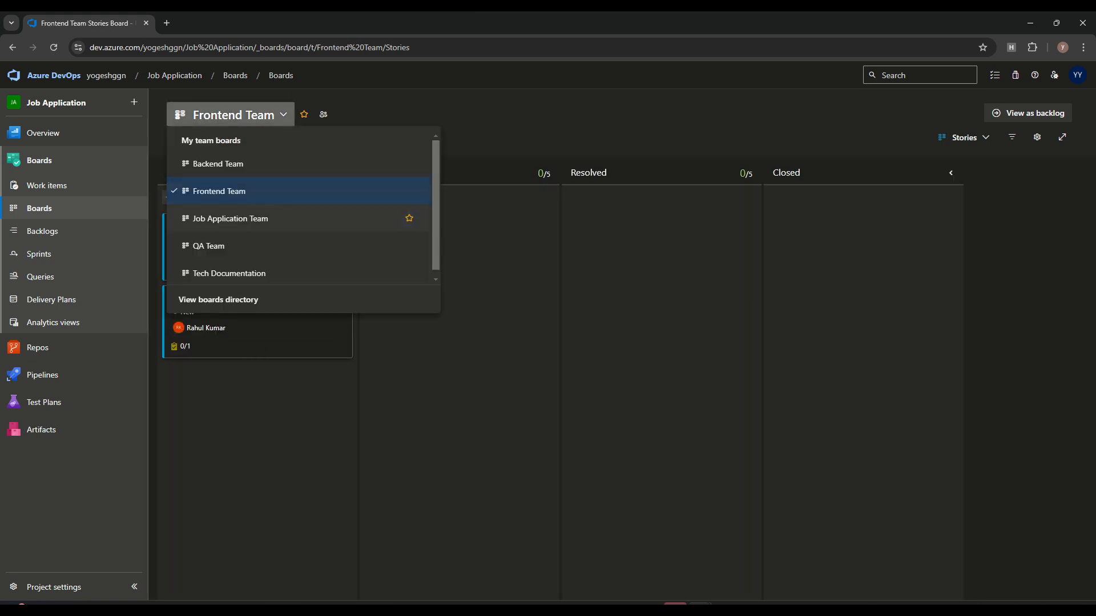
{"action": "left_click", "coordinate": [408, 246]}
Step: Move story 120 QA: Signup Implementation to area Job Application\QA Team and save it
{"action": "left_click", "coordinate": [47, 185]}
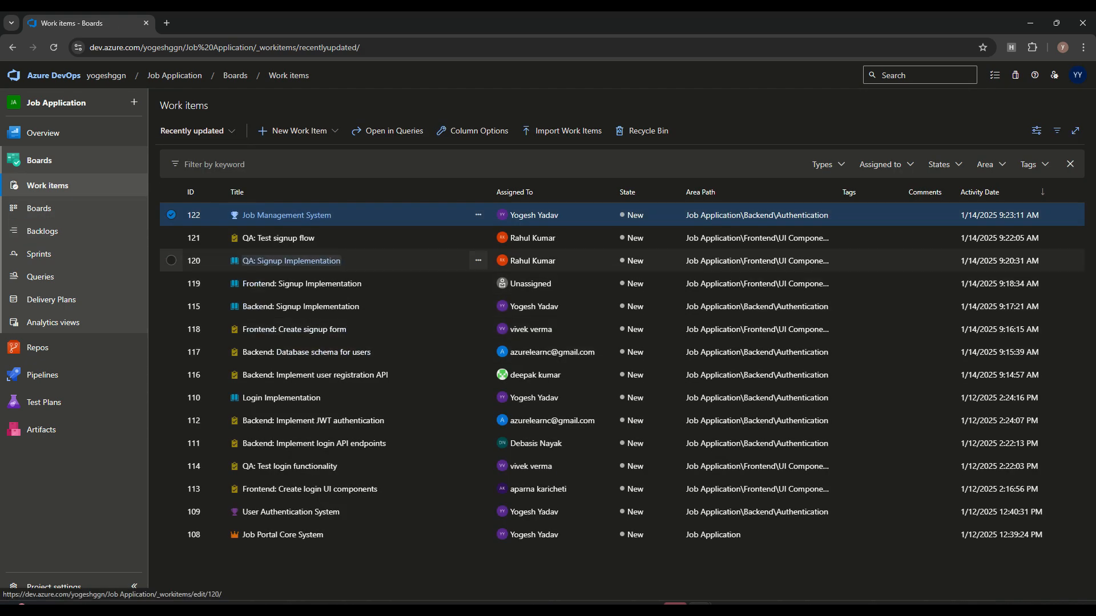
{"action": "left_click", "coordinate": [291, 261]}
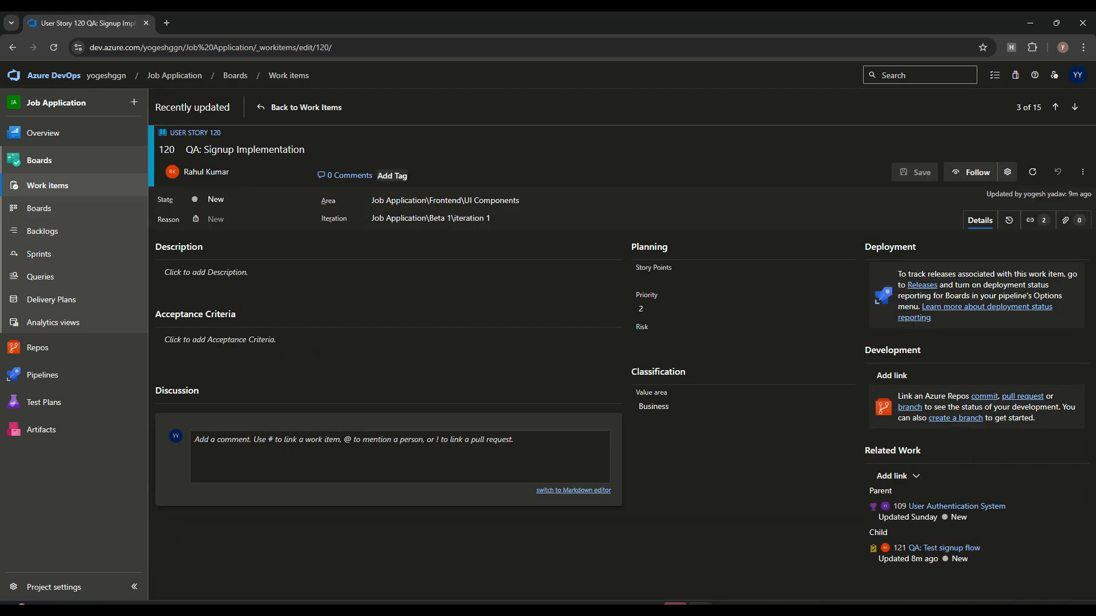
{"action": "left_click", "coordinate": [448, 199]}
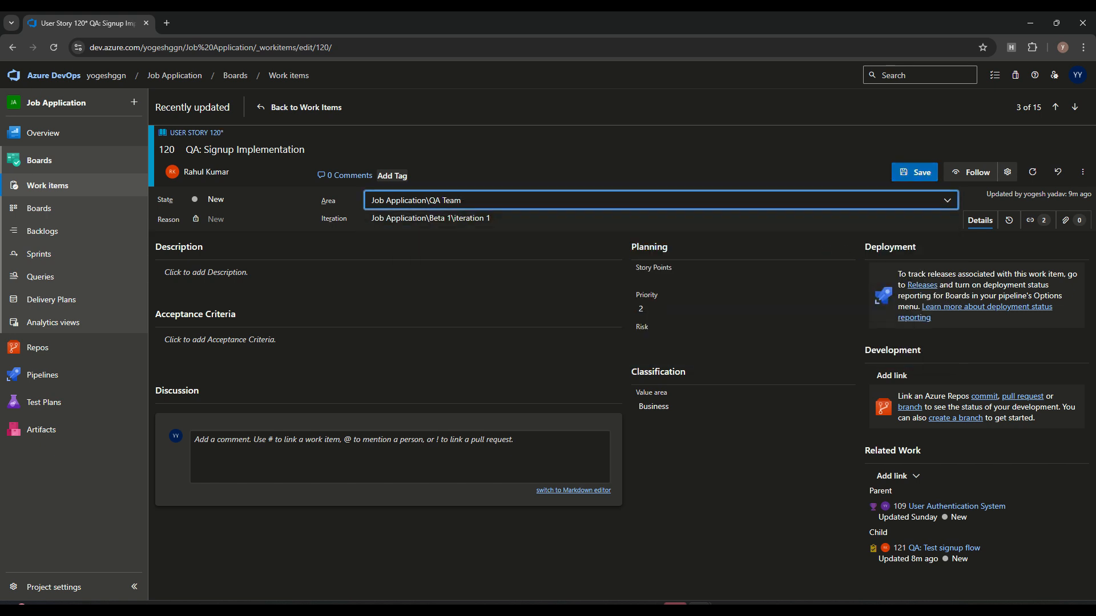
{"action": "key", "text": "ctrl+s"}
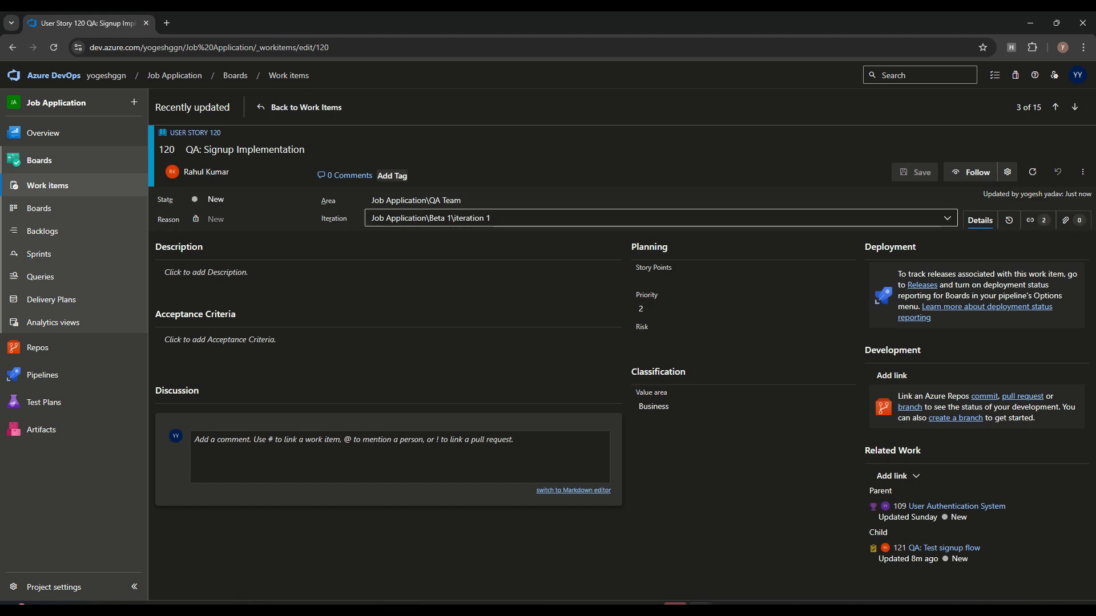
{"action": "left_click", "coordinate": [39, 208]}
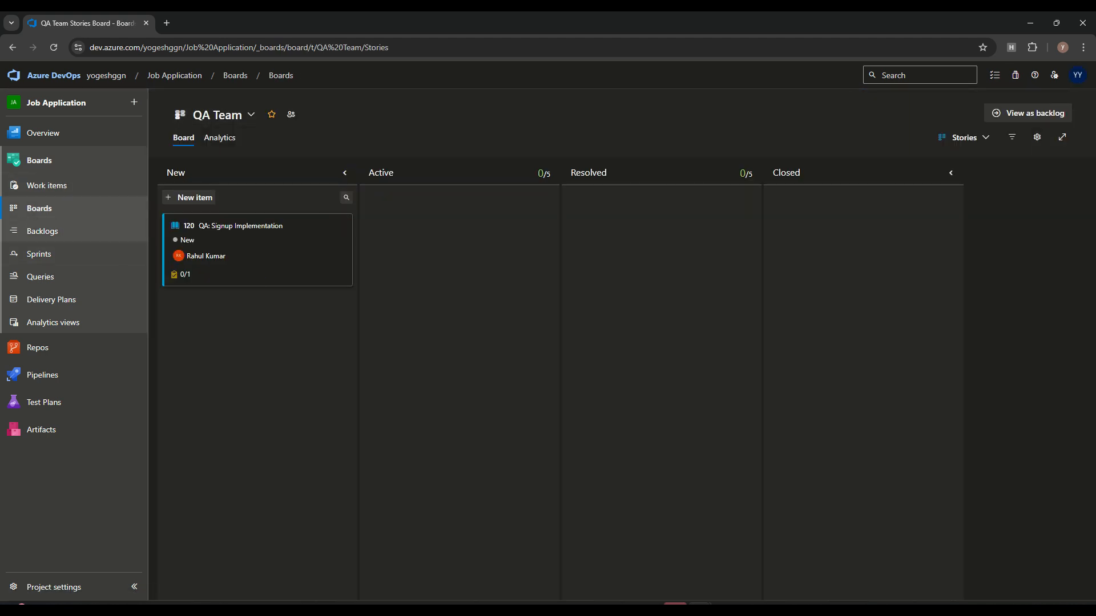
Step: Review the QA Team backlog and iteration 1 sprint, then the Frontend Team sprint
{"action": "left_click", "coordinate": [43, 231]}
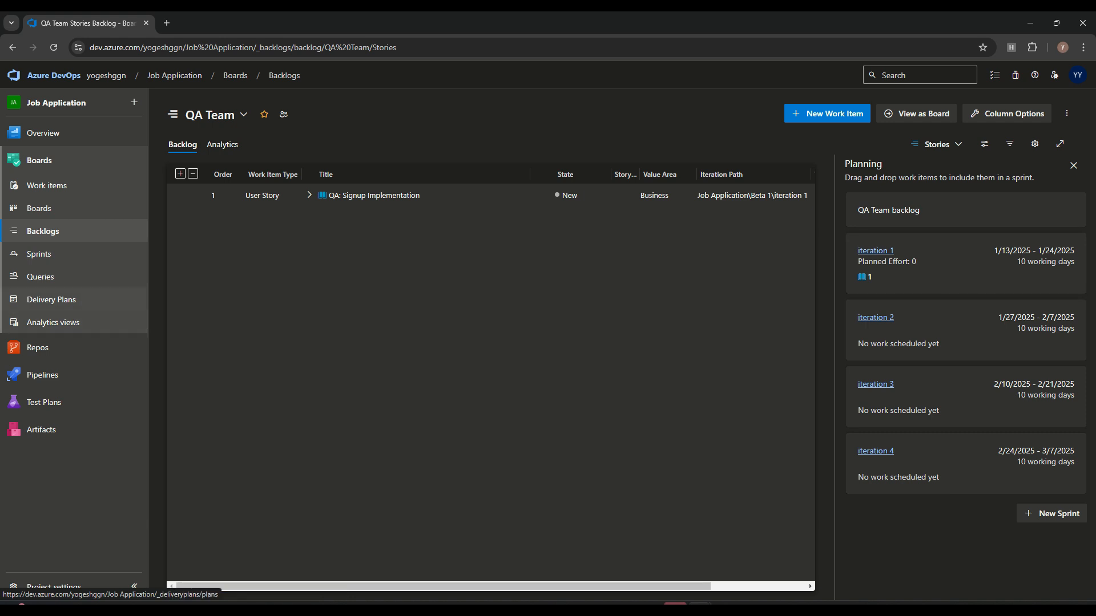
{"action": "left_click", "coordinate": [876, 250]}
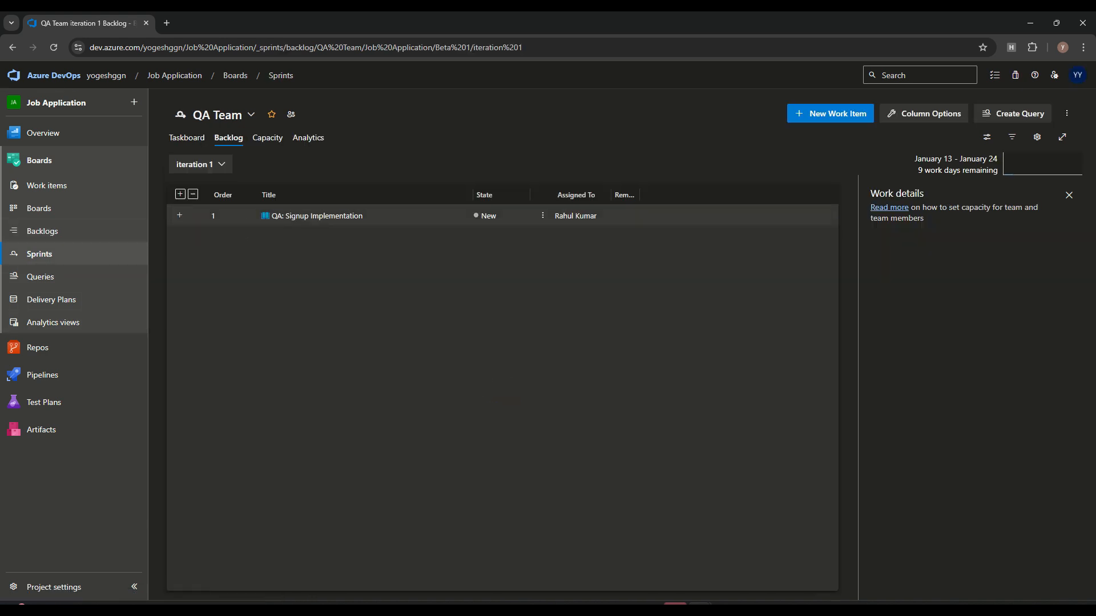
{"action": "left_click", "coordinate": [217, 114]}
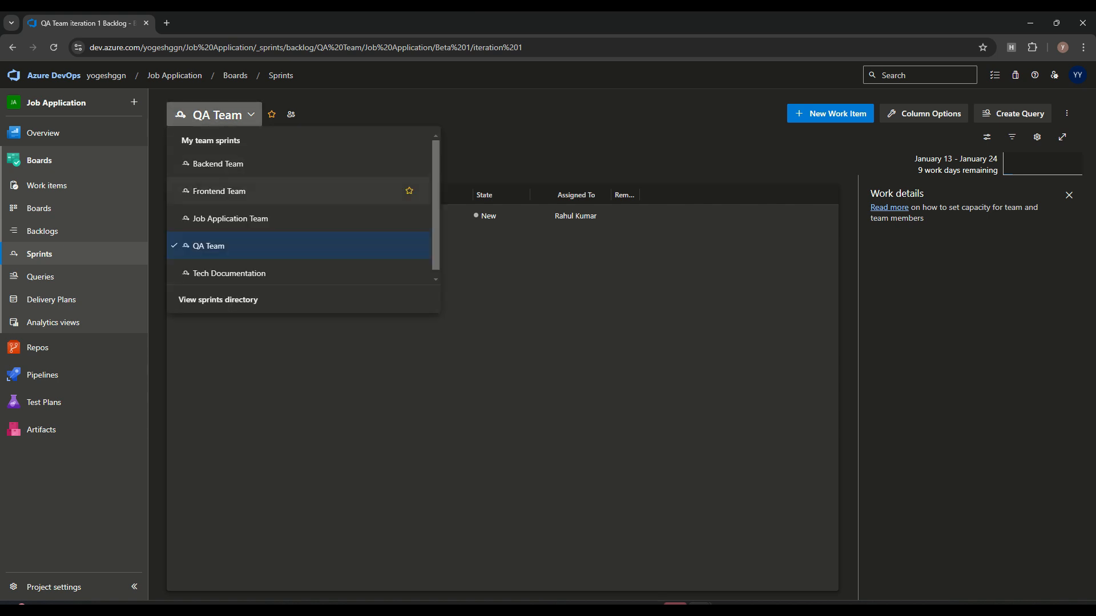
{"action": "left_click", "coordinate": [217, 188]}
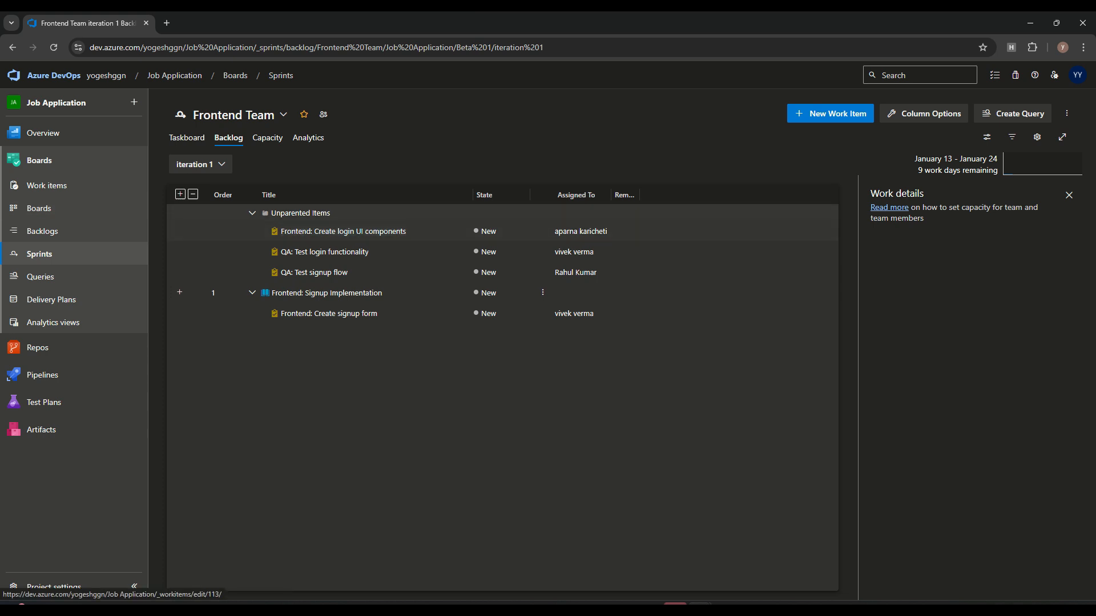
Step: Check the Frontend Team's Stories backlog and board, then show the Backend Team's Features board
{"action": "left_click", "coordinate": [38, 208]}
{"action": "left_click", "coordinate": [43, 231]}
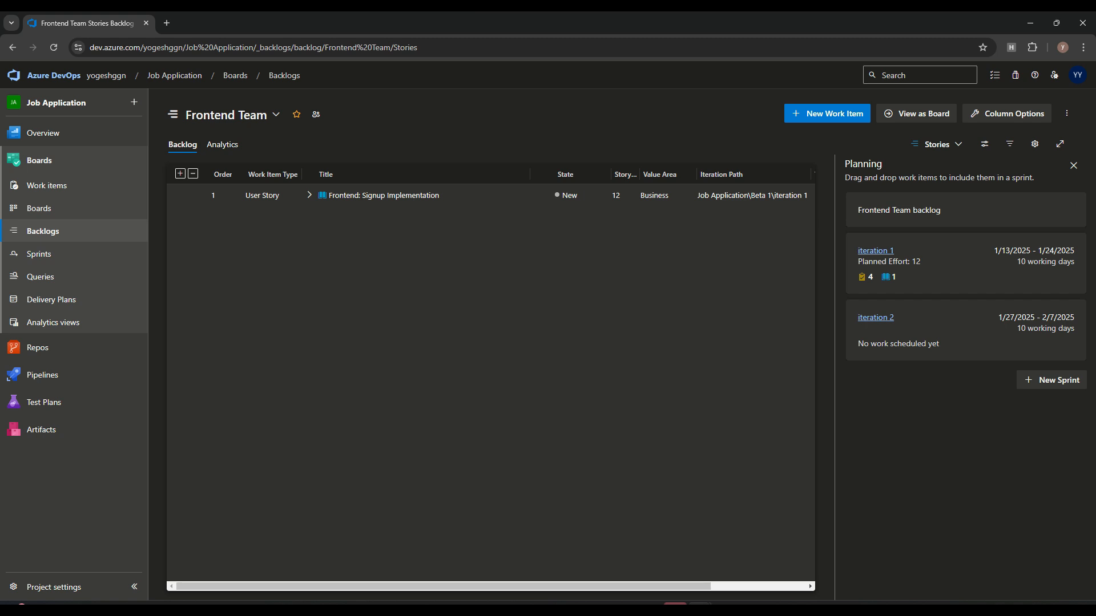
{"action": "left_click", "coordinate": [917, 113]}
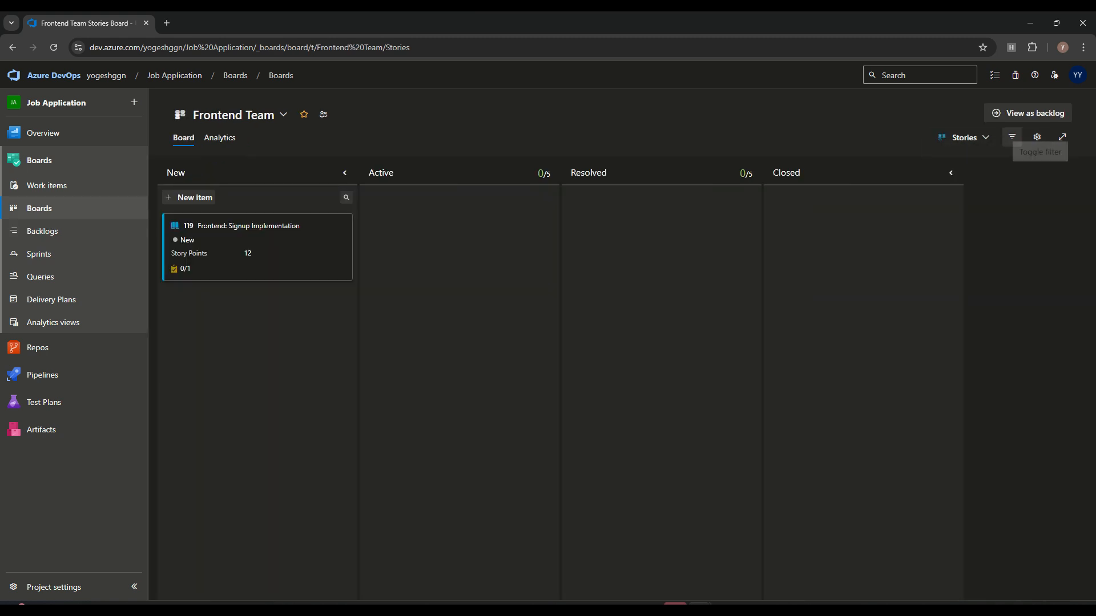
{"action": "left_click", "coordinate": [1012, 137]}
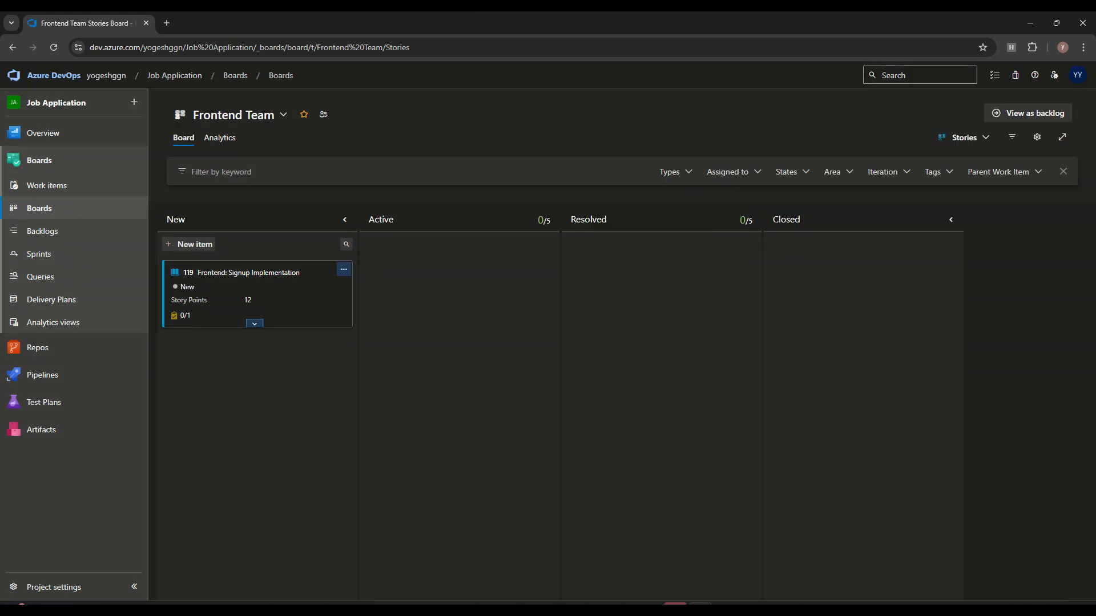
{"action": "left_click", "coordinate": [965, 137]}
{"action": "left_click", "coordinate": [907, 161]}
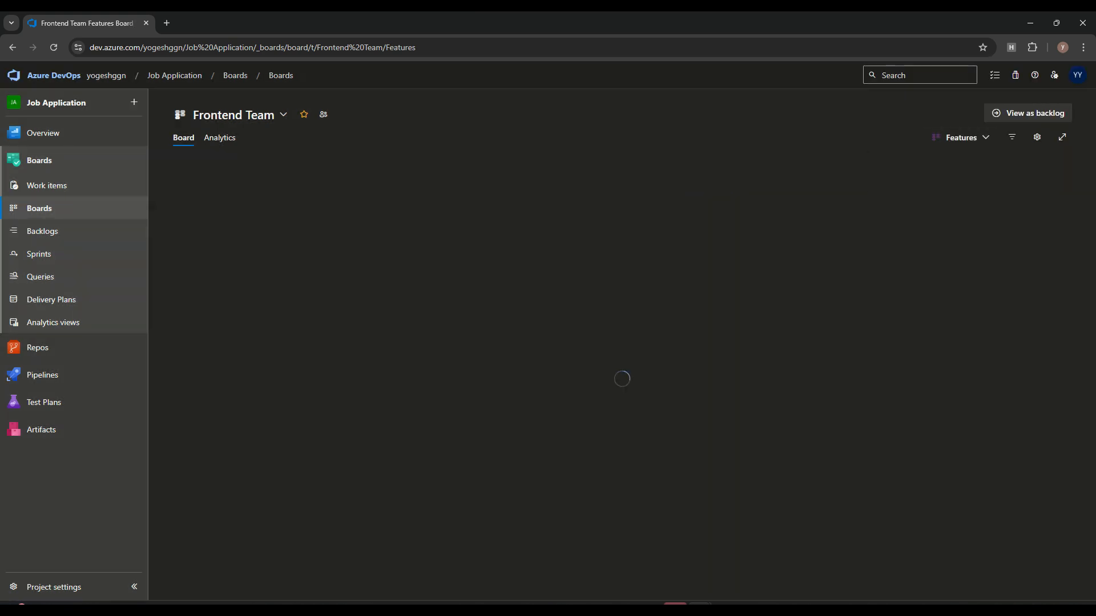
{"action": "left_click", "coordinate": [233, 115]}
{"action": "left_click", "coordinate": [222, 164]}
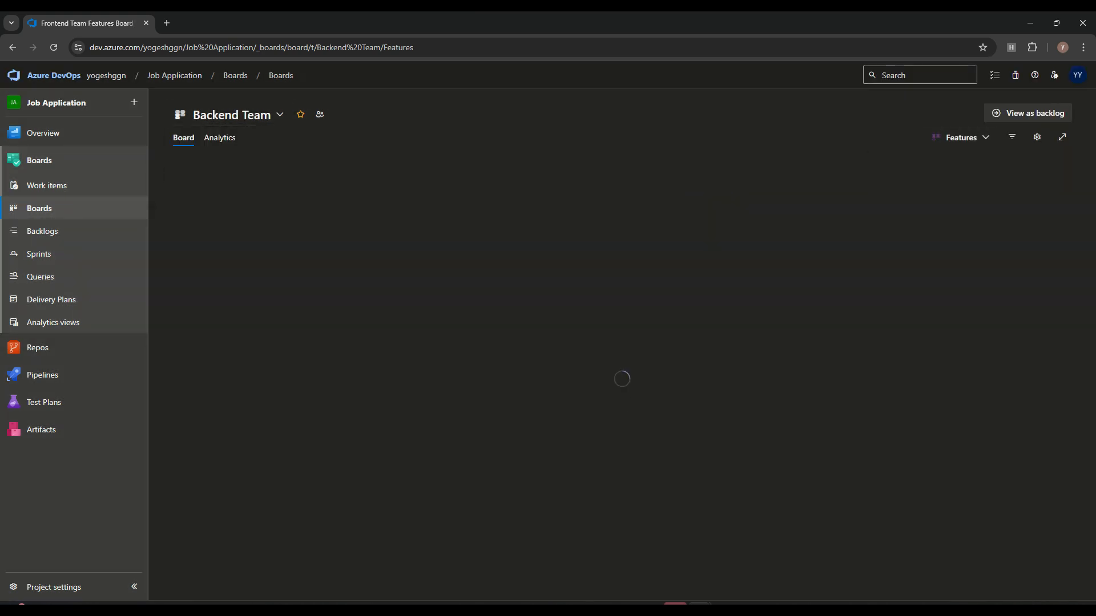
{"action": "left_click", "coordinate": [1037, 137]}
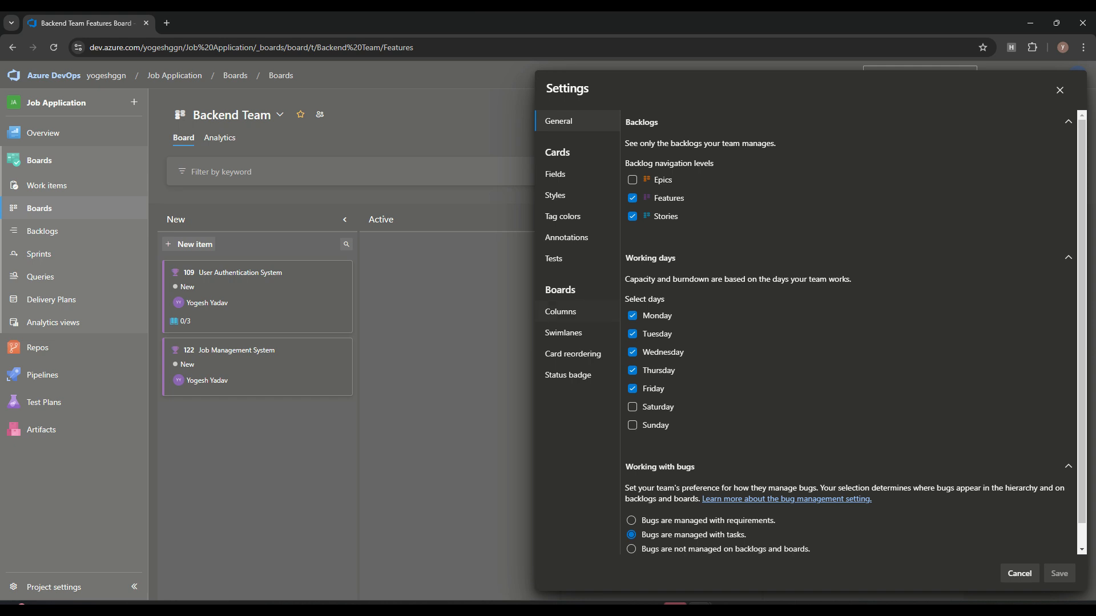
Step: Toggle Show empty fields and Show Tags on Features cards, leaving both as they were
{"action": "left_click", "coordinate": [555, 174]}
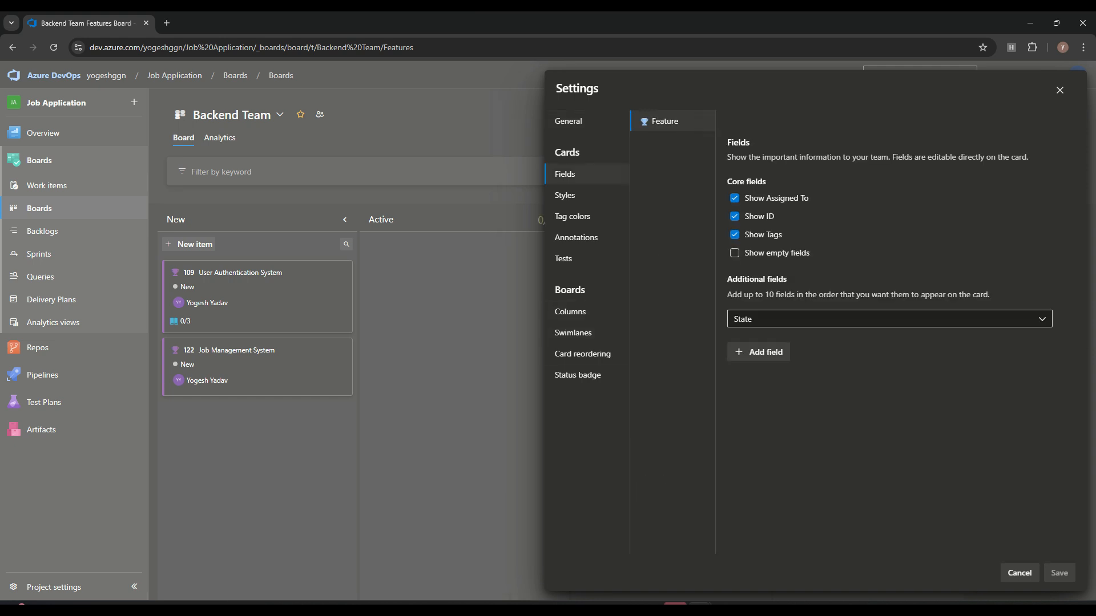
{"action": "left_click", "coordinate": [735, 253]}
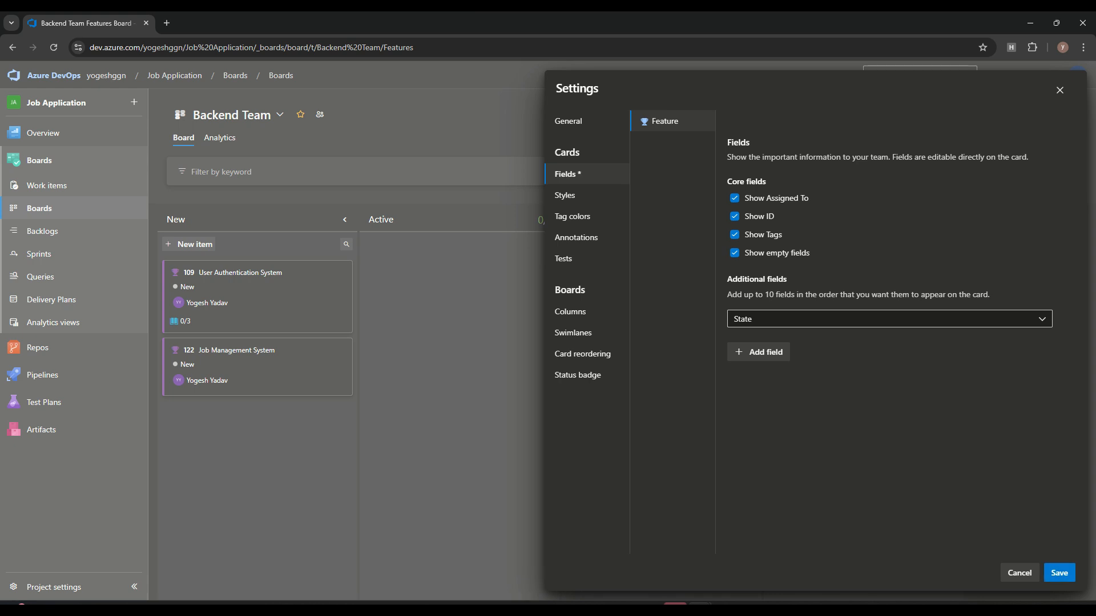
{"action": "left_click", "coordinate": [734, 253]}
{"action": "left_click", "coordinate": [735, 234]}
{"action": "left_click", "coordinate": [735, 234]}
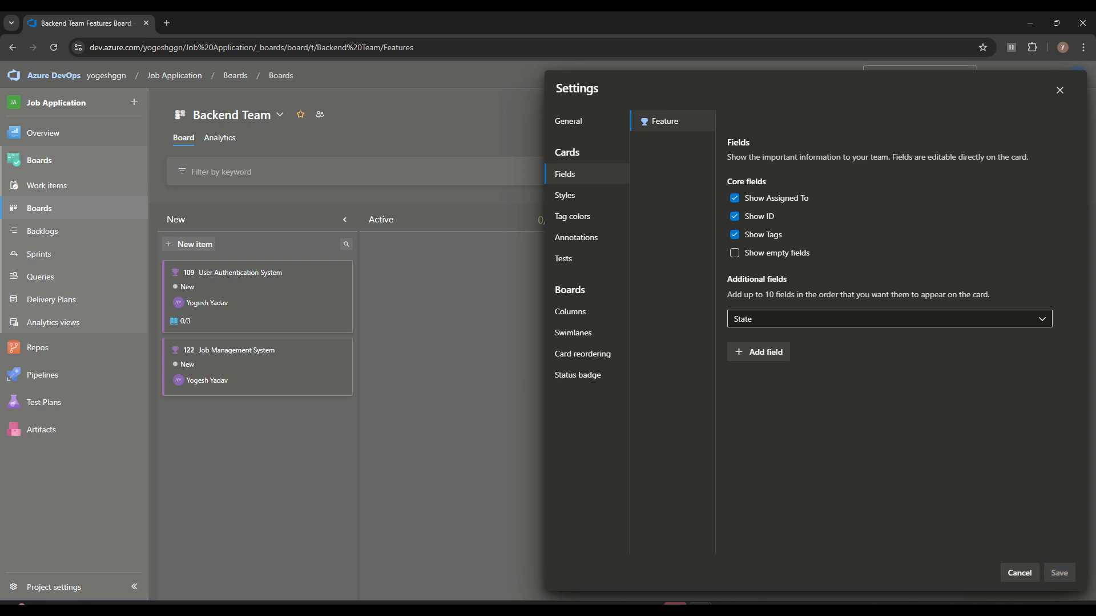
{"action": "left_click", "coordinate": [1020, 572]}
{"action": "left_click", "coordinate": [240, 273]}
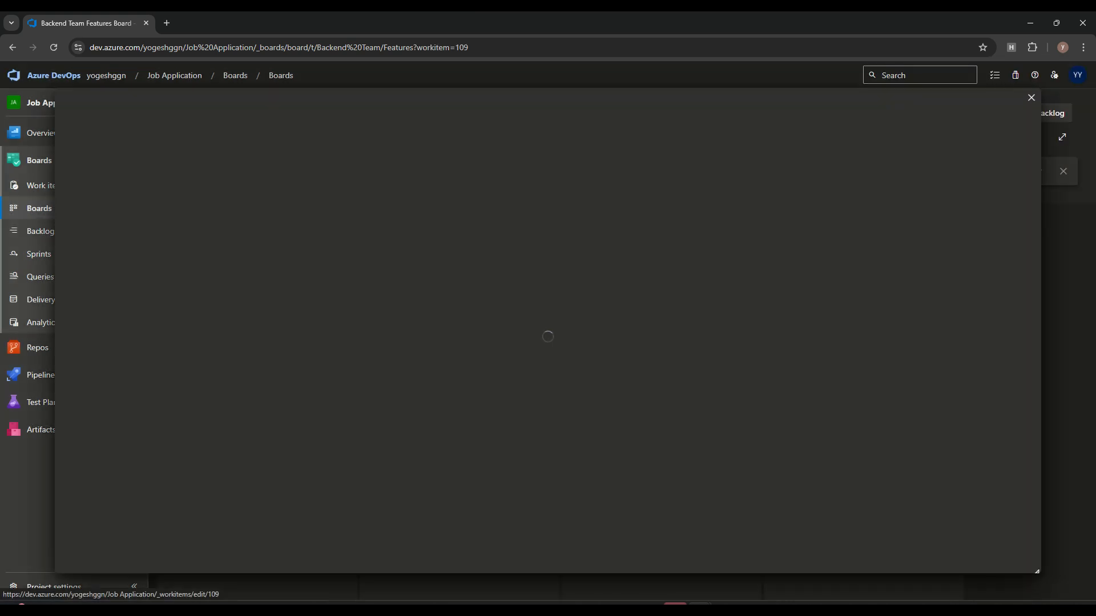
Step: Tag feature 109 with Authentication and save it
{"action": "left_click", "coordinate": [299, 148]}
{"action": "type", "text": "Au"}
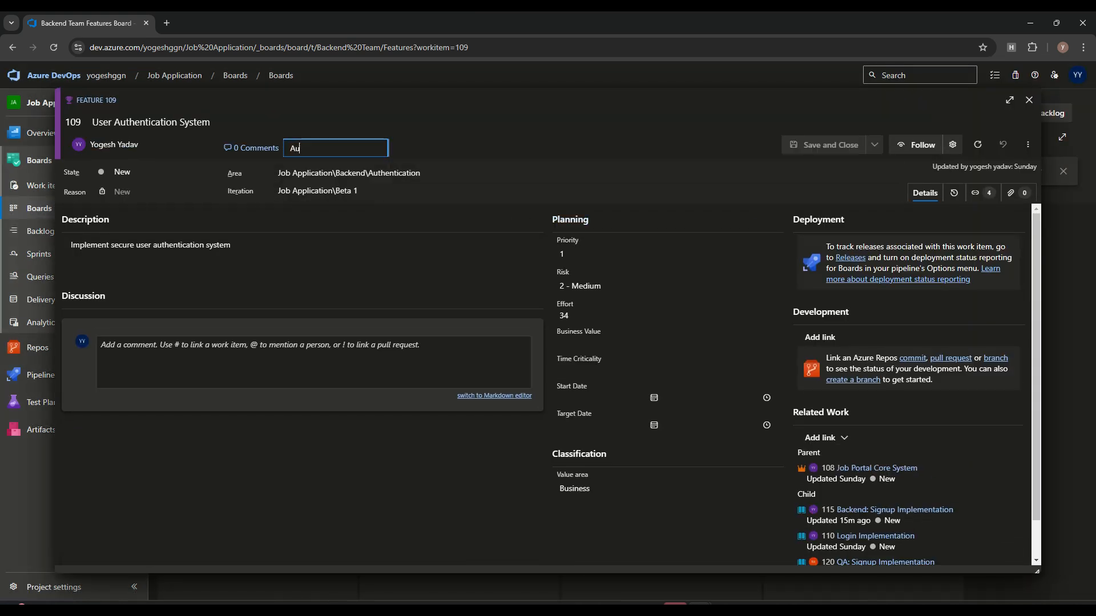
{"action": "type", "text": "thentication"}
{"action": "left_click", "coordinate": [166, 122]}
{"action": "double_click", "coordinate": [166, 123]}
{"action": "key", "text": "ctrl+c"}
{"action": "left_click", "coordinate": [337, 148]}
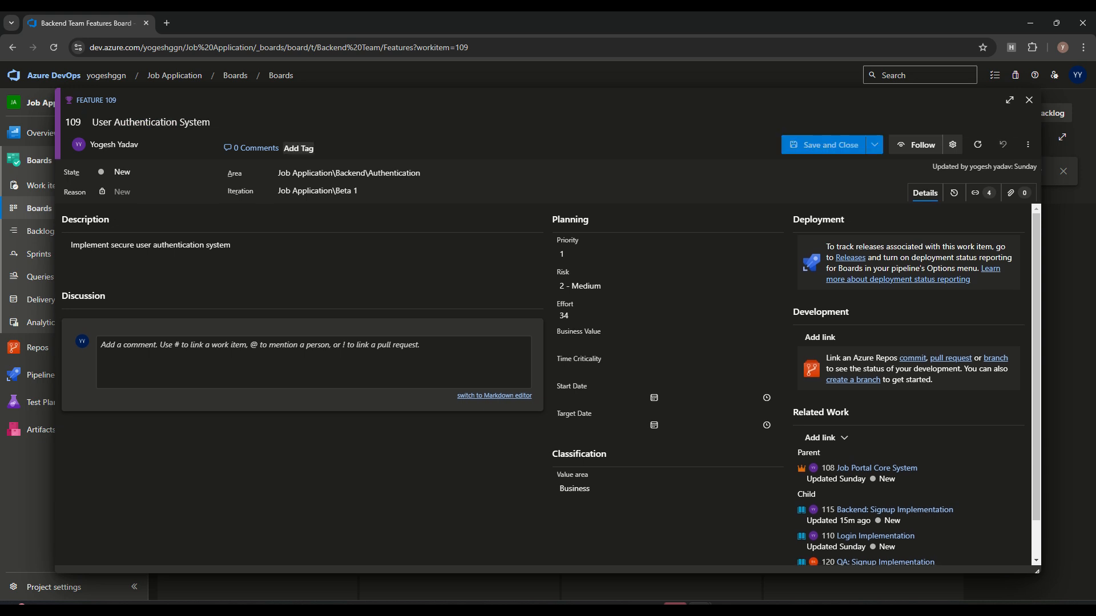
{"action": "left_click", "coordinate": [299, 149]}
{"action": "key", "text": "ctrl+v"}
{"action": "key", "text": "Return"}
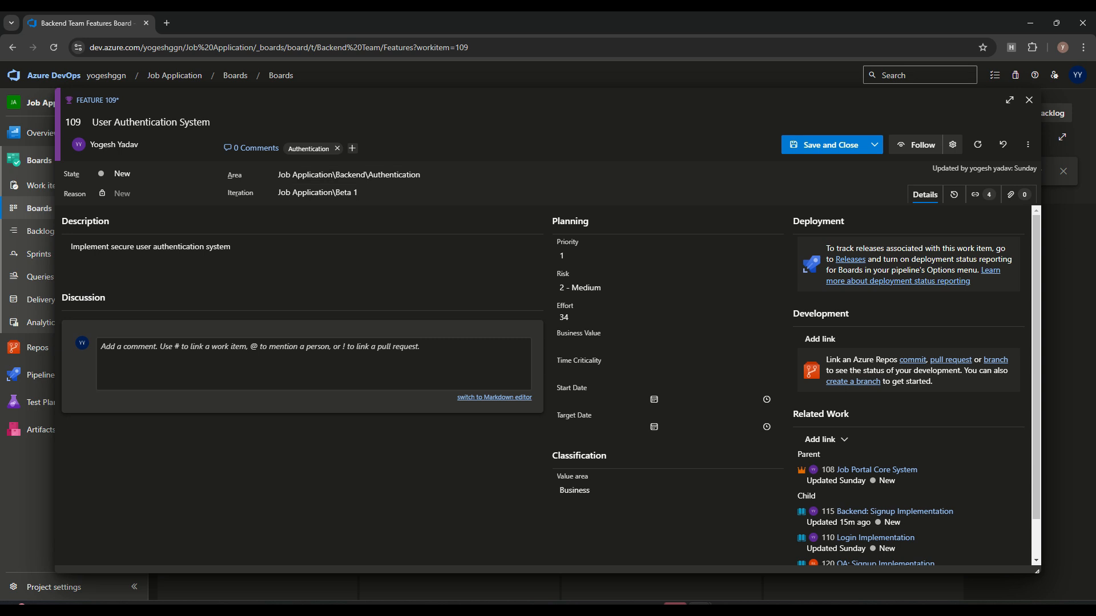
{"action": "left_click", "coordinate": [830, 145]}
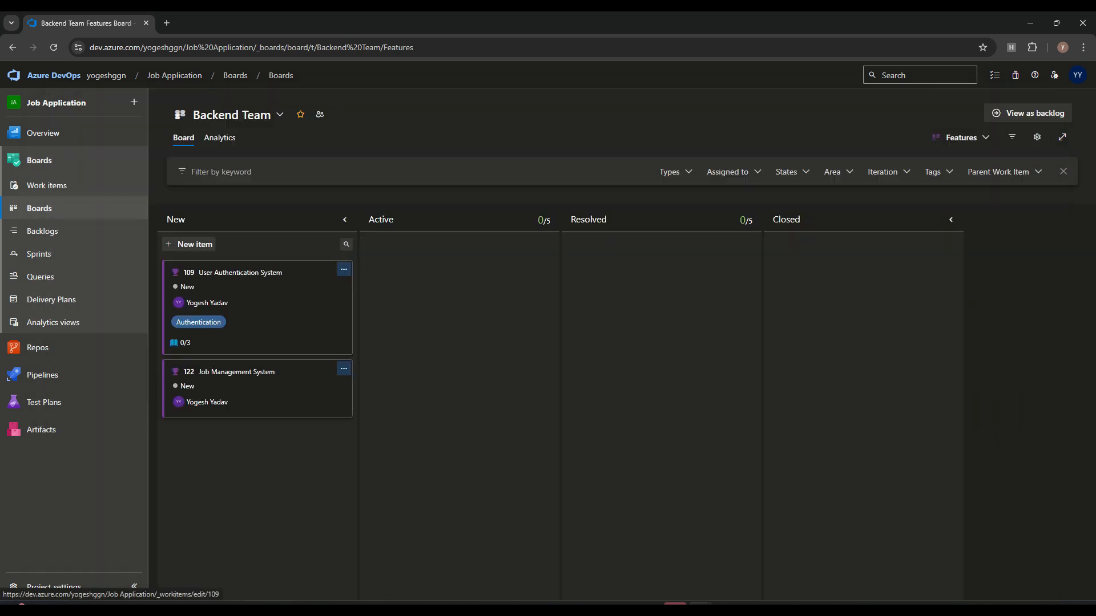
Step: Tag feature 122 Job Management System with Job and save it
{"action": "left_click", "coordinate": [237, 371]}
{"action": "left_click", "coordinate": [299, 148]}
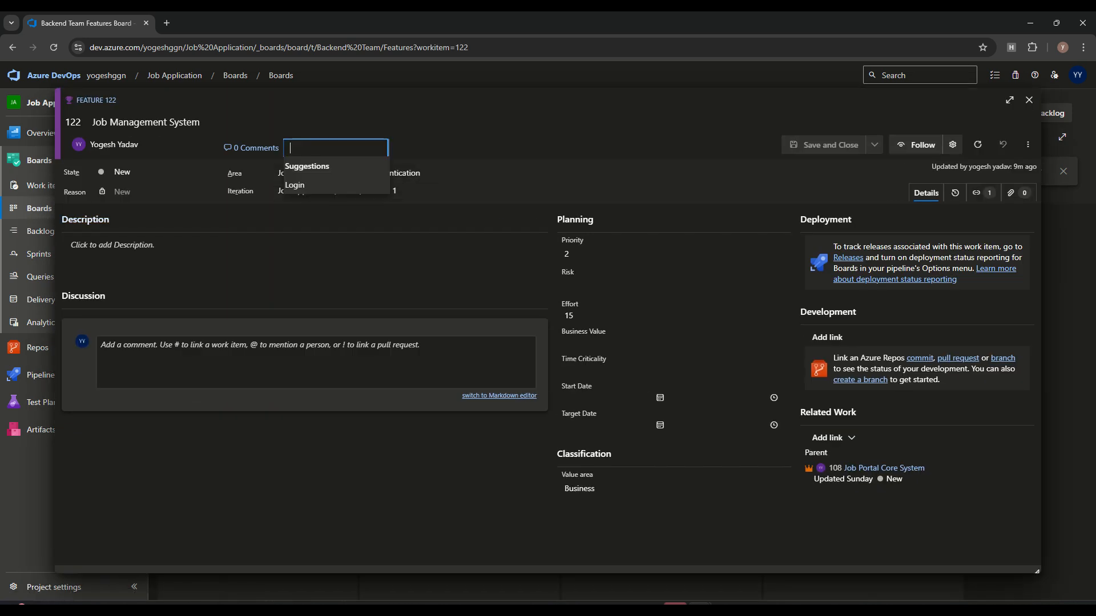
{"action": "type", "text": "Job"}
{"action": "key", "text": "BackSpace"}
{"action": "key", "text": "BackSpace"}
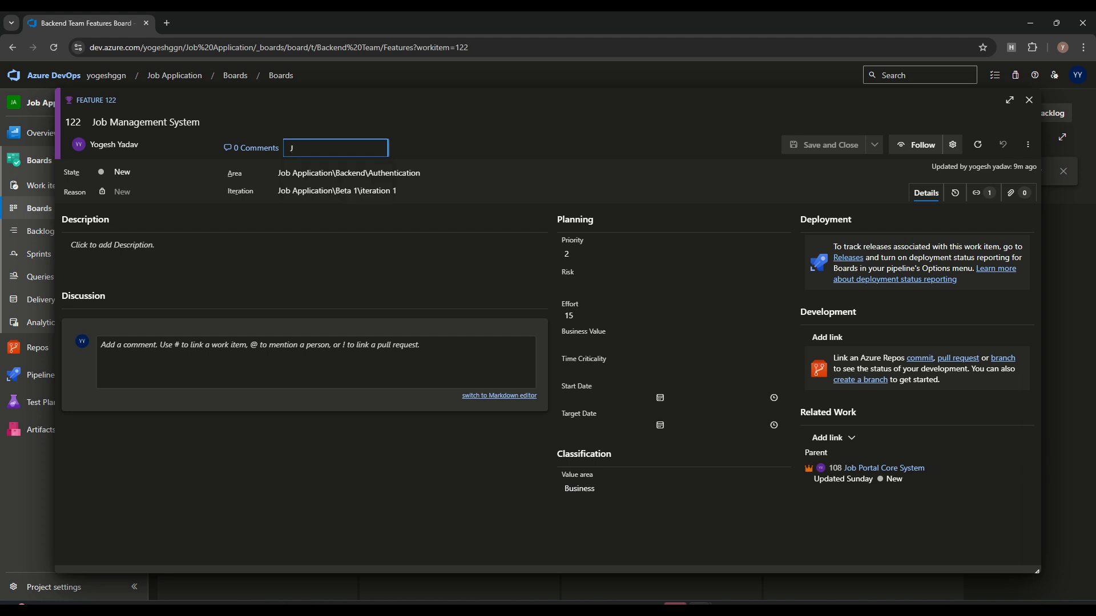
{"action": "type", "text": "po"}
{"action": "key", "text": "BackSpace"}
{"action": "key", "text": "BackSpace"}
{"action": "type", "text": "ob"}
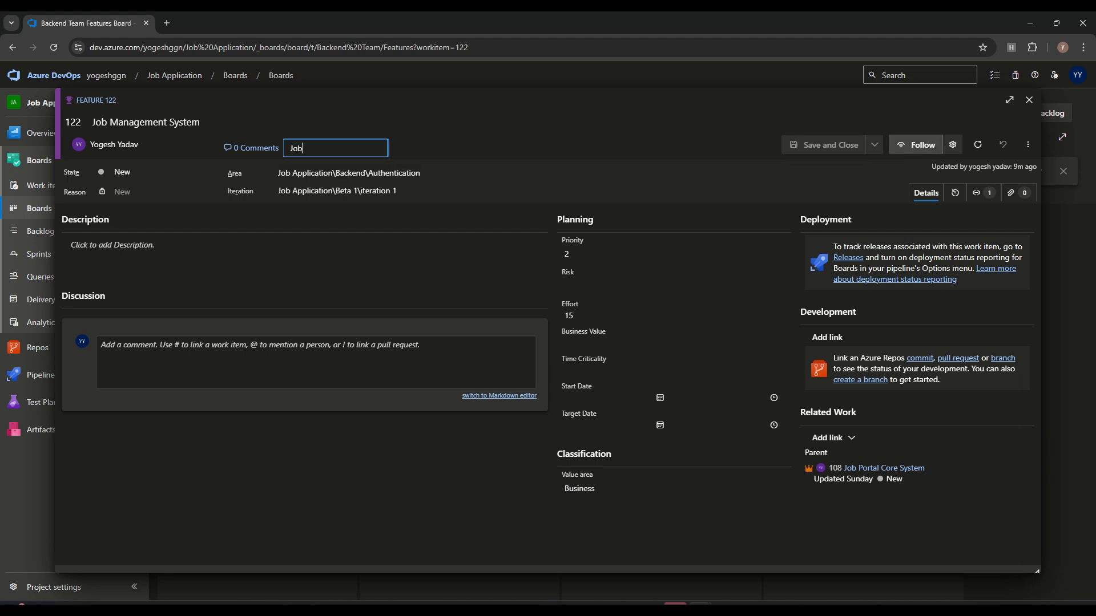
{"action": "left_click", "coordinate": [830, 145]}
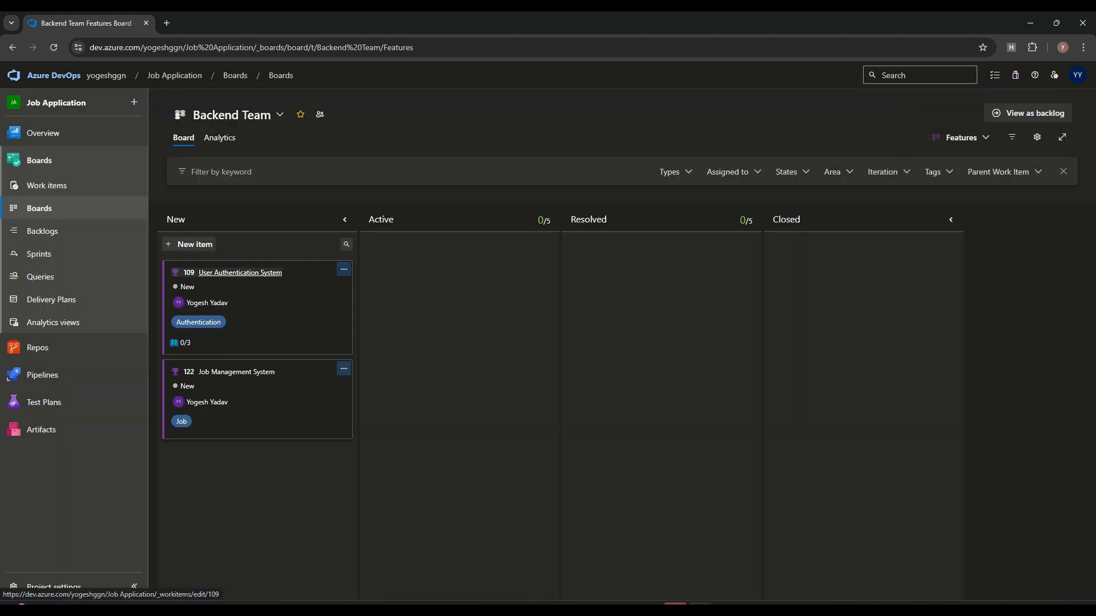
Step: Add the User tag to feature 109 and save it
{"action": "left_click", "coordinate": [240, 273]}
{"action": "left_click", "coordinate": [353, 148]}
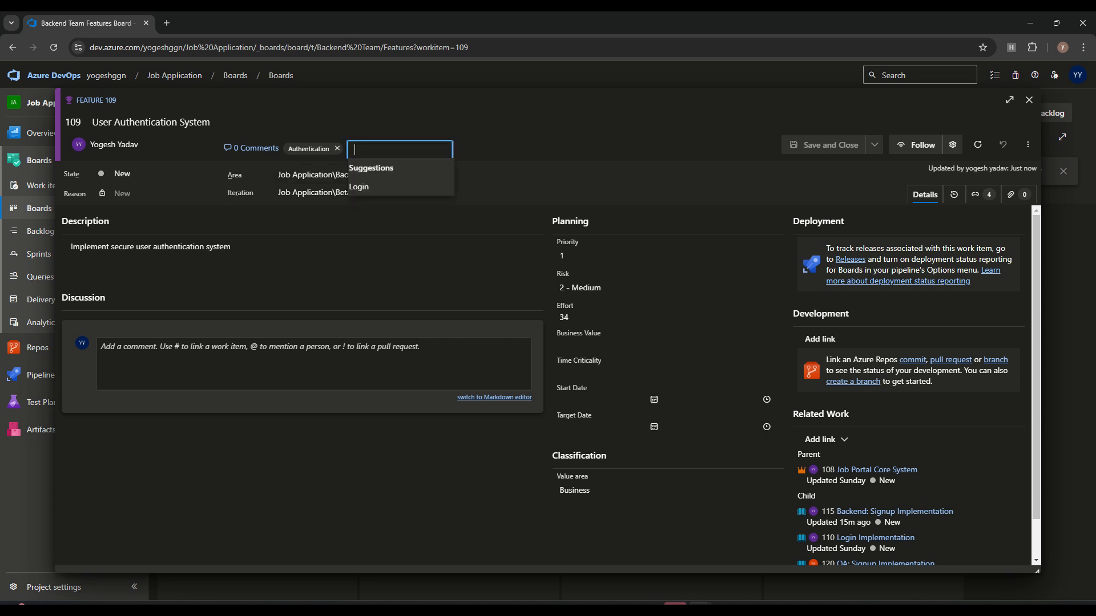
{"action": "type", "text": "User"}
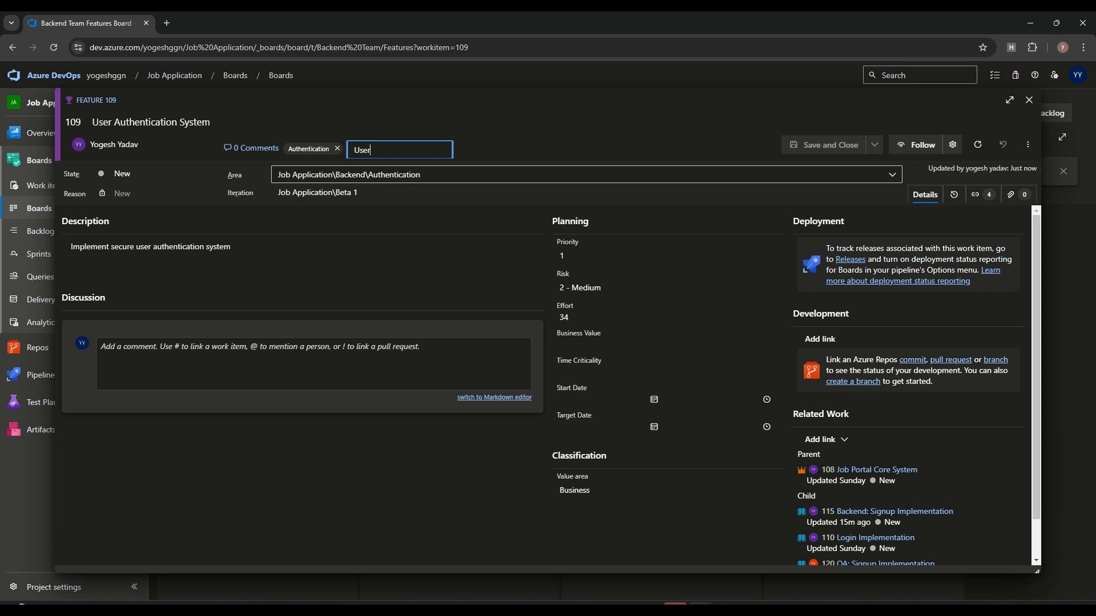
{"action": "key", "text": "Return"}
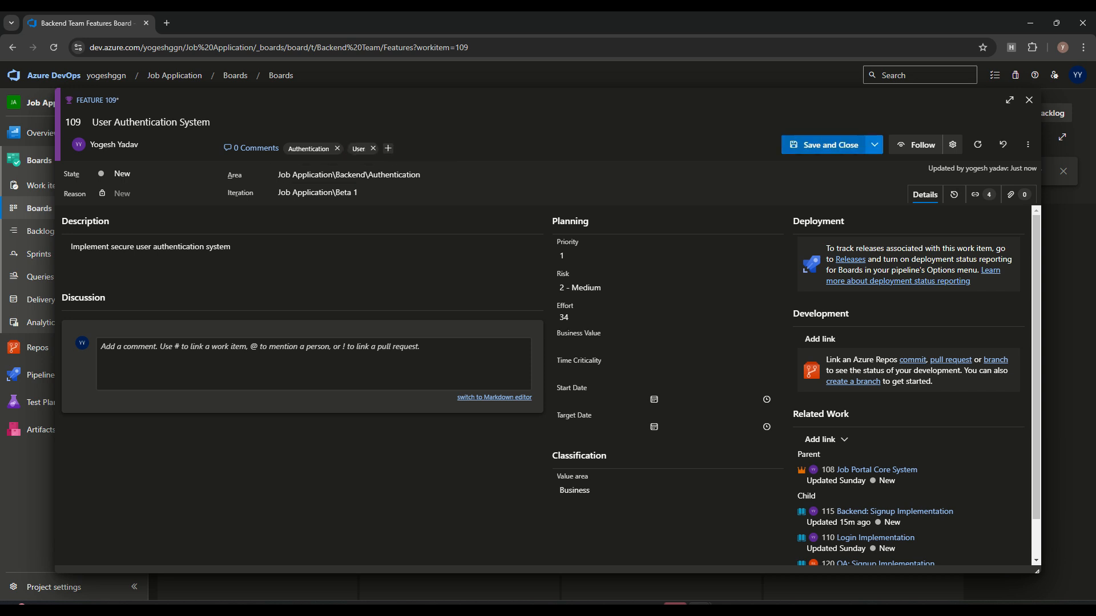
{"action": "left_click", "coordinate": [824, 145]}
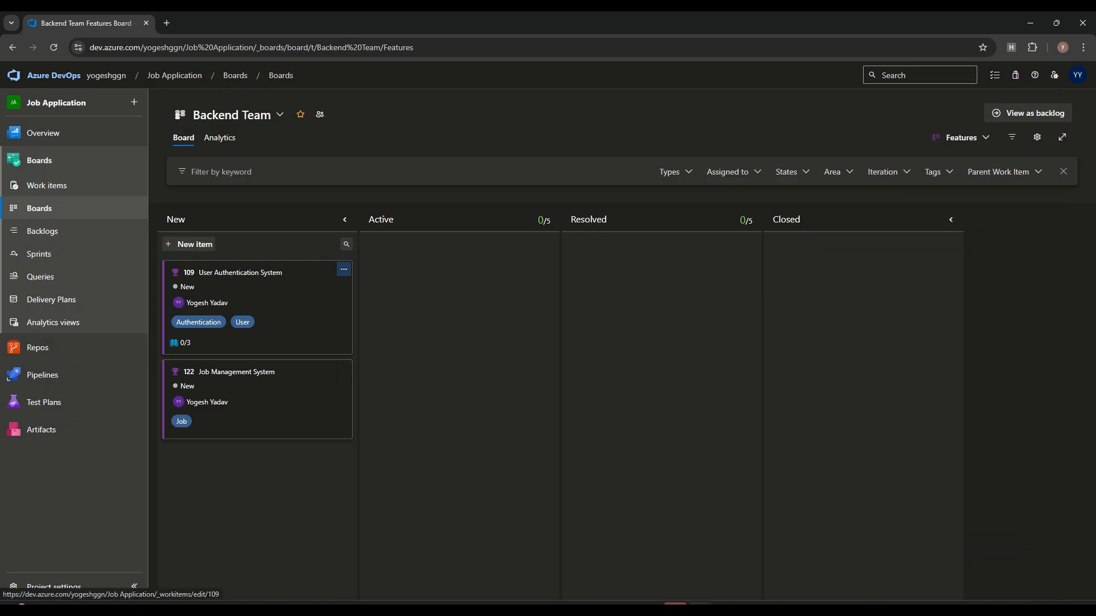
Step: Filter the board by the Job tag, then clear the filter
{"action": "left_click", "coordinate": [937, 172]}
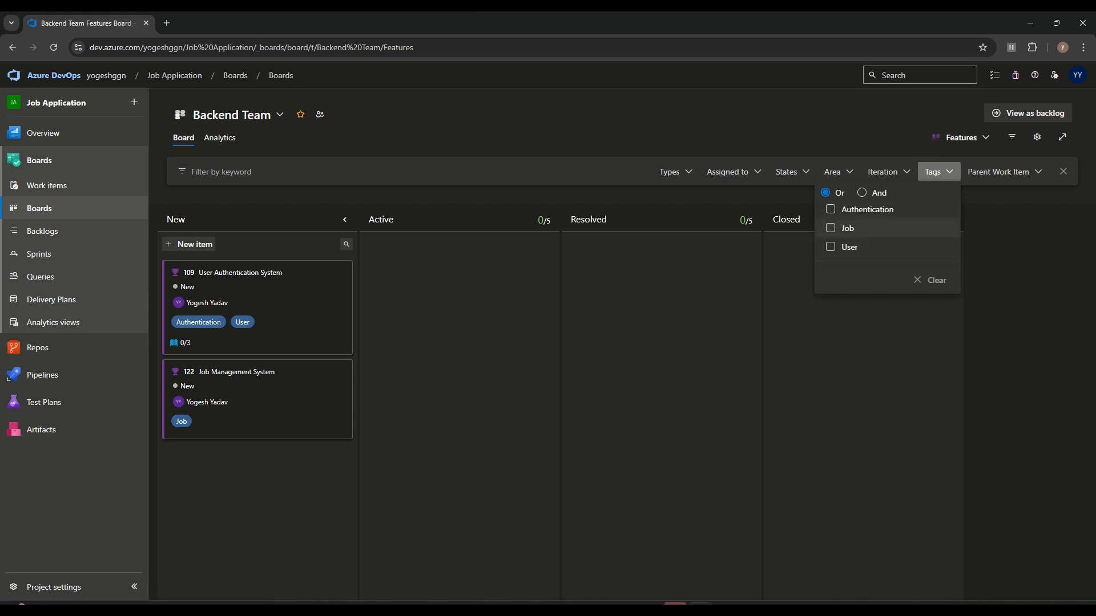
{"action": "left_click", "coordinate": [847, 228]}
{"action": "left_click", "coordinate": [847, 229]}
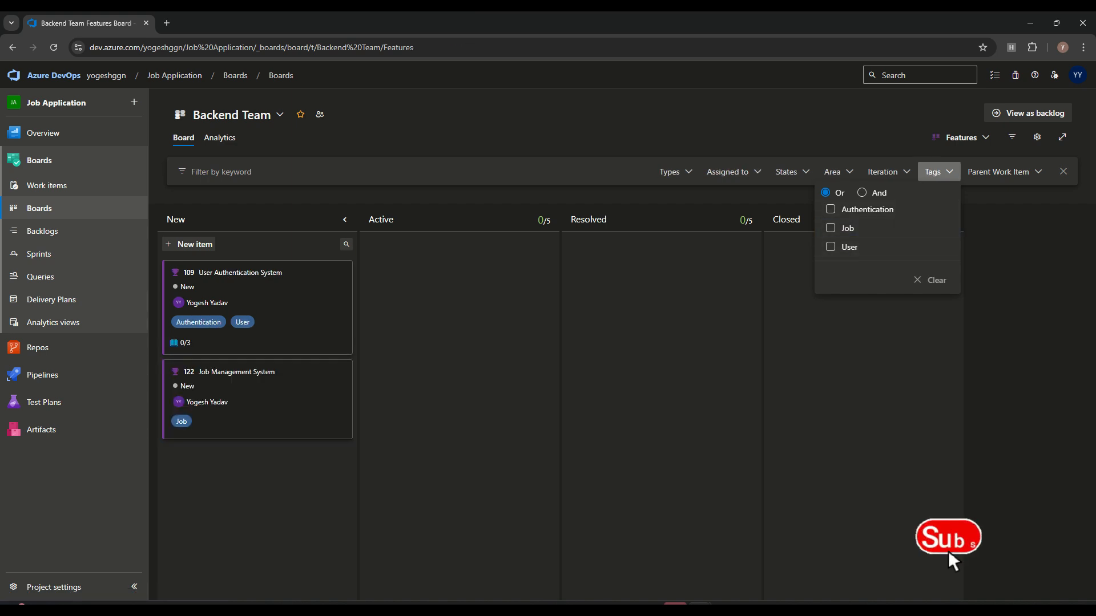
{"action": "left_click", "coordinate": [939, 172]}
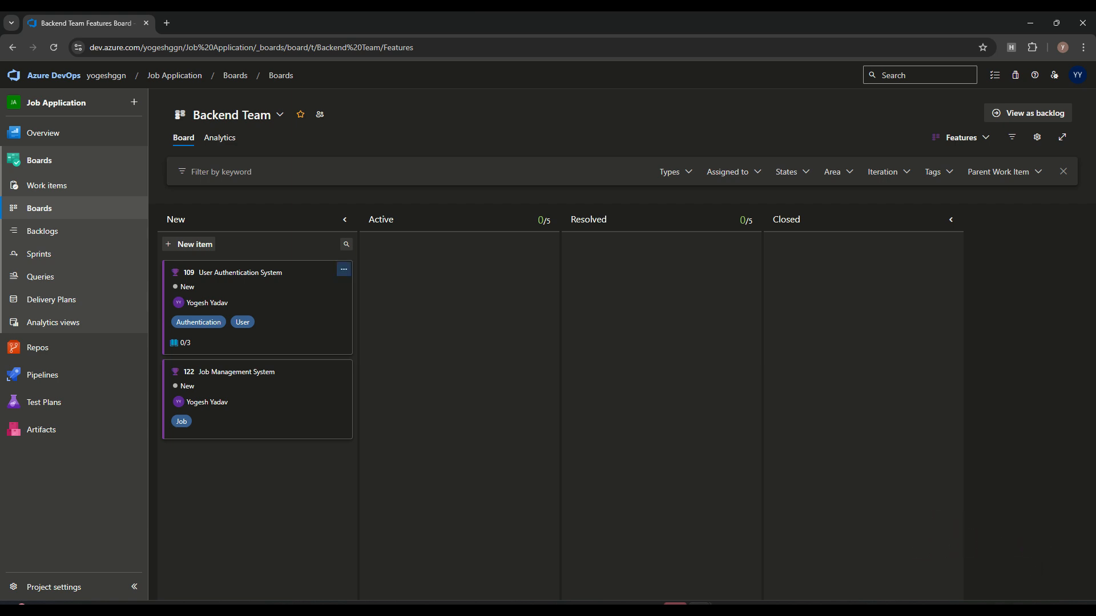
{"action": "left_click", "coordinate": [1038, 137]}
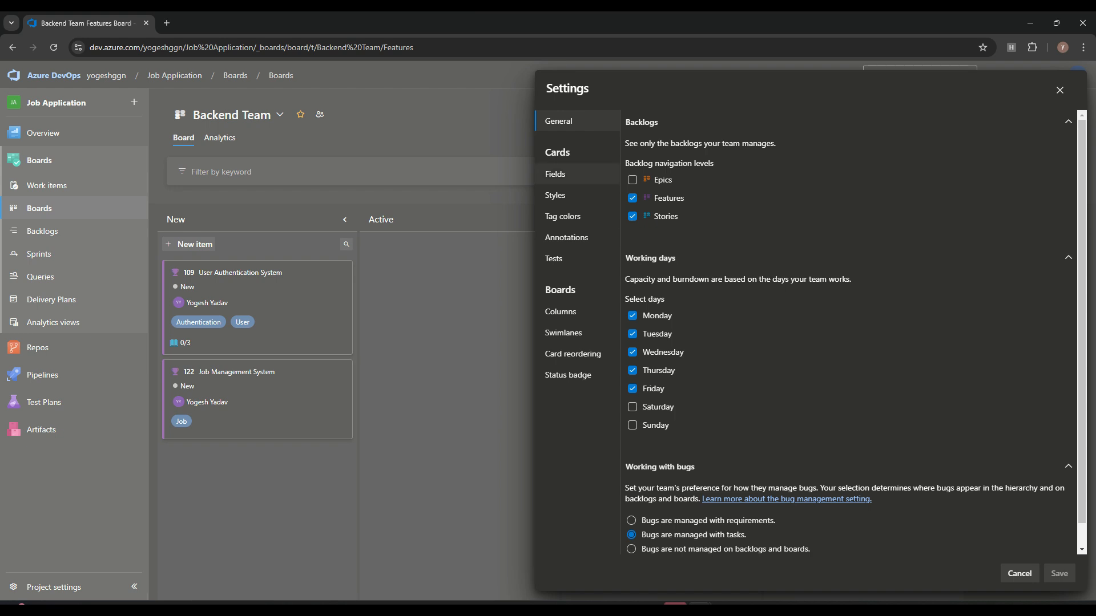
Step: Keep tags on feature cards and replace the State card field with Activated By
{"action": "left_click", "coordinate": [561, 174]}
{"action": "left_click", "coordinate": [735, 235]}
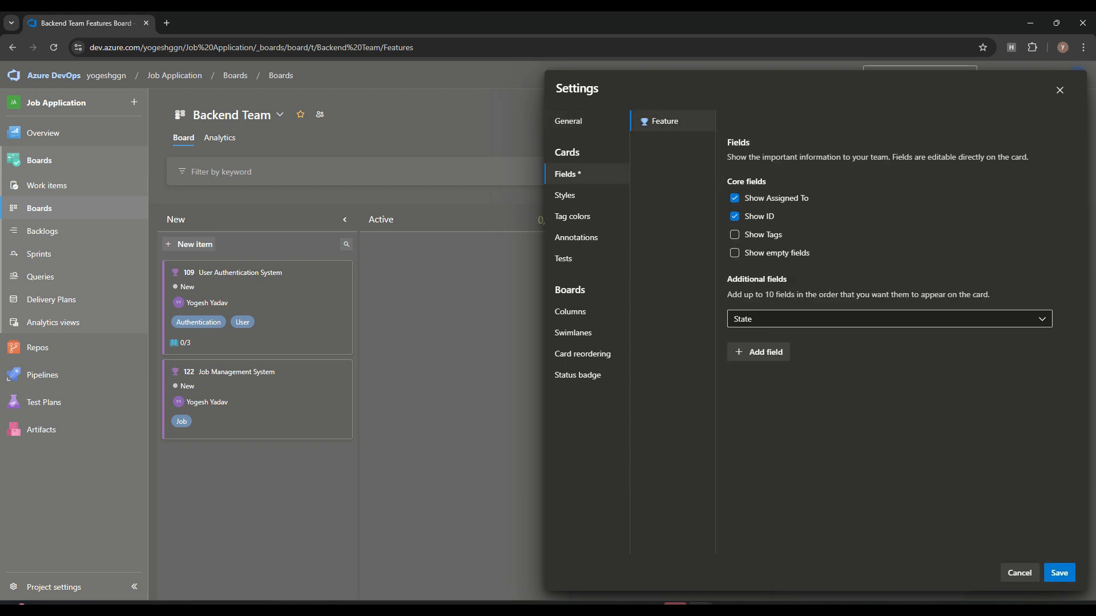
{"action": "left_click", "coordinate": [1060, 573]}
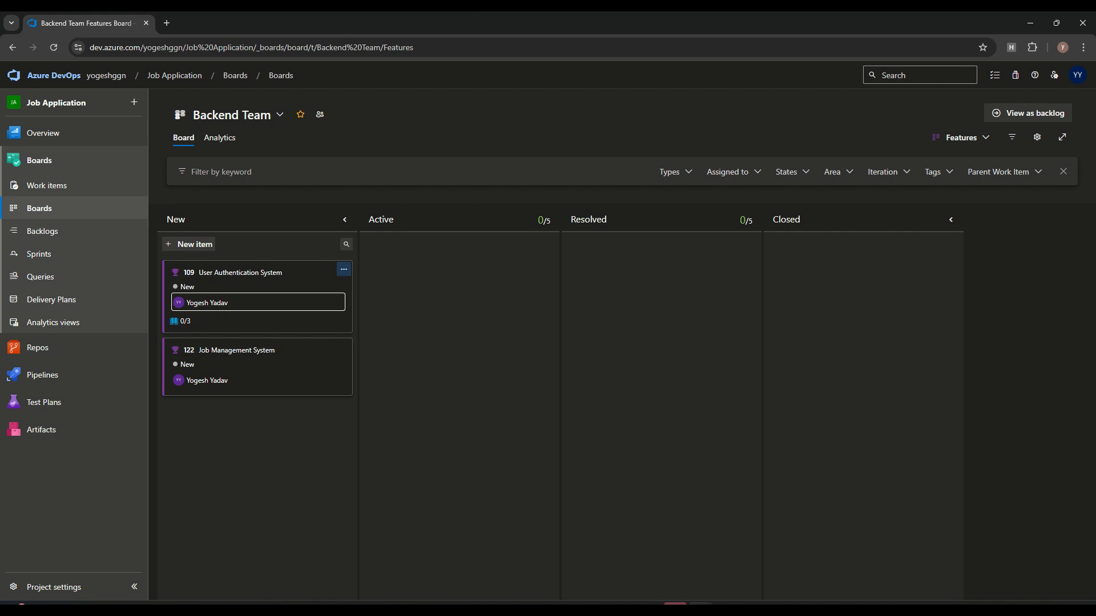
{"action": "left_click", "coordinate": [1037, 137]}
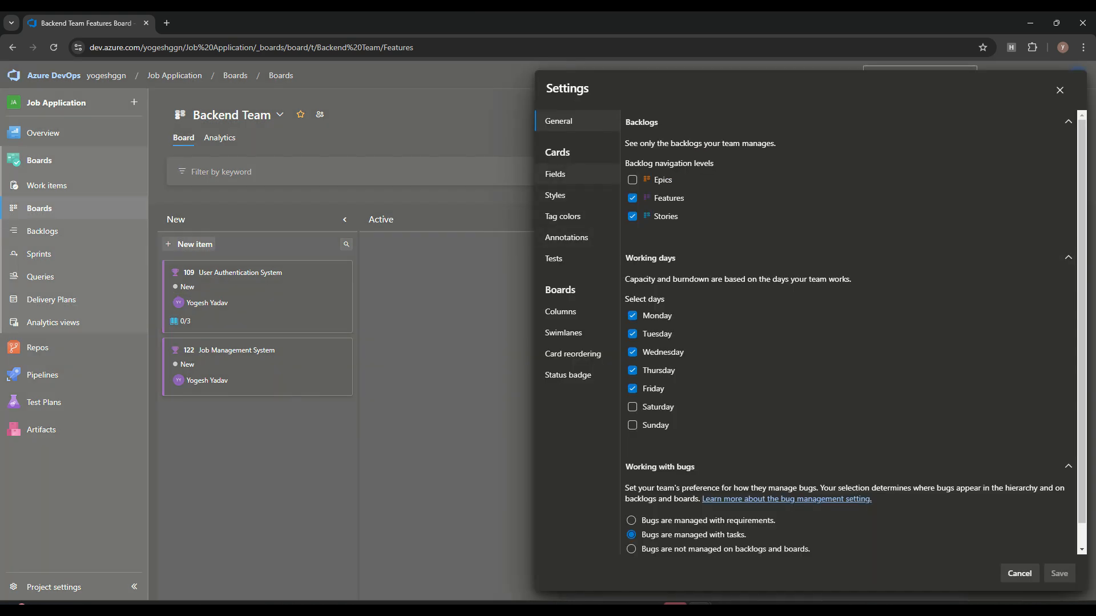
{"action": "left_click", "coordinate": [556, 174]}
{"action": "left_click", "coordinate": [734, 234]}
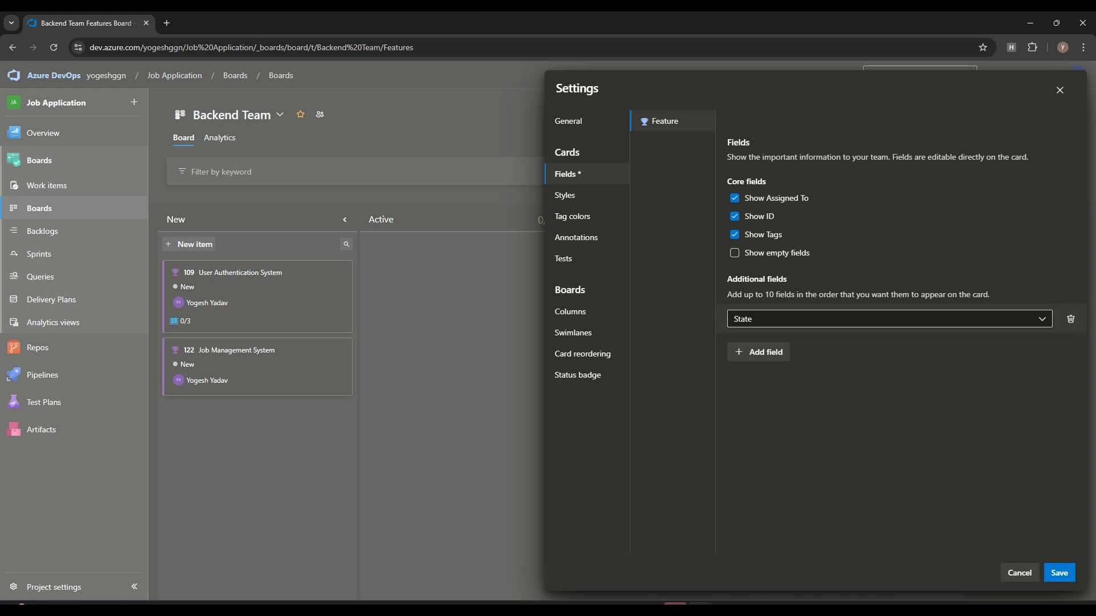
{"action": "left_click", "coordinate": [890, 319]}
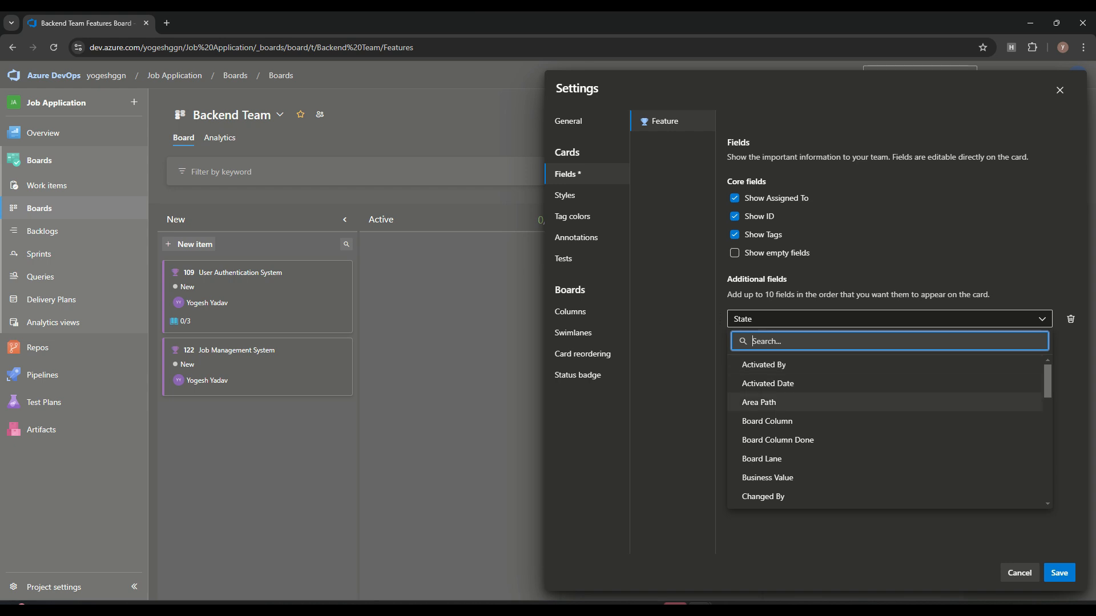
{"action": "left_click", "coordinate": [764, 365]}
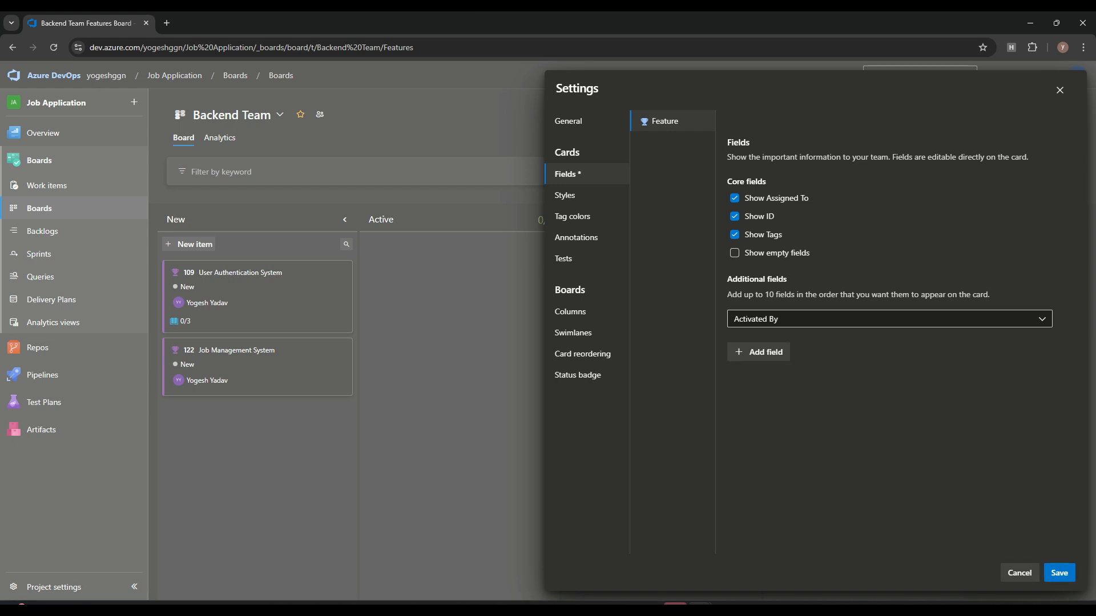
{"action": "left_click", "coordinate": [1059, 573]}
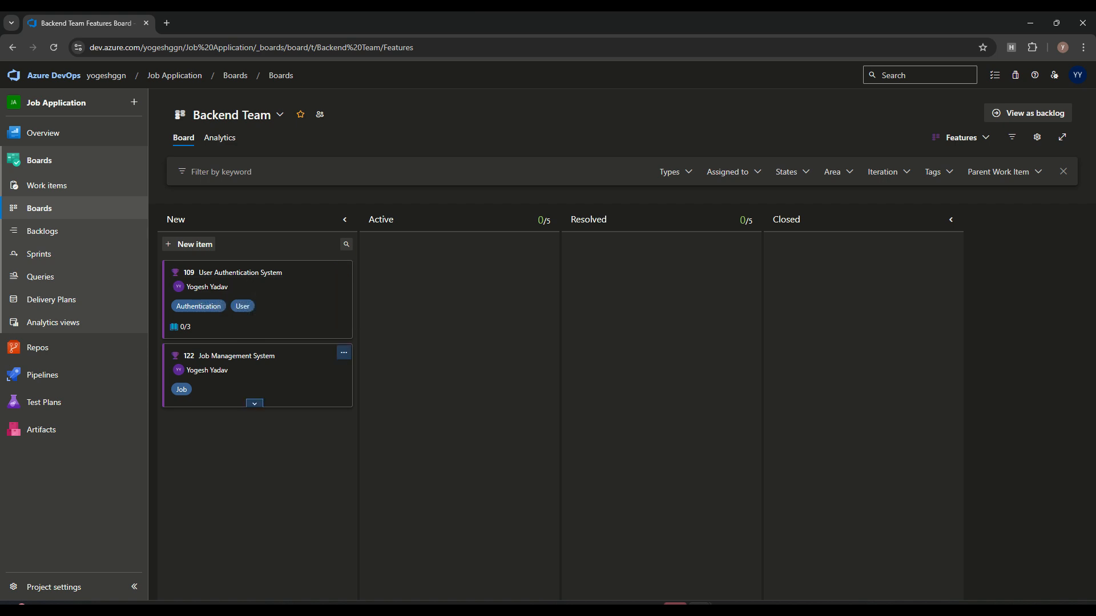
{"action": "left_click", "coordinate": [254, 404]}
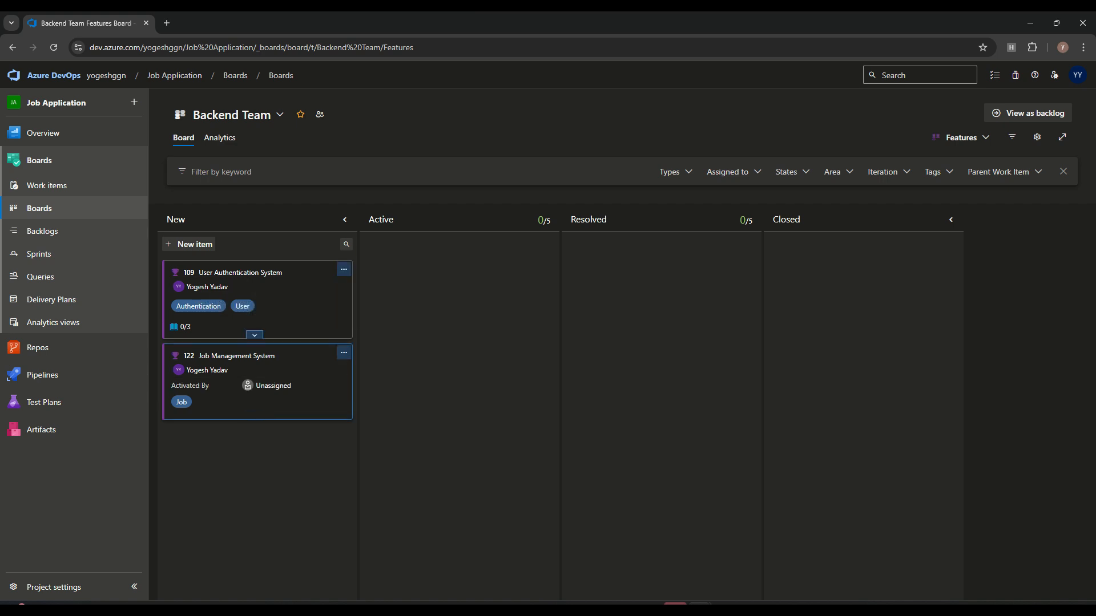
Step: Add a new styling rule under the board's card Styles settings
{"action": "left_click", "coordinate": [1037, 137]}
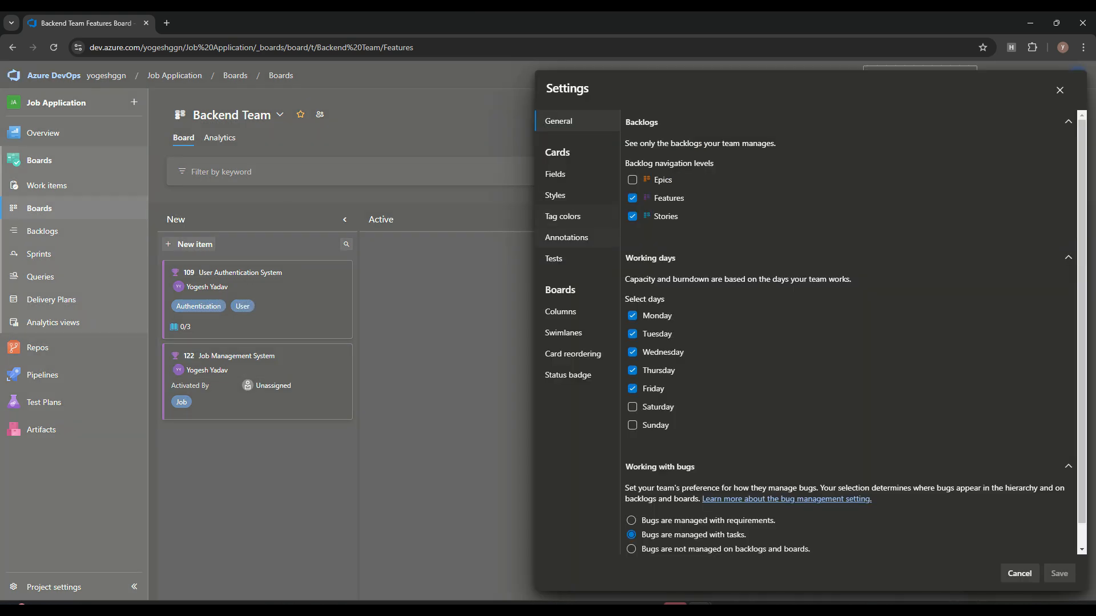
{"action": "left_click", "coordinate": [556, 174]}
{"action": "left_click", "coordinate": [565, 196]}
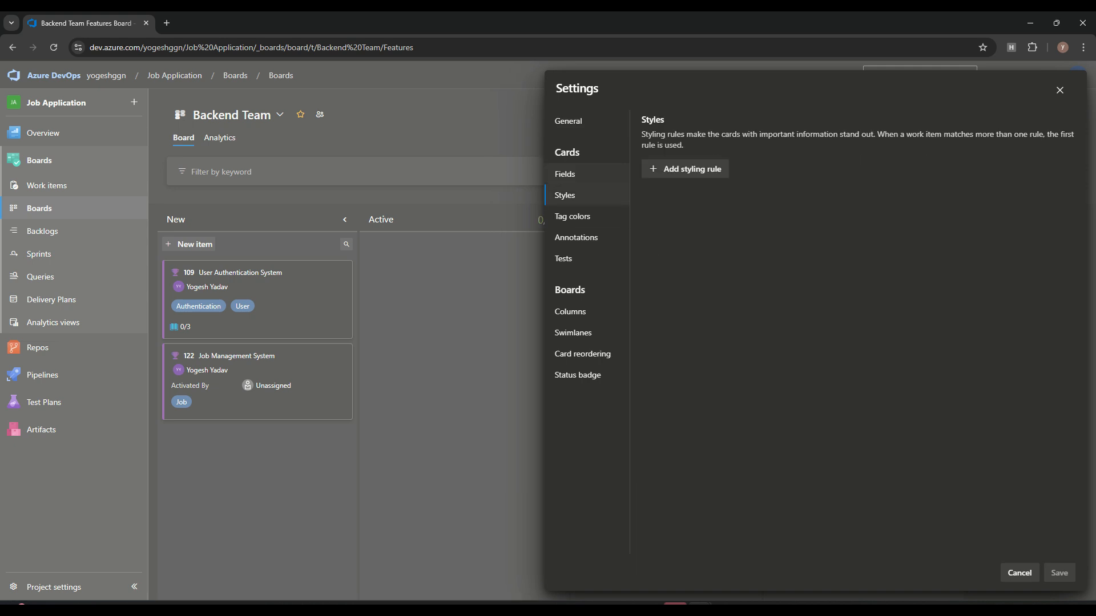
{"action": "left_click", "coordinate": [691, 169]}
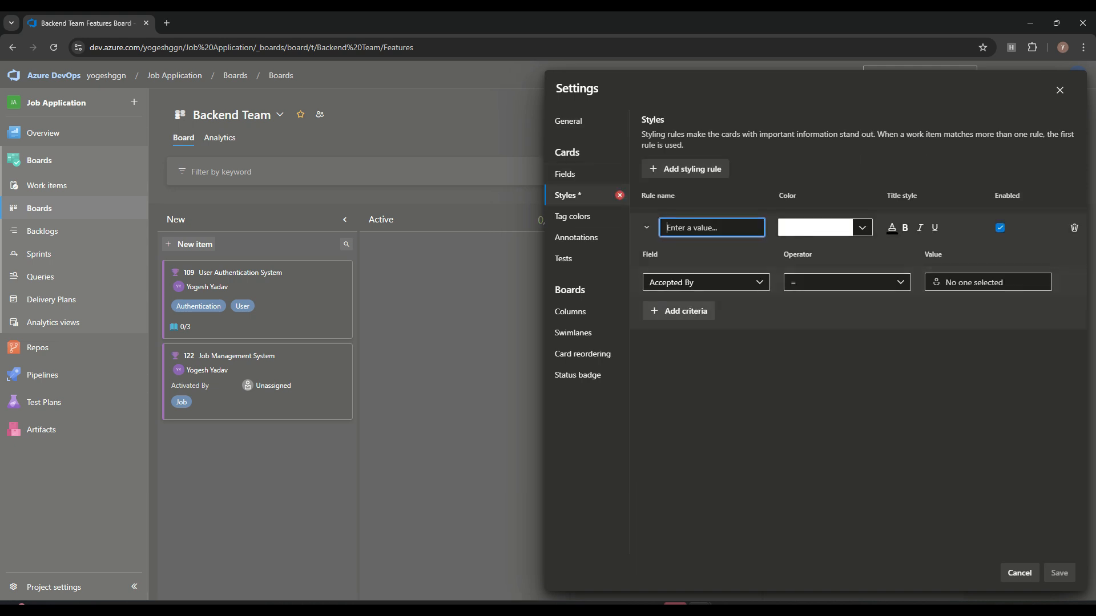
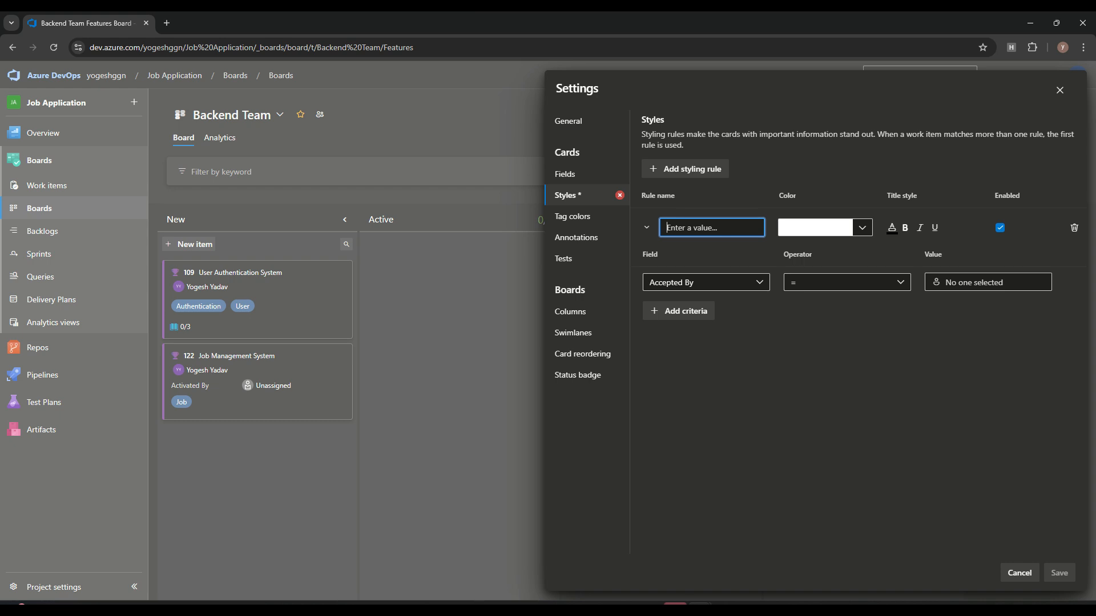
Step: Name the new card styling rule 'test' and give it a red card colour
{"action": "type", "text": "u"}
{"action": "key", "text": "BackSpace"}
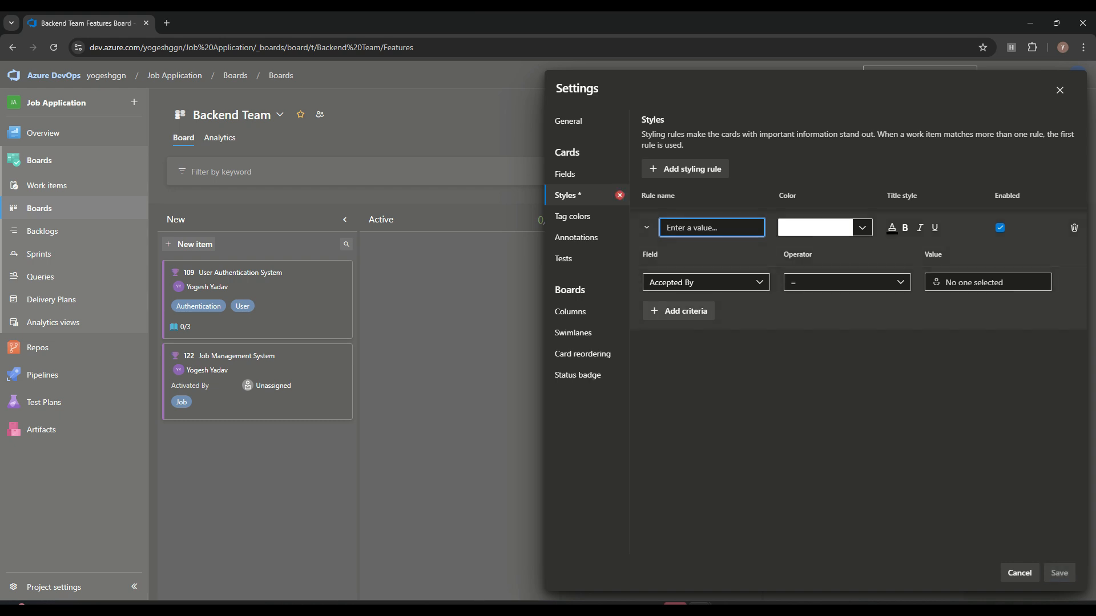
{"action": "type", "text": "test"}
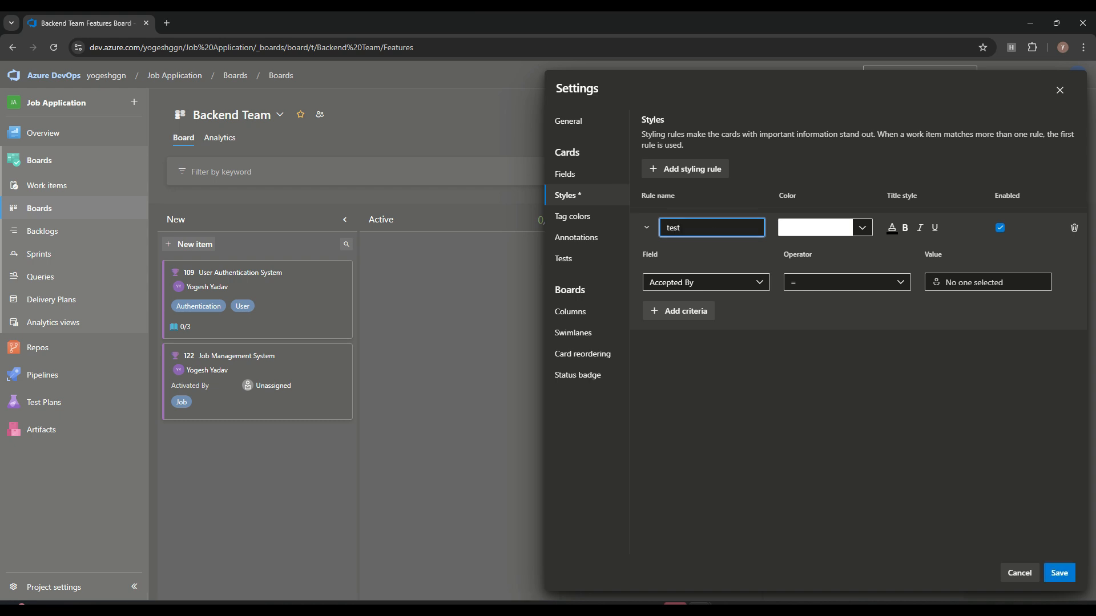
{"action": "left_click", "coordinate": [862, 227]}
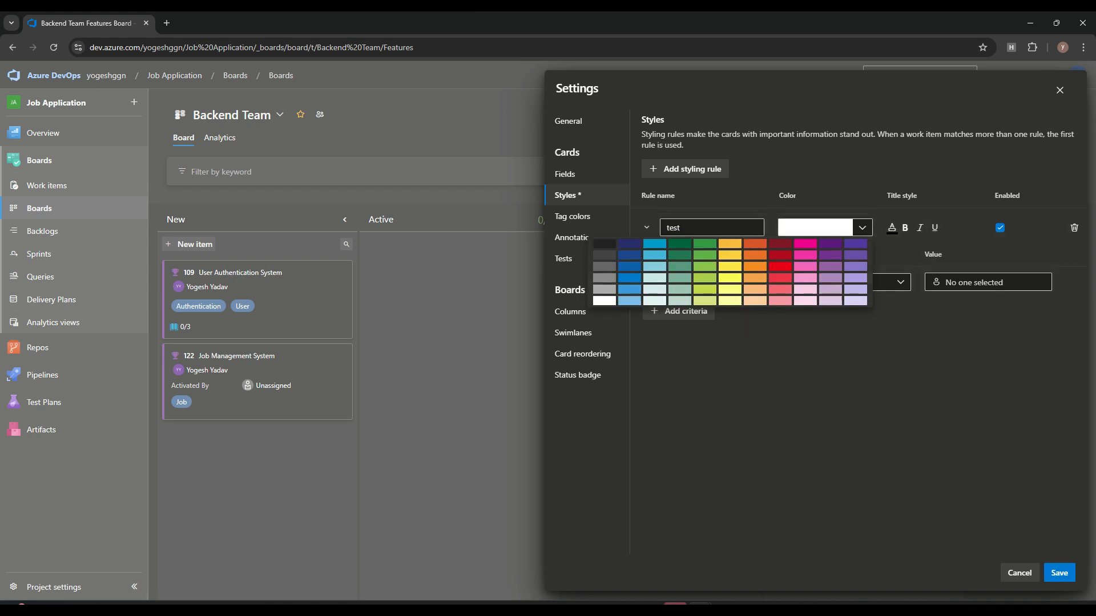
{"action": "left_click", "coordinate": [780, 266]}
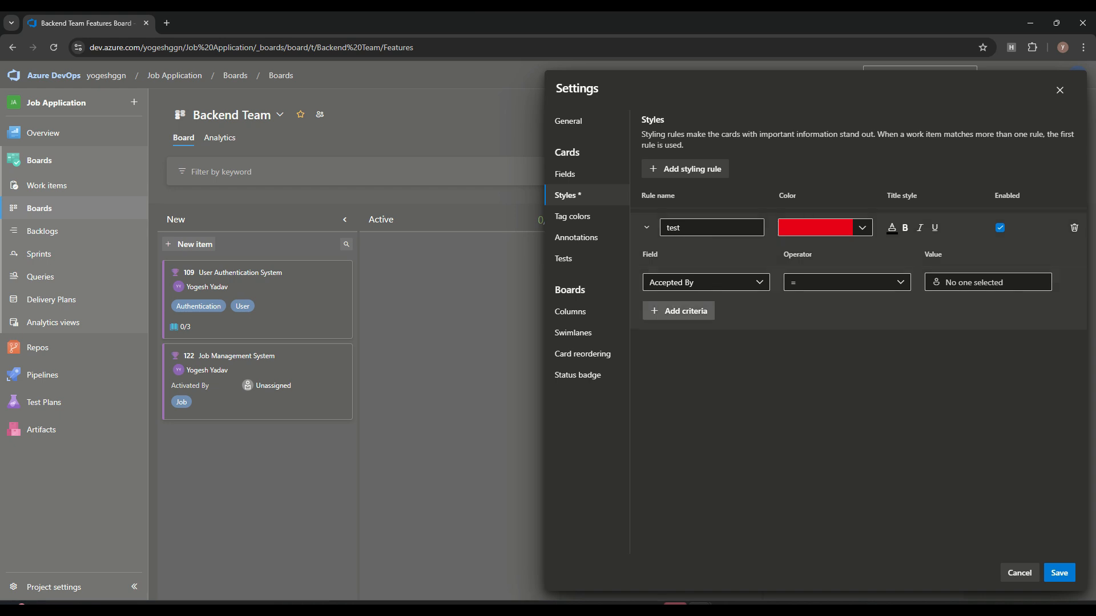
Step: Set the rule's criterion to Assigned To equals the chosen person and save it
{"action": "left_click", "coordinate": [706, 282]}
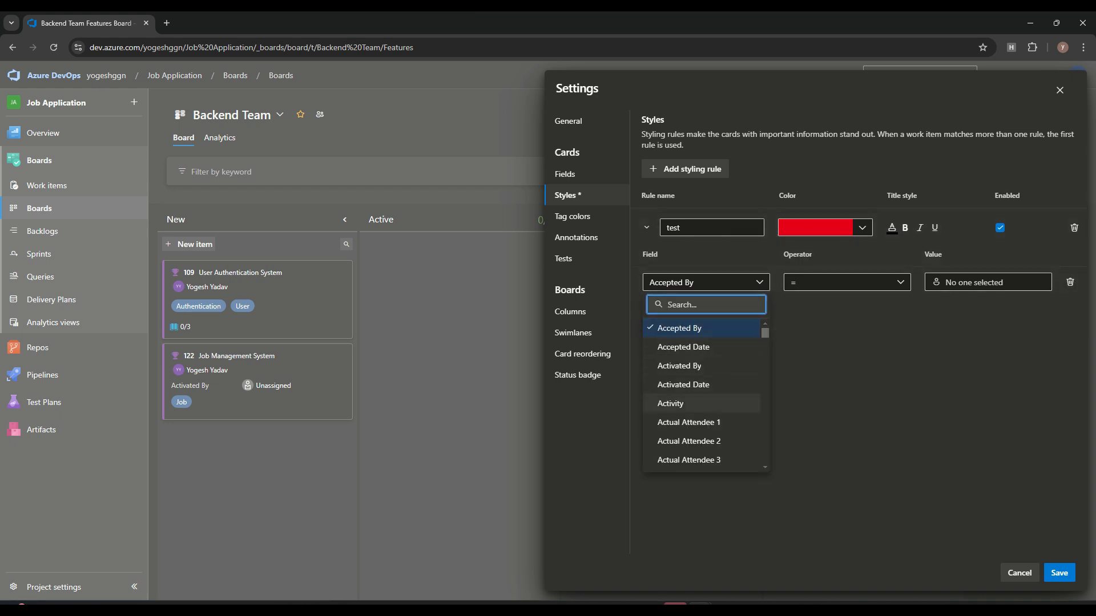
{"action": "scroll", "coordinate": [702, 404], "scroll_direction": "down", "scroll_amount": 5}
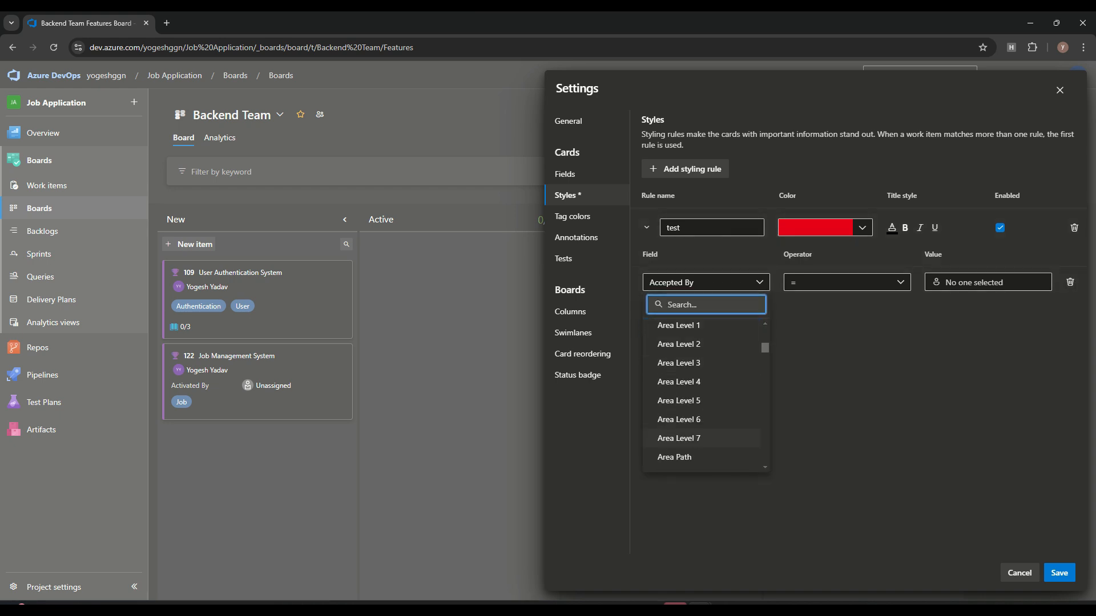
{"action": "scroll", "coordinate": [702, 402], "scroll_direction": "up", "scroll_amount": 1}
{"action": "scroll", "coordinate": [702, 405], "scroll_direction": "down", "scroll_amount": 10}
{"action": "scroll", "coordinate": [702, 415], "scroll_direction": "down", "scroll_amount": 3}
{"action": "type", "text": "ass"}
{"action": "left_click", "coordinate": [680, 324]}
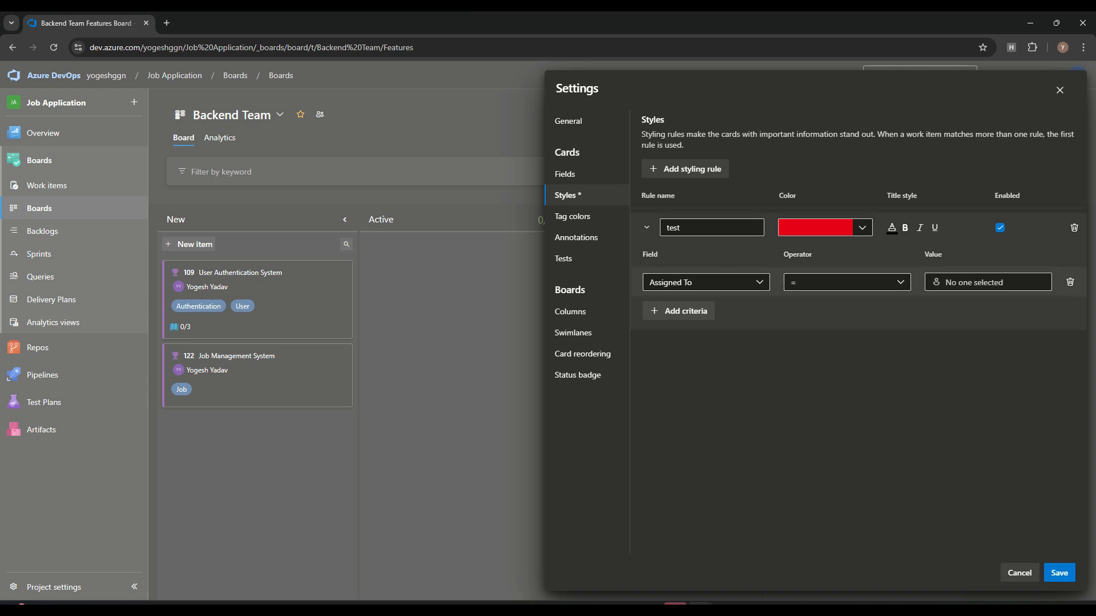
{"action": "left_click", "coordinate": [988, 282]}
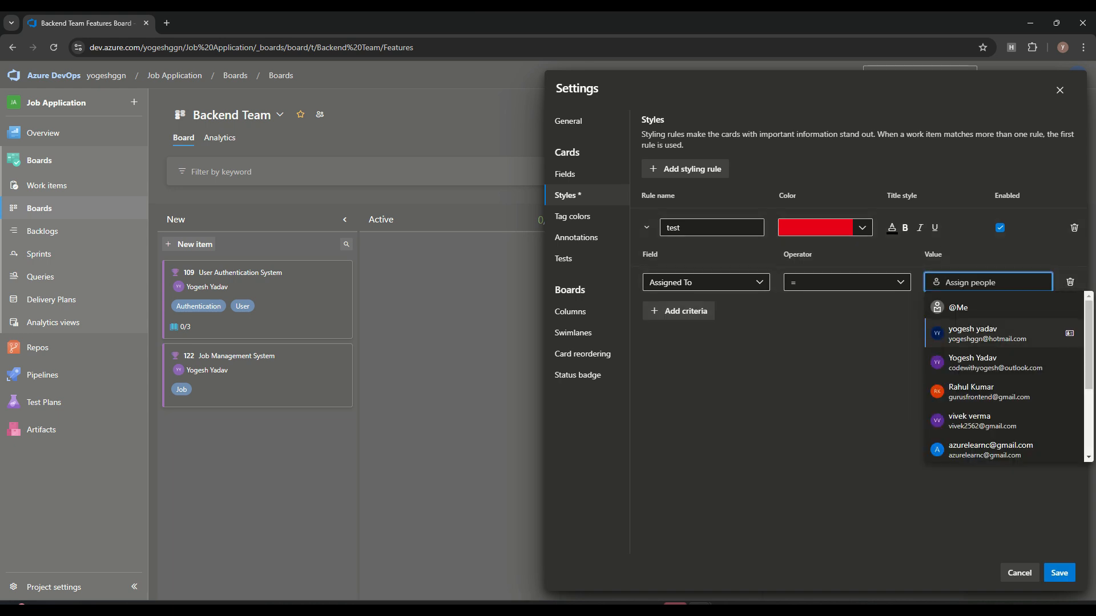
{"action": "key", "text": "Down"}
{"action": "key", "text": "Return"}
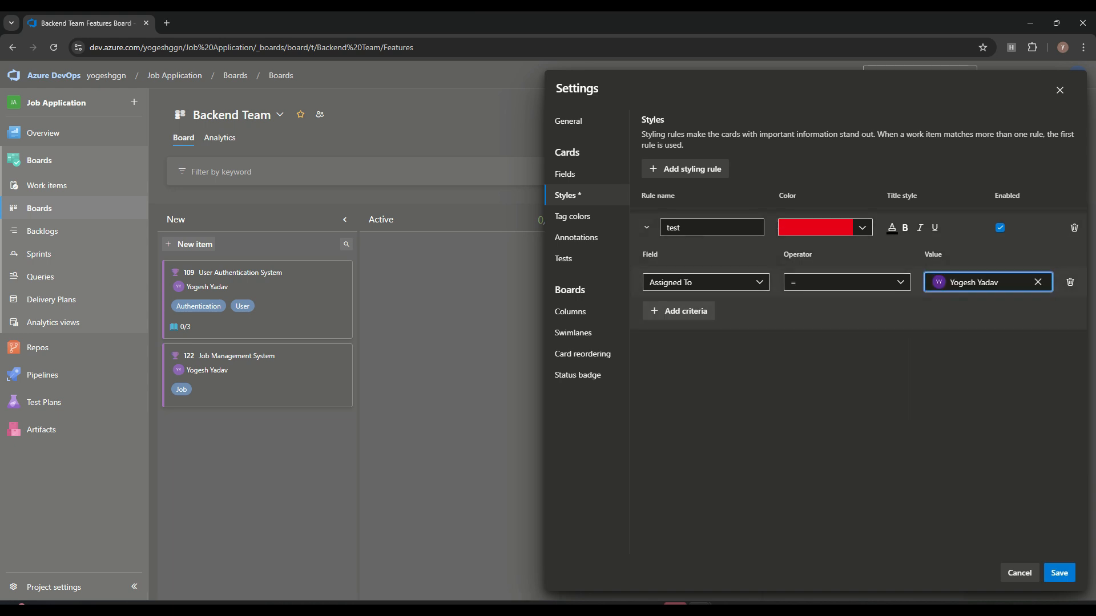
{"action": "left_click", "coordinate": [1060, 573]}
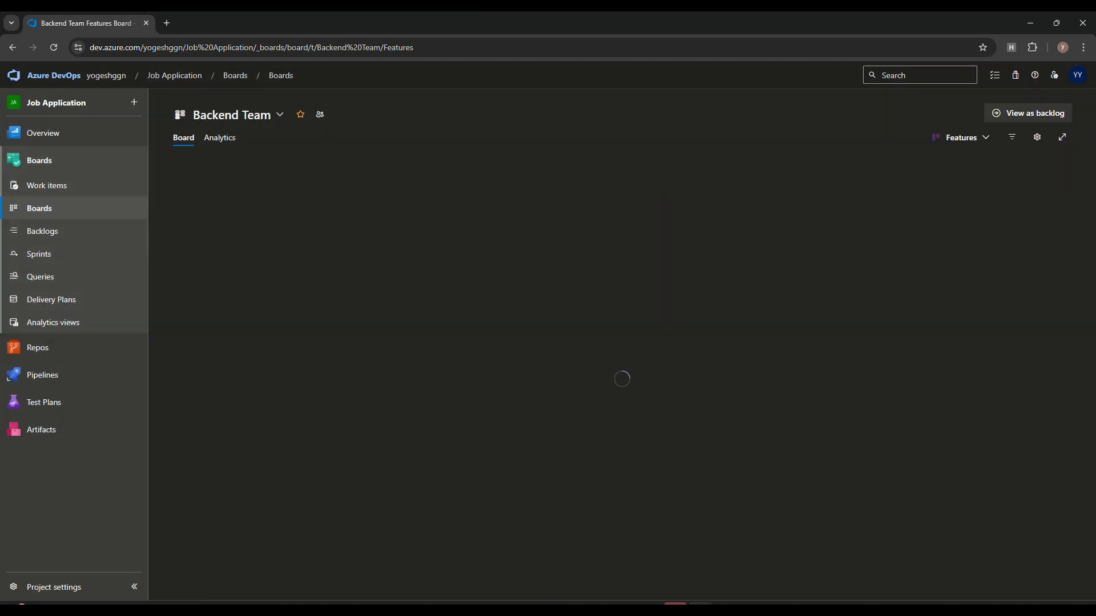
Step: Change the test rule's card colour from red to light orange and save
{"action": "left_click", "coordinate": [1037, 137]}
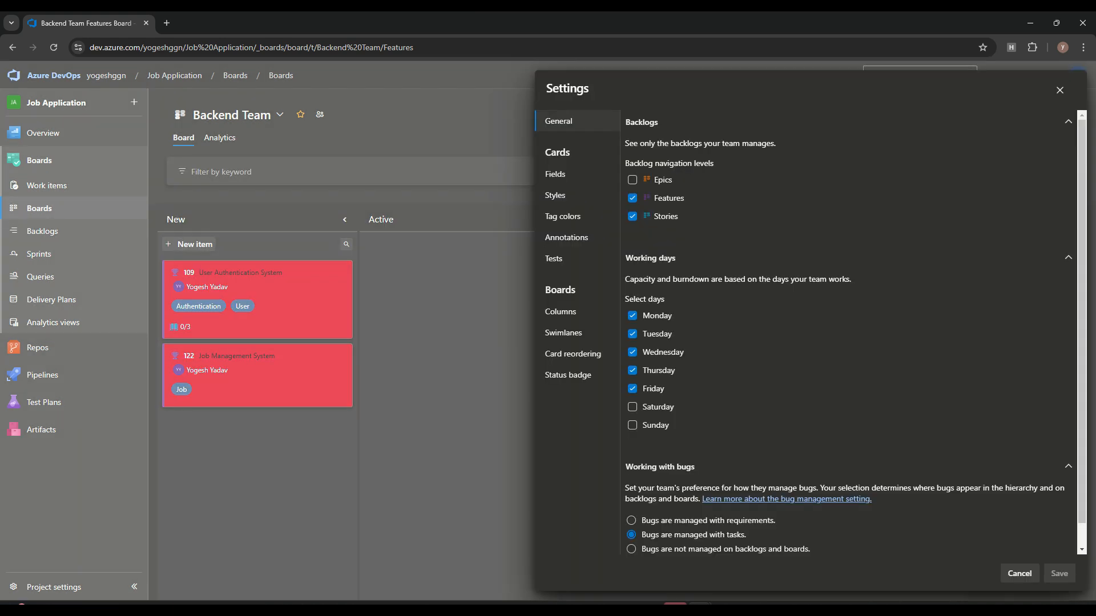
{"action": "left_click", "coordinate": [556, 174]}
{"action": "left_click", "coordinate": [565, 195]}
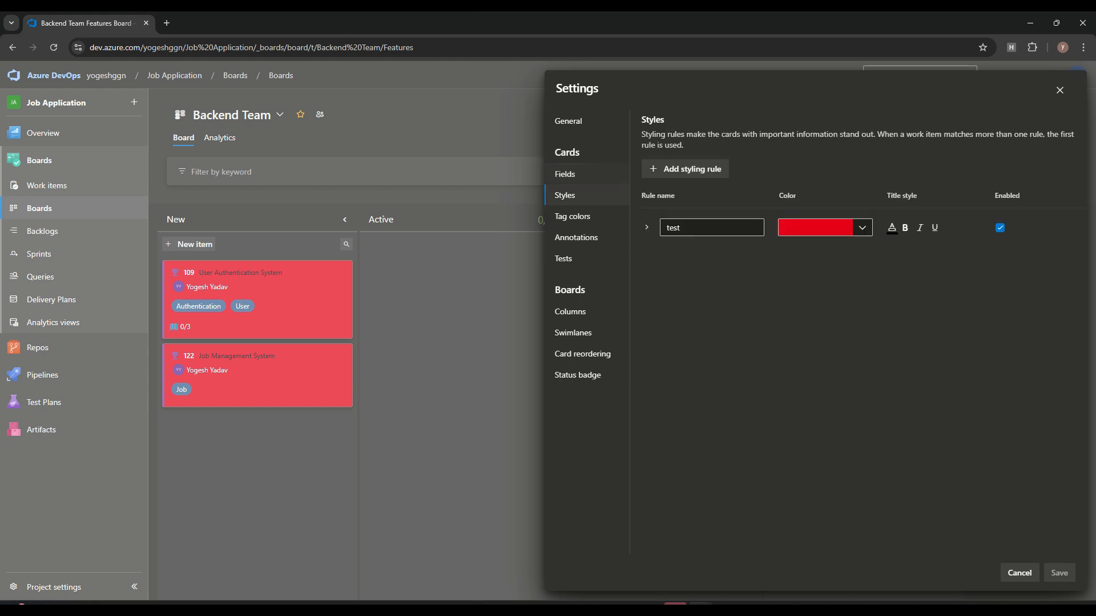
{"action": "left_click", "coordinate": [862, 227]}
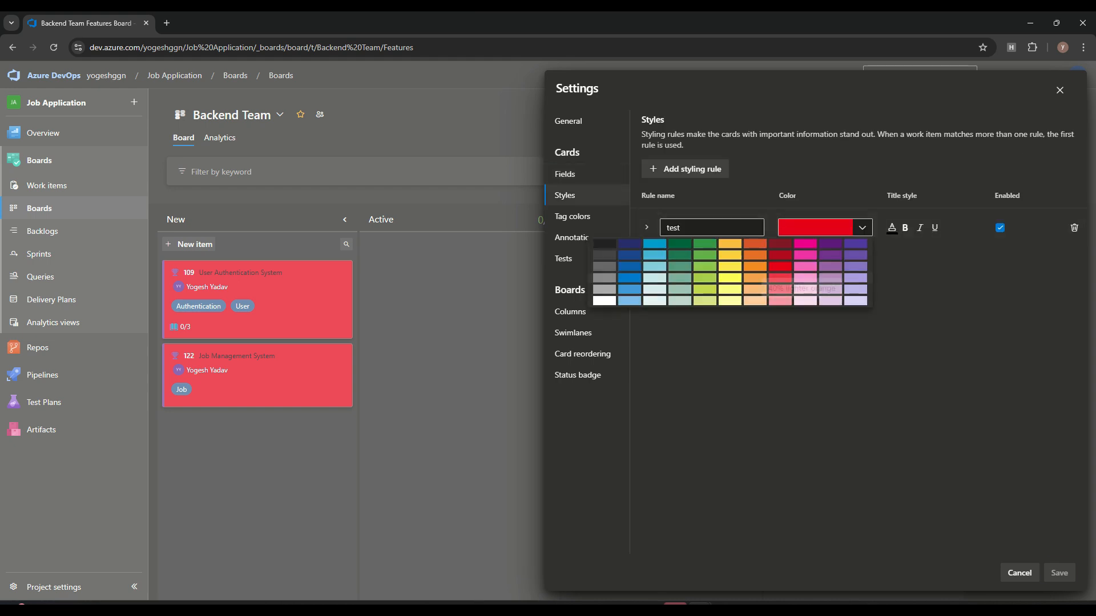
{"action": "left_click", "coordinate": [755, 278]}
{"action": "left_click", "coordinate": [1060, 573]}
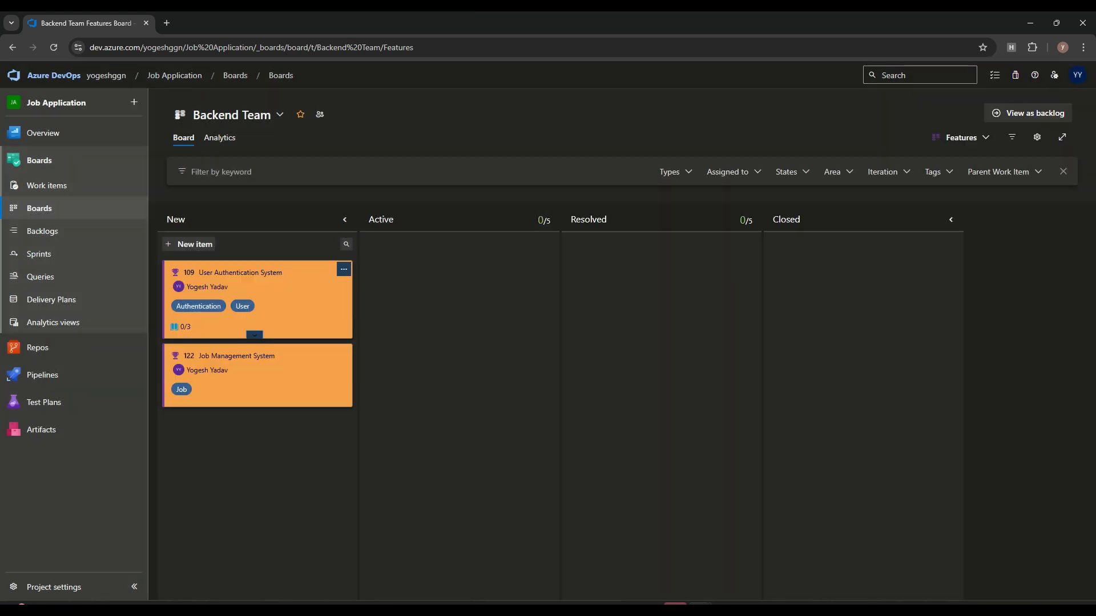
{"action": "left_click", "coordinate": [1037, 137]}
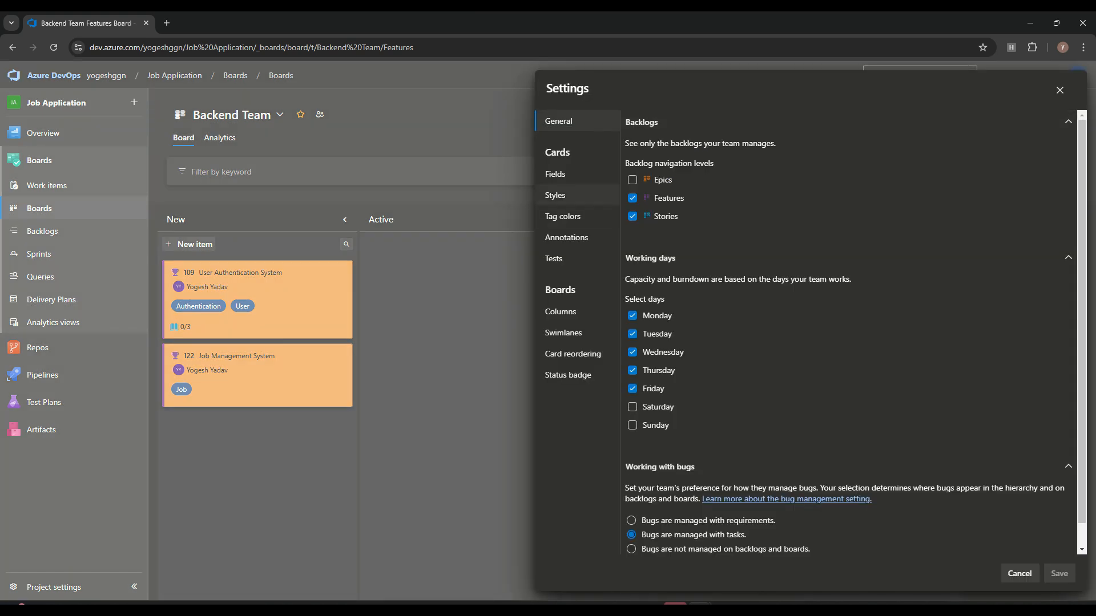
{"action": "left_click", "coordinate": [565, 174]}
Step: Add a green tag colour for the Login tag and save it
{"action": "left_click", "coordinate": [572, 216]}
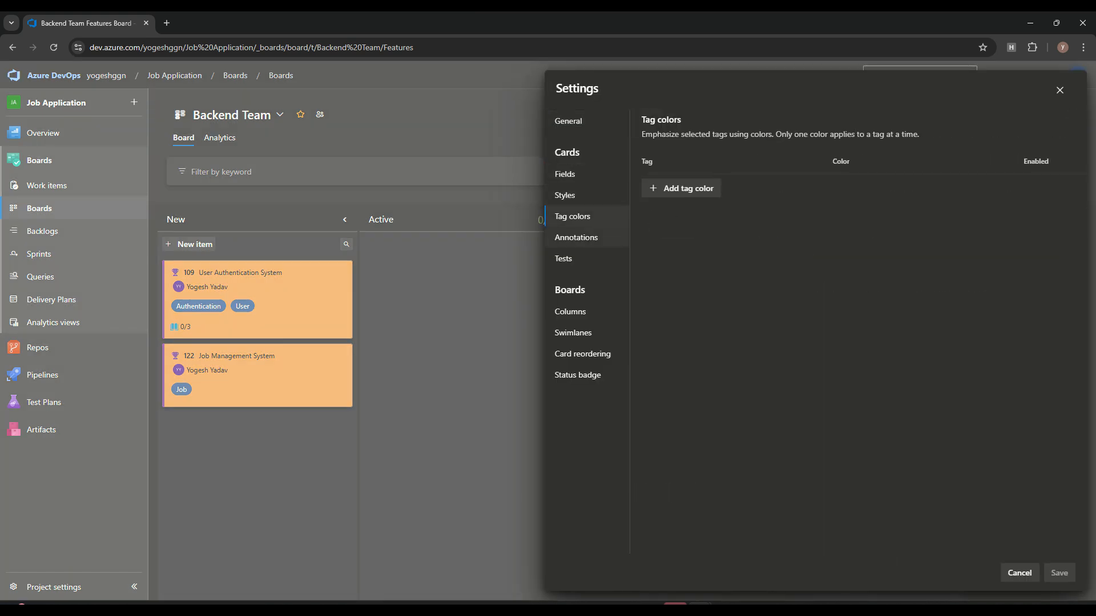
{"action": "left_click", "coordinate": [680, 186]}
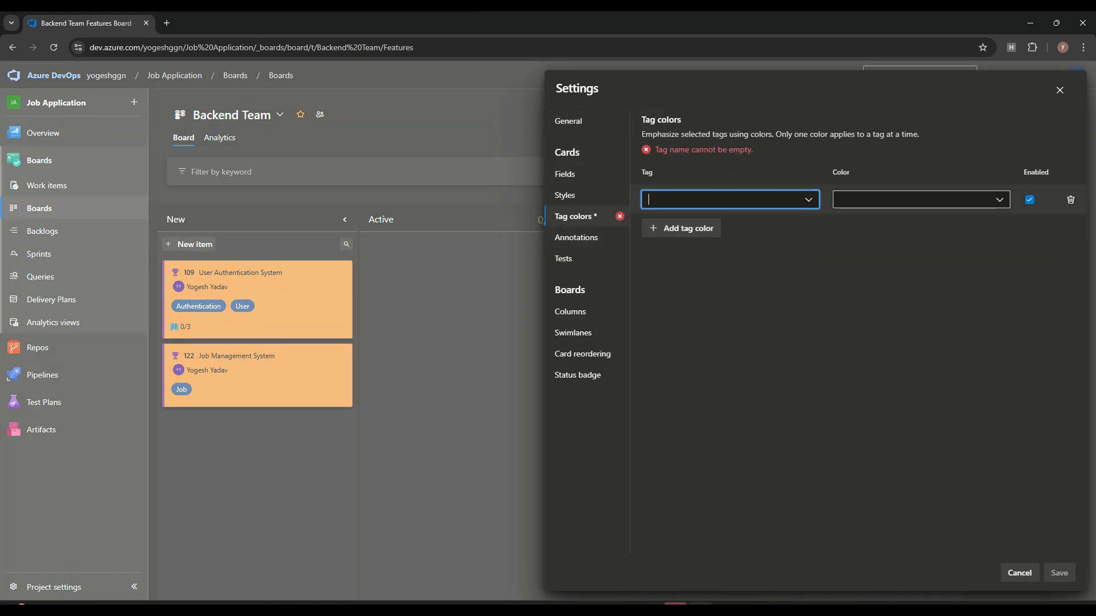
{"action": "left_click", "coordinate": [808, 200]}
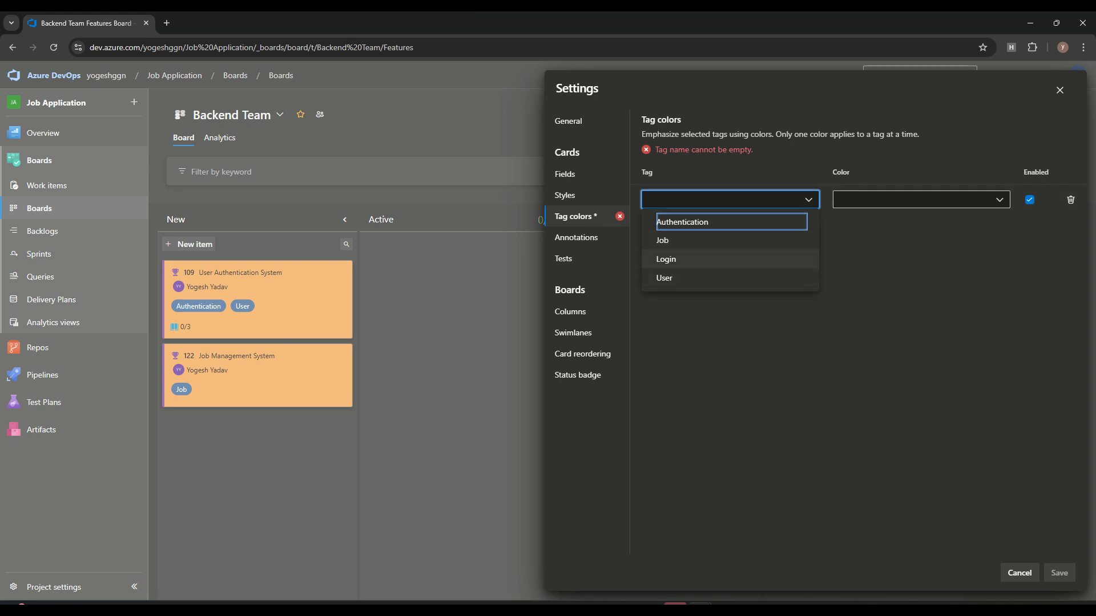
{"action": "left_click", "coordinate": [666, 260]}
{"action": "left_click", "coordinate": [921, 200]}
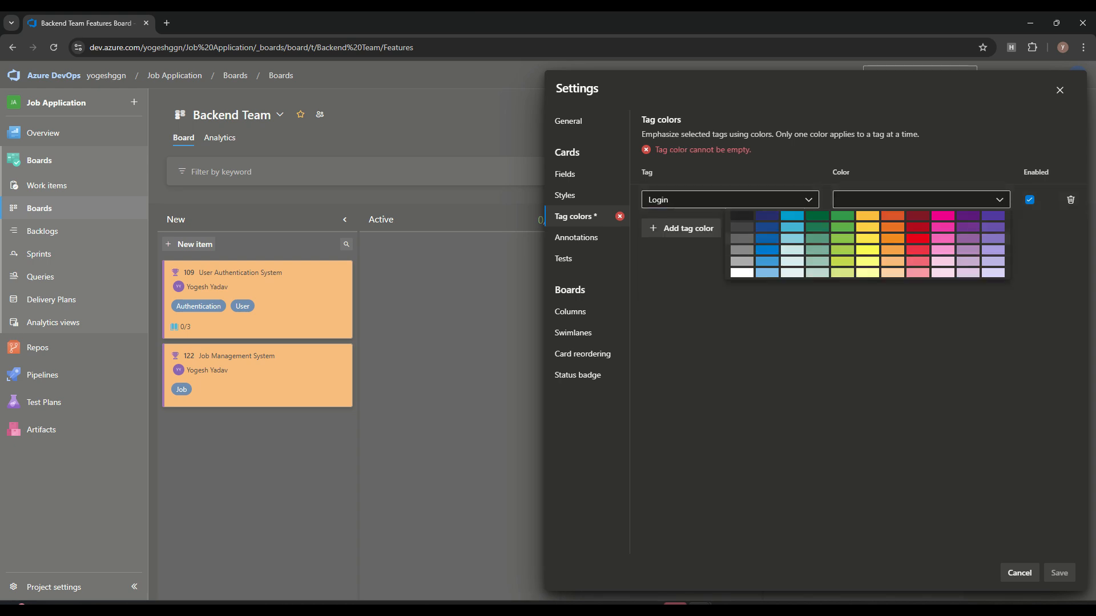
{"action": "left_click", "coordinate": [843, 216]}
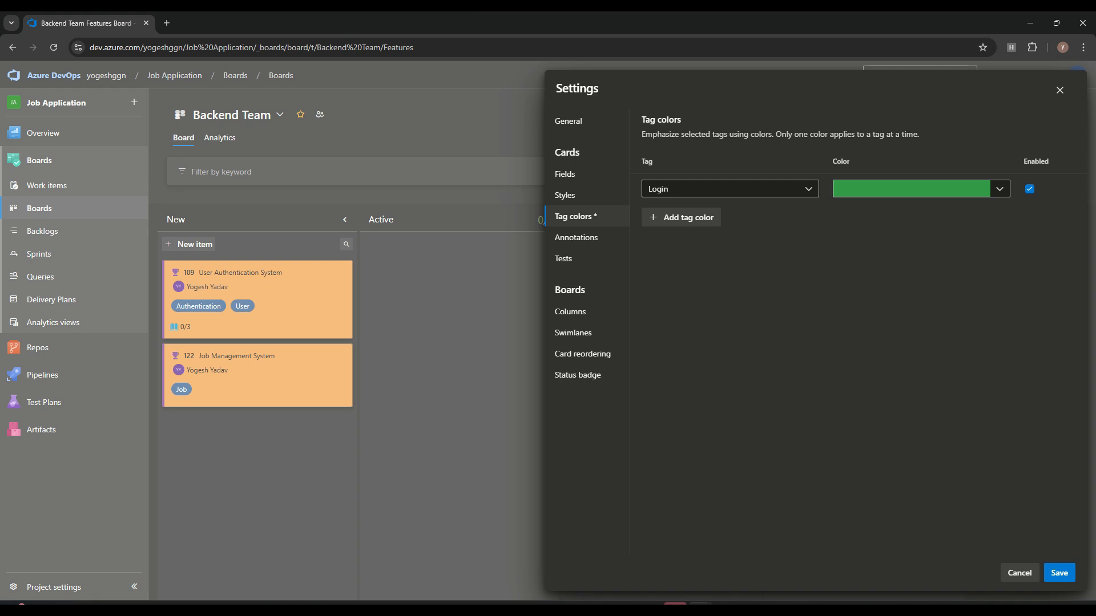
{"action": "left_click", "coordinate": [1060, 574]}
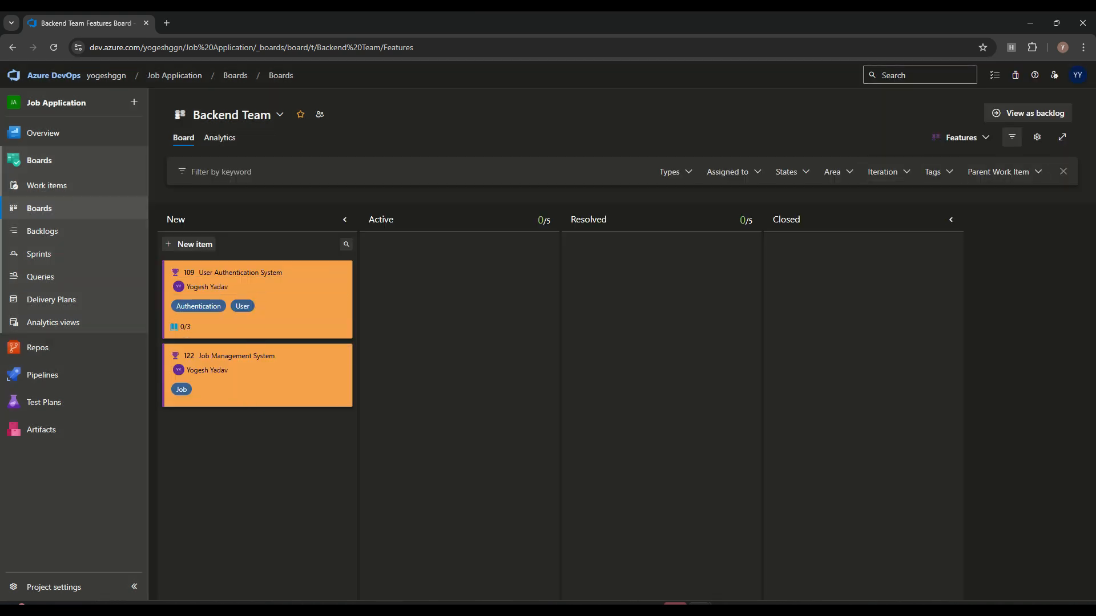
Step: Switch the green tag colour from Login to the Job tag and save
{"action": "left_click", "coordinate": [1037, 137]}
{"action": "left_click", "coordinate": [562, 216]}
{"action": "left_click", "coordinate": [728, 189]}
{"action": "left_click", "coordinate": [708, 230]}
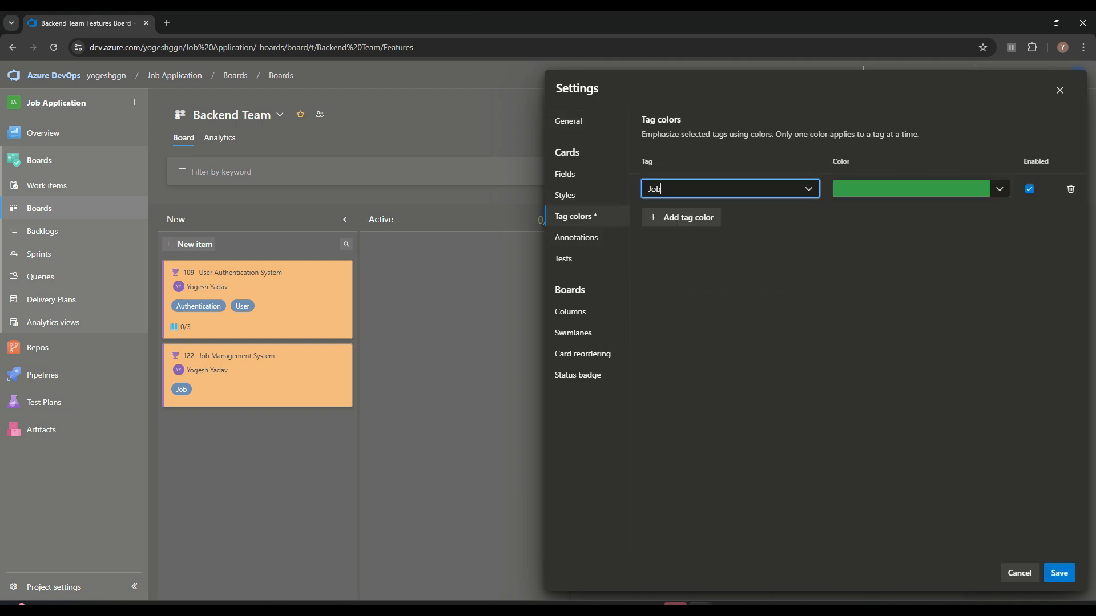
{"action": "left_click", "coordinate": [1059, 573]}
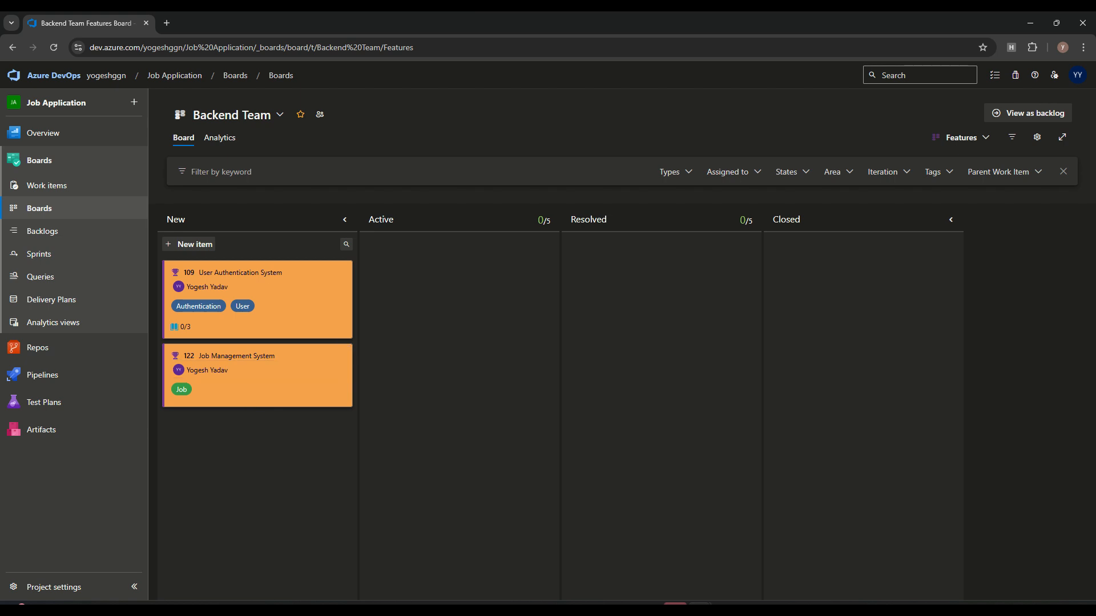
{"action": "left_click", "coordinate": [1037, 137]}
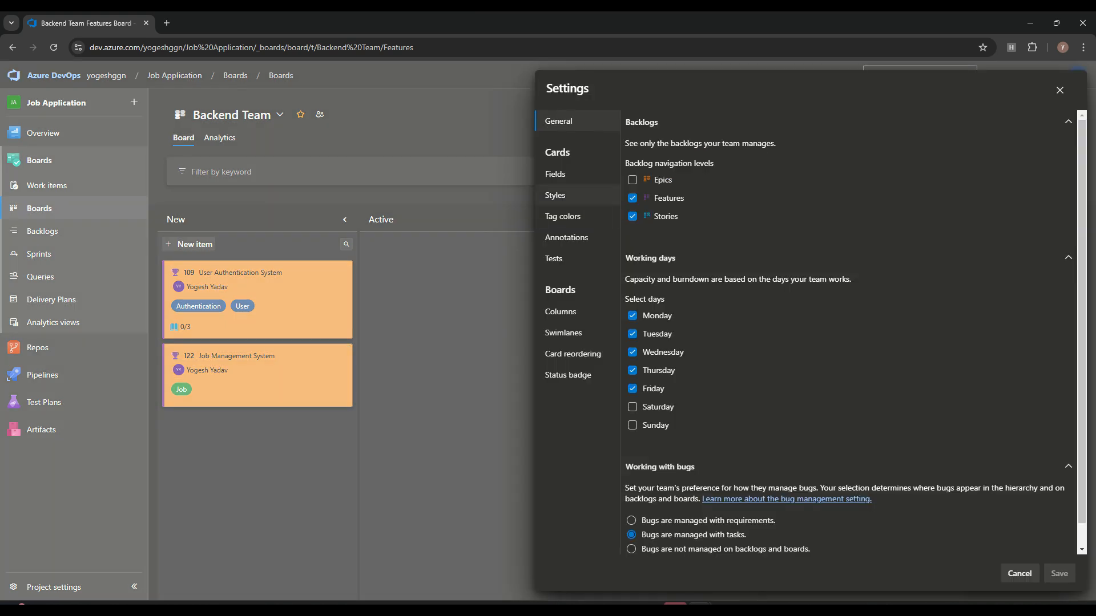
Step: Look over the Annotations and Tests settings, then show the board's Columns page
{"action": "left_click", "coordinate": [567, 237]}
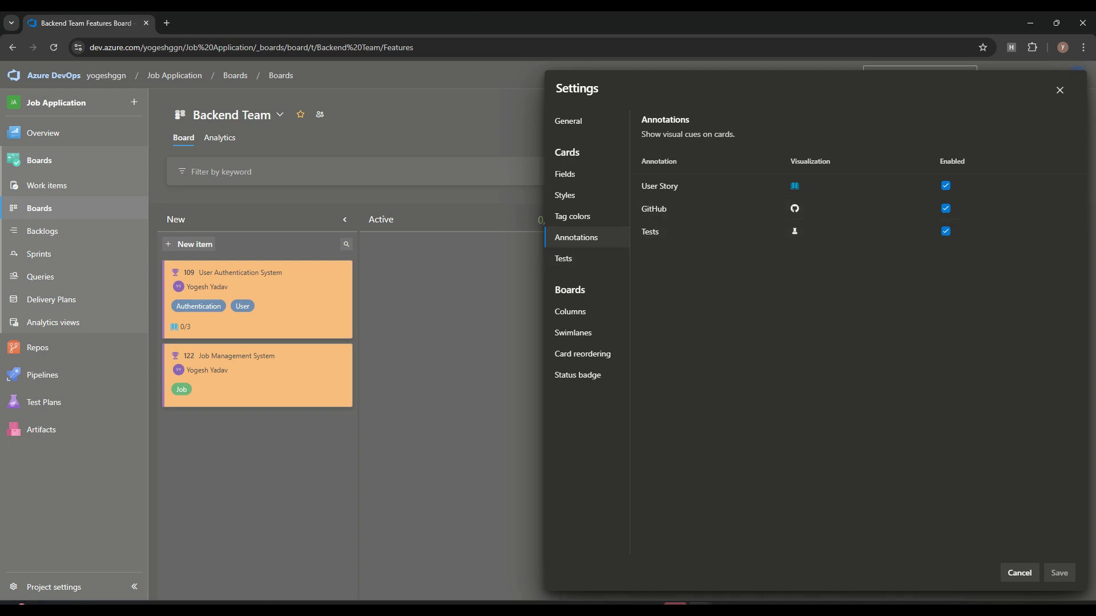
{"action": "left_click", "coordinate": [563, 259]}
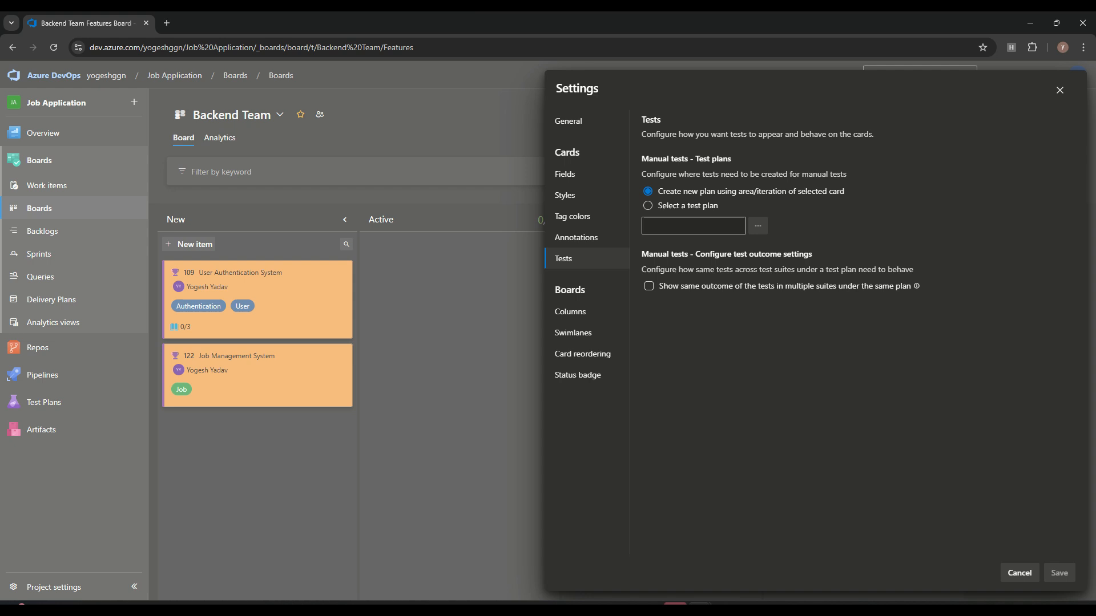
{"action": "left_click", "coordinate": [570, 312]}
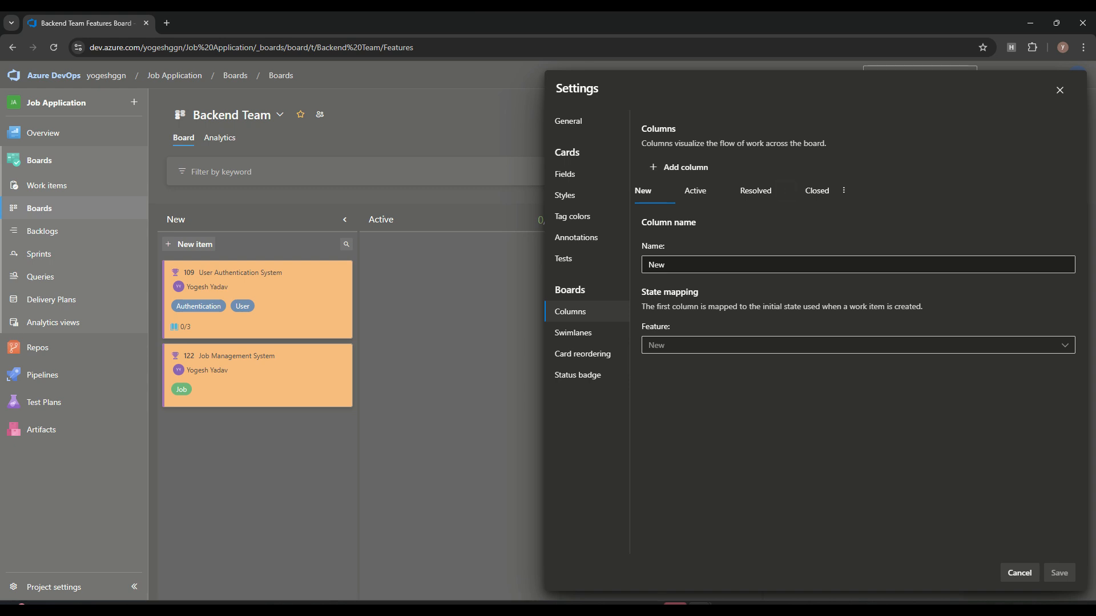
Step: Add a board column named Hold, mapped to the Active state, and save
{"action": "left_click", "coordinate": [680, 167]}
{"action": "left_click_drag", "start_coordinate": [699, 265], "coordinate": [615, 260]}
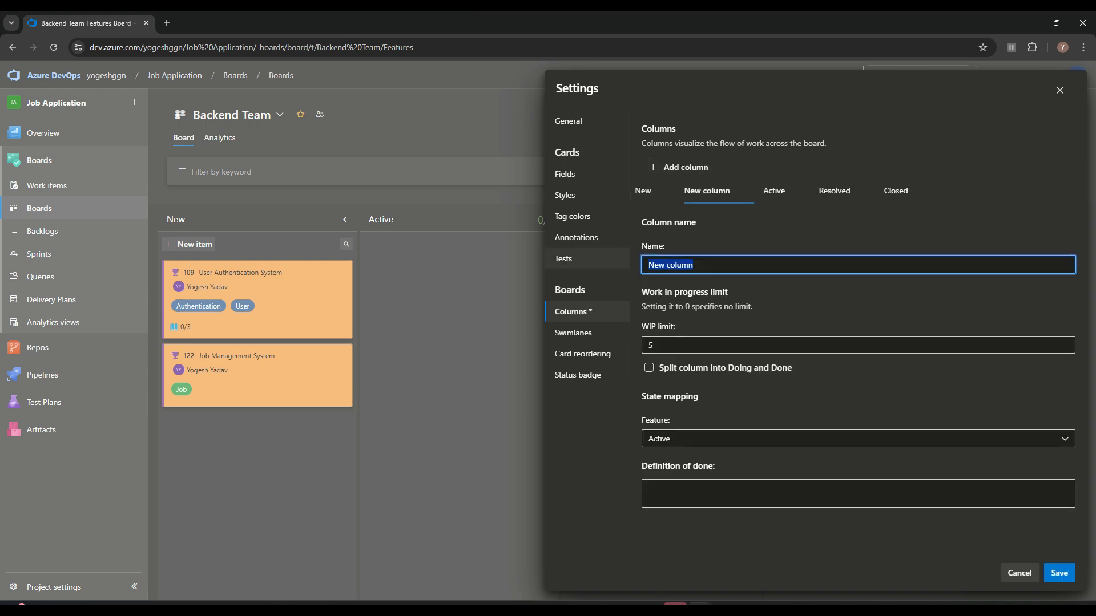
{"action": "key", "text": "BackSpace"}
{"action": "type", "text": "Hold"}
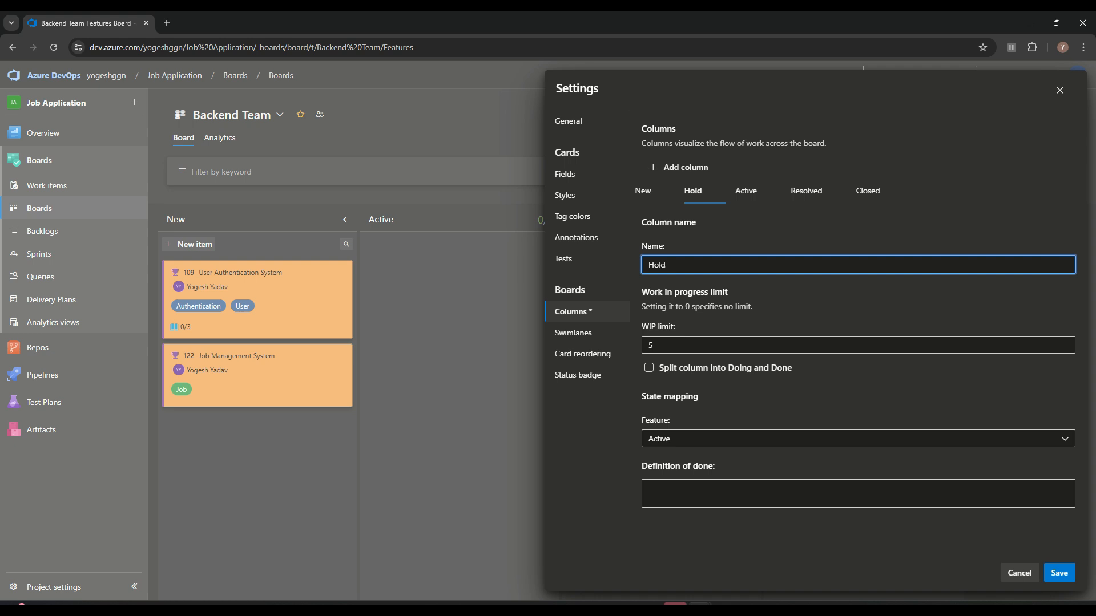
{"action": "left_click", "coordinate": [858, 439]}
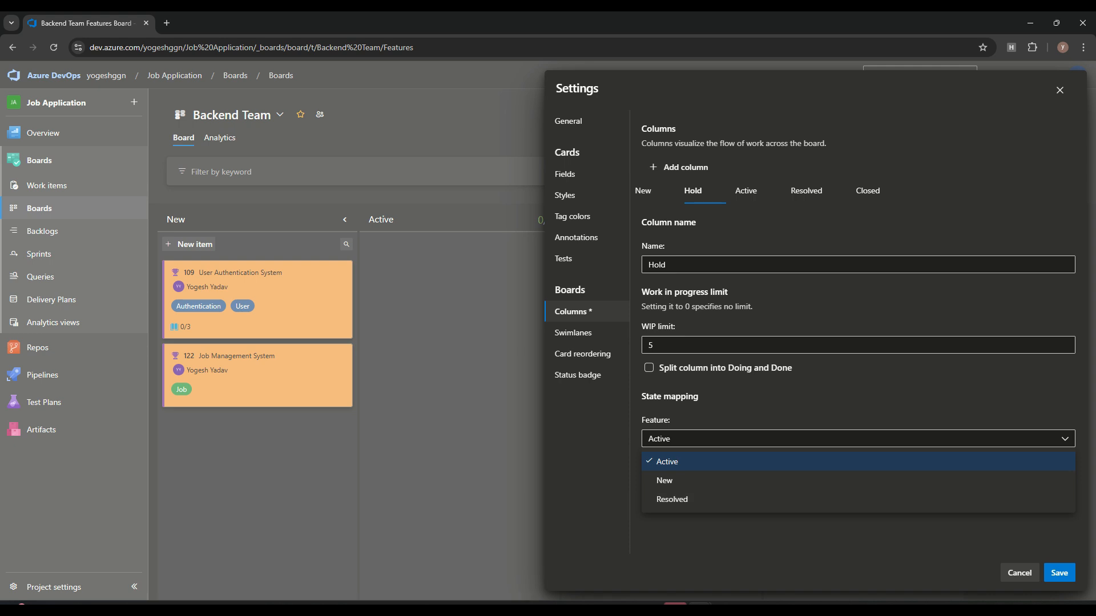
{"action": "left_click", "coordinate": [858, 461]}
{"action": "left_click", "coordinate": [1060, 573]}
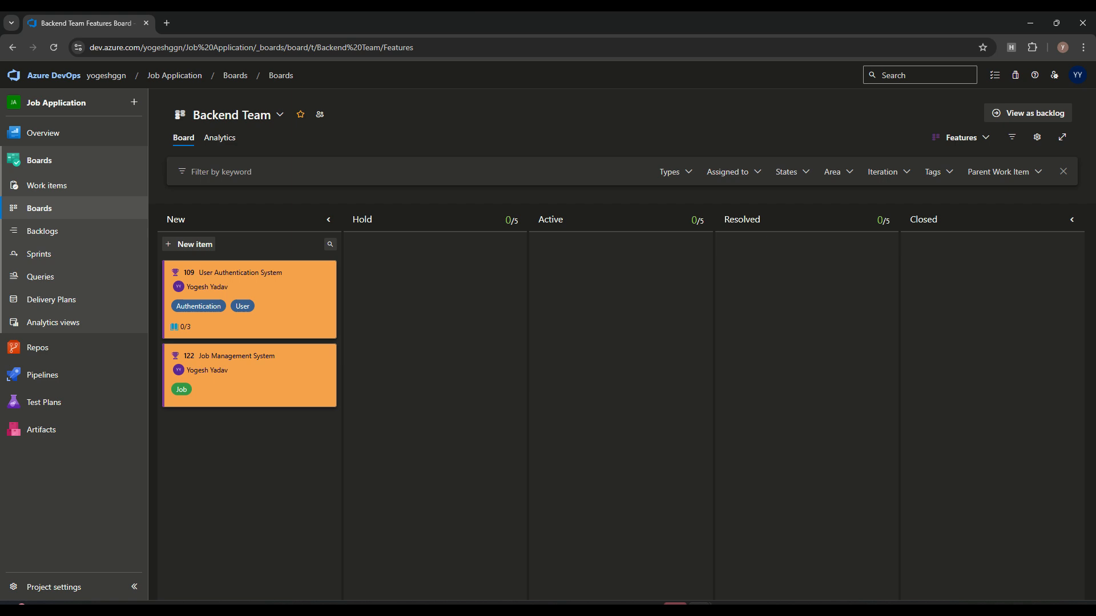
Step: Move card 109 User Authentication System into Hold and try moving the Job Management System card
{"action": "left_click_drag", "start_coordinate": [246, 335], "coordinate": [432, 311]}
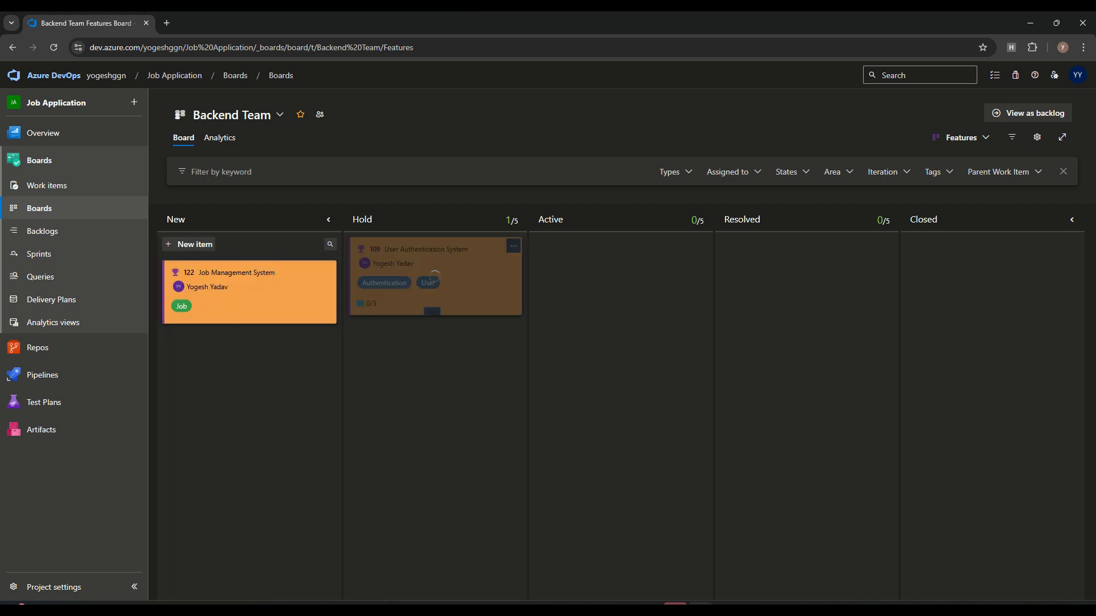
{"action": "left_click_drag", "start_coordinate": [251, 291], "coordinate": [237, 322]}
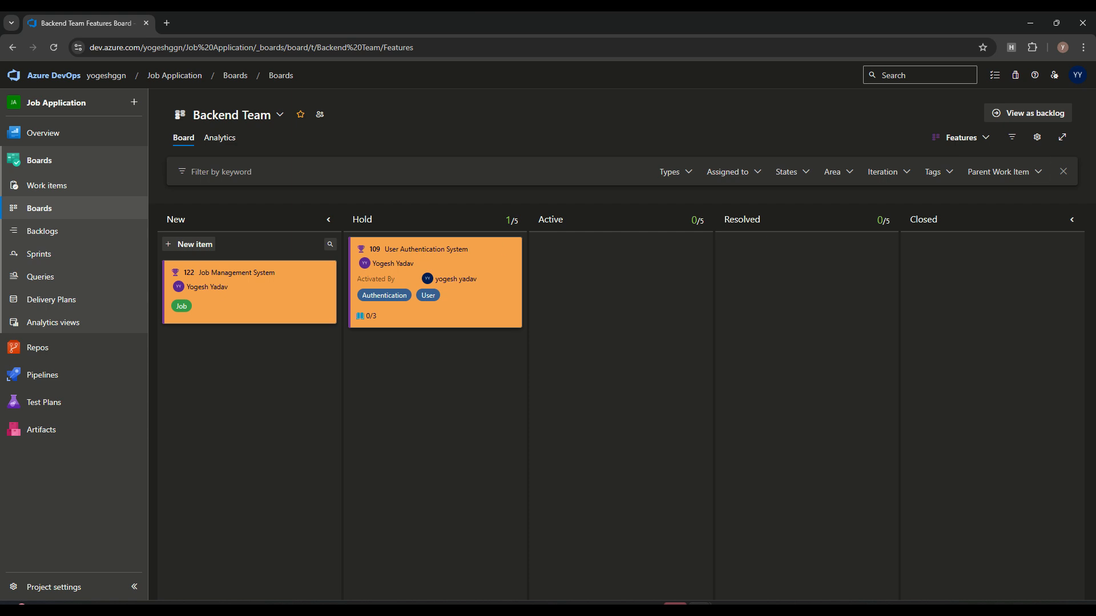
{"action": "left_click", "coordinate": [1037, 137]}
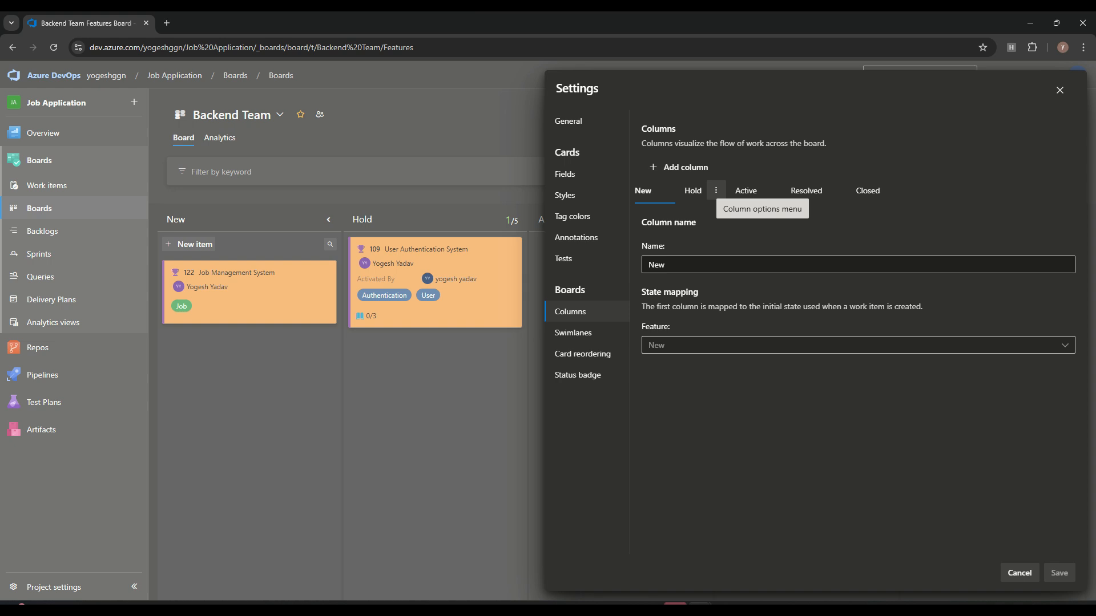
Step: Browse the Hold, Active, Resolved and Closed column settings
{"action": "left_click", "coordinate": [715, 190]}
{"action": "left_click", "coordinate": [771, 190]}
{"action": "left_click", "coordinate": [828, 228]}
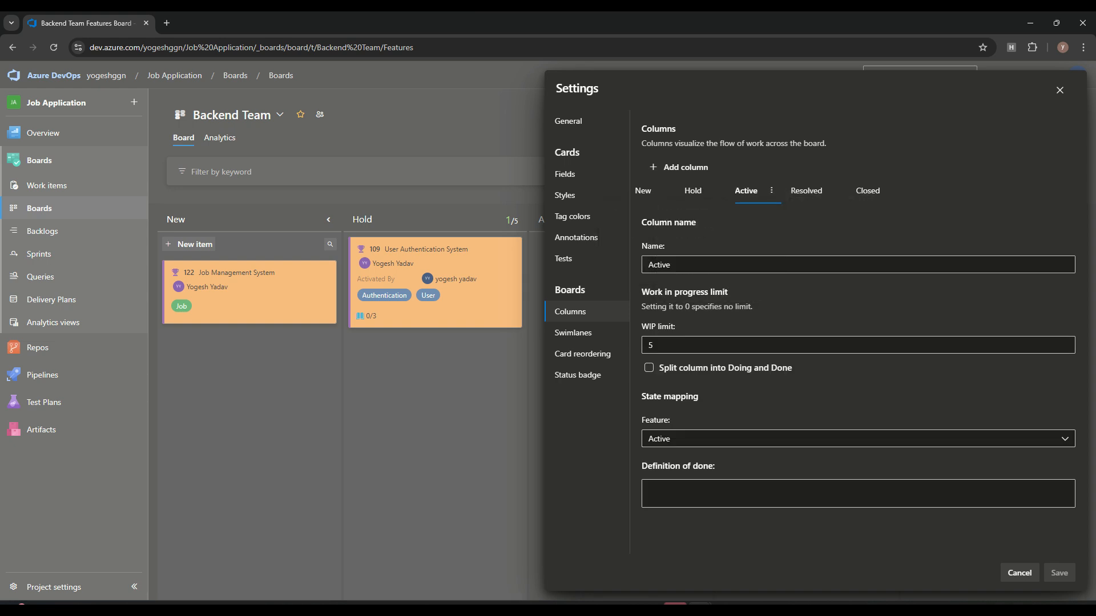
{"action": "left_click", "coordinate": [671, 265]}
{"action": "left_click", "coordinate": [806, 191]}
{"action": "left_click", "coordinate": [868, 191]}
{"action": "left_click", "coordinate": [747, 191]}
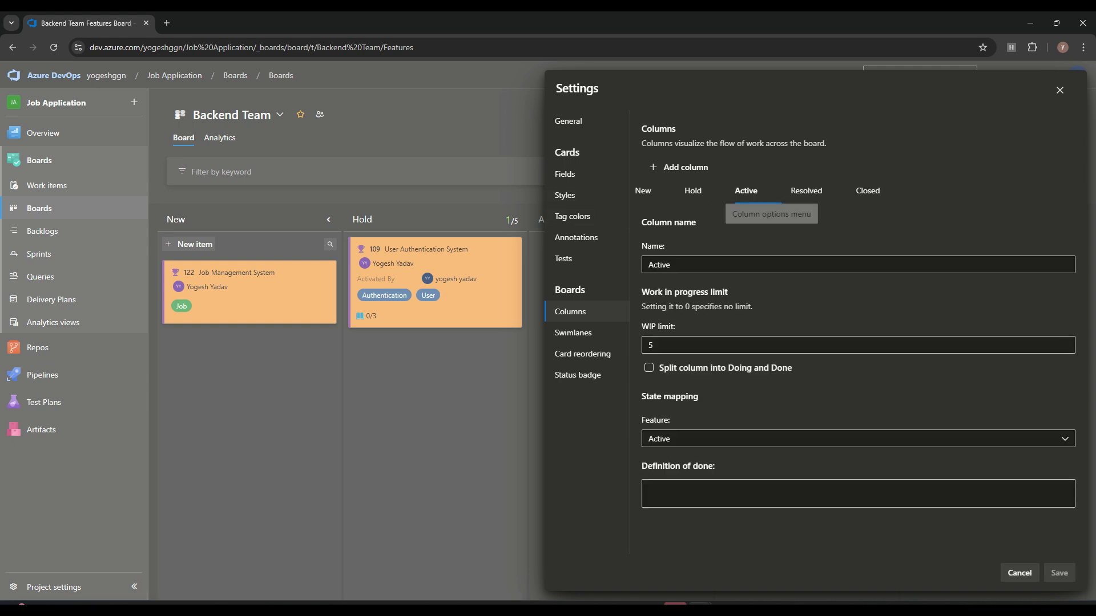
Step: Remove Hold and mark Resolved to split into Doing and Done, then discard the changes
{"action": "left_click", "coordinate": [716, 190]}
{"action": "left_click", "coordinate": [767, 208]}
{"action": "left_click", "coordinate": [696, 192]}
{"action": "left_click", "coordinate": [755, 191]}
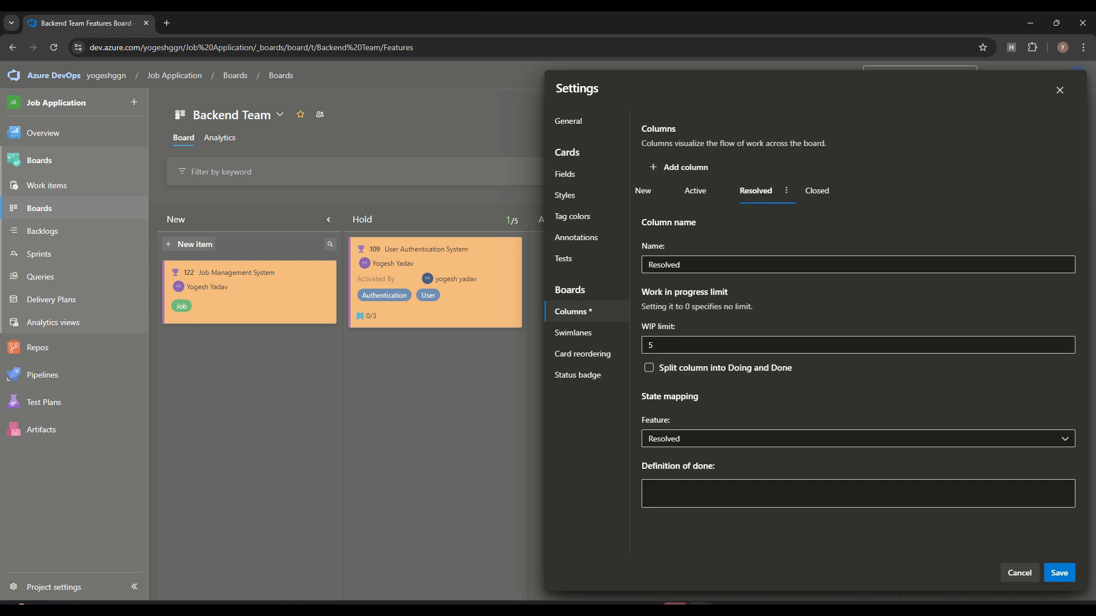
{"action": "left_click", "coordinate": [649, 369]}
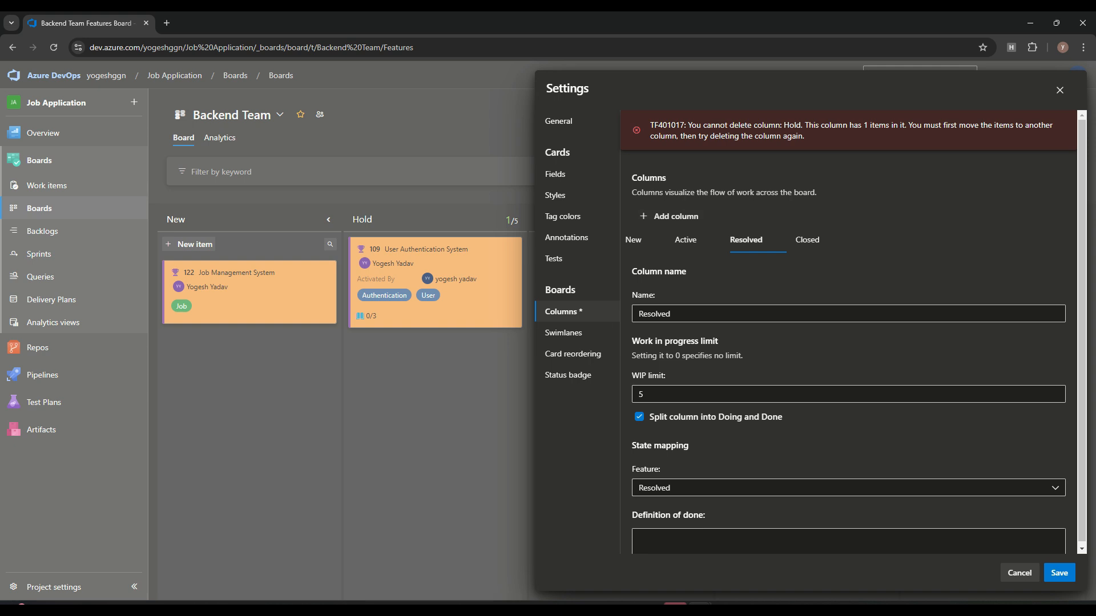
{"action": "left_click", "coordinate": [1019, 574]}
Step: Return card 109 to New, then remove Hold and split Resolved into Doing and Done
{"action": "left_click_drag", "start_coordinate": [434, 280], "coordinate": [248, 373]}
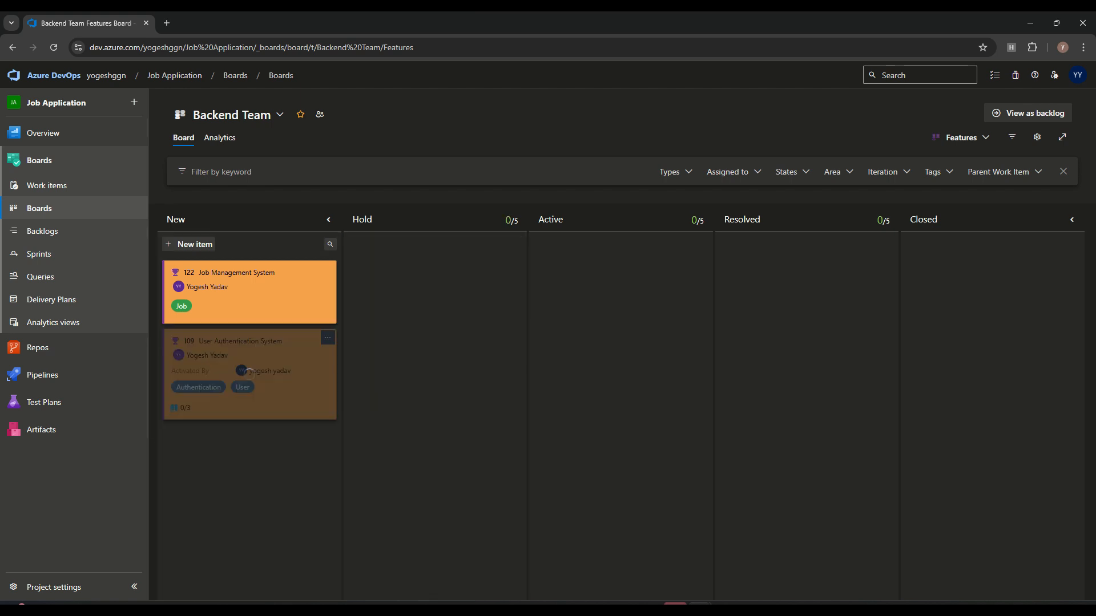
{"action": "left_click", "coordinate": [1037, 137]}
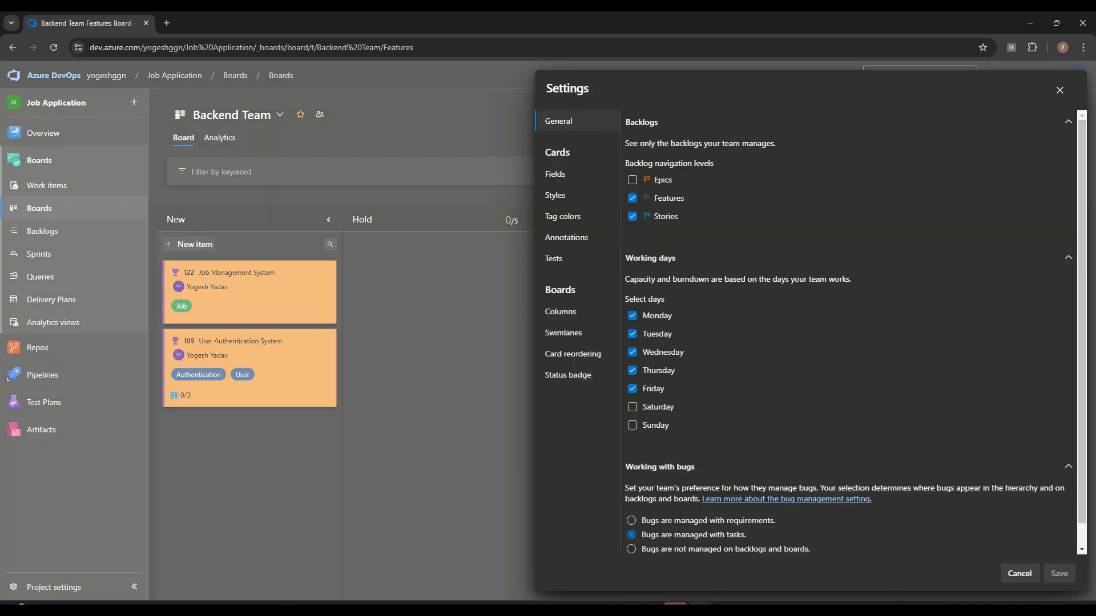
{"action": "left_click", "coordinate": [560, 312]}
{"action": "left_click", "coordinate": [716, 190]}
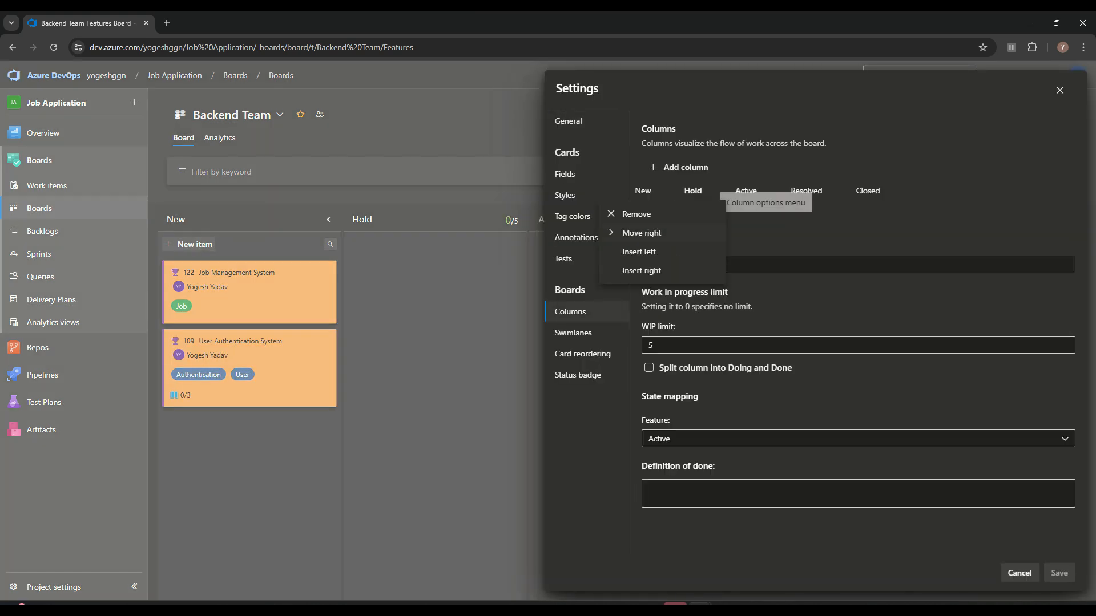
{"action": "left_click", "coordinate": [628, 214]}
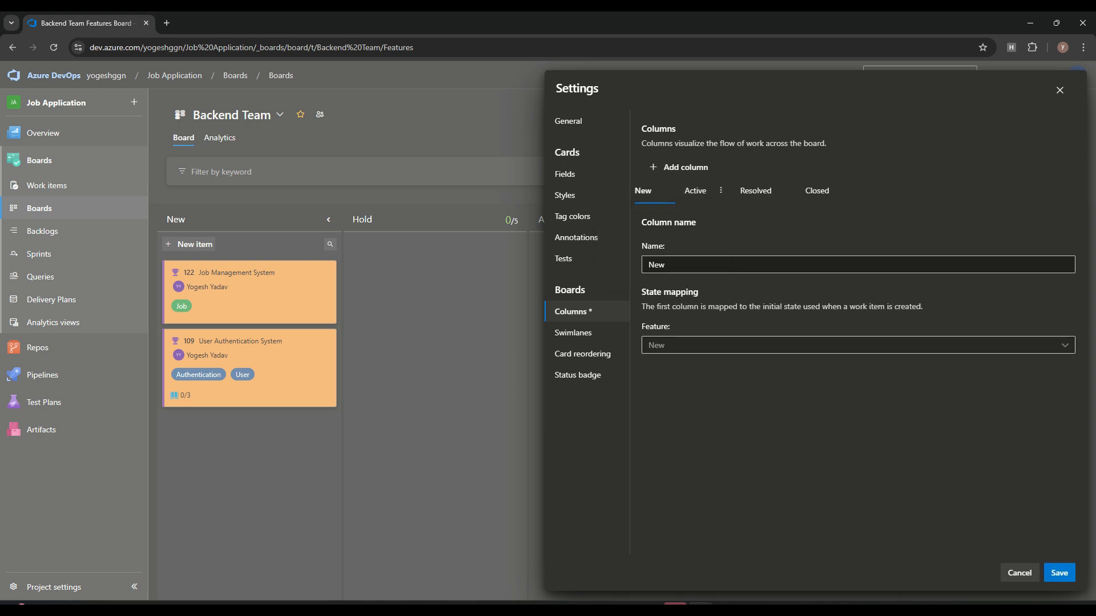
{"action": "left_click", "coordinate": [756, 191]}
{"action": "left_click", "coordinate": [649, 368]}
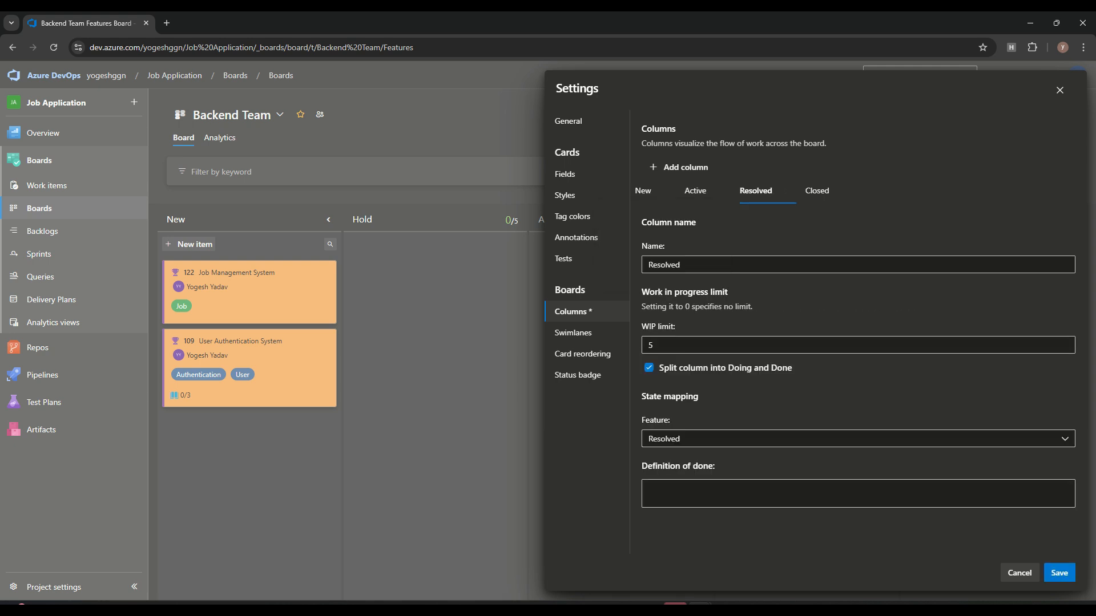
{"action": "left_click", "coordinate": [1060, 573]}
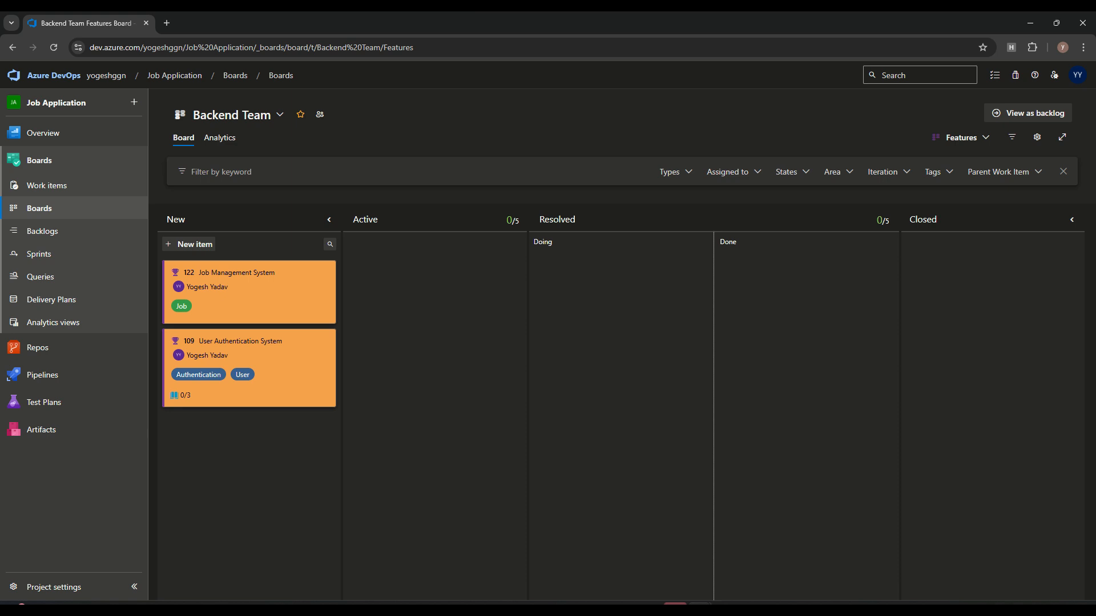
Step: Test-drag cards 109 and 122 into Resolved's Doing and Done lanes, then back to New
{"action": "left_click_drag", "start_coordinate": [251, 365], "coordinate": [623, 292]}
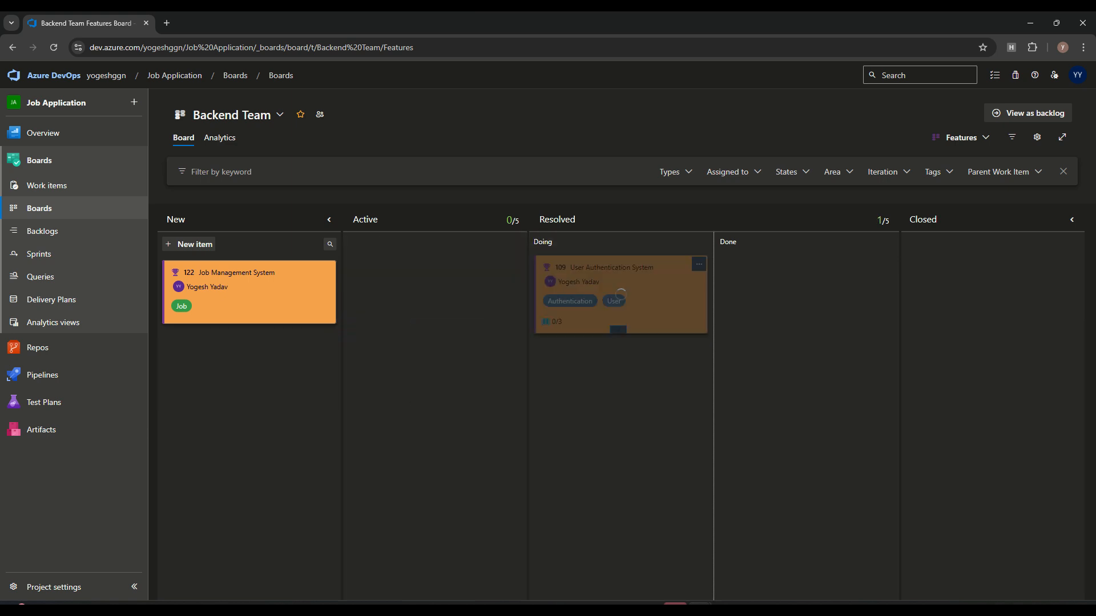
{"action": "left_click_drag", "start_coordinate": [251, 291], "coordinate": [807, 293]}
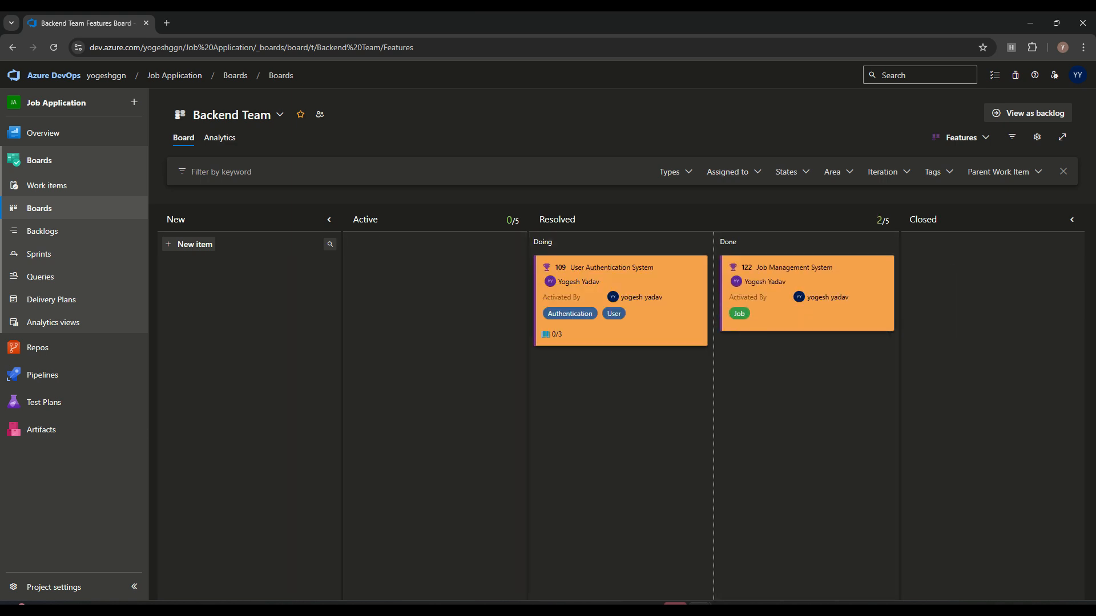
{"action": "left_click_drag", "start_coordinate": [619, 299], "coordinate": [249, 304]}
{"action": "left_click_drag", "start_coordinate": [807, 291], "coordinate": [251, 374]}
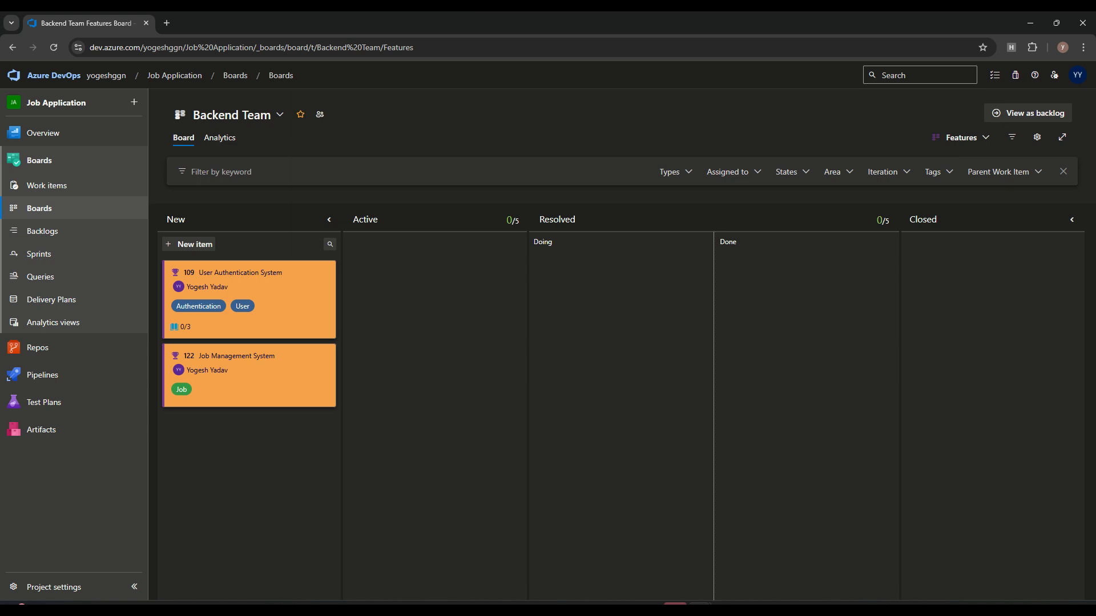
{"action": "left_click", "coordinate": [1037, 137]}
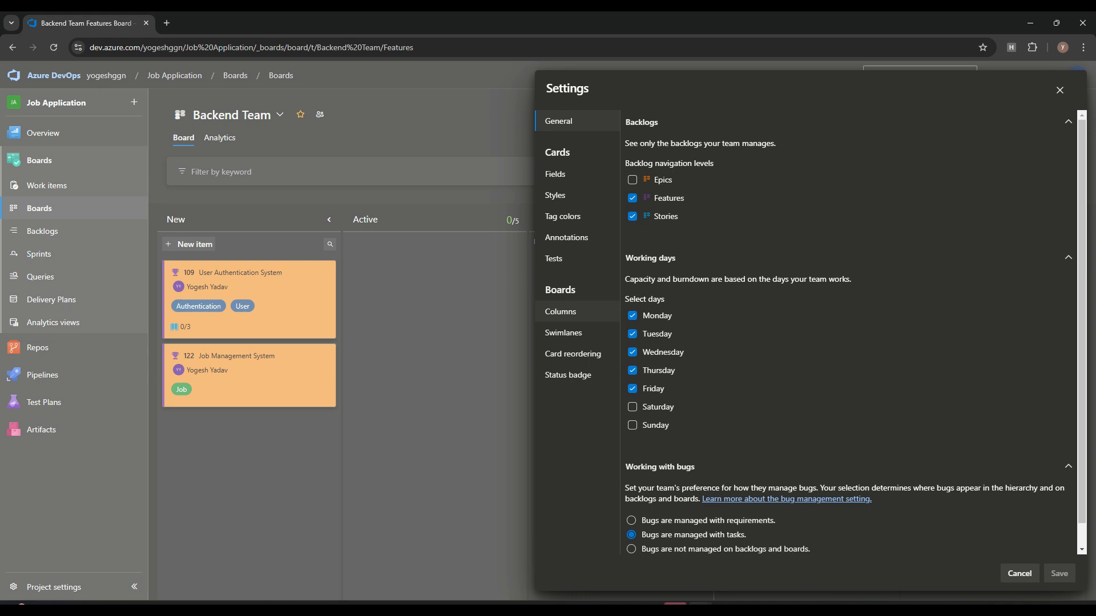
Step: Close the column settings unchanged and hide the Filter by keyword bar
{"action": "left_click", "coordinate": [561, 311]}
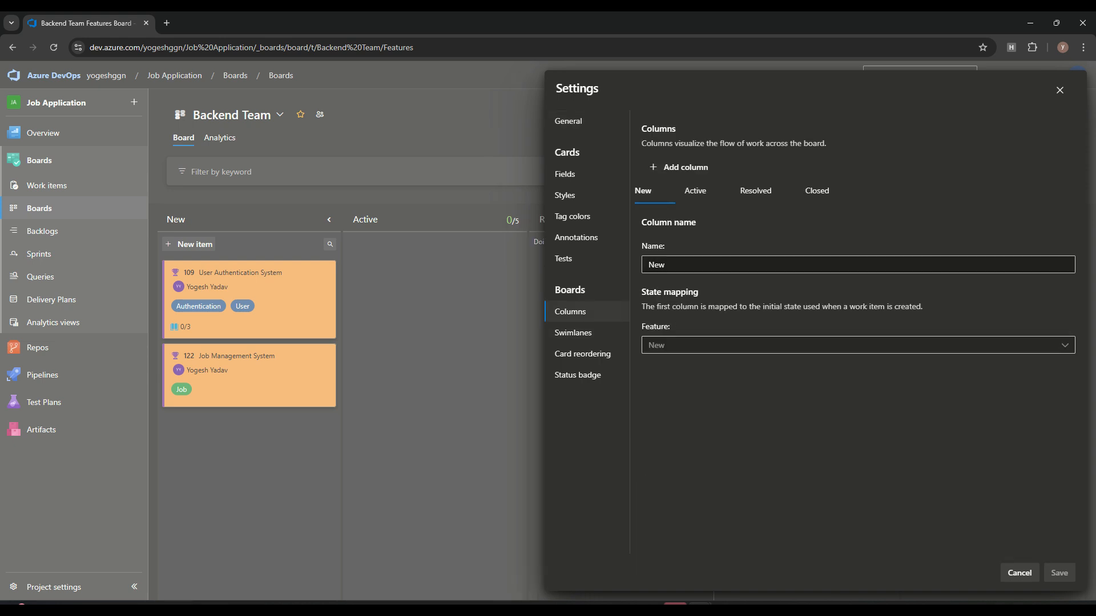
{"action": "left_click", "coordinate": [1020, 573]}
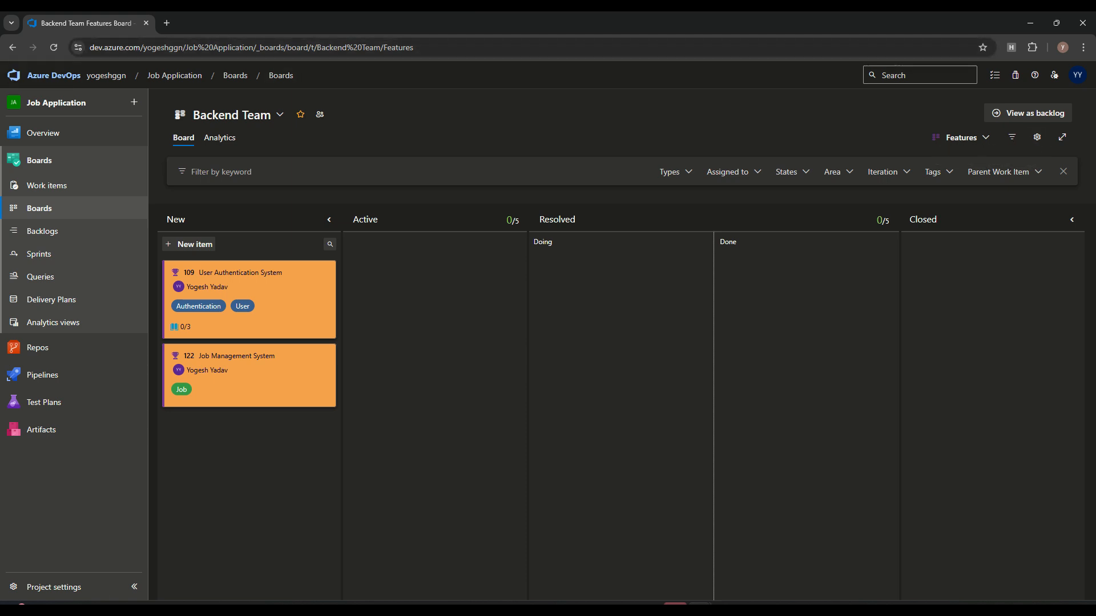
{"action": "left_click", "coordinate": [1064, 171]}
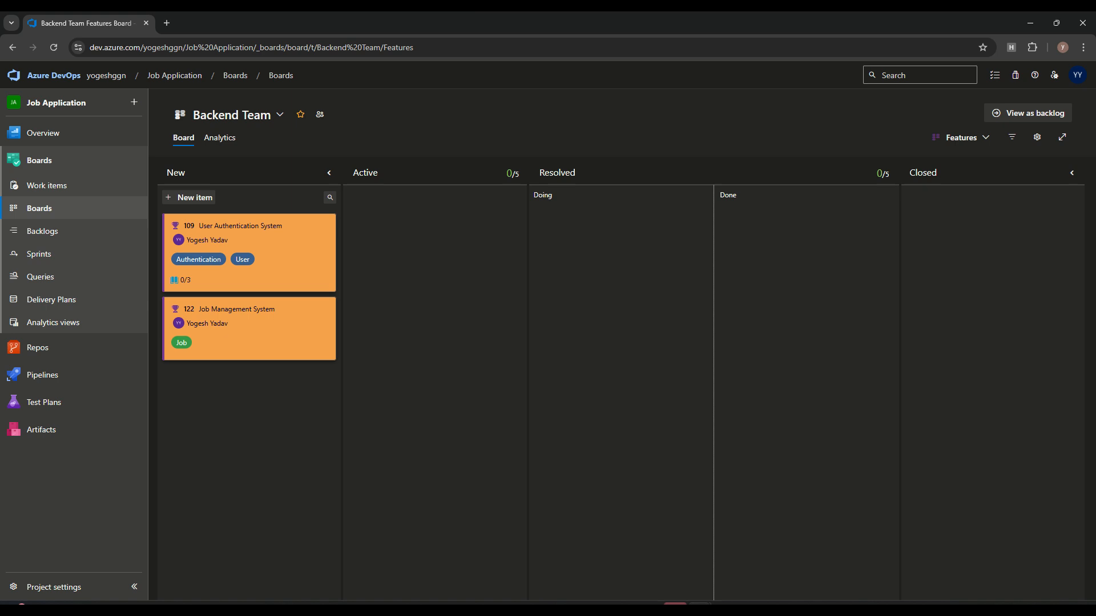
Step: Add a green swimlane named Producation
{"action": "left_click", "coordinate": [1037, 137]}
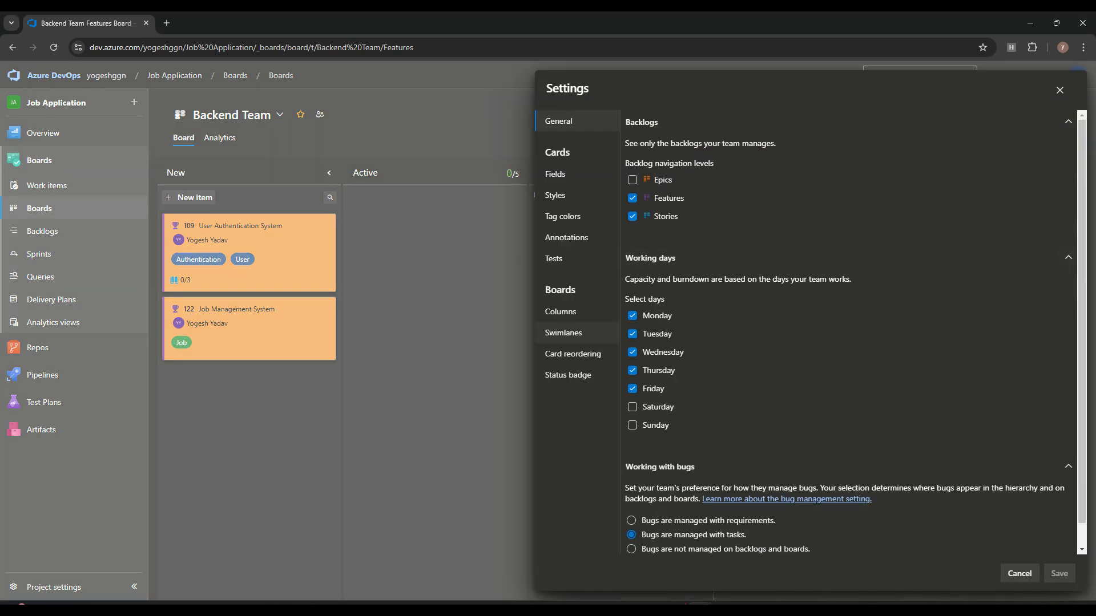
{"action": "left_click", "coordinate": [574, 333]}
{"action": "left_click", "coordinate": [670, 205]}
{"action": "left_click", "coordinate": [682, 153]}
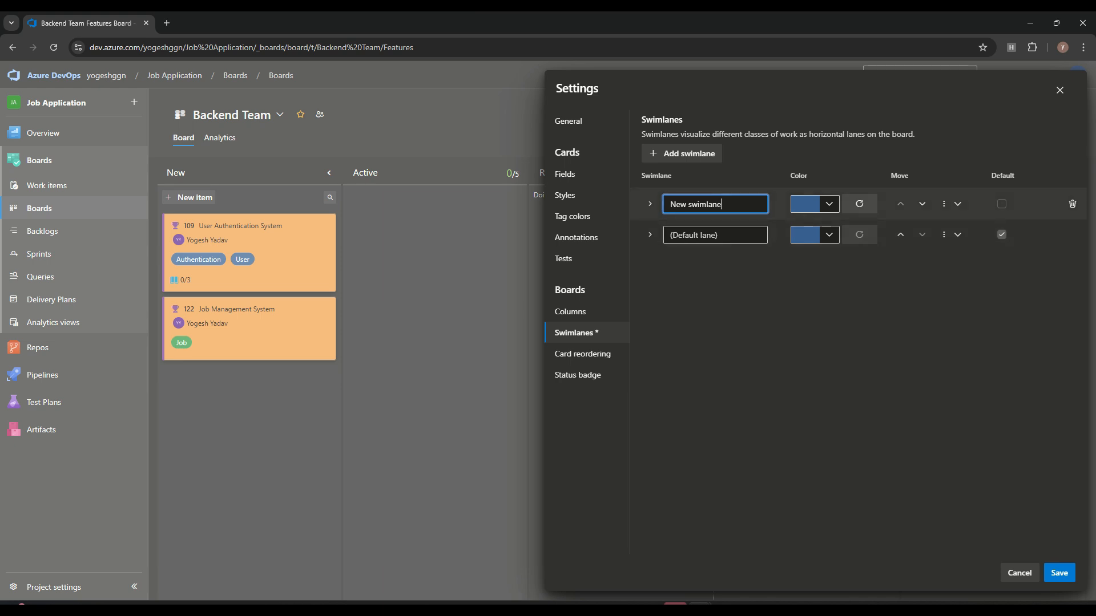
{"action": "key", "text": "ctrl+a"}
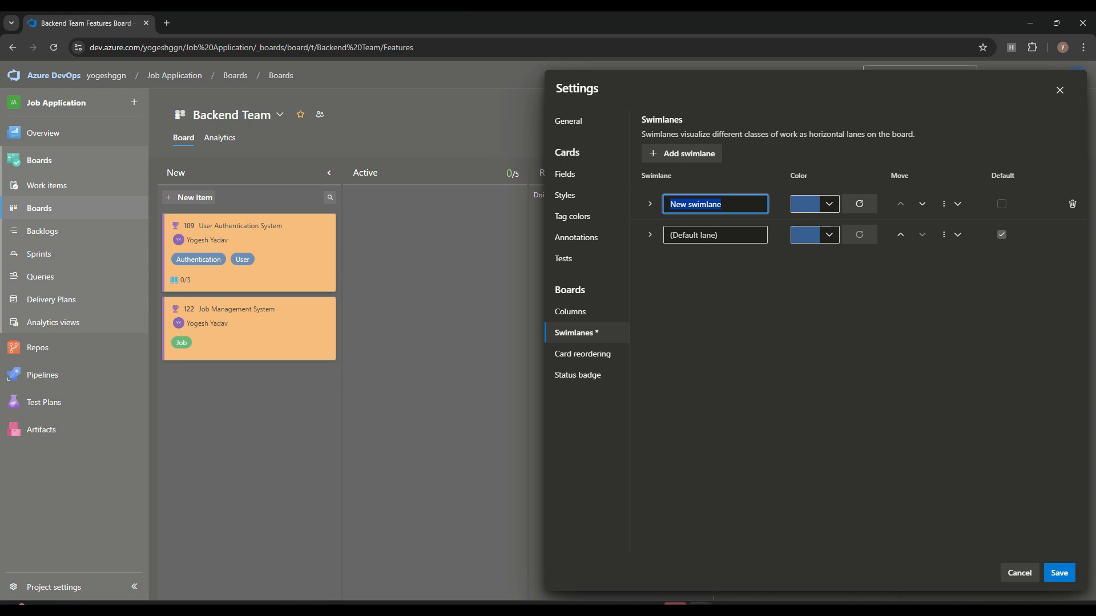
{"action": "type", "text": "Producation"}
{"action": "left_click", "coordinate": [829, 205]}
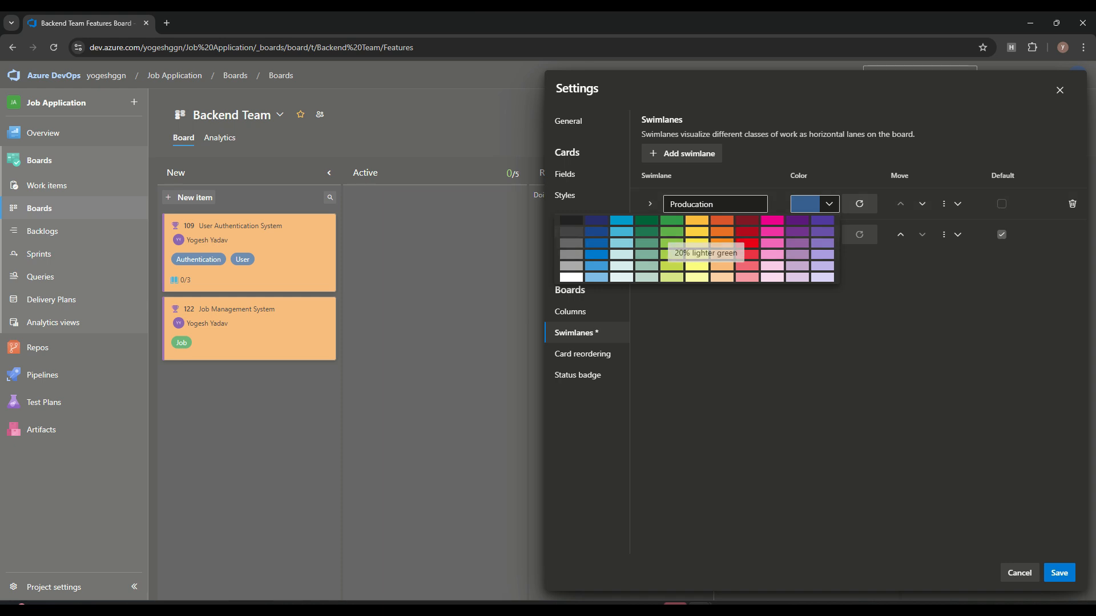
{"action": "left_click", "coordinate": [671, 220]}
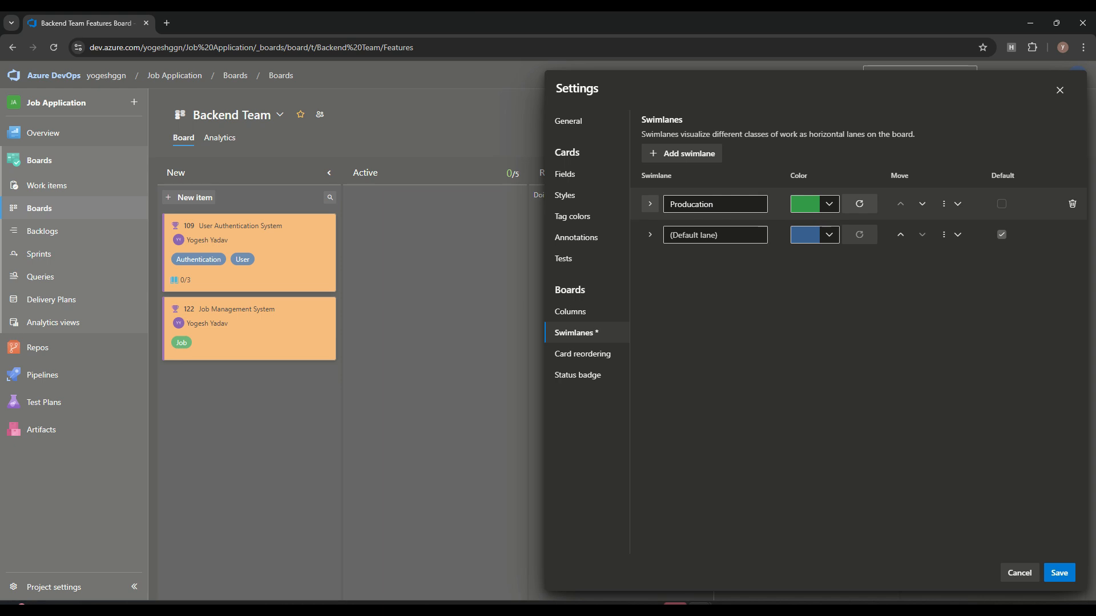
Step: Give the Producation swimlane the criterion Tags contains User and save
{"action": "left_click", "coordinate": [649, 204]}
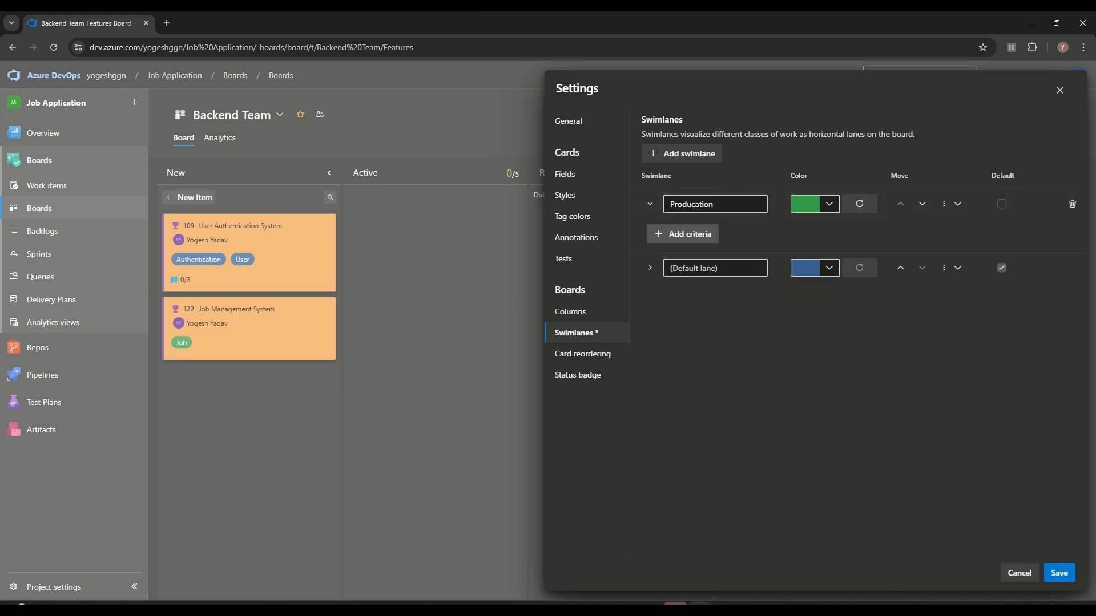
{"action": "left_click", "coordinate": [683, 235]}
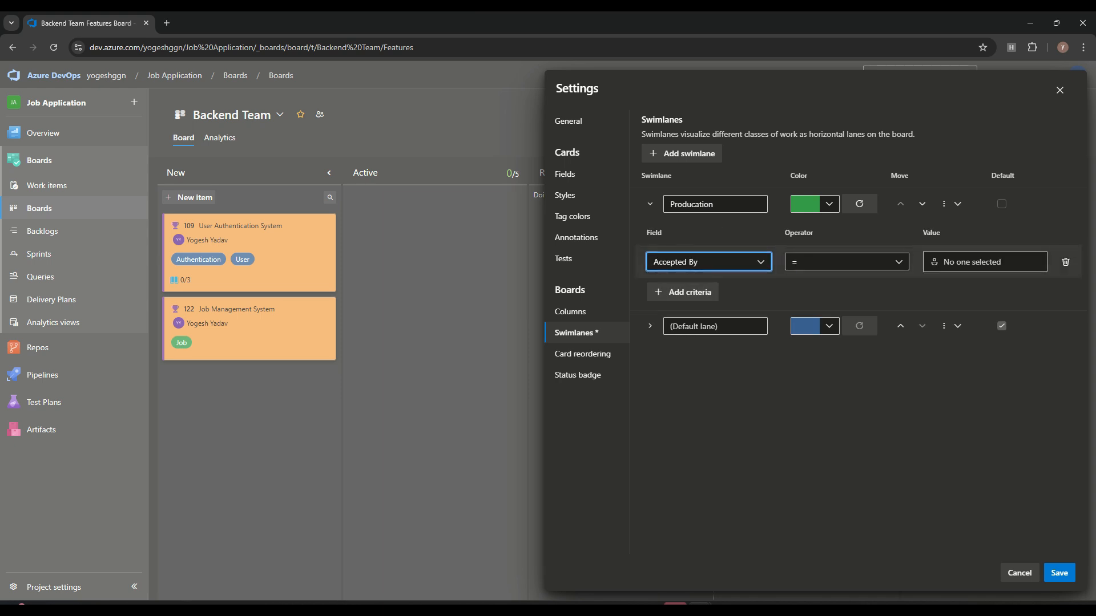
{"action": "left_click", "coordinate": [708, 262]}
{"action": "type", "text": "tag"}
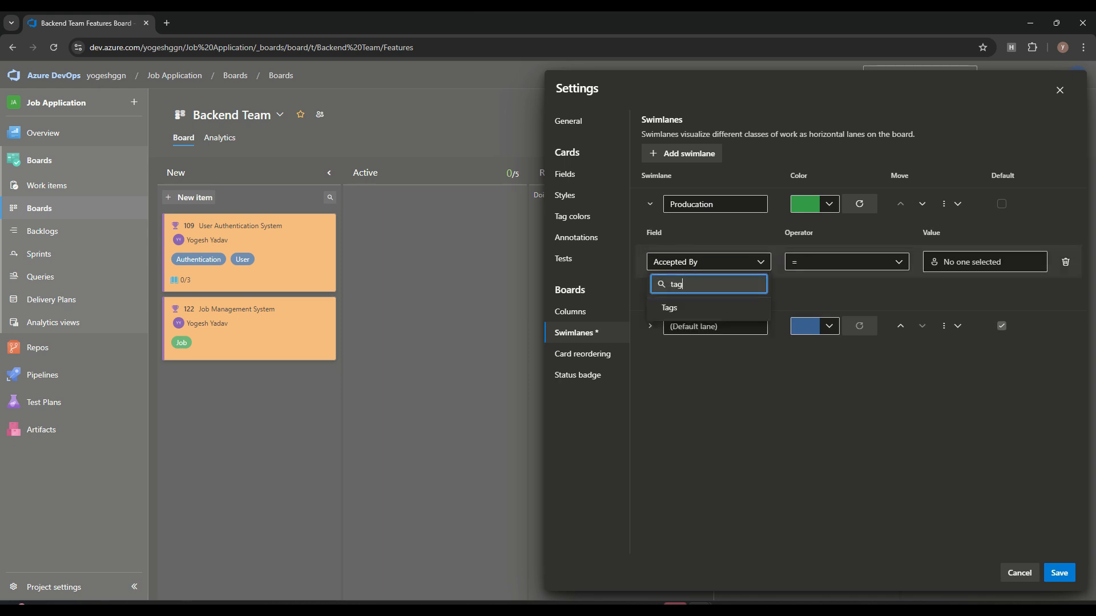
{"action": "key", "text": "Return"}
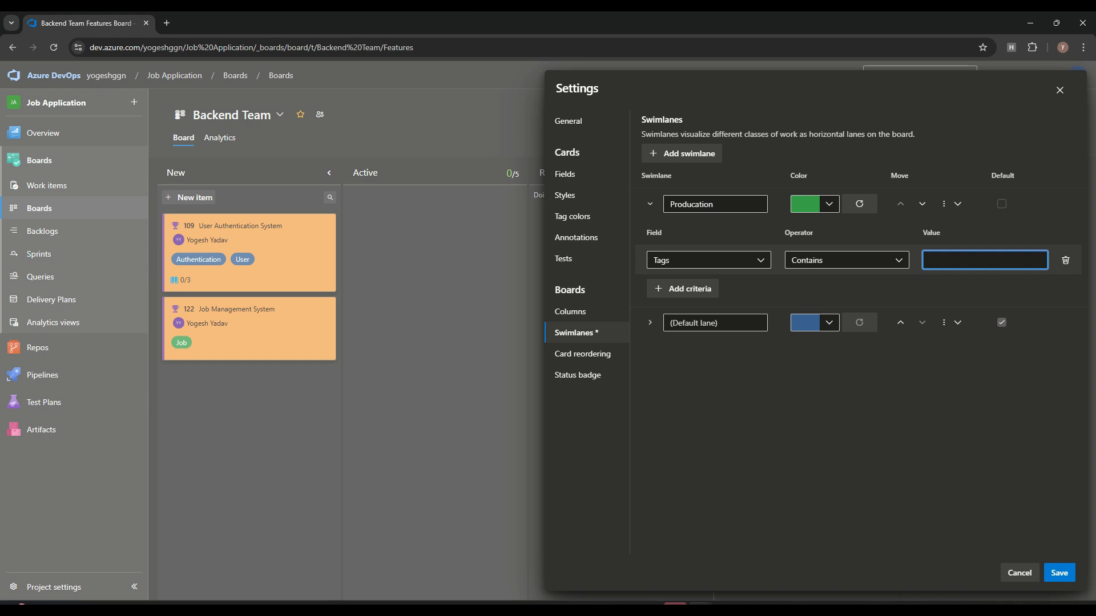
{"action": "type", "text": "User"}
{"action": "left_click", "coordinate": [856, 412]}
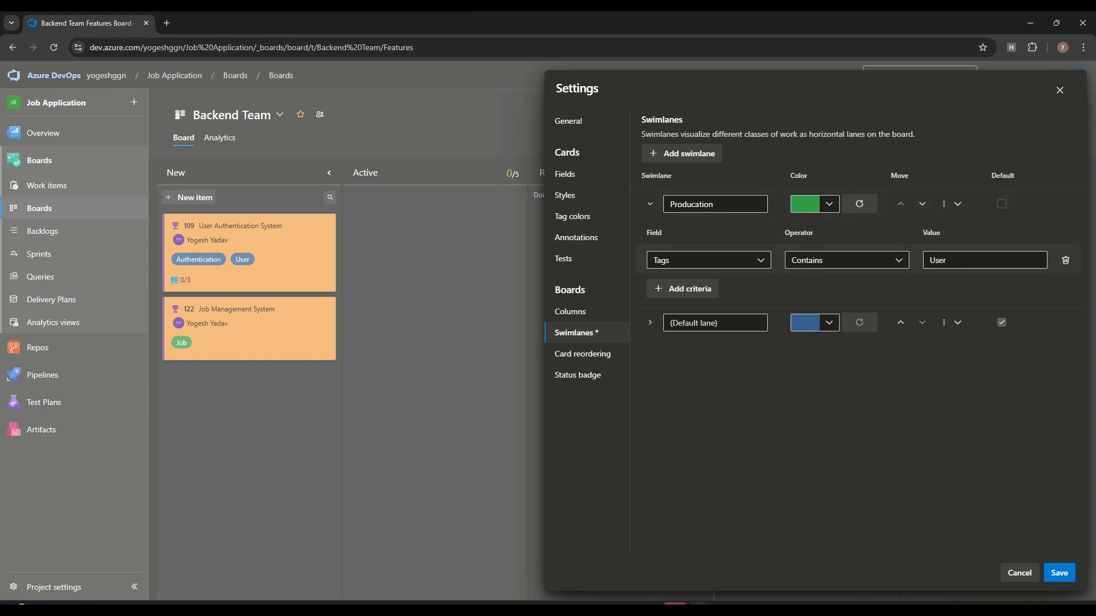
{"action": "left_click", "coordinate": [1060, 573]}
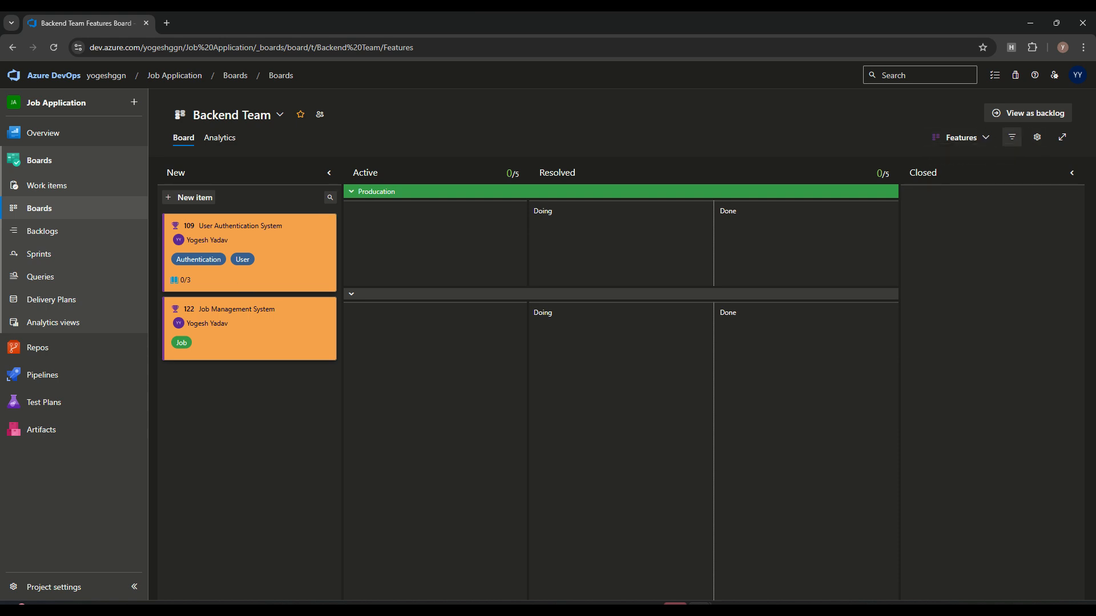
Step: Open the Producation swimlane's rule and review its Tags field and Contains operator
{"action": "left_click", "coordinate": [1038, 137]}
{"action": "left_click", "coordinate": [564, 333]}
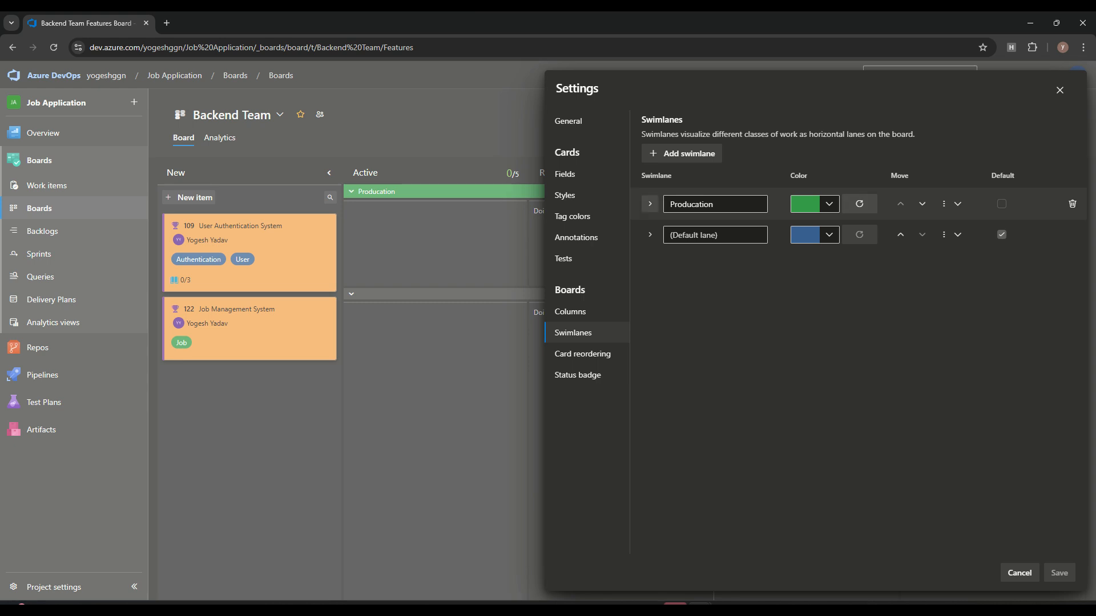
{"action": "left_click", "coordinate": [650, 204]}
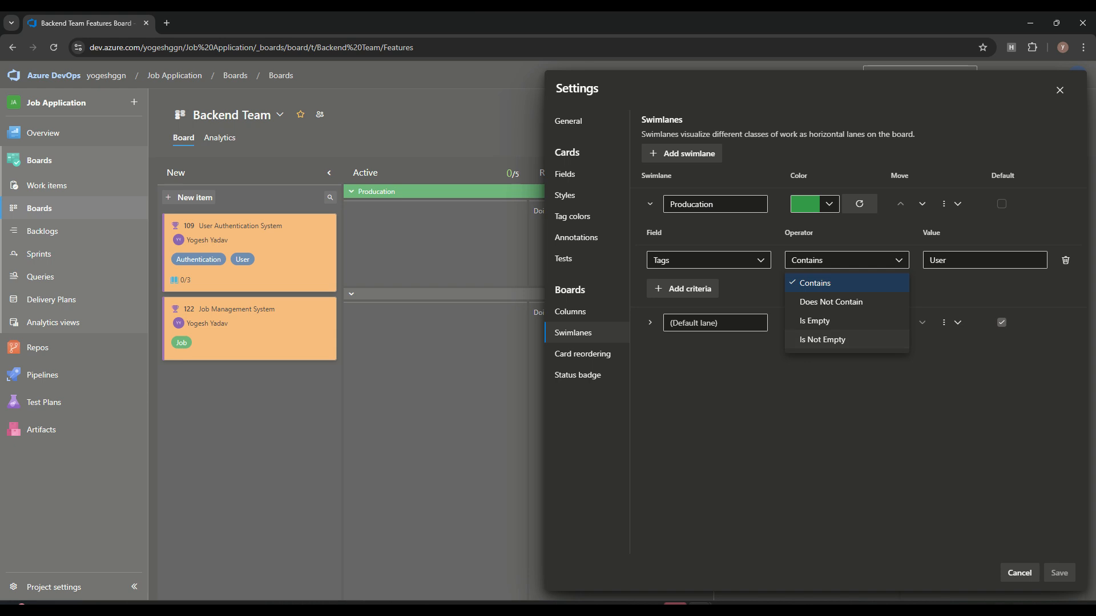
{"action": "left_click", "coordinate": [964, 261]}
{"action": "left_click", "coordinate": [948, 260]}
{"action": "double_click", "coordinate": [939, 261]}
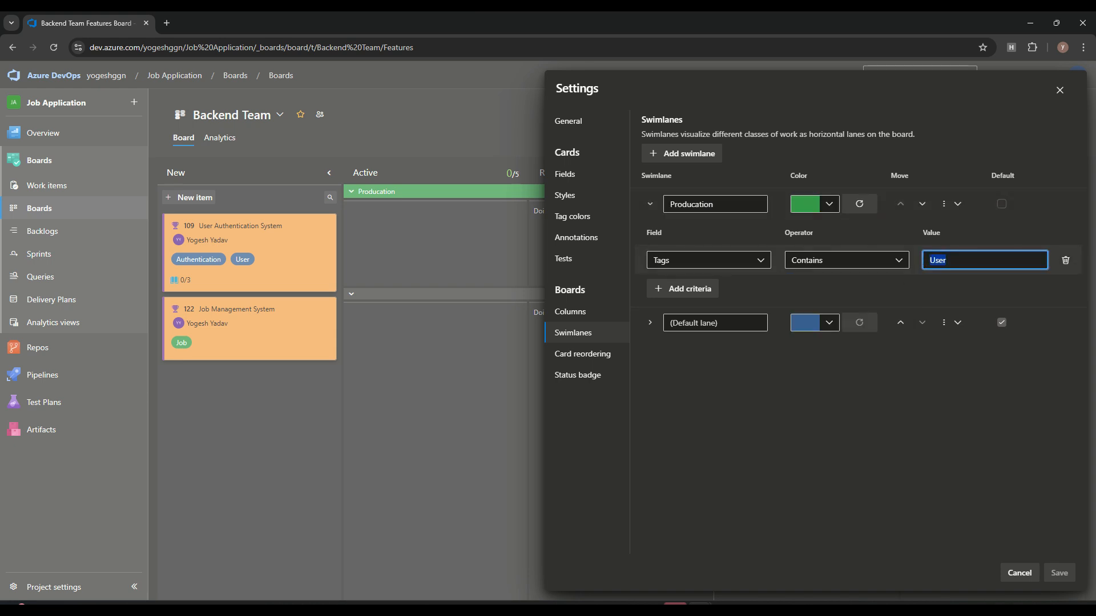
{"action": "left_click", "coordinate": [959, 260]}
{"action": "left_click", "coordinate": [708, 260]}
{"action": "left_click", "coordinate": [708, 261]}
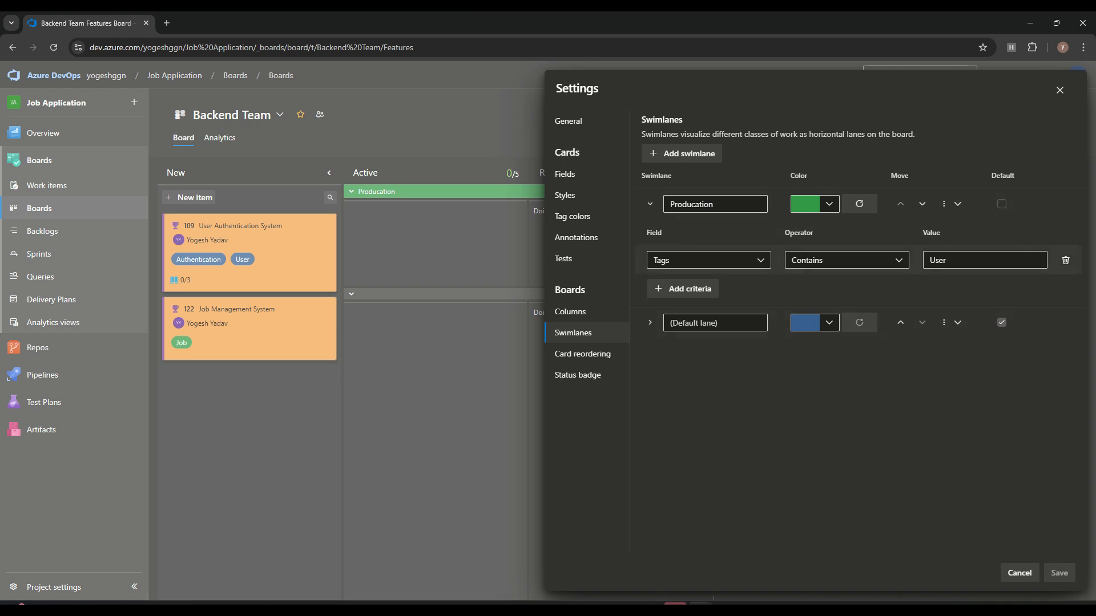
{"action": "left_click", "coordinate": [708, 260]}
{"action": "left_click", "coordinate": [847, 292]}
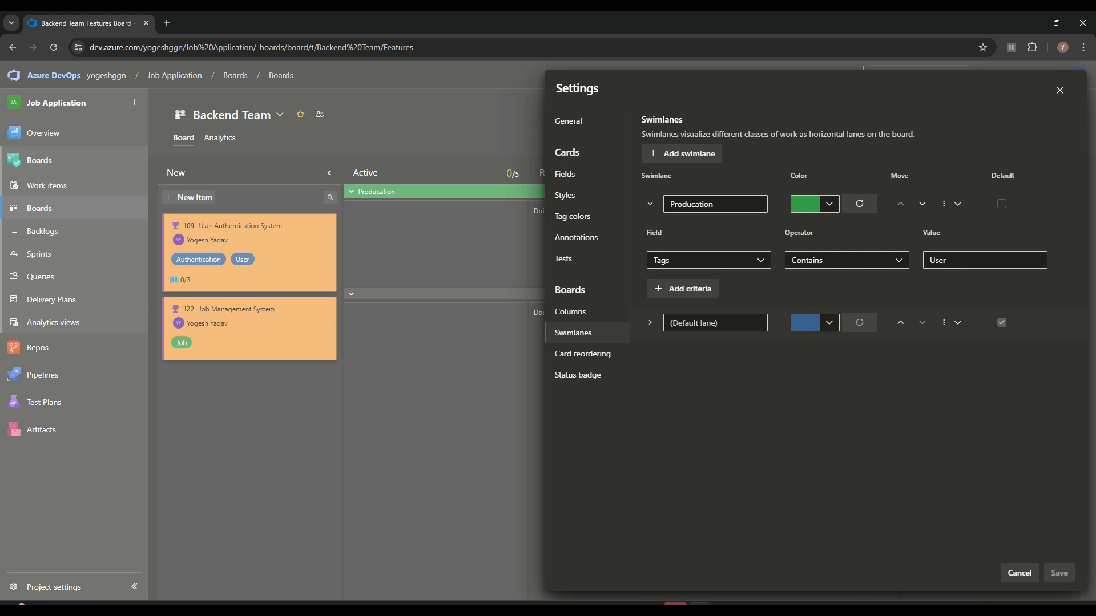
Step: Replace the rule's value User with Job and save the swimlane
{"action": "left_click", "coordinate": [847, 260]}
{"action": "left_click", "coordinate": [847, 261]}
{"action": "left_click_drag", "start_coordinate": [965, 261], "coordinate": [926, 261]}
{"action": "type", "text": "Job"}
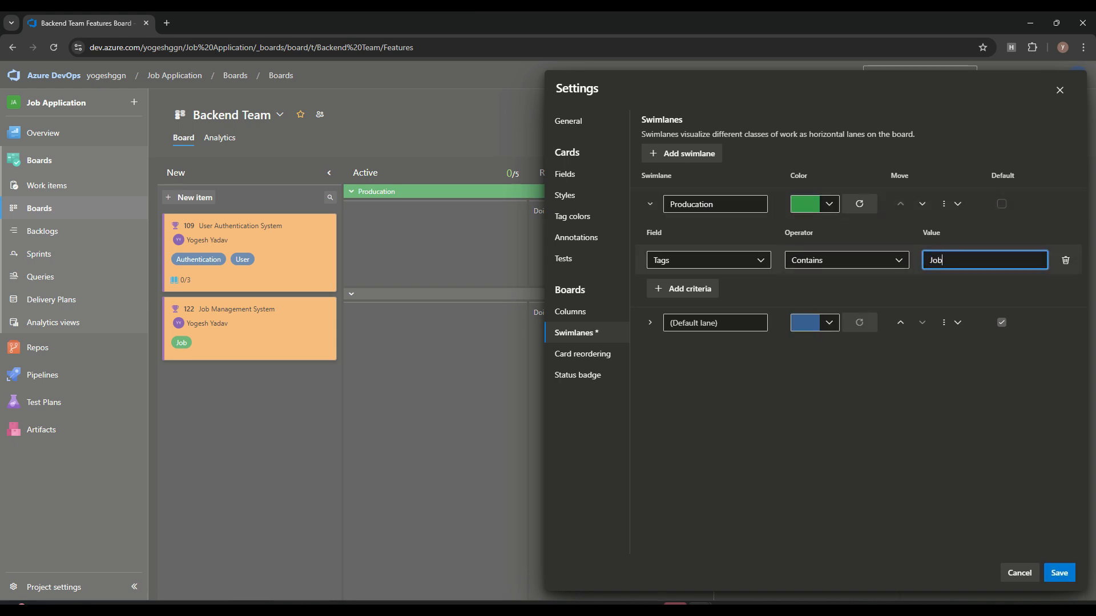
{"action": "left_click", "coordinate": [1059, 572]}
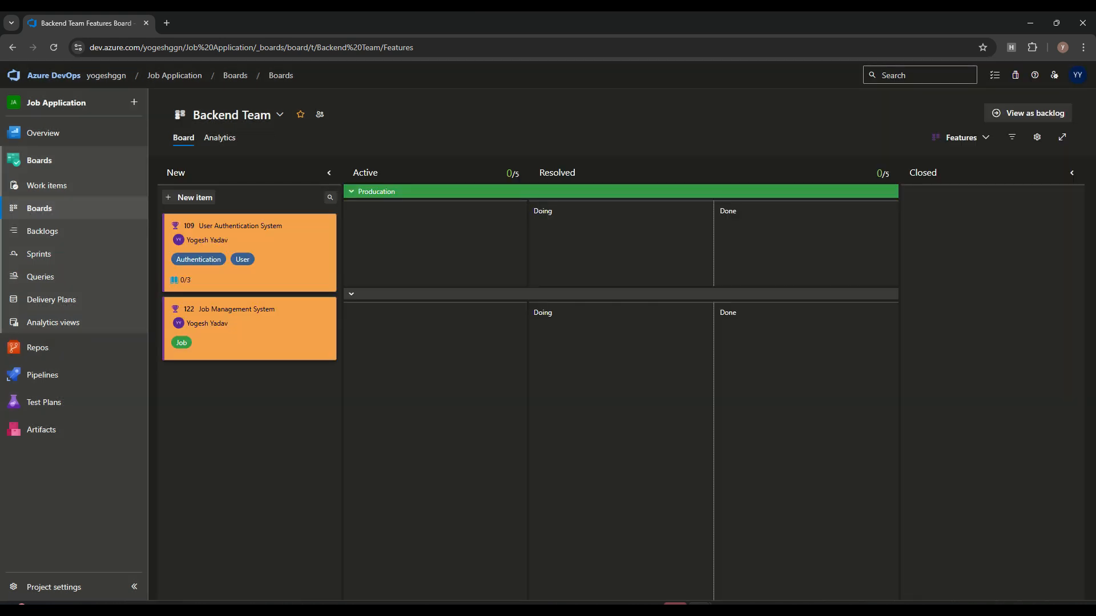
{"action": "left_click_drag", "start_coordinate": [245, 358], "coordinate": [265, 324]}
Step: Delete the Producation swimlane from the Features board settings
{"action": "left_click", "coordinate": [1038, 137]}
{"action": "left_click", "coordinate": [573, 333]}
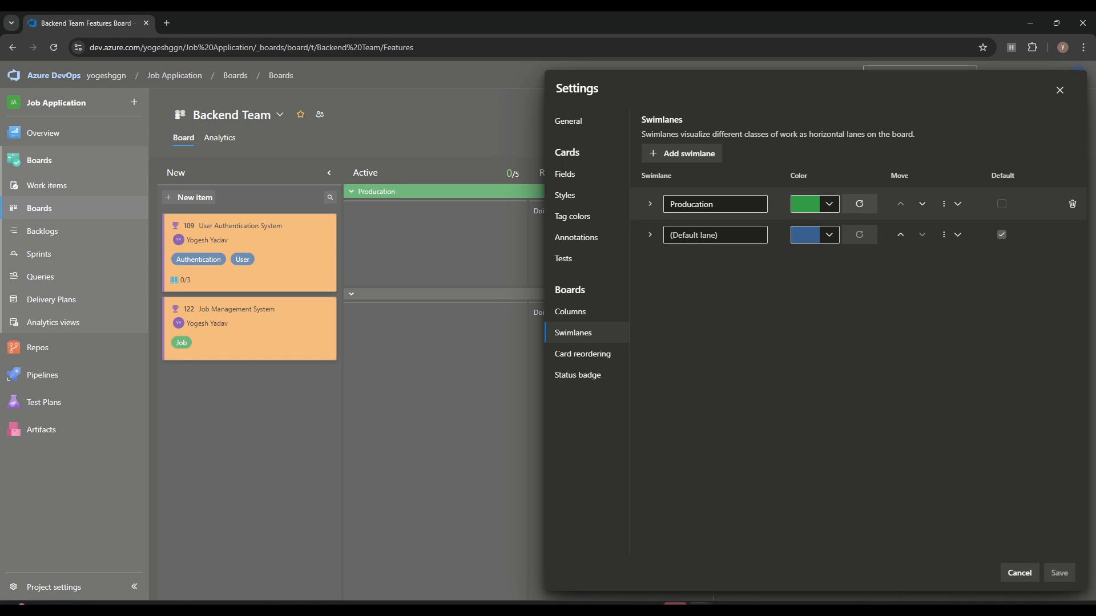
{"action": "left_click", "coordinate": [1073, 204]}
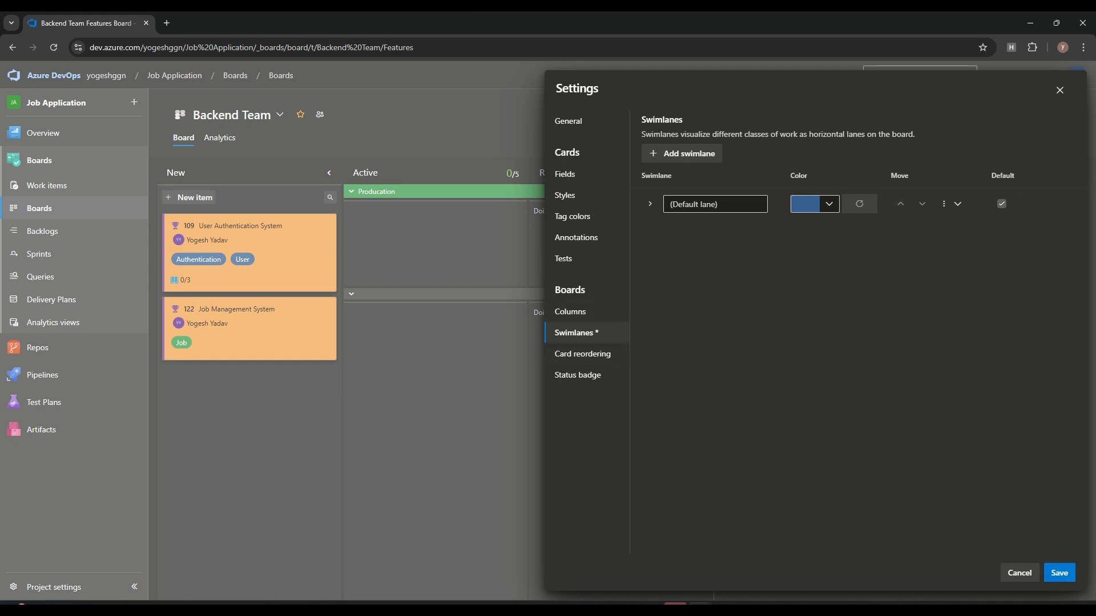
Step: Stop splitting the Resolved column into Doing and Done, and save the board settings
{"action": "left_click", "coordinate": [571, 312]}
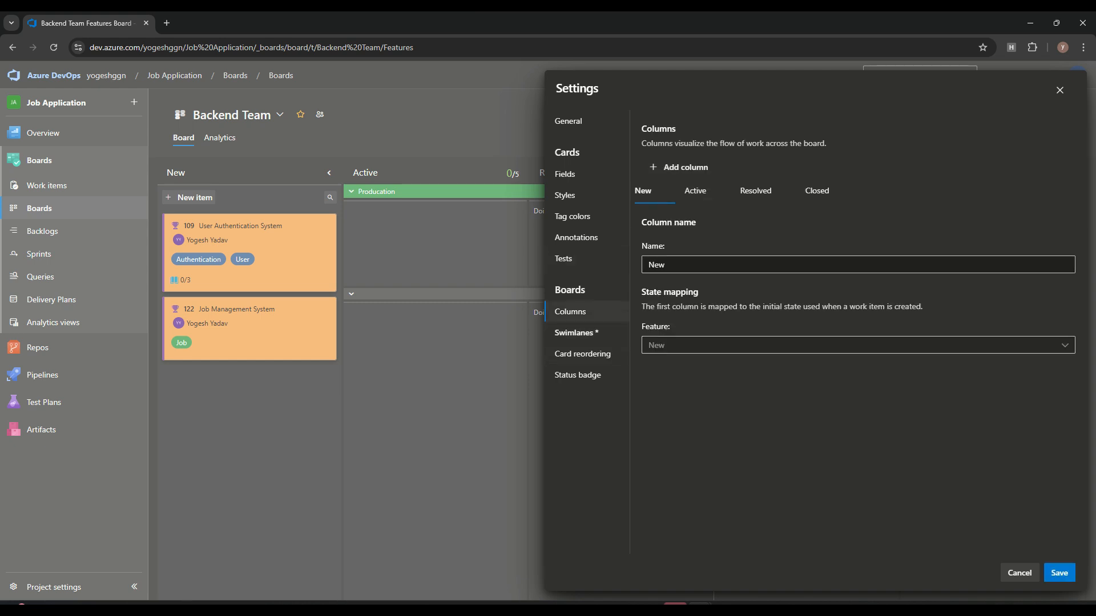
{"action": "left_click", "coordinate": [756, 191]}
{"action": "left_click", "coordinate": [649, 368]}
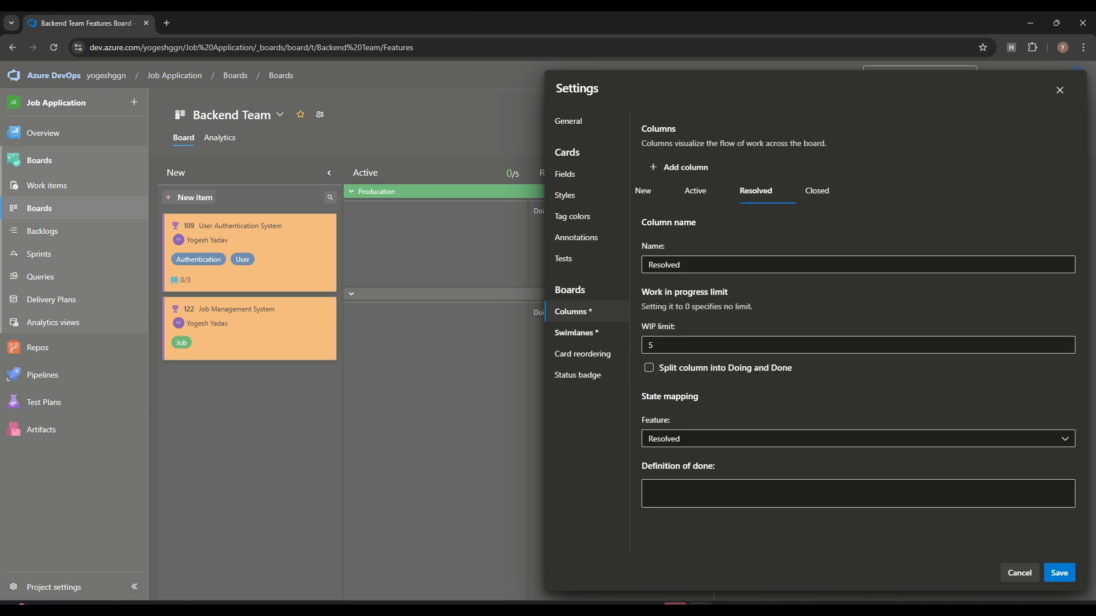
{"action": "left_click", "coordinate": [1059, 573]}
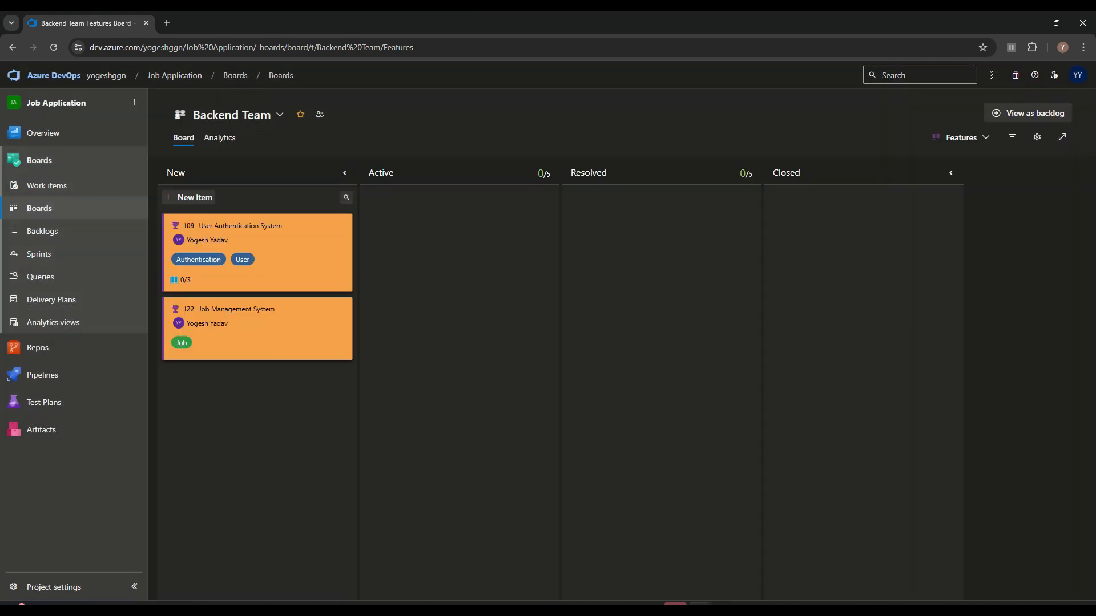
{"action": "left_click", "coordinate": [1037, 138]}
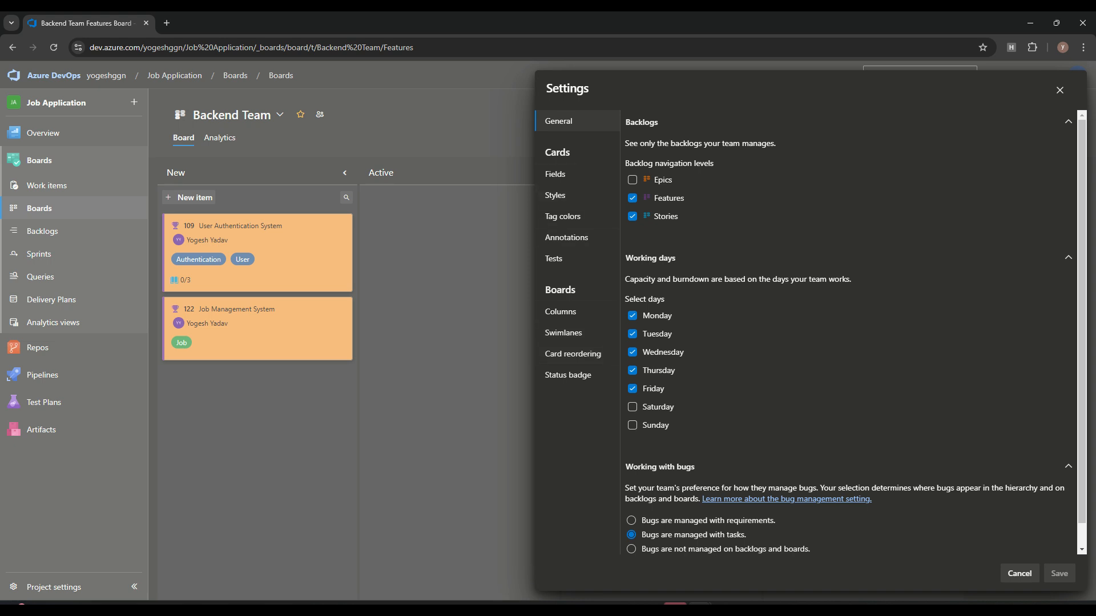
{"action": "left_click", "coordinate": [573, 354]}
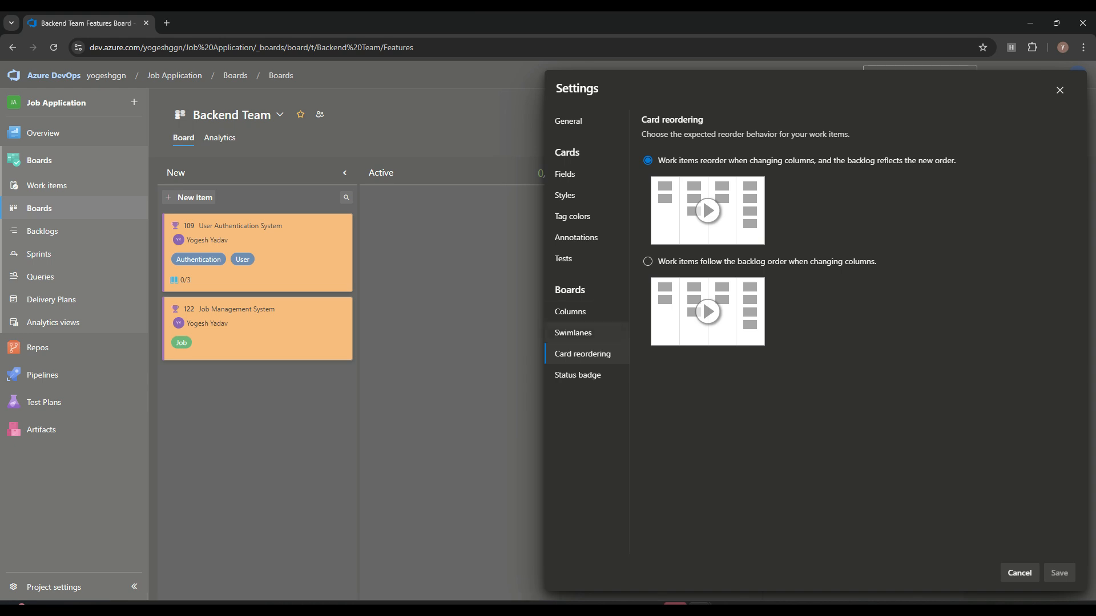
{"action": "left_click", "coordinate": [577, 375]}
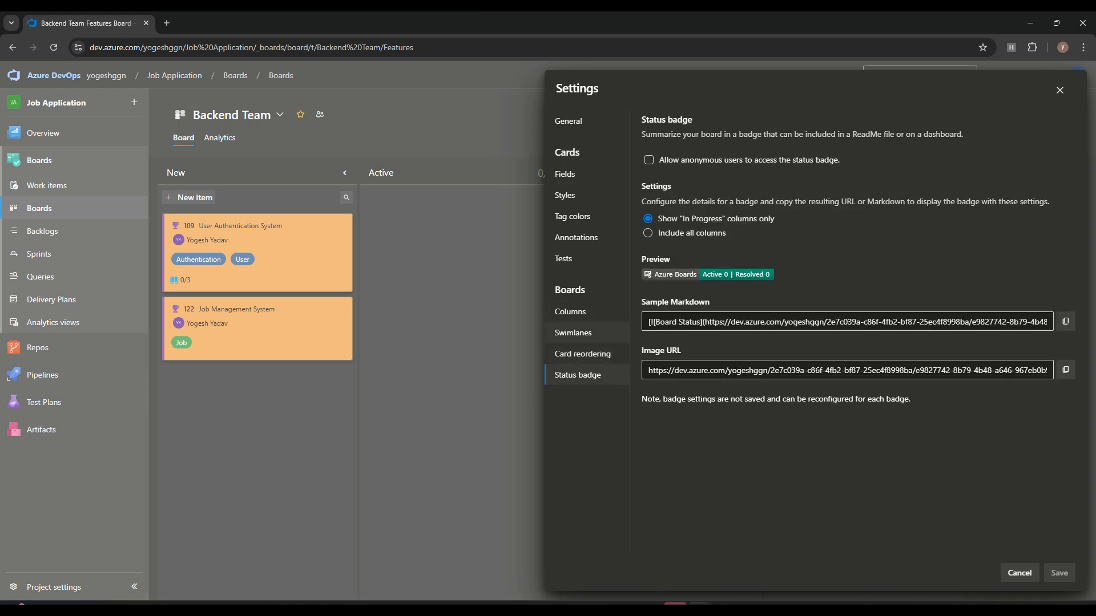
{"action": "left_click", "coordinate": [573, 332]}
{"action": "left_click", "coordinate": [565, 174]}
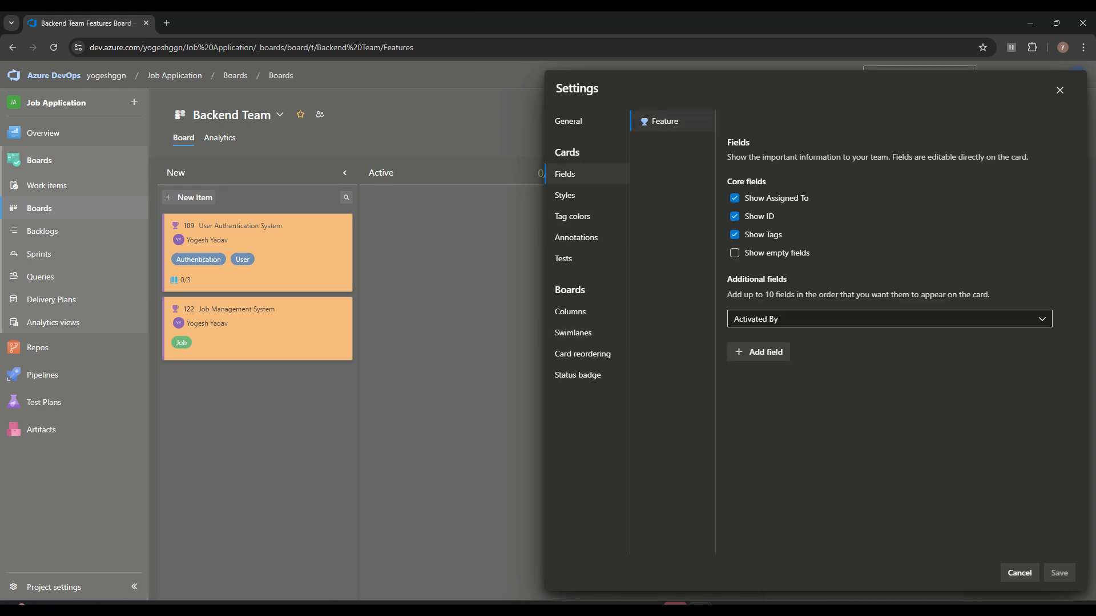
{"action": "left_click", "coordinate": [1060, 90]}
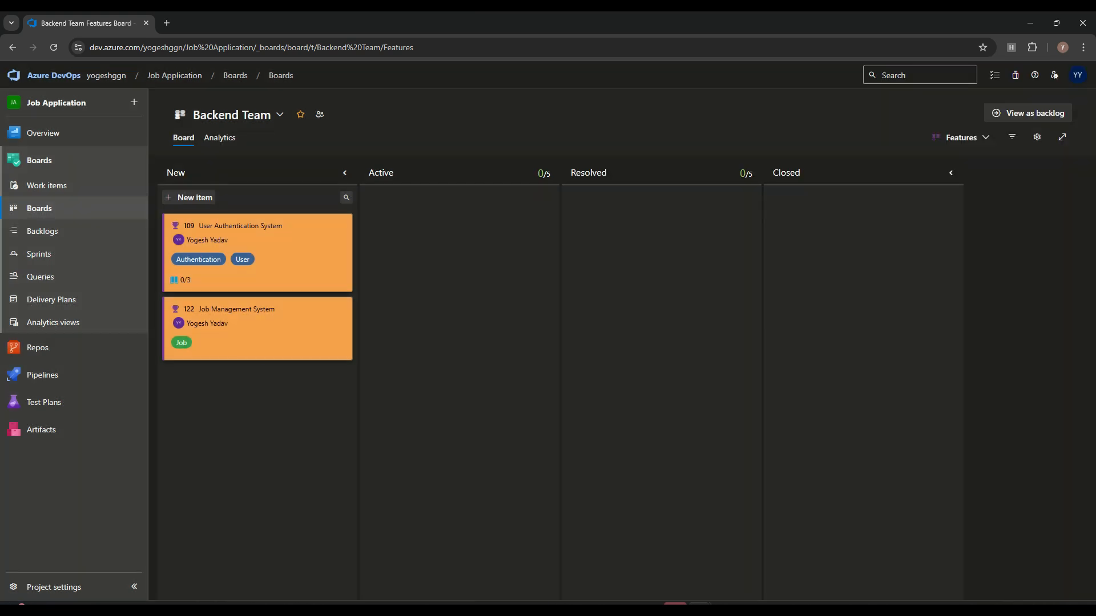
{"action": "left_click", "coordinate": [42, 231]}
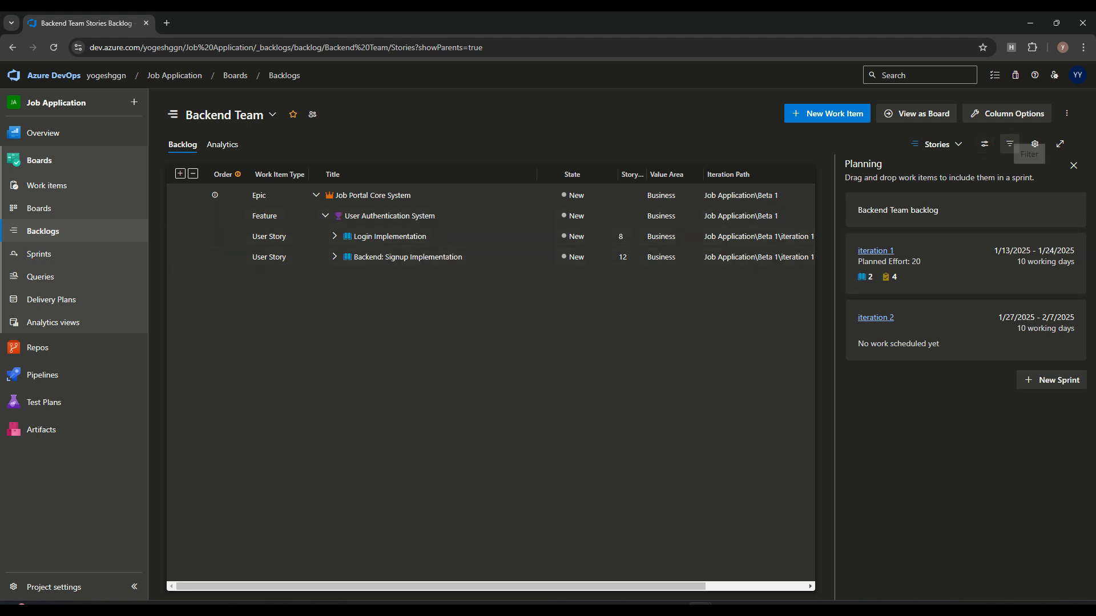
Step: Switch the backlog side pane to Mapping and turn parent items off and back on
{"action": "left_click", "coordinate": [984, 144]}
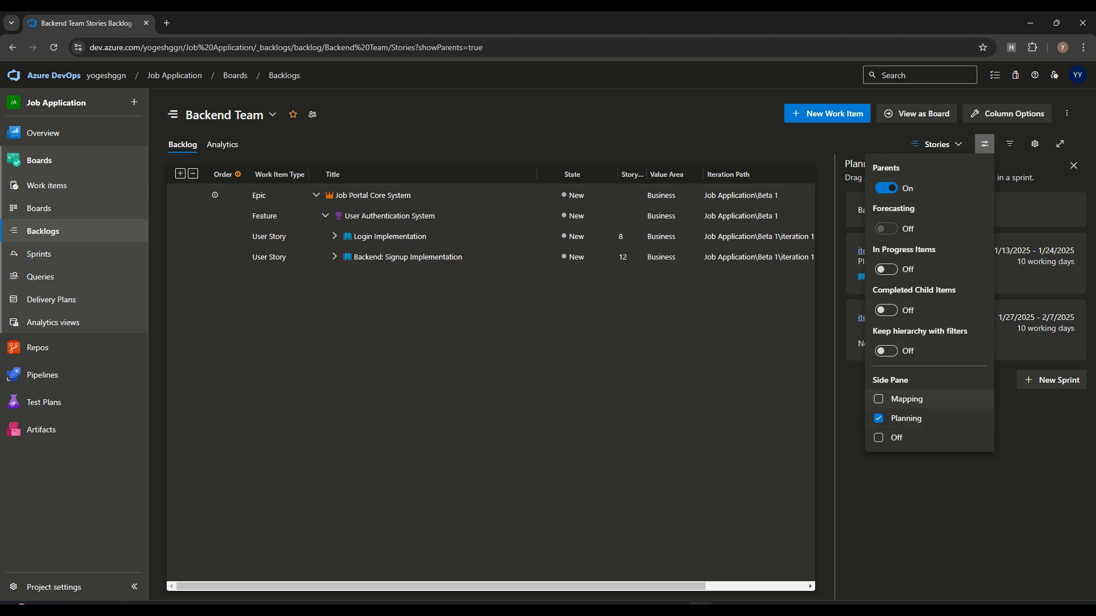
{"action": "left_click", "coordinate": [906, 399]}
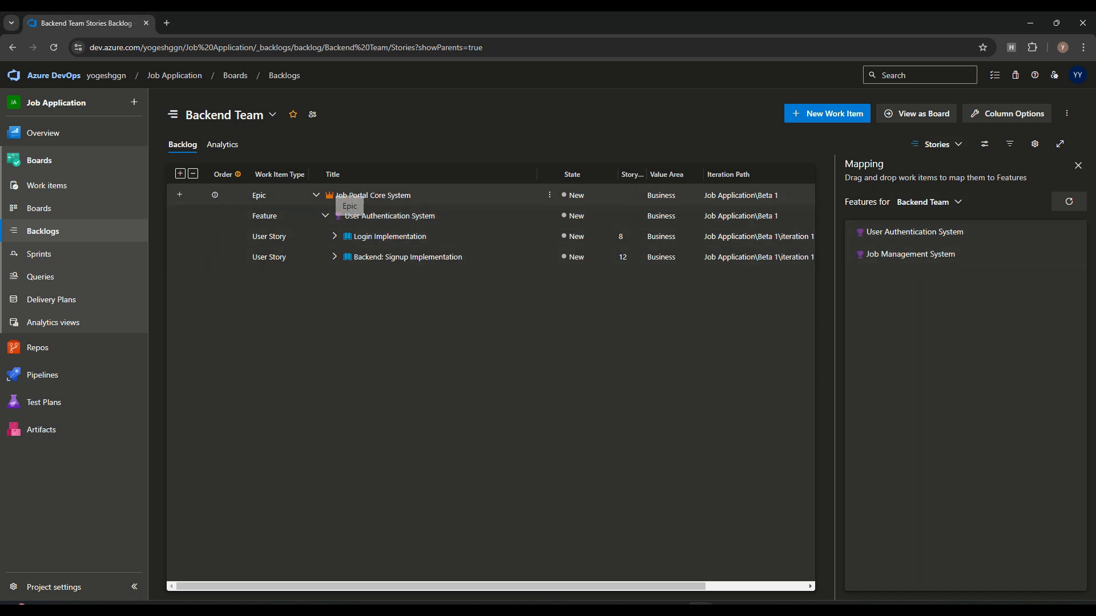
{"action": "left_click", "coordinate": [984, 144]}
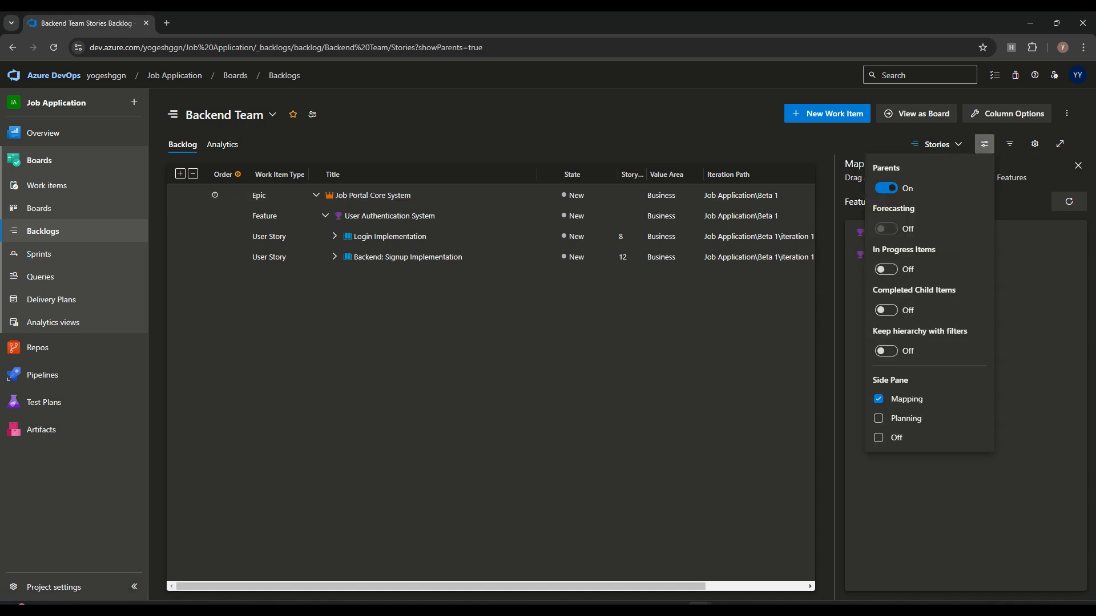
{"action": "left_click", "coordinate": [886, 187]}
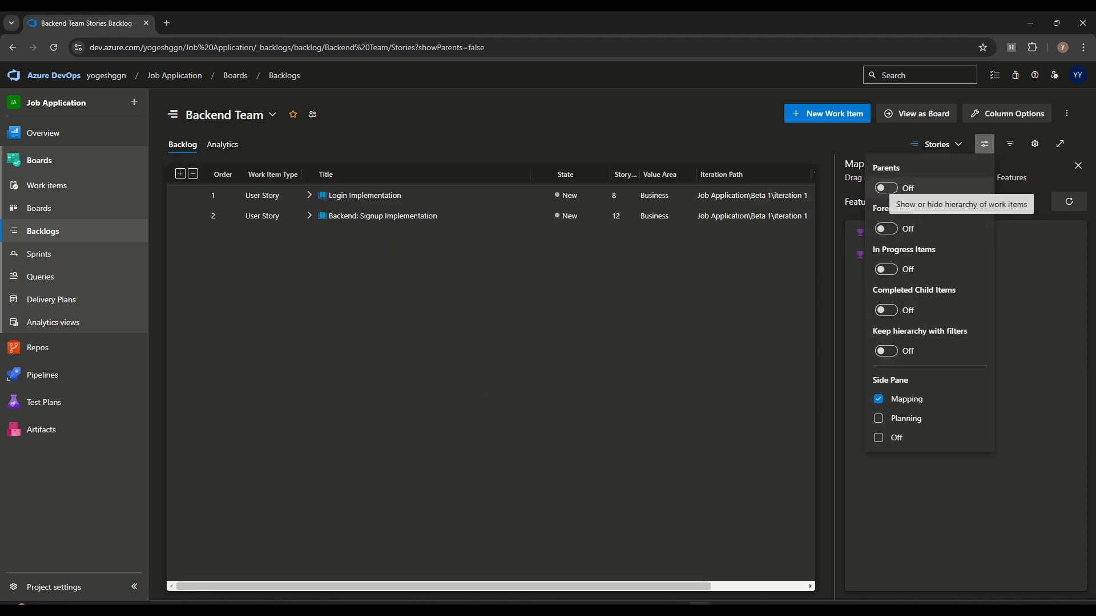
{"action": "left_click", "coordinate": [885, 188]}
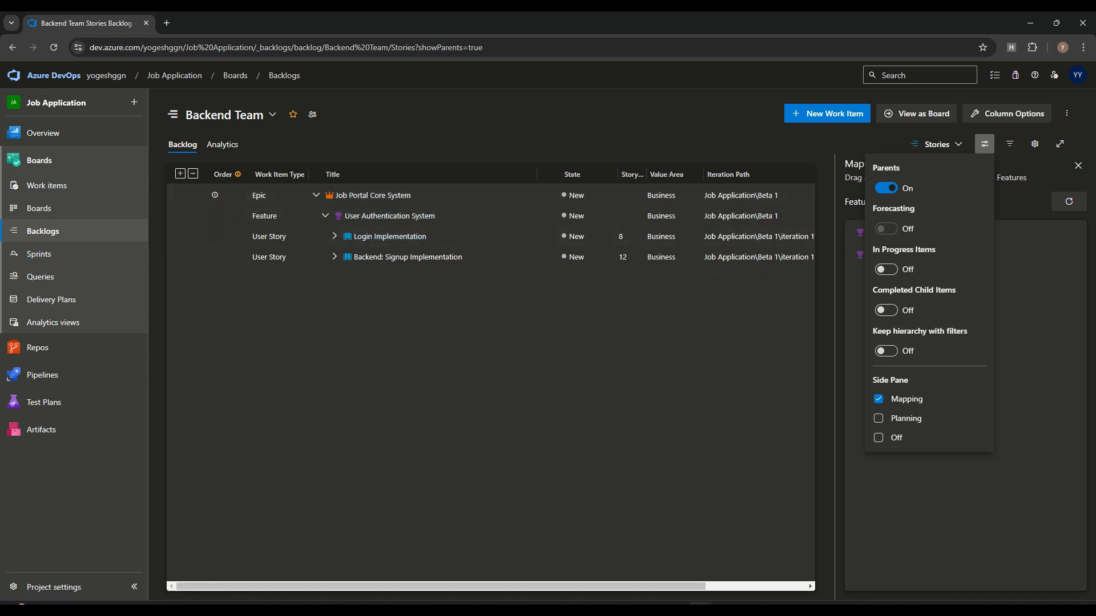
{"action": "left_click", "coordinate": [451, 333]}
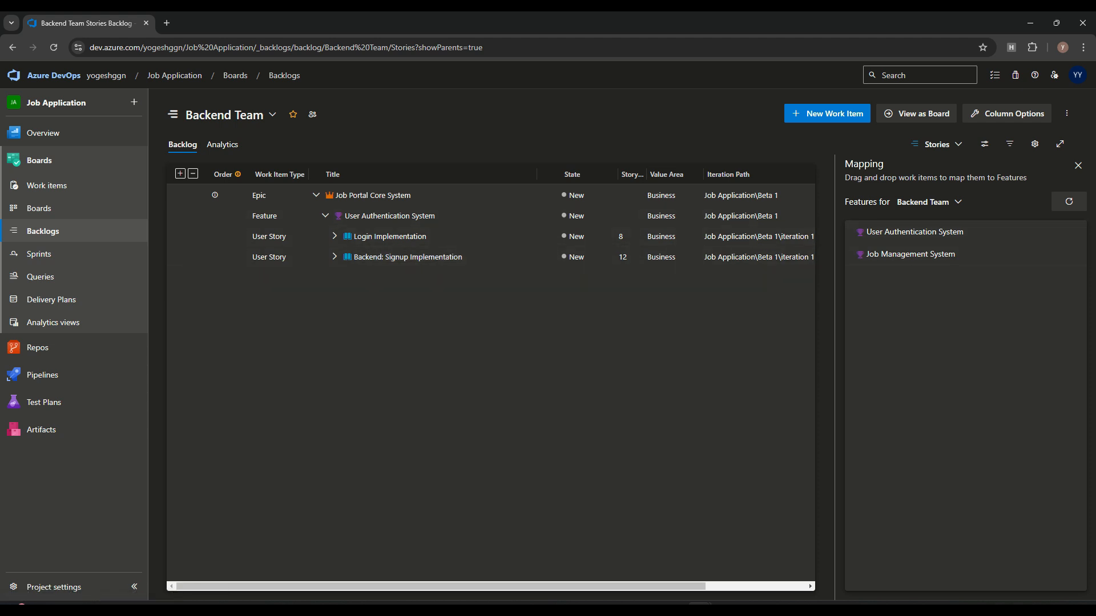
Step: Keep Backend Team for mapping, then change the side pane to sprint Planning
{"action": "left_click", "coordinate": [930, 202]}
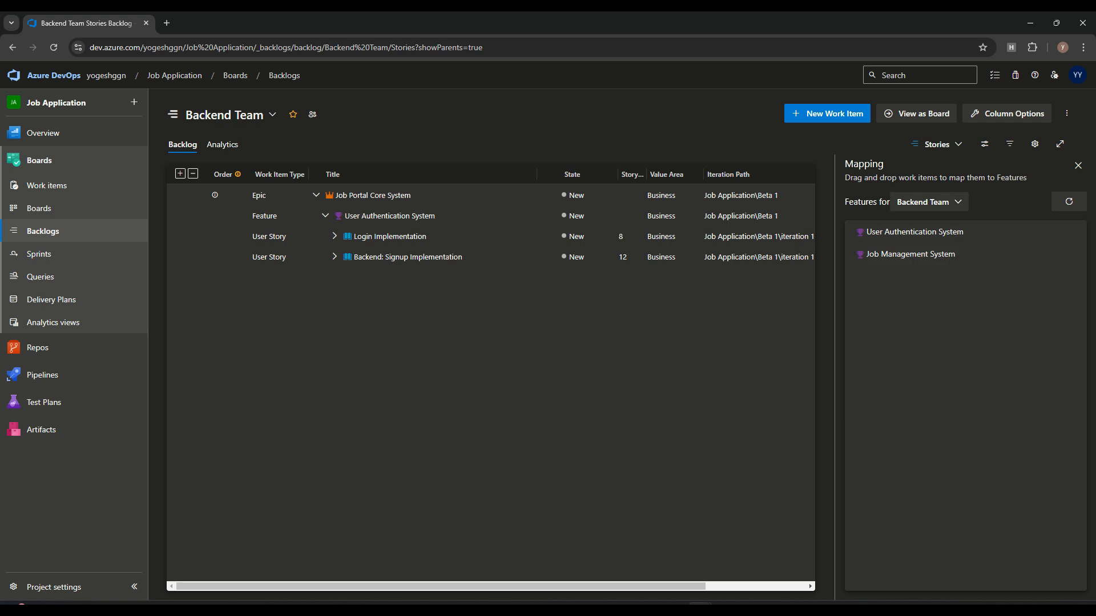
{"action": "left_click", "coordinate": [929, 202]}
{"action": "left_click", "coordinate": [869, 348]}
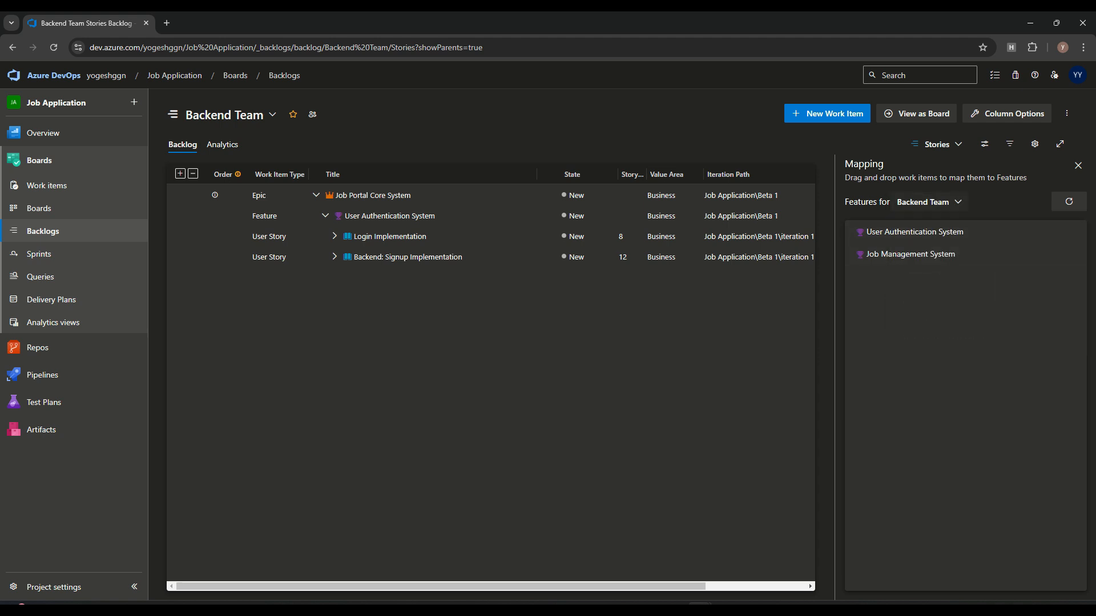
{"action": "left_click", "coordinate": [929, 202]}
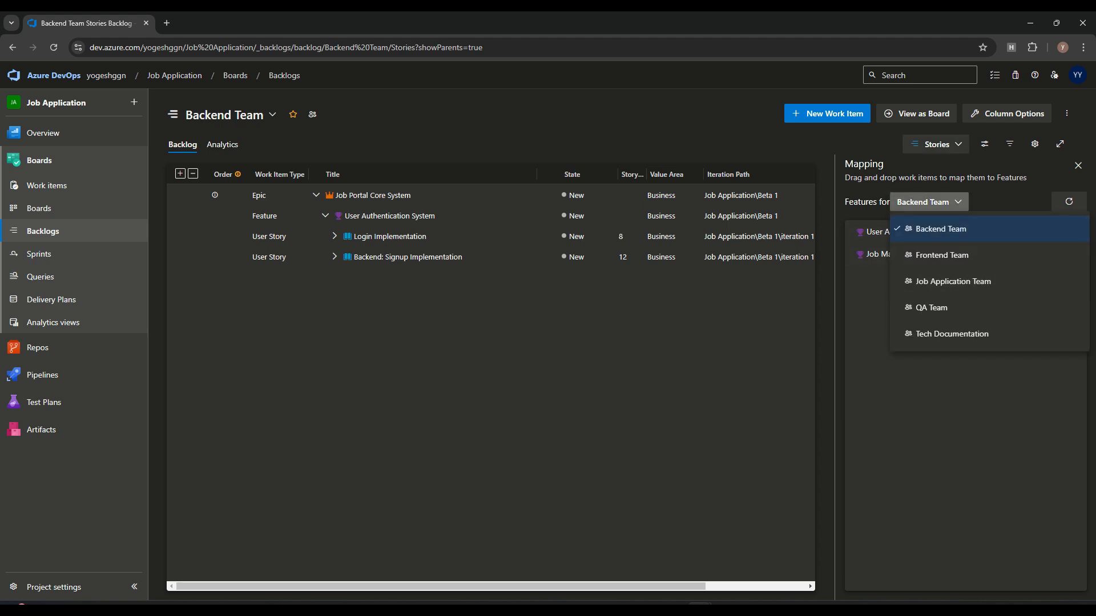
{"action": "left_click", "coordinate": [984, 143]}
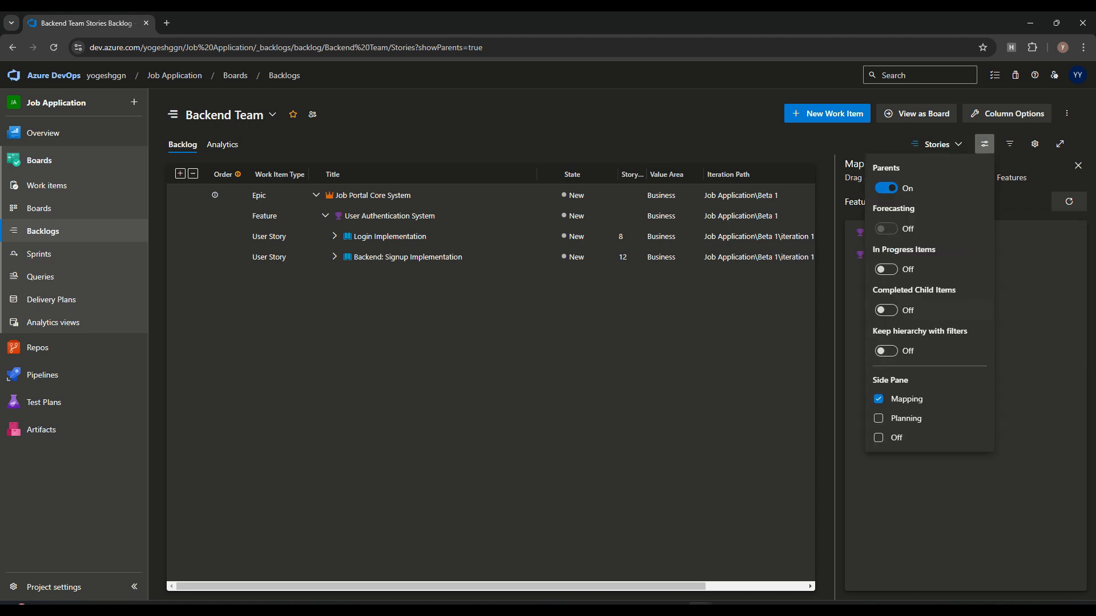
{"action": "left_click", "coordinate": [906, 418]}
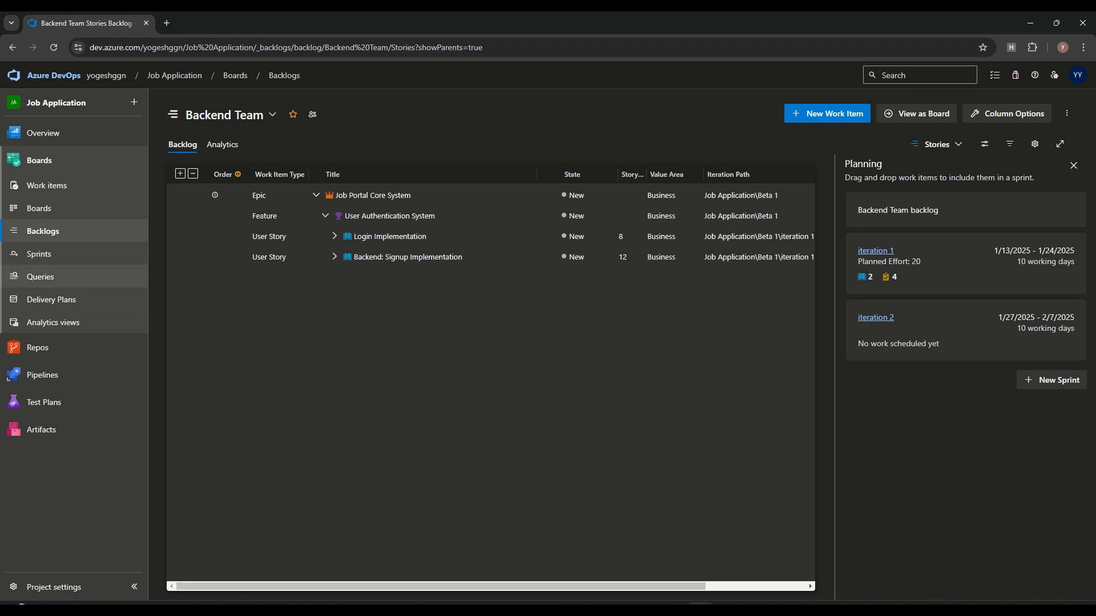
{"action": "left_click", "coordinate": [39, 254]}
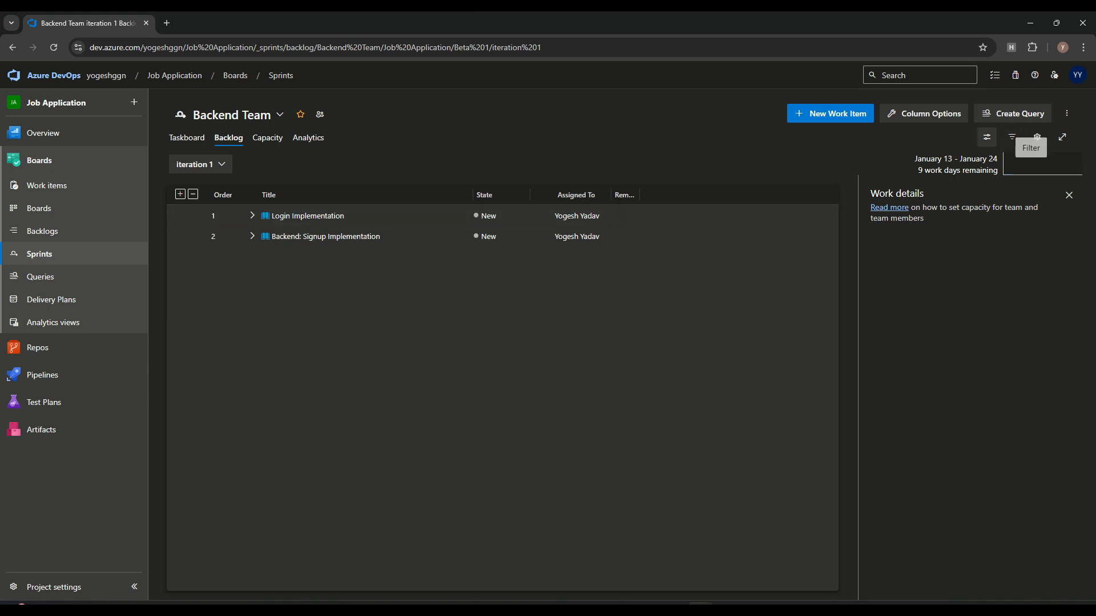
Step: Show the Planning pane for iteration 1, then view its Analytics burndown trend
{"action": "left_click", "coordinate": [987, 137]}
{"action": "left_click", "coordinate": [907, 198]}
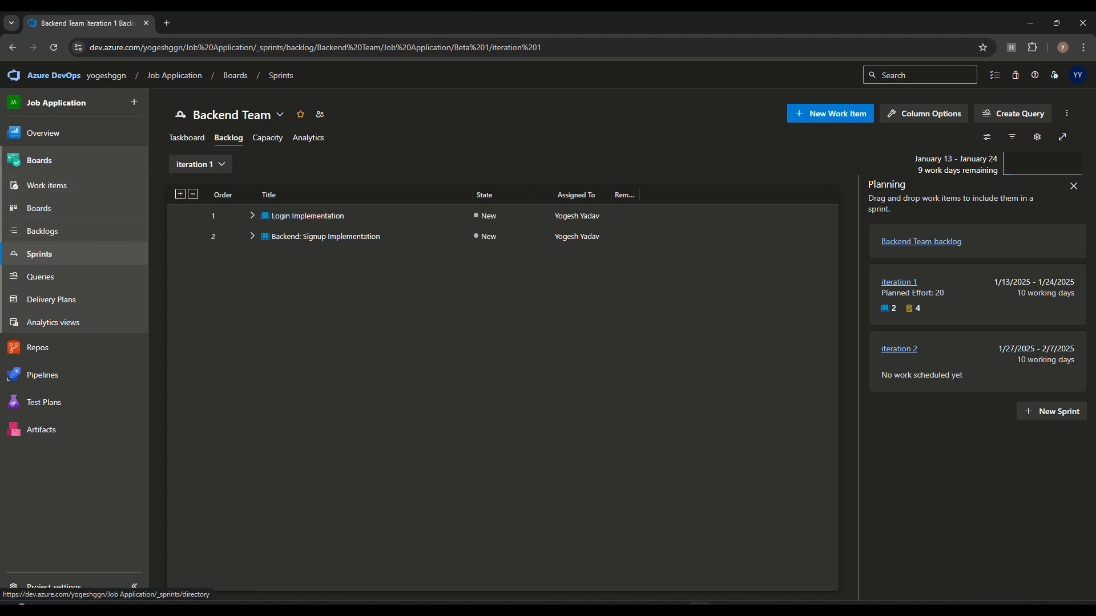
{"action": "left_click_drag", "start_coordinate": [871, 194], "coordinate": [924, 194]}
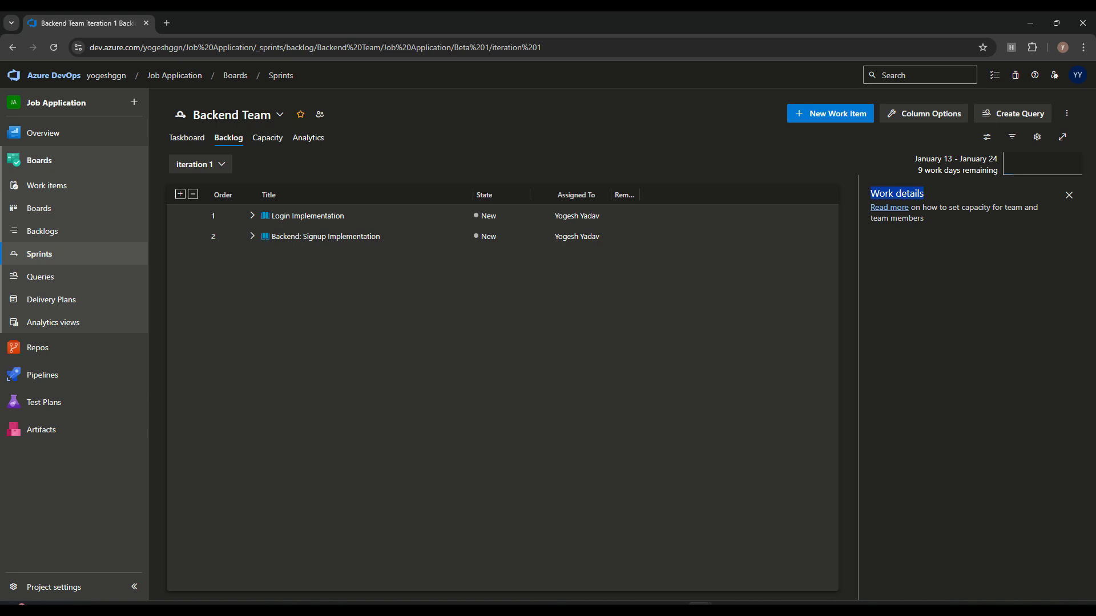
{"action": "left_click", "coordinate": [924, 194]}
{"action": "left_click", "coordinate": [268, 138]}
{"action": "left_click", "coordinate": [308, 138]}
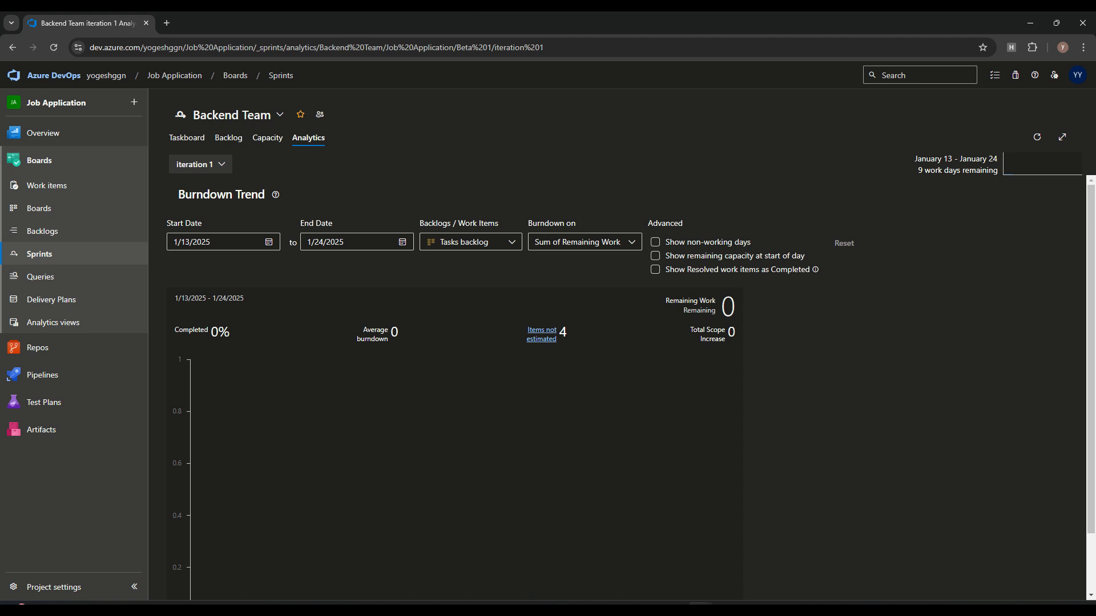
Step: Browse the taskboard, recent work items and stories board, then return to the iteration 1 backlog
{"action": "left_click", "coordinate": [268, 139]}
{"action": "left_click", "coordinate": [228, 139]}
{"action": "left_click", "coordinate": [187, 138]}
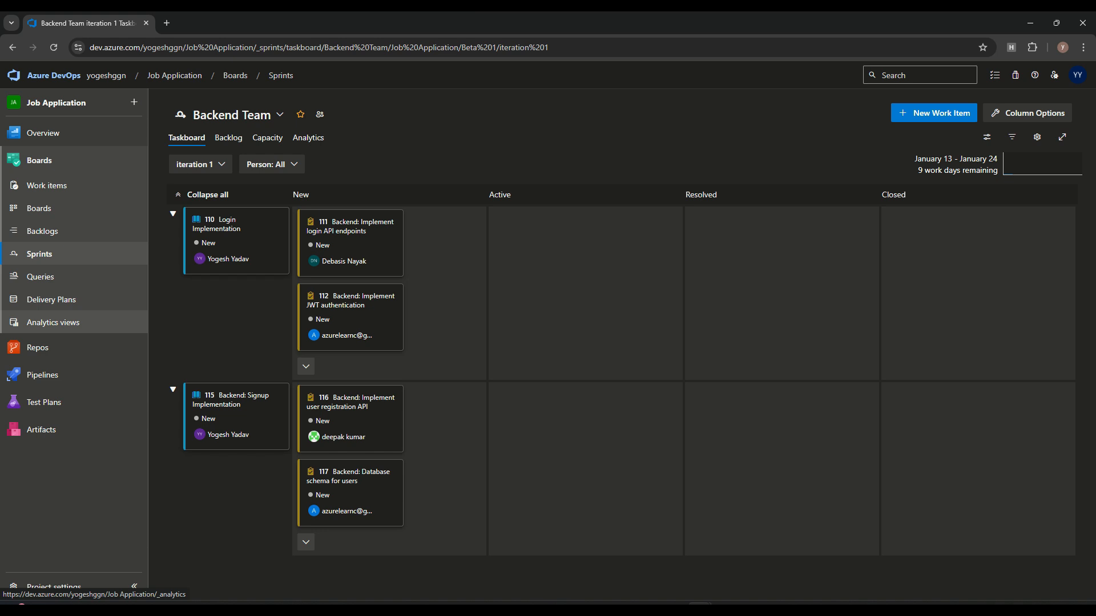
{"action": "left_click", "coordinate": [39, 160]}
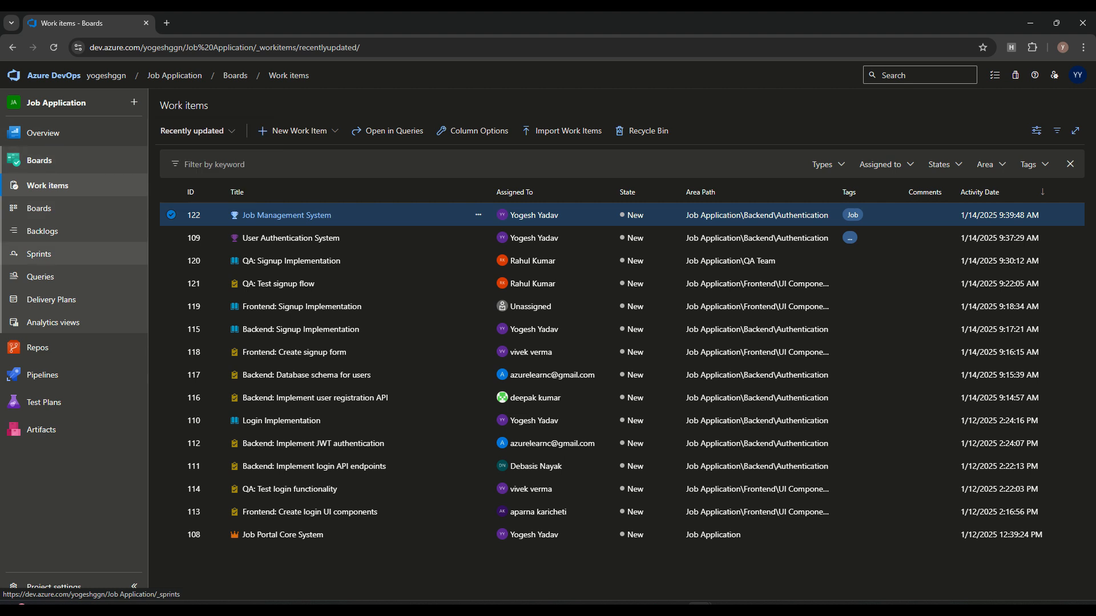
{"action": "mouse_move", "coordinate": [43, 375]}
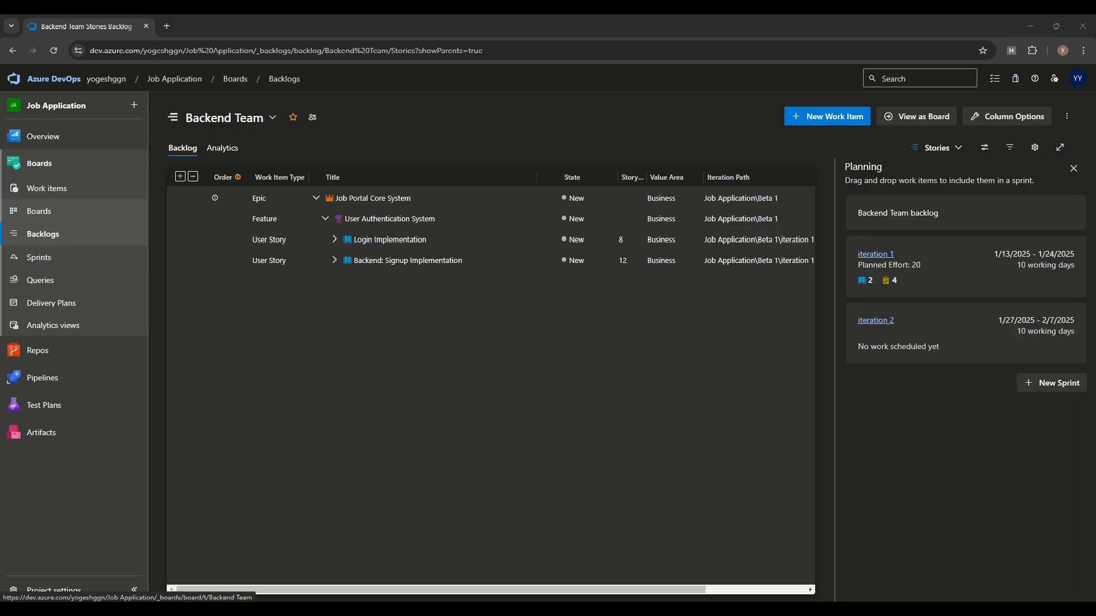
{"action": "left_click", "coordinate": [39, 211]}
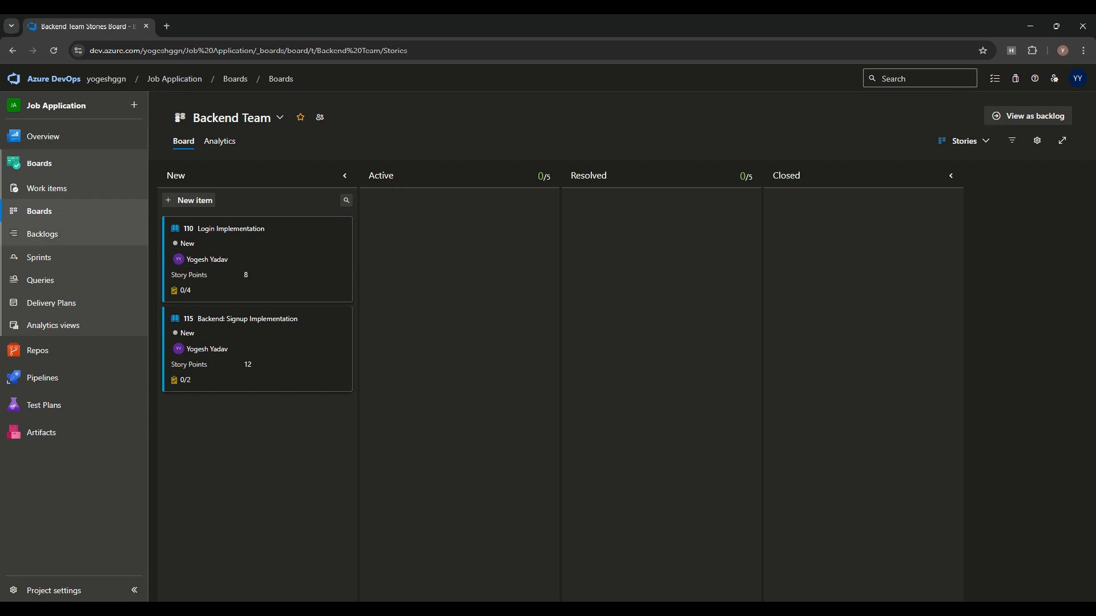
{"action": "left_click", "coordinate": [43, 234]}
{"action": "left_click", "coordinate": [39, 257]}
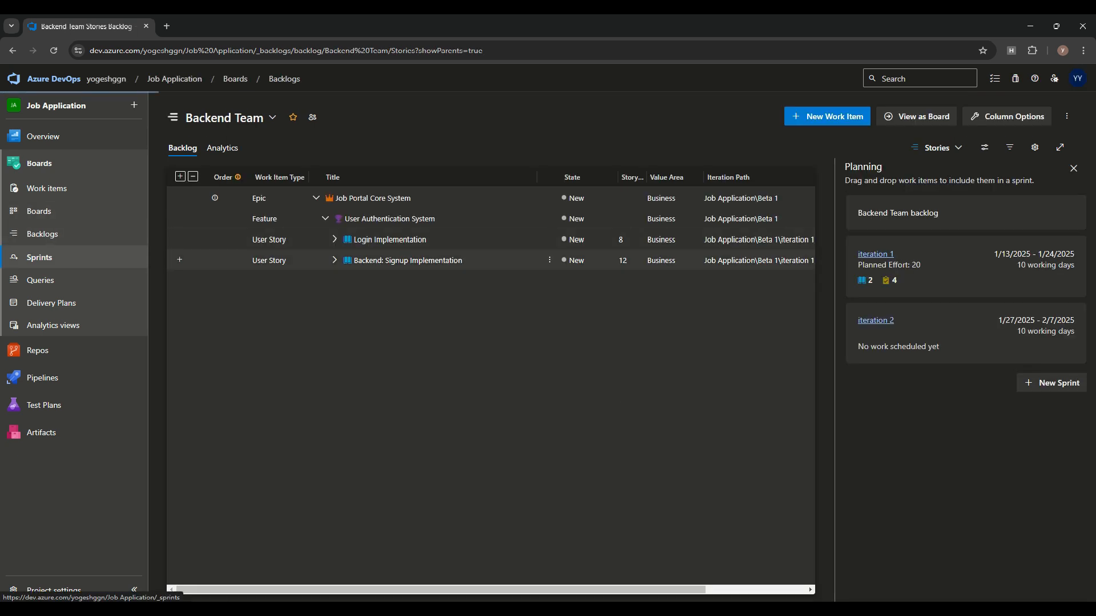
{"action": "left_click", "coordinate": [187, 141]}
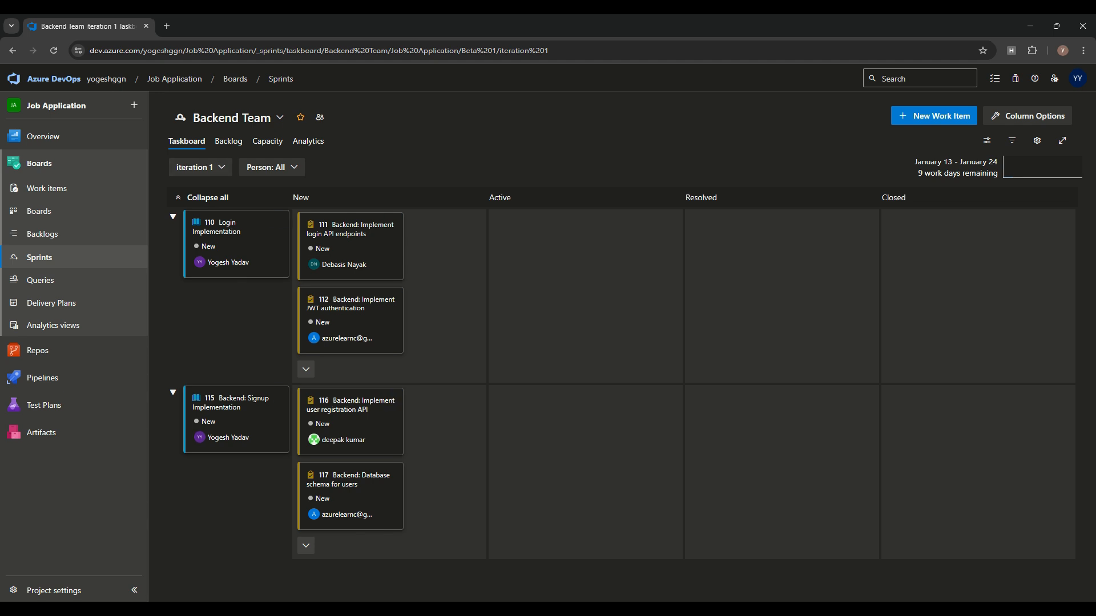
{"action": "left_click", "coordinate": [228, 141]}
Step: Expand Login Implementation and Backend: Signup Implementation, keeping the Work details side pane
{"action": "left_click", "coordinate": [252, 218]}
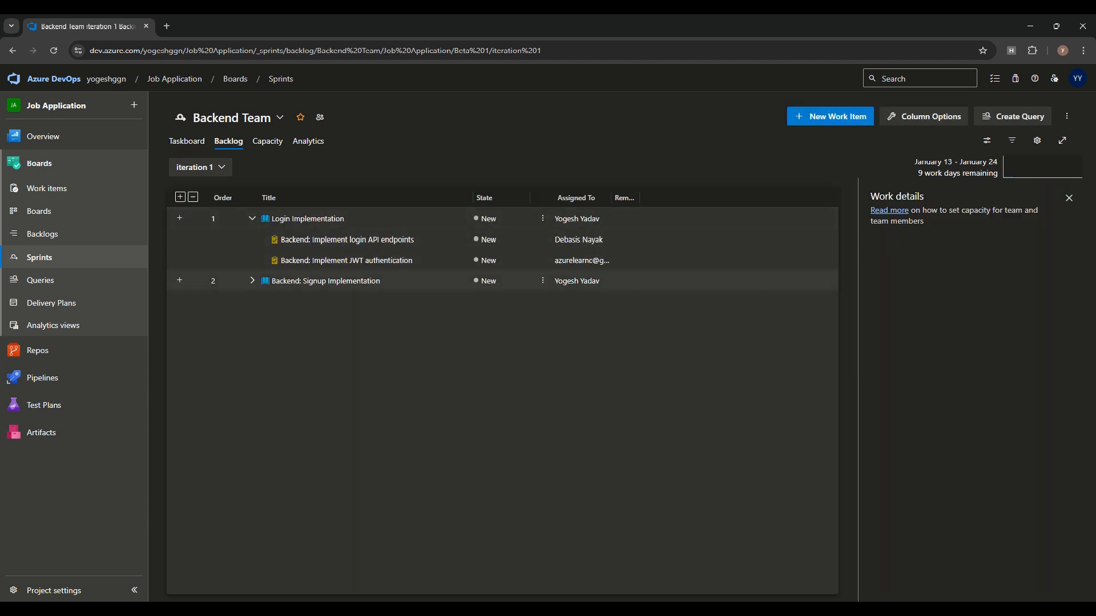
{"action": "left_click", "coordinate": [252, 281]}
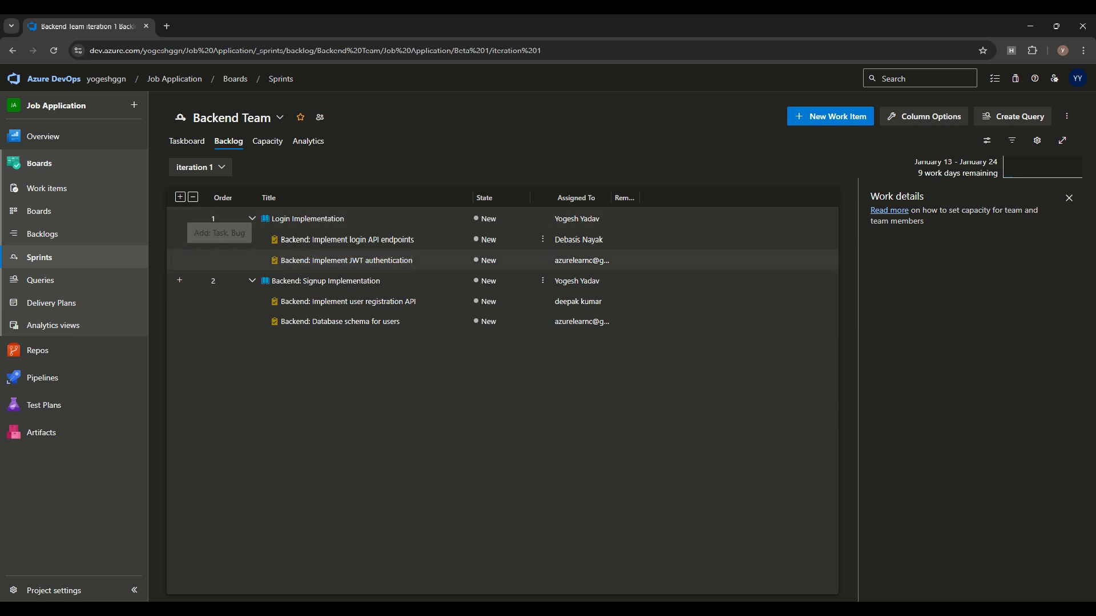
{"action": "left_click", "coordinate": [986, 140]}
{"action": "left_click", "coordinate": [909, 202]}
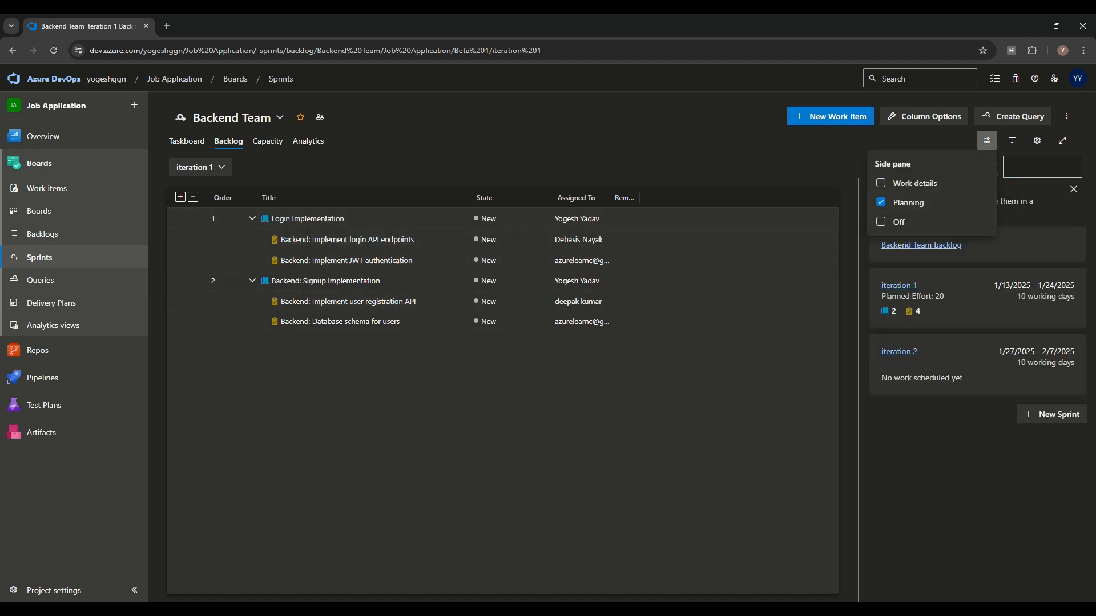
{"action": "left_click", "coordinate": [915, 184]}
{"action": "left_click", "coordinate": [987, 141]}
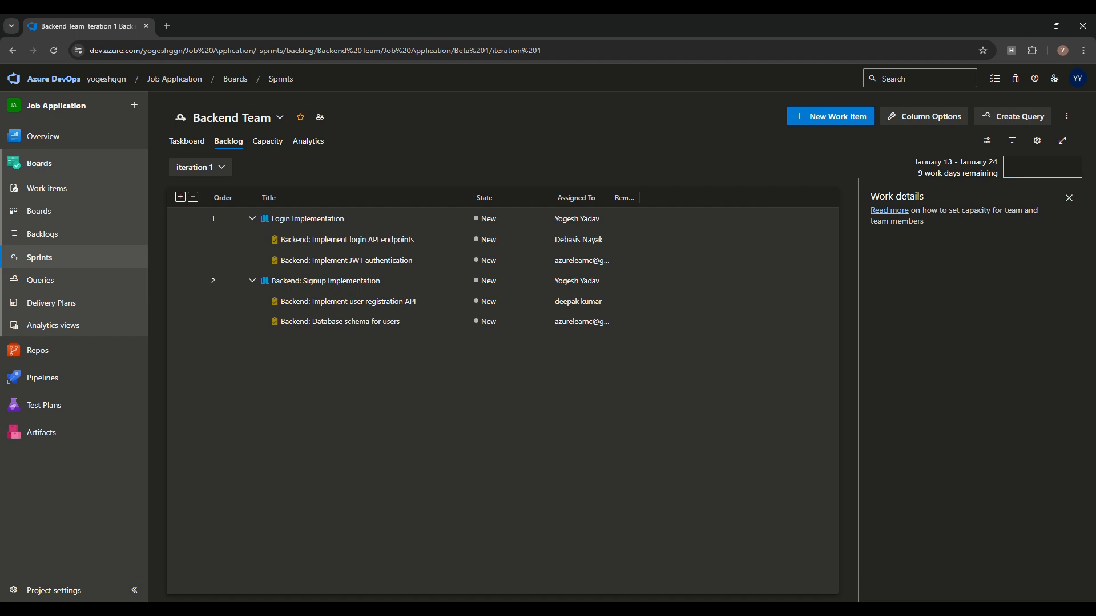
Step: Enter 8 hours per day as the first member's iteration 1 capacity
{"action": "left_click", "coordinate": [267, 141]}
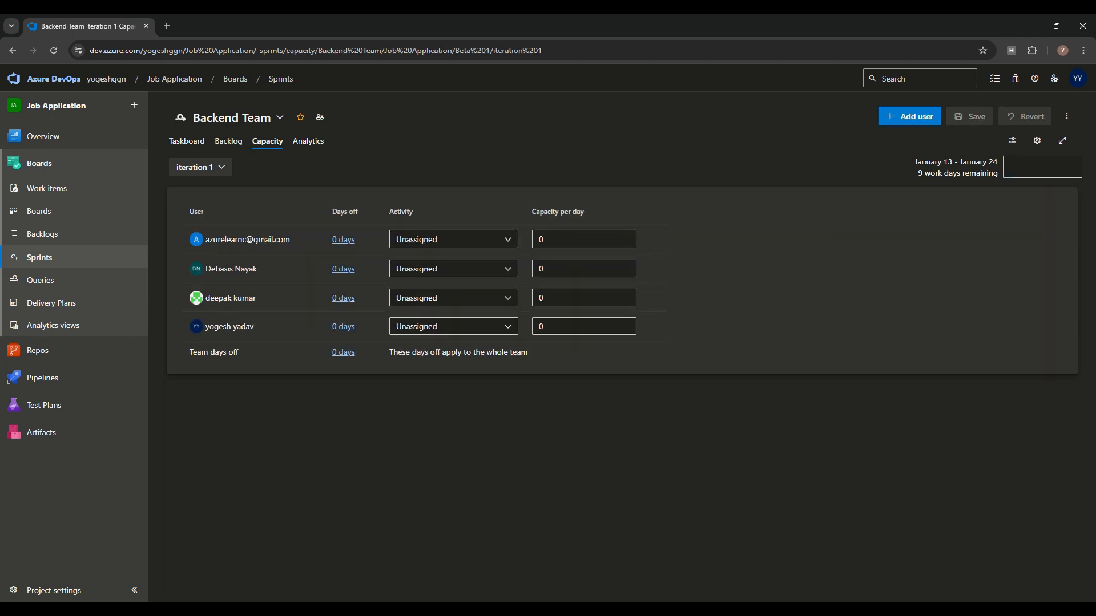
{"action": "left_click", "coordinate": [583, 240]}
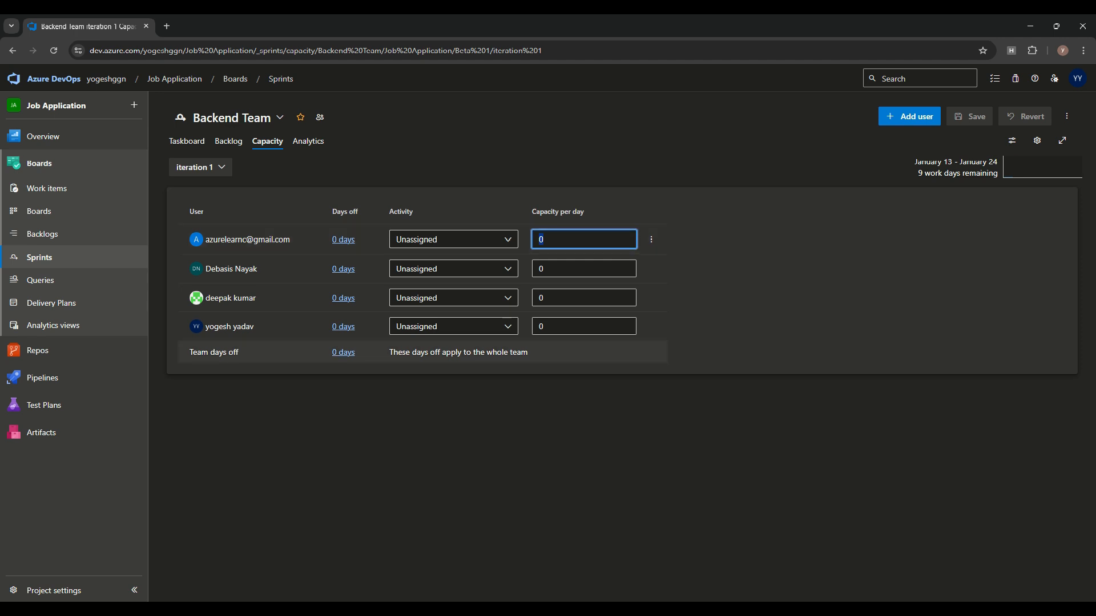
{"action": "left_click", "coordinate": [628, 429]}
{"action": "left_click", "coordinate": [583, 240]}
{"action": "double_click", "coordinate": [543, 240]}
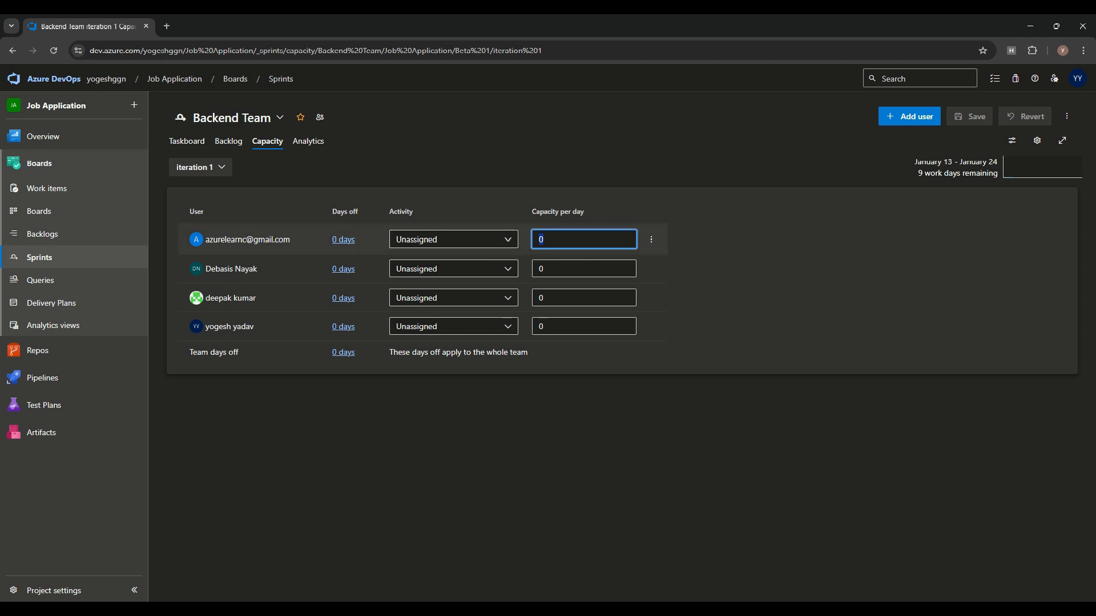
{"action": "type", "text": "8"}
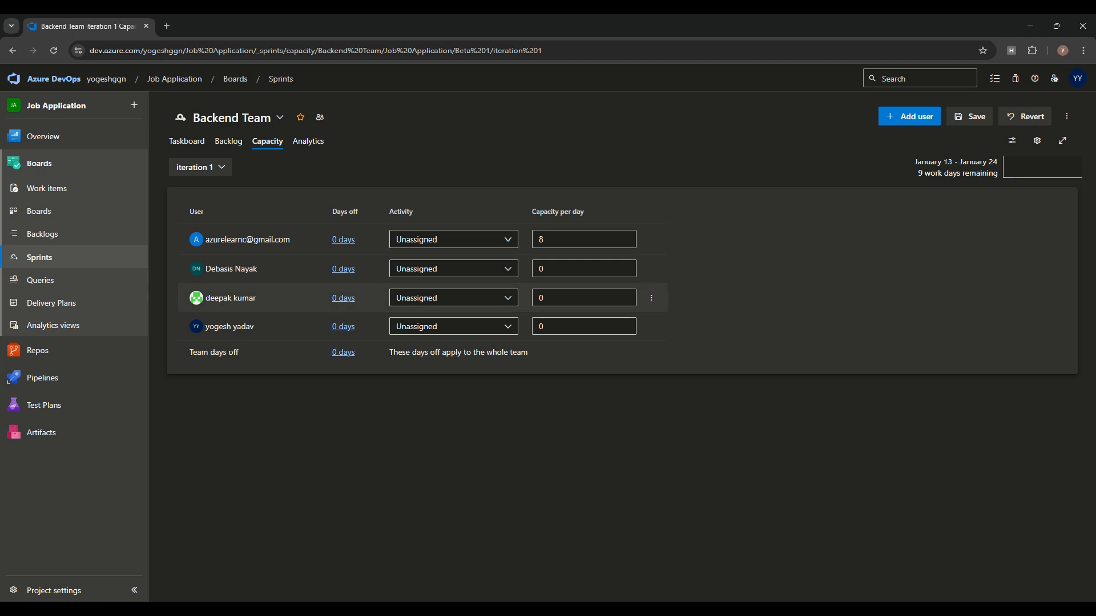
{"action": "left_click", "coordinate": [343, 240]}
{"action": "left_click", "coordinate": [711, 381]}
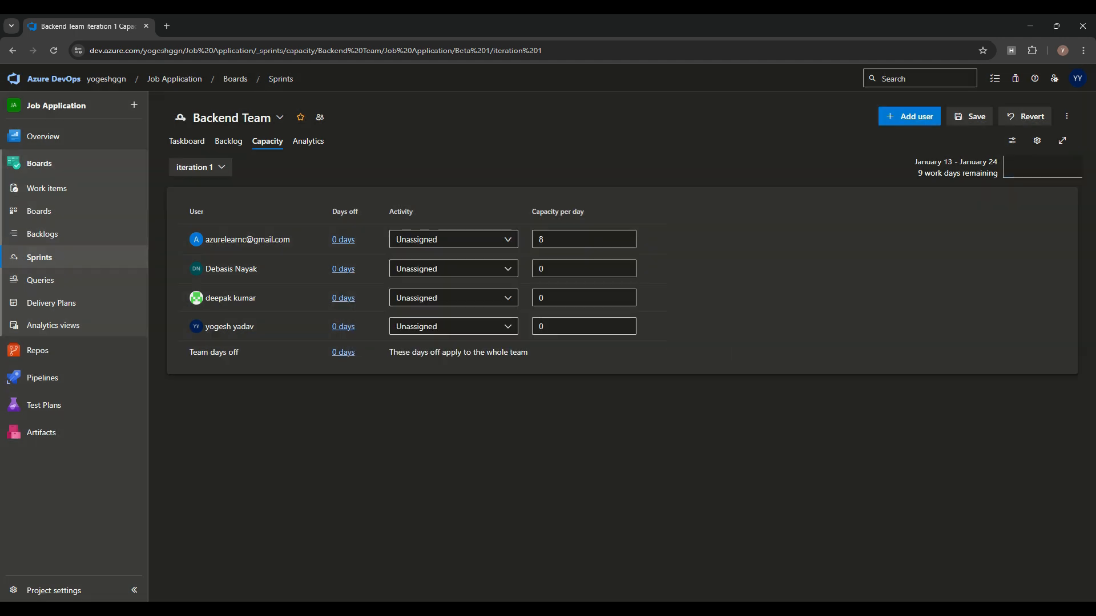
Step: Set the first two members to Development, giving the second 7 hours per day
{"action": "left_click", "coordinate": [583, 269]}
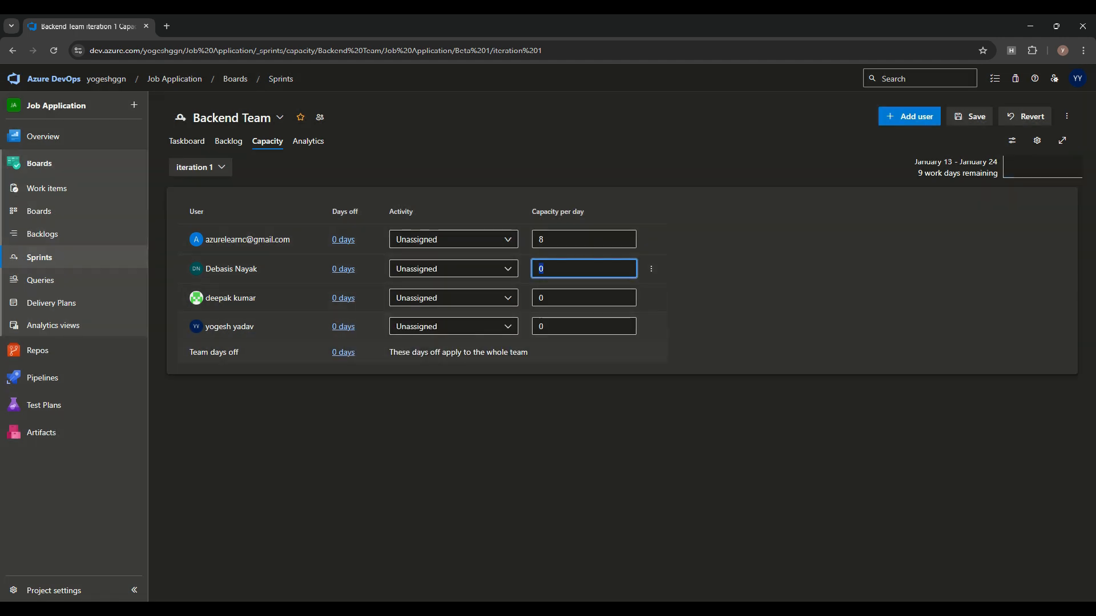
{"action": "left_click", "coordinate": [454, 239]}
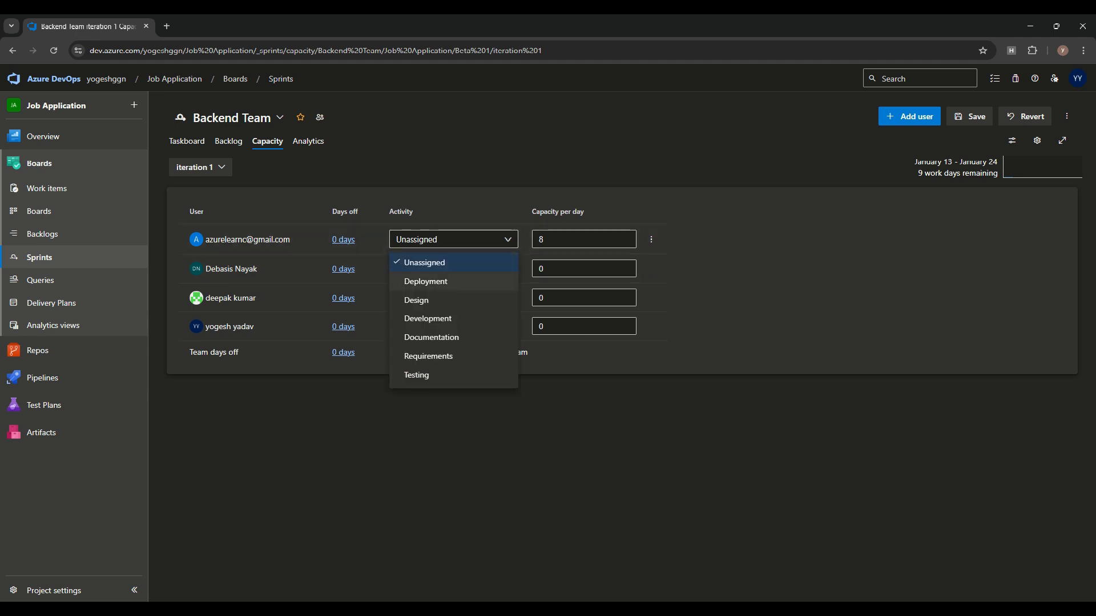
{"action": "left_click", "coordinate": [428, 319]}
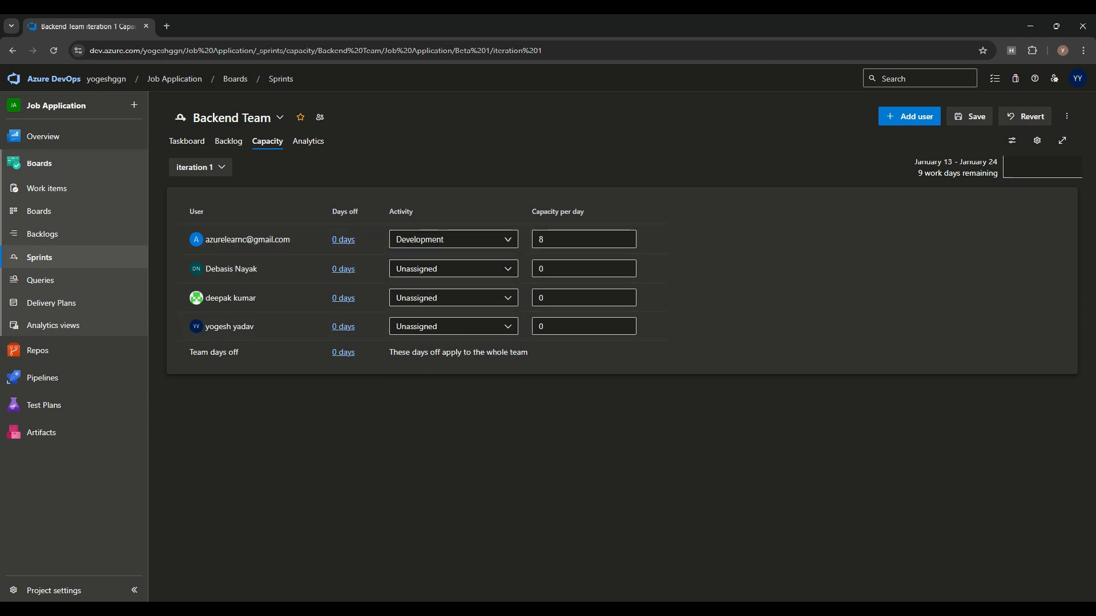
{"action": "left_click", "coordinate": [454, 268]}
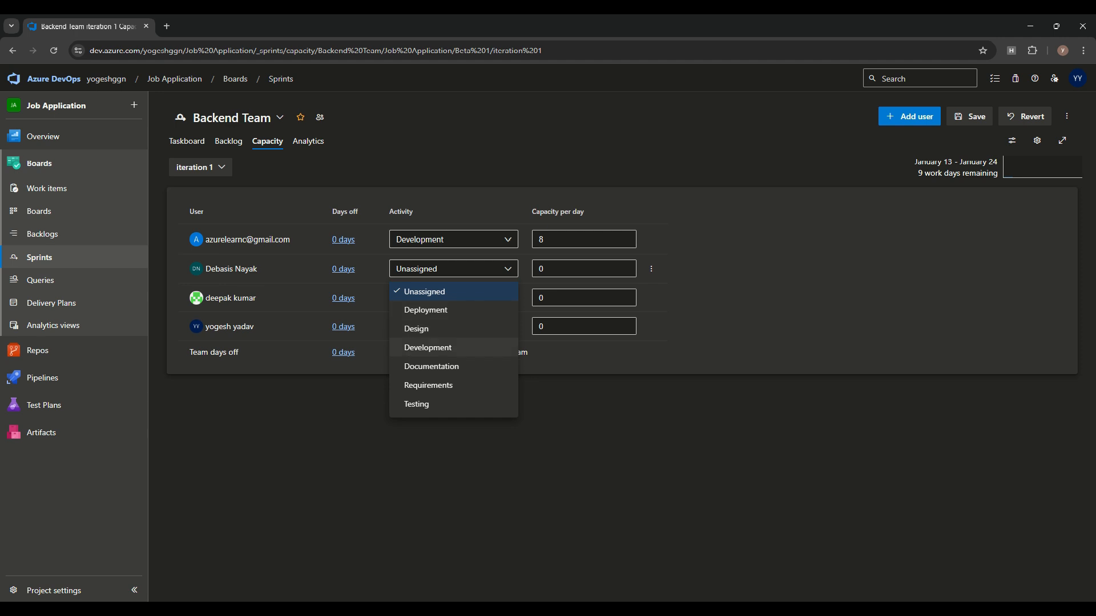
{"action": "left_click", "coordinate": [428, 347]}
{"action": "key", "text": "Tab"}
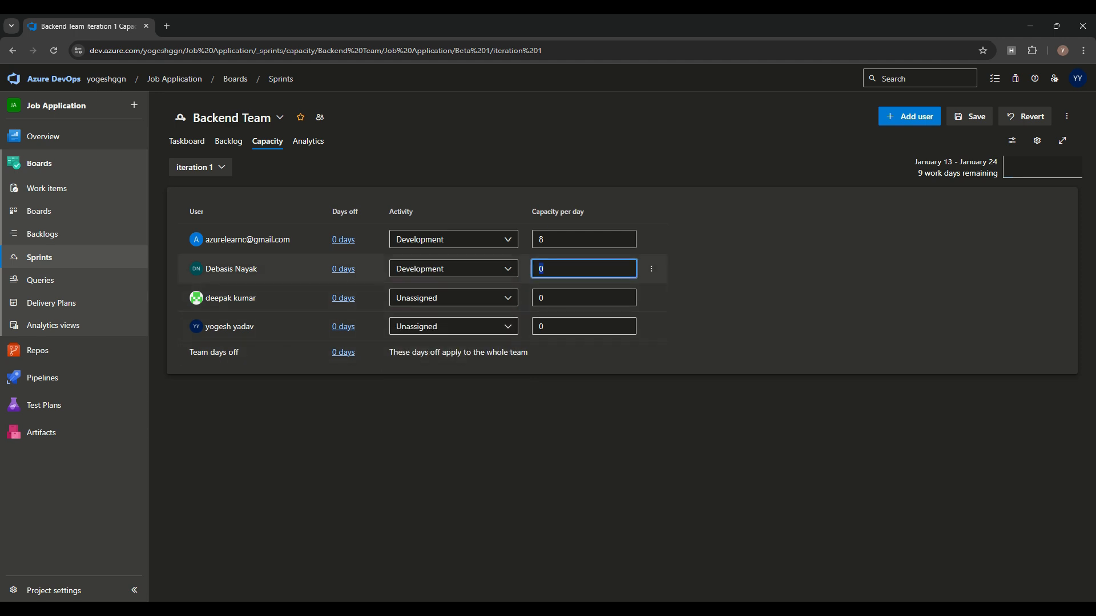
{"action": "type", "text": "7"}
{"action": "left_click", "coordinate": [531, 353]}
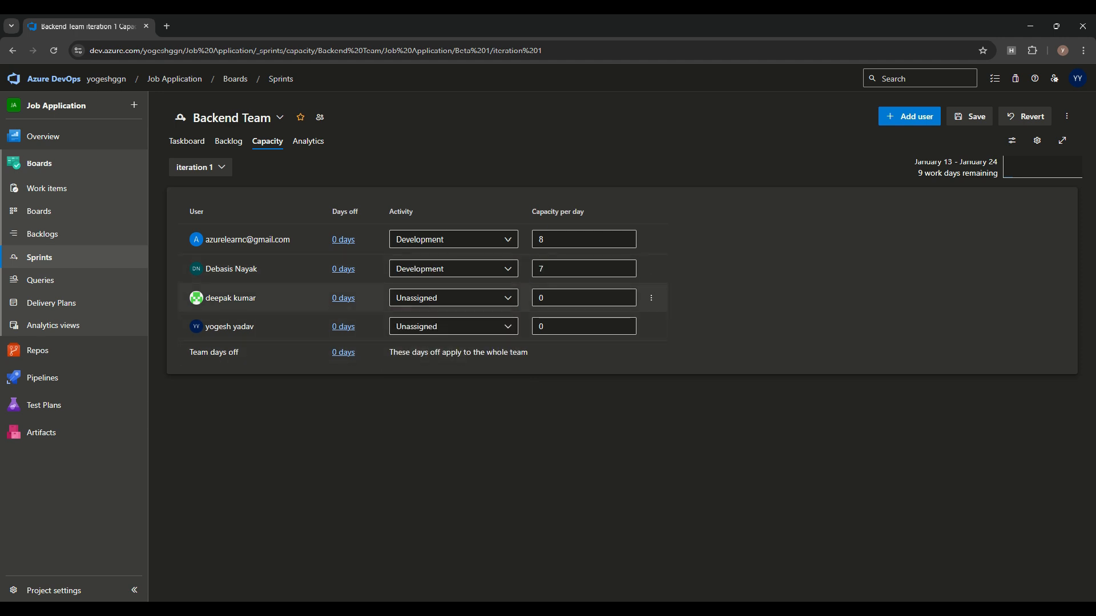
Step: Give the third member Development at 6 hours and the fourth Requirements at 8, then save
{"action": "left_click", "coordinate": [454, 298]}
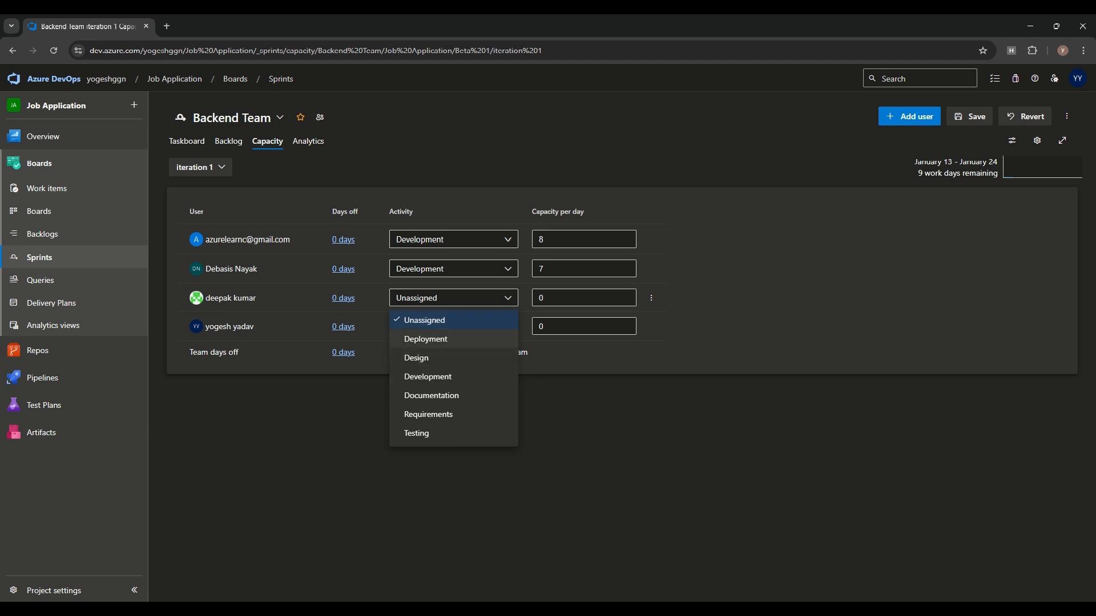
{"action": "left_click", "coordinate": [428, 377]}
{"action": "key", "text": "Tab"}
{"action": "type", "text": "6"}
{"action": "left_click", "coordinate": [454, 326]}
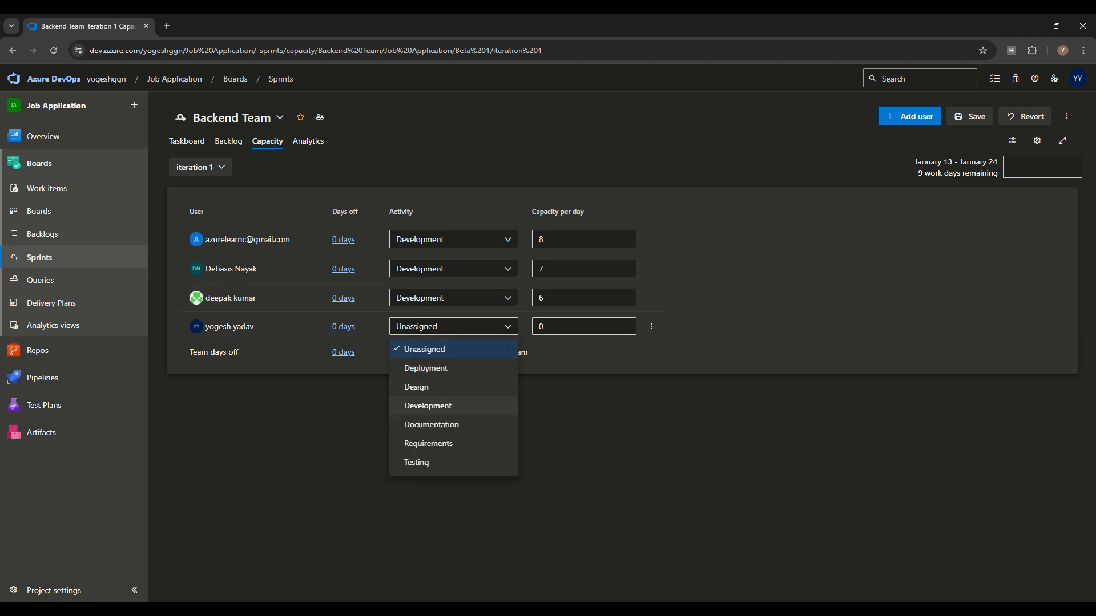
{"action": "left_click", "coordinate": [429, 444]}
{"action": "key", "text": "Tab"}
{"action": "type", "text": "8"}
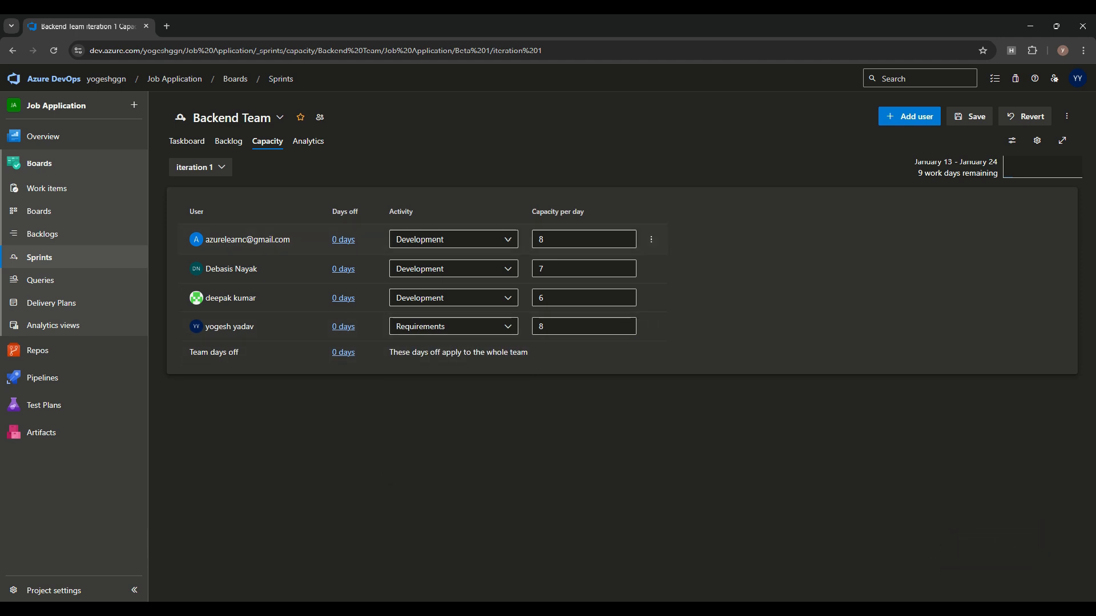
{"action": "left_click", "coordinate": [970, 116]}
{"action": "left_click", "coordinate": [228, 142]}
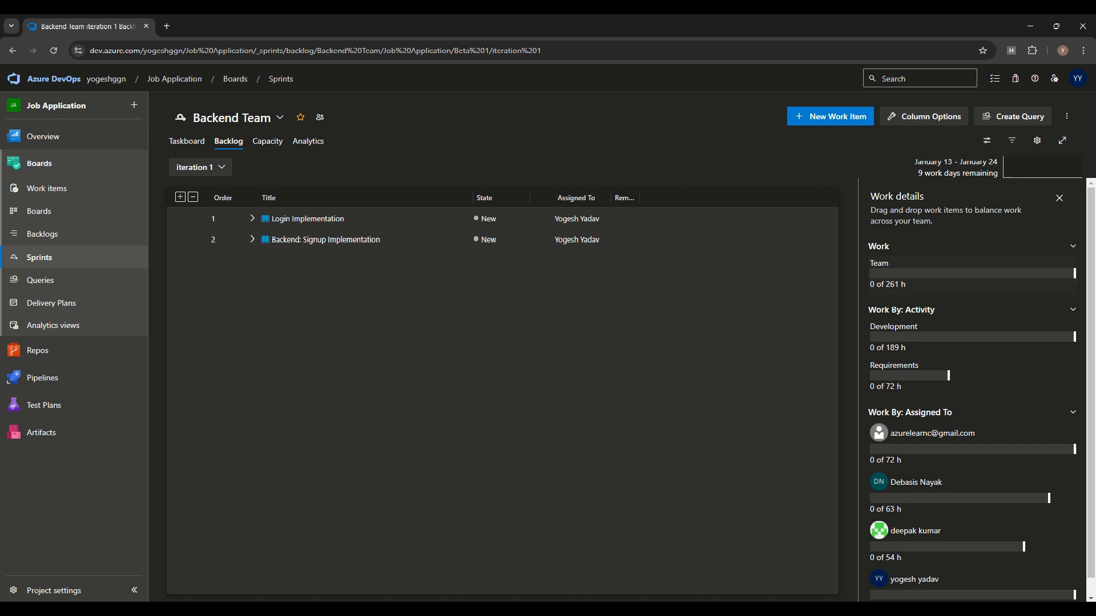
Step: Expand both sprint backlog stories and open task 111, Backend: Implement login API endpoints
{"action": "scroll", "coordinate": [971, 428], "scroll_direction": "down", "scroll_amount": 1}
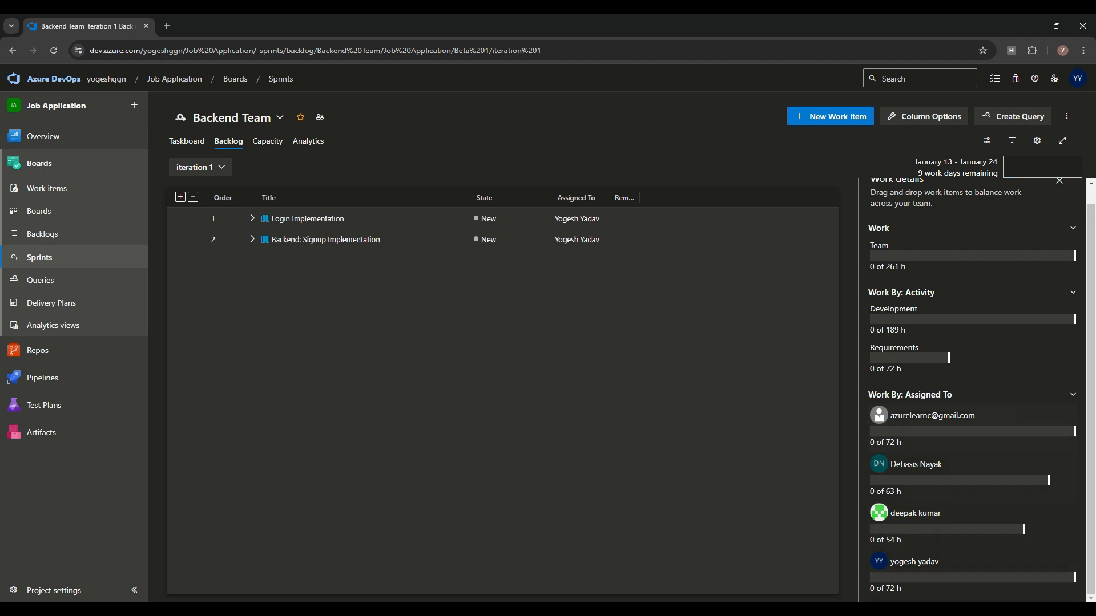
{"action": "scroll", "coordinate": [971, 565], "scroll_direction": "up", "scroll_amount": 1}
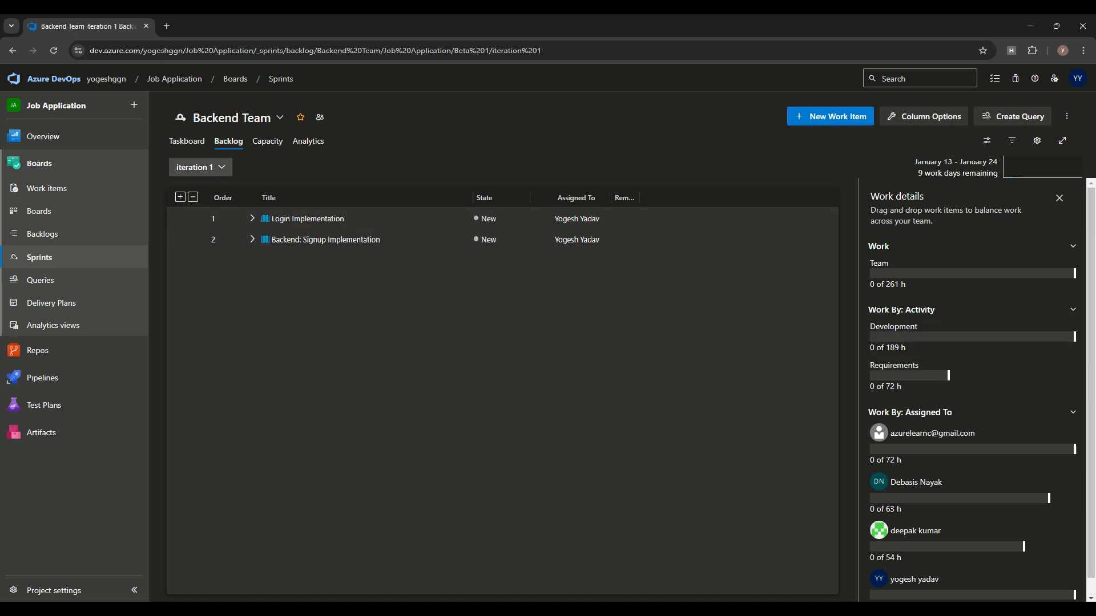
{"action": "left_click", "coordinate": [252, 218]}
{"action": "left_click", "coordinate": [252, 281]}
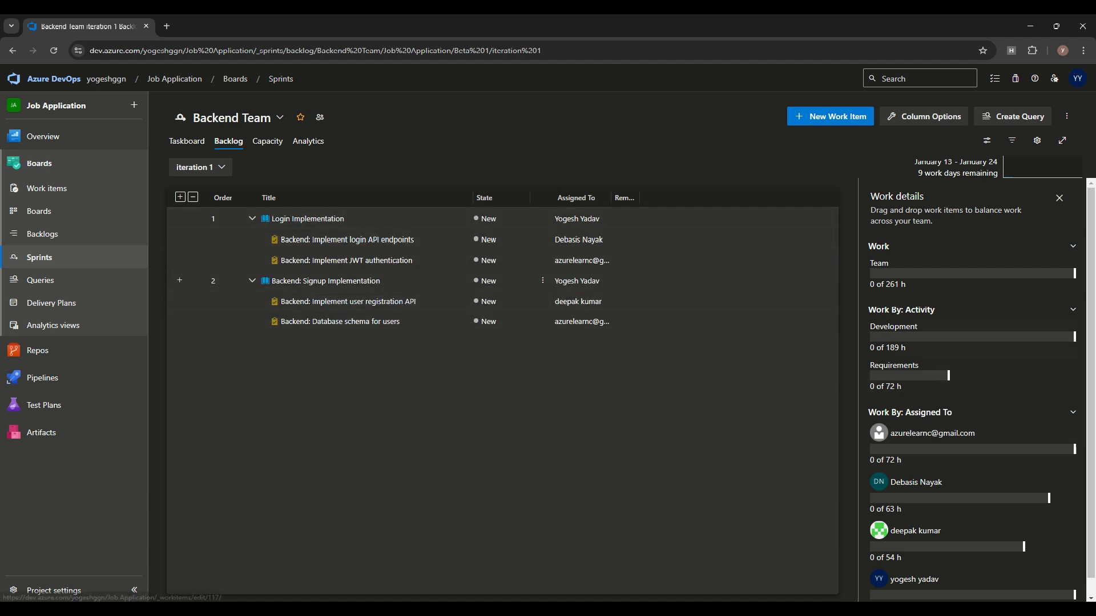
{"action": "scroll", "coordinate": [970, 388], "scroll_direction": "down", "scroll_amount": 1}
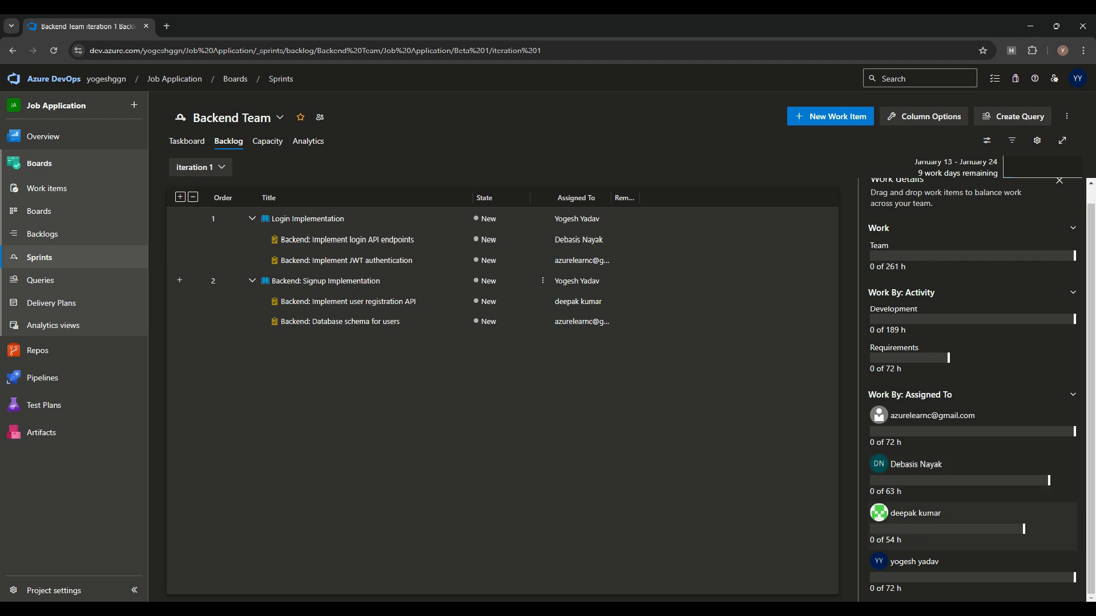
{"action": "left_click", "coordinate": [348, 240]}
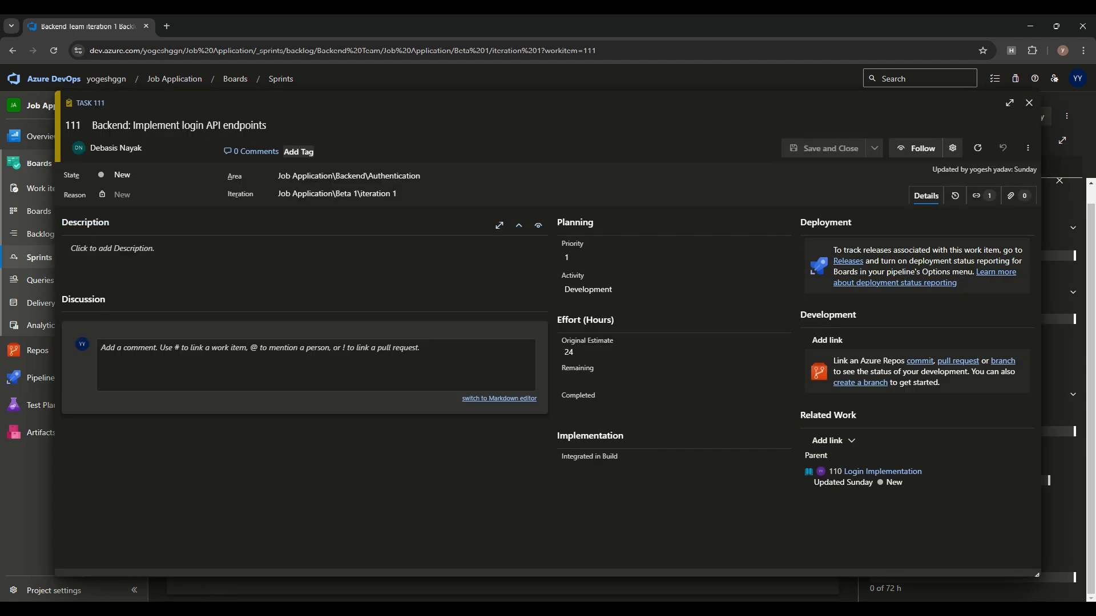
Step: Set task 111 to 16 hours remaining and 8 completed, then save and close
{"action": "left_click", "coordinate": [612, 380]}
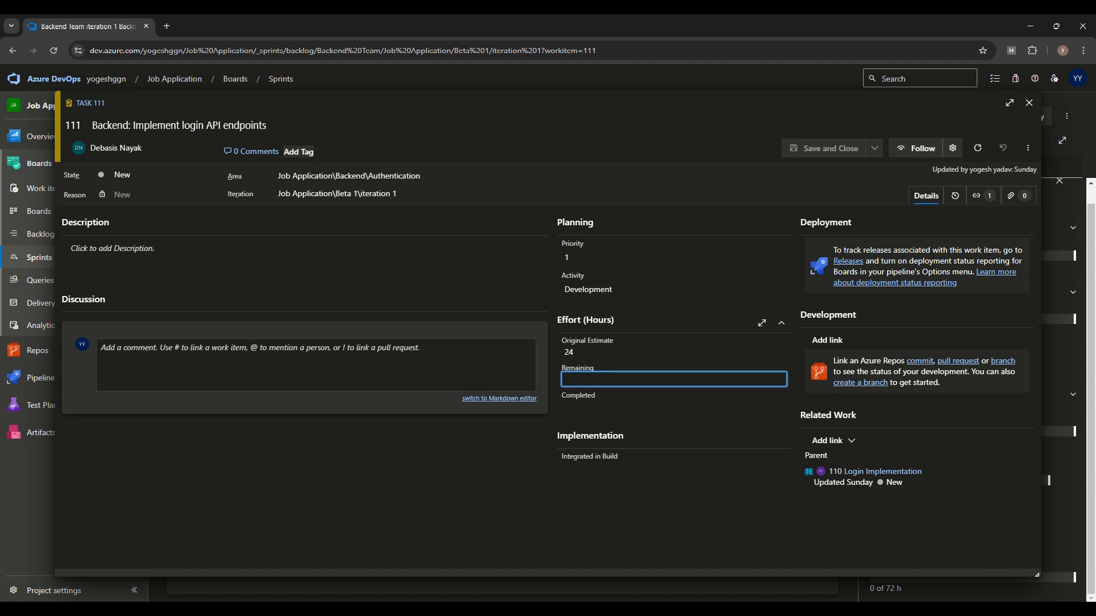
{"action": "type", "text": "16"}
{"action": "left_click", "coordinate": [613, 407]}
{"action": "type", "text": "8"}
{"action": "left_click", "coordinate": [850, 149]}
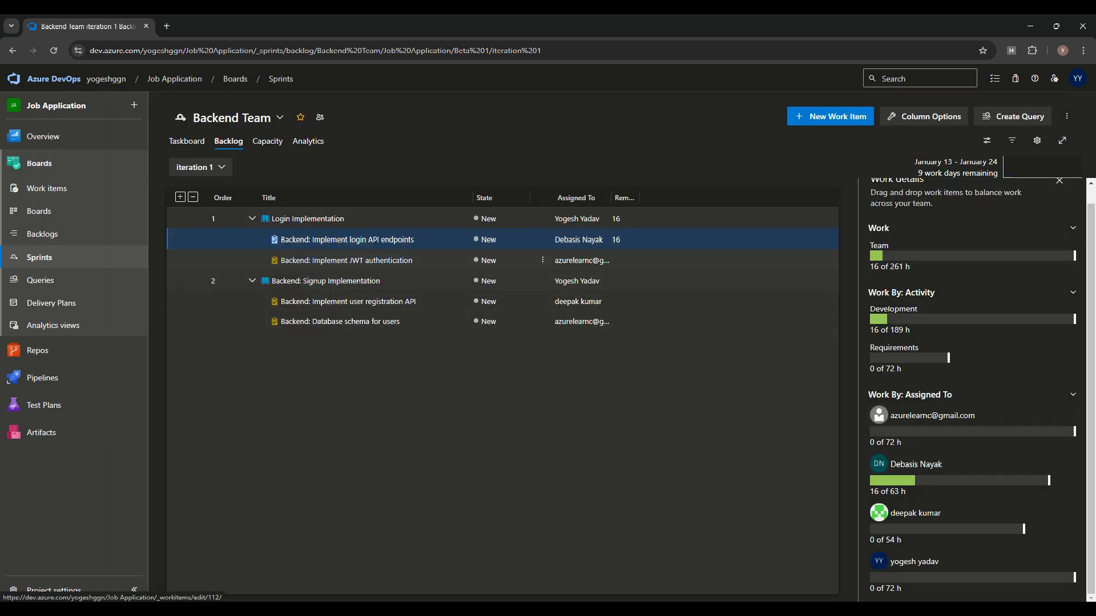
Step: Set task 112, Backend: Implement JWT authentication, to 12 remaining and 12 completed, and save
{"action": "left_click", "coordinate": [347, 260]}
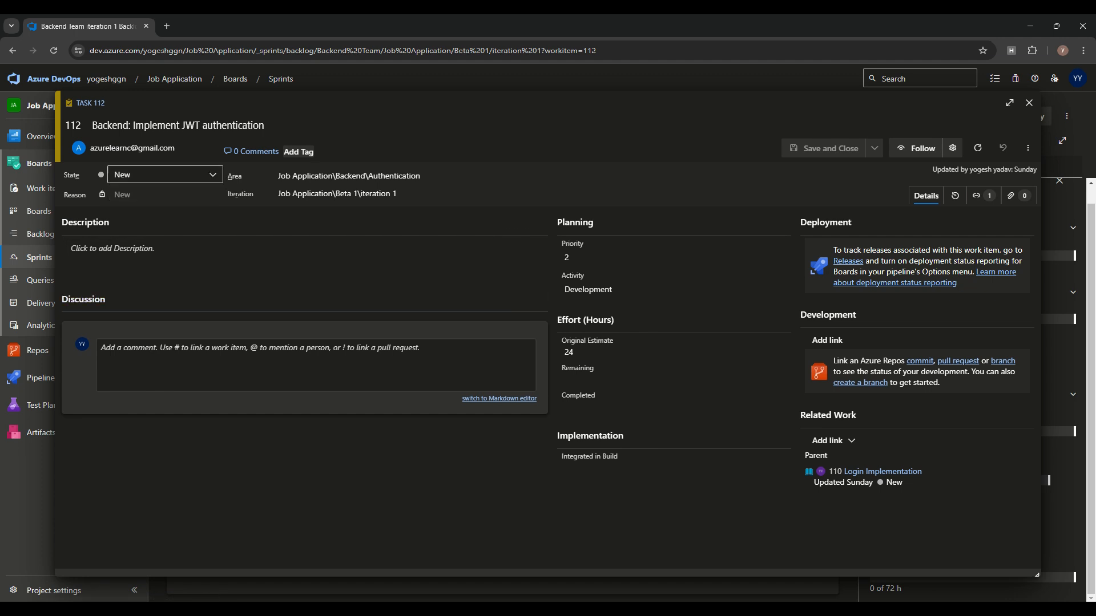
{"action": "left_click", "coordinate": [605, 379]}
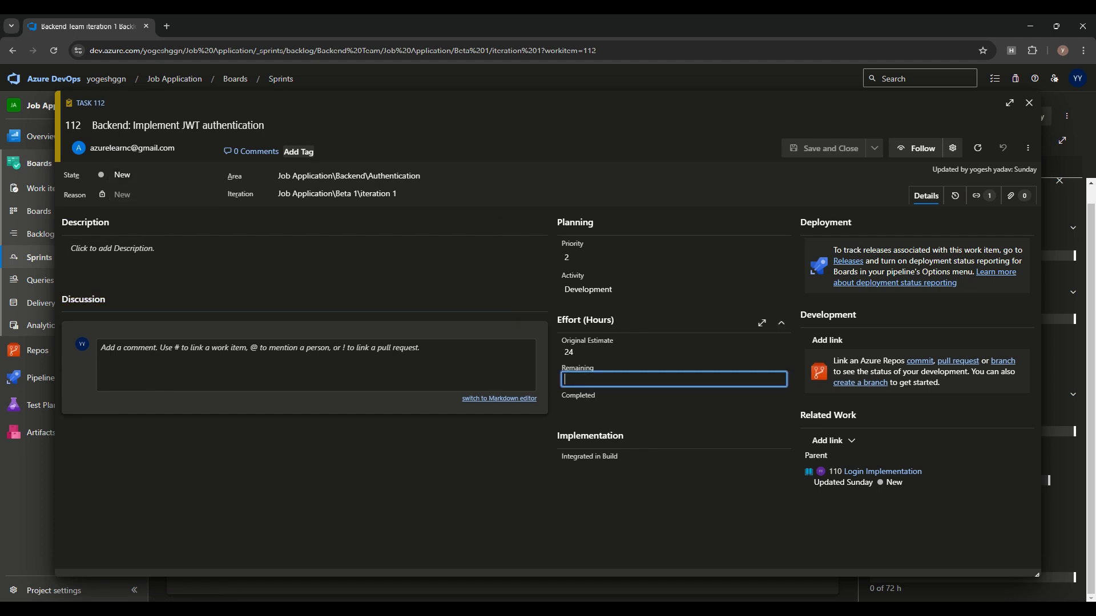
{"action": "type", "text": "12"}
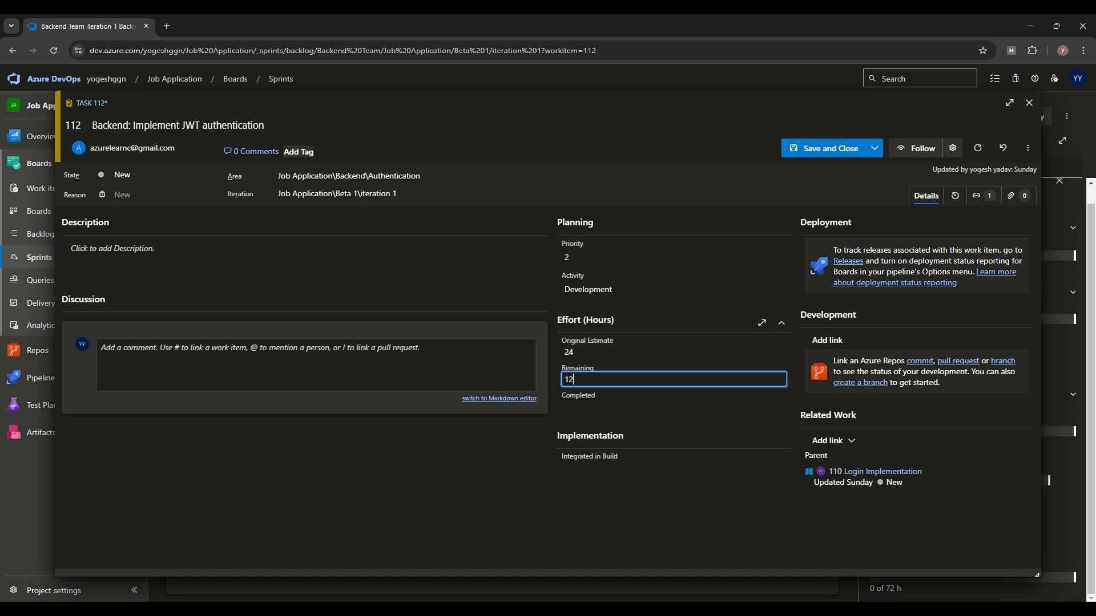
{"action": "left_click", "coordinate": [605, 407]}
{"action": "type", "text": "12"}
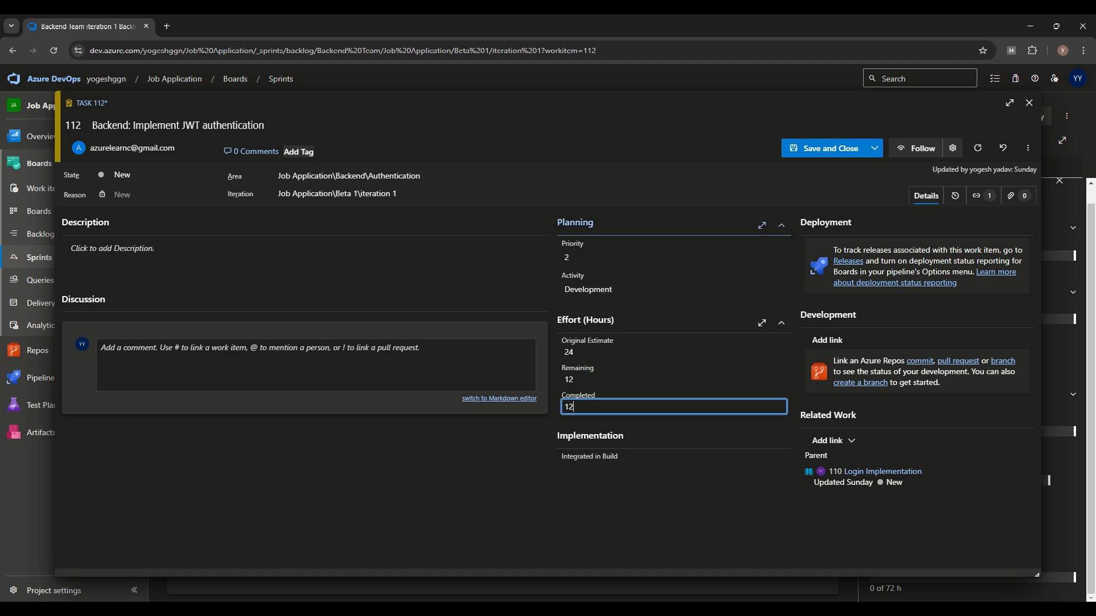
{"action": "left_click", "coordinate": [830, 149]}
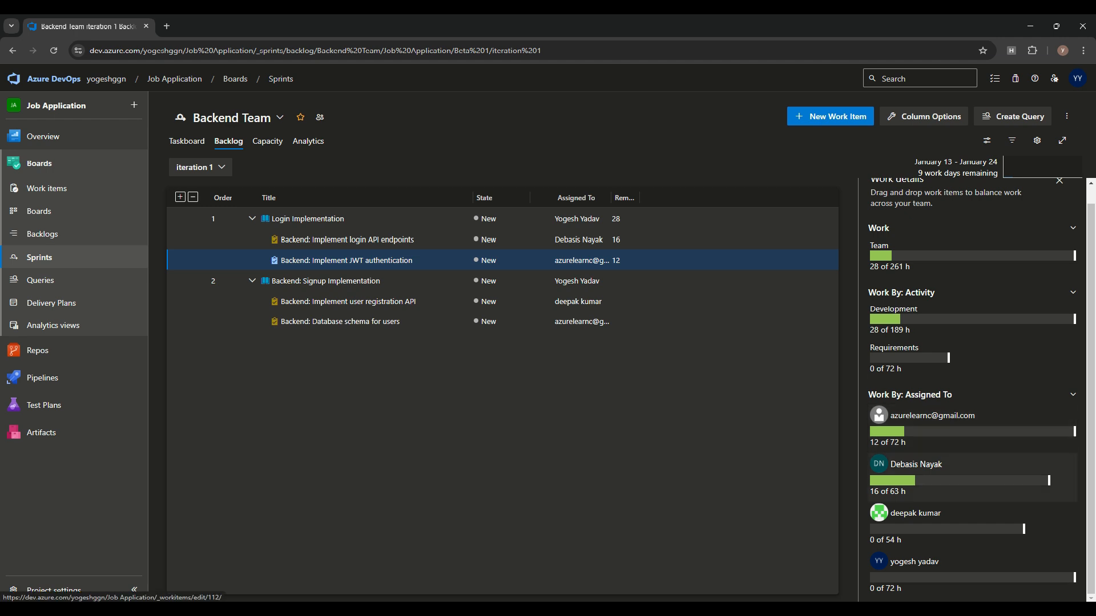
Step: Return to the iteration 1 capacity page and inspect a capacity field and the third member's activity
{"action": "left_click", "coordinate": [267, 141]}
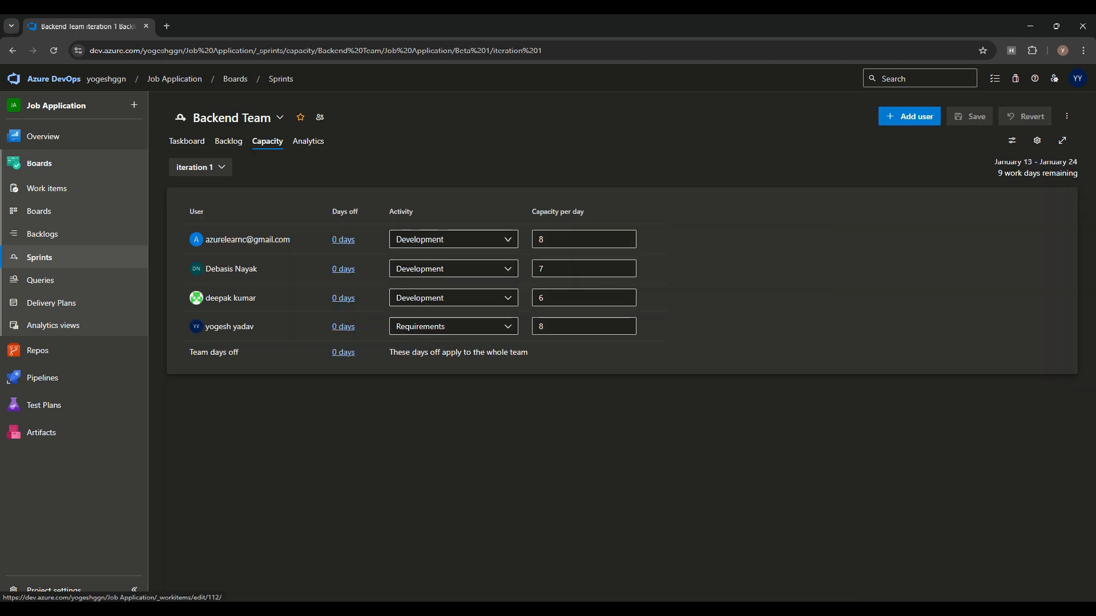
{"action": "left_click", "coordinate": [228, 142]}
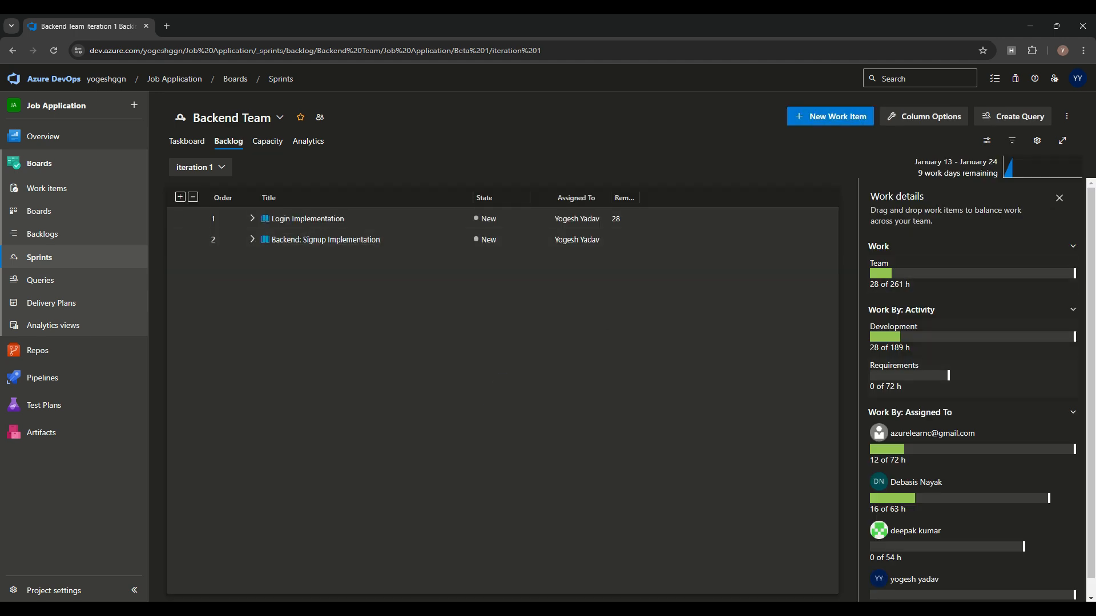
{"action": "left_click", "coordinate": [267, 142]}
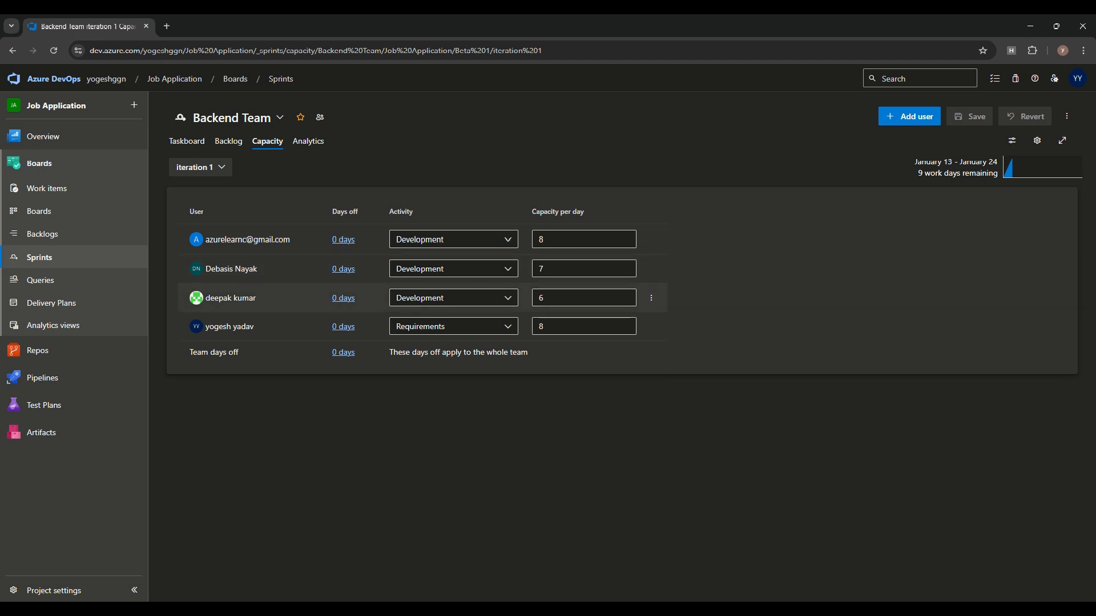
{"action": "left_click", "coordinate": [571, 239]}
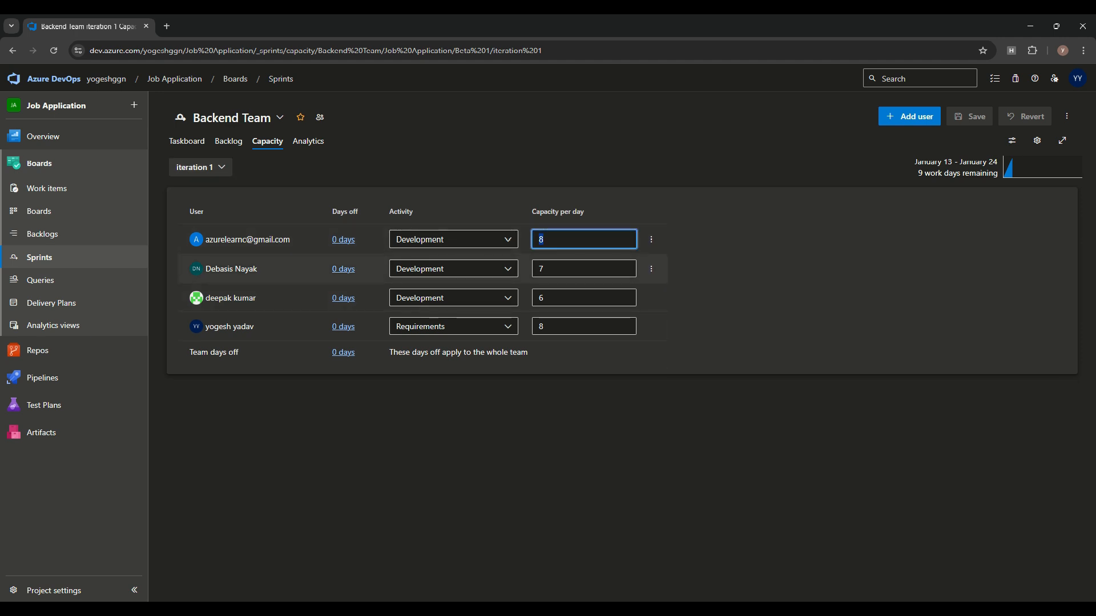
{"action": "left_click", "coordinate": [453, 298]}
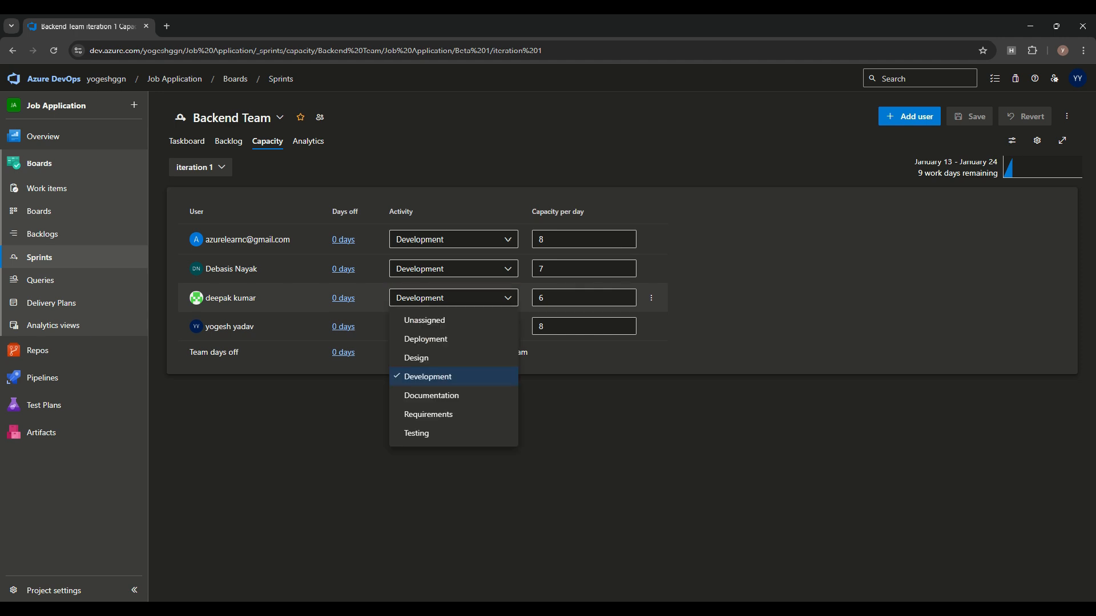
Step: Add a Documentation activity at 2 hours per day for the third member and save
{"action": "left_click", "coordinate": [654, 271]}
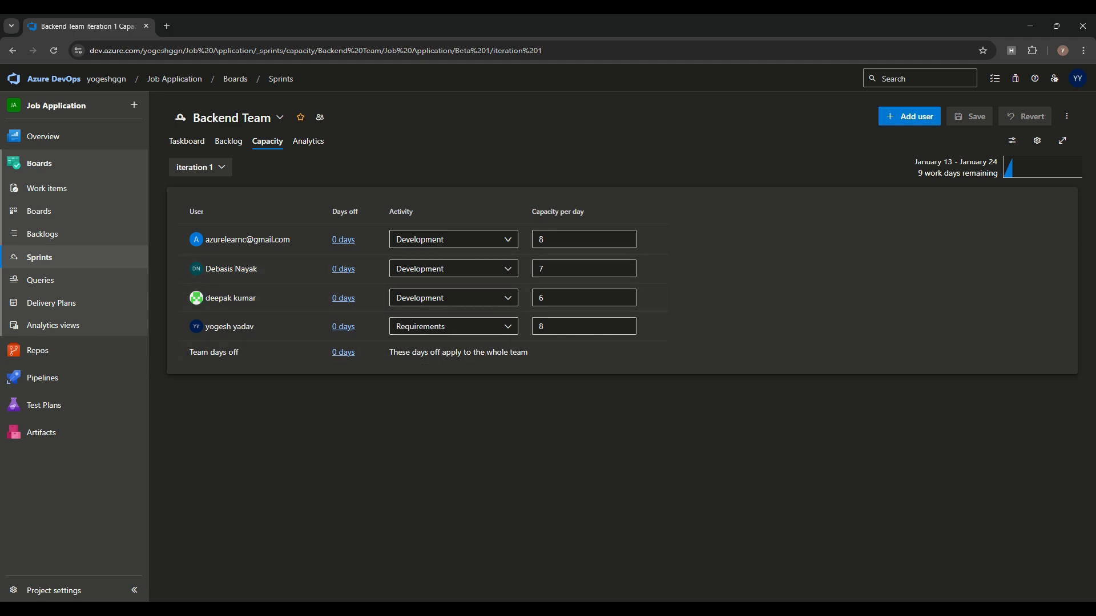
{"action": "left_click", "coordinate": [652, 298]}
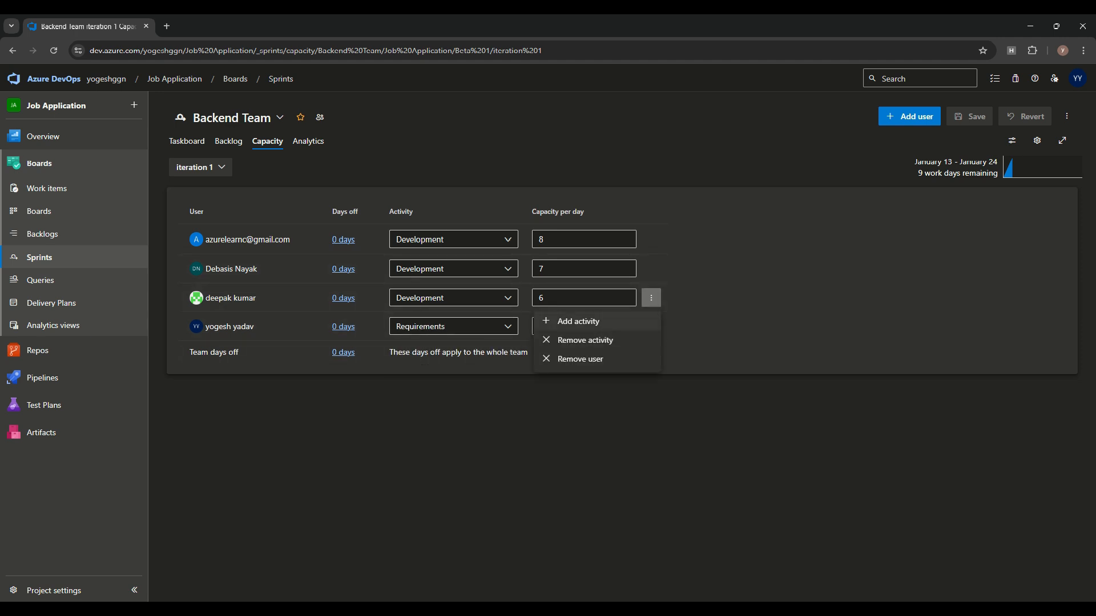
{"action": "left_click", "coordinate": [623, 324]}
{"action": "left_click", "coordinate": [454, 327]}
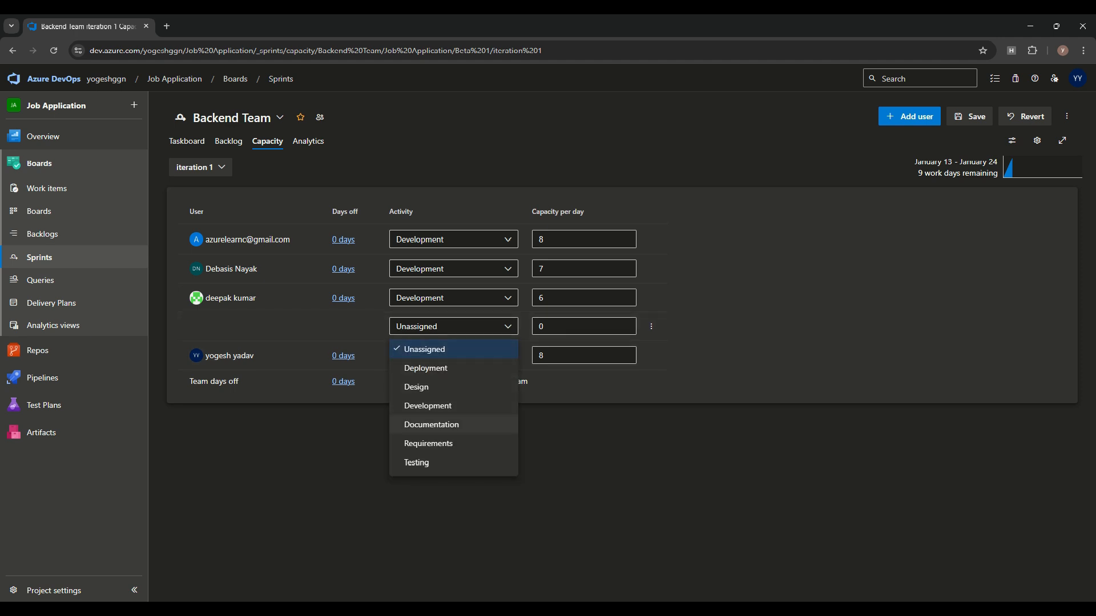
{"action": "left_click", "coordinate": [432, 425]}
{"action": "left_click", "coordinate": [584, 326]}
{"action": "type", "text": "2"}
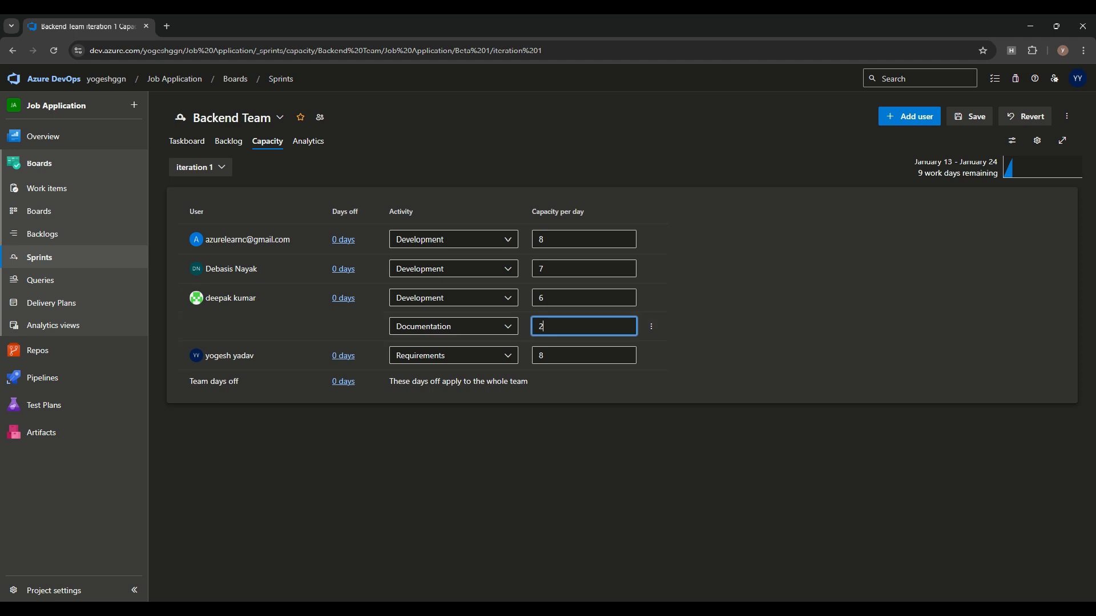
{"action": "left_click", "coordinate": [969, 117]}
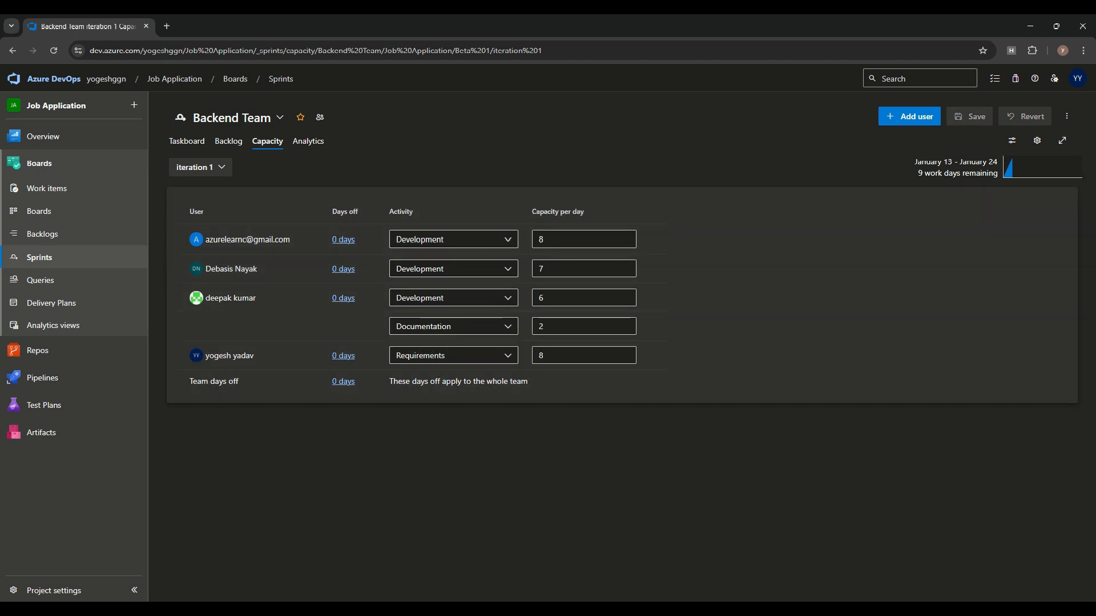
Step: Check the Documentation 0 of 18 h total on the sprint backlog, then return to Capacity
{"action": "left_click", "coordinate": [228, 141]}
{"action": "scroll", "coordinate": [973, 468], "scroll_direction": "down", "scroll_amount": 1}
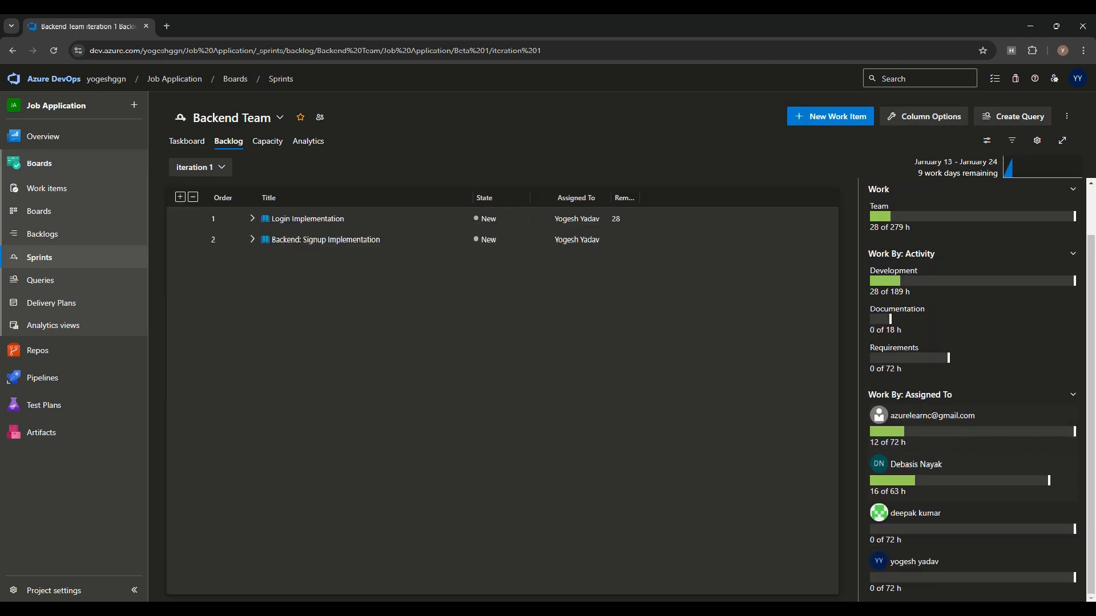
{"action": "scroll", "coordinate": [973, 377], "scroll_direction": "up", "scroll_amount": 1}
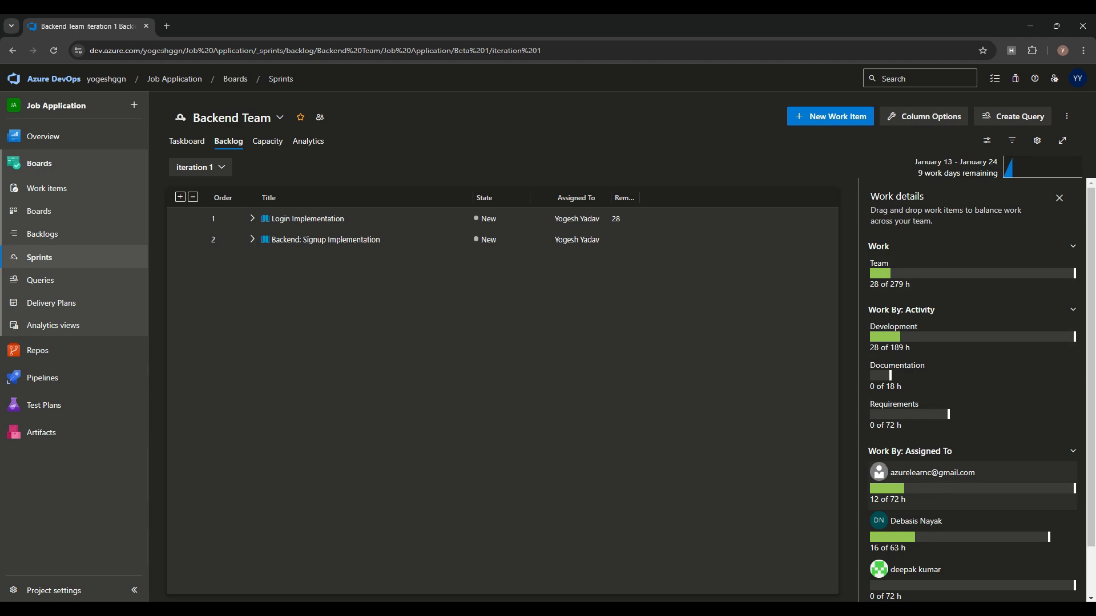
{"action": "scroll", "coordinate": [973, 391], "scroll_direction": "down", "scroll_amount": 1}
{"action": "left_click", "coordinate": [267, 141]}
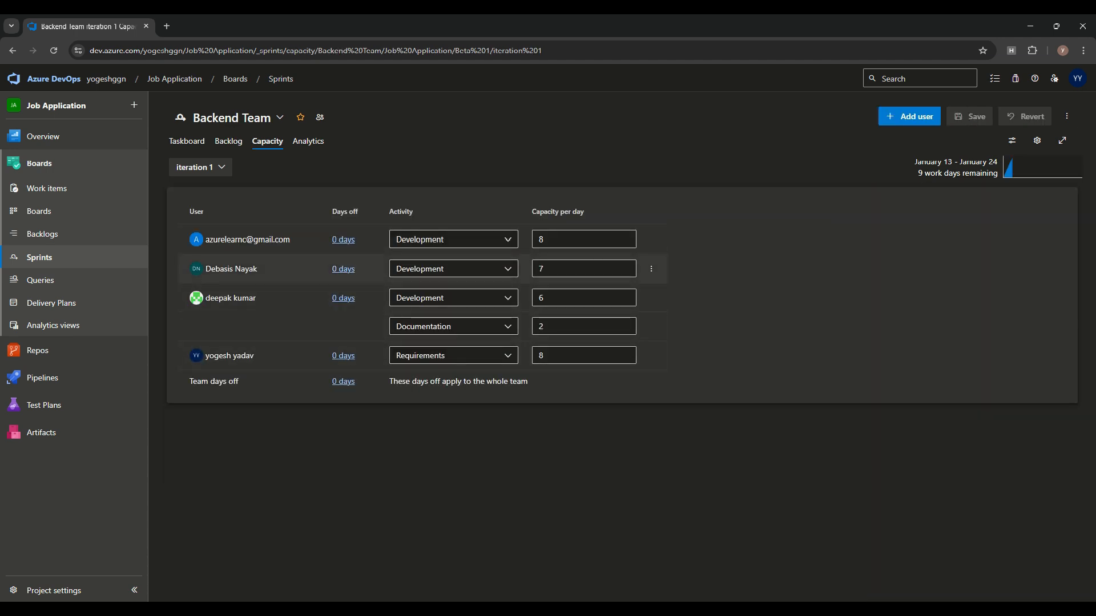
Step: Give the second team member January 16 as a day off
{"action": "left_click", "coordinate": [343, 239]}
{"action": "left_click", "coordinate": [711, 382]}
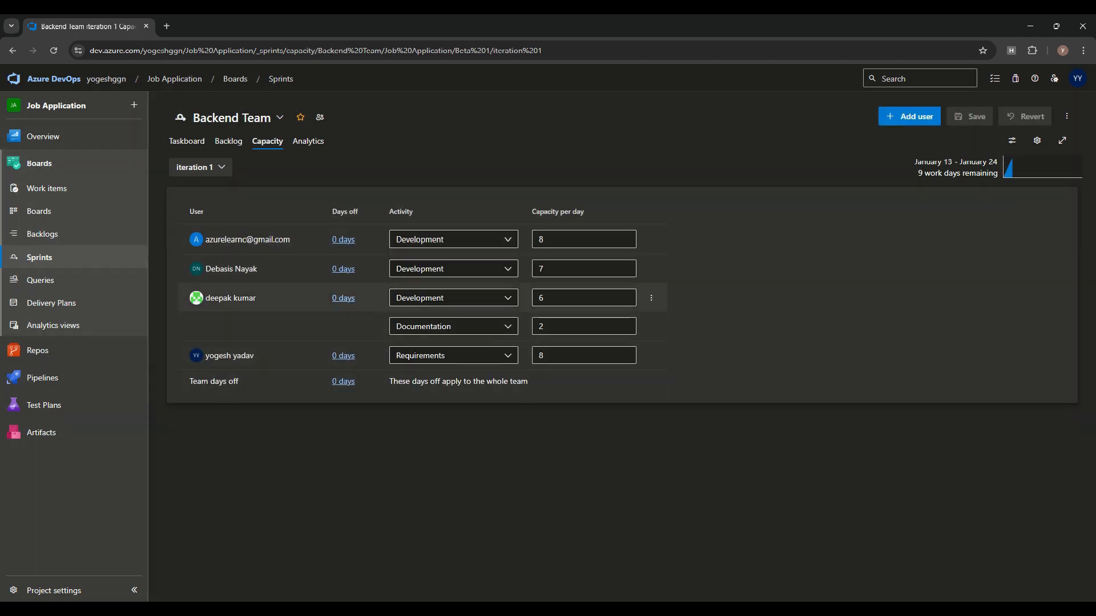
{"action": "left_click", "coordinate": [343, 268]}
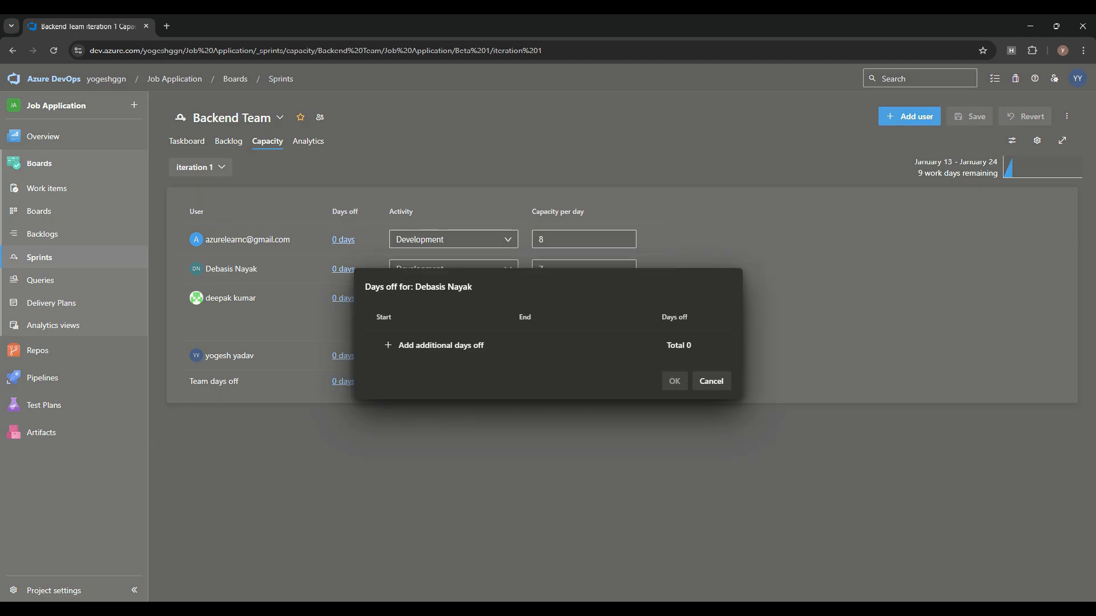
{"action": "left_click", "coordinate": [434, 345]}
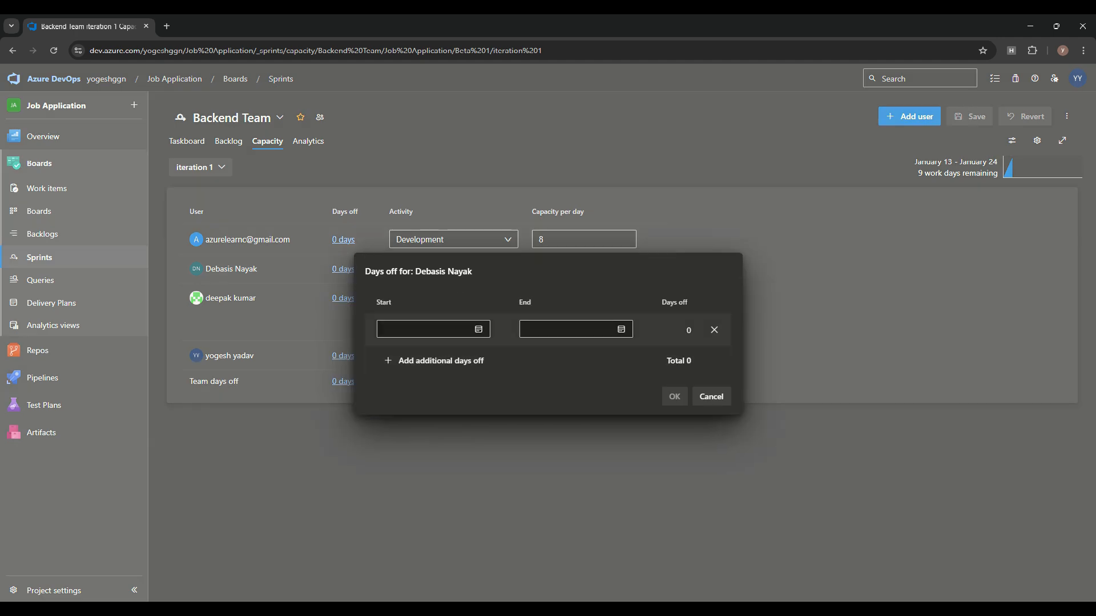
{"action": "left_click", "coordinate": [478, 330]}
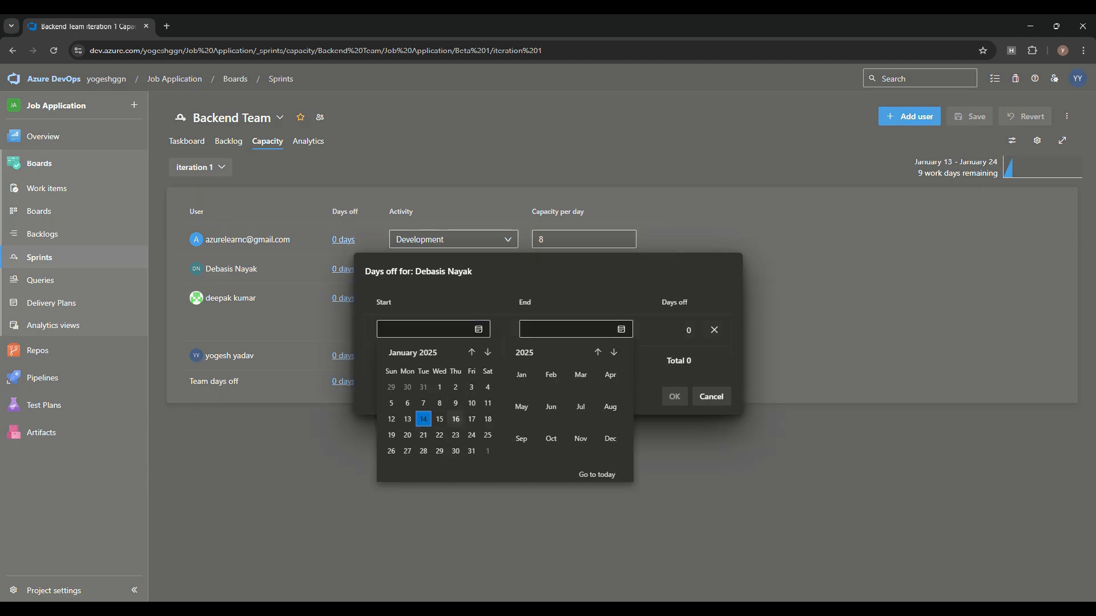
{"action": "left_click", "coordinate": [456, 419]}
{"action": "left_click", "coordinate": [674, 396]}
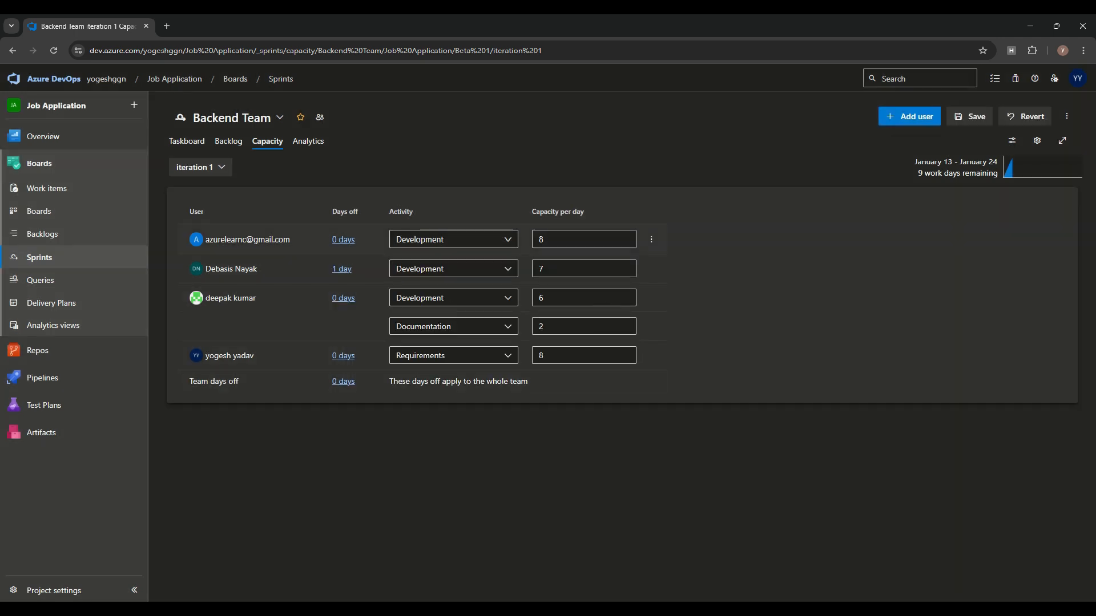
Step: Review the sprint backlog with its Work details pane
{"action": "left_click", "coordinate": [229, 142]}
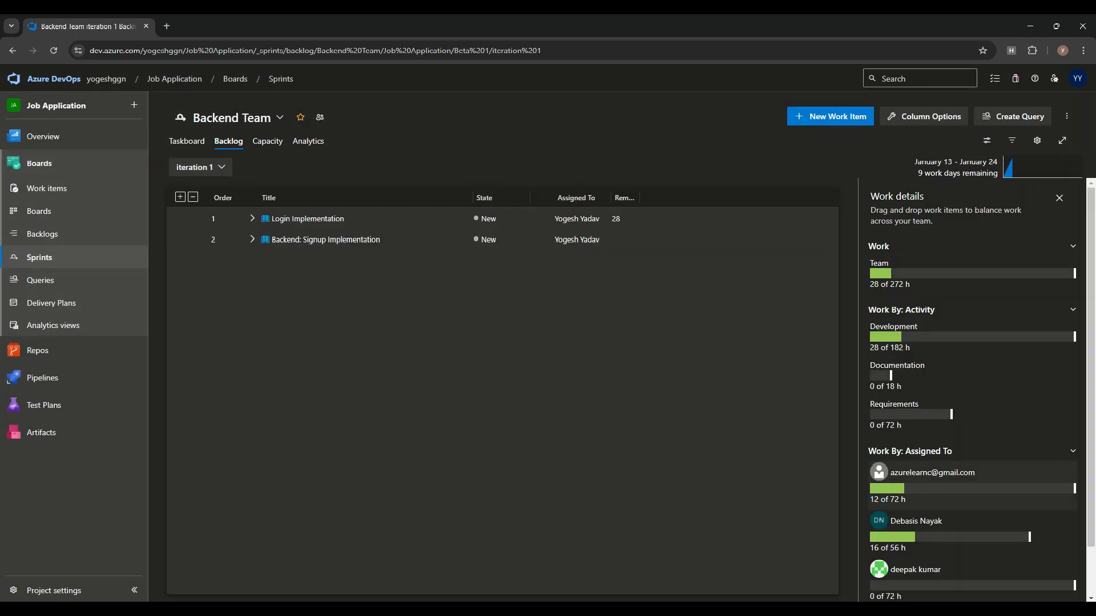
{"action": "left_click_drag", "start_coordinate": [870, 196], "coordinate": [923, 196]}
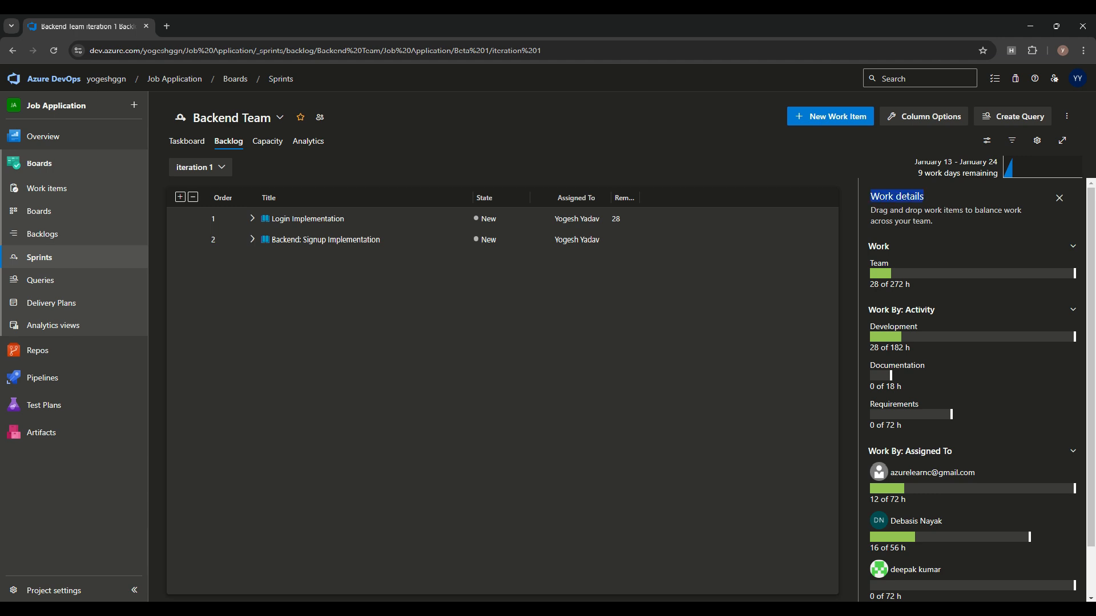
{"action": "scroll", "coordinate": [970, 388], "scroll_direction": "down", "scroll_amount": 1}
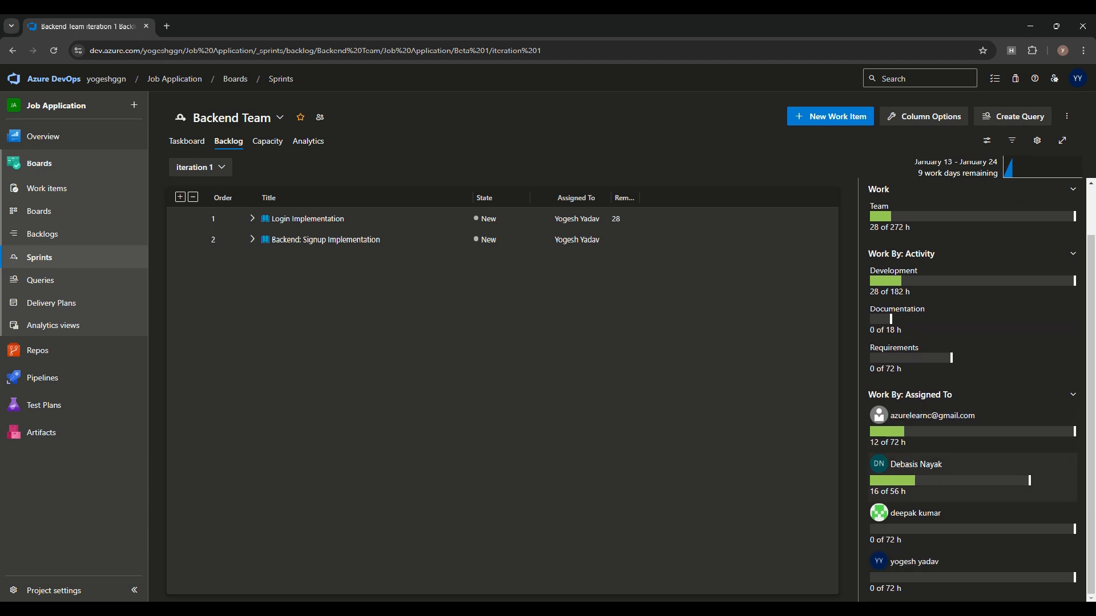
{"action": "scroll", "coordinate": [970, 377], "scroll_direction": "up", "scroll_amount": 1}
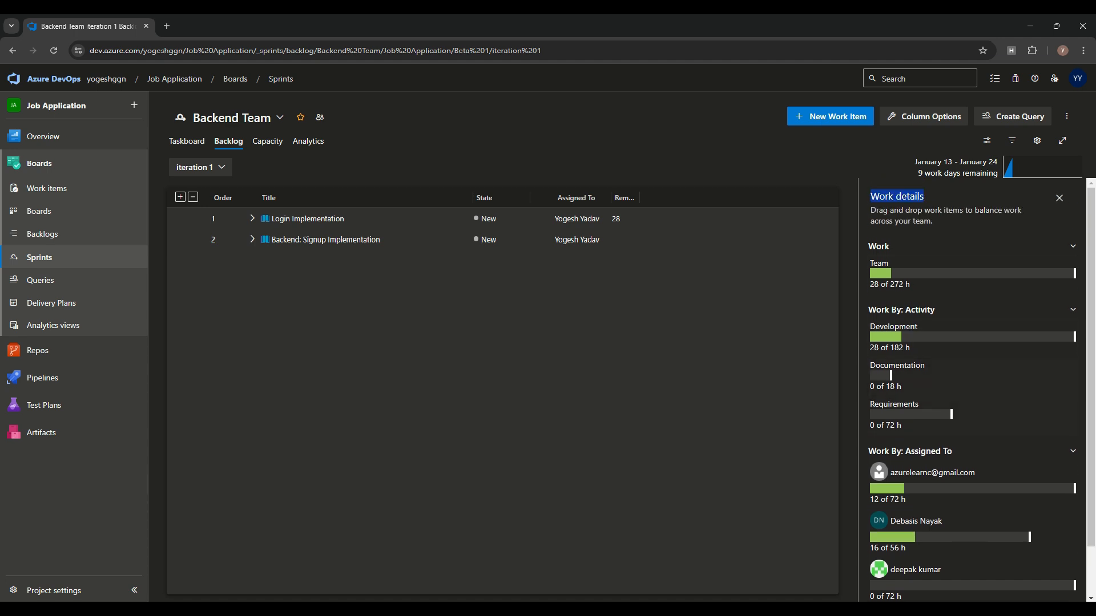
Step: Add the Backend Team sprint to favorites and reopen it from My work > Favorites
{"action": "left_click", "coordinate": [300, 117]}
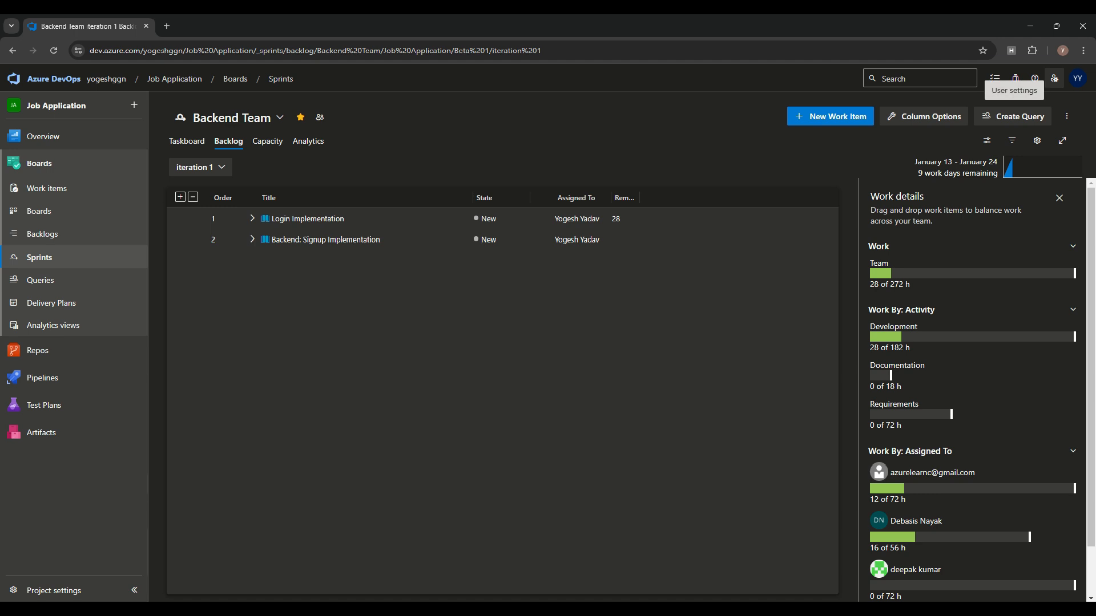
{"action": "left_click", "coordinate": [1054, 79]}
{"action": "left_click", "coordinate": [301, 117]}
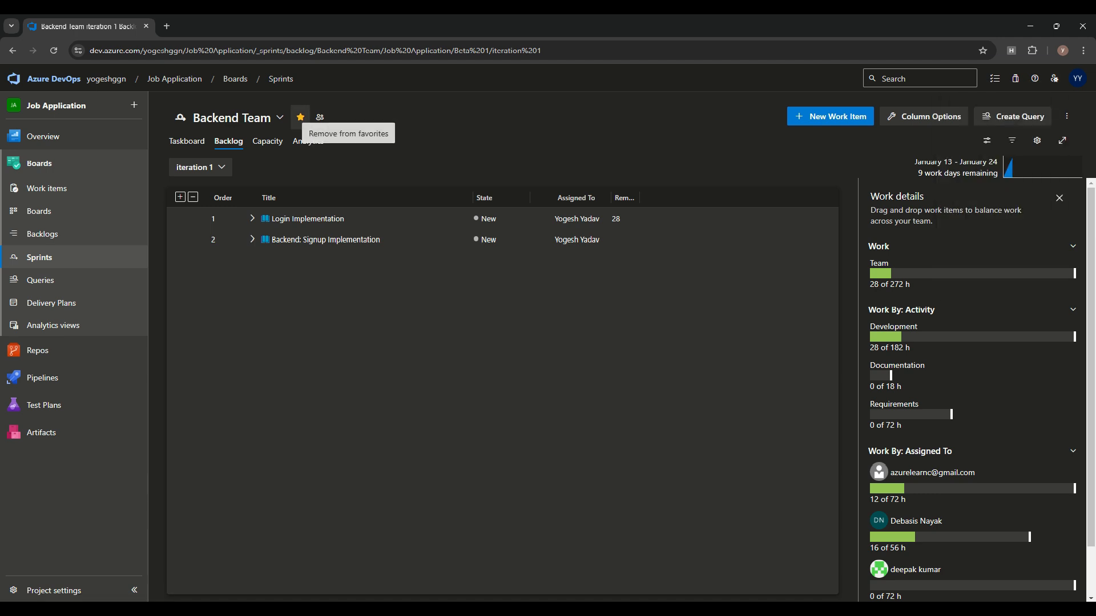
{"action": "left_click", "coordinate": [995, 79]}
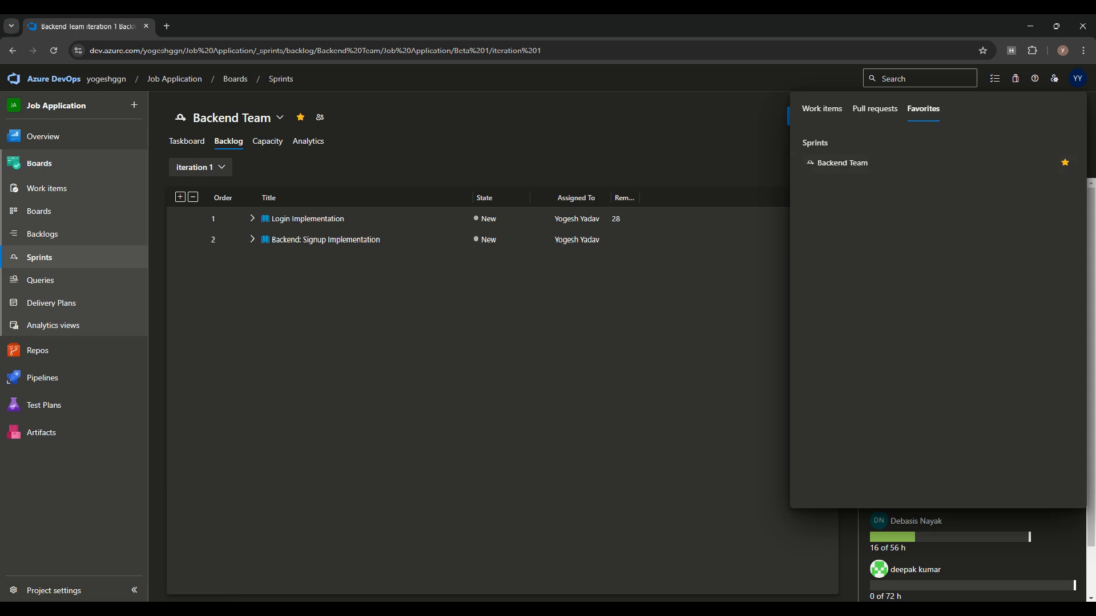
{"action": "left_click", "coordinate": [842, 163]}
Step: Review the Backend Team profile's Overview dashboard and its 4 members, then return to the Stories backlog
{"action": "left_click", "coordinate": [312, 117]}
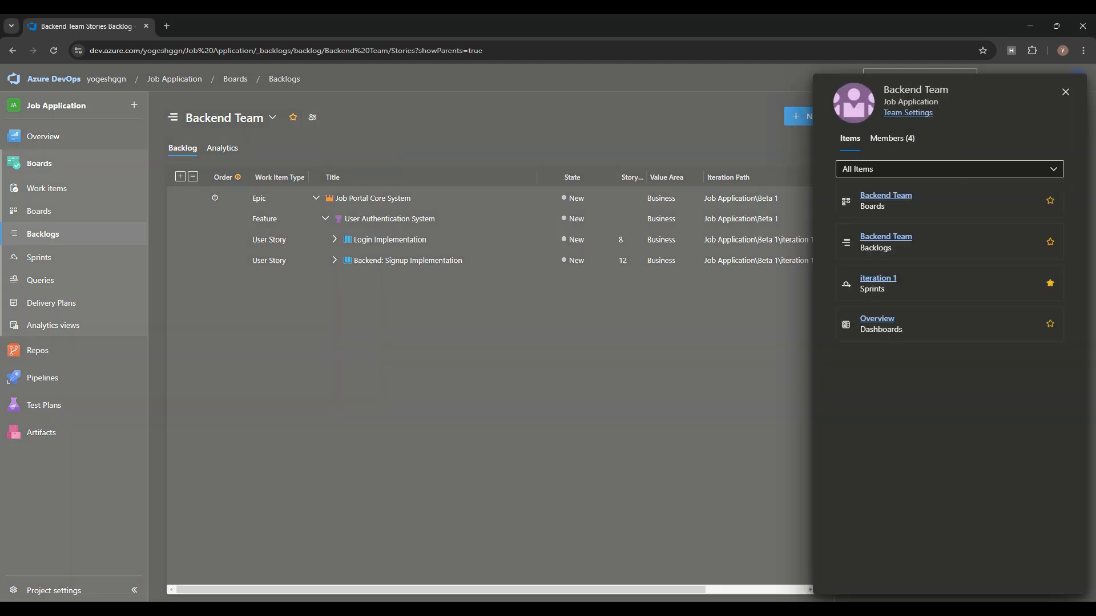
{"action": "left_click", "coordinate": [949, 169]}
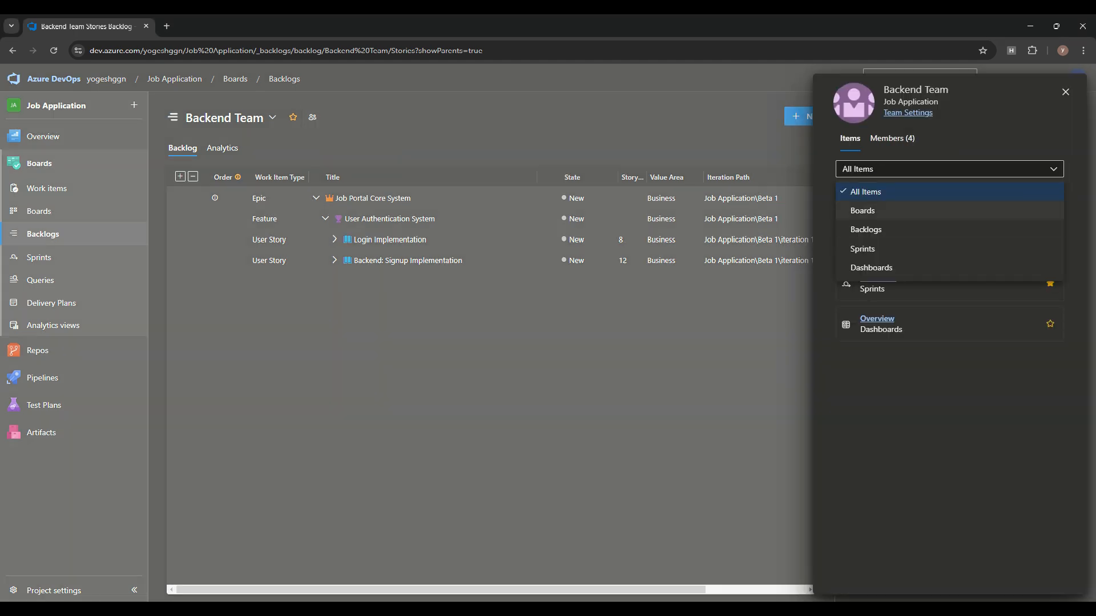
{"action": "left_click", "coordinate": [866, 230]}
{"action": "left_click", "coordinate": [886, 195]}
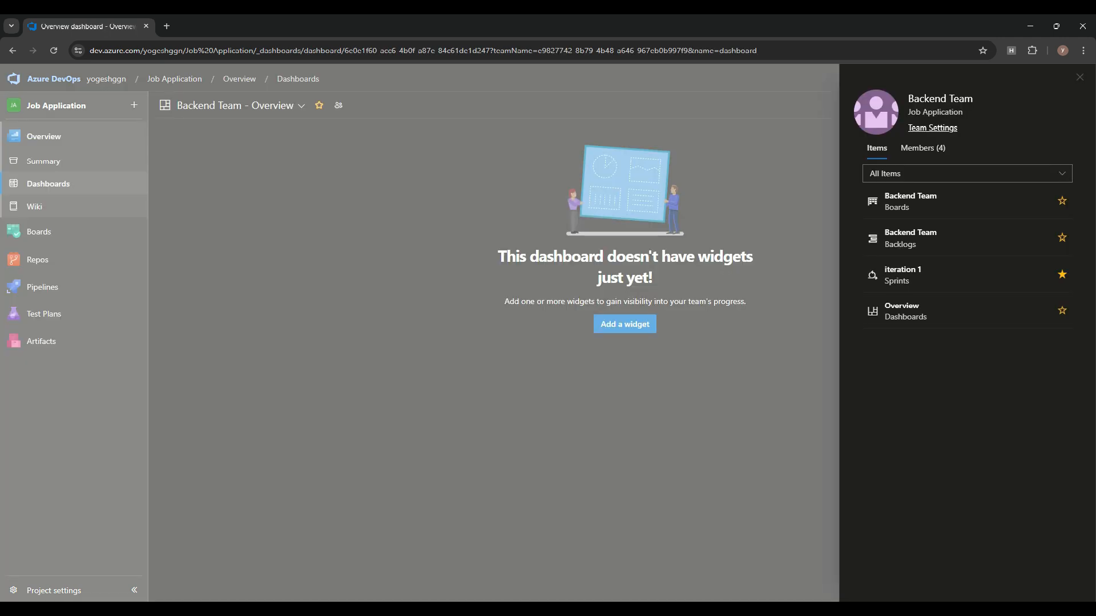
{"action": "left_click", "coordinate": [922, 148]}
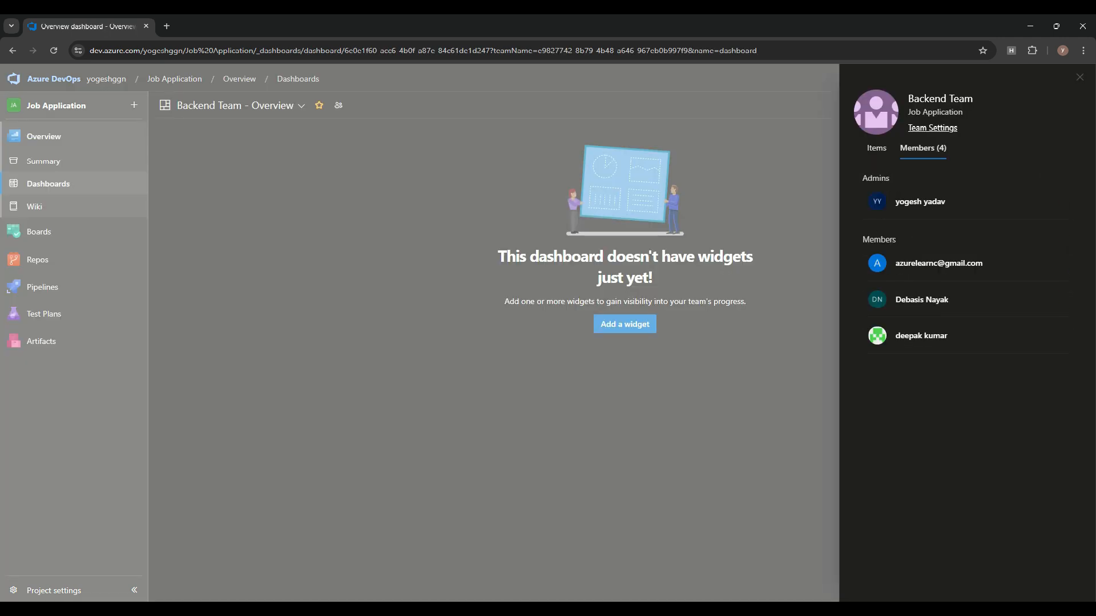
{"action": "key", "text": "Escape"}
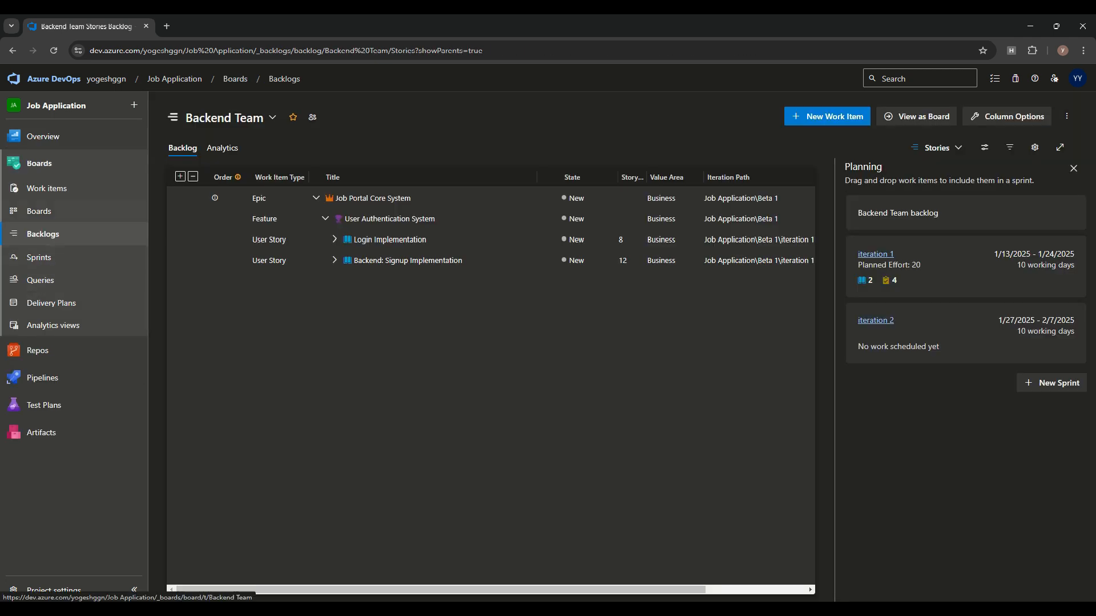
Step: Show the TailwindTraders backlog Analytics, with Cumulative Flow averaging 7 and Velocity averaging 3
{"action": "left_click", "coordinate": [223, 148]}
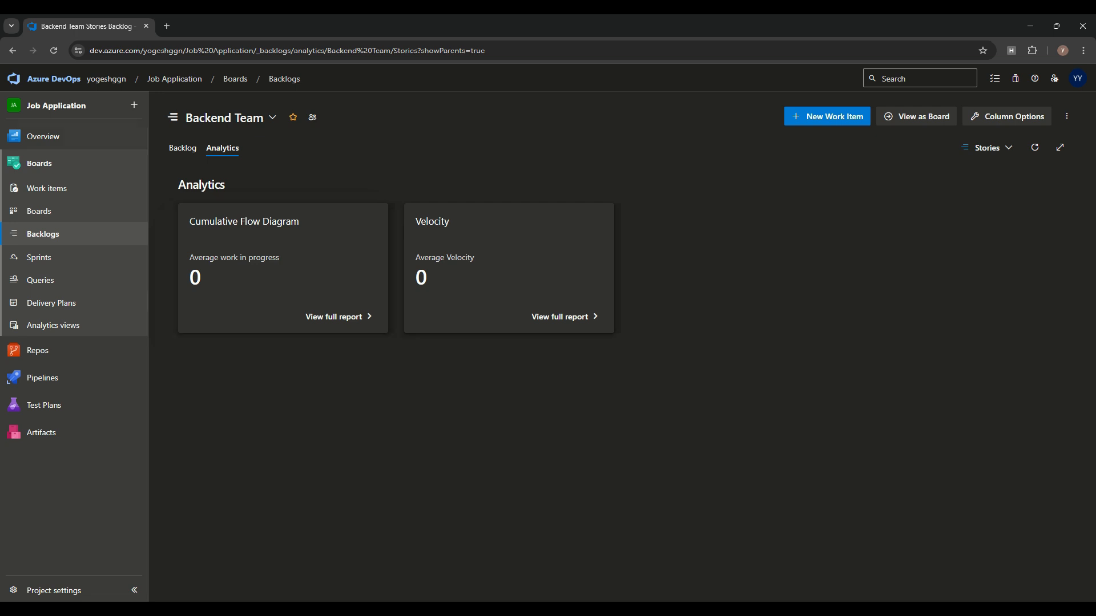
{"action": "left_click", "coordinate": [54, 79]}
{"action": "left_click", "coordinate": [519, 192]}
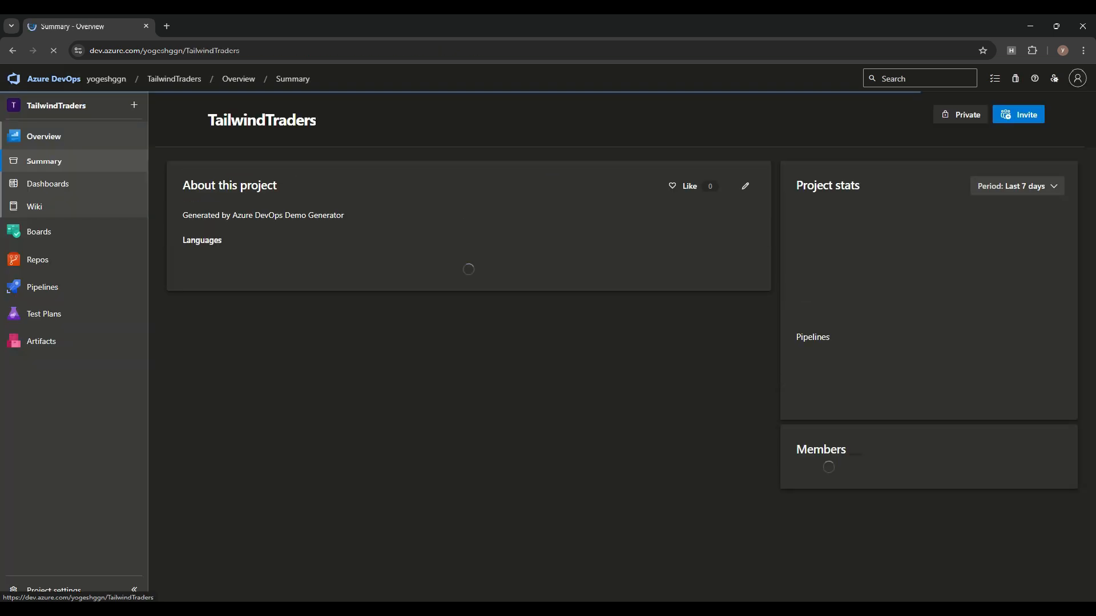
{"action": "left_click", "coordinate": [39, 231]}
{"action": "left_click", "coordinate": [42, 234]}
{"action": "left_click", "coordinate": [222, 149]}
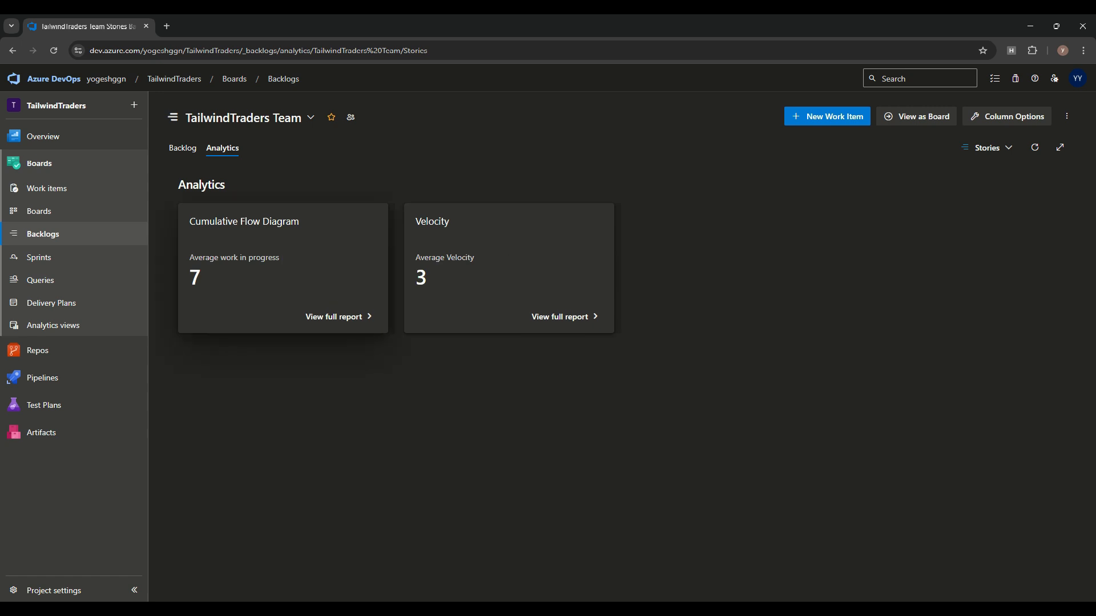
Step: Review the full Cumulative Flow Diagram's rolling period, swimlane and state options without changing them
{"action": "left_click", "coordinate": [339, 317]}
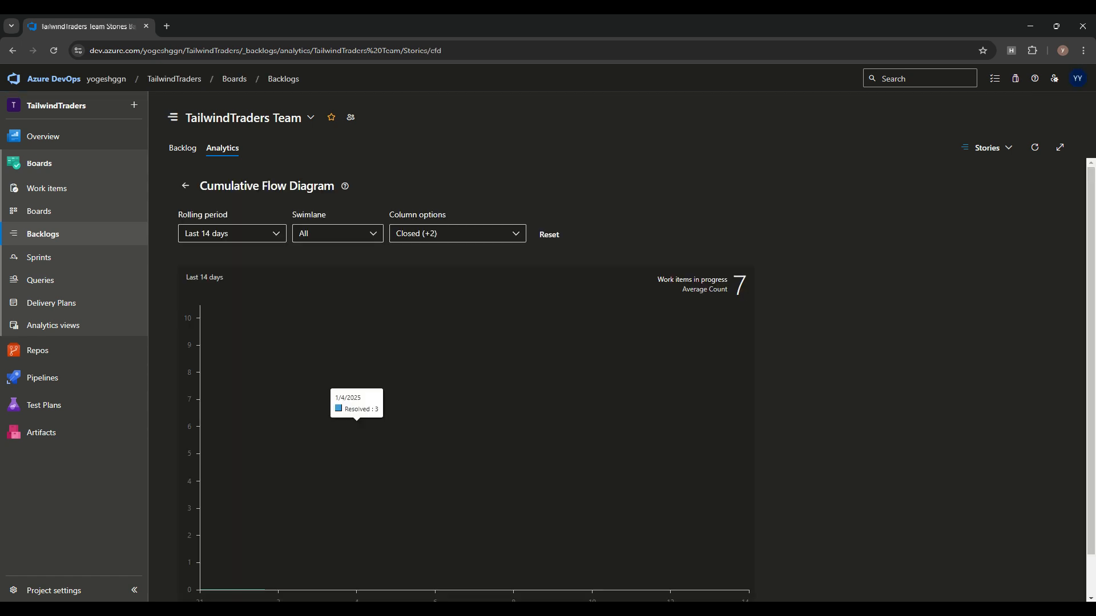
{"action": "scroll", "coordinate": [708, 445], "scroll_direction": "down", "scroll_amount": 1}
{"action": "left_click", "coordinate": [245, 189]}
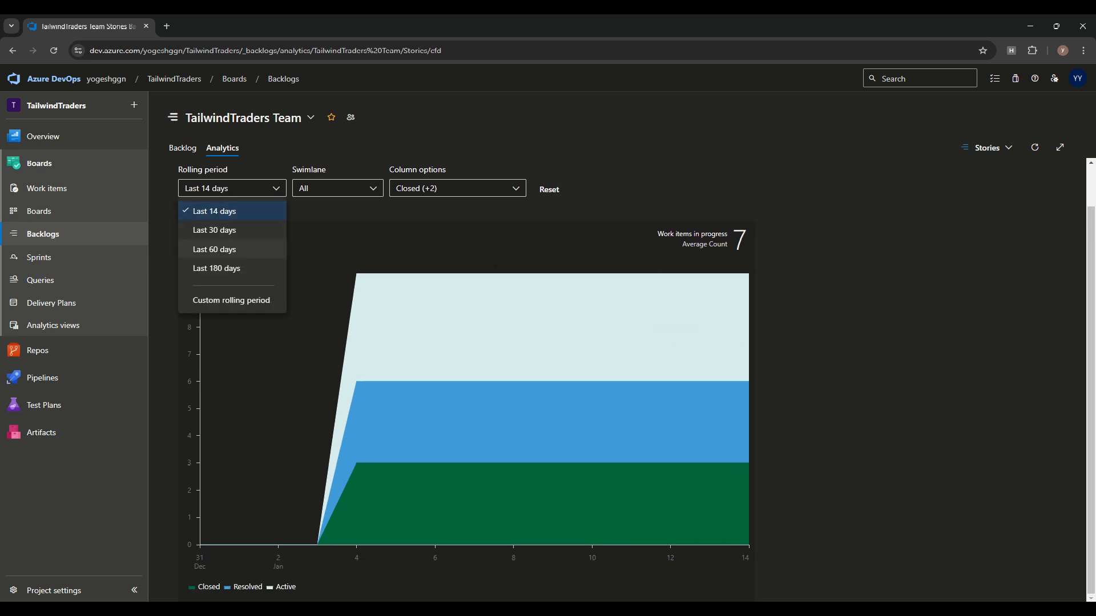
{"action": "left_click", "coordinate": [338, 188]}
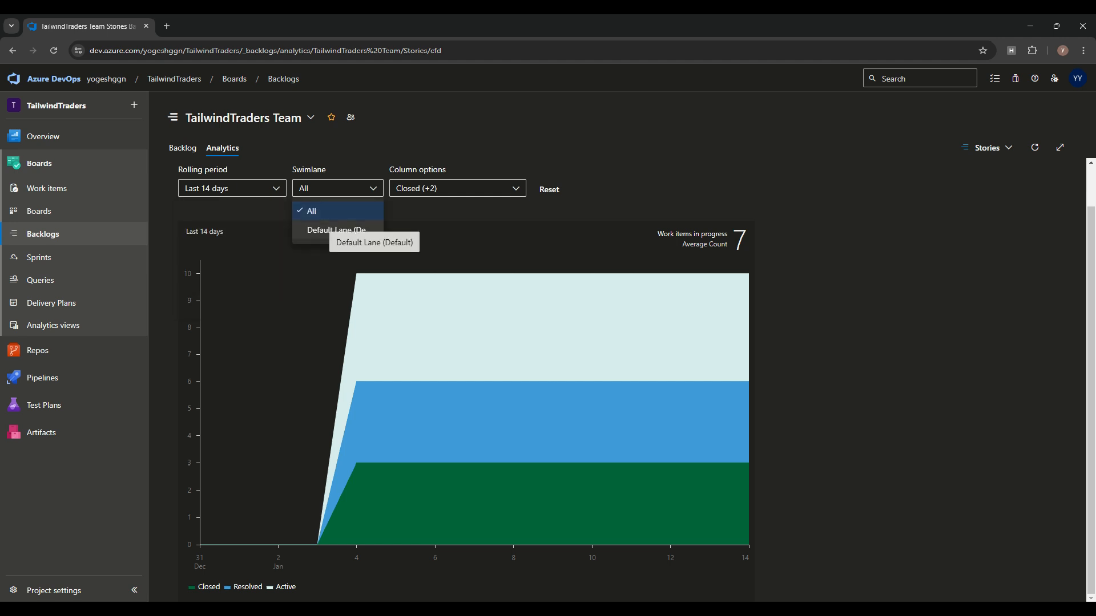
{"action": "left_click", "coordinate": [458, 188]}
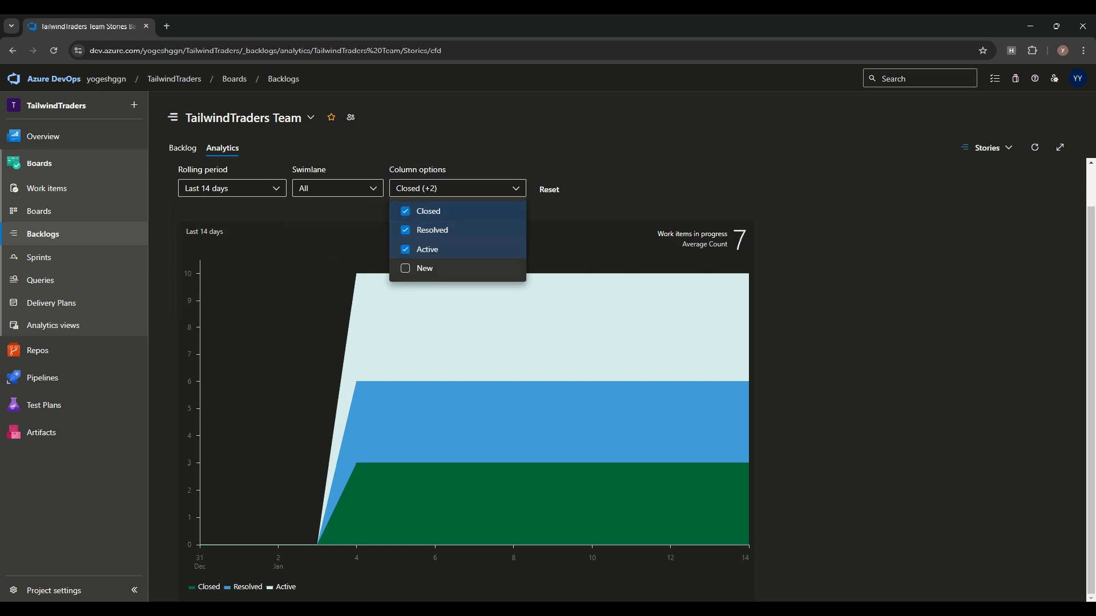
{"action": "left_click", "coordinate": [737, 282]}
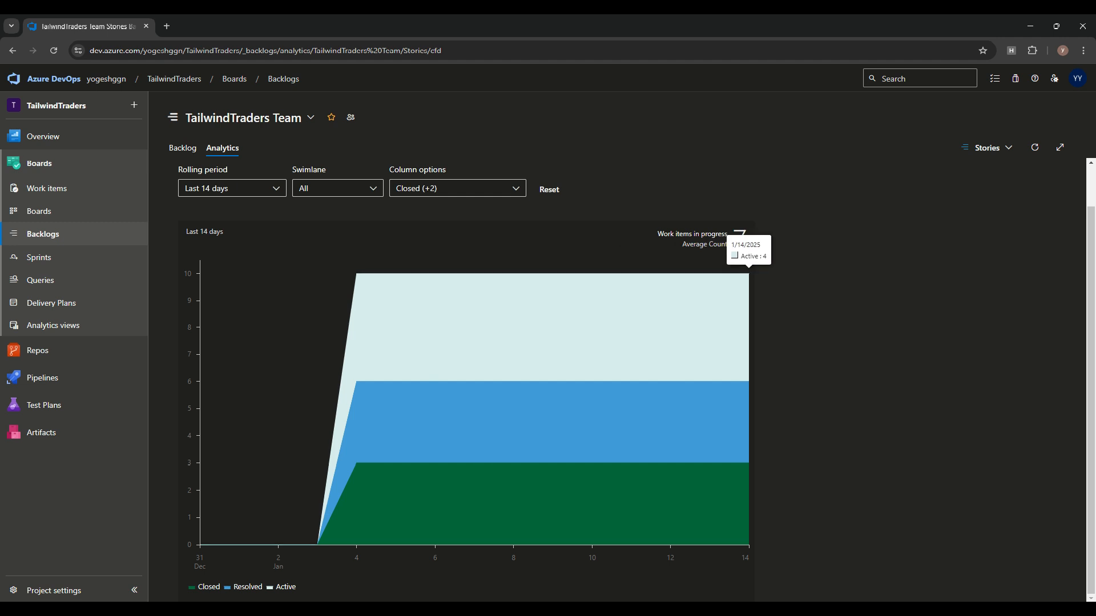
{"action": "scroll", "coordinate": [748, 275], "scroll_direction": "up", "scroll_amount": 1}
{"action": "left_click", "coordinate": [186, 186]}
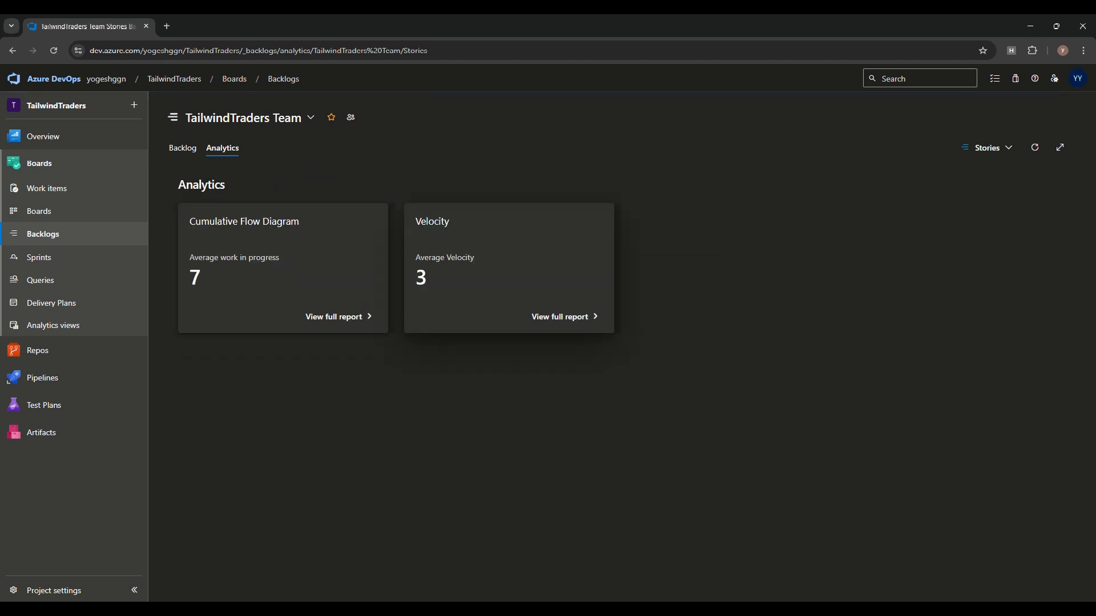
Step: Review the Velocity report's Number of Iterations choices, then go to the Backlogs directory
{"action": "left_click", "coordinate": [560, 317]}
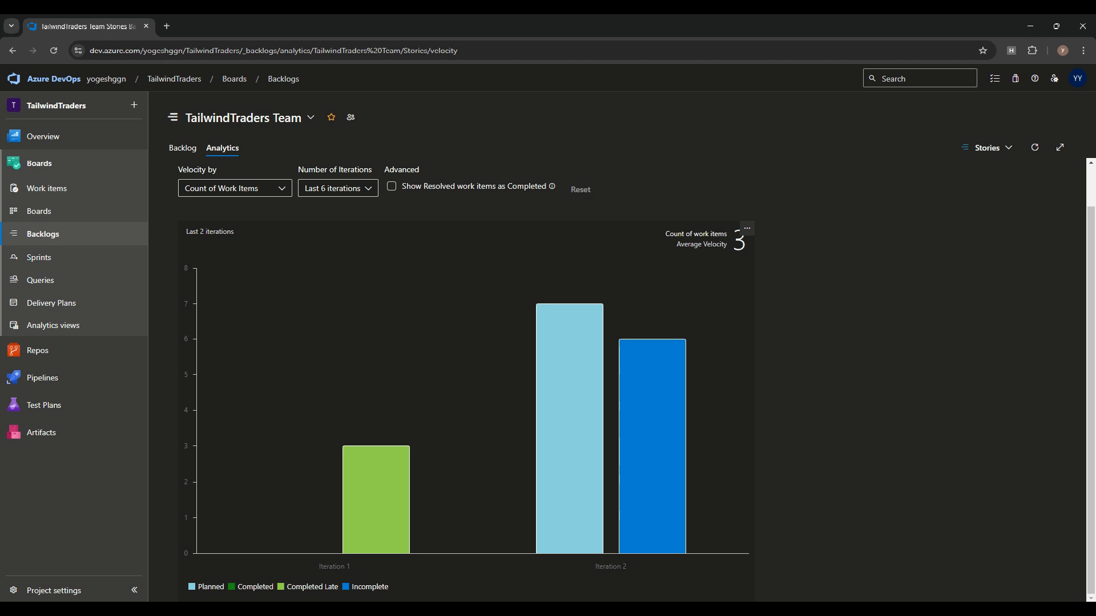
{"action": "mouse_move", "coordinate": [386, 451]}
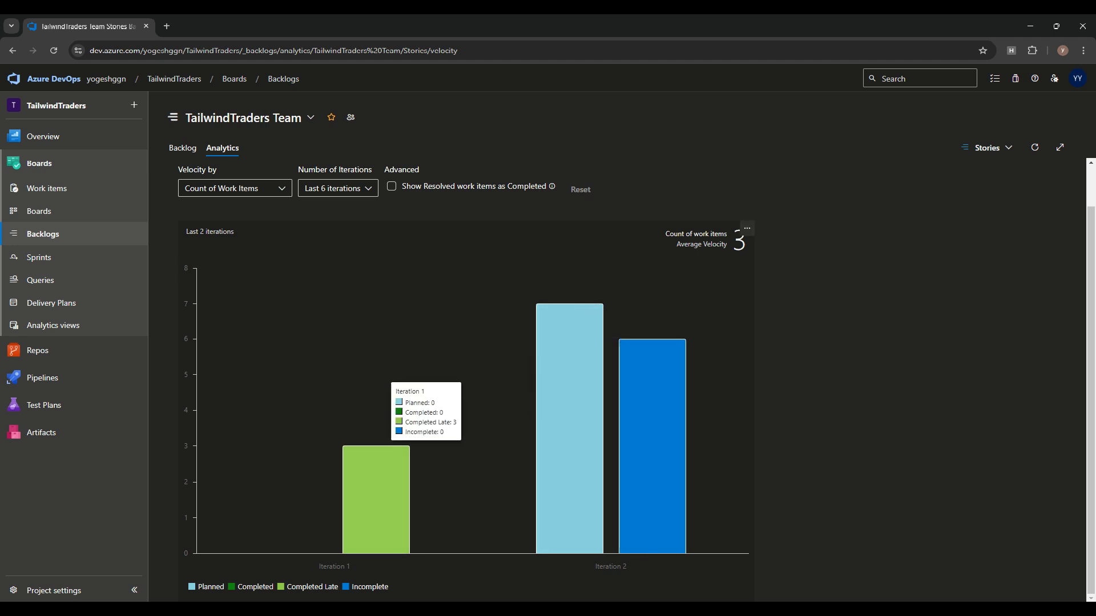
{"action": "left_click", "coordinate": [338, 188]}
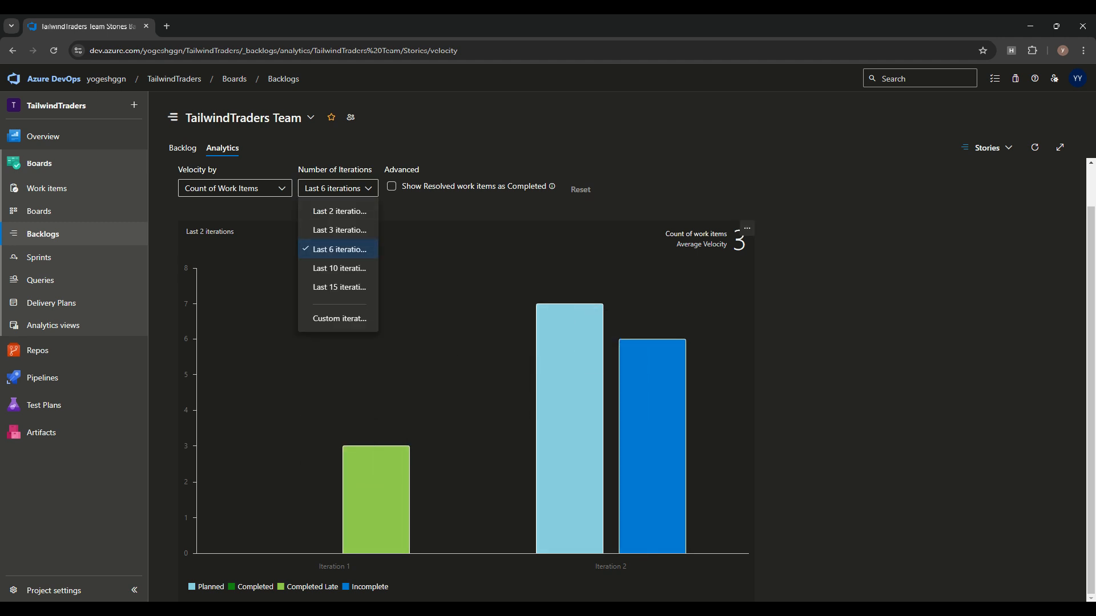
{"action": "left_click", "coordinate": [342, 473]}
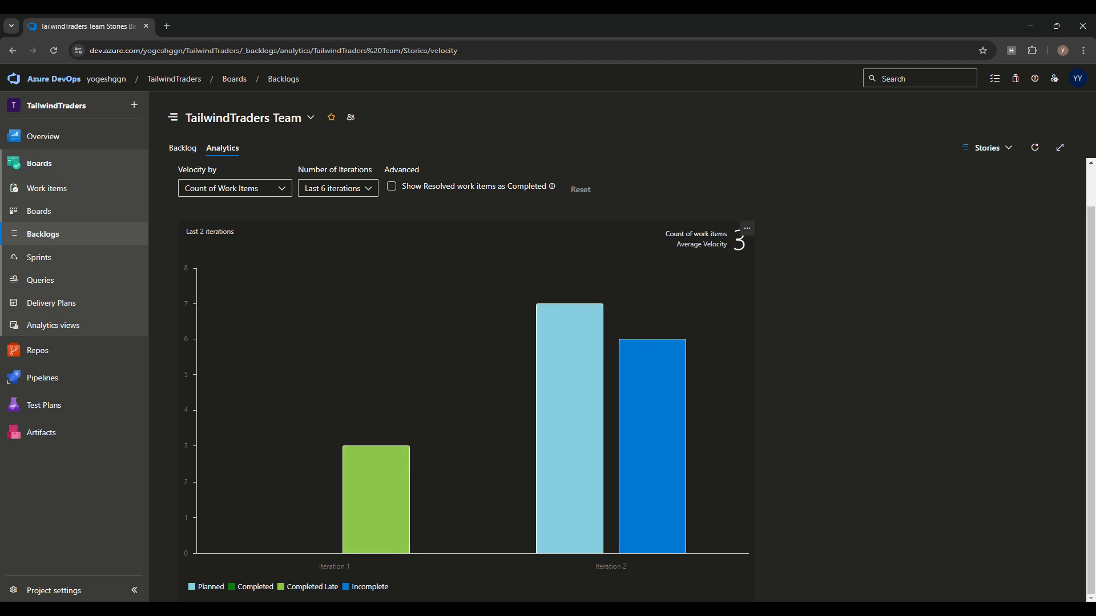
{"action": "left_click", "coordinate": [43, 234]}
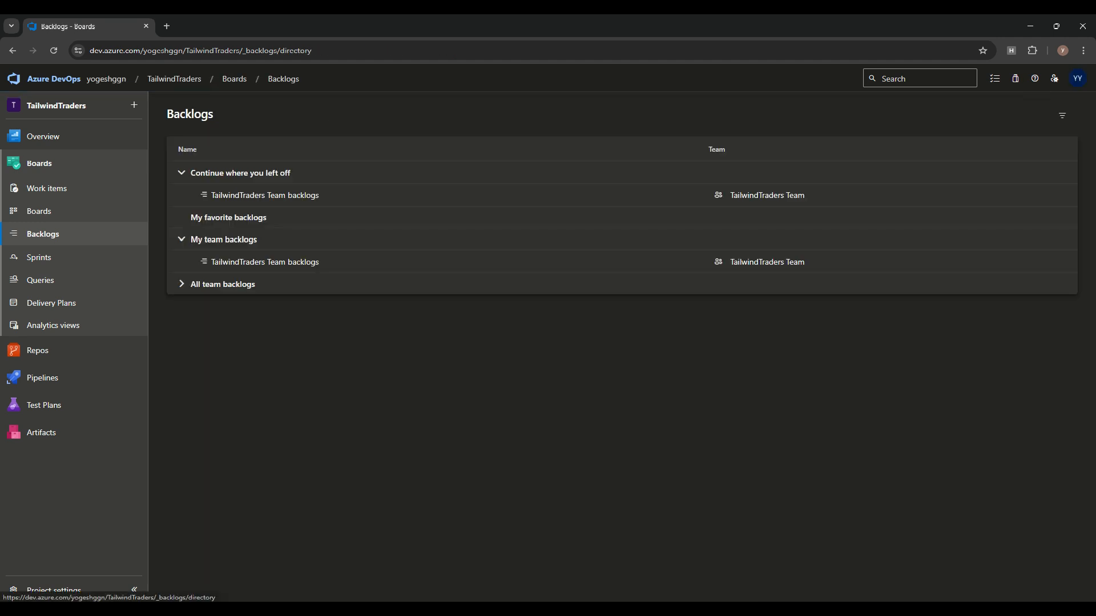
Step: Turn Forecasting on for the TailwindTraders Team Stories backlog, forecasting at velocity 10
{"action": "left_click", "coordinate": [265, 195]}
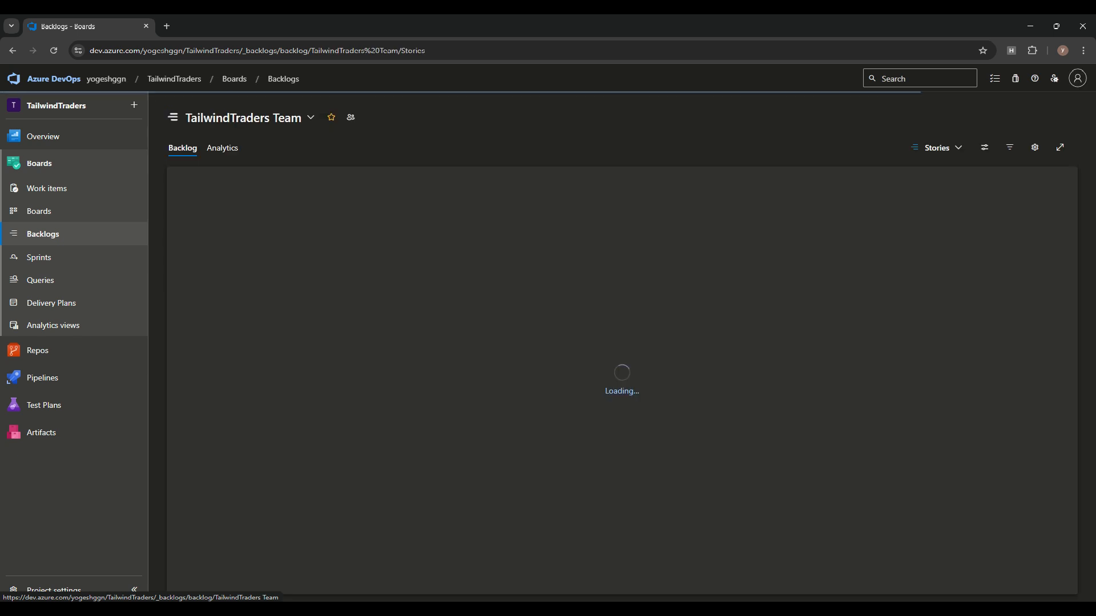
{"action": "left_click", "coordinate": [984, 147]}
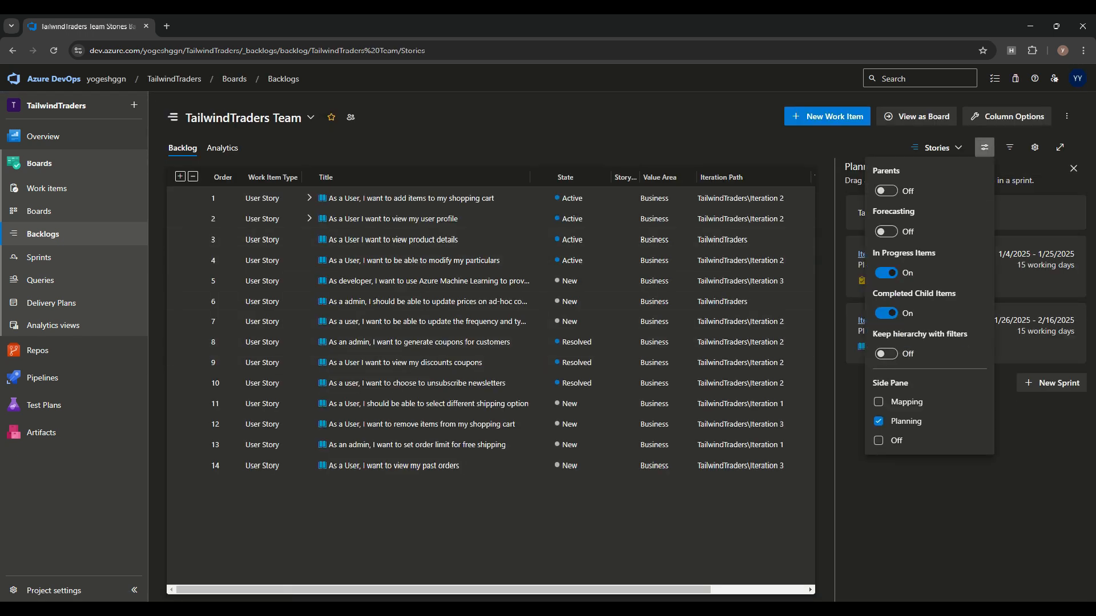
{"action": "left_click", "coordinate": [886, 231]}
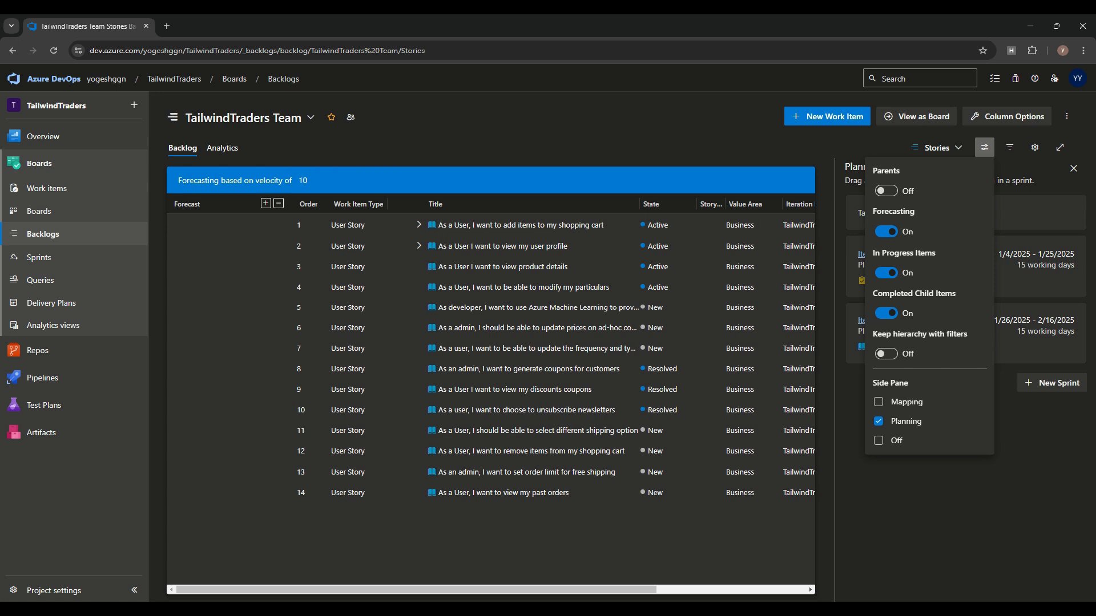
{"action": "left_click", "coordinate": [366, 180]}
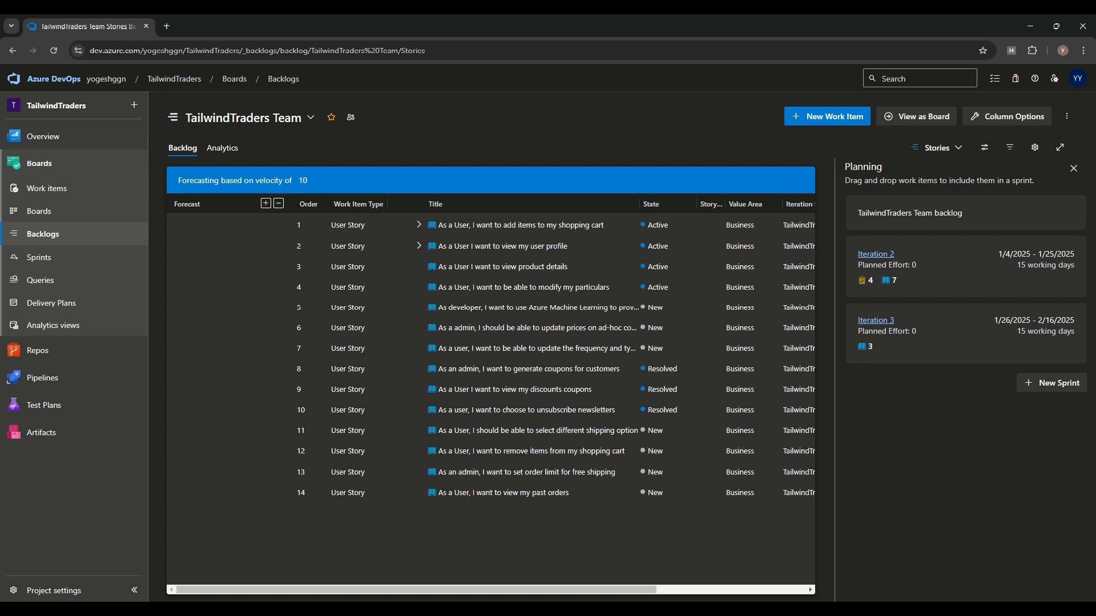
{"action": "left_click", "coordinate": [1066, 116]}
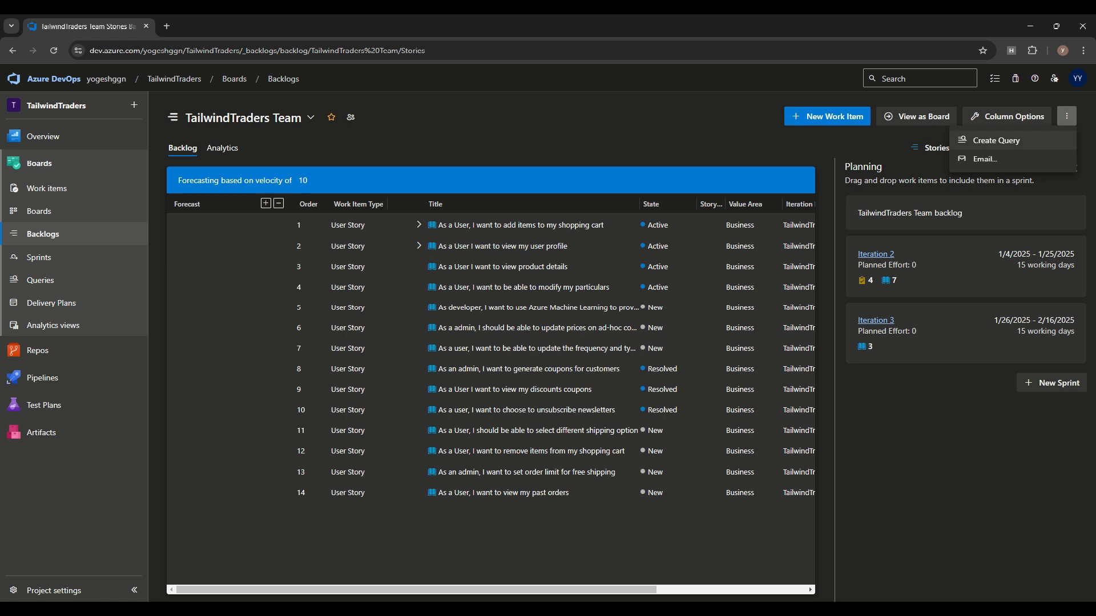
{"action": "left_click", "coordinate": [985, 159]}
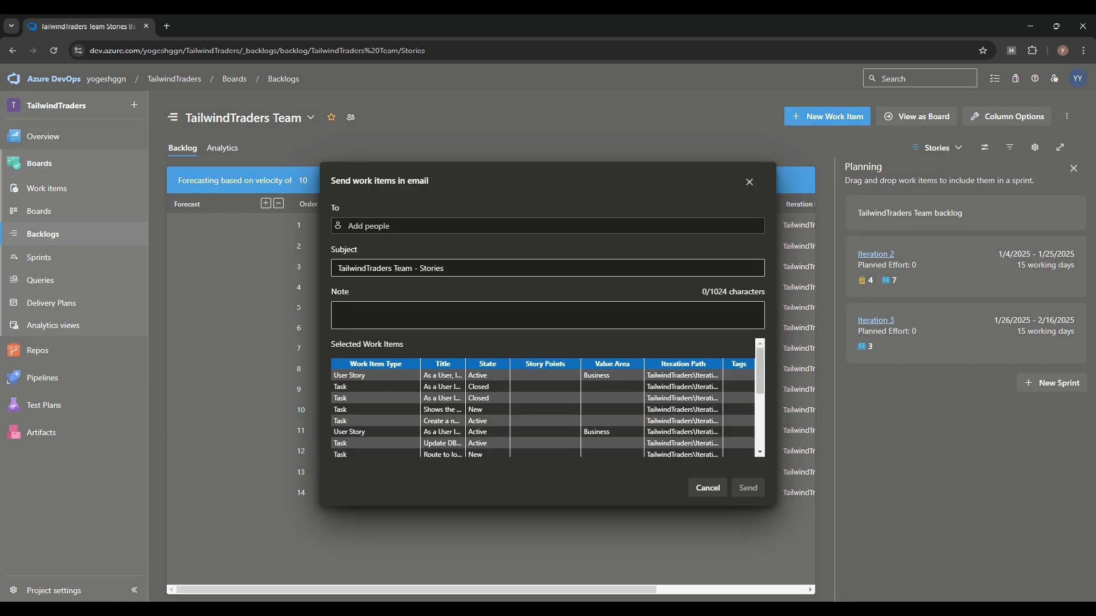
{"action": "left_click", "coordinate": [369, 226]}
{"action": "left_click", "coordinate": [531, 197]}
{"action": "left_click", "coordinate": [548, 316]}
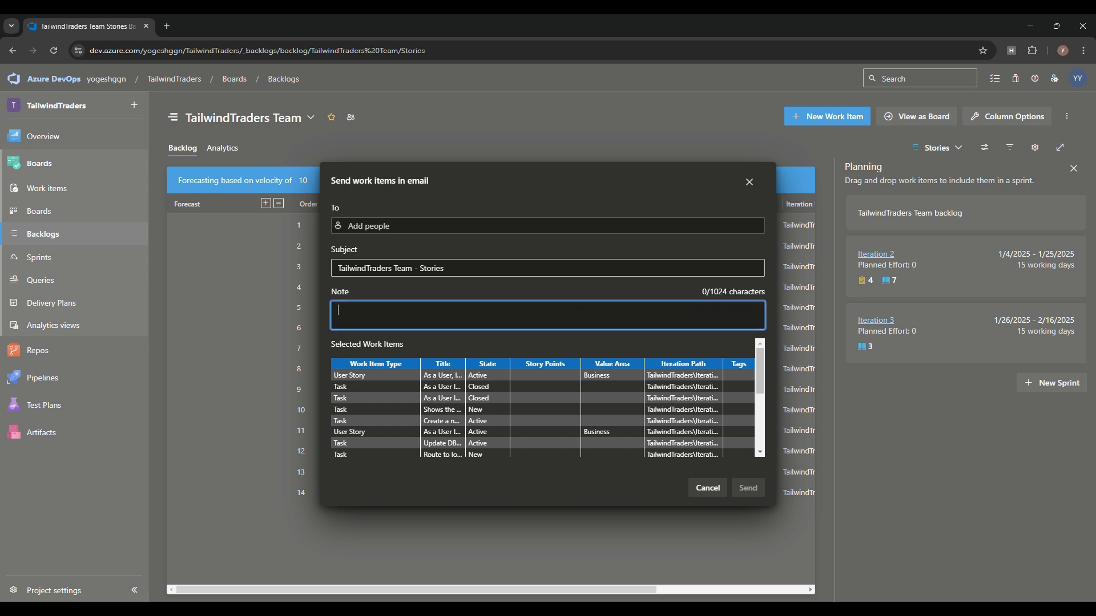
{"action": "scroll", "coordinate": [547, 398], "scroll_direction": "down", "scroll_amount": 5}
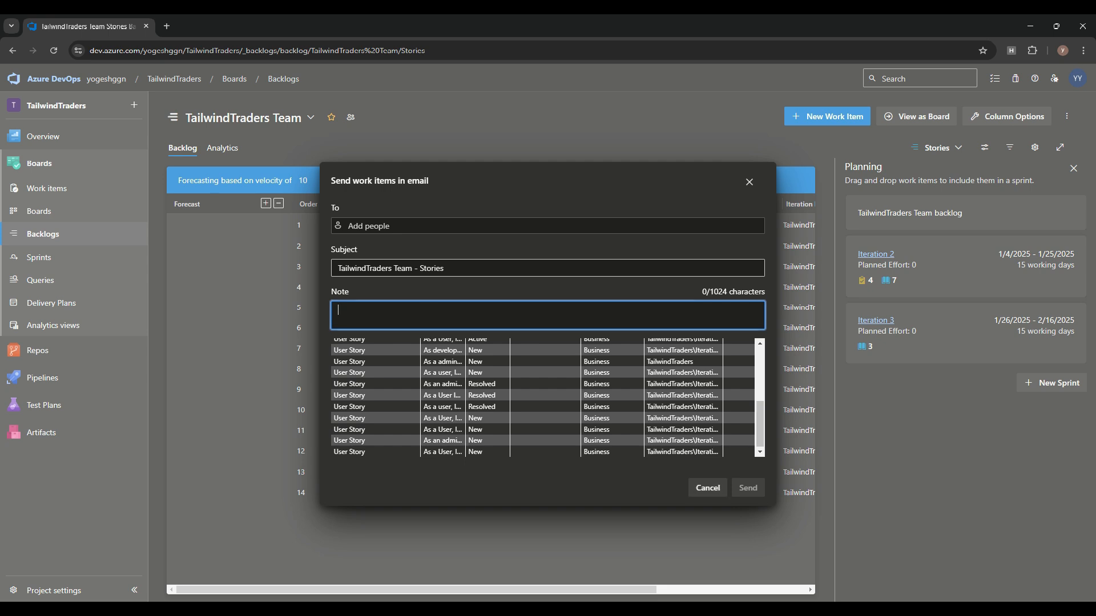
{"action": "left_click", "coordinate": [708, 488]}
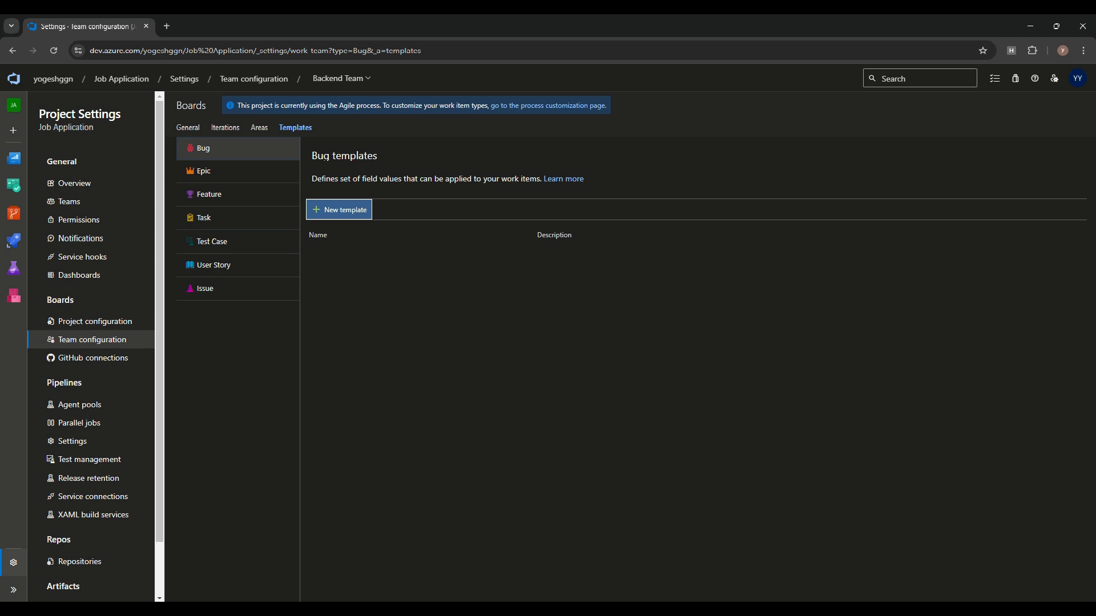
Step: Go to Organization settings > Process to list the Basic, Agile, Scrum and CMMI processes
{"action": "mouse_move", "coordinate": [14, 185]}
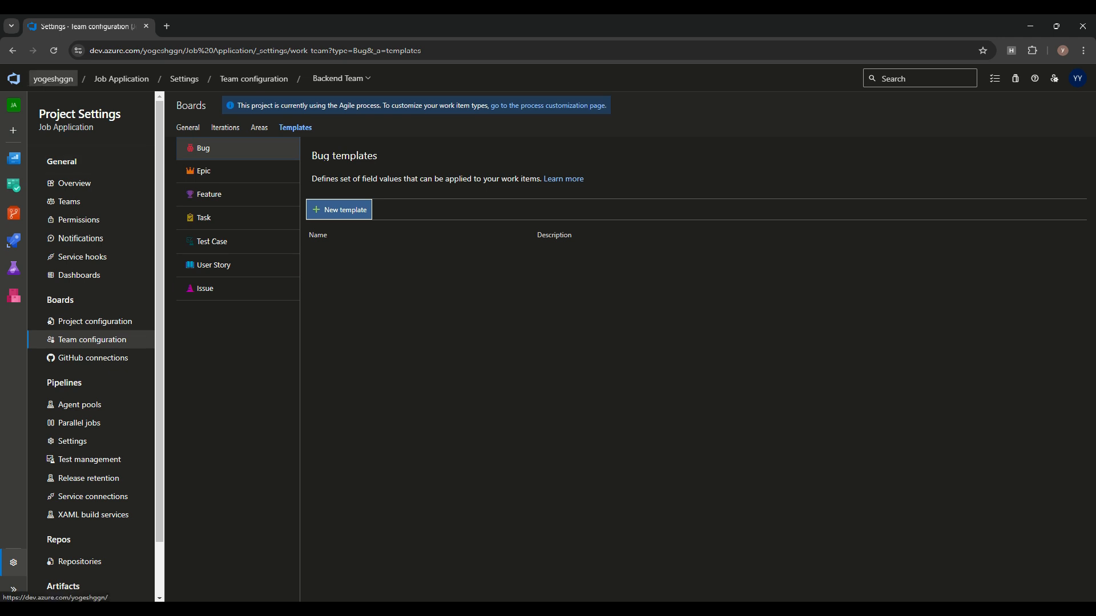
{"action": "left_click", "coordinate": [53, 79]}
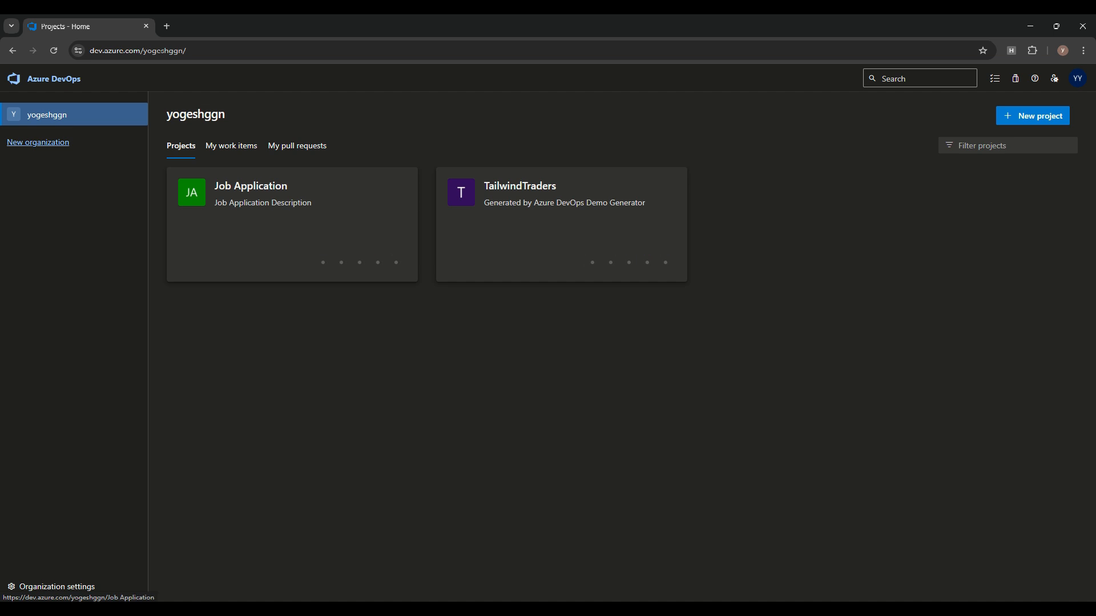
{"action": "left_click", "coordinate": [58, 586]}
{"action": "left_click", "coordinate": [44, 460]}
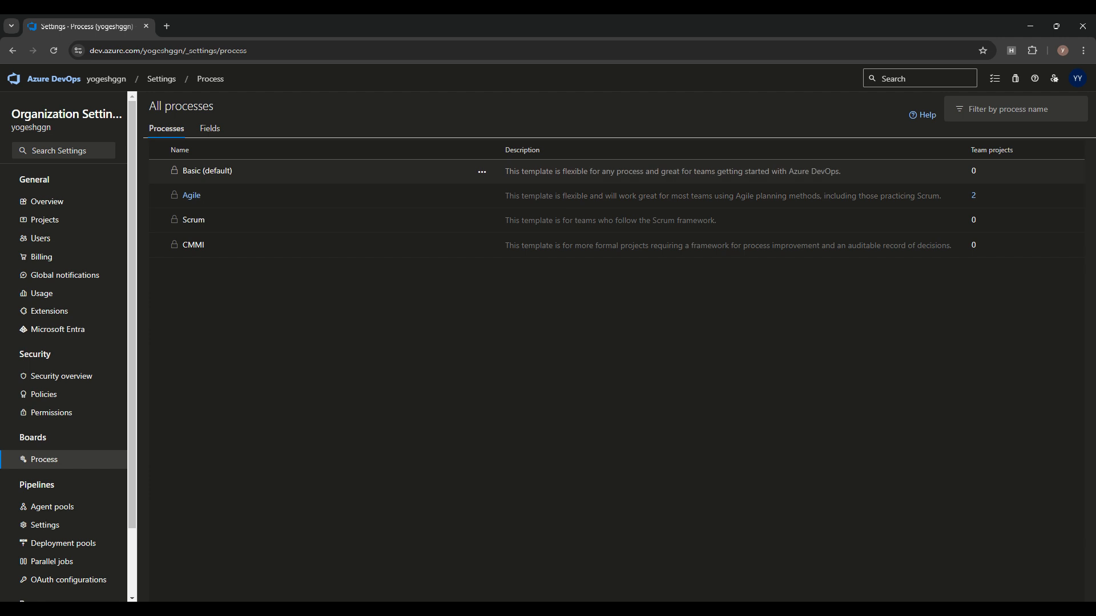
{"action": "left_click", "coordinate": [482, 196]}
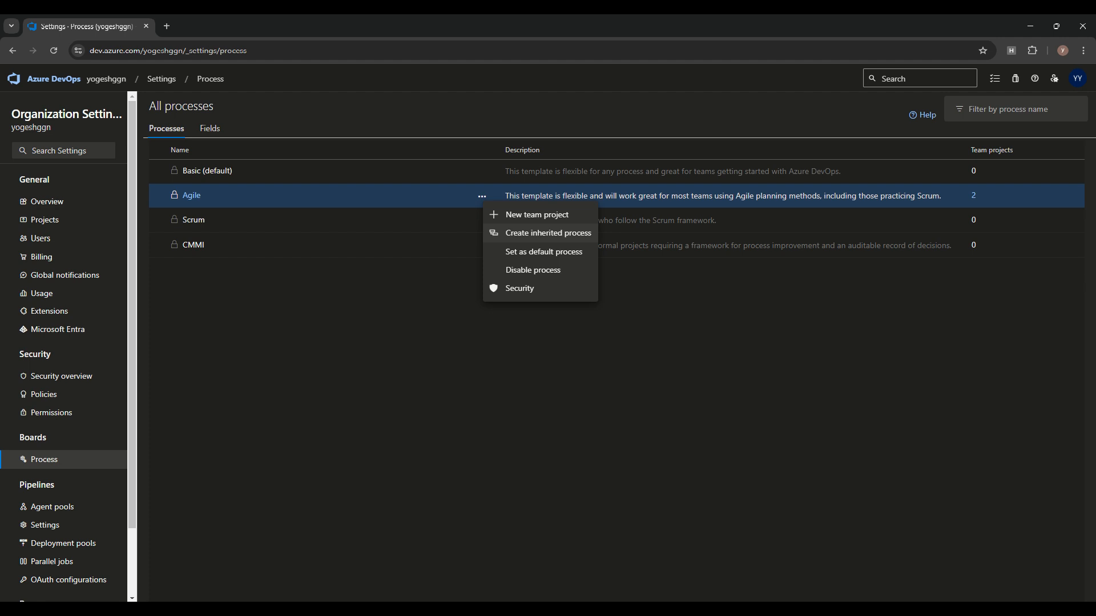
Step: Create a process inherited from Agile named 'Wellness Agile'
{"action": "left_click", "coordinate": [548, 233]}
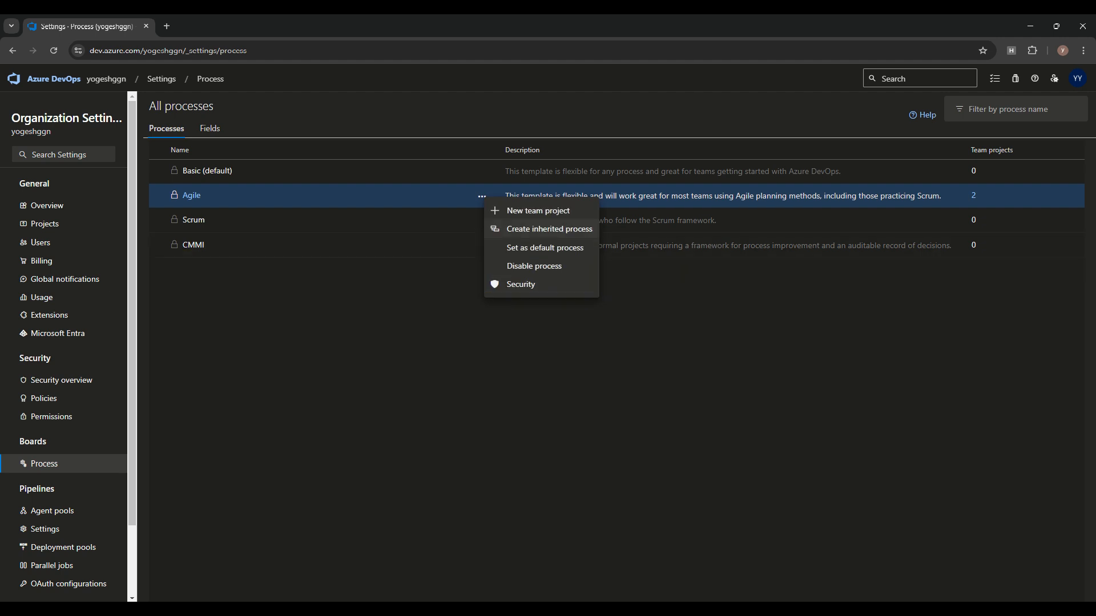
{"action": "key", "text": "Return"}
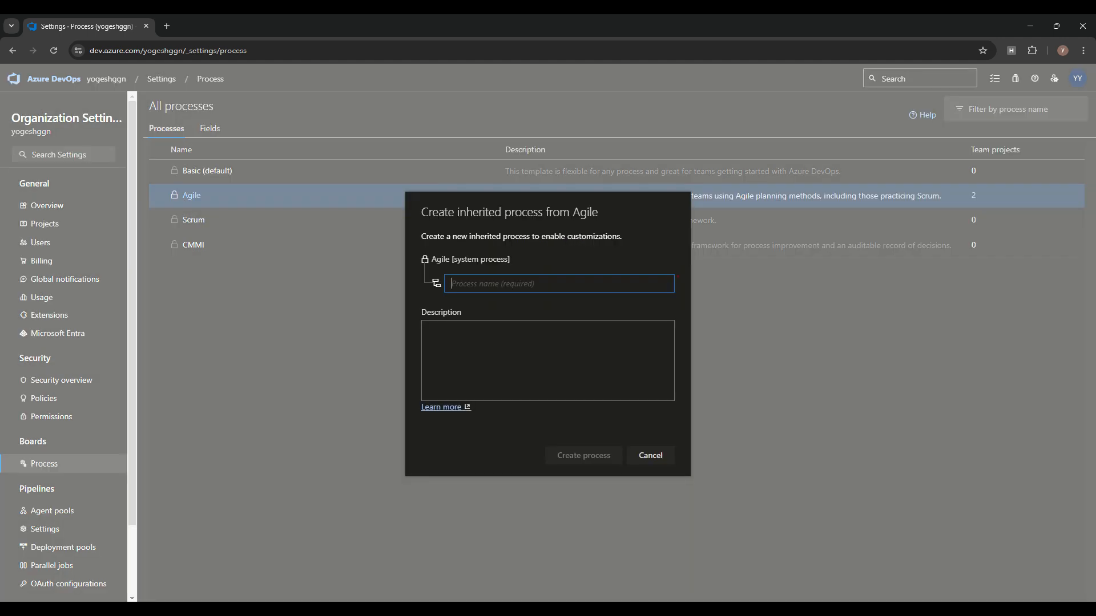
{"action": "type", "text": "NewA"}
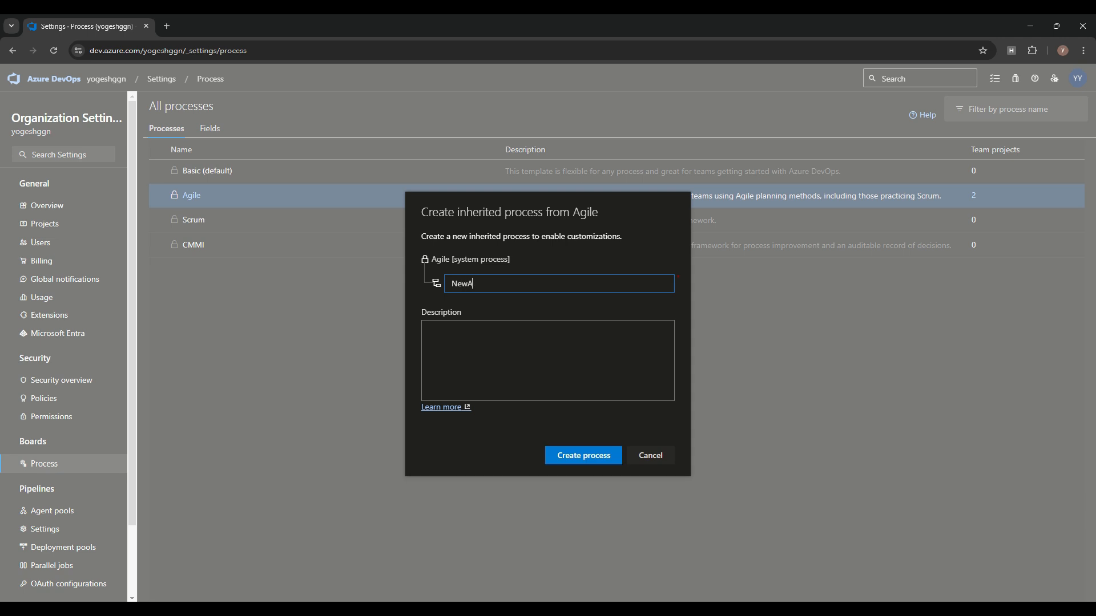
{"action": "type", "text": "gile"}
{"action": "key", "text": "Left"}
{"action": "key", "text": "Left"}
{"action": "key", "text": "Left"}
{"action": "key", "text": "Left"}
{"action": "key", "text": "Left"}
{"action": "key", "text": "BackSpace"}
{"action": "key", "text": "BackSpace"}
{"action": "key", "text": "BackSpace"}
{"action": "type", "text": "Wellness"}
{"action": "key", "text": "Return"}
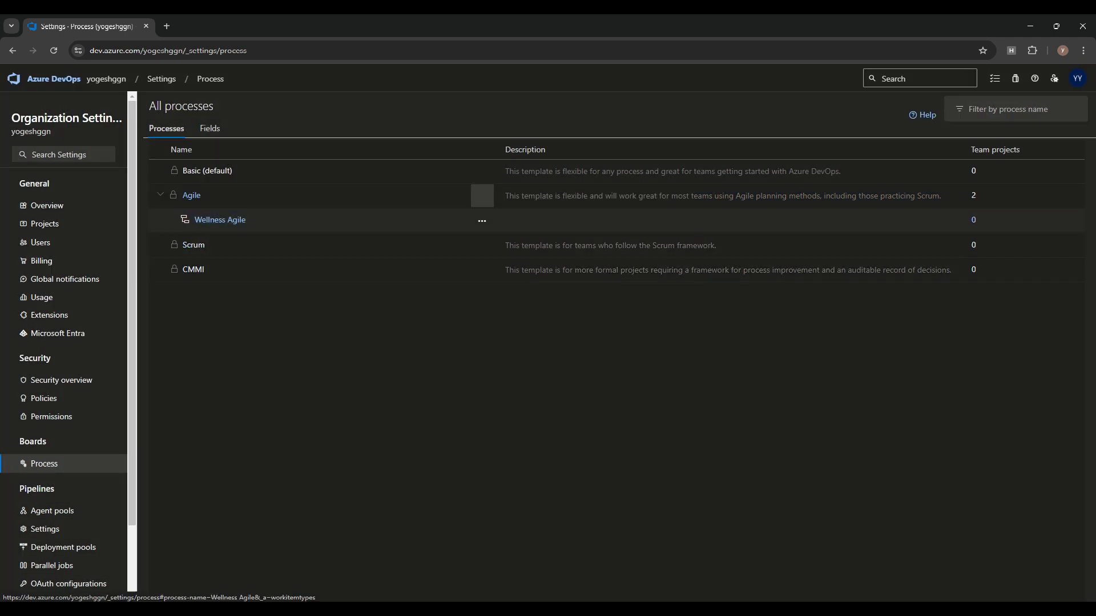
Step: Open Wellness Agile's Task work item layout and start adding a new field
{"action": "left_click", "coordinate": [219, 220]}
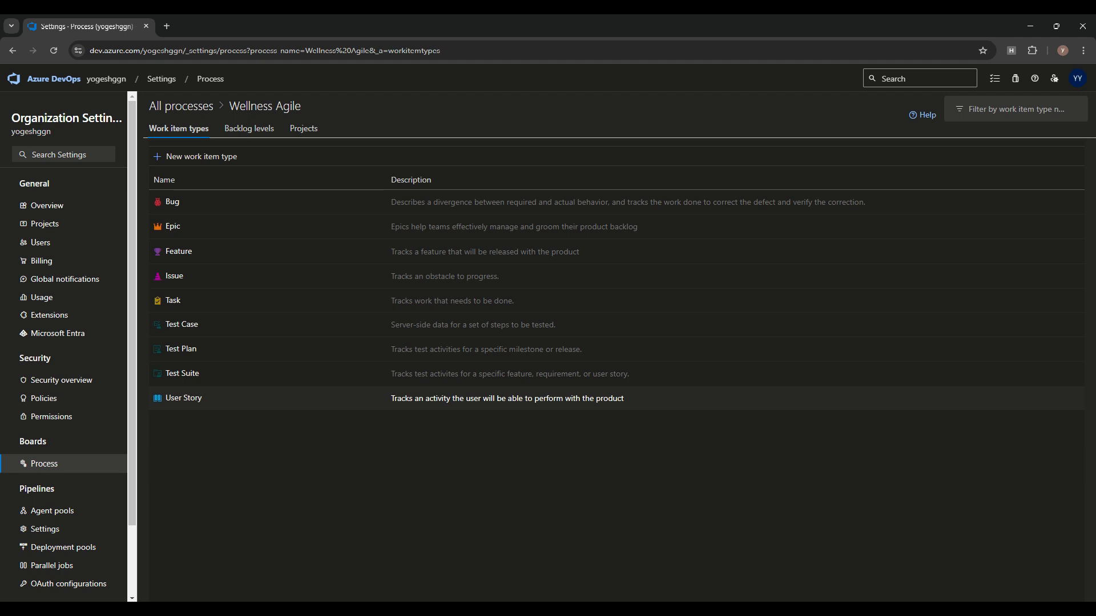
{"action": "left_click", "coordinate": [508, 398]}
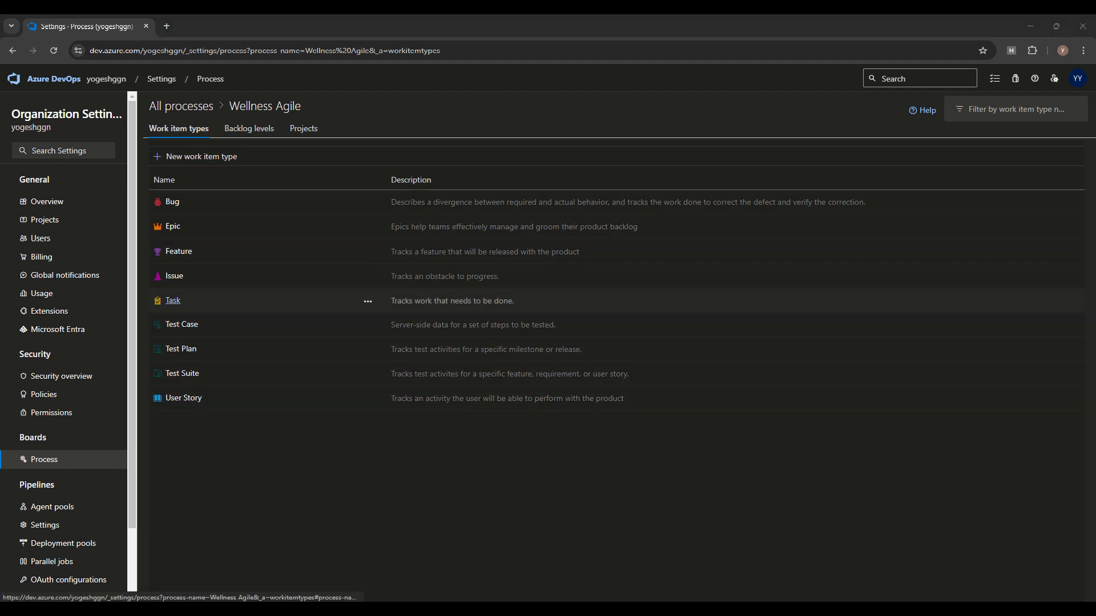
{"action": "left_click", "coordinate": [173, 300]}
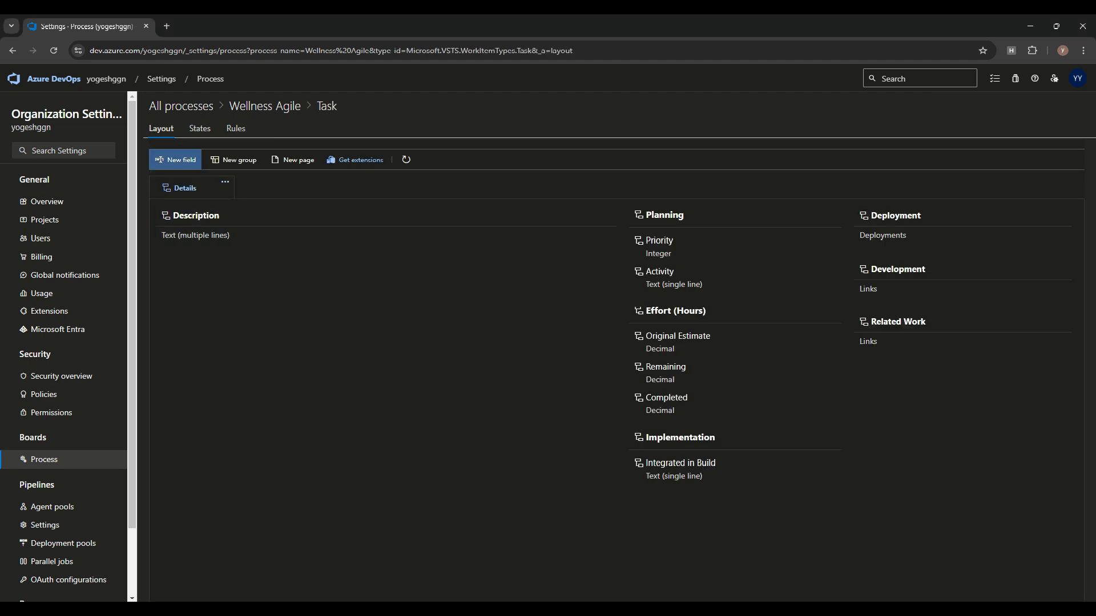
{"action": "left_click", "coordinate": [175, 159]}
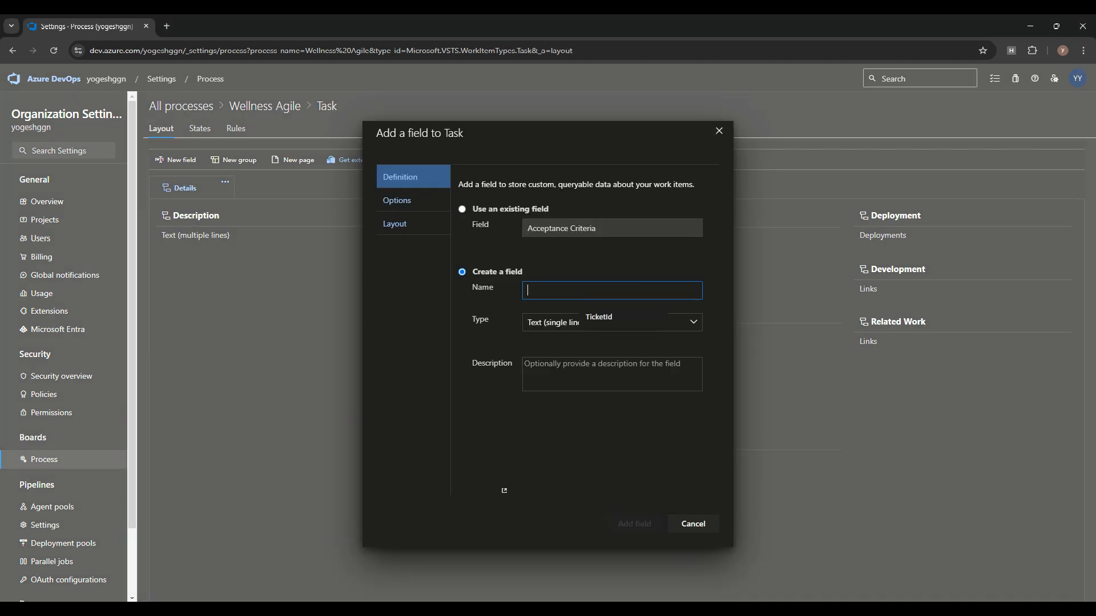
Step: Name the new Task field 'TicketId' with the single-line text type
{"action": "key", "text": "Down"}
{"action": "key", "text": "Return"}
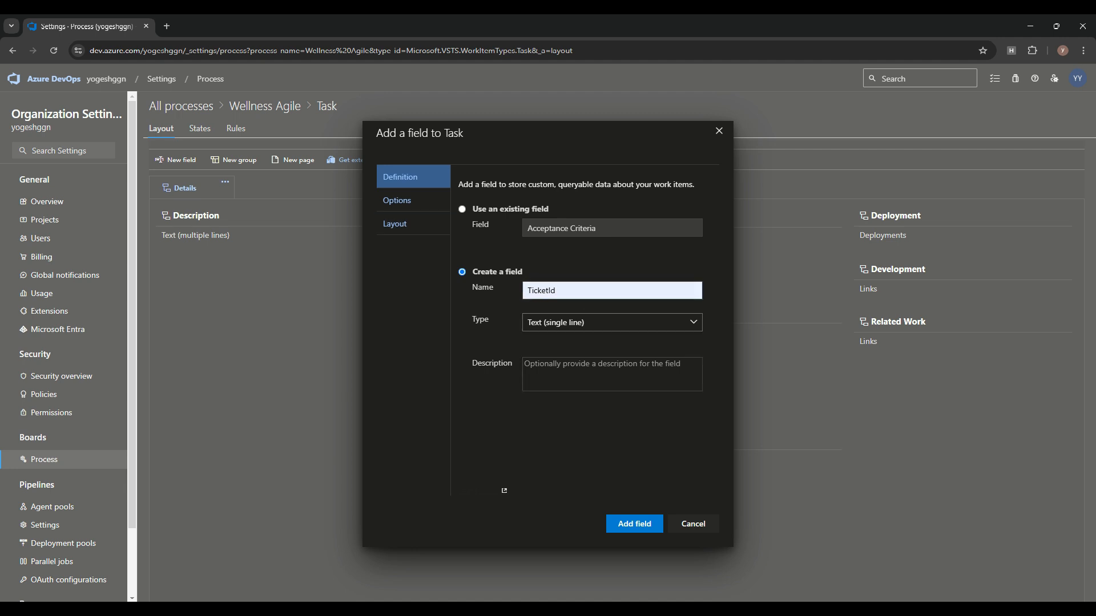
{"action": "left_click", "coordinate": [694, 323]}
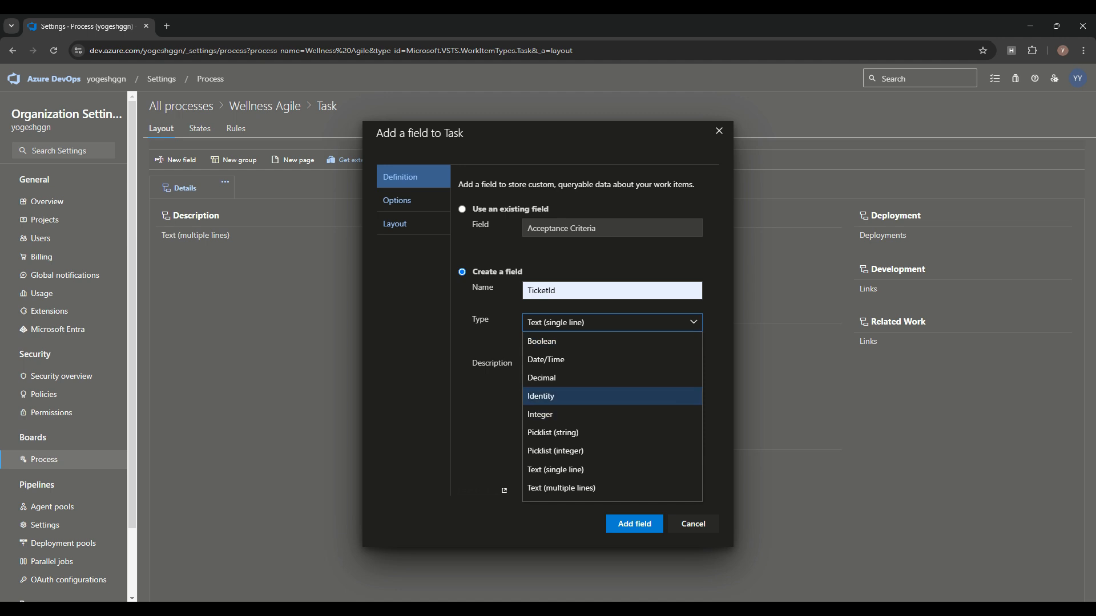
{"action": "left_click", "coordinate": [492, 411]}
{"action": "left_click", "coordinate": [556, 323]}
{"action": "left_click", "coordinate": [492, 419]}
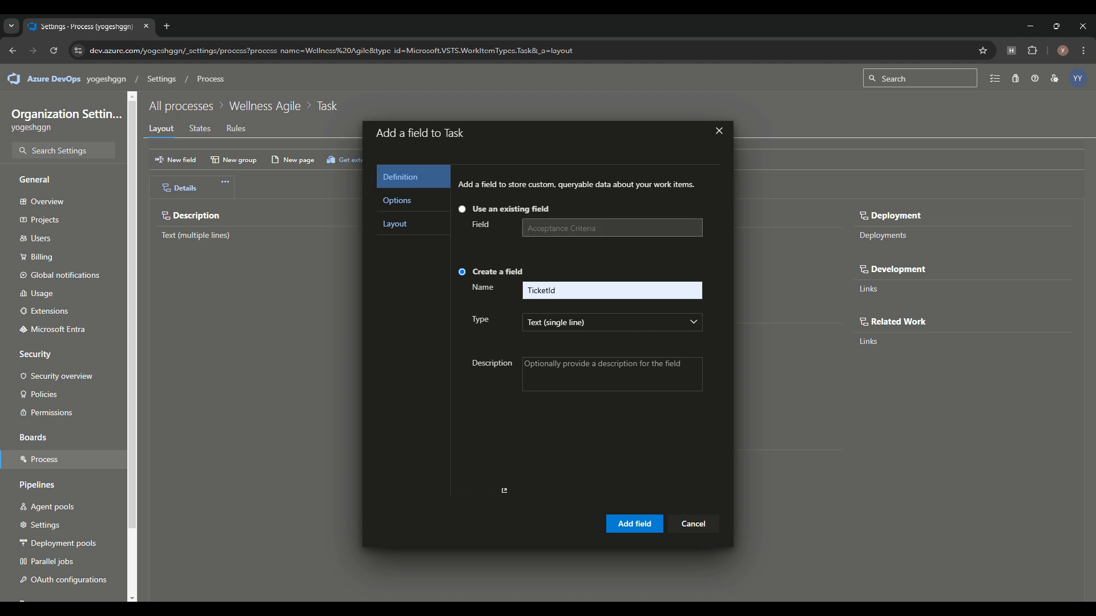
Step: Place TicketId in a new 'Ticket Detail' group and add the field
{"action": "left_click", "coordinate": [395, 224]}
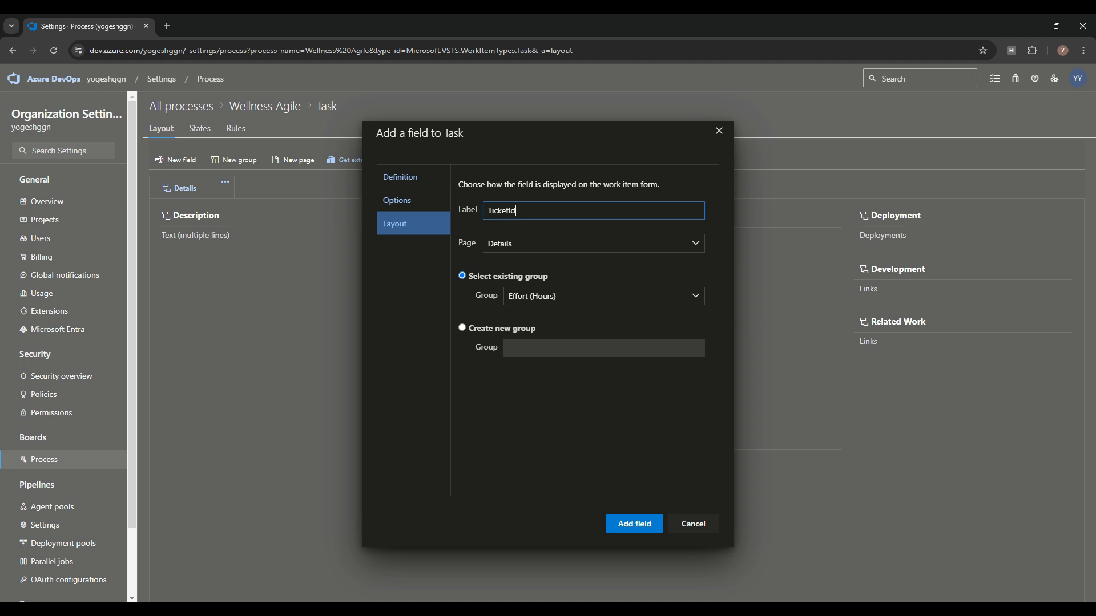
{"action": "left_click", "coordinate": [462, 328]}
{"action": "left_click", "coordinate": [604, 349]}
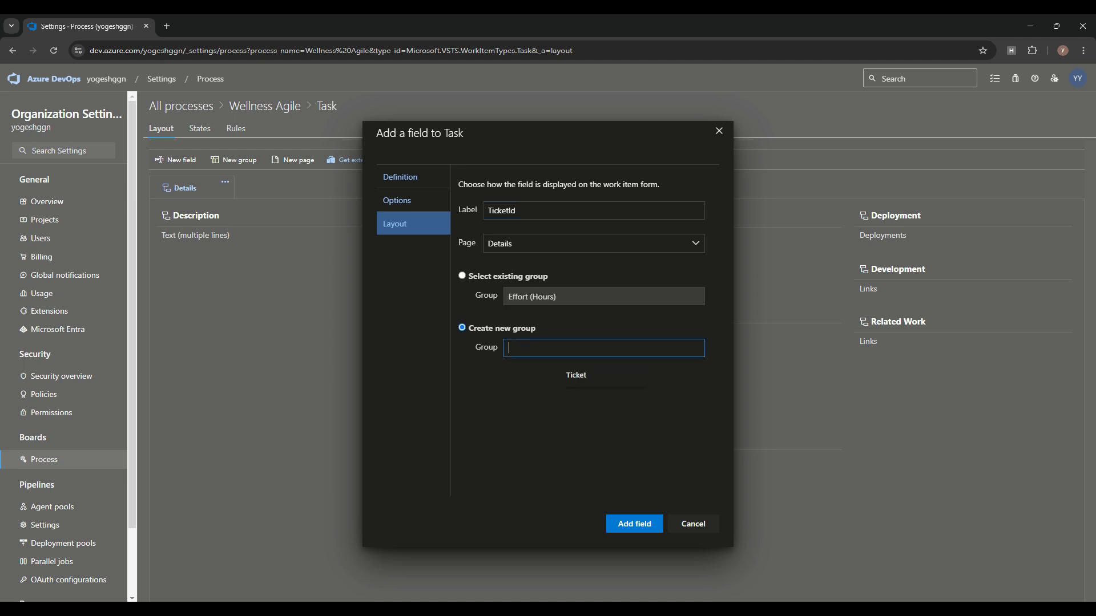
{"action": "key", "text": "Return"}
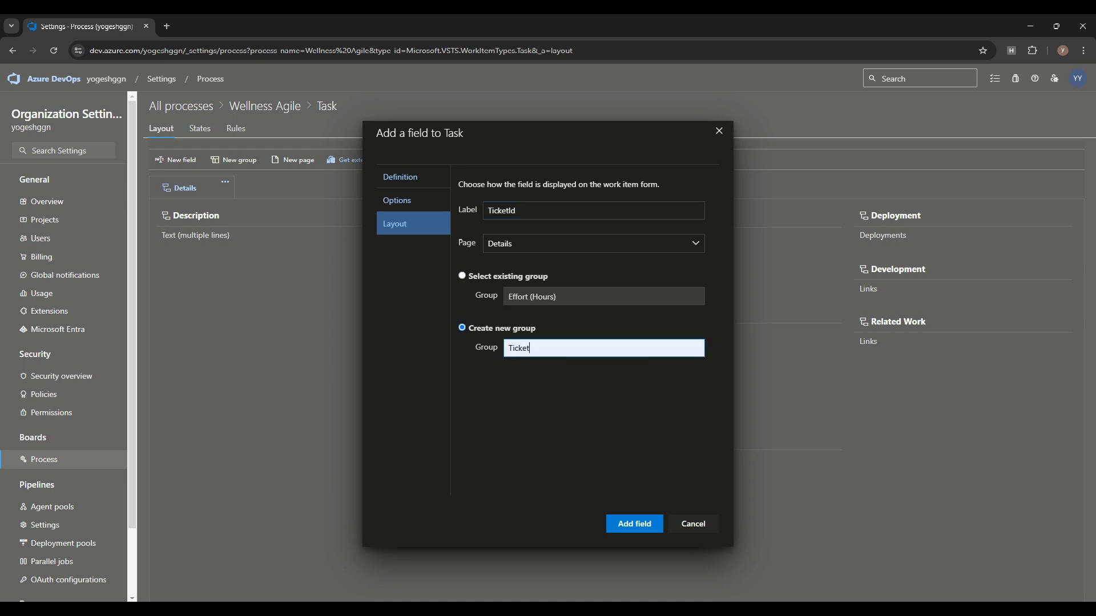
{"action": "type", "text": "Details"}
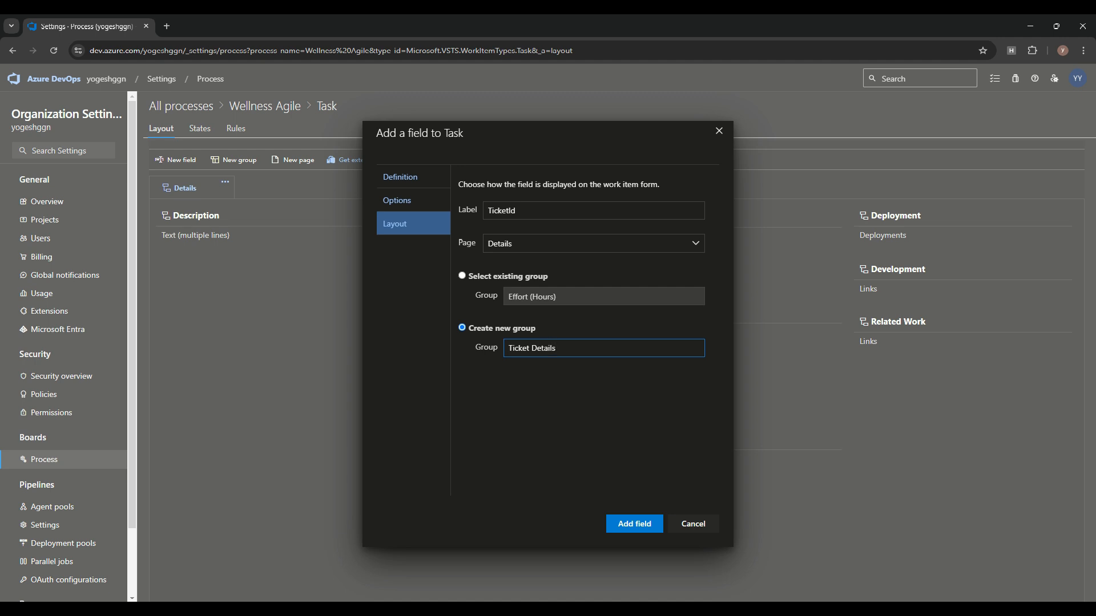
{"action": "key", "text": "BackSpace"}
{"action": "left_click", "coordinate": [634, 524]}
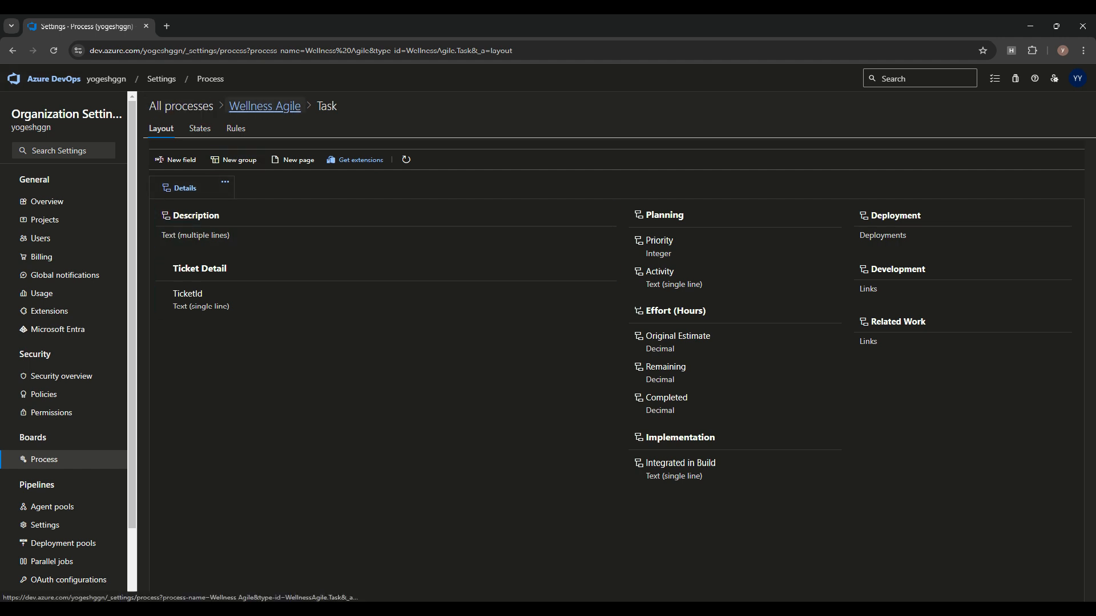
{"action": "left_click", "coordinate": [181, 106]}
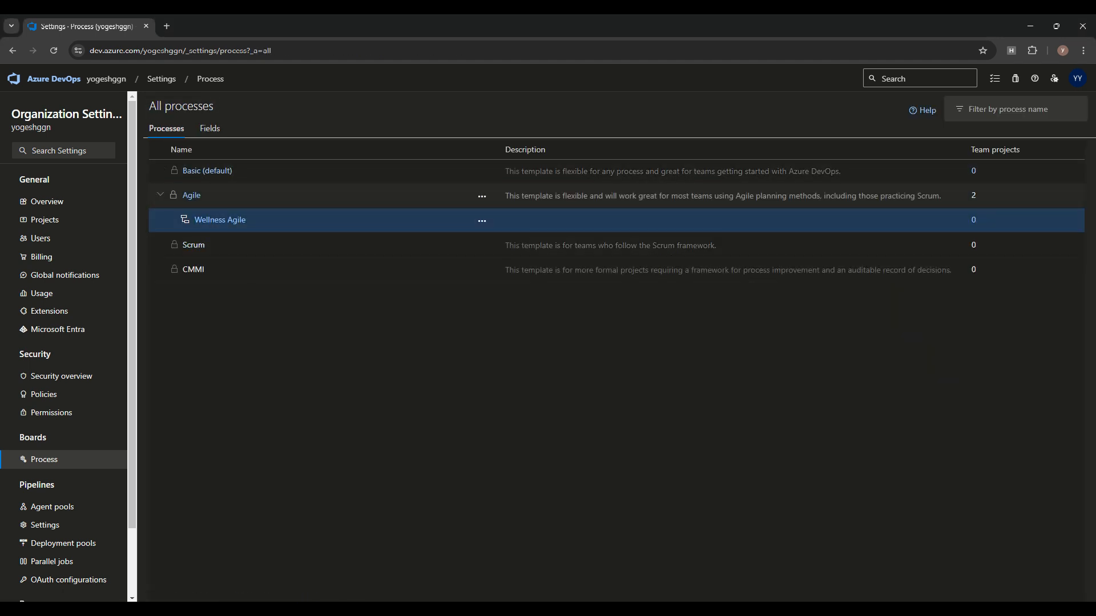
Step: Change the Job Application project's process from Agile to Wellness Agile
{"action": "left_click", "coordinate": [192, 195]}
{"action": "left_click", "coordinate": [303, 149]}
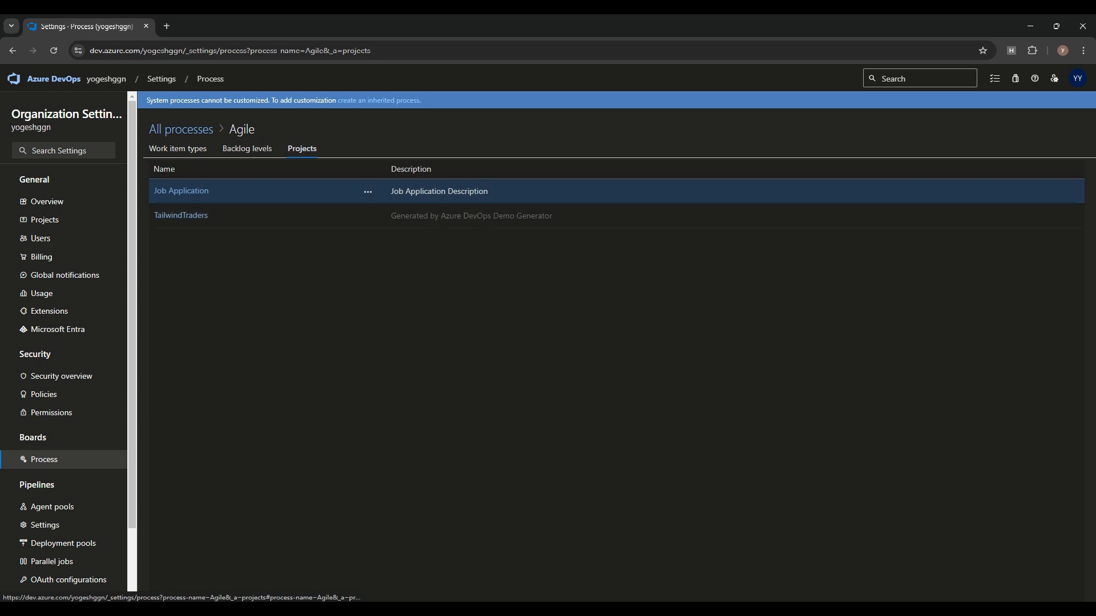
{"action": "left_click", "coordinate": [368, 192]}
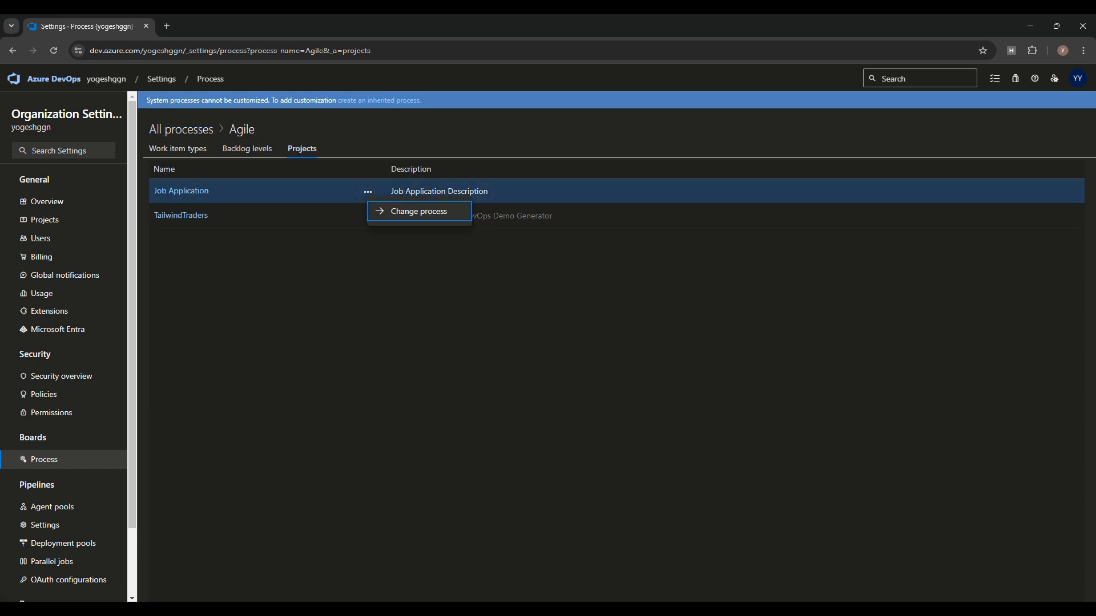
{"action": "left_click", "coordinate": [416, 210]}
{"action": "left_click", "coordinate": [949, 159]}
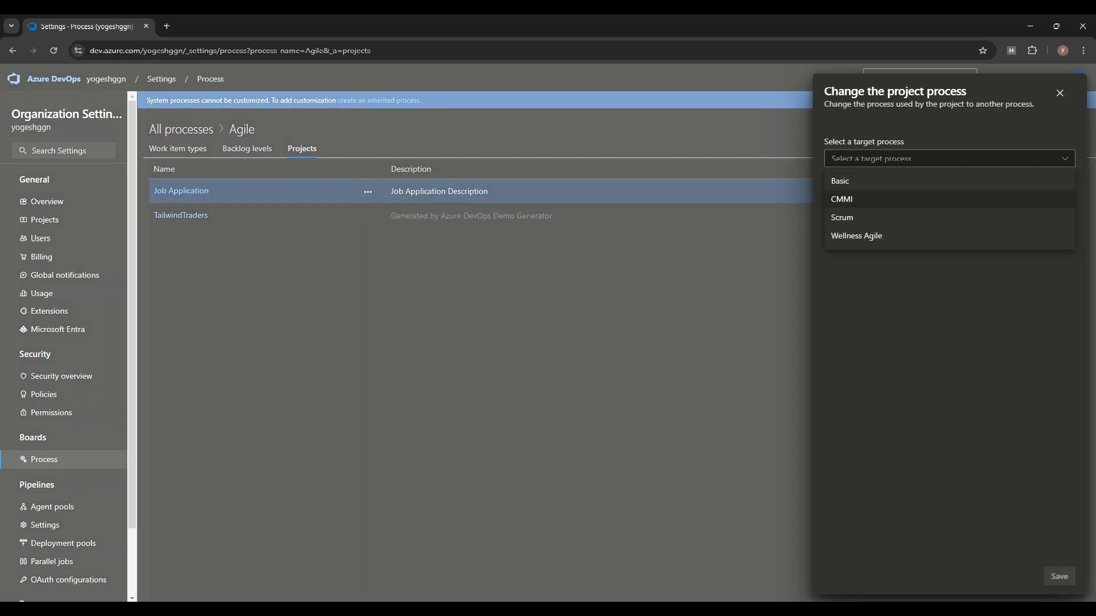
{"action": "left_click", "coordinate": [913, 236]}
{"action": "left_click", "coordinate": [1059, 577]}
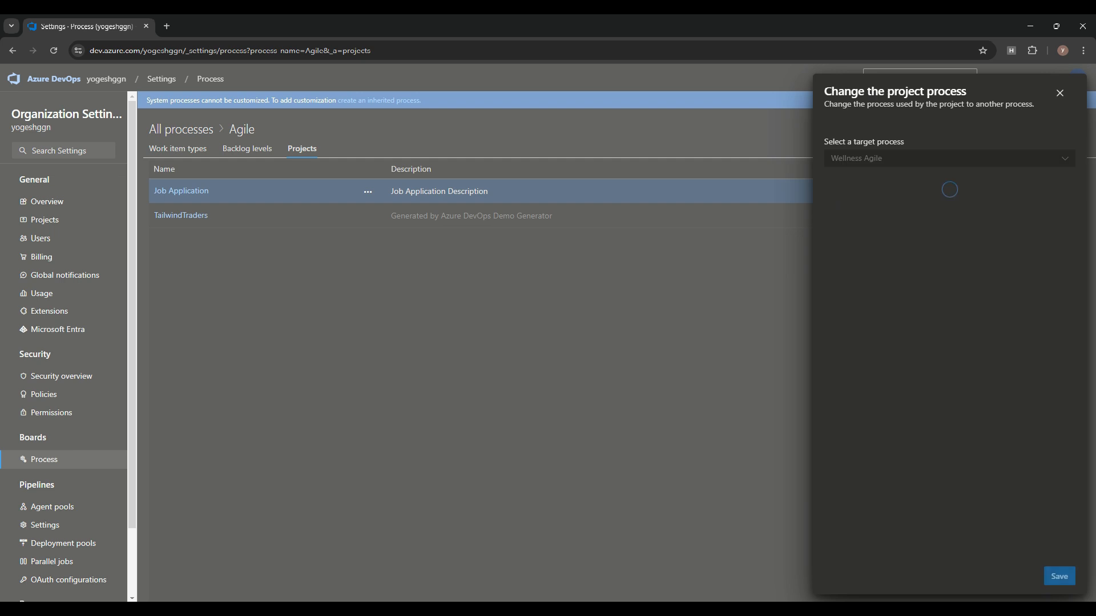
{"action": "left_click", "coordinate": [1057, 577]}
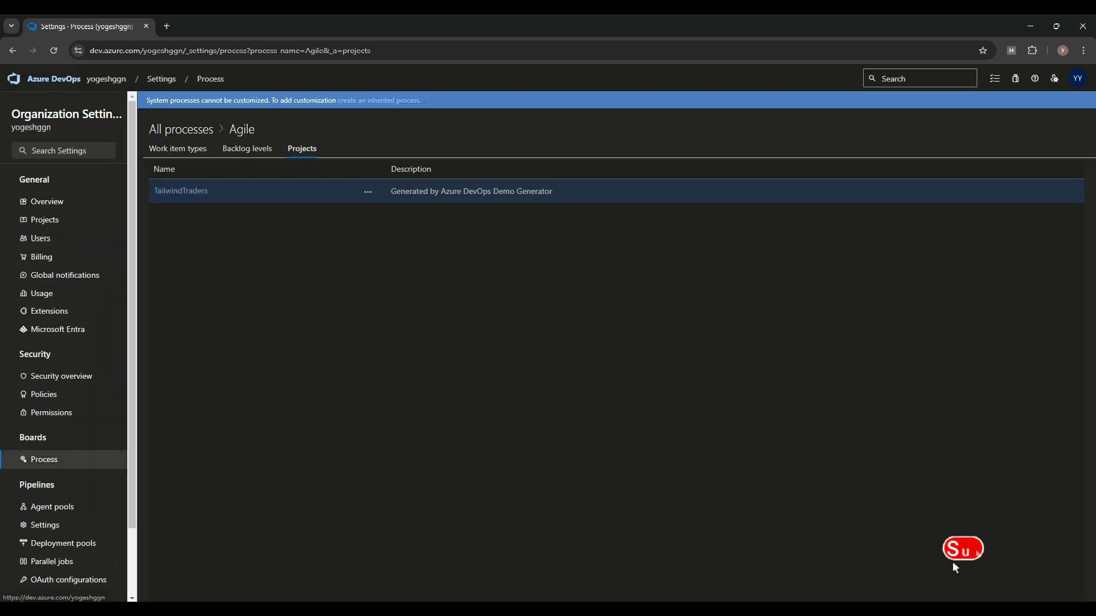
Step: Open the Job Application project summary from the organization home
{"action": "left_click", "coordinate": [54, 79]}
{"action": "left_click", "coordinate": [251, 187]}
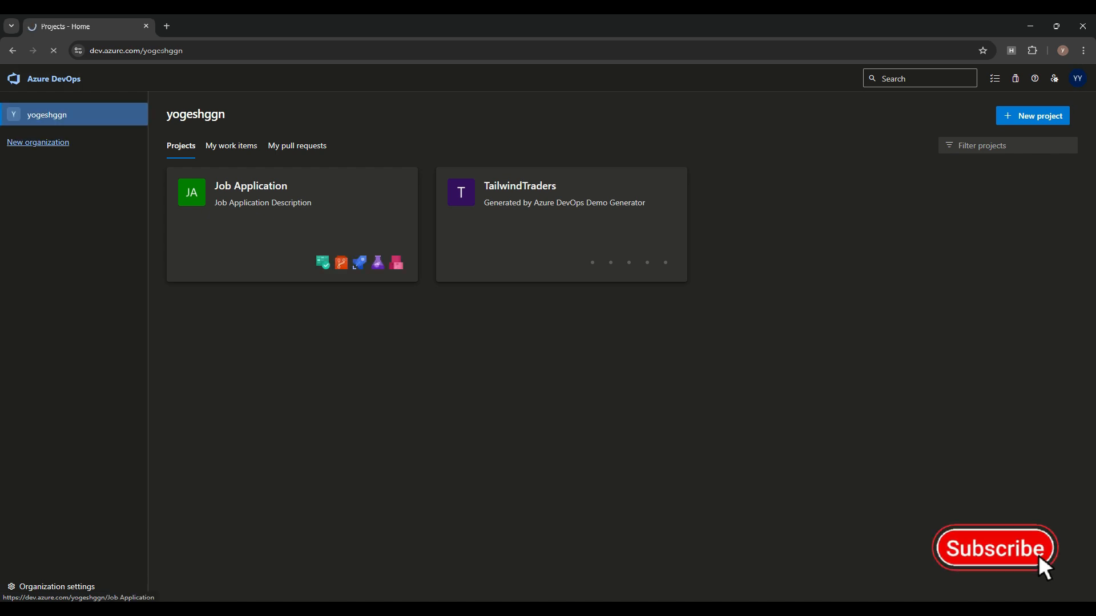
{"action": "mouse_move", "coordinate": [39, 232]}
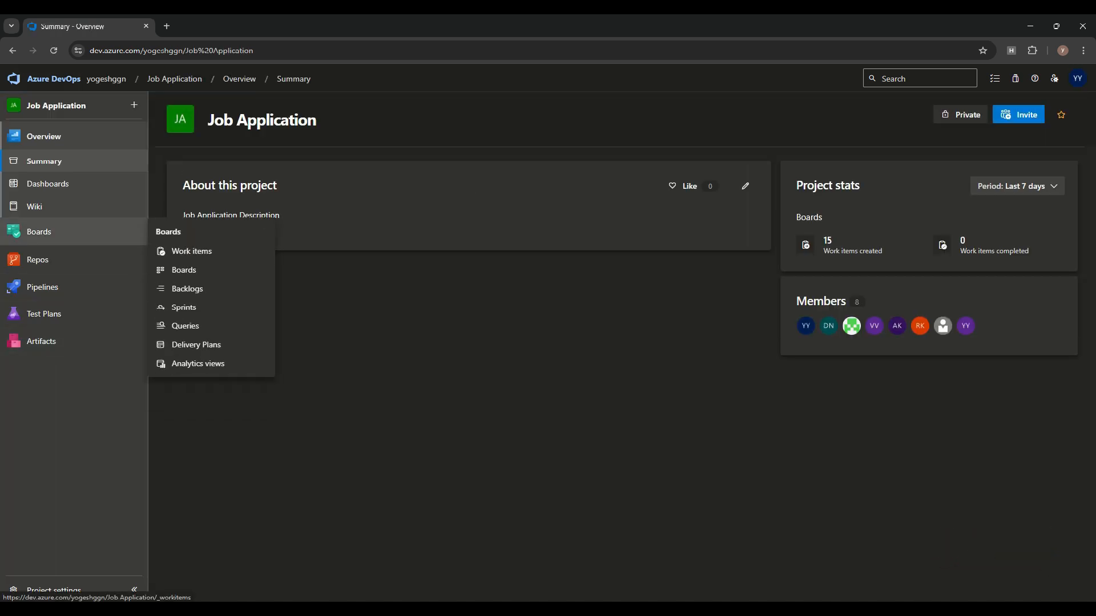
Step: Open Task 111 in Job Application and check the empty TicketId field under Ticket Detail
{"action": "left_click", "coordinate": [191, 251]}
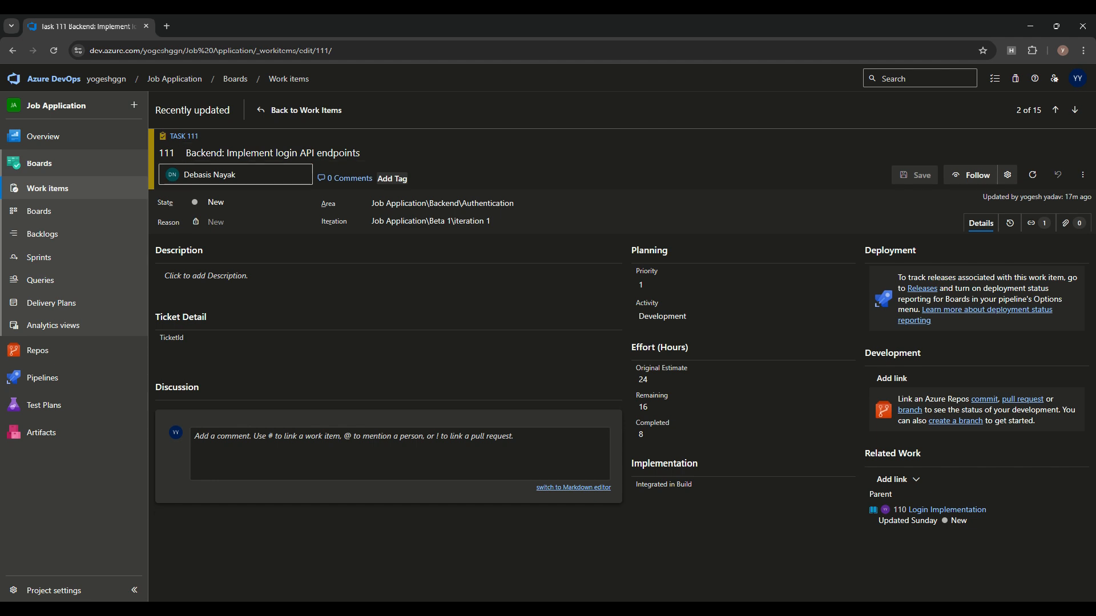
{"action": "scroll", "coordinate": [742, 406], "scroll_direction": "down", "scroll_amount": 1}
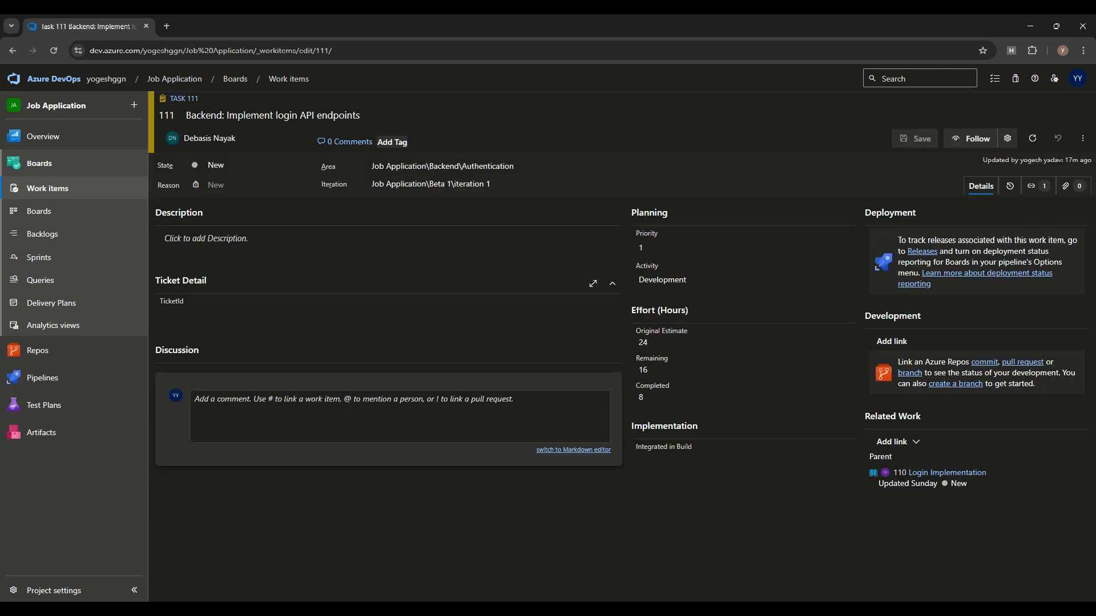
{"action": "left_click", "coordinate": [217, 349]}
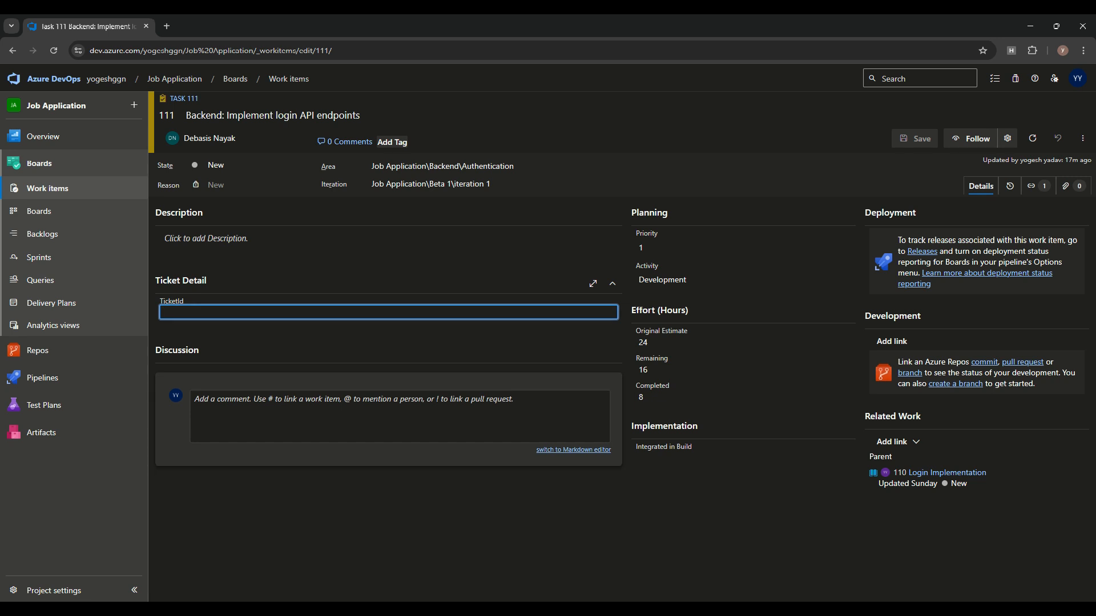
{"action": "left_click", "coordinate": [737, 514]}
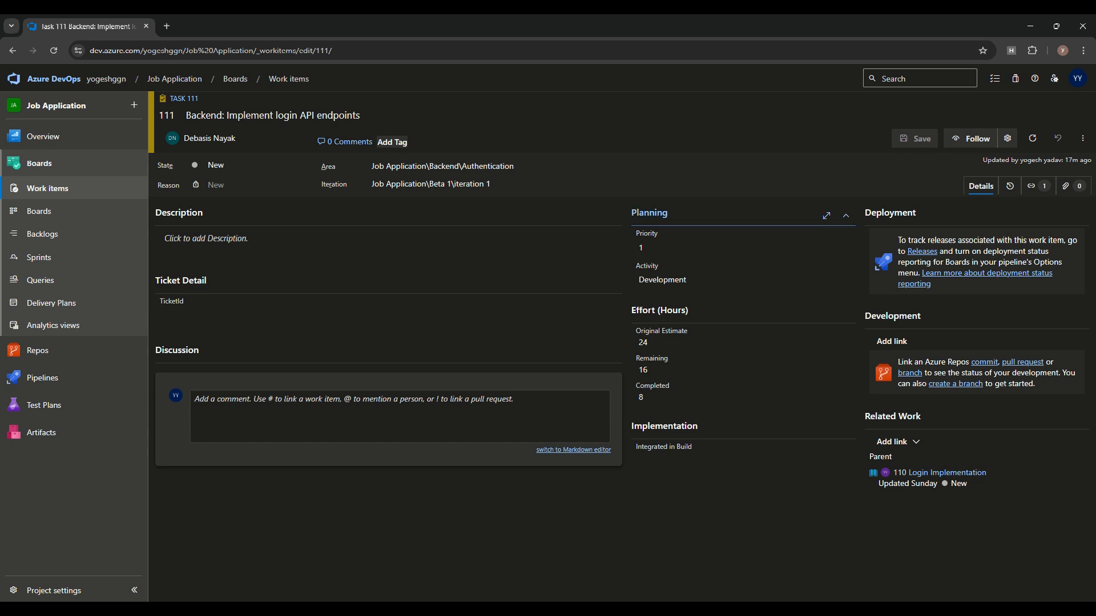
{"action": "left_click", "coordinate": [181, 281]}
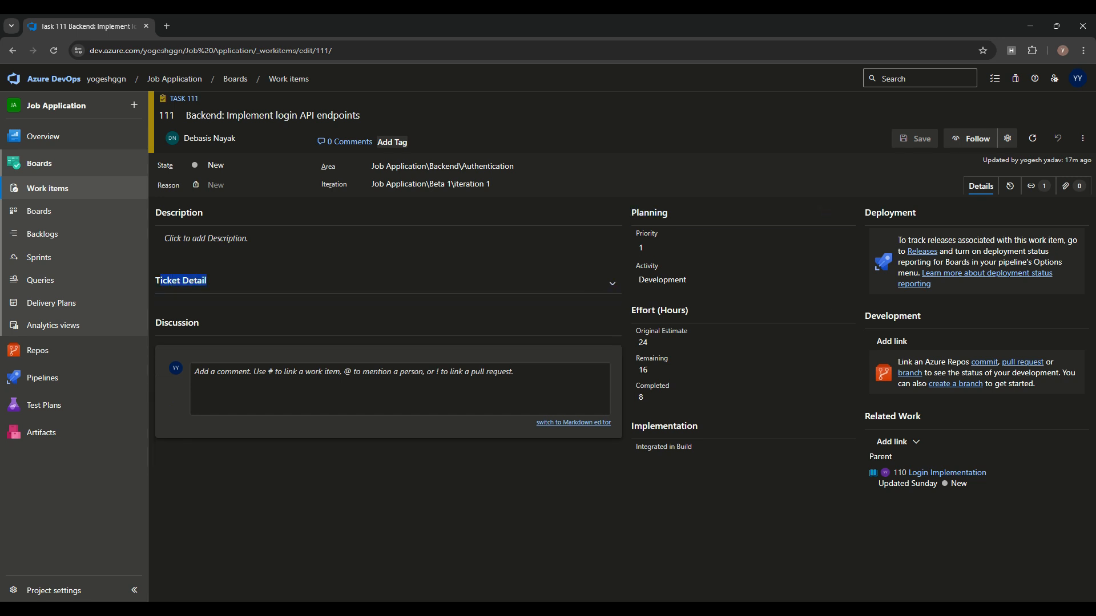
{"action": "left_click", "coordinate": [181, 280]}
{"action": "left_click", "coordinate": [229, 312]}
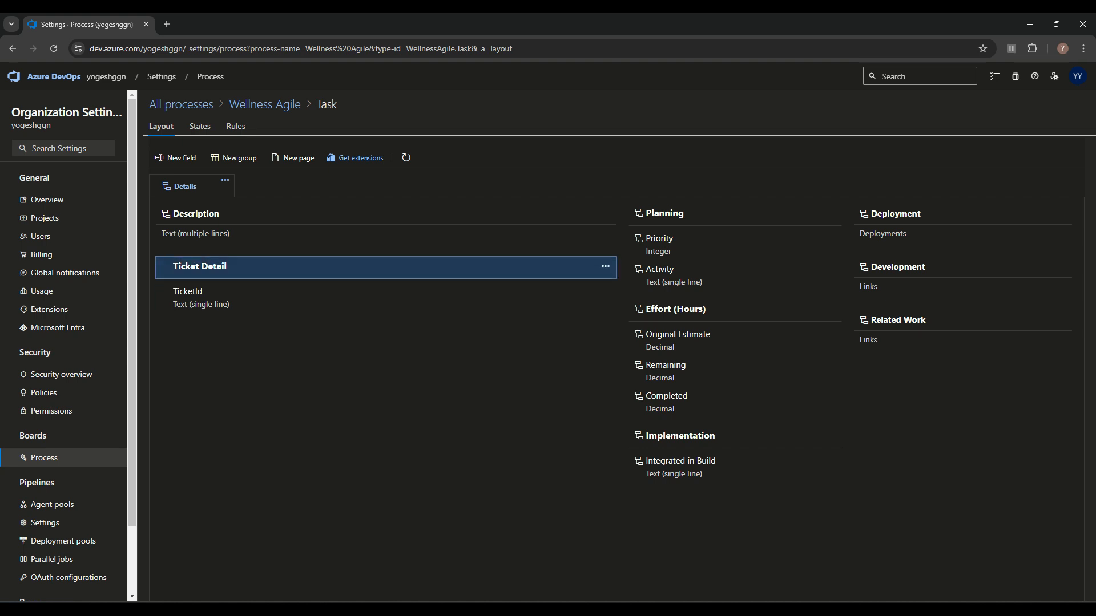
Step: Move the Ticket Detail group into the second column of the Task layout
{"action": "left_click", "coordinate": [605, 266]}
{"action": "left_click", "coordinate": [626, 296]}
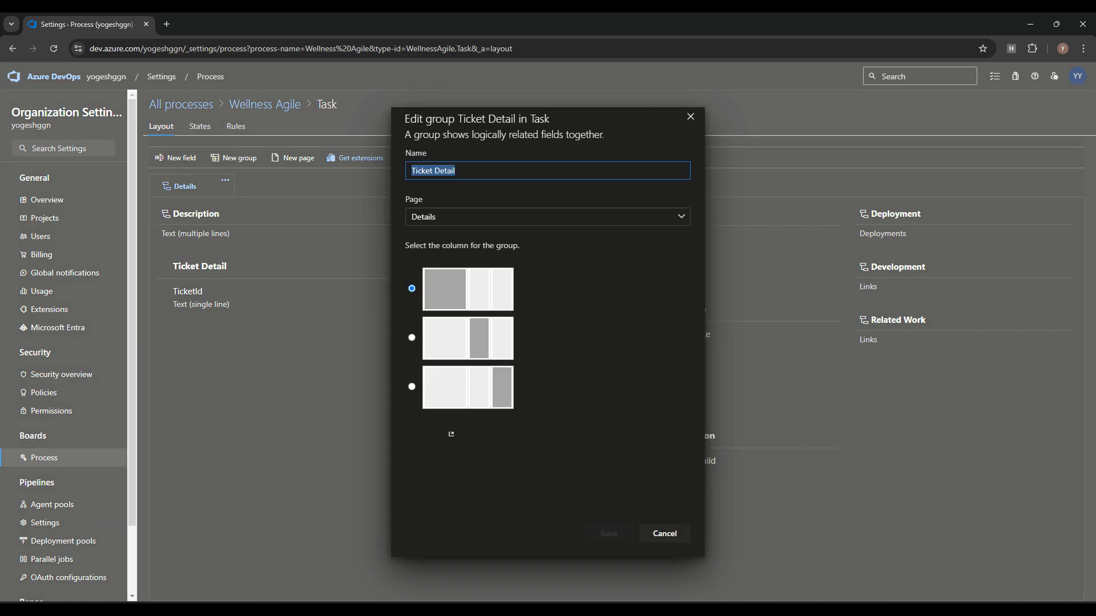
{"action": "left_click", "coordinate": [411, 337]}
{"action": "left_click", "coordinate": [609, 533]}
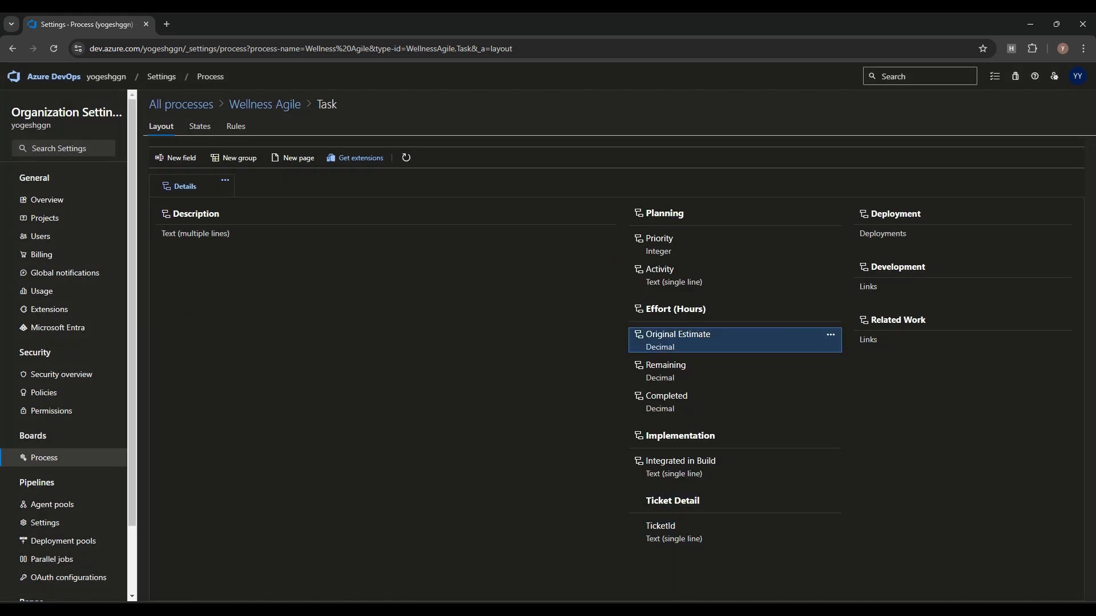
Step: Place Ticket Detail above Implementation, then return to the Wellness Agile work item types list
{"action": "left_click", "coordinate": [830, 500]}
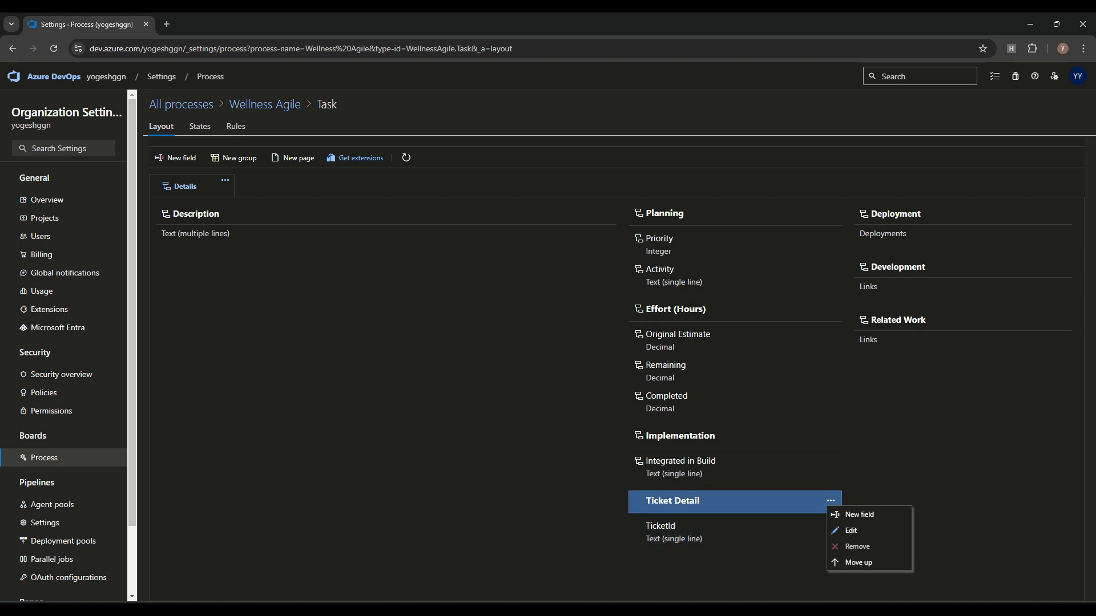
{"action": "left_click", "coordinate": [859, 562]}
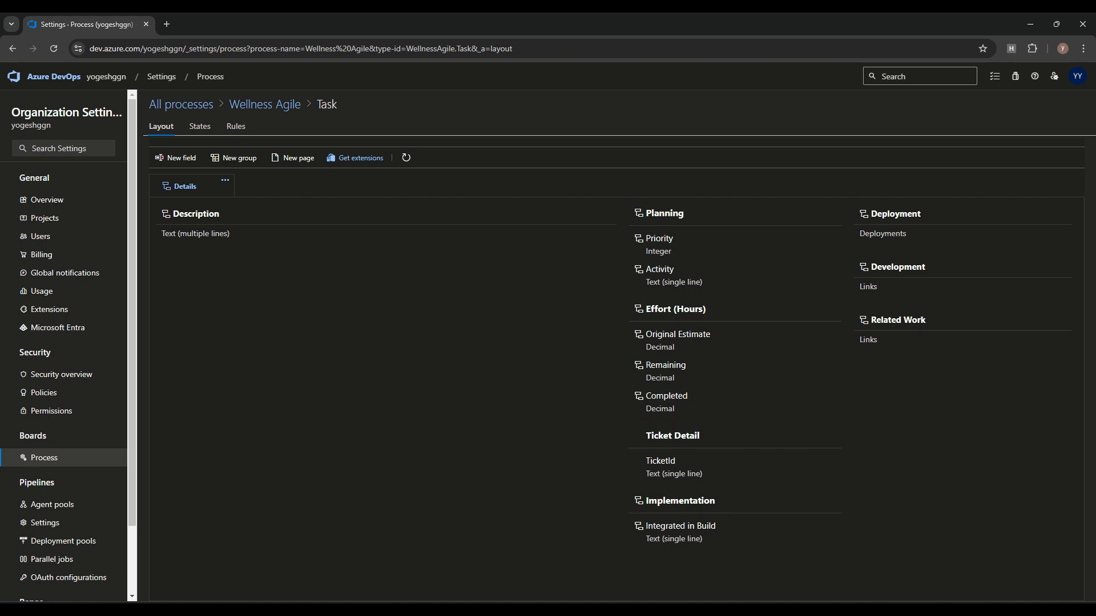
{"action": "left_click", "coordinate": [265, 104]}
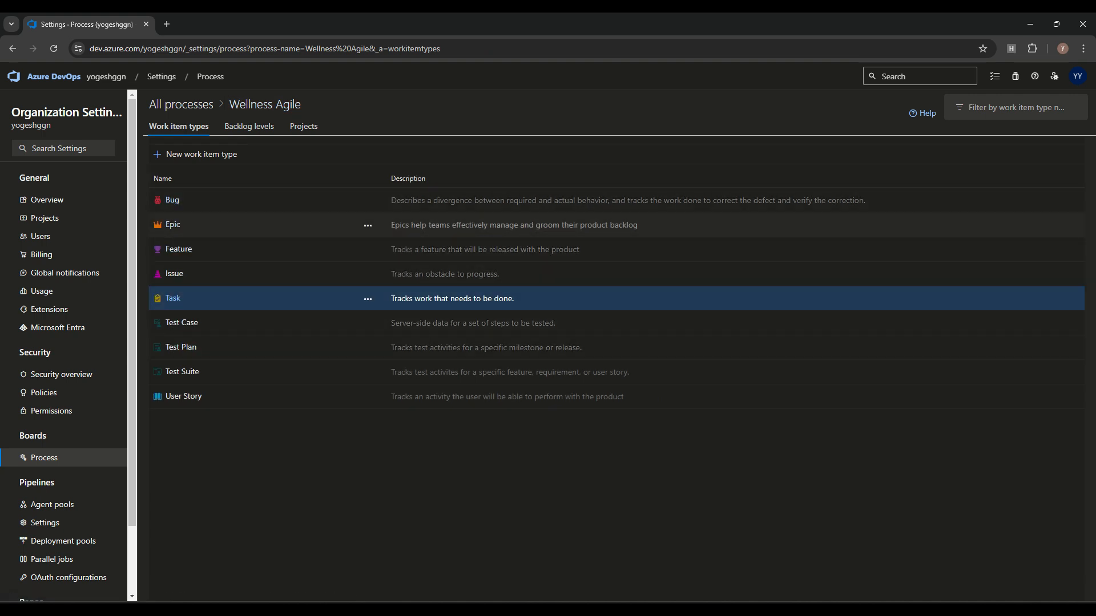
{"action": "left_click", "coordinate": [514, 118]}
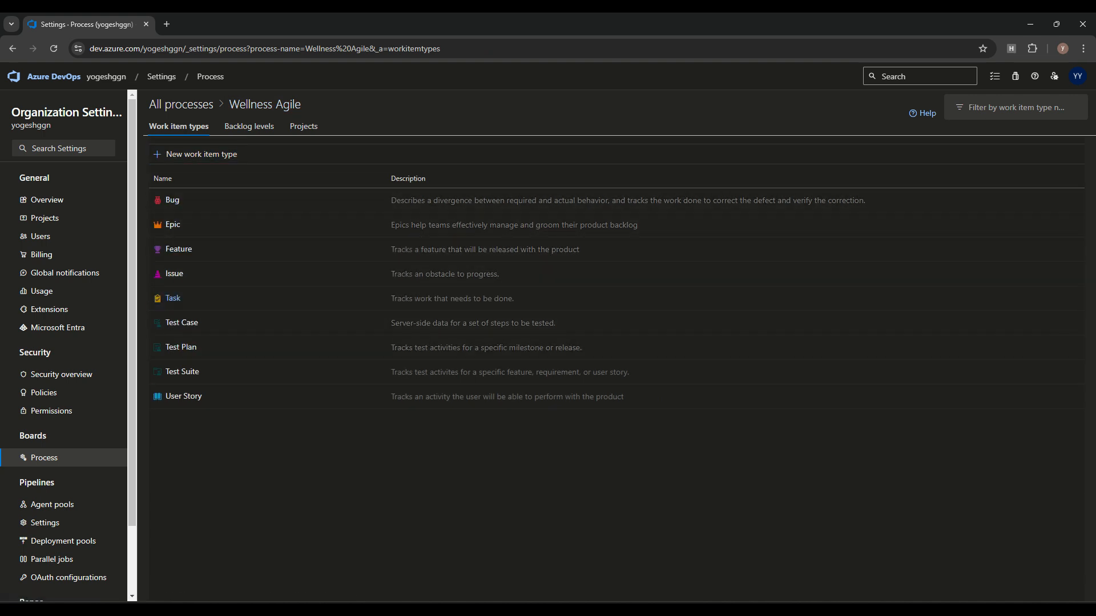
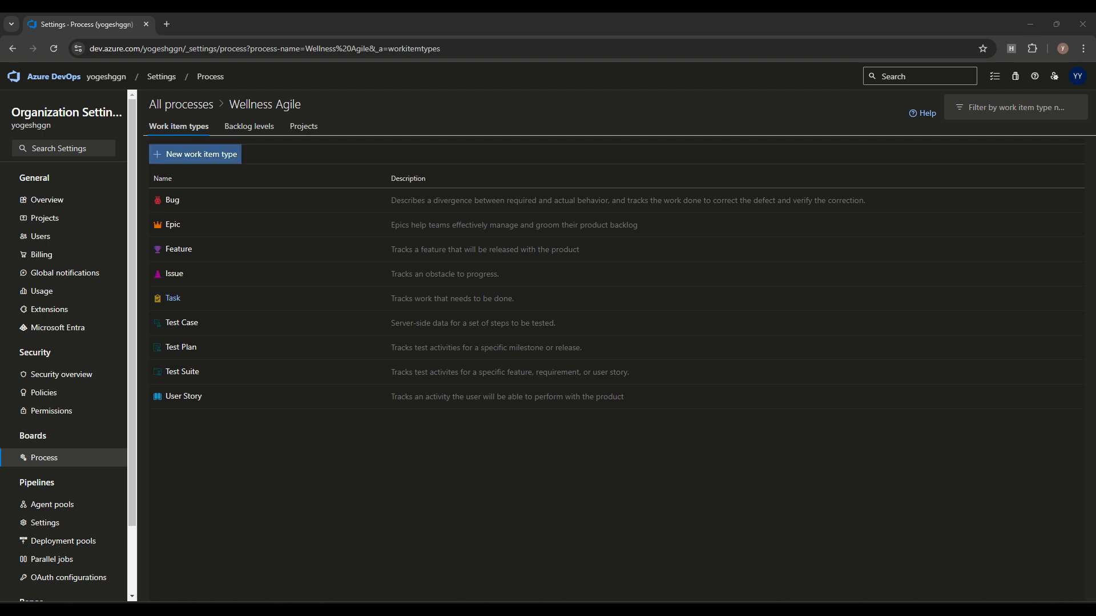
Step: Start a new Stakeholder Request work item type and paste in its capitalised description
{"action": "left_click", "coordinate": [196, 154]}
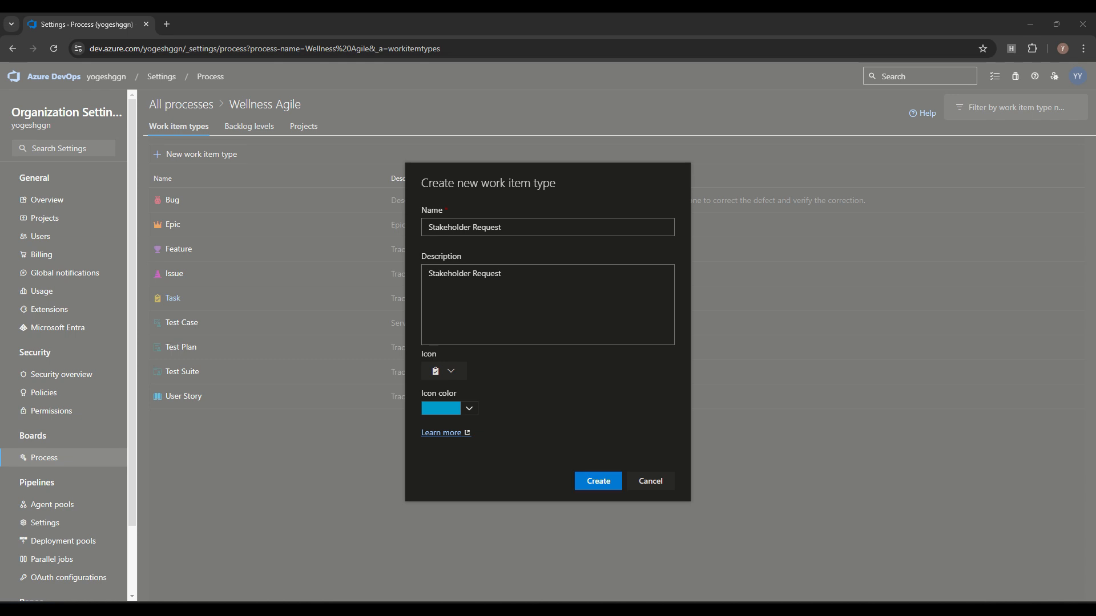
{"action": "left_click", "coordinate": [429, 274]}
{"action": "key", "text": "ctrl+a"}
{"action": "type", "text": "directly from stakeholders"}
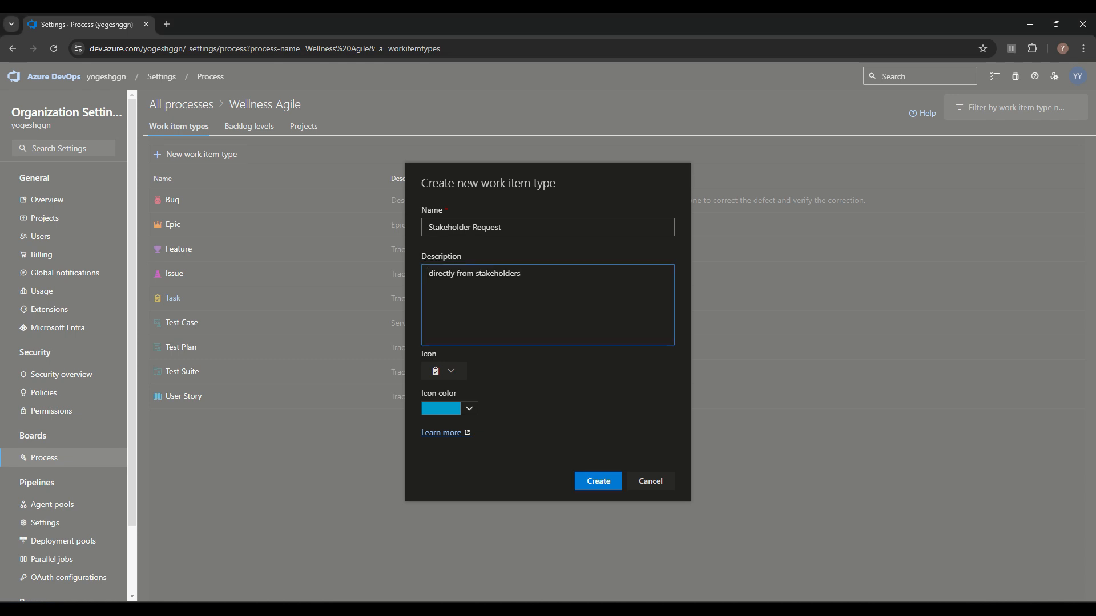
{"action": "key", "text": "Delete"}
{"action": "type", "text": "D"}
Step: Give the type a red government icon and create Stakeholder Request
{"action": "left_click", "coordinate": [445, 371]}
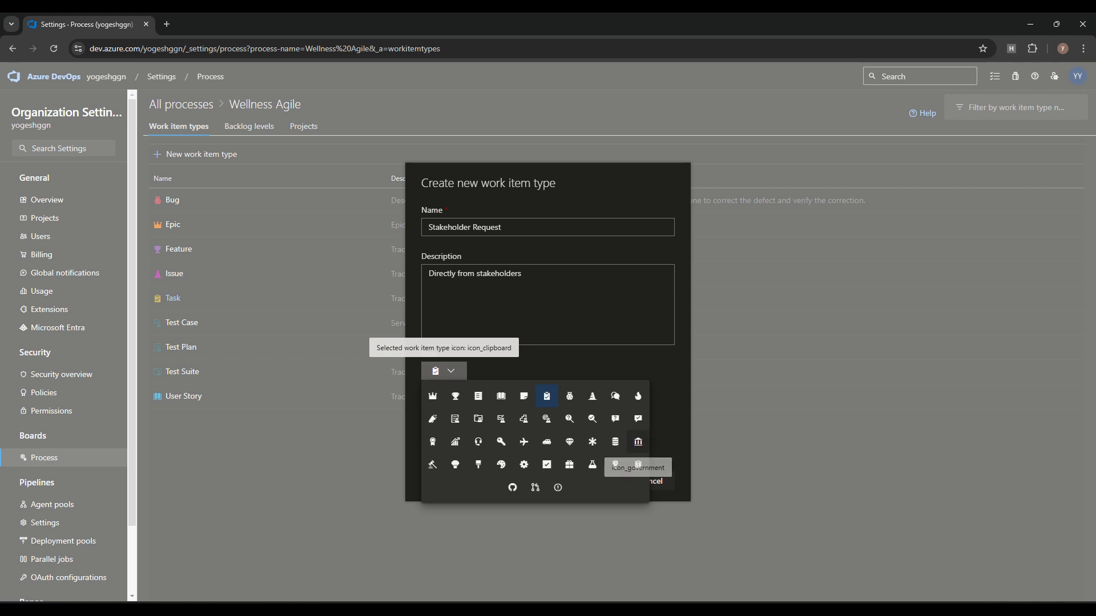
{"action": "left_click", "coordinate": [638, 442]}
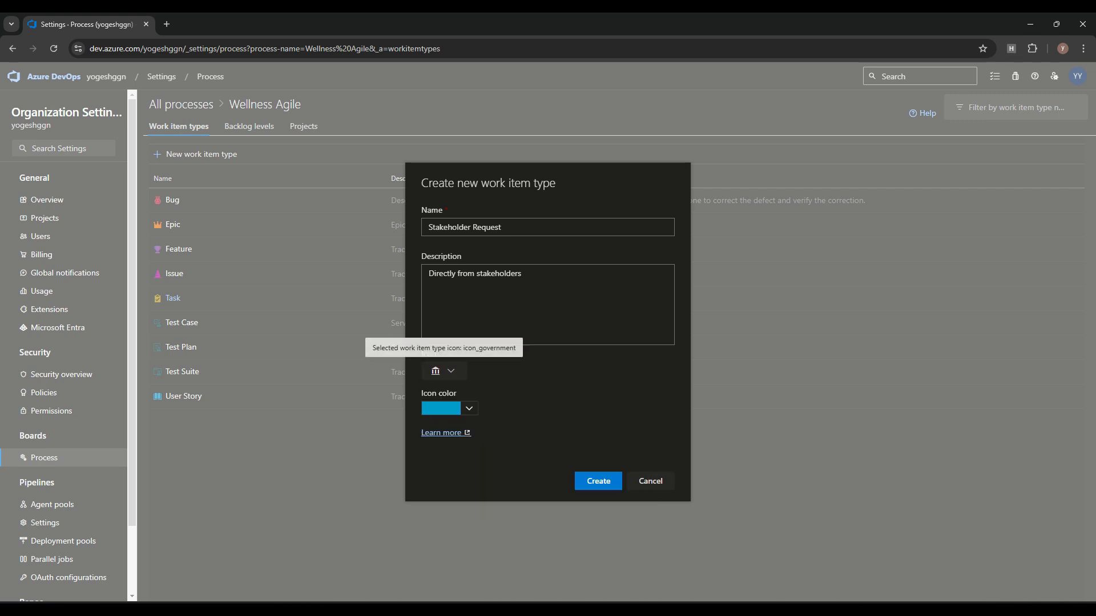
{"action": "left_click", "coordinate": [449, 408]}
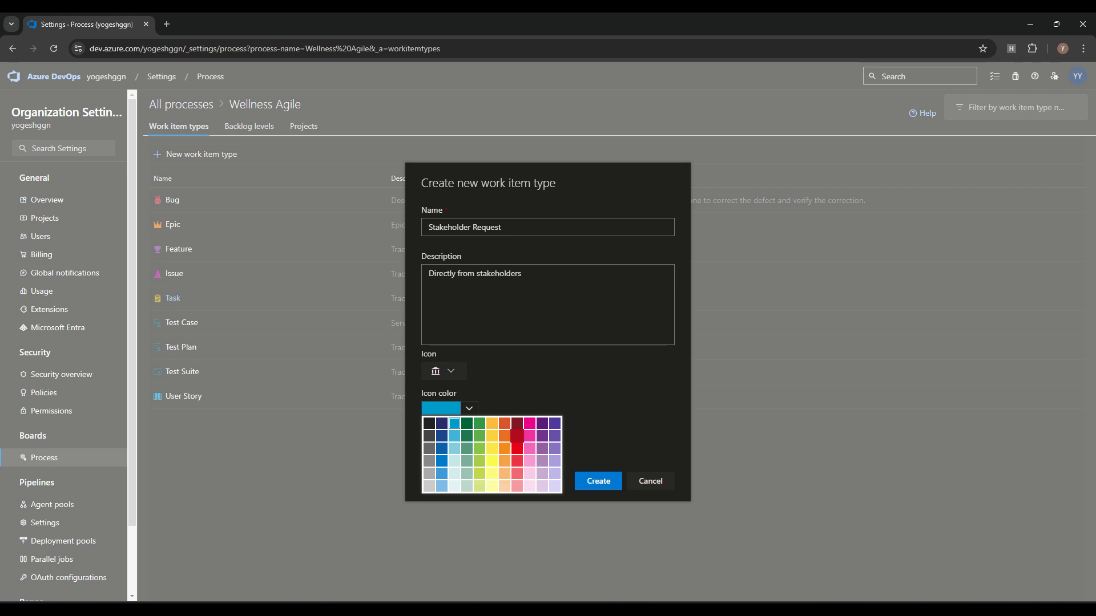
{"action": "left_click", "coordinate": [517, 436]}
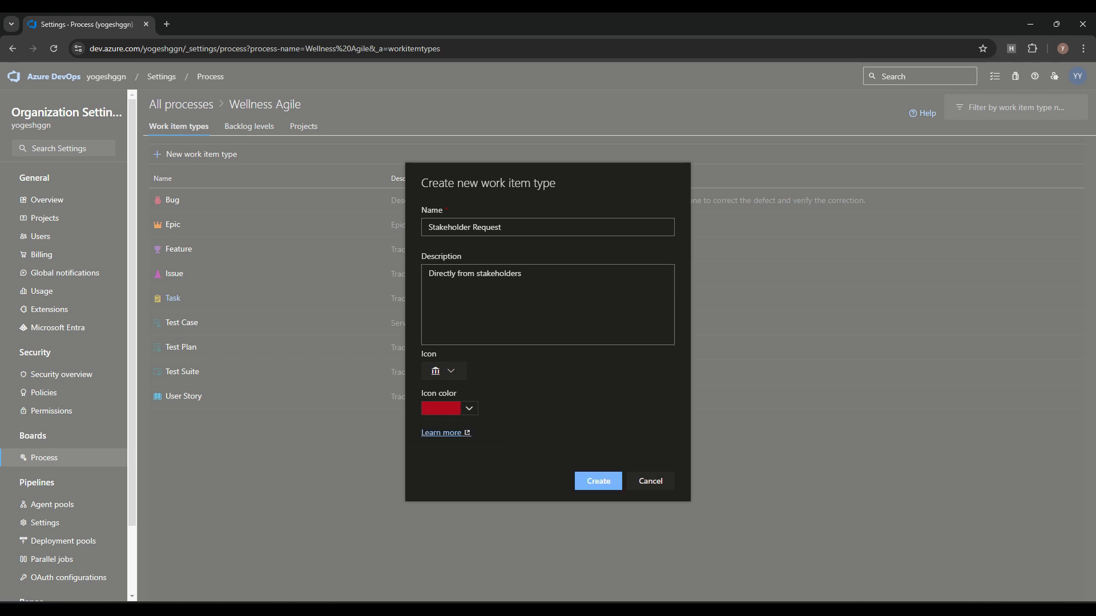
{"action": "left_click", "coordinate": [598, 481]}
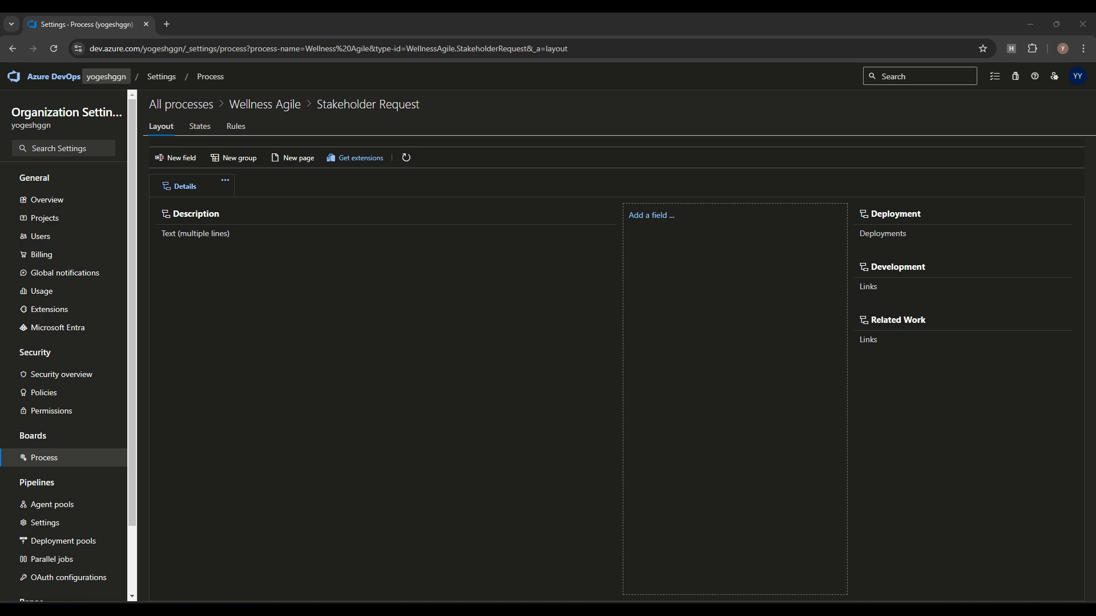
{"action": "right_click", "coordinate": [103, 80]}
Step: In a new tab, start a draft Stakeholder Request item in Job Application, then return to Settings
{"action": "left_click", "coordinate": [143, 92]}
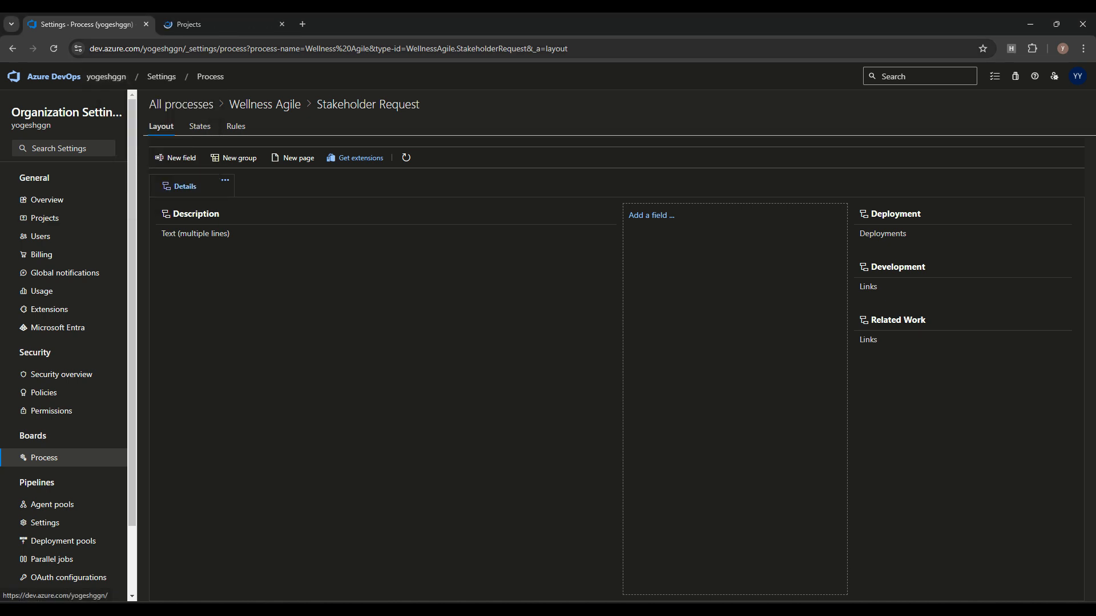
{"action": "left_click", "coordinate": [201, 24]}
{"action": "left_click", "coordinate": [251, 185]}
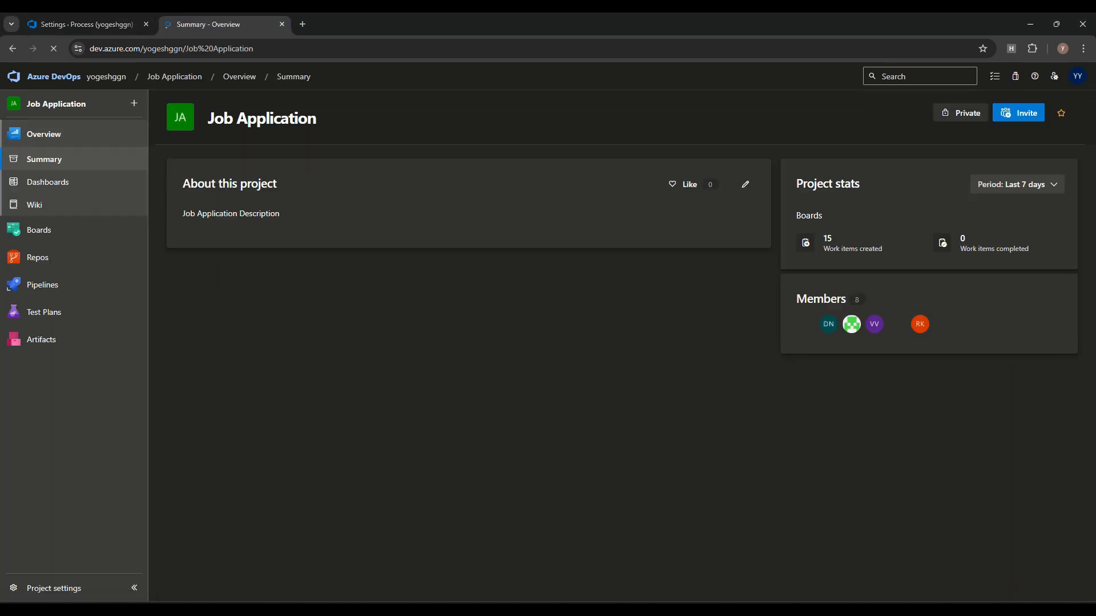
{"action": "left_click", "coordinate": [38, 230]}
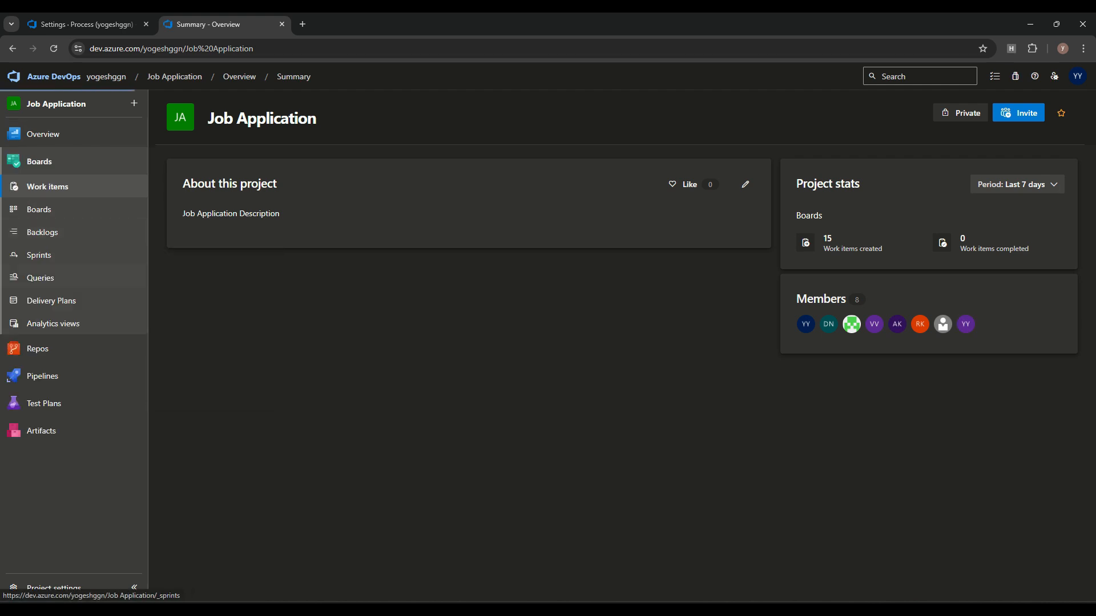
{"action": "left_click", "coordinate": [299, 132]}
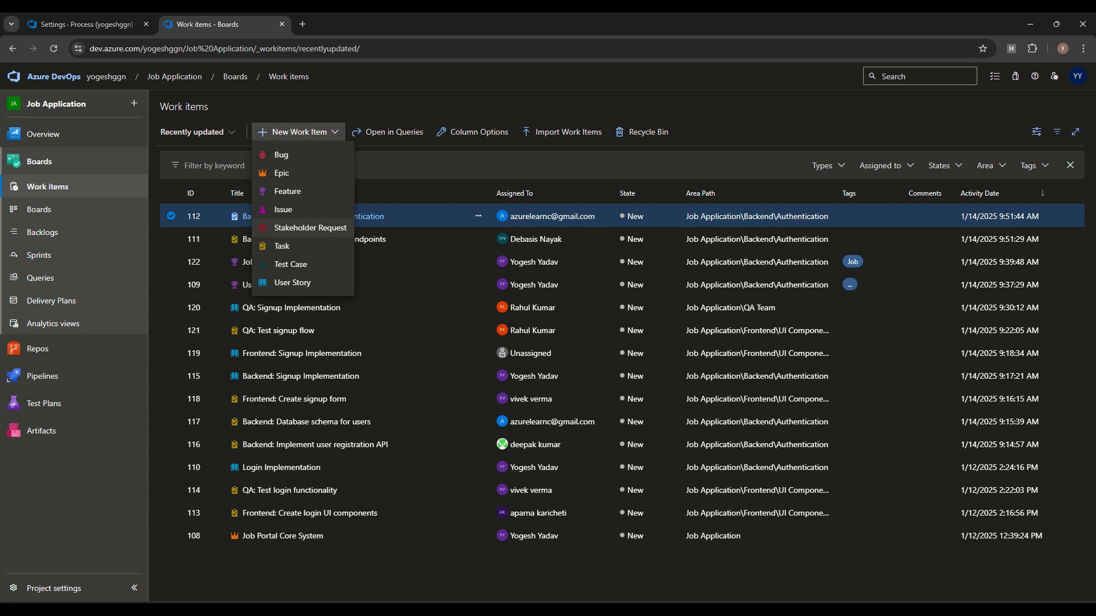
{"action": "left_click", "coordinate": [310, 227]}
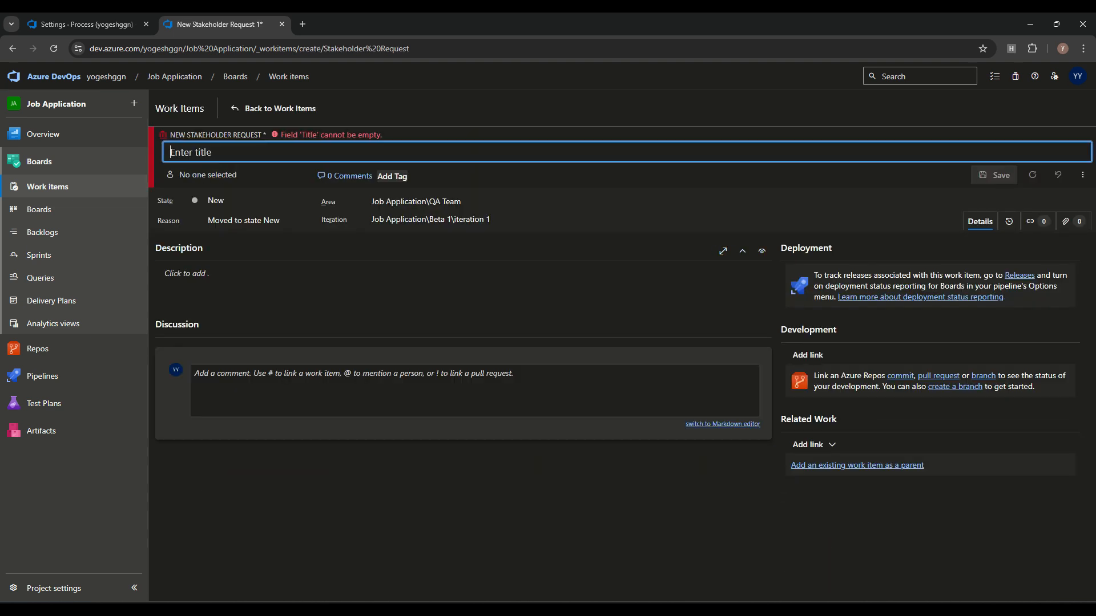
{"action": "left_click", "coordinate": [187, 274]}
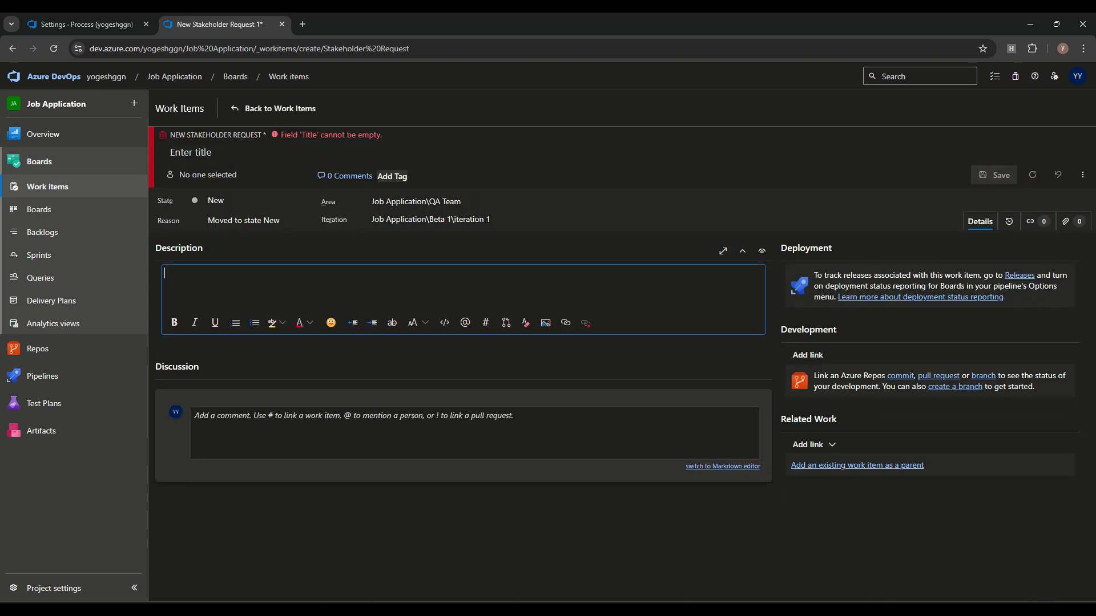
{"action": "left_click", "coordinate": [354, 537]}
{"action": "left_click", "coordinate": [86, 25]}
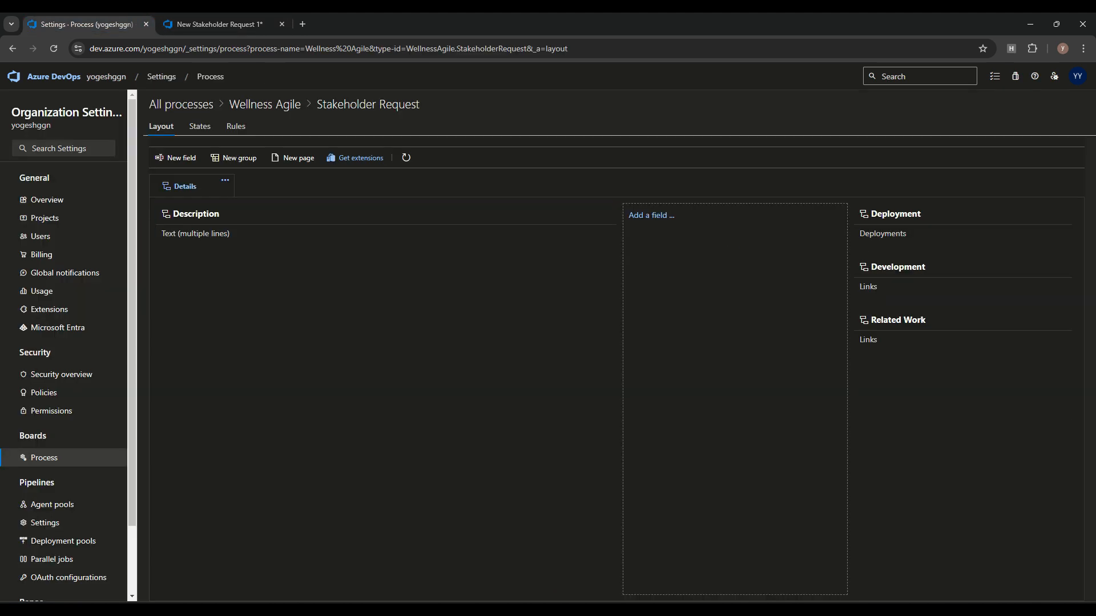
Step: Add a new field named Priority Level of type Picklist (string)
{"action": "left_click", "coordinate": [652, 216]}
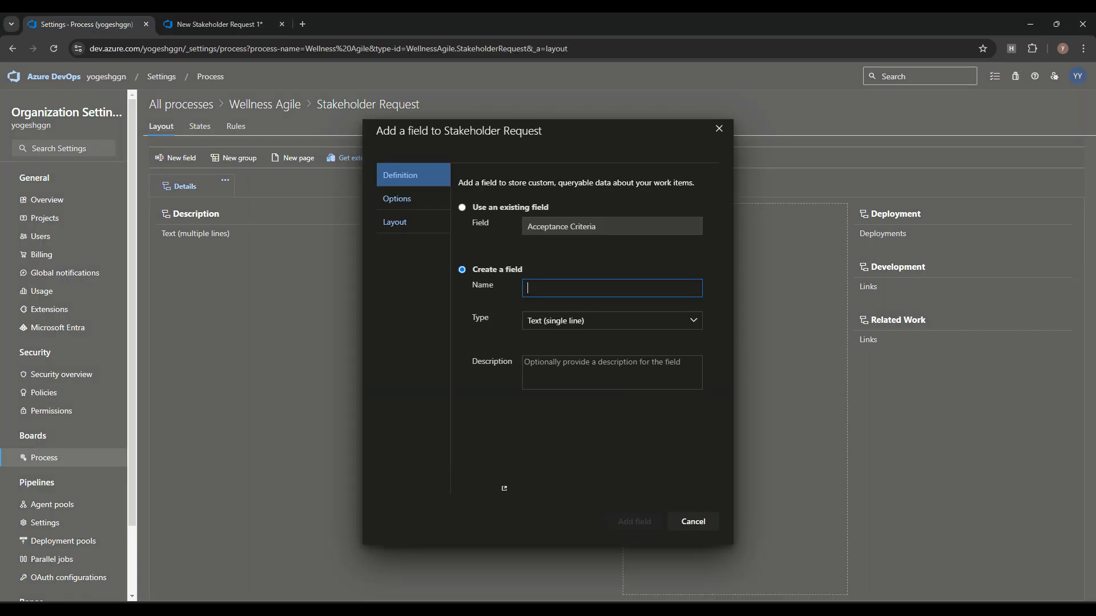
{"action": "key", "text": "alt+Tab"}
{"action": "key", "text": "alt+Tab"}
{"action": "type", "text": "Priority Level"}
{"action": "left_click", "coordinate": [551, 320]}
{"action": "left_click", "coordinate": [694, 321]}
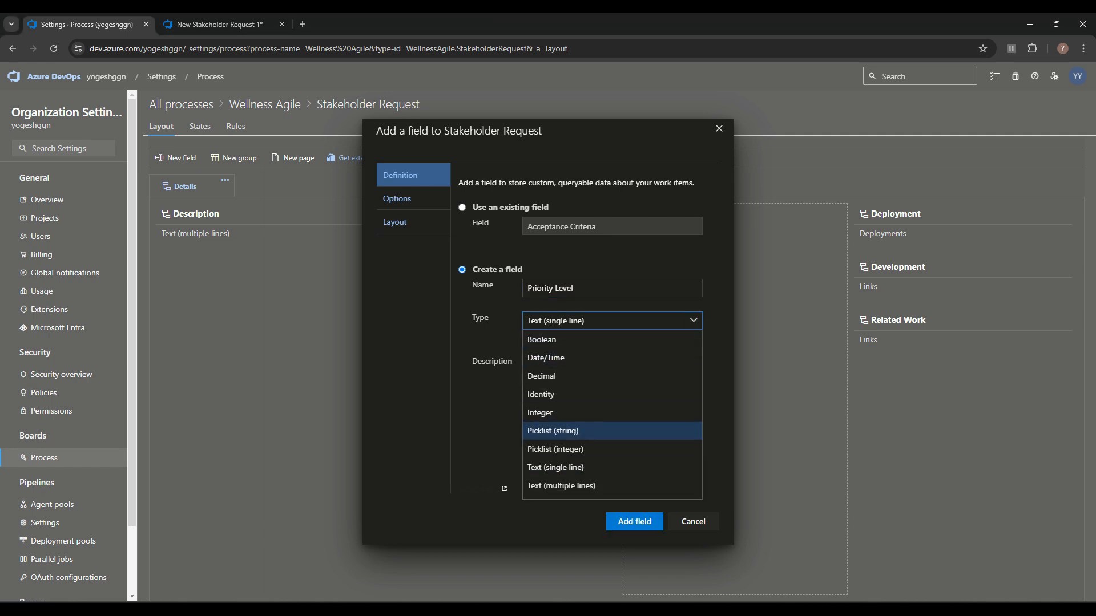
{"action": "key", "text": "Return"}
Step: Enter the picklist values Critical, High, Medium and Low
{"action": "type", "text": "Critical"}
{"action": "key", "text": "Return"}
{"action": "key", "text": "alt+Tab"}
{"action": "key", "text": "alt+Tab"}
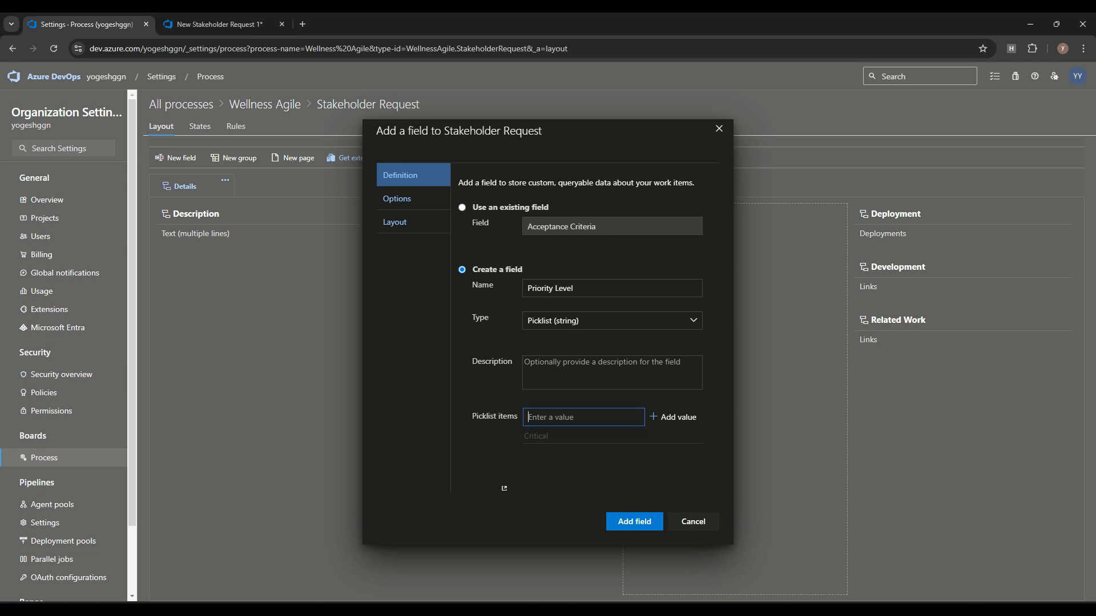
{"action": "type", "text": "High"}
{"action": "key", "text": "Return"}
{"action": "key", "text": "alt+Tab"}
{"action": "key", "text": "alt+Tab"}
{"action": "type", "text": "Medium"}
{"action": "key", "text": "Return"}
{"action": "key", "text": "alt+Tab"}
{"action": "key", "text": "alt+Tab"}
{"action": "type", "text": "Low"}
{"action": "key", "text": "Return"}
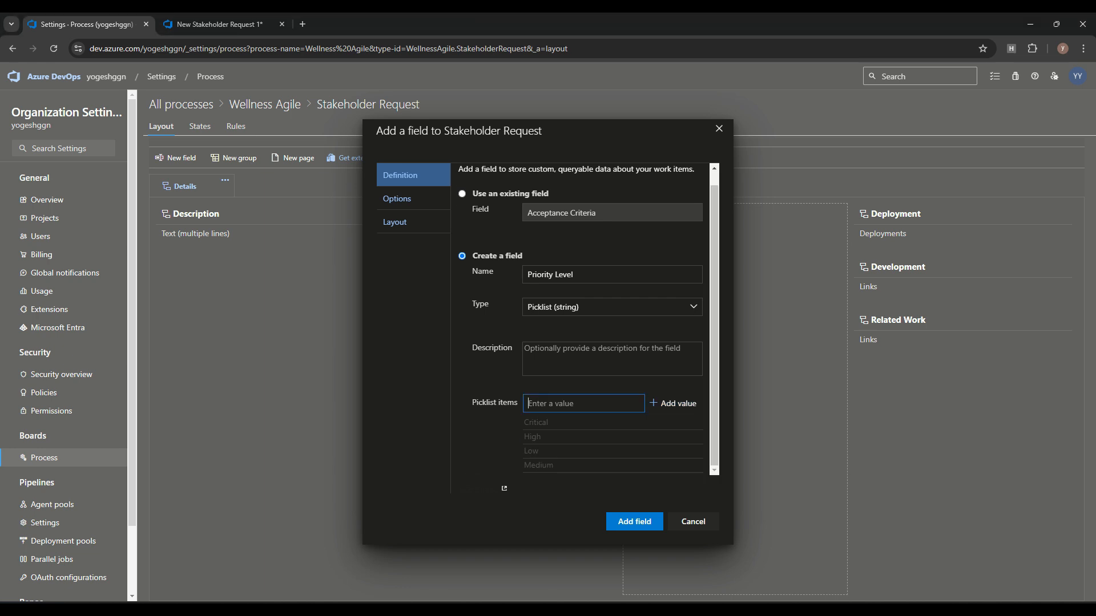
Step: Make Priority Level required with default Critical and add it to the form
{"action": "left_click", "coordinate": [413, 199]}
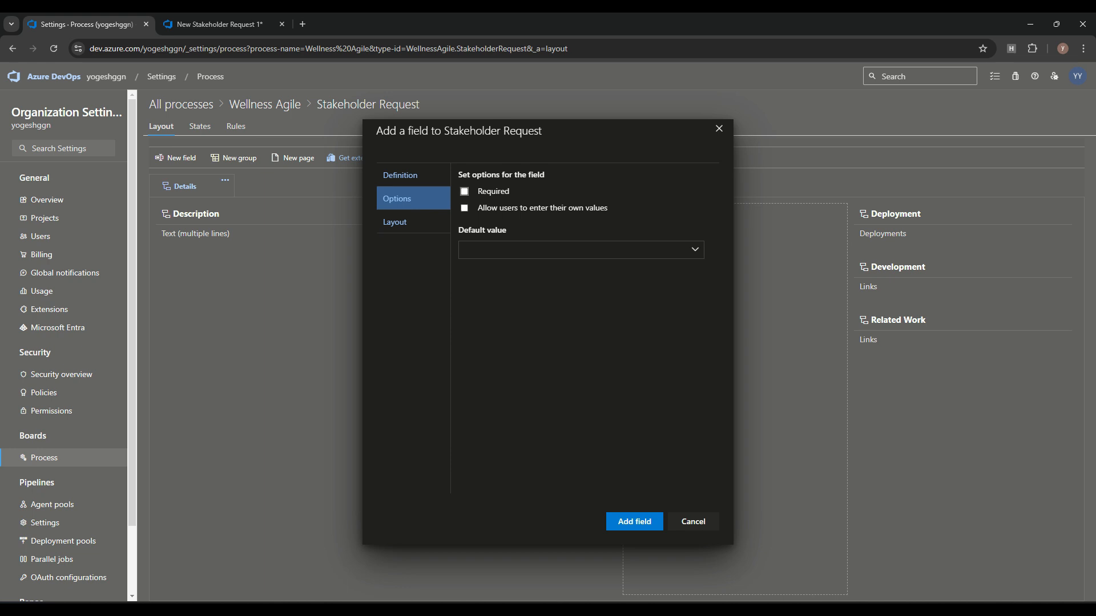
{"action": "left_click", "coordinate": [464, 191]}
{"action": "left_click", "coordinate": [571, 250]}
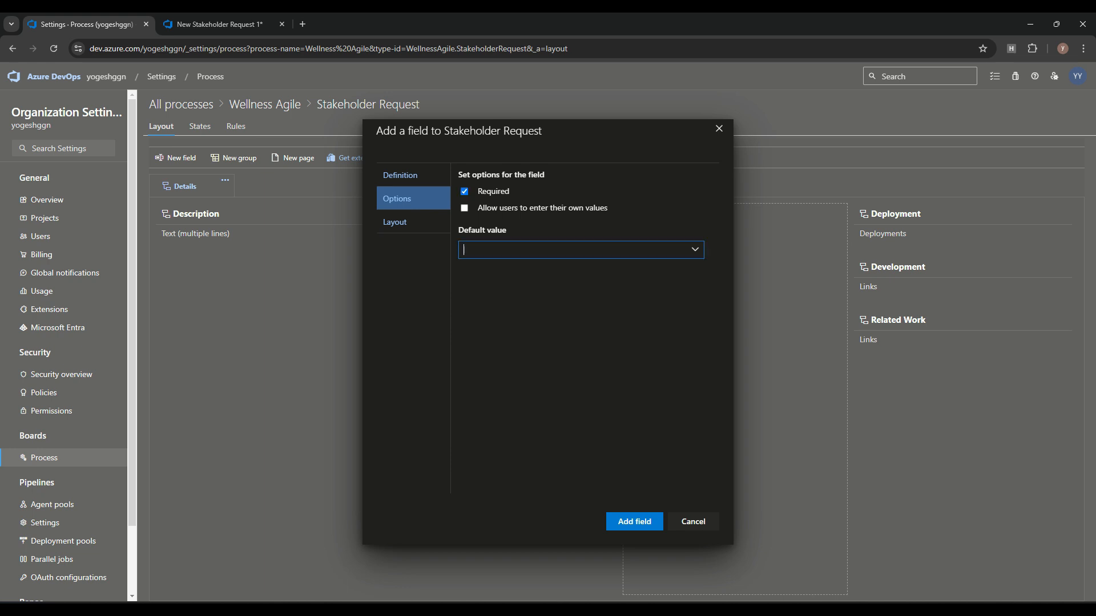
{"action": "left_click", "coordinate": [695, 250]}
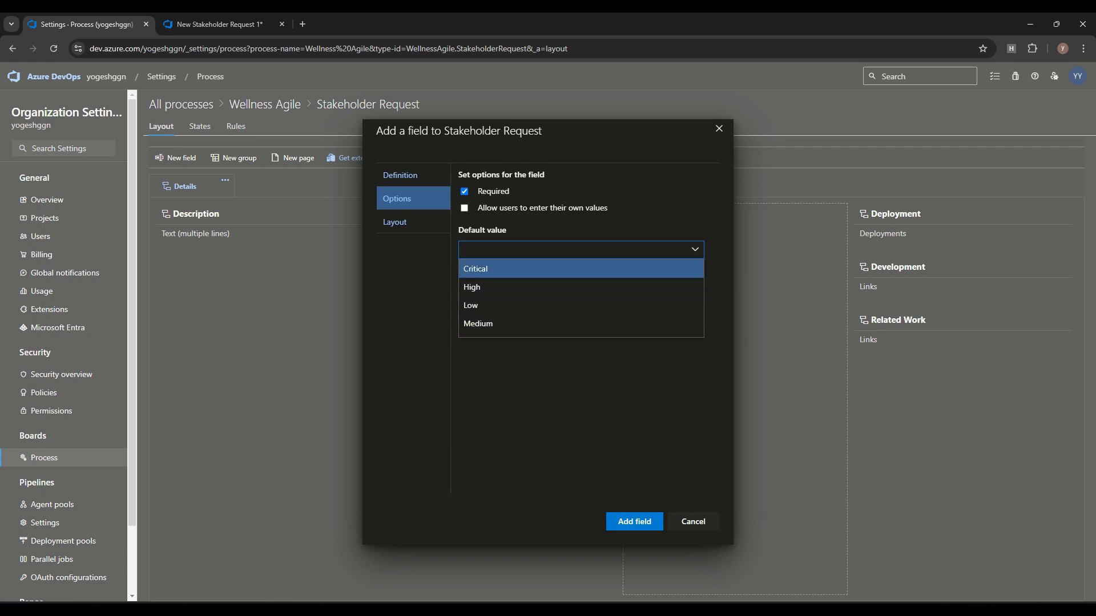
{"action": "left_click", "coordinate": [476, 269]}
{"action": "left_click", "coordinate": [395, 222]}
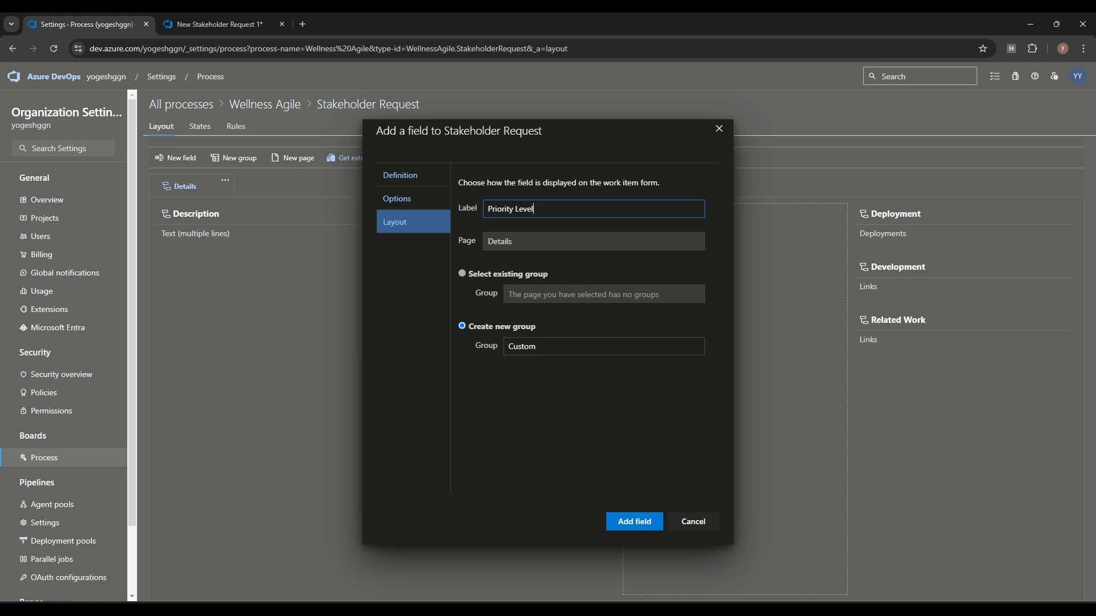
{"action": "left_click", "coordinate": [634, 521]}
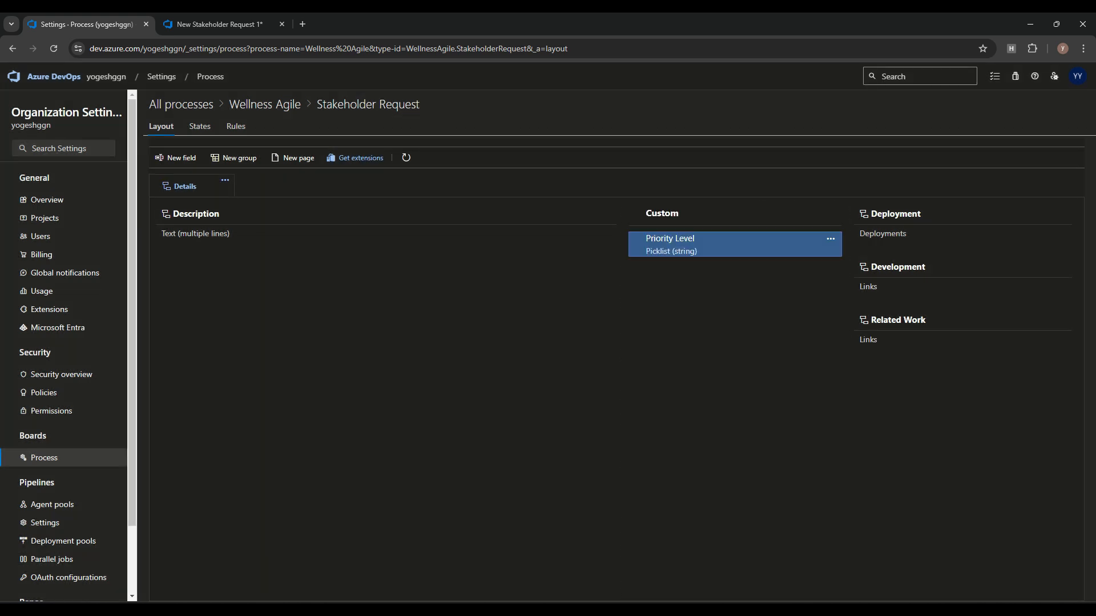
{"action": "left_click", "coordinate": [220, 25]}
Step: Reload the draft Stakeholder Request and confirm Priority Level defaults to Critical
{"action": "left_click", "coordinate": [54, 49]}
{"action": "key", "text": "Return"}
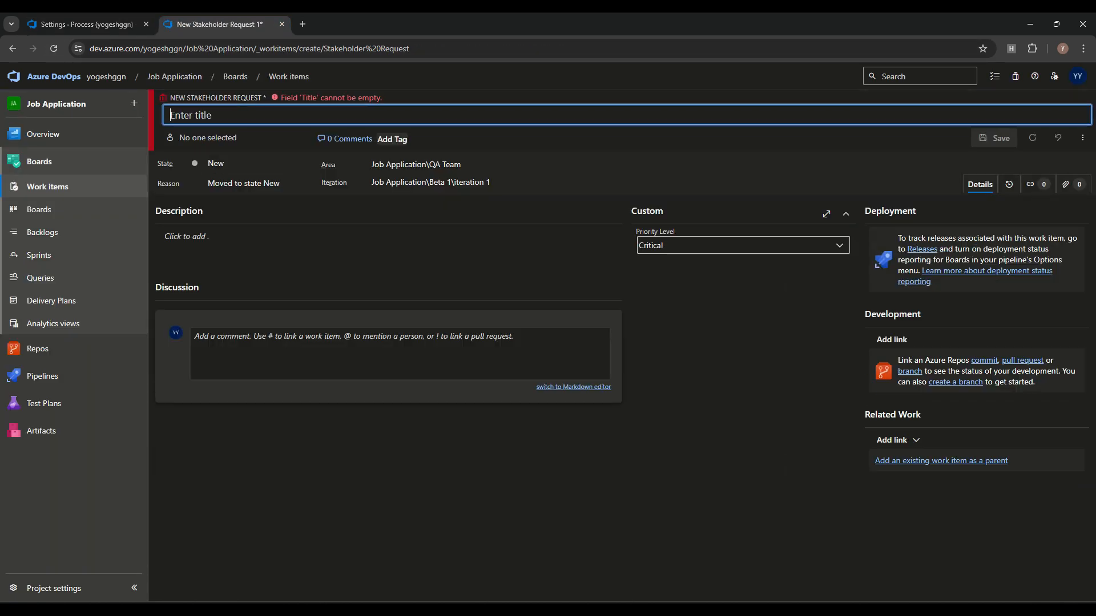
{"action": "left_click", "coordinate": [656, 246]}
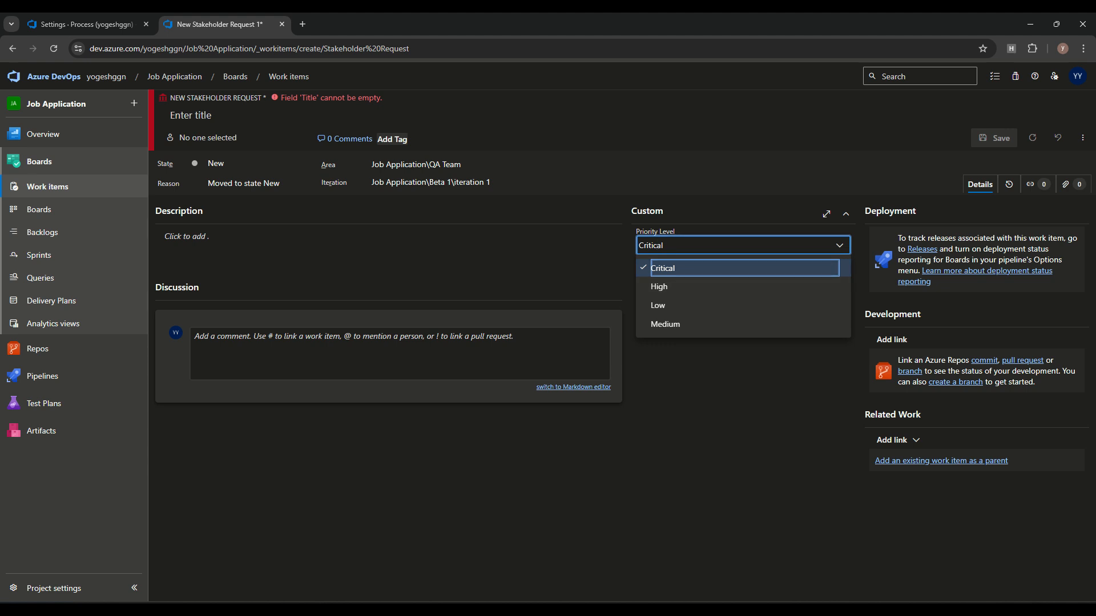
{"action": "key", "text": "Escape"}
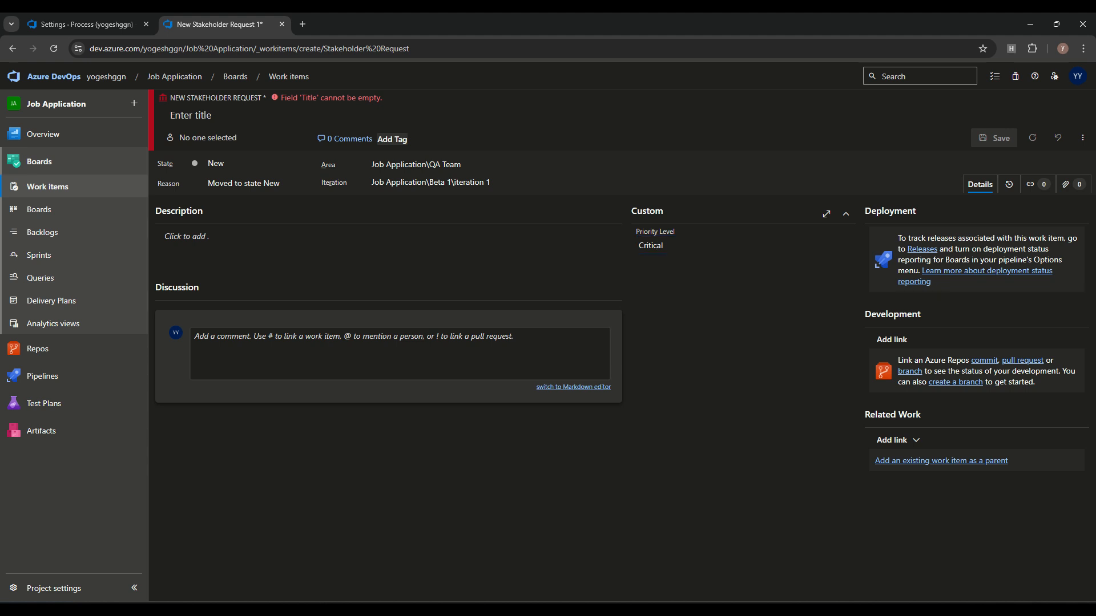
{"action": "left_click", "coordinate": [86, 24]}
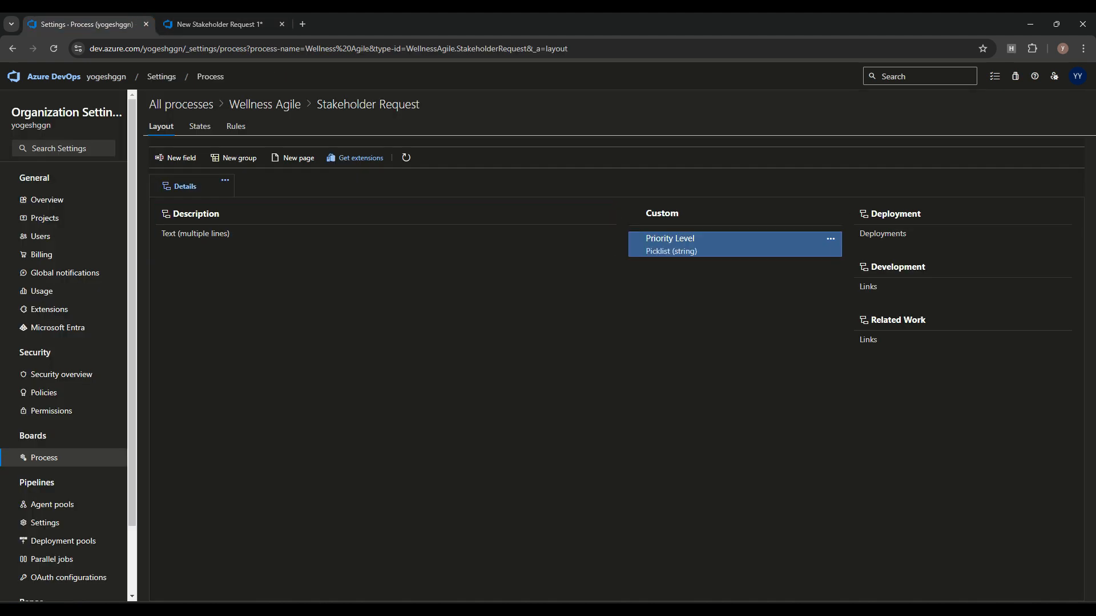
Step: Rename the Custom group to Request Details
{"action": "left_click", "coordinate": [830, 213]}
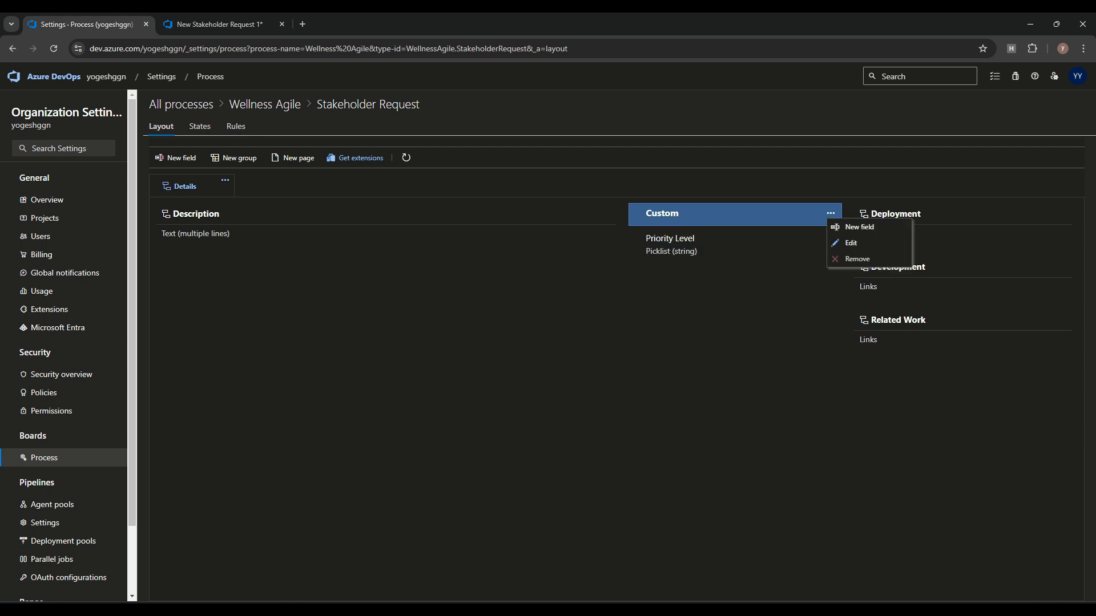
{"action": "left_click", "coordinate": [851, 243]}
{"action": "type", "text": "Request "}
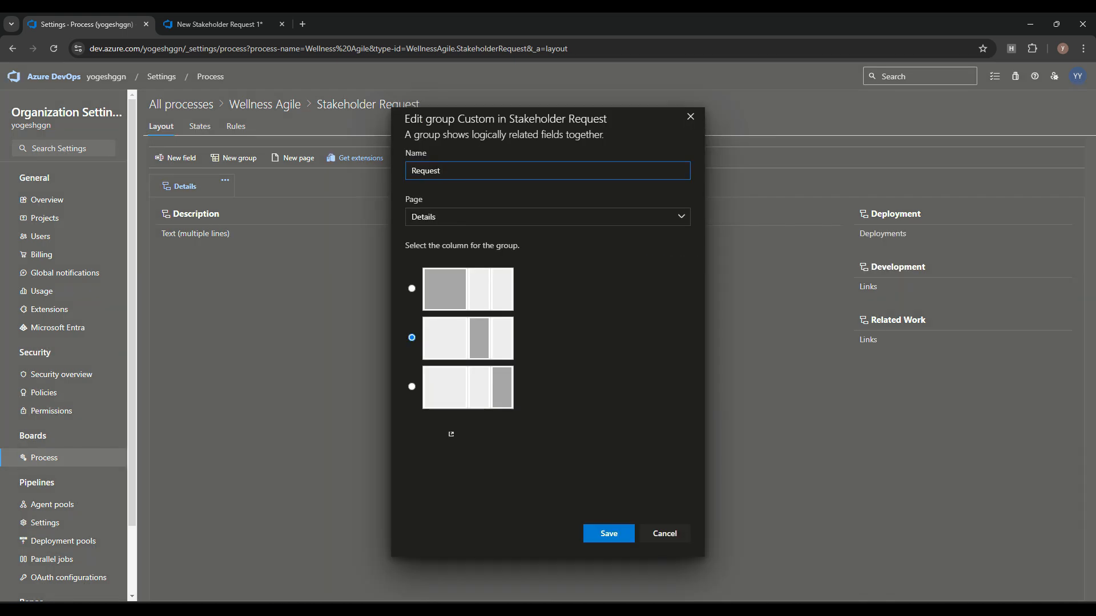
{"action": "type", "text": "Pr"}
{"action": "type", "text": "Details"}
{"action": "left_click", "coordinate": [608, 533]}
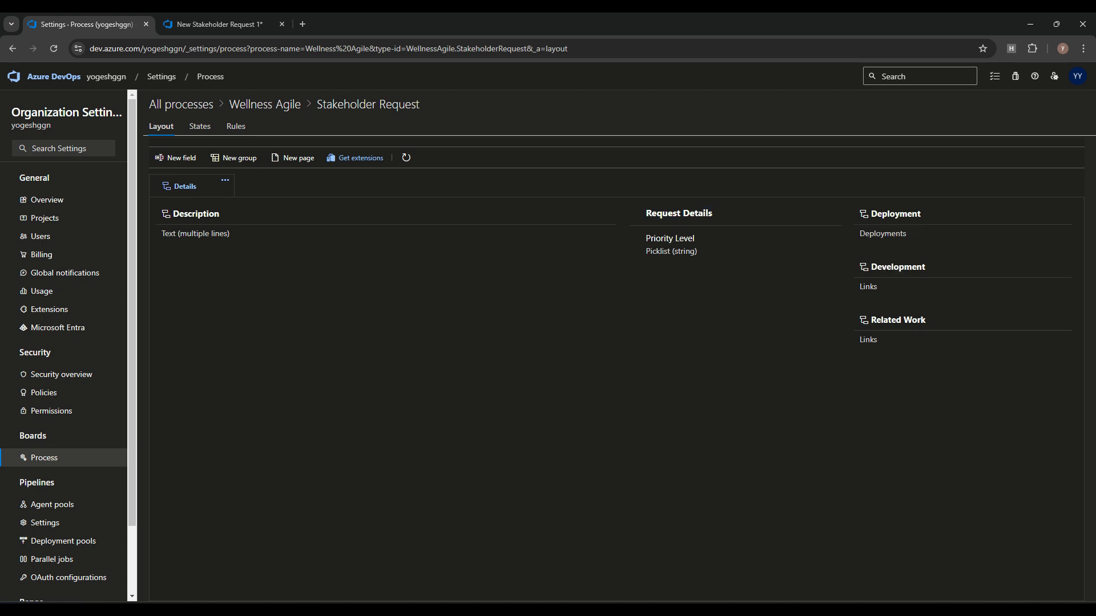
{"action": "left_click", "coordinate": [831, 213]}
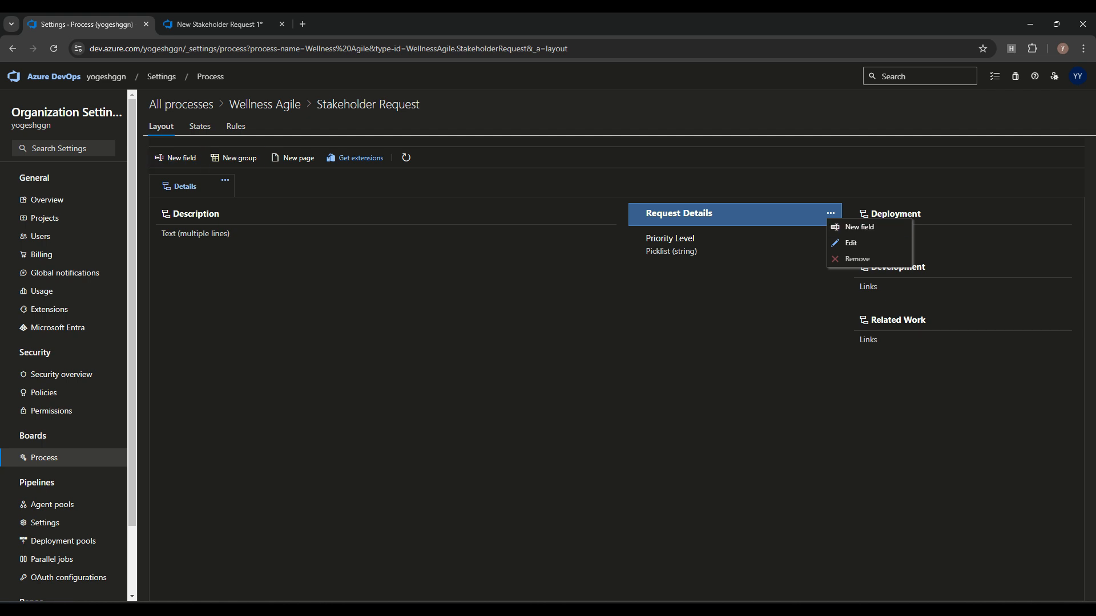
{"action": "left_click", "coordinate": [860, 227]}
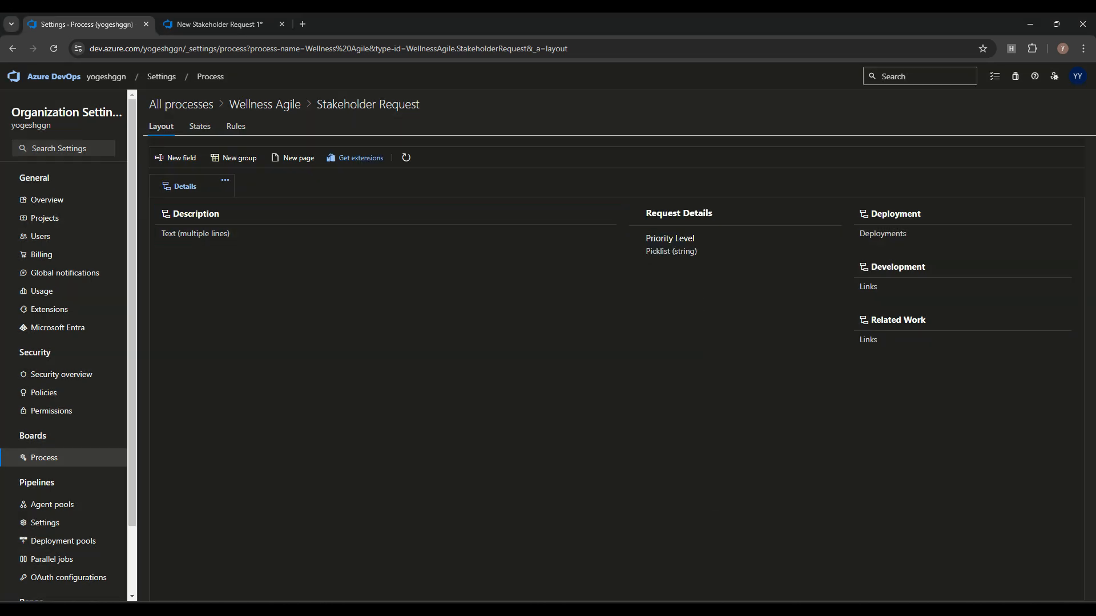
{"action": "left_click", "coordinate": [175, 157]}
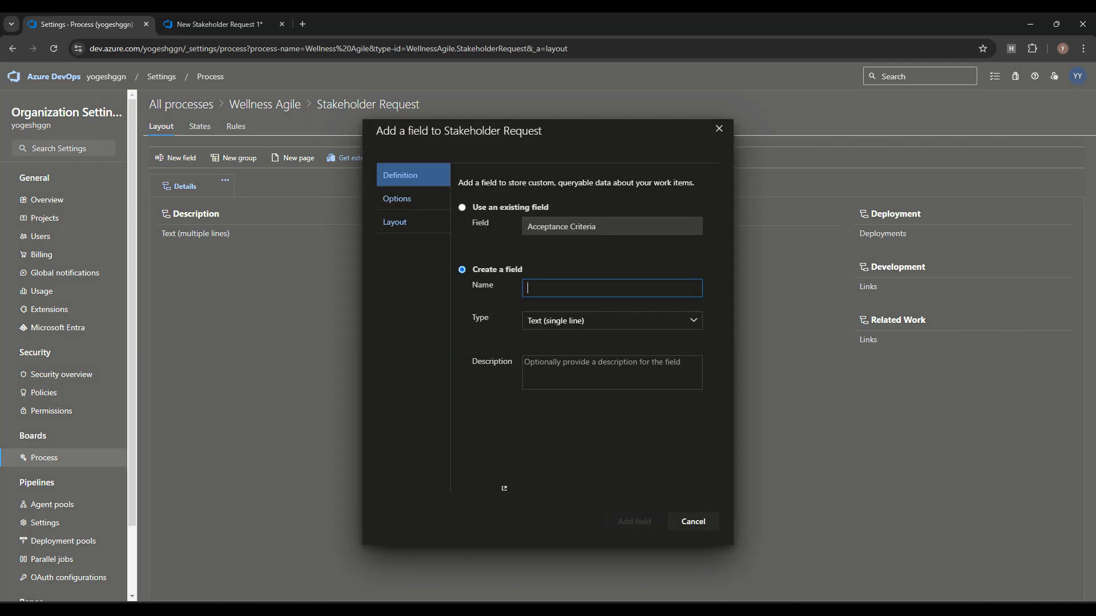
Step: Add an Integer field Estimated Effort in a new group named Estimated
{"action": "type", "text": "Estimated Effort"}
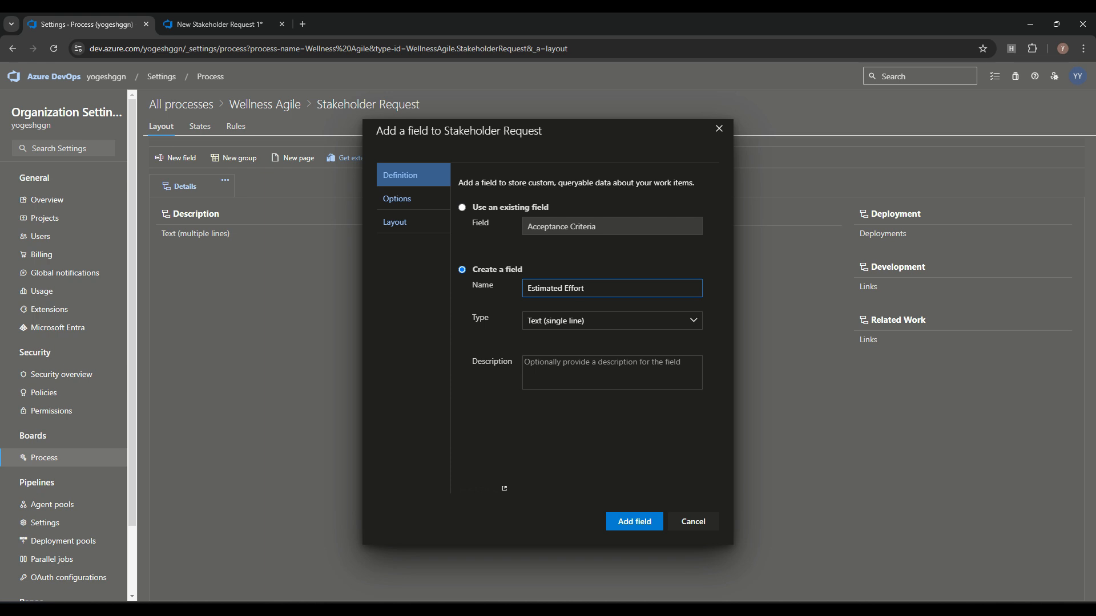
{"action": "left_click", "coordinate": [578, 321]}
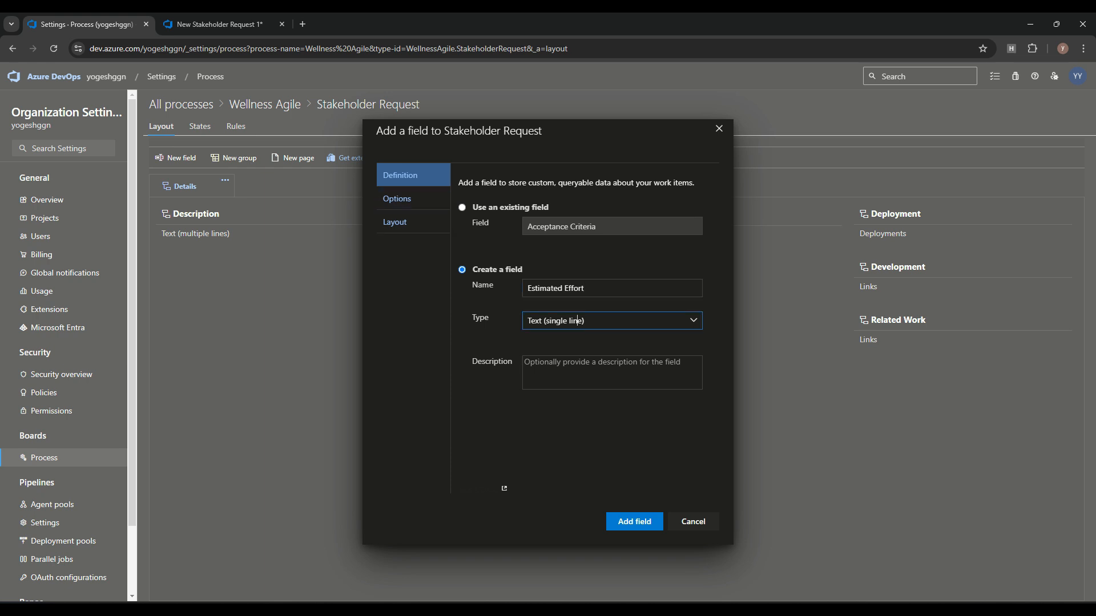
{"action": "left_click", "coordinate": [571, 412]}
{"action": "left_click", "coordinate": [411, 199]}
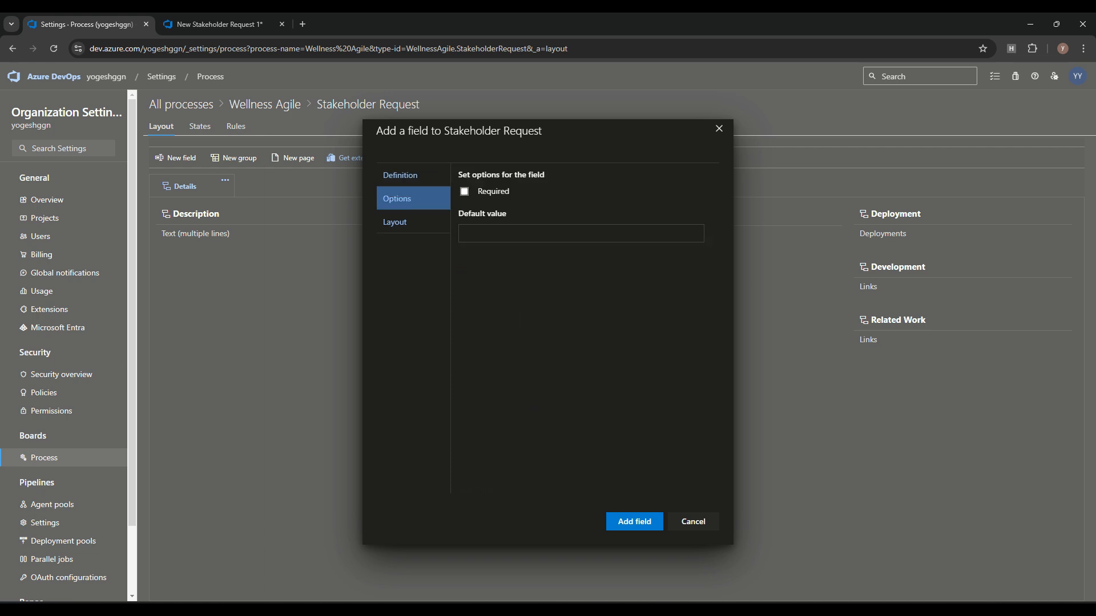
{"action": "left_click", "coordinate": [413, 222]}
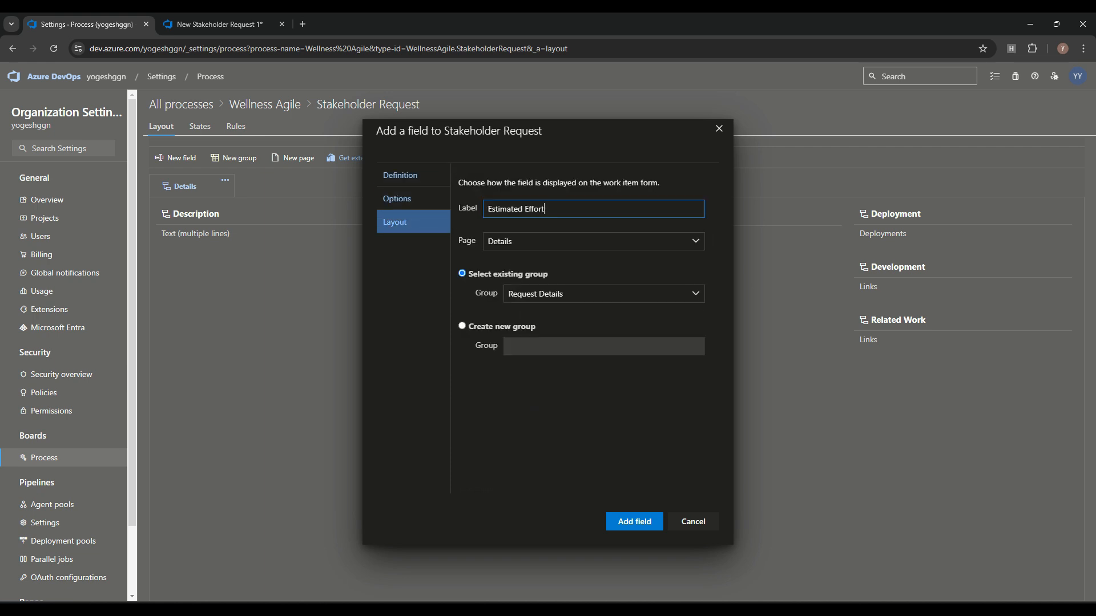
{"action": "left_click_drag", "start_coordinate": [588, 132], "coordinate": [357, 129]}
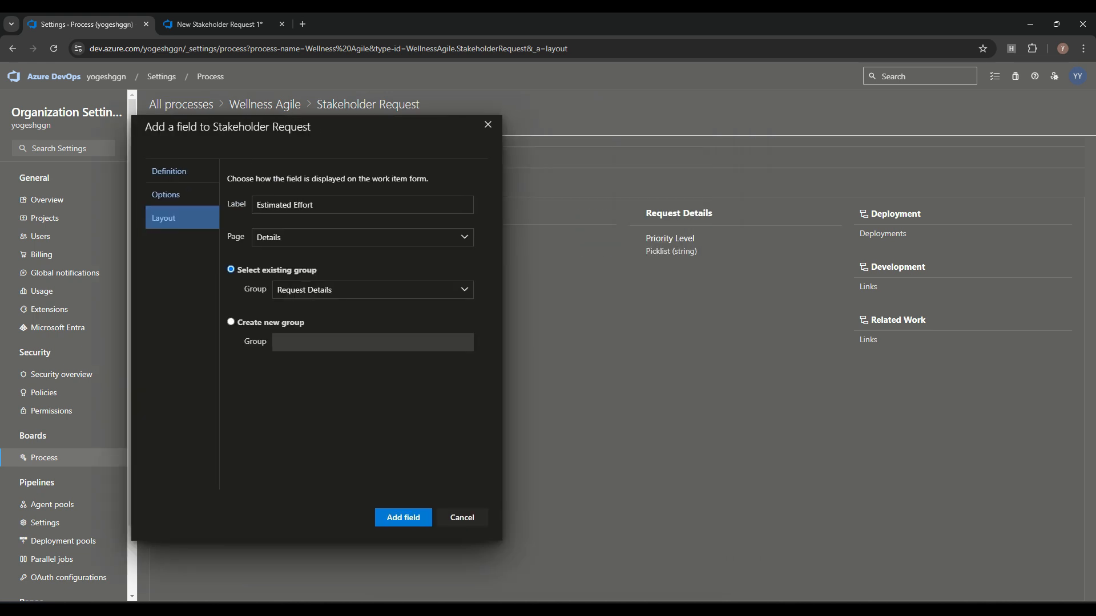
{"action": "left_click", "coordinate": [231, 322]}
{"action": "left_click", "coordinate": [373, 342]}
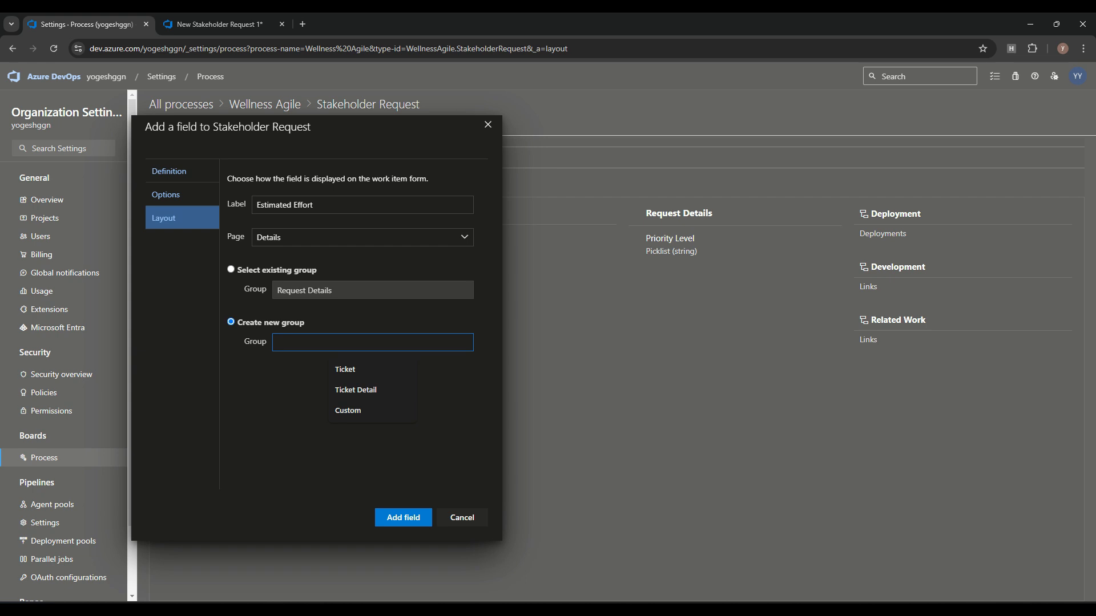
{"action": "type", "text": "Estimated"}
{"action": "left_click", "coordinate": [403, 517]}
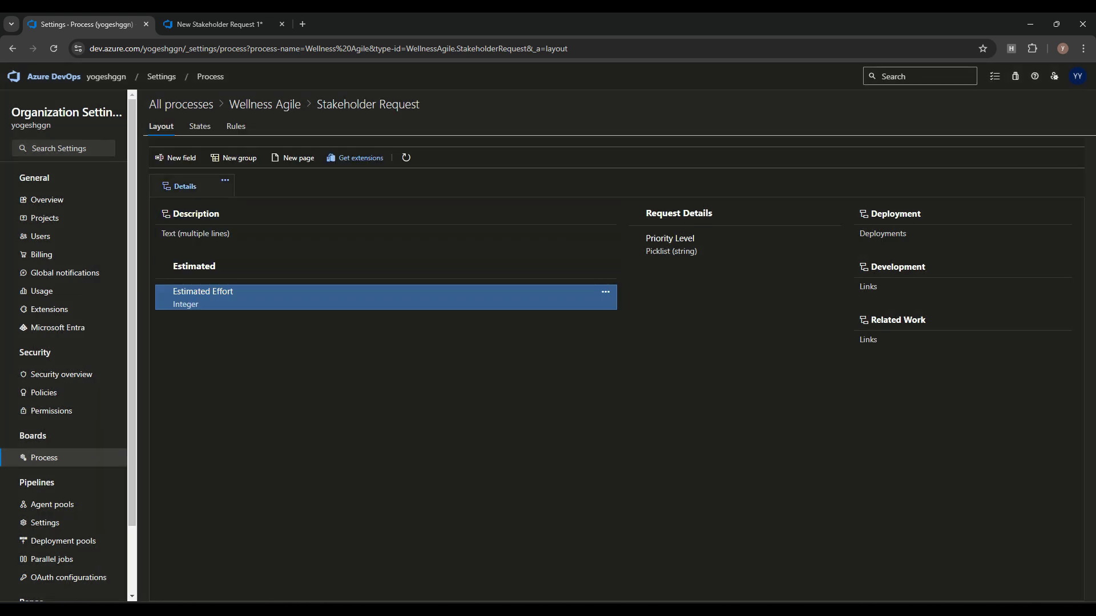
Step: Review Estimated Effort's settings, keeping it in the Estimated group rather than Request Details
{"action": "left_click", "coordinate": [605, 292]}
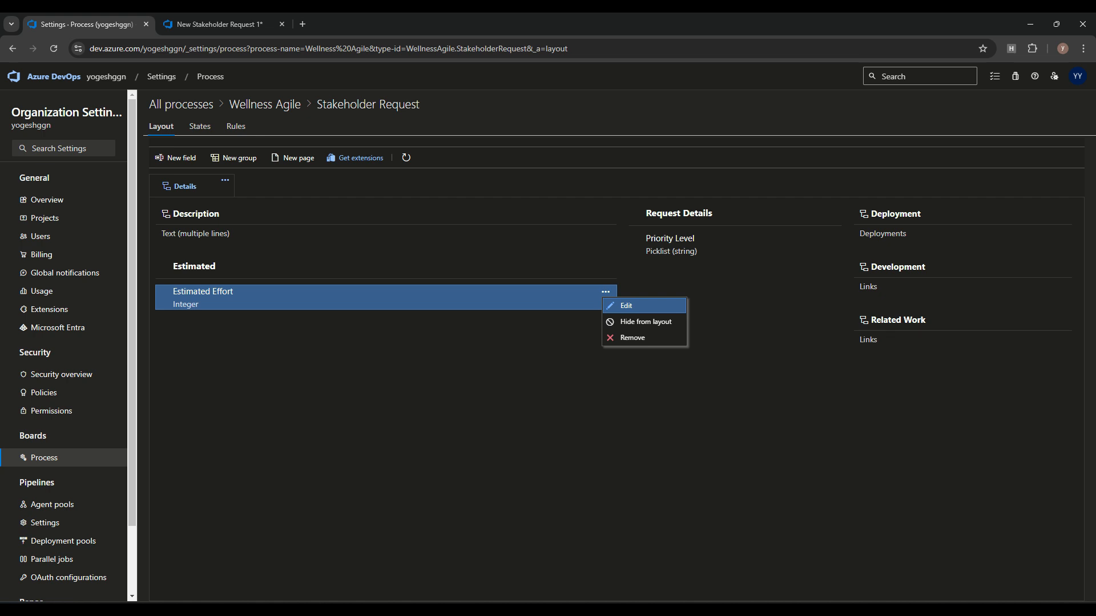
{"action": "left_click", "coordinate": [617, 303]}
{"action": "left_click", "coordinate": [397, 198]}
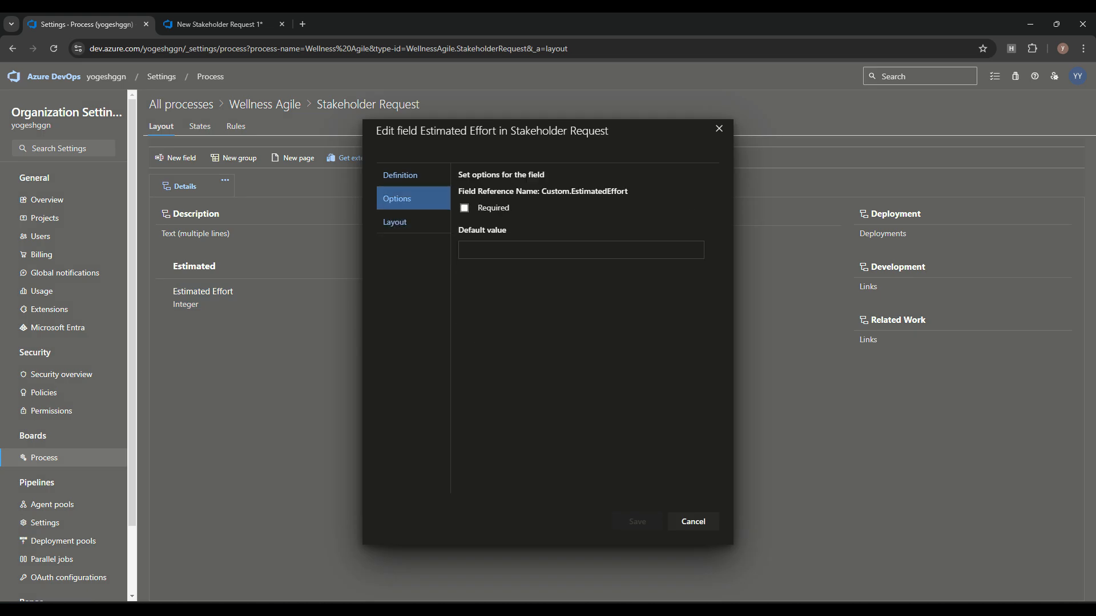
{"action": "left_click", "coordinate": [400, 175]}
{"action": "left_click", "coordinate": [394, 222]}
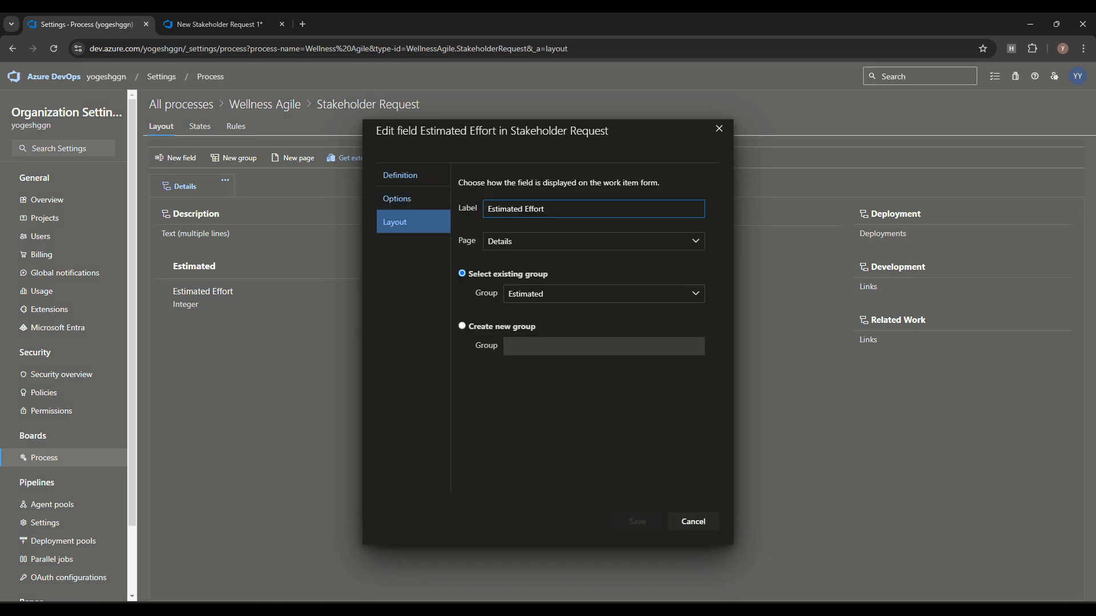
{"action": "left_click", "coordinate": [604, 294]}
{"action": "left_click", "coordinate": [562, 331]}
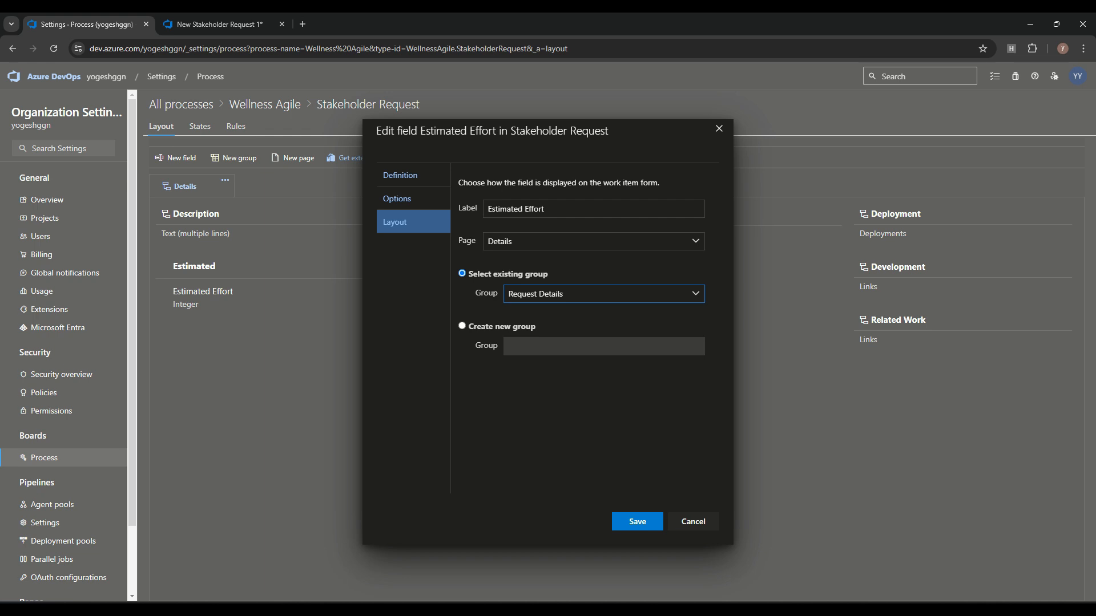
{"action": "left_click", "coordinate": [694, 521]}
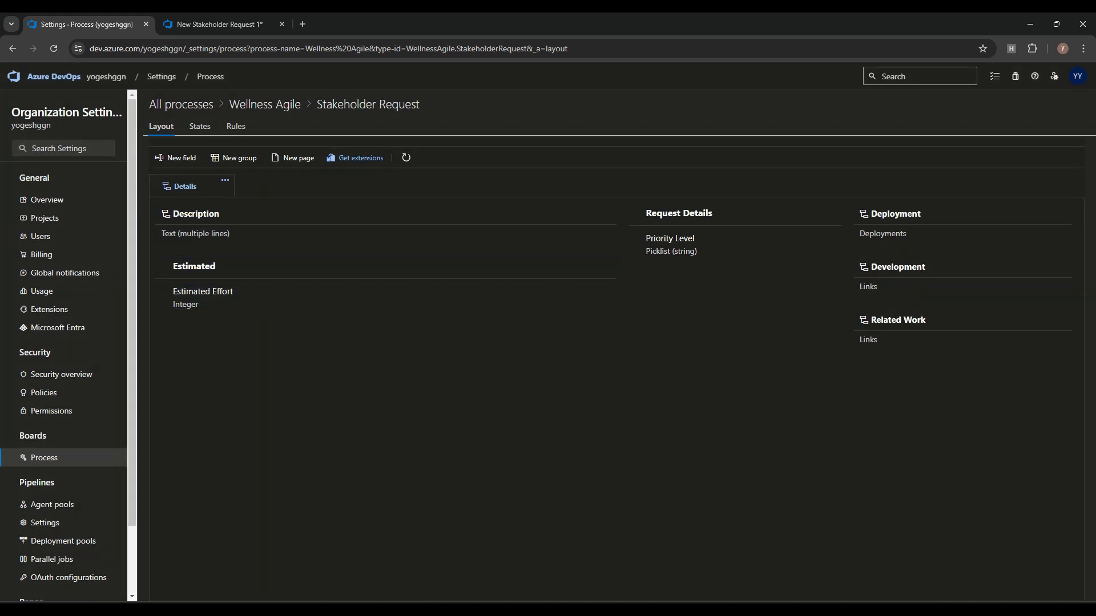
{"action": "left_click", "coordinate": [605, 291]}
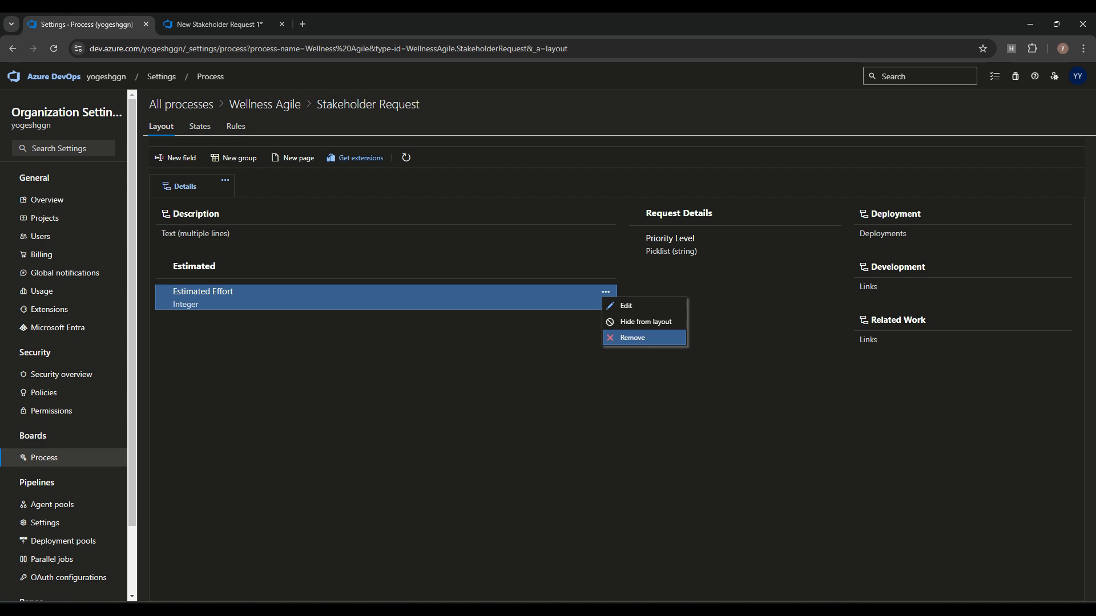
{"action": "left_click", "coordinate": [563, 354]}
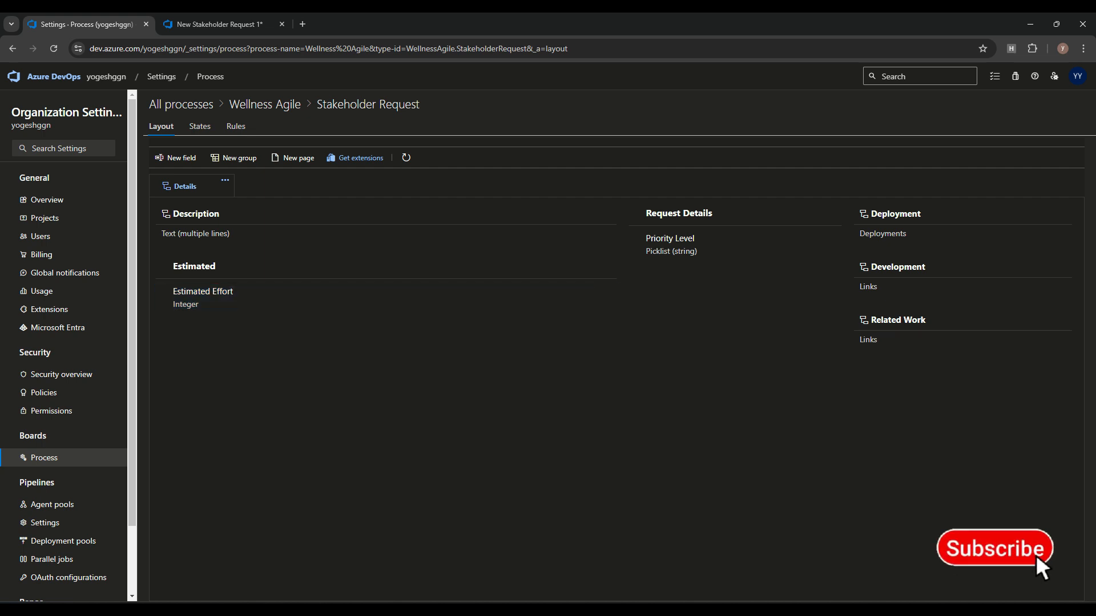
Step: Move the Estimated group to the second column and reload the draft form
{"action": "left_click", "coordinate": [53, 49]}
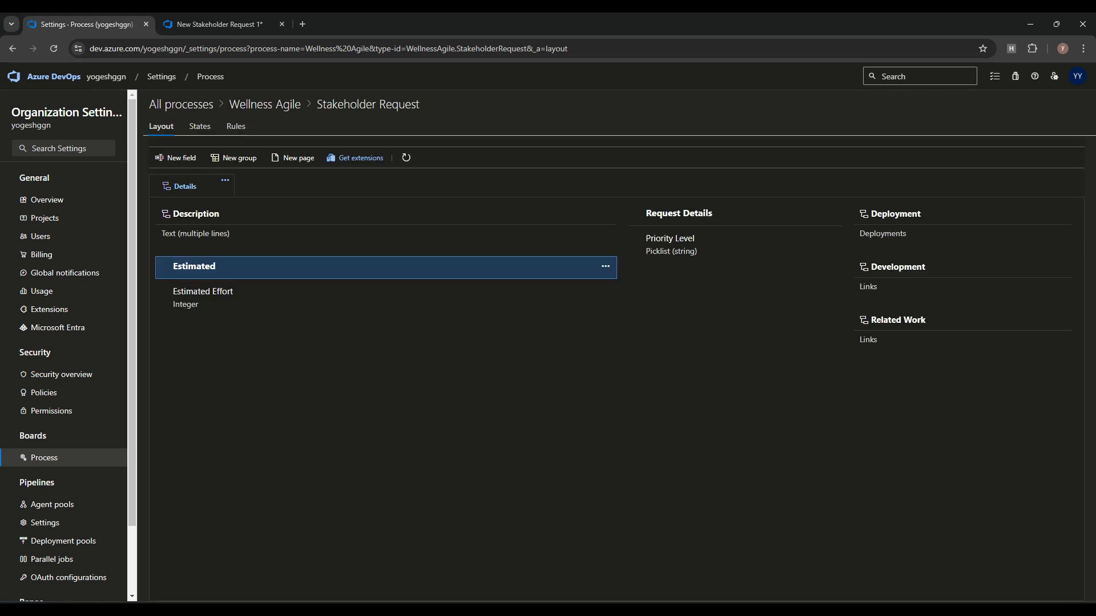
{"action": "left_click", "coordinate": [605, 266]}
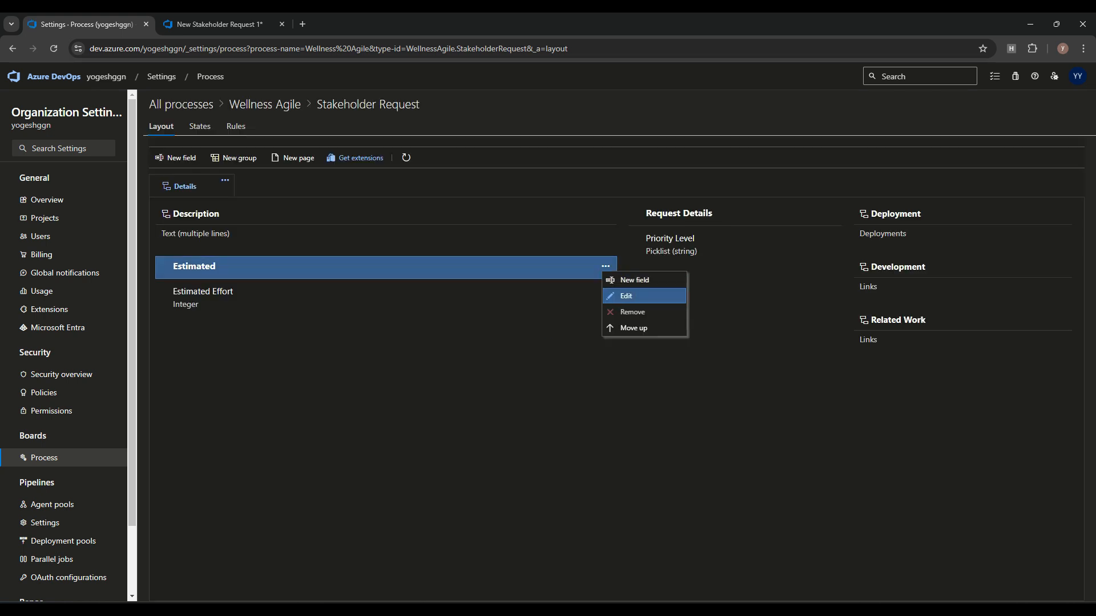
{"action": "left_click", "coordinate": [627, 297]}
{"action": "left_click", "coordinate": [411, 338]}
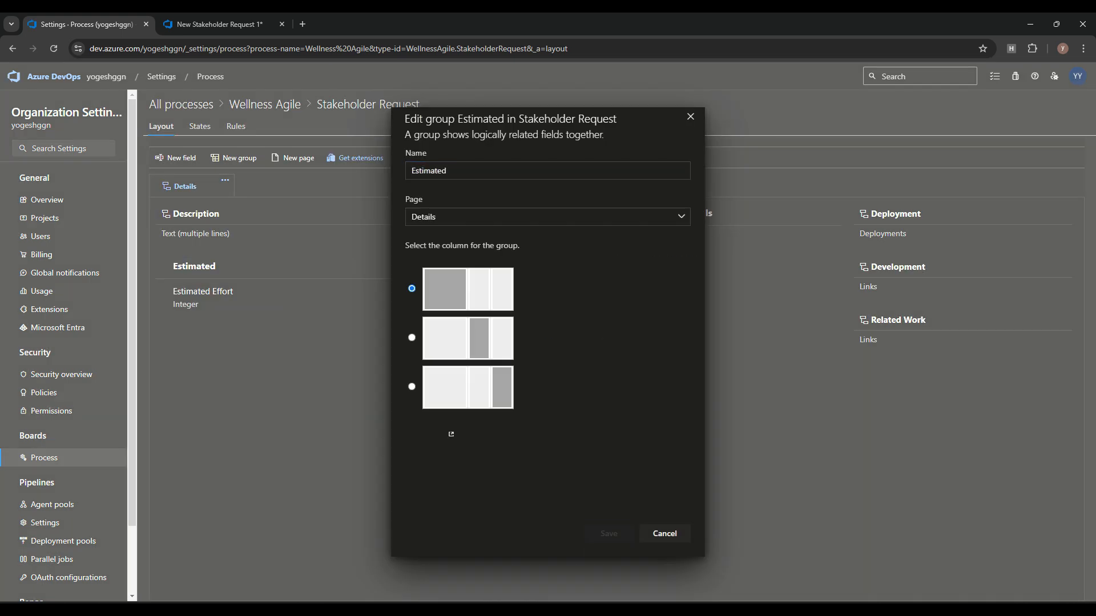
{"action": "left_click", "coordinate": [609, 534]}
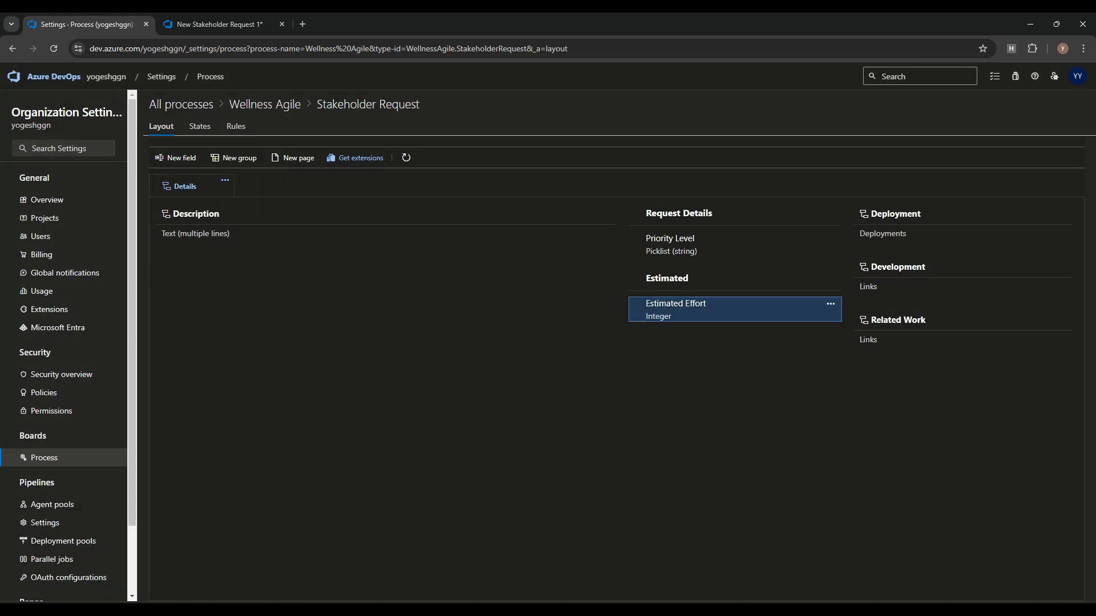
{"action": "left_click", "coordinate": [220, 24]}
{"action": "left_click", "coordinate": [54, 48]}
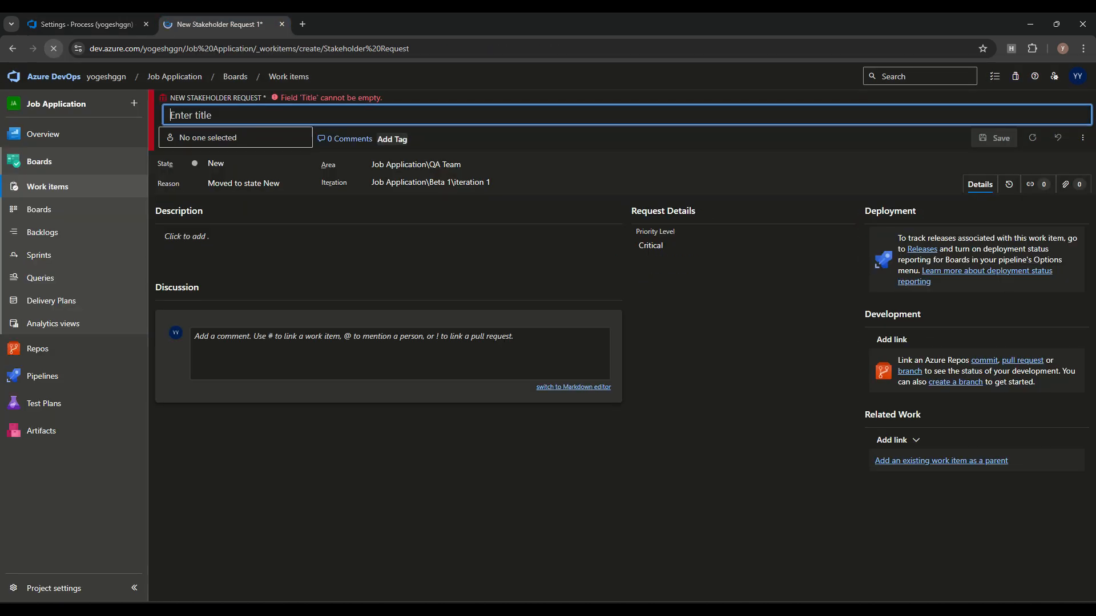
Step: Try the Estimated Effort field and check Stakeholder Request's states in settings and on the form
{"action": "left_click", "coordinate": [742, 279]}
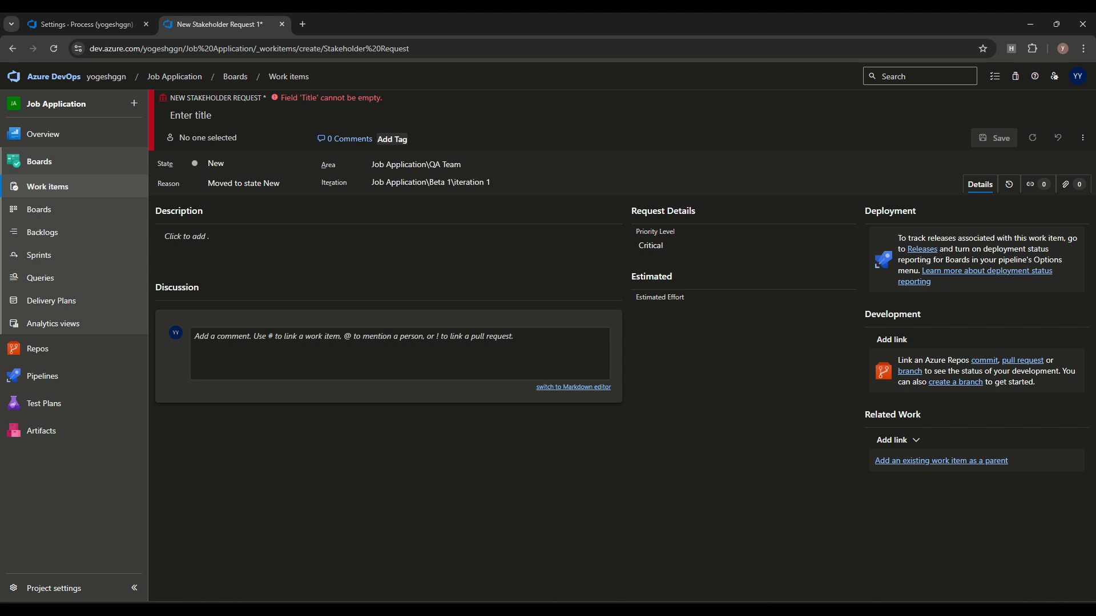
{"action": "left_click", "coordinate": [743, 309]}
{"action": "left_click", "coordinate": [87, 24]}
{"action": "left_click", "coordinate": [199, 126]}
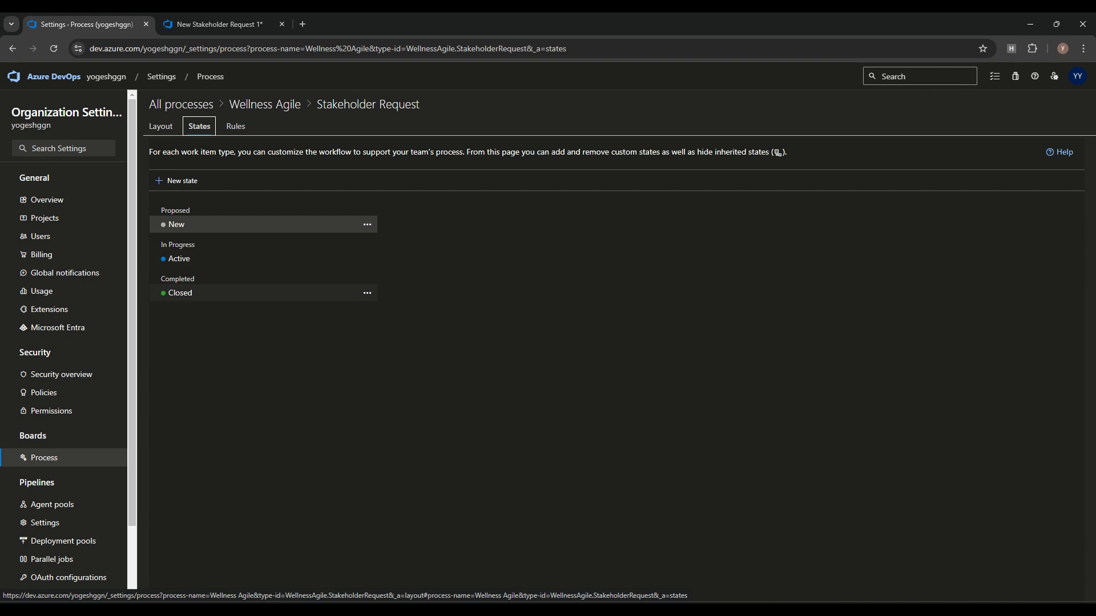
{"action": "left_click", "coordinate": [218, 23]}
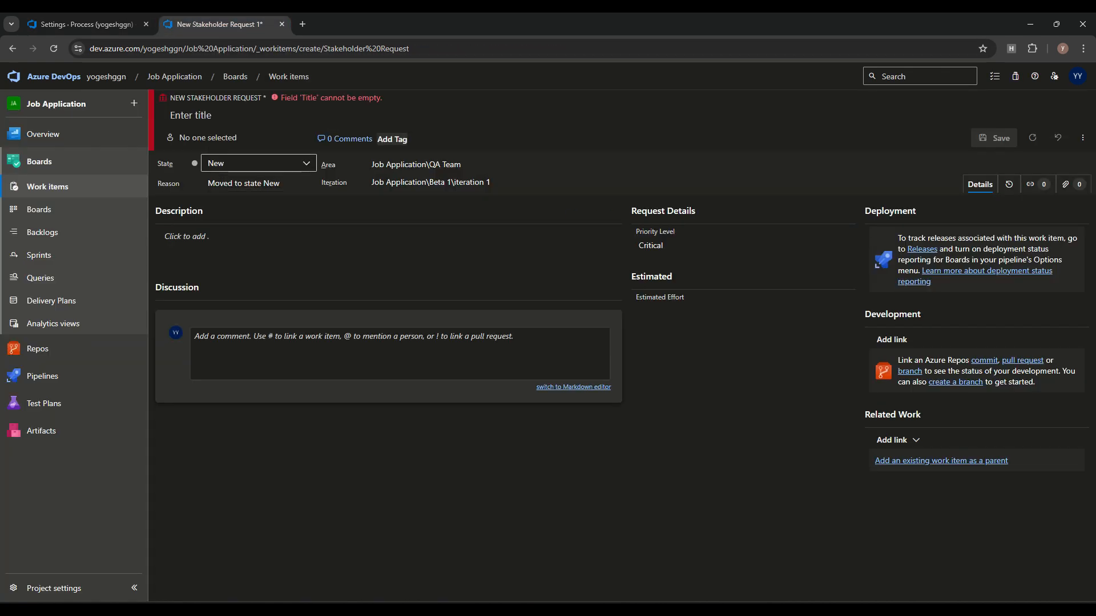
{"action": "left_click", "coordinate": [260, 163]}
Step: Title the item 'Google login request', save it, and check its available states
{"action": "left_click", "coordinate": [388, 241]}
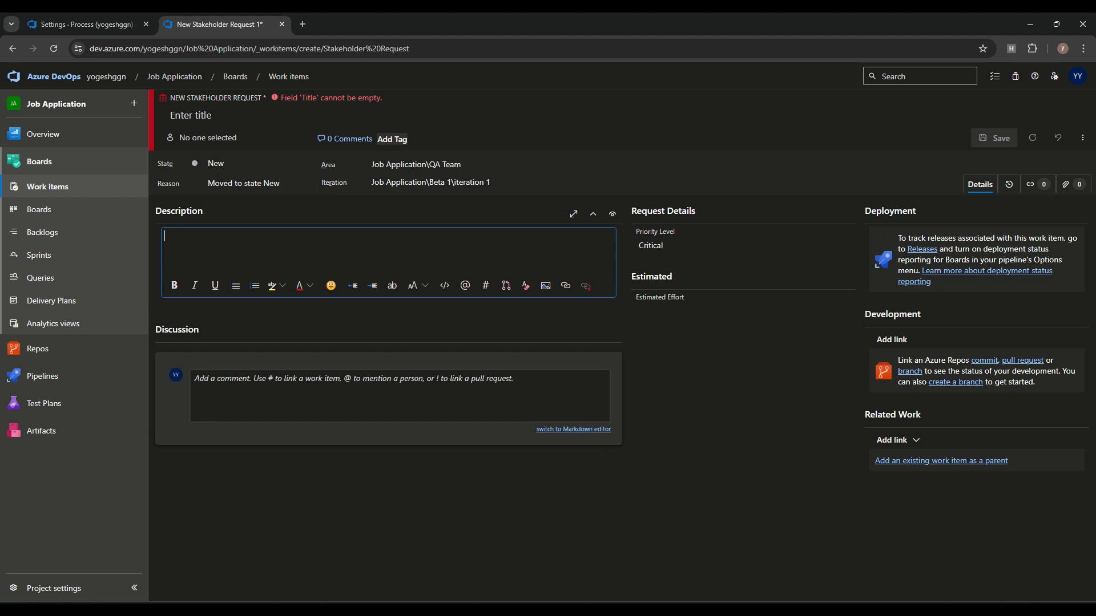
{"action": "left_click", "coordinate": [228, 115]}
{"action": "type", "text": "Google login request"}
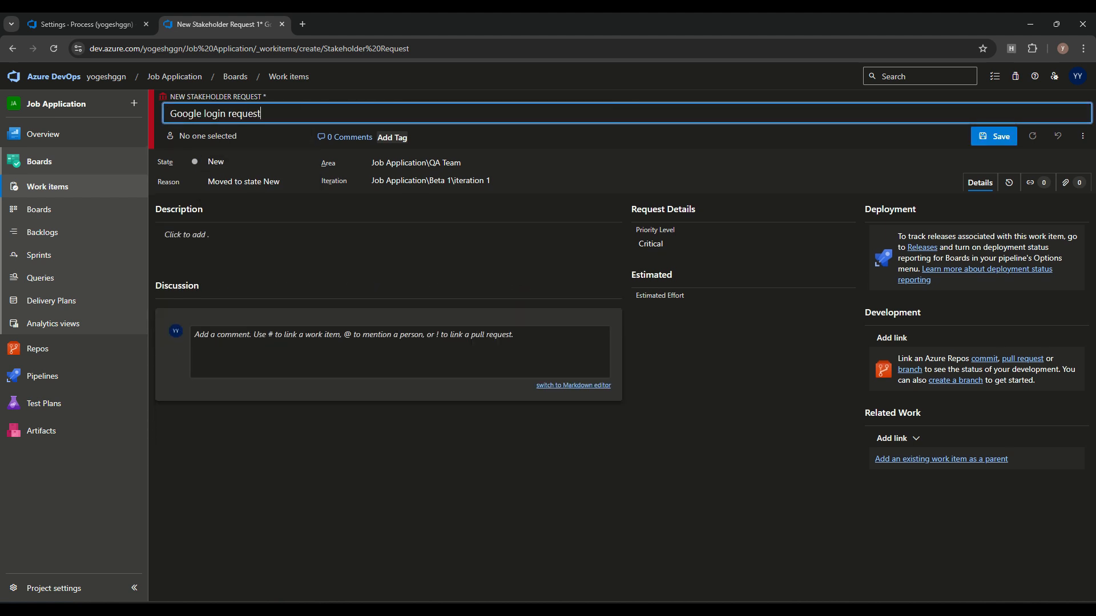
{"action": "left_click", "coordinate": [994, 136]}
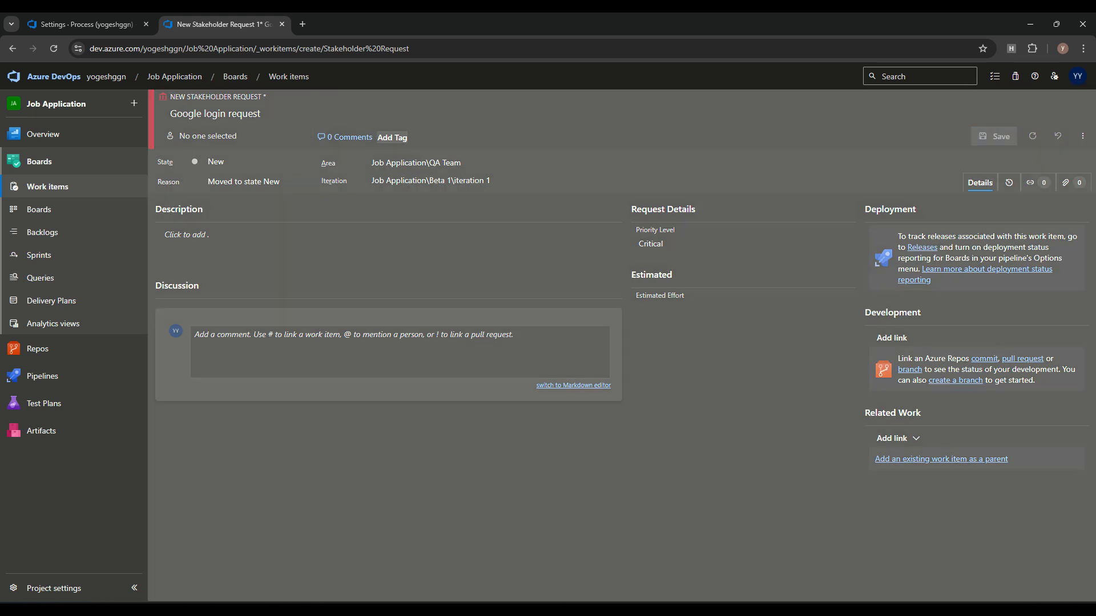
{"action": "left_click", "coordinate": [258, 162]}
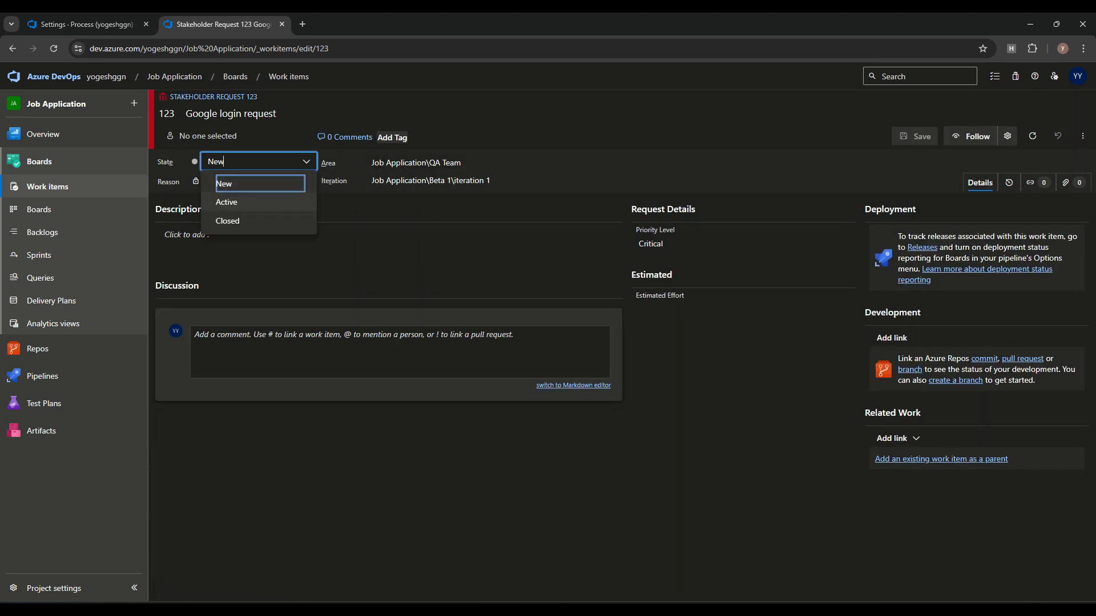
{"action": "left_click", "coordinate": [87, 24]}
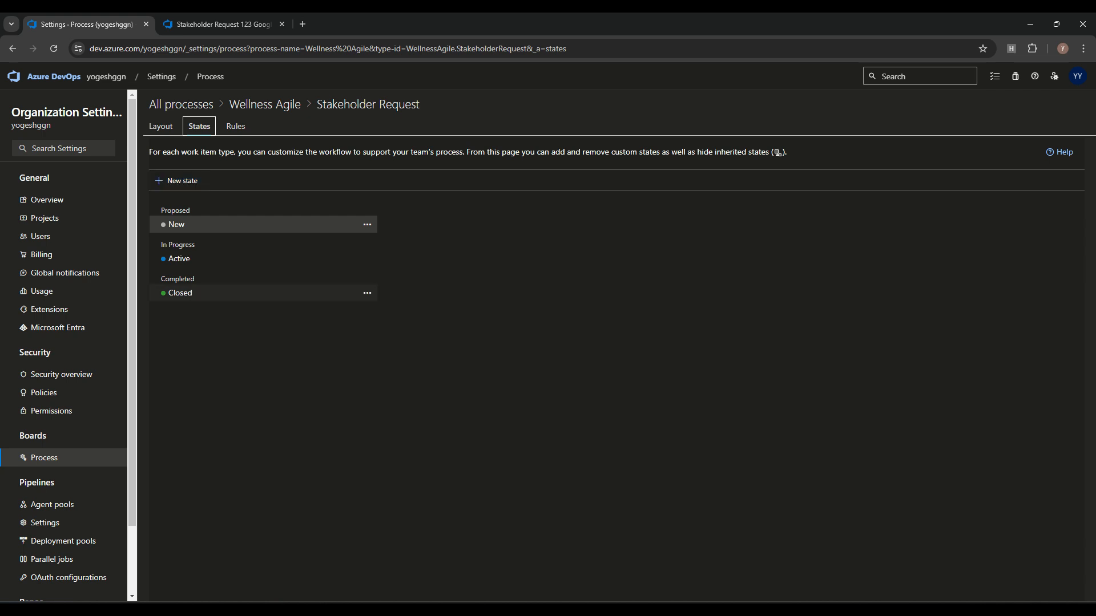
Step: Inspect the Active state's name and In Progress category without saving changes
{"action": "left_click", "coordinate": [367, 259]}
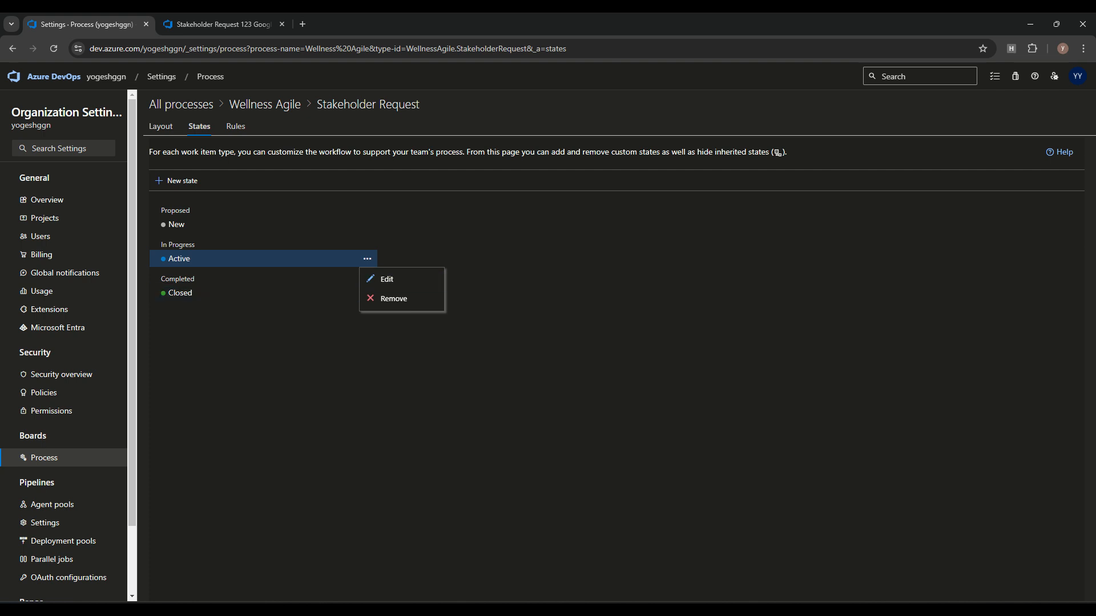
{"action": "left_click", "coordinate": [386, 279]}
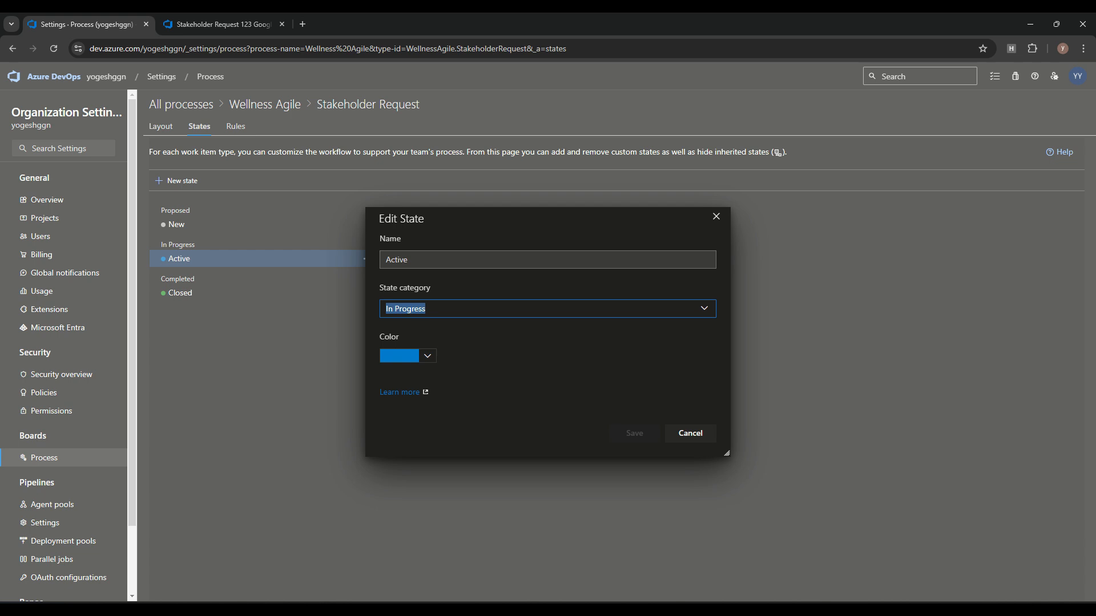
{"action": "left_click", "coordinate": [477, 260]}
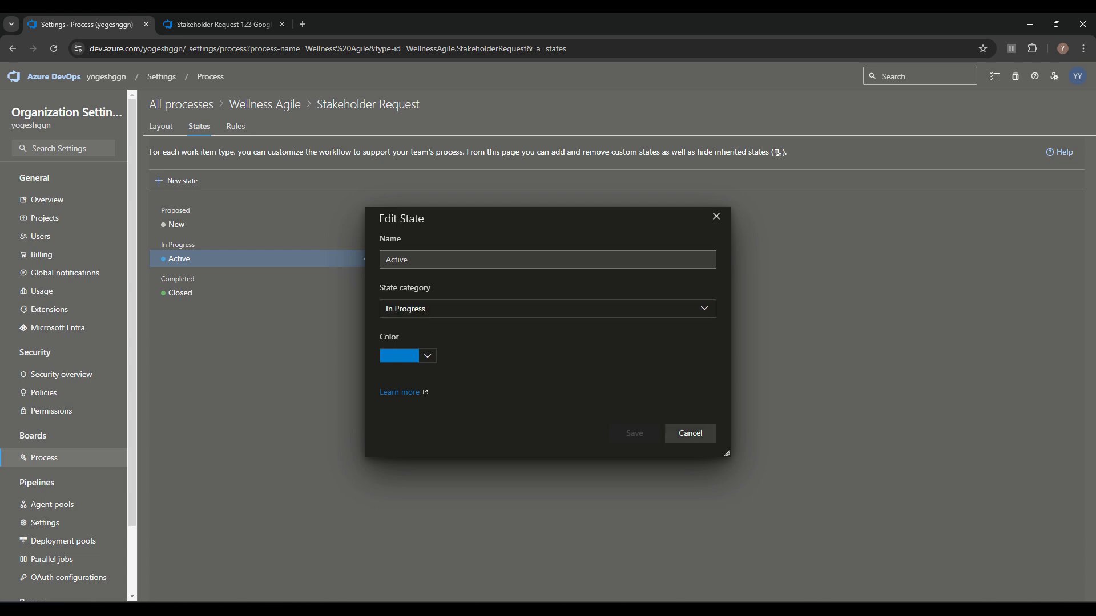
{"action": "left_click", "coordinate": [690, 433]}
{"action": "left_click", "coordinate": [386, 279]}
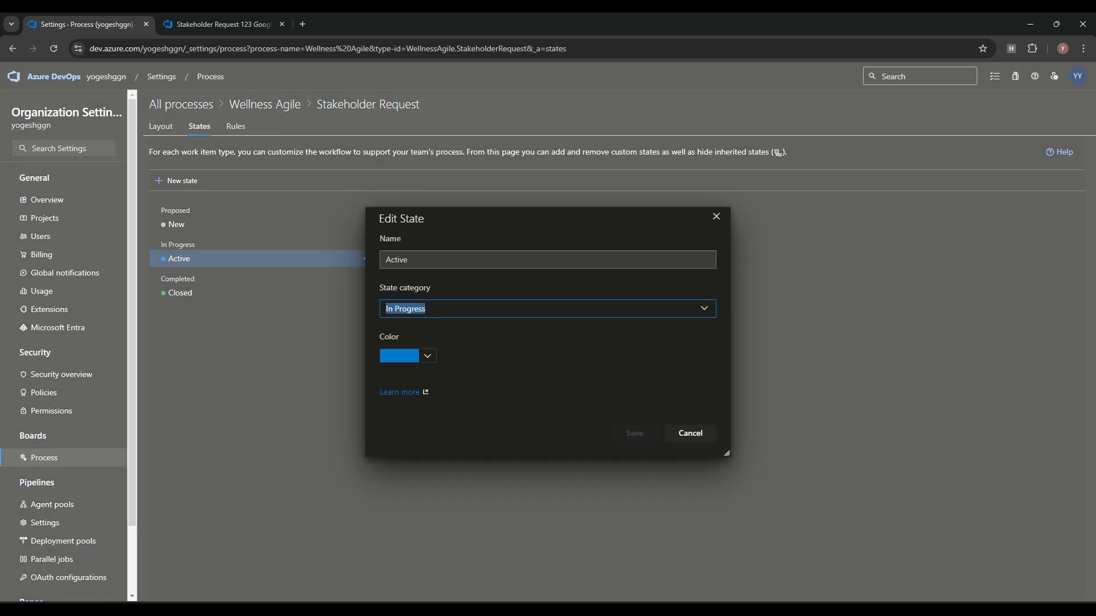
{"action": "left_click_drag", "start_coordinate": [422, 261], "coordinate": [383, 261]}
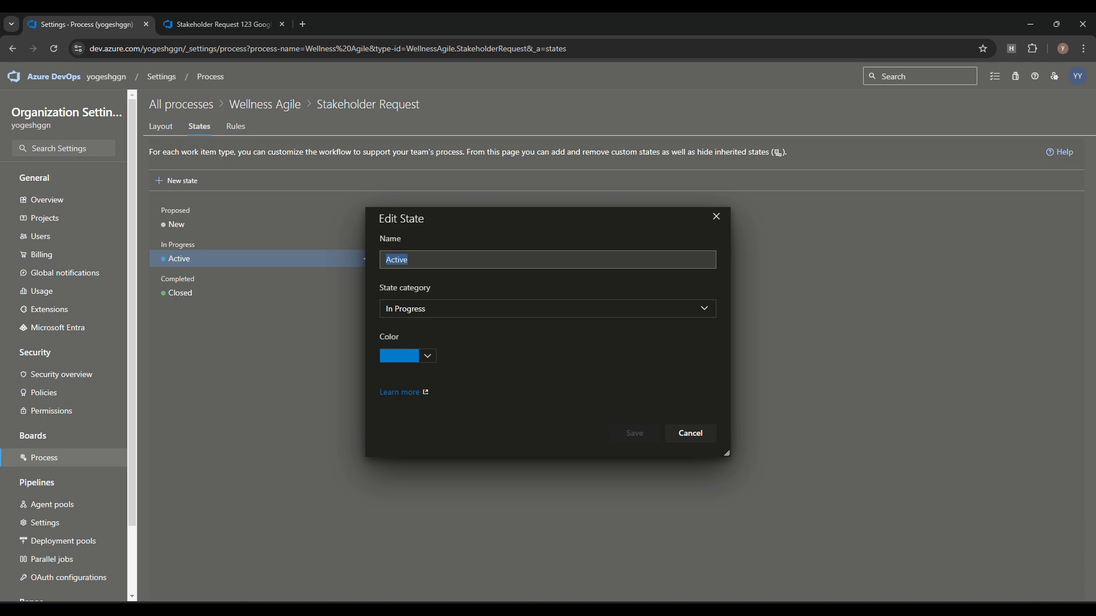
{"action": "left_click", "coordinate": [410, 309]}
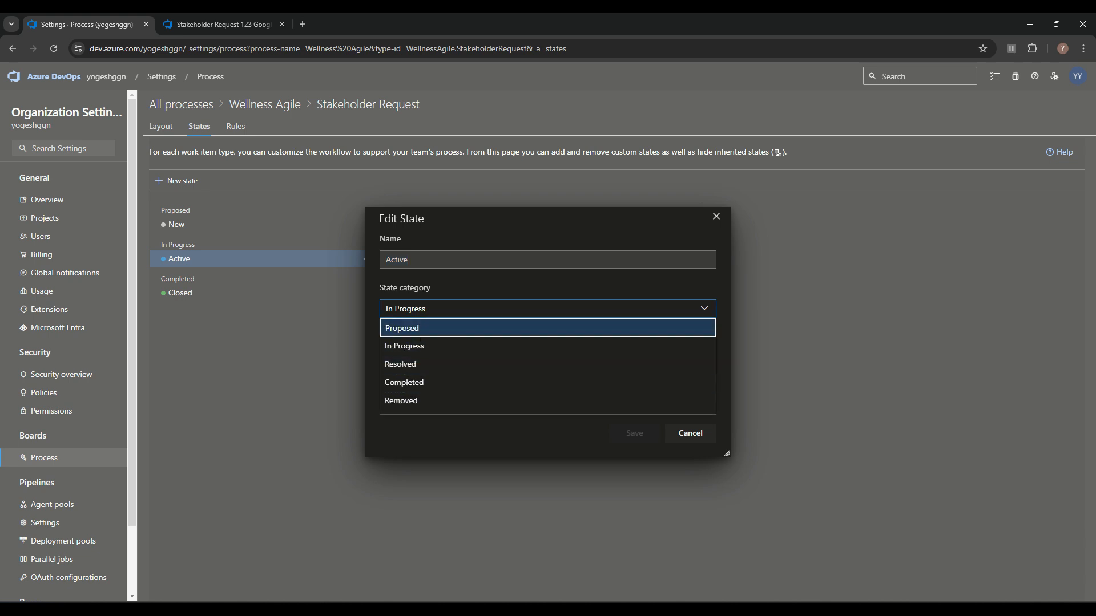
{"action": "key", "text": "Down"}
{"action": "key", "text": "Down"}
{"action": "key", "text": "Down"}
{"action": "key", "text": "Down"}
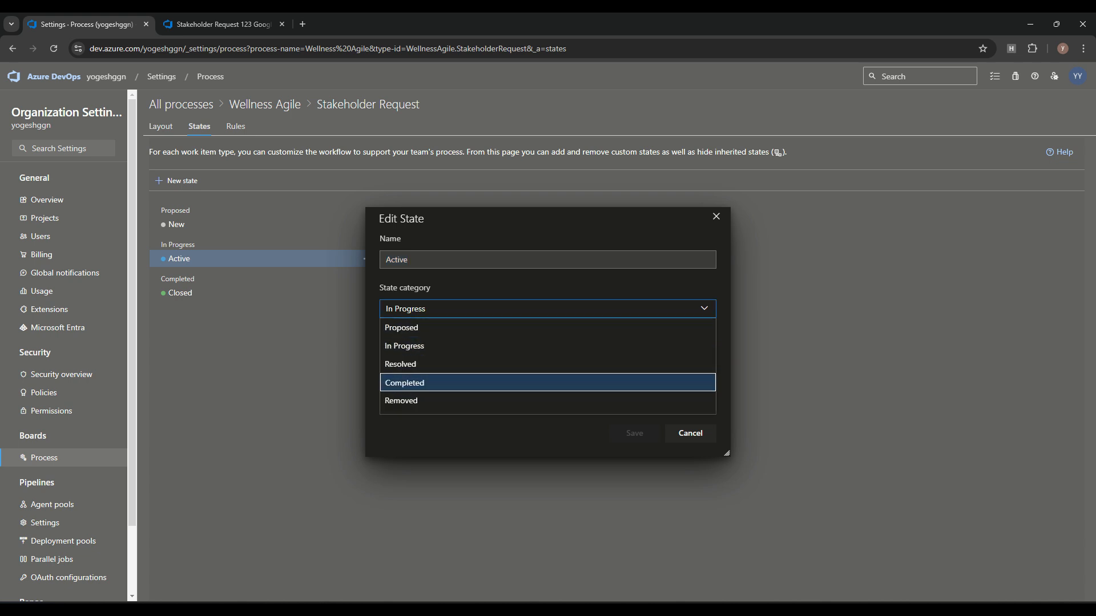
{"action": "key", "text": "Down"}
{"action": "key", "text": "Down"}
{"action": "key", "text": "Up"}
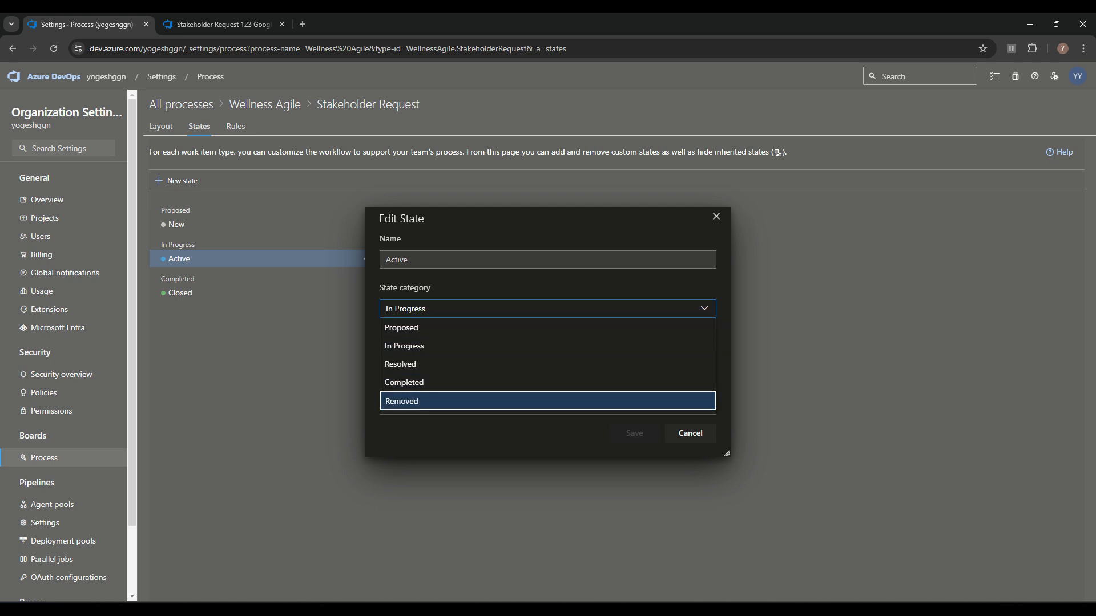
{"action": "key", "text": "Escape"}
{"action": "left_click", "coordinate": [691, 434]}
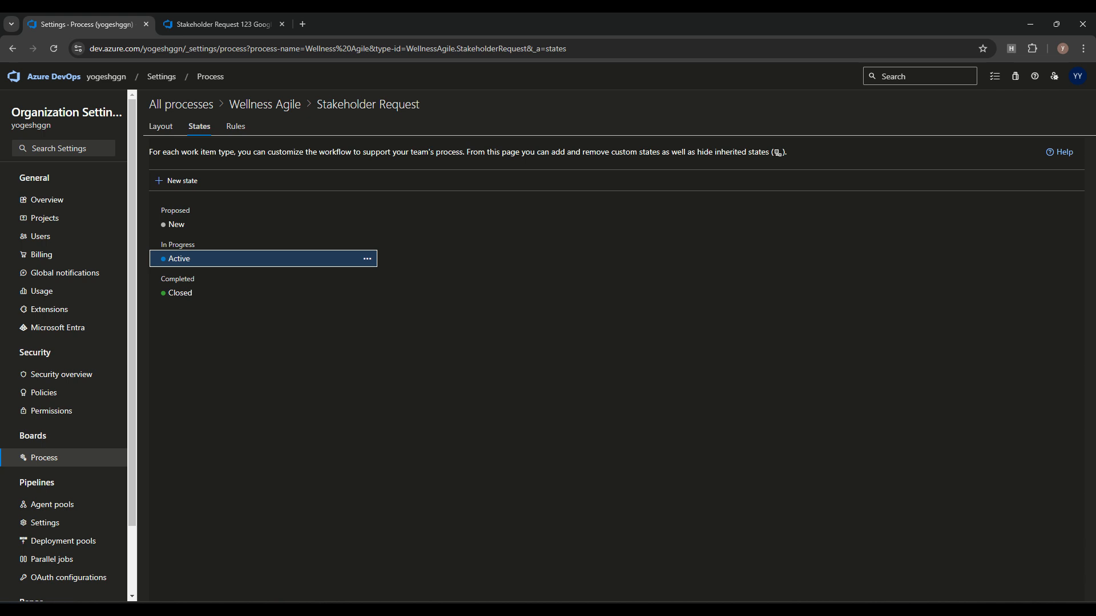
Step: Inspect the New state's Proposed category and close it unchanged
{"action": "left_click", "coordinate": [367, 224]}
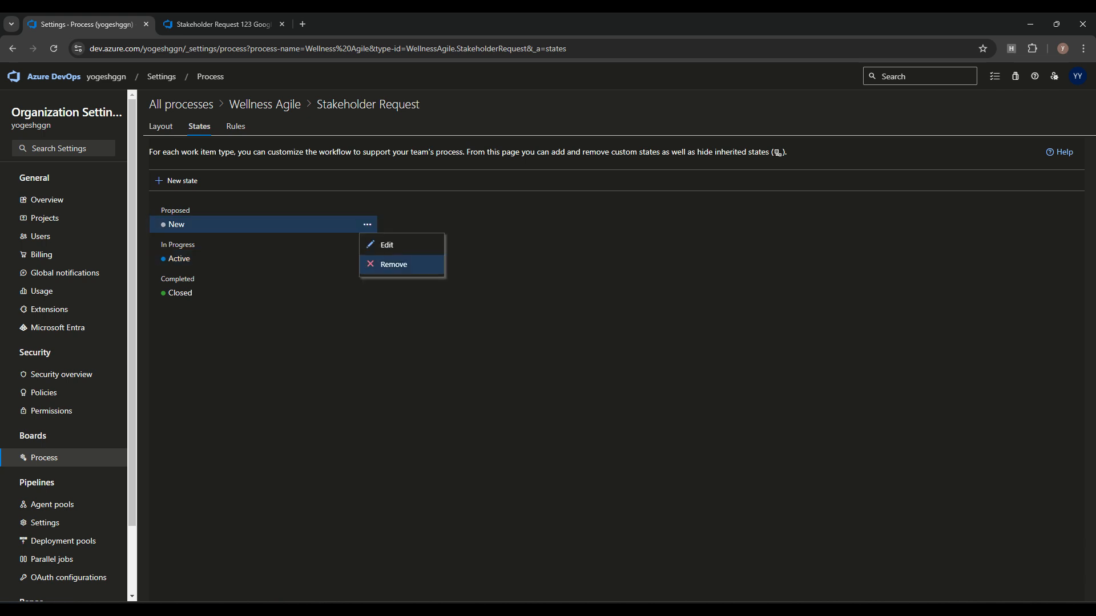
{"action": "left_click", "coordinate": [392, 243]}
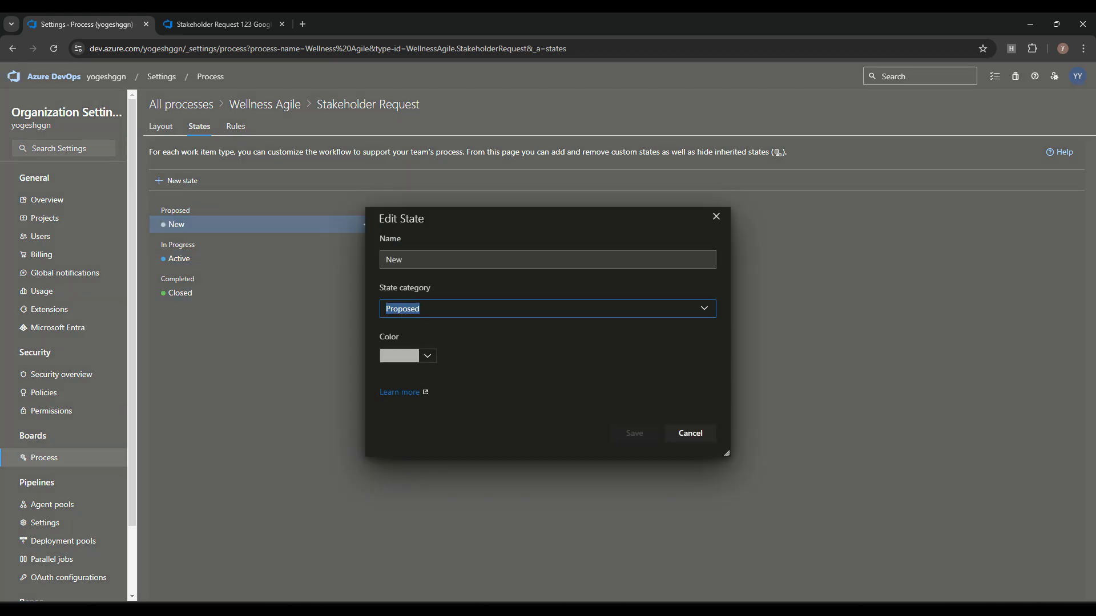
{"action": "left_click", "coordinate": [548, 309]}
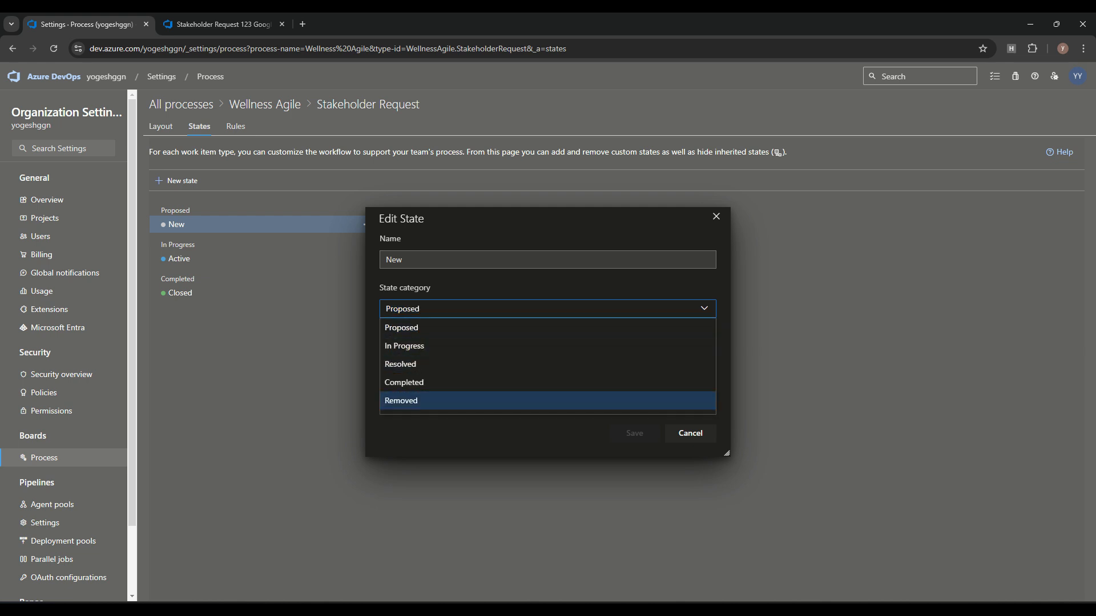
{"action": "left_click", "coordinate": [530, 427]}
{"action": "left_click", "coordinate": [690, 434]}
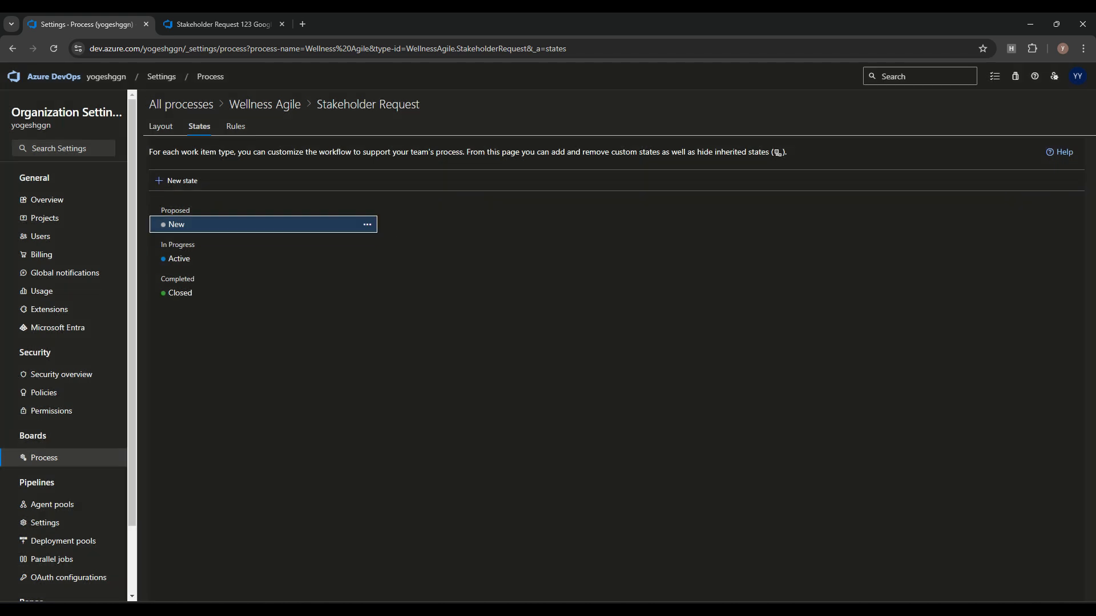
Step: Add a Reviewed state in the In Progress category
{"action": "left_click", "coordinate": [177, 180]}
{"action": "type", "text": "Reviewed"}
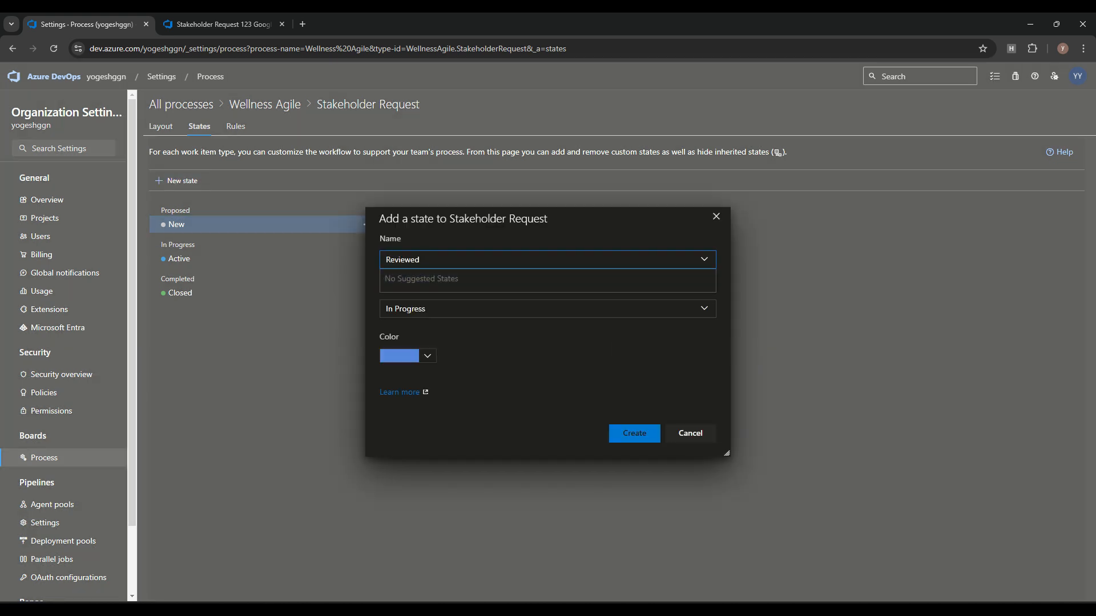
{"action": "left_click", "coordinate": [548, 309]}
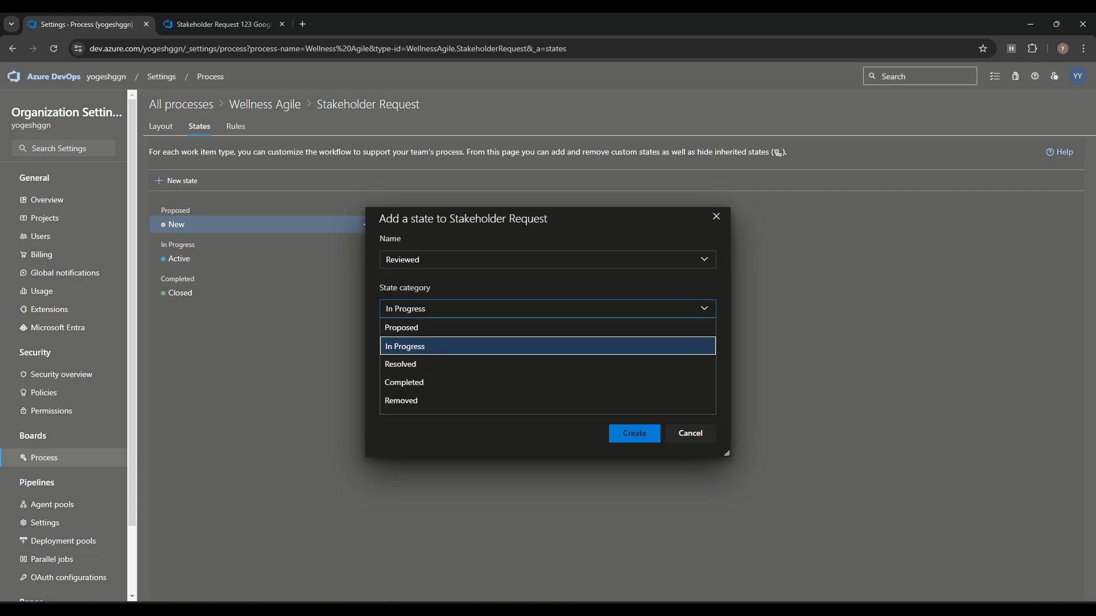
{"action": "left_click", "coordinate": [531, 431]}
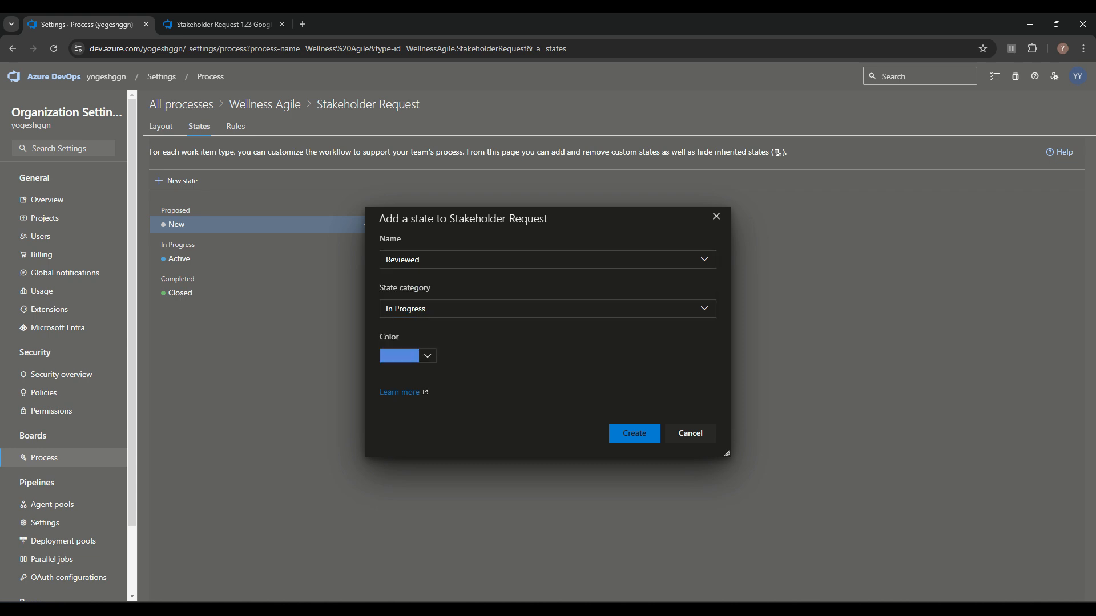
{"action": "left_click", "coordinate": [634, 433]}
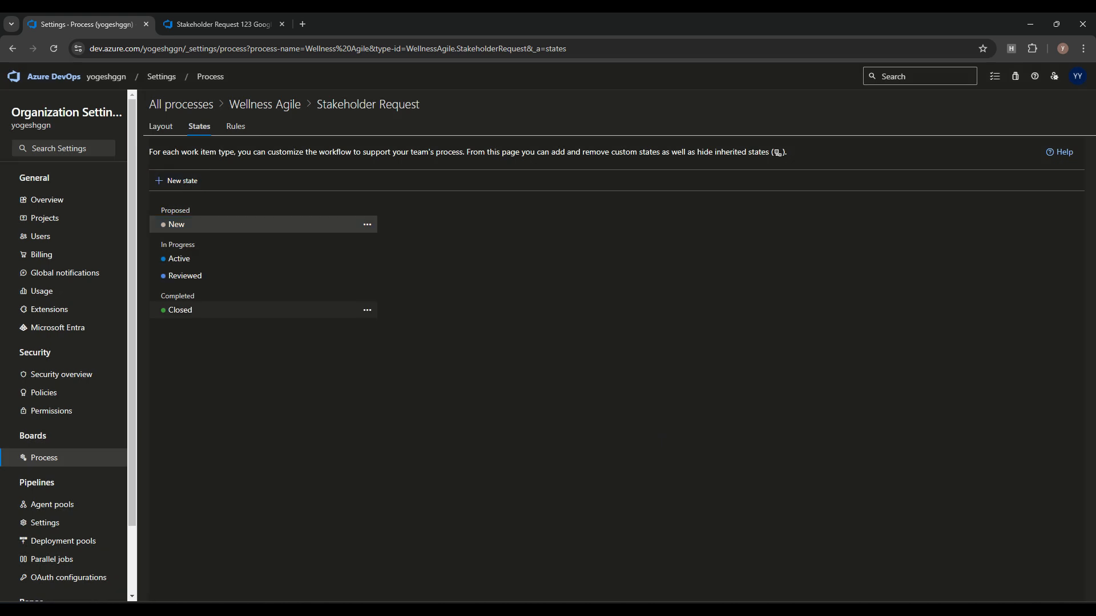
Step: Reload Stakeholder Request 123 and check Reviewed appears among its states
{"action": "left_click", "coordinate": [223, 25]}
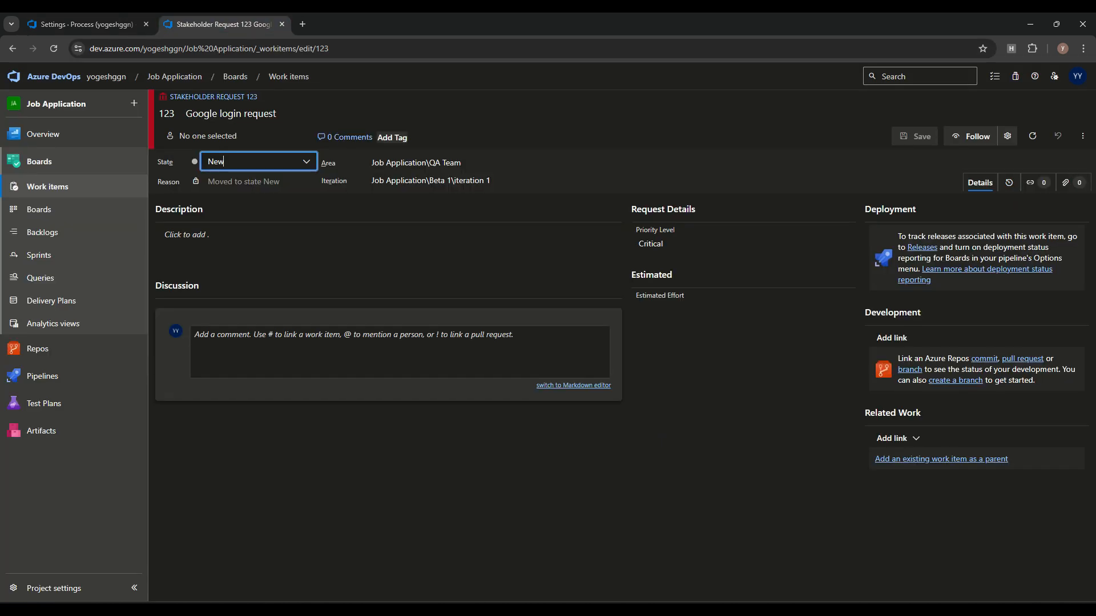
{"action": "left_click", "coordinate": [54, 49]}
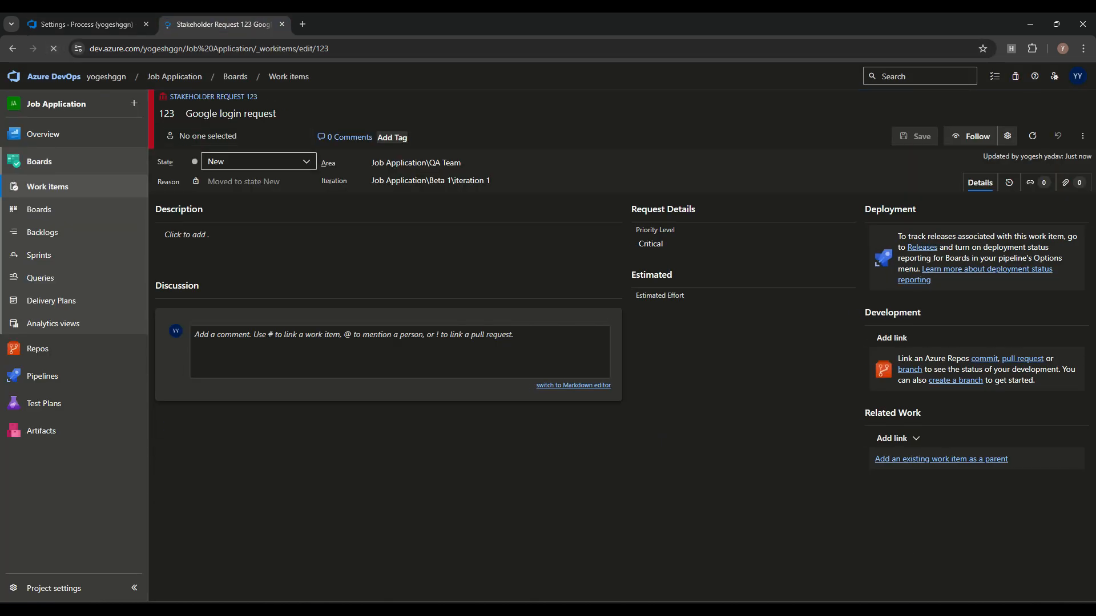
{"action": "left_click", "coordinate": [259, 161]}
{"action": "left_click", "coordinate": [87, 25]}
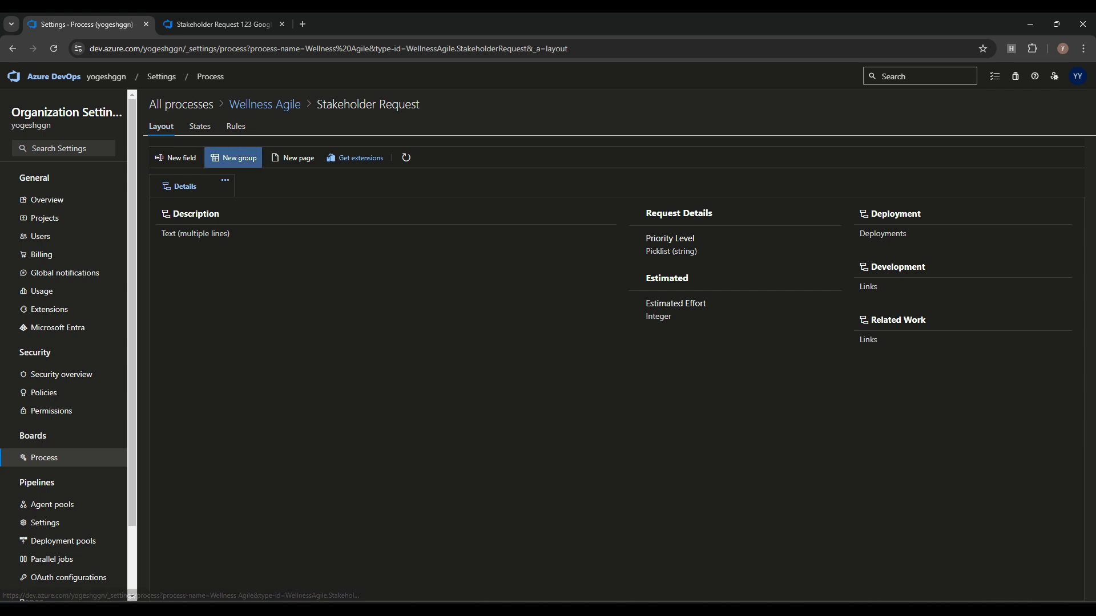
Step: Add a new group named 'Bussiness Info' to the first column of the Stakeholder Request layout
{"action": "left_click", "coordinate": [234, 158]}
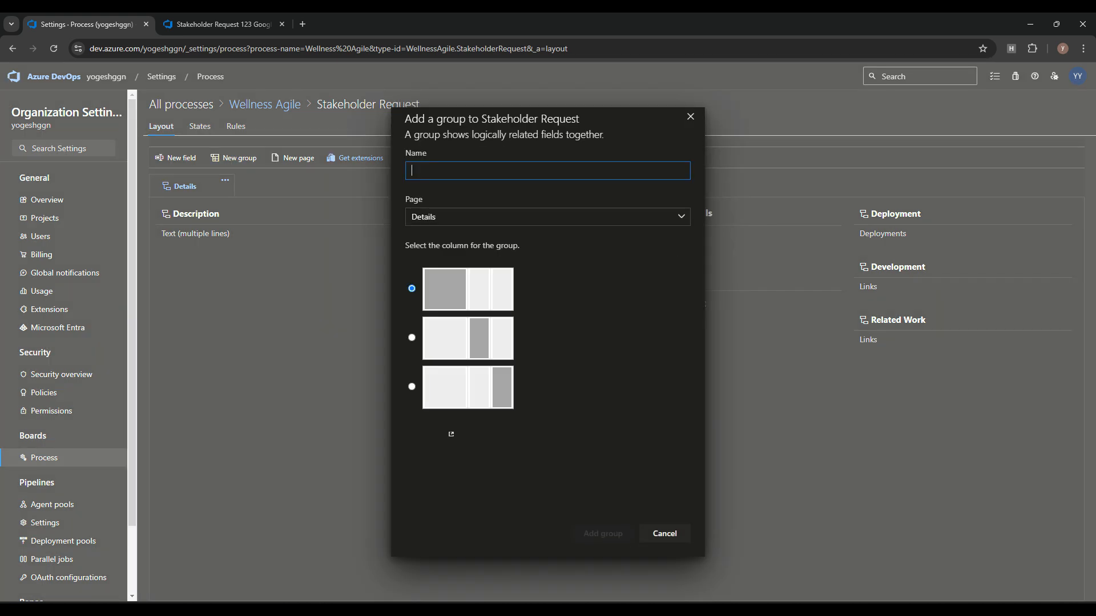
{"action": "type", "text": "Bussiness Info"}
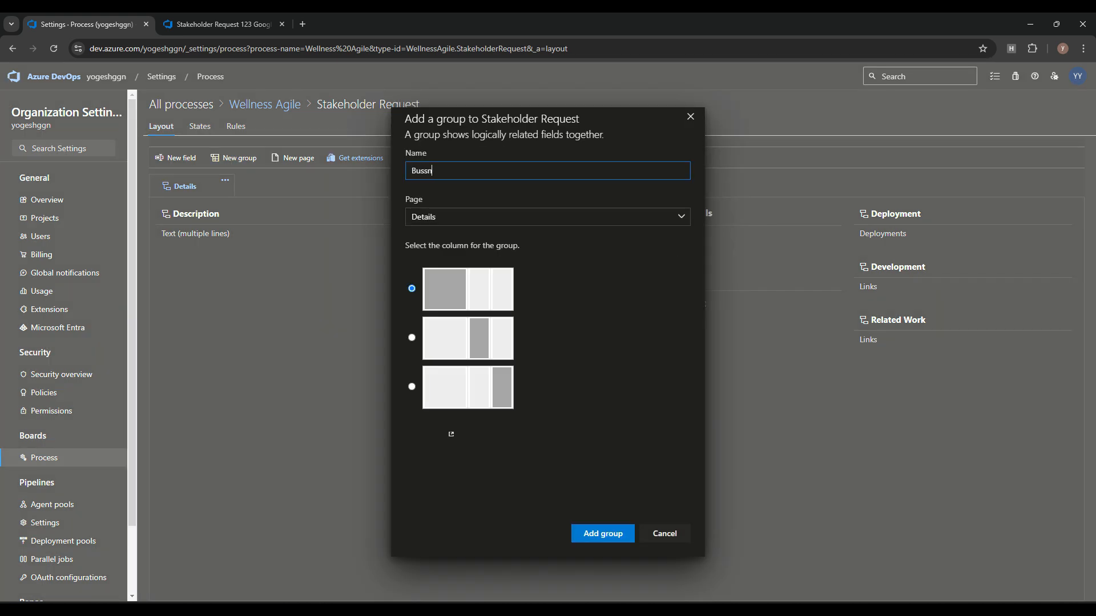
{"action": "left_click", "coordinate": [412, 338]}
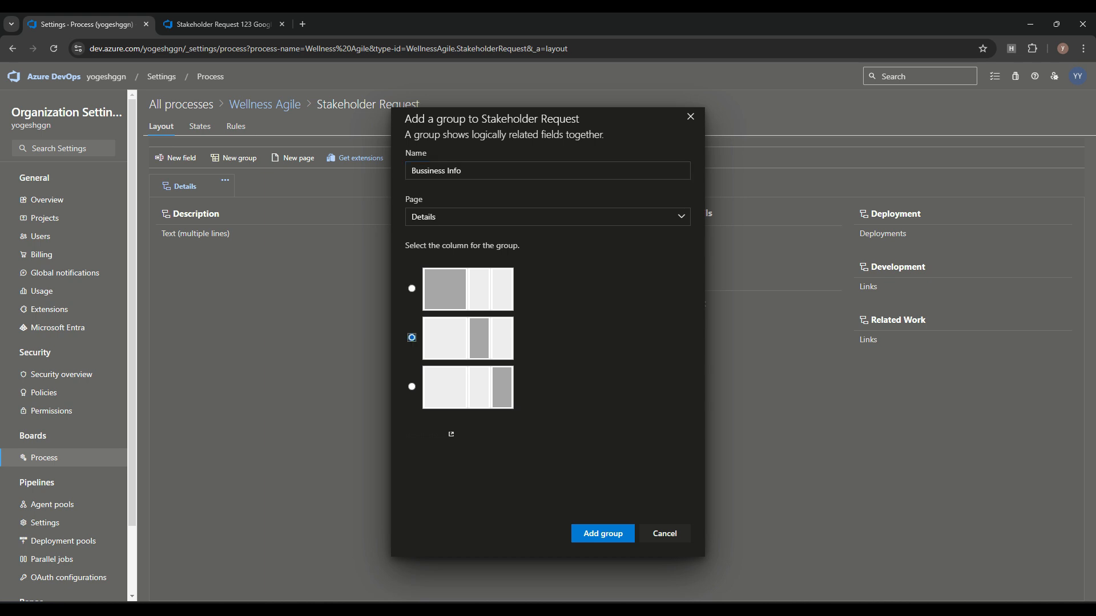
{"action": "left_click", "coordinate": [412, 289]}
{"action": "left_click", "coordinate": [603, 534]}
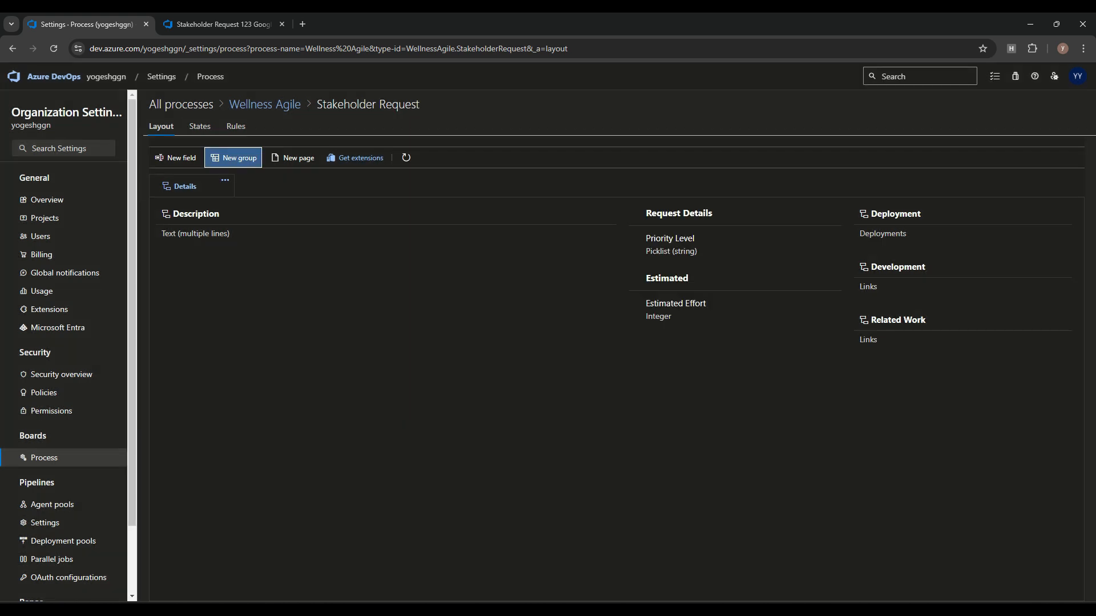
Step: Add a Customer Name field of type Identity to the Bussiness Info group
{"action": "left_click", "coordinate": [605, 266]}
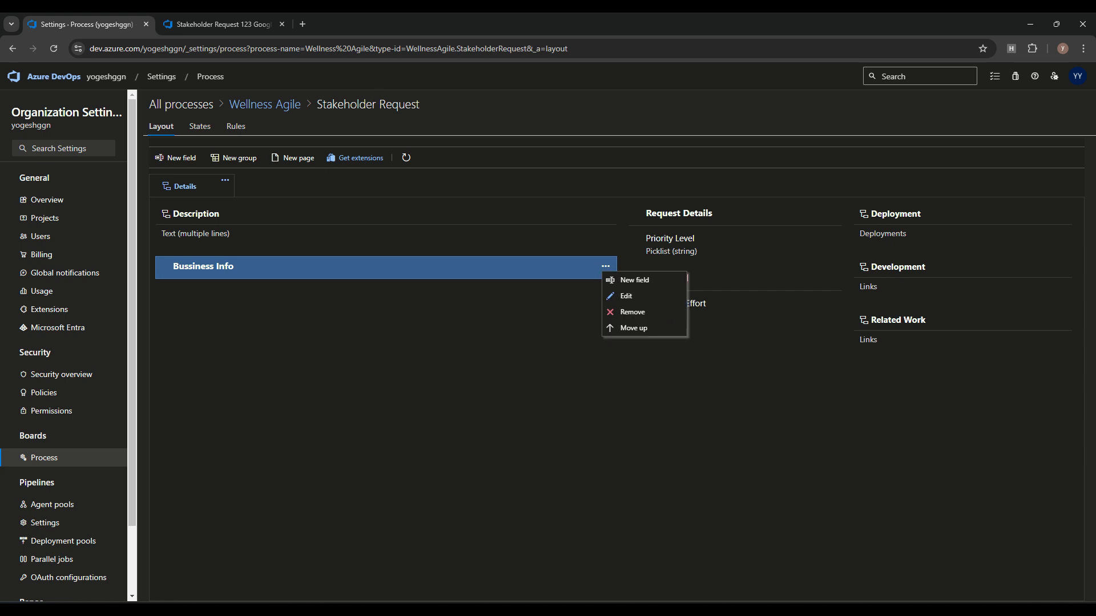
{"action": "left_click", "coordinate": [623, 281]}
{"action": "left_click", "coordinate": [622, 288]}
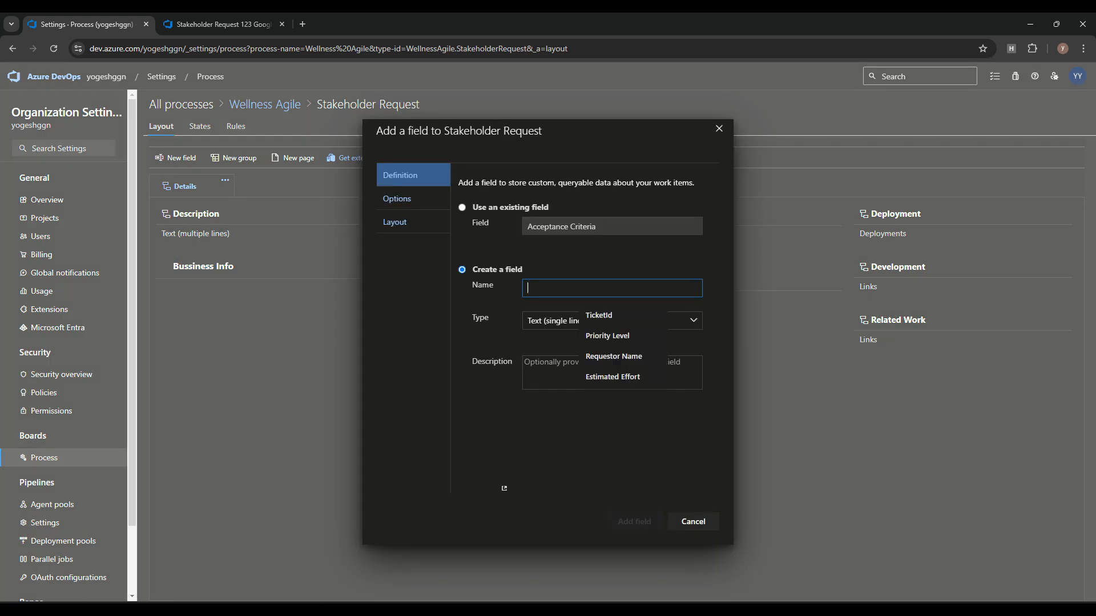
{"action": "type", "text": "Bu"}
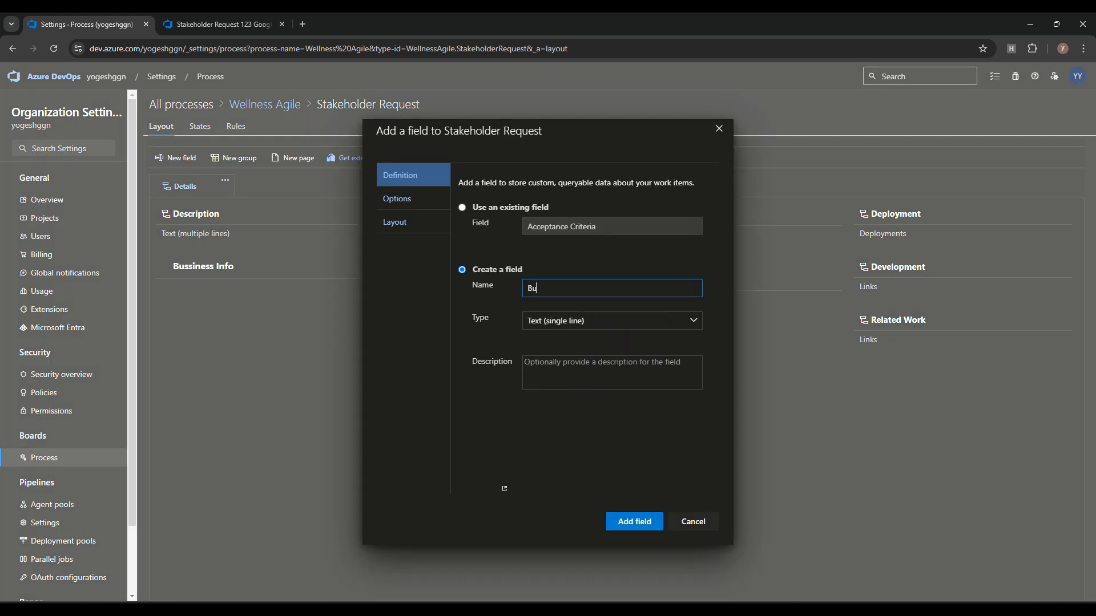
{"action": "type", "text": "Customer Name"}
{"action": "left_click", "coordinate": [566, 321]}
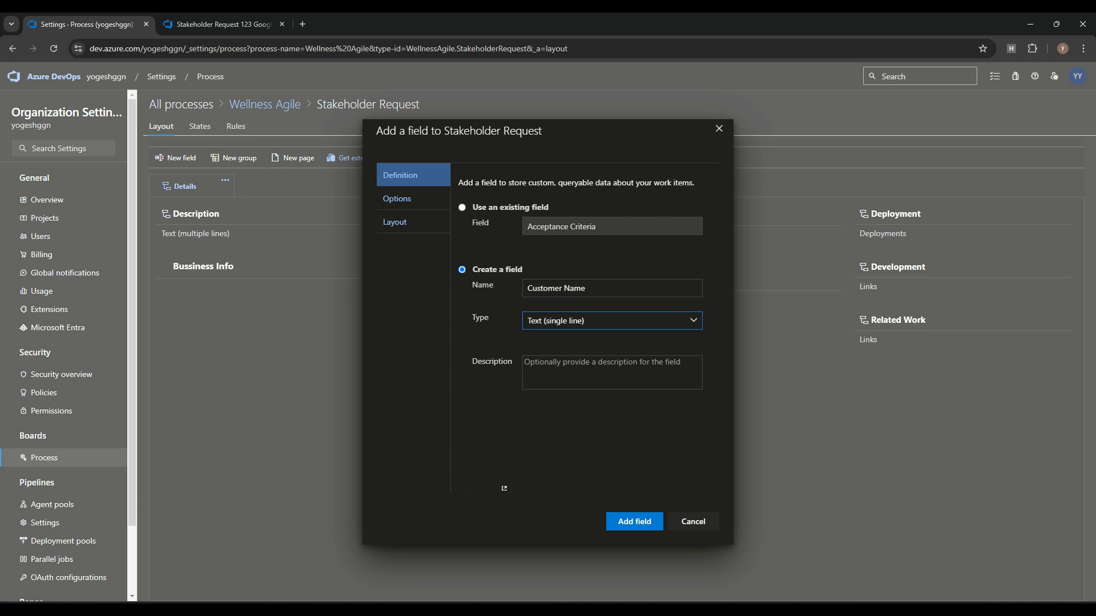
{"action": "left_click", "coordinate": [693, 320]}
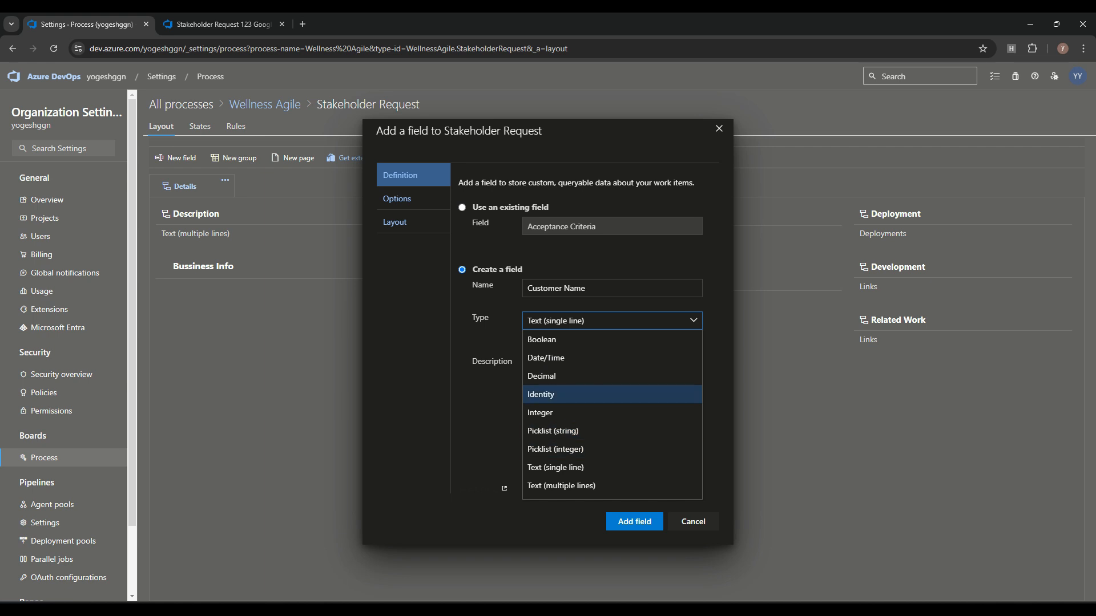
{"action": "key", "text": "Return"}
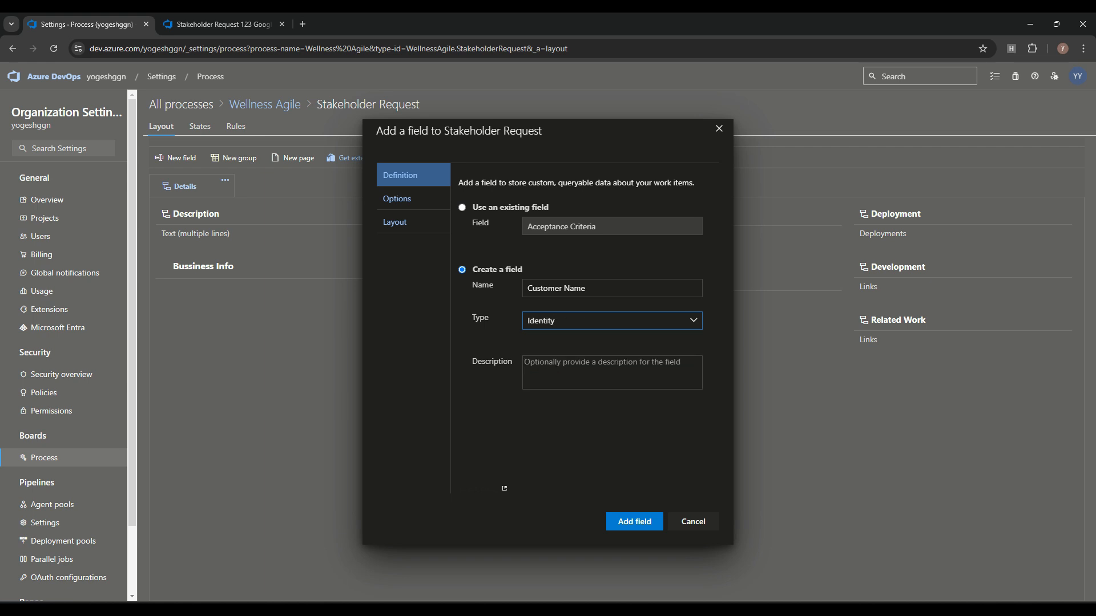
{"action": "left_click", "coordinate": [397, 200]}
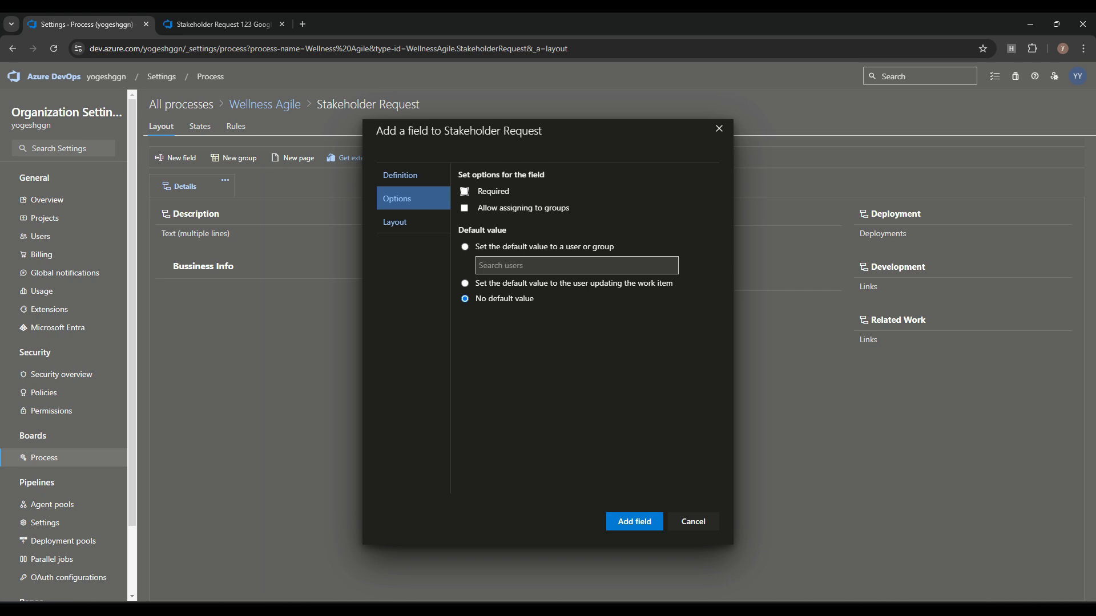
{"action": "left_click", "coordinate": [396, 222]}
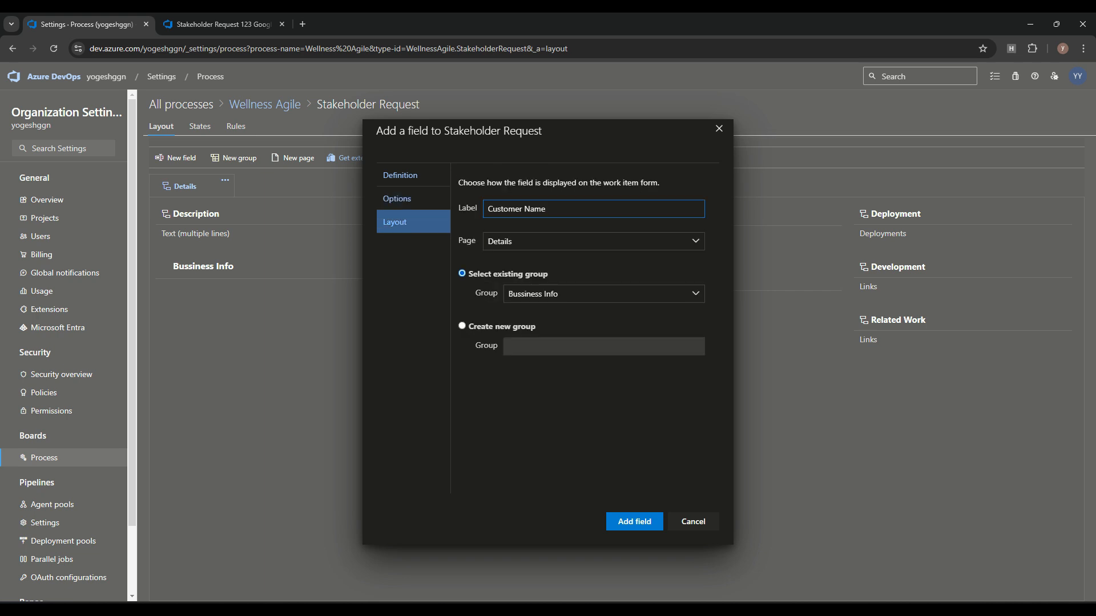
{"action": "left_click", "coordinate": [635, 521]}
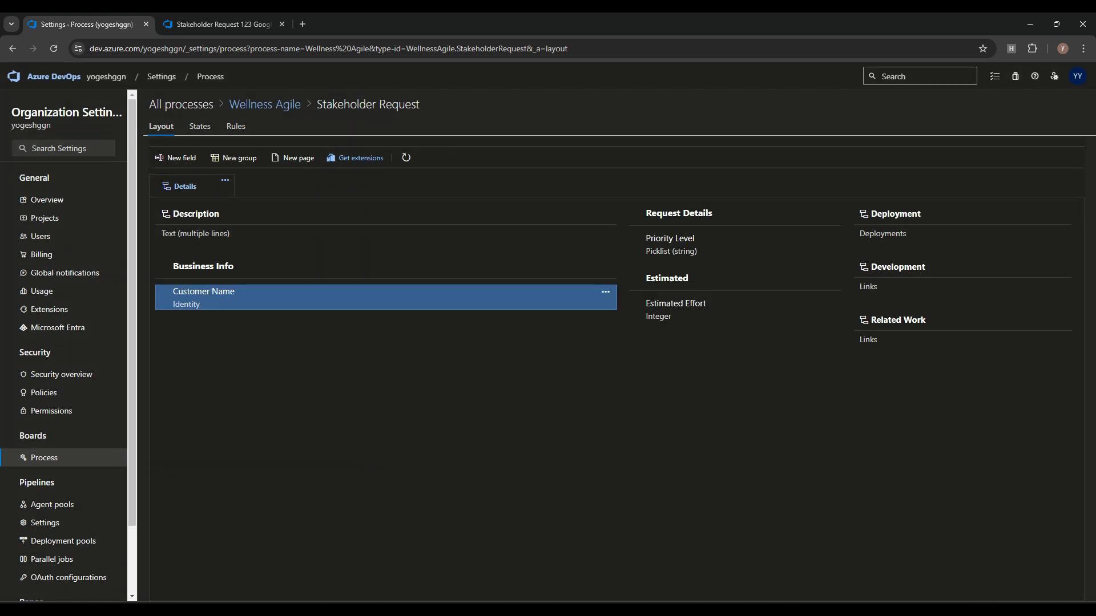
Step: Reload Stakeholder Request 123 and open its Customer Name people picker
{"action": "left_click", "coordinate": [228, 25]}
{"action": "left_click", "coordinate": [54, 48]}
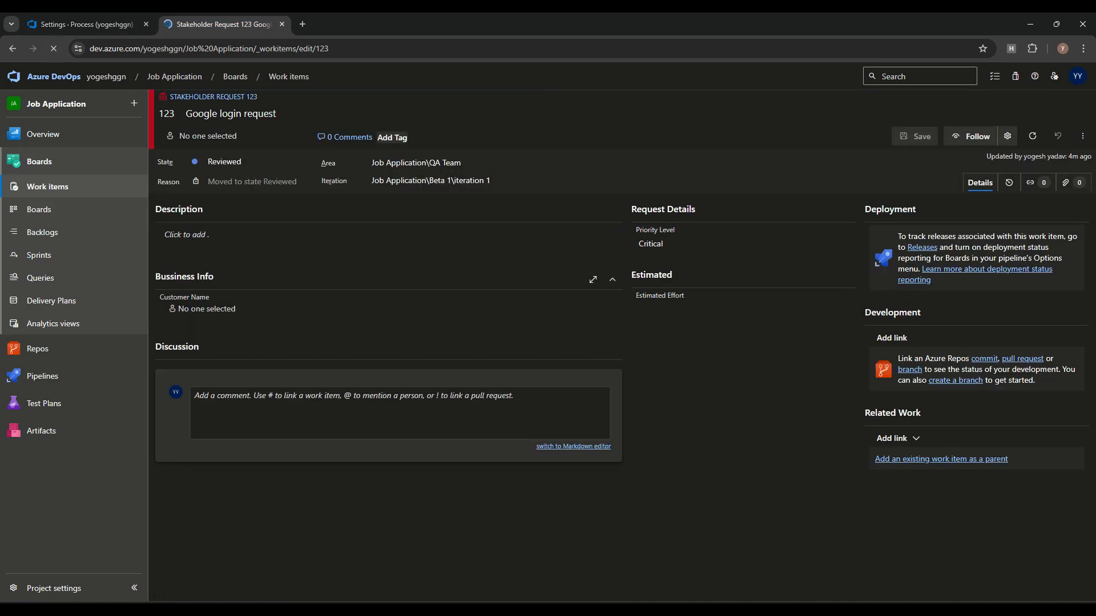
{"action": "left_click", "coordinate": [217, 309]}
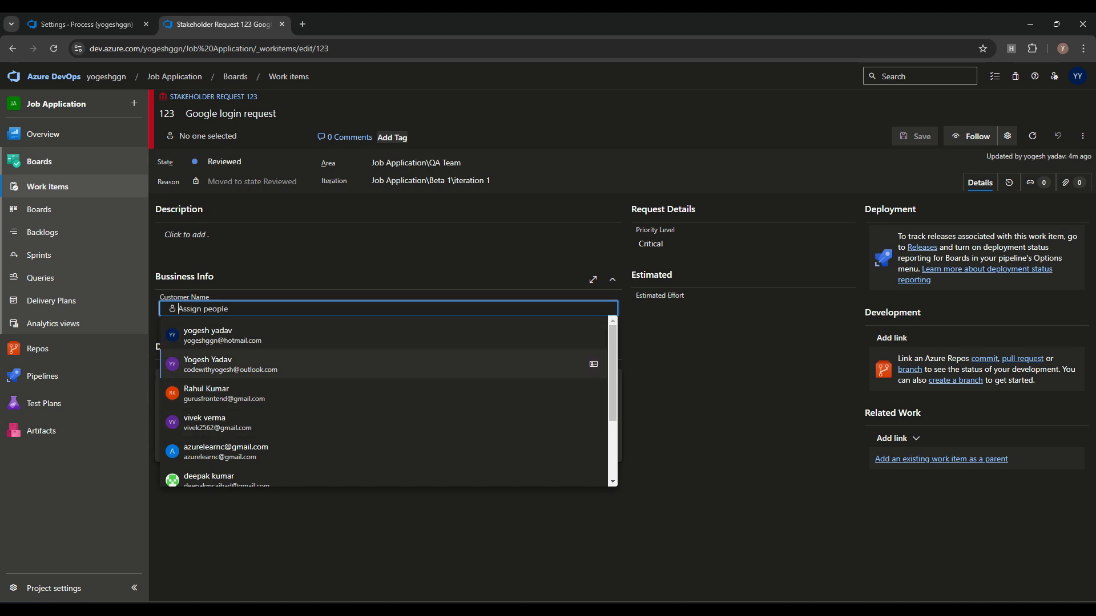
Step: Assign a user as Customer Name on item 123 and save, keeping State at Reviewed
{"action": "left_click", "coordinate": [230, 365]}
{"action": "left_click", "coordinate": [915, 136]}
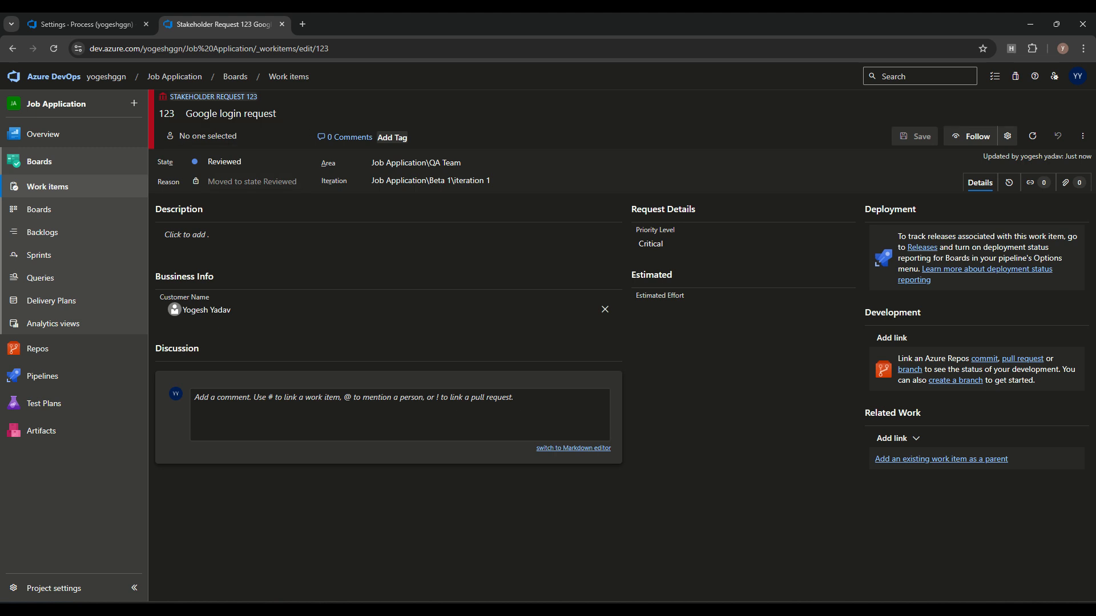
{"action": "left_click", "coordinate": [222, 162]}
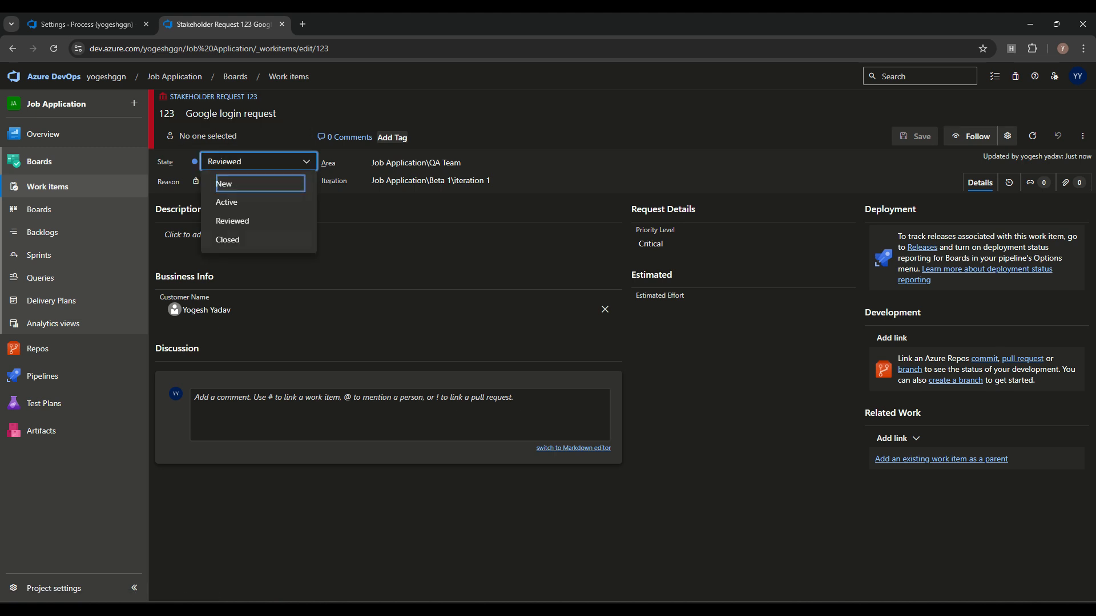
{"action": "key", "text": "Tab"}
{"action": "key", "text": "Tab"}
{"action": "key", "text": "Tab"}
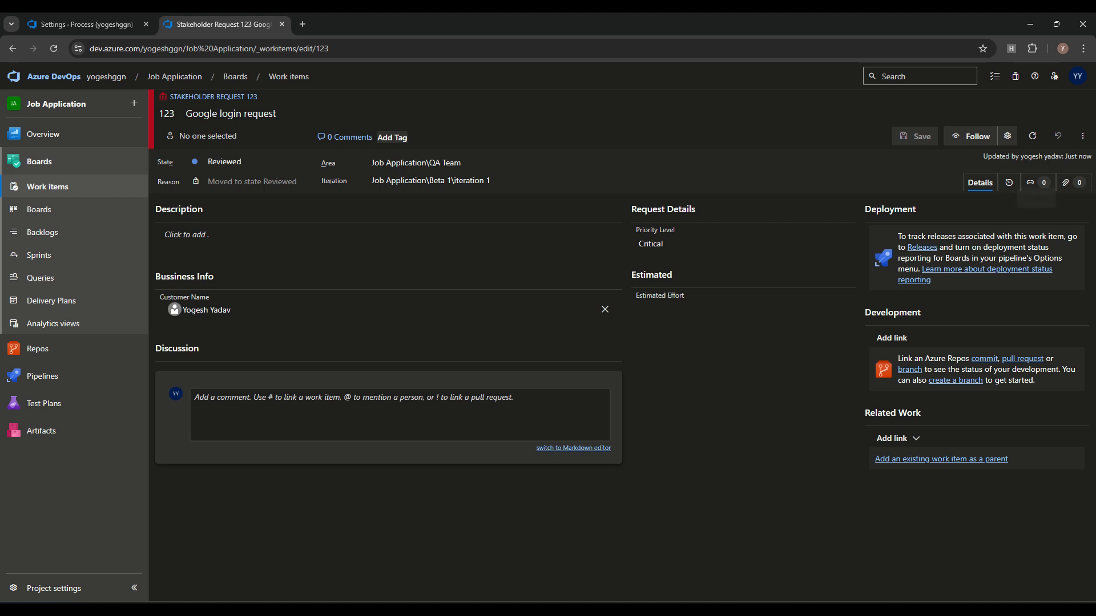
{"action": "left_click", "coordinate": [87, 24]}
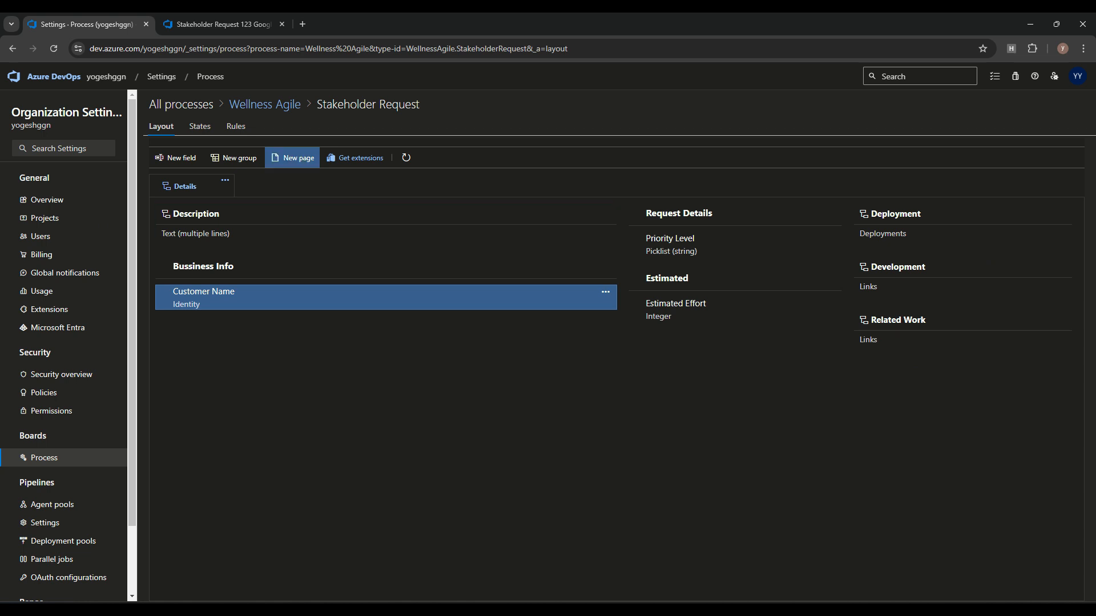
Step: Create a new page named 'Requirement' on Stakeholder Request and start adding a field to it
{"action": "left_click", "coordinate": [292, 158]}
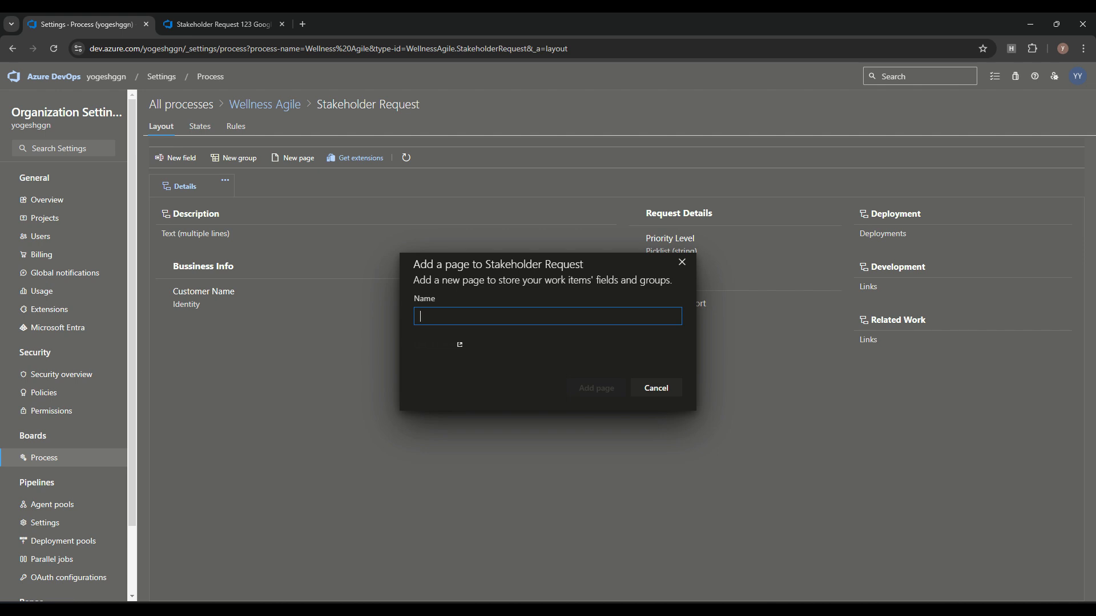
{"action": "type", "text": "Requirement"}
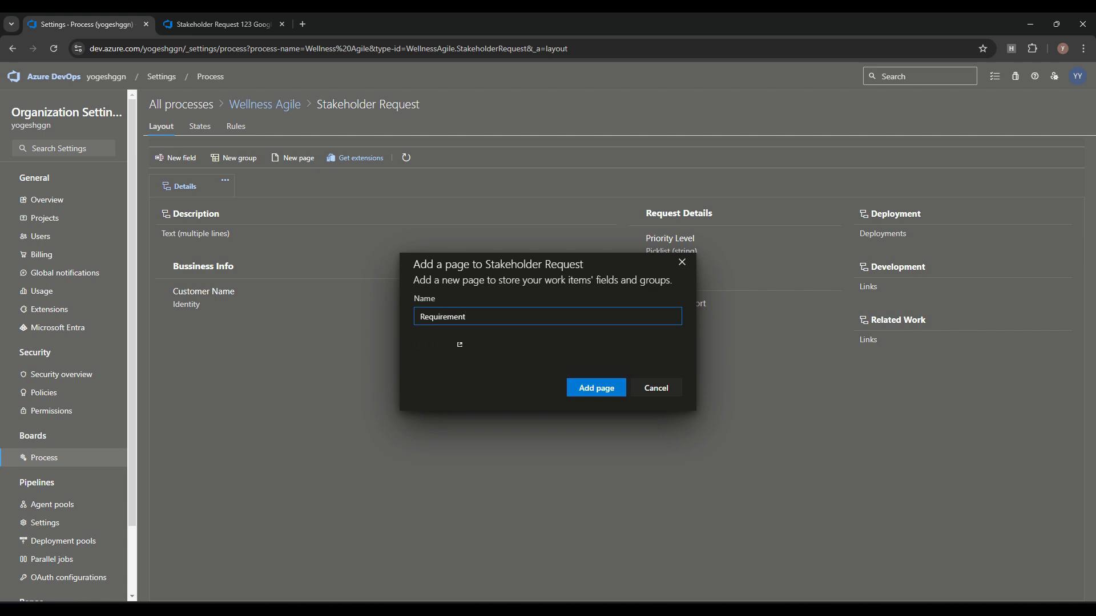
{"action": "key", "text": "Return"}
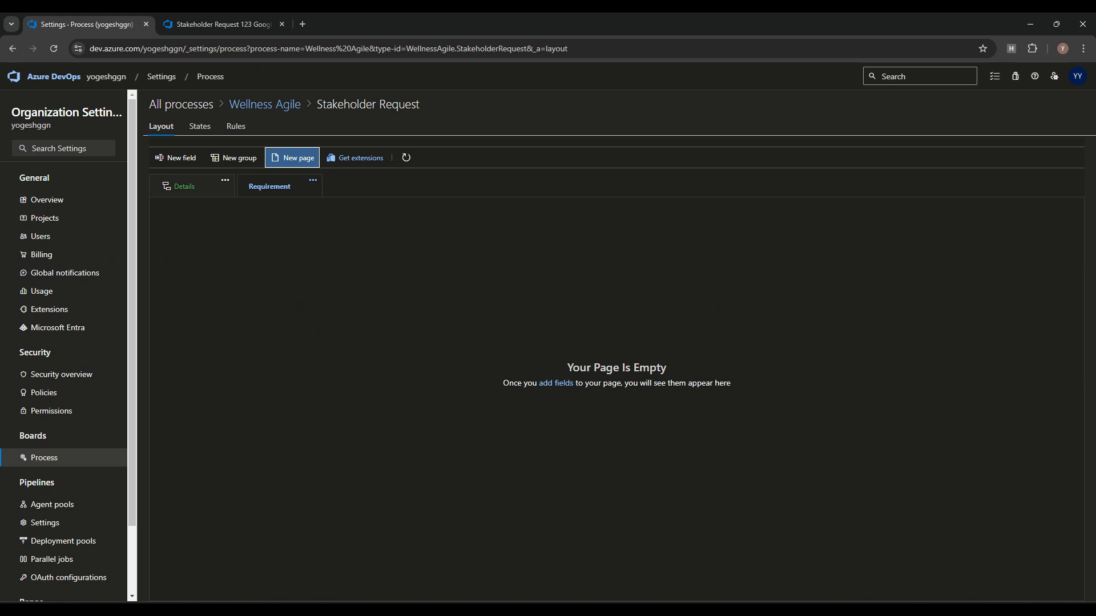
{"action": "left_click", "coordinate": [556, 383]}
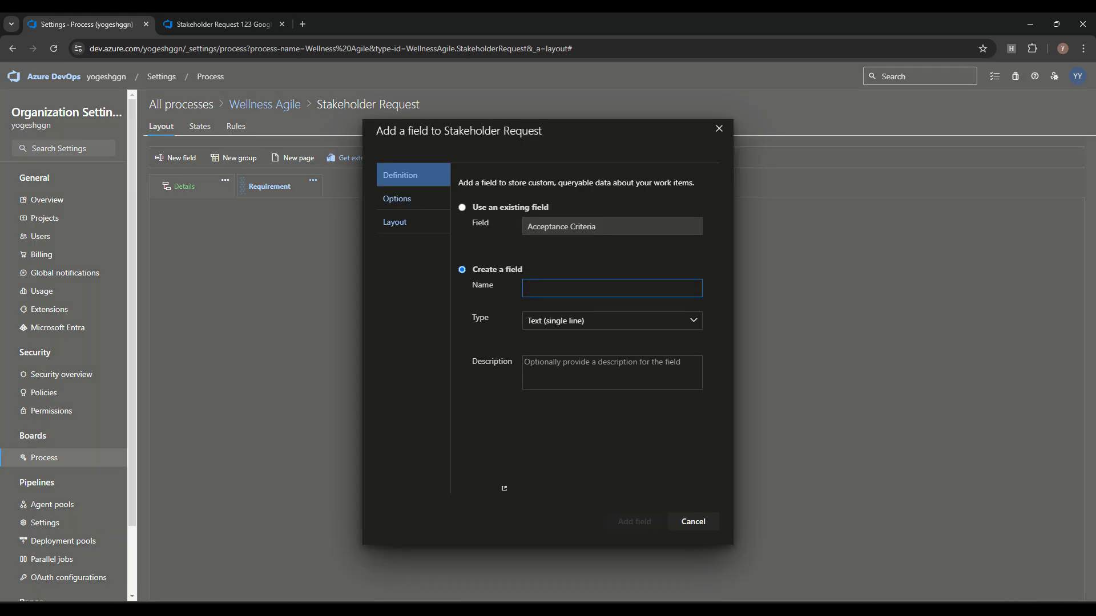
Step: Name the new Requirement-page field 'Date'
{"action": "left_click", "coordinate": [611, 288]}
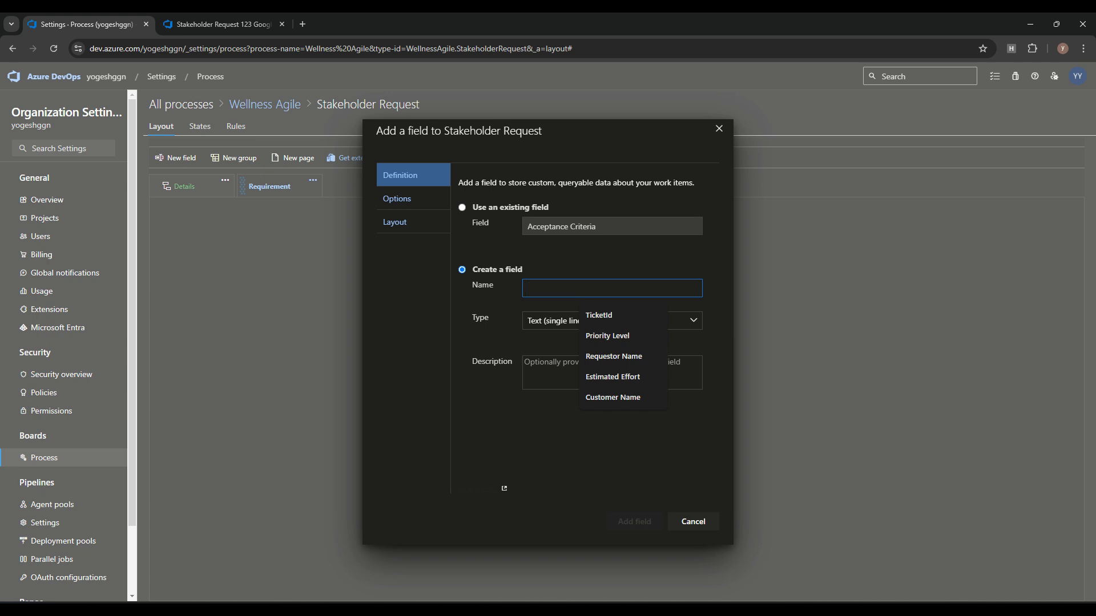
{"action": "type", "text": "Requir"}
{"action": "key", "text": "ctrl+a"}
{"action": "type", "text": "Document"}
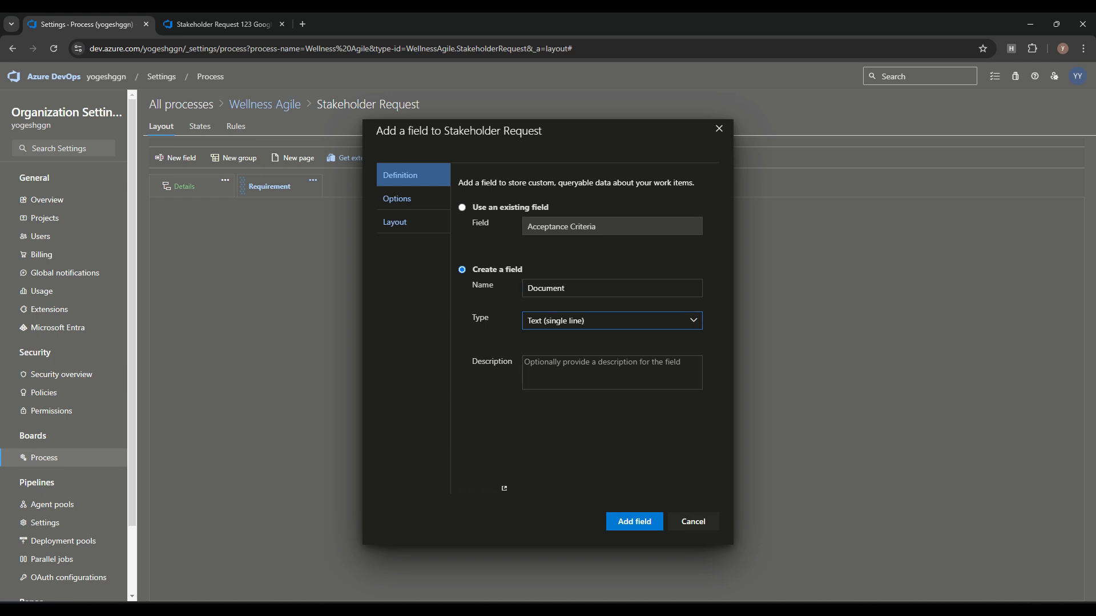
{"action": "left_click", "coordinate": [694, 320]}
{"action": "left_click", "coordinate": [576, 288]}
{"action": "key", "text": "ctrl+a"}
{"action": "key", "text": "BackSpace"}
{"action": "type", "text": "Document Name"}
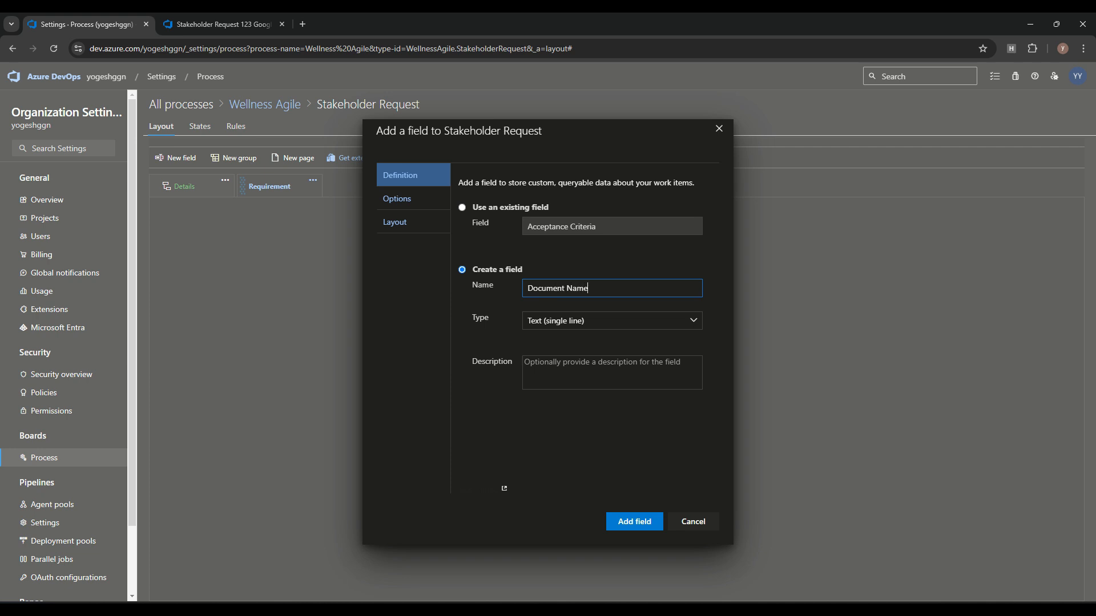
{"action": "key", "text": "ctrl+a"}
{"action": "key", "text": "BackSpace"}
{"action": "type", "text": "Date"}
Step: Make the Date field a Date/Time type and add it to the Requirement page
{"action": "left_click", "coordinate": [550, 321]}
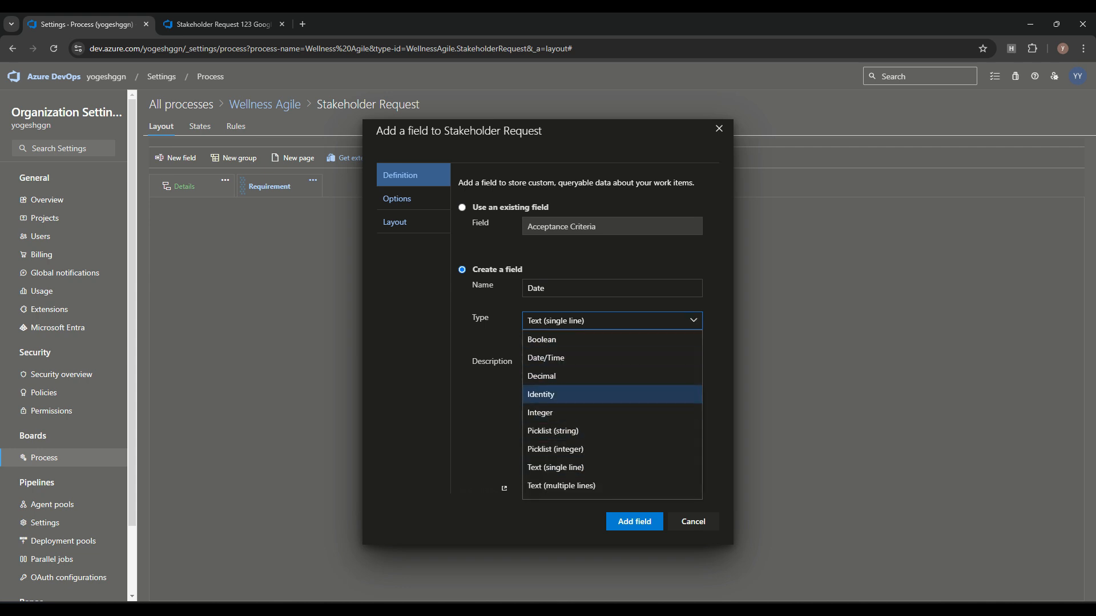
{"action": "left_click", "coordinate": [549, 358]}
{"action": "left_click", "coordinate": [397, 199]}
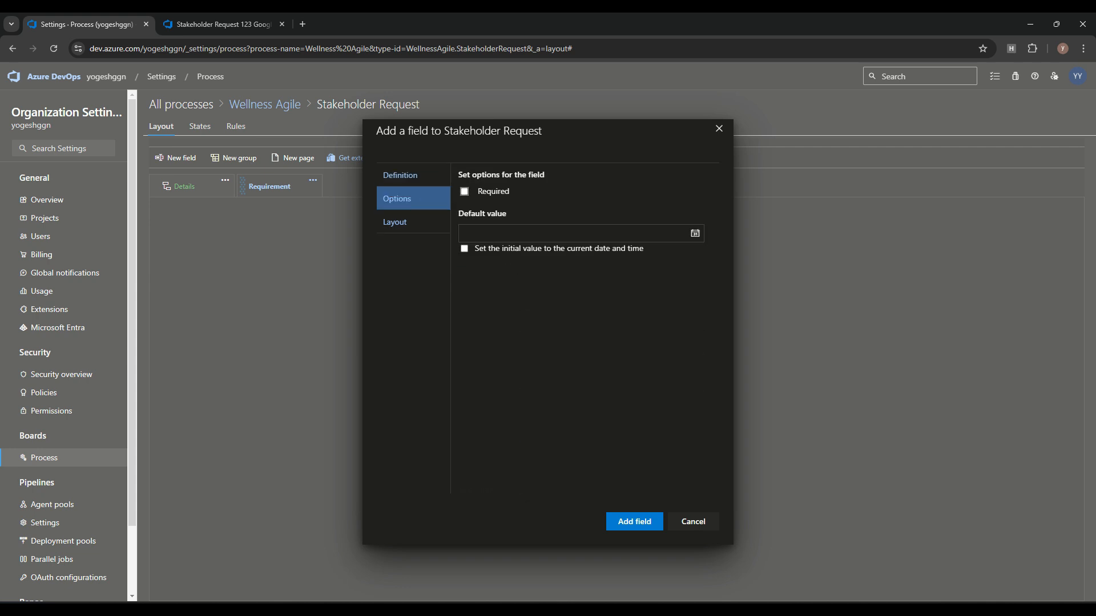
{"action": "left_click", "coordinate": [395, 222]}
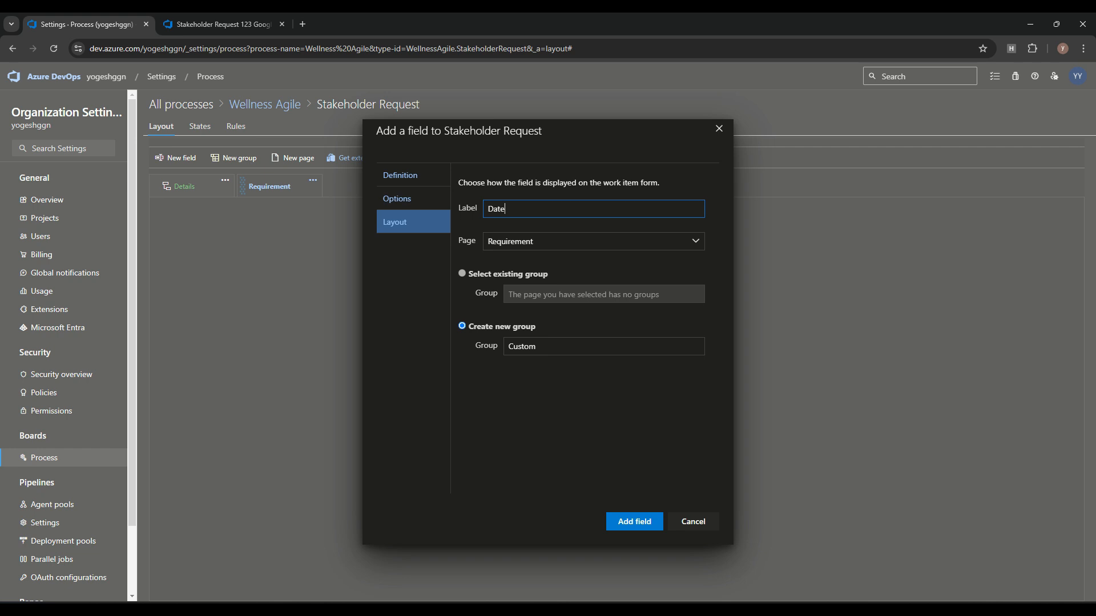
{"action": "key", "text": "Return"}
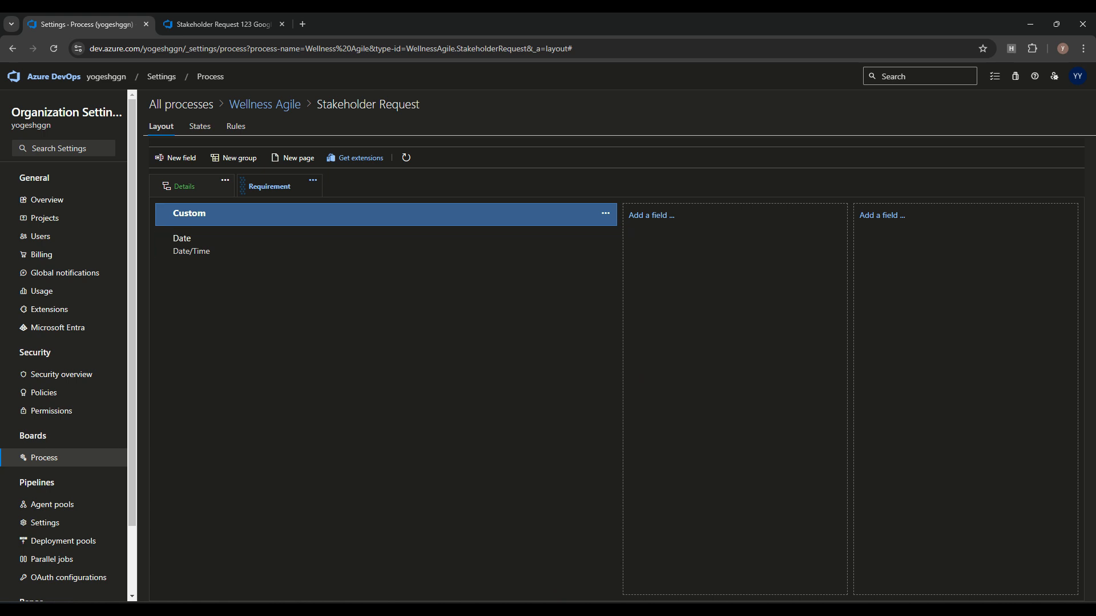
Step: Rename the Custom group holding Date to 'Details'
{"action": "left_click", "coordinate": [605, 213]}
{"action": "left_click", "coordinate": [625, 244]}
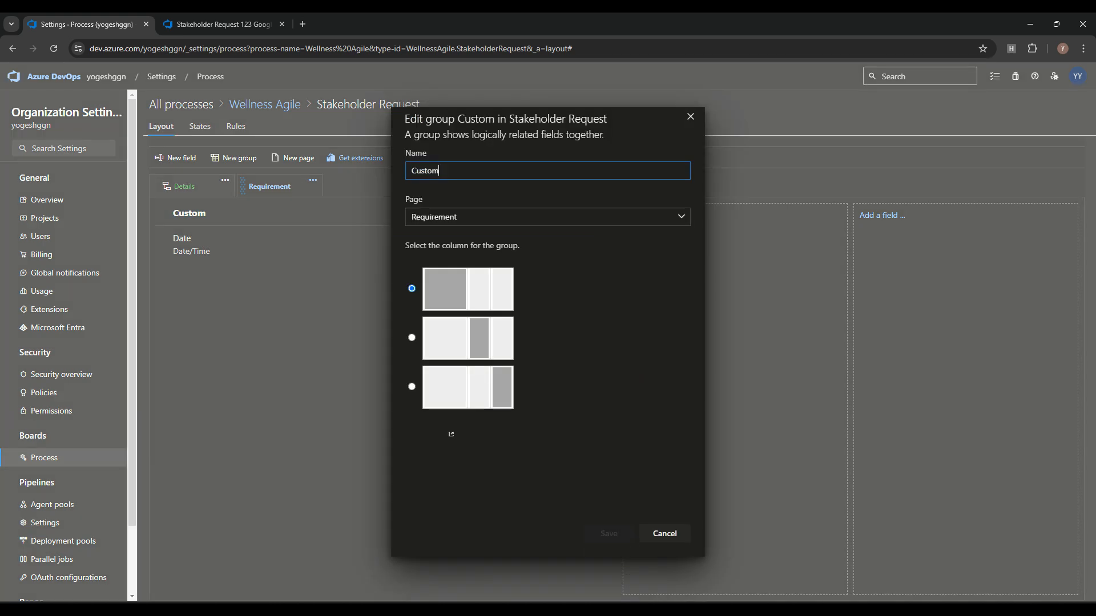
{"action": "type", "text": "Details"}
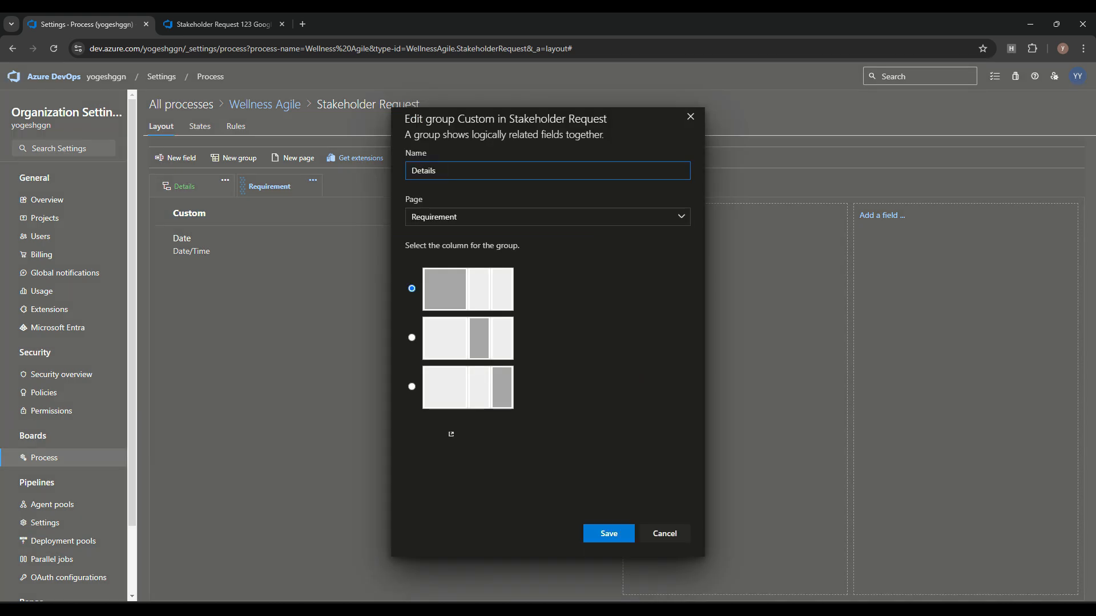
{"action": "key", "text": "Return"}
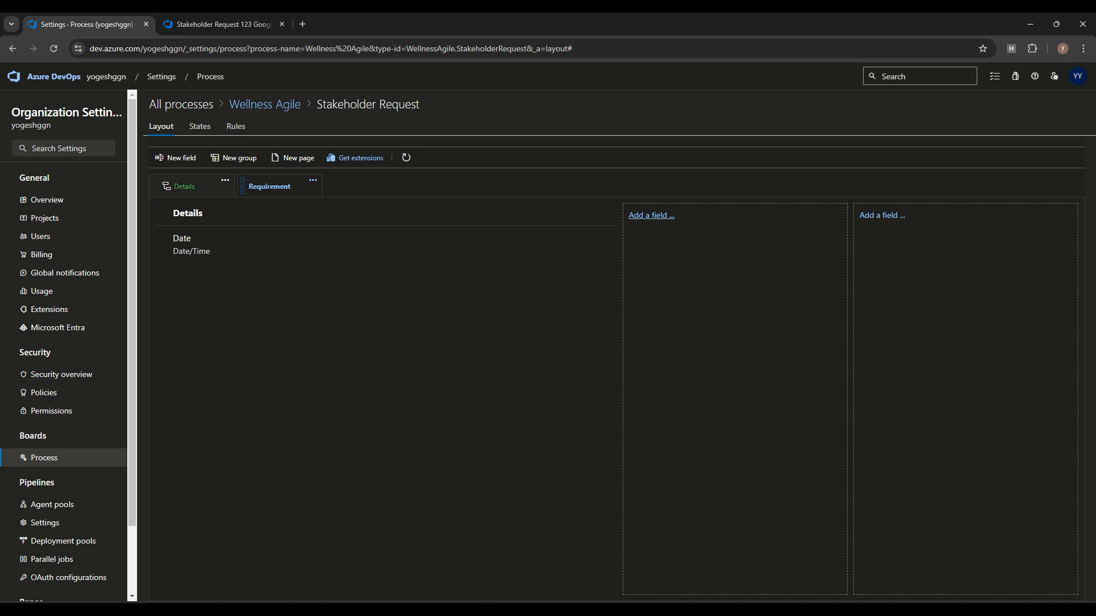
Step: Add a Requestor text field to the Requirement page, then reload work item 123
{"action": "left_click", "coordinate": [651, 215]}
{"action": "type", "text": "REq"}
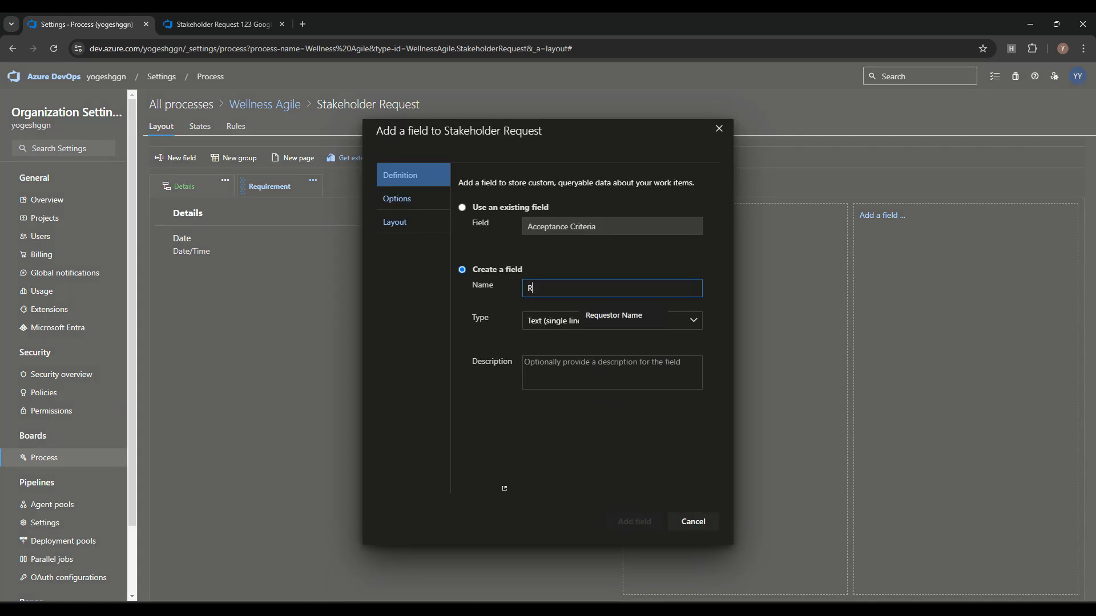
{"action": "key", "text": "BackSpace"}
{"action": "key", "text": "BackSpace"}
{"action": "key", "text": "BackSpace"}
{"action": "type", "text": "Re"}
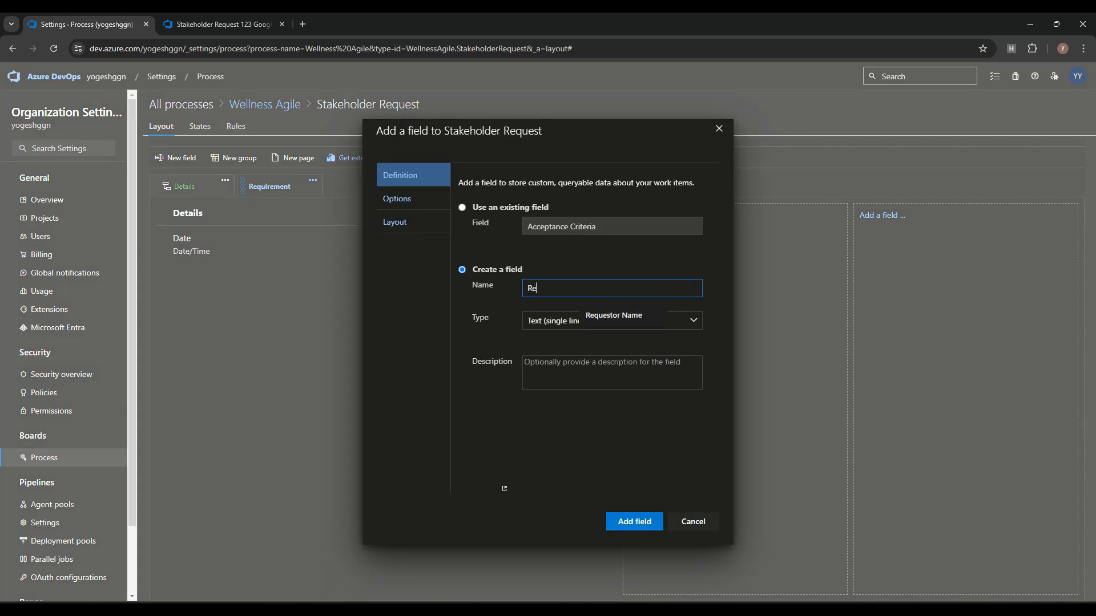
{"action": "key", "text": "Down"}
{"action": "key", "text": "Return"}
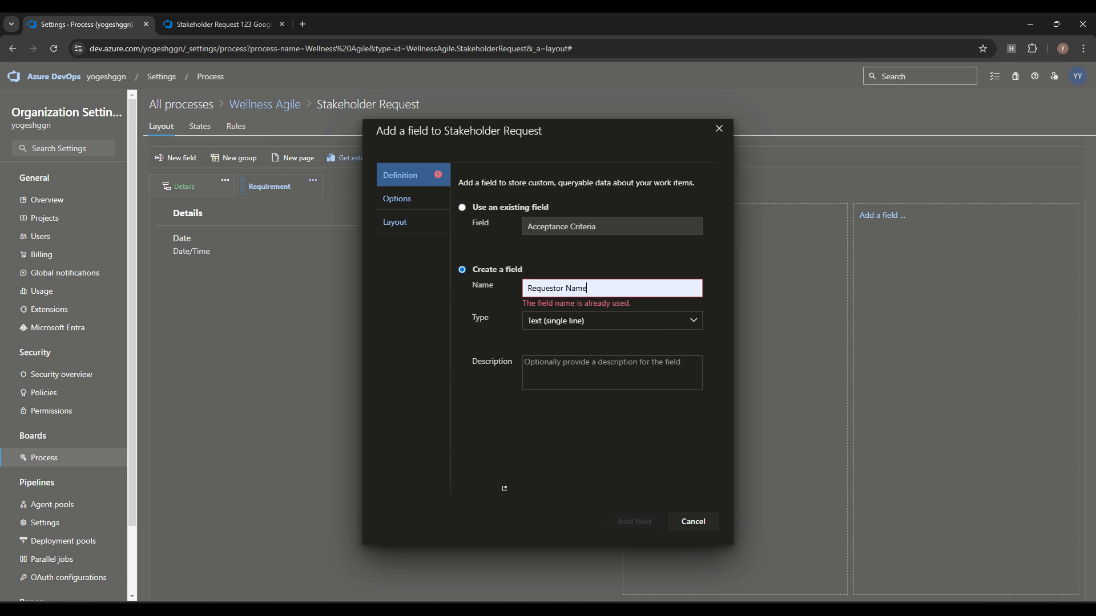
{"action": "key", "text": "BackSpace"}
{"action": "key", "text": "BackSpace"}
{"action": "key", "text": "BackSpace"}
{"action": "key", "text": "BackSpace"}
{"action": "key", "text": "BackSpace"}
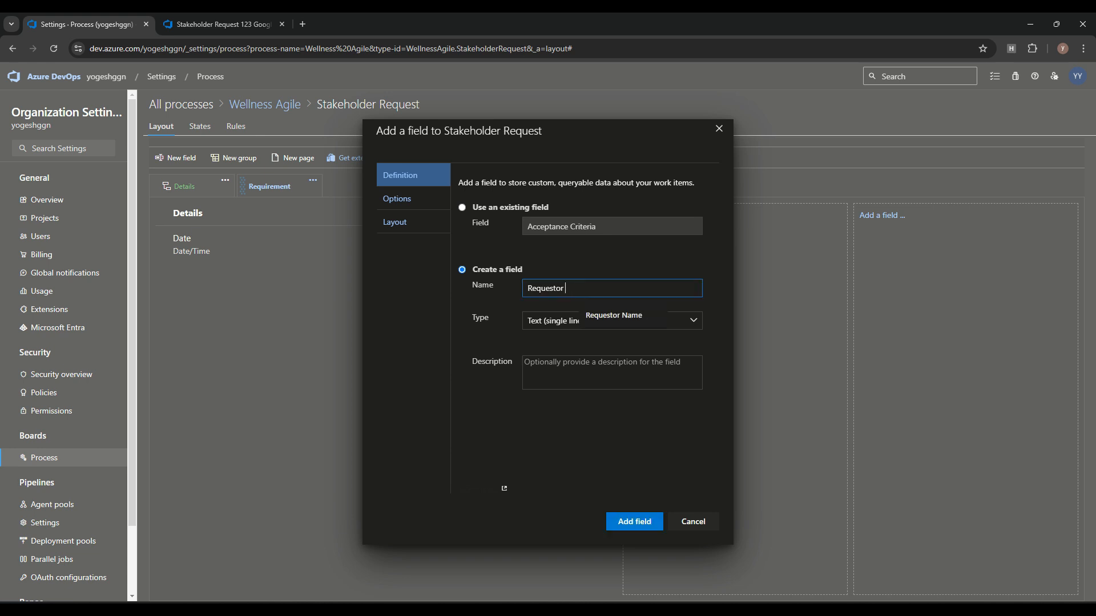
{"action": "key", "text": "Return"}
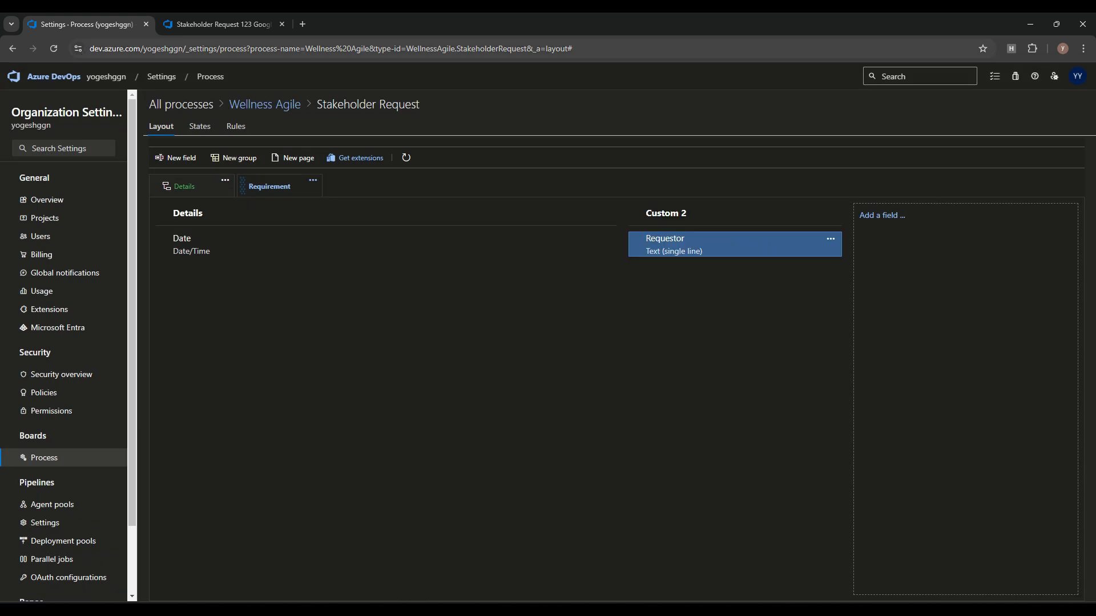
{"action": "left_click", "coordinate": [224, 24]}
{"action": "left_click", "coordinate": [54, 48]}
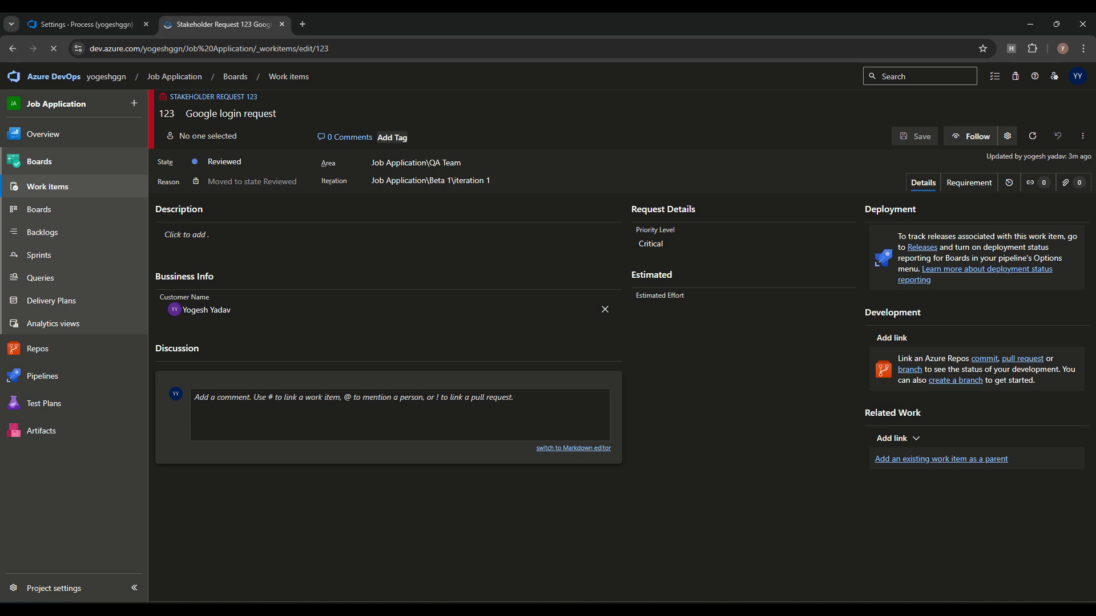
Step: On item 123's Requirement page, set Date to January 16 and Requestor to 'test', then save
{"action": "left_click", "coordinate": [969, 183]}
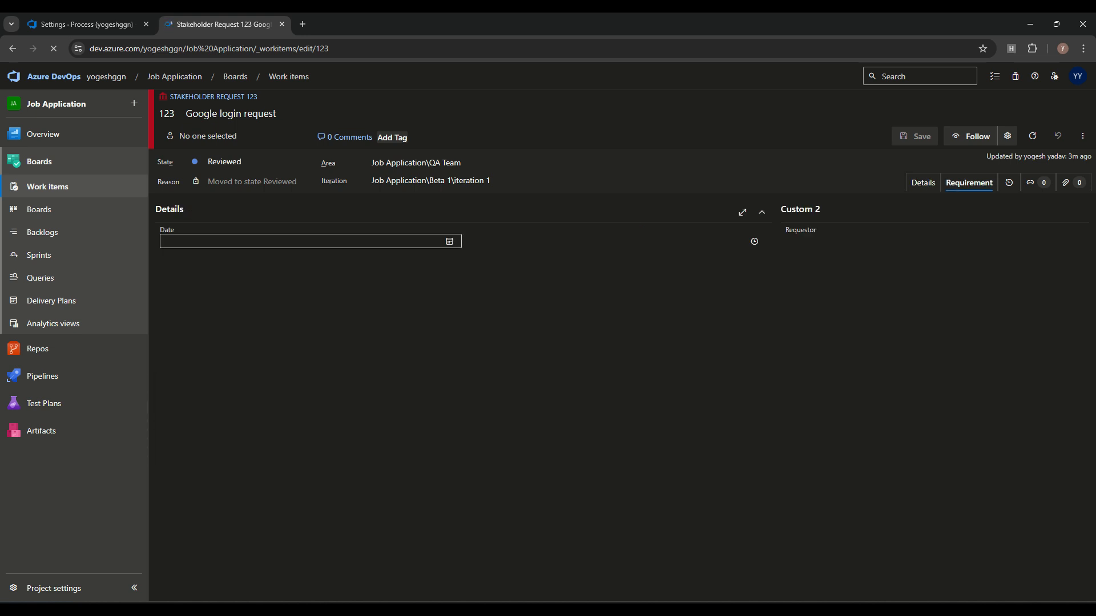
{"action": "left_click", "coordinate": [449, 241]}
{"action": "left_click", "coordinate": [240, 330]}
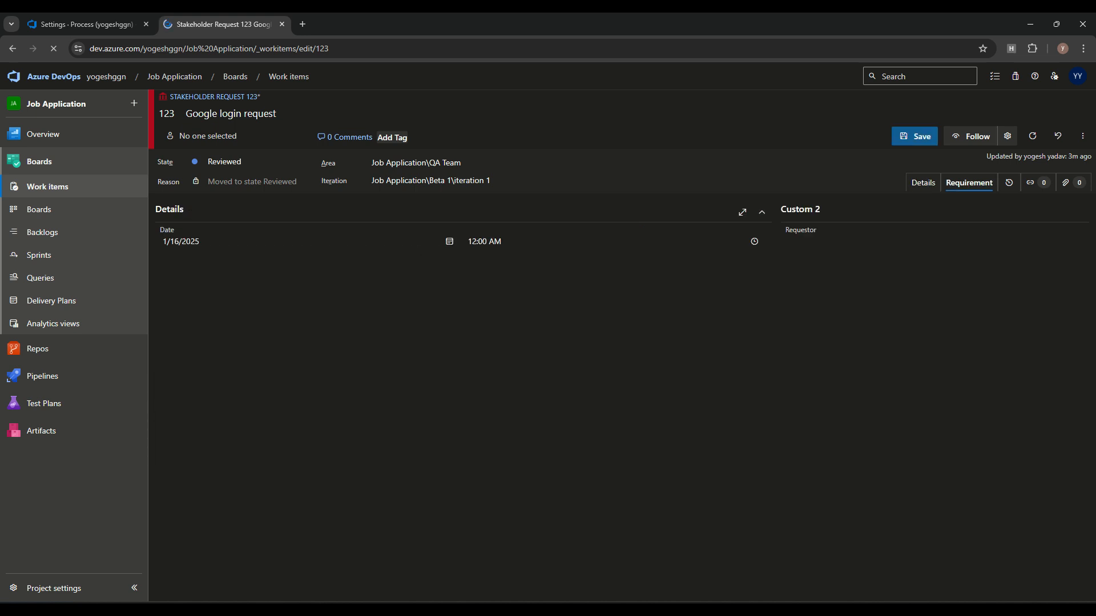
{"action": "left_click", "coordinate": [802, 241]}
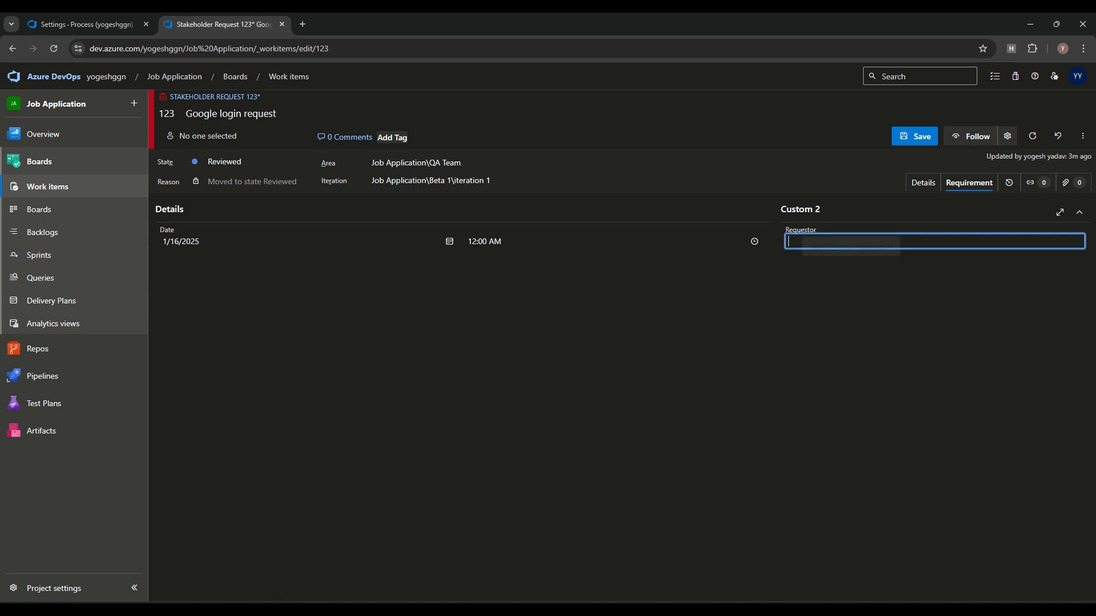
{"action": "type", "text": "test"}
{"action": "key", "text": "ctrl+s"}
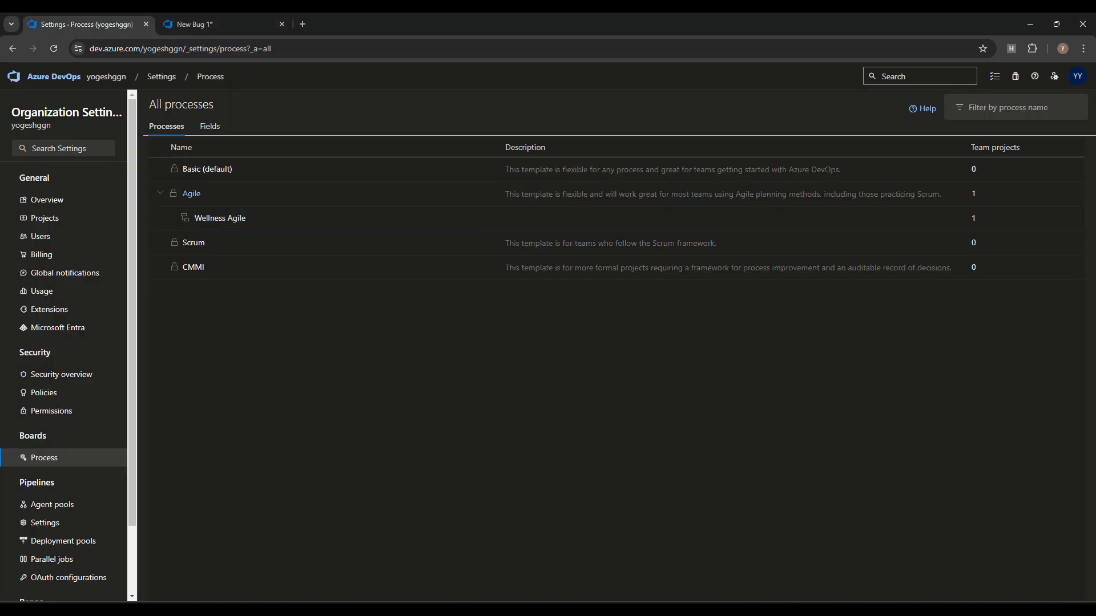
Step: In Wellness Agile's Bug layout, start a new field named 'Resolution Summary'
{"action": "left_click", "coordinate": [216, 216]}
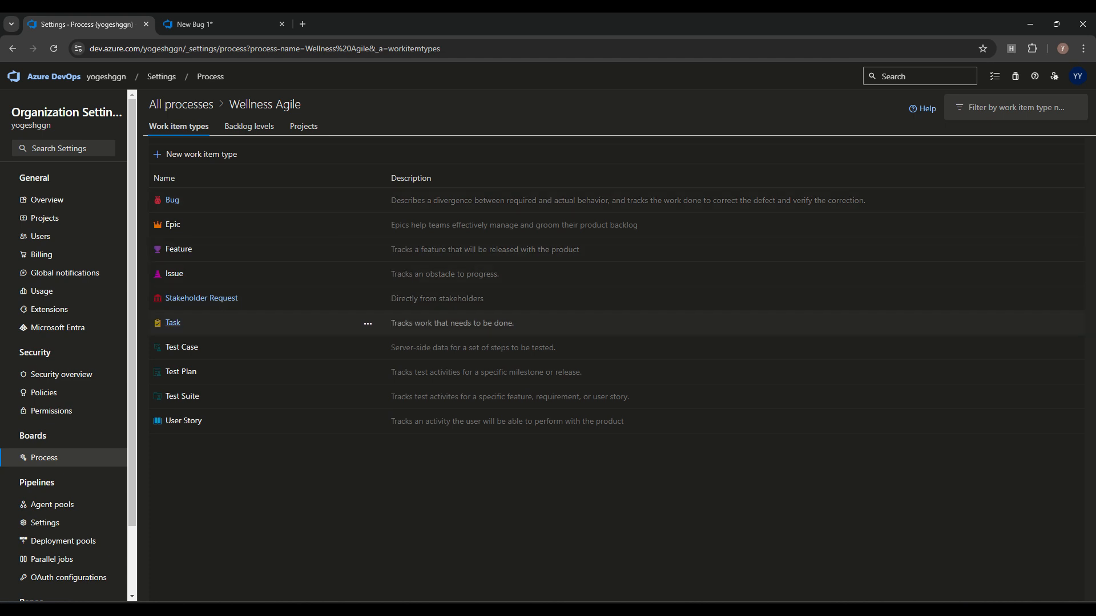
{"action": "left_click", "coordinate": [172, 200]}
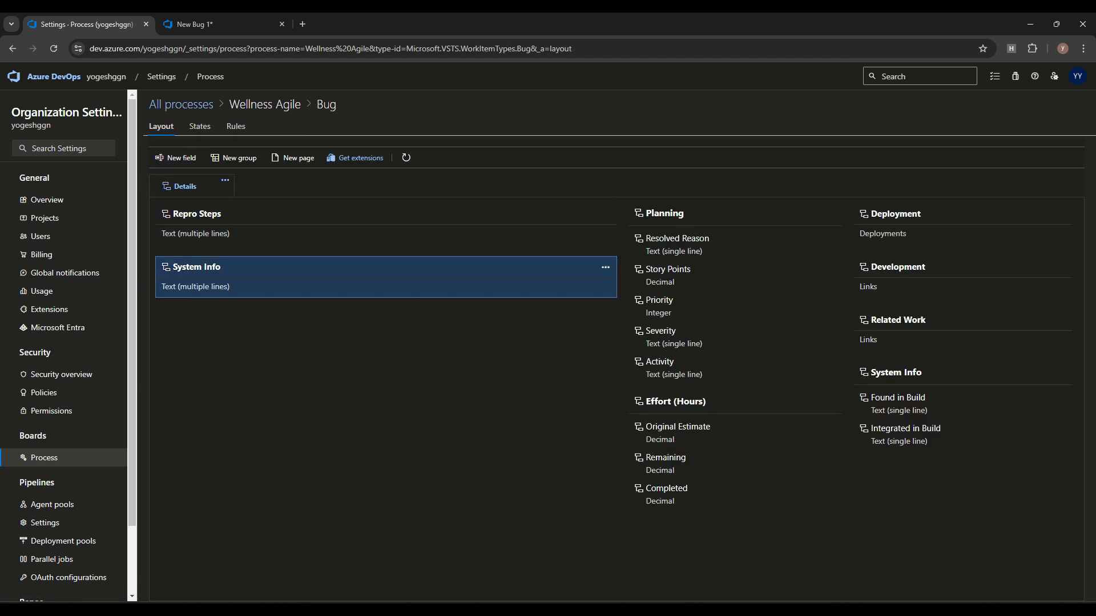
{"action": "left_click", "coordinate": [175, 158]}
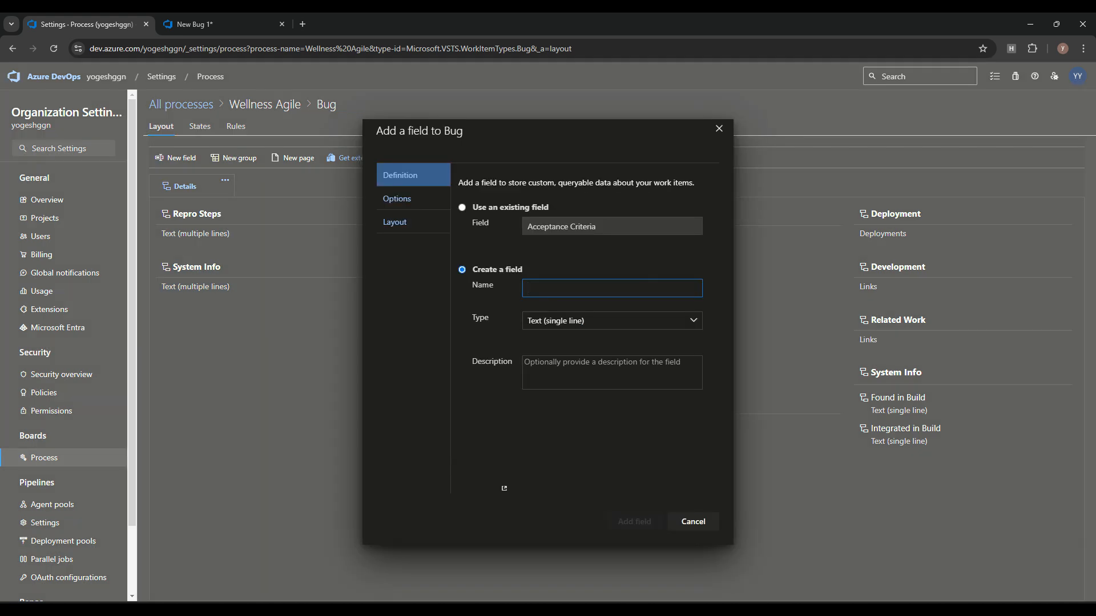
{"action": "key", "text": "alt+Tab"}
{"action": "key", "text": "alt+Tab"}
{"action": "type", "text": "Resolution Summary"}
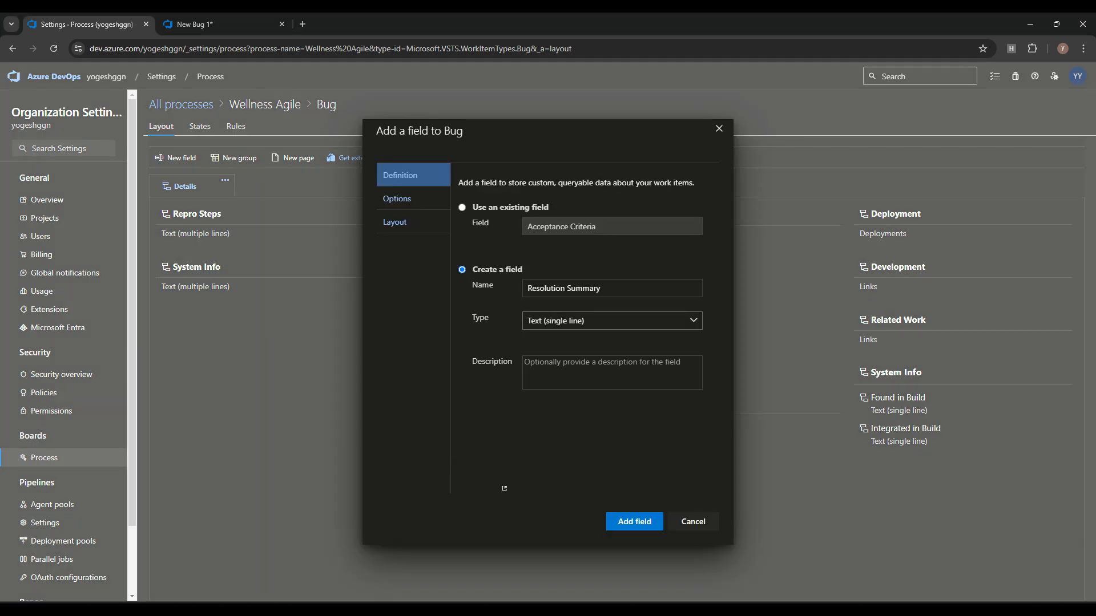
Step: Make Resolution Summary a Text (multiple lines) field placed in the System Info group
{"action": "left_click", "coordinate": [571, 321]}
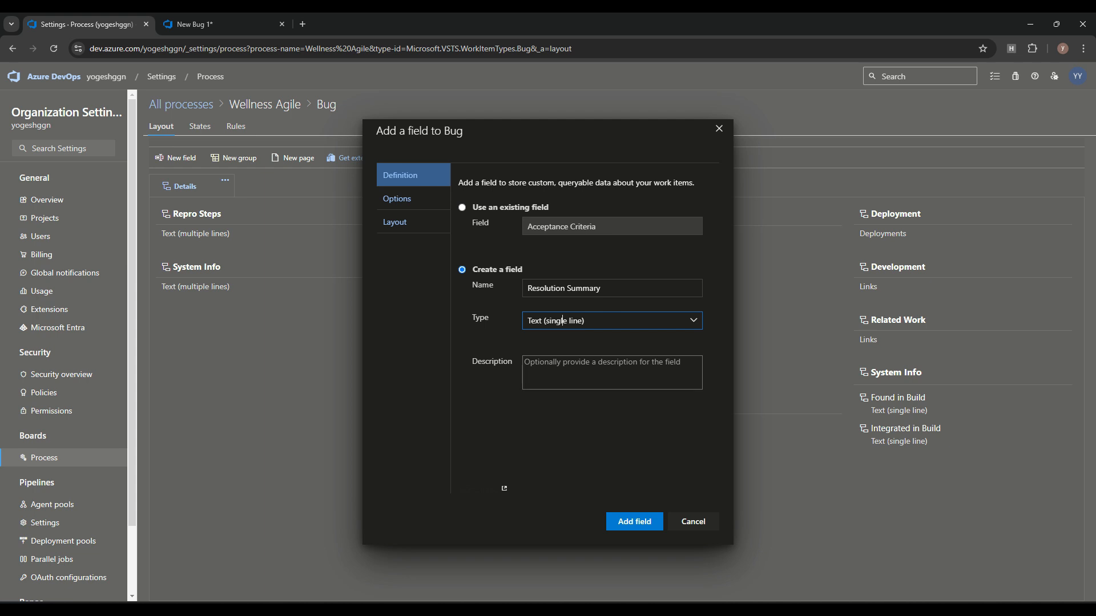
{"action": "left_click", "coordinate": [562, 321]}
{"action": "key", "text": "Down"}
{"action": "key", "text": "Down"}
{"action": "key", "text": "Down"}
{"action": "key", "text": "Down"}
{"action": "key", "text": "Down"}
{"action": "key", "text": "Down"}
{"action": "key", "text": "Down"}
{"action": "key", "text": "Down"}
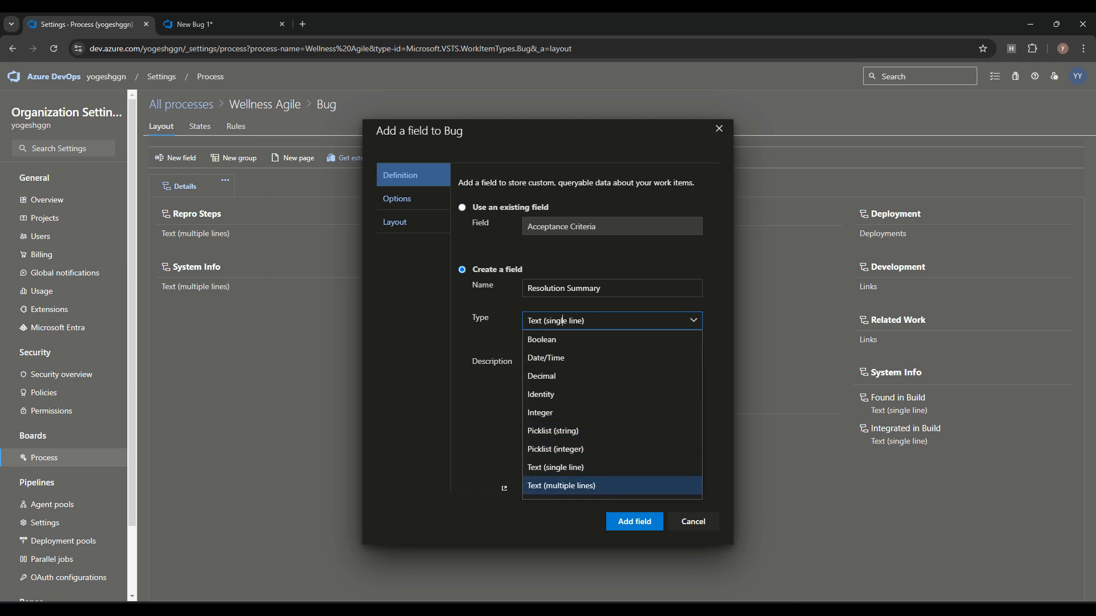
{"action": "left_click", "coordinate": [562, 486]}
{"action": "left_click", "coordinate": [398, 199]}
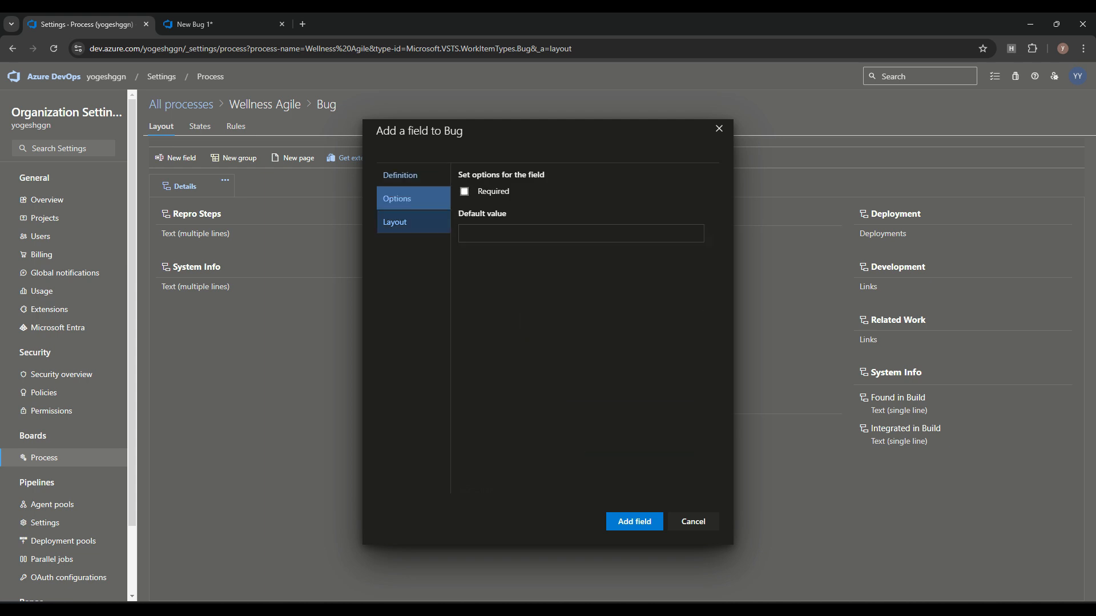
{"action": "left_click", "coordinate": [395, 222]}
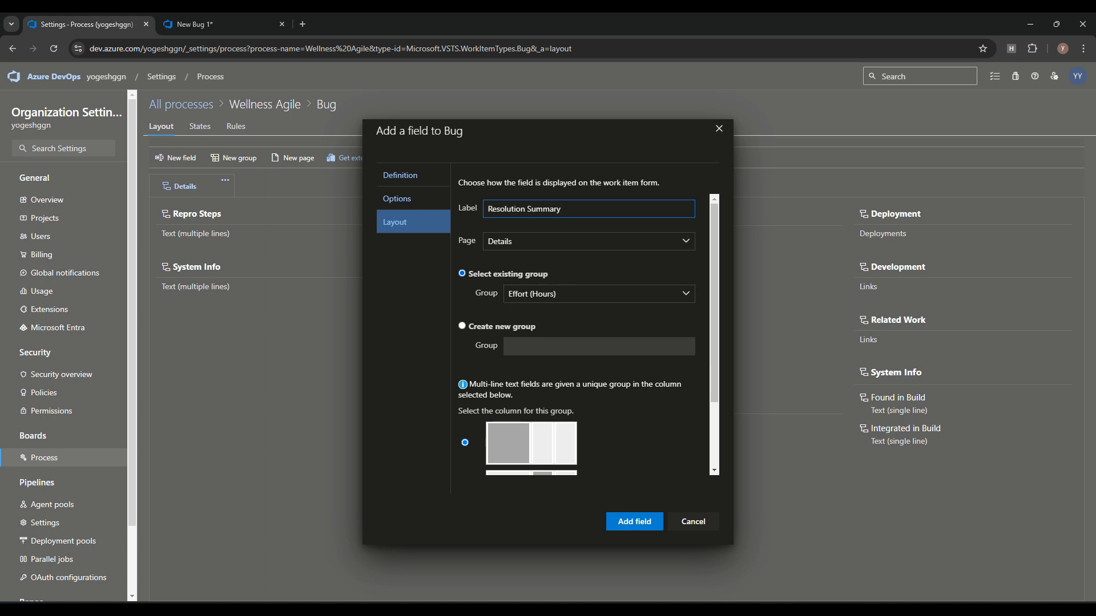
{"action": "left_click_drag", "start_coordinate": [571, 132], "coordinate": [656, 134]}
{"action": "left_click", "coordinate": [685, 296]}
{"action": "left_click", "coordinate": [640, 352]}
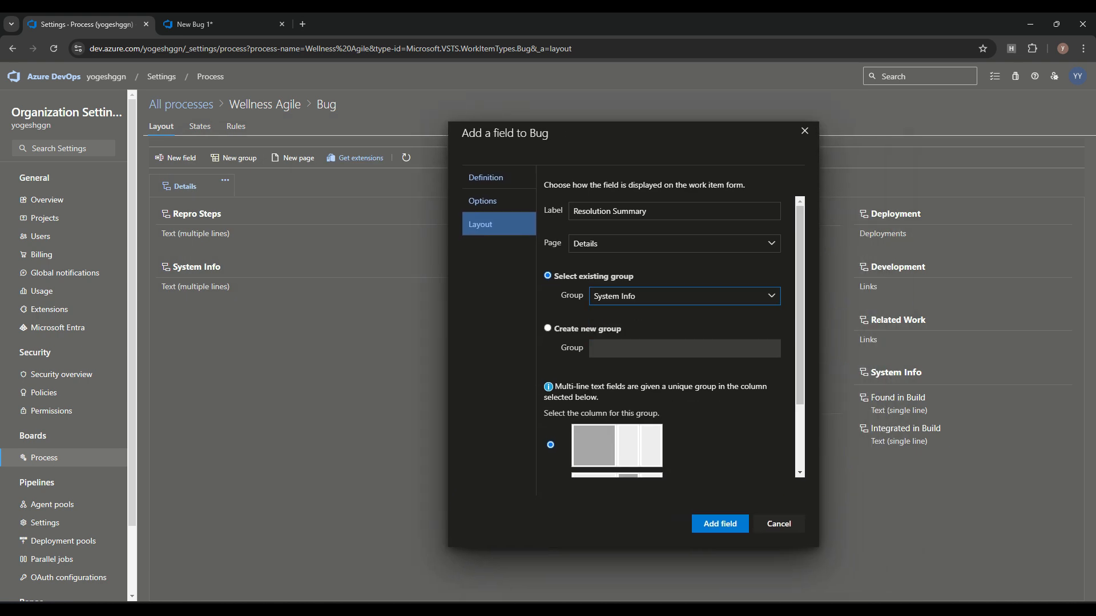
{"action": "scroll", "coordinate": [669, 352], "scroll_direction": "down", "scroll_amount": 2}
{"action": "left_click", "coordinate": [720, 524]}
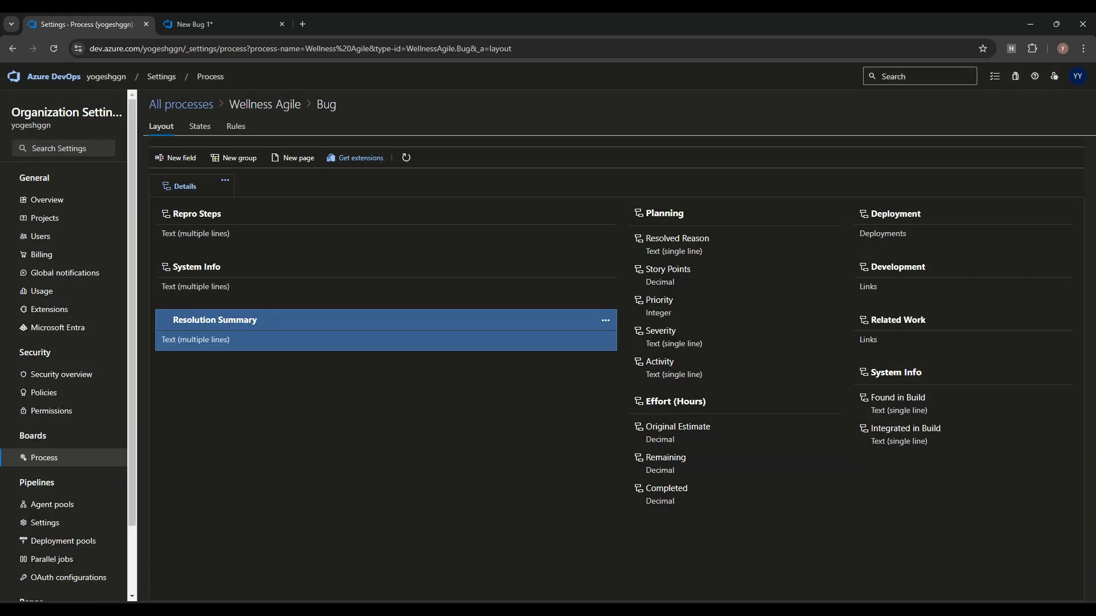
Step: Reload the new bug form and check the Resolution Summary field appears
{"action": "left_click", "coordinate": [221, 24]}
{"action": "left_click", "coordinate": [54, 48]}
{"action": "left_click", "coordinate": [597, 120]}
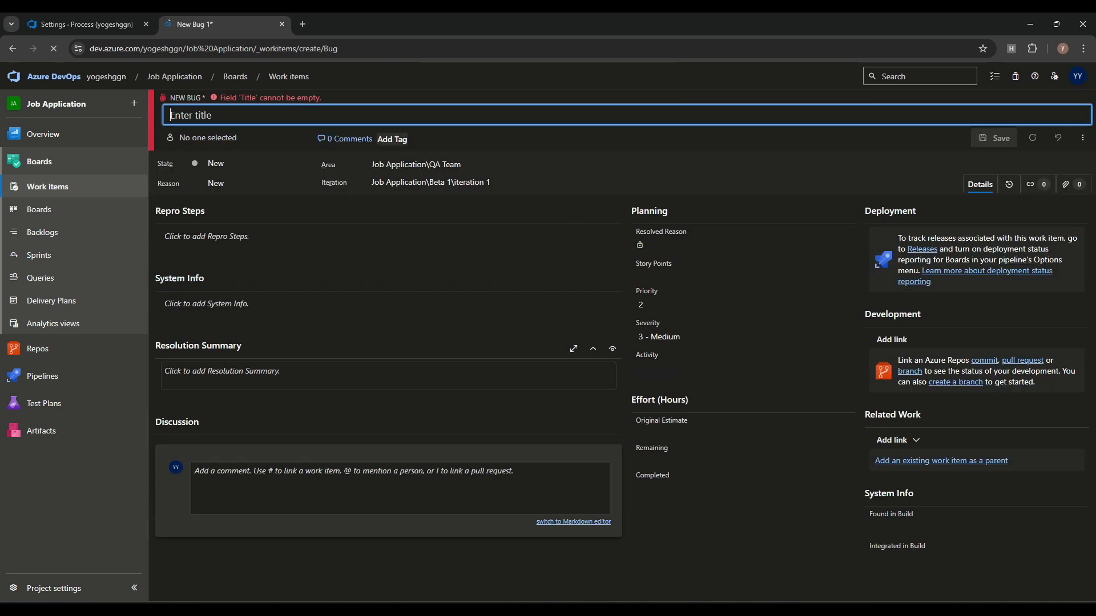
{"action": "left_click", "coordinate": [365, 376]}
{"action": "left_click", "coordinate": [87, 24]}
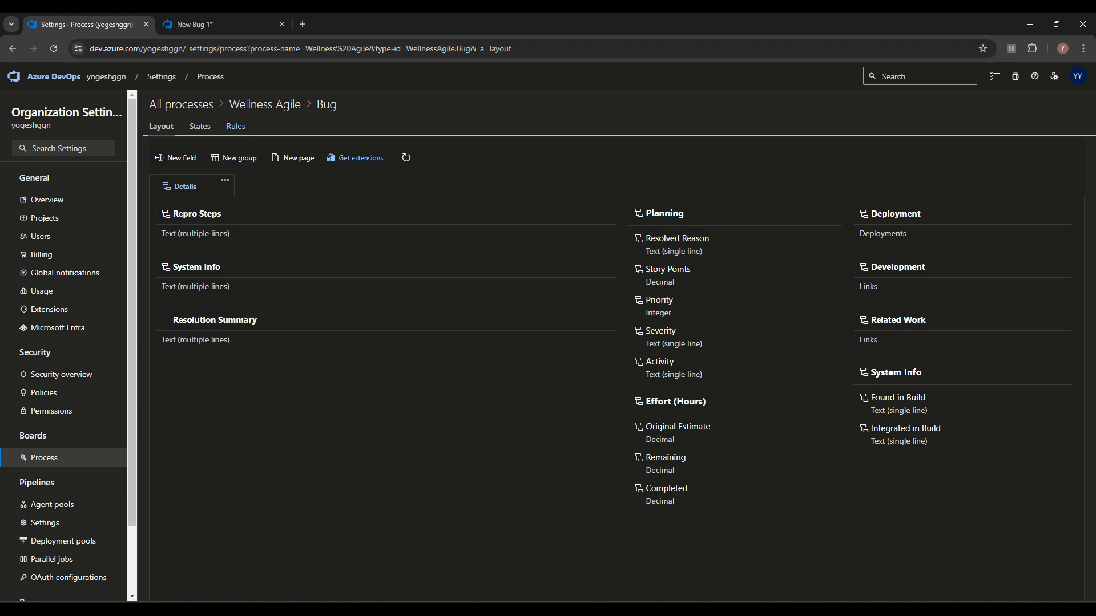
Step: Create a Bug rule 'Resolved Resolution' triggered when the work item state is Resolved
{"action": "left_click", "coordinate": [235, 126]}
{"action": "left_click", "coordinate": [616, 303]}
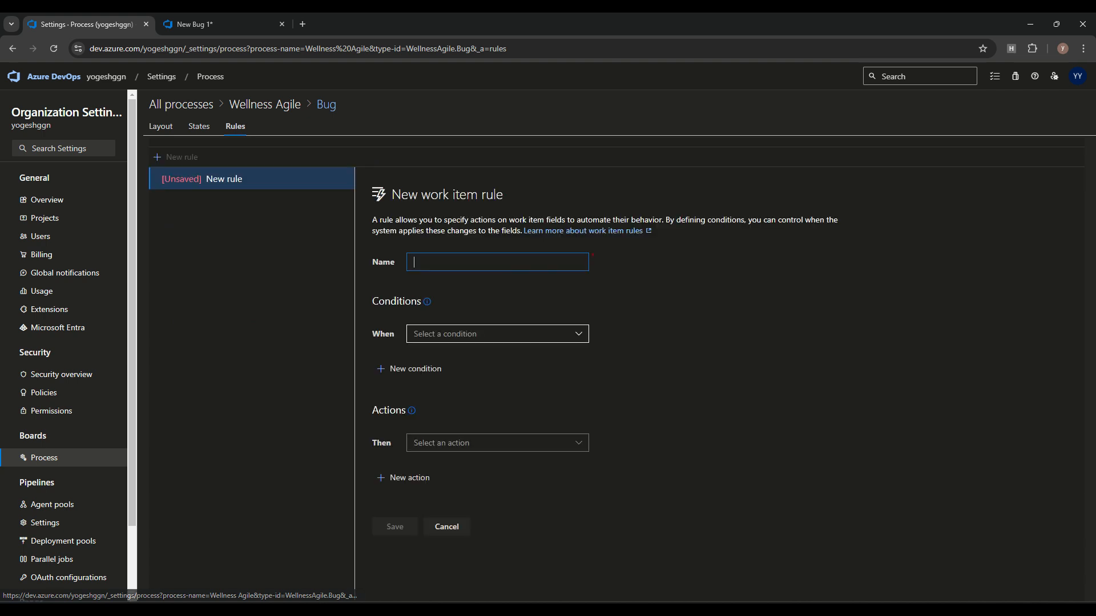
{"action": "type", "text": "Resolved Resolution"}
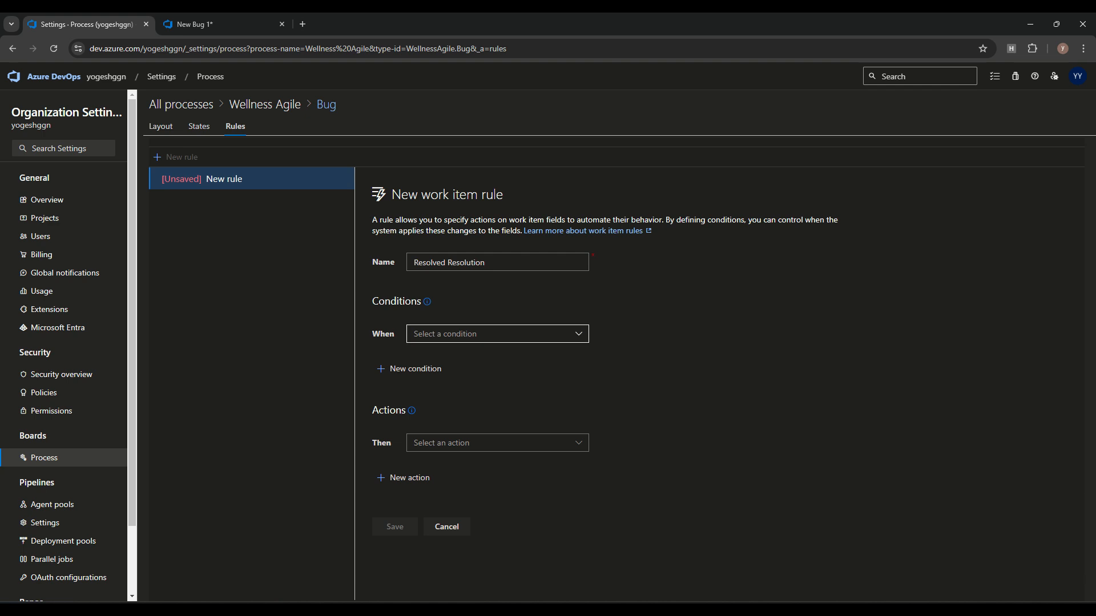
{"action": "left_click", "coordinate": [497, 333]}
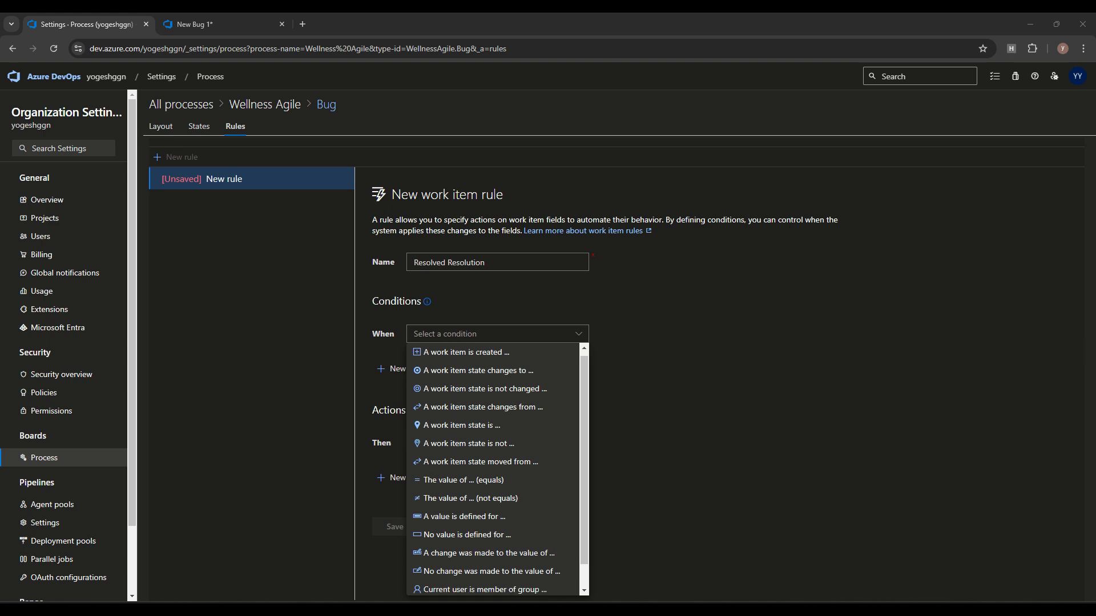
{"action": "left_click", "coordinate": [462, 425]}
{"action": "left_click", "coordinate": [663, 334]}
{"action": "left_click", "coordinate": [663, 334]}
{"action": "left_click", "coordinate": [662, 394]}
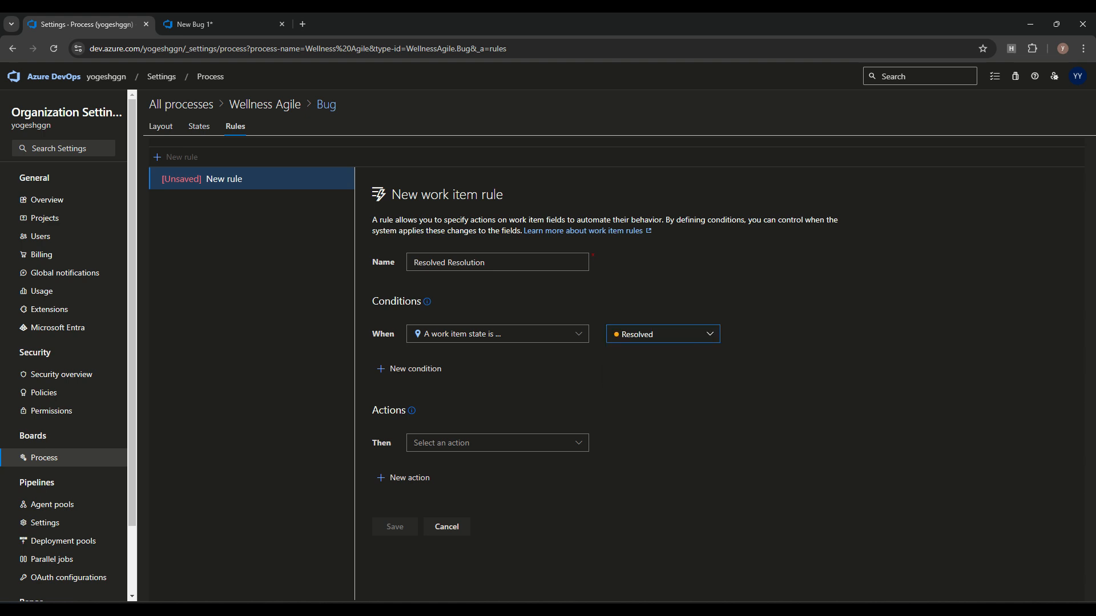
Step: Make the rule require Resolution Summary and save it
{"action": "left_click", "coordinate": [497, 443]}
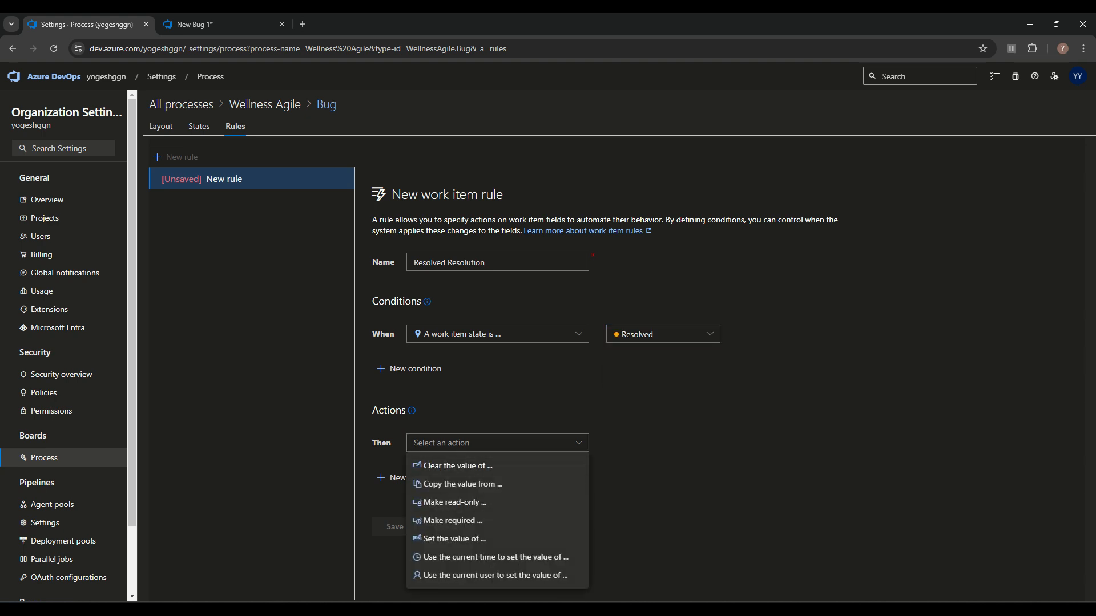
{"action": "left_click", "coordinate": [453, 521]}
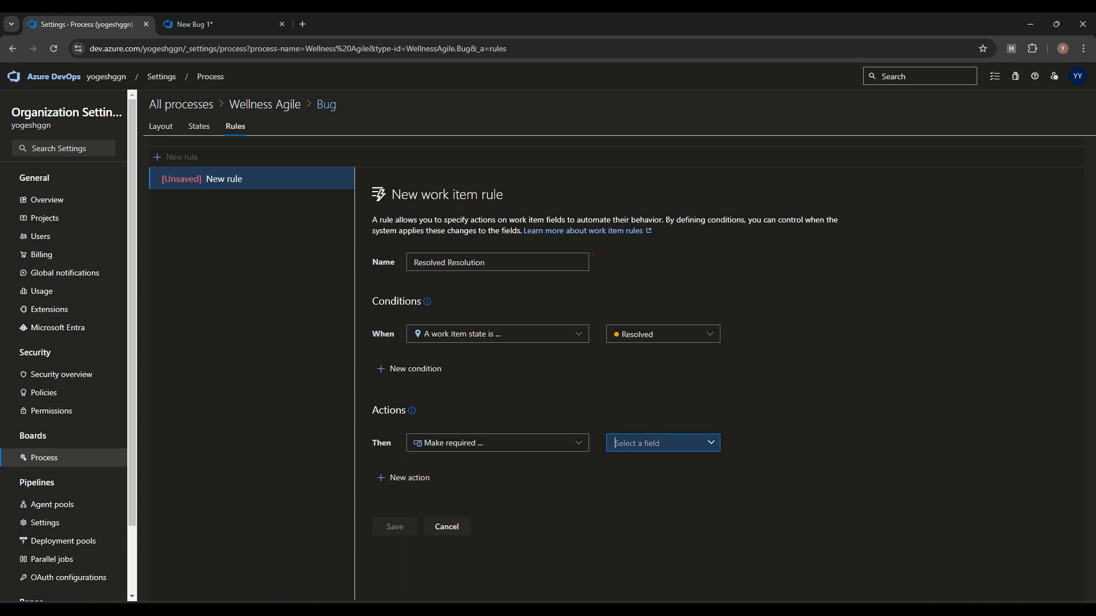
{"action": "left_click", "coordinate": [712, 443]}
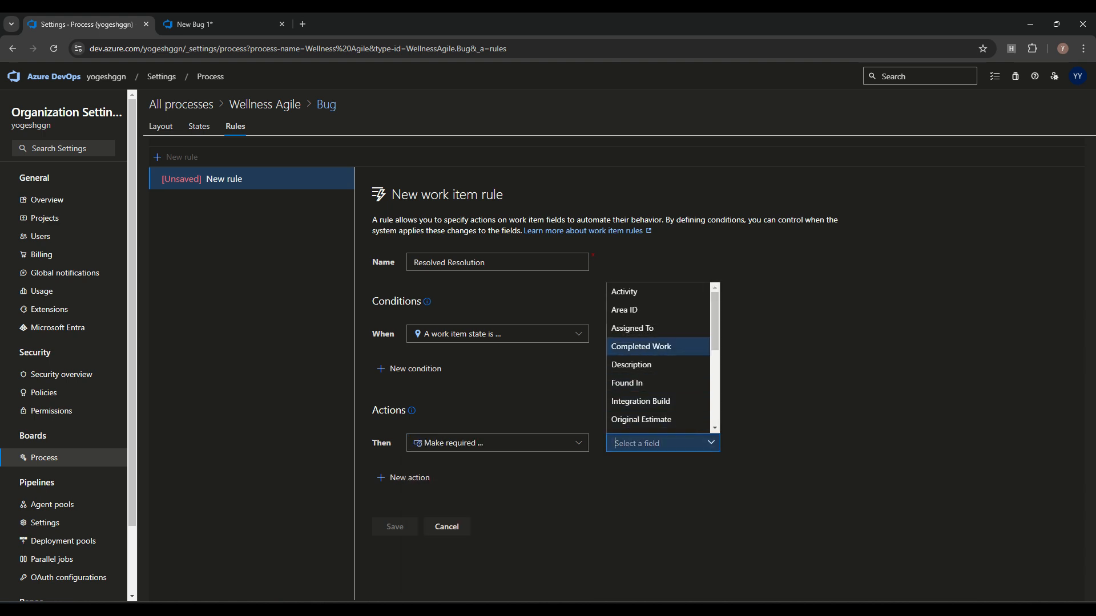
{"action": "scroll", "coordinate": [656, 383], "scroll_direction": "down", "scroll_amount": 1}
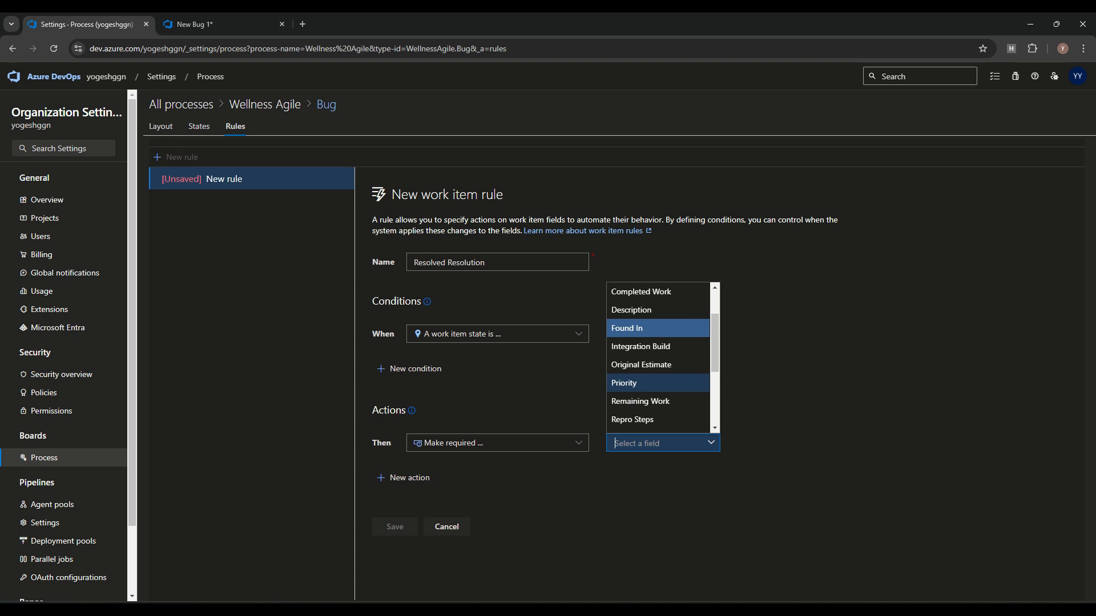
{"action": "scroll", "coordinate": [656, 419], "scroll_direction": "down", "scroll_amount": 1}
{"action": "left_click", "coordinate": [657, 419]}
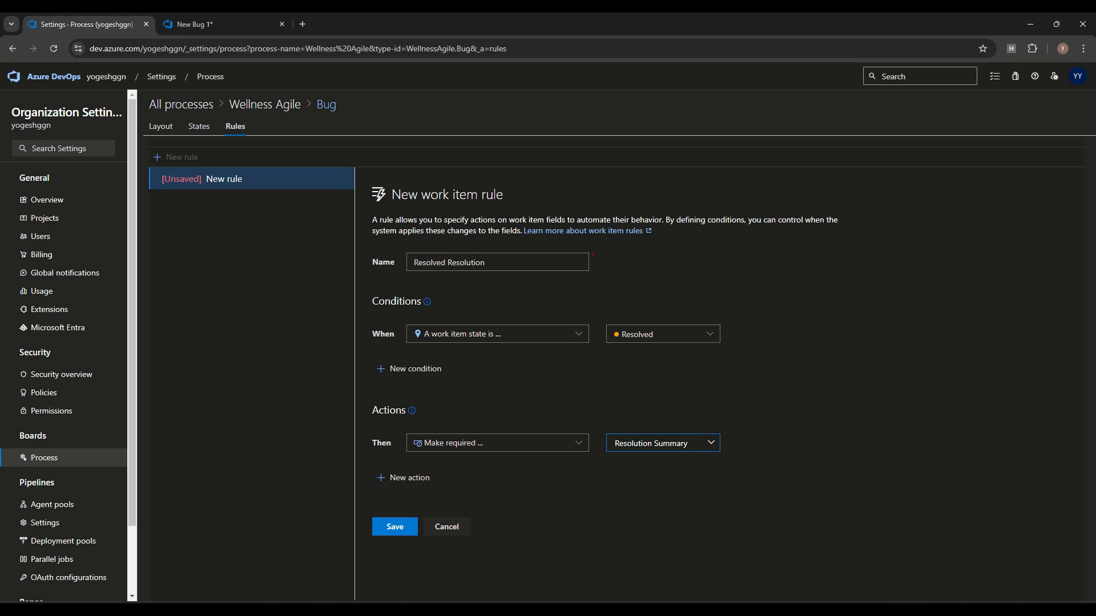
{"action": "left_click", "coordinate": [395, 526]}
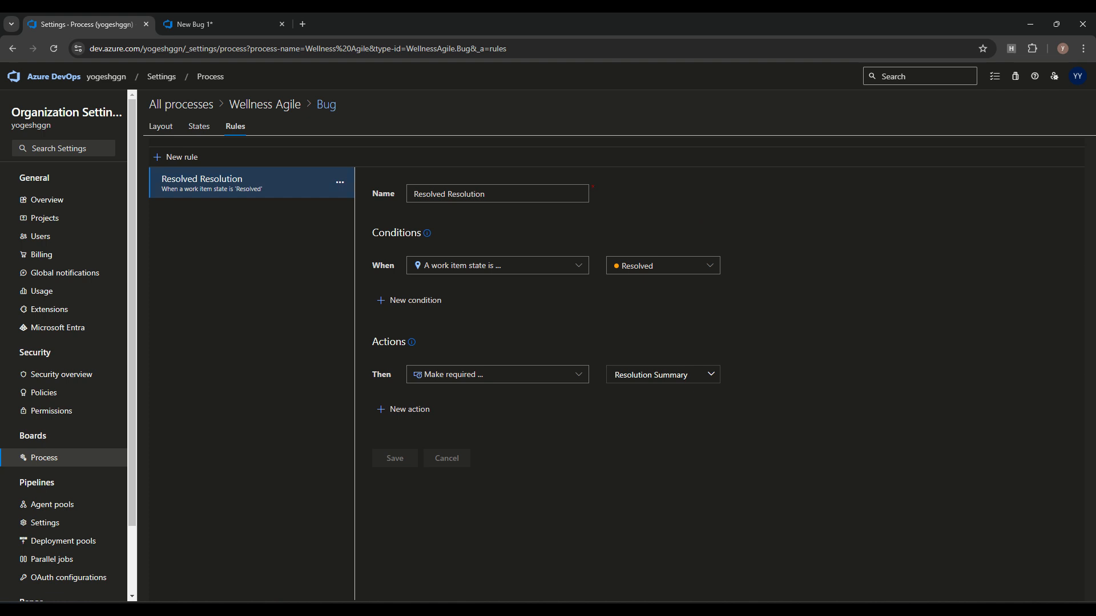
{"action": "key", "text": "ctrl+Tab"}
Step: Reload the new bug form, complete the title 'Login page is not working' and save
{"action": "key", "text": "F5"}
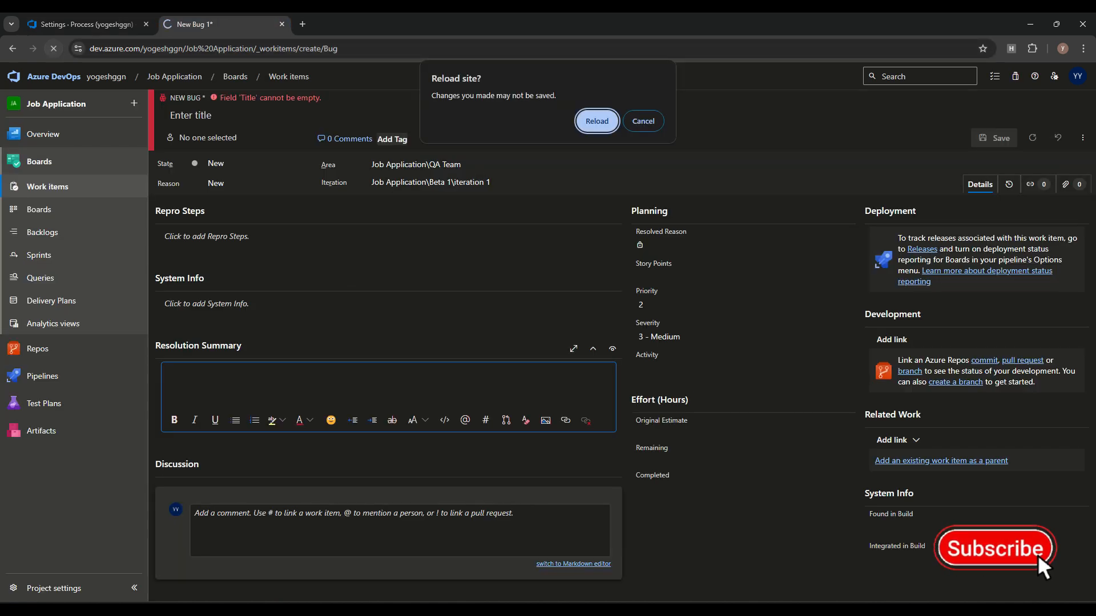
{"action": "key", "text": "Return"}
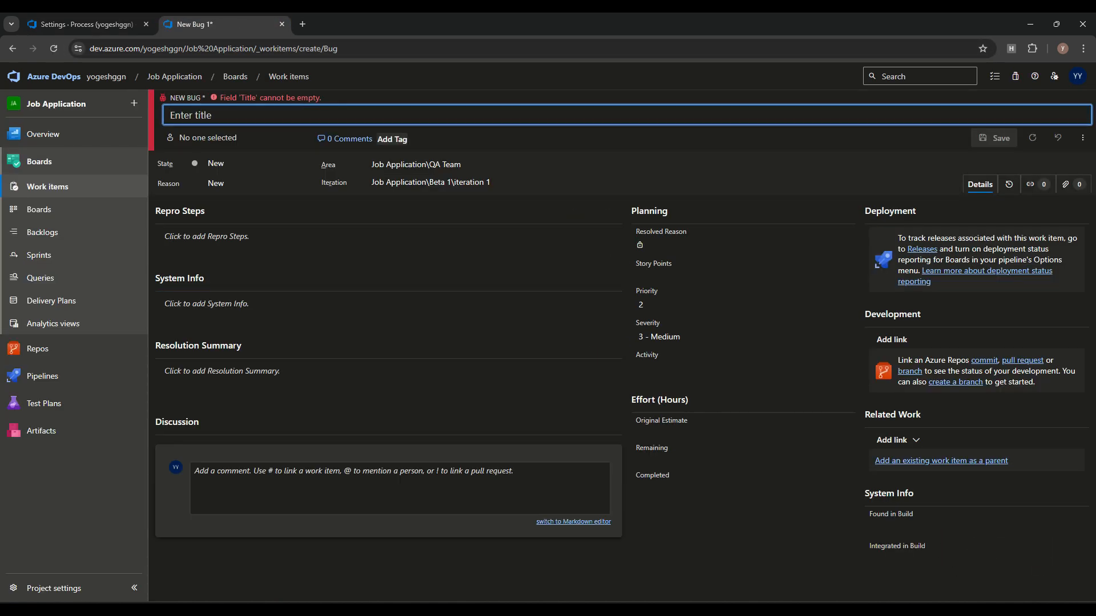
{"action": "key", "text": "BackSpace"}
{"action": "key", "text": "BackSpace"}
{"action": "key", "text": "BackSpace"}
{"action": "key", "text": "BackSpace"}
{"action": "key", "text": "BackSpace"}
{"action": "key", "text": "BackSpace"}
{"action": "key", "text": "BackSpace"}
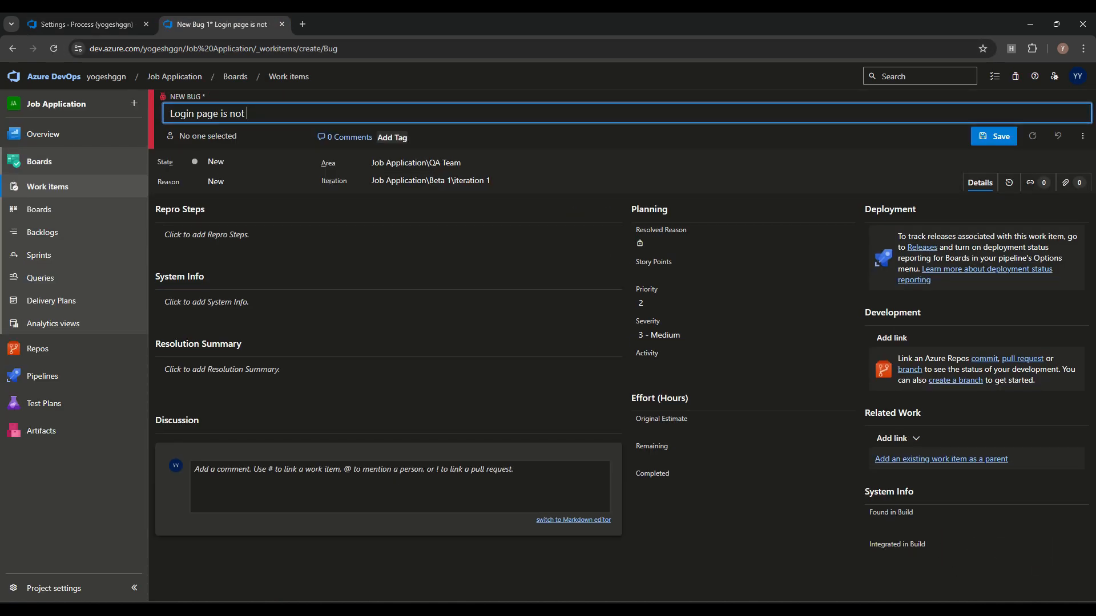
{"action": "type", "text": "working"}
{"action": "key", "text": "ctrl+s"}
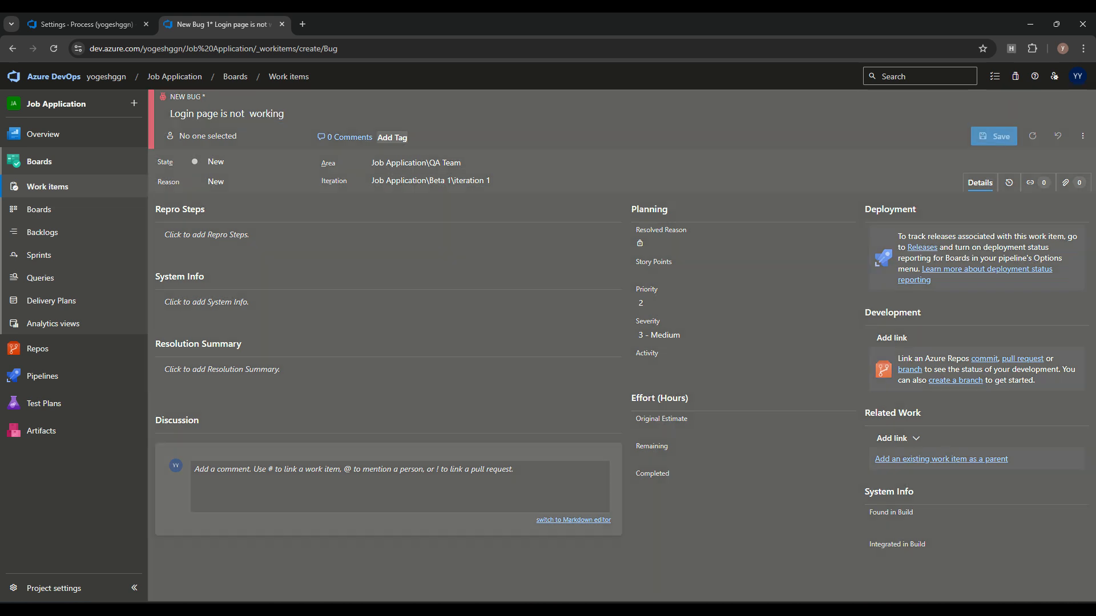
Step: Set Bug 124's state to Resolved and enter 'test' as its Resolution Summary
{"action": "left_click", "coordinate": [228, 162]}
{"action": "left_click", "coordinate": [232, 221]}
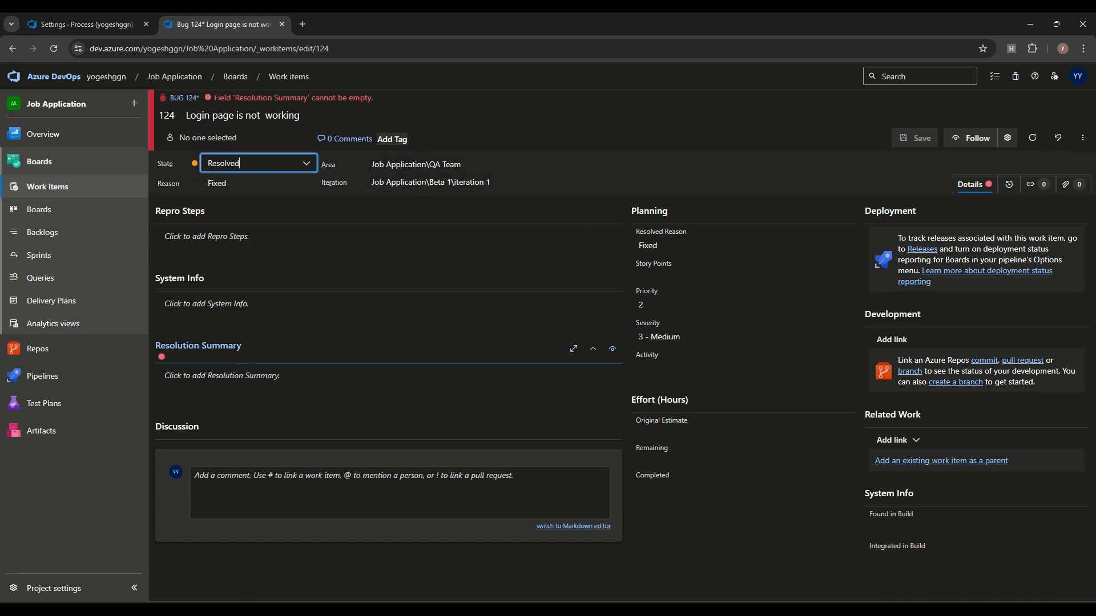
{"action": "left_click", "coordinate": [285, 378]}
{"action": "type", "text": "test"}
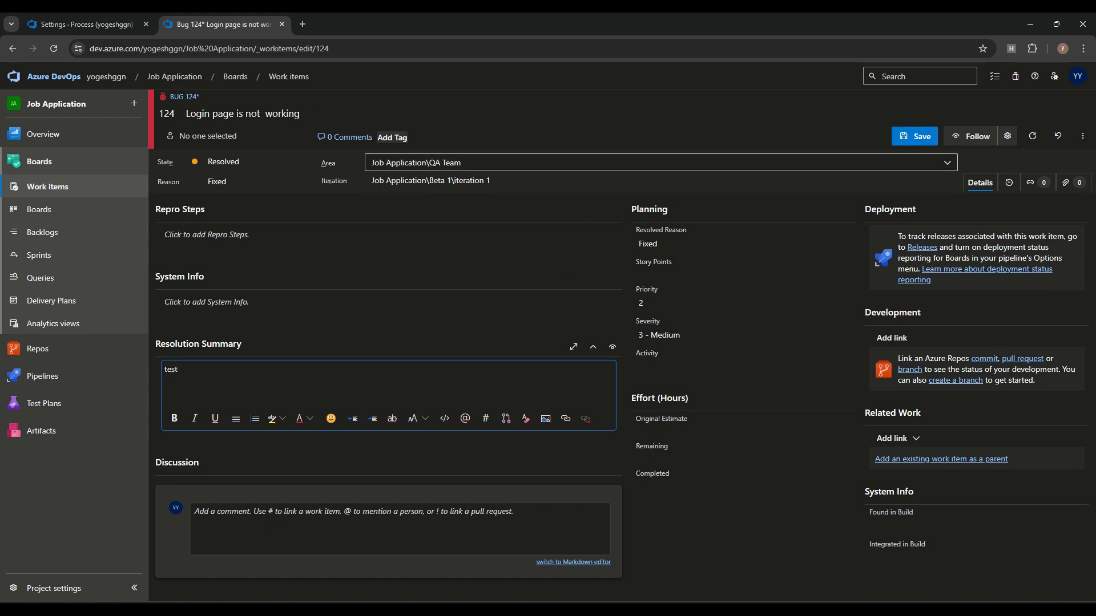
{"action": "left_click", "coordinate": [86, 24]}
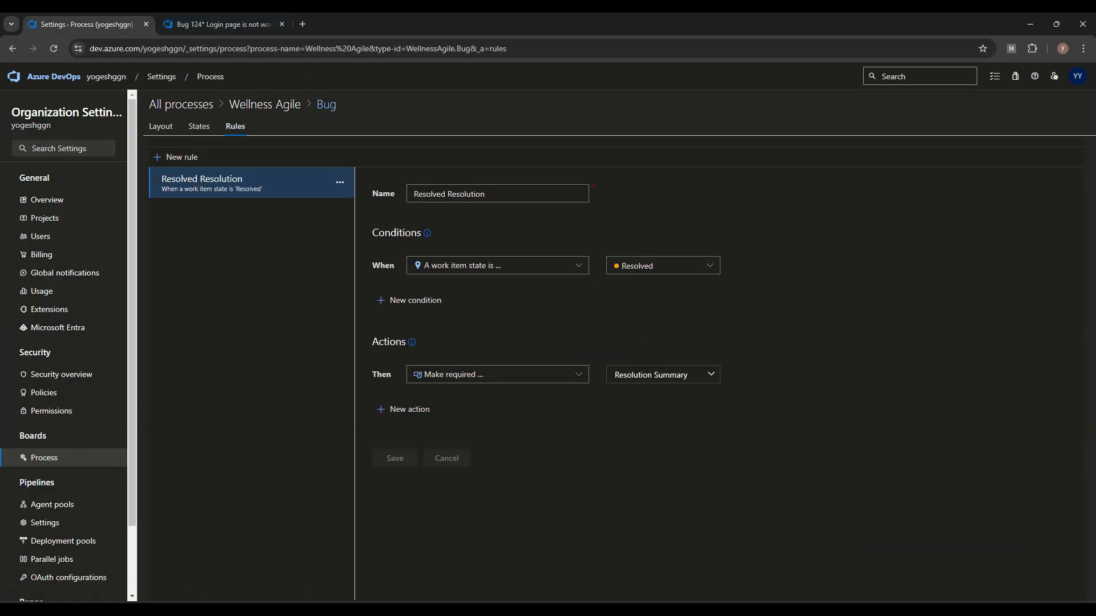
Step: Start a new Bug rule 'RemainingWork' triggered when the work item state is Closed
{"action": "left_click", "coordinate": [178, 157]}
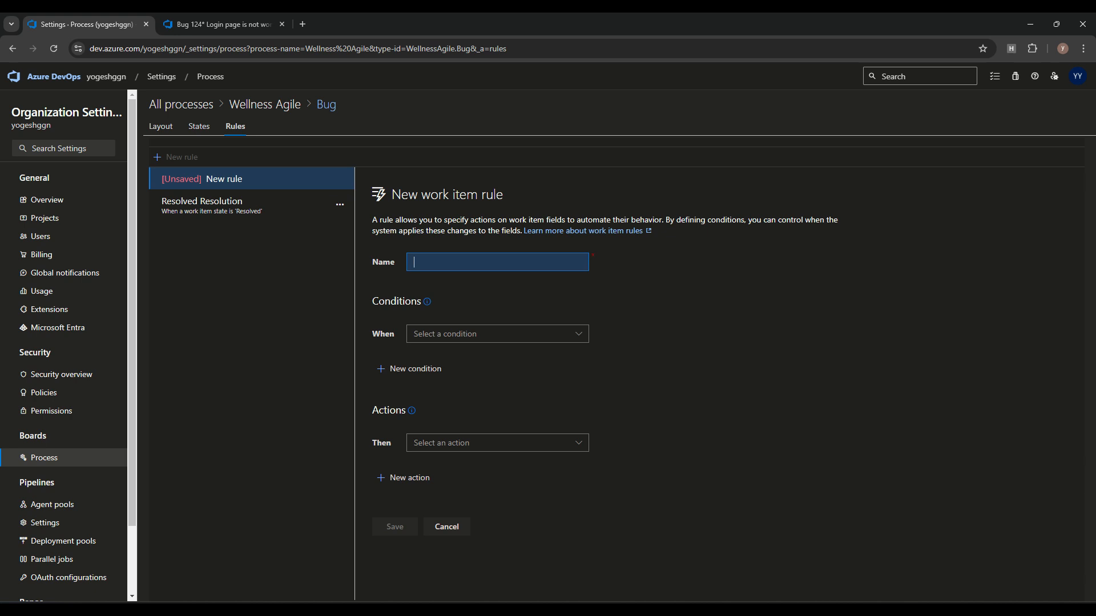
{"action": "type", "text": "RemainingWork"}
{"action": "left_click", "coordinate": [498, 334]}
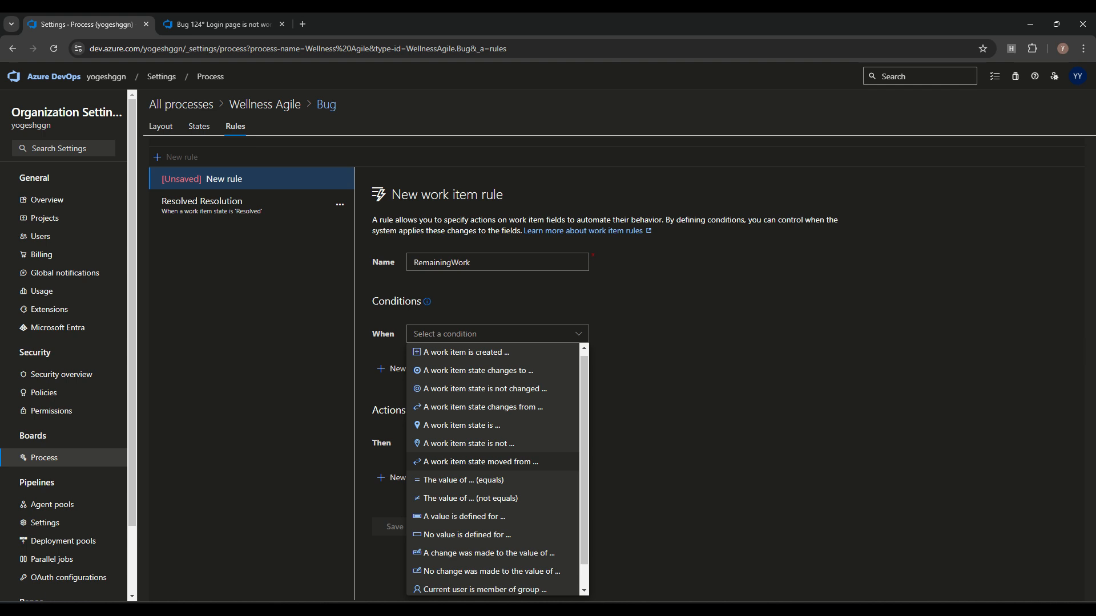
{"action": "left_click", "coordinate": [471, 426]}
{"action": "left_click", "coordinate": [664, 334]}
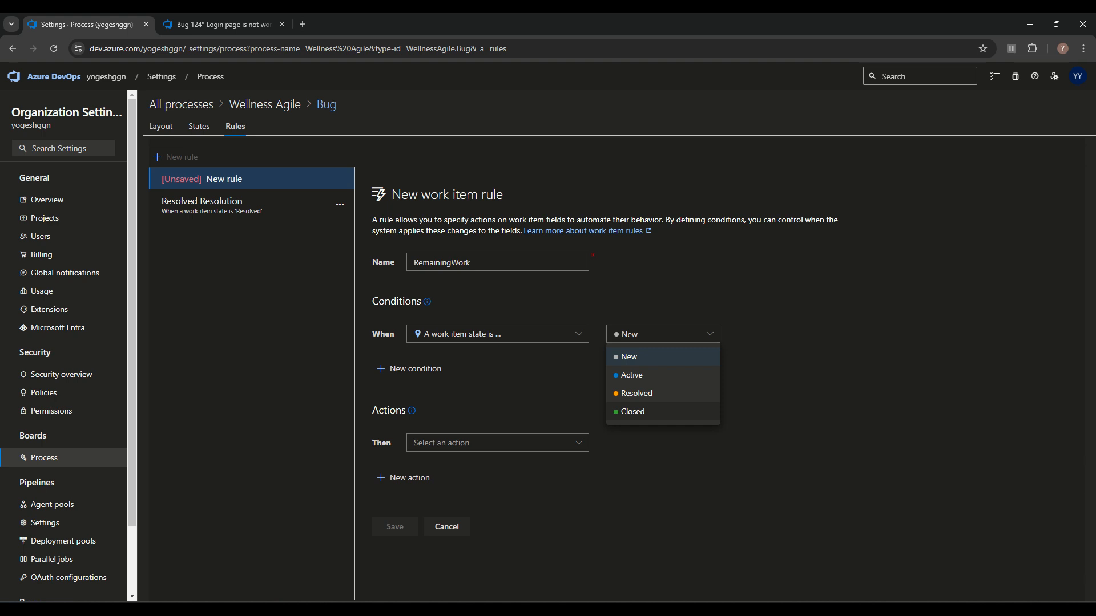
{"action": "left_click", "coordinate": [632, 411]}
Step: Have the rule set Remaining Work to 0, and save it
{"action": "left_click", "coordinate": [496, 443]}
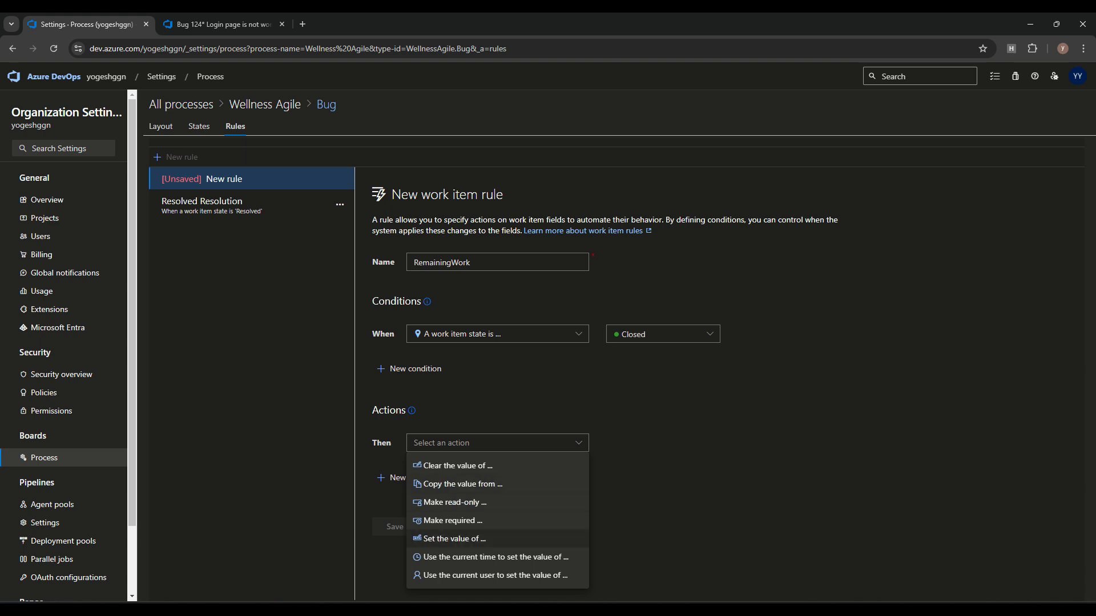
{"action": "left_click", "coordinate": [455, 539]}
{"action": "left_click", "coordinate": [663, 443]}
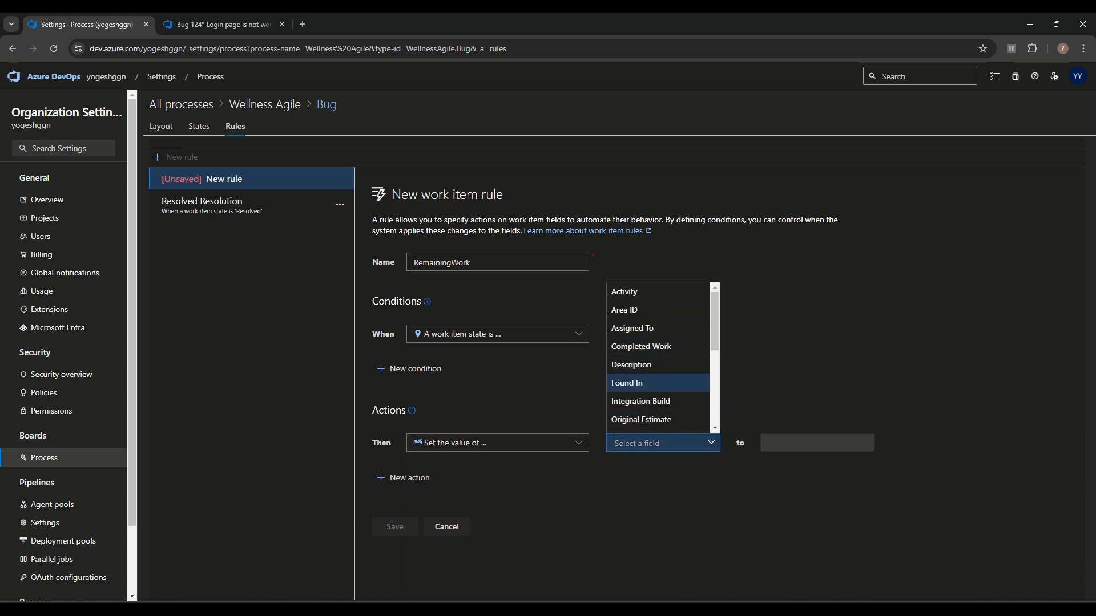
{"action": "scroll", "coordinate": [658, 383], "scroll_direction": "down", "scroll_amount": 1}
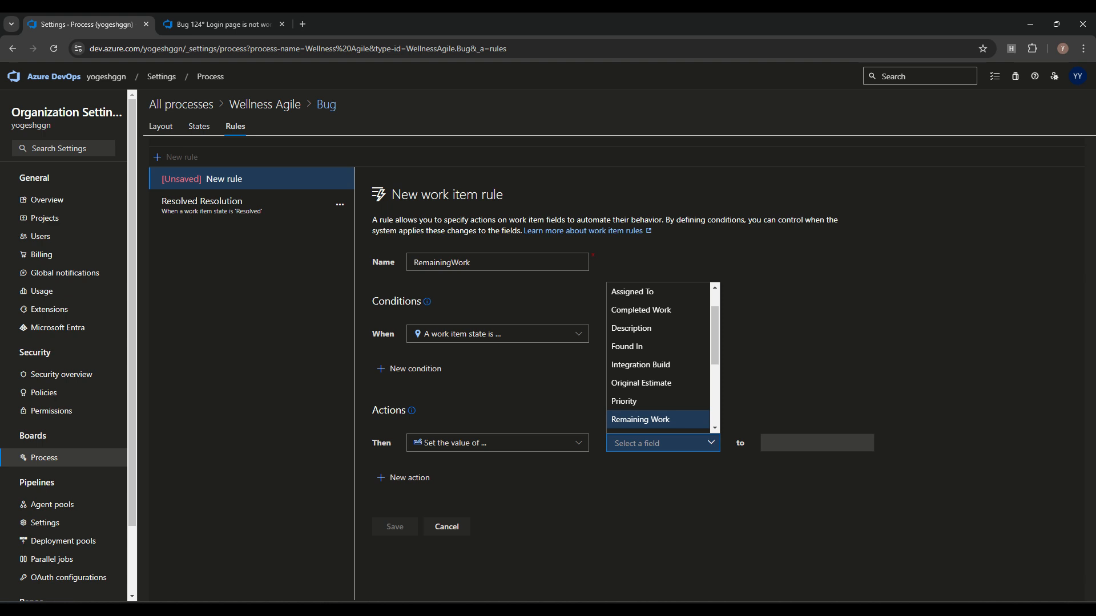
{"action": "left_click", "coordinate": [641, 419]}
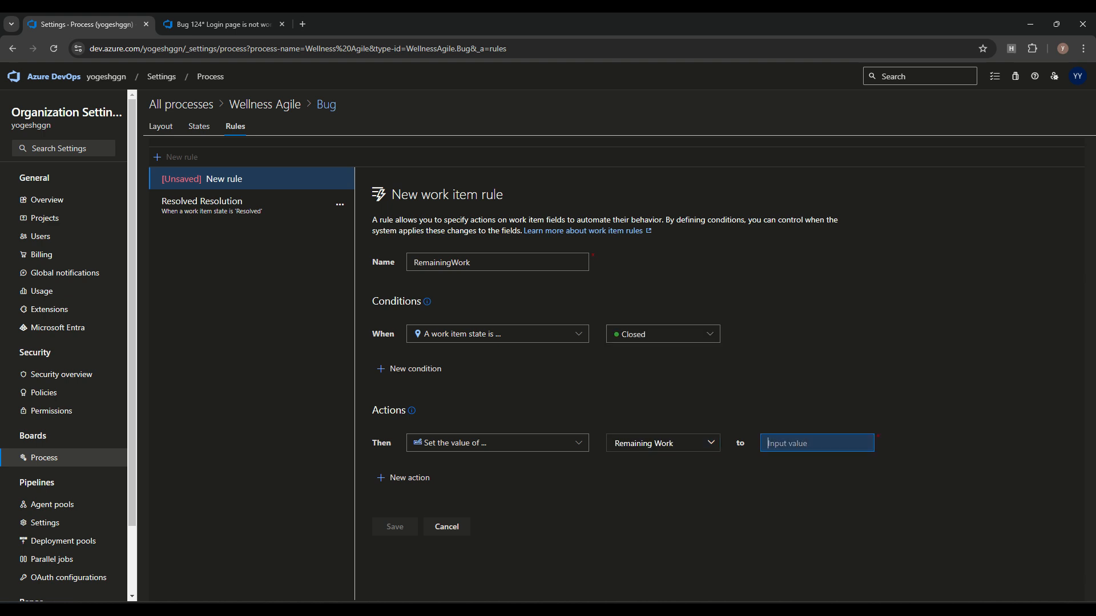
{"action": "type", "text": "0"}
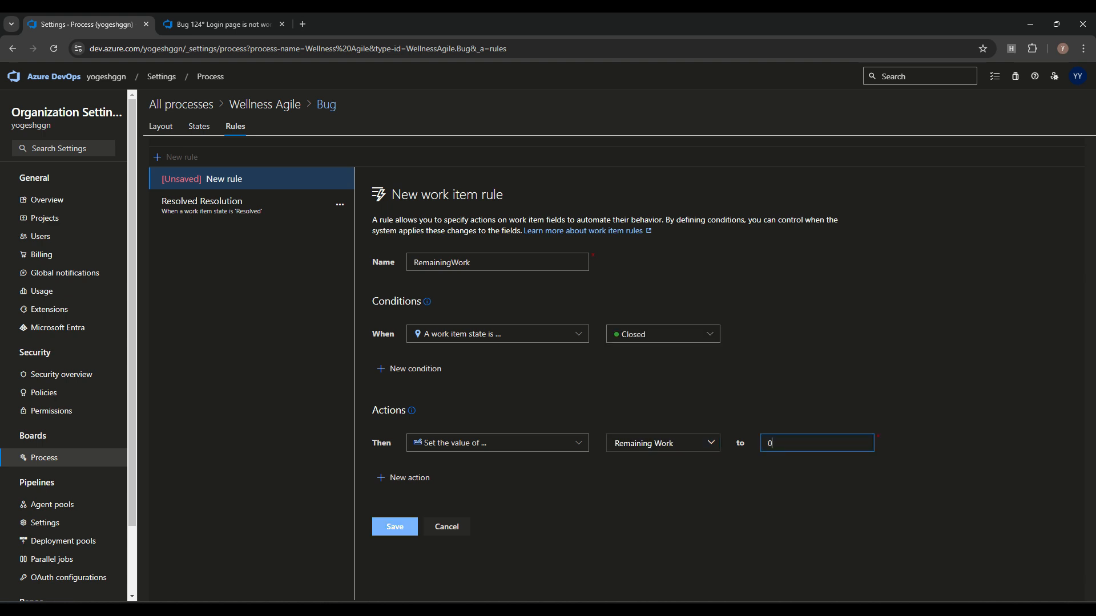
{"action": "left_click", "coordinate": [395, 527]}
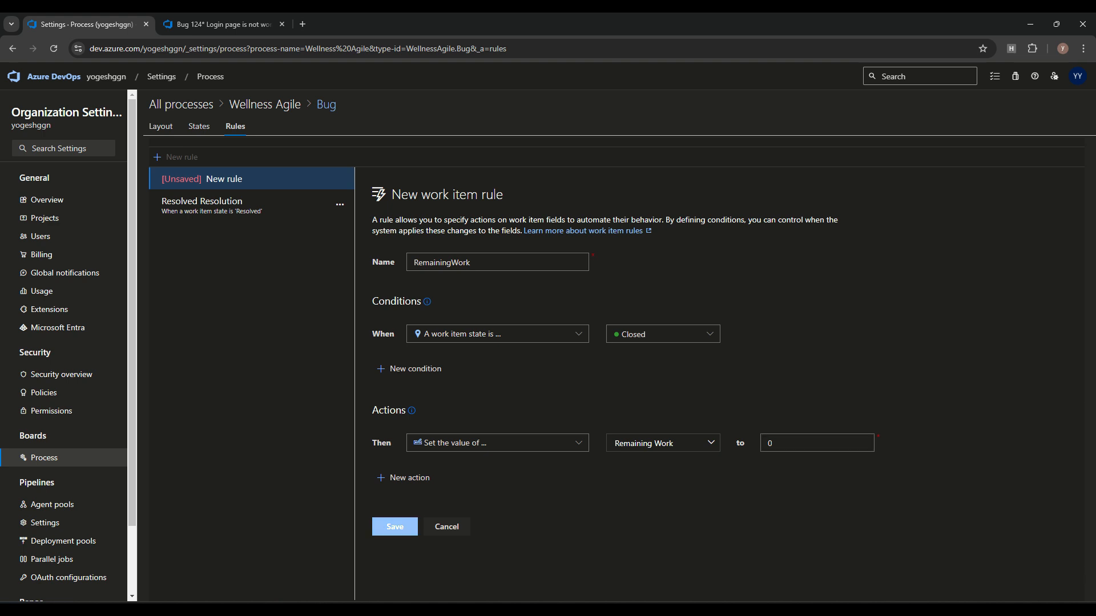
{"action": "key", "text": "ctrl+Tab"}
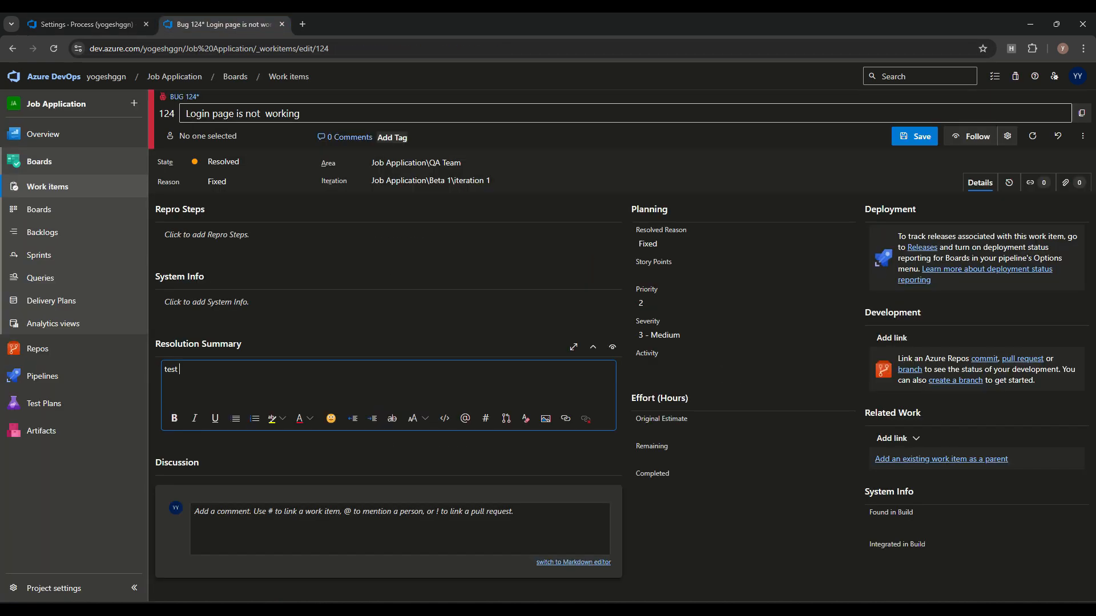
Step: Save Bug 124's pending changes on the way back to the work items list
{"action": "left_click", "coordinate": [39, 209]}
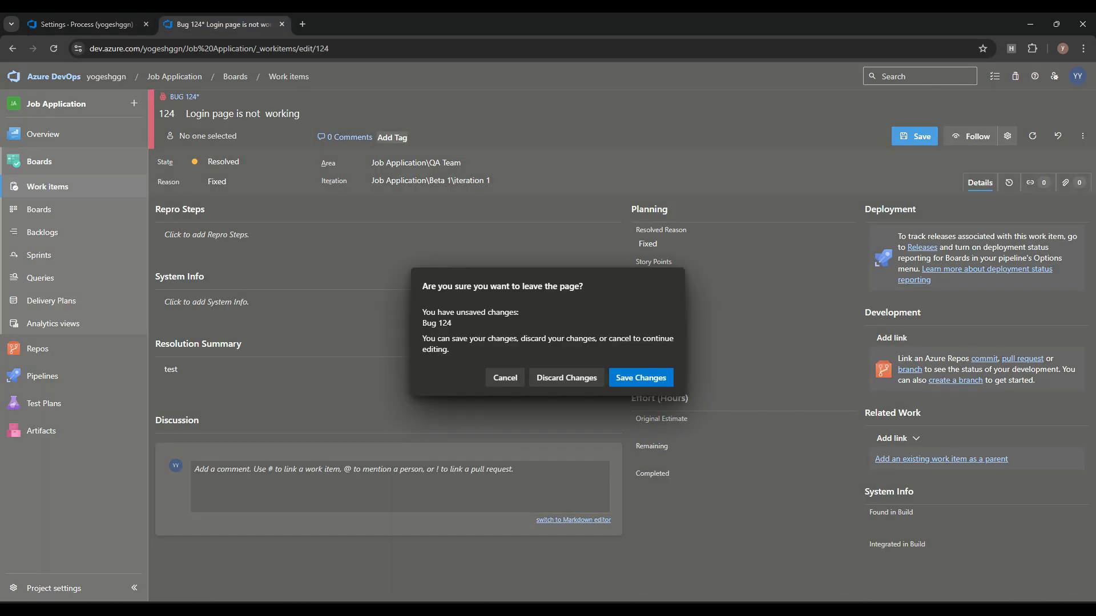
{"action": "left_click", "coordinate": [640, 378]}
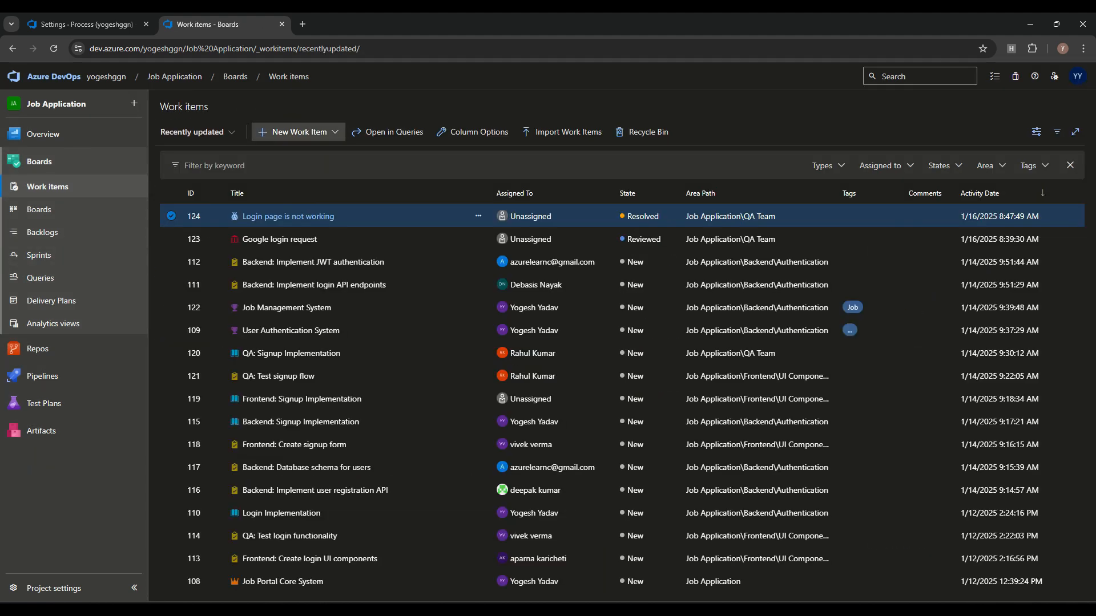
{"action": "left_click", "coordinate": [298, 132]}
{"action": "left_click", "coordinate": [282, 246]}
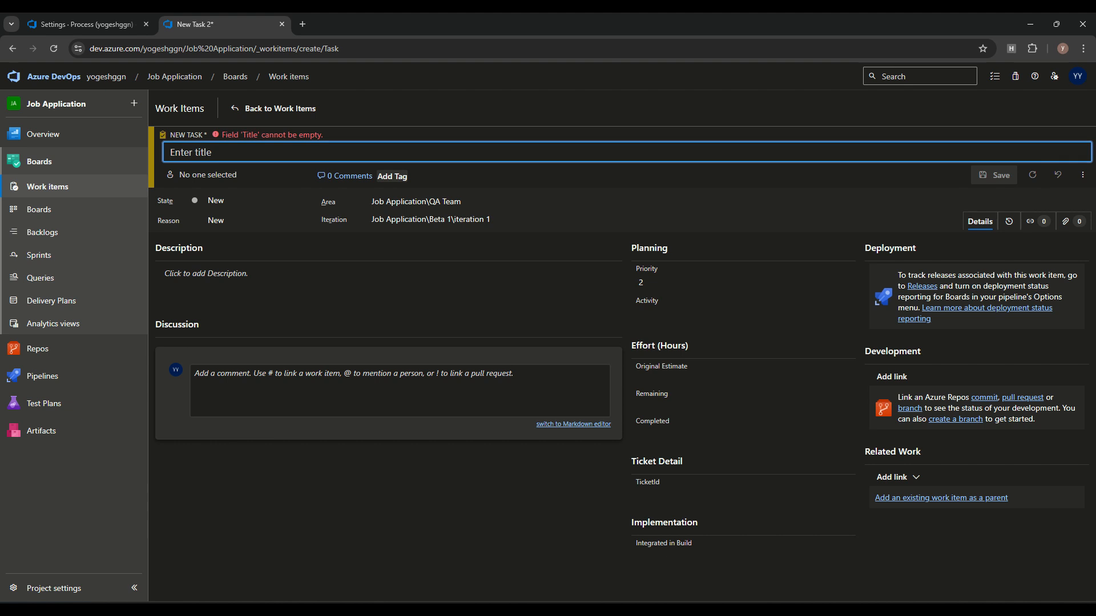
{"action": "left_click", "coordinate": [279, 108]}
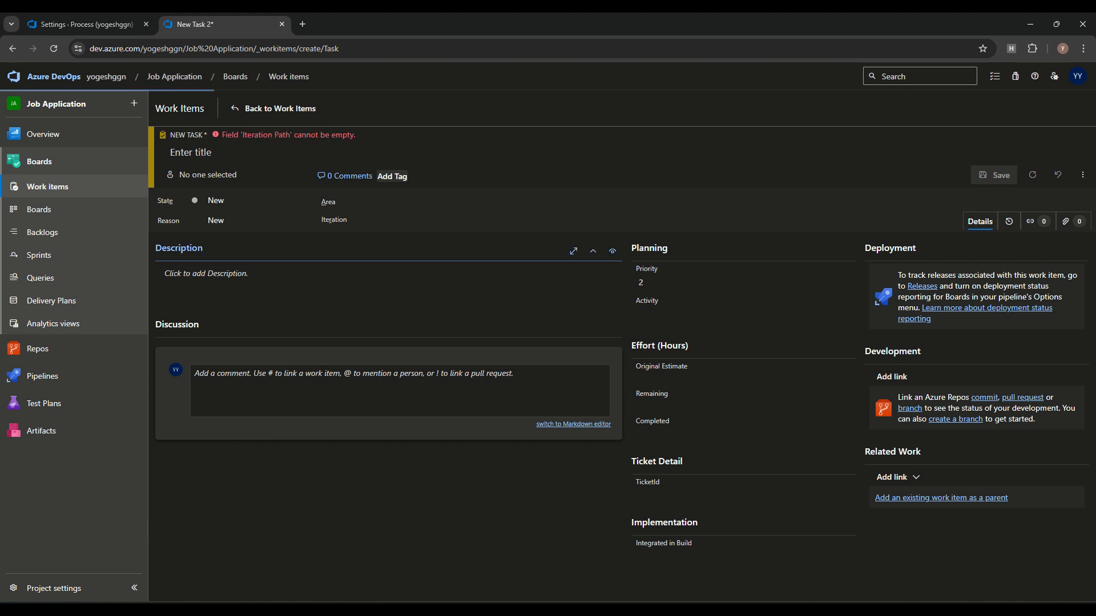
Step: Set Task 112 'Backend: Implement JWT authentication' to Closed and save it
{"action": "left_click", "coordinate": [313, 262]}
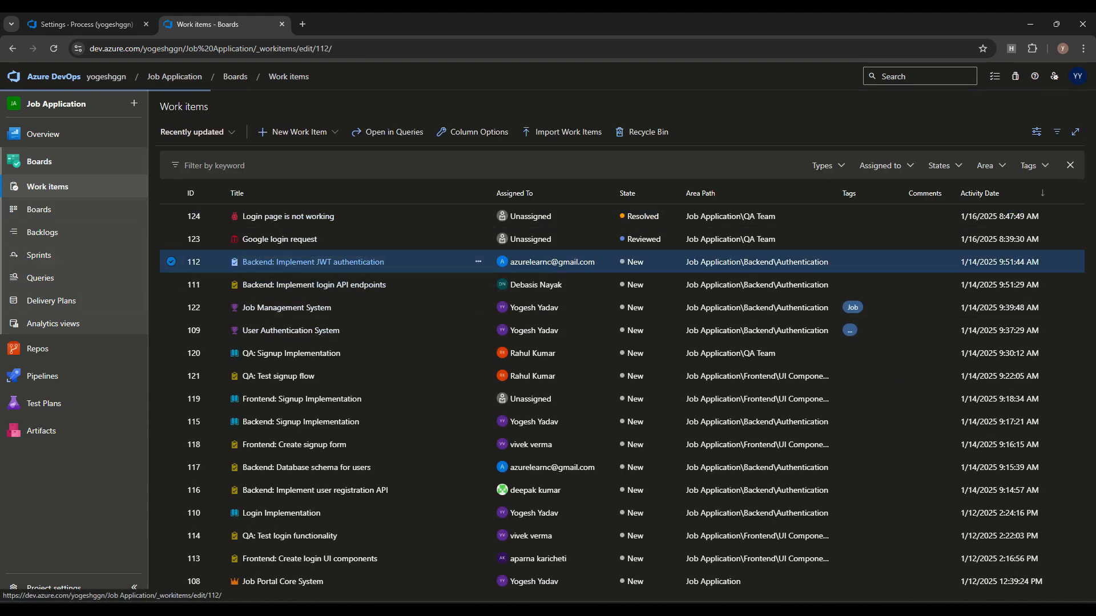
{"action": "left_click", "coordinate": [259, 200]}
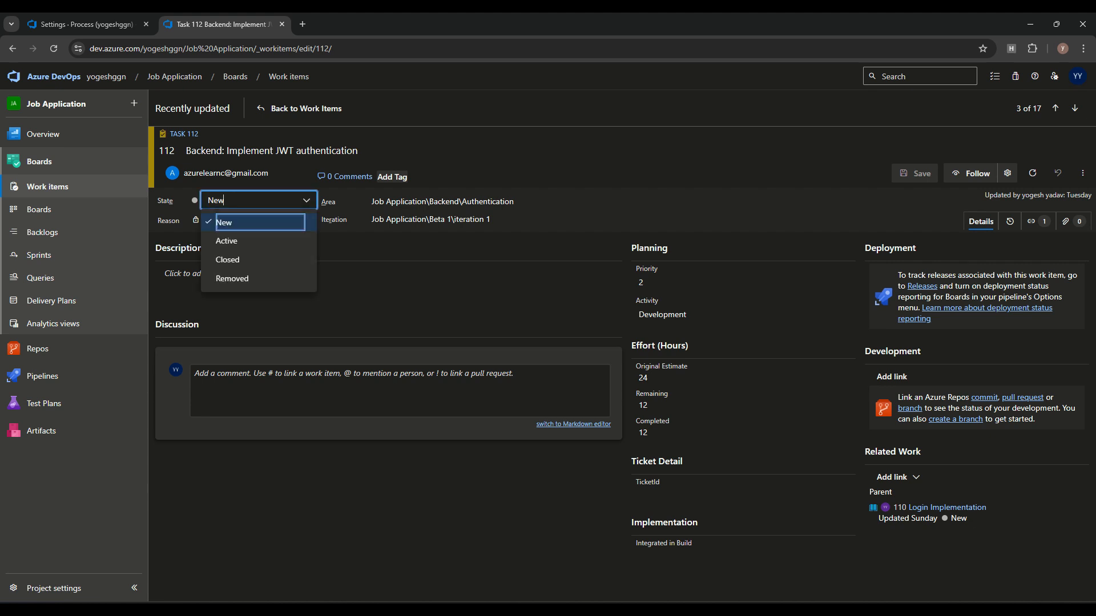
{"action": "left_click", "coordinate": [240, 260]}
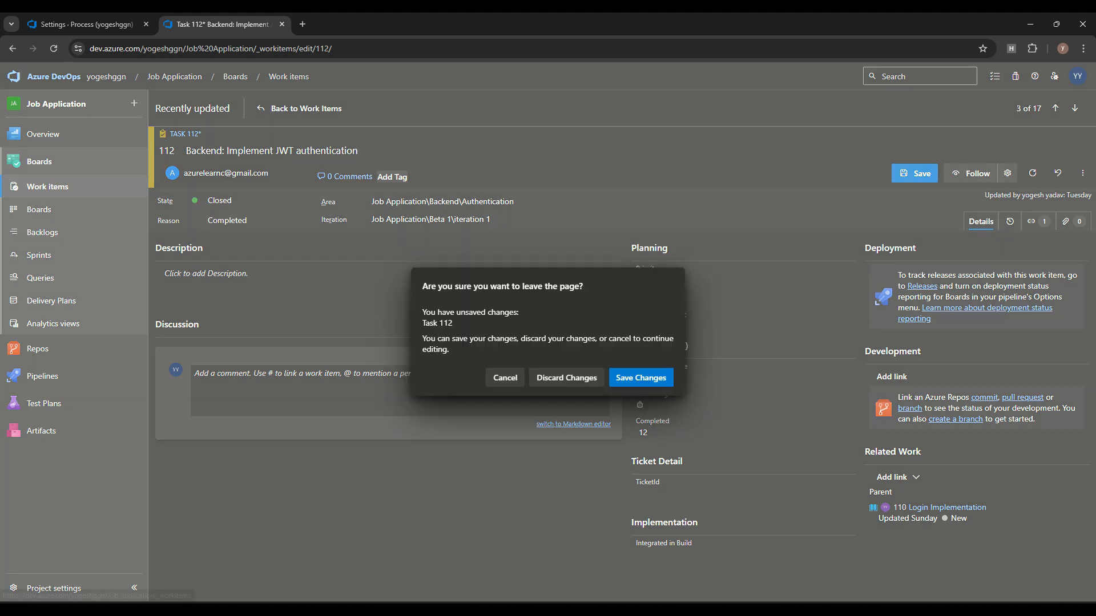
{"action": "left_click", "coordinate": [38, 210]}
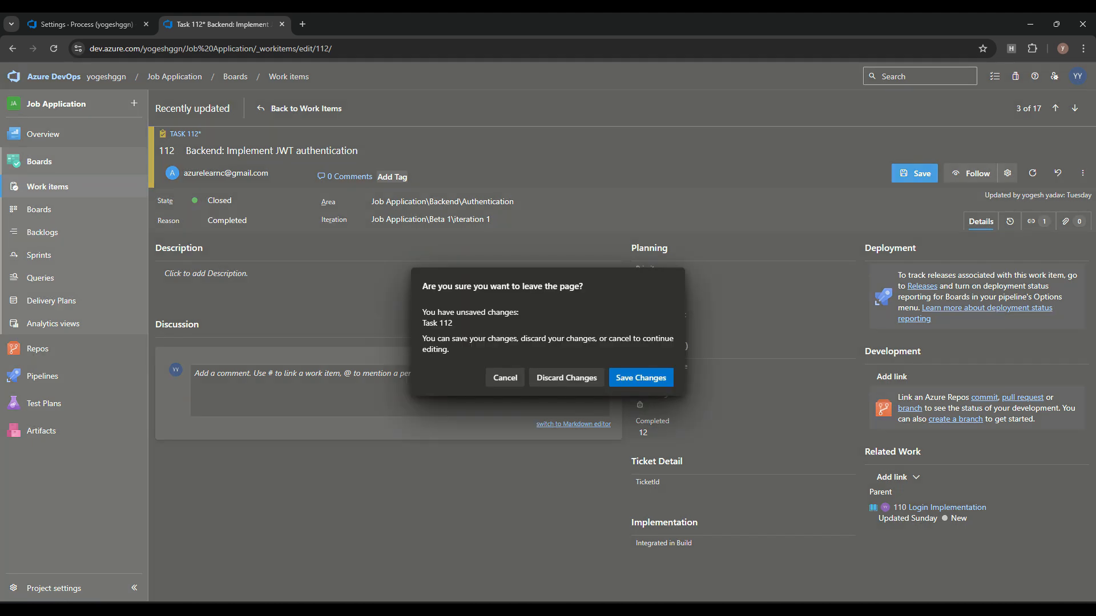
{"action": "left_click", "coordinate": [567, 377]}
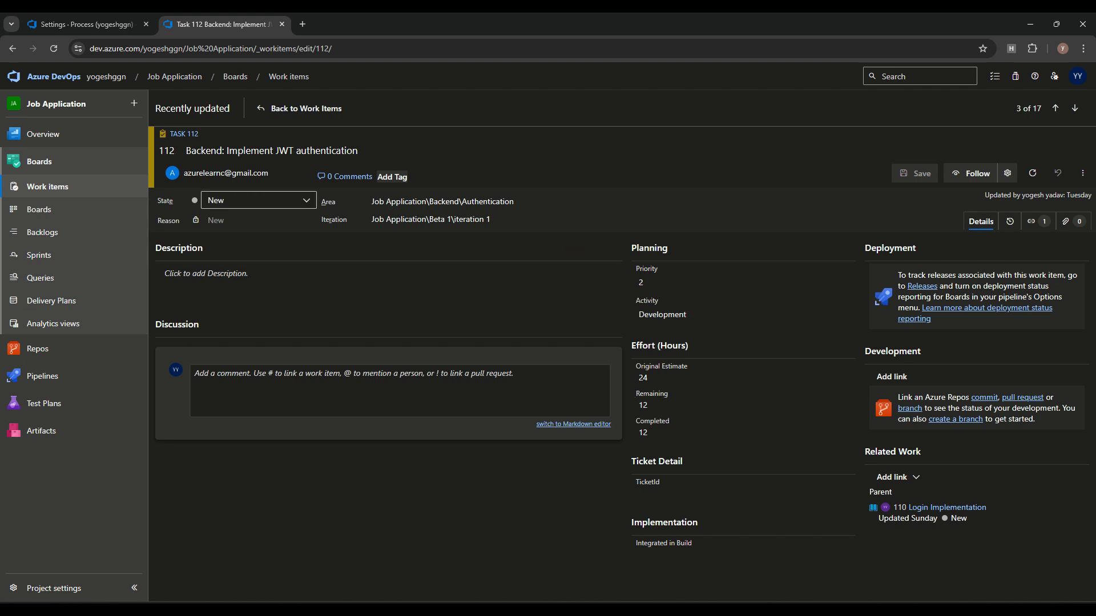
{"action": "left_click", "coordinate": [257, 201]}
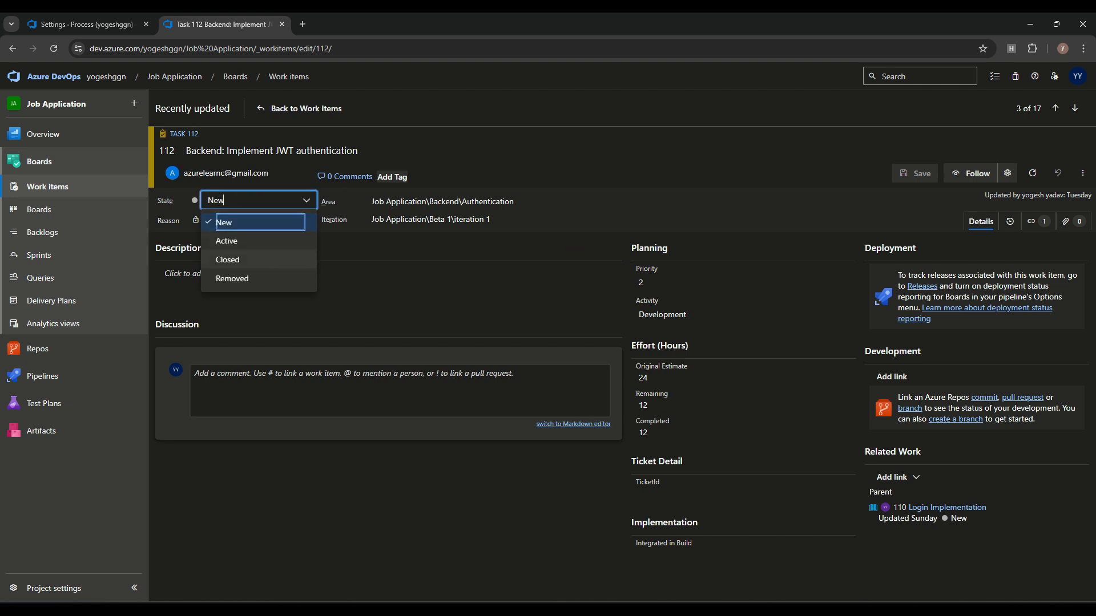
{"action": "left_click", "coordinate": [228, 260]}
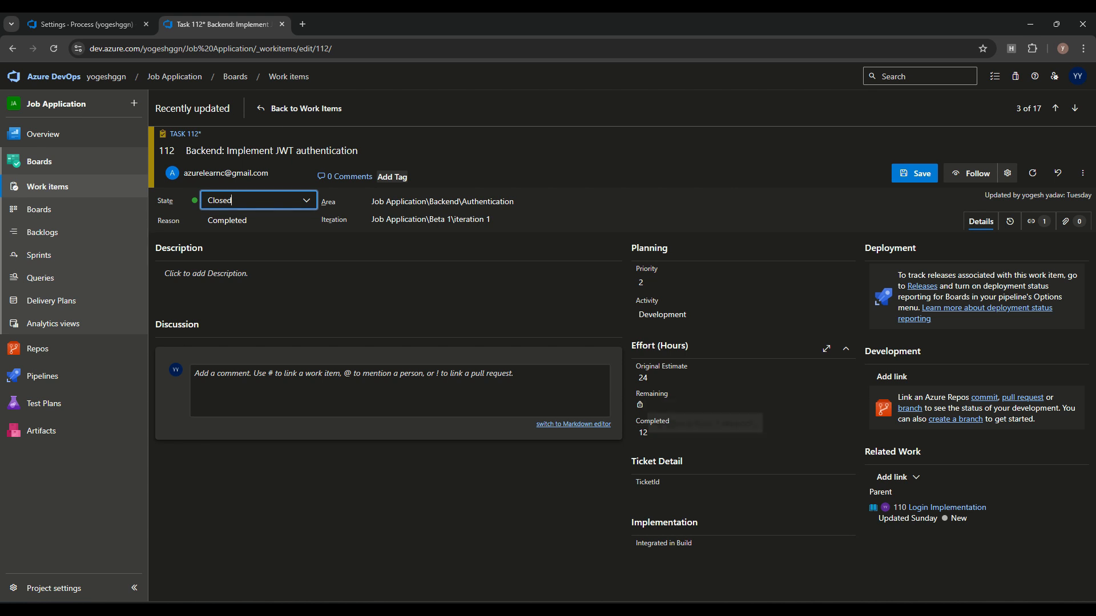
{"action": "key", "text": "ctrl+s"}
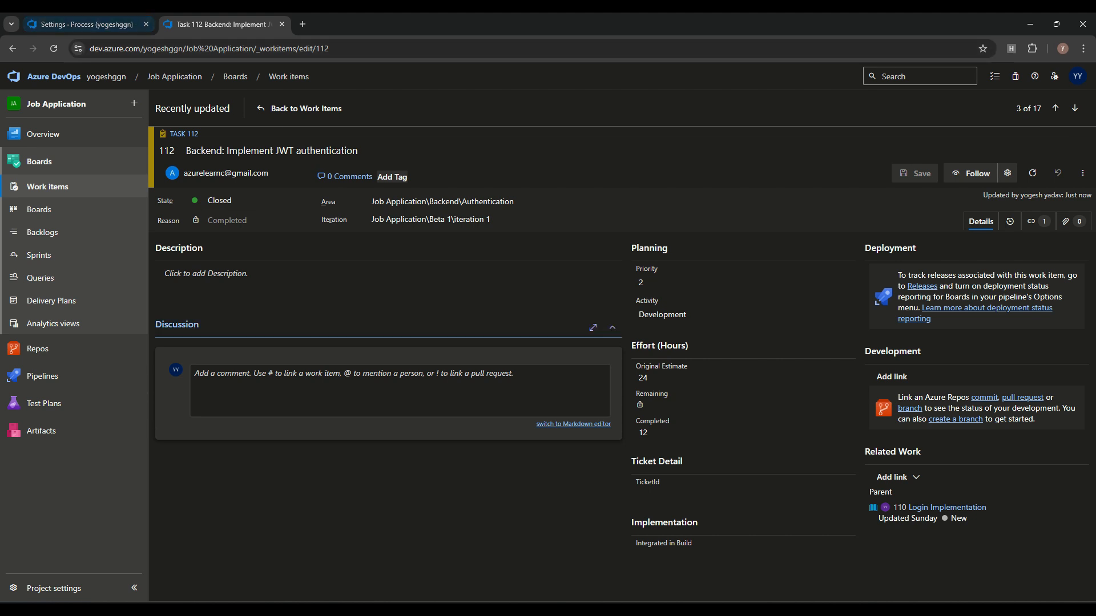
{"action": "left_click", "coordinate": [87, 25]}
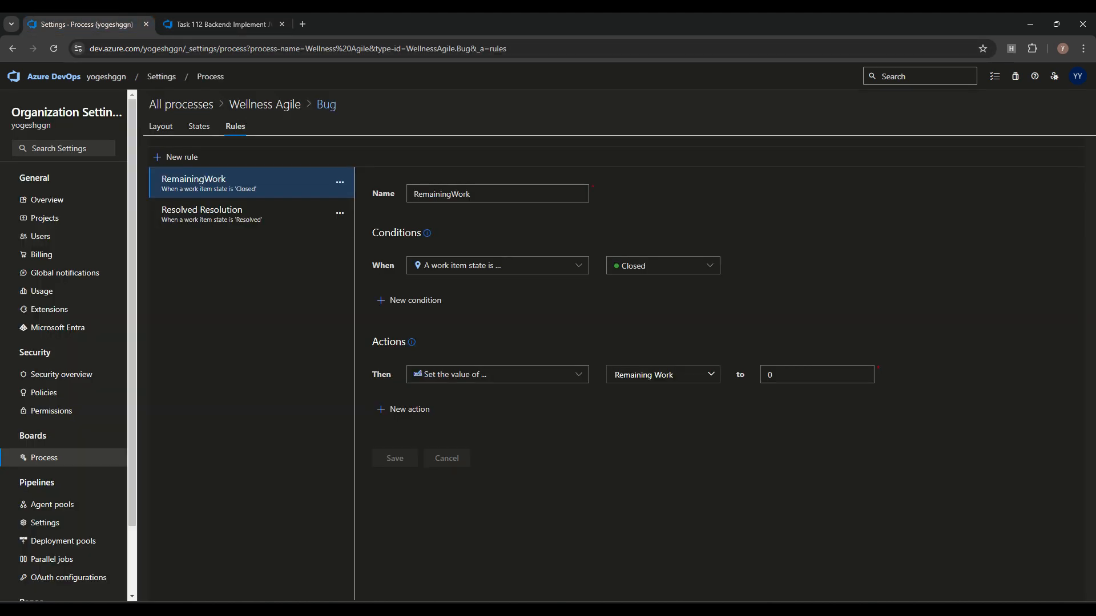
{"action": "left_click", "coordinate": [220, 24]}
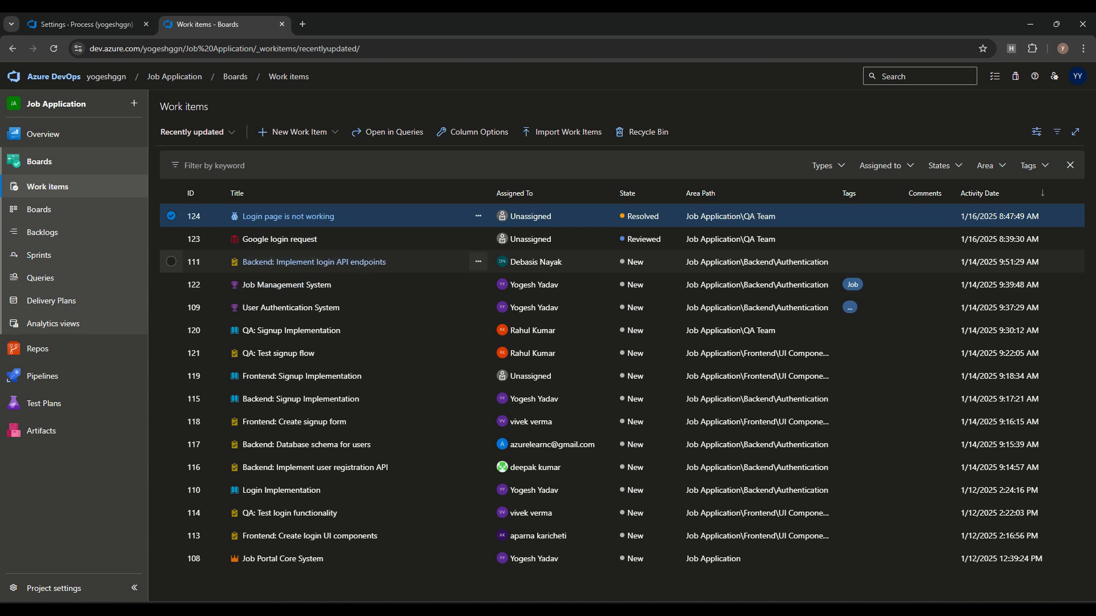
{"action": "left_click", "coordinate": [285, 261]}
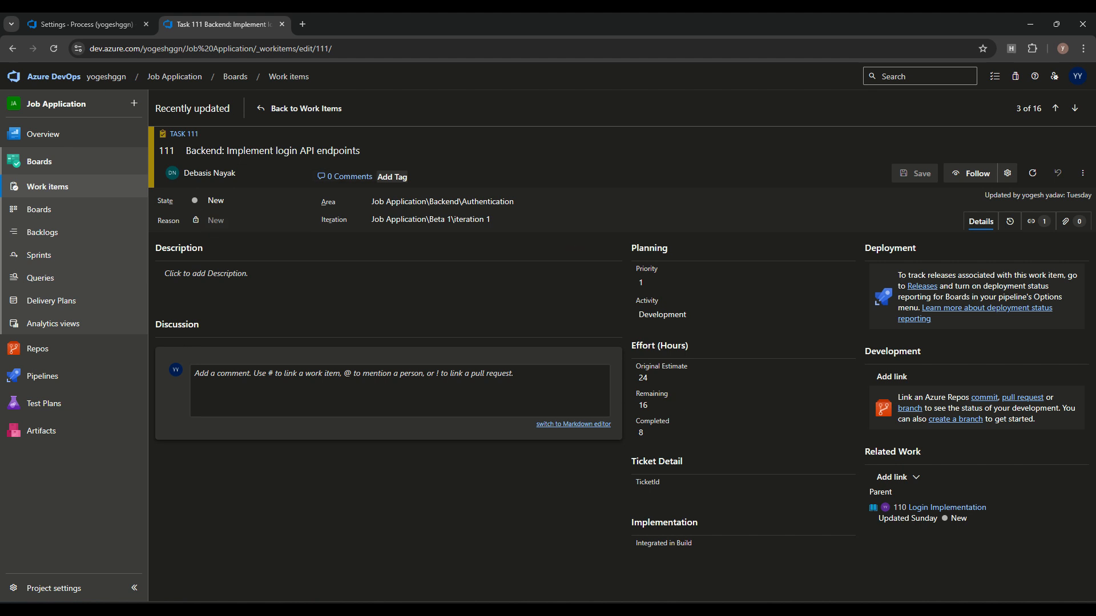
{"action": "left_click", "coordinate": [1082, 173]}
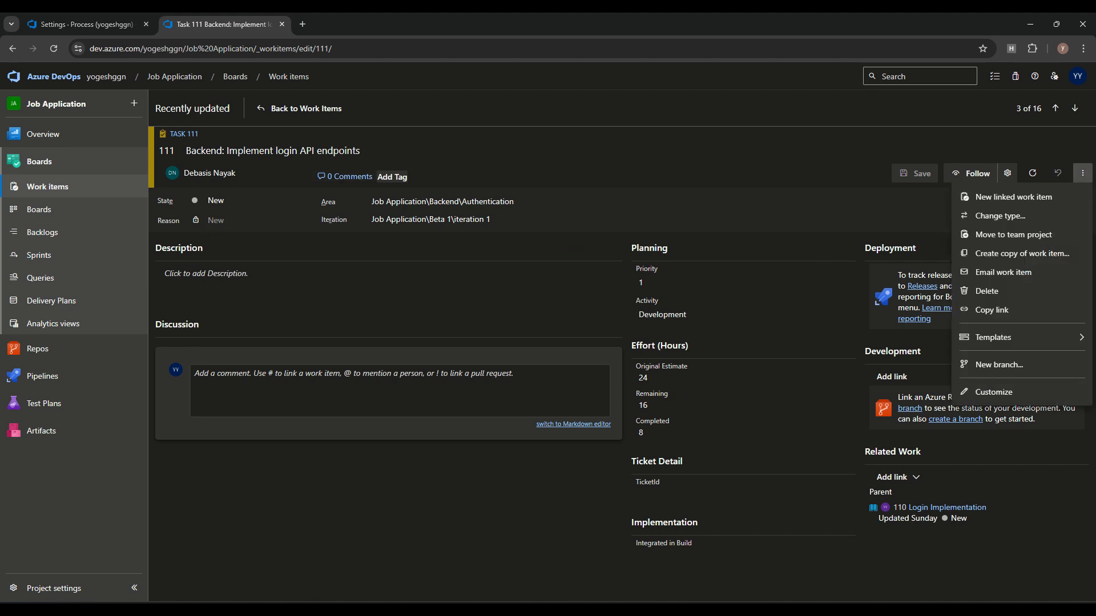
{"action": "left_click", "coordinate": [1001, 215]}
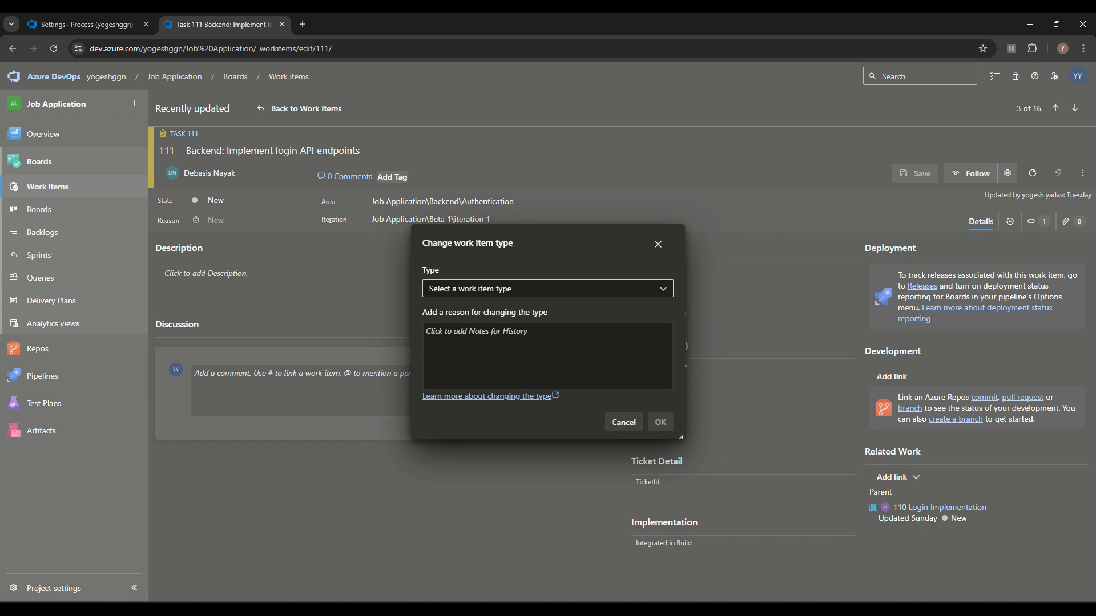
{"action": "left_click", "coordinate": [548, 289]}
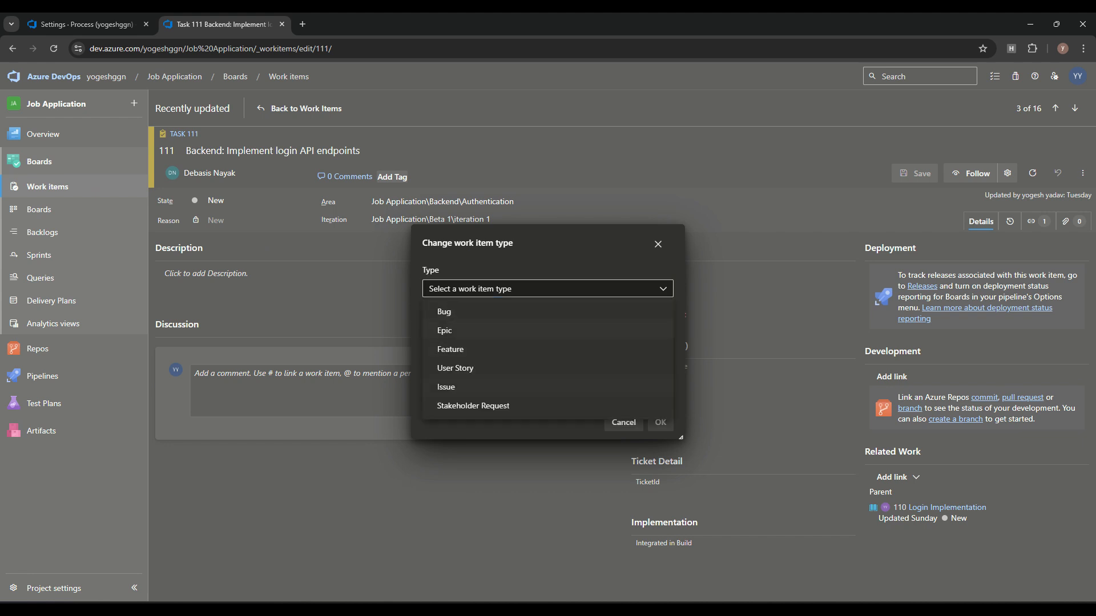
{"action": "left_click", "coordinate": [548, 289]}
{"action": "left_click", "coordinate": [548, 289]}
{"action": "left_click", "coordinate": [450, 349]}
{"action": "left_click", "coordinate": [547, 353]}
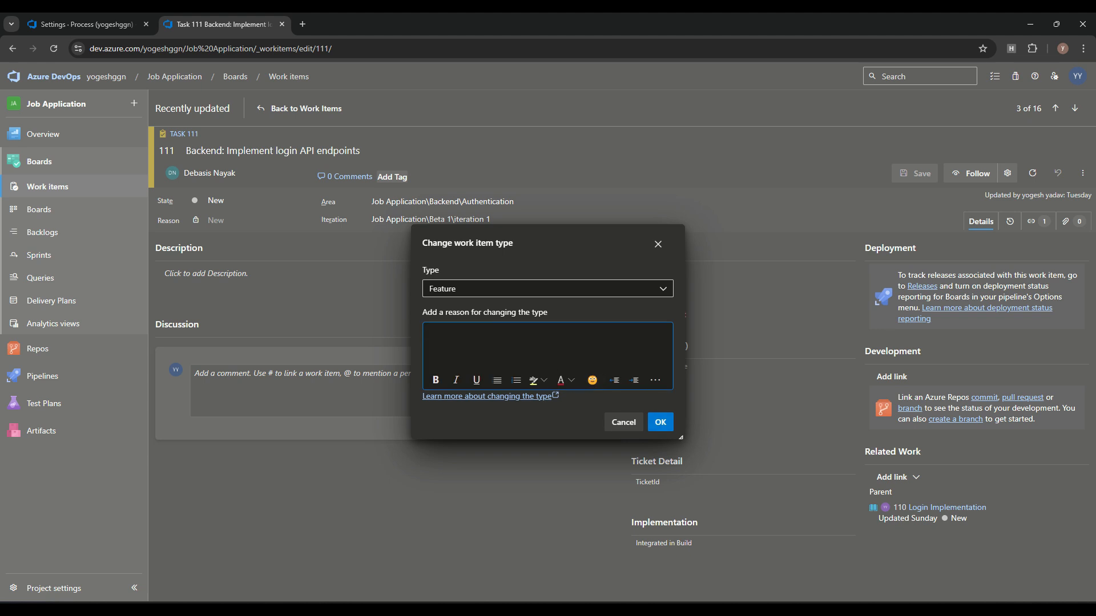
{"action": "left_click", "coordinate": [623, 422]}
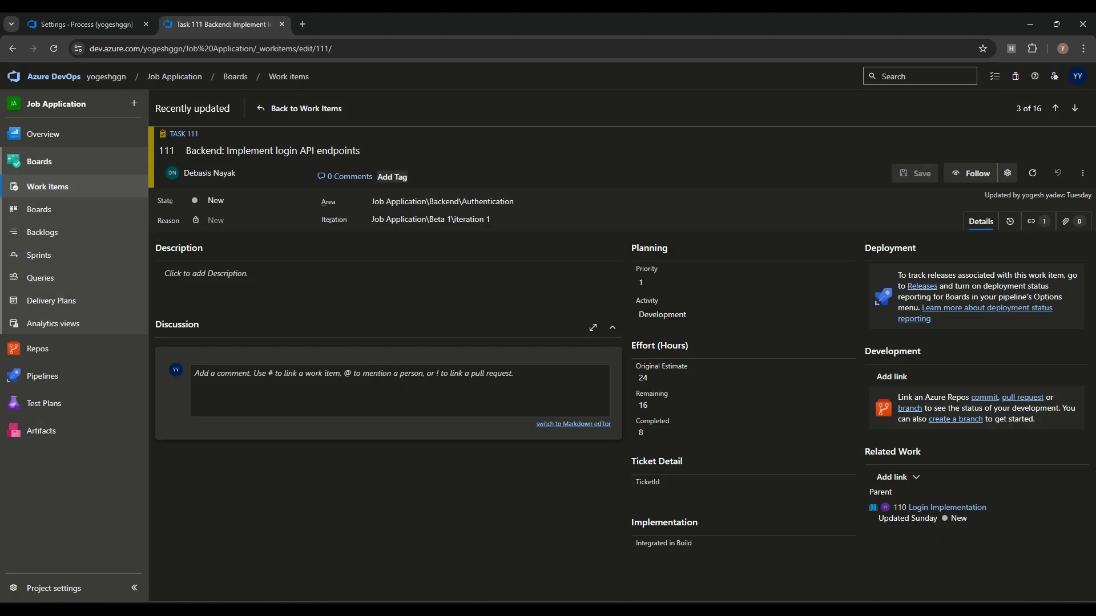
{"action": "left_click", "coordinate": [39, 210]}
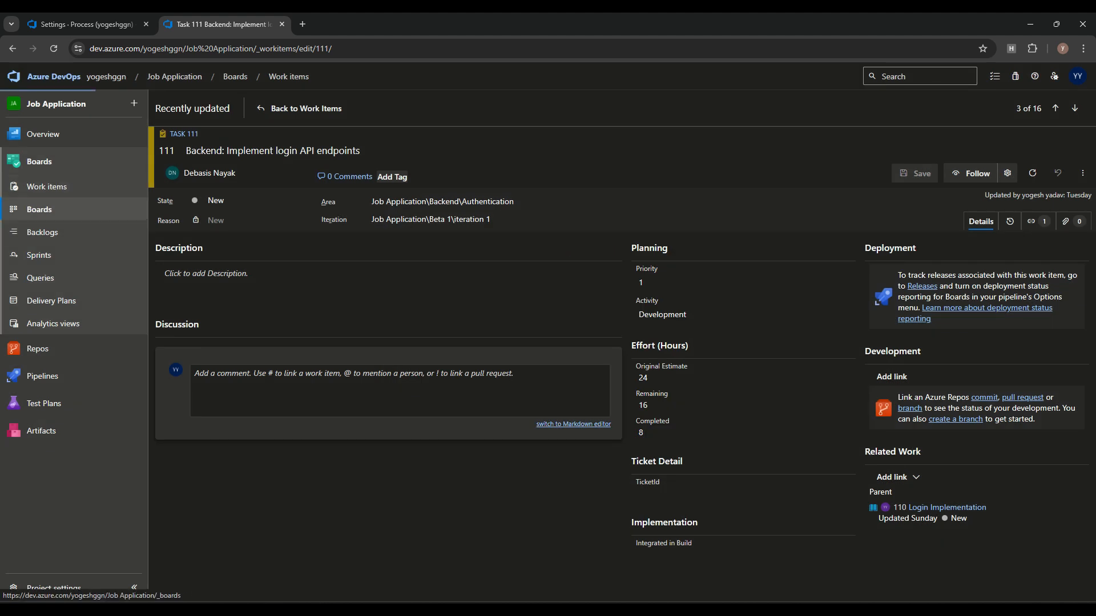
{"action": "left_click", "coordinate": [43, 232]}
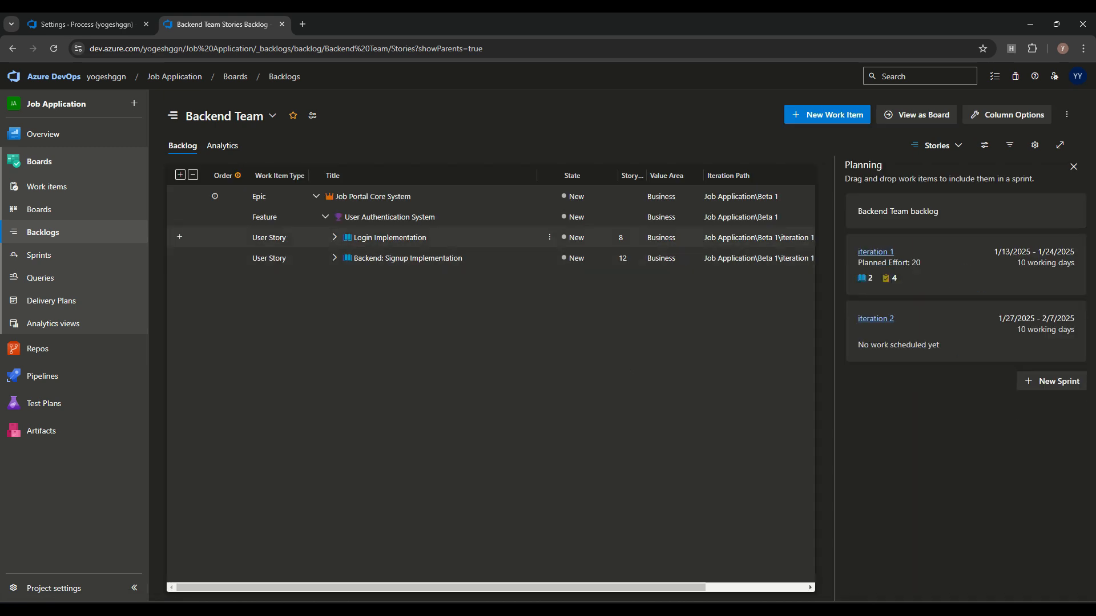
Step: Expand Login Implementation, select the backend login API endpoints task, and start then cancel an edit
{"action": "left_click", "coordinate": [335, 237]}
{"action": "left_click", "coordinate": [428, 255], "text": "shift"}
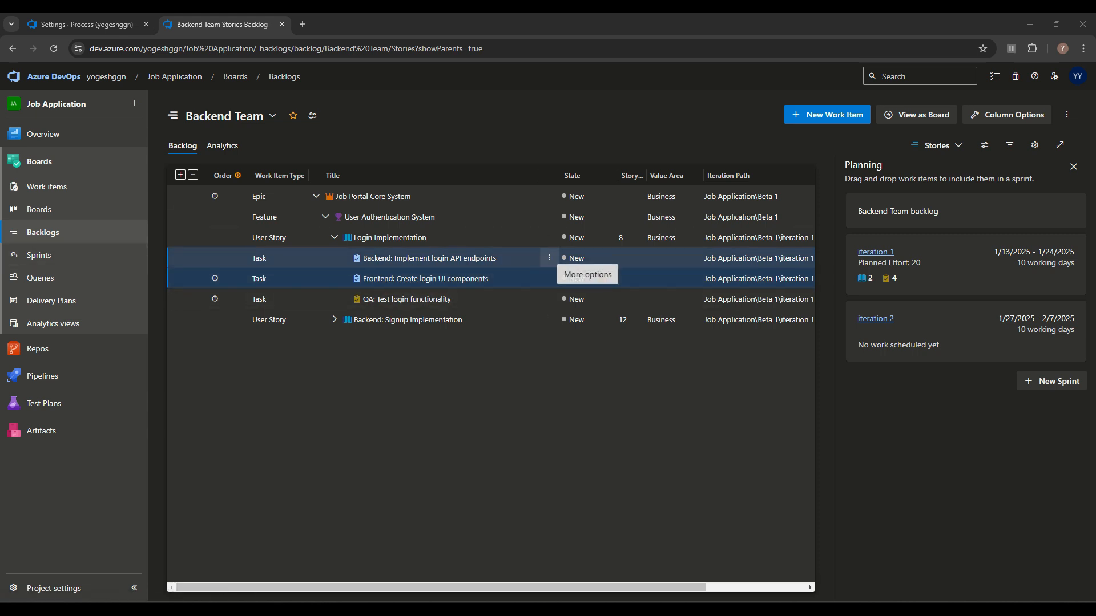
{"action": "left_click", "coordinate": [549, 258]}
{"action": "mouse_move", "coordinate": [486, 300]}
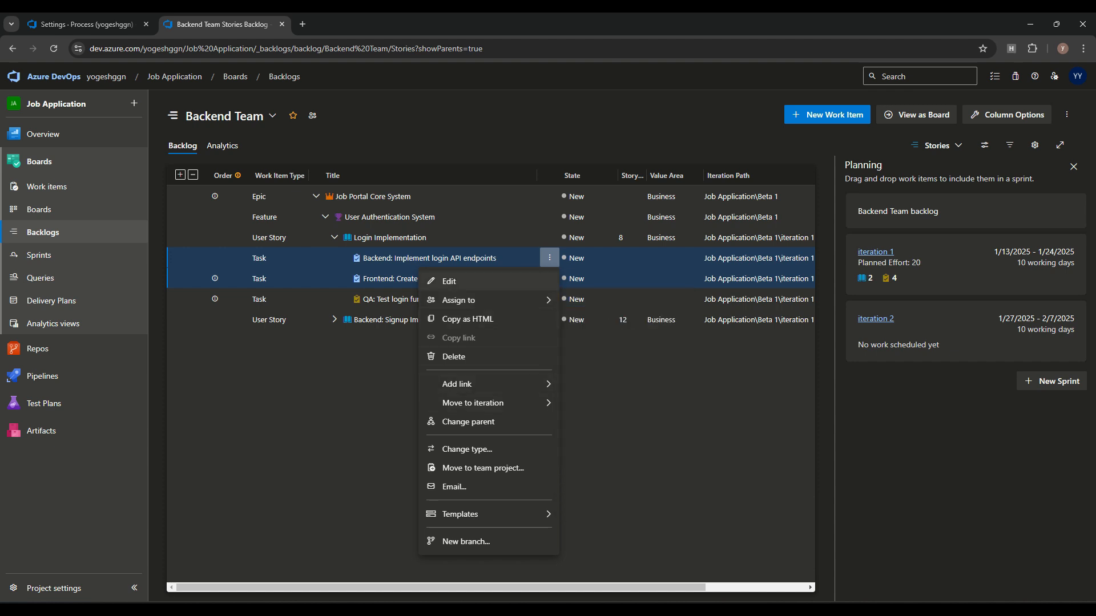
{"action": "left_click", "coordinate": [450, 280]}
{"action": "left_click", "coordinate": [466, 286]}
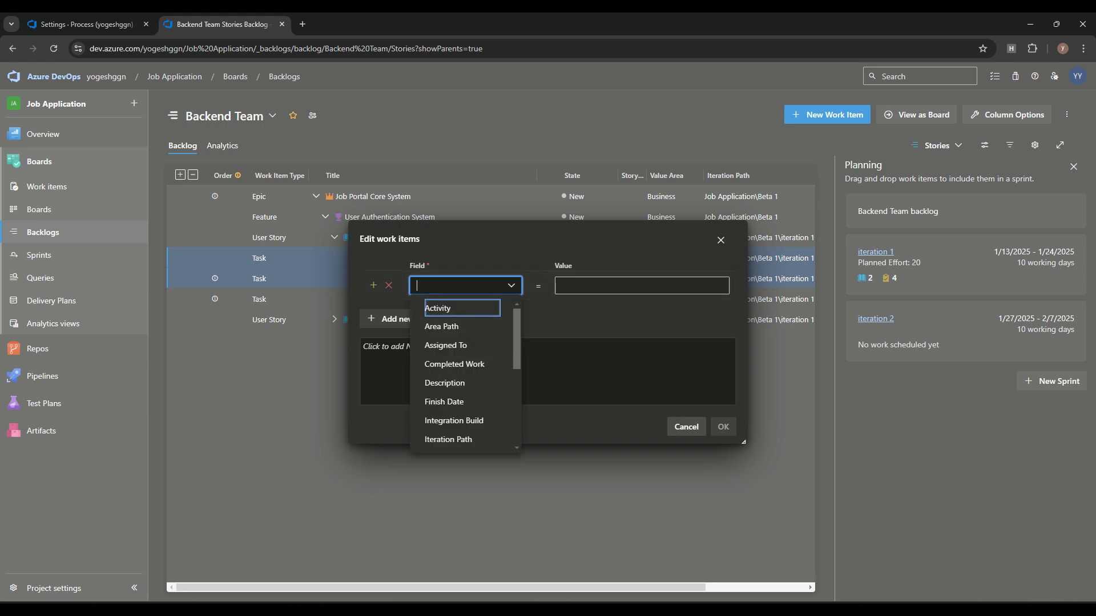
{"action": "left_click", "coordinate": [686, 427]}
Step: Browse the task's actions menu, including Move to iteration, then go to the Queries page
{"action": "left_click", "coordinate": [550, 257]}
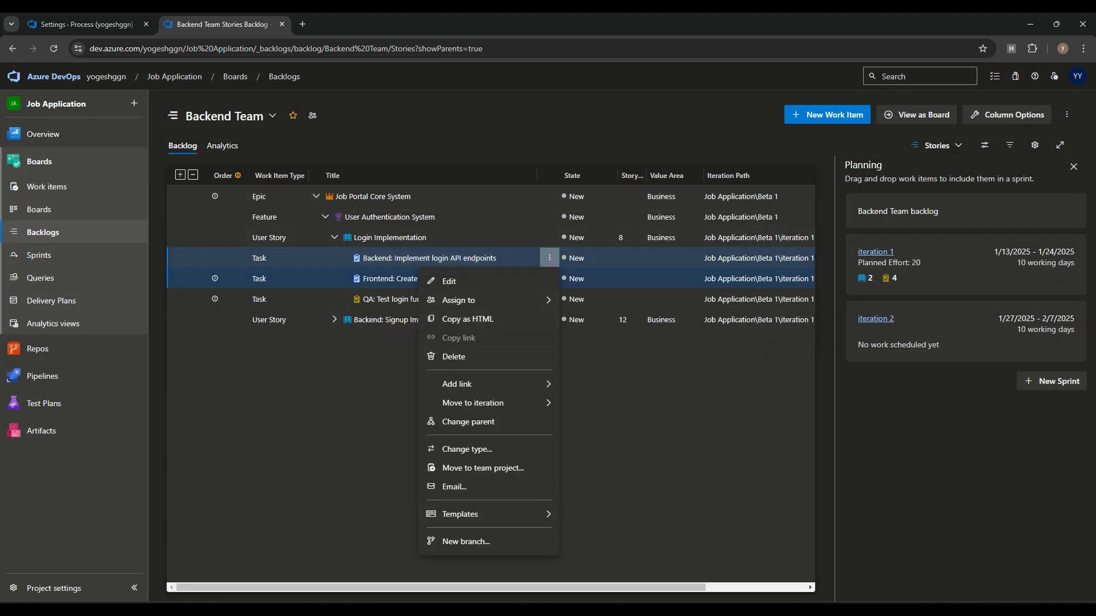
{"action": "key", "text": "Escape"}
{"action": "left_click", "coordinate": [549, 258]}
{"action": "mouse_move", "coordinate": [485, 403]}
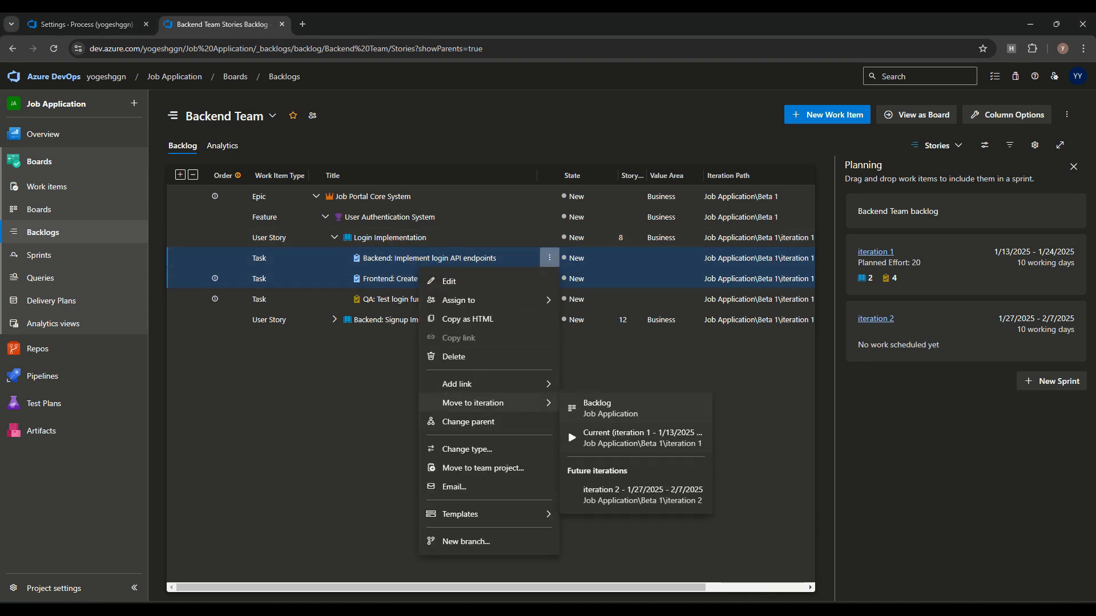
{"action": "mouse_move", "coordinate": [486, 384]}
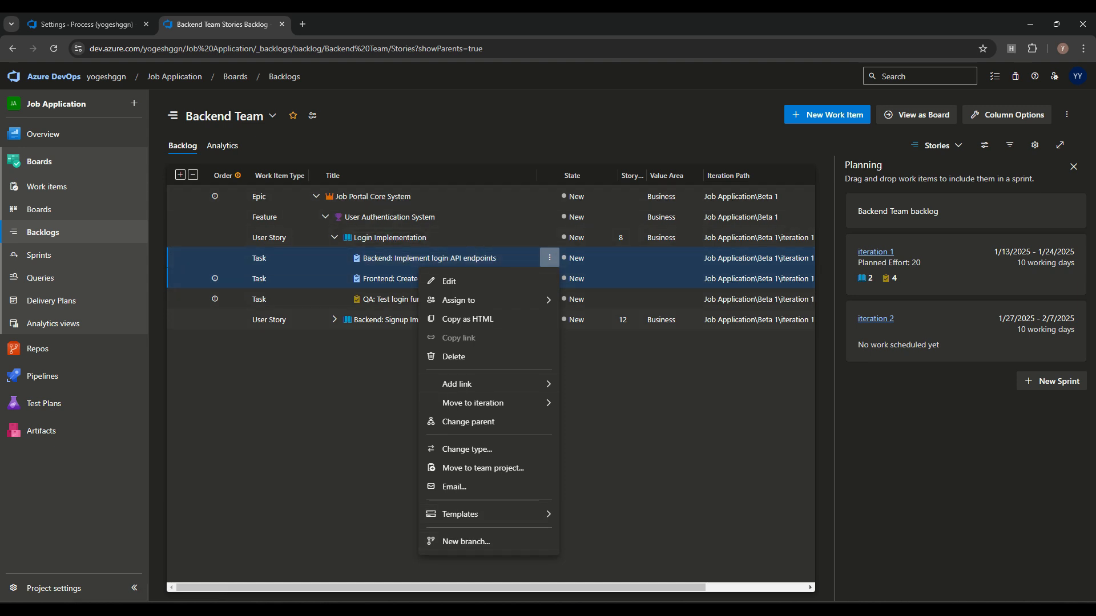
{"action": "left_click", "coordinate": [40, 278]}
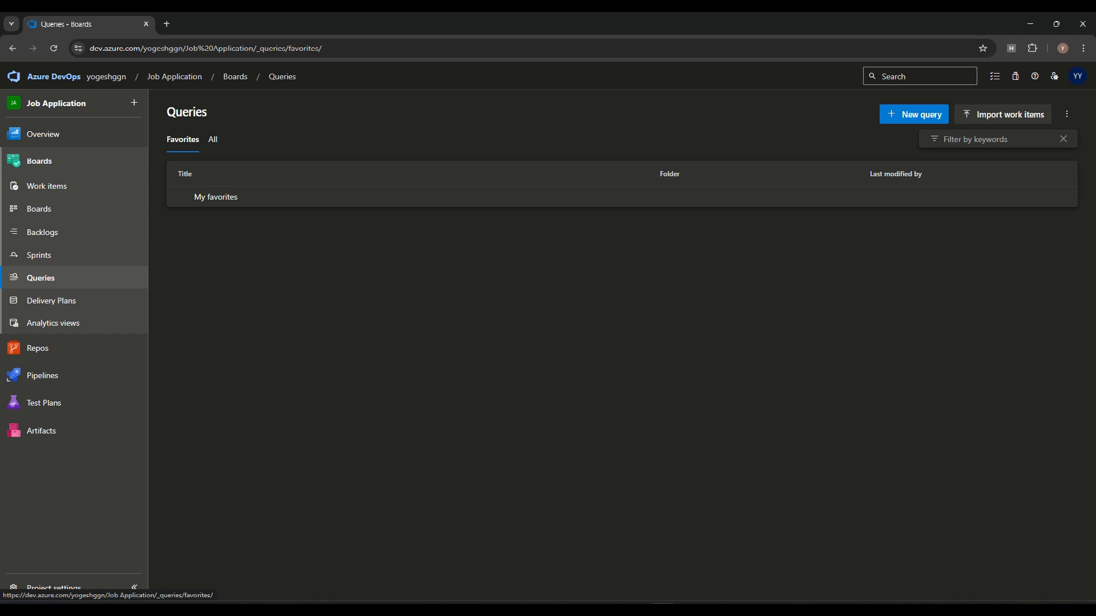
Step: Under All queries, create a folder named SharedQueery with Shared Queries as its parent
{"action": "left_click", "coordinate": [212, 139]}
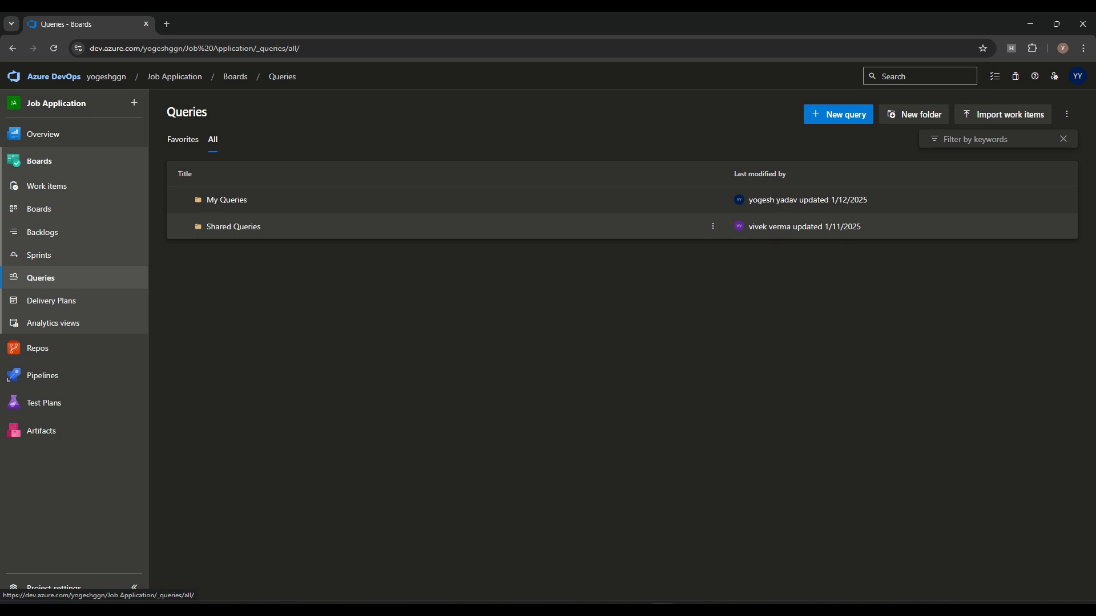
{"action": "left_click", "coordinate": [914, 115]}
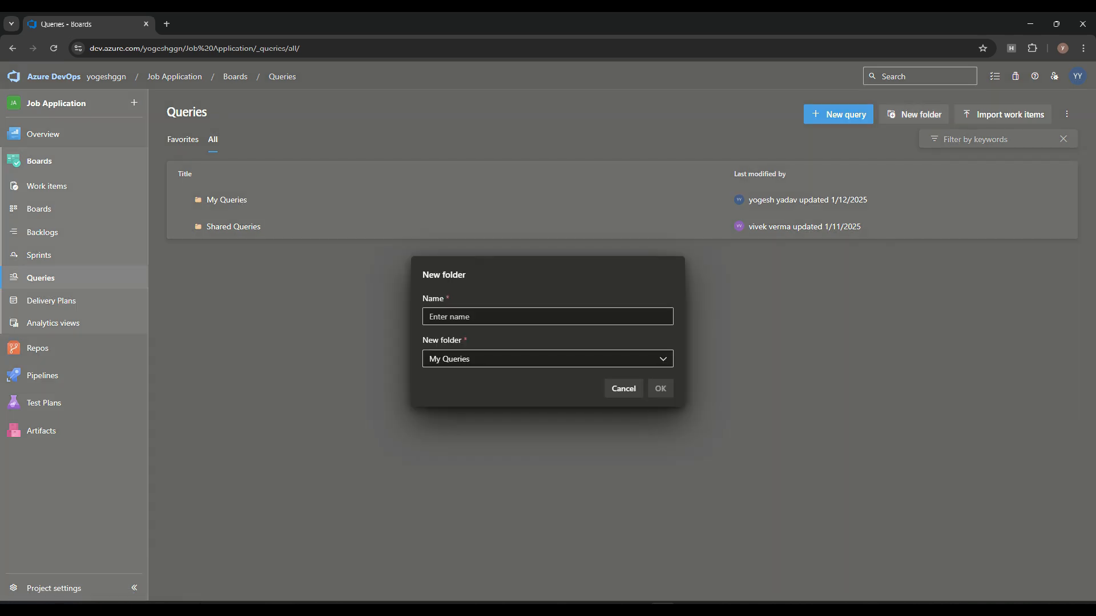
{"action": "type", "text": "Shared"}
{"action": "type", "text": "Queery"}
{"action": "left_click", "coordinate": [453, 359]}
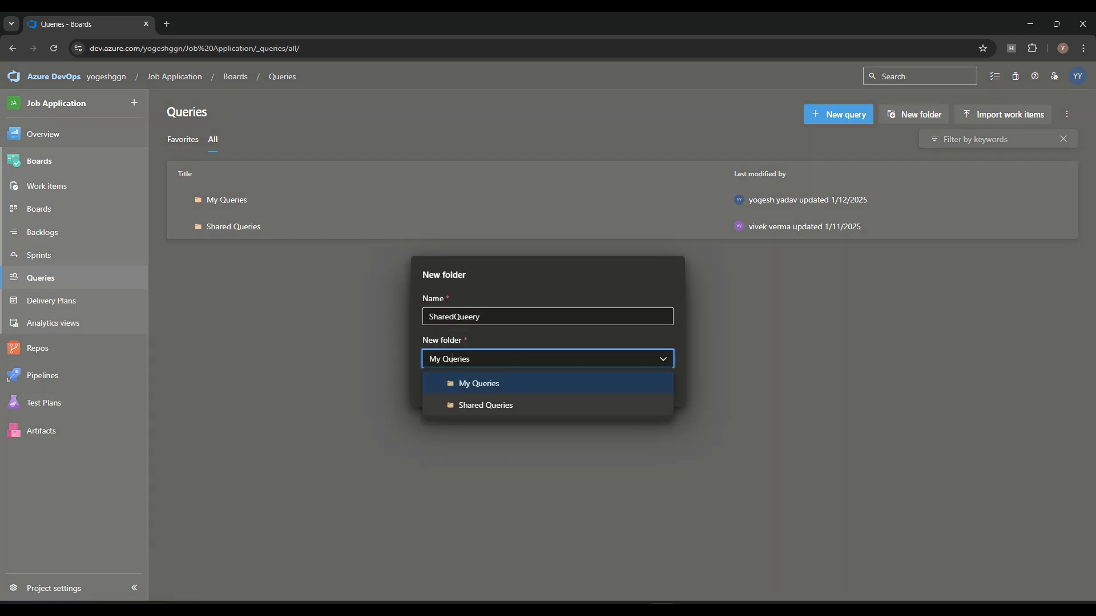
{"action": "left_click", "coordinate": [485, 405]}
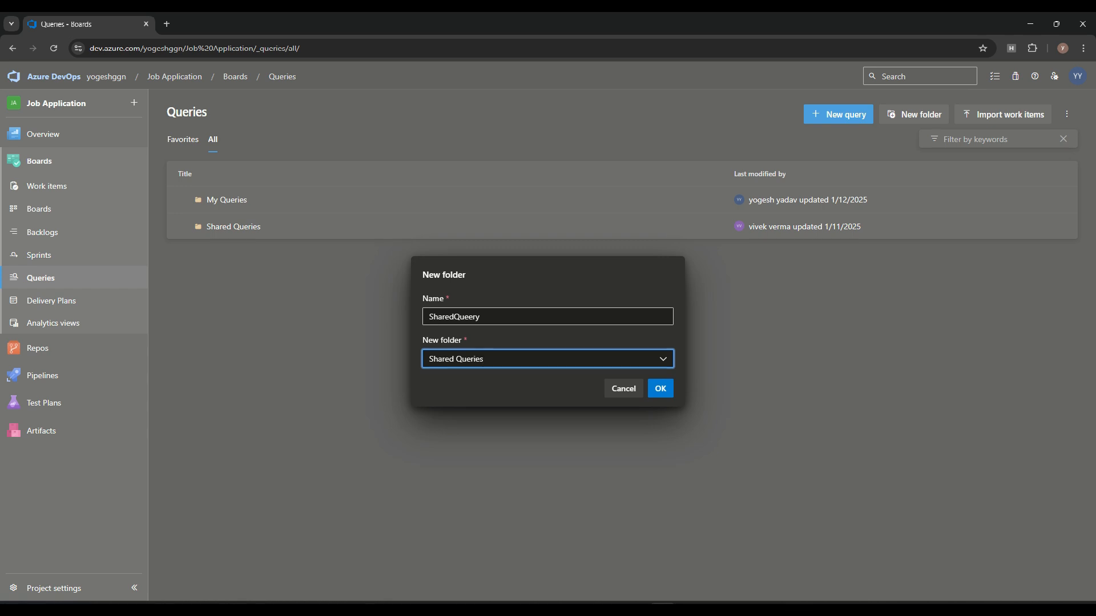
{"action": "left_click", "coordinate": [660, 389]}
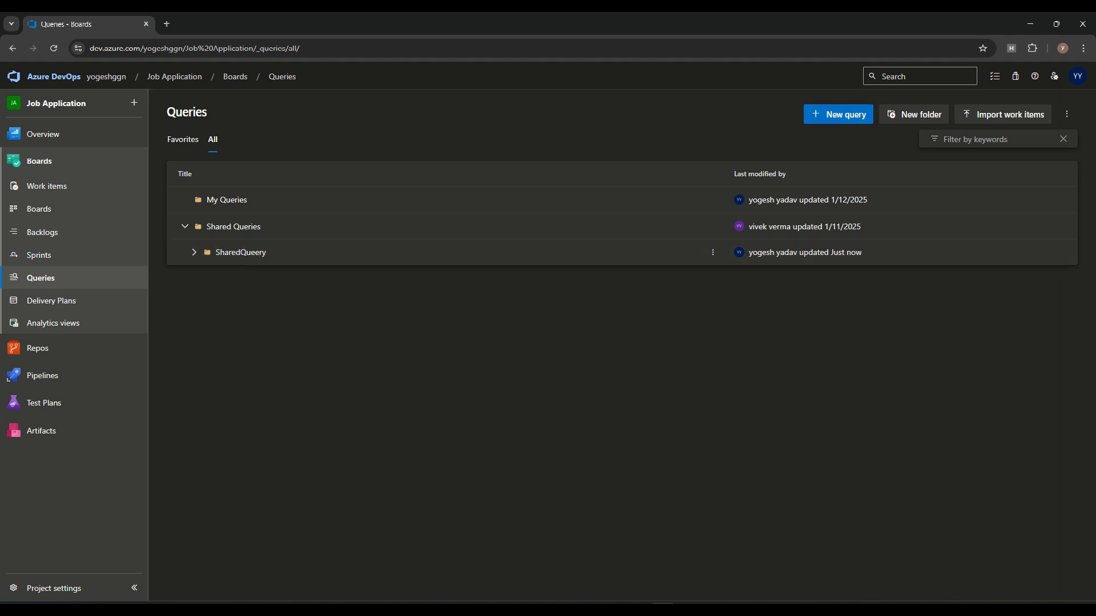
{"action": "left_click", "coordinate": [839, 114]}
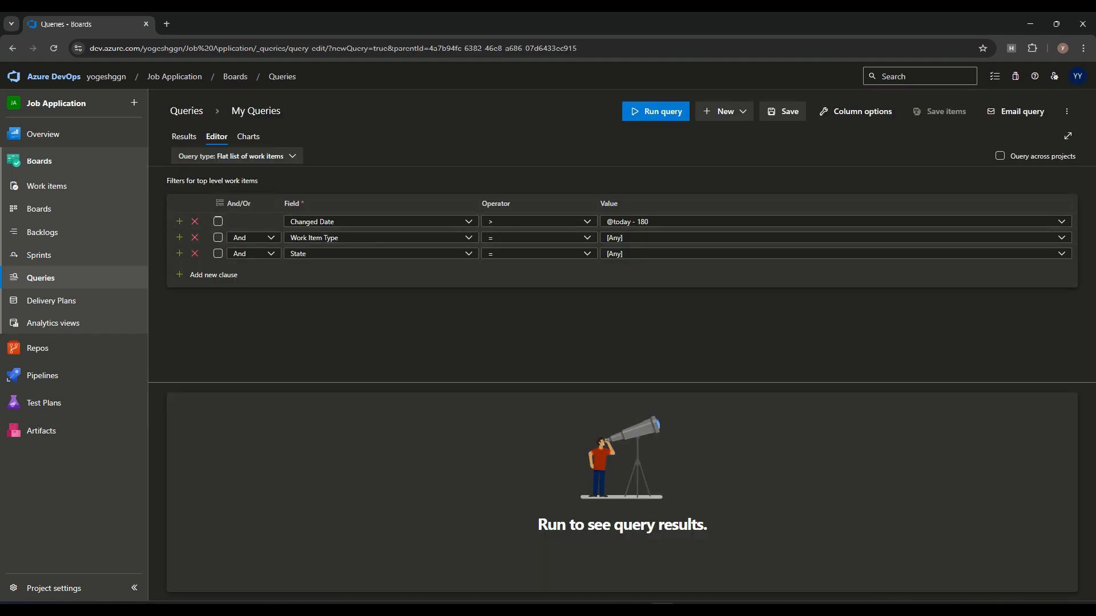
Step: Run the query with the Work Item Type clause set to Epic, then to Feature
{"action": "left_click", "coordinate": [651, 114]}
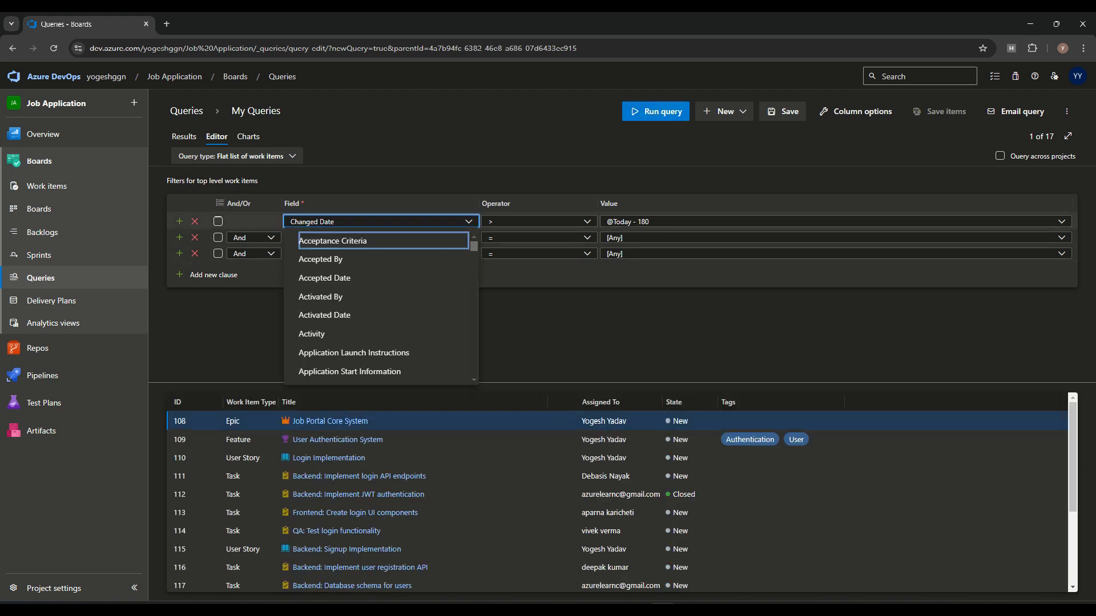
{"action": "left_click", "coordinate": [537, 334]}
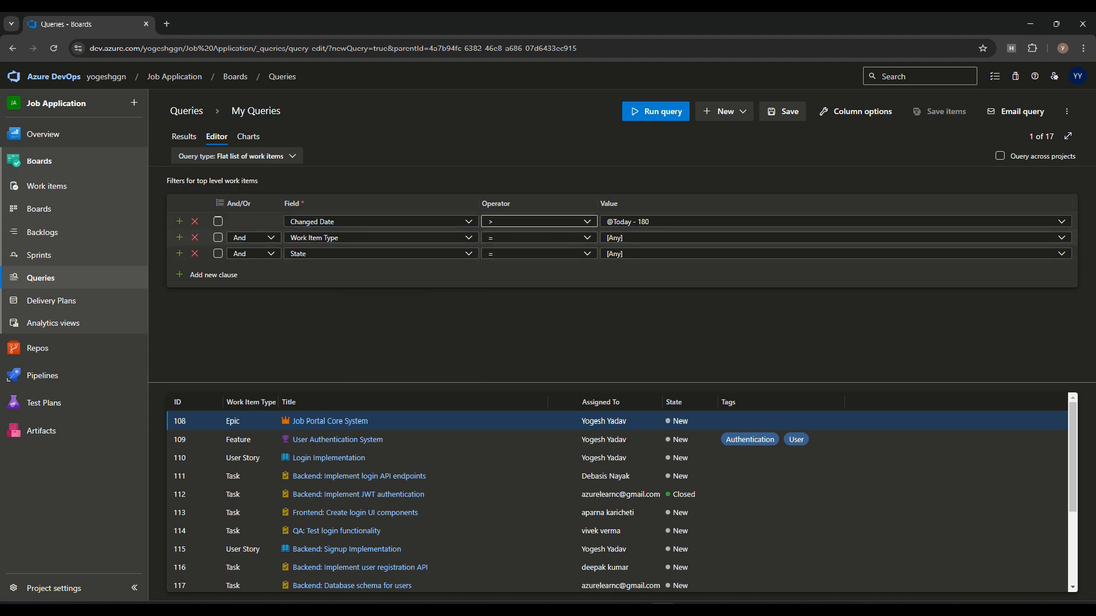
{"action": "left_click_drag", "start_coordinate": [651, 221], "coordinate": [606, 221]}
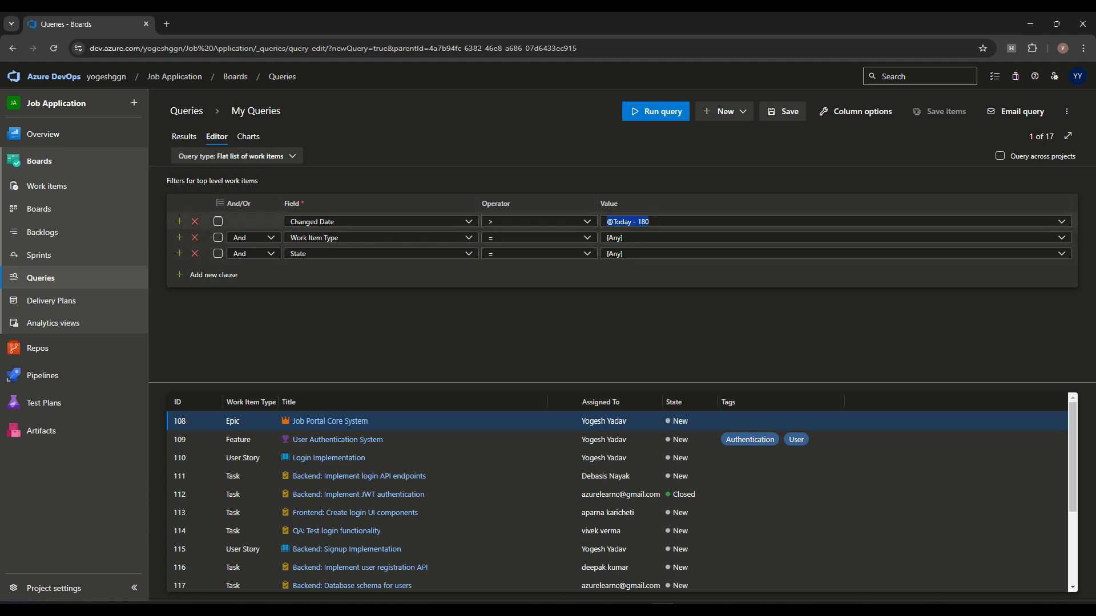
{"action": "left_click", "coordinate": [469, 238]}
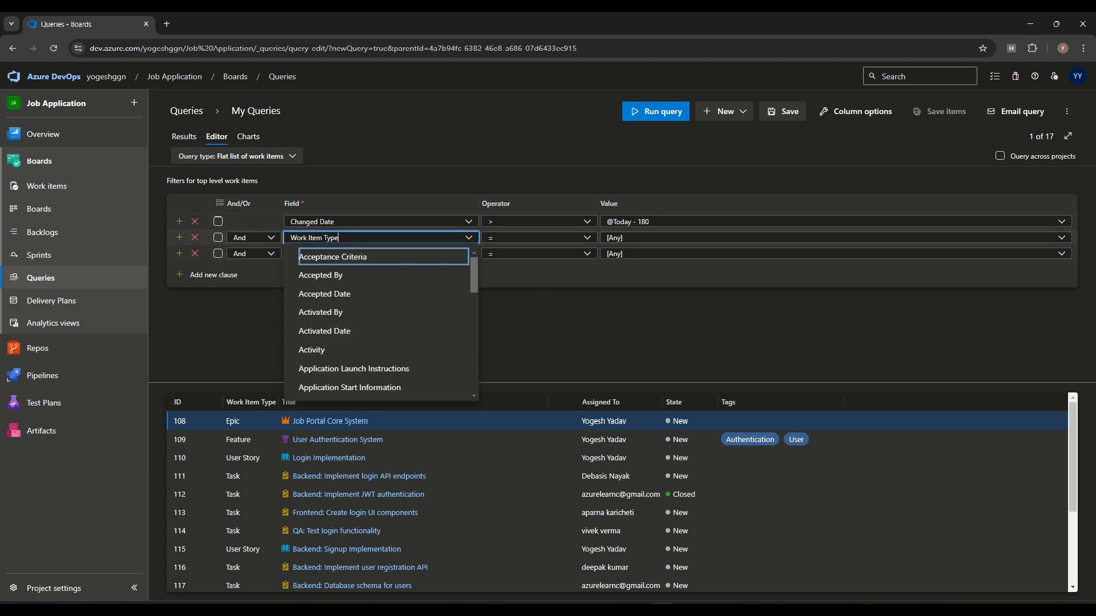
{"action": "left_click", "coordinate": [542, 312]}
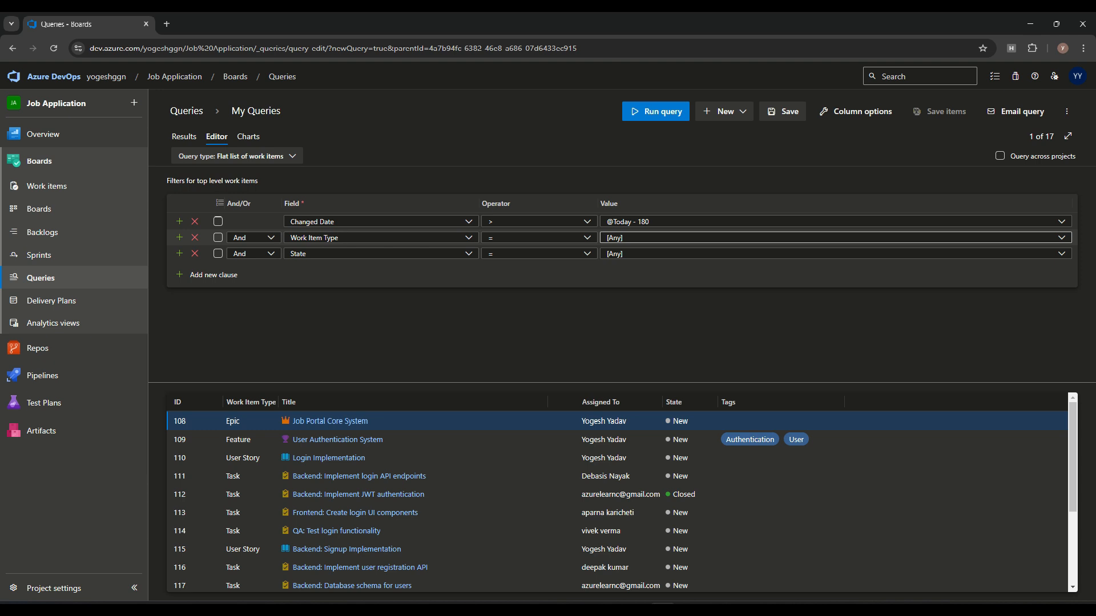
{"action": "left_click", "coordinate": [1062, 237]}
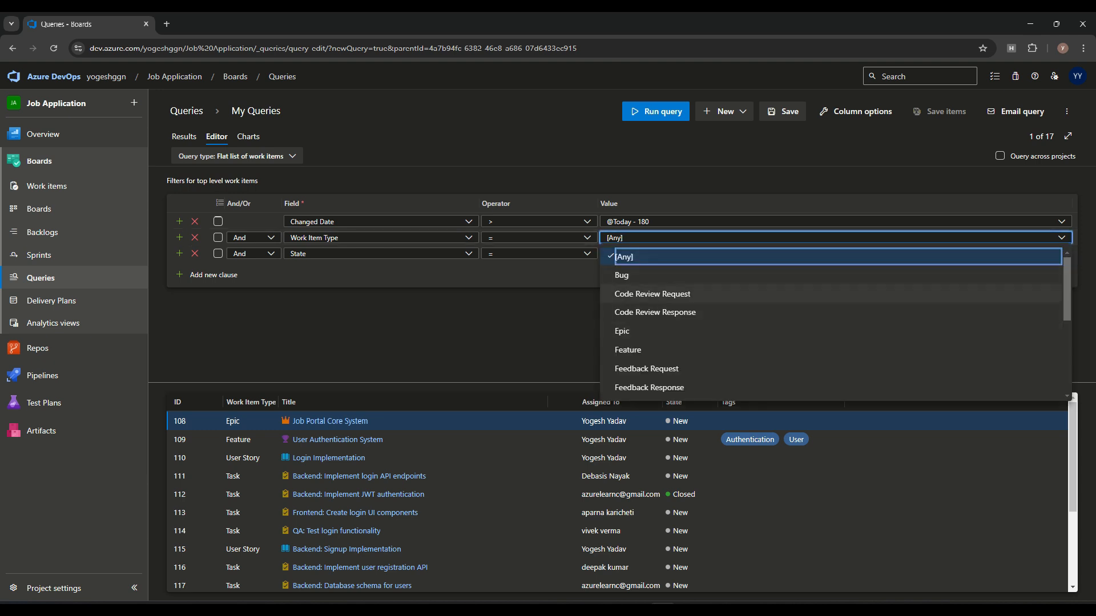
{"action": "left_click", "coordinate": [622, 331]}
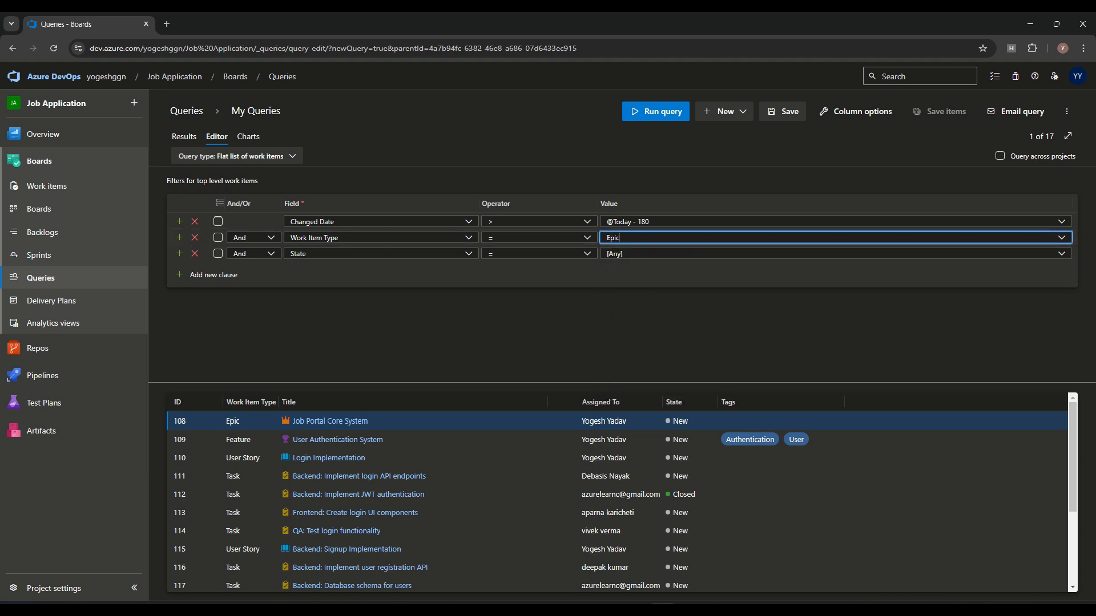
{"action": "left_click", "coordinate": [662, 112]}
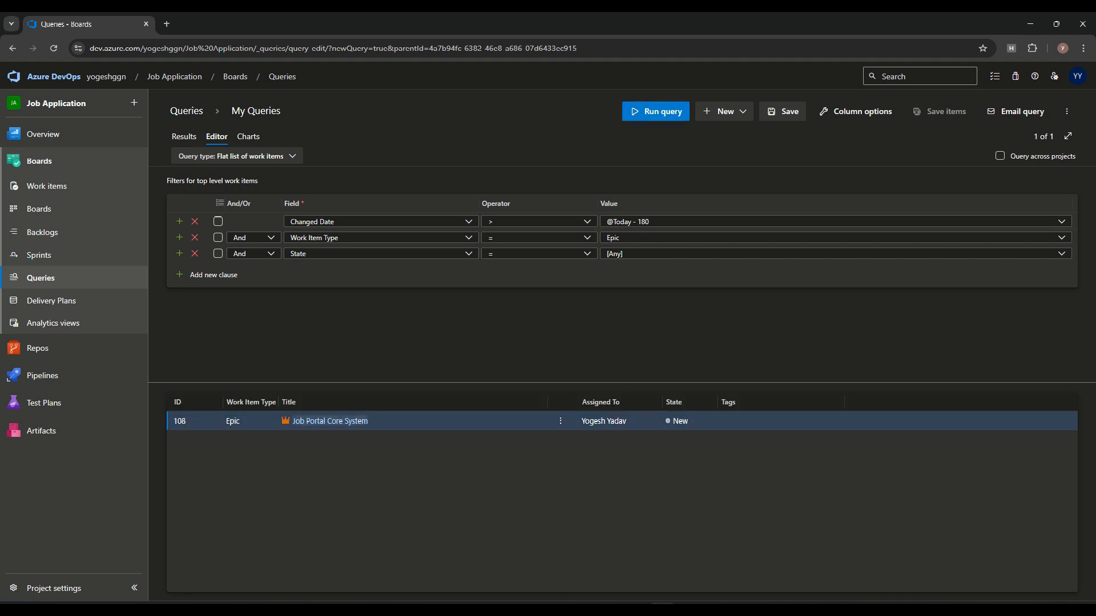
{"action": "left_click", "coordinate": [1062, 238]}
{"action": "left_click", "coordinate": [628, 350]}
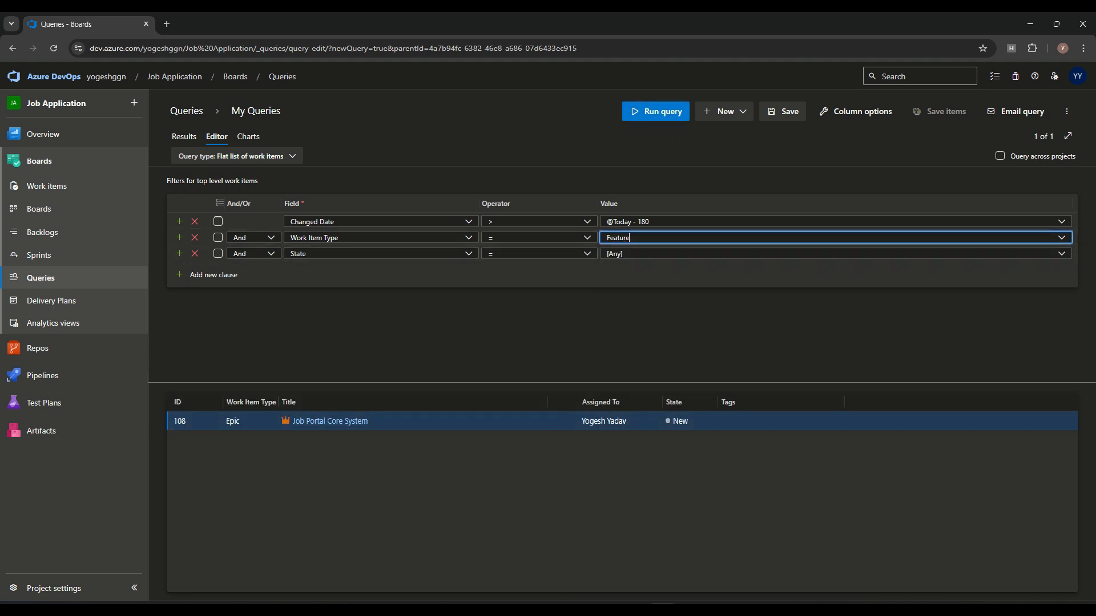
{"action": "left_click", "coordinate": [662, 112]}
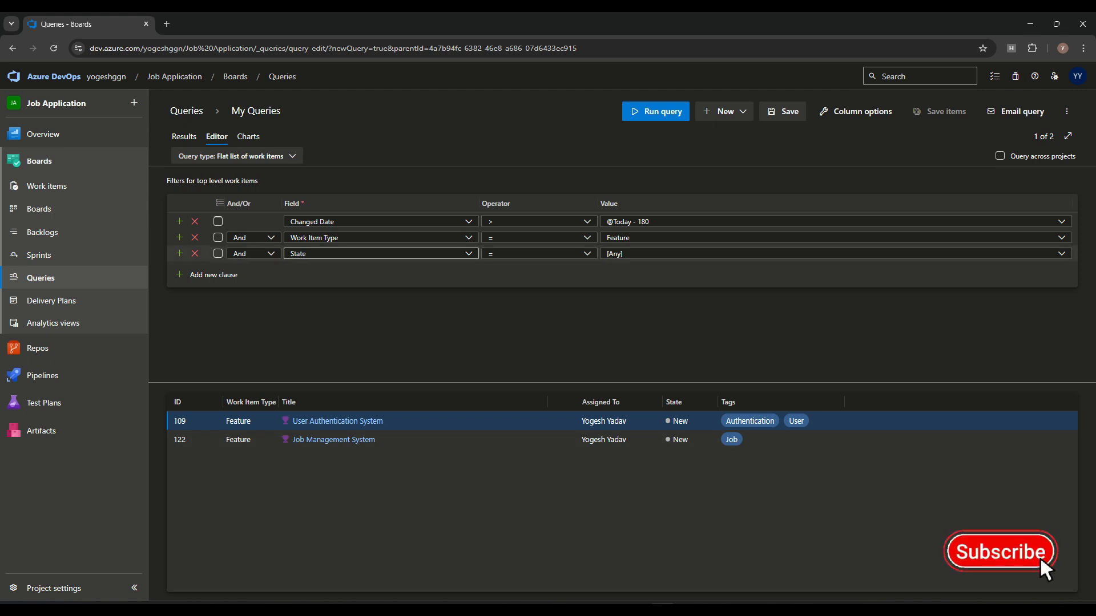
Step: Run the Feature query with the State clause set to Closed, then to Active
{"action": "left_click", "coordinate": [651, 254]}
{"action": "left_click", "coordinate": [1061, 253]}
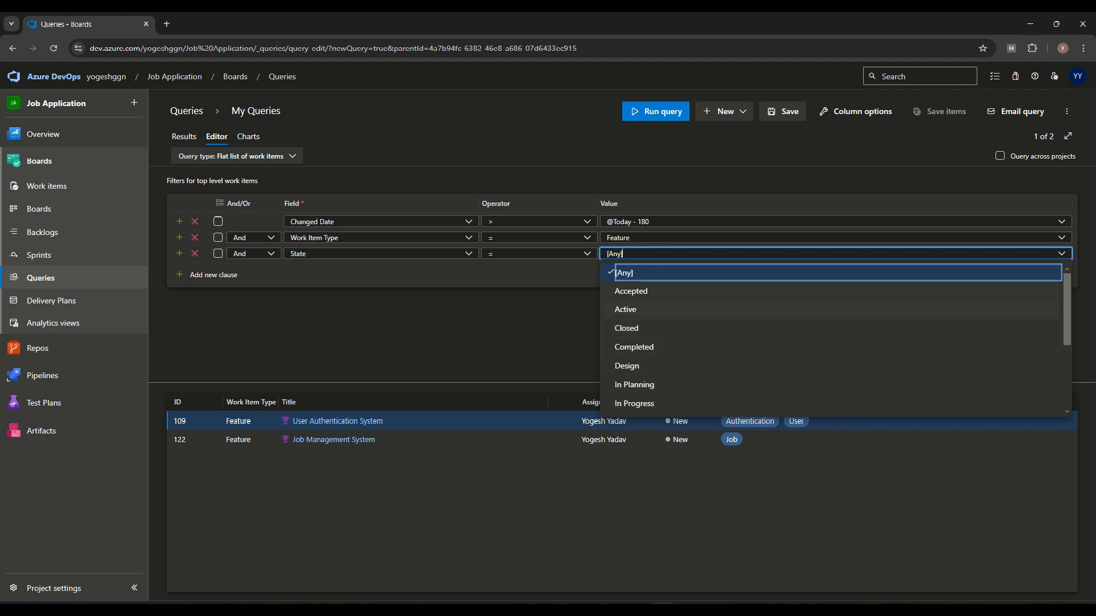
{"action": "left_click", "coordinate": [626, 328]}
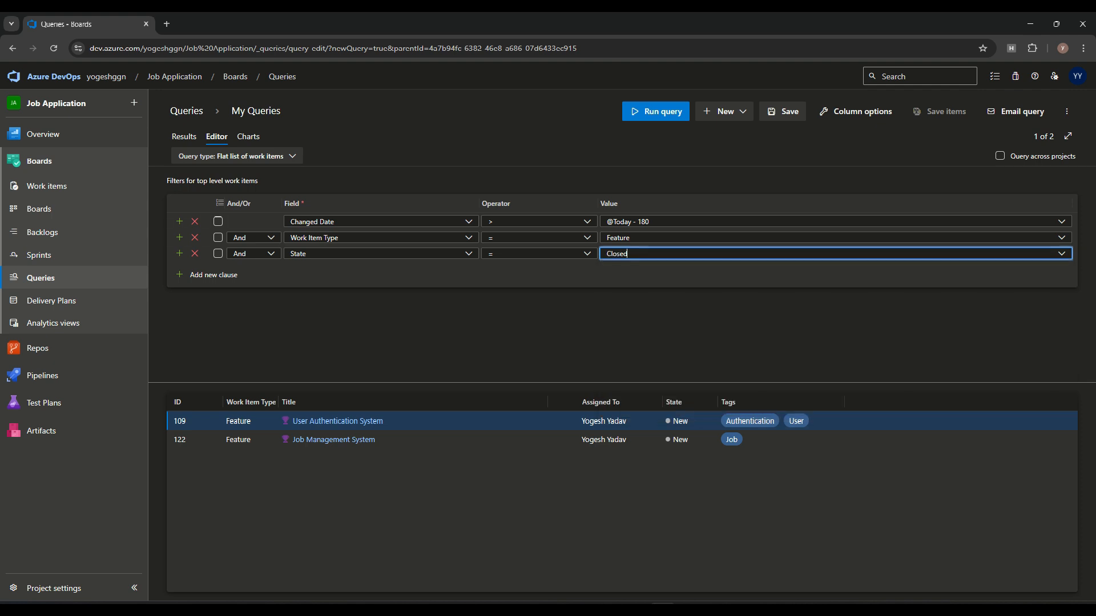
{"action": "left_click", "coordinate": [656, 112]}
{"action": "left_click", "coordinate": [1062, 253]}
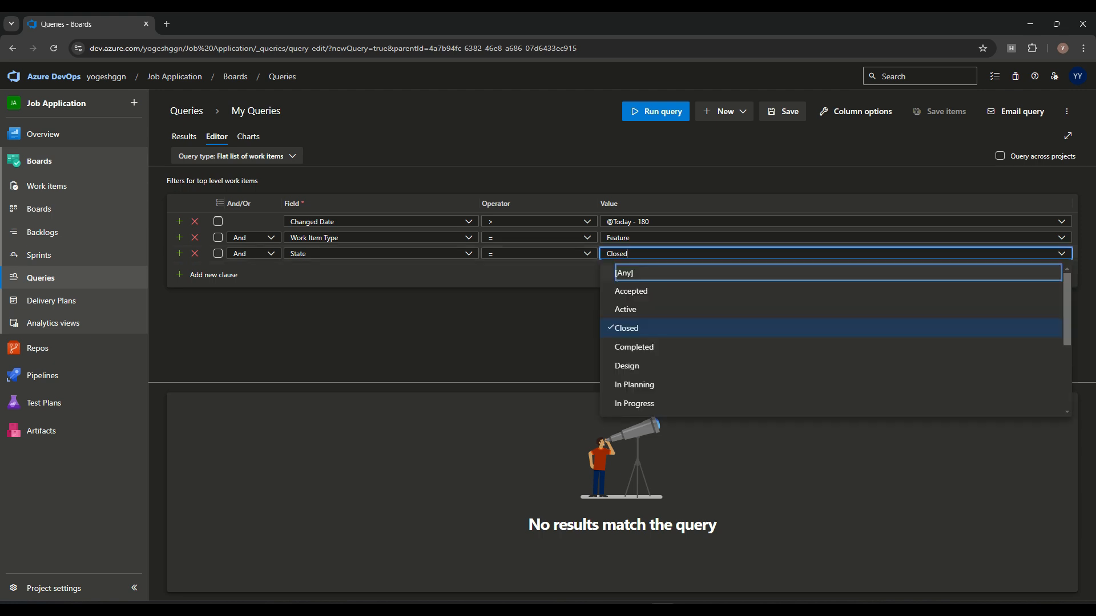
{"action": "left_click", "coordinate": [626, 310]}
{"action": "left_click", "coordinate": [664, 118]}
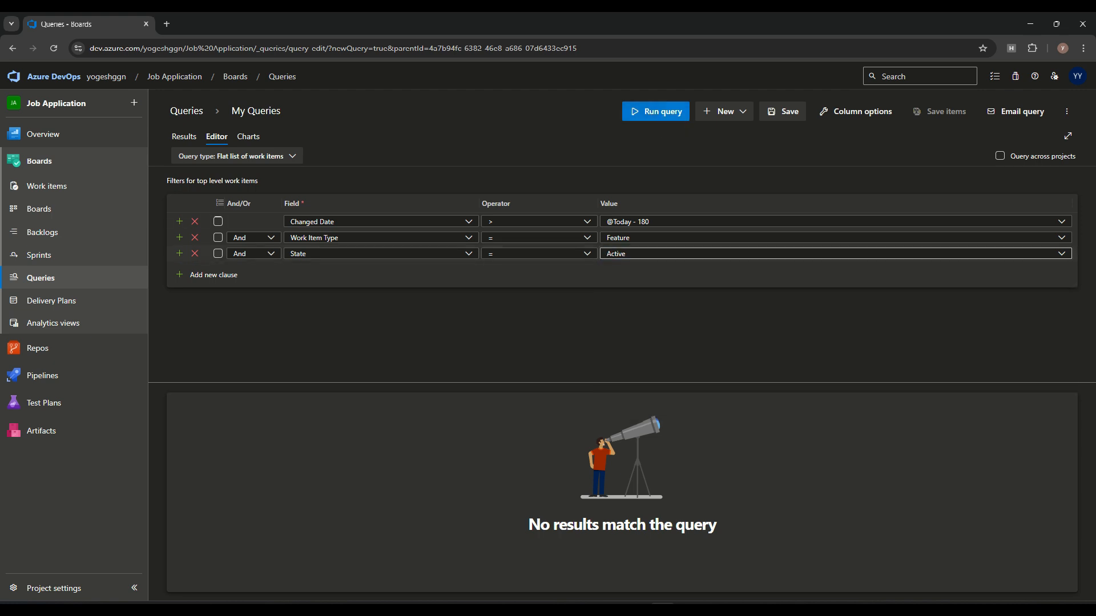
Step: Set Work Item Type to [Any] and State to New, and run the query to list 14 items
{"action": "left_click", "coordinate": [1061, 237]}
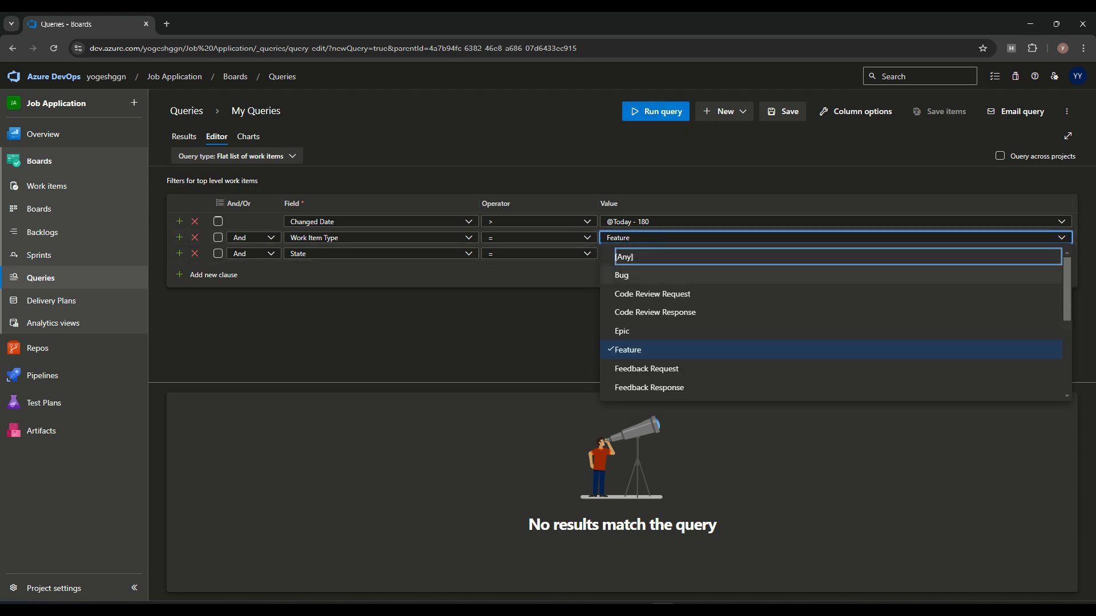
{"action": "left_click", "coordinate": [618, 256]}
{"action": "left_click", "coordinate": [657, 111]}
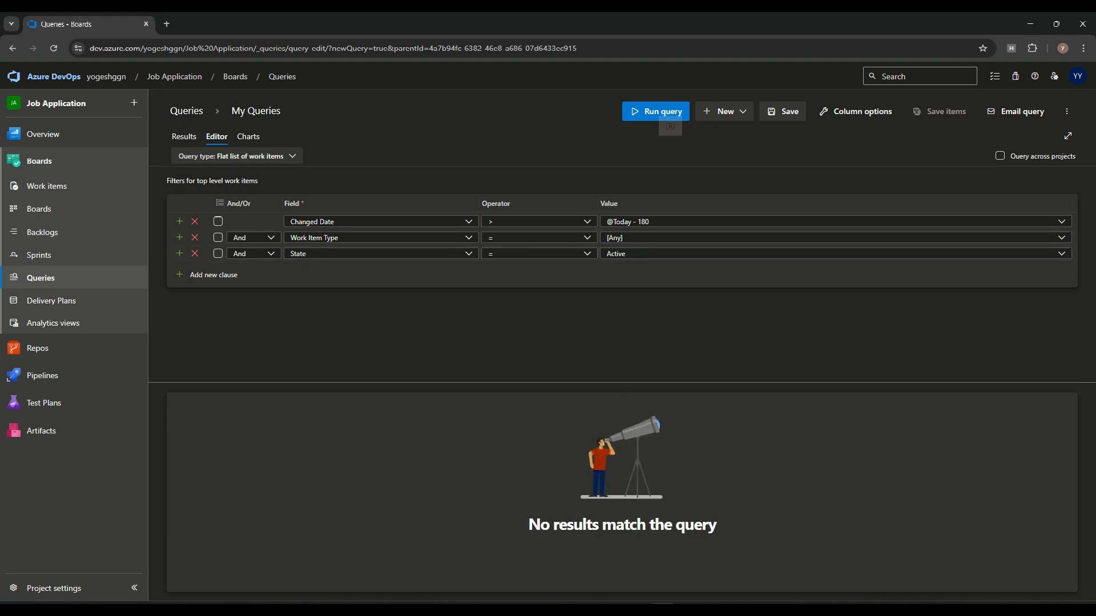
{"action": "left_click", "coordinate": [1062, 253]}
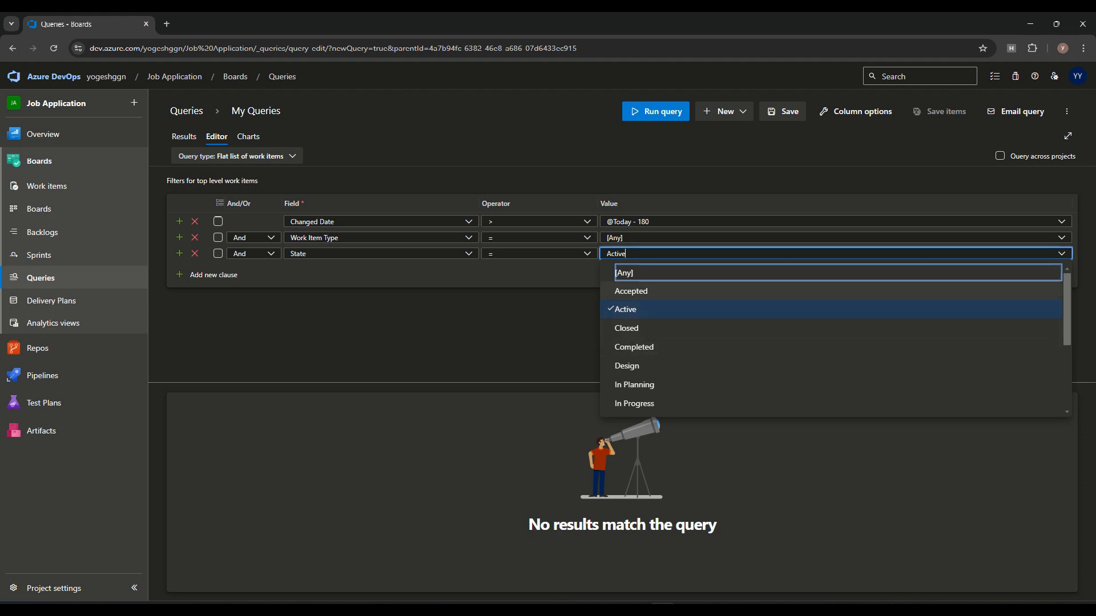
{"action": "left_click", "coordinate": [631, 291]}
{"action": "left_click", "coordinate": [656, 111]}
{"action": "left_click", "coordinate": [1061, 254]}
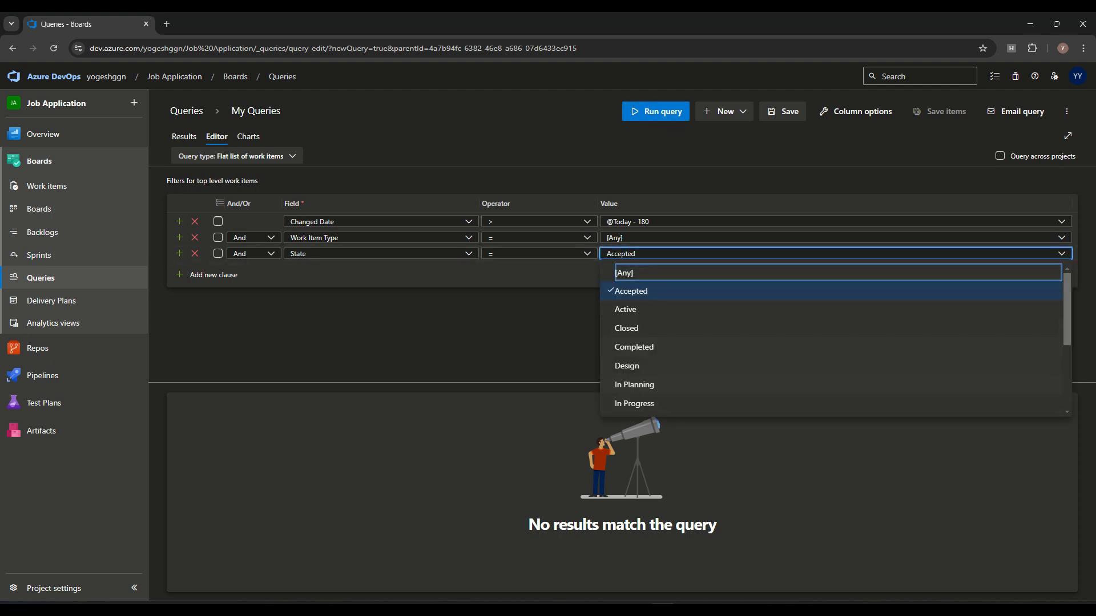
{"action": "scroll", "coordinate": [834, 337], "scroll_direction": "down", "scroll_amount": 2}
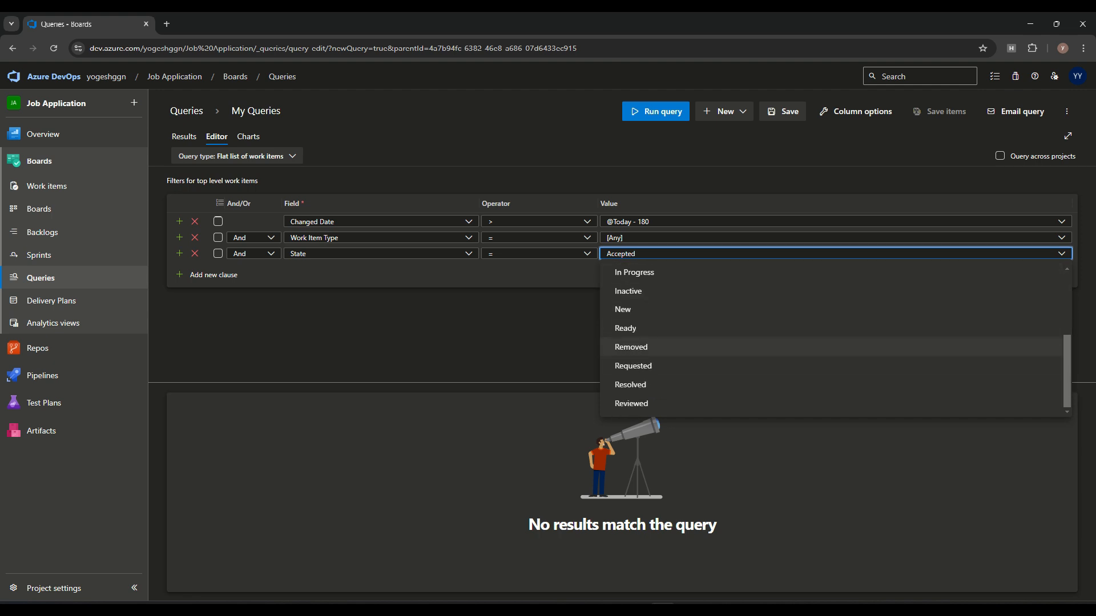
{"action": "left_click", "coordinate": [623, 327]}
{"action": "left_click", "coordinate": [662, 113]}
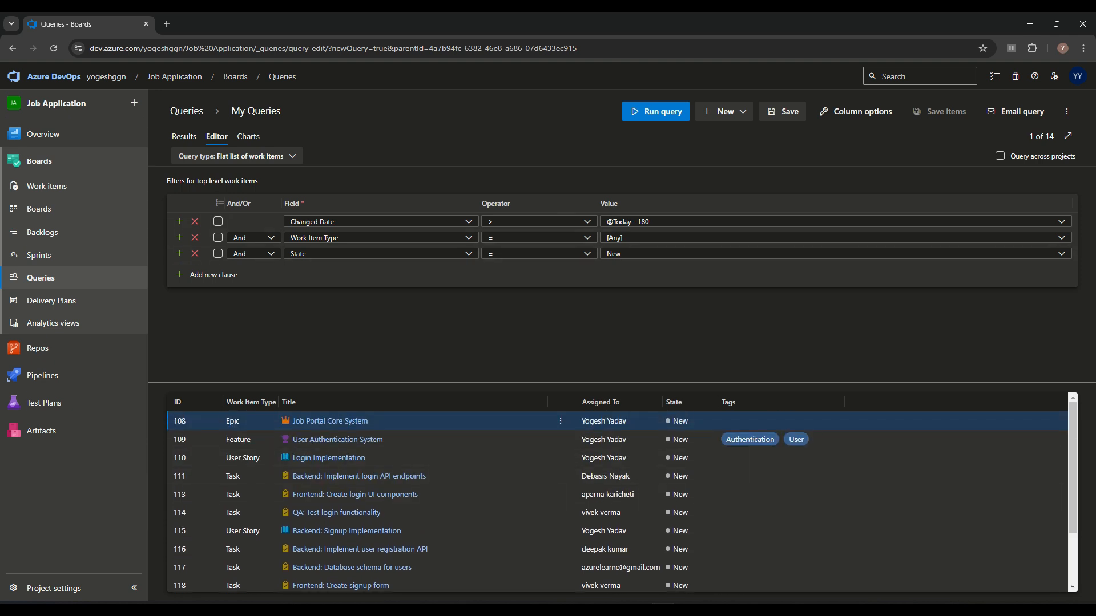
{"action": "scroll", "coordinate": [342, 494], "scroll_direction": "down", "scroll_amount": 2}
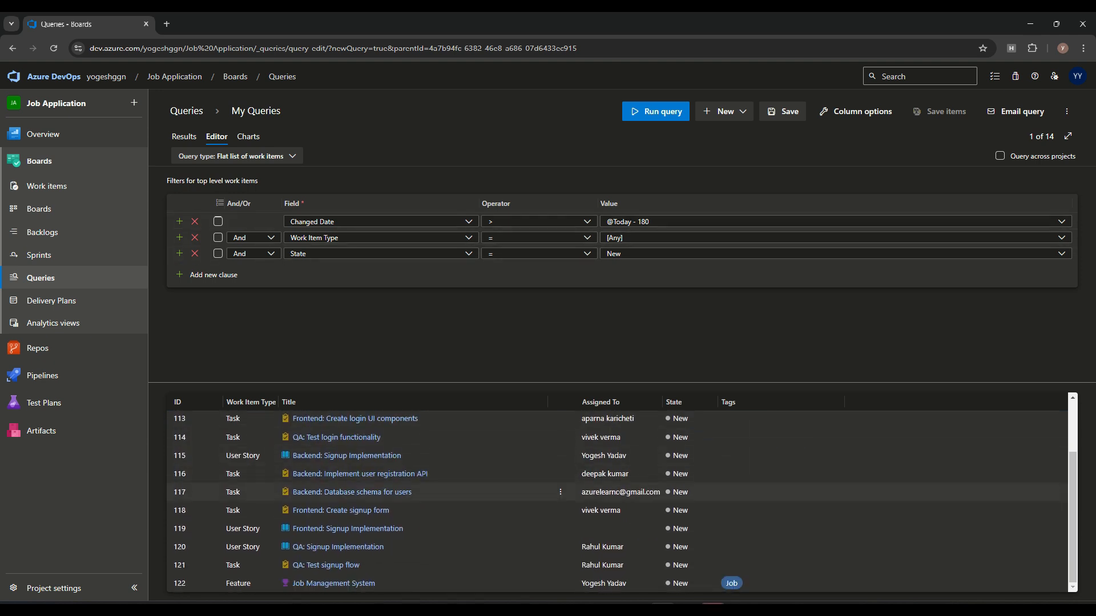
{"action": "scroll", "coordinate": [351, 493], "scroll_direction": "up", "scroll_amount": 2}
{"action": "left_click", "coordinate": [184, 137]}
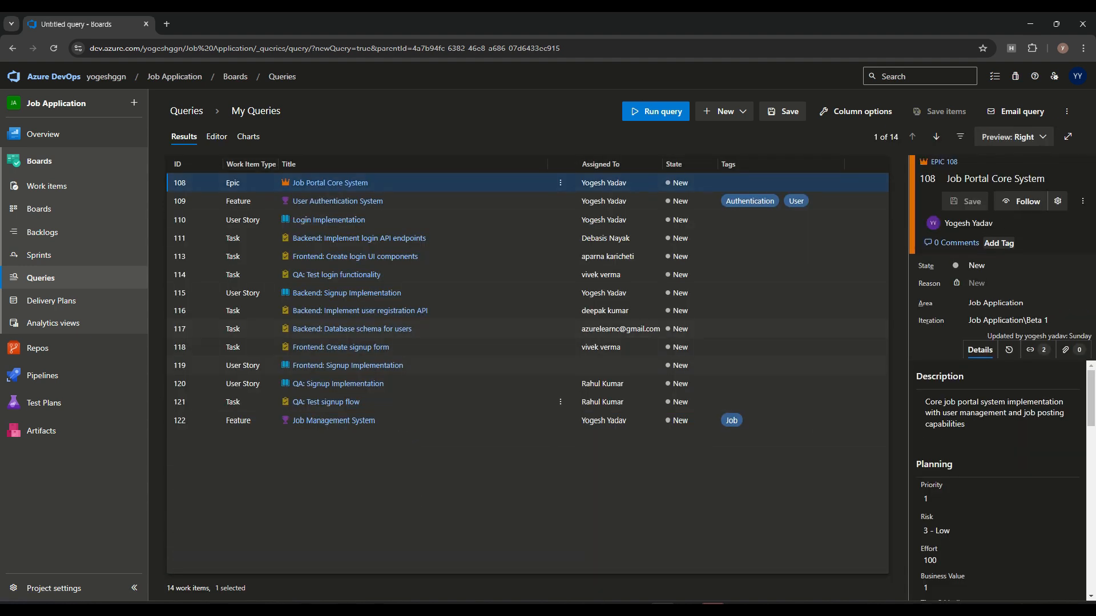
Step: In the Editor, review the Changed Date clause, then switch the first clause's field to Work Item Type
{"action": "left_click", "coordinate": [217, 137]}
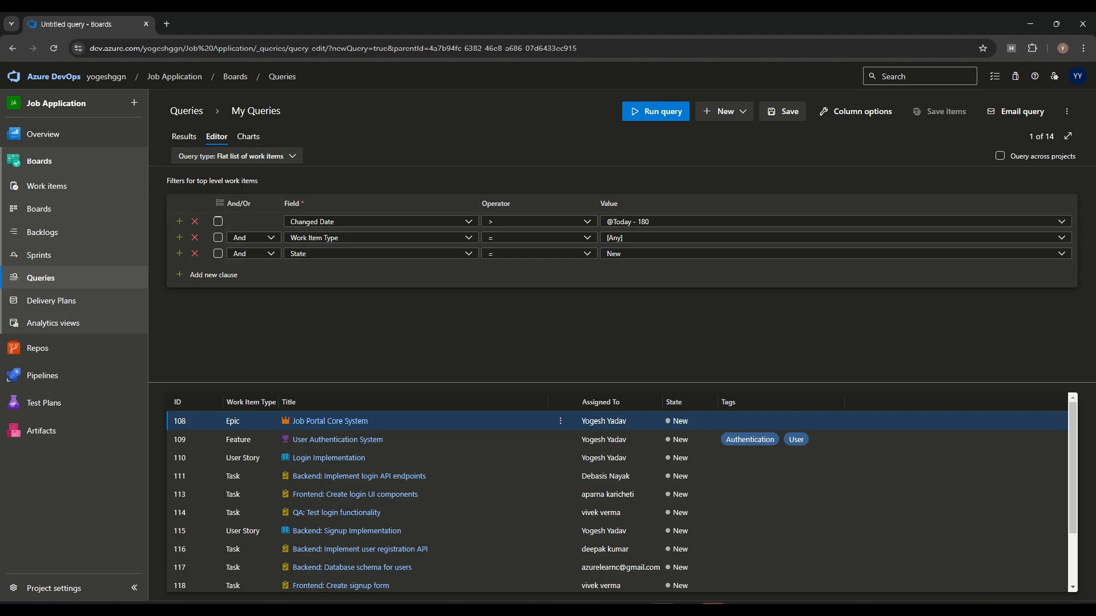
{"action": "left_click", "coordinate": [587, 222]}
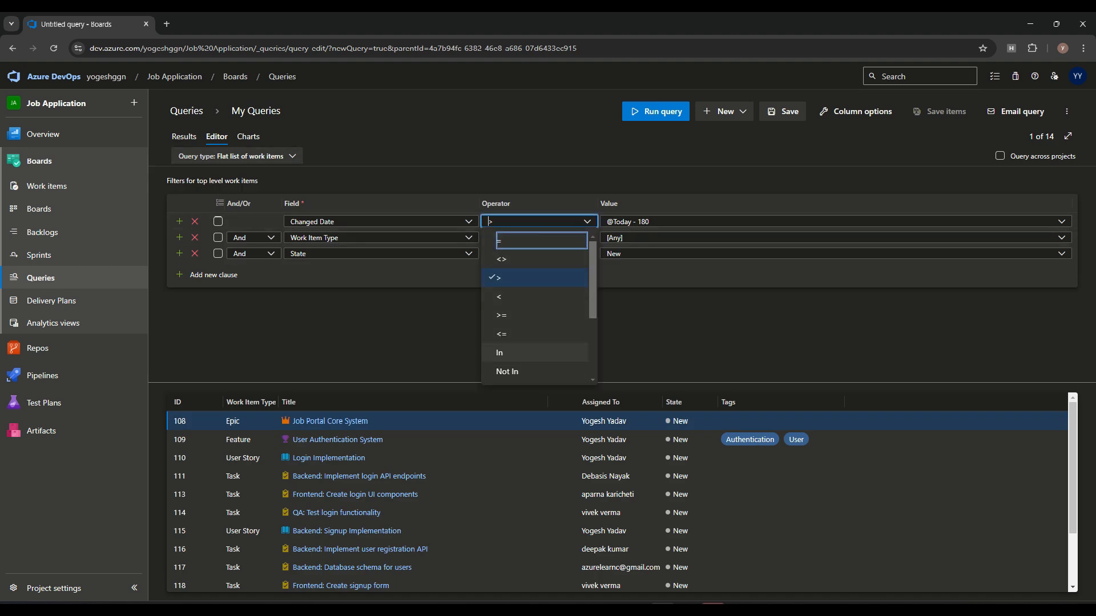
{"action": "left_click", "coordinate": [1061, 222]}
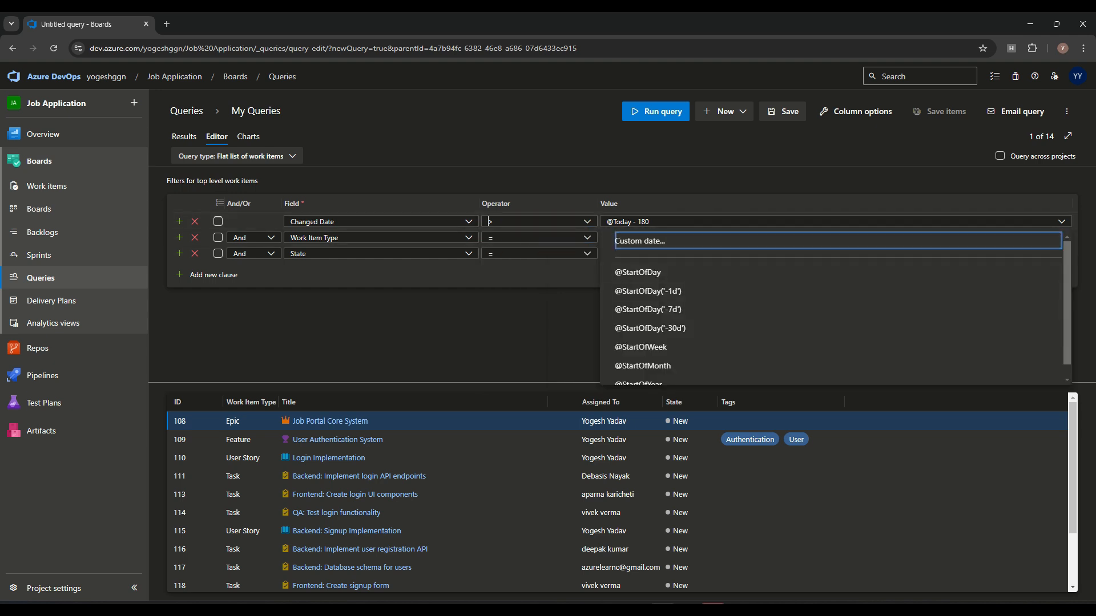
{"action": "left_click", "coordinate": [371, 221]}
{"action": "type", "text": "w"}
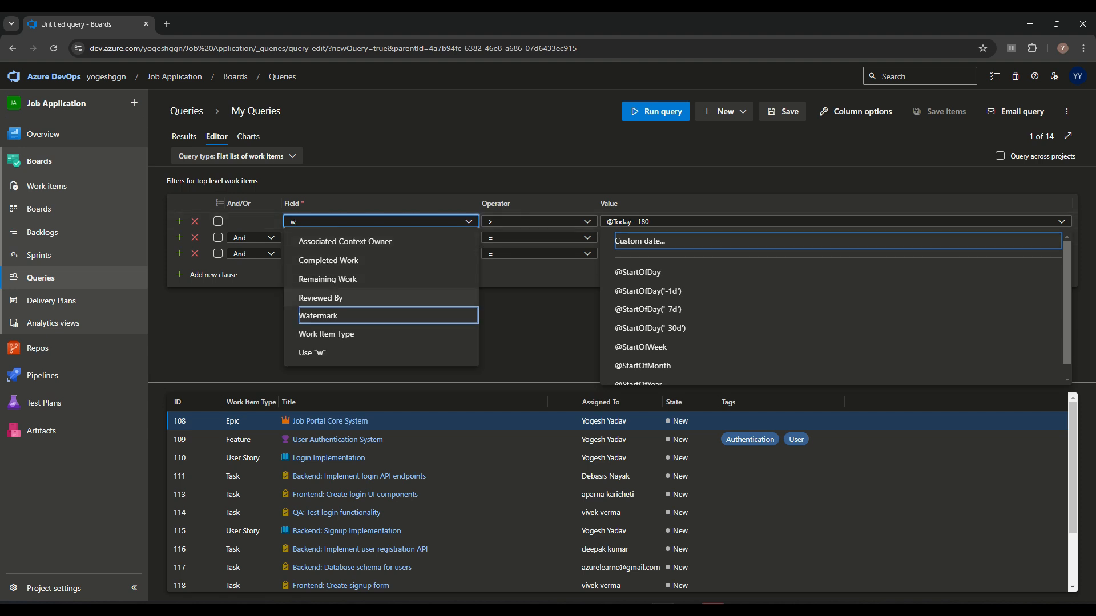
{"action": "left_click", "coordinate": [343, 334]}
Step: Set the first clause to In Task, Feature, User Story and rerun the query
{"action": "left_click", "coordinate": [685, 222]}
{"action": "left_click", "coordinate": [537, 222]}
{"action": "scroll", "coordinate": [537, 320], "scroll_direction": "down", "scroll_amount": 5}
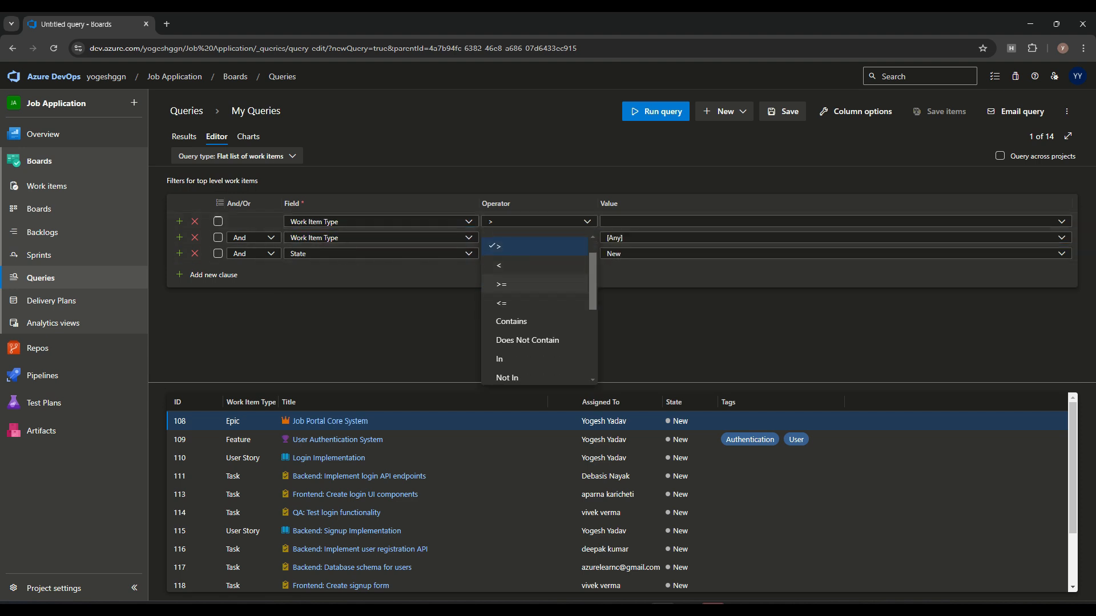
{"action": "scroll", "coordinate": [537, 308], "scroll_direction": "up", "scroll_amount": 3}
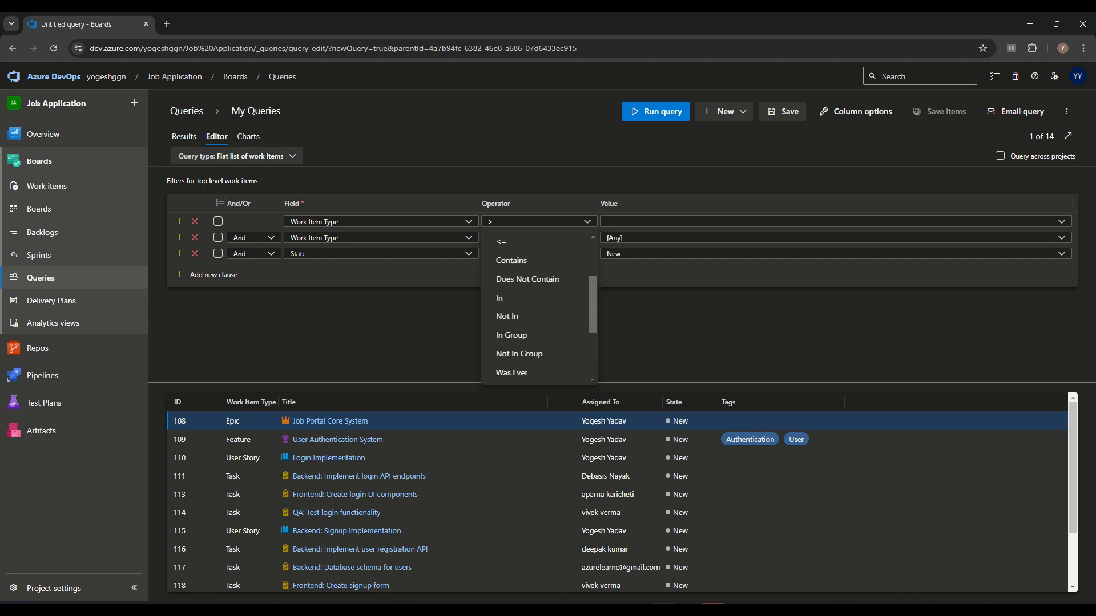
{"action": "left_click", "coordinate": [514, 298]}
{"action": "left_click", "coordinate": [674, 221]}
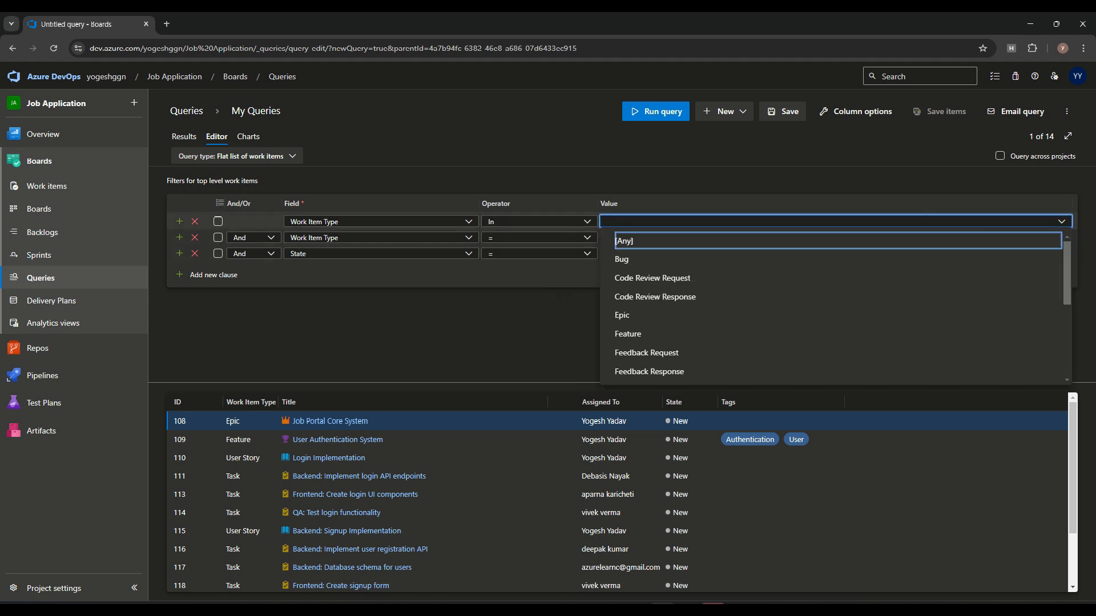
{"action": "type", "text": "Task, Feature, User Story"}
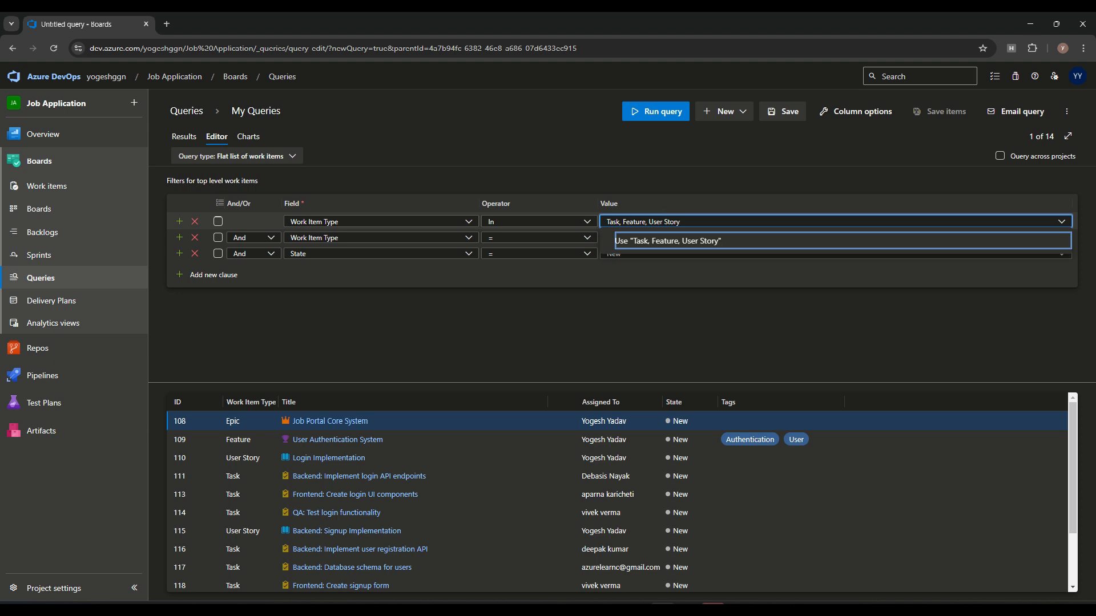
{"action": "key", "text": "Return"}
{"action": "left_click", "coordinate": [656, 112]}
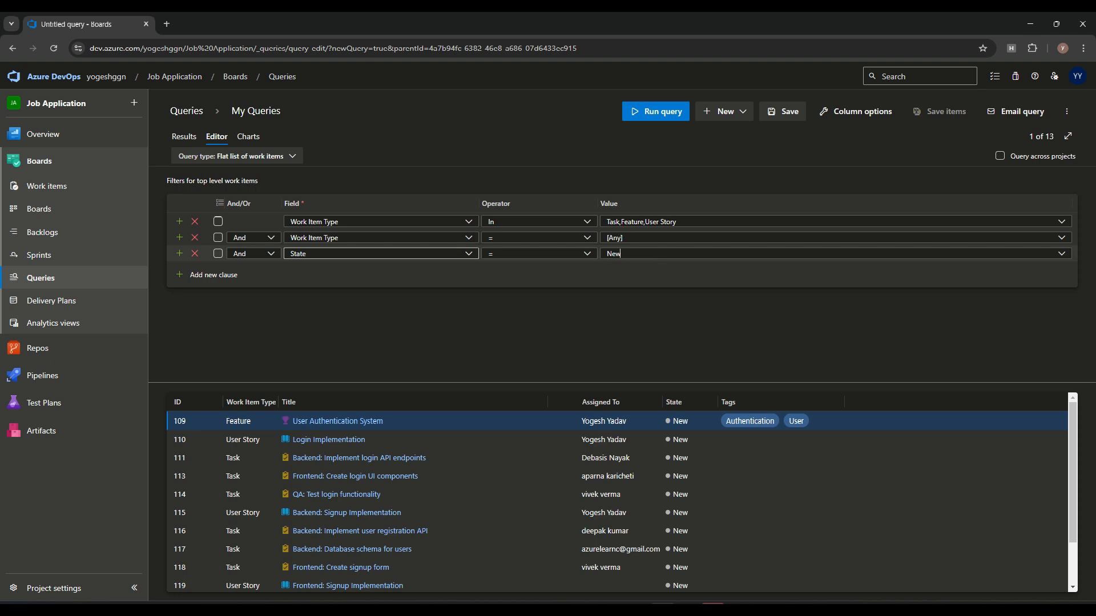
Step: Join the third clause with Or and rerun the query
{"action": "left_click", "coordinate": [254, 254]}
{"action": "left_click", "coordinate": [245, 296]}
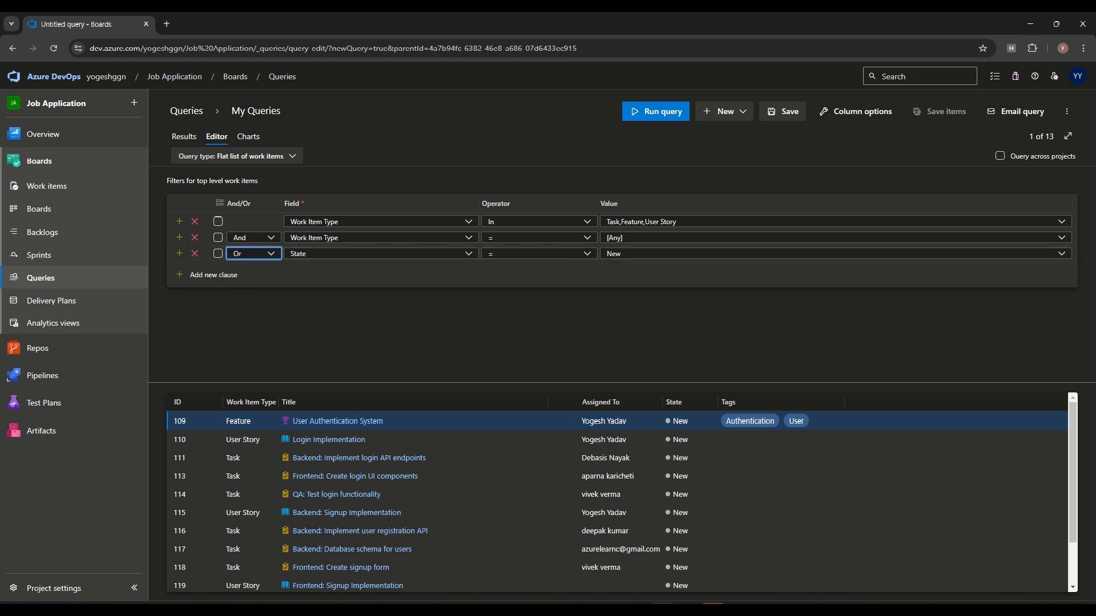
{"action": "left_click", "coordinate": [656, 112]}
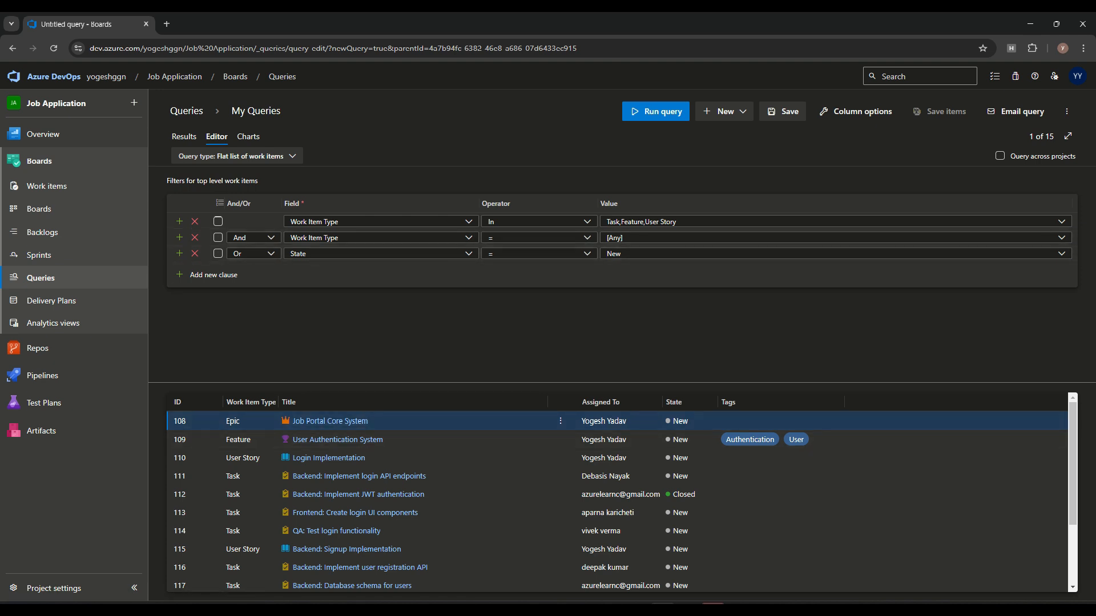
Step: Change the second clause to State = New
{"action": "left_click", "coordinate": [469, 237]}
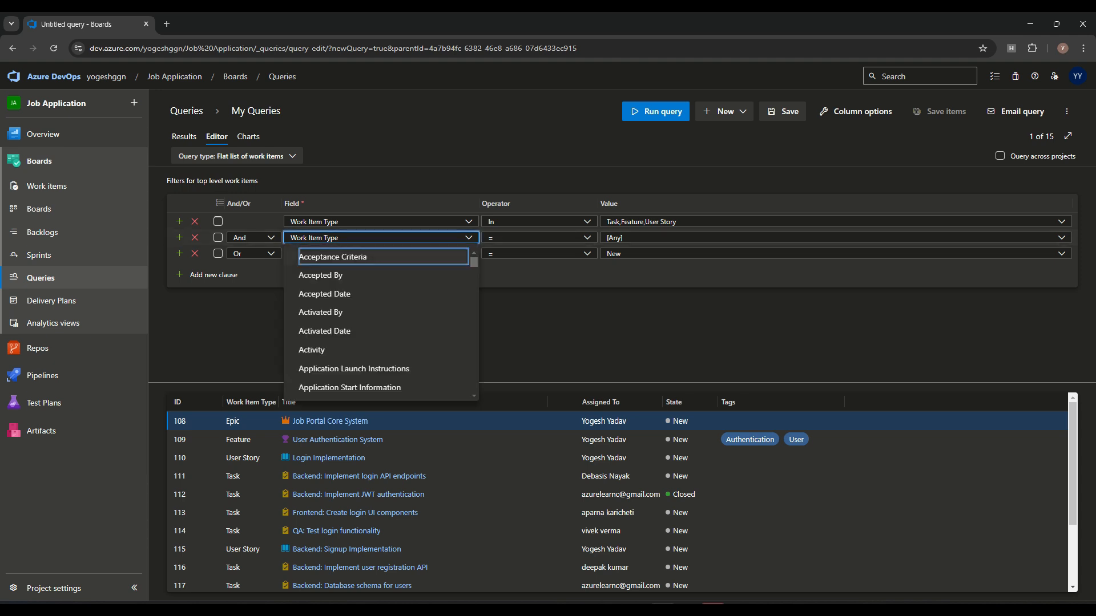
{"action": "left_click", "coordinate": [468, 238]}
{"action": "left_click", "coordinate": [468, 238]}
{"action": "left_click", "coordinate": [320, 274]}
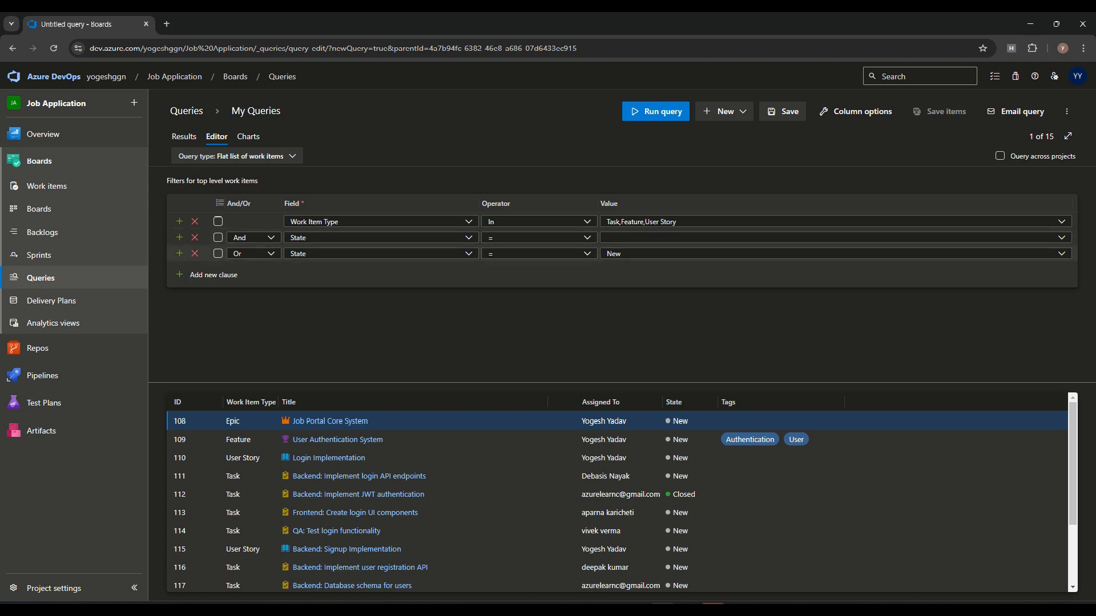
{"action": "left_click", "coordinate": [1062, 238]}
{"action": "type", "text": "New"}
{"action": "key", "text": "Return"}
Step: Keep State as the third clause's field and set its value to Active
{"action": "left_click", "coordinate": [469, 254]}
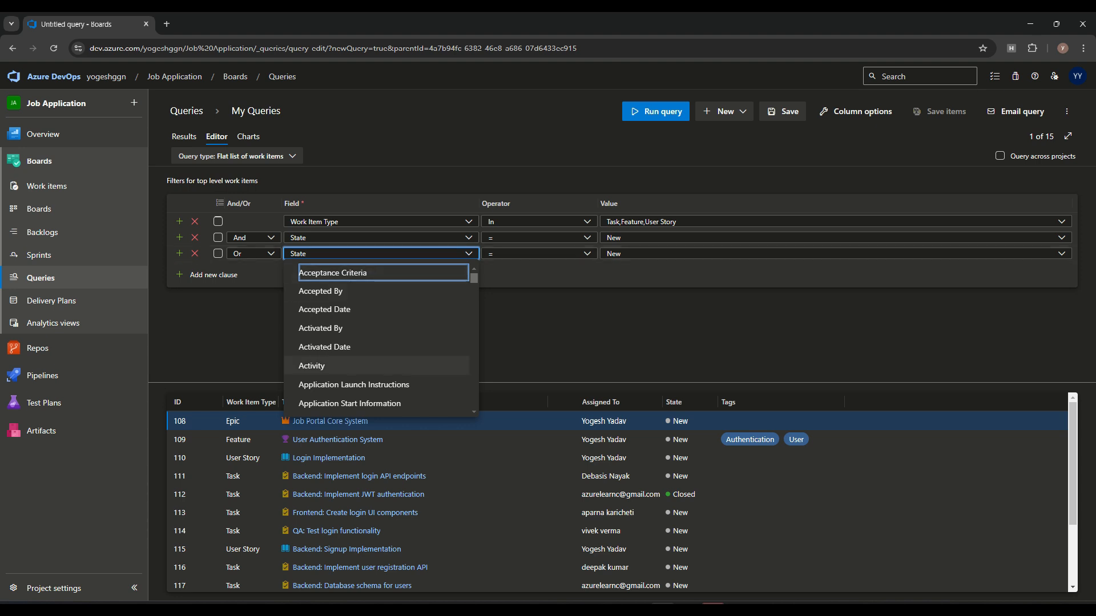
{"action": "key", "text": "Tab"}
{"action": "key", "text": "Tab"}
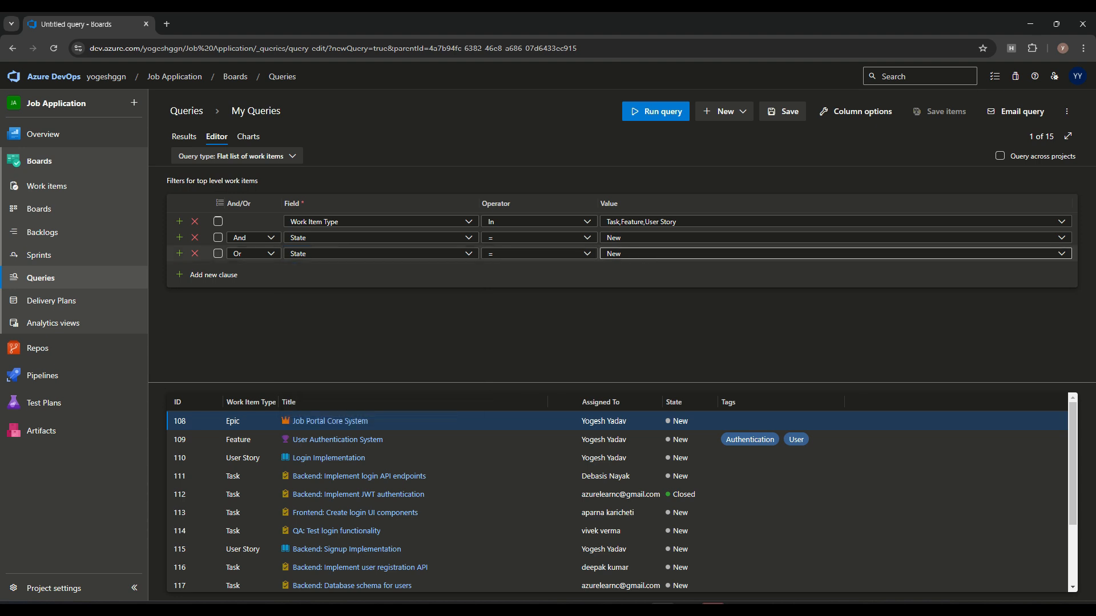
{"action": "double_click", "coordinate": [616, 254]}
{"action": "type", "text": "ac"}
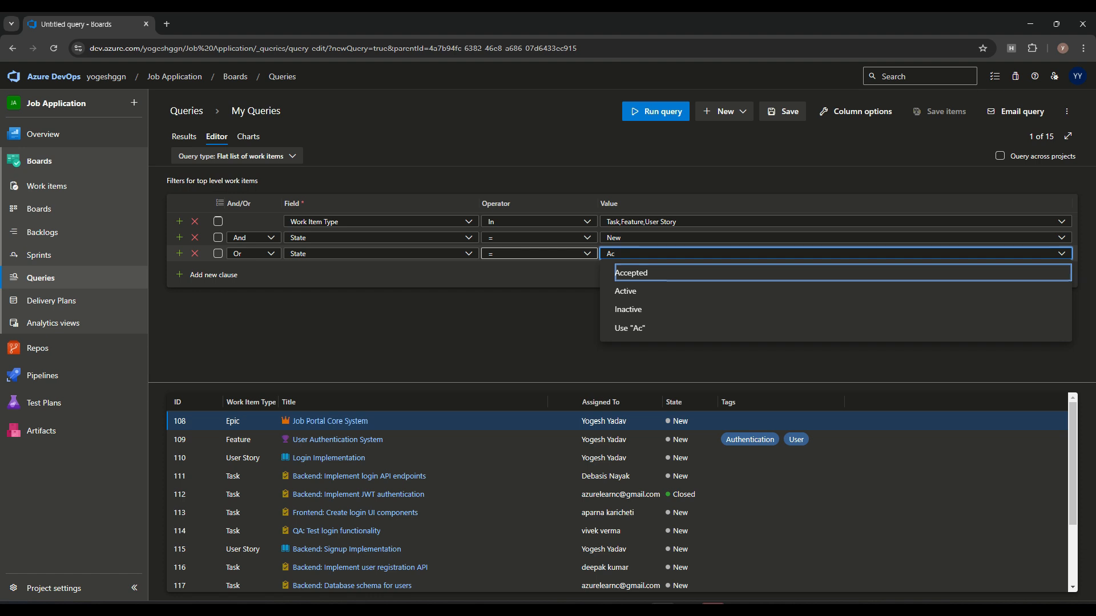
{"action": "left_click", "coordinate": [630, 291]}
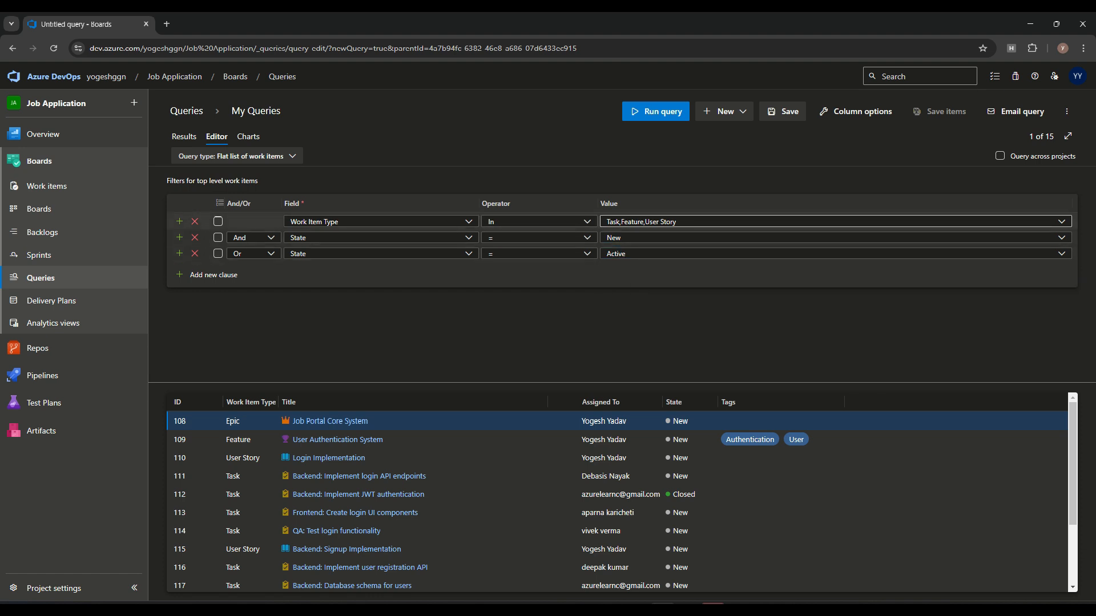
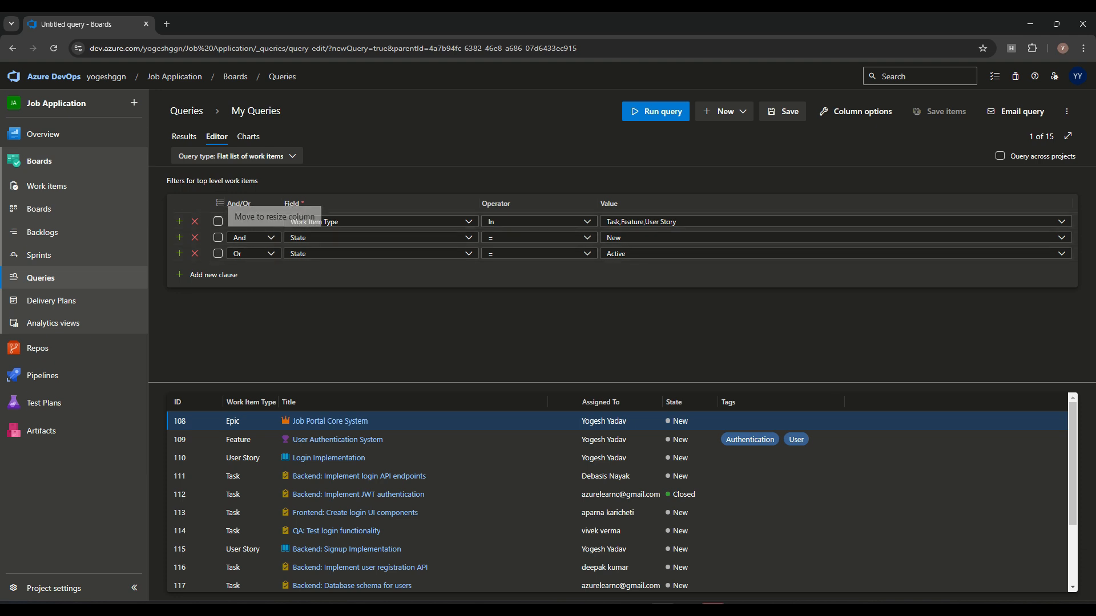
Step: Group the State = New and State = Active clauses and run the query
{"action": "left_click", "coordinate": [217, 238]}
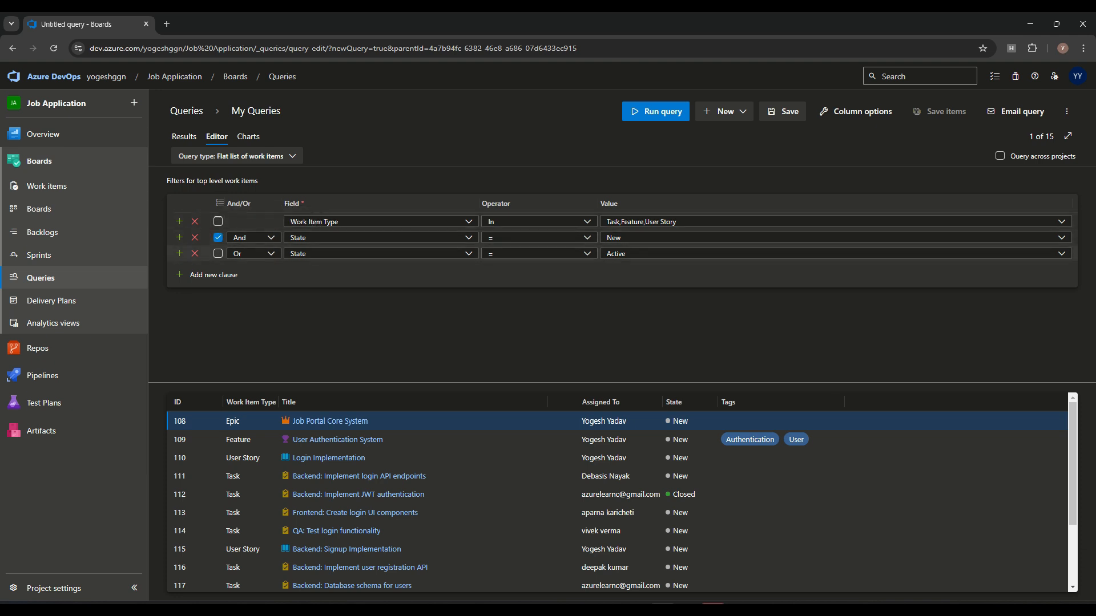
{"action": "left_click", "coordinate": [220, 204]}
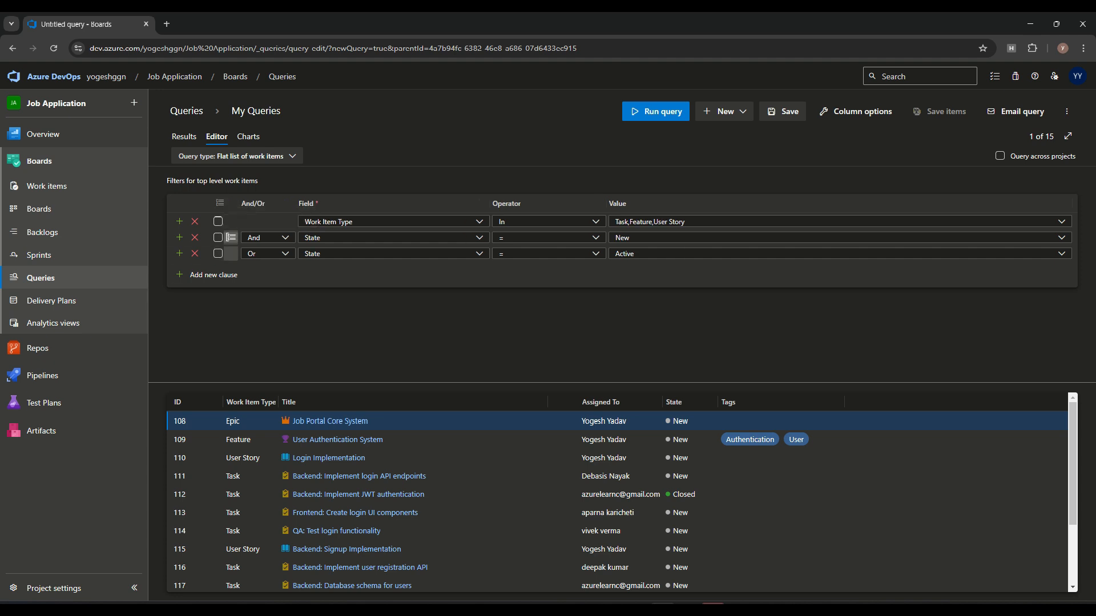
{"action": "left_click", "coordinate": [656, 112]}
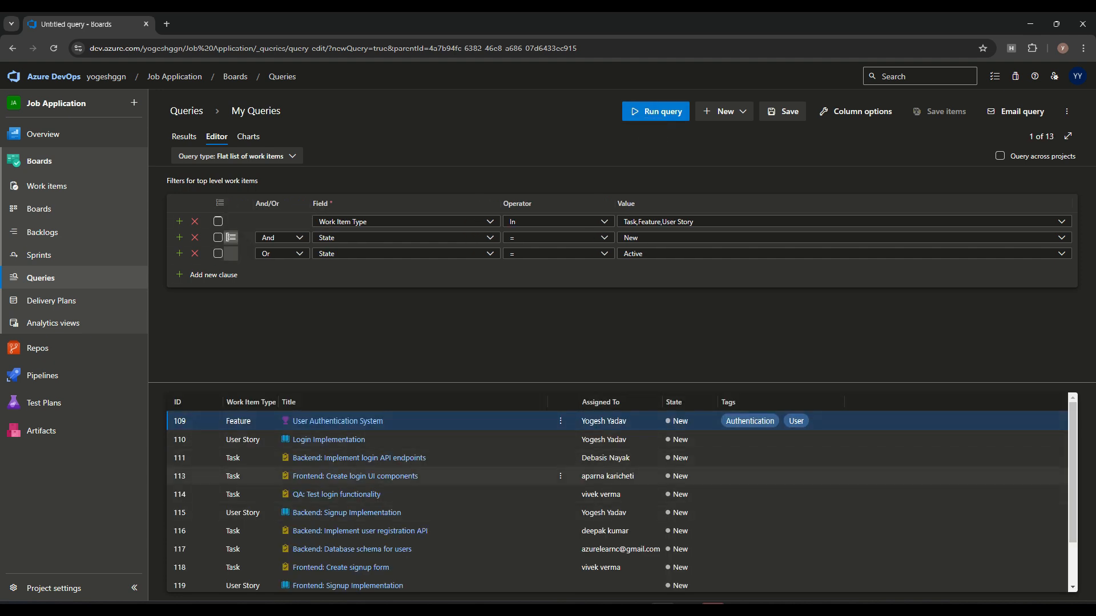
{"action": "scroll", "coordinate": [616, 456], "scroll_direction": "down", "scroll_amount": 2}
{"action": "scroll", "coordinate": [617, 491], "scroll_direction": "up", "scroll_amount": 2}
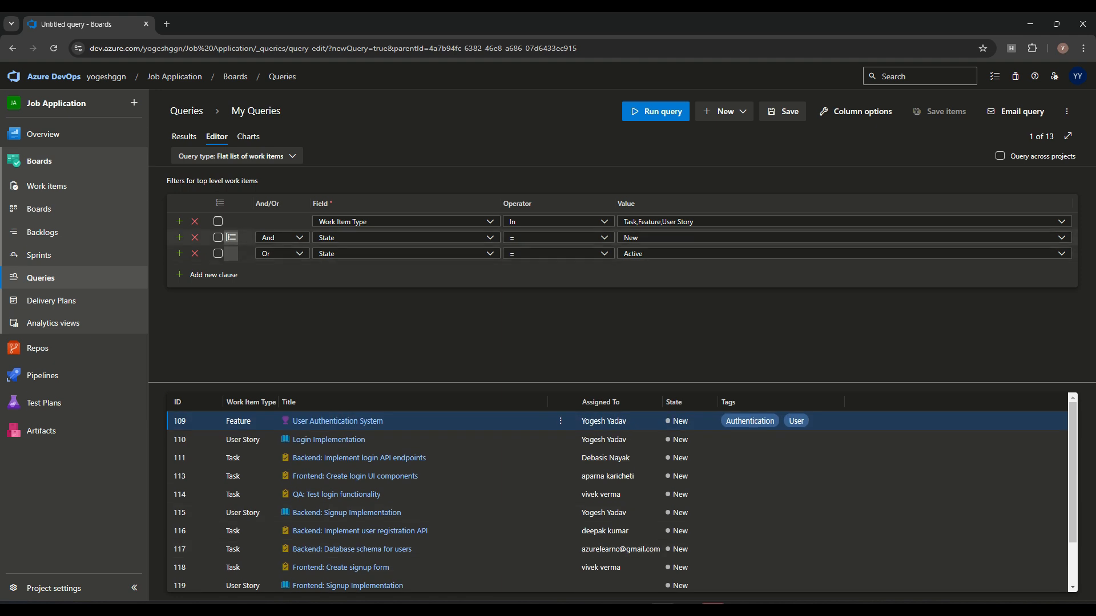
{"action": "scroll", "coordinate": [559, 512], "scroll_direction": "down", "scroll_amount": 2}
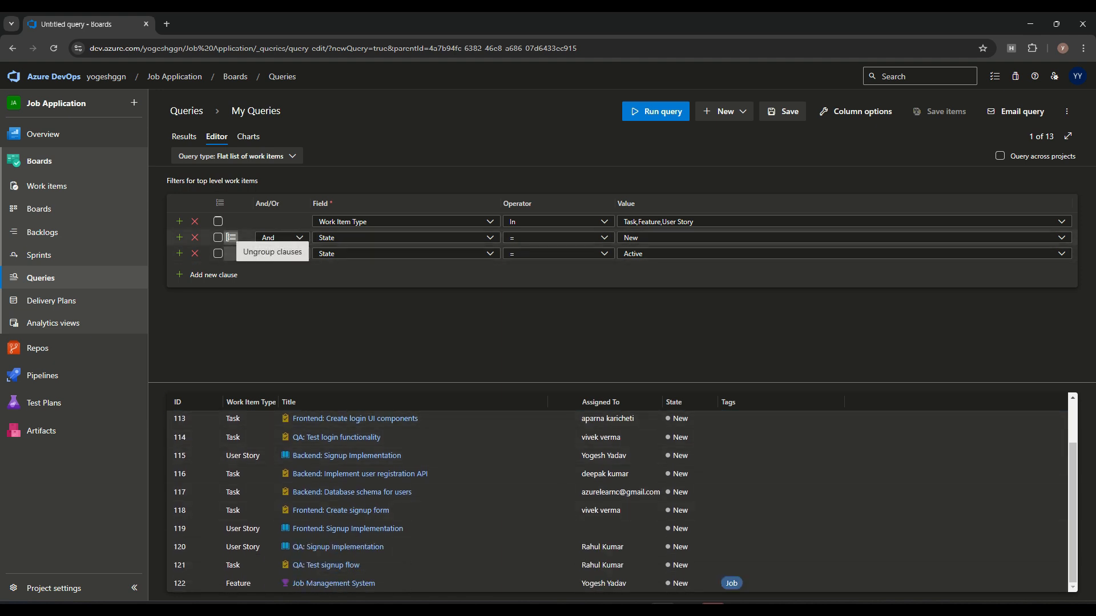
Step: Ungroup the State clauses and rerun the query to compare results
{"action": "left_click", "coordinate": [231, 238]}
{"action": "left_click", "coordinate": [656, 111]}
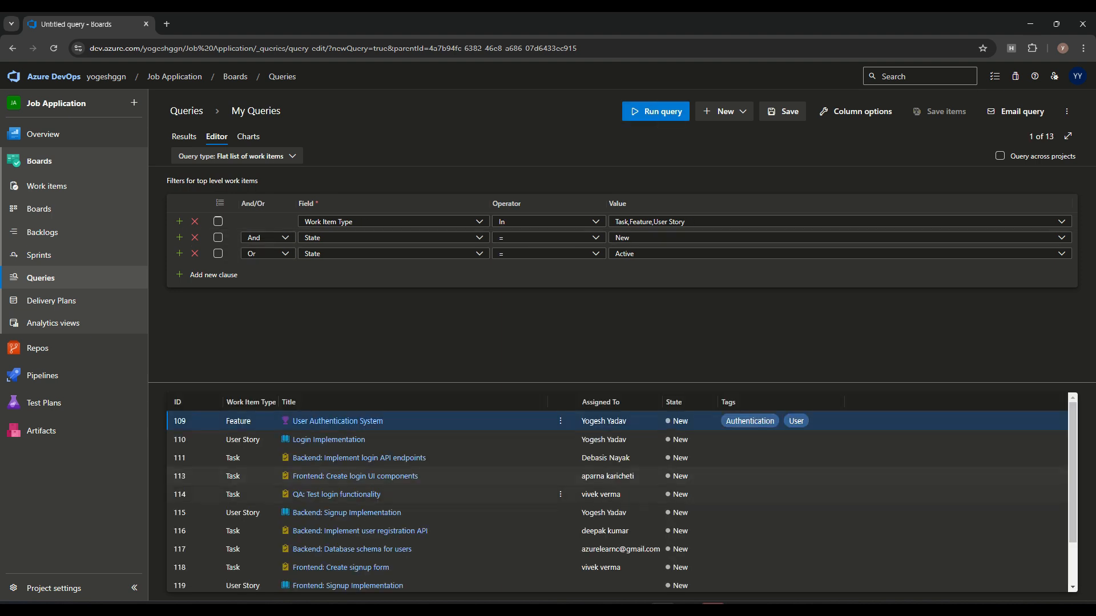
{"action": "scroll", "coordinate": [352, 506], "scroll_direction": "down", "scroll_amount": 1}
{"action": "scroll", "coordinate": [352, 505], "scroll_direction": "up", "scroll_amount": 1}
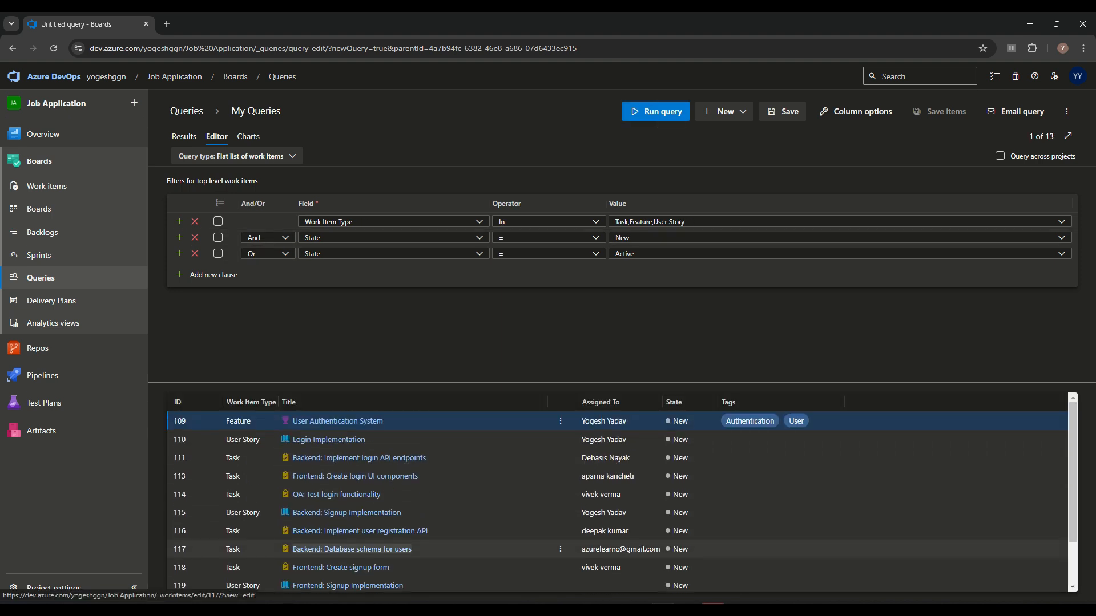
Step: Regroup the two State clauses, rerun for 13 items, and add an empty fourth clause
{"action": "left_click", "coordinate": [218, 238]}
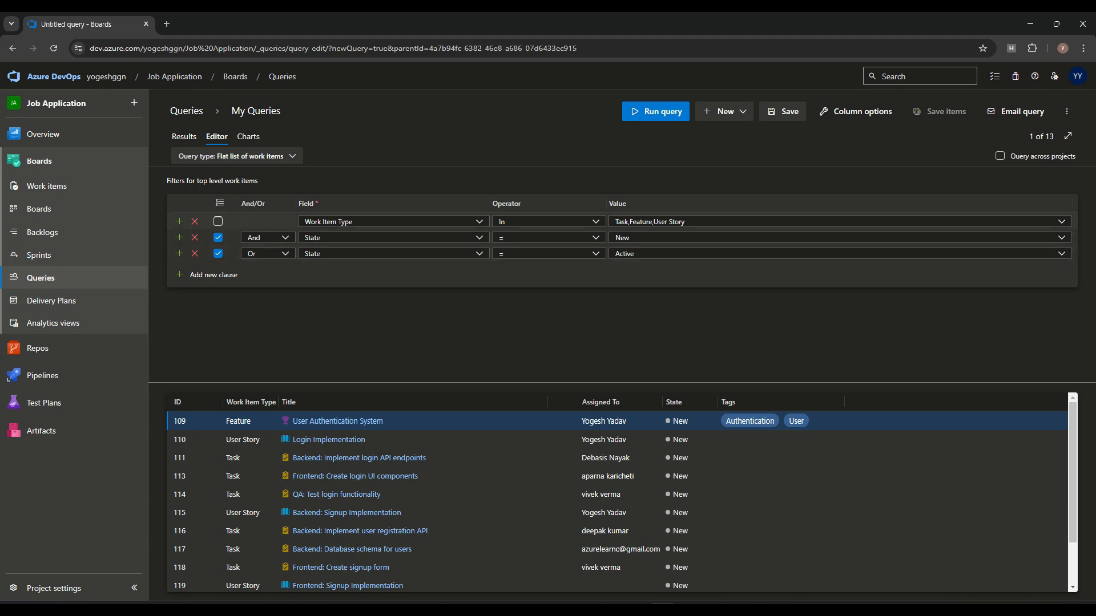
{"action": "left_click", "coordinate": [220, 204]}
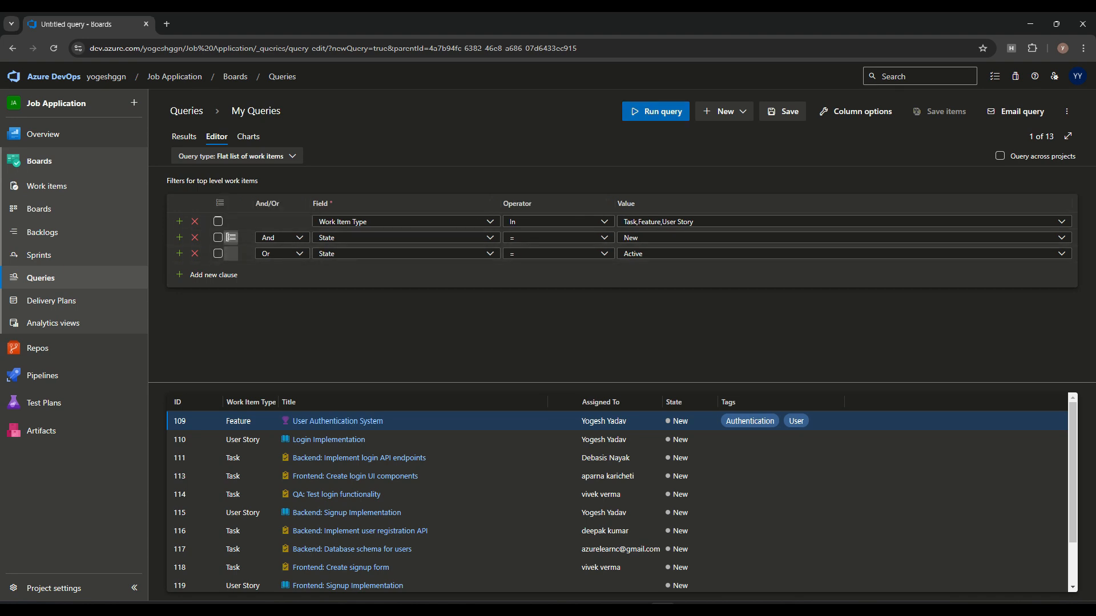
{"action": "left_click", "coordinate": [650, 118]}
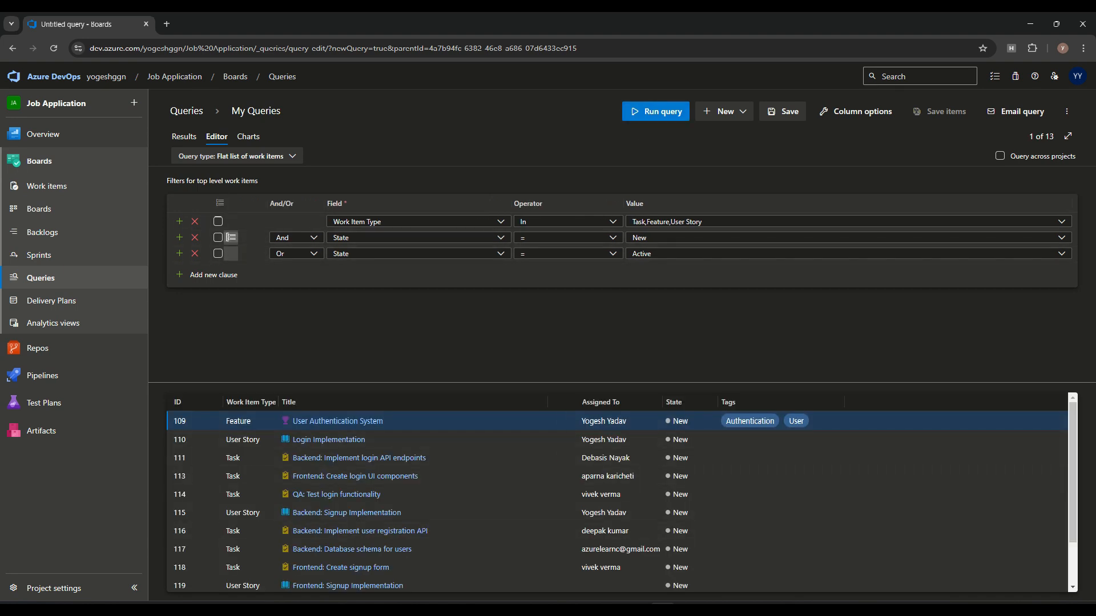
{"action": "left_click", "coordinate": [212, 274]}
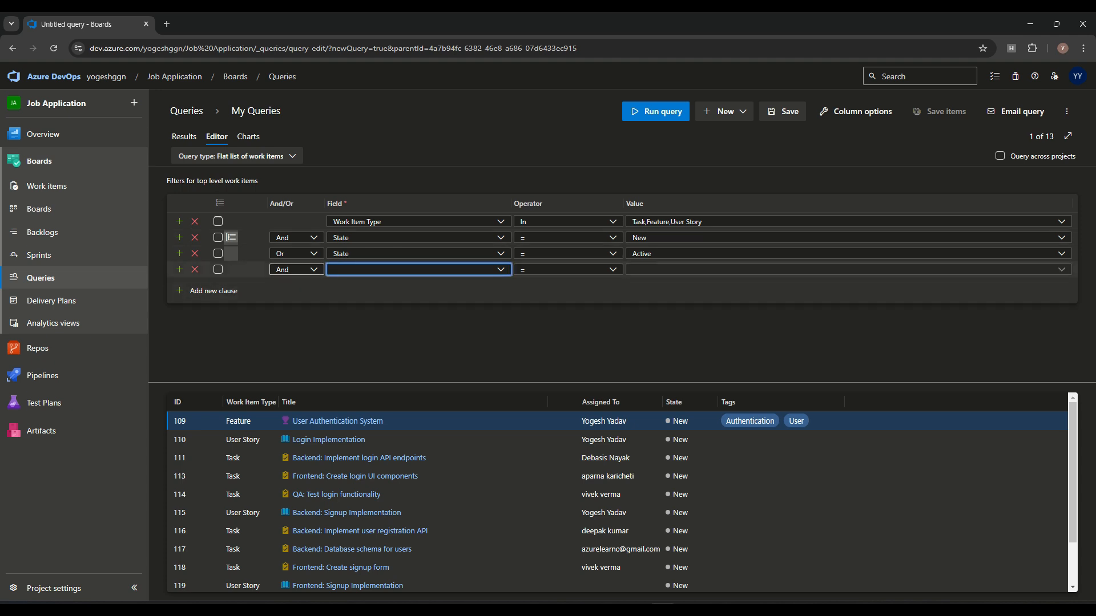
Step: Fill the fourth clause as Title Contains login and run the query for 4 login items
{"action": "left_click", "coordinate": [501, 269]}
{"action": "type", "text": "Title"}
{"action": "key", "text": "Return"}
{"action": "left_click", "coordinate": [612, 269]}
{"action": "left_click", "coordinate": [542, 400]}
{"action": "left_click", "coordinate": [662, 269]}
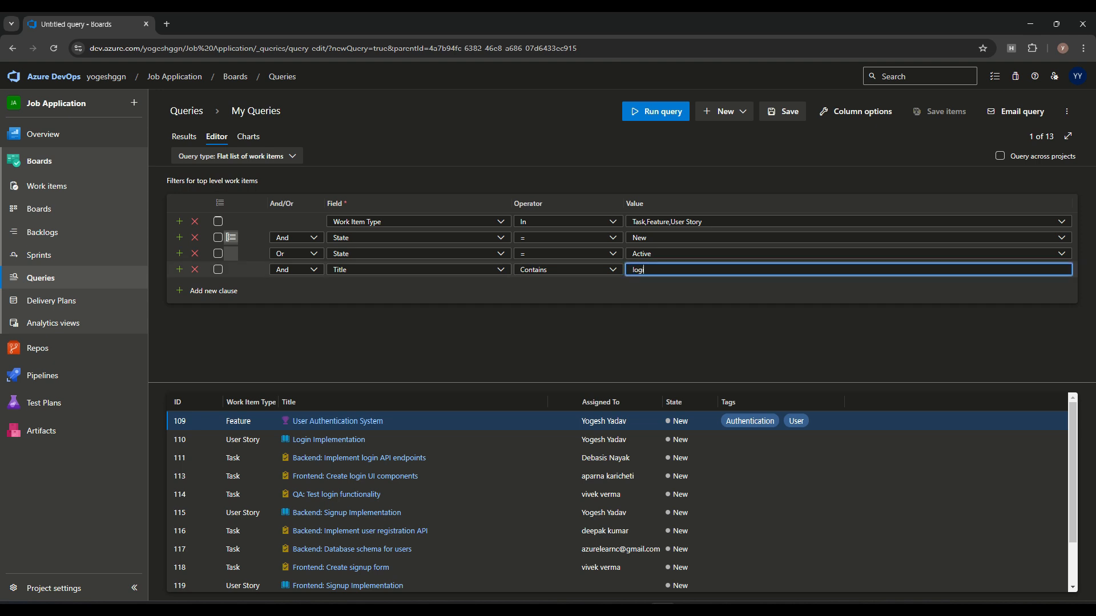
{"action": "left_click", "coordinate": [661, 115]}
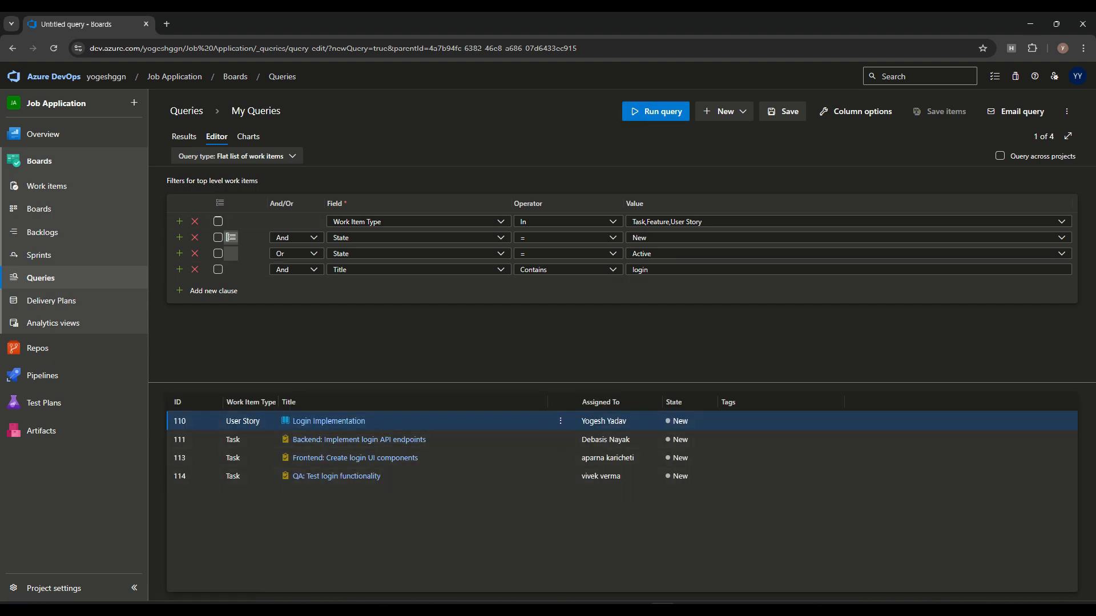
Step: Keep the Contains operator, then view Task 111 (login API endpoints) and return to the query
{"action": "left_click", "coordinate": [613, 269]}
{"action": "left_click", "coordinate": [681, 343]}
{"action": "left_click", "coordinate": [359, 439]}
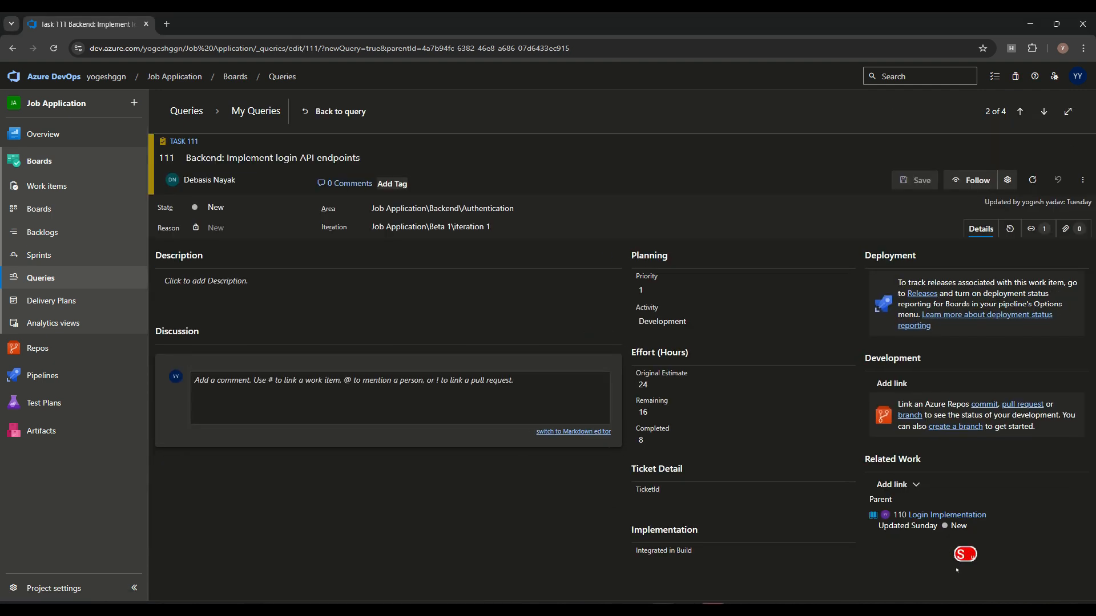
{"action": "left_click", "coordinate": [340, 112]}
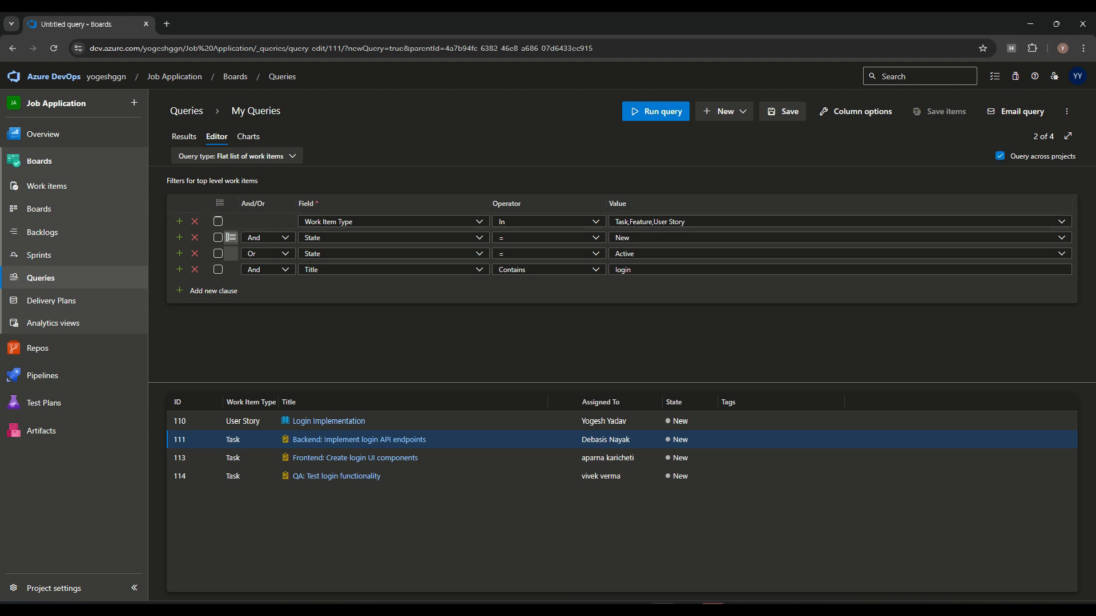
Step: Delete the Title Contains login clause and rerun, getting 38 items including TailwindTraders features
{"action": "left_click", "coordinate": [682, 118]}
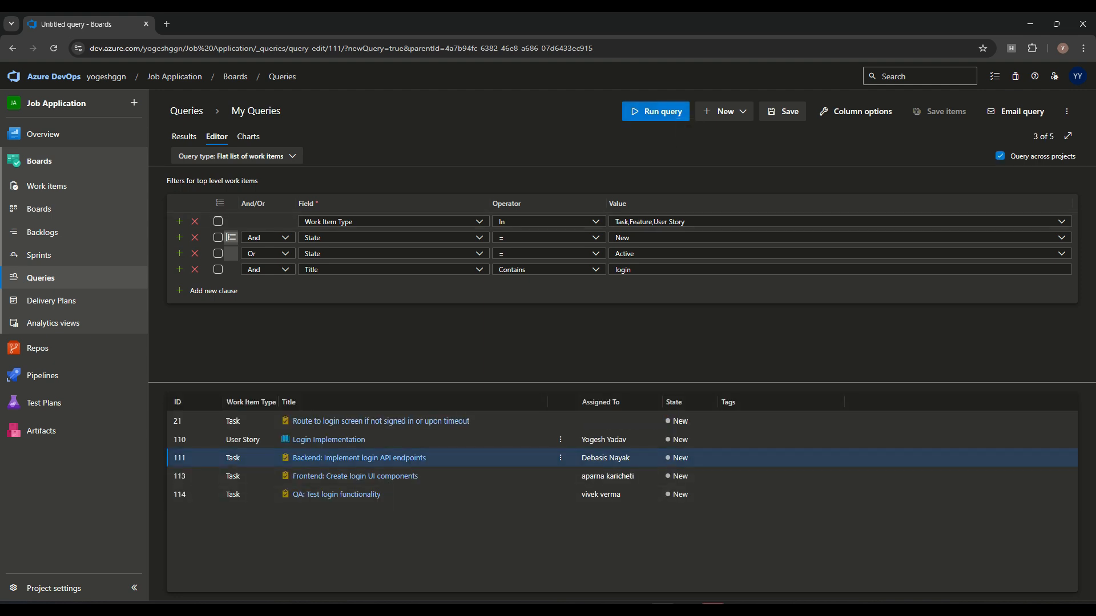
{"action": "left_click", "coordinate": [632, 270]}
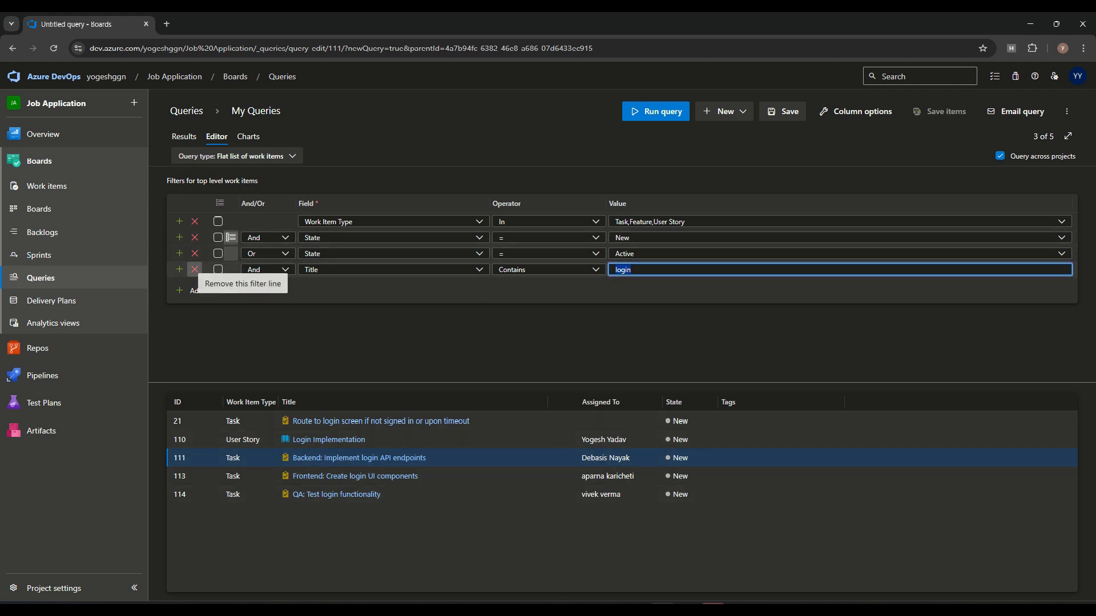
{"action": "left_click", "coordinate": [194, 270]}
{"action": "left_click", "coordinate": [656, 112]}
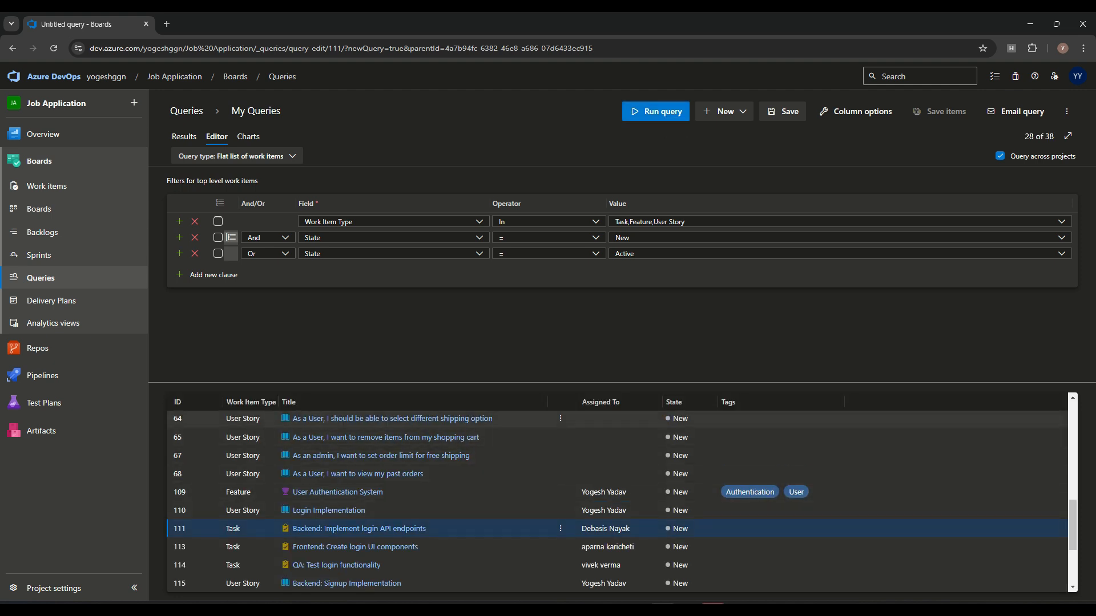
{"action": "scroll", "coordinate": [617, 502], "scroll_direction": "down", "scroll_amount": 3}
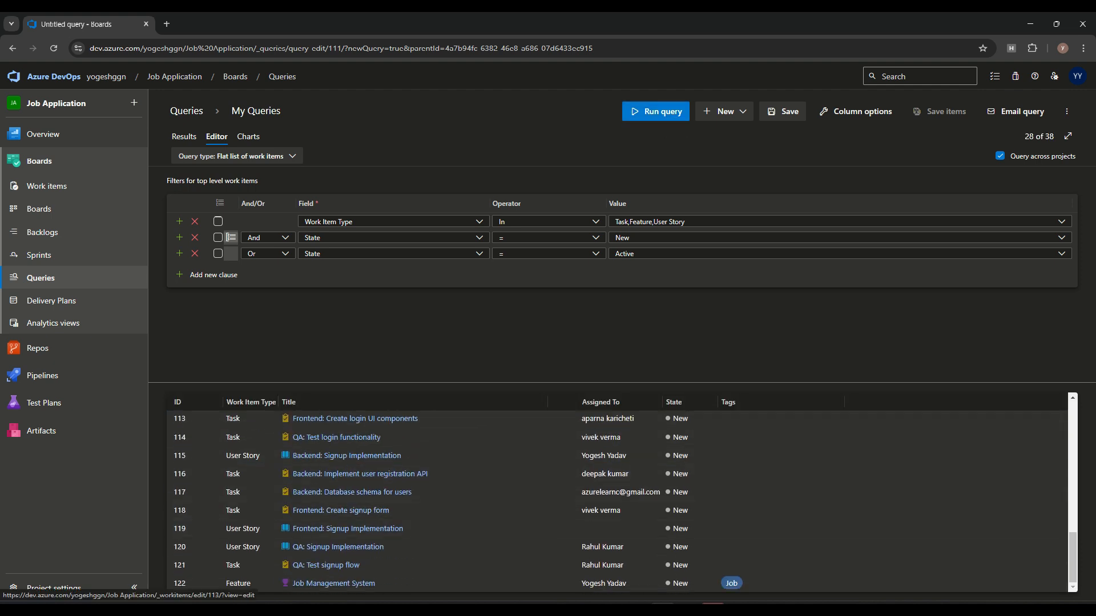
{"action": "scroll", "coordinate": [559, 494], "scroll_direction": "up", "scroll_amount": 6}
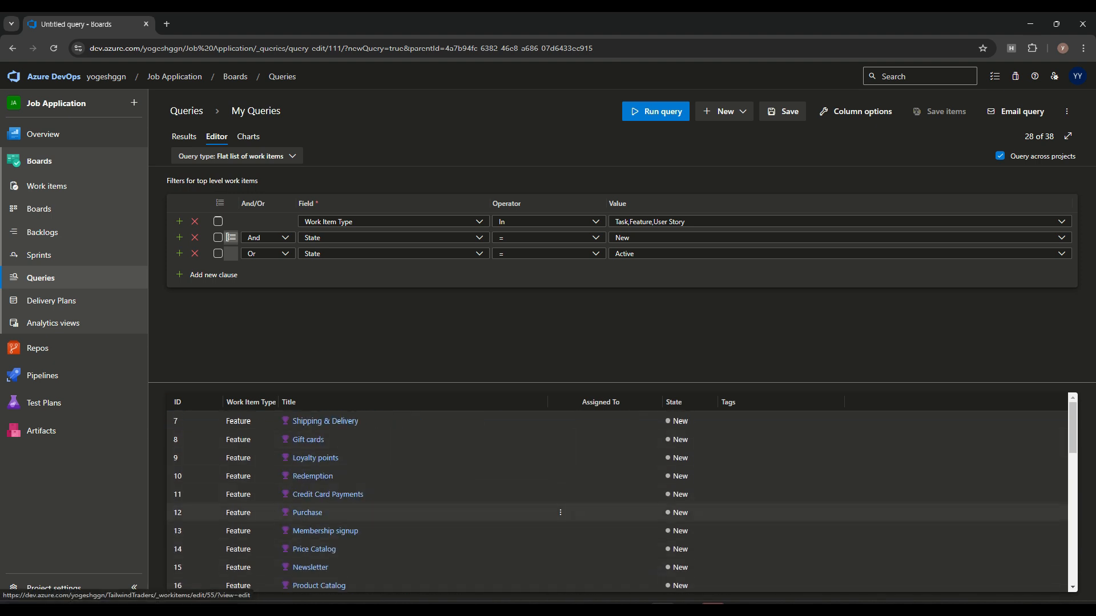
{"action": "scroll", "coordinate": [559, 446], "scroll_direction": "down", "scroll_amount": 5}
{"action": "scroll", "coordinate": [560, 457], "scroll_direction": "up", "scroll_amount": 6}
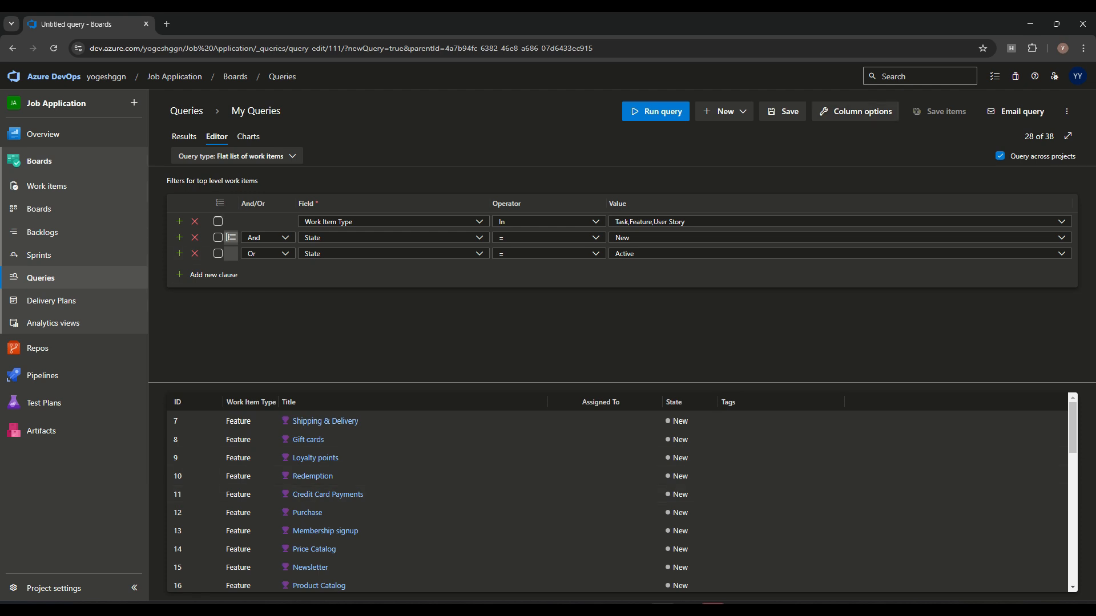
Step: Add a Team Project column showing TailwindTraders or Job Application for each result
{"action": "left_click", "coordinate": [862, 111]}
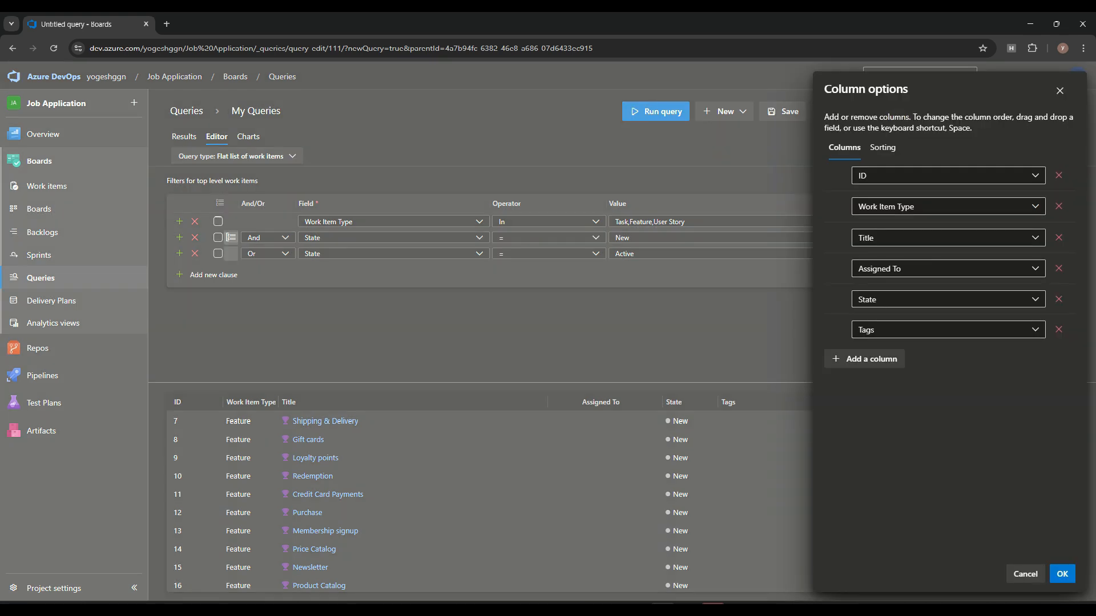
{"action": "left_click", "coordinate": [871, 358]}
{"action": "type", "text": "Team"}
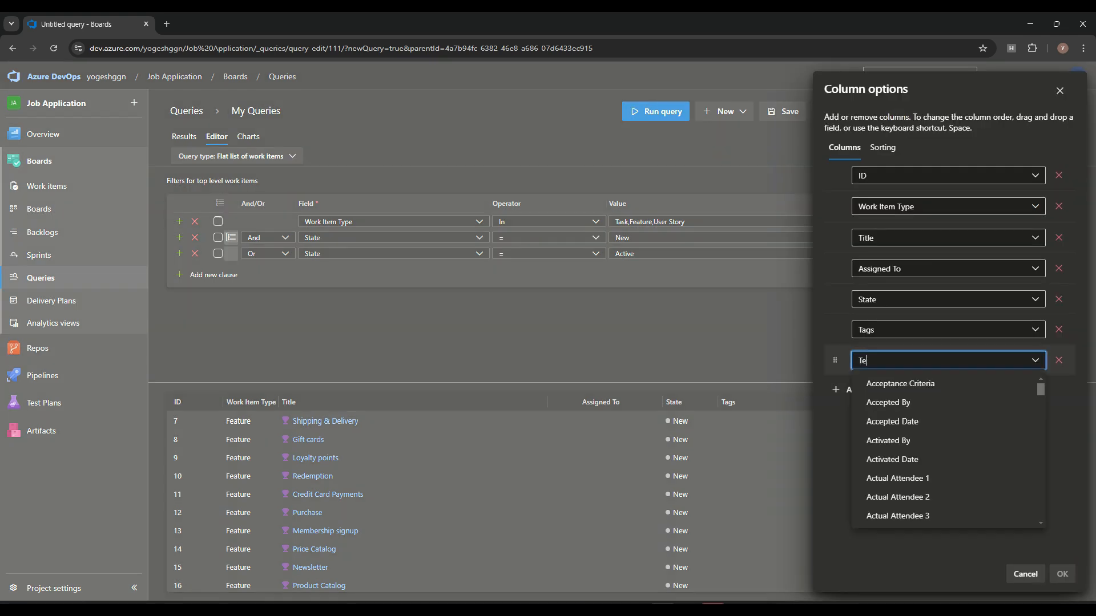
{"action": "key", "text": "Return"}
{"action": "left_click", "coordinate": [1062, 574]}
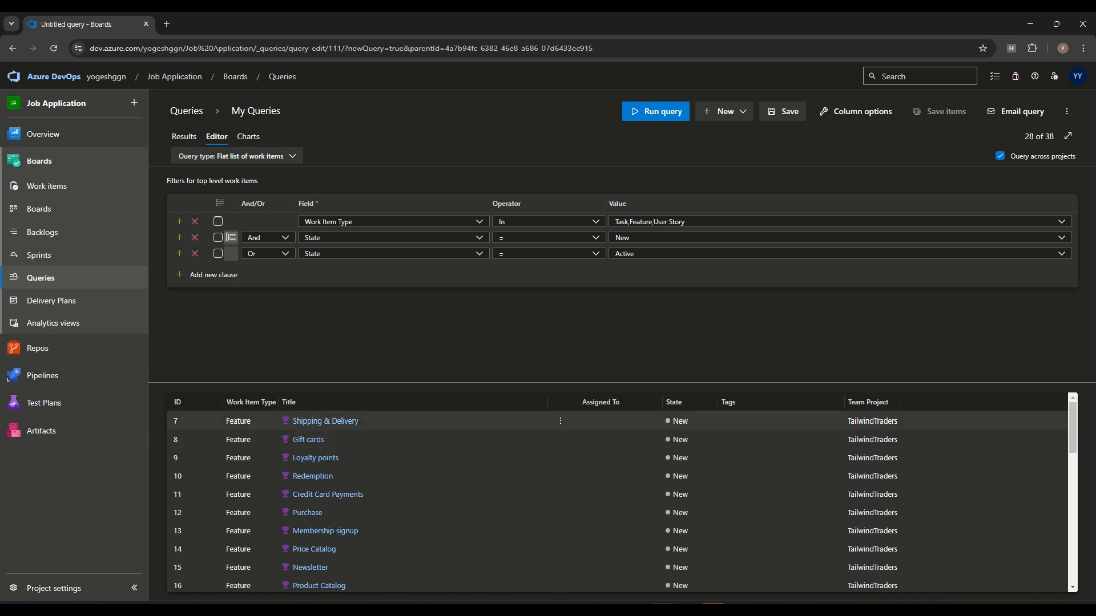
{"action": "scroll", "coordinate": [616, 502], "scroll_direction": "down", "scroll_amount": 6}
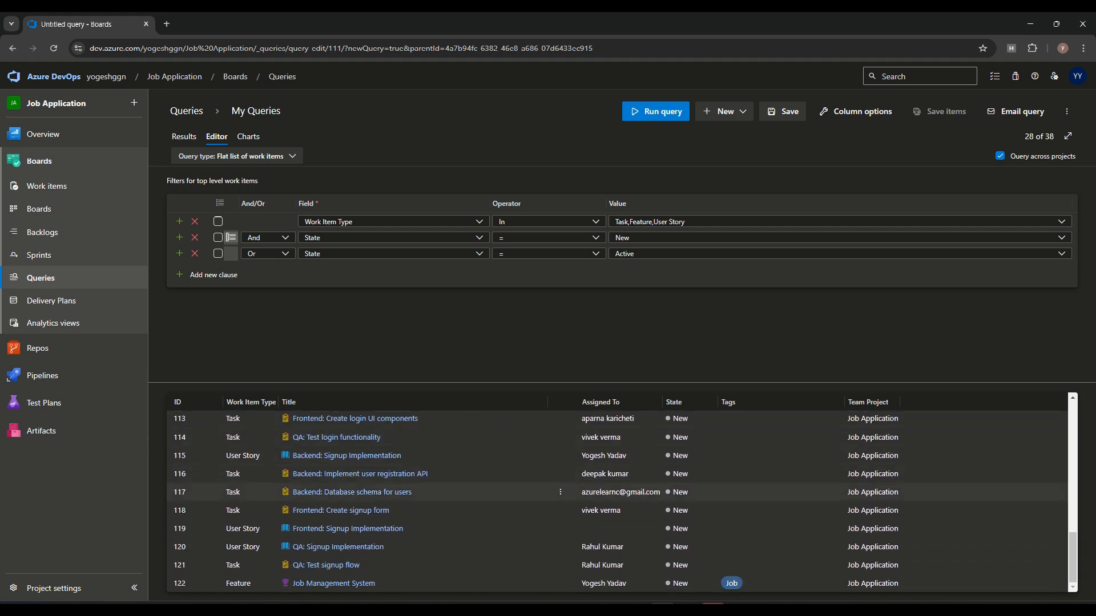
{"action": "scroll", "coordinate": [616, 502], "scroll_direction": "up", "scroll_amount": 6}
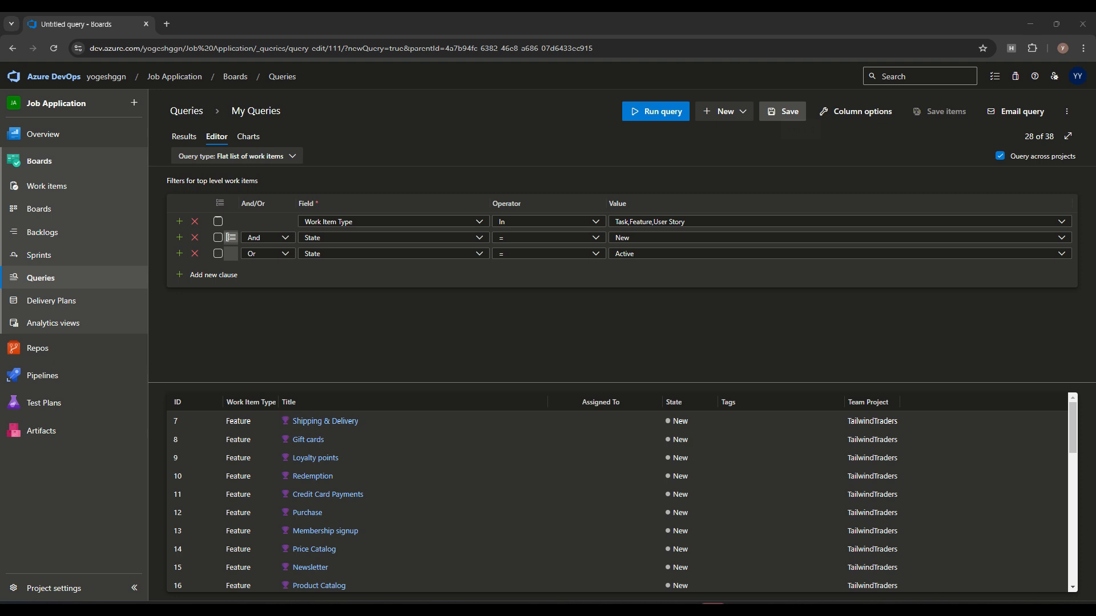
Step: Save the query as MultiProjectWorkItem in the Shared Queries folder
{"action": "left_click", "coordinate": [785, 111]}
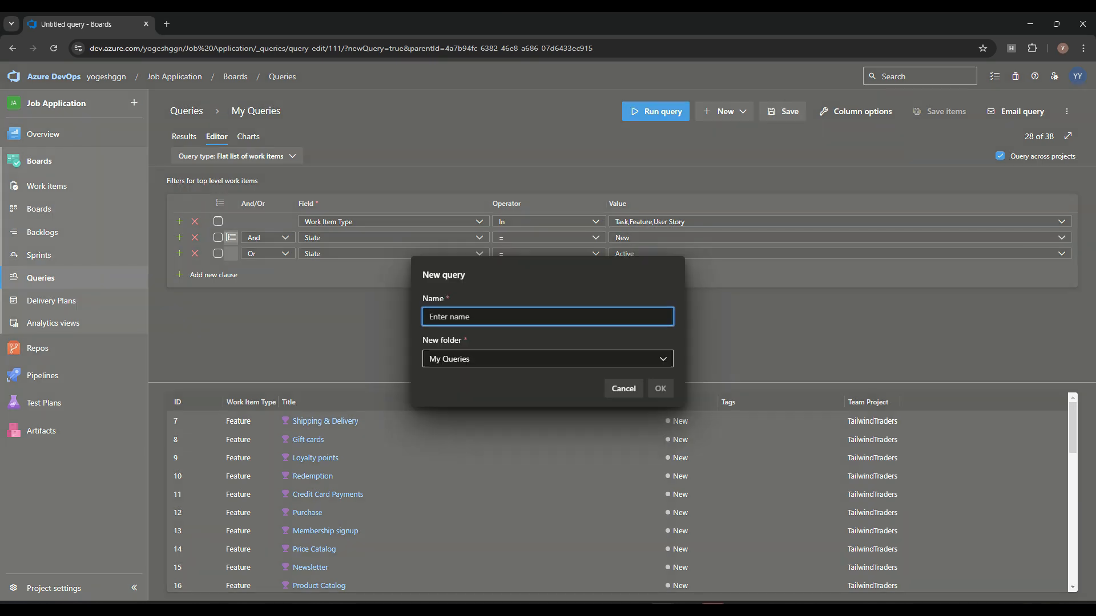
{"action": "type", "text": "MultiProject"}
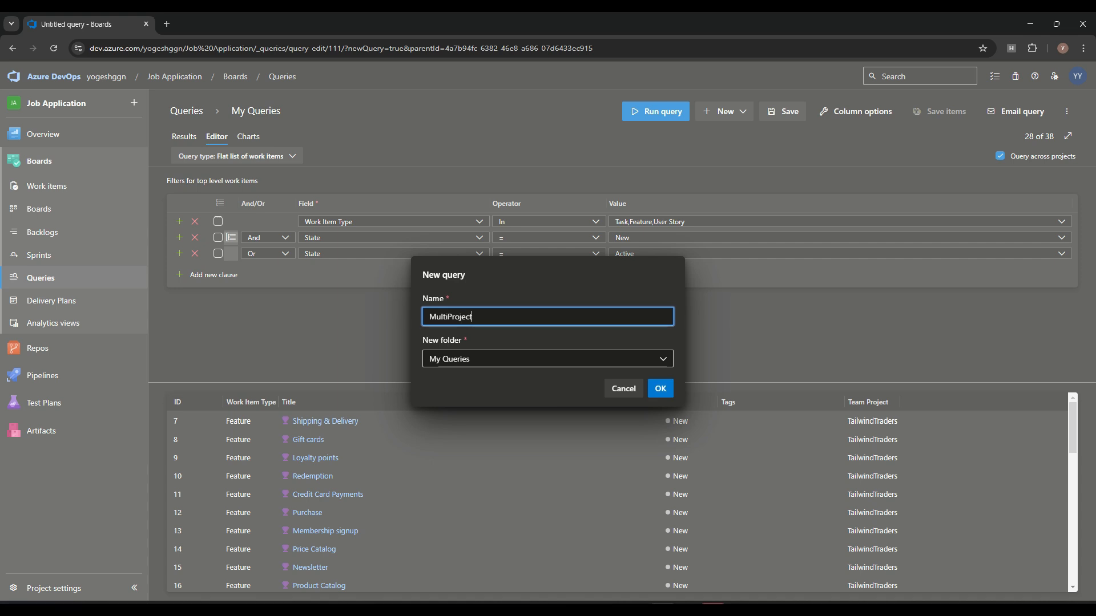
{"action": "type", "text": "WorkItem"}
{"action": "key", "text": "Tab"}
{"action": "key", "text": "Return"}
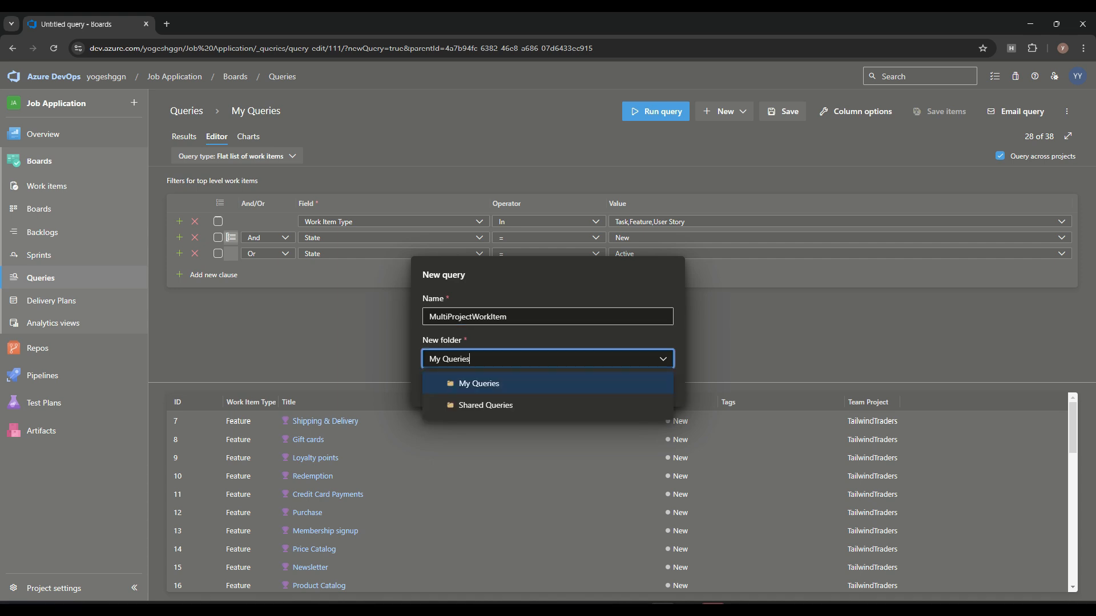
{"action": "key", "text": "Down"}
{"action": "key", "text": "Return"}
{"action": "left_click", "coordinate": [661, 389]}
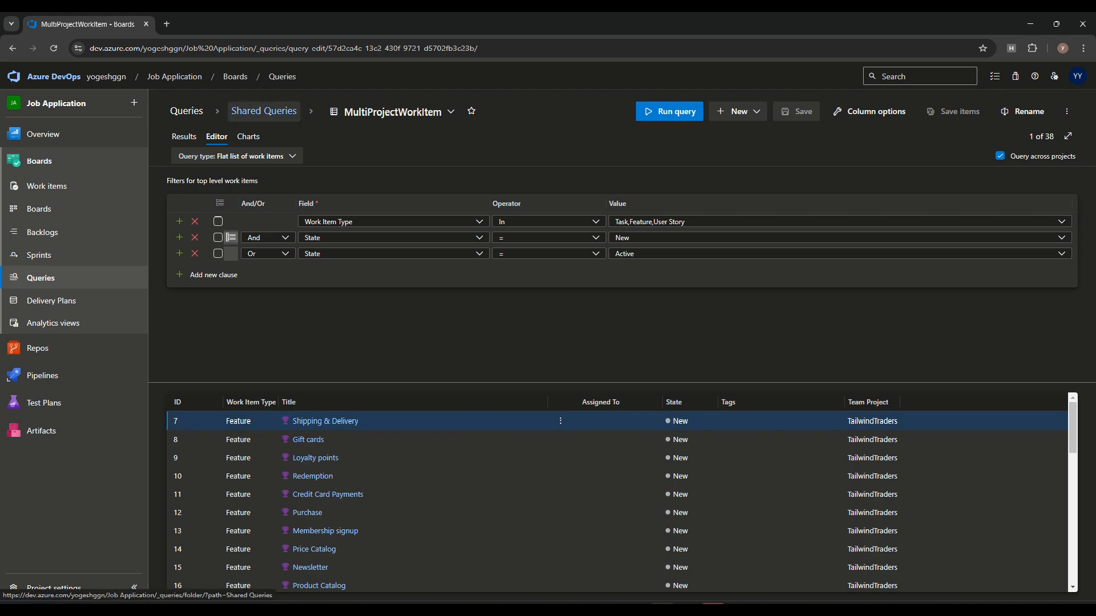
Step: Run MultiProjectWorkItem from the Shared Queries list and check its Editor and Results views
{"action": "left_click", "coordinate": [264, 111]}
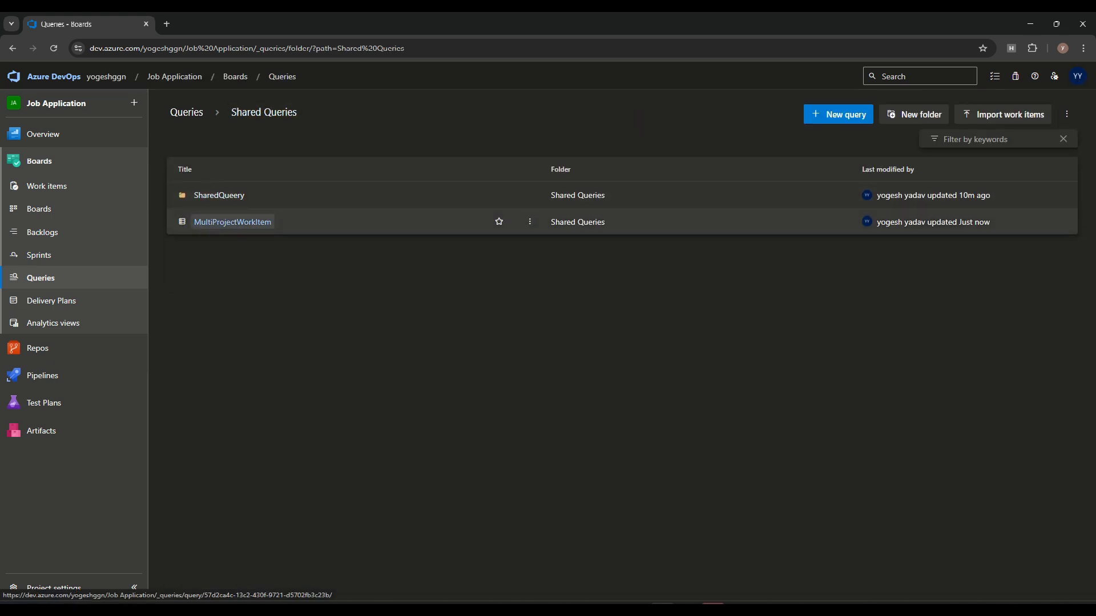
{"action": "left_click", "coordinate": [530, 221]}
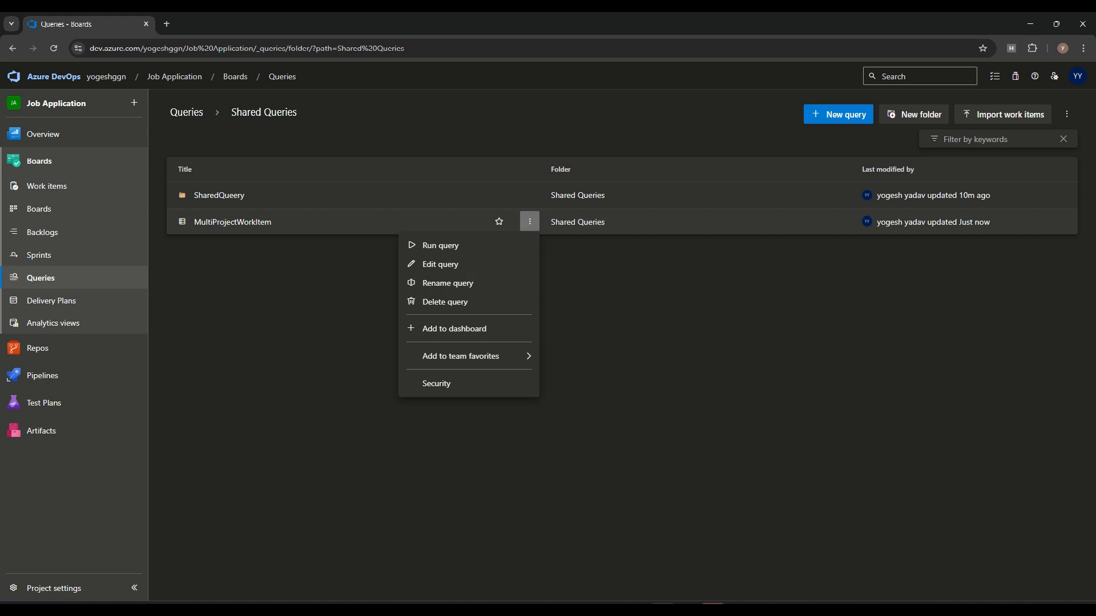
{"action": "left_click", "coordinate": [441, 246]}
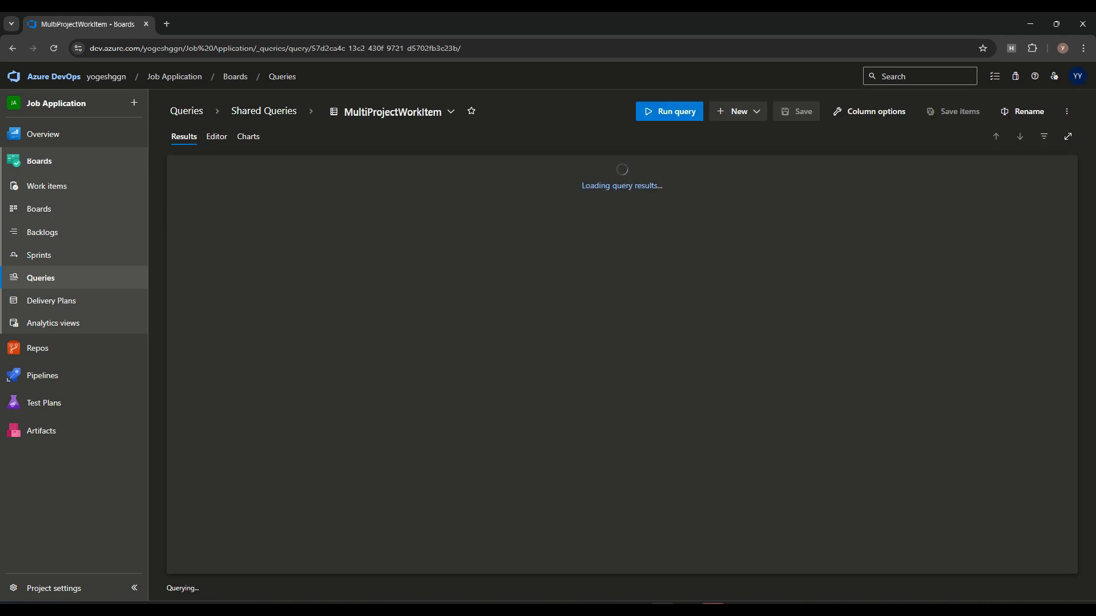
{"action": "scroll", "coordinate": [525, 293], "scroll_direction": "down", "scroll_amount": 5}
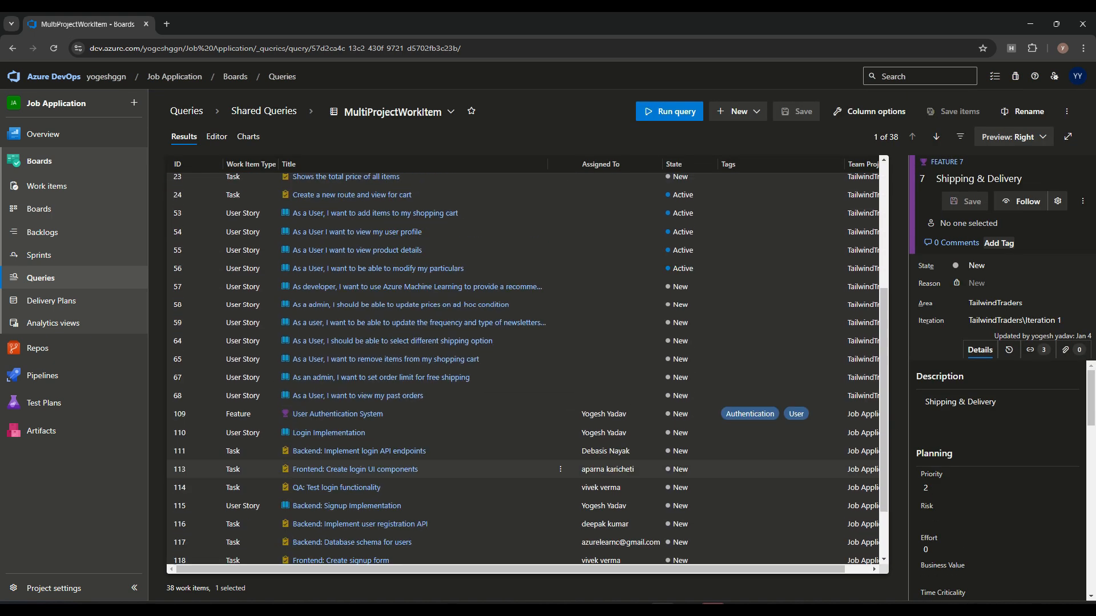
{"action": "scroll", "coordinate": [525, 274], "scroll_direction": "up", "scroll_amount": 5}
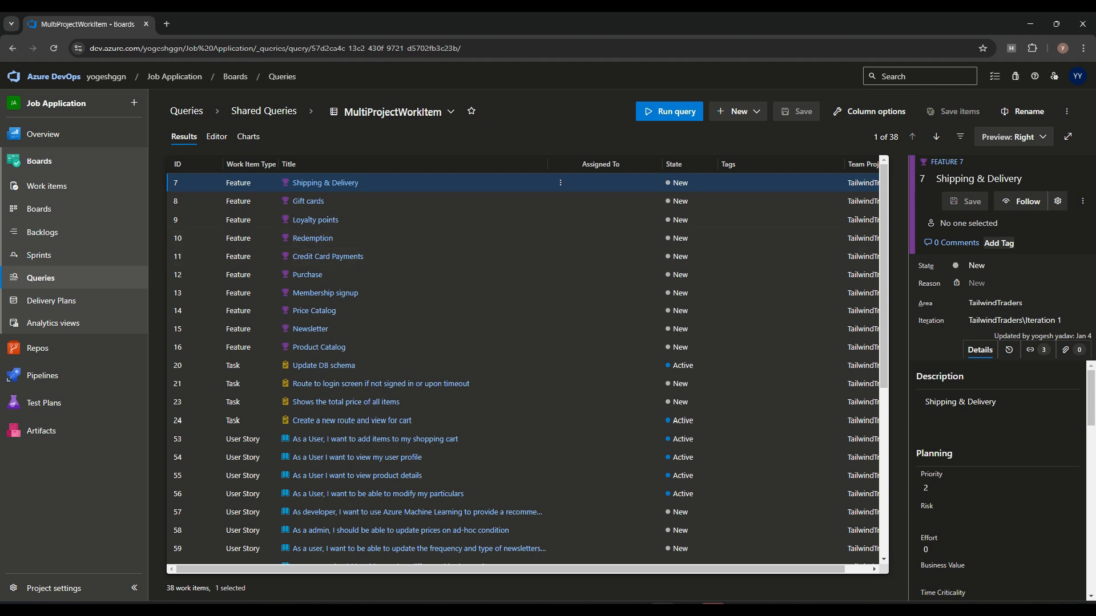
{"action": "left_click", "coordinate": [216, 137]}
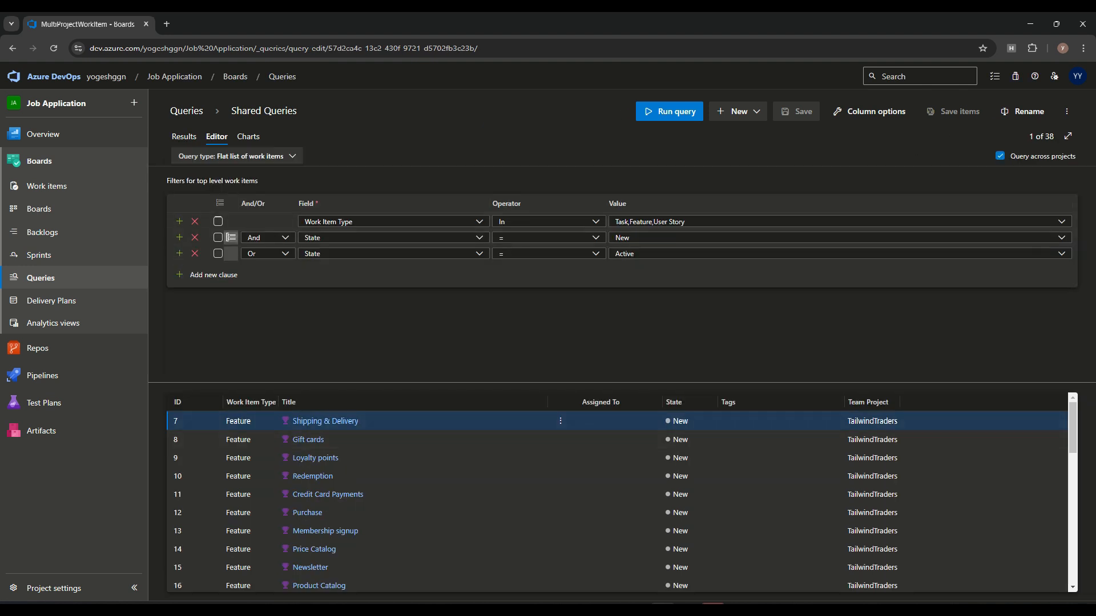
{"action": "left_click", "coordinate": [184, 137]}
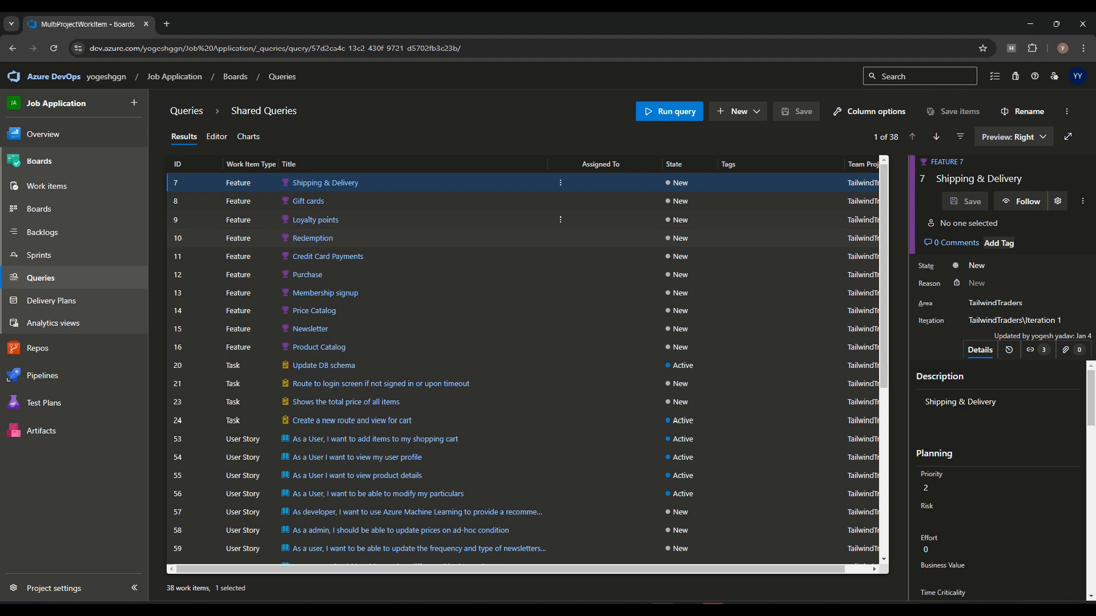
Step: Preview the Gift cards feature, resize the preview pane, and return to the Queries overview
{"action": "left_click", "coordinate": [308, 201]}
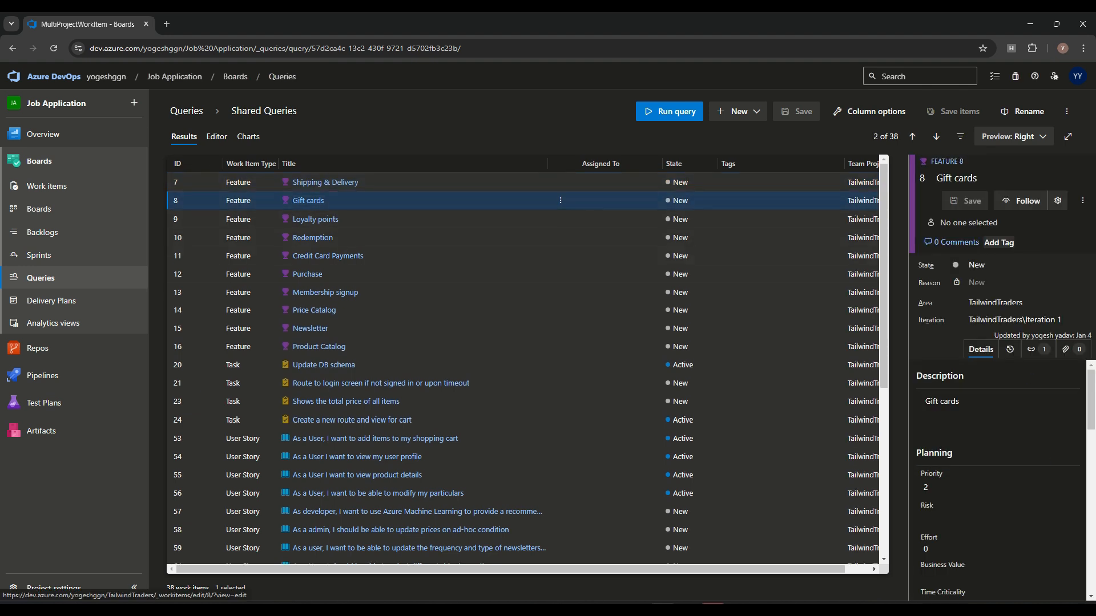
{"action": "left_click_drag", "start_coordinate": [908, 311], "coordinate": [698, 311]}
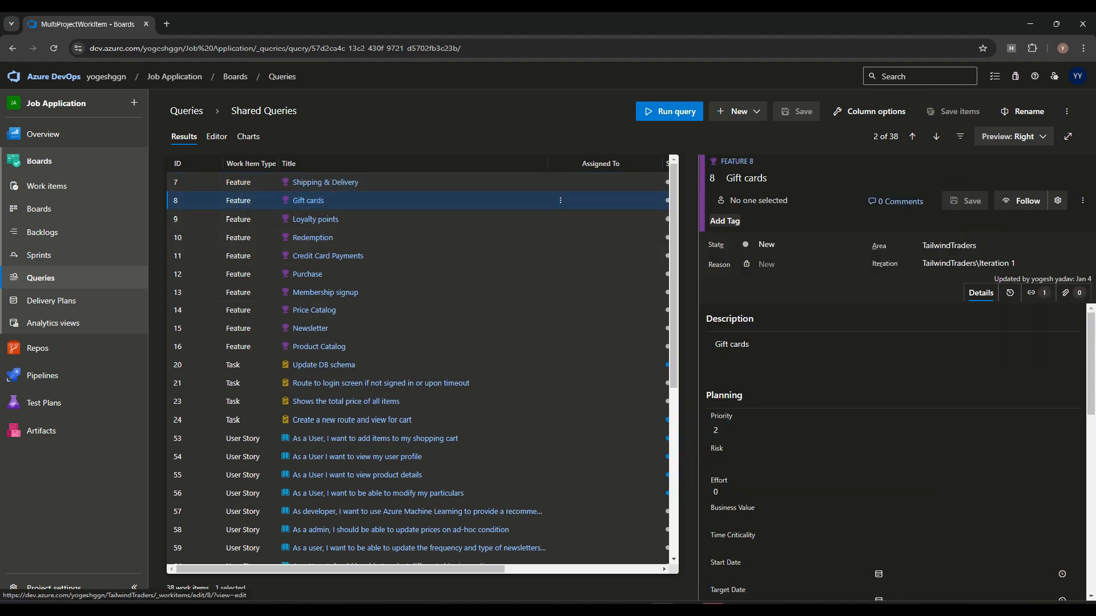
{"action": "left_click_drag", "start_coordinate": [699, 380], "coordinate": [906, 383]}
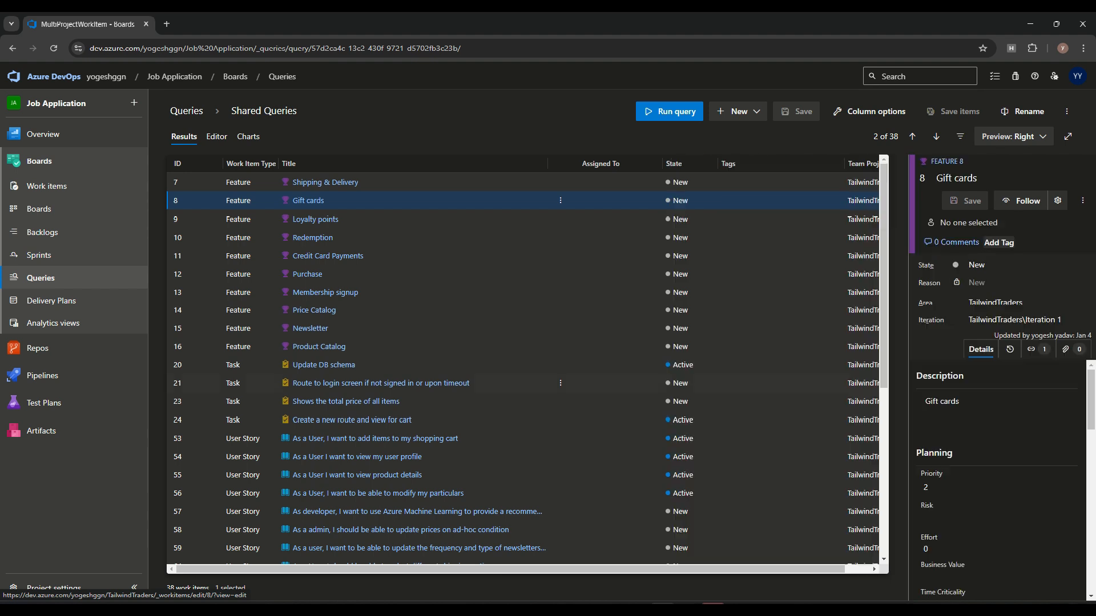
{"action": "left_click", "coordinate": [217, 137]}
{"action": "left_click", "coordinate": [186, 111]}
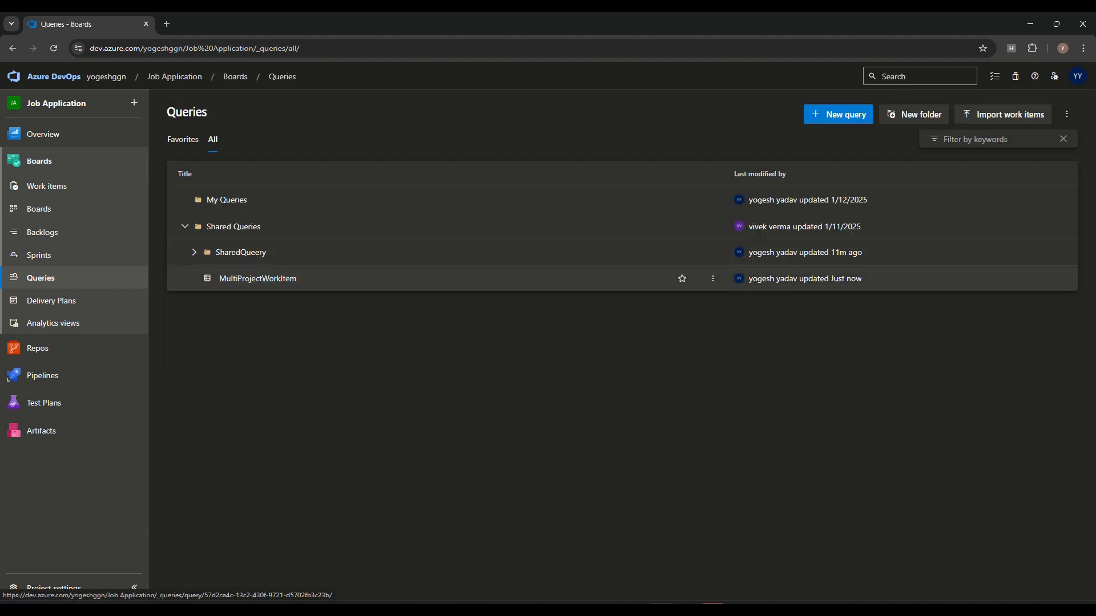
Step: Move MultiProjectWorkItem into the SharedQueery folder and star it as a favourite
{"action": "left_click", "coordinate": [194, 253]}
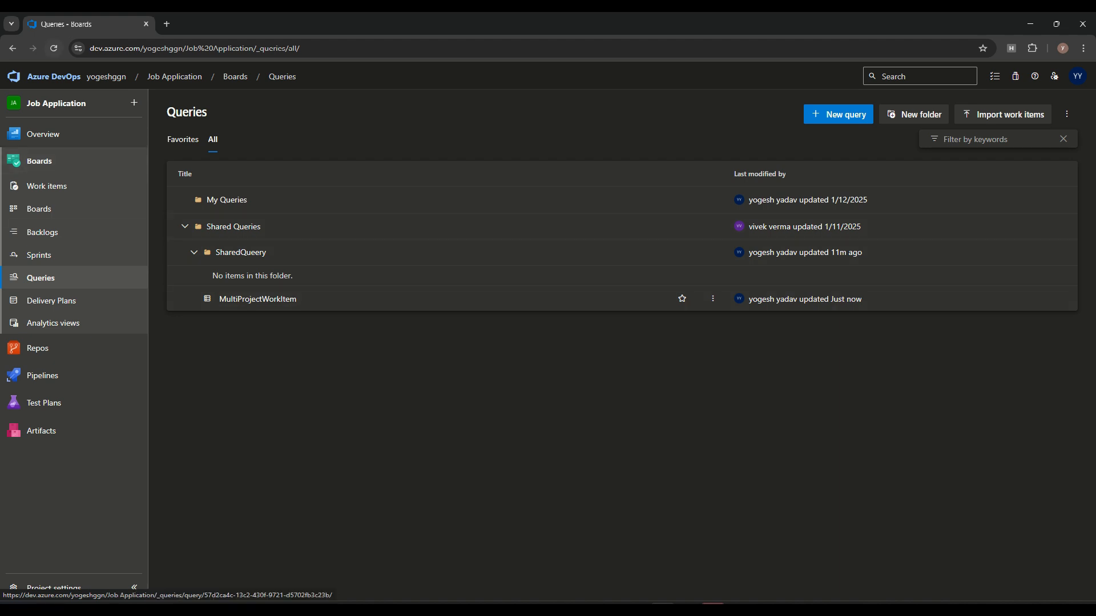
{"action": "left_click_drag", "start_coordinate": [257, 299], "coordinate": [261, 276]}
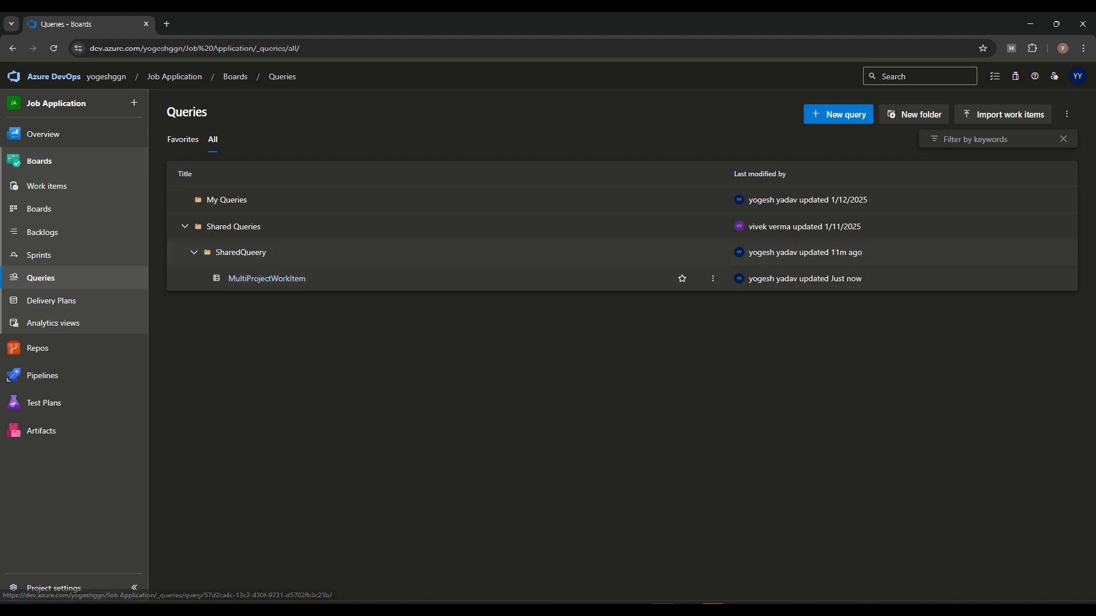
{"action": "left_click", "coordinate": [266, 279]}
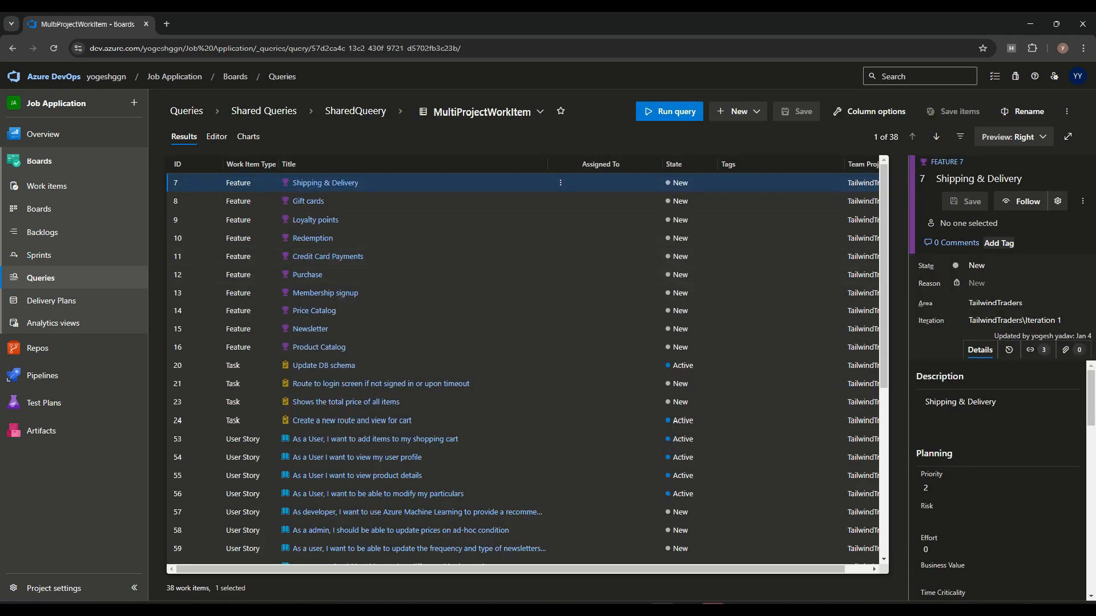
{"action": "left_click", "coordinate": [499, 195]}
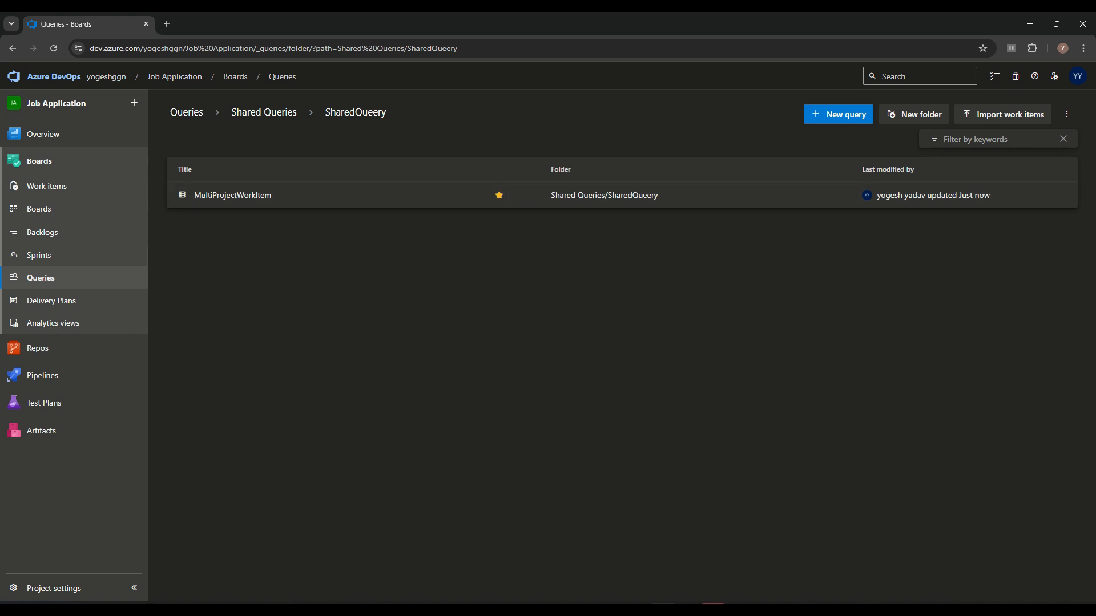
Step: Run MultiProjectWorkItem from the Favorites list of queries
{"action": "left_click", "coordinate": [186, 112]}
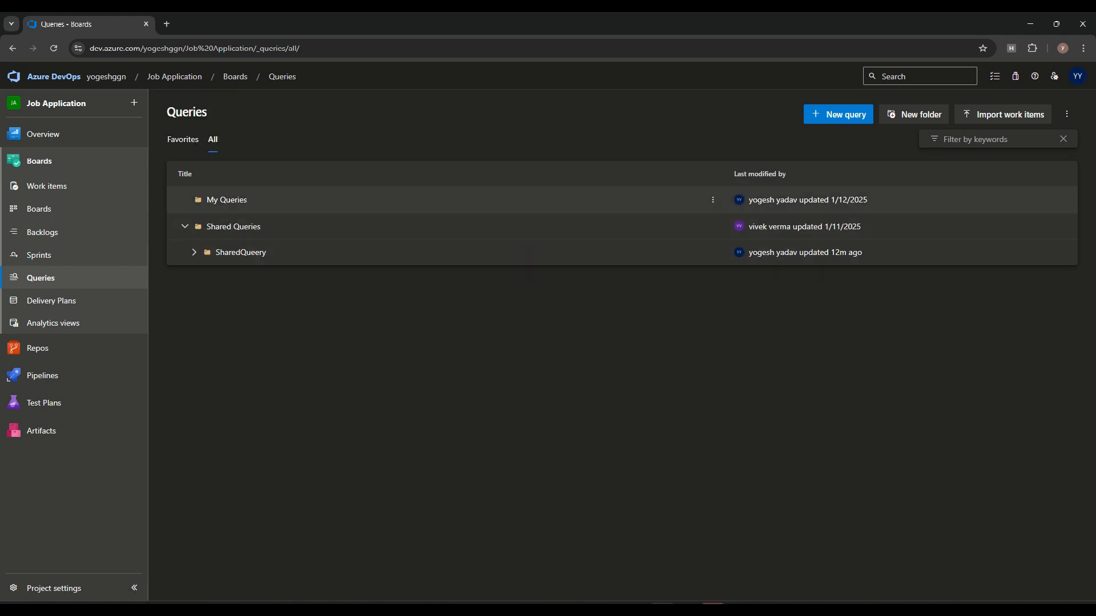
{"action": "left_click", "coordinate": [183, 140]}
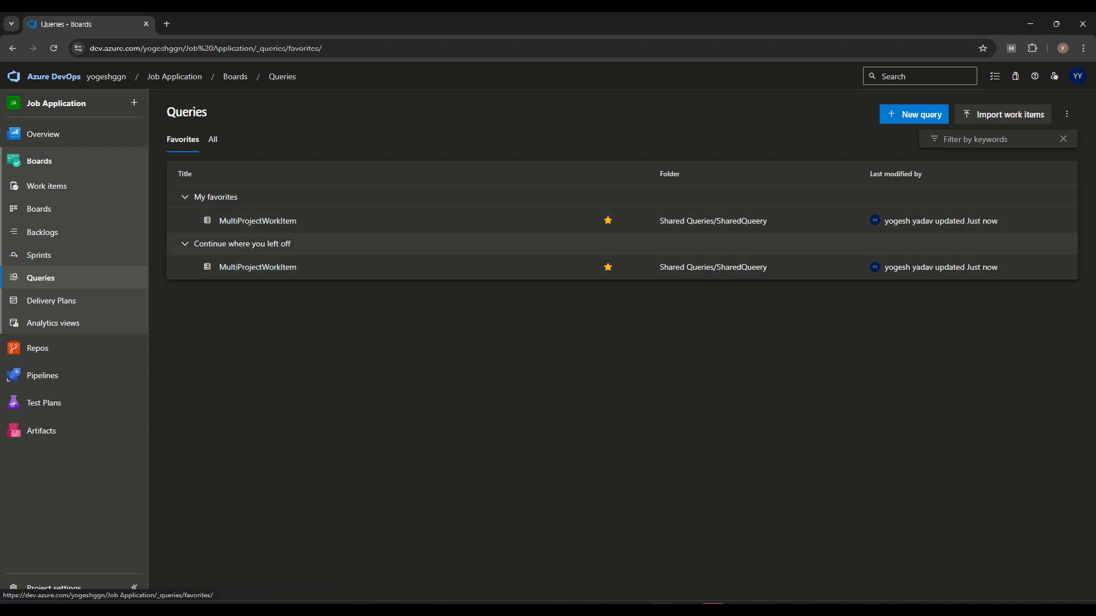
{"action": "left_click", "coordinate": [638, 267]}
{"action": "left_click", "coordinate": [549, 291]}
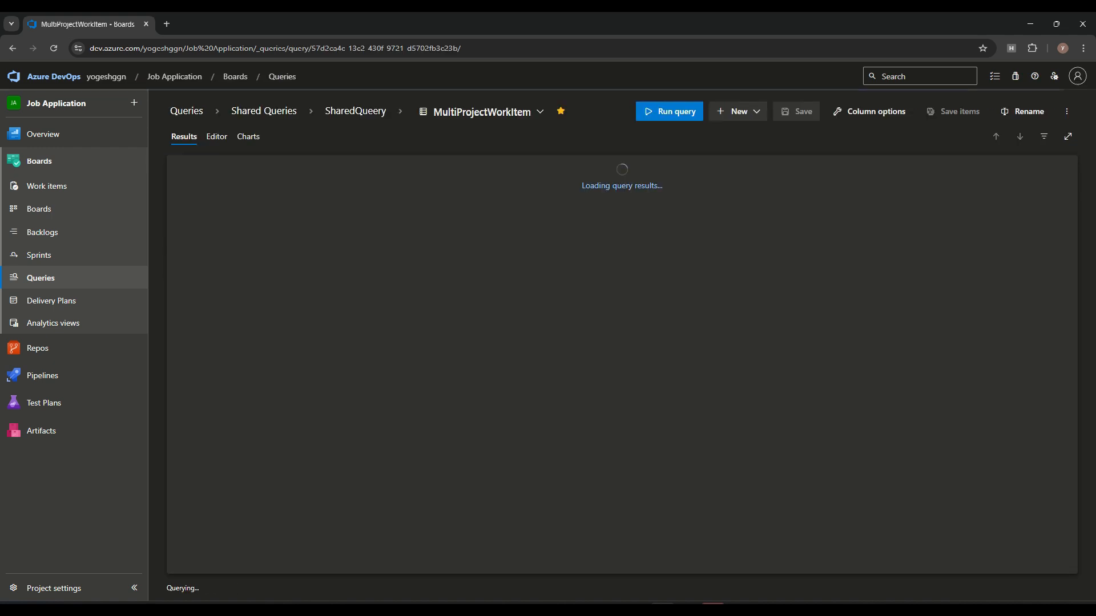
Step: Add MultiProjectWorkItem to the Backend Team favorites
{"action": "left_click", "coordinate": [187, 111]}
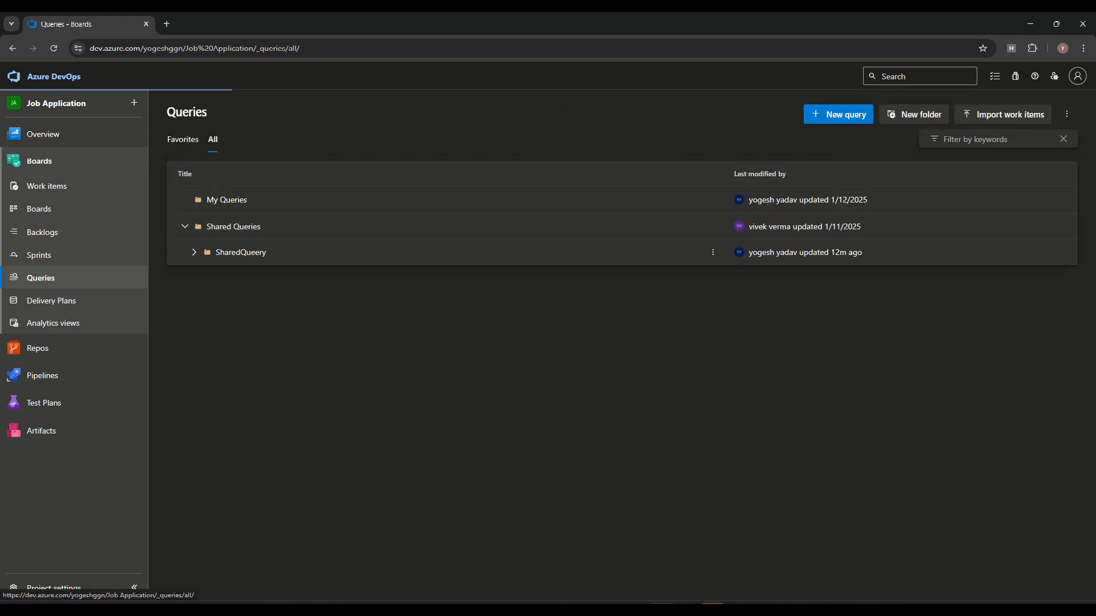
{"action": "left_click", "coordinate": [183, 139]}
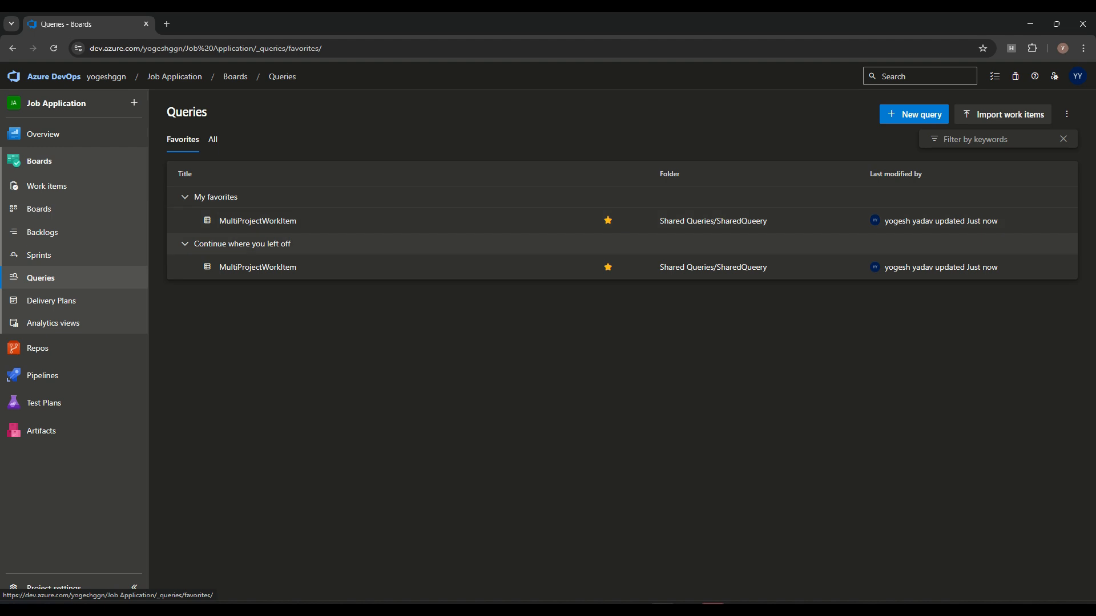
{"action": "left_click", "coordinate": [638, 267]}
{"action": "mouse_move", "coordinate": [570, 402]}
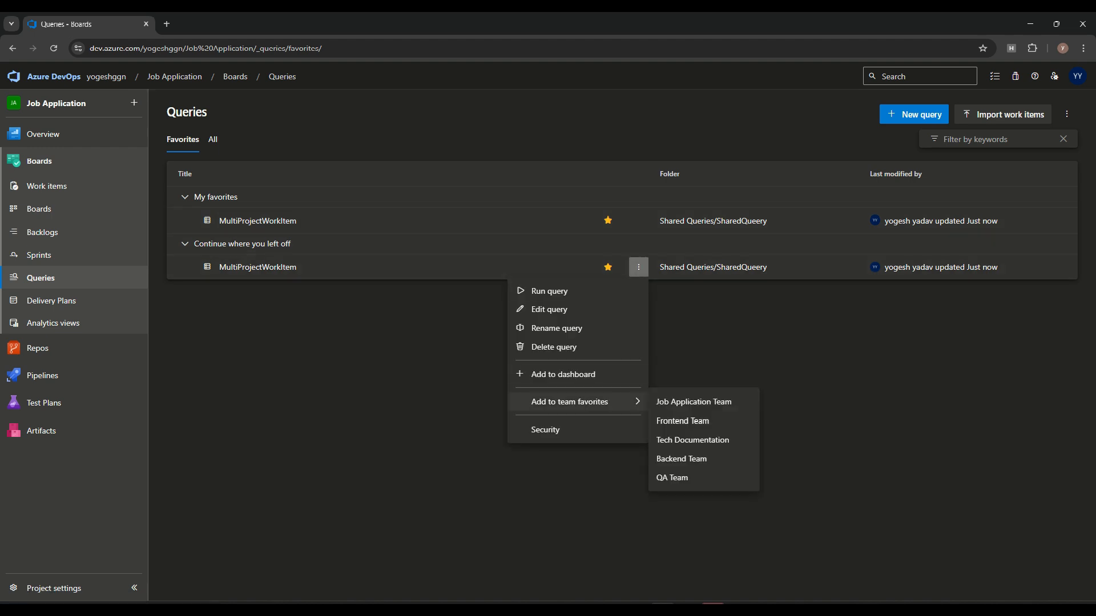
{"action": "left_click", "coordinate": [681, 459]}
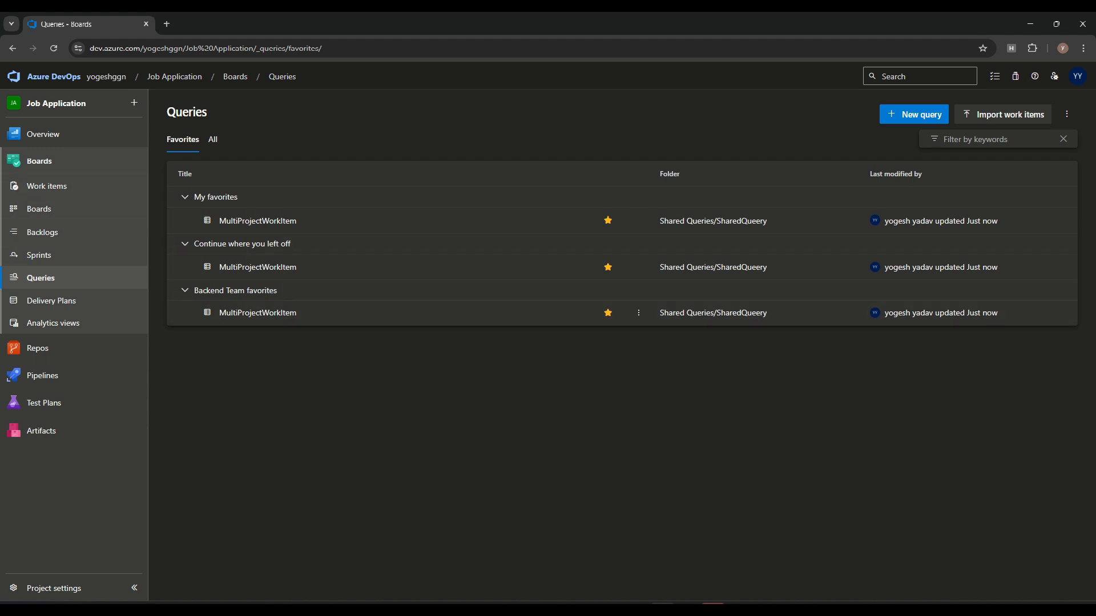
Step: Open the query's security permissions and select the Backend Team group
{"action": "left_click", "coordinate": [639, 312]}
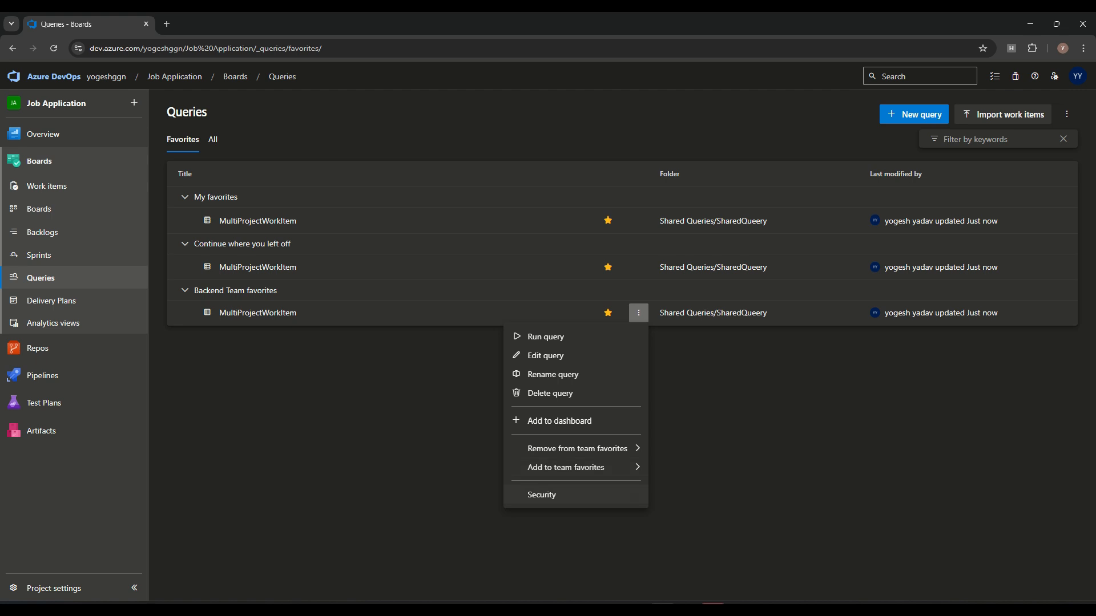
{"action": "left_click", "coordinate": [542, 495]}
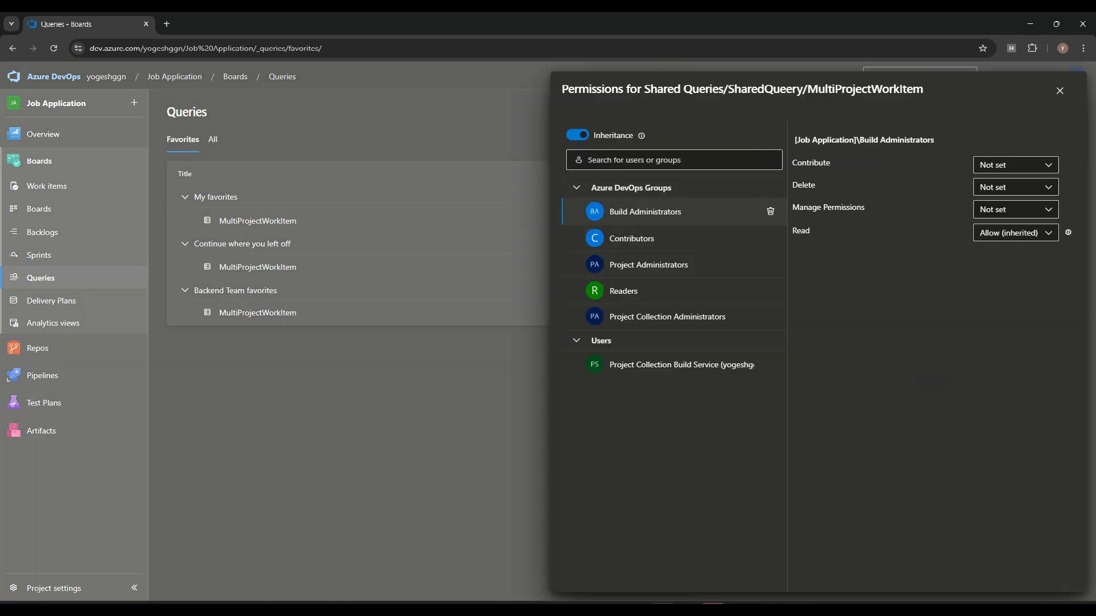
{"action": "left_click", "coordinate": [673, 161]}
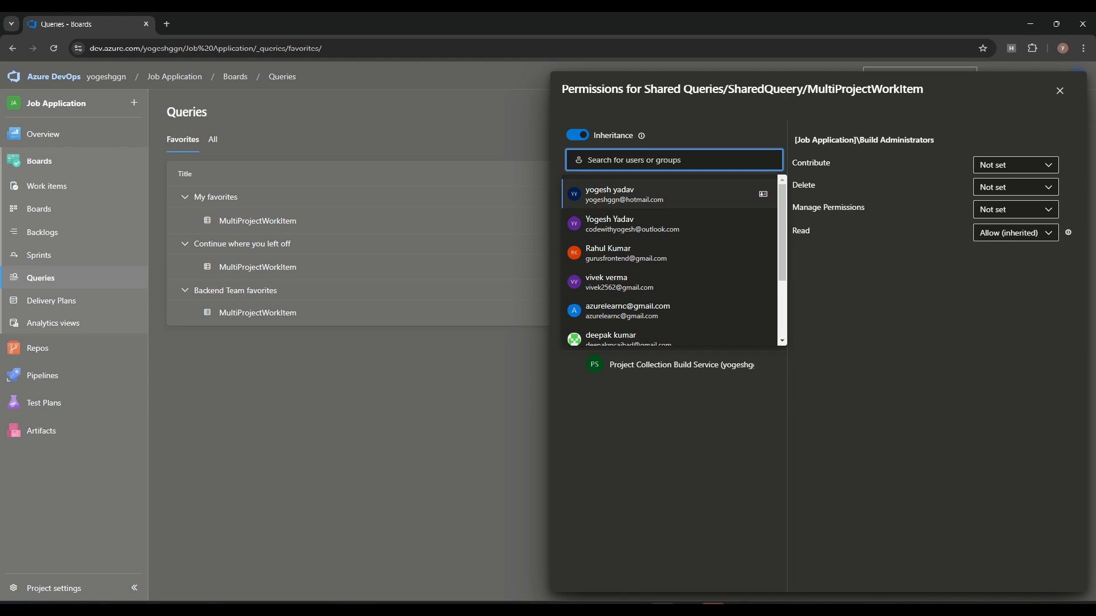
{"action": "left_click", "coordinate": [674, 160]}
{"action": "type", "text": "t"}
{"action": "key", "text": "BackSpace"}
{"action": "type", "text": "bac"}
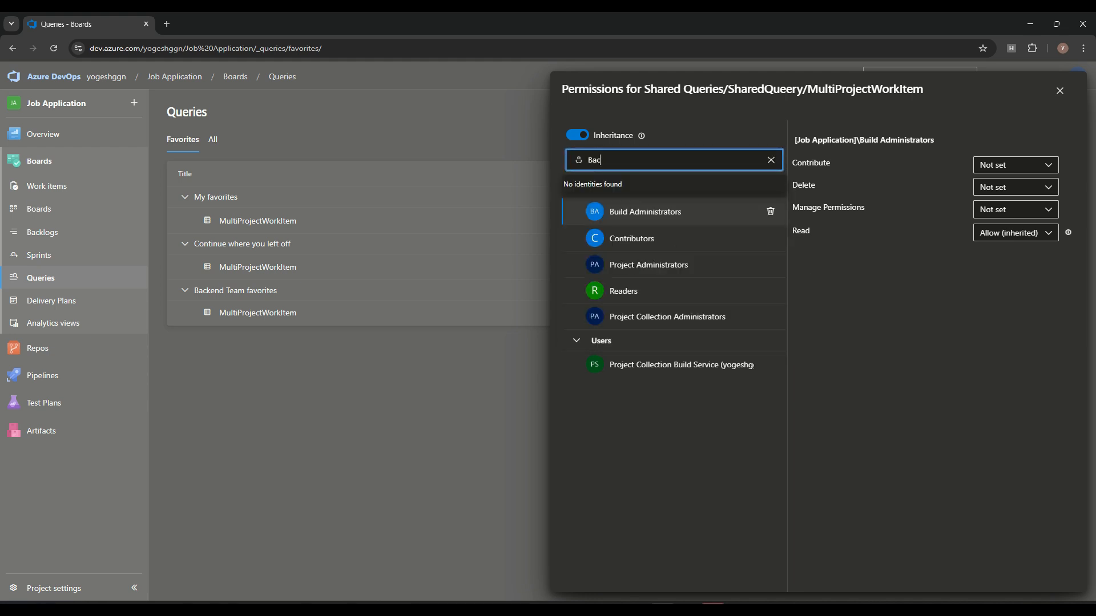
{"action": "key", "text": "Return"}
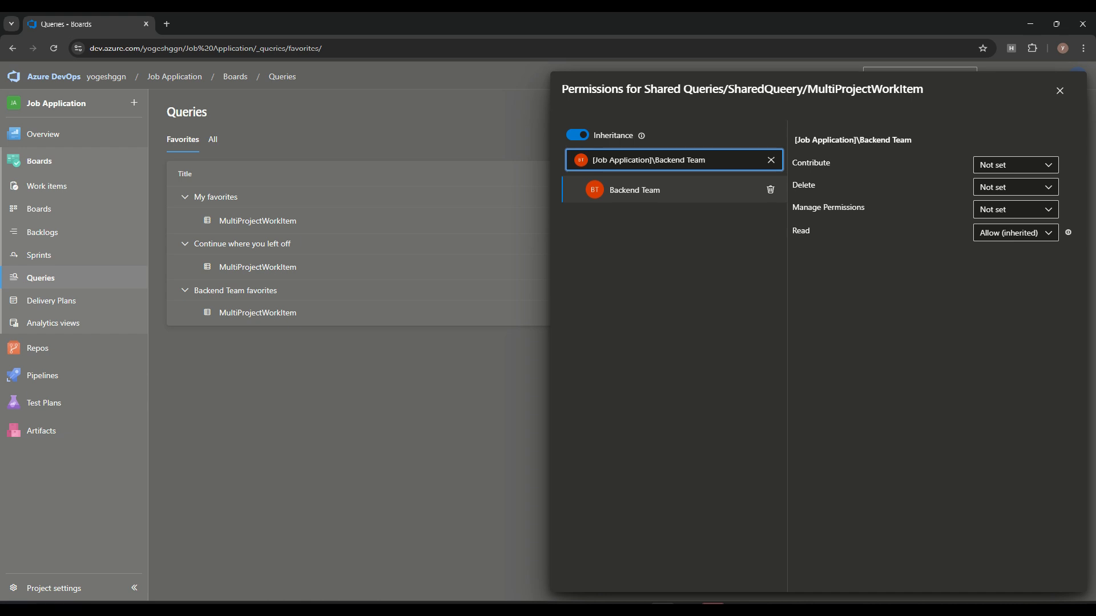
Step: Set Backend Team Contribute to Allow, Delete and Manage Permissions to Deny, then close
{"action": "left_click", "coordinate": [1016, 165]}
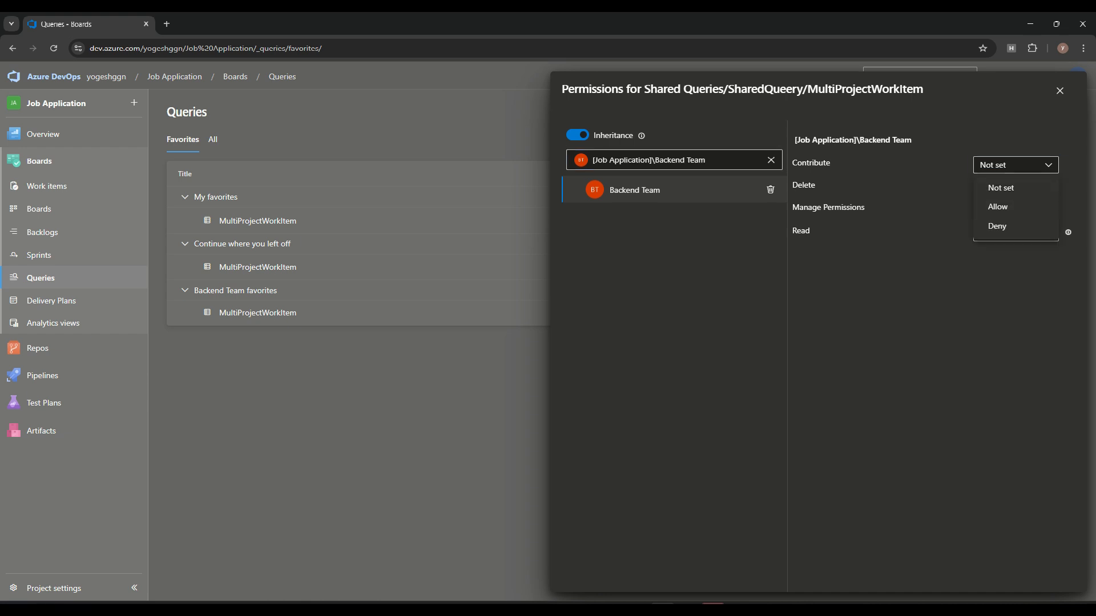
{"action": "left_click", "coordinate": [1016, 207]}
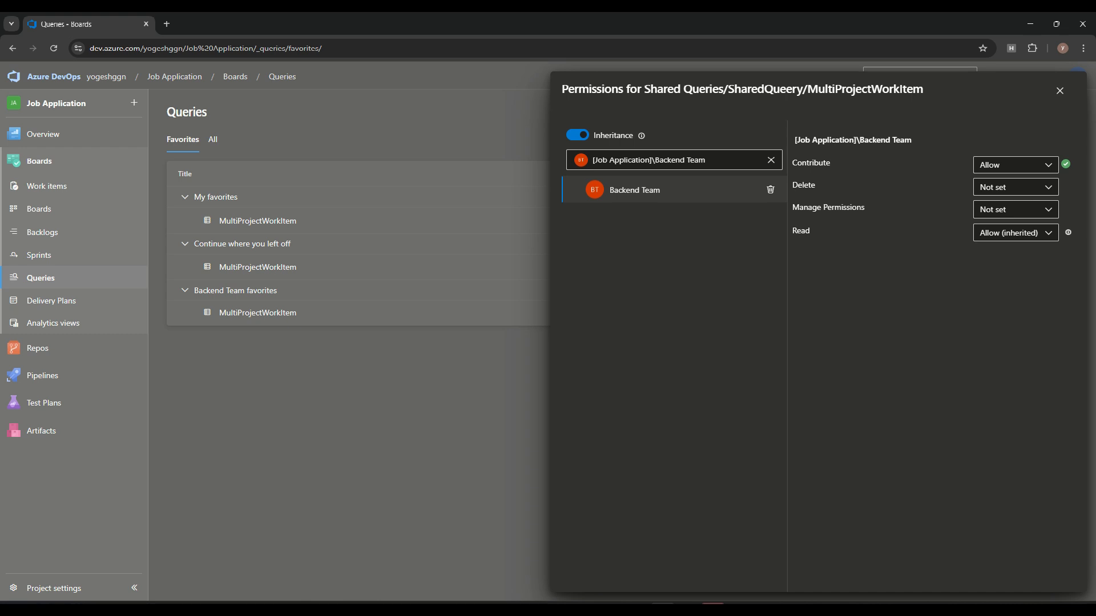
{"action": "left_click", "coordinate": [1016, 187]}
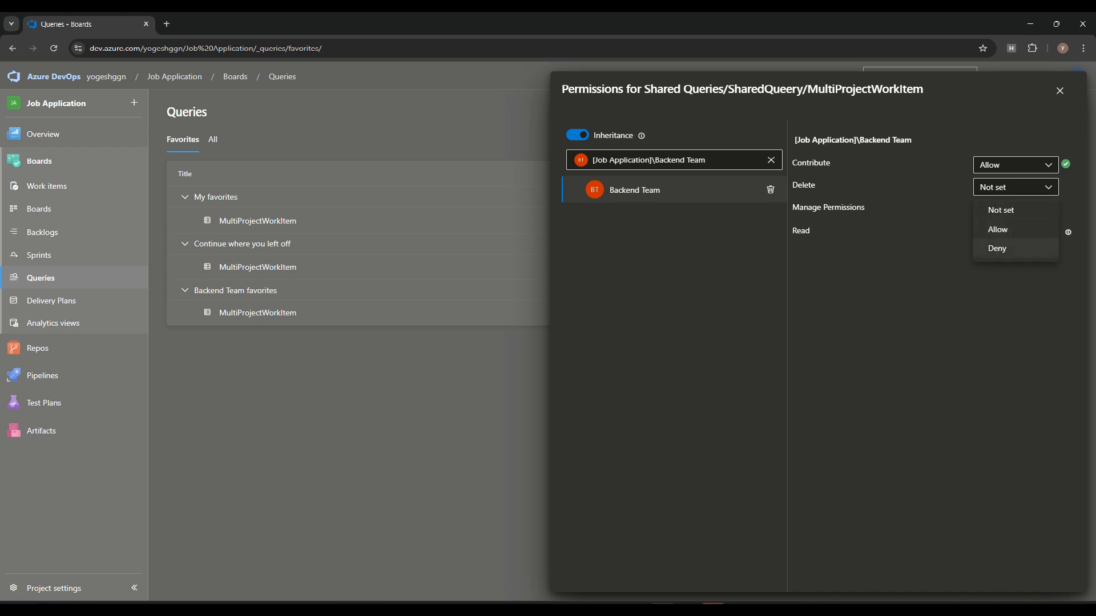
{"action": "left_click", "coordinate": [1015, 249]}
{"action": "left_click", "coordinate": [1015, 209]}
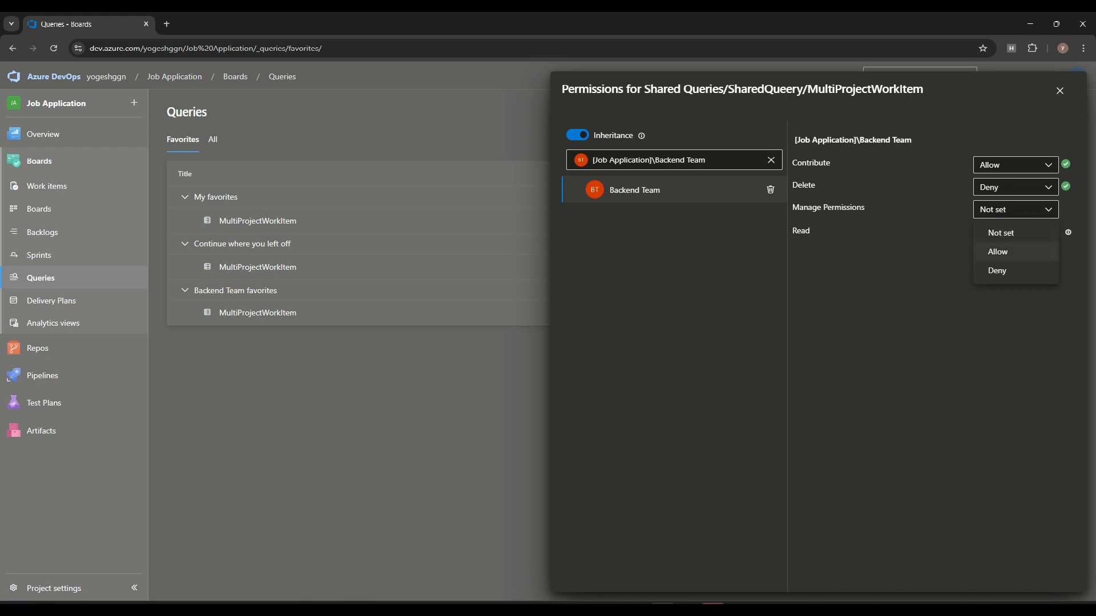
{"action": "left_click", "coordinate": [997, 270]}
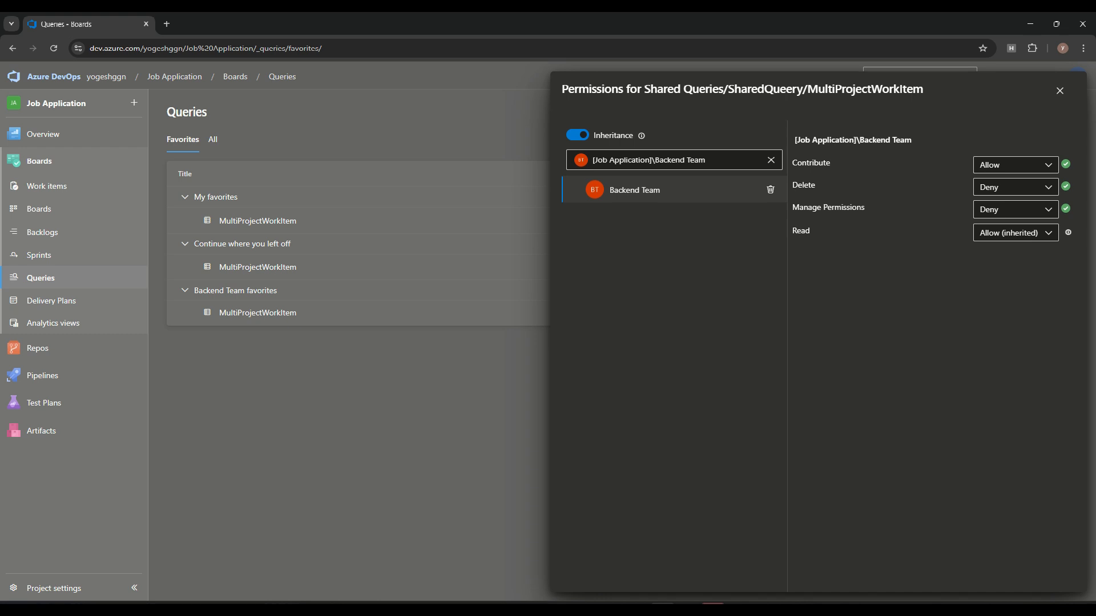
{"action": "left_click", "coordinate": [1060, 91]}
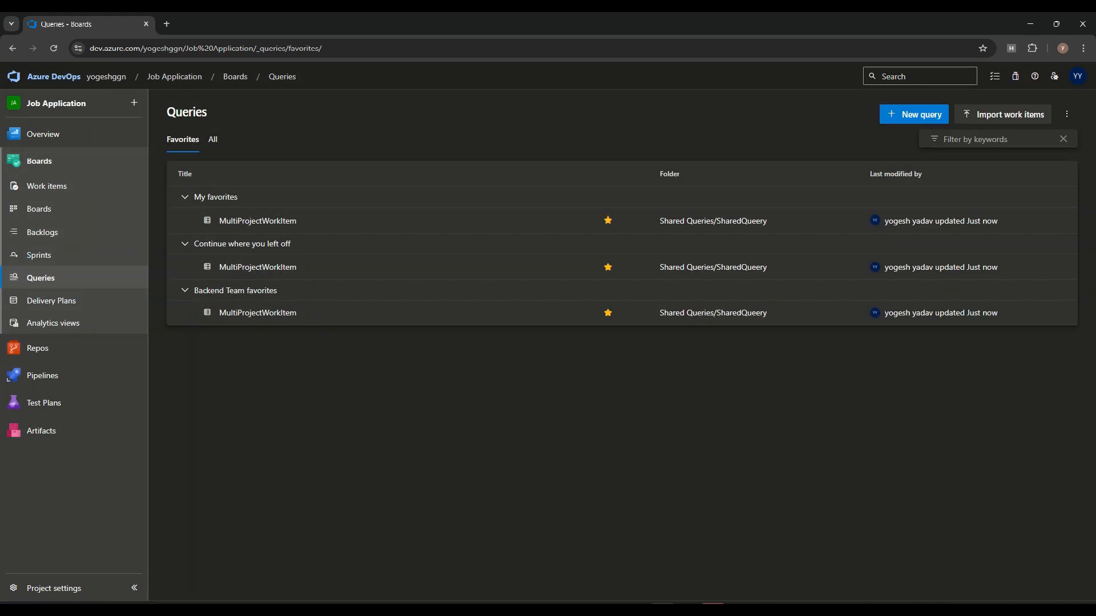
Step: Open MultiProjectWorkItem from the SharedQueery folder and try, then cancel, emailing its work items
{"action": "left_click", "coordinate": [213, 139]}
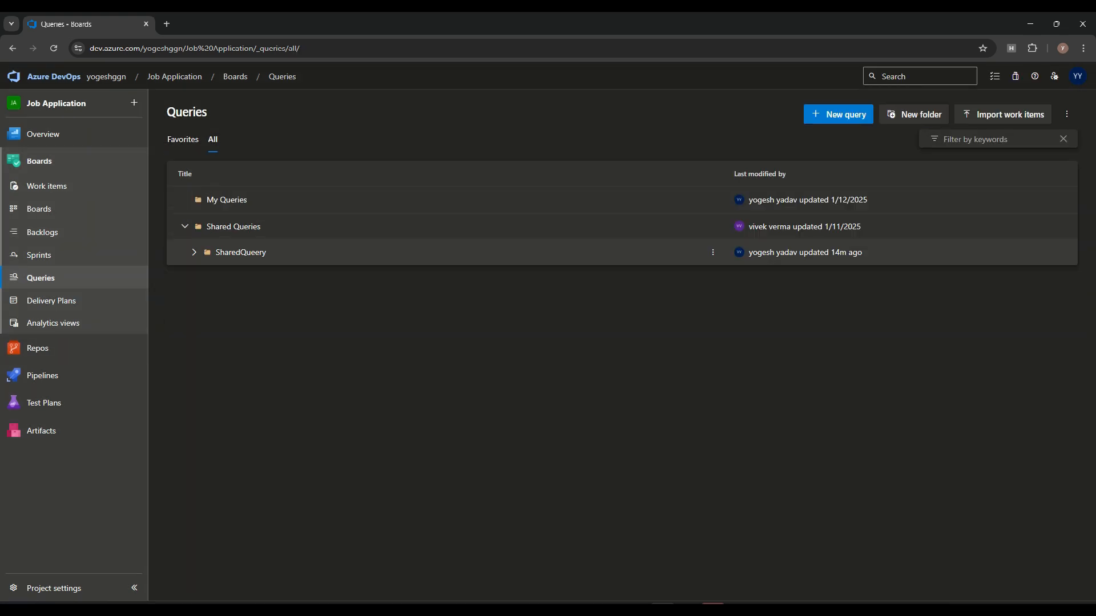
{"action": "left_click", "coordinate": [240, 253]}
{"action": "left_click", "coordinate": [266, 278]}
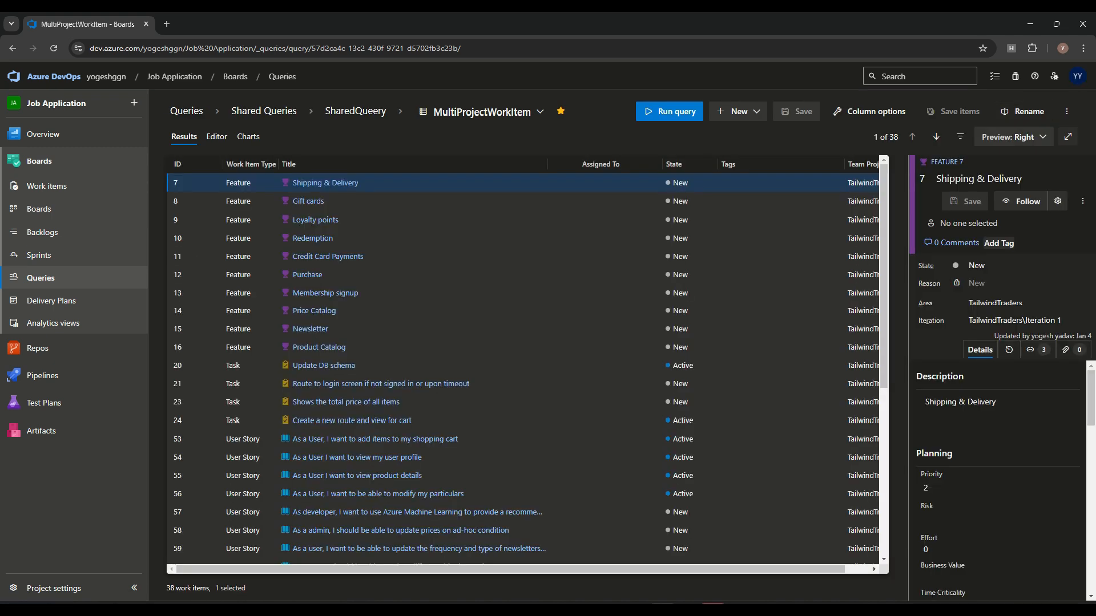
{"action": "left_click", "coordinate": [1067, 111]}
{"action": "left_click", "coordinate": [970, 135]}
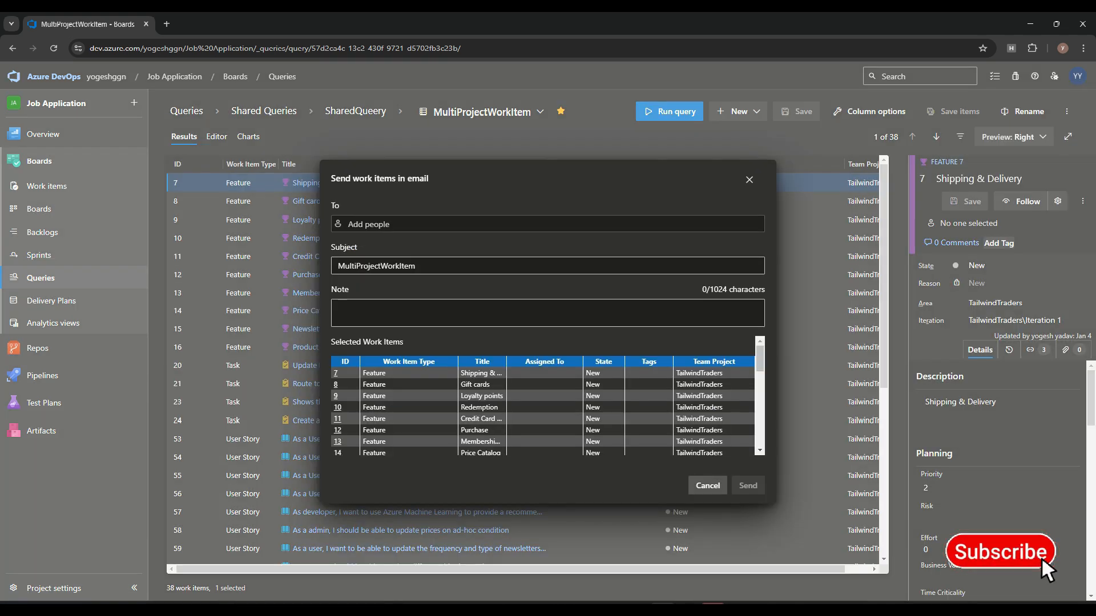
{"action": "left_click", "coordinate": [708, 486]}
{"action": "left_click", "coordinate": [1066, 112]}
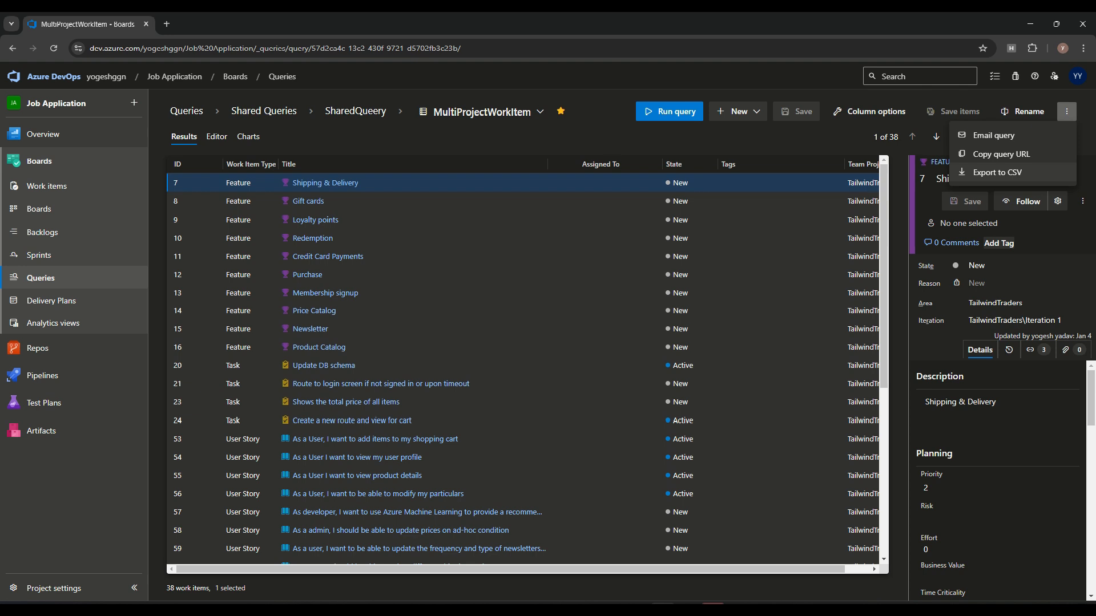
{"action": "left_click", "coordinate": [559, 137]}
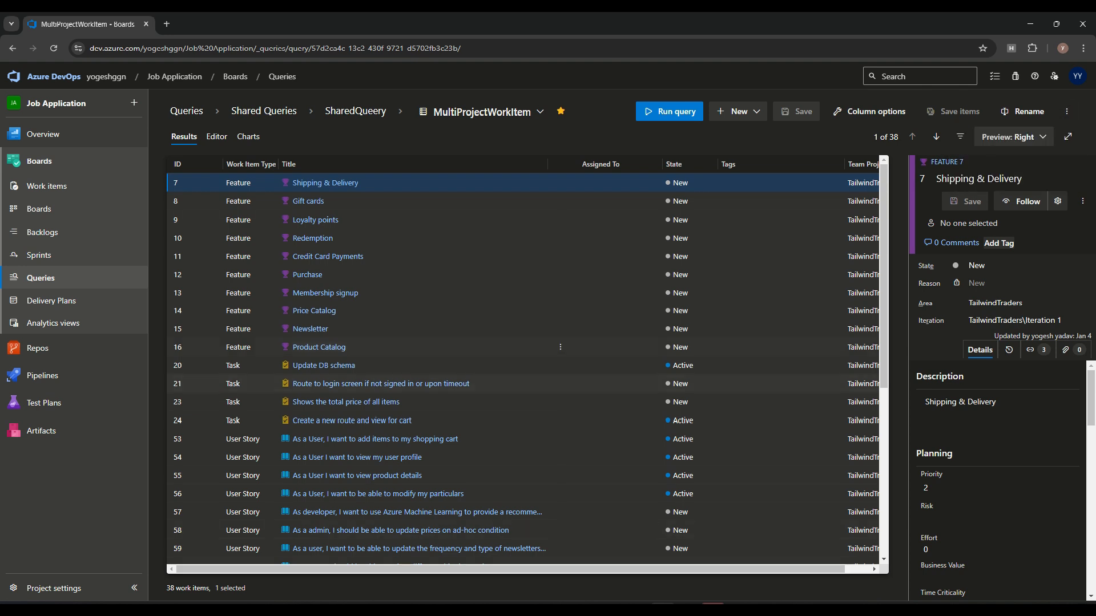
Step: Start a new chart from the query's Charts tab
{"action": "left_click", "coordinate": [216, 136]}
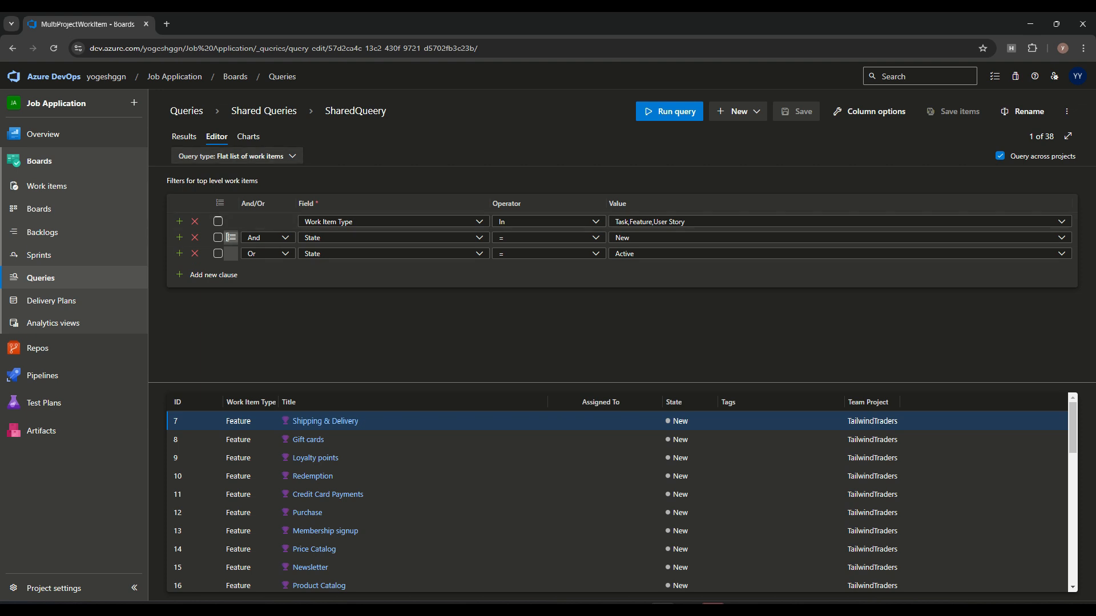
{"action": "left_click", "coordinate": [248, 137]}
{"action": "left_click", "coordinate": [631, 334]}
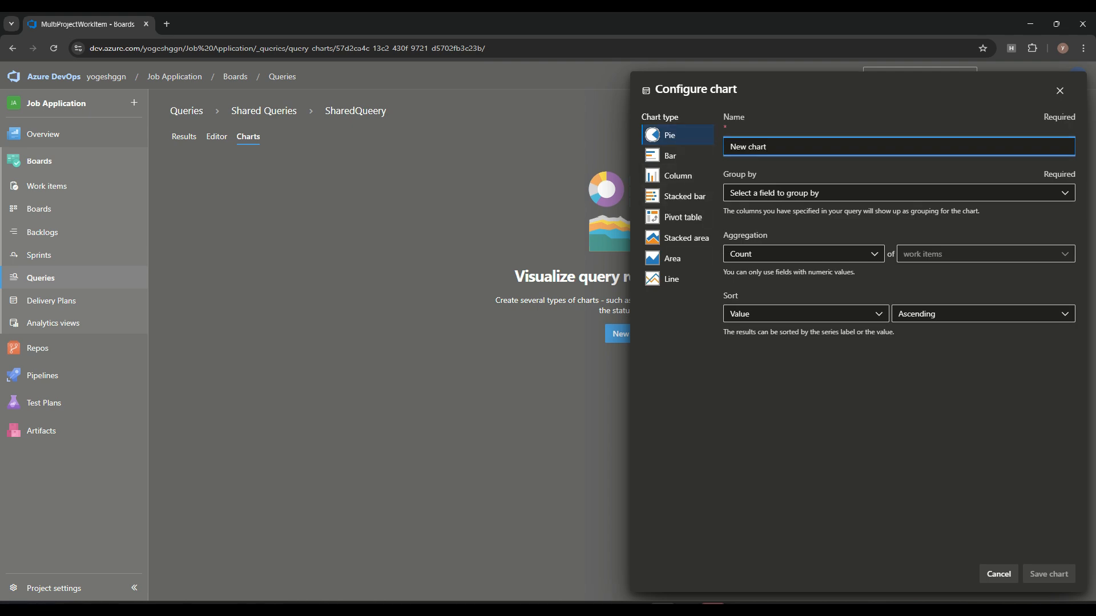
Step: Make it a bar chart named BackendTeamBarChart grouped by Work Item Type
{"action": "left_click", "coordinate": [678, 156]}
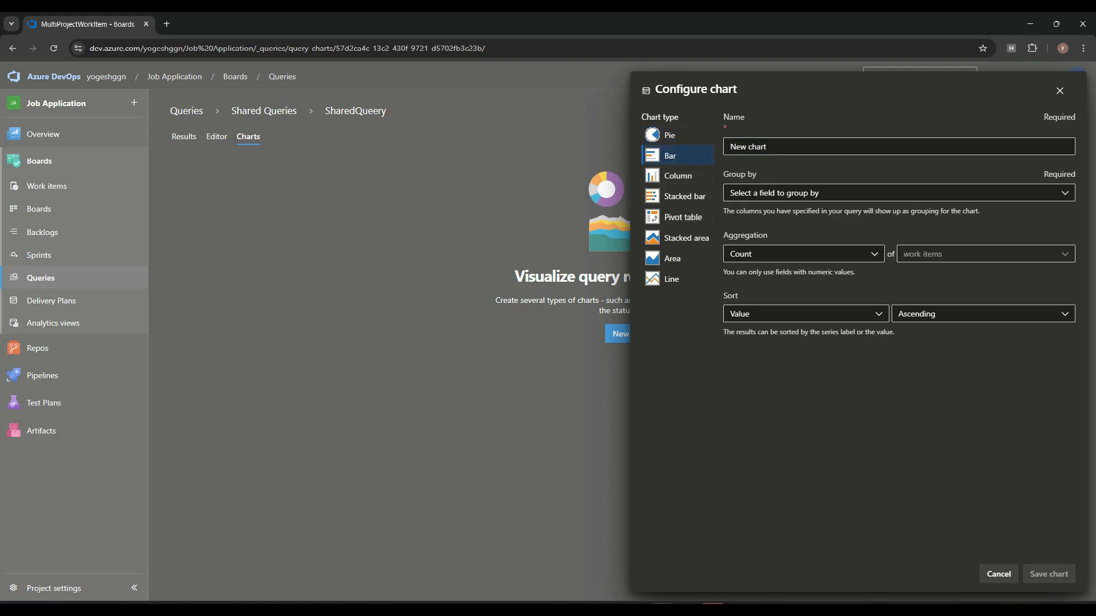
{"action": "key", "text": "Tab"}
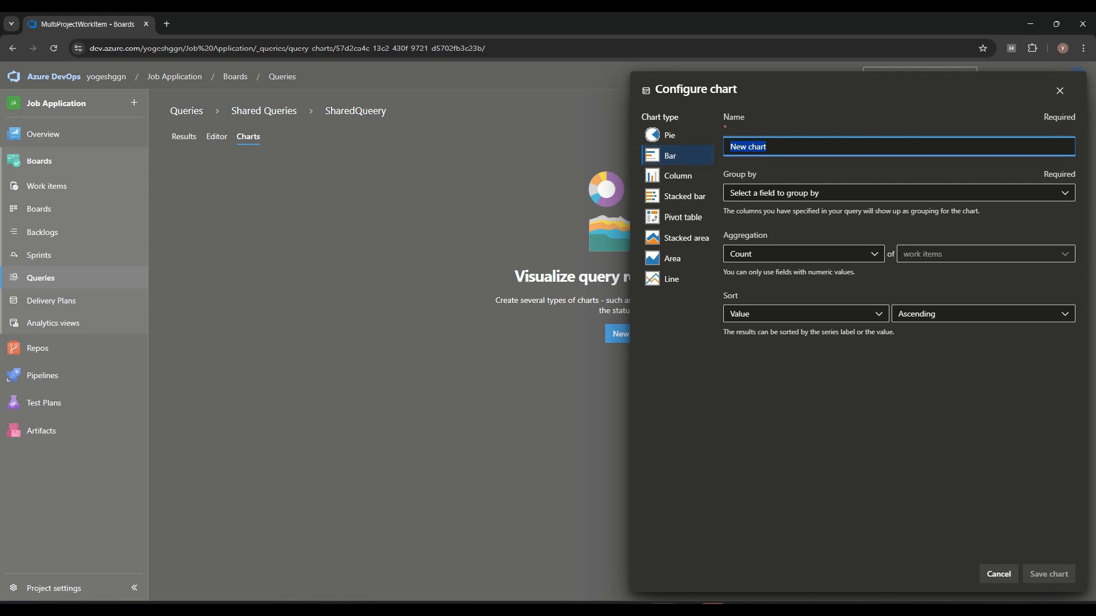
{"action": "type", "text": "BackendTeamBarChart"}
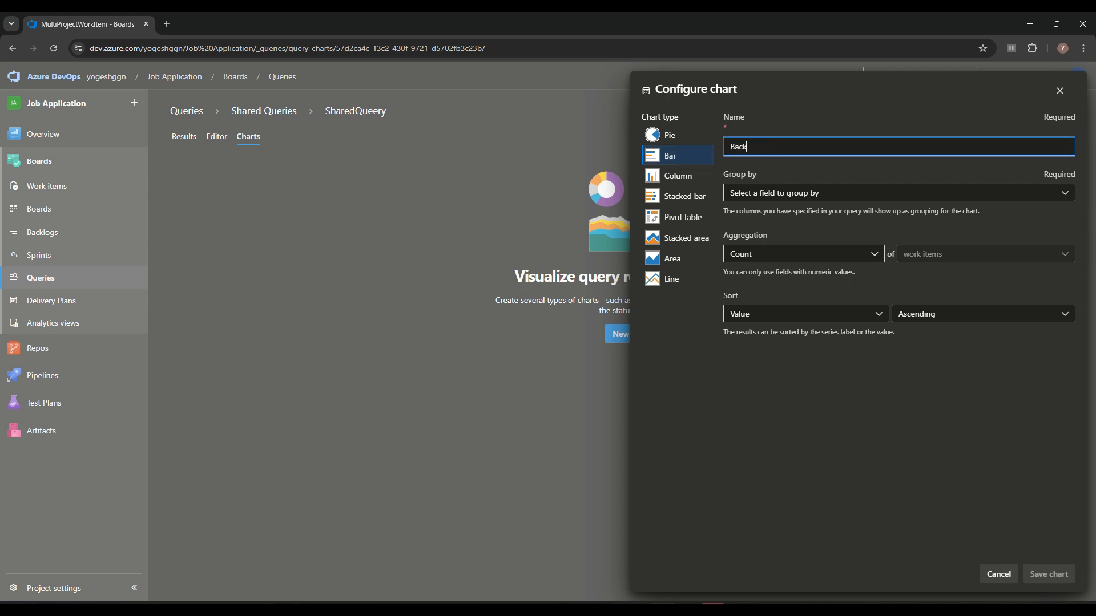
{"action": "left_click", "coordinate": [899, 193]}
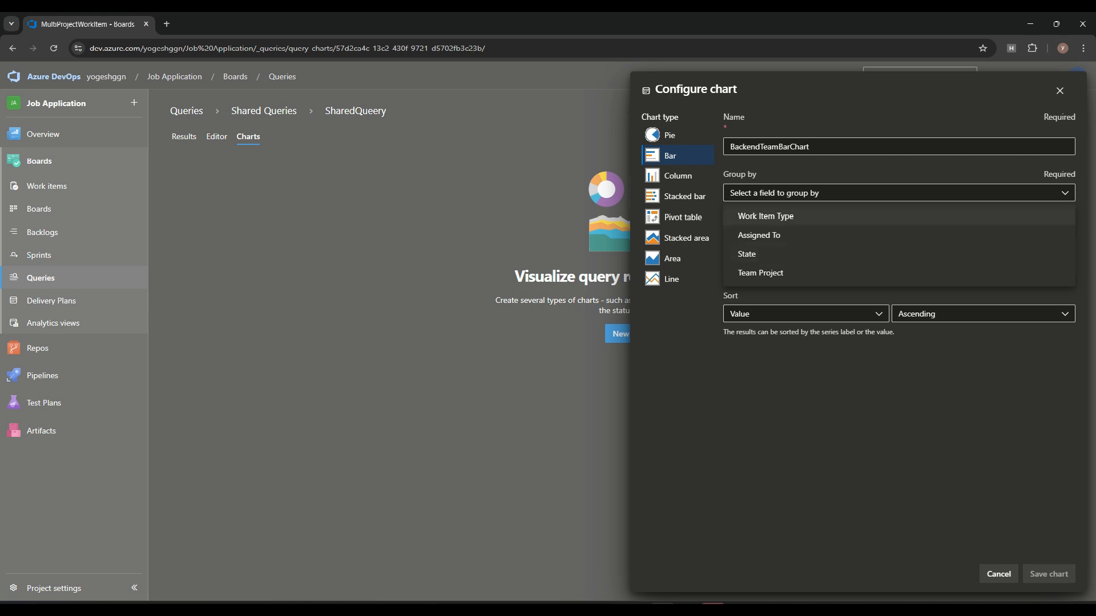
{"action": "left_click", "coordinate": [765, 217]}
Step: Keep Count aggregation sorted by Value ascending, and save the chart
{"action": "left_click", "coordinate": [802, 254]}
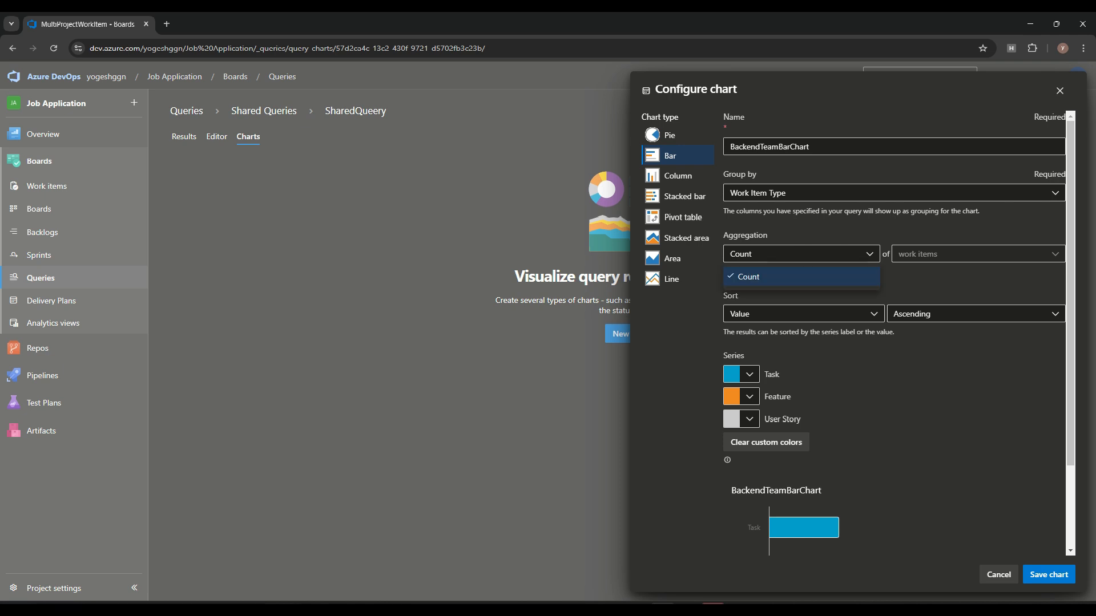
{"action": "left_click", "coordinate": [799, 277]}
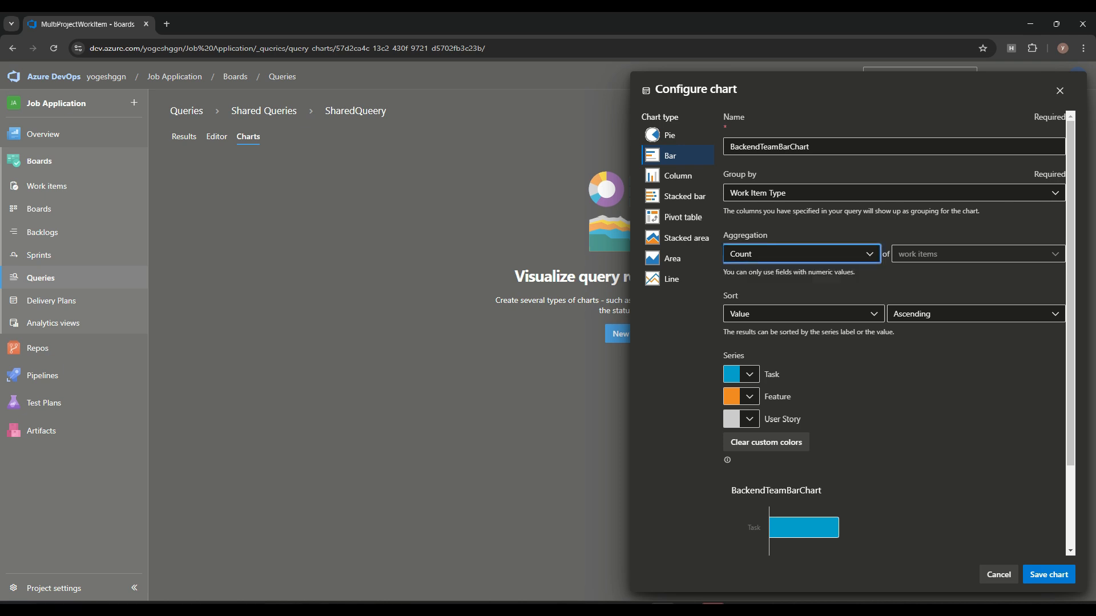
{"action": "left_click", "coordinate": [804, 314]}
{"action": "left_click", "coordinate": [748, 355]}
{"action": "left_click", "coordinate": [970, 314]}
{"action": "left_click", "coordinate": [749, 374]}
{"action": "left_click", "coordinate": [804, 314]}
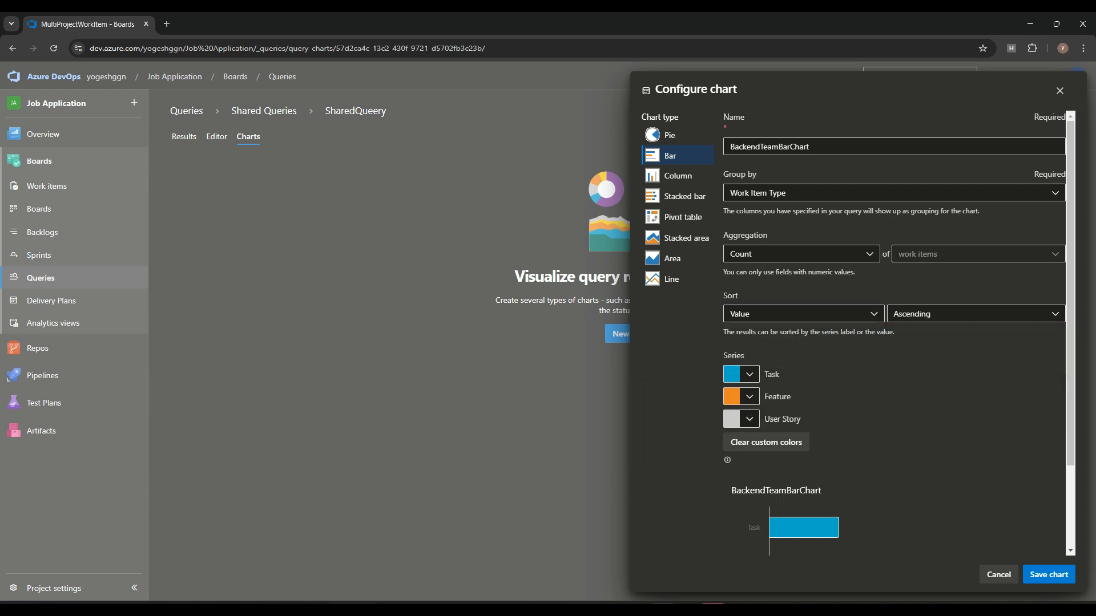
{"action": "scroll", "coordinate": [896, 331], "scroll_direction": "down", "scroll_amount": 2}
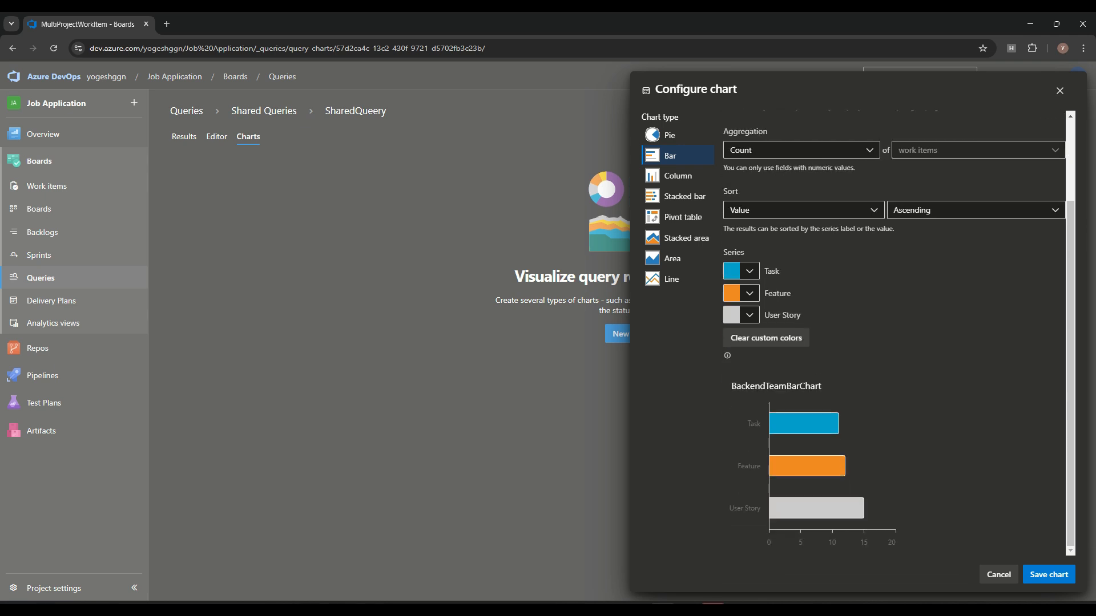
{"action": "mouse_move", "coordinate": [833, 464]}
{"action": "left_click", "coordinate": [1049, 575]}
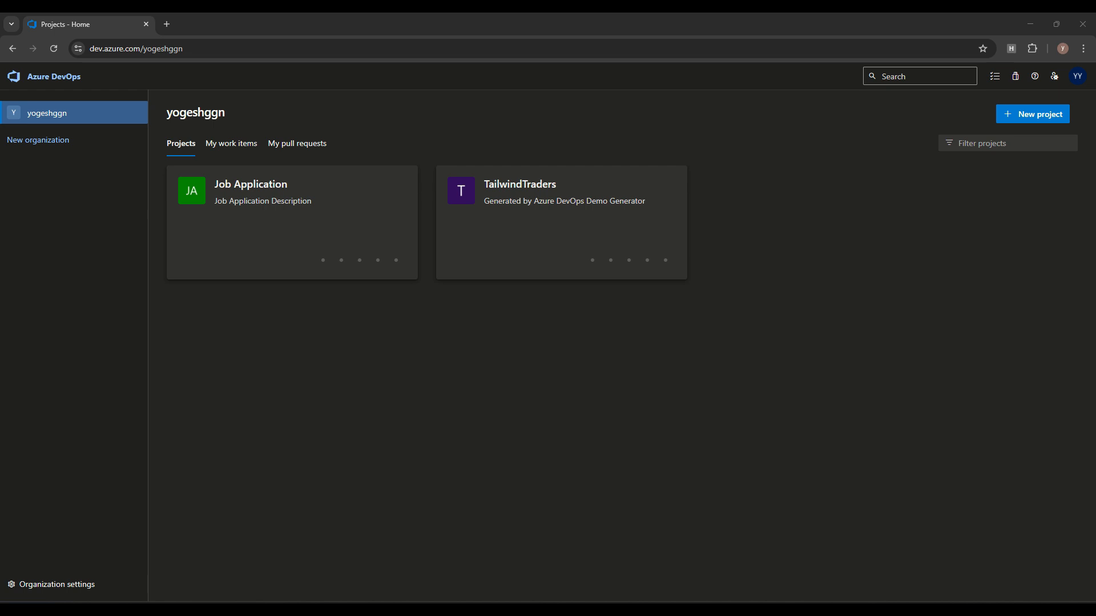
Step: List the installed organization extensions (ARM Outputs, Retrospectives, Work Item Hierarchy widget) and browse the marketplace
{"action": "left_click", "coordinate": [56, 585]}
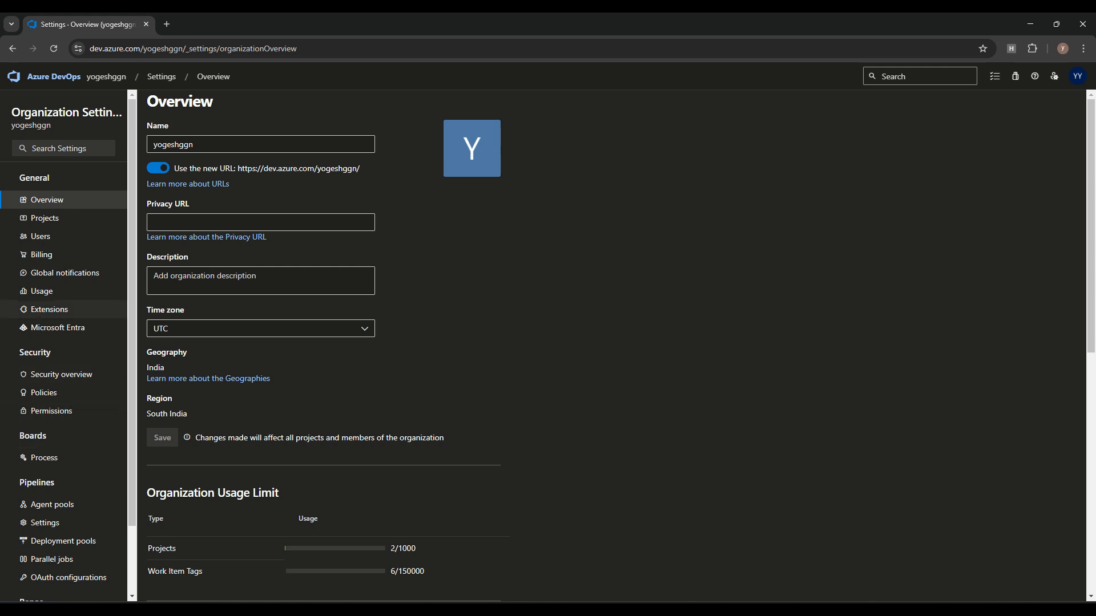
{"action": "left_click", "coordinate": [49, 309]}
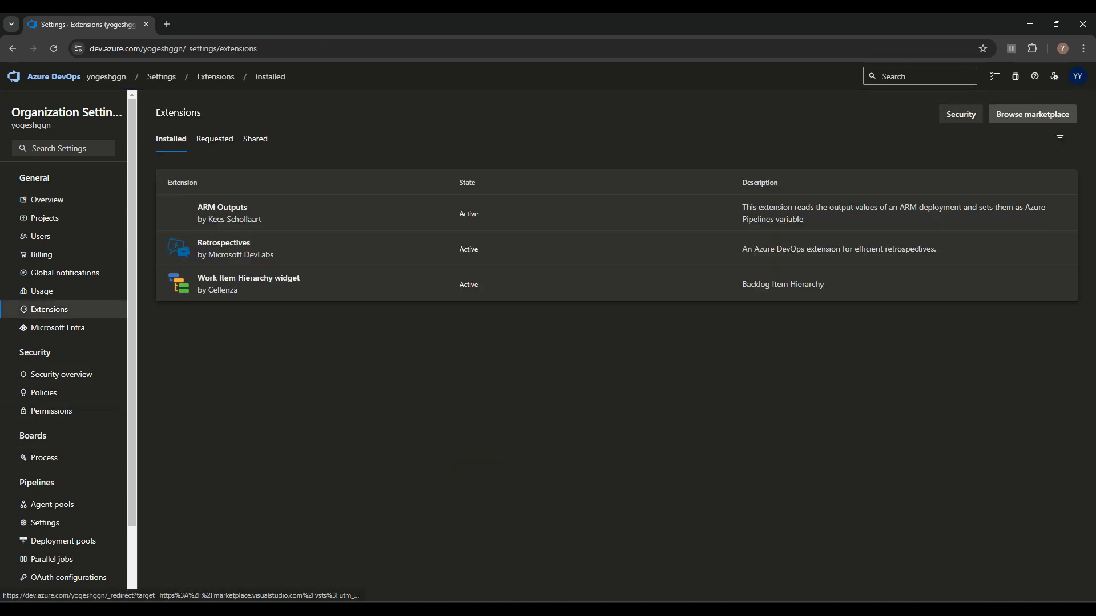
{"action": "left_click", "coordinate": [1033, 114]}
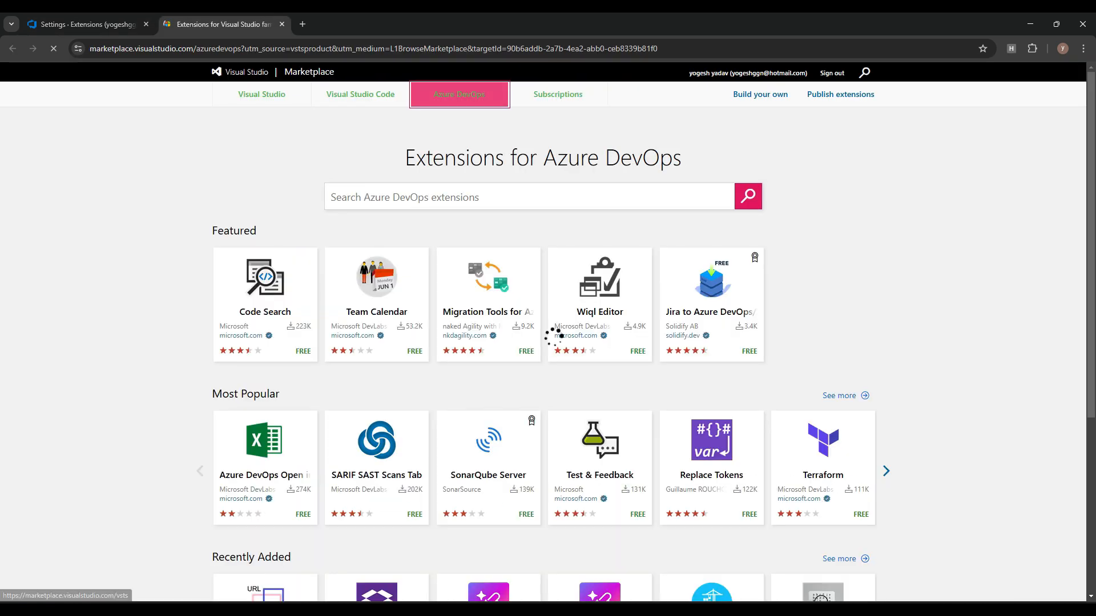
Step: Search the marketplace for 'ret' and view the Retrospectives extension
{"action": "left_click", "coordinate": [88, 24]}
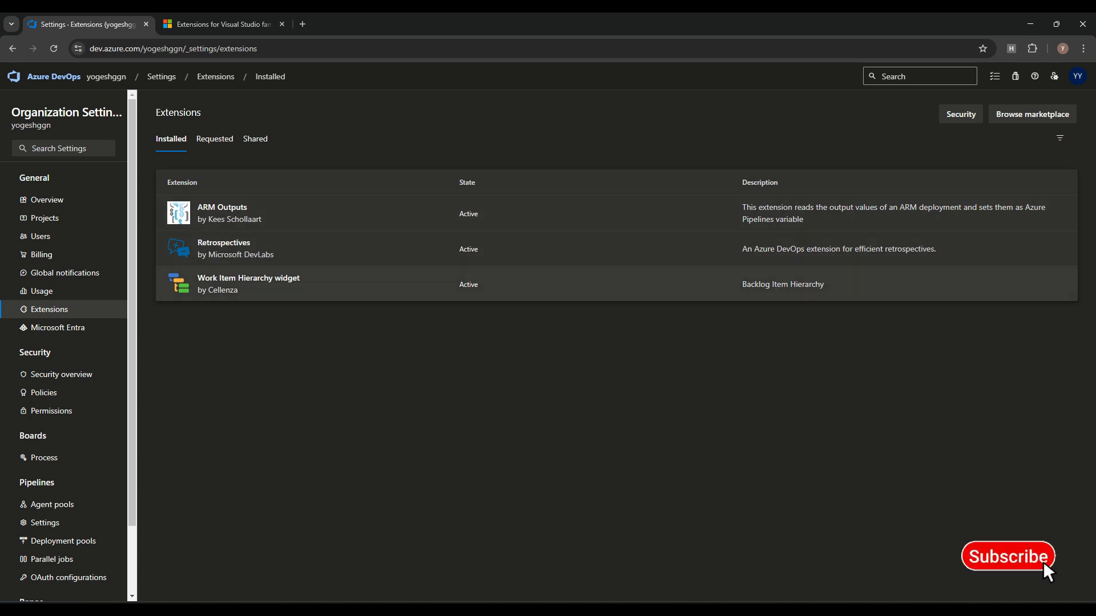
{"action": "left_click", "coordinate": [223, 24]}
{"action": "left_click", "coordinate": [529, 196]}
{"action": "type", "text": "ret"}
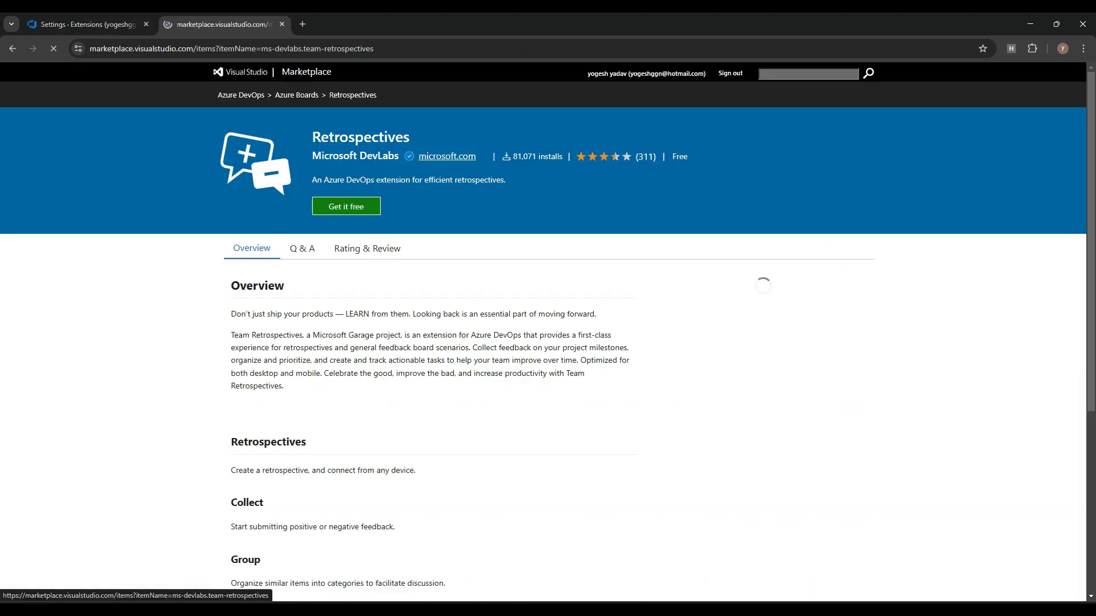
{"action": "left_click", "coordinate": [13, 49]}
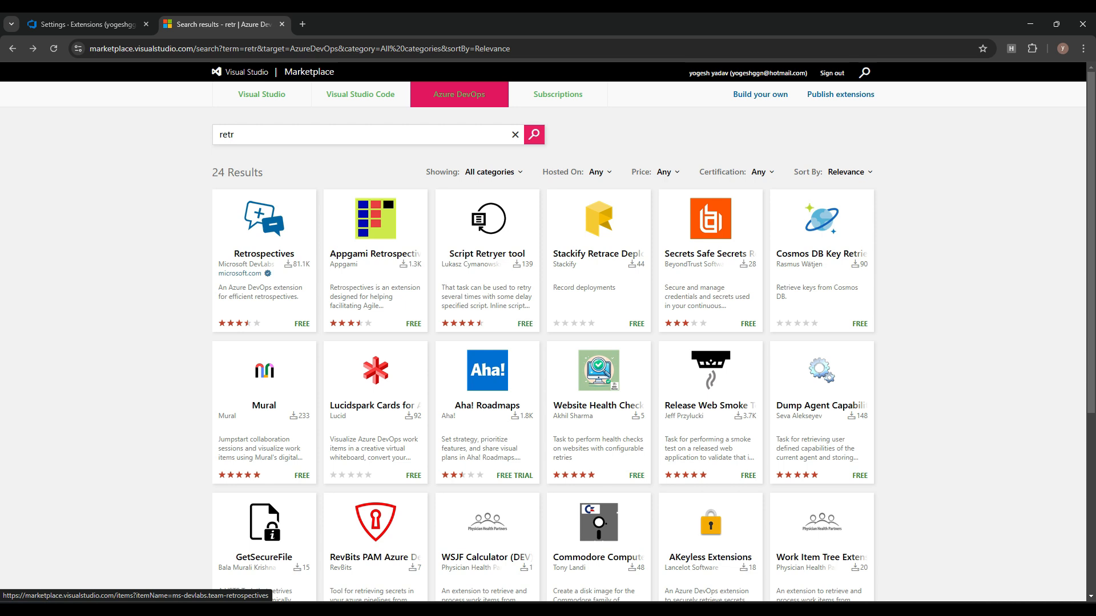
Step: Open the Job Application project's work items in Azure DevOps
{"action": "left_click", "coordinate": [85, 24]}
{"action": "left_click", "coordinate": [106, 76]}
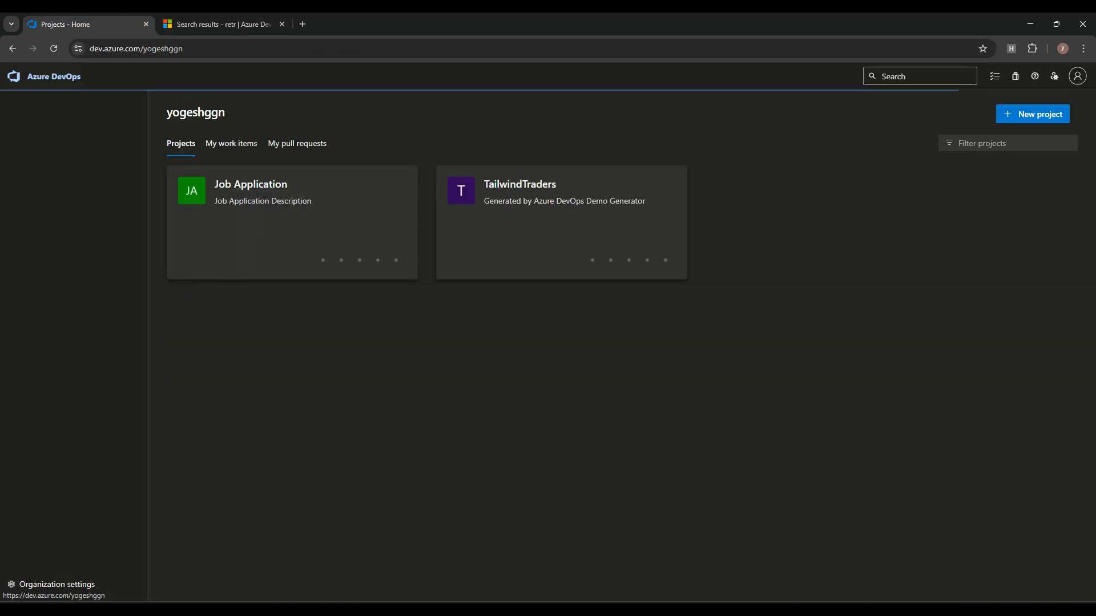
{"action": "left_click", "coordinate": [251, 214]}
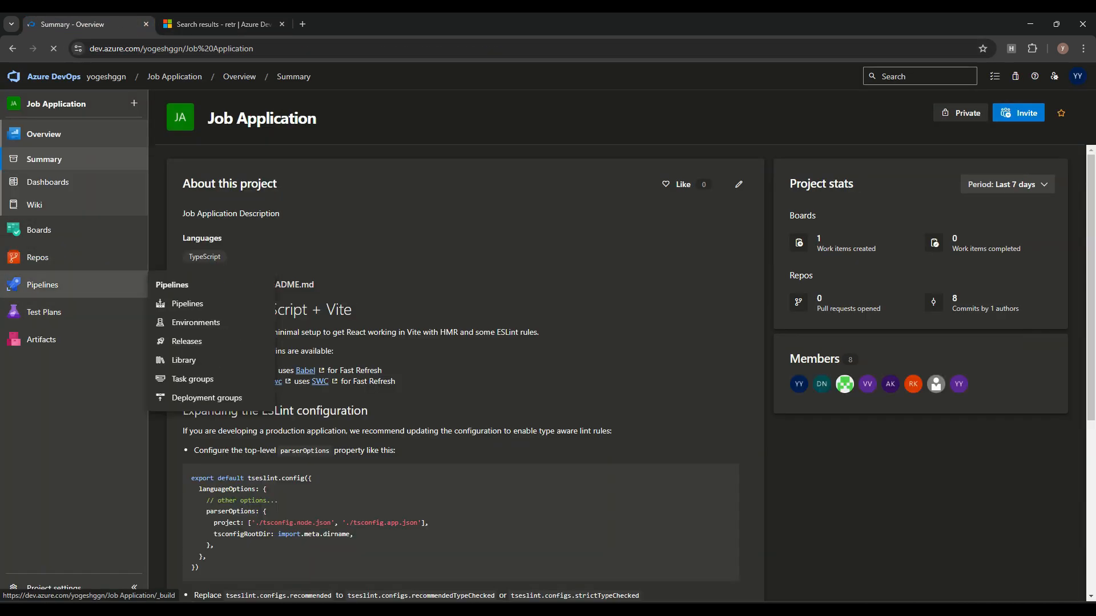
{"action": "mouse_move", "coordinate": [45, 230]}
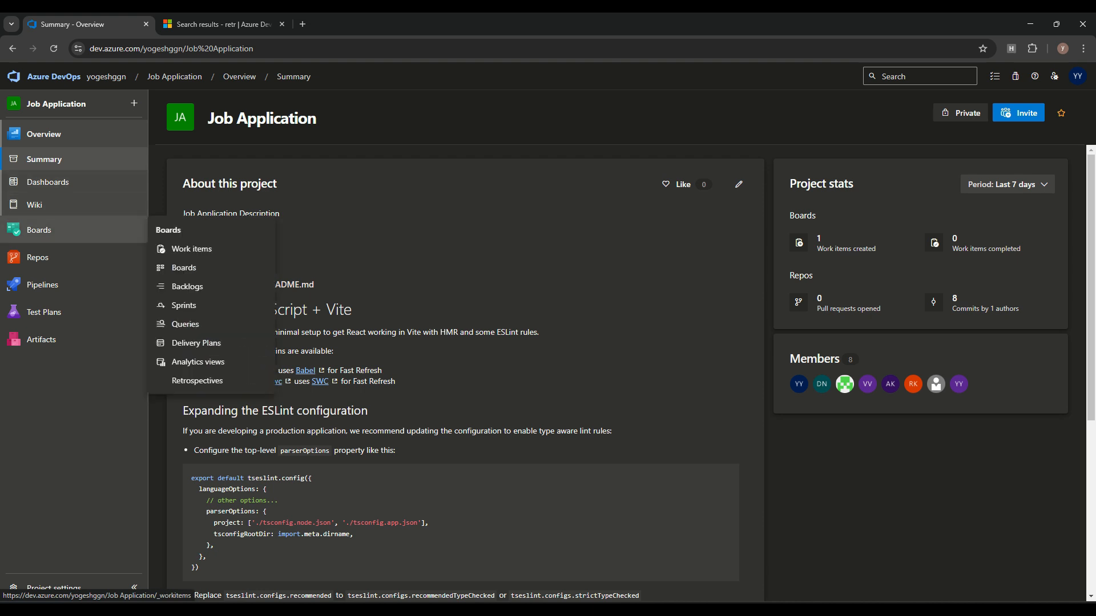
{"action": "left_click", "coordinate": [192, 249]}
Step: Read through the Team Retrospectives page, then return to the 'retr' marketplace results
{"action": "left_click", "coordinate": [52, 346]}
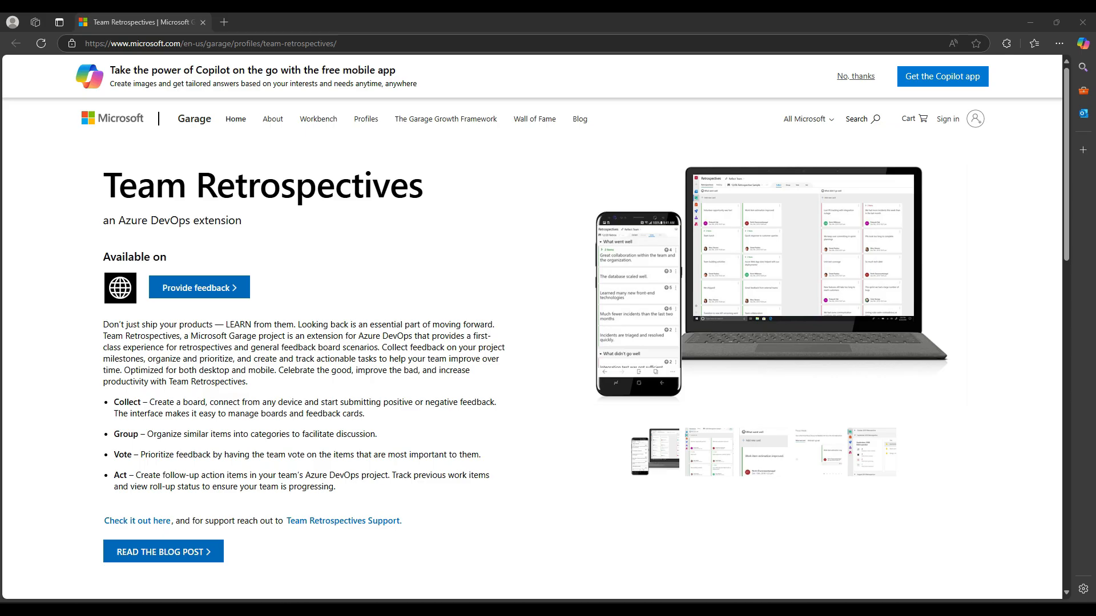
{"action": "scroll", "coordinate": [532, 327], "scroll_direction": "down", "scroll_amount": 3}
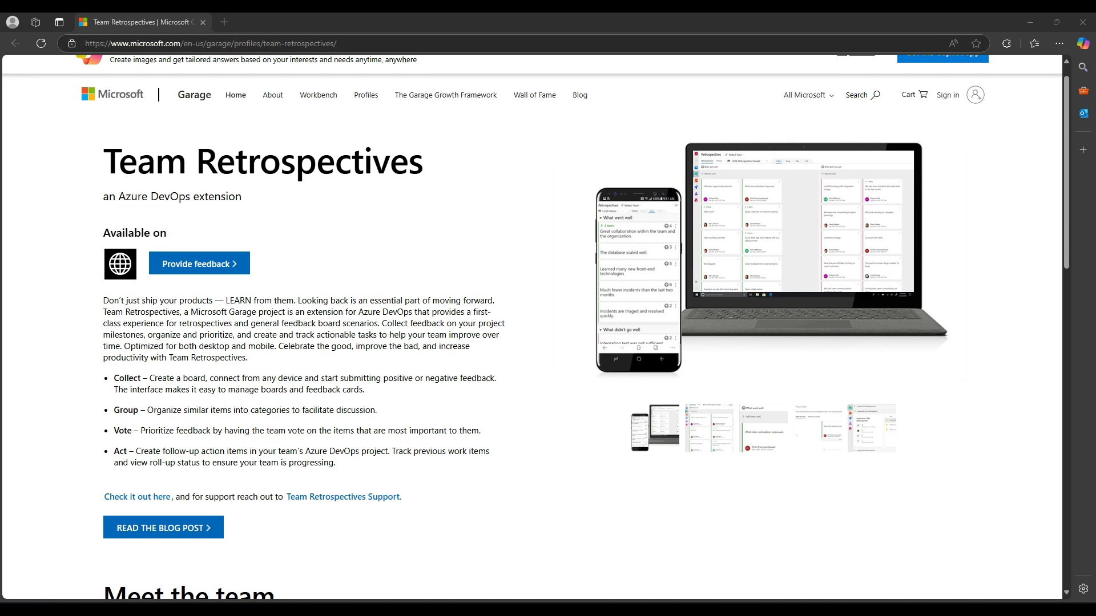
{"action": "scroll", "coordinate": [532, 327], "scroll_direction": "up", "scroll_amount": 1}
{"action": "scroll", "coordinate": [532, 327], "scroll_direction": "up", "scroll_amount": 2}
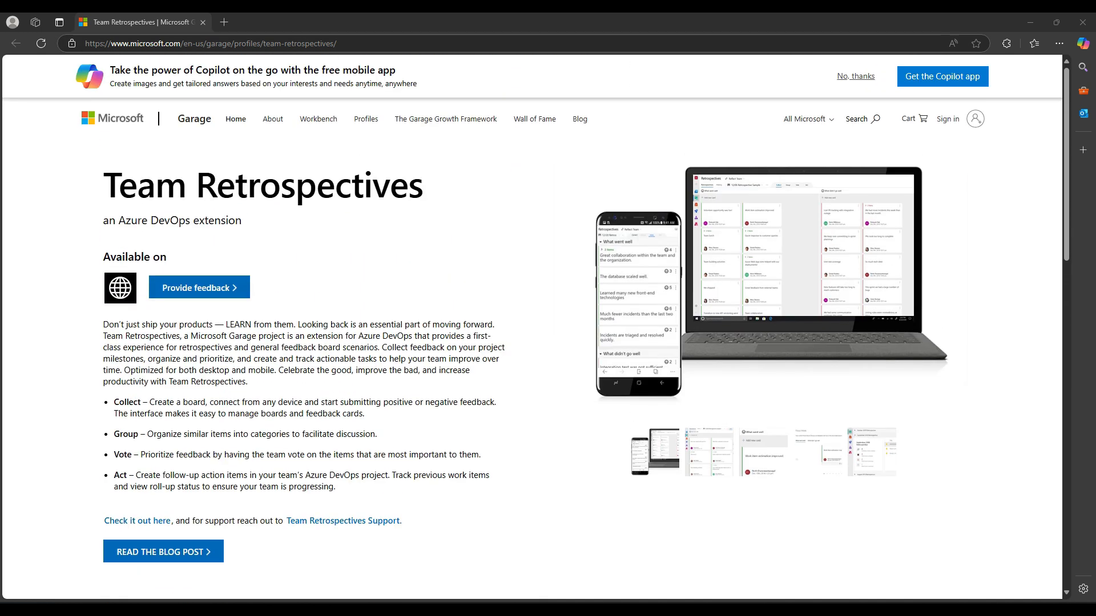
{"action": "scroll", "coordinate": [532, 327], "scroll_direction": "down", "scroll_amount": 5}
{"action": "scroll", "coordinate": [532, 327], "scroll_direction": "down", "scroll_amount": 10}
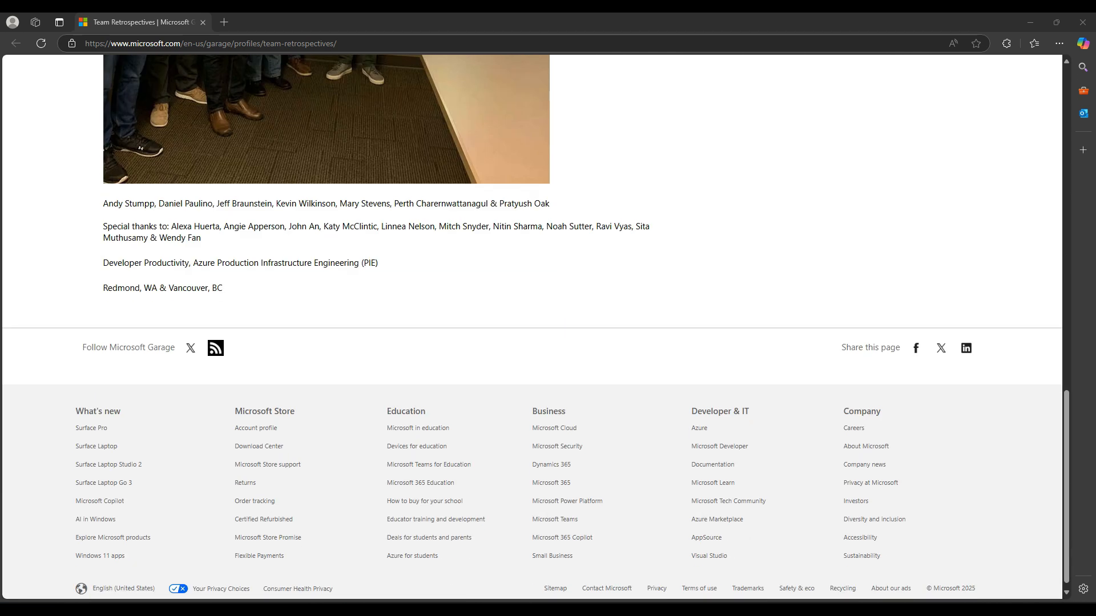
{"action": "scroll", "coordinate": [532, 327], "scroll_direction": "up", "scroll_amount": 15}
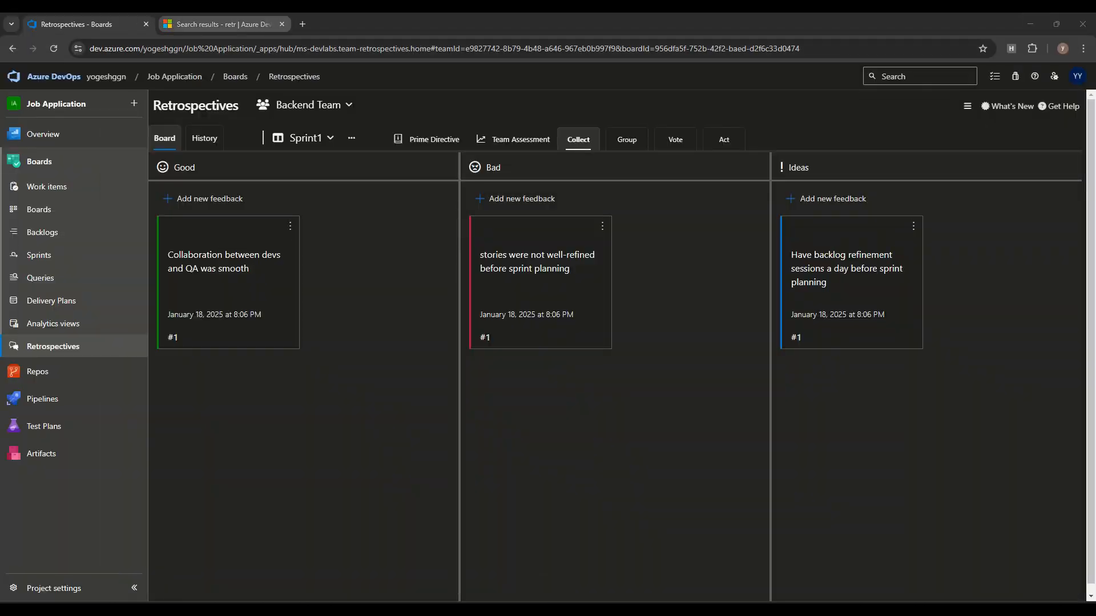
{"action": "left_click", "coordinate": [223, 24]}
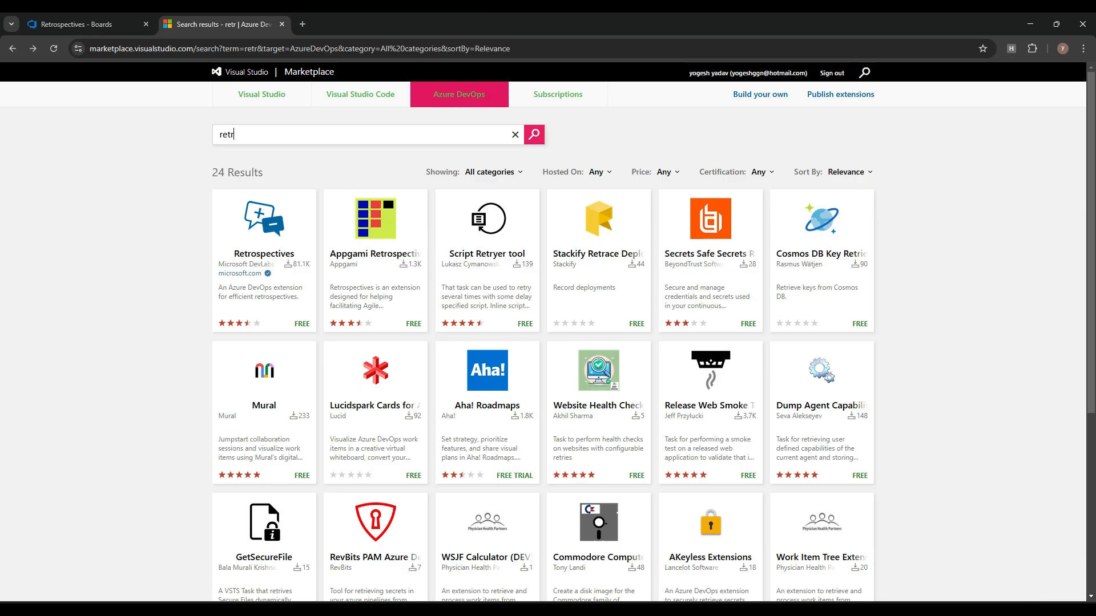
Step: View the Retrospectives extension listing, then return to Backend Team's Sprint1 retrospective board
{"action": "left_click", "coordinate": [264, 245]}
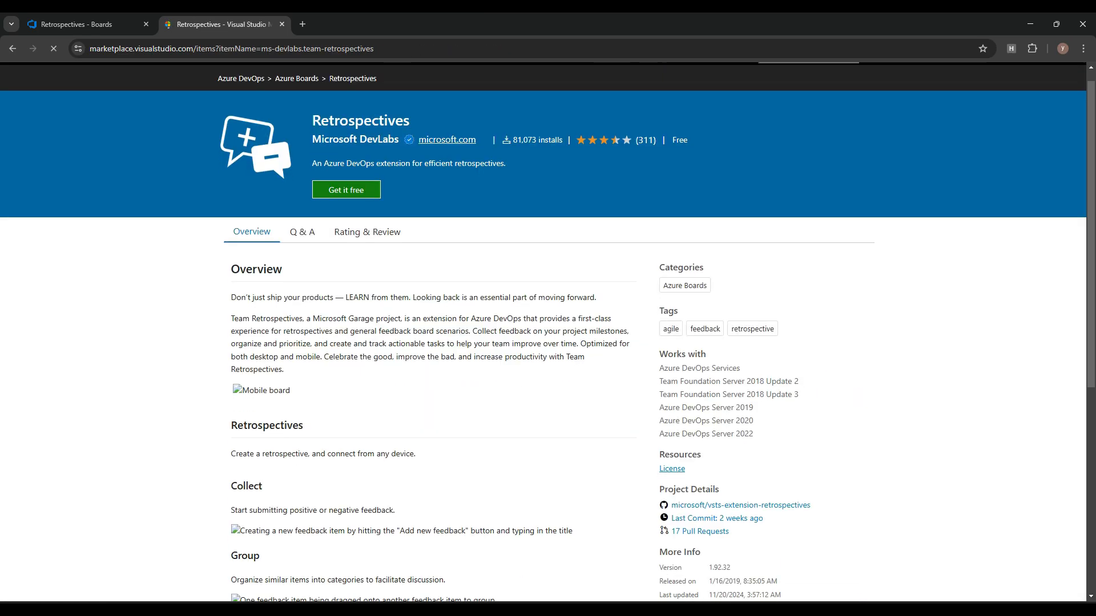
{"action": "left_click", "coordinate": [77, 24]}
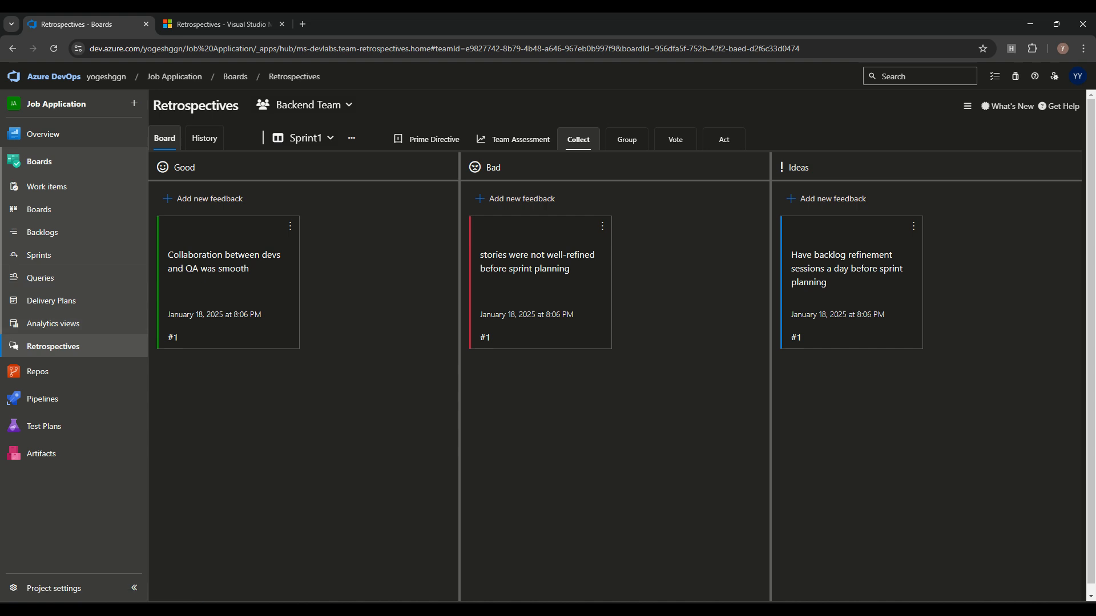
{"action": "left_click", "coordinate": [314, 105]}
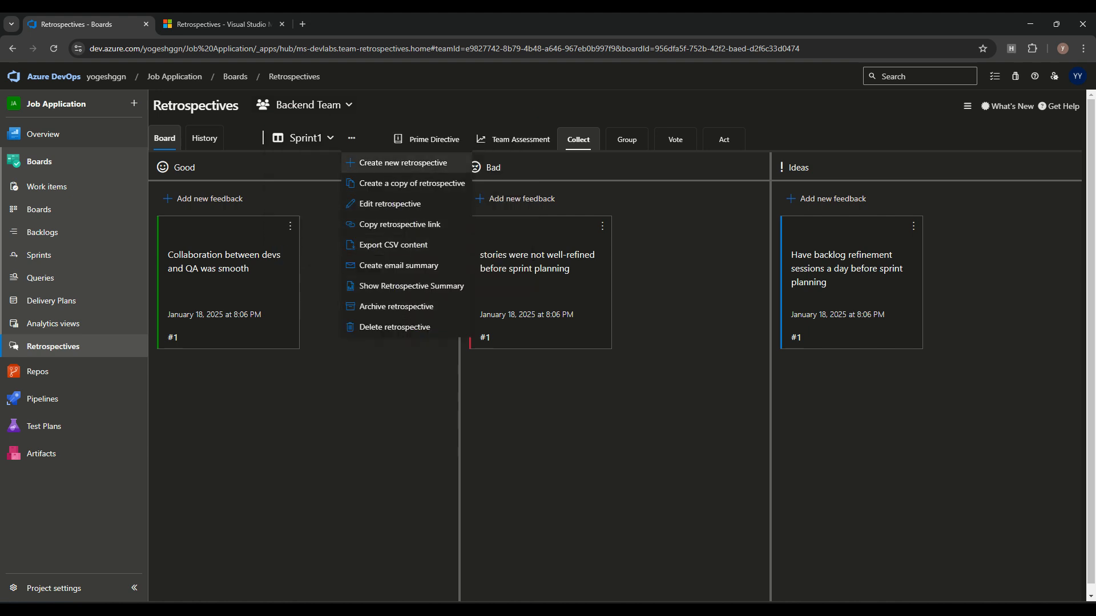
{"action": "left_click", "coordinate": [403, 162]}
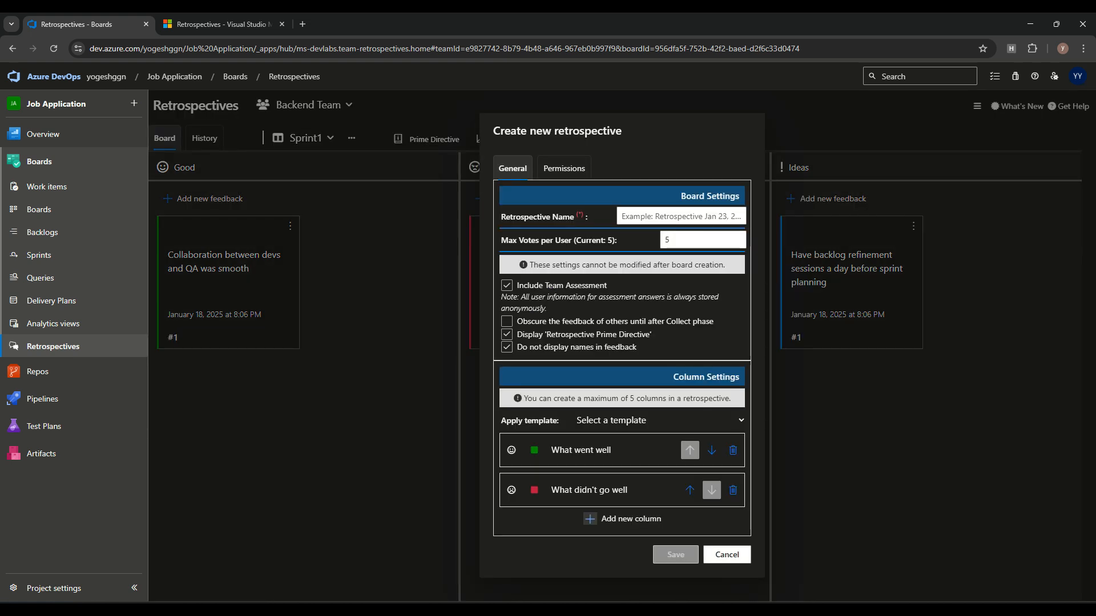
{"action": "left_click", "coordinate": [681, 216]}
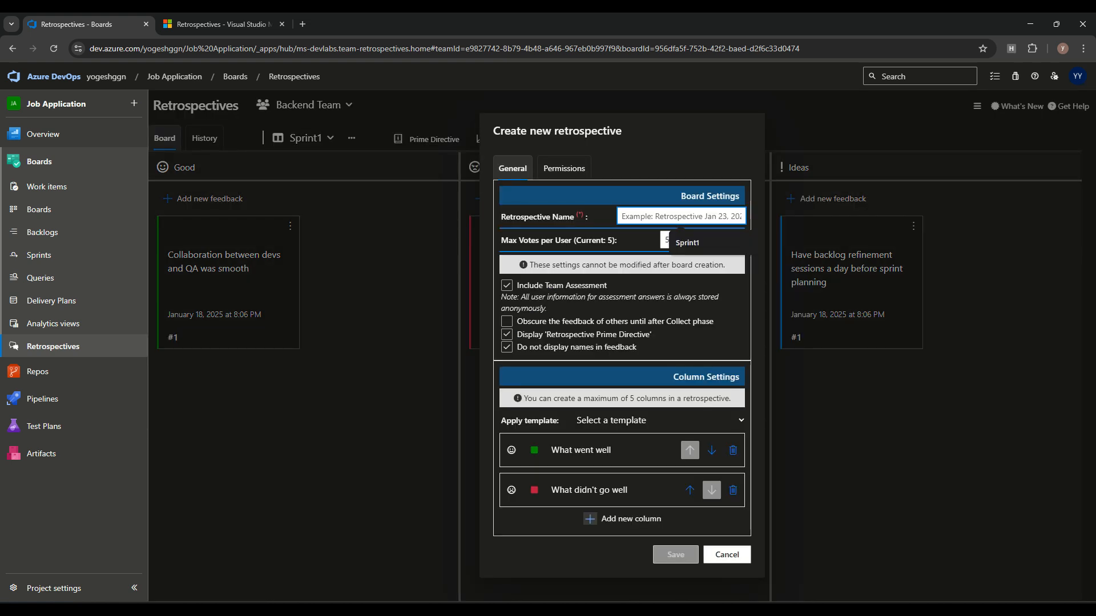
{"action": "type", "text": "Sprint2"}
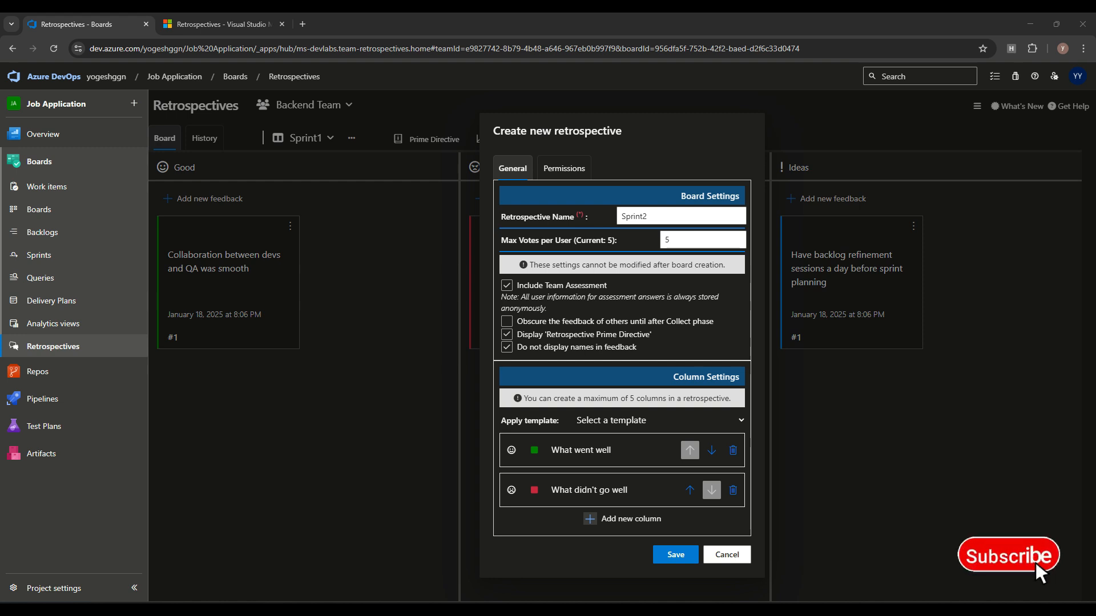
{"action": "left_click", "coordinate": [727, 554]}
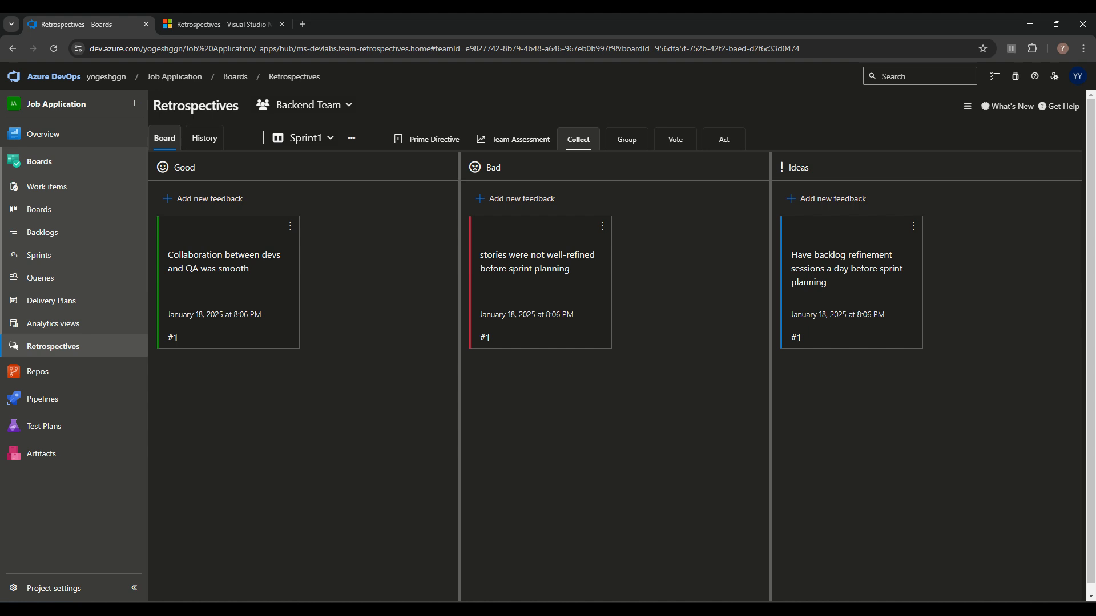
{"action": "left_click", "coordinate": [351, 137]}
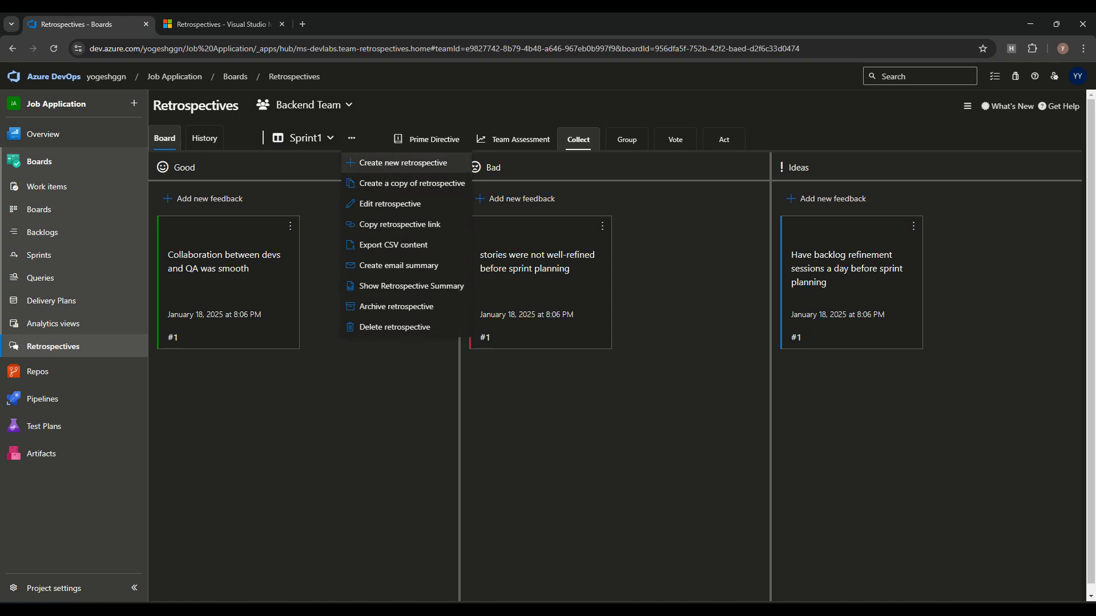
Step: Start a new retrospective named Sprint2, browsing column templates without applying one
{"action": "left_click", "coordinate": [403, 163]}
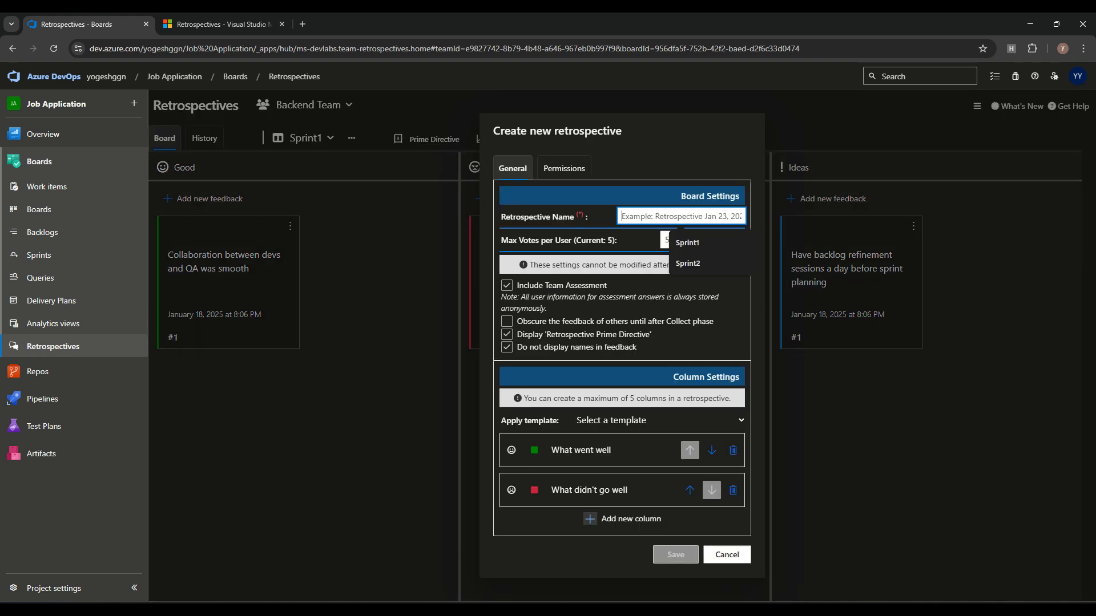
{"action": "left_click", "coordinate": [688, 264]}
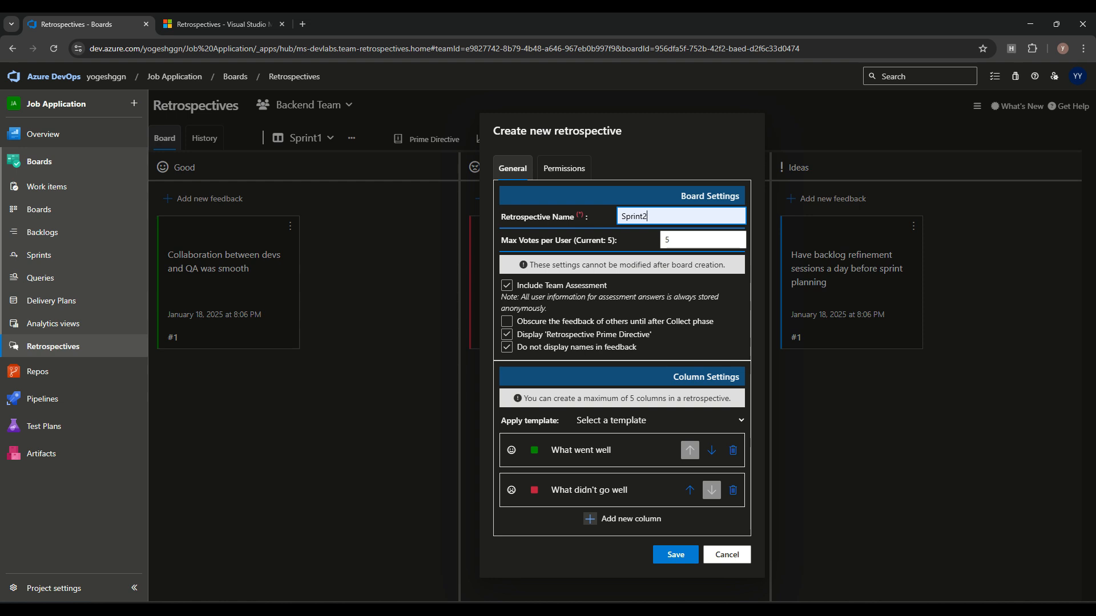
{"action": "left_click", "coordinate": [659, 420]}
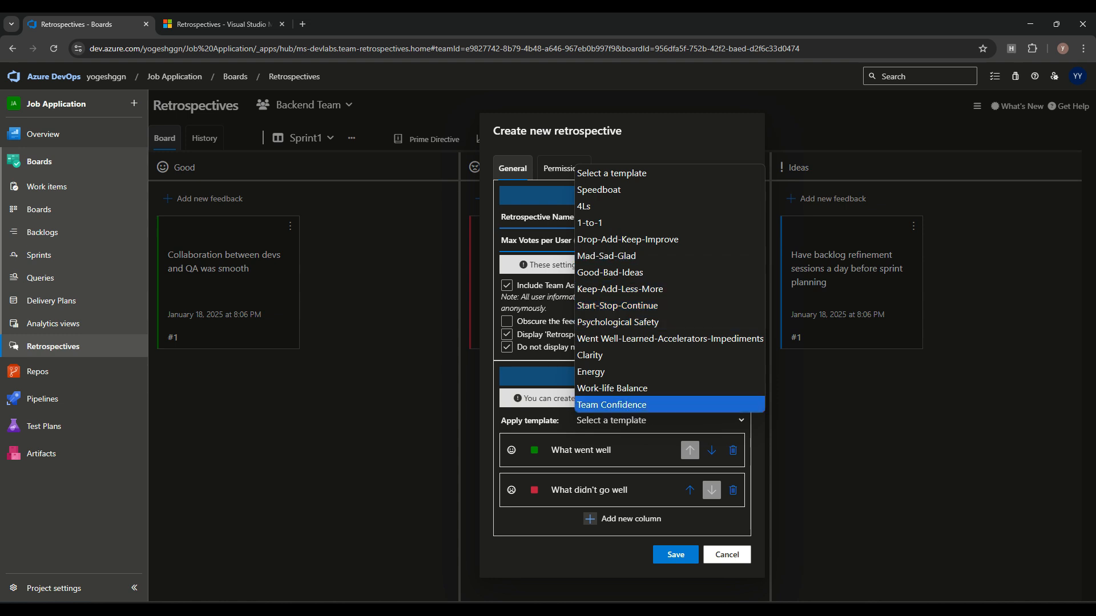
{"action": "key", "text": "Escape"}
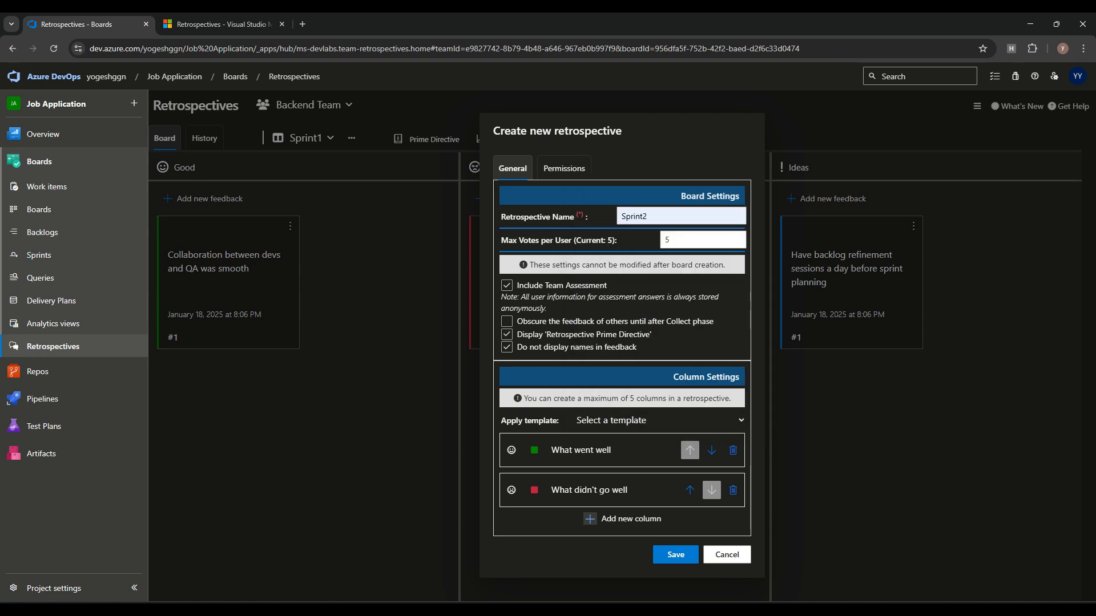
Step: Add a third column, then remove it, keeping the two default columns
{"action": "left_click", "coordinate": [623, 519]}
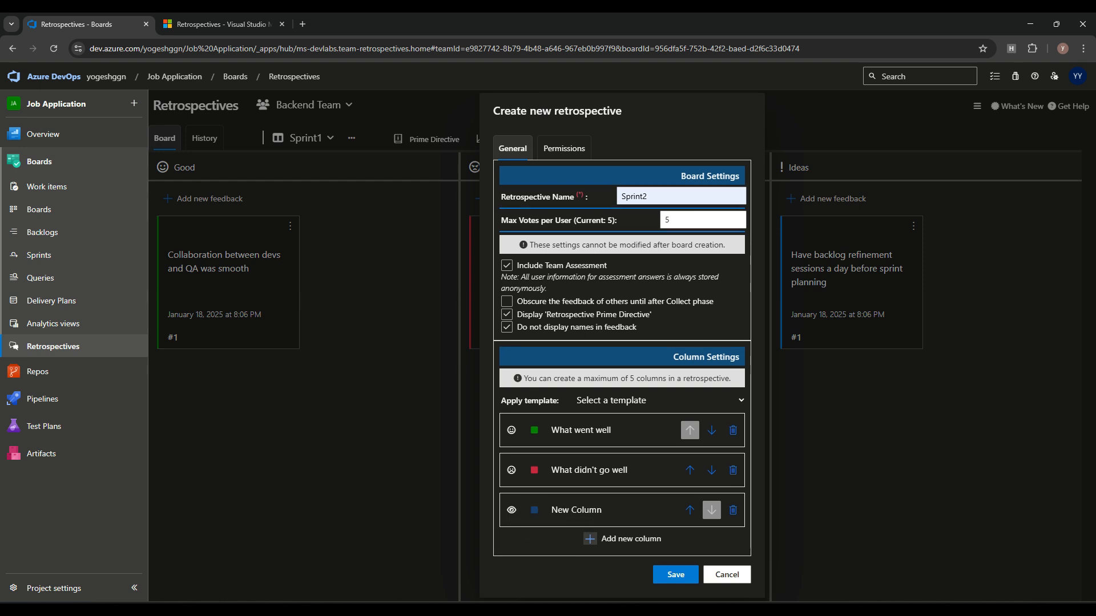
{"action": "left_click", "coordinate": [733, 510]}
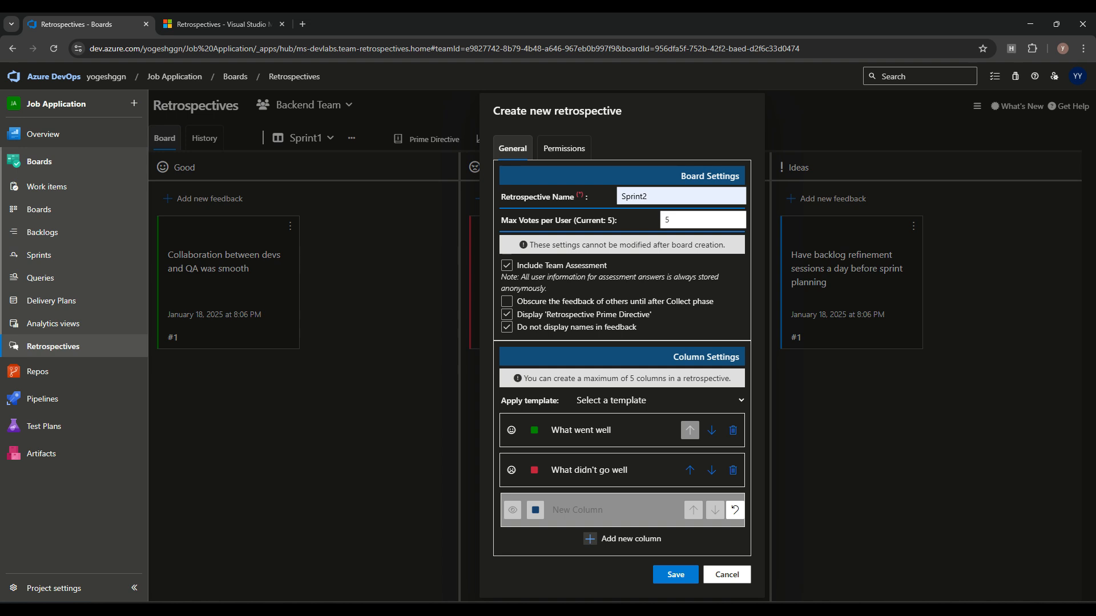
{"action": "left_click", "coordinate": [564, 149]}
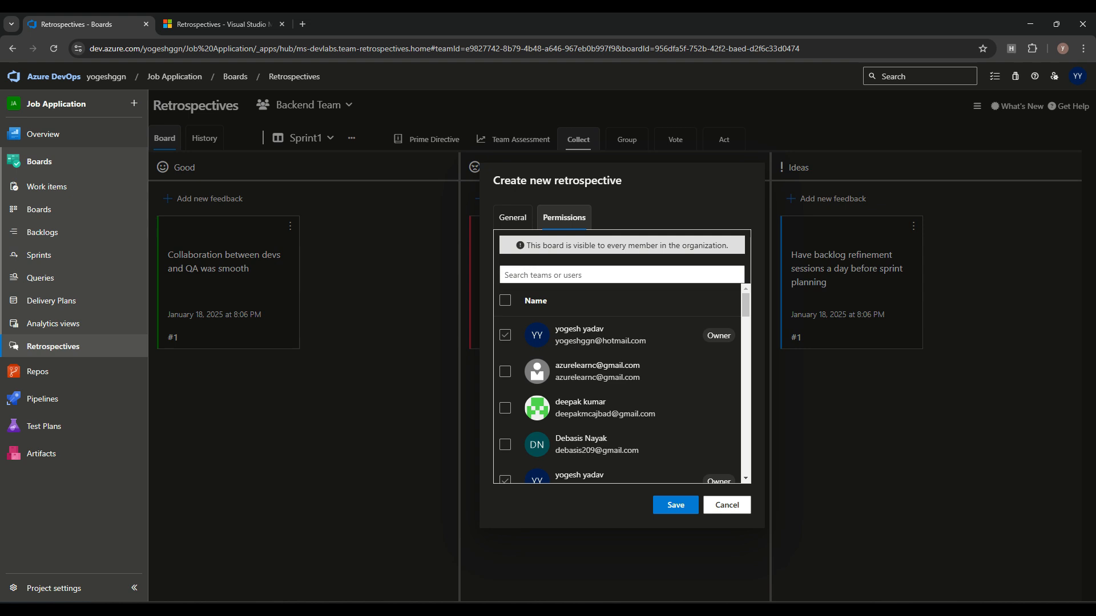
Step: Share the Sprint2 retrospective with the Frontend Team and save it
{"action": "scroll", "coordinate": [623, 382], "scroll_direction": "down", "scroll_amount": 2}
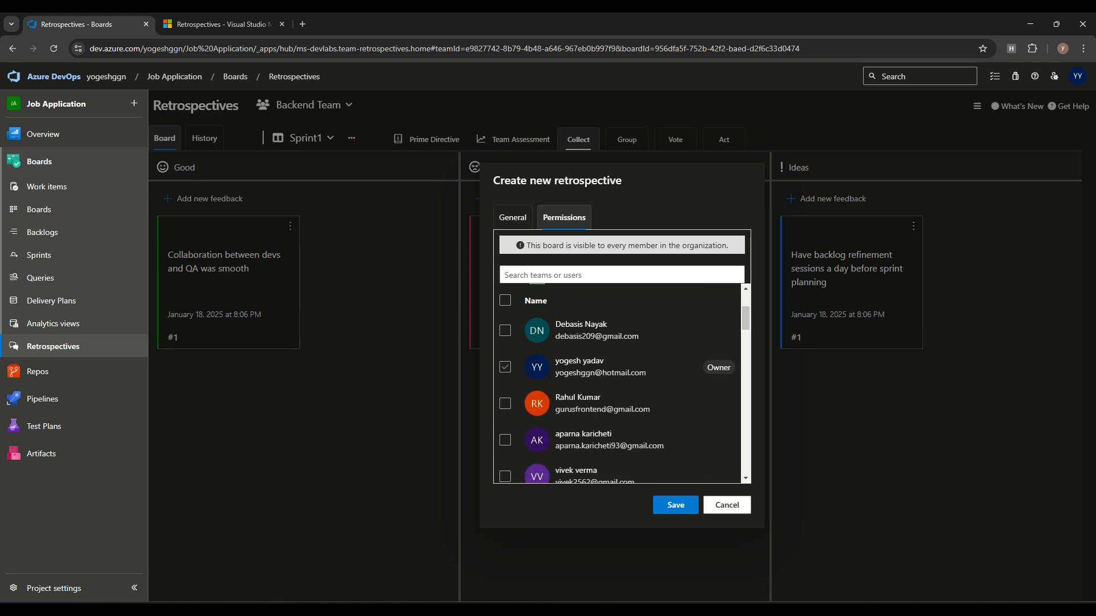
{"action": "scroll", "coordinate": [623, 383], "scroll_direction": "down", "scroll_amount": 6}
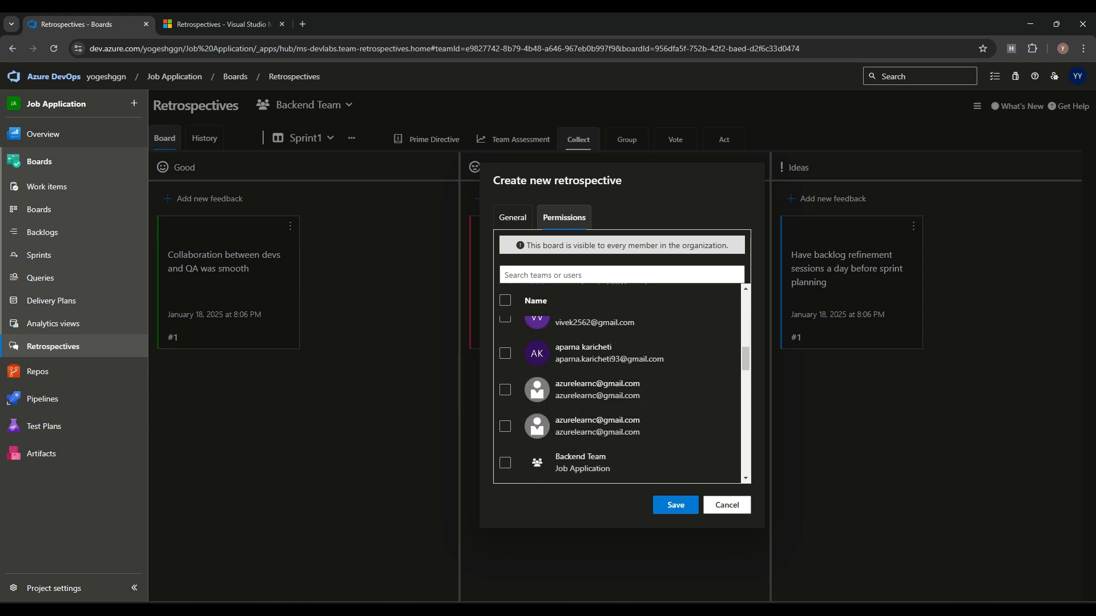
{"action": "scroll", "coordinate": [622, 400], "scroll_direction": "down", "scroll_amount": 8}
{"action": "left_click", "coordinate": [621, 276]}
{"action": "type", "text": "front"}
{"action": "left_click", "coordinate": [505, 335]}
{"action": "left_click", "coordinate": [675, 491]}
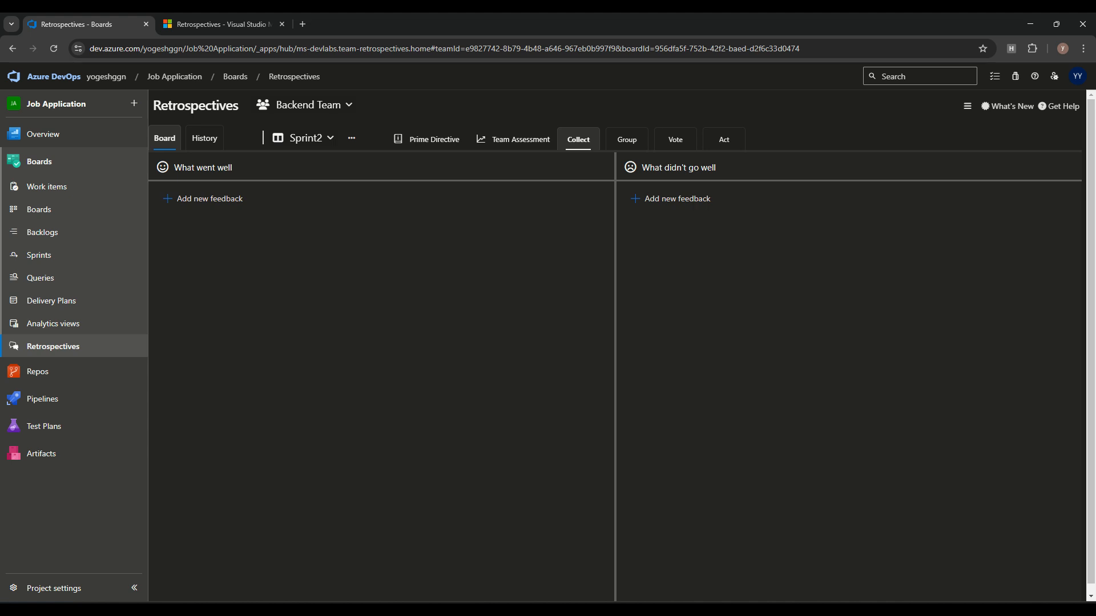
Step: Add the CI/CD pipelines and team collaboration feedback cards under What went well
{"action": "left_click", "coordinate": [210, 198]}
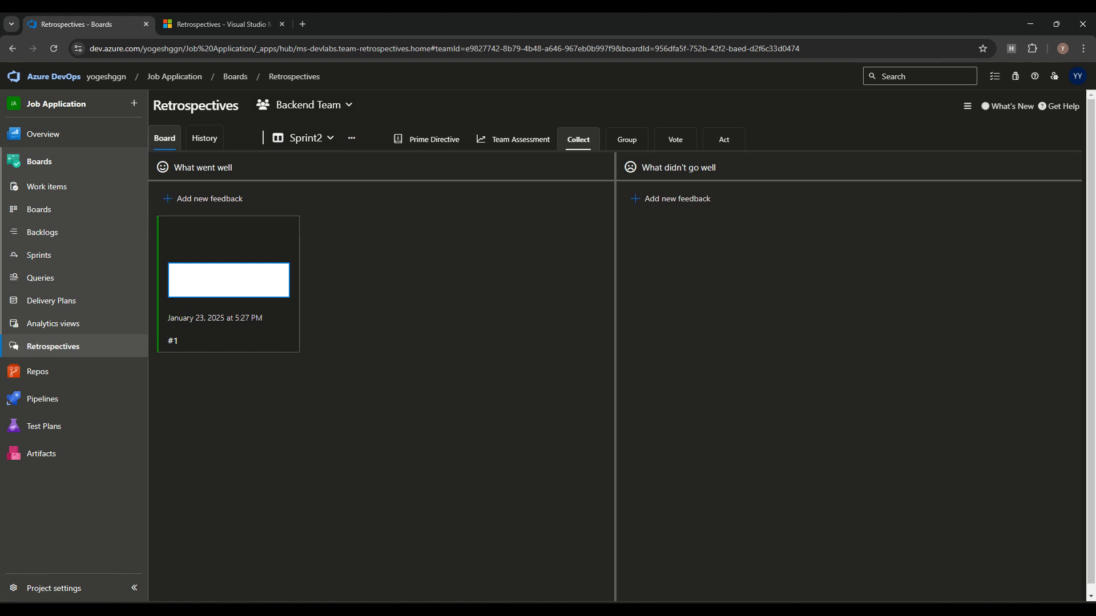
{"action": "type", "text": "Successful implementation of continuous integration/continuous deployment (CI/CD) pipelines"}
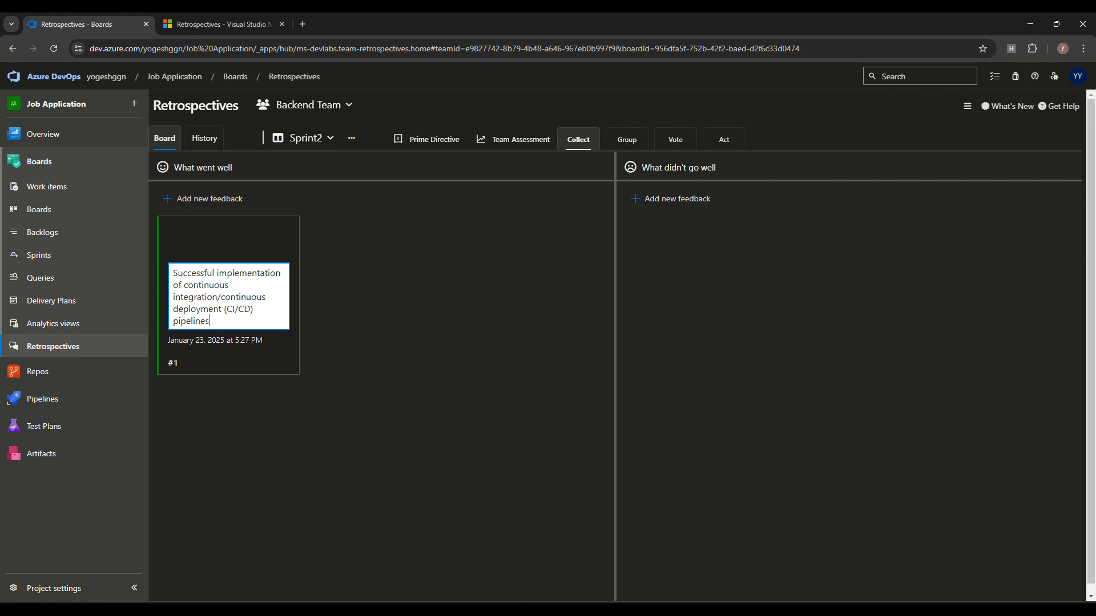
{"action": "key", "text": "Return"}
{"action": "left_click", "coordinate": [204, 199]}
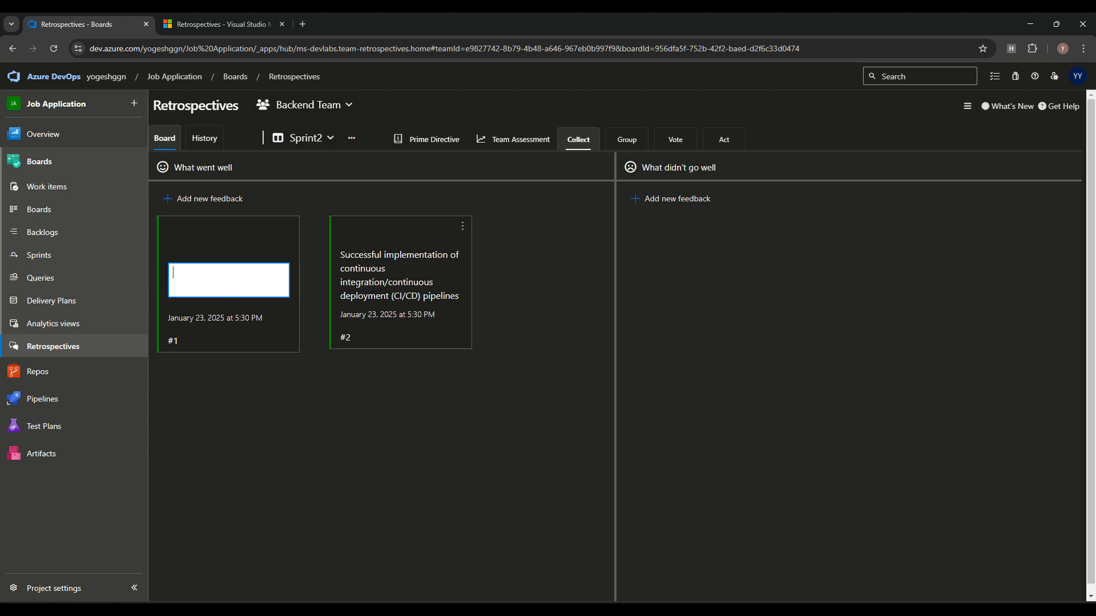
{"action": "type", "text": "Improved team collaboration through effective use of Azure Boards"}
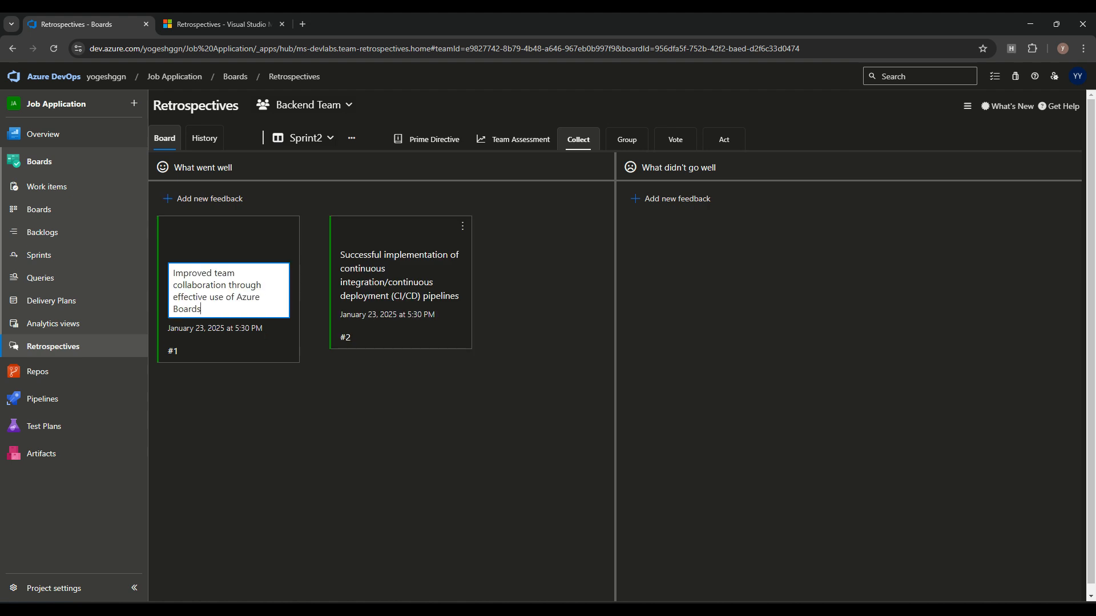
{"action": "key", "text": "alt+Tab"}
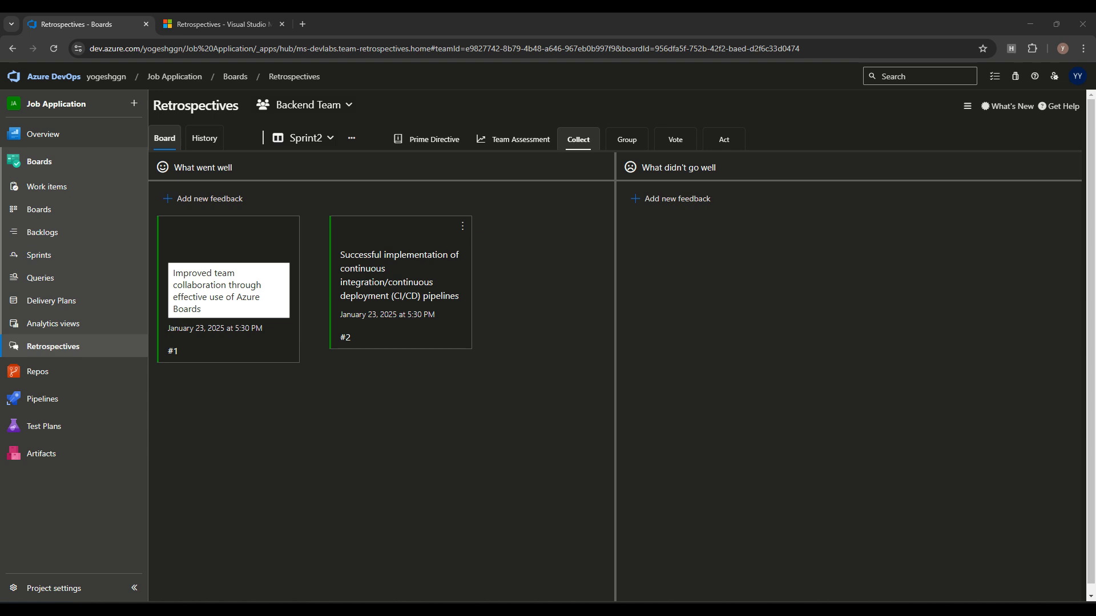
Step: Add documentation practices and performance bottlenecks cards under What didn't go well, then enter Group
{"action": "left_click", "coordinate": [671, 198]}
{"action": "type", "text": "Inconsistent documentation practices"}
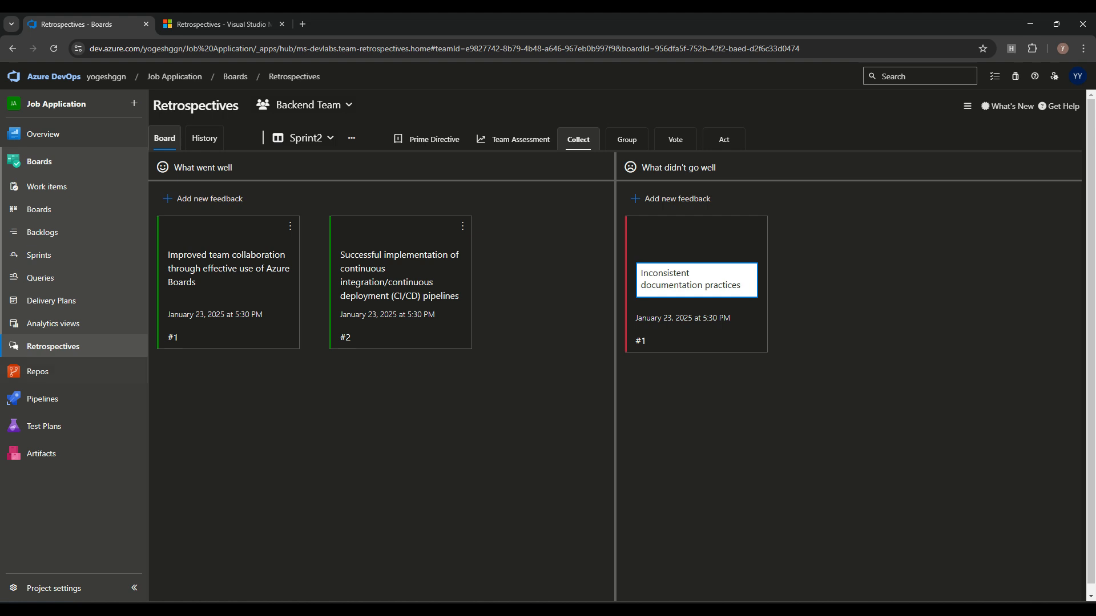
{"action": "key", "text": "alt+Tab"}
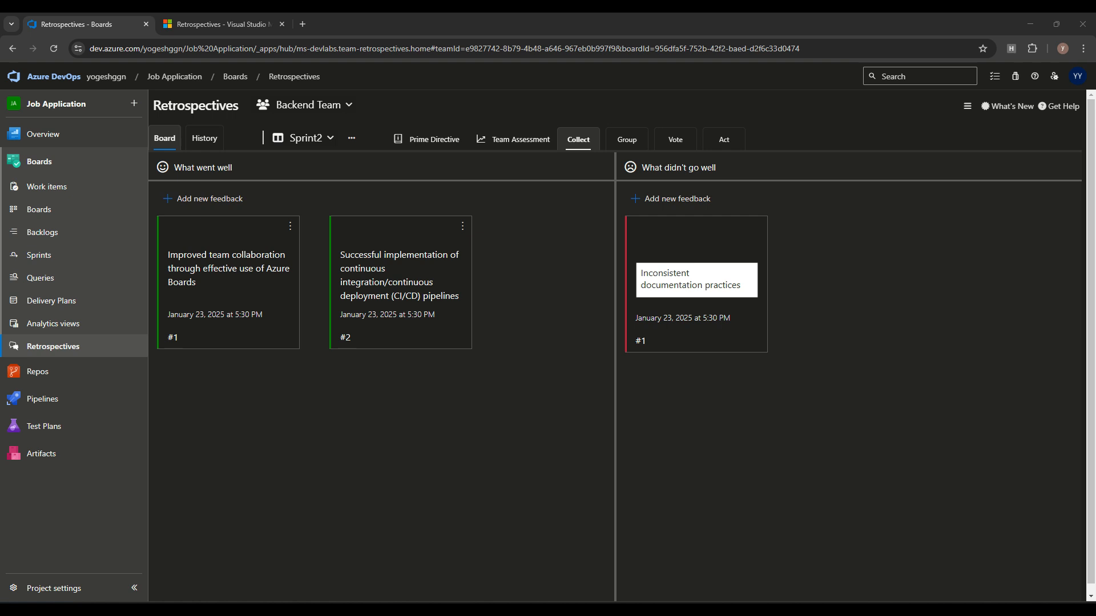
{"action": "key", "text": "alt+Tab"}
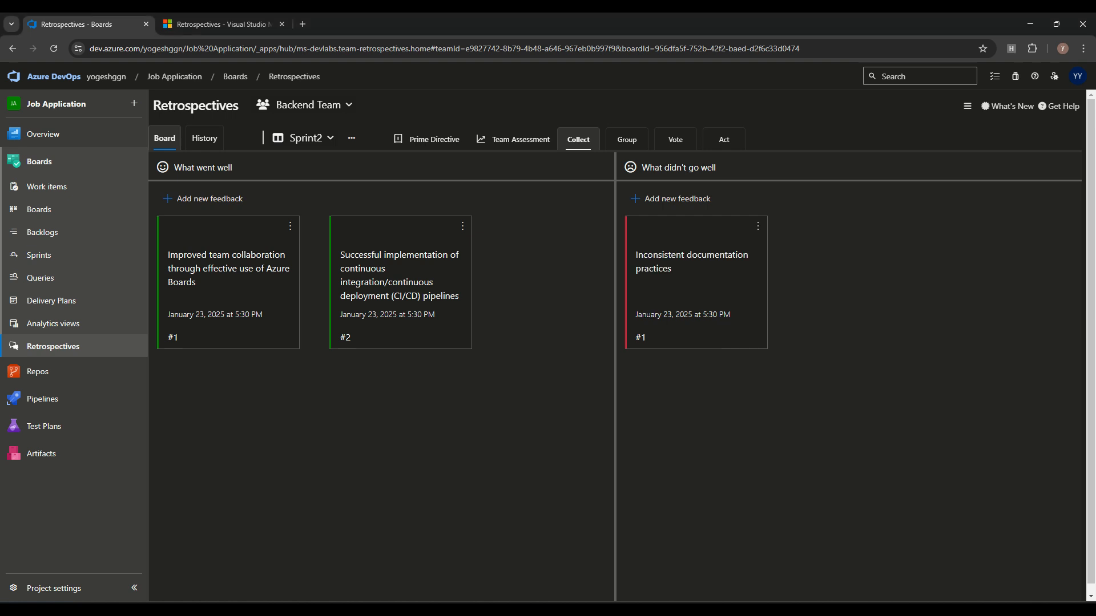
{"action": "left_click", "coordinate": [671, 199]}
{"action": "type", "text": "Performance bottlenecks in build and release processes"}
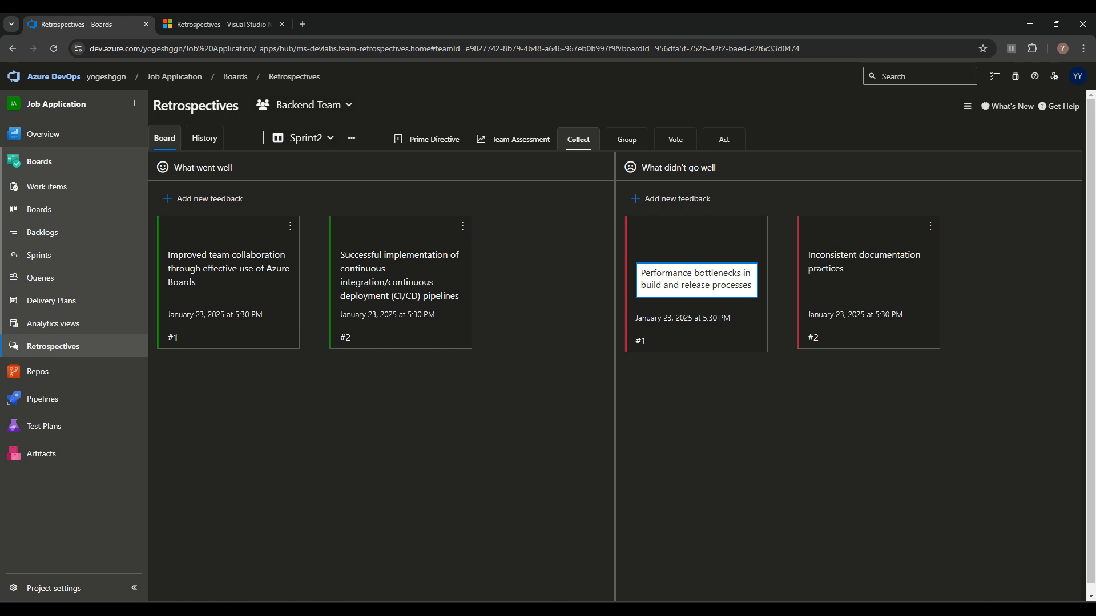
{"action": "key", "text": "Return"}
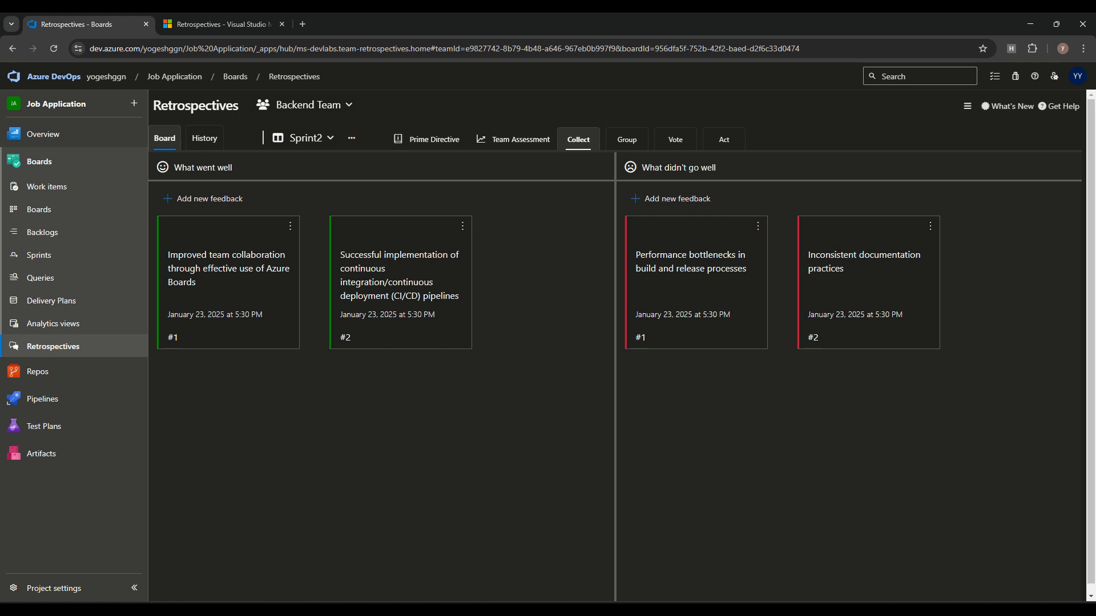
{"action": "left_click", "coordinate": [627, 140]}
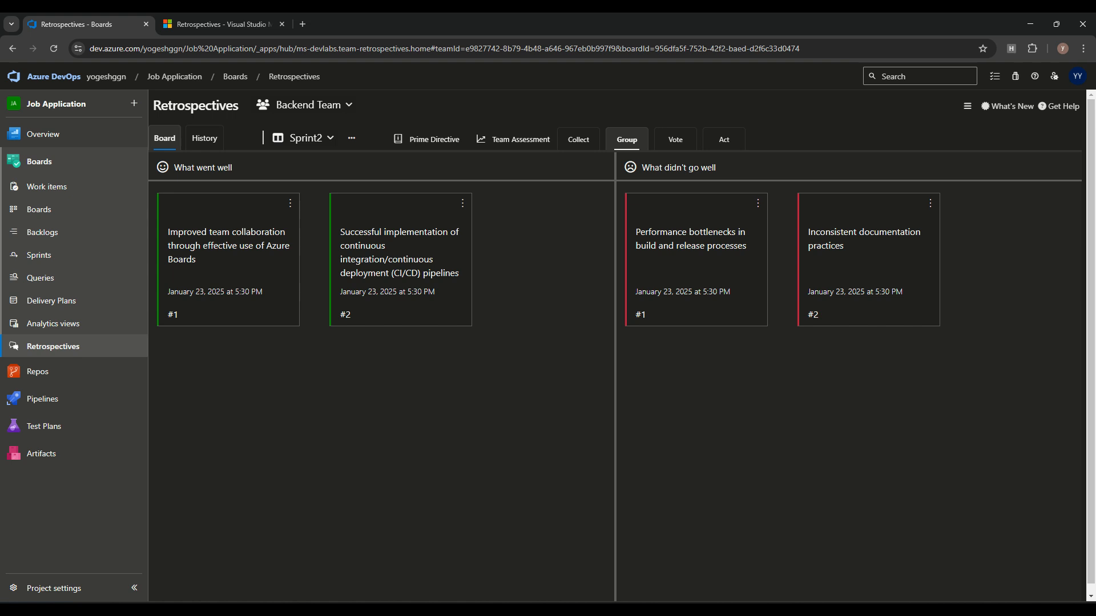
Step: Group the collaboration feedback under the CI/CD card and enter the Vote phase
{"action": "left_click_drag", "start_coordinate": [229, 246], "coordinate": [400, 251]}
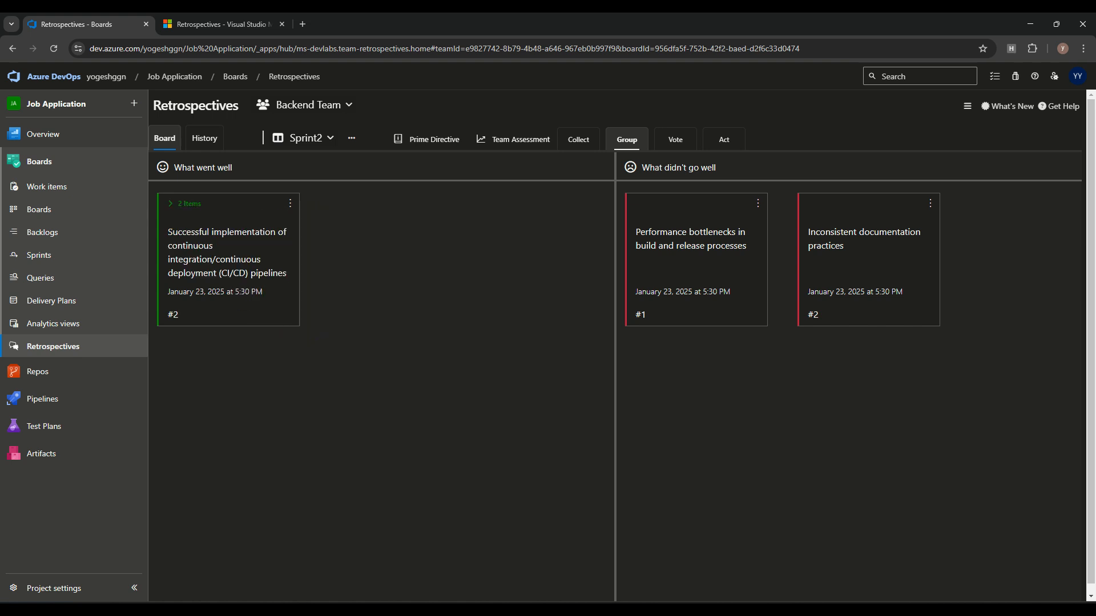
{"action": "left_click", "coordinate": [184, 204]}
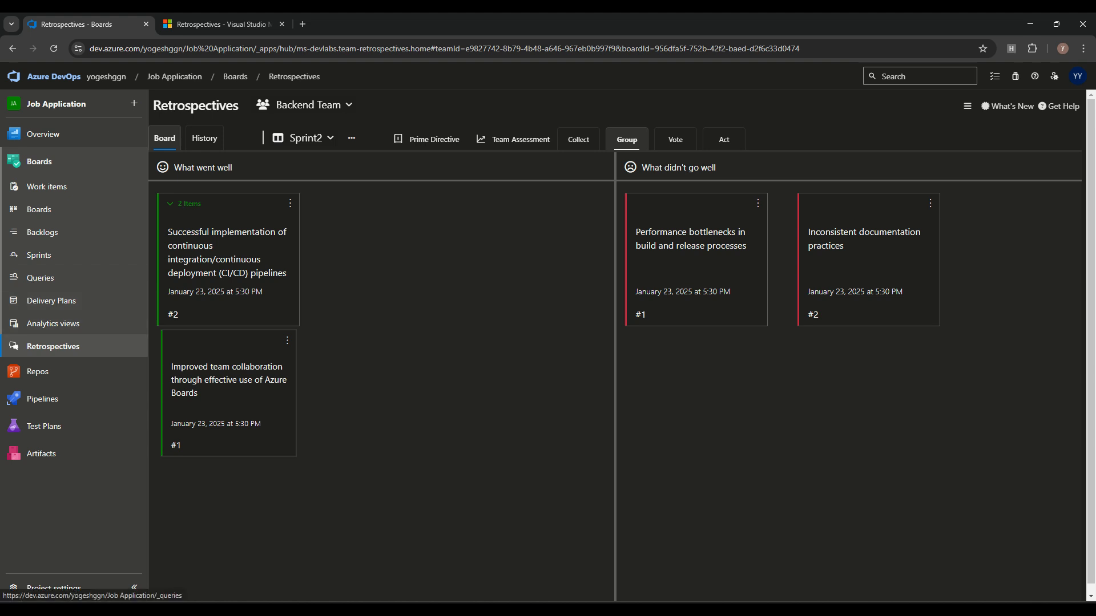
{"action": "left_click", "coordinate": [675, 139]}
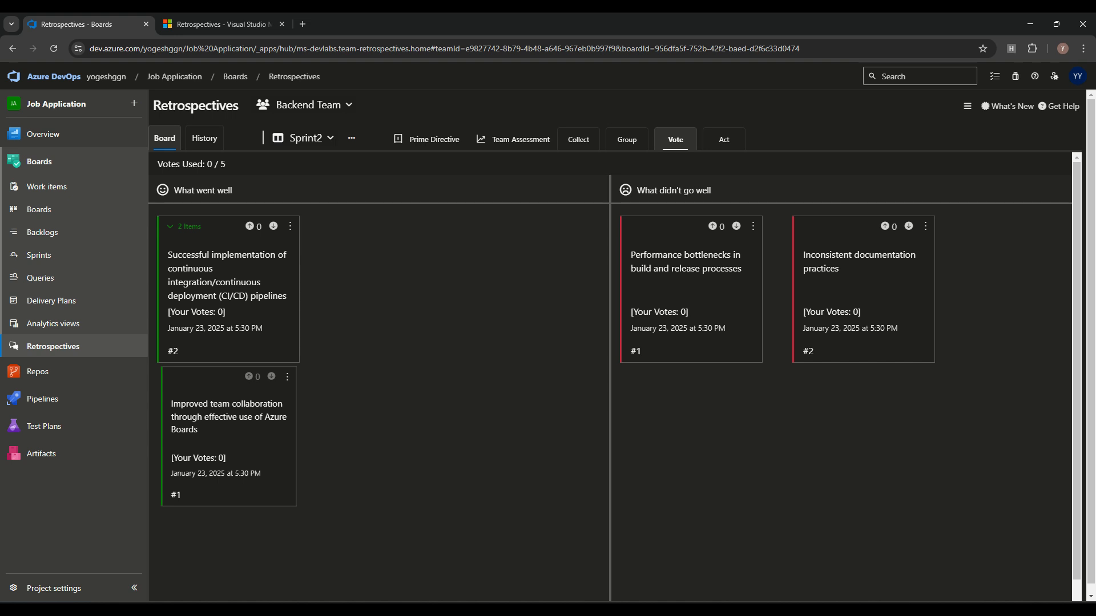
Step: Vote twice on each didn't-go-well card and once on CI/CD, then enter Act
{"action": "left_click", "coordinate": [885, 226]}
{"action": "left_click", "coordinate": [885, 226]}
{"action": "left_click", "coordinate": [885, 227]}
{"action": "left_click", "coordinate": [908, 227]}
{"action": "left_click", "coordinate": [908, 227]}
{"action": "left_click", "coordinate": [908, 227]}
{"action": "left_click", "coordinate": [737, 226]}
{"action": "left_click", "coordinate": [713, 227]}
{"action": "left_click", "coordinate": [713, 226]}
{"action": "left_click", "coordinate": [250, 227]}
{"action": "left_click", "coordinate": [724, 140]}
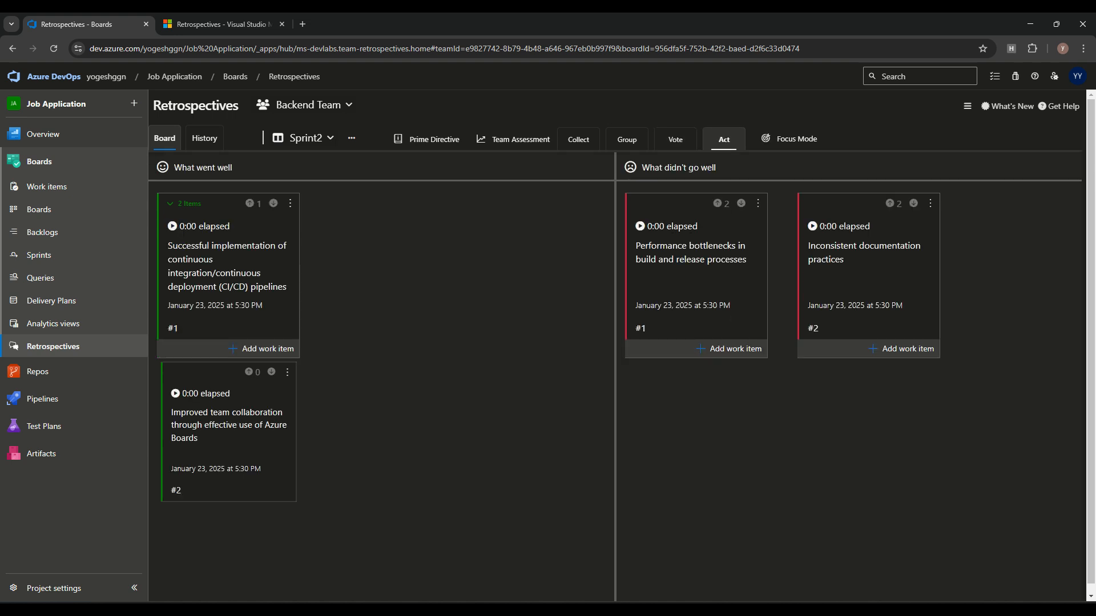
Step: Open and dismiss the work item type list on the CI/CD feedback card
{"action": "left_click", "coordinate": [261, 349]}
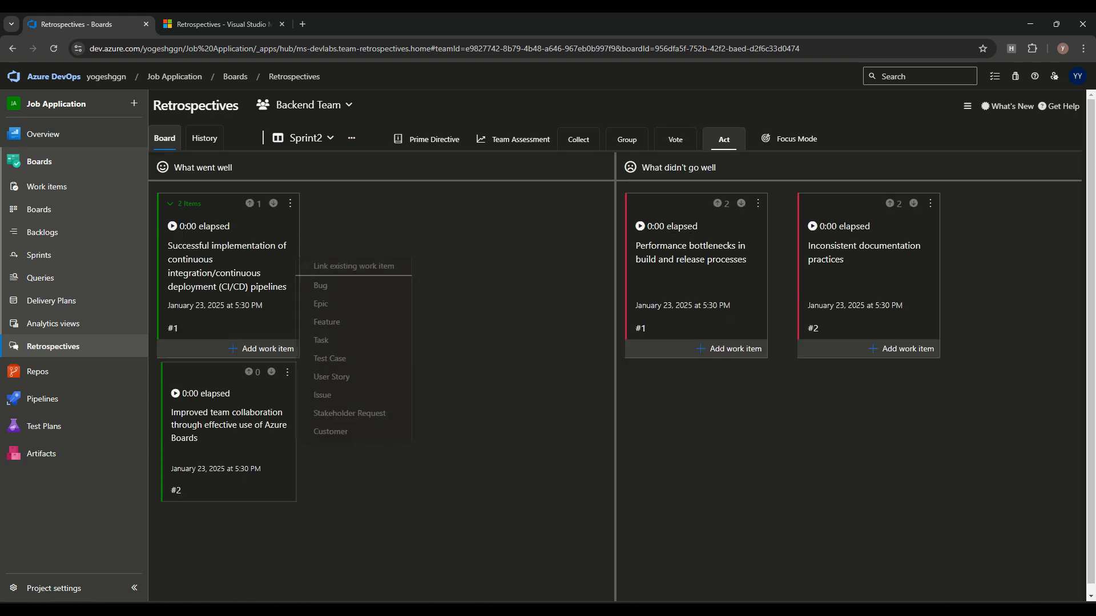
{"action": "key", "text": "Up"}
{"action": "key", "text": "Up"}
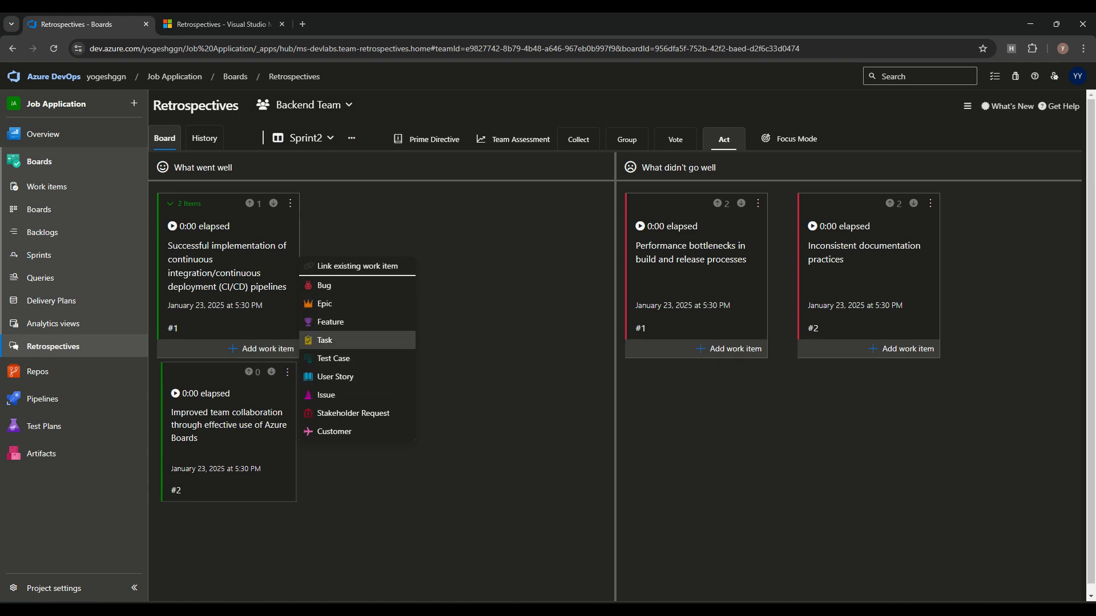
{"action": "left_click", "coordinate": [357, 340]}
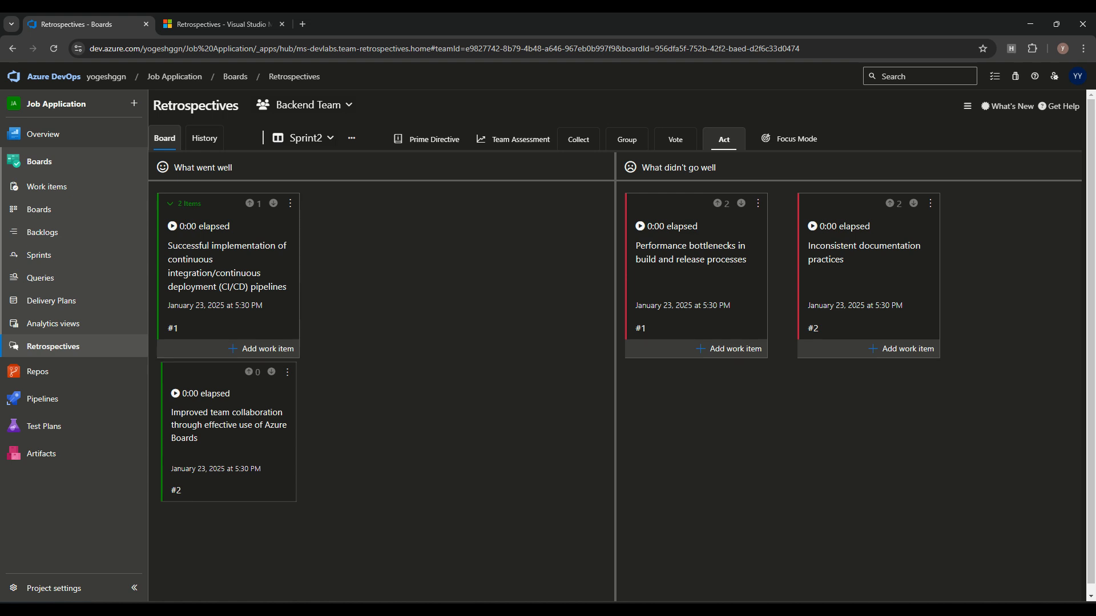
Step: Start a Task from the performance bottlenecks feedback, discard it, and open Focus Mode
{"action": "left_click", "coordinate": [729, 349]}
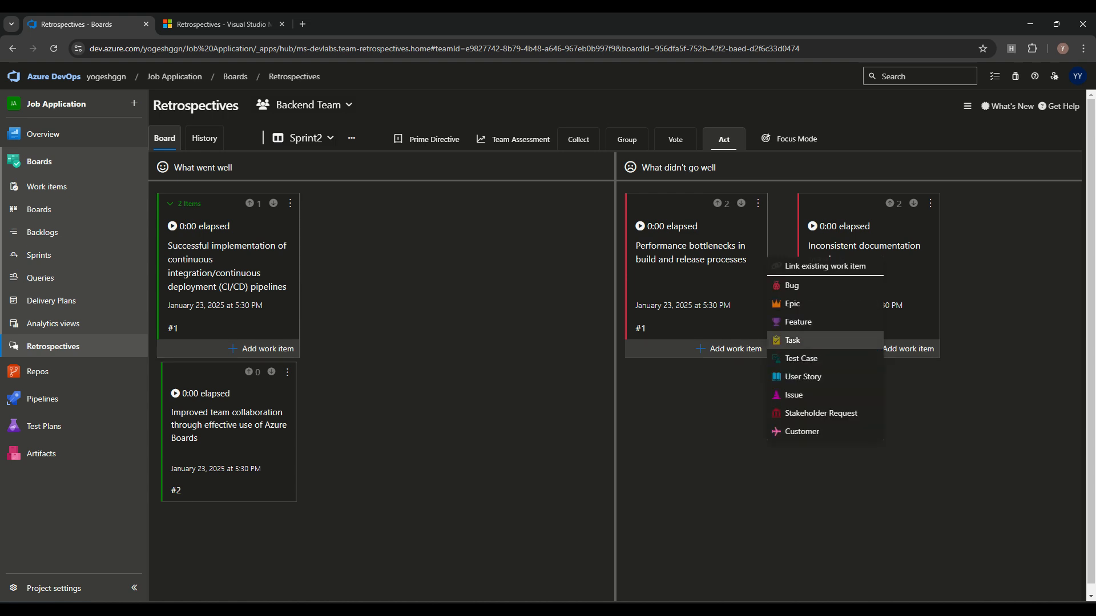
{"action": "left_click", "coordinate": [796, 340]}
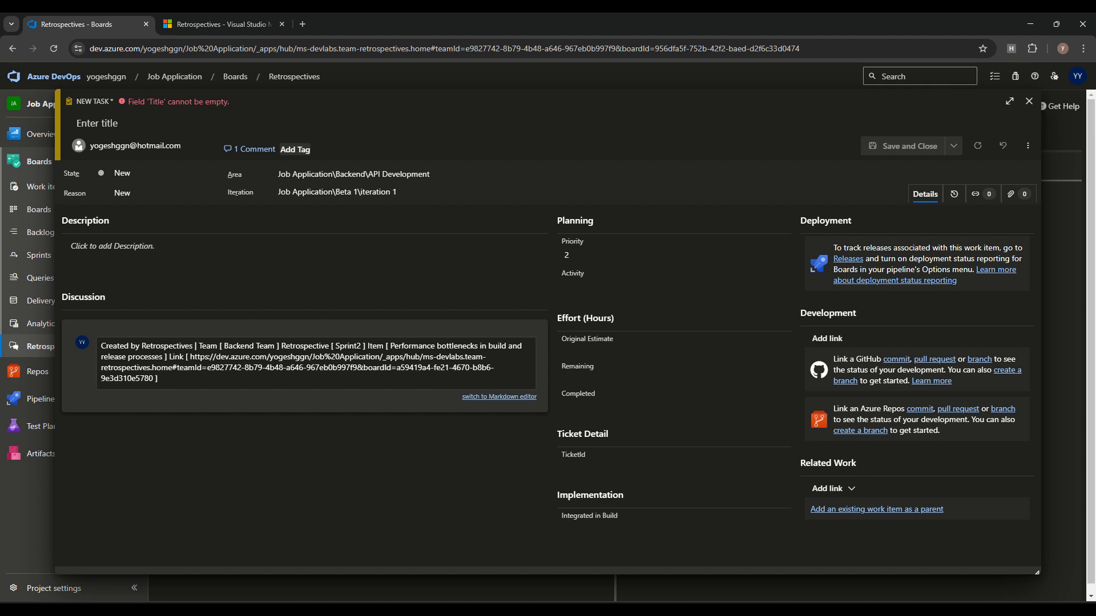
{"action": "left_click", "coordinate": [1029, 101]}
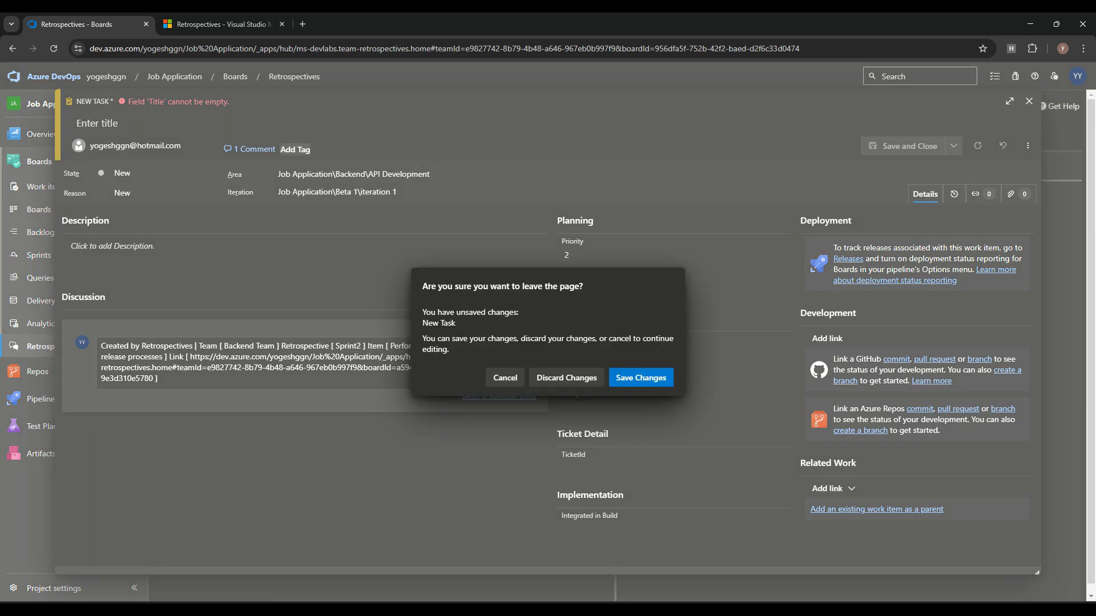
{"action": "left_click", "coordinate": [566, 378]}
{"action": "left_click", "coordinate": [796, 139]}
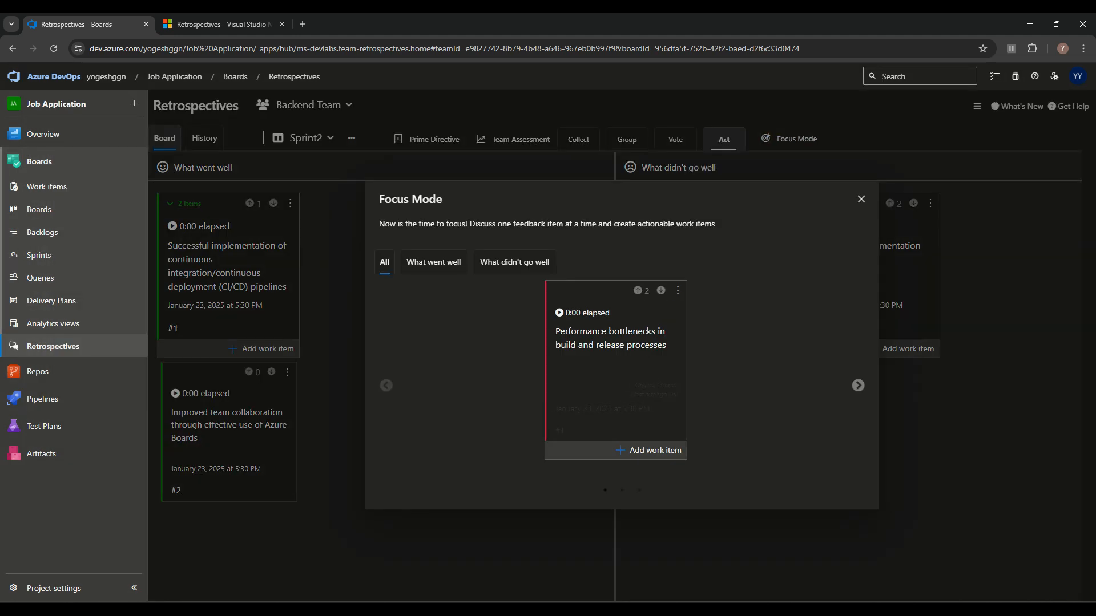
Step: Filter Focus Mode to What went well, close it, and open the Team Assessment survey
{"action": "left_click", "coordinate": [434, 263]}
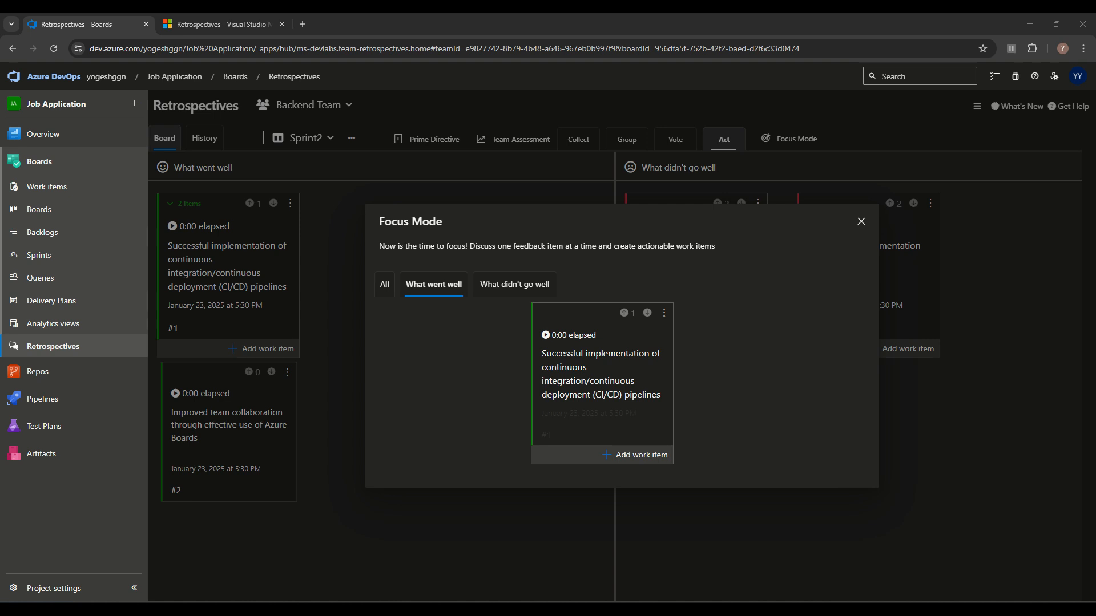
{"action": "left_click", "coordinate": [862, 221]}
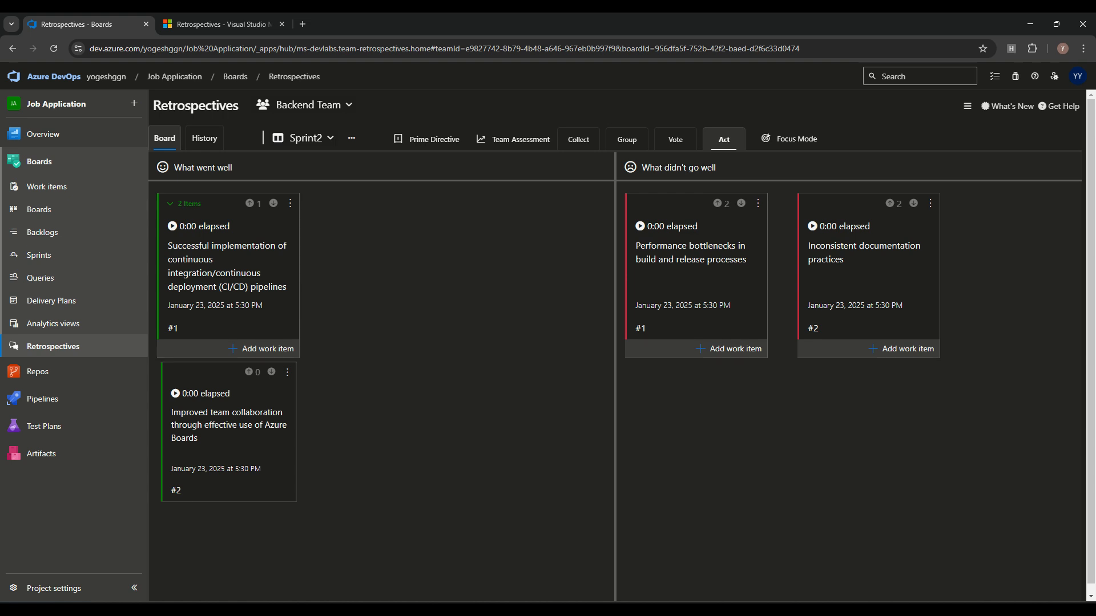
{"action": "left_click", "coordinate": [514, 140]}
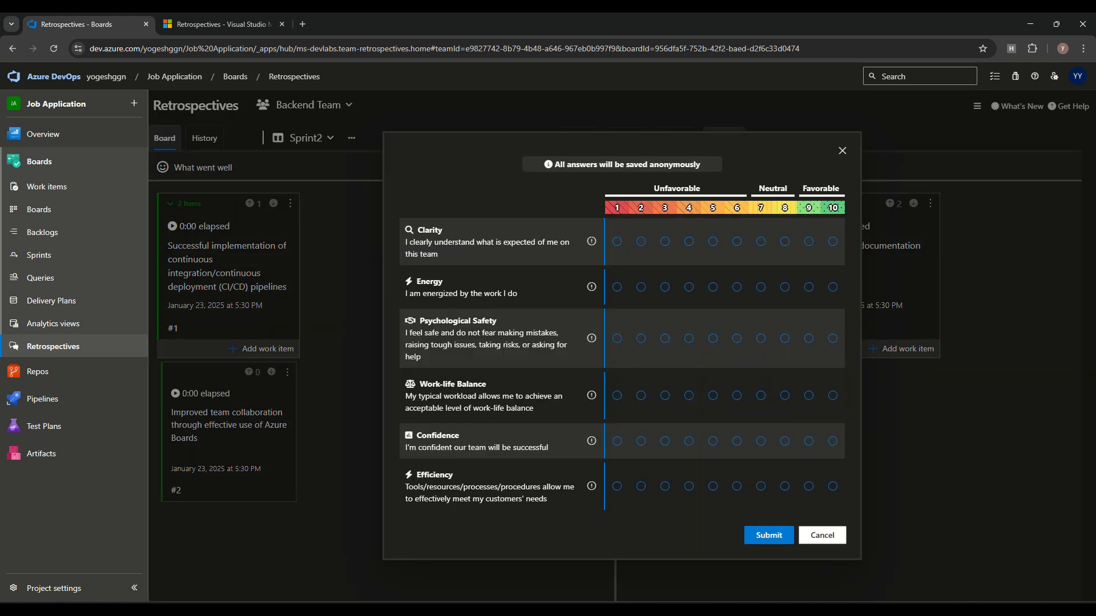
Step: Rate Clarity 9, and Energy, Psychological Safety, Work-life Balance and Confidence 8
{"action": "left_click", "coordinate": [809, 242]}
{"action": "left_click", "coordinate": [785, 287]}
{"action": "left_click", "coordinate": [785, 338]}
{"action": "left_click", "coordinate": [785, 395]}
{"action": "left_click", "coordinate": [784, 441]}
Step: Lower Confidence to 7, rate Efficiency 7, and submit the team assessment
{"action": "left_click", "coordinate": [761, 441]}
{"action": "left_click", "coordinate": [761, 486]}
{"action": "left_click", "coordinate": [769, 536]}
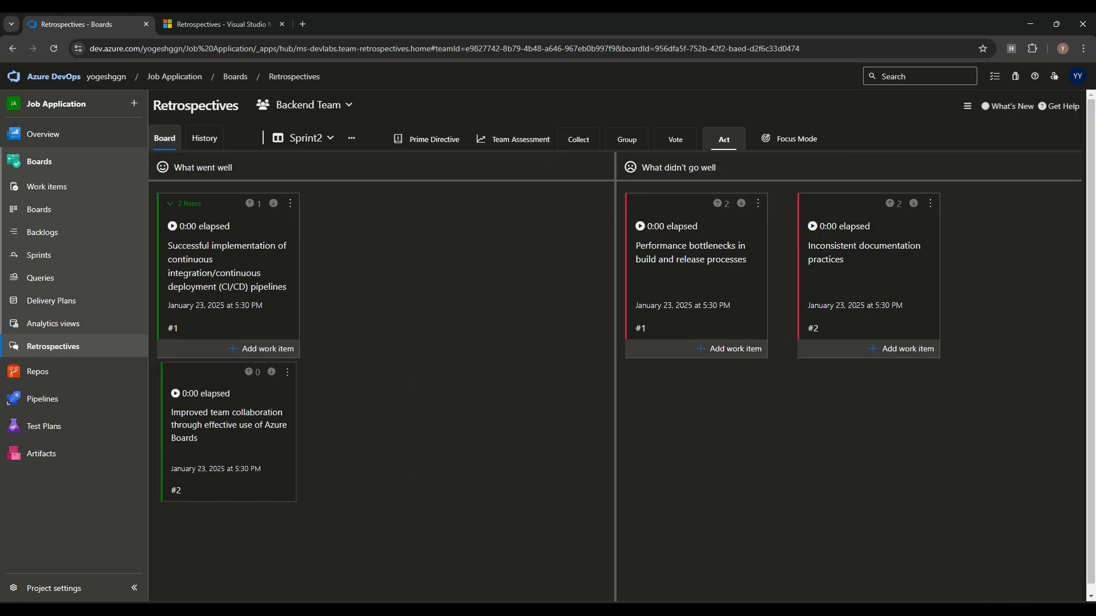
Step: Show the Sprint2 retrospective summary and generate its email summary
{"action": "left_click", "coordinate": [352, 137]}
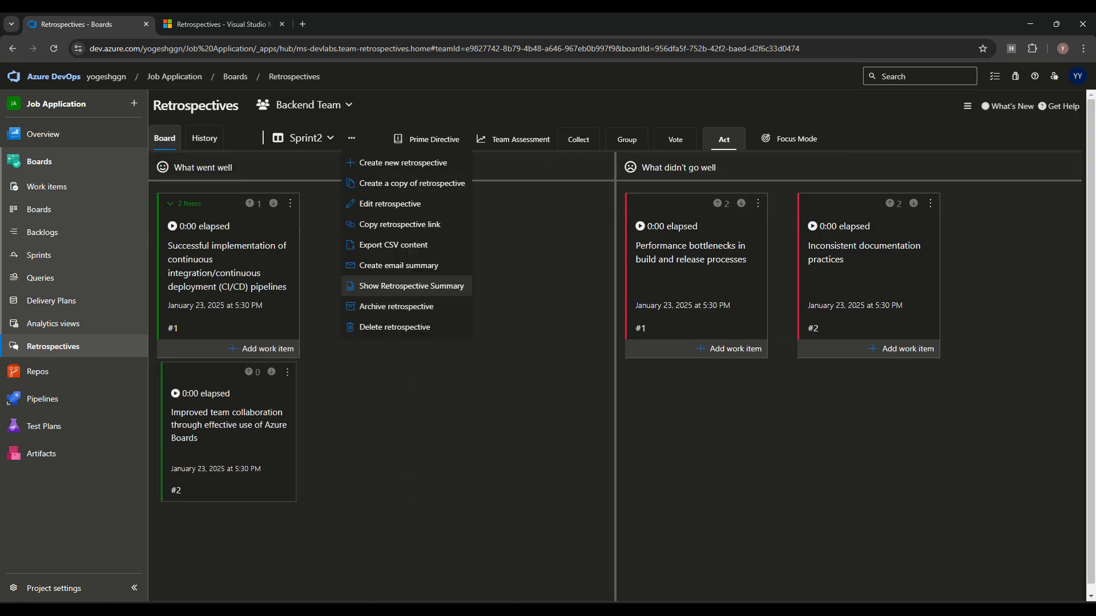
{"action": "left_click", "coordinate": [411, 286]}
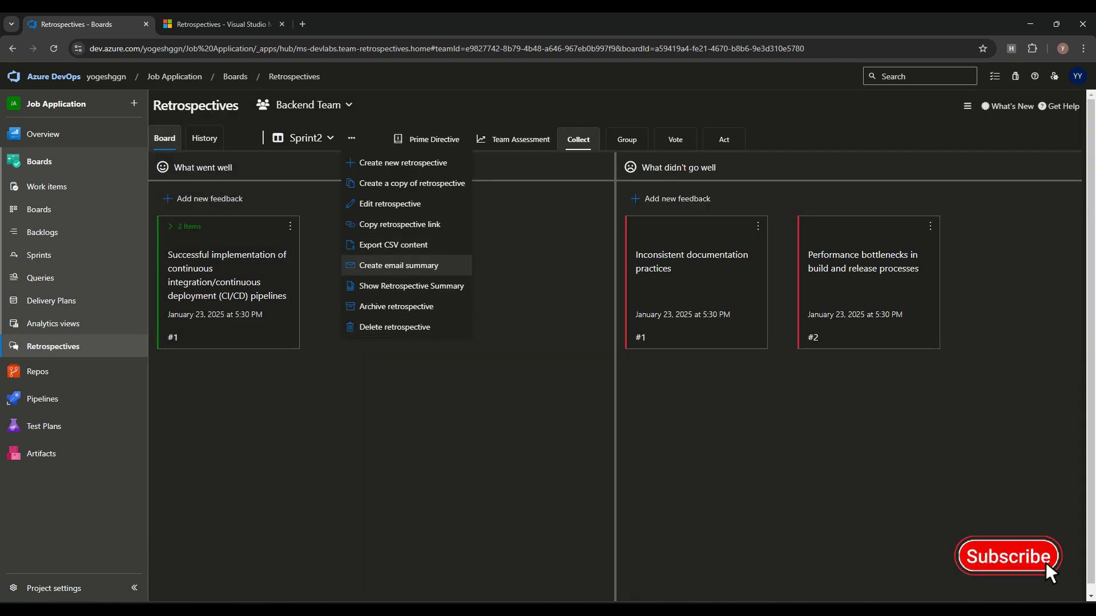
{"action": "left_click", "coordinate": [398, 265]}
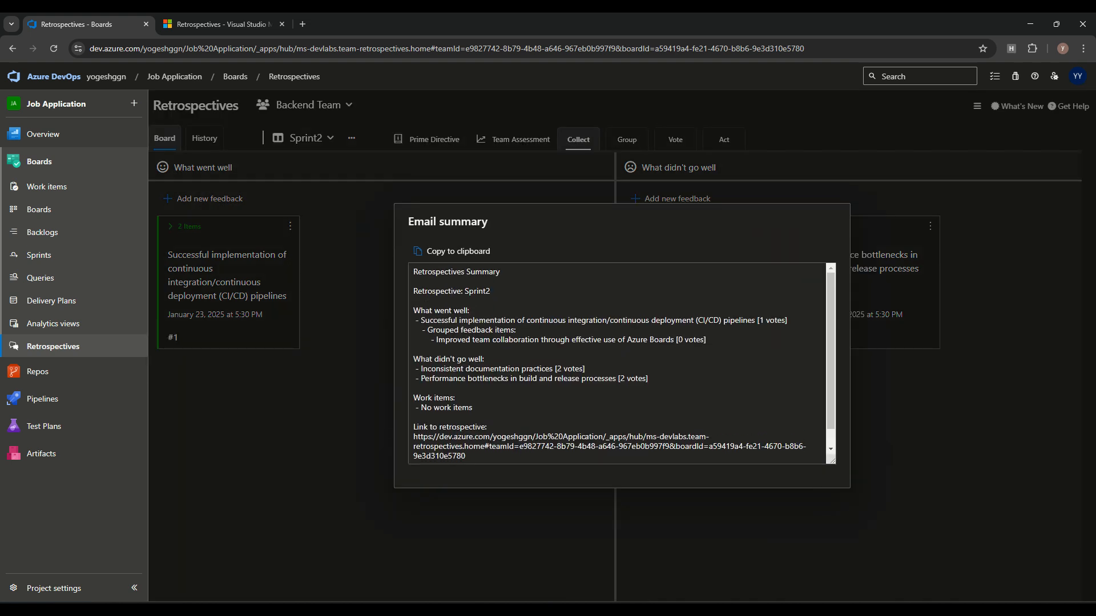
Step: Close the email summary, then review and dismiss the Sprint2 retrospective's actions menu
{"action": "left_click", "coordinate": [352, 139]}
{"action": "left_click", "coordinate": [351, 138]}
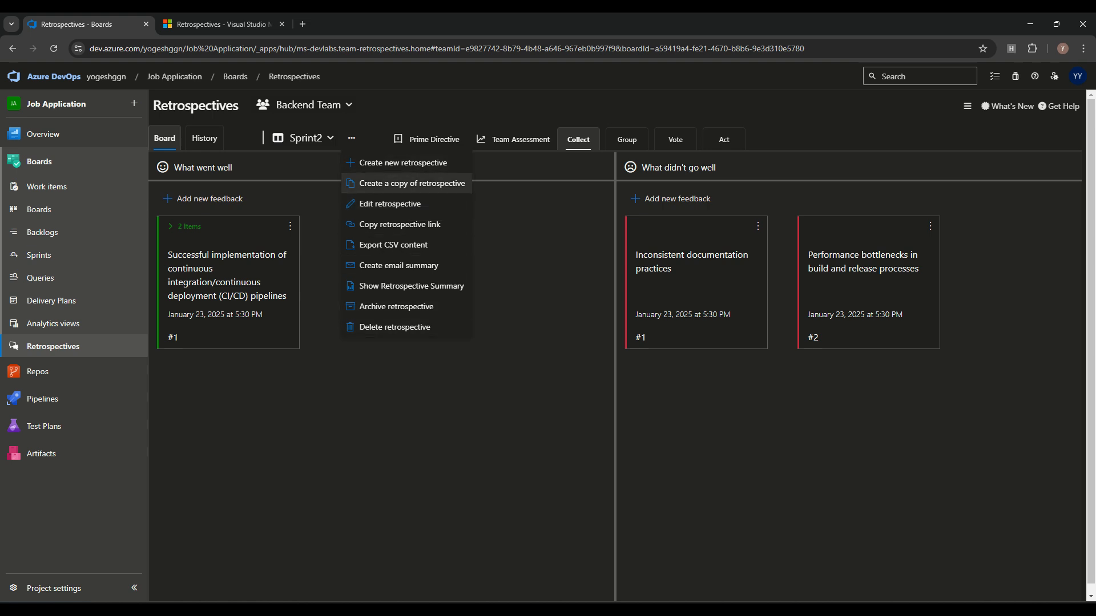
{"action": "left_click", "coordinate": [351, 138]}
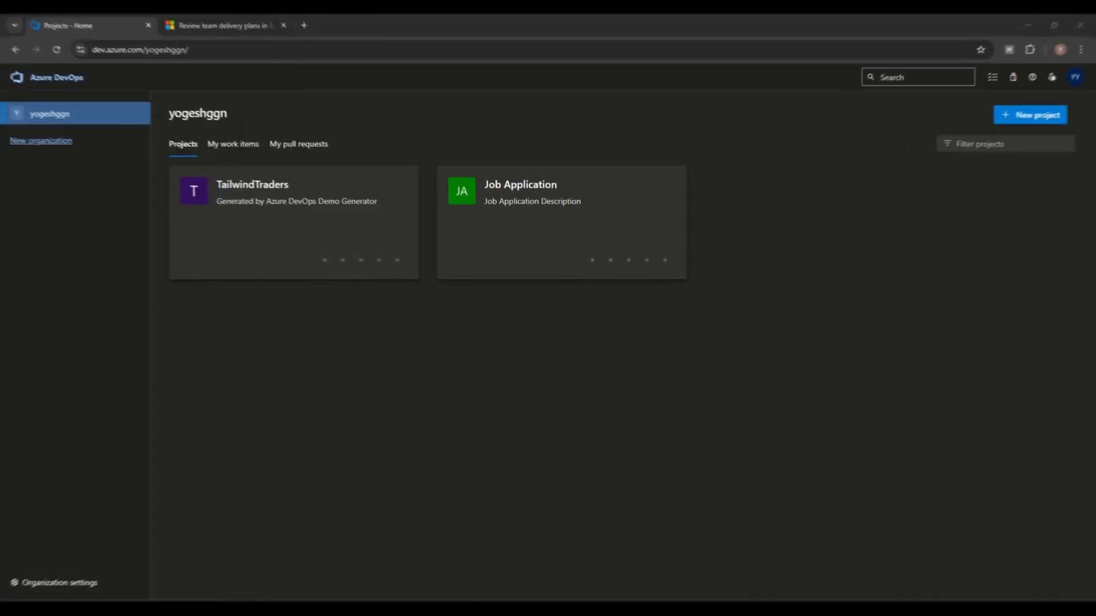
Step: Open the TailwindTraders project summary, then switch to the Microsoft Learn delivery plans tab
{"action": "left_click", "coordinate": [250, 185]}
{"action": "left_click_drag", "start_coordinate": [207, 145], "coordinate": [331, 146]}
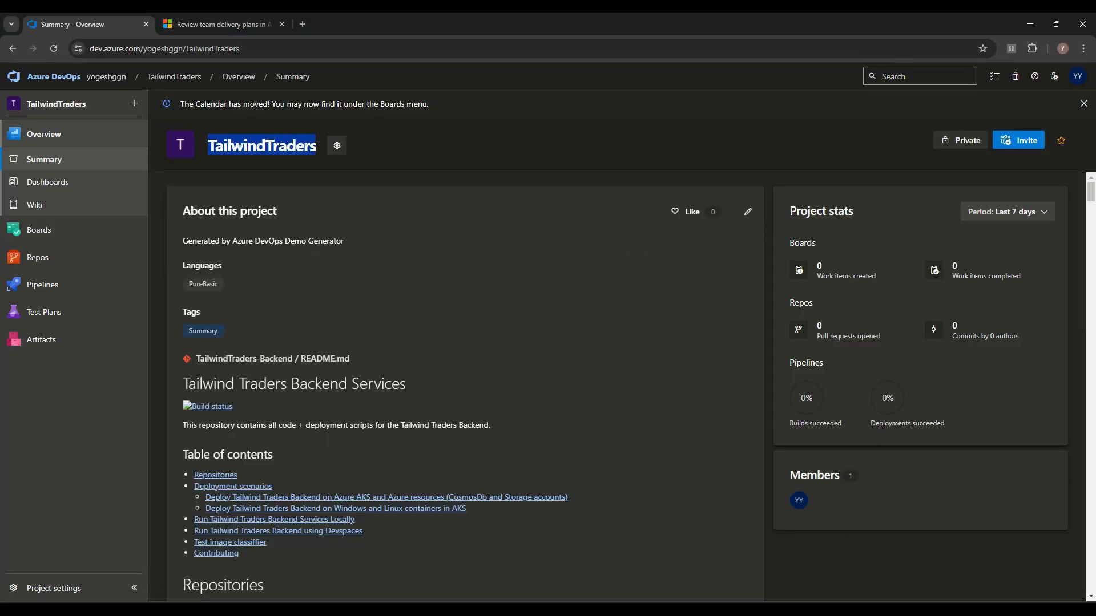
{"action": "mouse_move", "coordinate": [39, 230]}
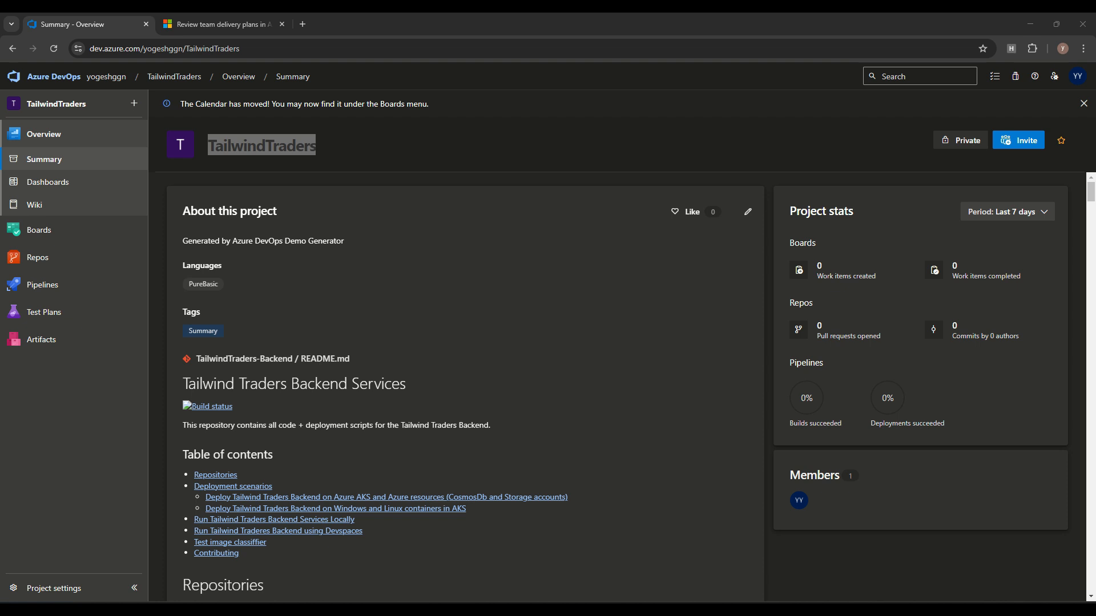
{"action": "key", "text": "ctrl+Tab"}
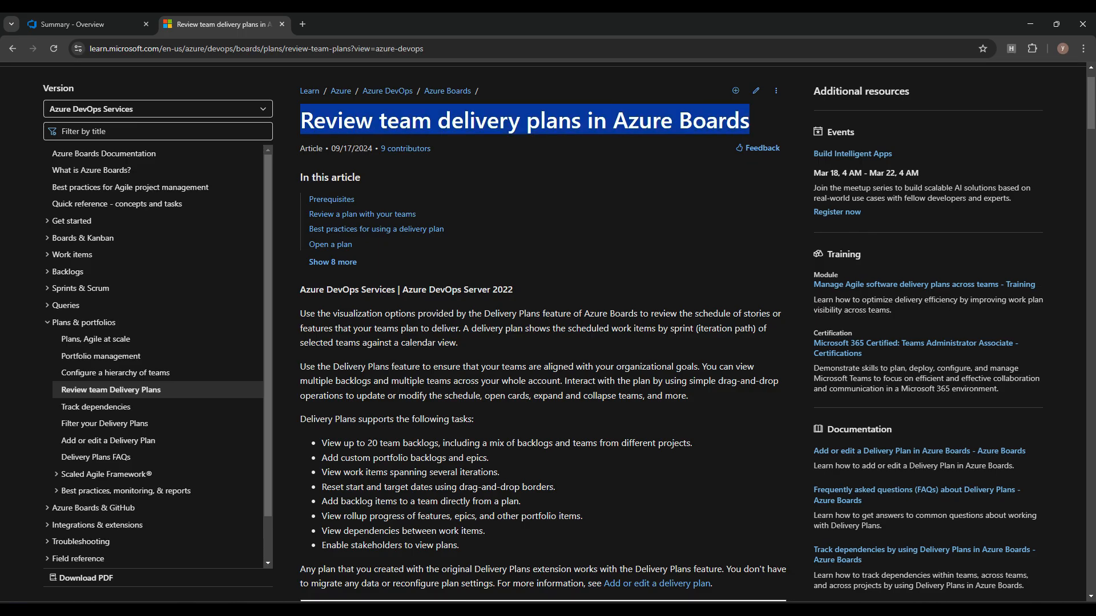
Step: Read down to the article's roadmap example and Prerequisites table, then return to TailwindTraders
{"action": "scroll", "coordinate": [542, 342], "scroll_direction": "down", "scroll_amount": 5}
{"action": "scroll", "coordinate": [542, 343], "scroll_direction": "down", "scroll_amount": 2}
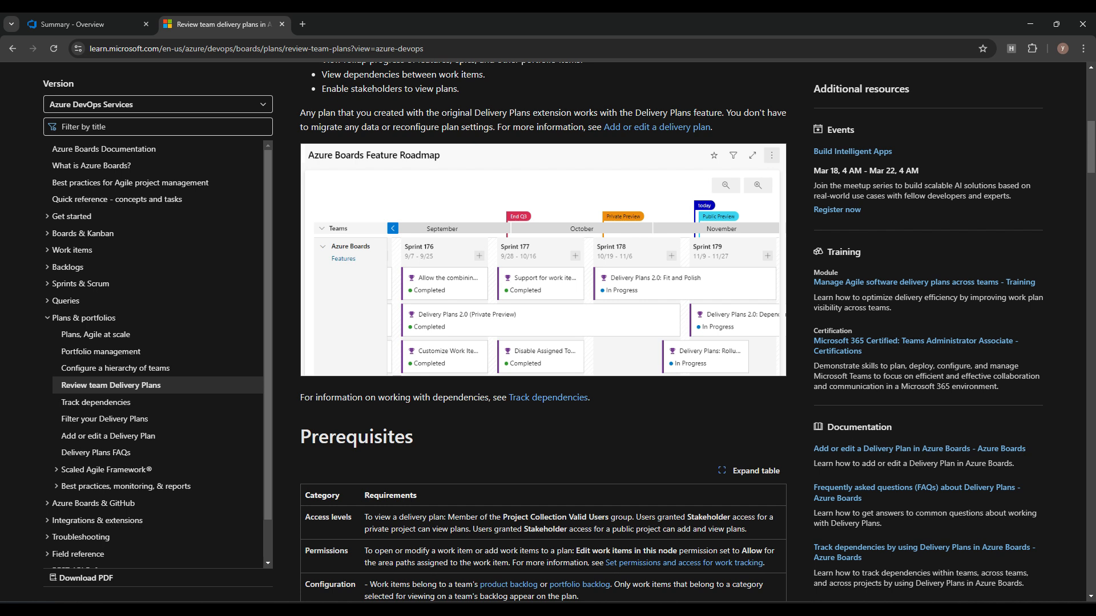
{"action": "scroll", "coordinate": [543, 331], "scroll_direction": "down", "scroll_amount": 1}
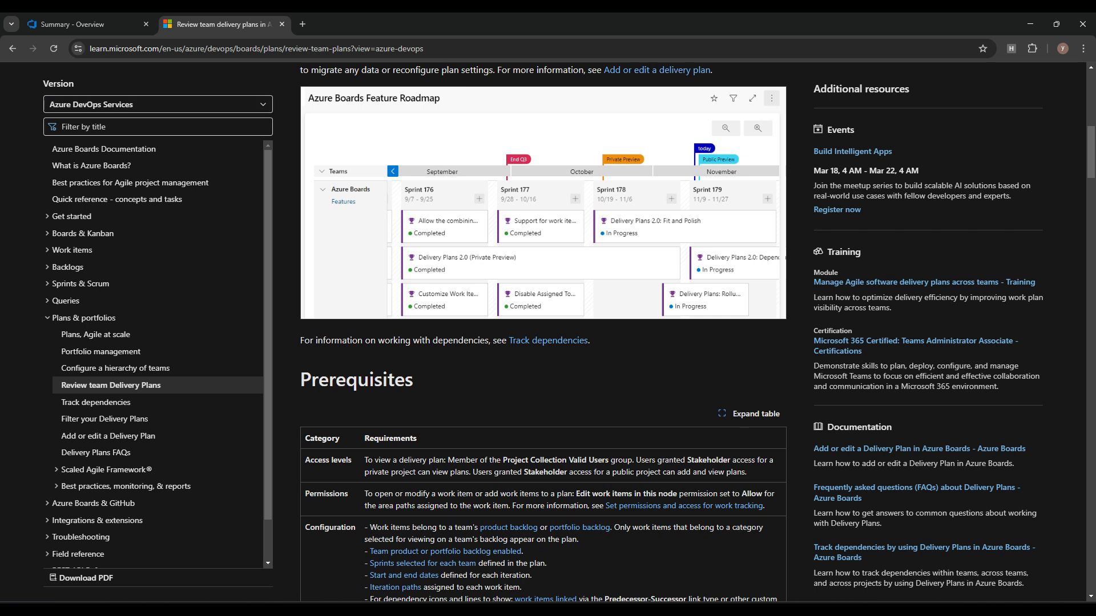
{"action": "key", "text": "ctrl+Tab"}
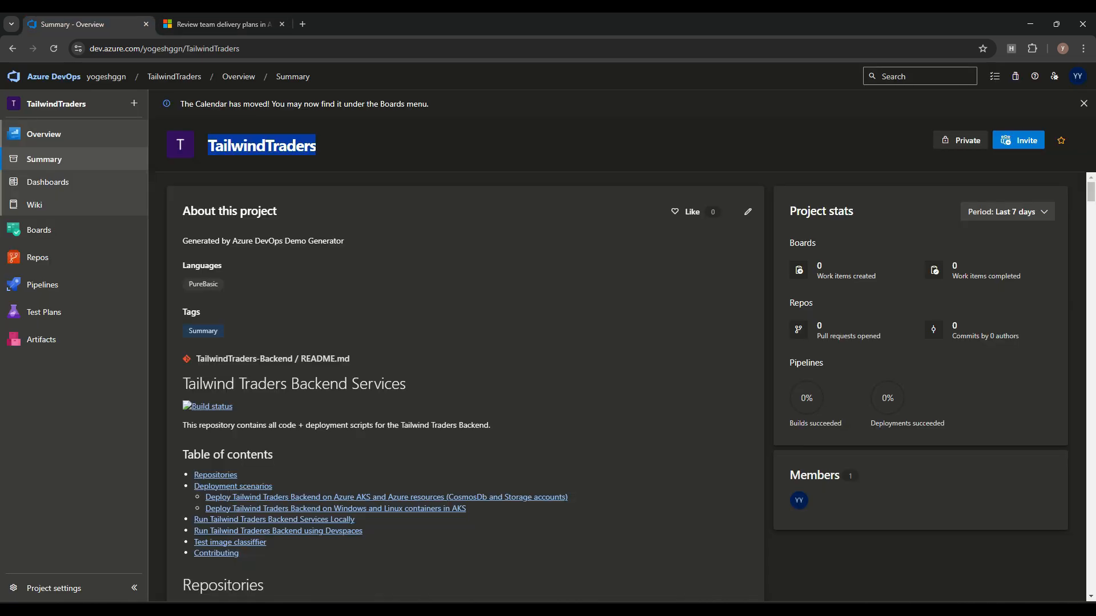
Step: Start a delivery plan named QA for TailwindTraders' Website Team using the Features backlog
{"action": "left_click", "coordinate": [39, 230]}
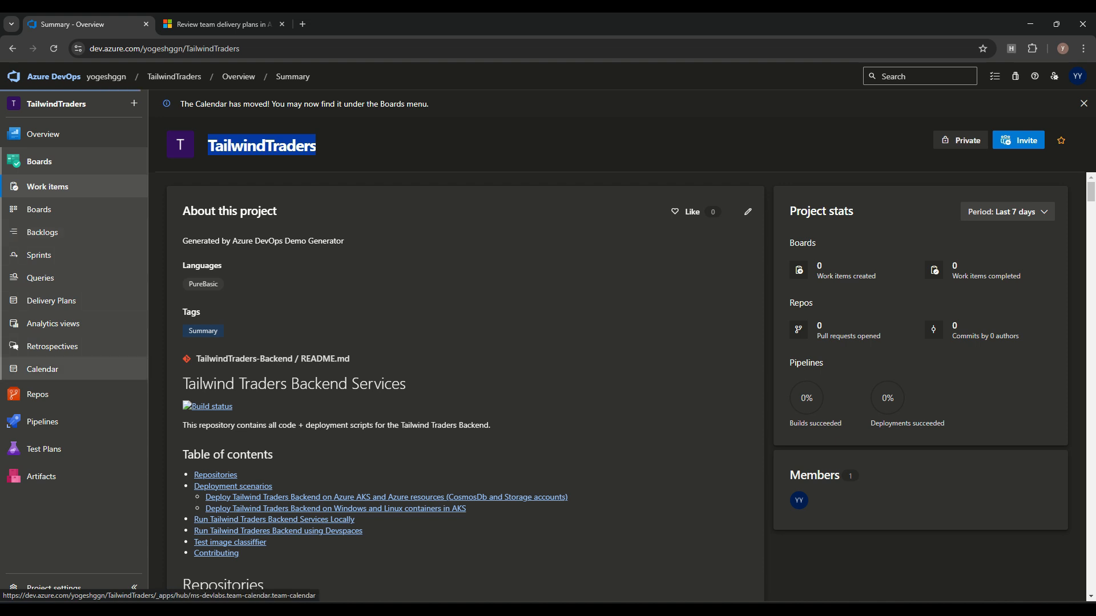
{"action": "left_click", "coordinate": [52, 301]}
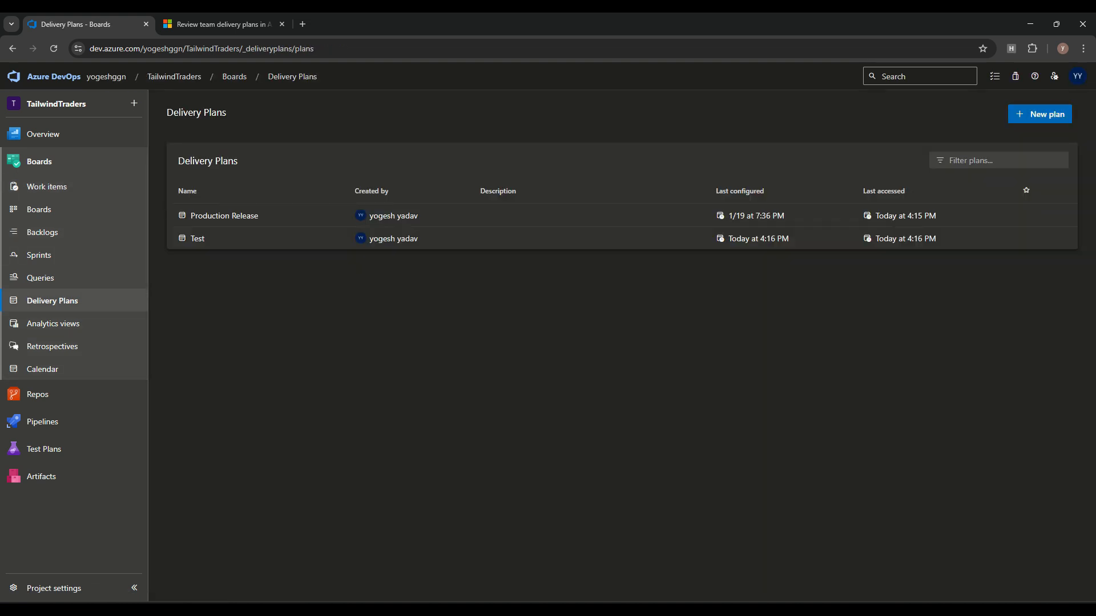
{"action": "left_click", "coordinate": [1040, 114]}
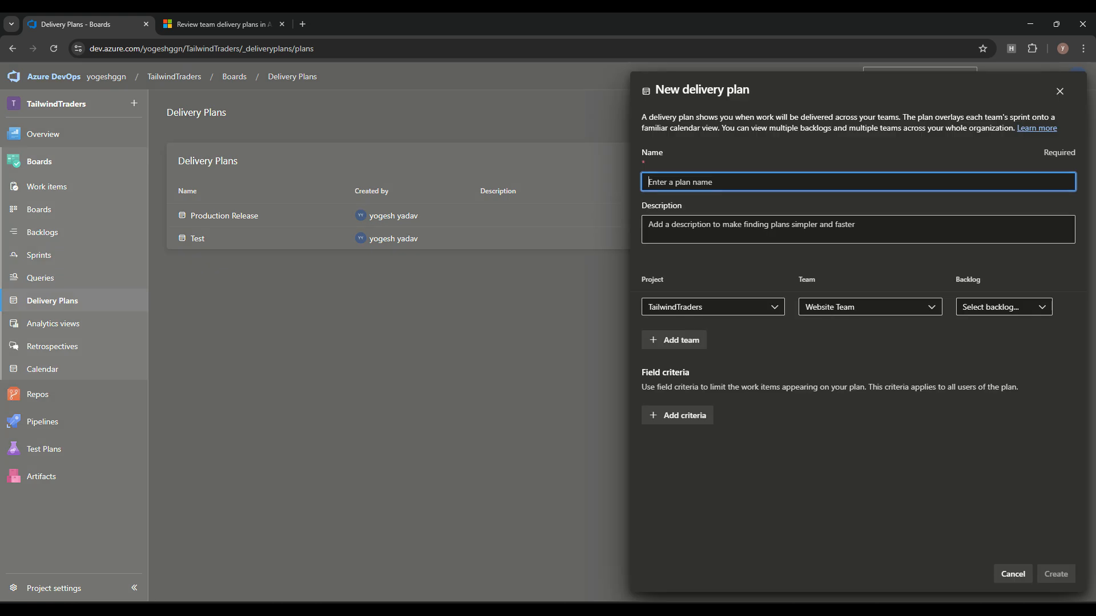
{"action": "type", "text": "QA"}
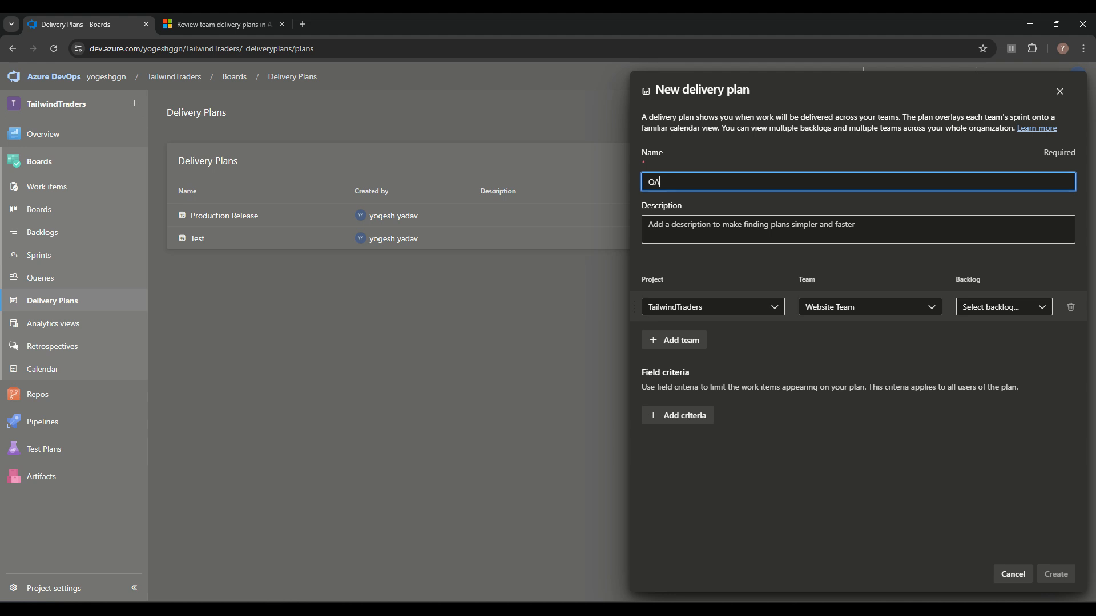
{"action": "left_click", "coordinate": [713, 307]}
{"action": "left_click", "coordinate": [713, 349]}
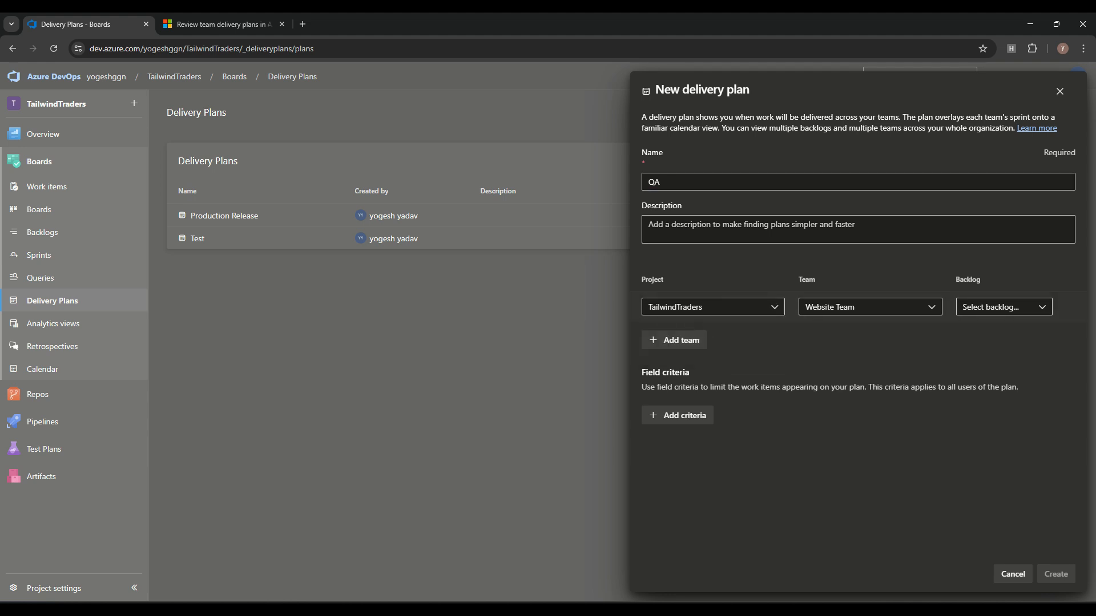
{"action": "left_click", "coordinate": [870, 307]}
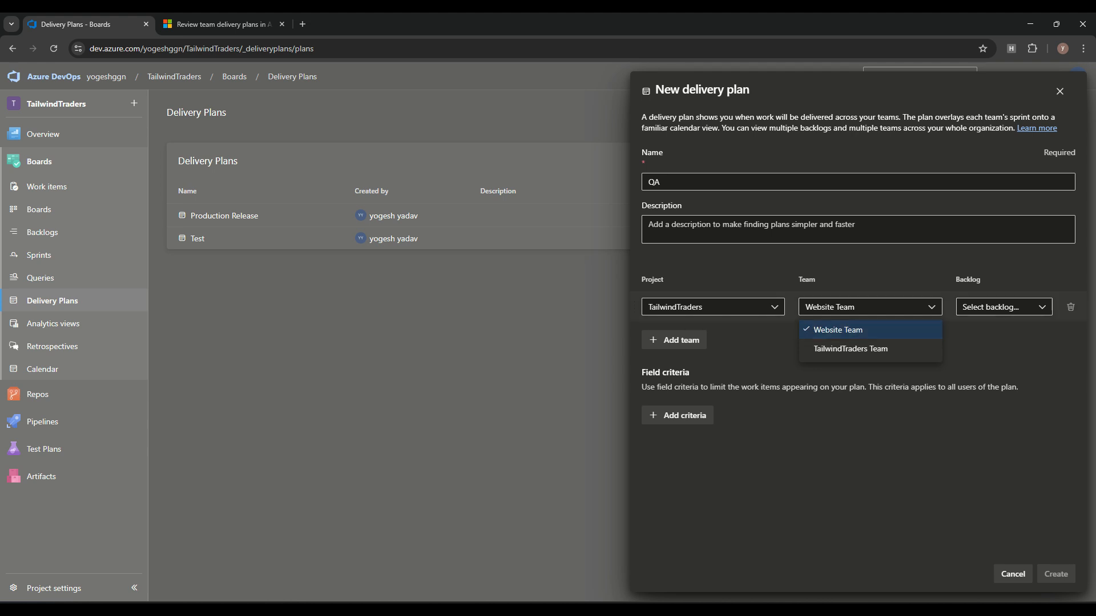
{"action": "left_click", "coordinate": [856, 330]}
{"action": "left_click", "coordinate": [1004, 307]}
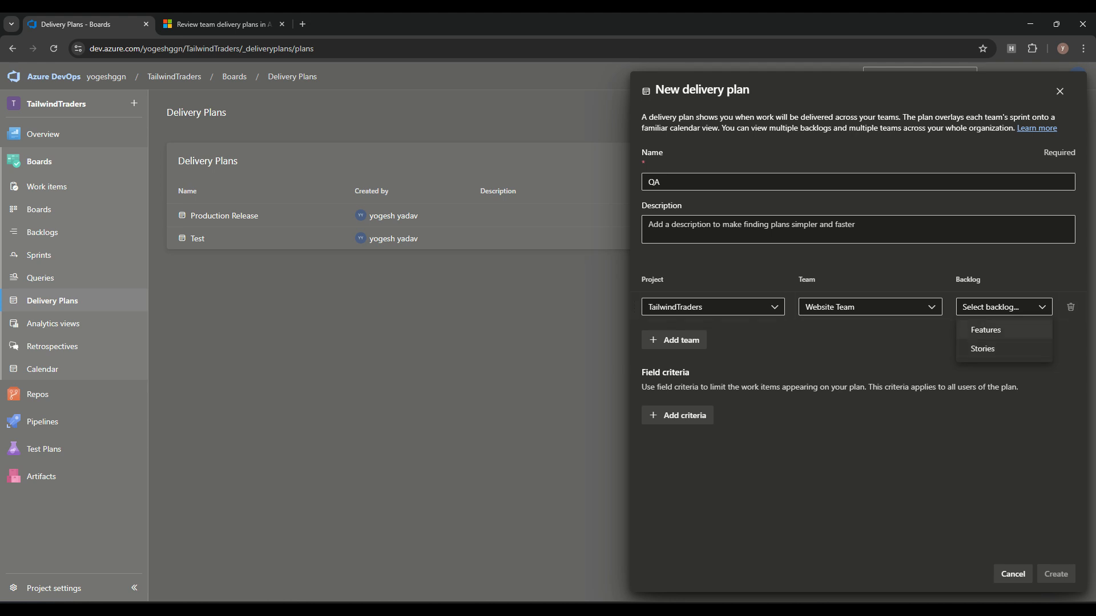
{"action": "left_click", "coordinate": [985, 330]}
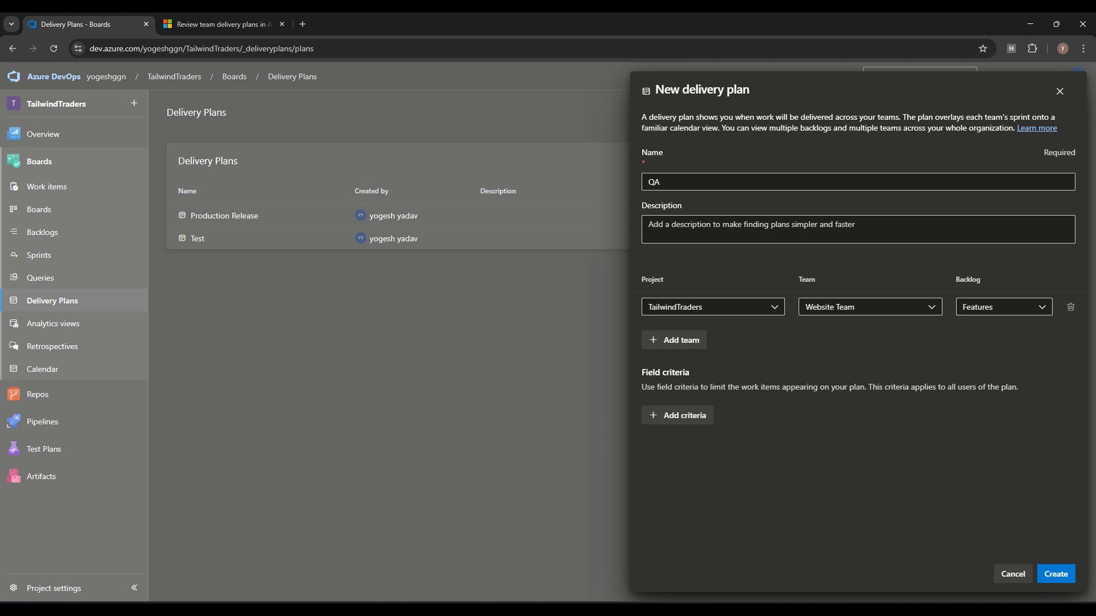
Step: Add and then remove a field criteria row, and create the QA plan
{"action": "left_click_drag", "start_coordinate": [642, 387], "coordinate": [976, 387]}
{"action": "left_click", "coordinate": [976, 388]}
{"action": "left_click", "coordinate": [677, 415]}
{"action": "left_click", "coordinate": [705, 441]}
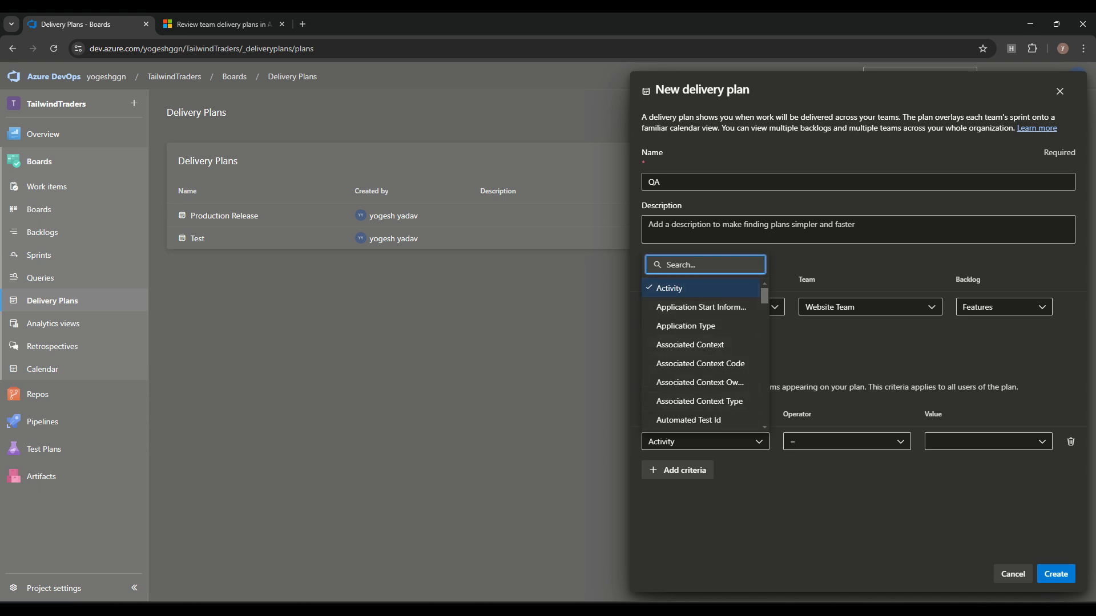
{"action": "left_click", "coordinate": [845, 361]}
{"action": "left_click", "coordinate": [1070, 441]}
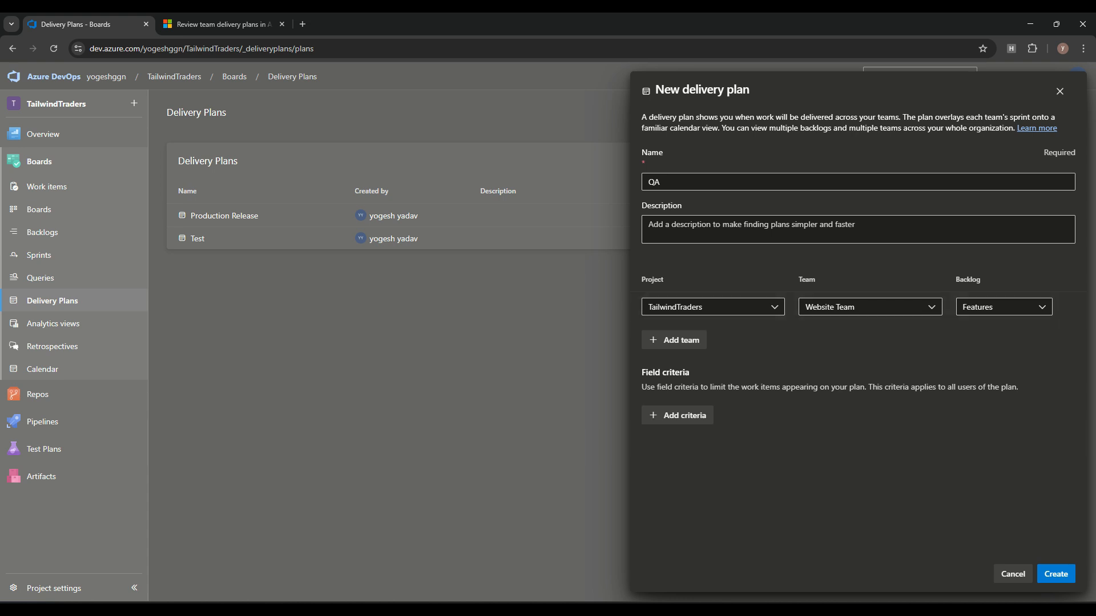
{"action": "left_click", "coordinate": [1056, 574]}
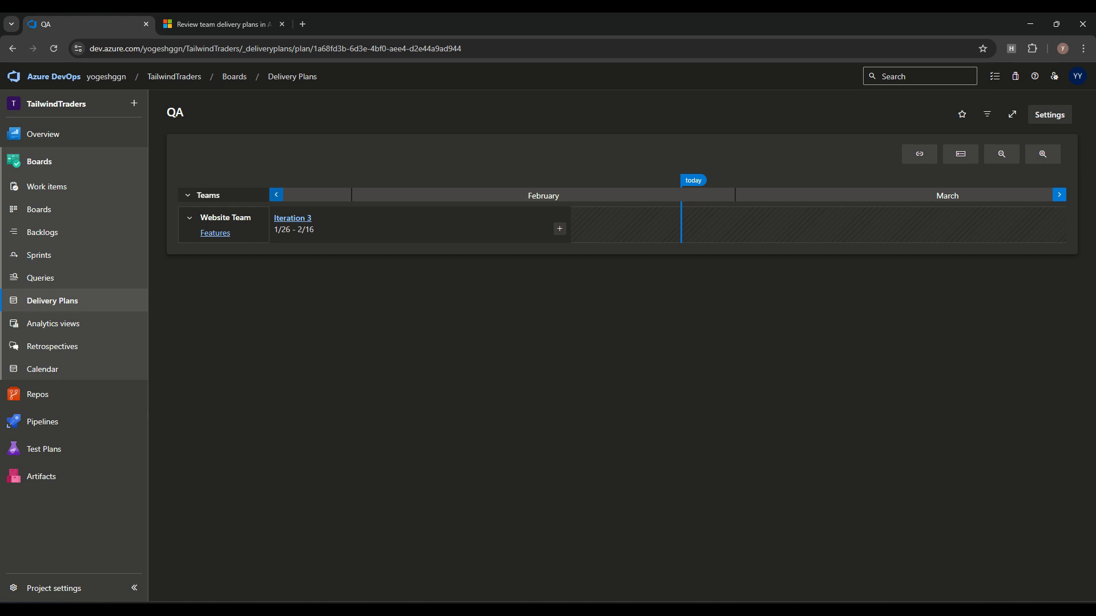
Step: Shift the QA plan timeline back one month to January and open Plan settings
{"action": "left_click", "coordinate": [277, 194]}
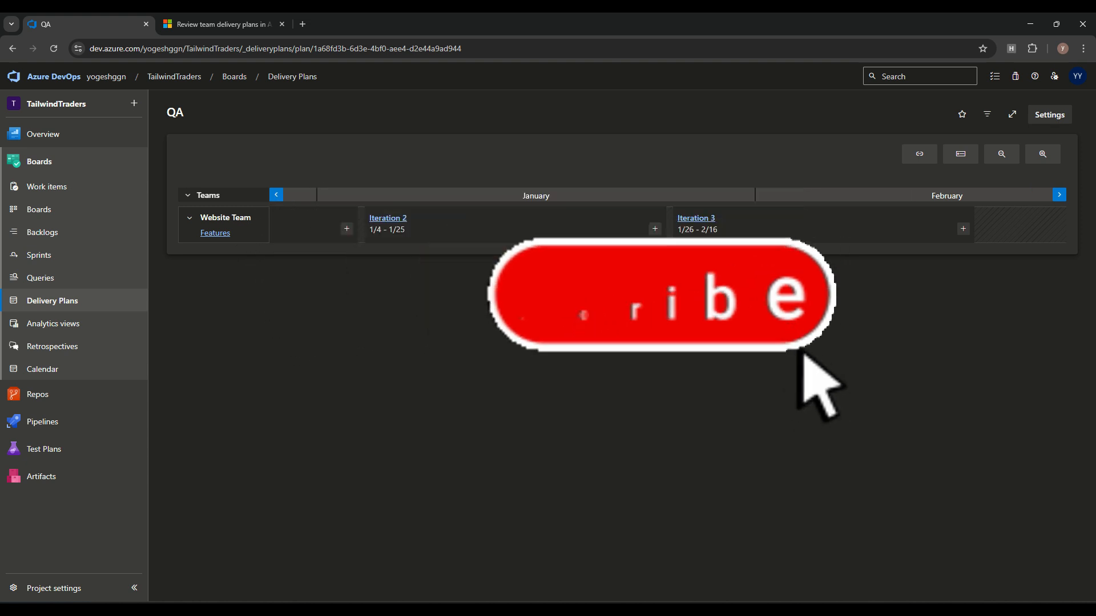
{"action": "left_click", "coordinate": [1050, 115]}
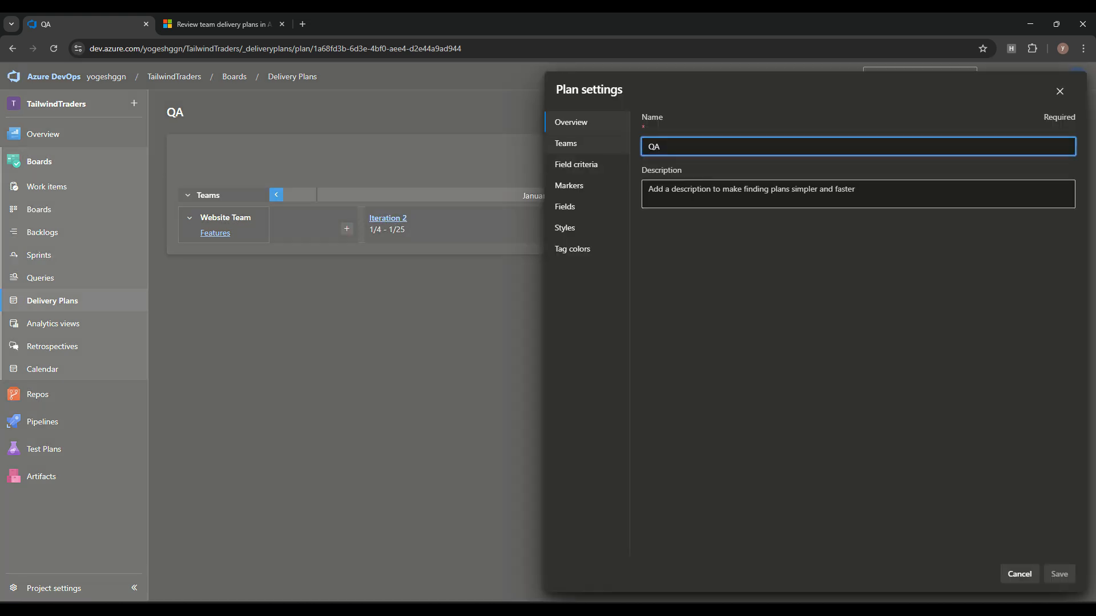
Step: Add TailwindTraders Team with its Features backlog to the QA plan and save
{"action": "left_click", "coordinate": [568, 143]}
{"action": "left_click", "coordinate": [674, 225]}
{"action": "left_click", "coordinate": [870, 221]}
{"action": "left_click", "coordinate": [845, 262]}
{"action": "left_click", "coordinate": [1004, 221]}
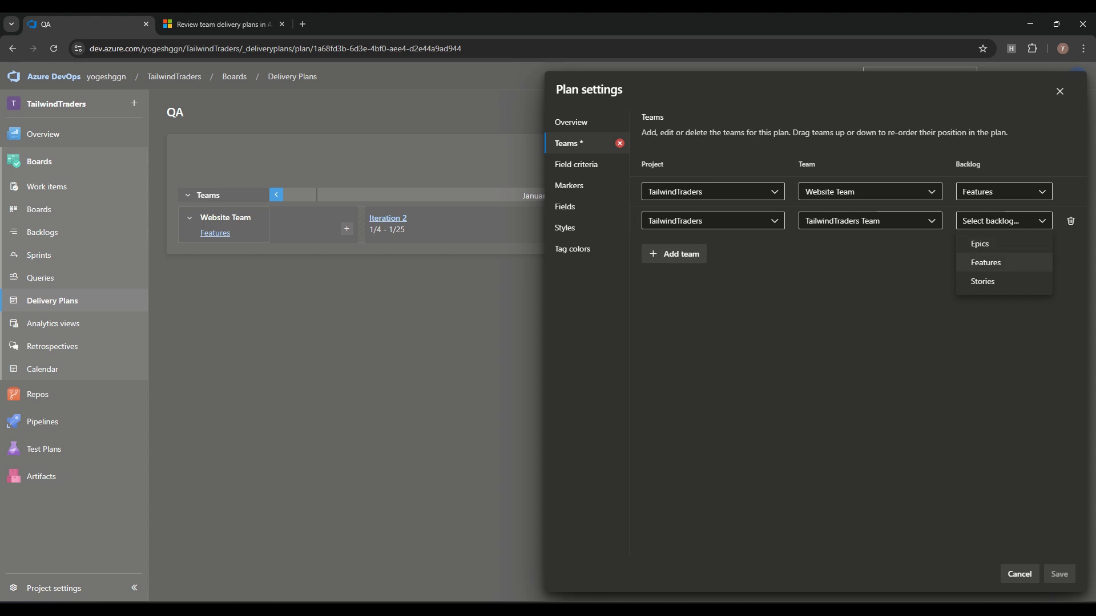
{"action": "left_click", "coordinate": [985, 263]}
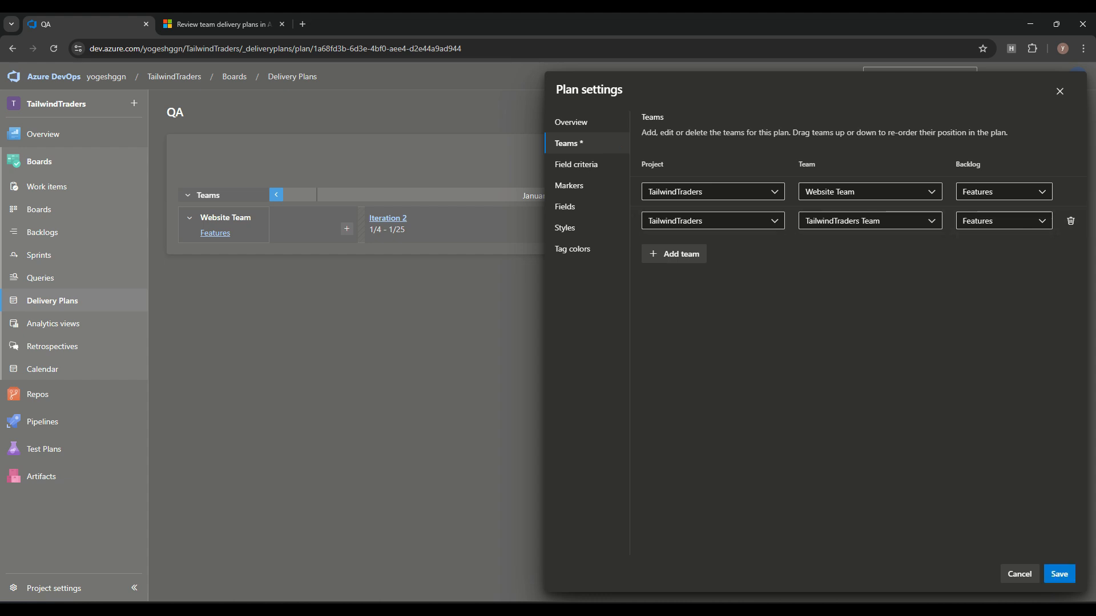
{"action": "left_click", "coordinate": [1059, 574]}
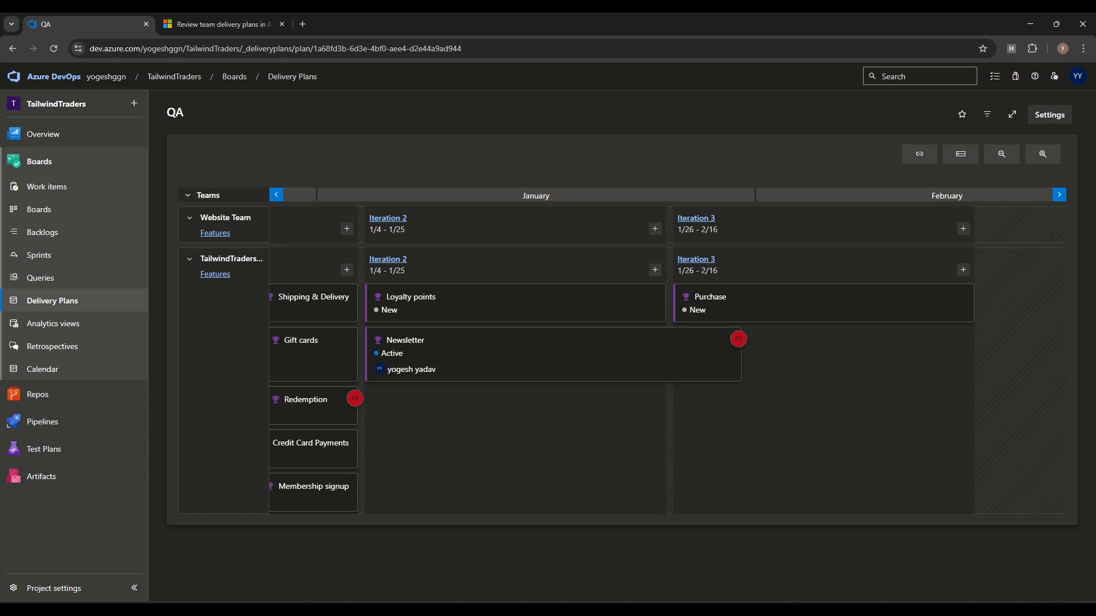
Step: Reopen plan settings, look through Teams and Field criteria, and add a new marker
{"action": "left_click", "coordinate": [1050, 114]}
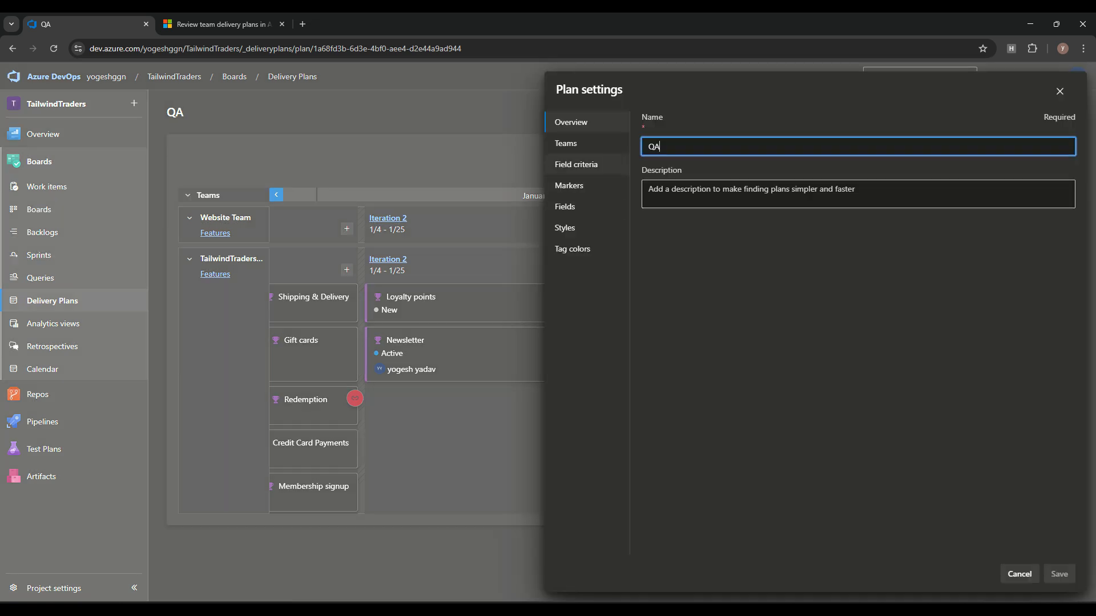
{"action": "left_click", "coordinate": [566, 144]}
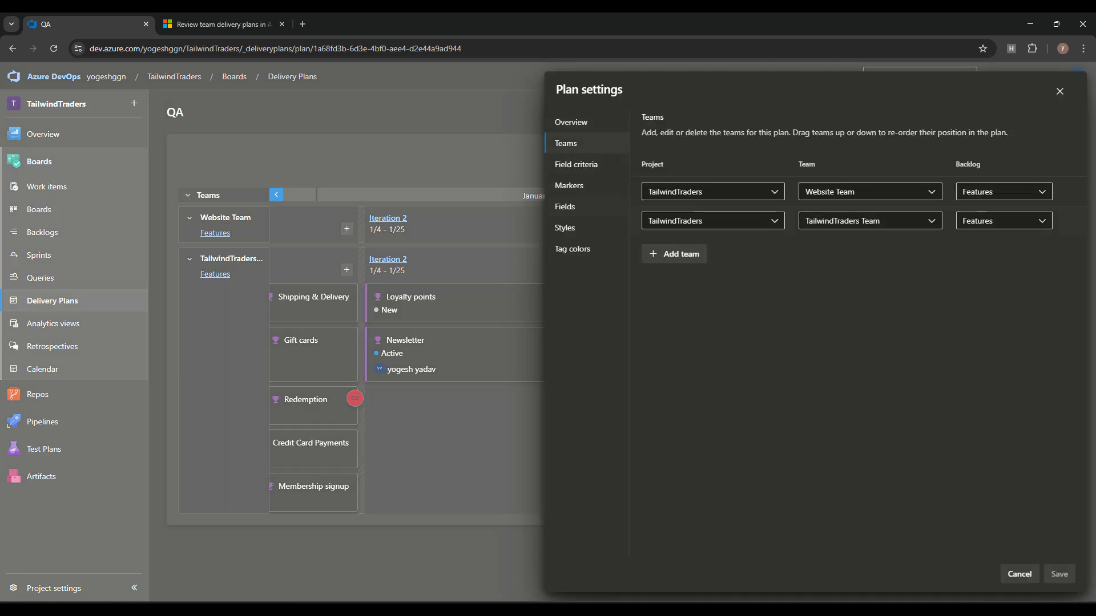
{"action": "left_click", "coordinate": [576, 164]}
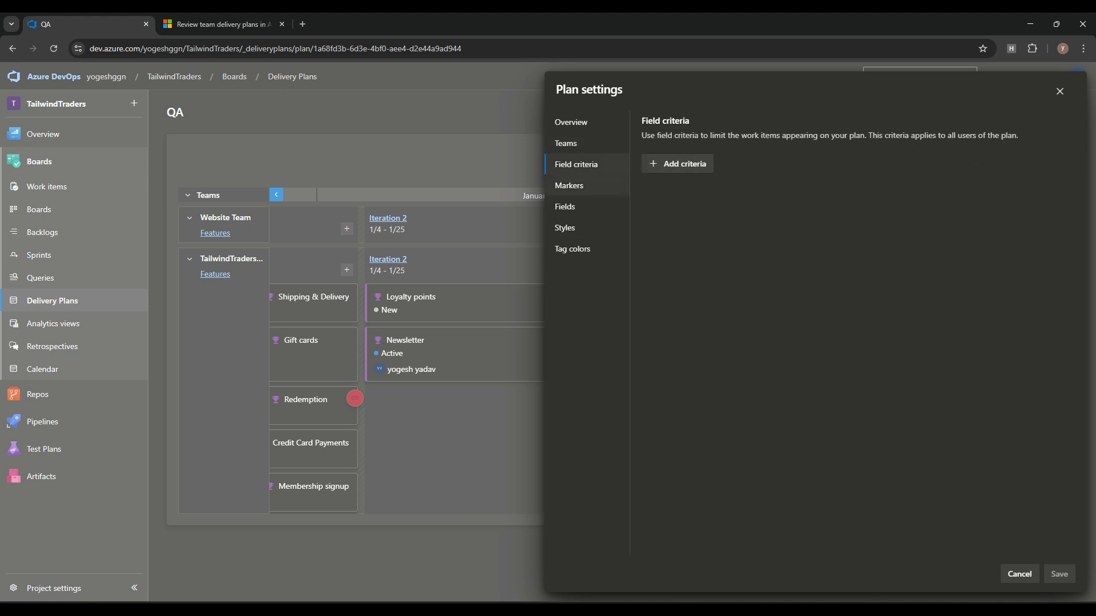
{"action": "left_click", "coordinate": [569, 186]}
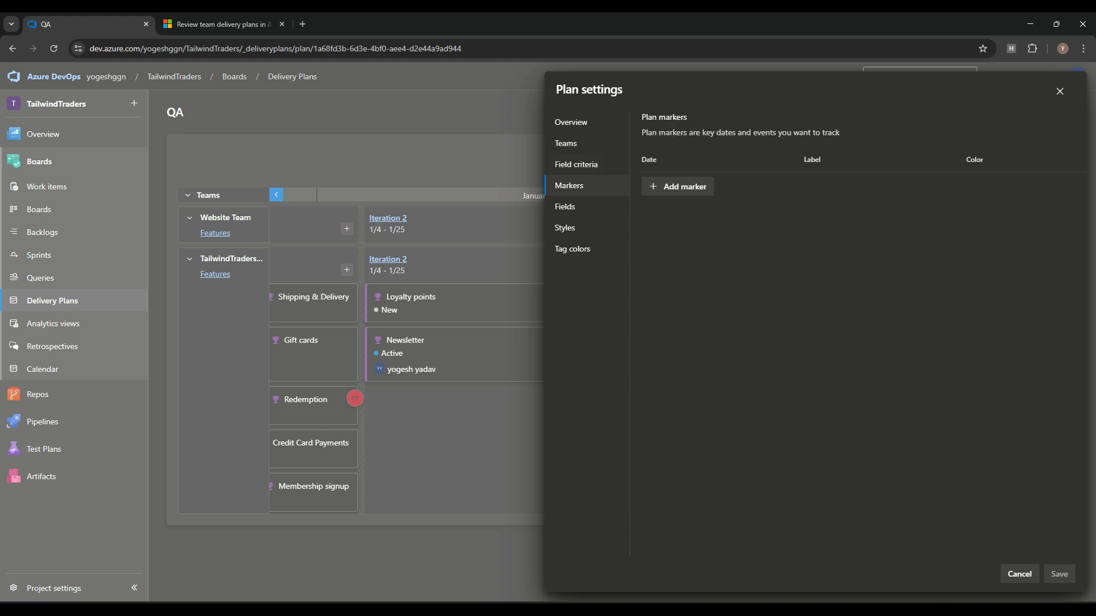
{"action": "left_click", "coordinate": [678, 186]}
Step: Set the first marker to 1/1/2025, labelled 'Dev', coloured yellow
{"action": "left_click", "coordinate": [707, 187]}
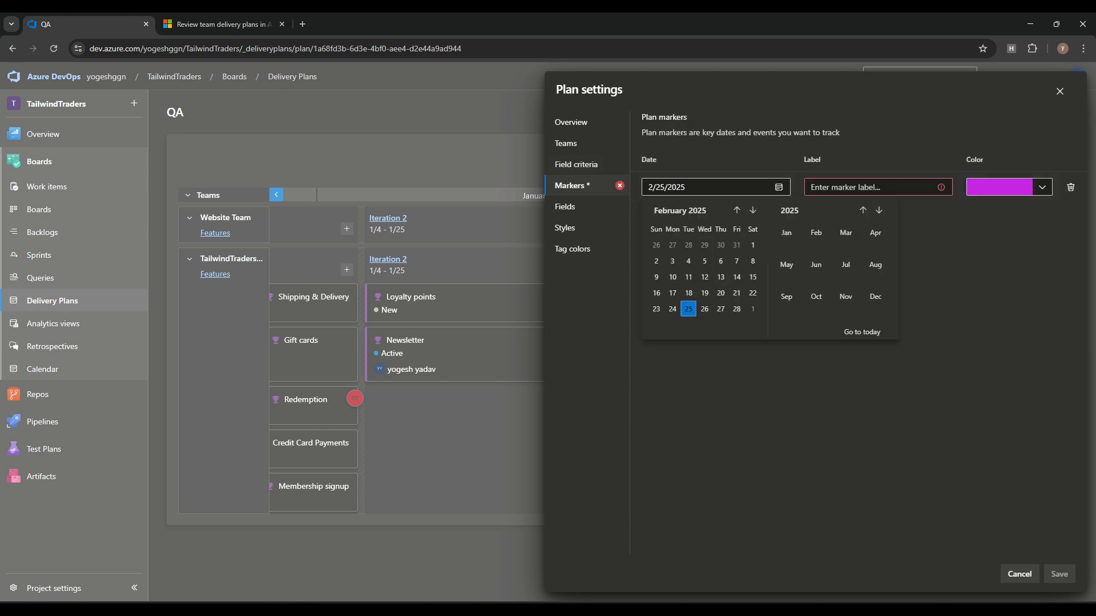
{"action": "left_click", "coordinate": [736, 210]}
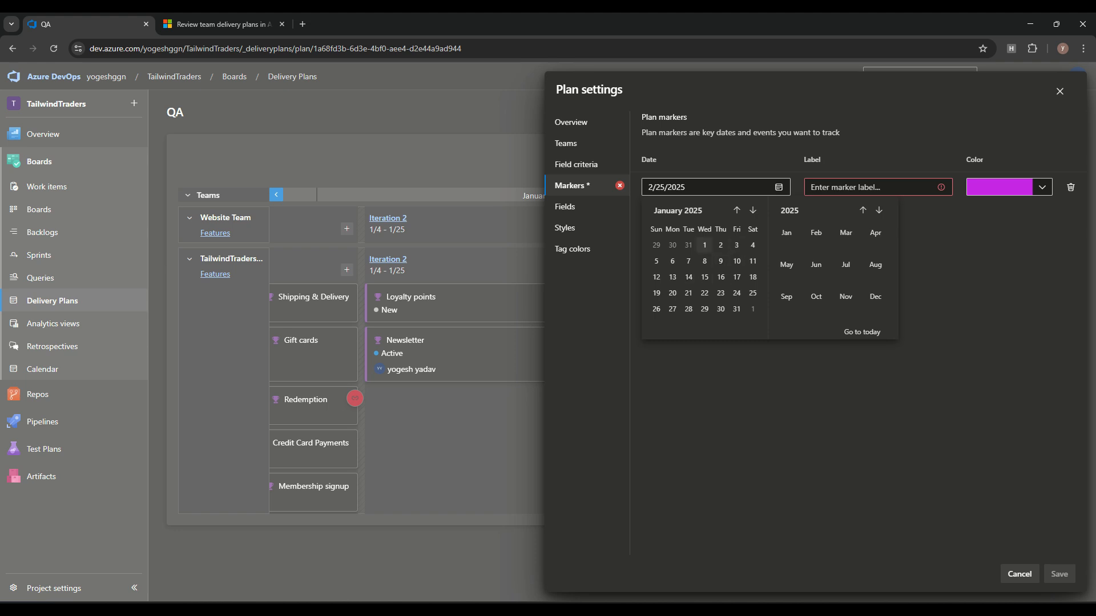
{"action": "left_click", "coordinate": [704, 245]}
{"action": "left_click", "coordinate": [869, 187]}
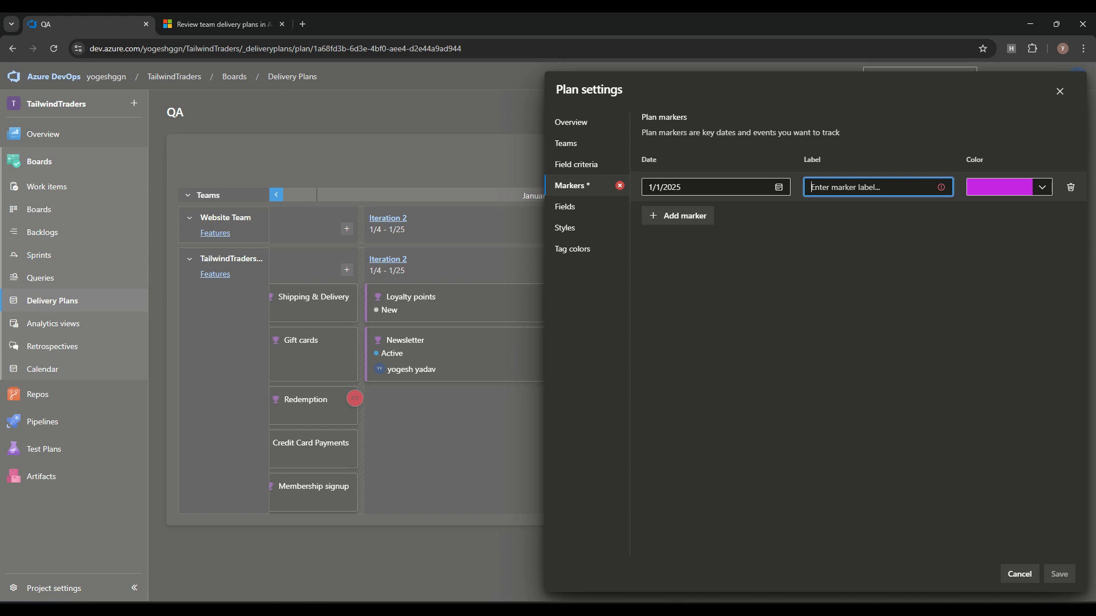
{"action": "type", "text": "Dev"}
{"action": "key", "text": "ctrl+a"}
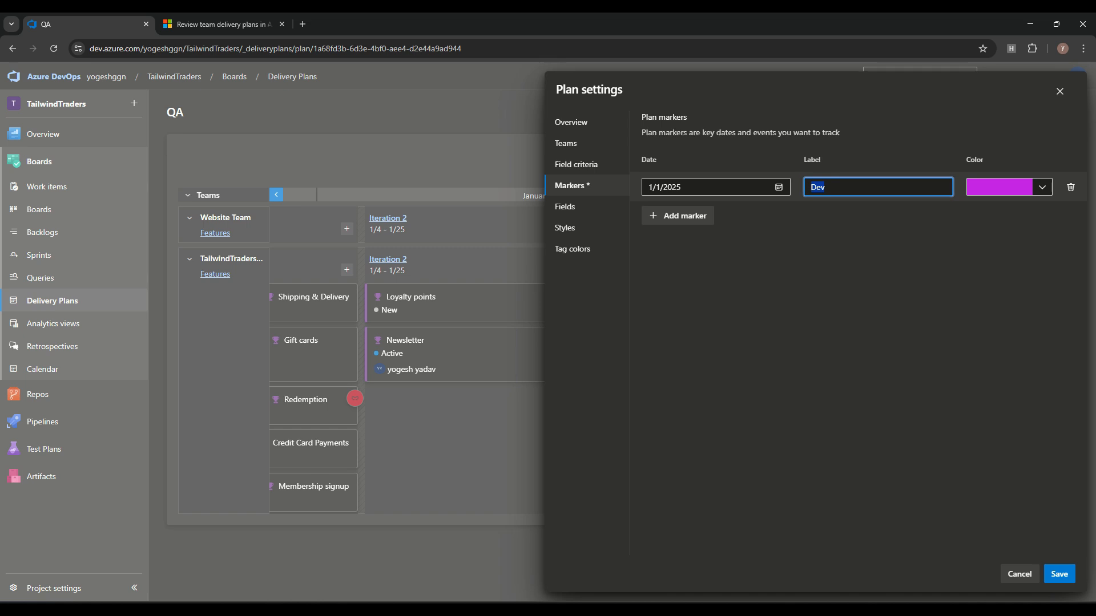
{"action": "left_click", "coordinate": [1042, 188]}
{"action": "left_click", "coordinate": [1042, 187]}
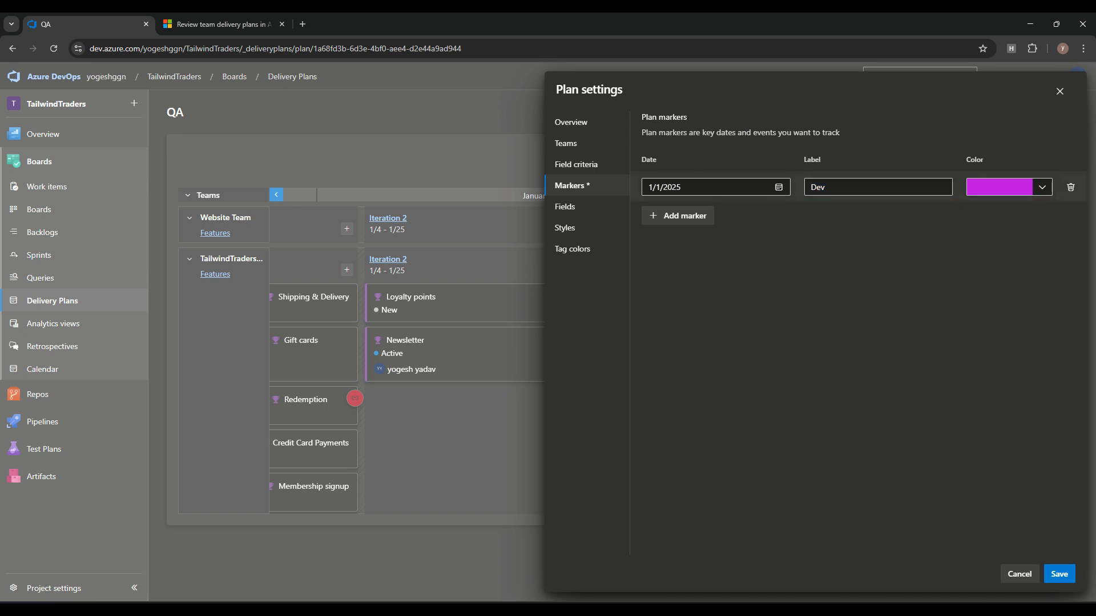
{"action": "left_click", "coordinate": [1043, 188]}
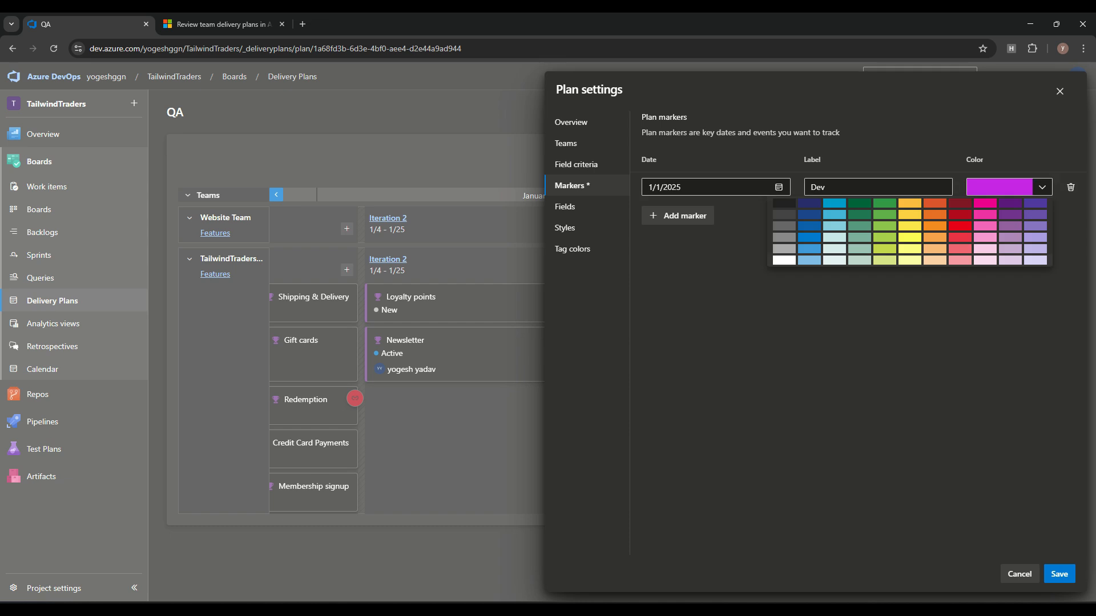
{"action": "left_click", "coordinate": [910, 237]}
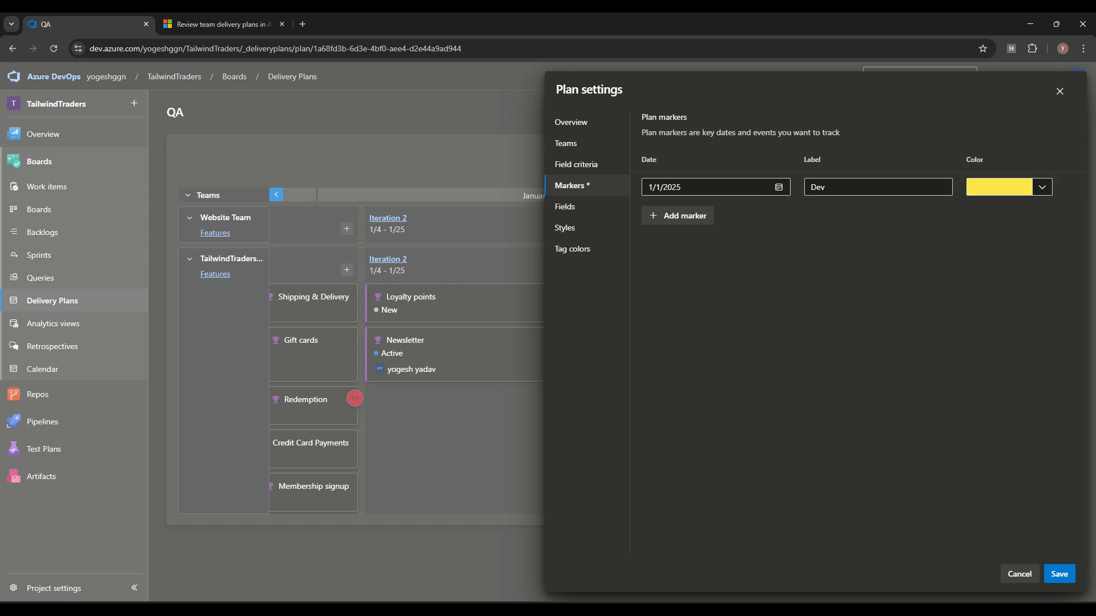
Step: Add an orange 'QA' marker on 2/1/2025, save, and view December 2024
{"action": "left_click", "coordinate": [677, 216]}
{"action": "left_click", "coordinate": [779, 216]}
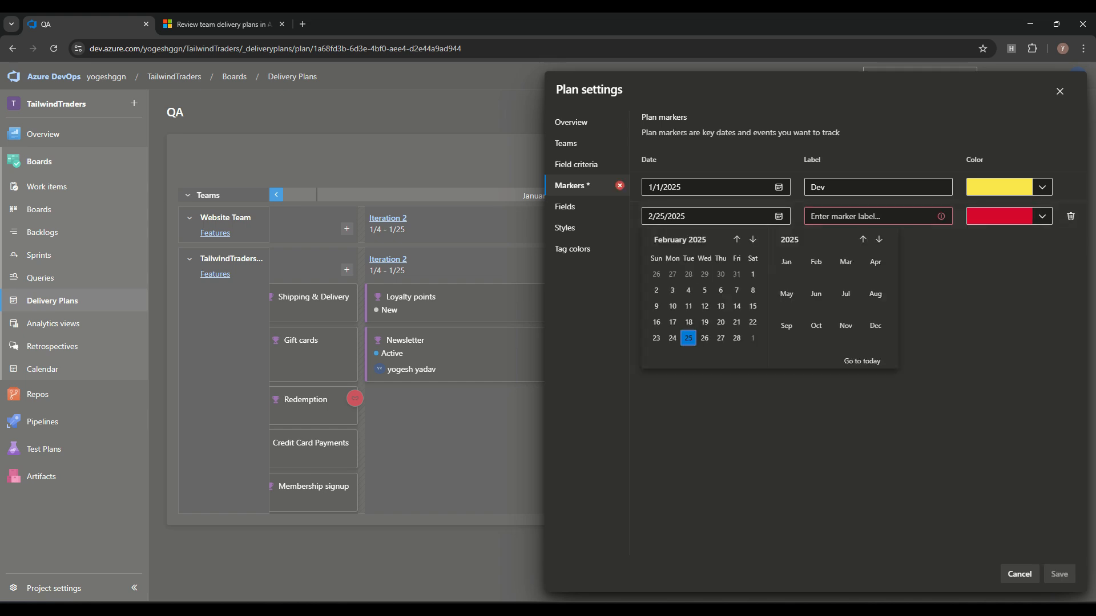
{"action": "left_click", "coordinate": [753, 274]}
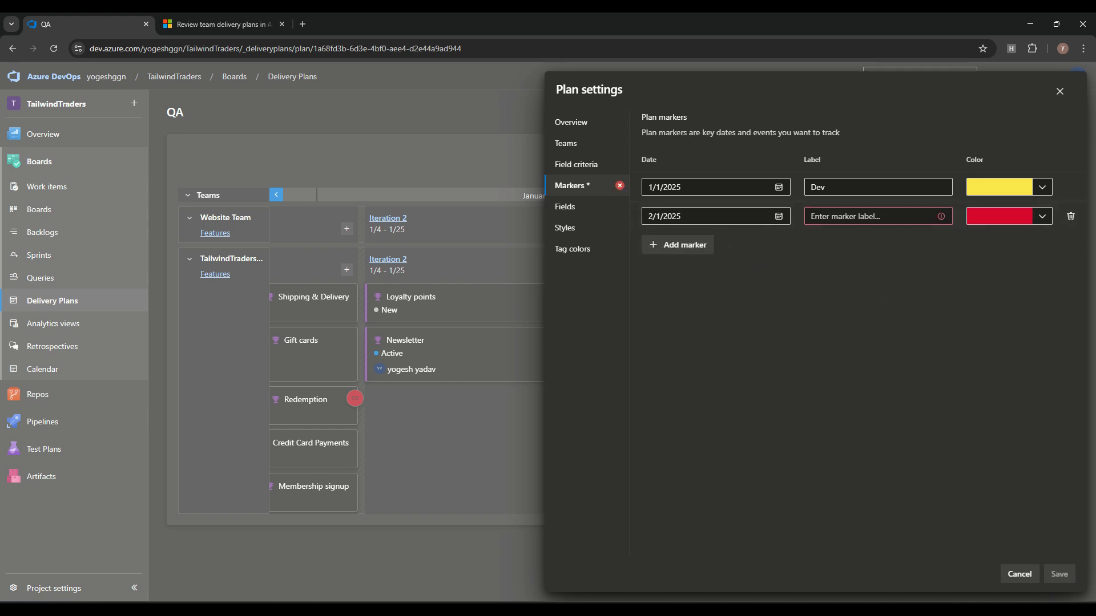
{"action": "left_click", "coordinate": [878, 216]}
{"action": "type", "text": "QA"}
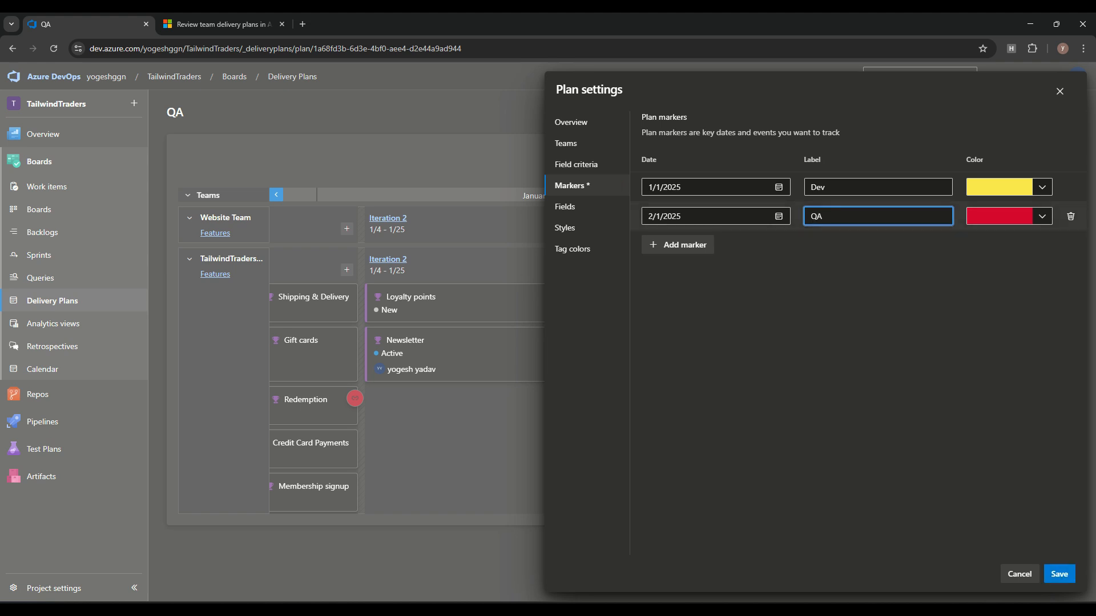
{"action": "left_click", "coordinate": [1042, 216]}
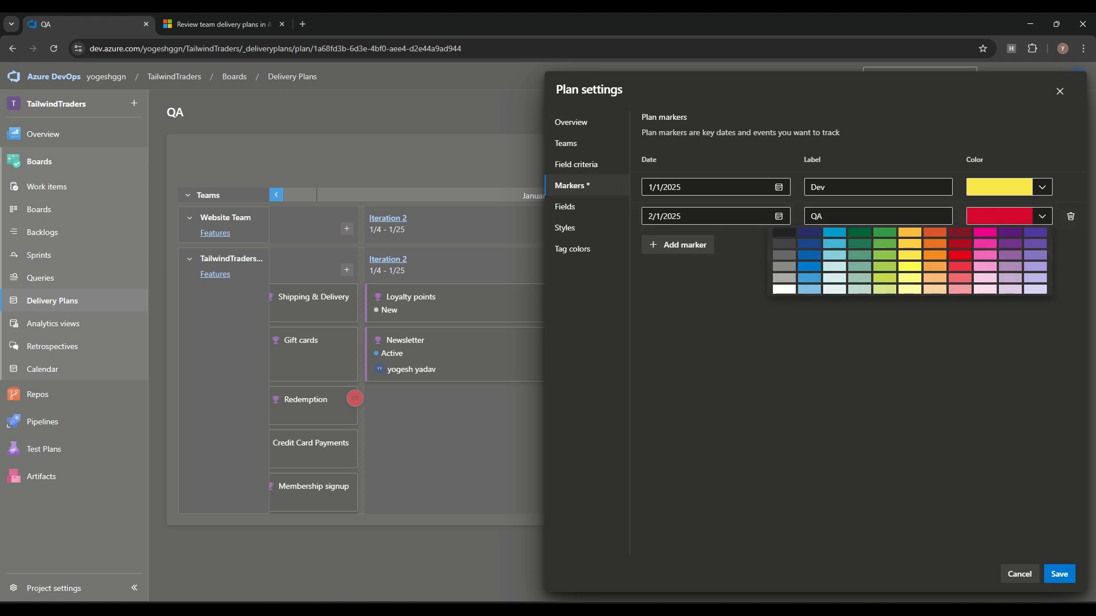
{"action": "left_click", "coordinate": [935, 233]}
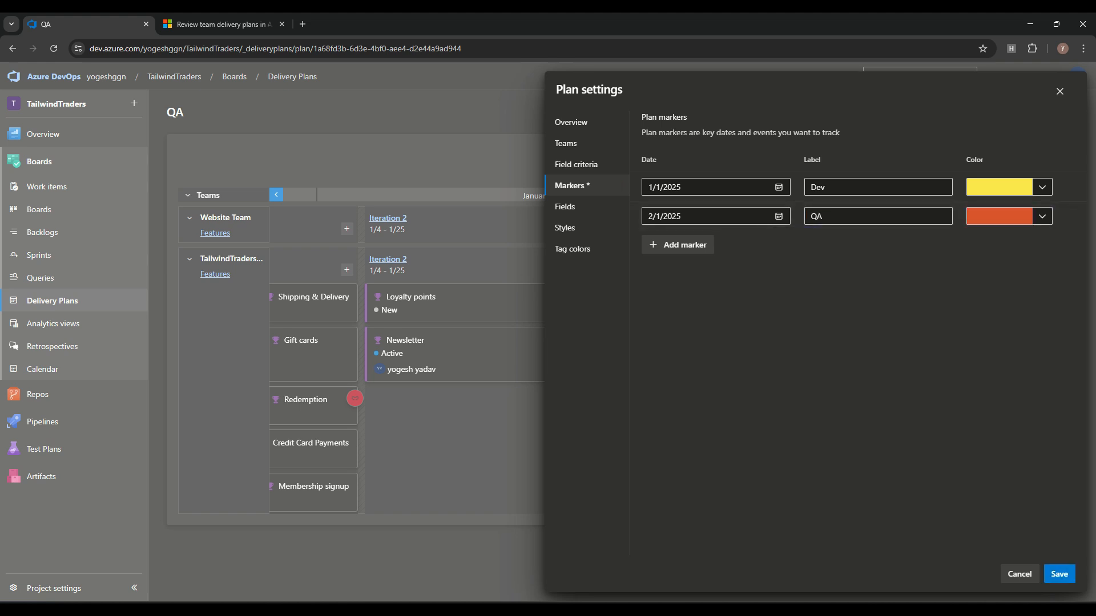
{"action": "left_click", "coordinate": [1059, 574]}
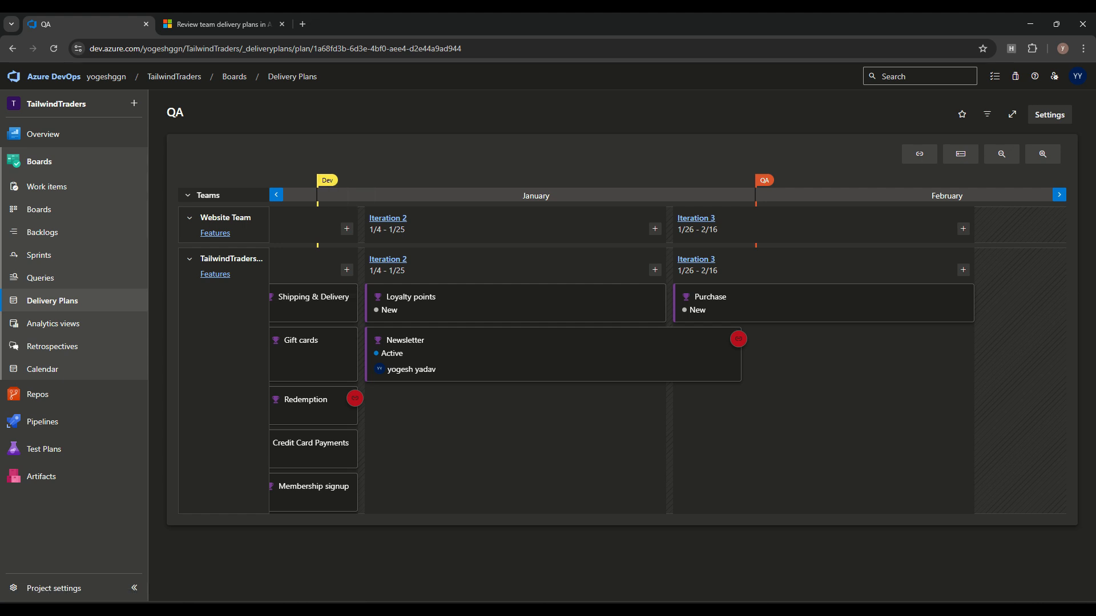
{"action": "left_click", "coordinate": [276, 195]}
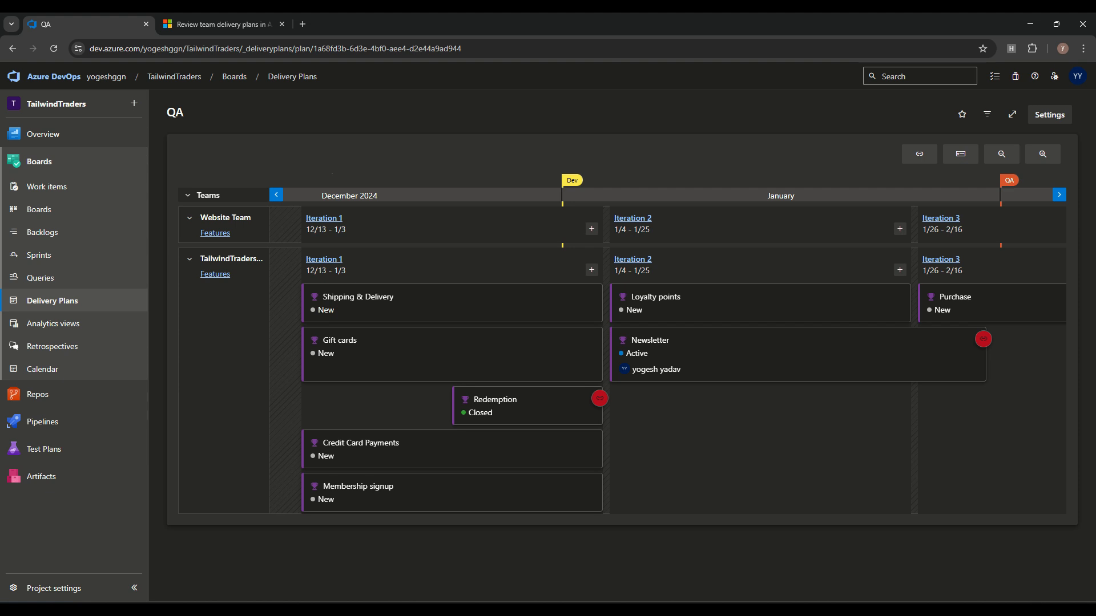
Step: Pan the timeline to reveal the QA marker and toggle team rows collapsed and expanded
{"action": "left_click_drag", "start_coordinate": [685, 434], "coordinate": [674, 434]}
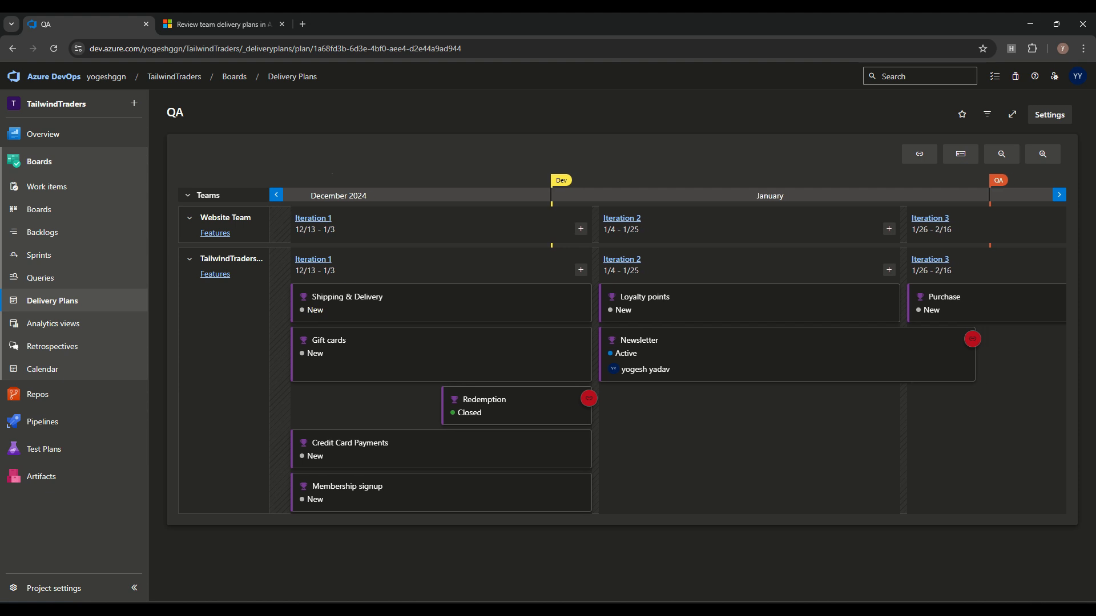
{"action": "left_click", "coordinate": [276, 195]}
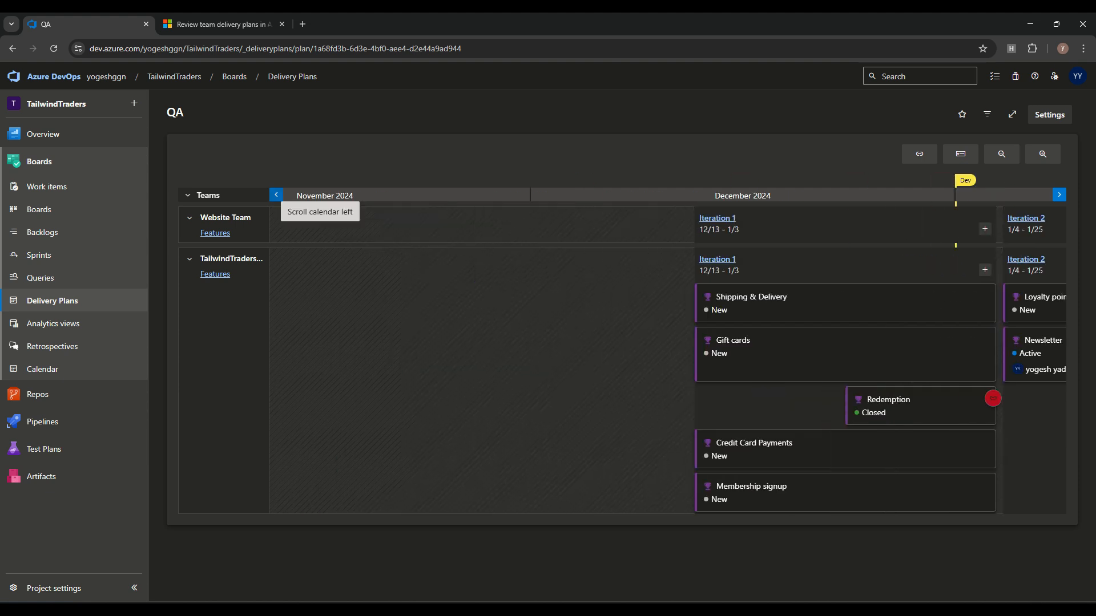
{"action": "left_click_drag", "start_coordinate": [645, 365], "coordinate": [323, 365]}
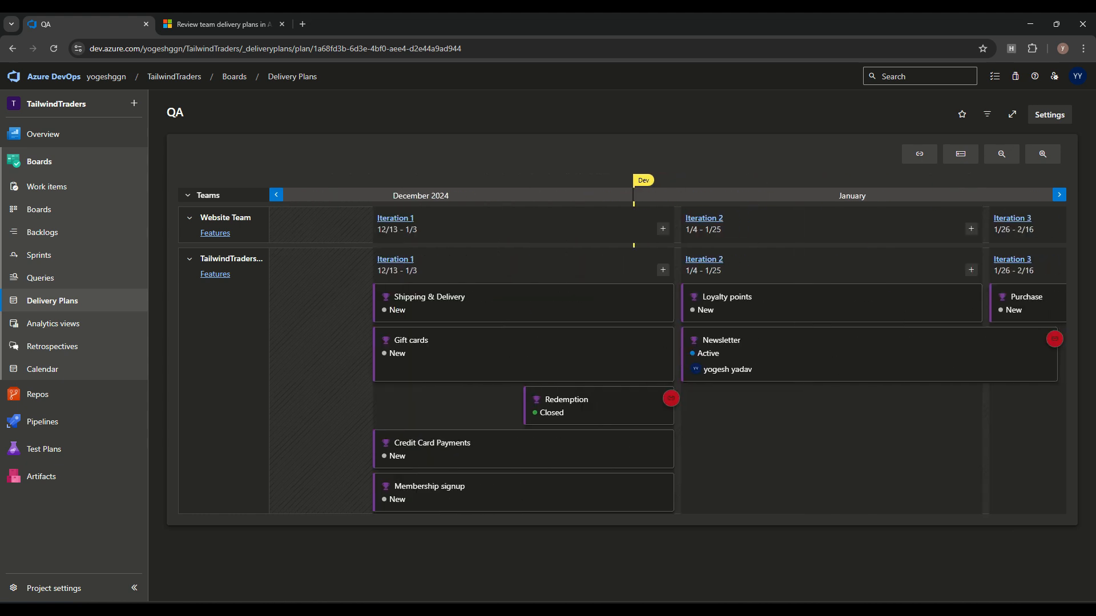
{"action": "left_click_drag", "start_coordinate": [828, 433], "coordinate": [750, 434]}
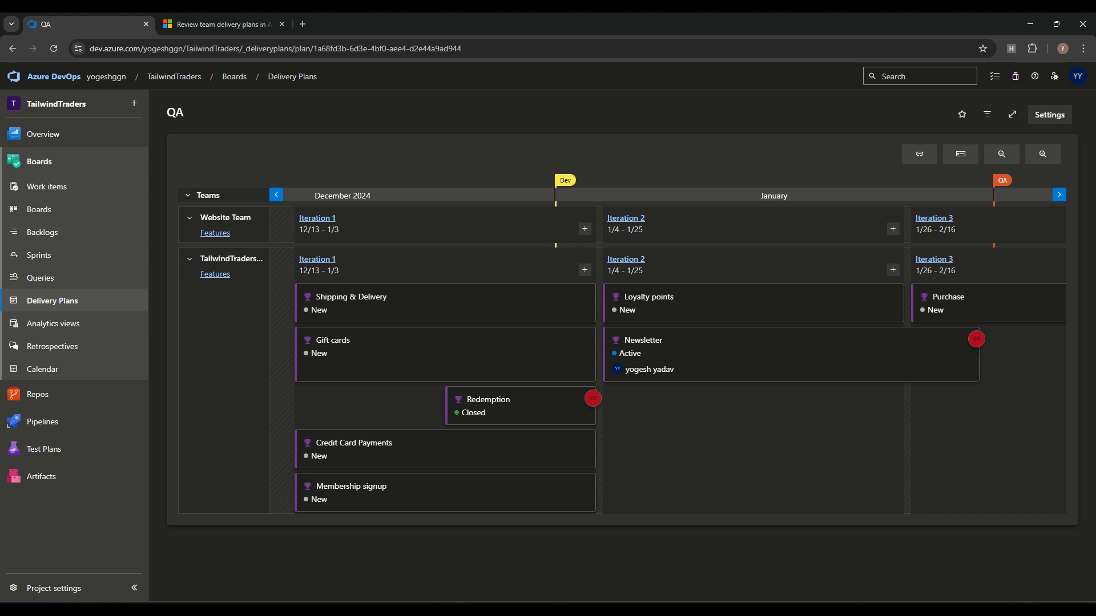
{"action": "left_click", "coordinate": [188, 195]}
{"action": "left_click", "coordinate": [188, 195]}
{"action": "left_click", "coordinate": [188, 195]}
{"action": "left_click", "coordinate": [188, 195]}
Step: Show then hide dependency lines, and collapse then expand card fields
{"action": "left_click", "coordinate": [920, 154]}
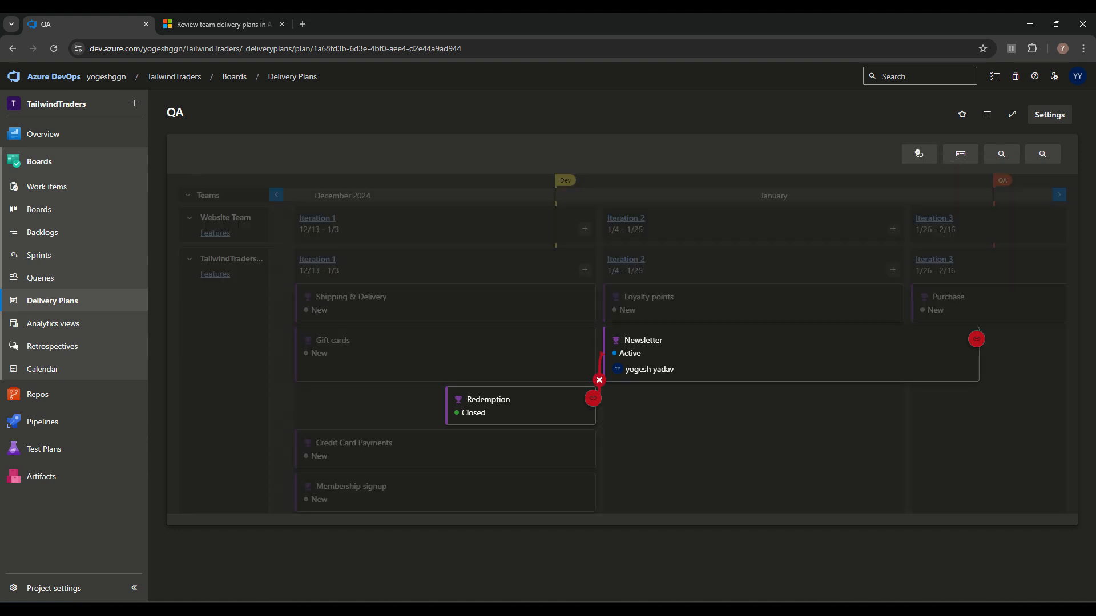
{"action": "left_click", "coordinate": [920, 154]}
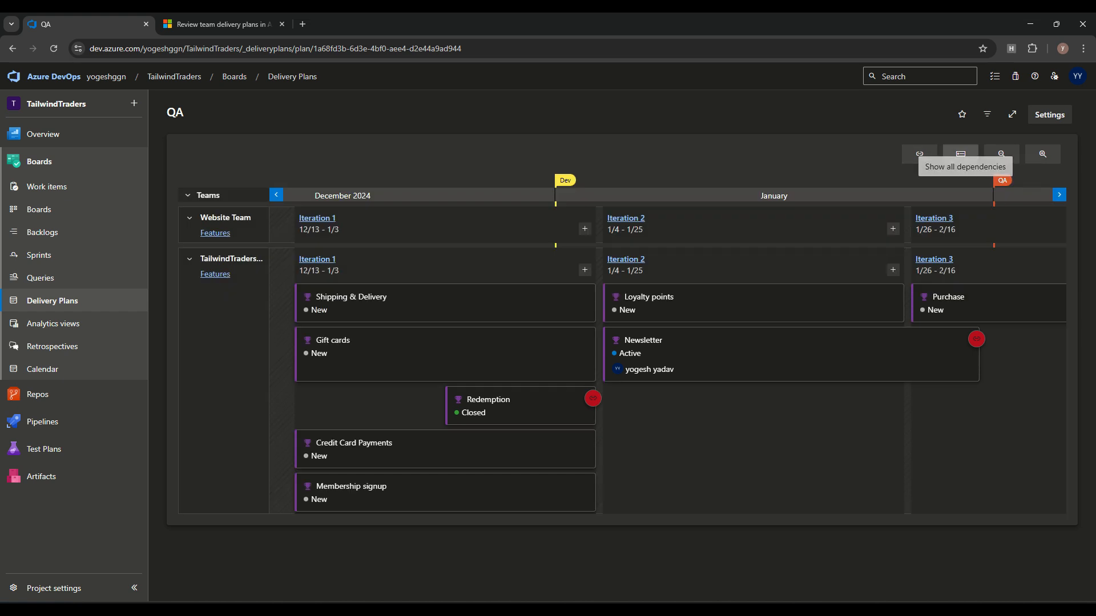
{"action": "left_click", "coordinate": [960, 154]}
{"action": "left_click", "coordinate": [961, 154]}
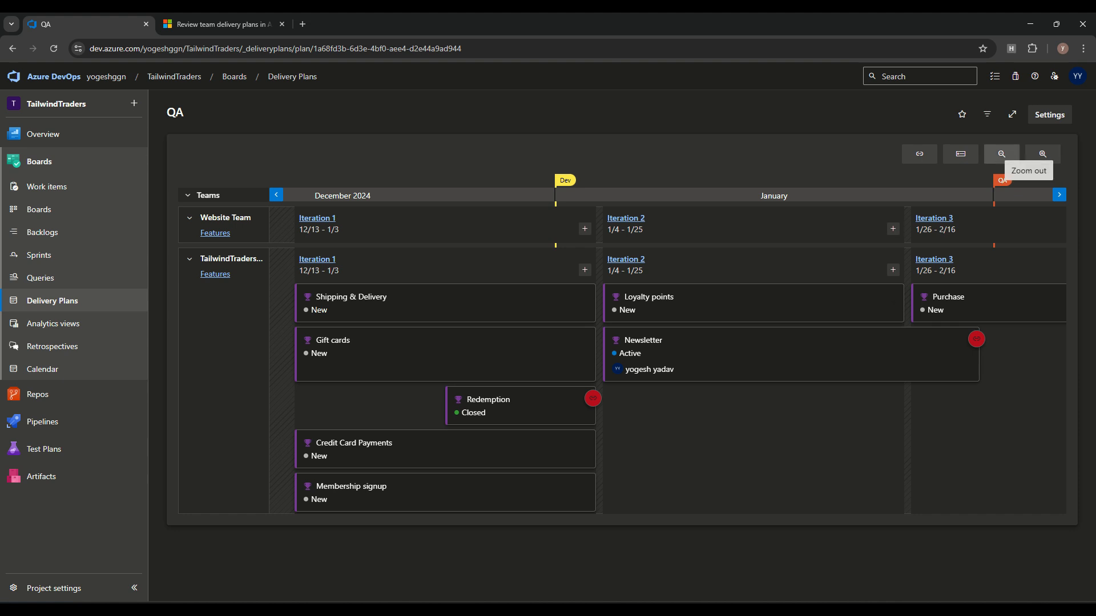
Step: Zoom the timeline out to include February, toggle full screen, then switch to the docs tab
{"action": "left_click", "coordinate": [1043, 154]}
{"action": "left_click", "coordinate": [1002, 154]}
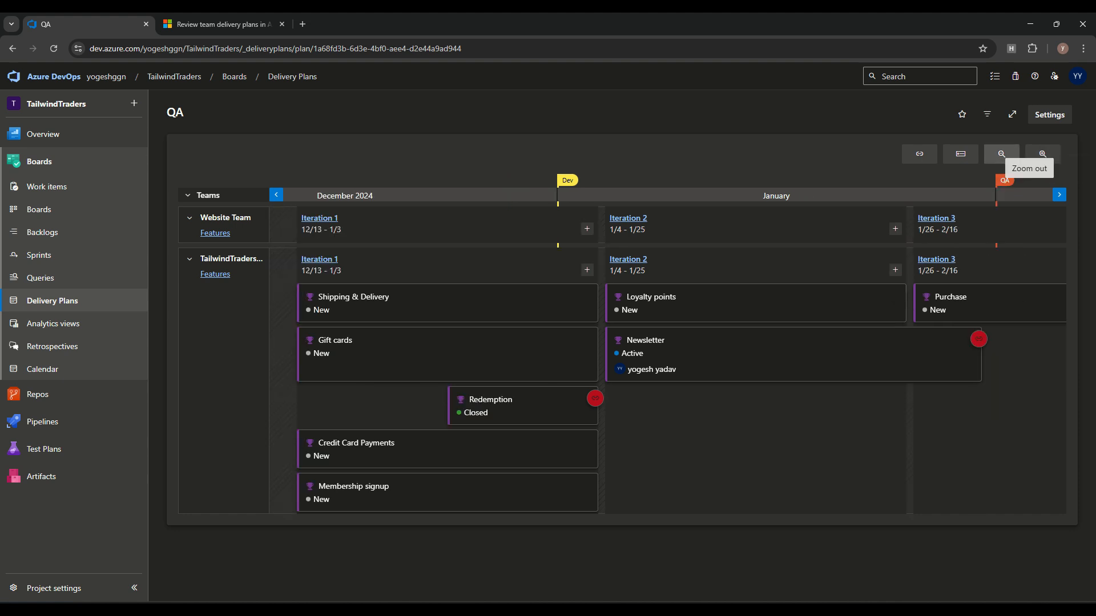
{"action": "left_click", "coordinate": [1001, 154]}
{"action": "left_click_drag", "start_coordinate": [925, 423], "coordinate": [857, 423]}
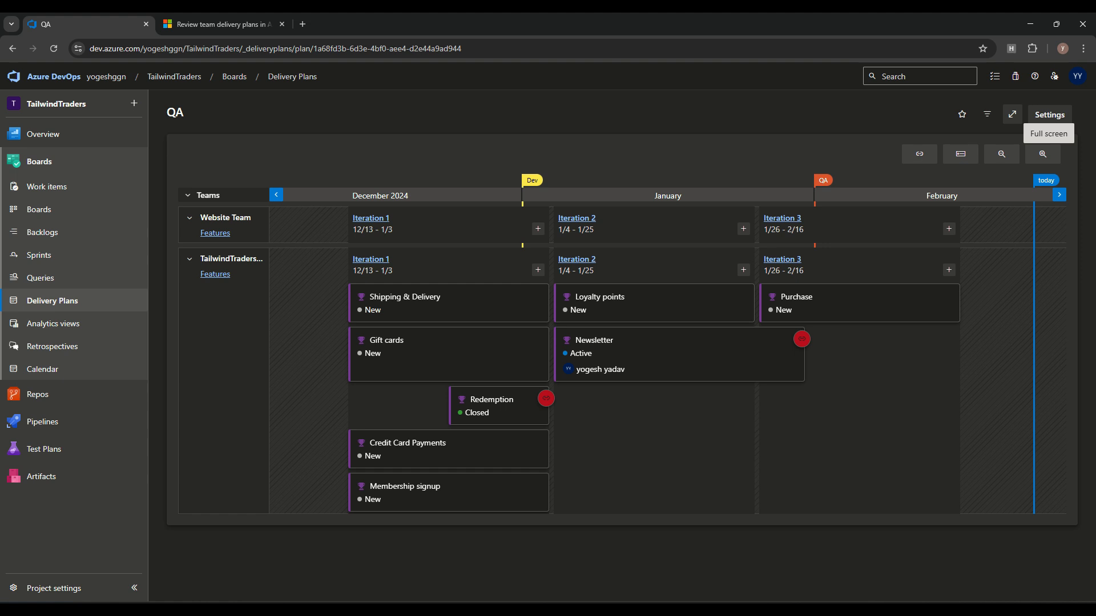
{"action": "left_click", "coordinate": [1012, 114]}
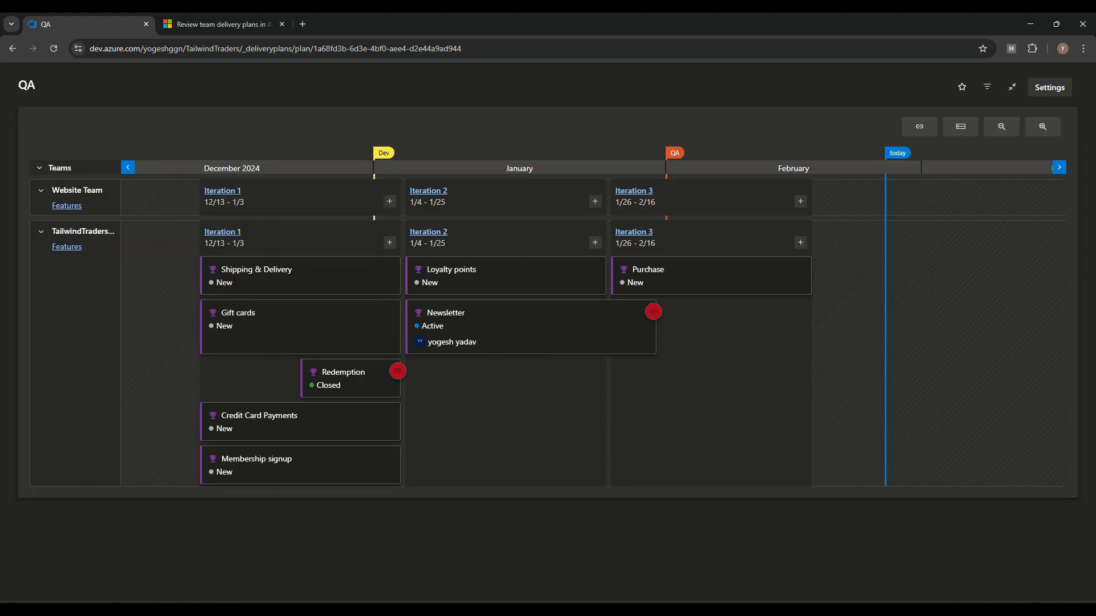
{"action": "left_click", "coordinate": [1012, 86]}
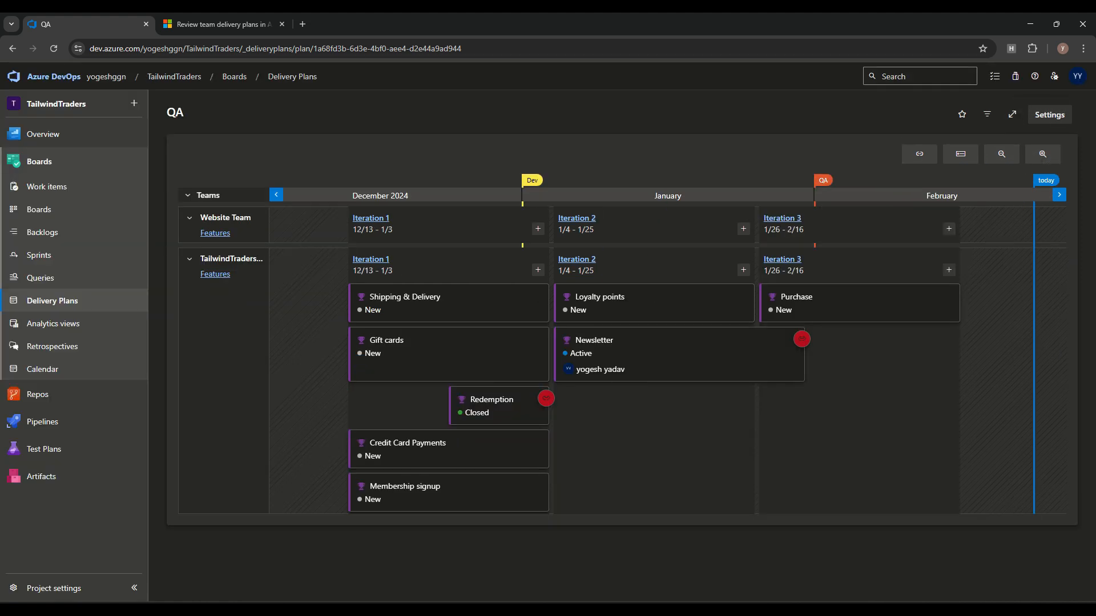
{"action": "left_click", "coordinate": [220, 24]}
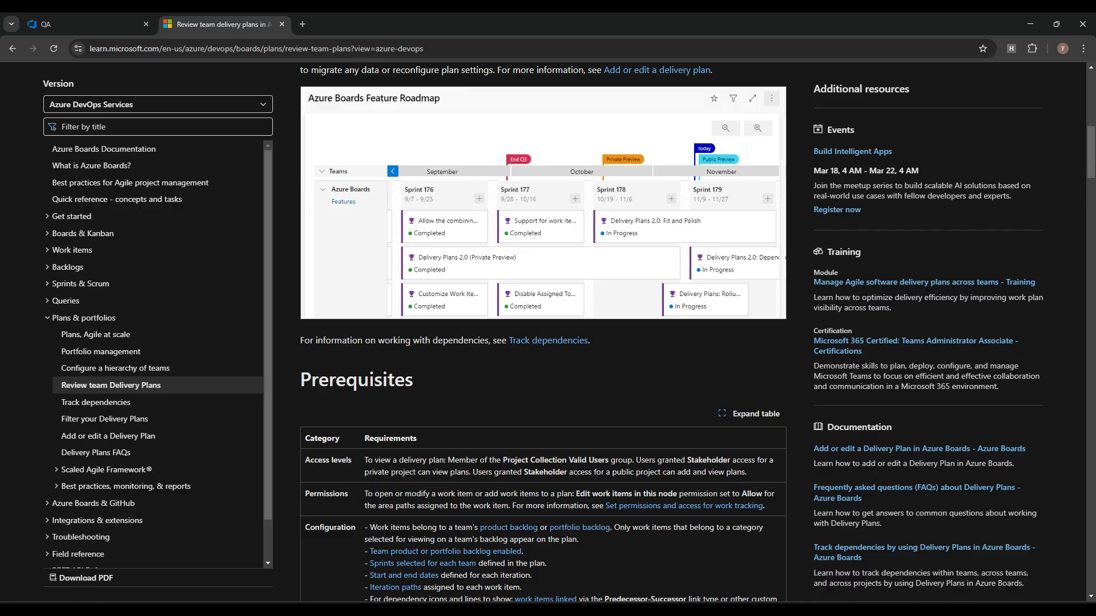
Step: Read the delivery plans article's Interact with a plan section, then return to the QA plan
{"action": "scroll", "coordinate": [543, 331], "scroll_direction": "down", "scroll_amount": 19}
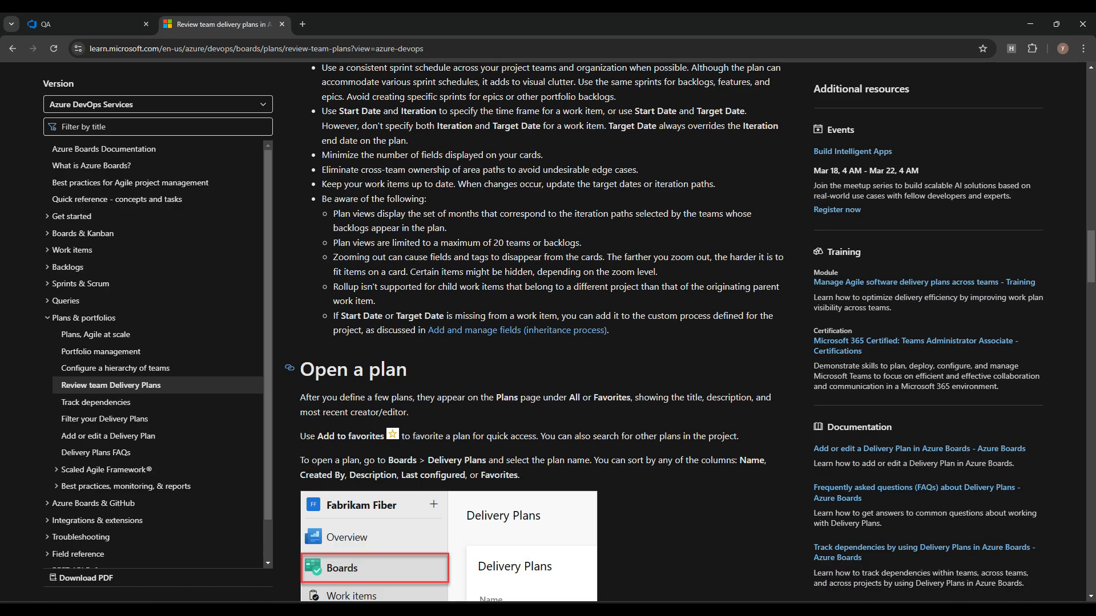
{"action": "scroll", "coordinate": [544, 331], "scroll_direction": "down", "scroll_amount": 5}
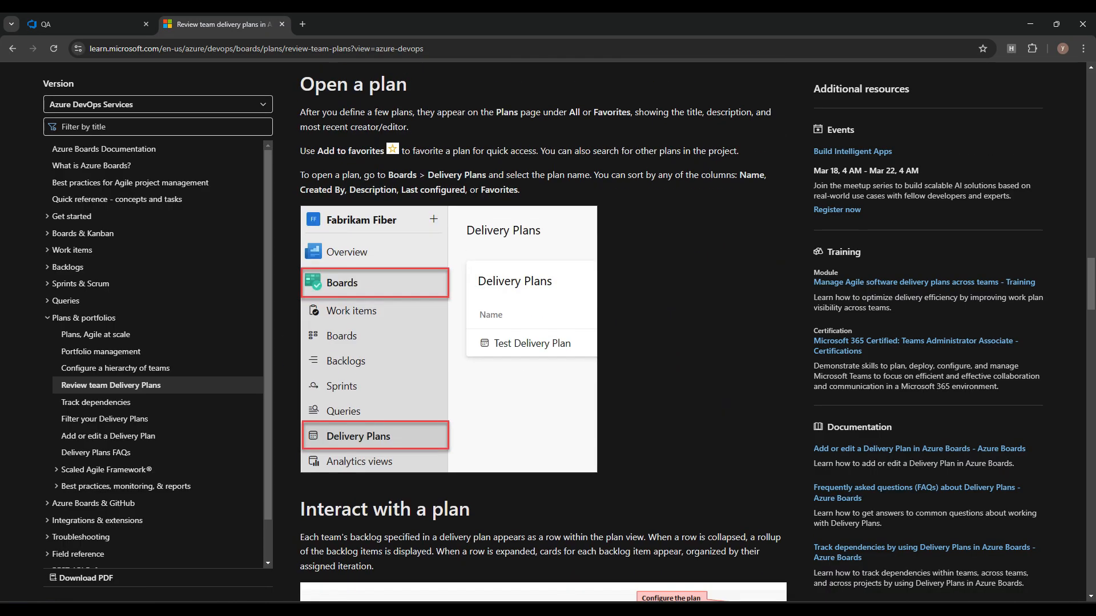
{"action": "scroll", "coordinate": [544, 331], "scroll_direction": "down", "scroll_amount": 6}
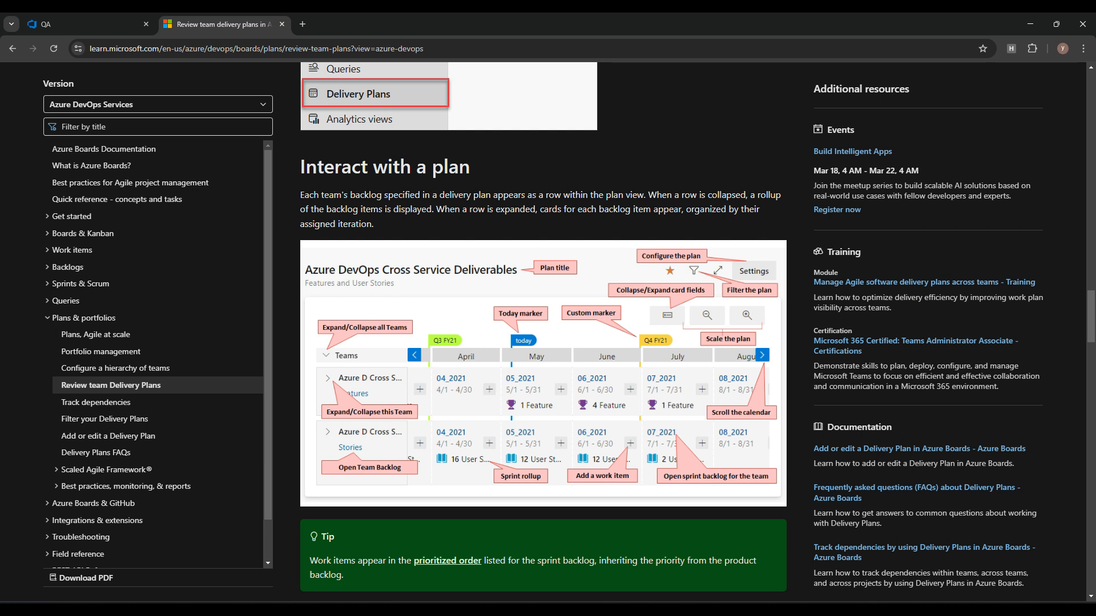
{"action": "scroll", "coordinate": [544, 331], "scroll_direction": "down", "scroll_amount": 4}
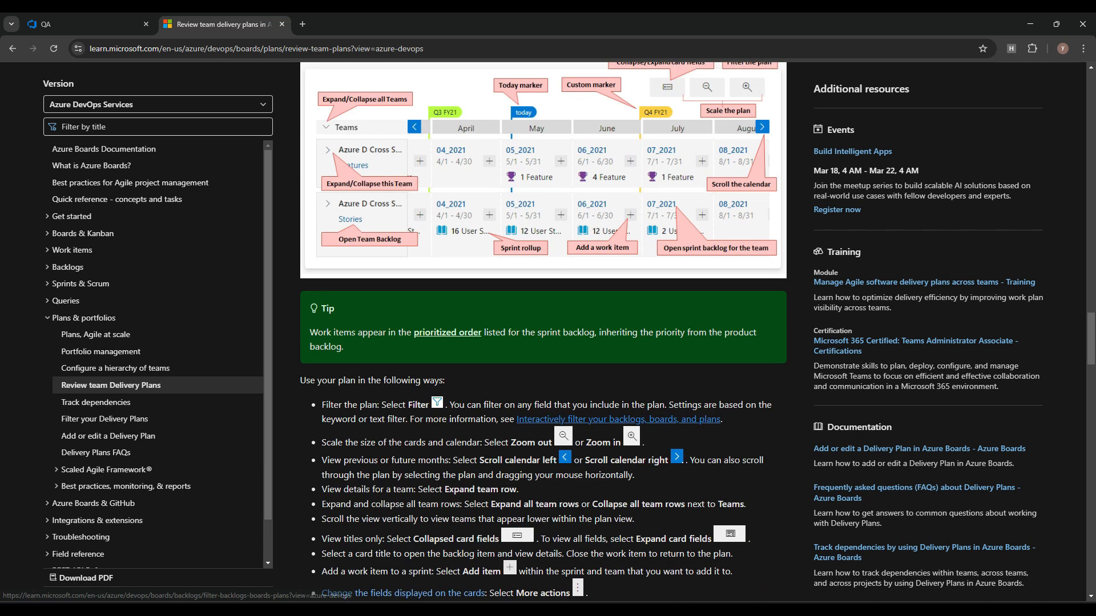
{"action": "scroll", "coordinate": [543, 331], "scroll_direction": "up", "scroll_amount": 3}
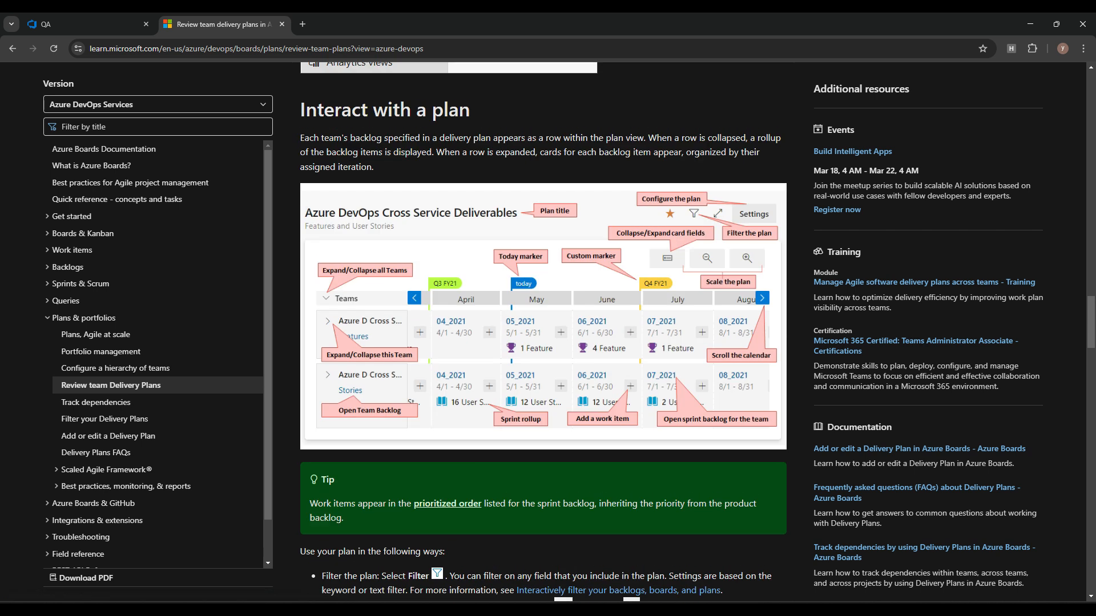
{"action": "left_click", "coordinate": [86, 24]}
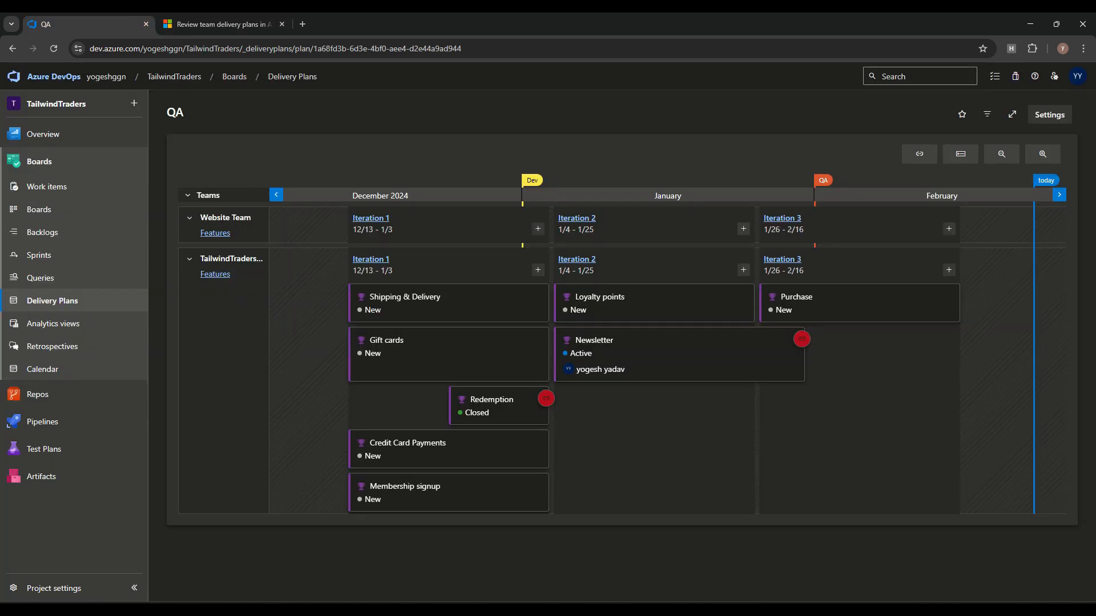
Step: Turn on Show ID and Show Parent in the QA plan's card fields, save, then return to the article
{"action": "left_click", "coordinate": [1049, 114]}
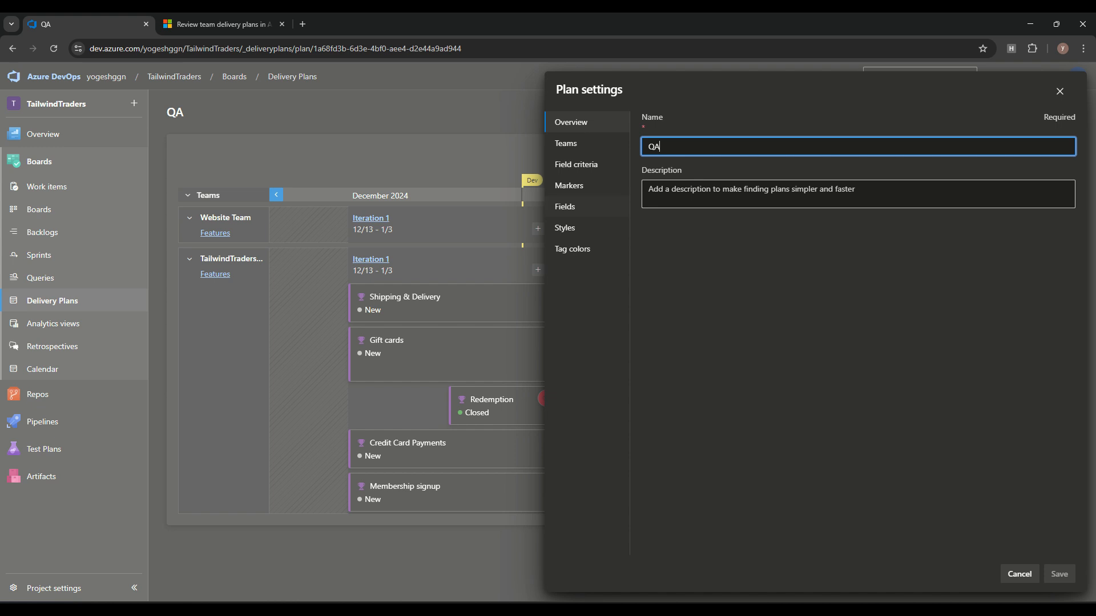
{"action": "left_click", "coordinate": [577, 206]}
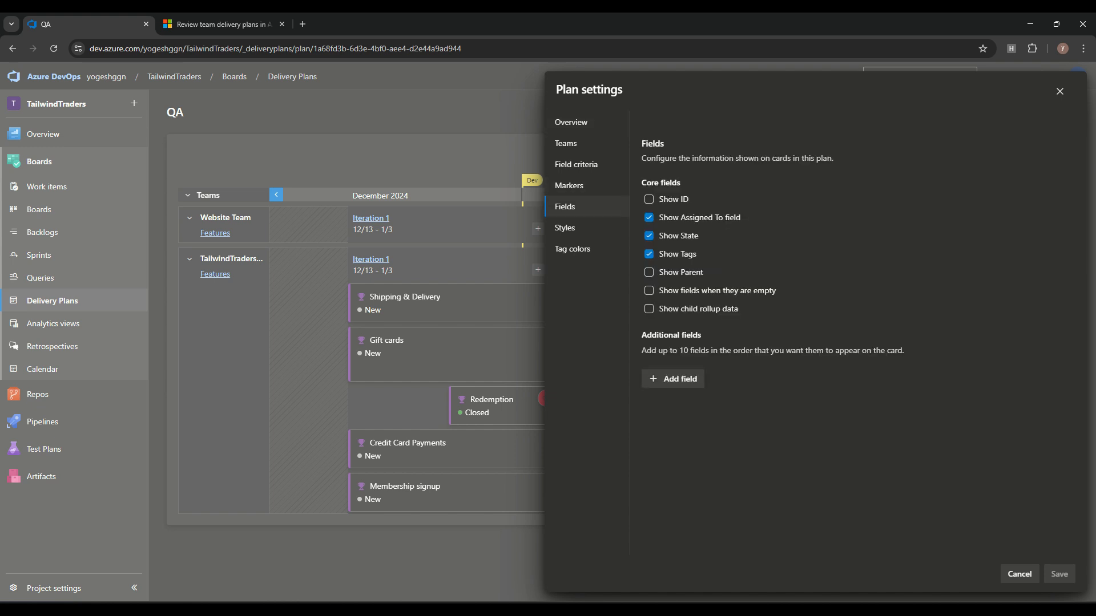
{"action": "left_click", "coordinate": [649, 272]}
{"action": "left_click", "coordinate": [649, 200]}
{"action": "left_click", "coordinate": [1060, 574]}
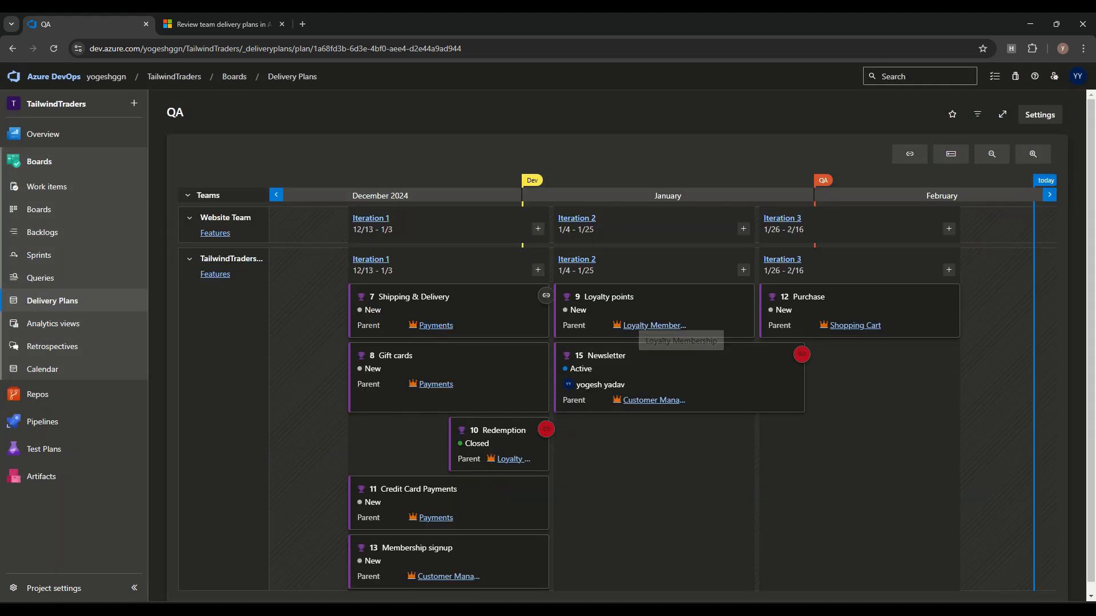
{"action": "scroll", "coordinate": [630, 348], "scroll_direction": "down", "scroll_amount": 1}
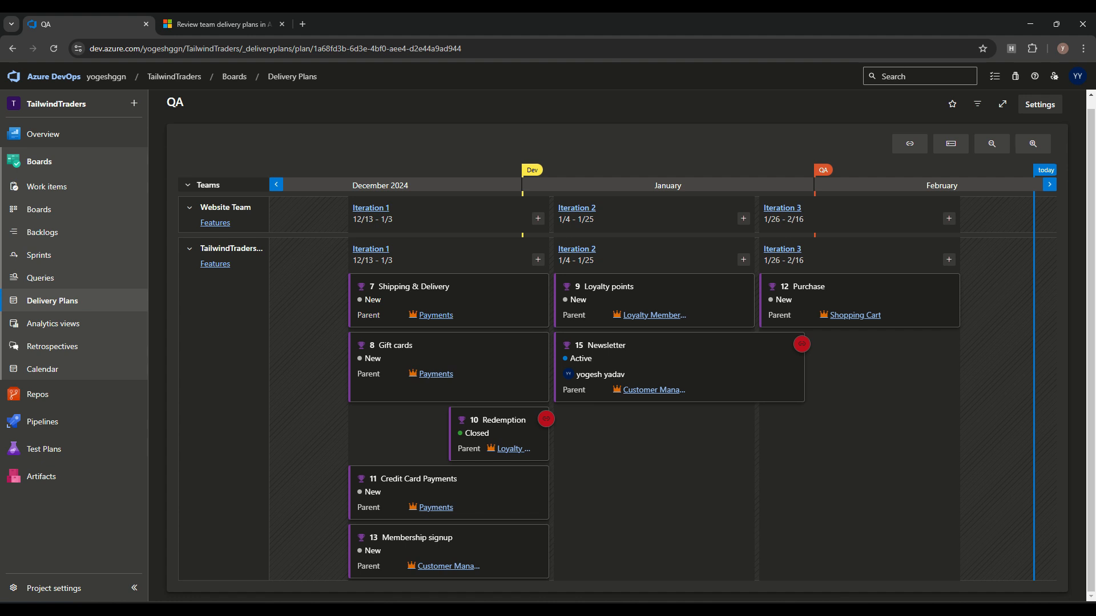
{"action": "key", "text": "ctrl+Tab"}
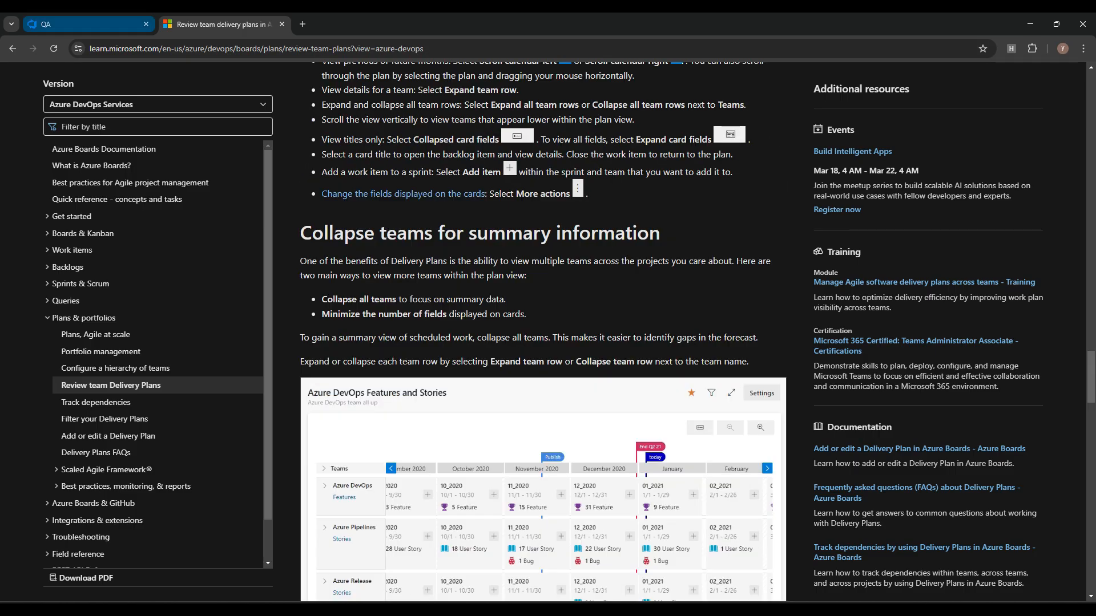
Step: Read the article's collapse, spanning, collapsed card and rollup sections, then return to the QA plan
{"action": "scroll", "coordinate": [542, 331], "scroll_direction": "down", "scroll_amount": 3}
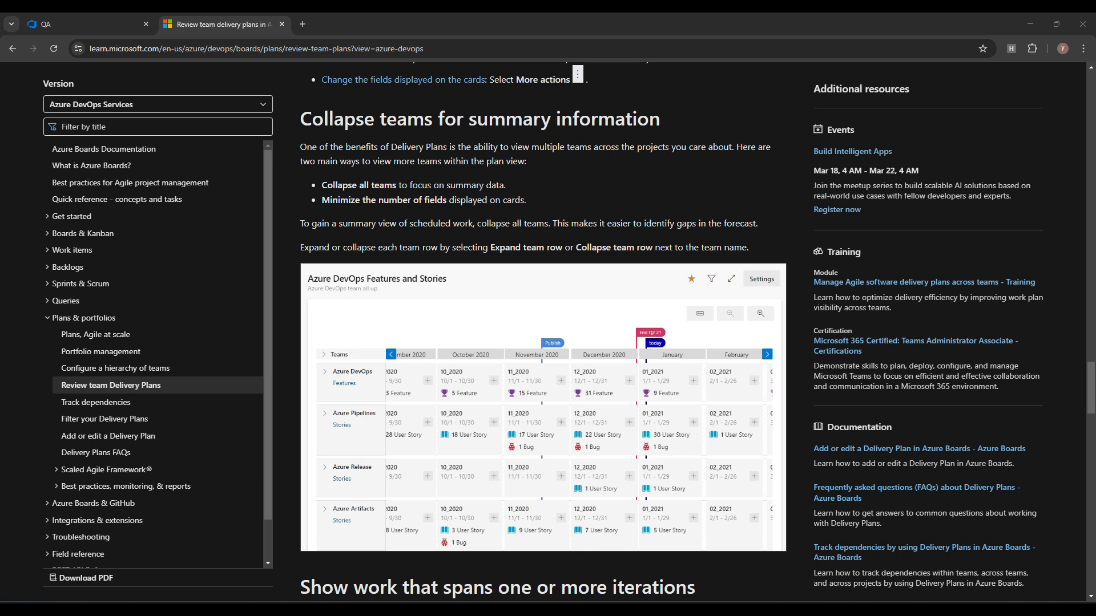
{"action": "scroll", "coordinate": [542, 331], "scroll_direction": "down", "scroll_amount": 1}
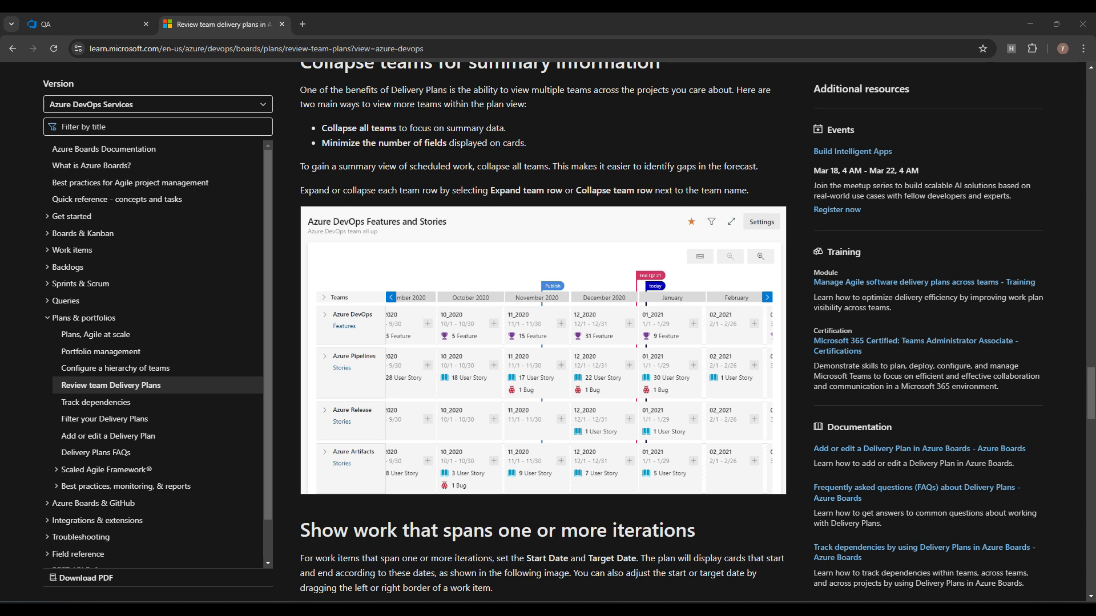
{"action": "scroll", "coordinate": [542, 331], "scroll_direction": "down", "scroll_amount": 6}
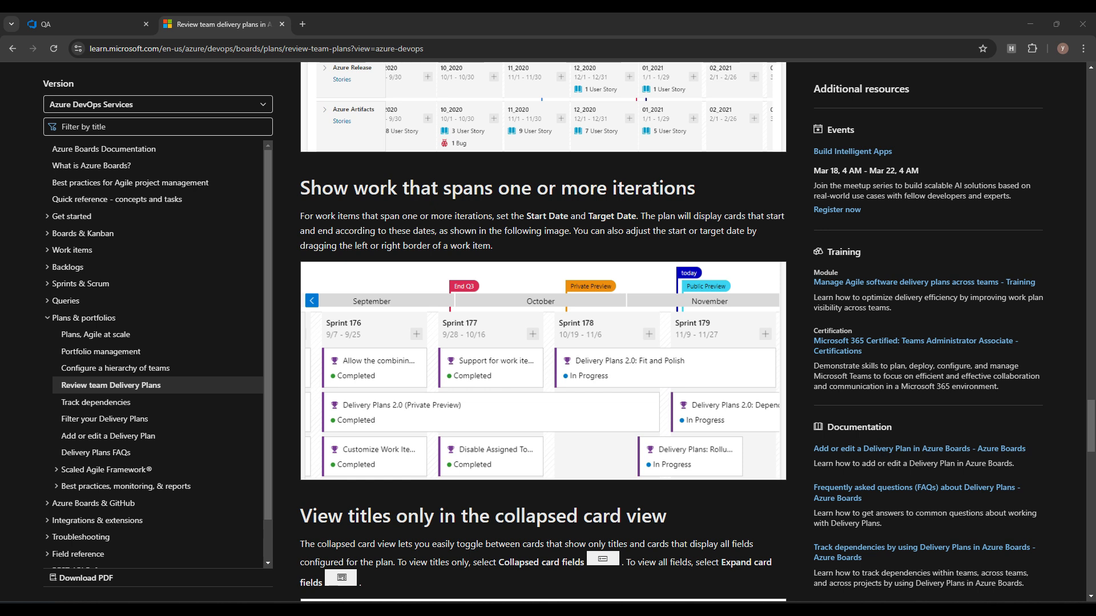
{"action": "scroll", "coordinate": [542, 331], "scroll_direction": "down", "scroll_amount": 6}
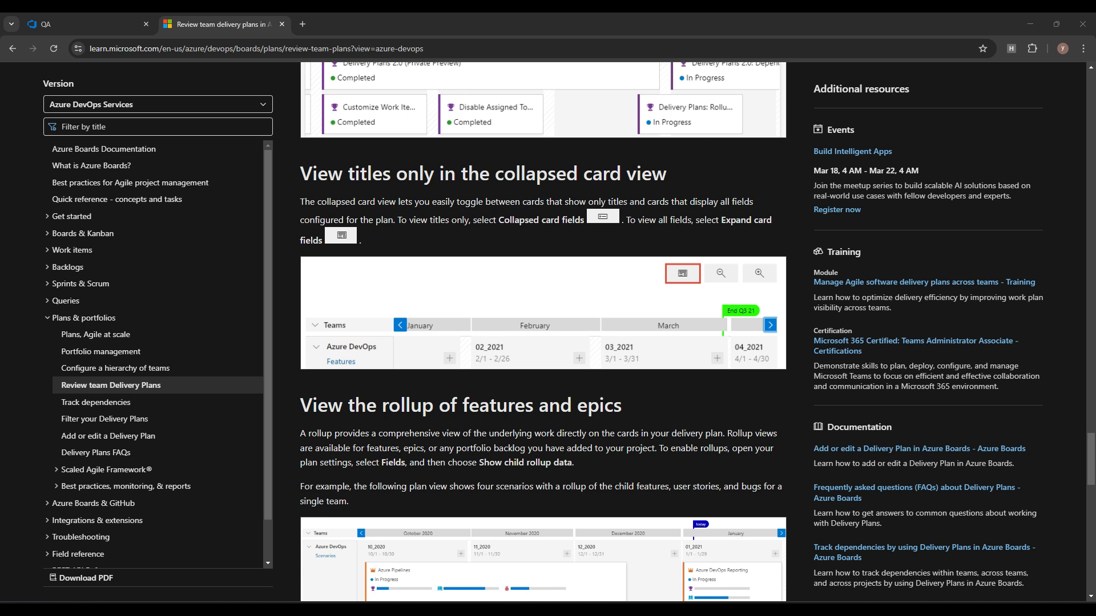
{"action": "scroll", "coordinate": [542, 331], "scroll_direction": "down", "scroll_amount": 3}
{"action": "scroll", "coordinate": [542, 331], "scroll_direction": "down", "scroll_amount": 1}
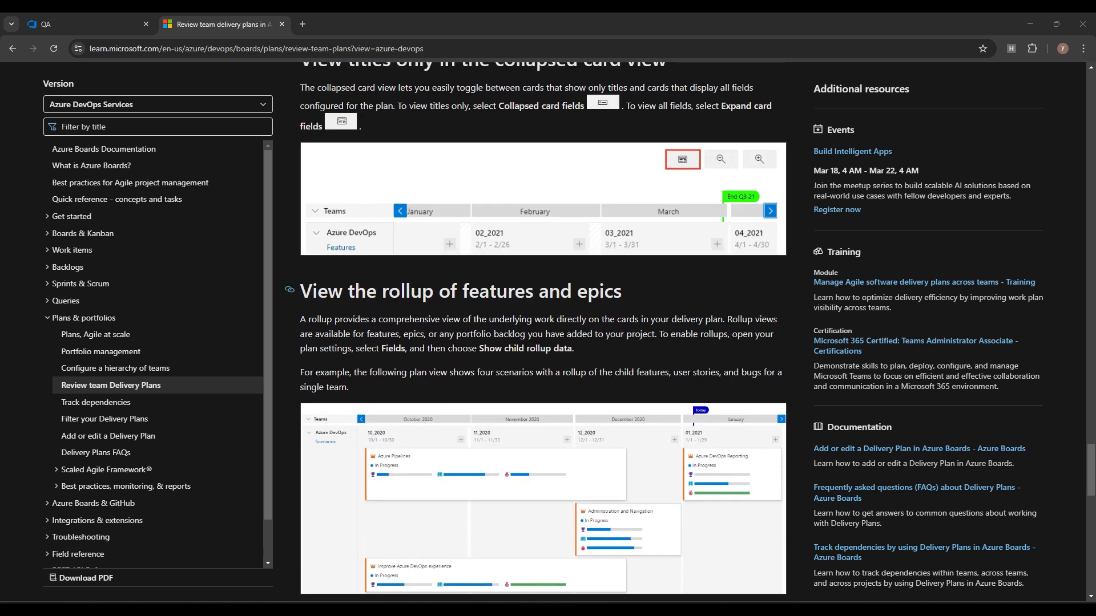
{"action": "scroll", "coordinate": [544, 331], "scroll_direction": "down", "scroll_amount": 3}
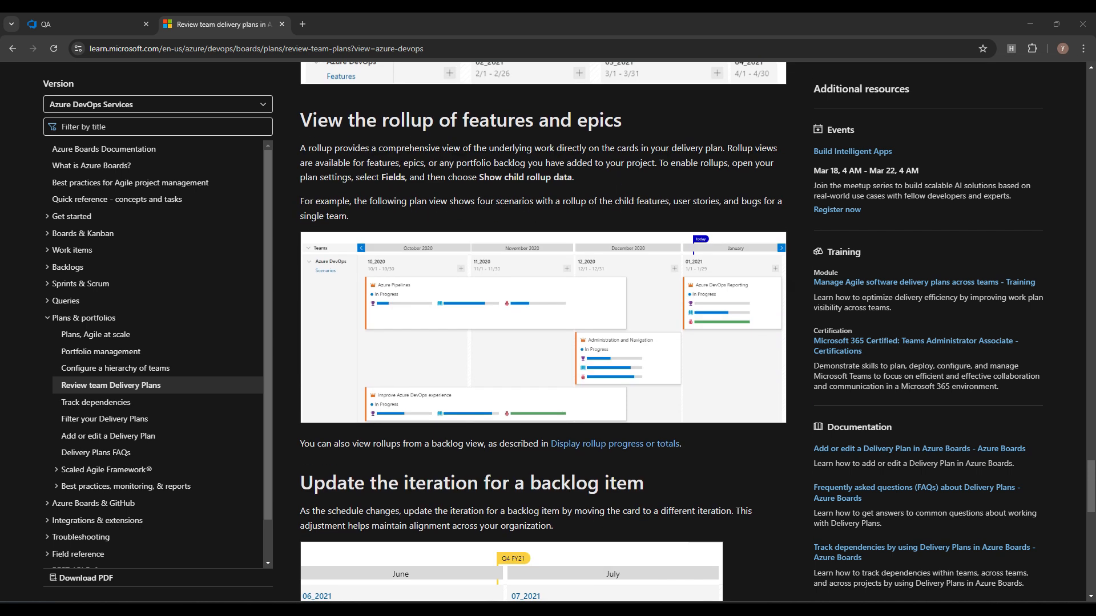
{"action": "scroll", "coordinate": [543, 331], "scroll_direction": "up", "scroll_amount": 3}
{"action": "scroll", "coordinate": [543, 331], "scroll_direction": "down", "scroll_amount": 2}
{"action": "left_click", "coordinate": [86, 24]}
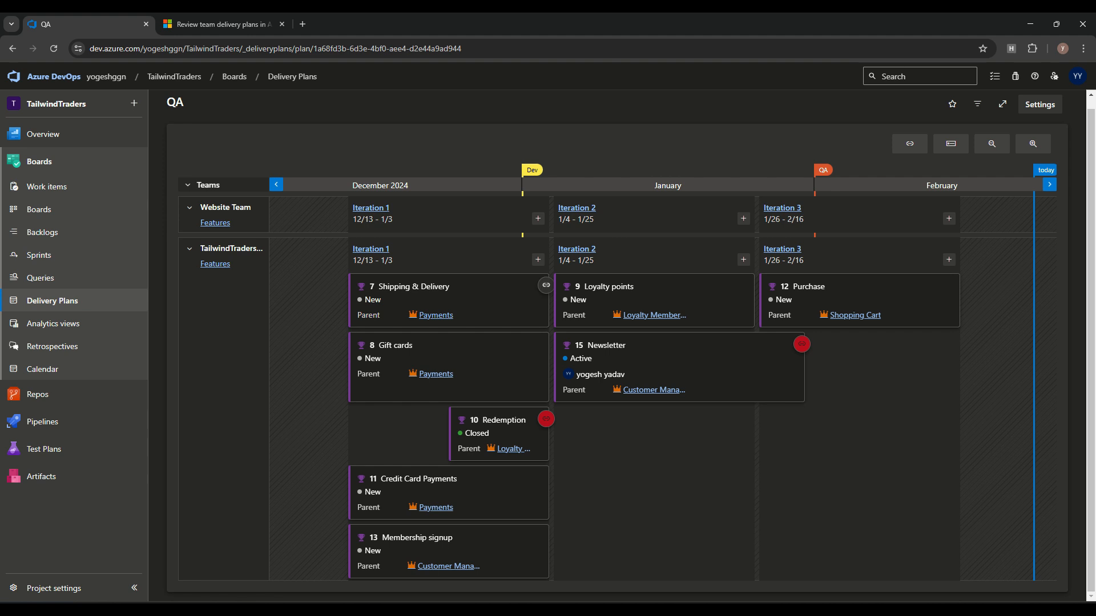
Step: Move Shipping & Delivery into February's Iteration 3 and check its work item
{"action": "left_click_drag", "start_coordinate": [456, 299], "coordinate": [873, 451]}
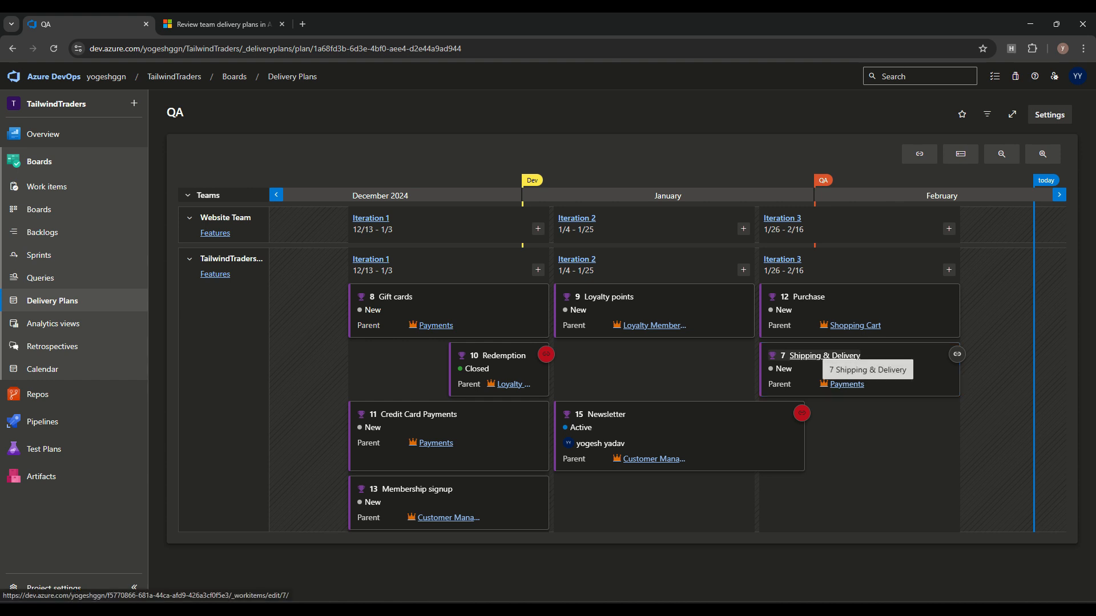
{"action": "left_click", "coordinate": [825, 355]}
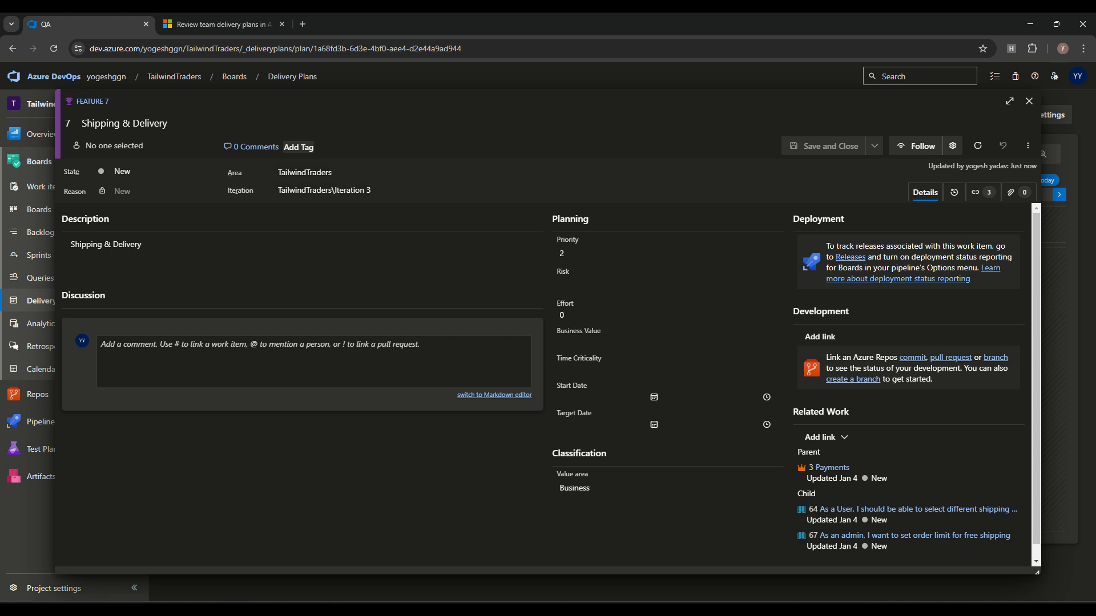
{"action": "left_click", "coordinate": [1029, 101]}
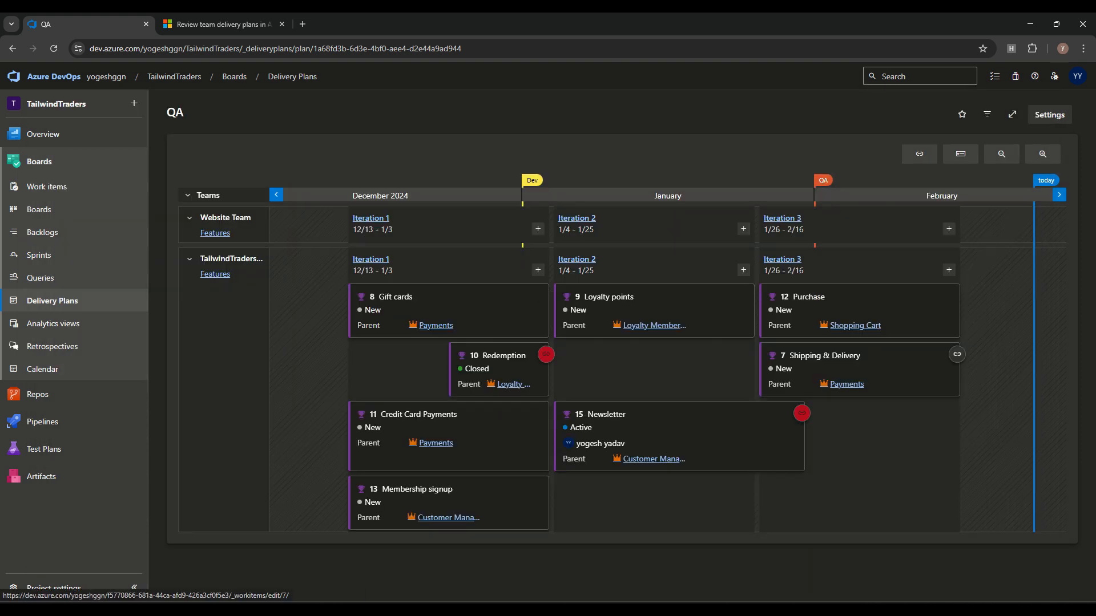
Step: Look back through the delivery plans documentation, then return to the QA plan
{"action": "left_click", "coordinate": [217, 24]}
{"action": "scroll", "coordinate": [543, 331], "scroll_direction": "up", "scroll_amount": 5}
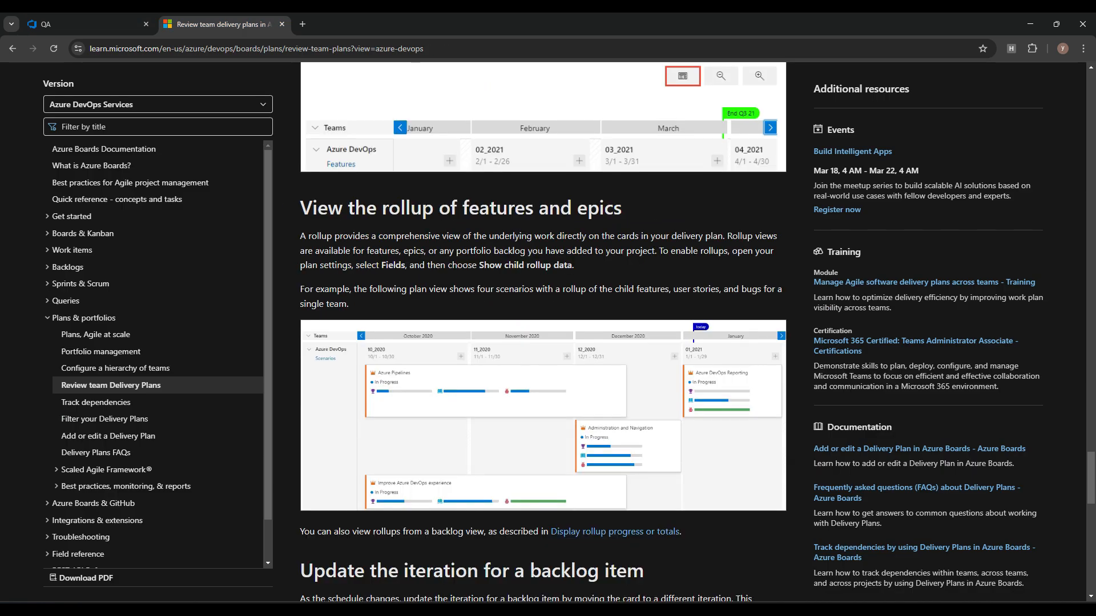
{"action": "scroll", "coordinate": [543, 331], "scroll_direction": "up", "scroll_amount": 5}
{"action": "scroll", "coordinate": [542, 331], "scroll_direction": "up", "scroll_amount": 15}
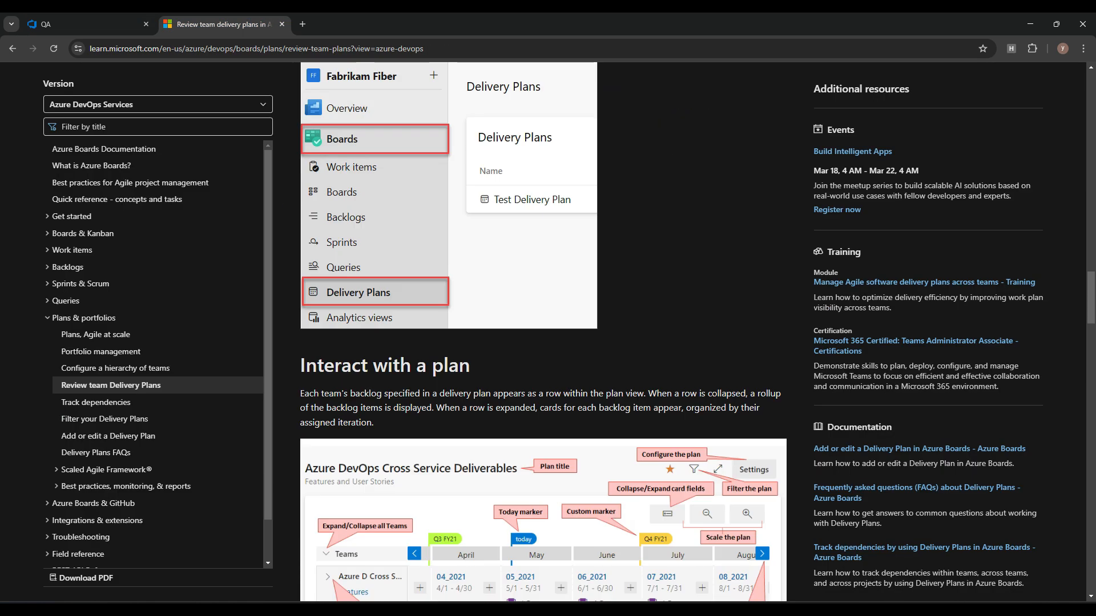
{"action": "scroll", "coordinate": [542, 331], "scroll_direction": "up", "scroll_amount": 12}
{"action": "left_click", "coordinate": [85, 24]}
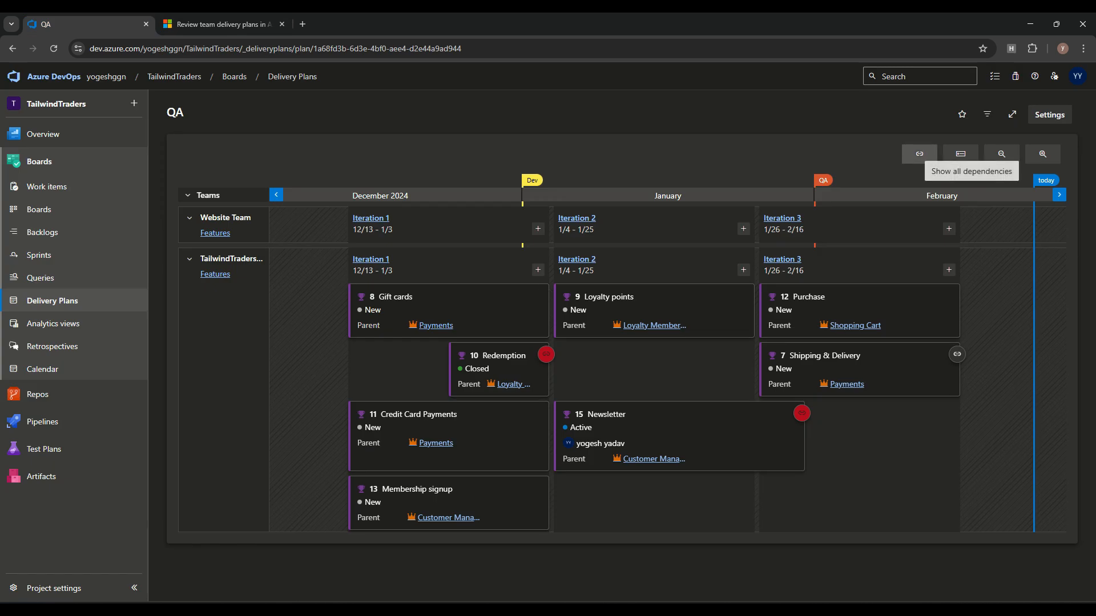
Step: Show all dependencies and inspect the flagged Redemption–Newsletter dependency line
{"action": "left_click", "coordinate": [919, 154]}
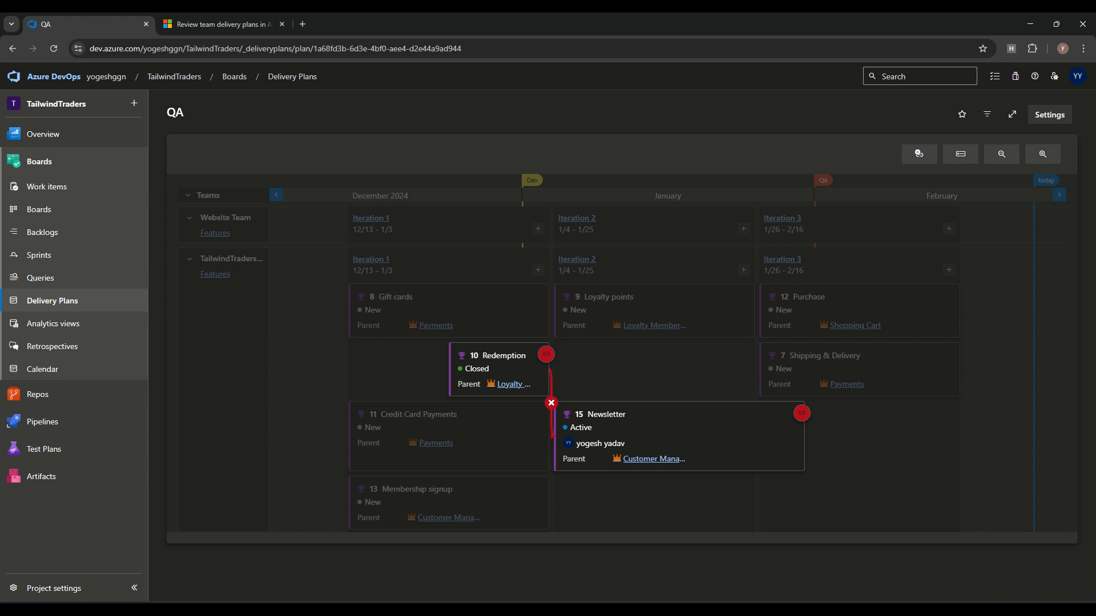
{"action": "left_click", "coordinate": [551, 403]}
{"action": "key", "text": "Escape"}
Step: Review Redemption's dependency summary and work item, then open the Track dependencies article
{"action": "left_click", "coordinate": [546, 355]}
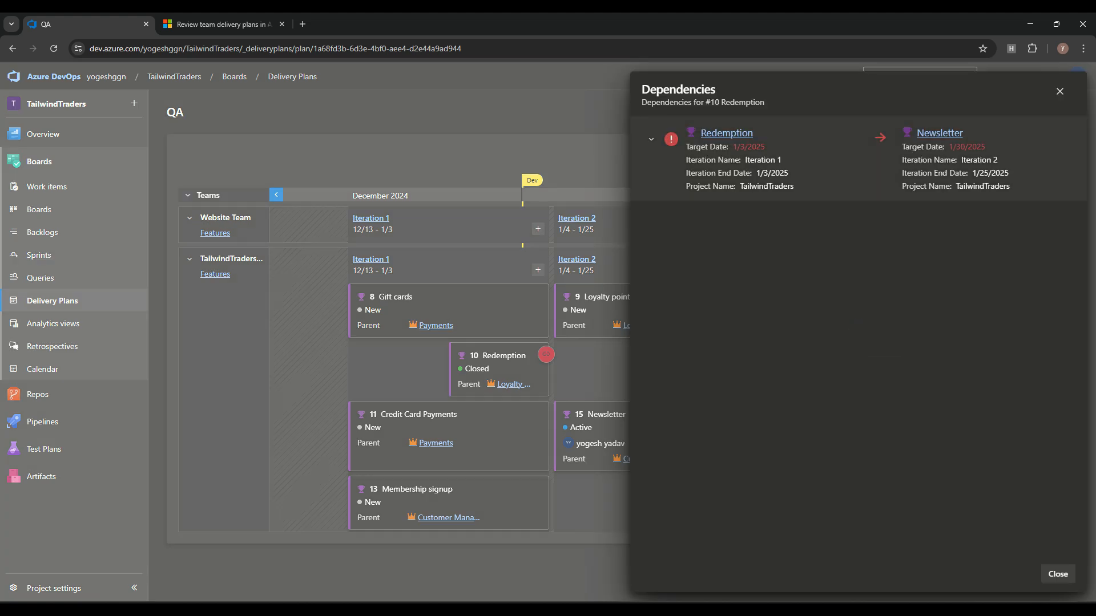
{"action": "left_click", "coordinate": [727, 133]}
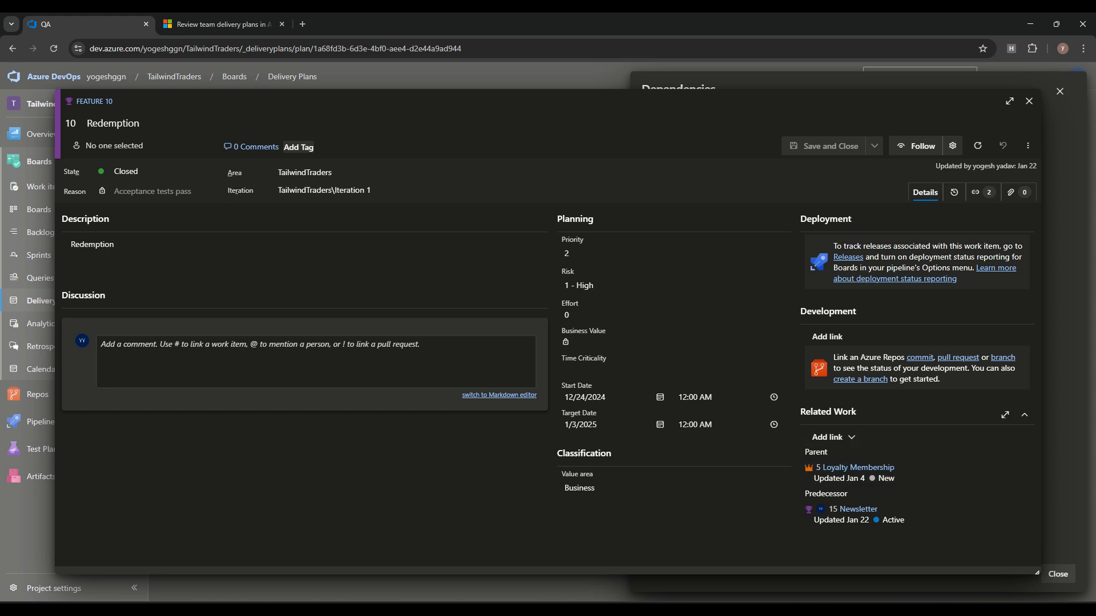
{"action": "left_click", "coordinate": [1029, 101]}
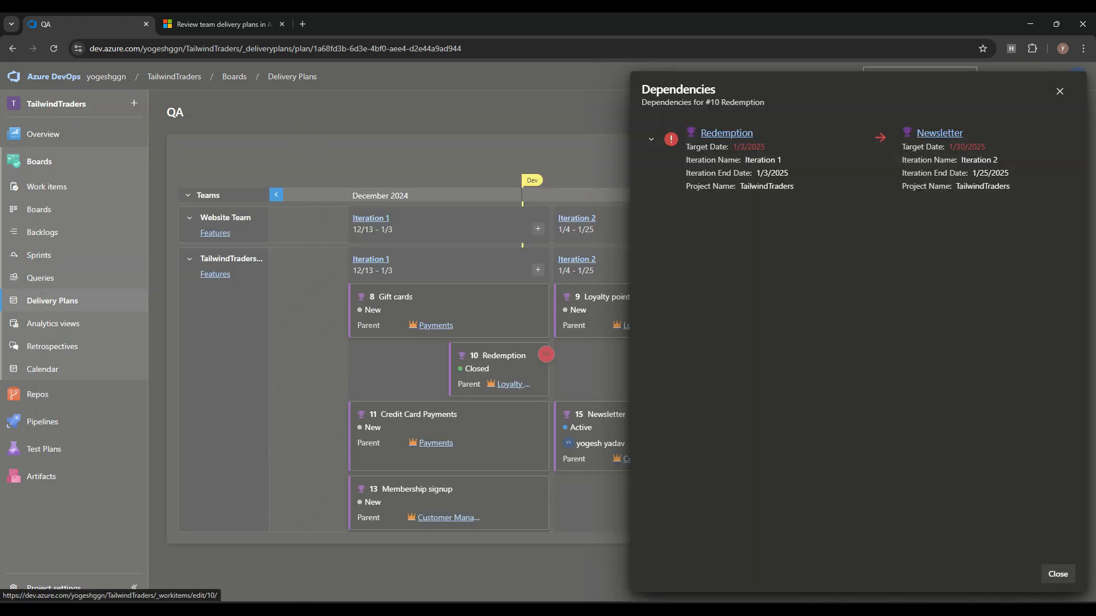
{"action": "left_click", "coordinate": [1060, 92]}
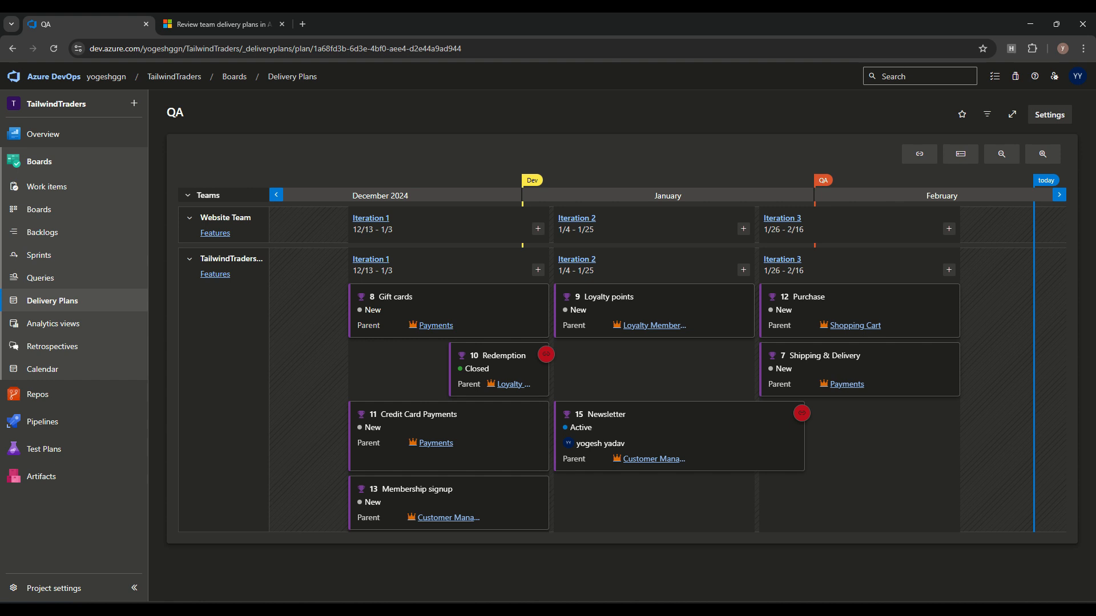
{"action": "left_click", "coordinate": [223, 24]}
{"action": "left_click", "coordinate": [257, 49]}
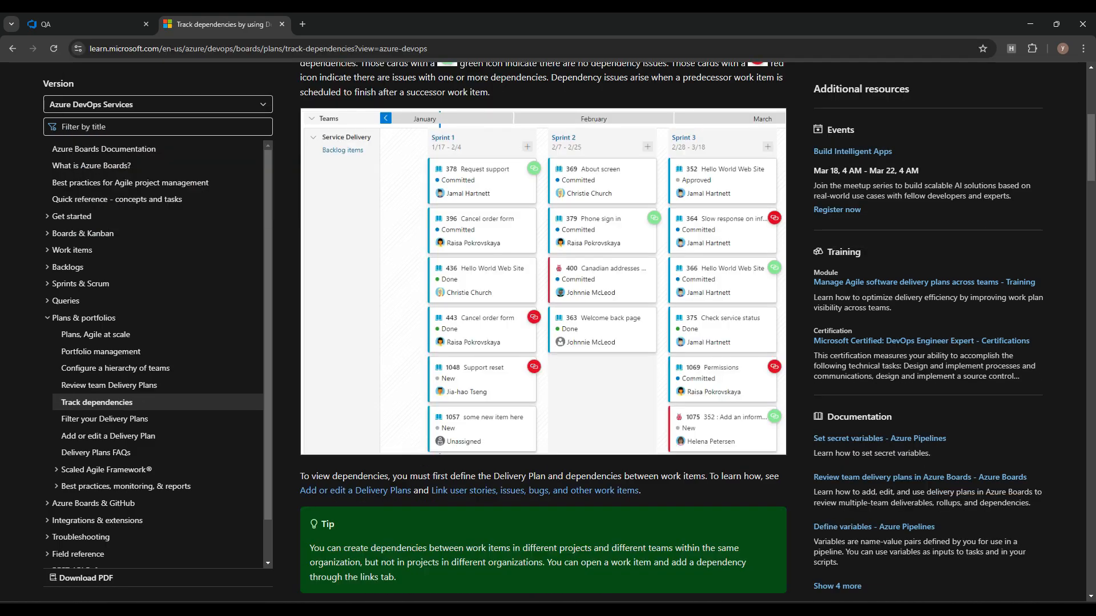
Step: Read down to the article's Dependencies dialog example, then return to the QA plan
{"action": "scroll", "coordinate": [543, 331], "scroll_direction": "down", "scroll_amount": 7}
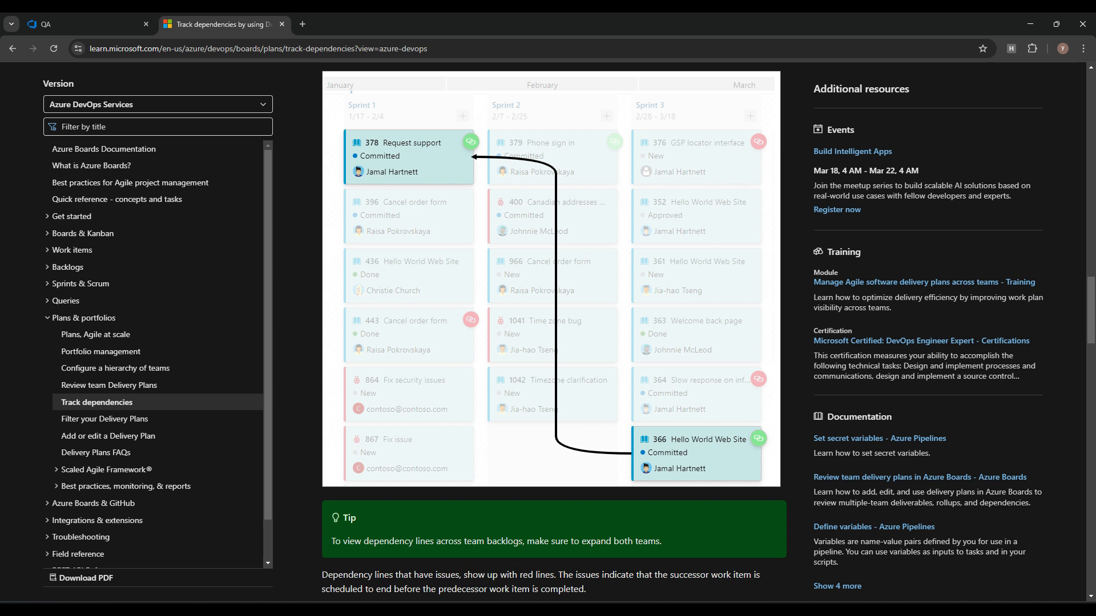
{"action": "scroll", "coordinate": [553, 331], "scroll_direction": "down", "scroll_amount": 7}
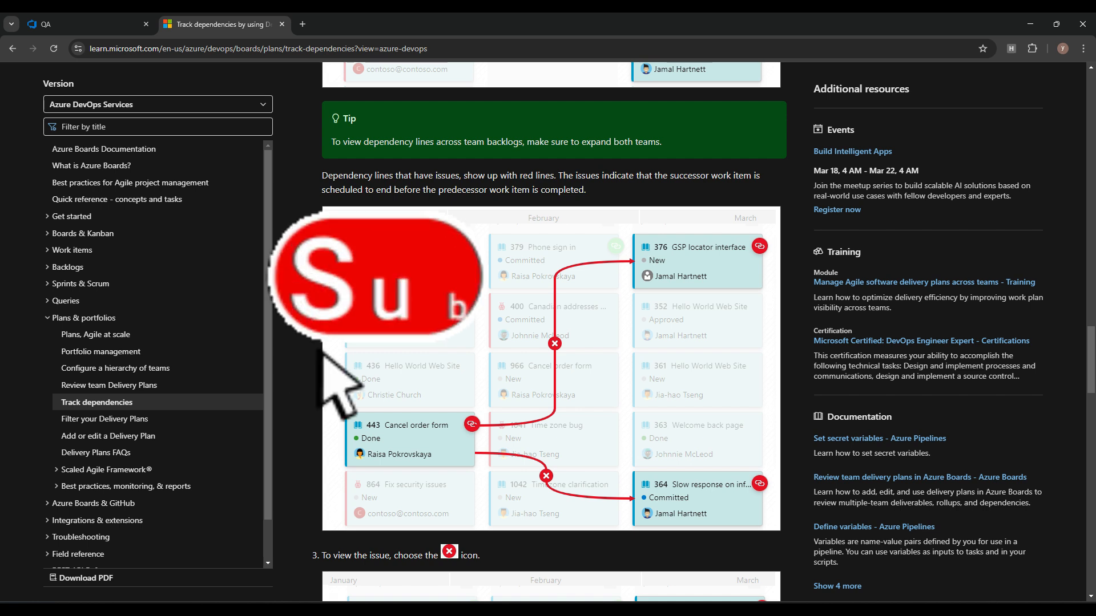
{"action": "scroll", "coordinate": [551, 331], "scroll_direction": "down", "scroll_amount": 8}
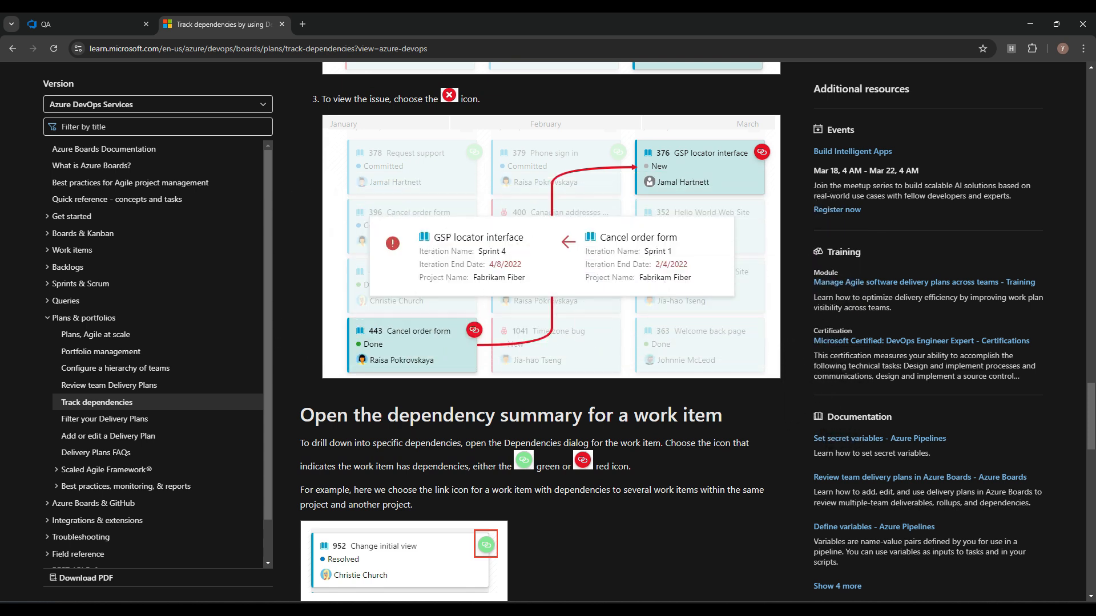
{"action": "scroll", "coordinate": [551, 331], "scroll_direction": "down", "scroll_amount": 7}
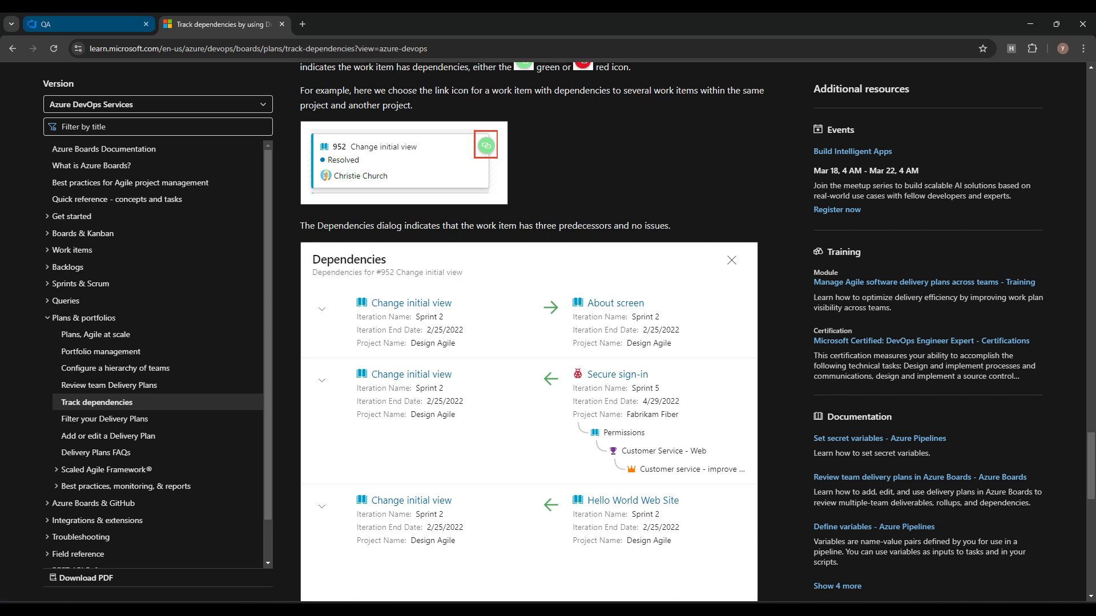
{"action": "left_click", "coordinate": [85, 24]}
Step: Add a light green card styling rule named Dev to the QA plan and save it
{"action": "left_click", "coordinate": [1049, 115]}
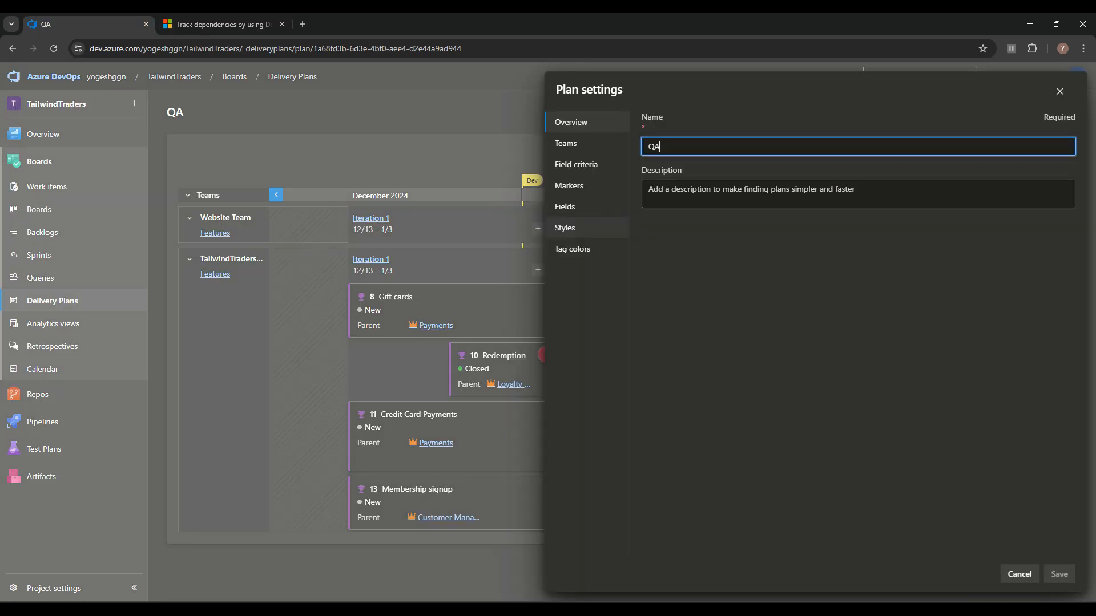
{"action": "left_click", "coordinate": [564, 227]}
{"action": "left_click", "coordinate": [685, 171]}
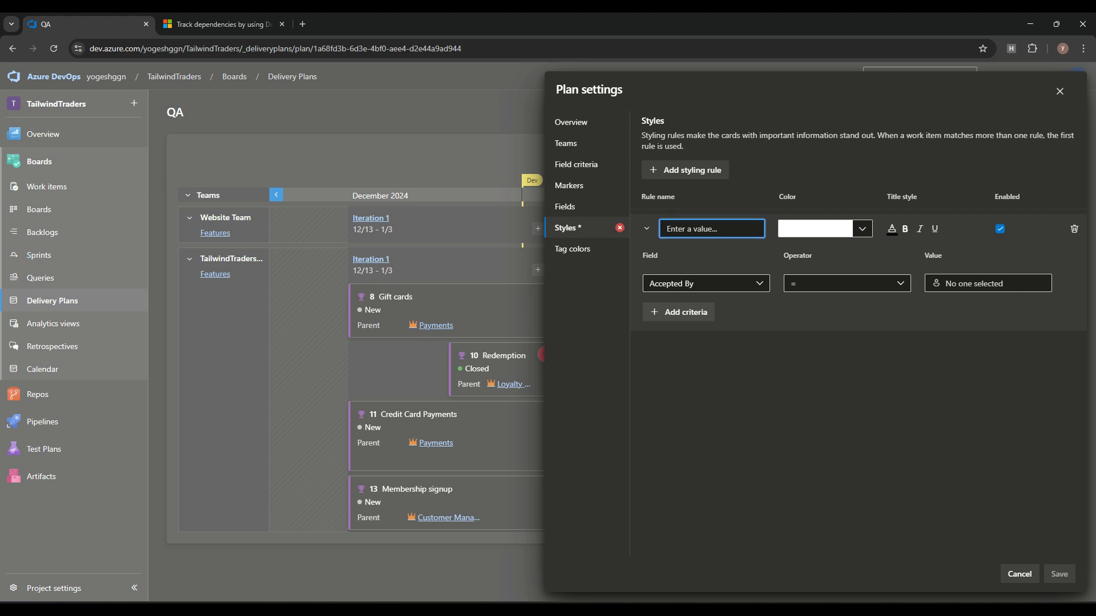
{"action": "type", "text": "Dev"}
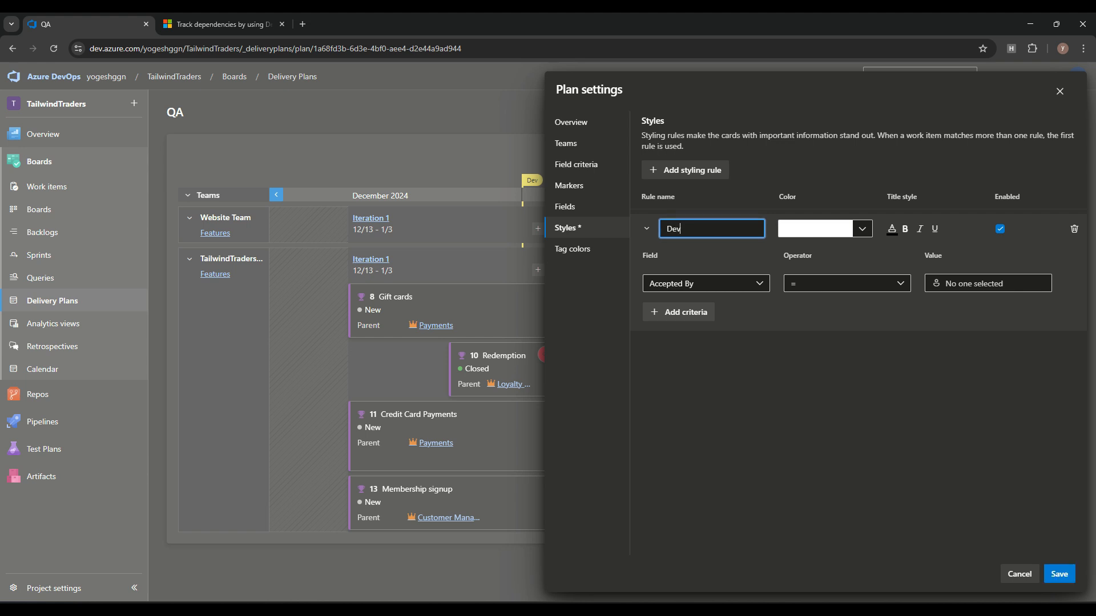
{"action": "left_click", "coordinate": [862, 229]}
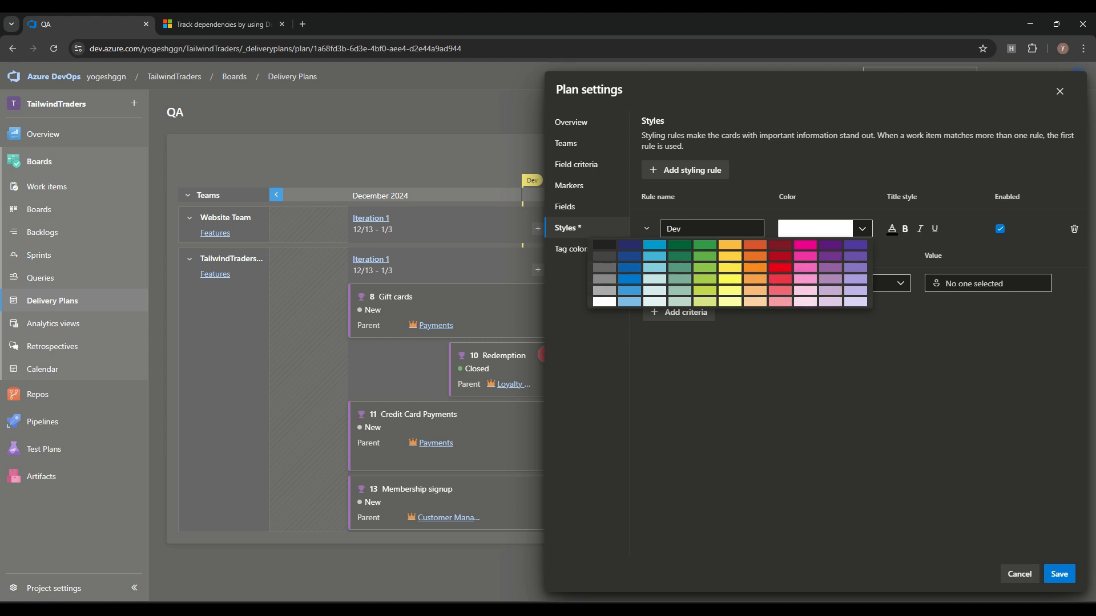
{"action": "left_click", "coordinate": [705, 268]}
{"action": "left_click", "coordinate": [706, 283]}
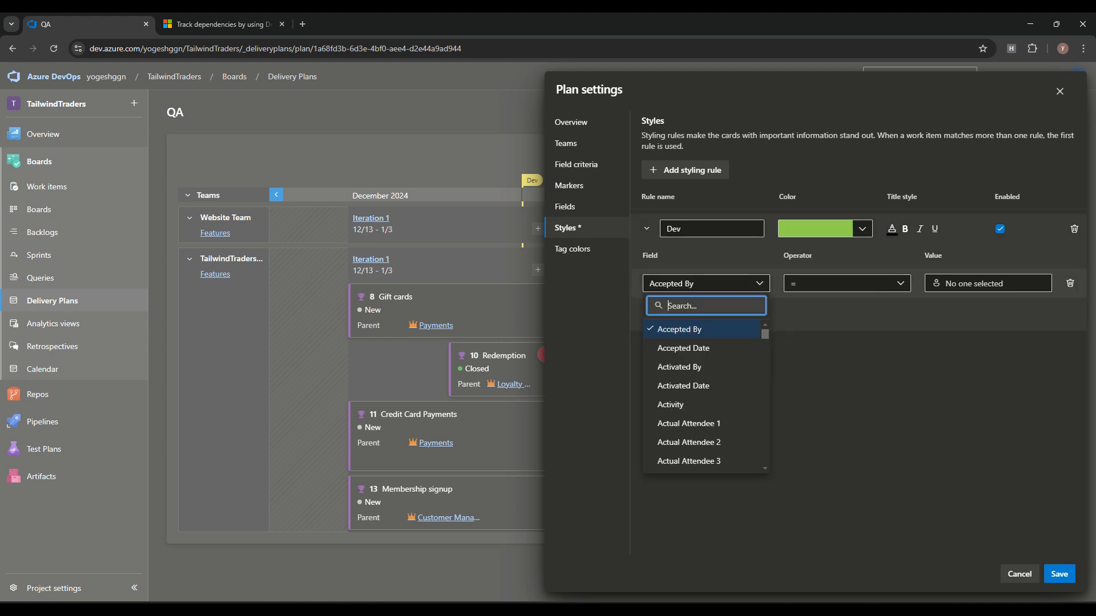
{"action": "left_click", "coordinate": [706, 283]}
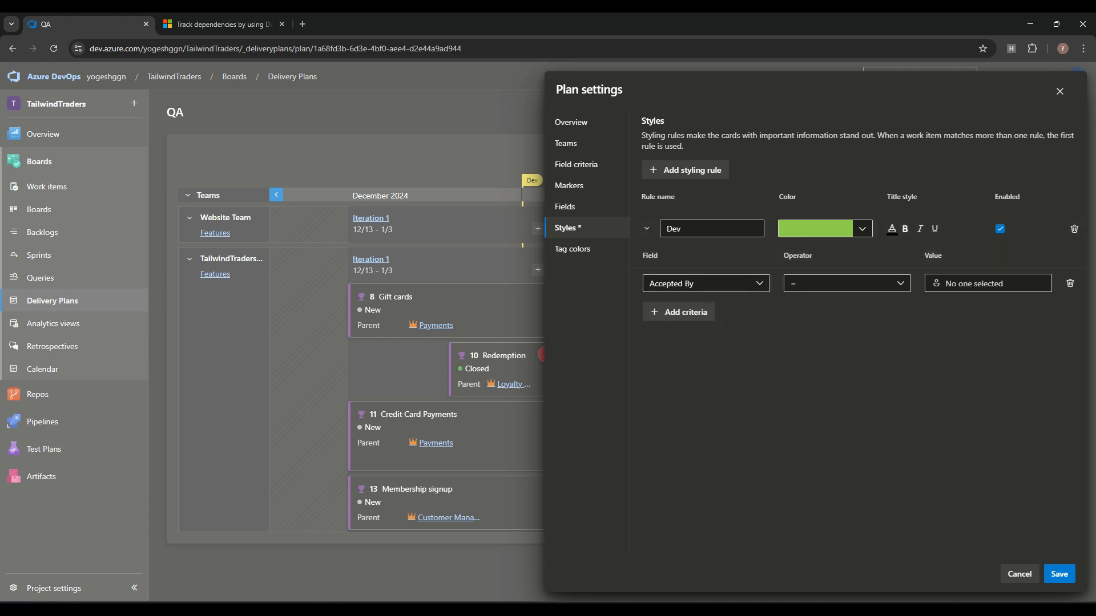
{"action": "left_click", "coordinate": [1059, 575]}
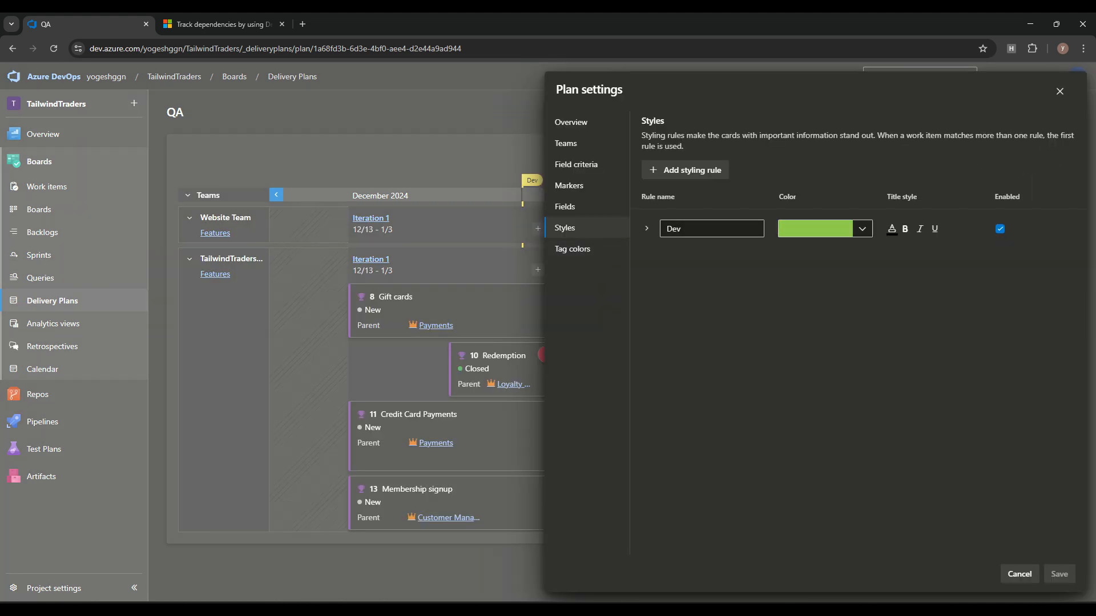
Step: Give the Dev rule the criterion State = Active and save
{"action": "left_click", "coordinate": [647, 229]}
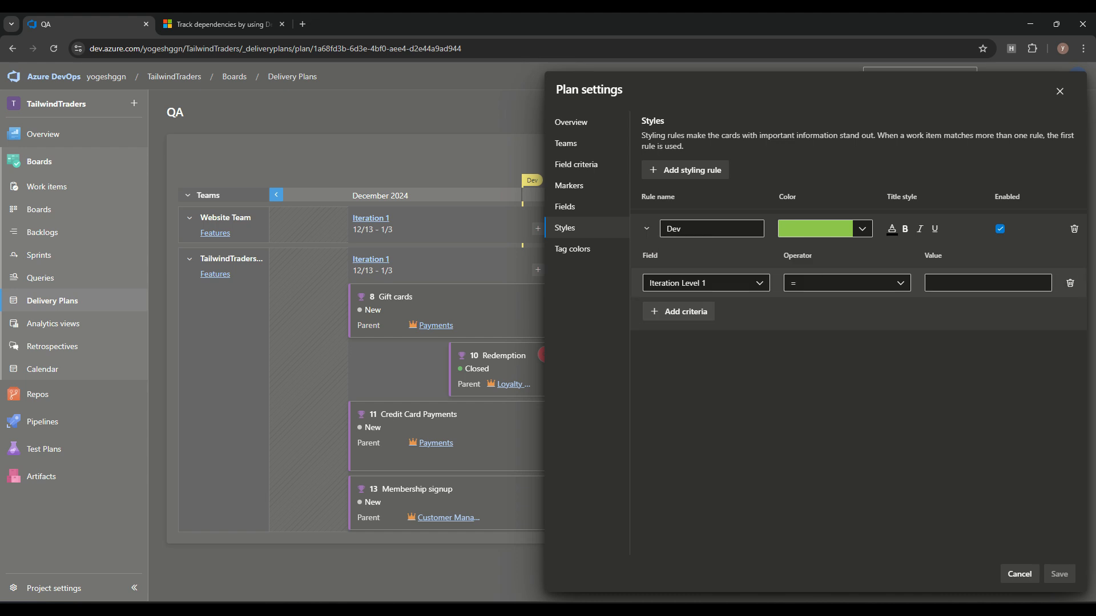
{"action": "left_click", "coordinate": [706, 284]}
{"action": "type", "text": "State"}
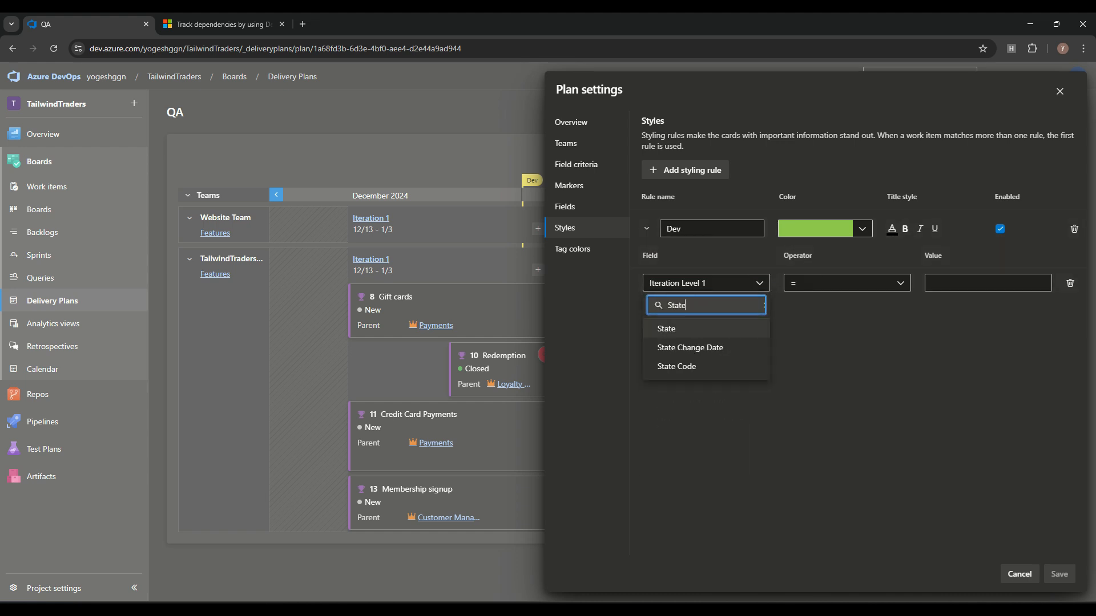
{"action": "left_click", "coordinate": [706, 329]}
{"action": "left_click", "coordinate": [988, 283]}
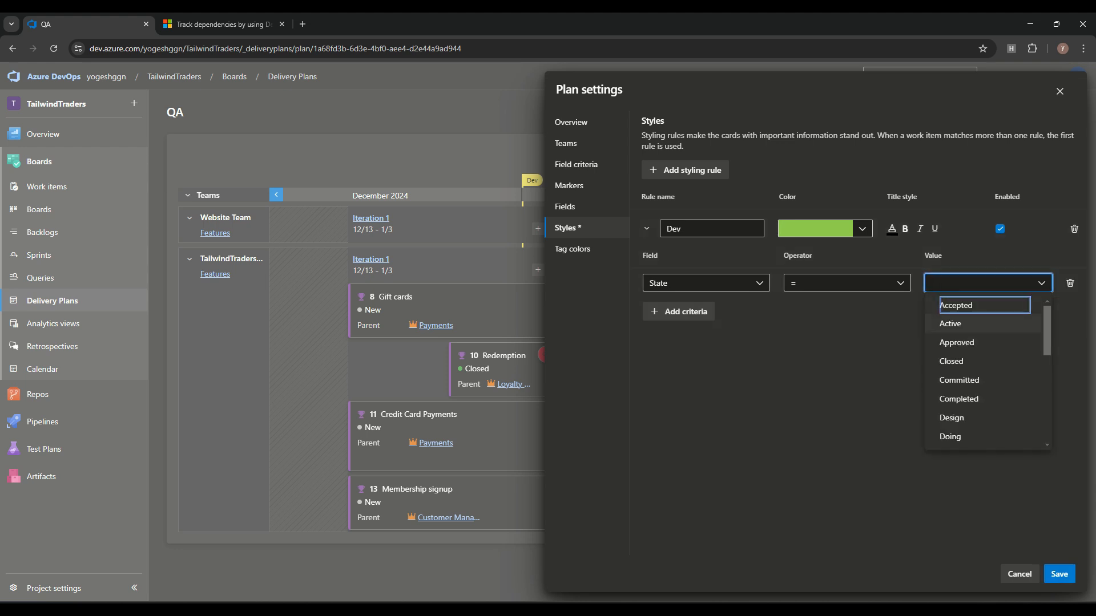
{"action": "left_click", "coordinate": [950, 323]}
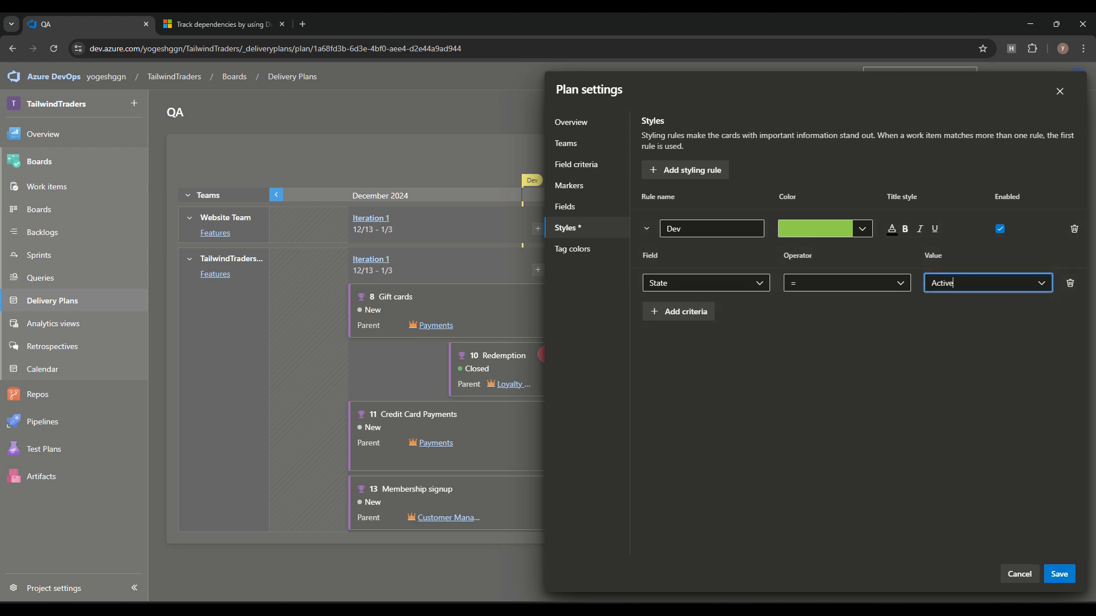
{"action": "left_click", "coordinate": [1060, 574]}
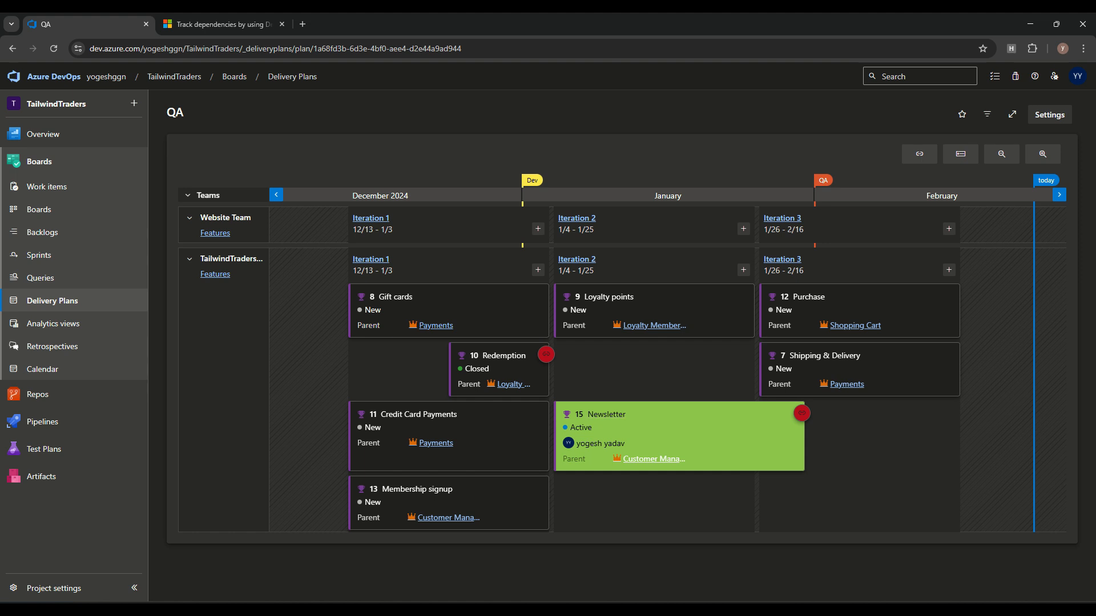
Step: Look at the plan's Tag colors settings and close them
{"action": "left_click", "coordinate": [1049, 114]}
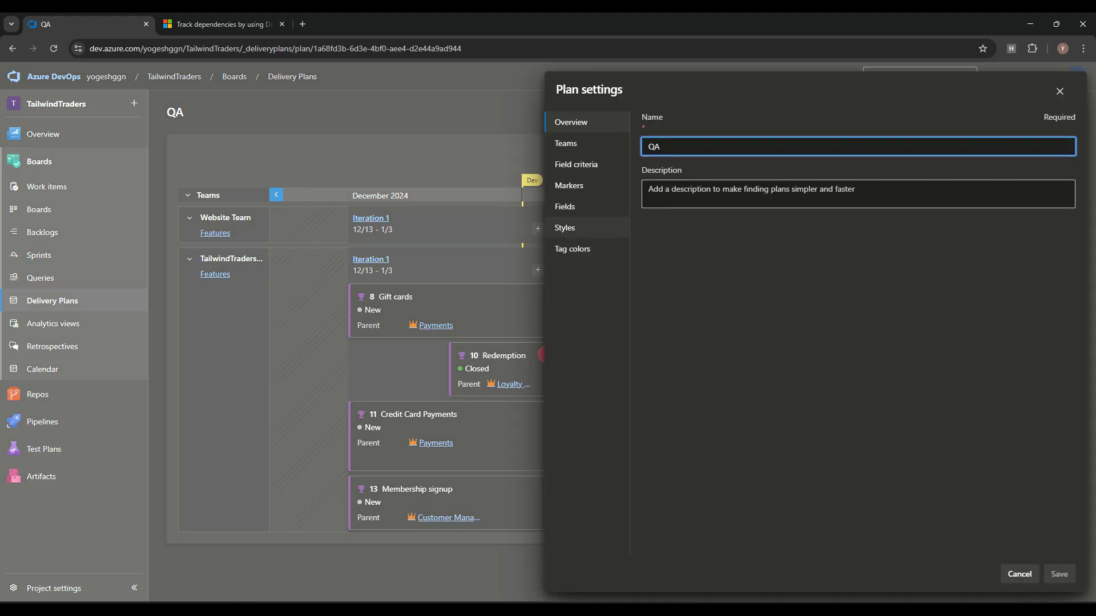
{"action": "left_click", "coordinate": [572, 249]}
{"action": "left_click", "coordinate": [525, 303]}
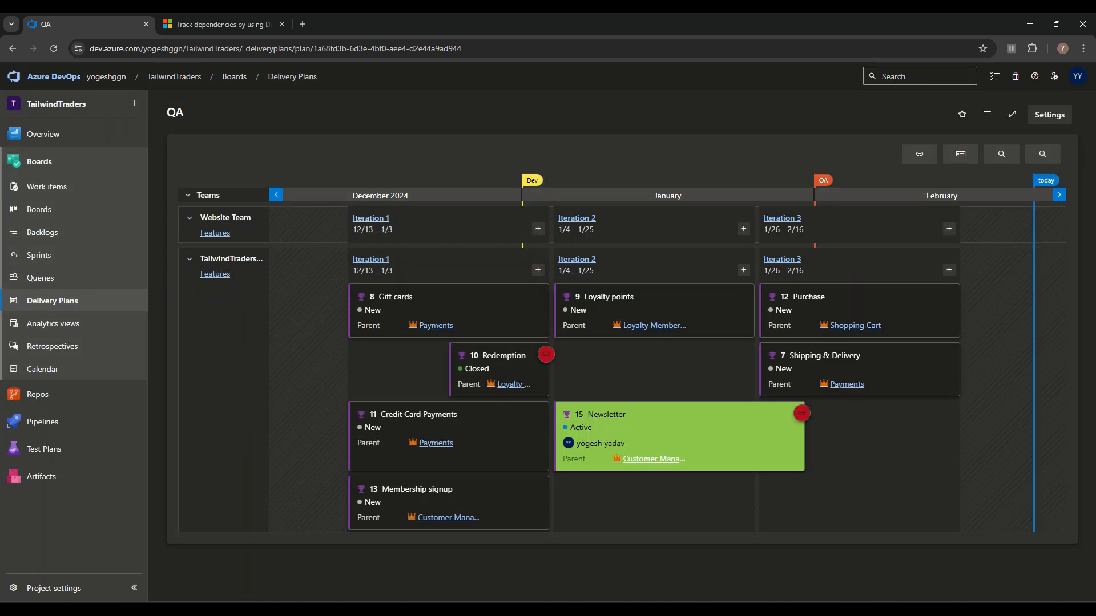
Step: Delete the Test tag name, remove its empty tag colour row, and cancel plan settings
{"action": "left_click", "coordinate": [1050, 114]}
{"action": "left_click", "coordinate": [572, 249]}
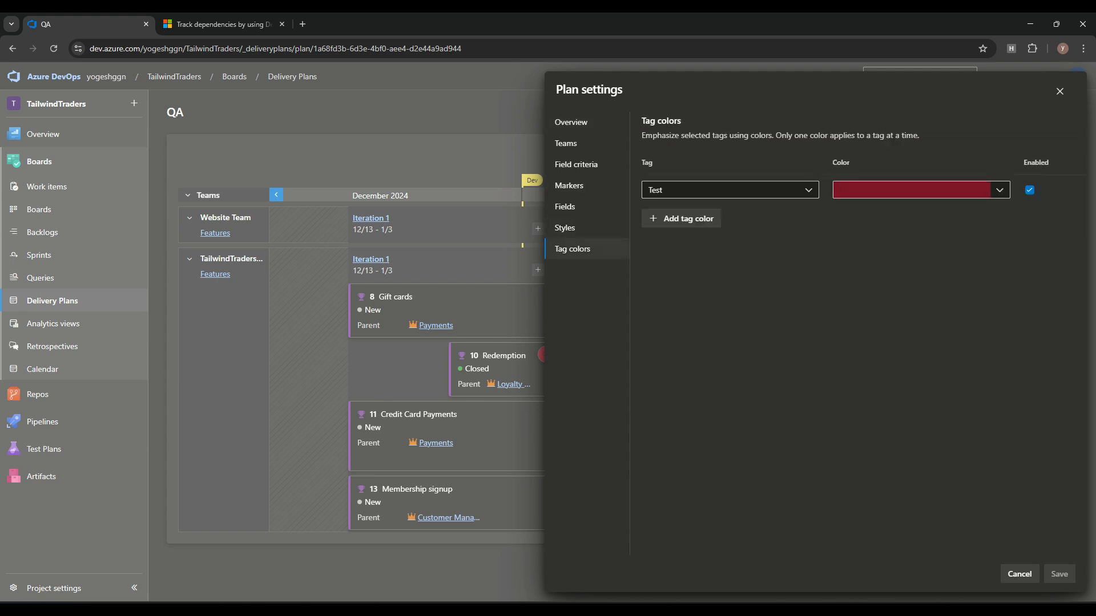
{"action": "left_click", "coordinate": [730, 190]}
{"action": "key", "text": "Escape"}
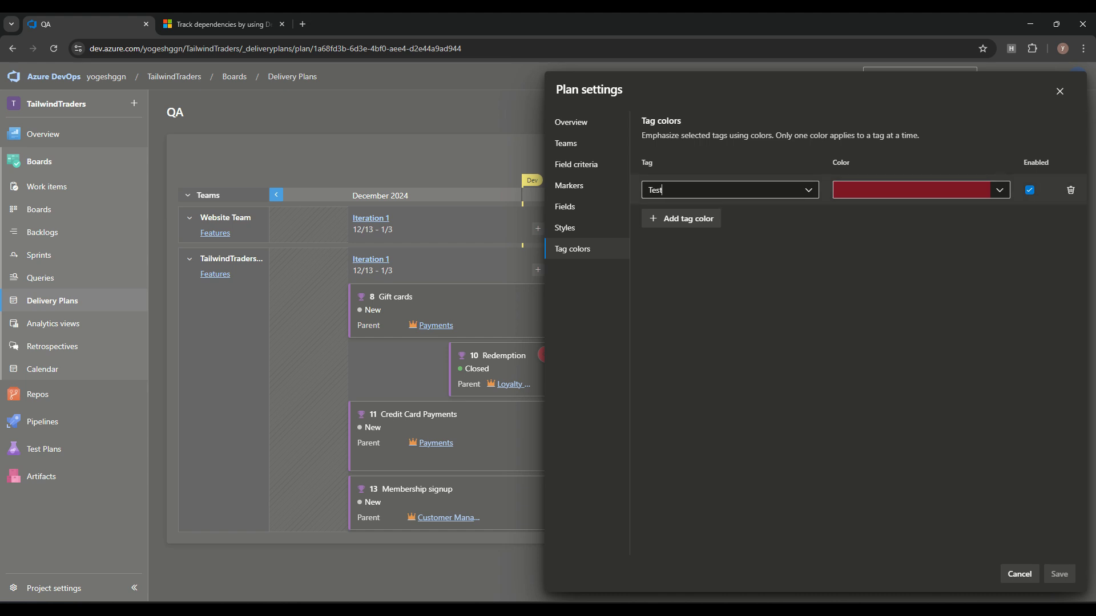
{"action": "left_click", "coordinate": [664, 190]}
{"action": "left_click_drag", "start_coordinate": [664, 190], "coordinate": [613, 187]}
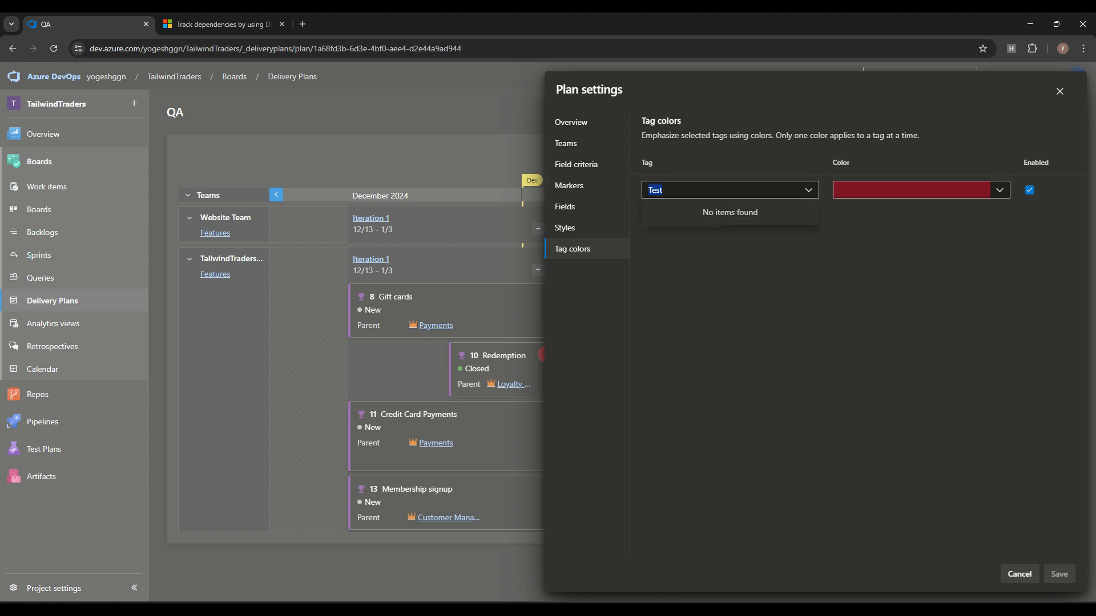
{"action": "key", "text": "BackSpace"}
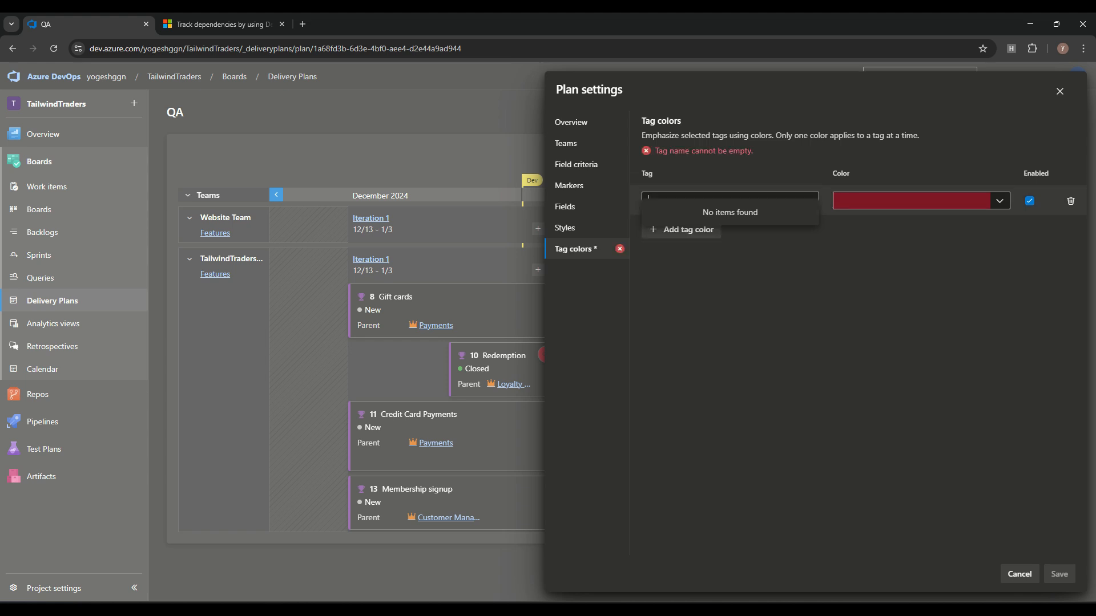
{"action": "left_click", "coordinate": [765, 319]}
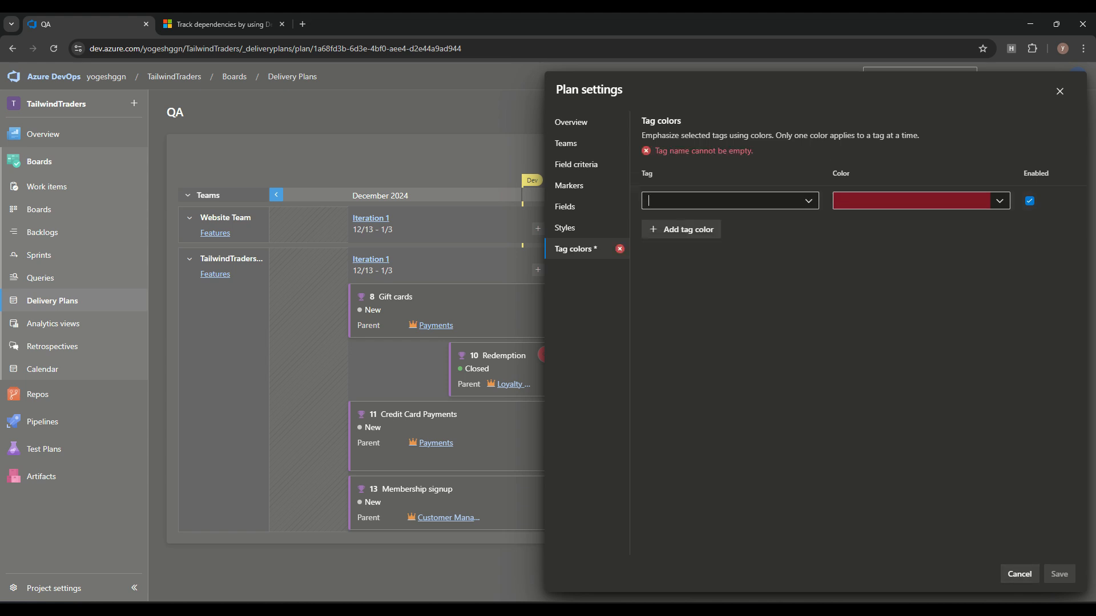
{"action": "left_click", "coordinate": [1071, 201]}
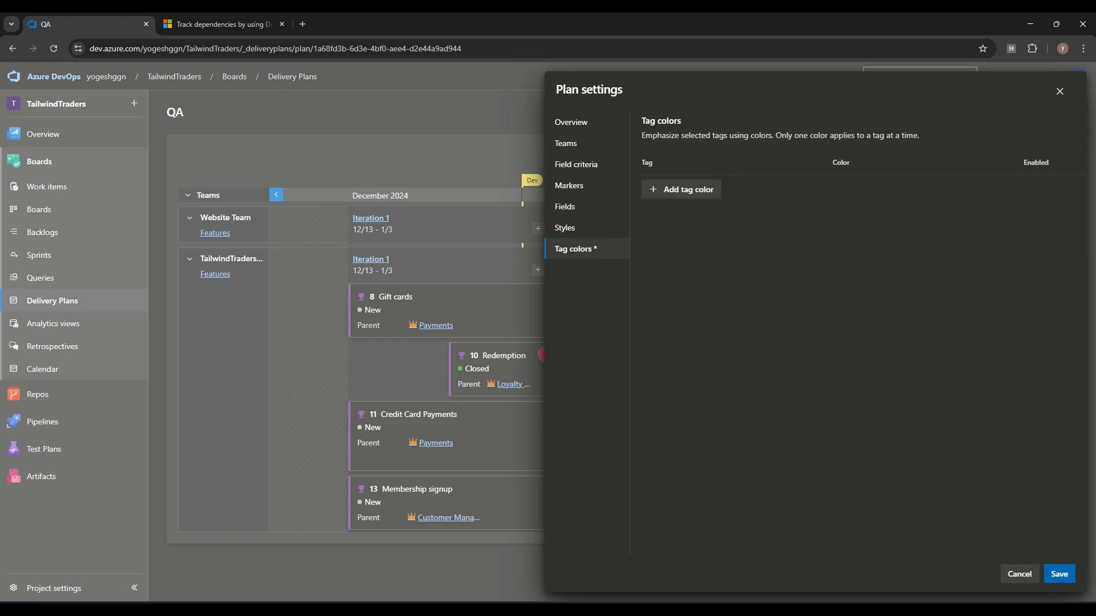
{"action": "left_click", "coordinate": [1019, 575]}
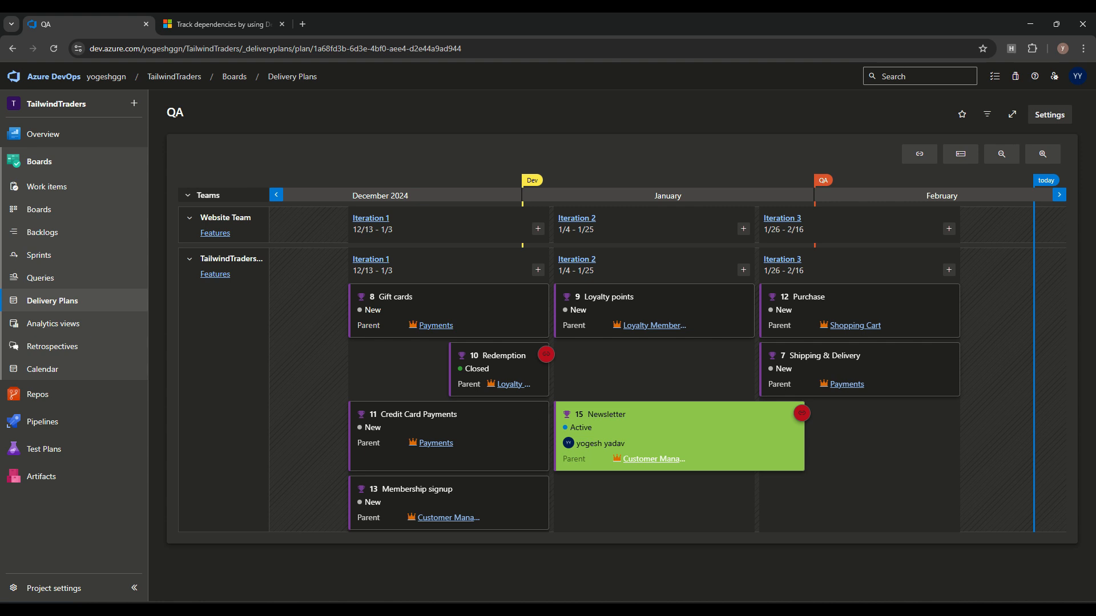
Step: Show dependency lines, view the Newsletter–Redemption dependency details, then hide the lines again
{"action": "left_click", "coordinate": [919, 154]}
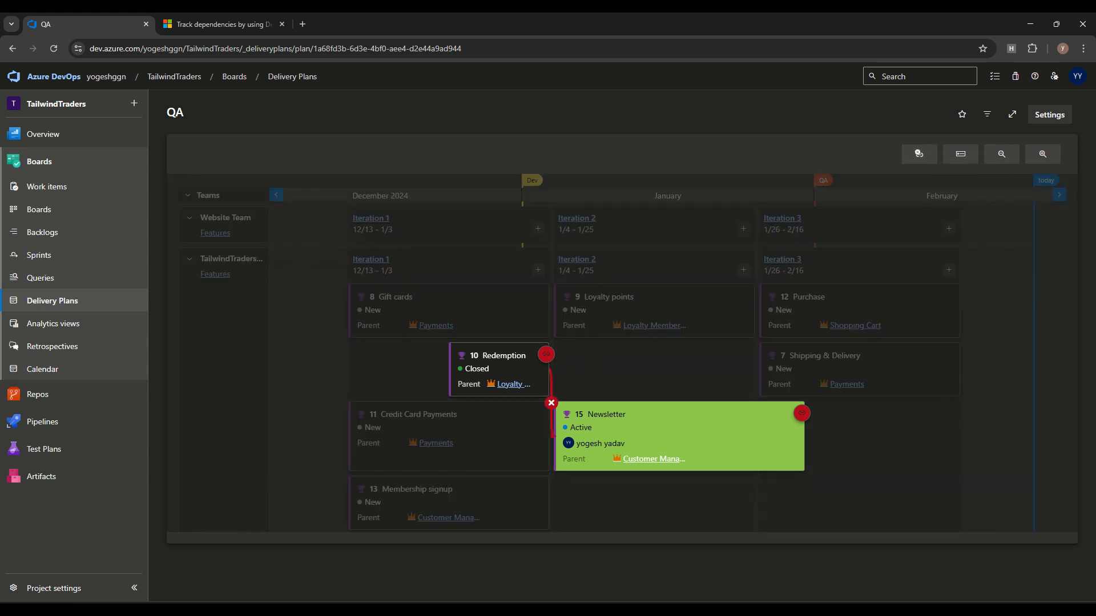
{"action": "left_click", "coordinate": [552, 403]}
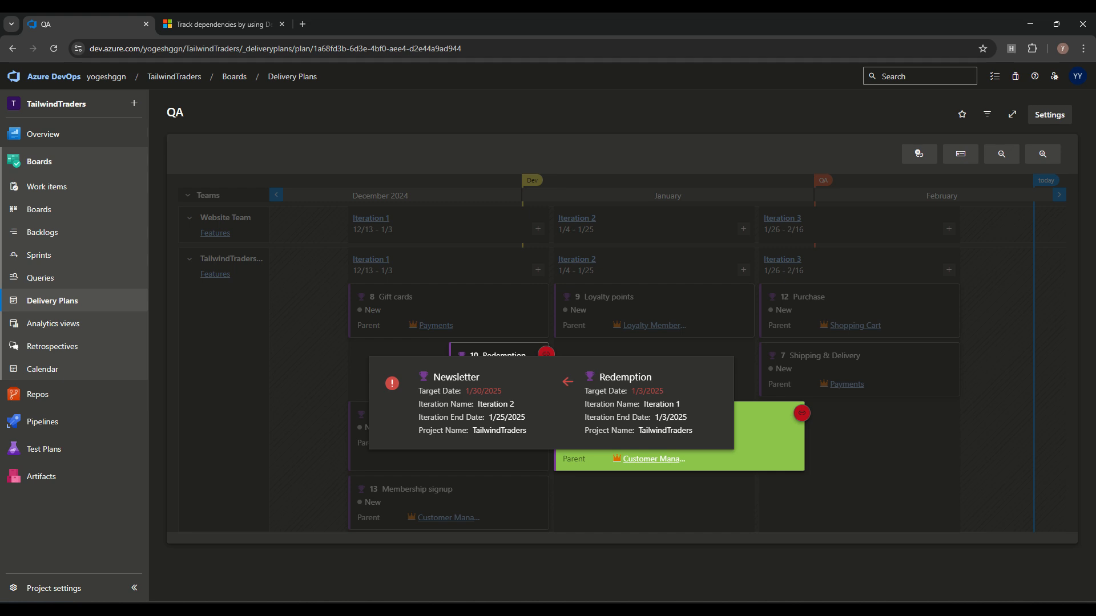
{"action": "key", "text": "Escape"}
{"action": "left_click", "coordinate": [919, 154]}
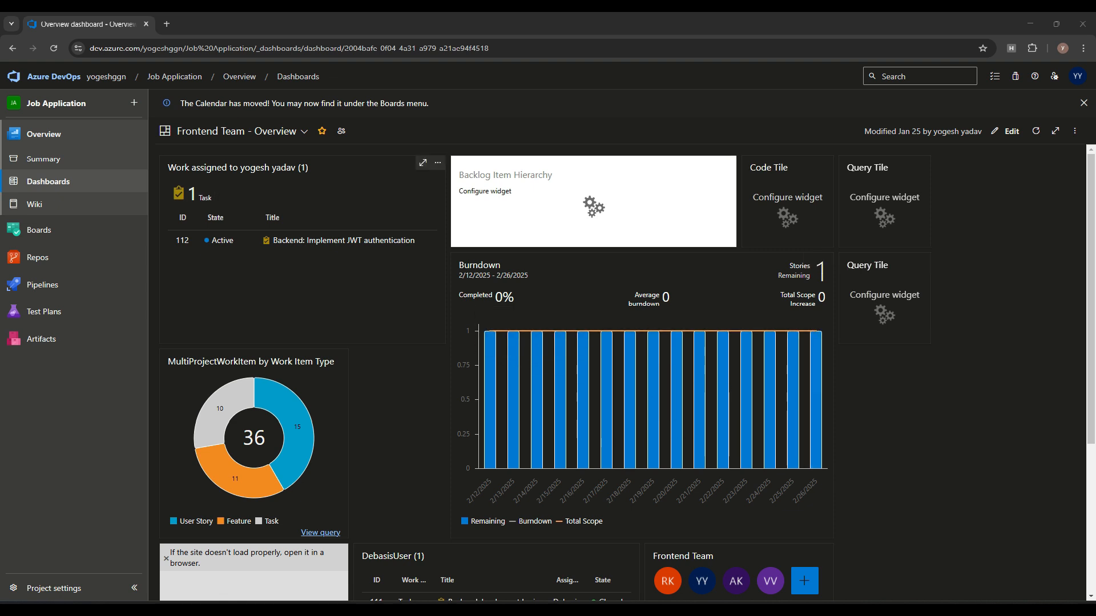
Step: Look over the Frontend Team – Overview dashboard and switch it into edit mode
{"action": "scroll", "coordinate": [490, 399], "scroll_direction": "down", "scroll_amount": 4}
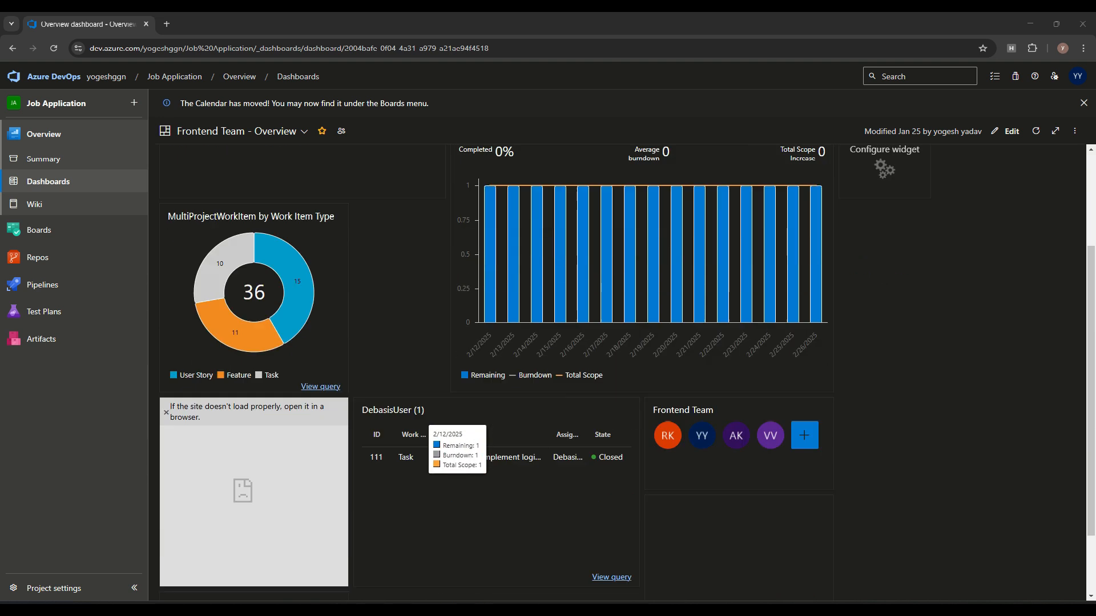
{"action": "scroll", "coordinate": [296, 211], "scroll_direction": "up", "scroll_amount": 4}
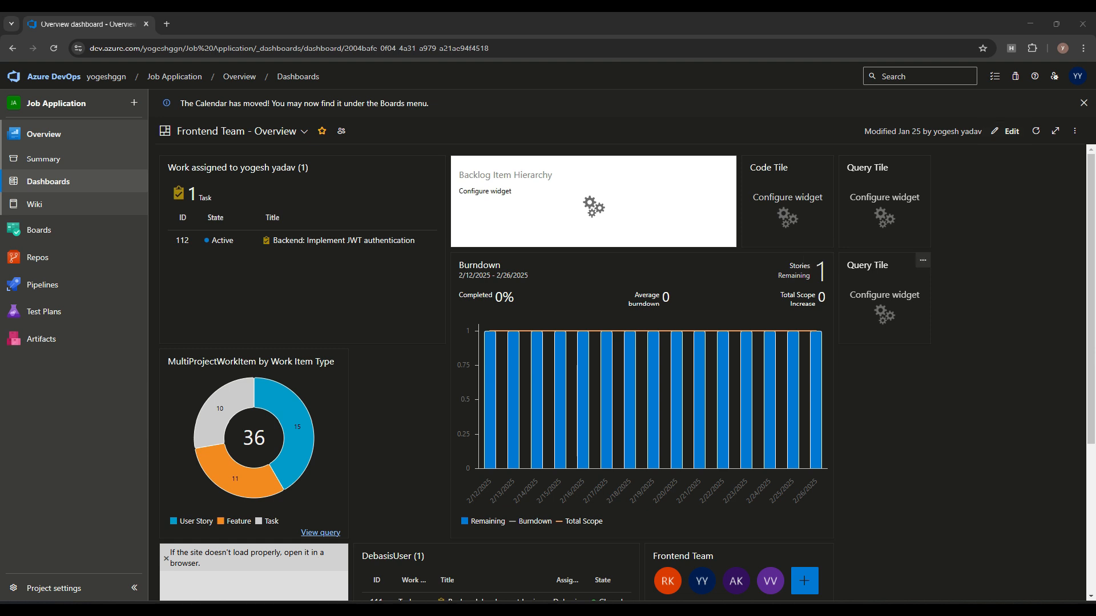
{"action": "left_click_drag", "start_coordinate": [906, 131], "coordinate": [960, 131]}
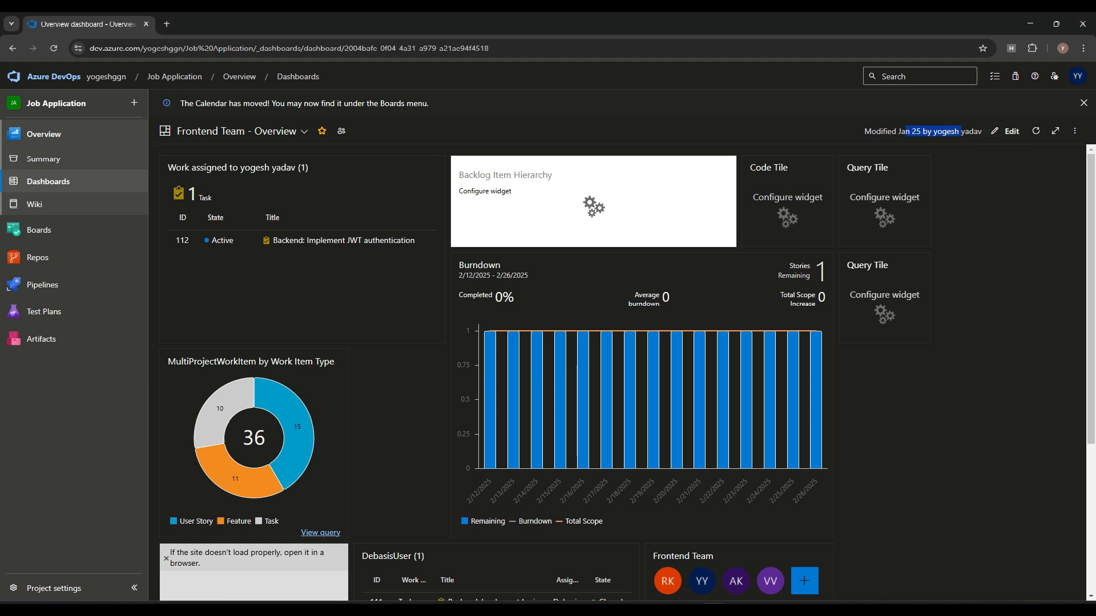
{"action": "left_click", "coordinate": [1006, 131]}
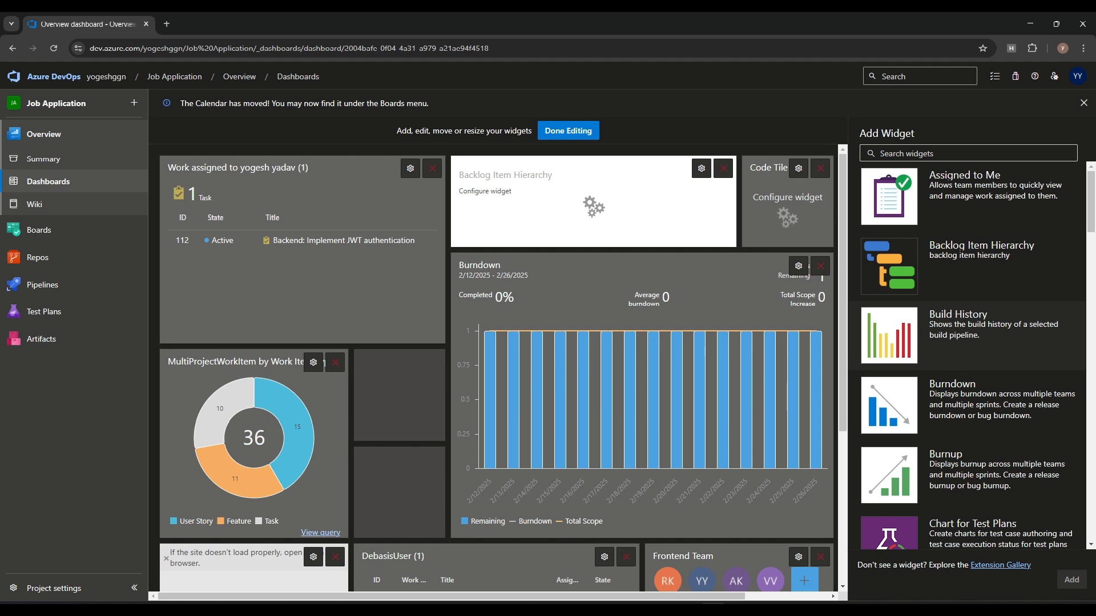
Step: Leave the Frontend Team Overview dashboard unchanged, with Code Tile and two Query Tiles, and exit edit mode
{"action": "scroll", "coordinate": [971, 354], "scroll_direction": "down", "scroll_amount": 8}
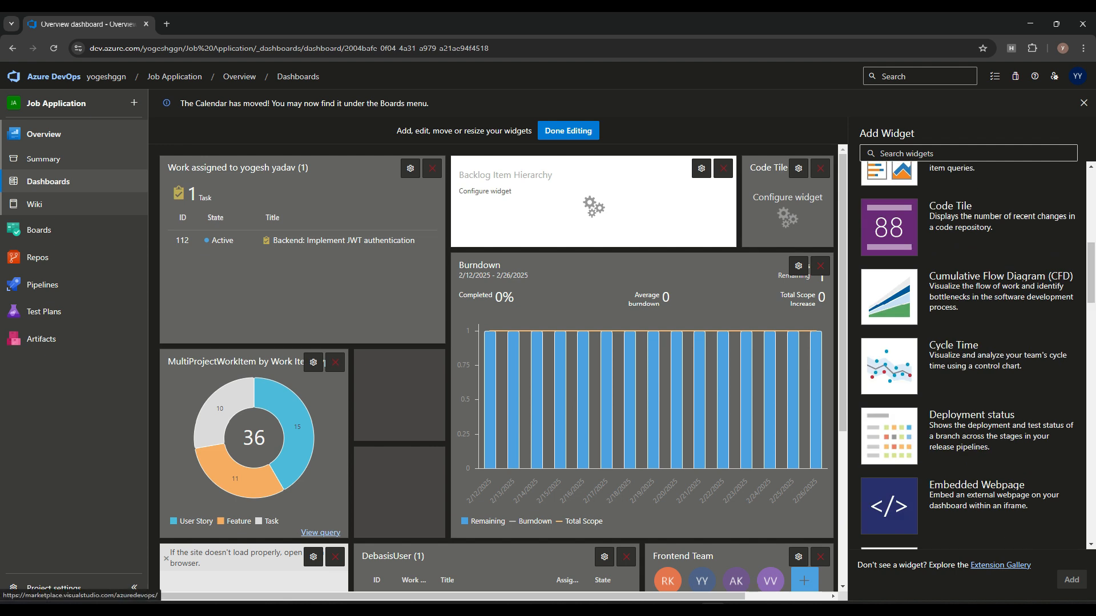
{"action": "scroll", "coordinate": [971, 354], "scroll_direction": "up", "scroll_amount": 6}
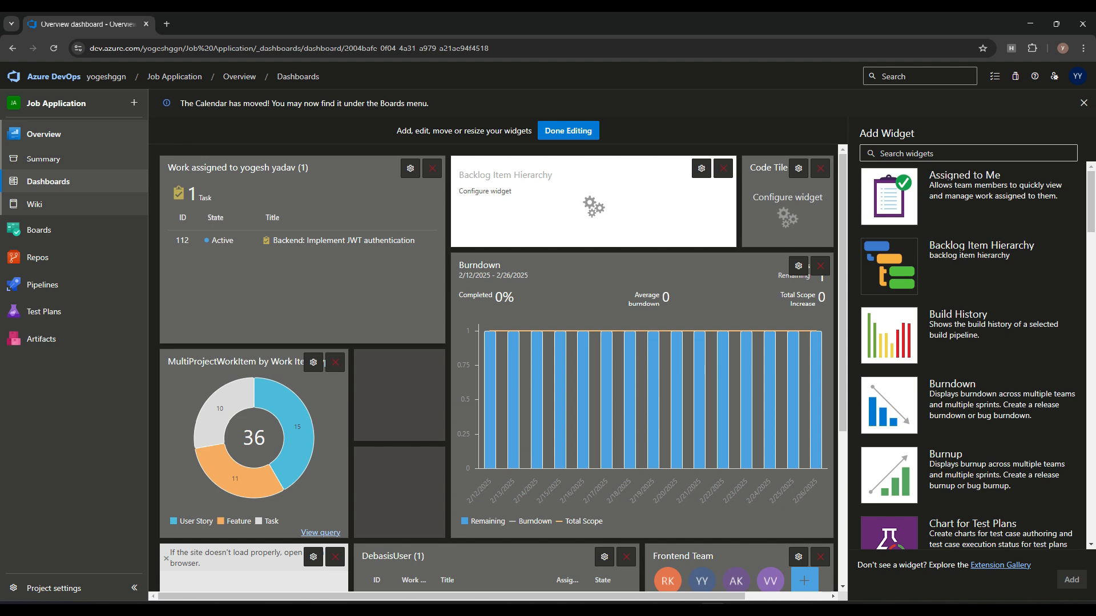
{"action": "scroll", "coordinate": [496, 368], "scroll_direction": "down", "scroll_amount": 4}
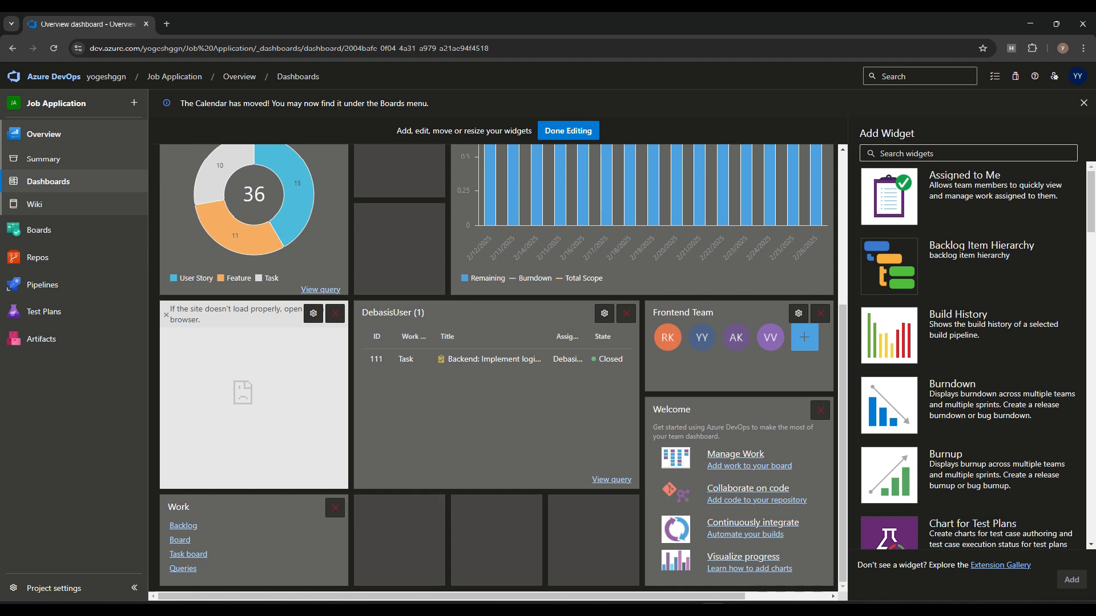
{"action": "scroll", "coordinate": [497, 369], "scroll_direction": "up", "scroll_amount": 4}
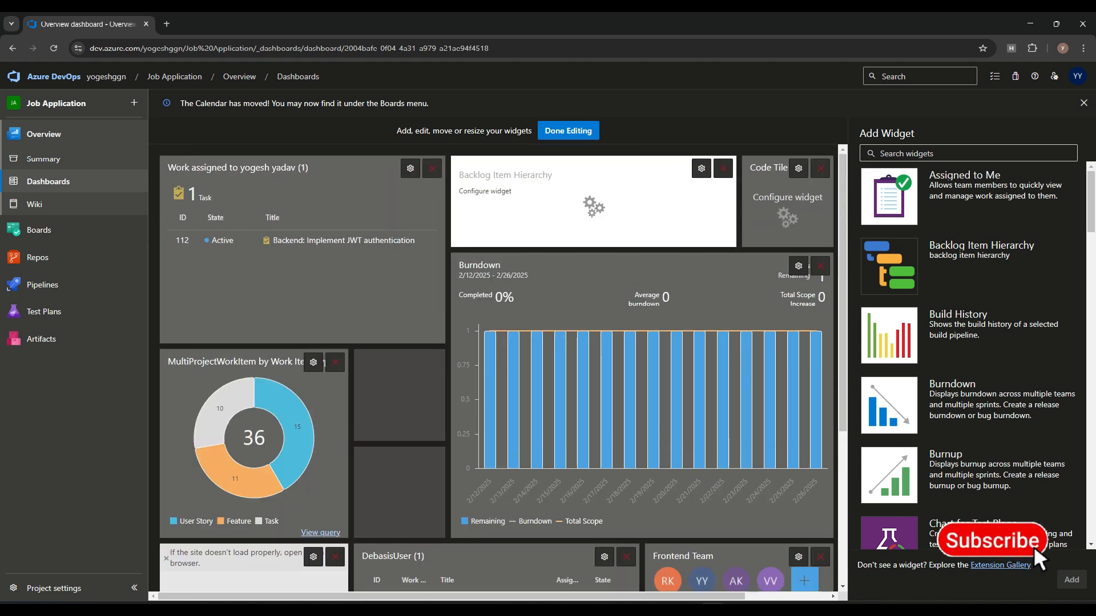
{"action": "left_click", "coordinate": [568, 130]}
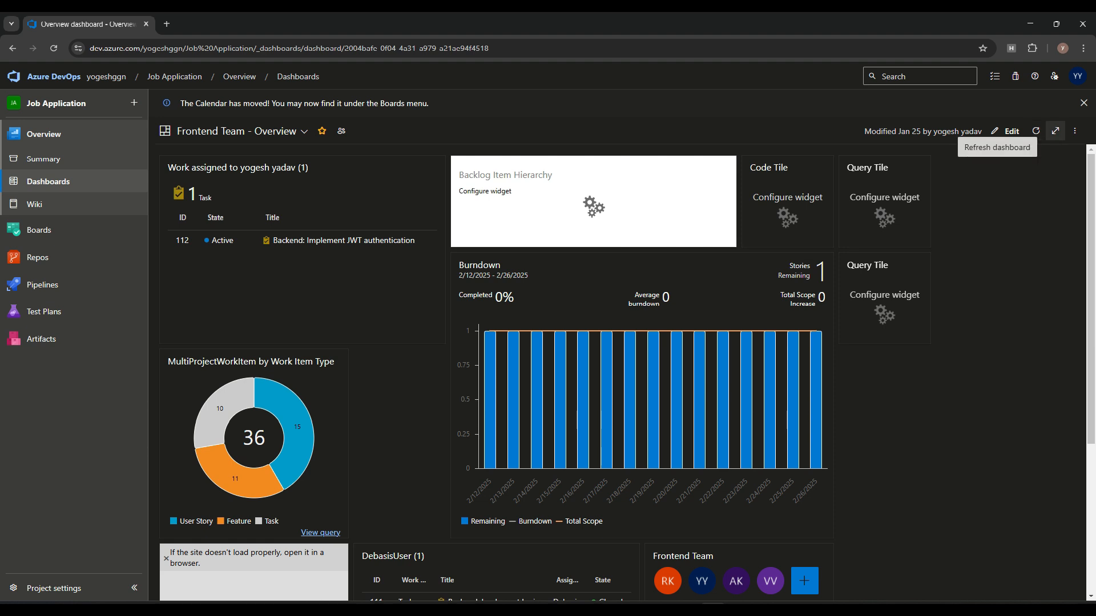
Step: Check the dashboard's options menu, then browse all the project's dashboards, listing five team Overview dashboards
{"action": "left_click", "coordinate": [1075, 131]}
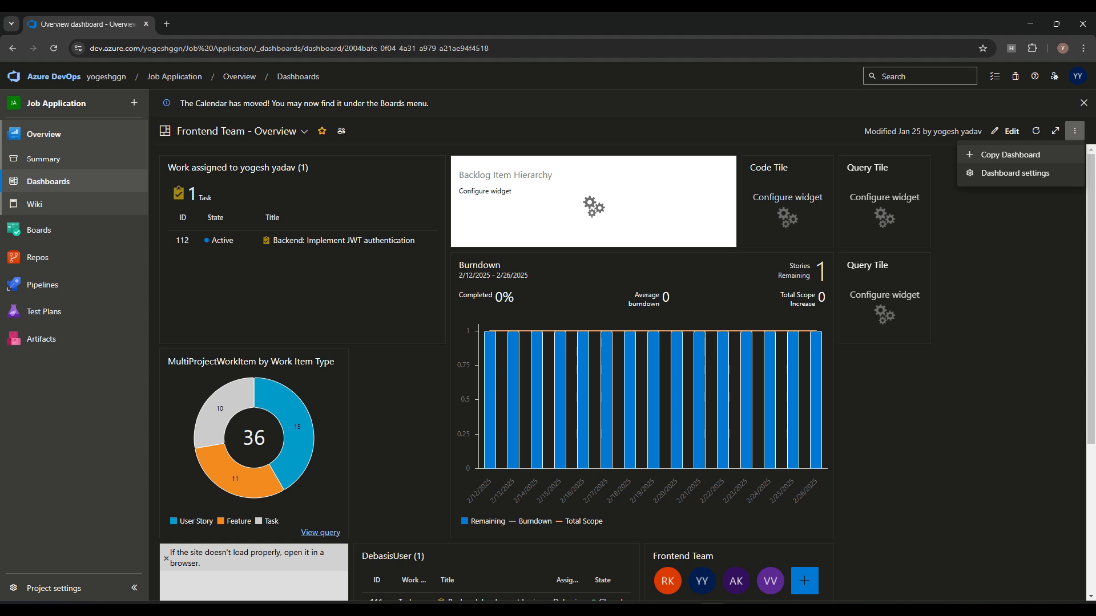
{"action": "scroll", "coordinate": [748, 320], "scroll_direction": "down", "scroll_amount": 4}
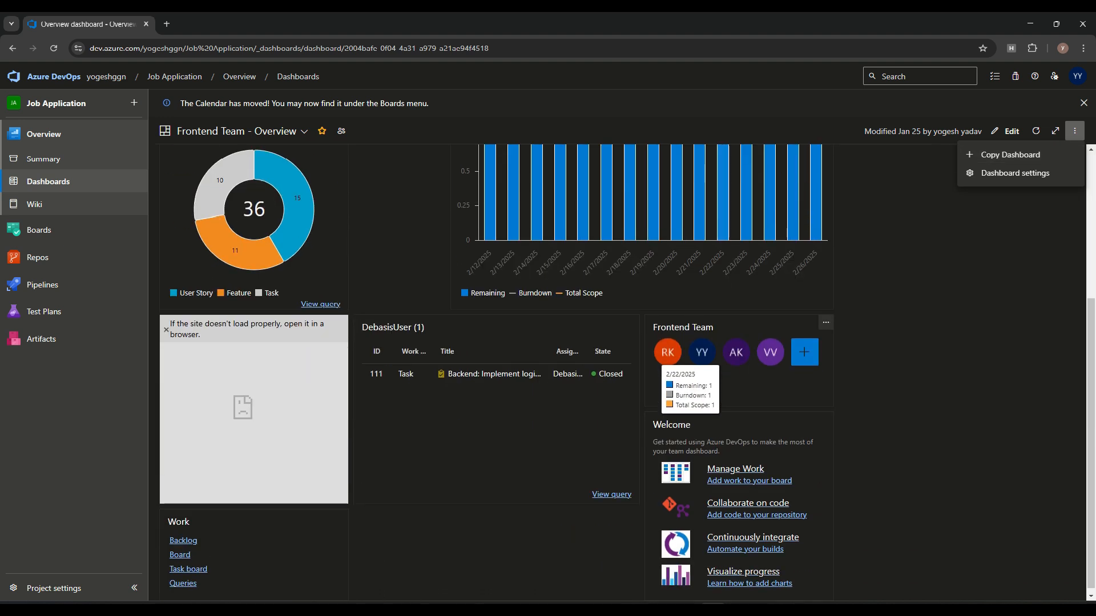
{"action": "scroll", "coordinate": [422, 331], "scroll_direction": "up", "scroll_amount": 4}
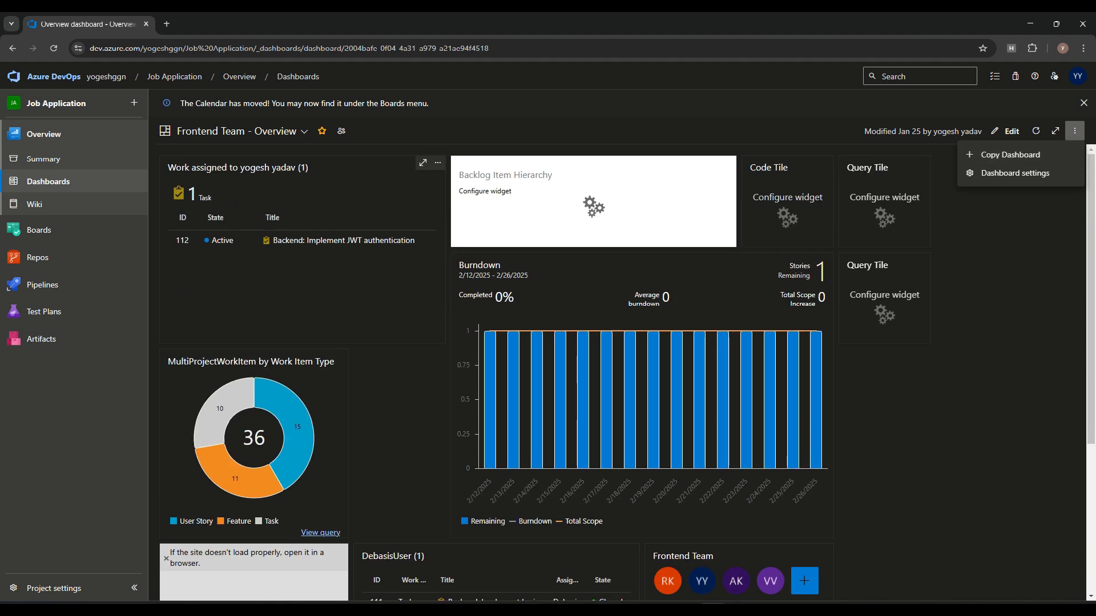
{"action": "left_click", "coordinate": [251, 132]}
{"action": "left_click", "coordinate": [251, 131]}
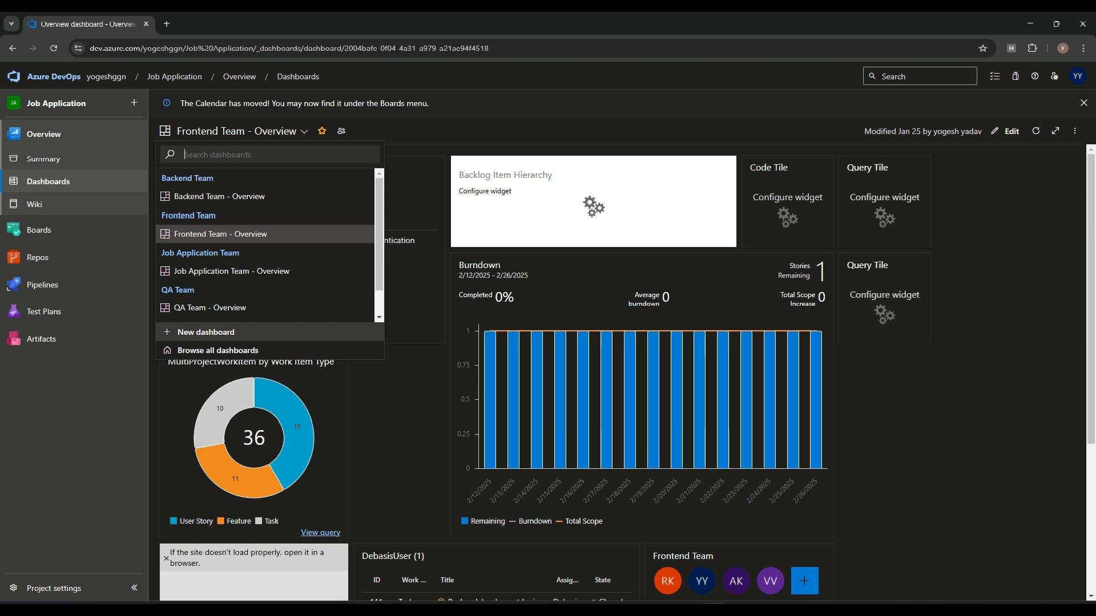
{"action": "left_click", "coordinate": [218, 351]}
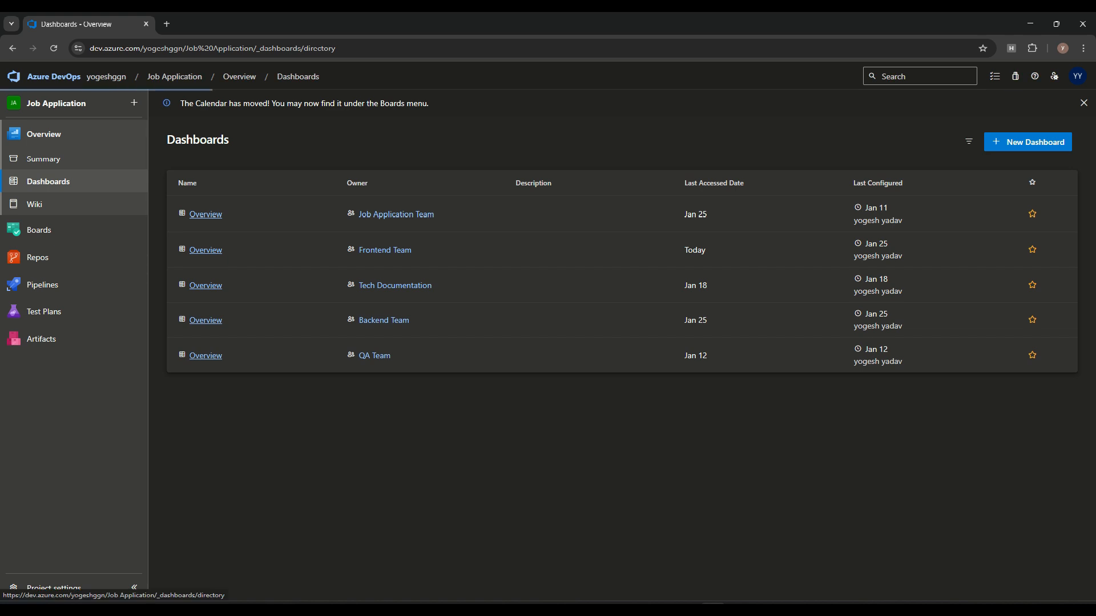
Step: Start a new dashboard named 'Testing' as a Project Dashboard rather than team-owned
{"action": "left_click", "coordinate": [1027, 141]}
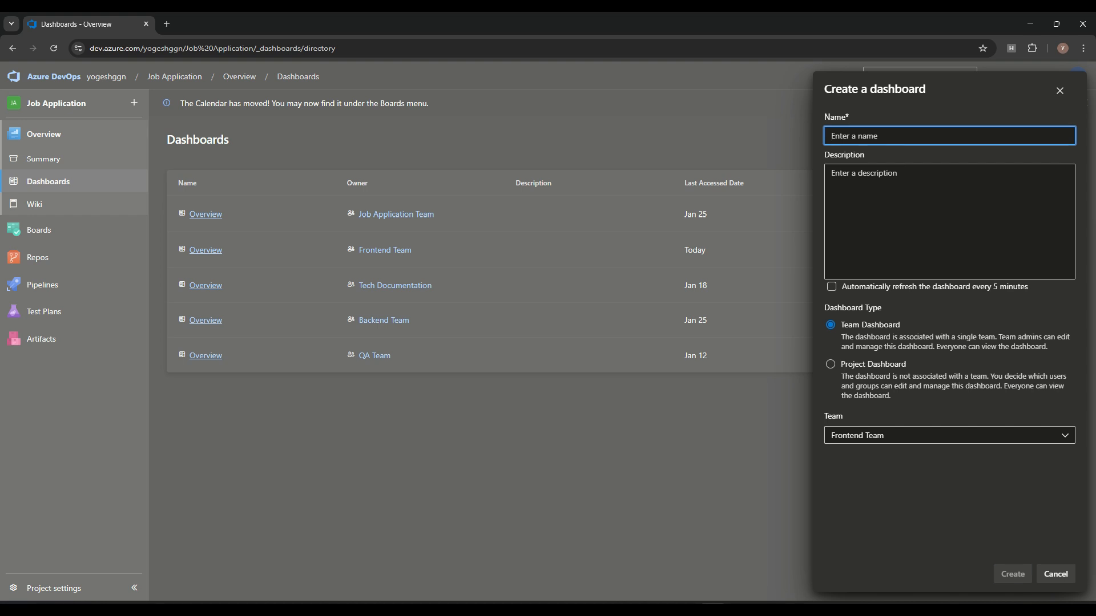
{"action": "type", "text": "Testing"}
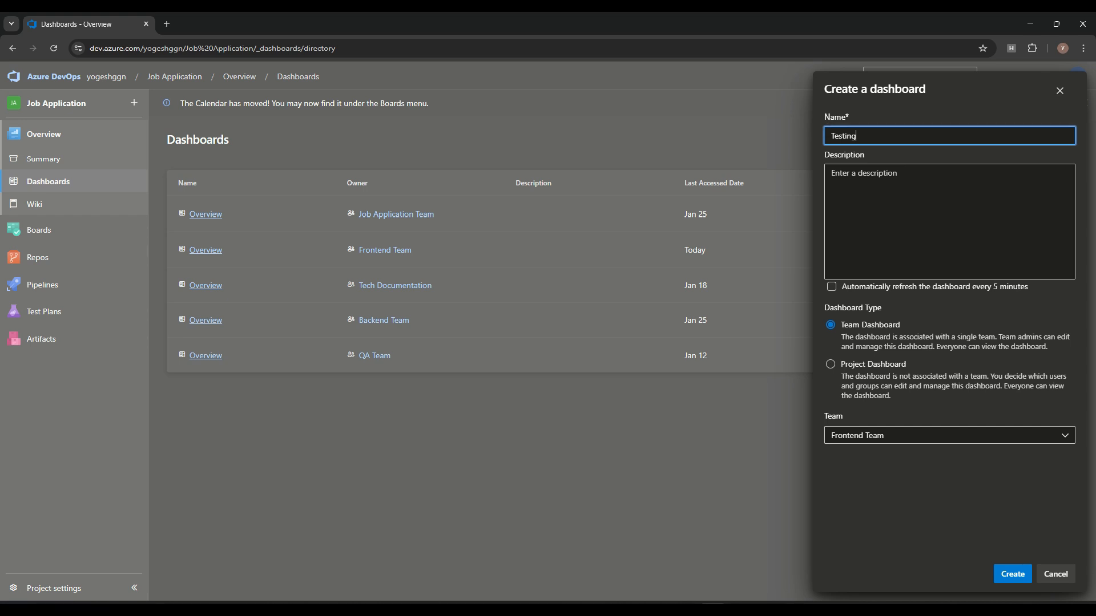
{"action": "left_click", "coordinate": [830, 365]}
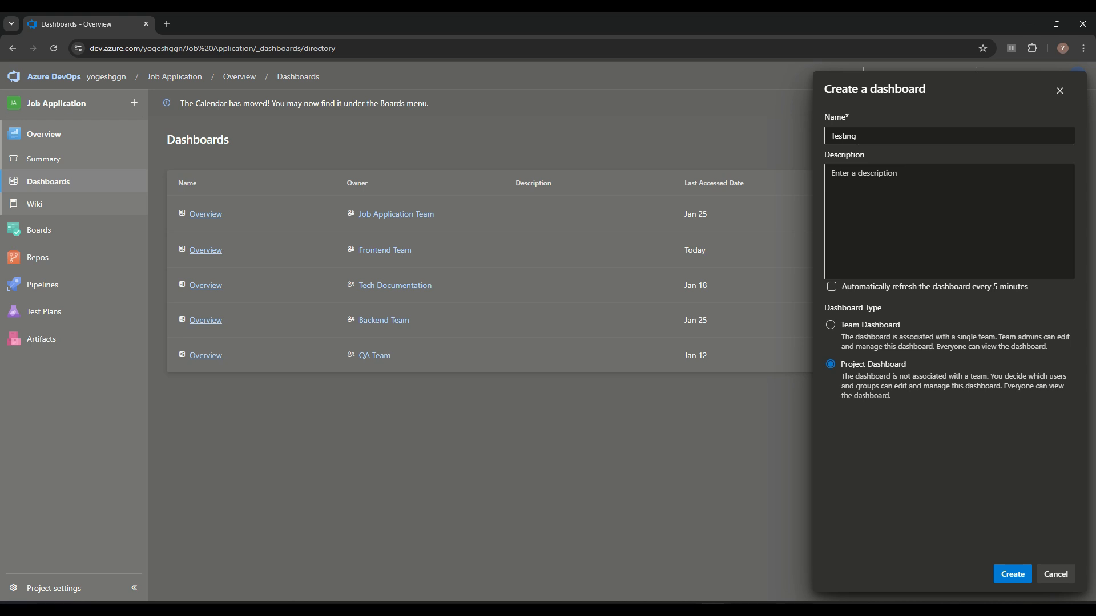
Step: Create the Testing project dashboard and start editing it to add widgets
{"action": "key", "text": "Return"}
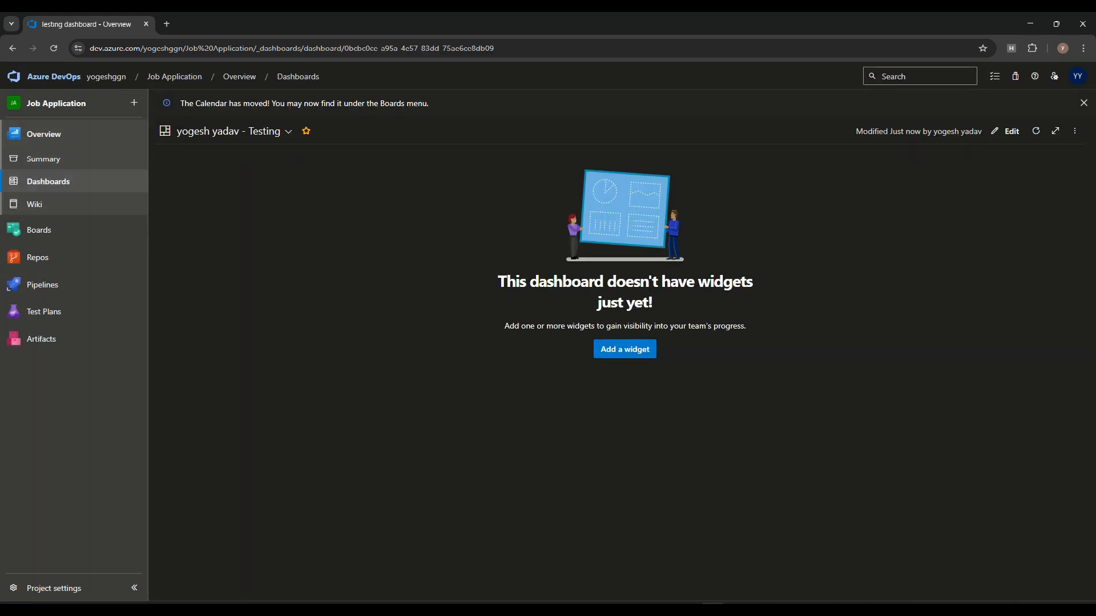
{"action": "left_click", "coordinate": [625, 348]}
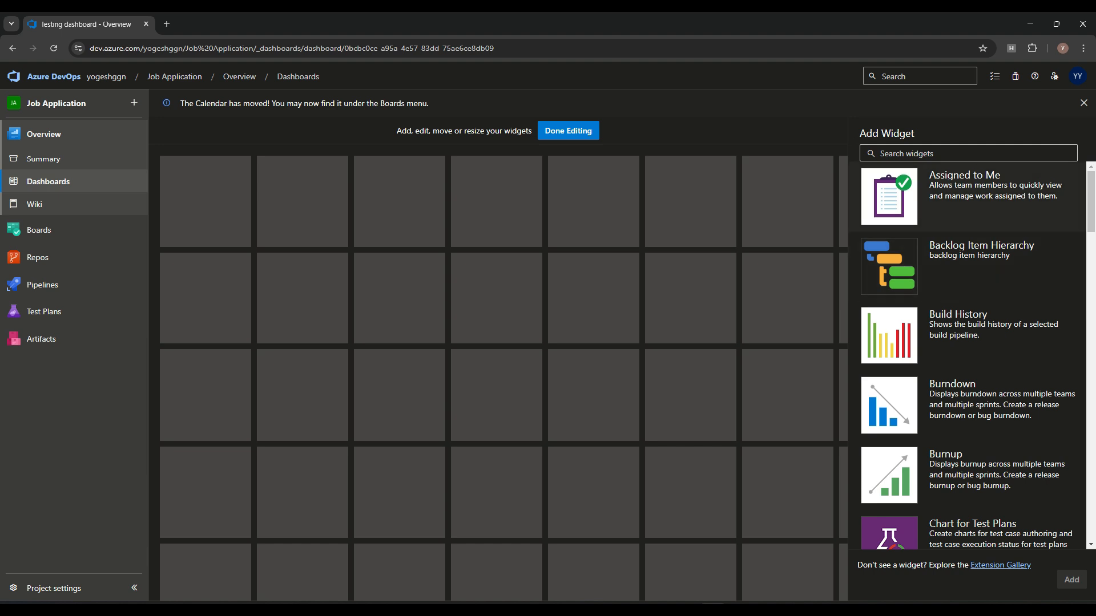
Step: Add the Assigned to Me, Burndown and Deployment status widgets to the Testing dashboard
{"action": "left_click", "coordinate": [967, 197]}
{"action": "left_click", "coordinate": [1072, 580]}
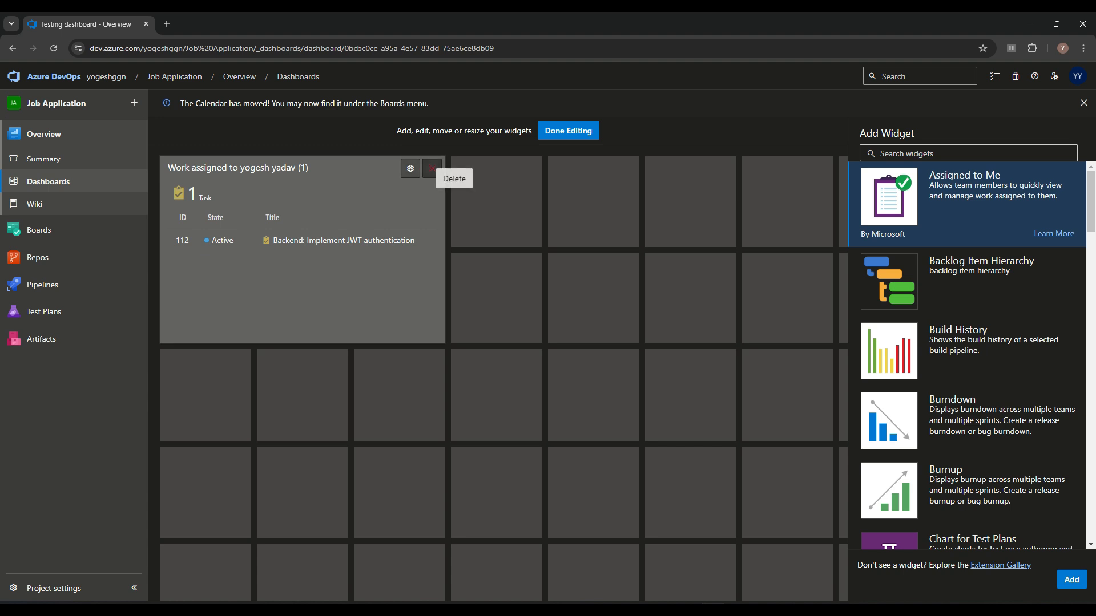
{"action": "left_click", "coordinate": [1071, 580]}
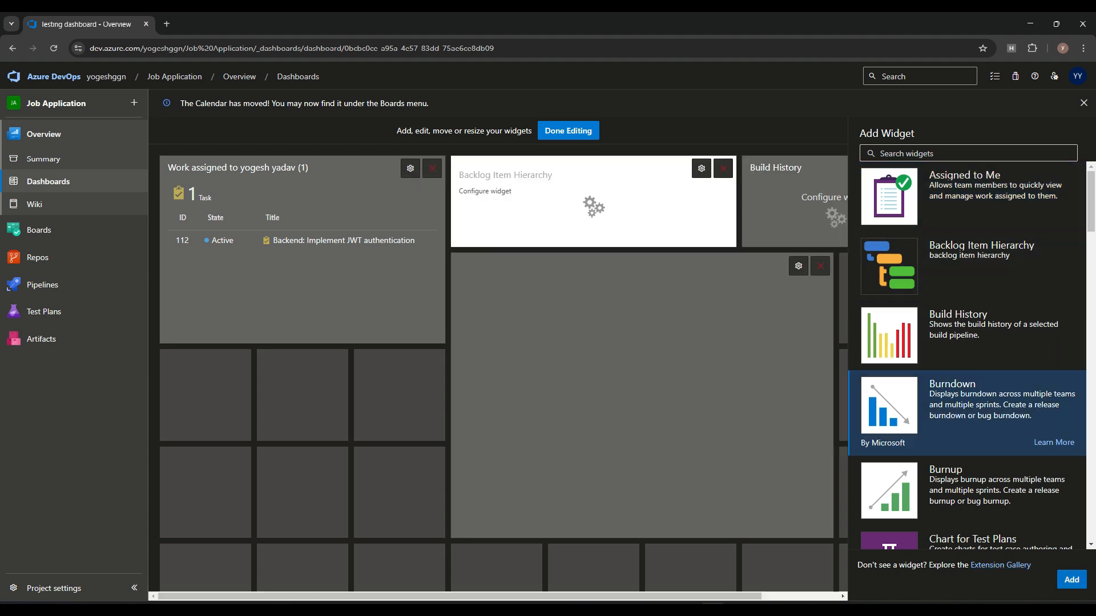
{"action": "left_click", "coordinate": [970, 481]}
{"action": "scroll", "coordinate": [970, 481], "scroll_direction": "down", "scroll_amount": 3}
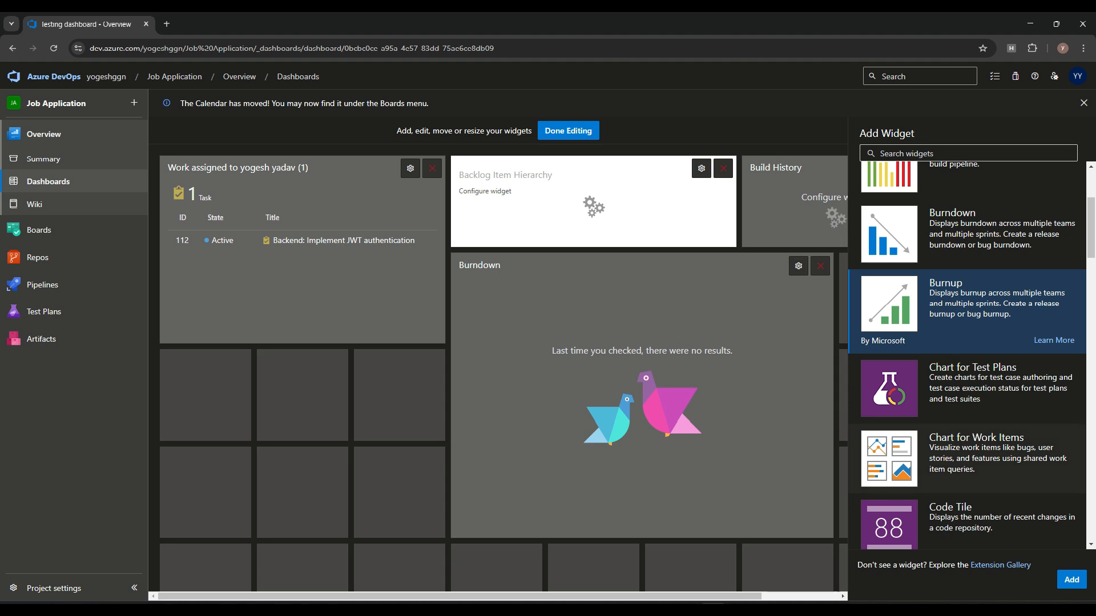
{"action": "scroll", "coordinate": [968, 355], "scroll_direction": "down", "scroll_amount": 3}
{"action": "scroll", "coordinate": [968, 355], "scroll_direction": "down", "scroll_amount": 4}
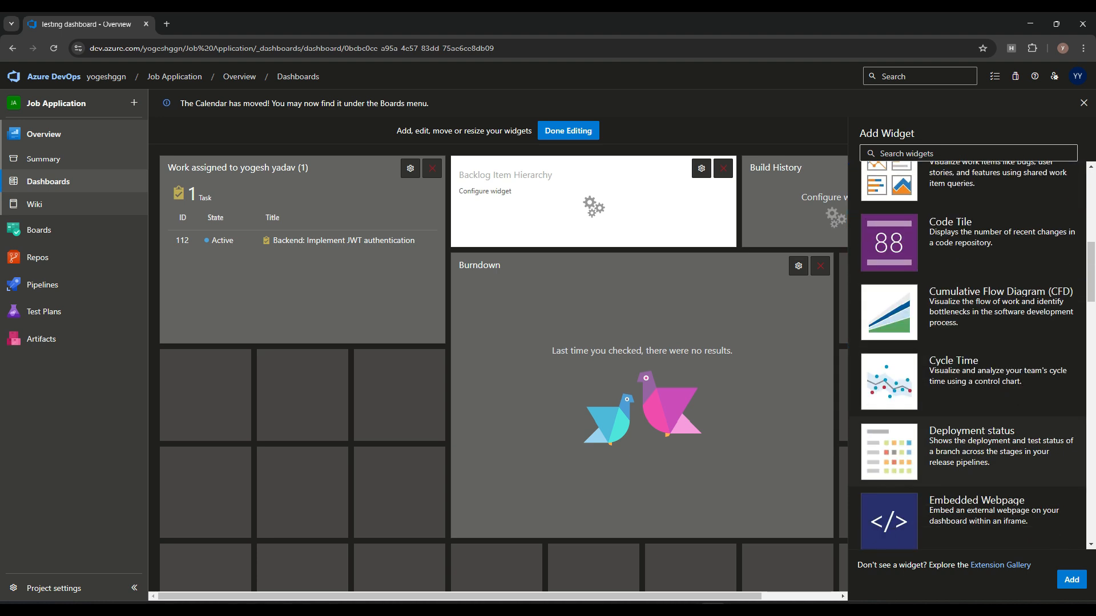
{"action": "left_click", "coordinate": [968, 342]}
{"action": "left_click", "coordinate": [1071, 580]}
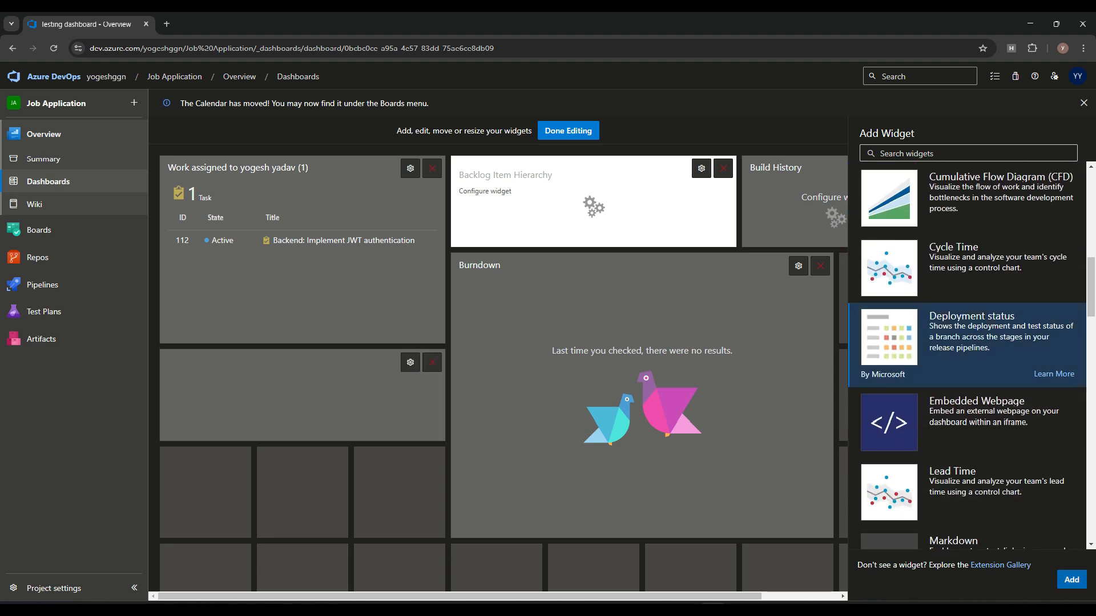
Step: Add the Other Links, Pull Requests, Release Pipeline Overview and Team Members widgets
{"action": "scroll", "coordinate": [967, 343], "scroll_direction": "down", "scroll_amount": 7}
{"action": "left_click", "coordinate": [967, 306]}
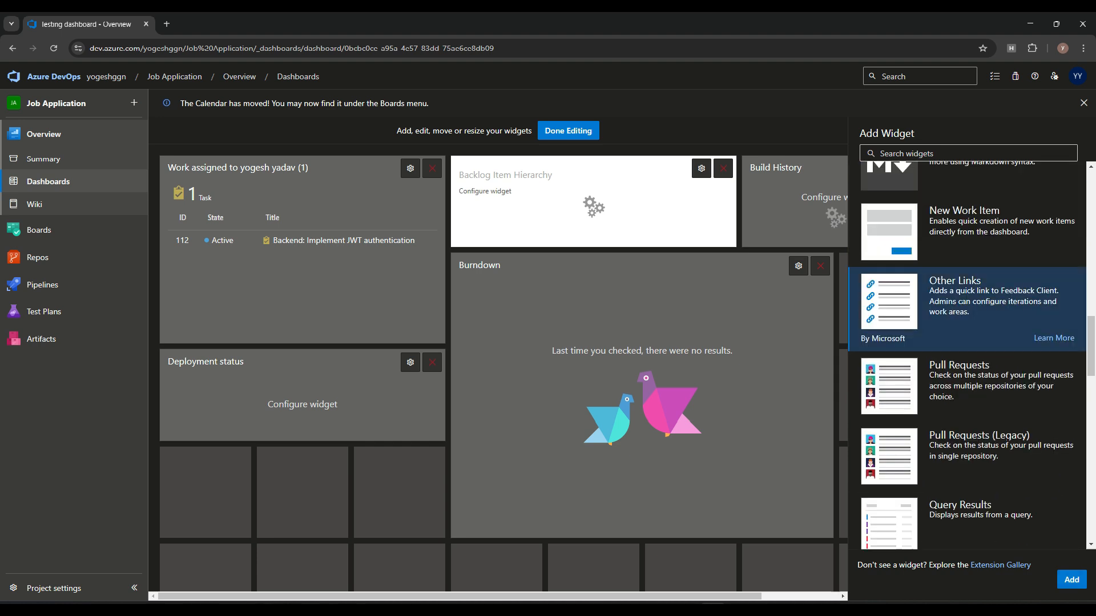
{"action": "left_click", "coordinate": [1071, 580]}
{"action": "left_click", "coordinate": [967, 379]}
{"action": "scroll", "coordinate": [967, 380], "scroll_direction": "down", "scroll_amount": 3}
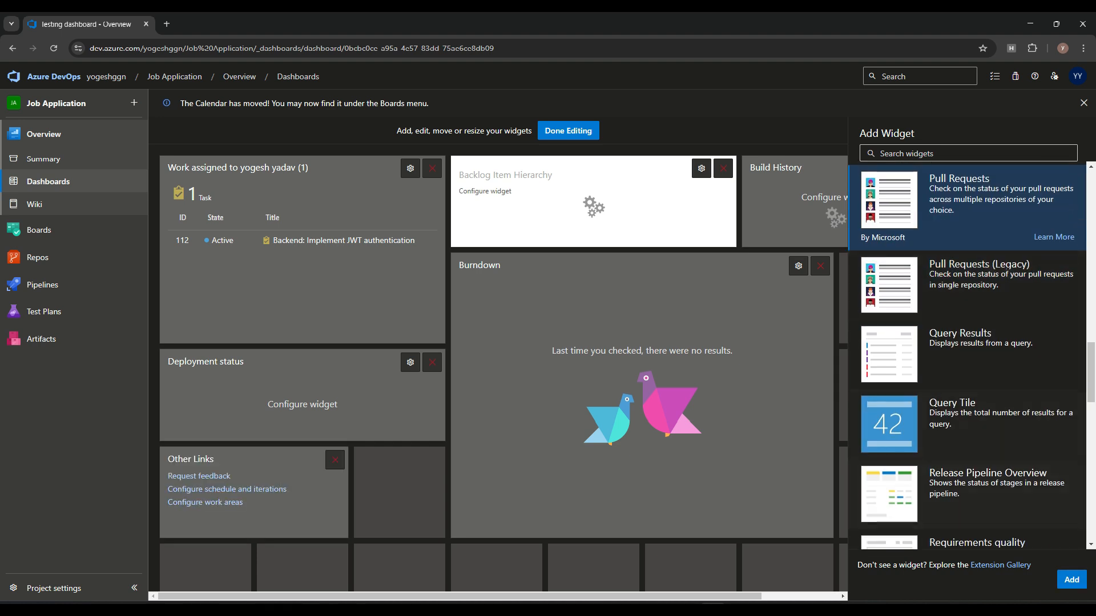
{"action": "left_click", "coordinate": [1071, 580]}
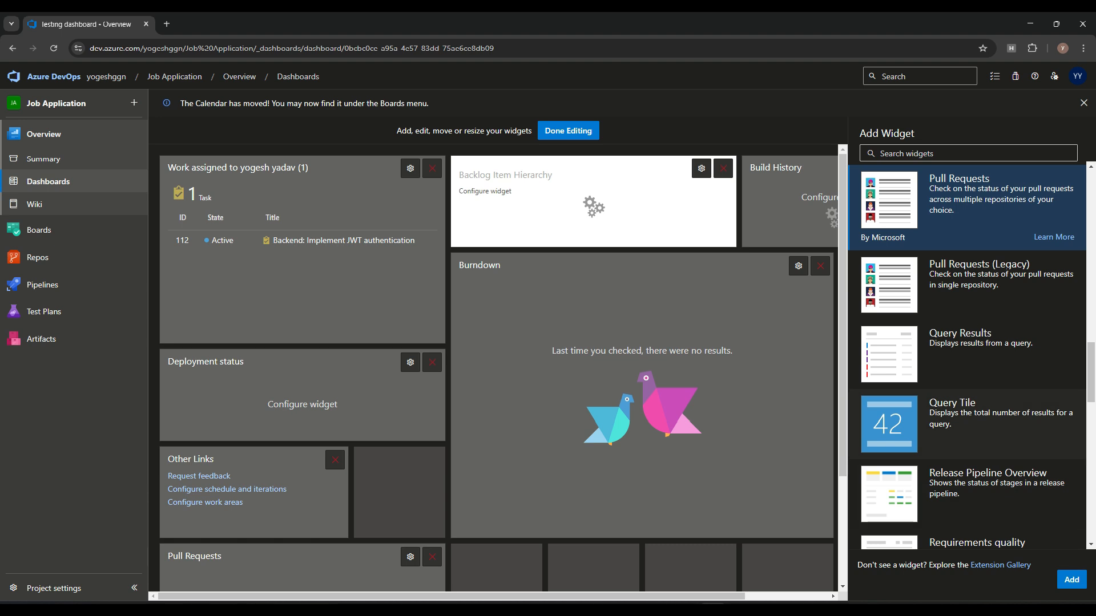
{"action": "left_click", "coordinate": [968, 422]}
{"action": "scroll", "coordinate": [967, 371], "scroll_direction": "down", "scroll_amount": 3}
{"action": "left_click", "coordinate": [967, 323]}
{"action": "left_click", "coordinate": [1071, 580]}
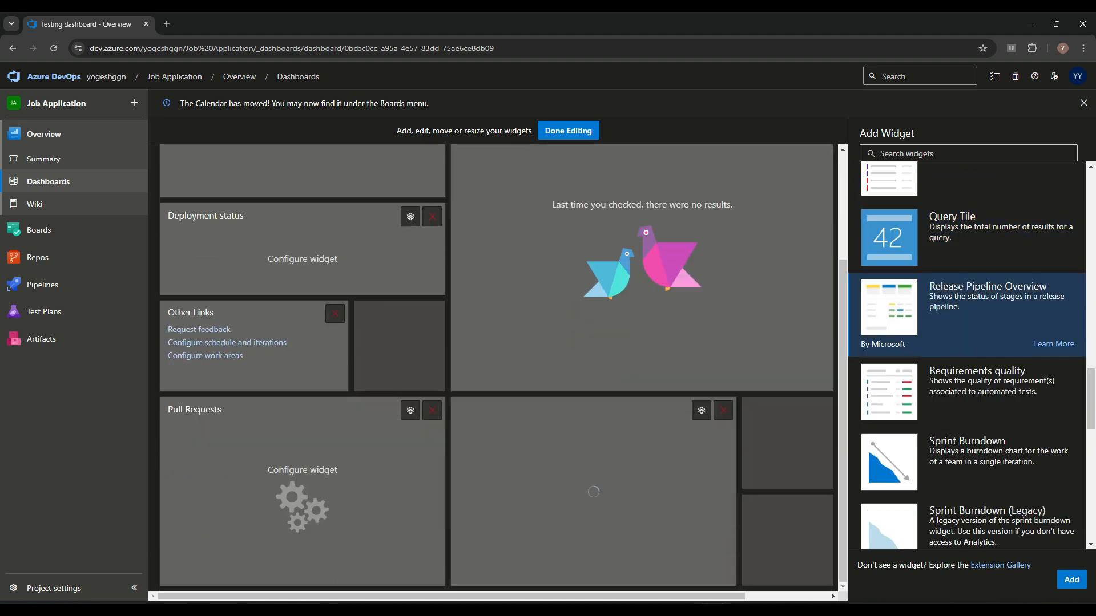
{"action": "scroll", "coordinate": [968, 457], "scroll_direction": "down", "scroll_amount": 5}
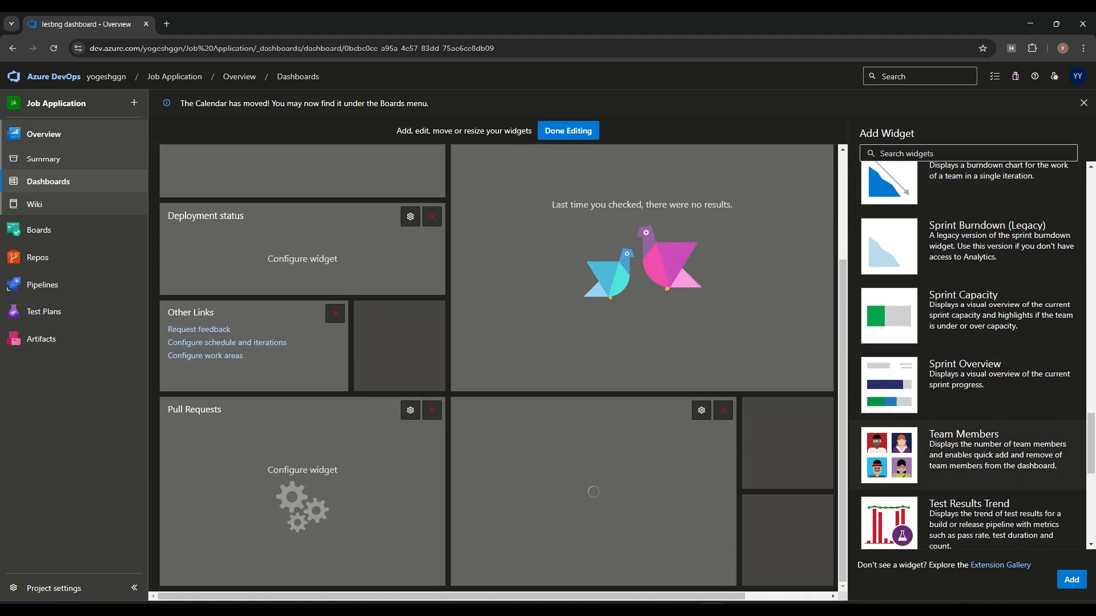
{"action": "left_click", "coordinate": [968, 456]}
{"action": "left_click", "coordinate": [1071, 579]}
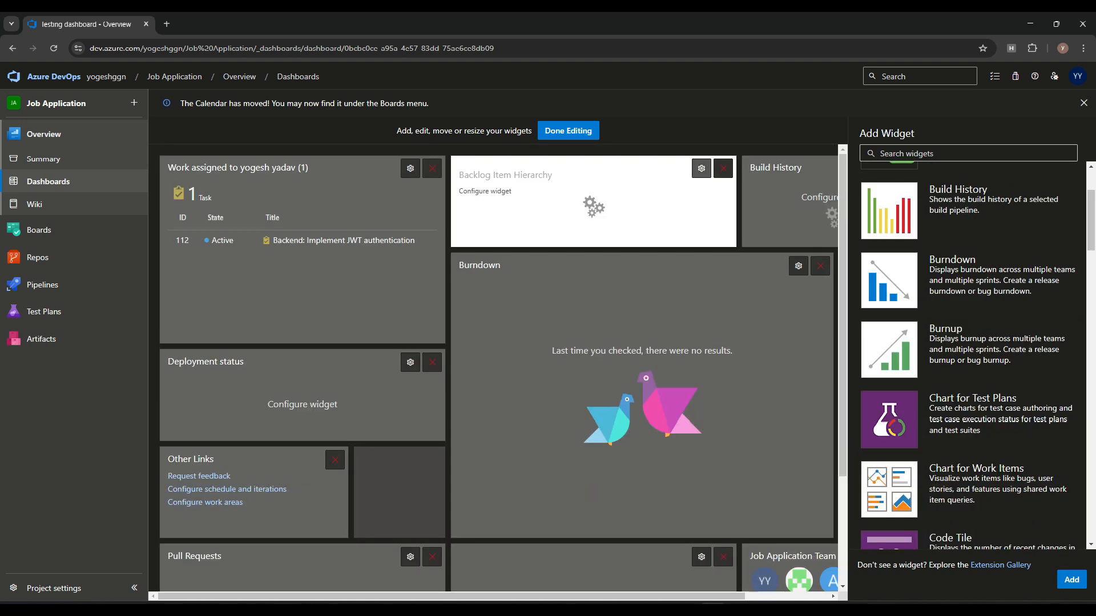
{"action": "left_click", "coordinate": [702, 169]}
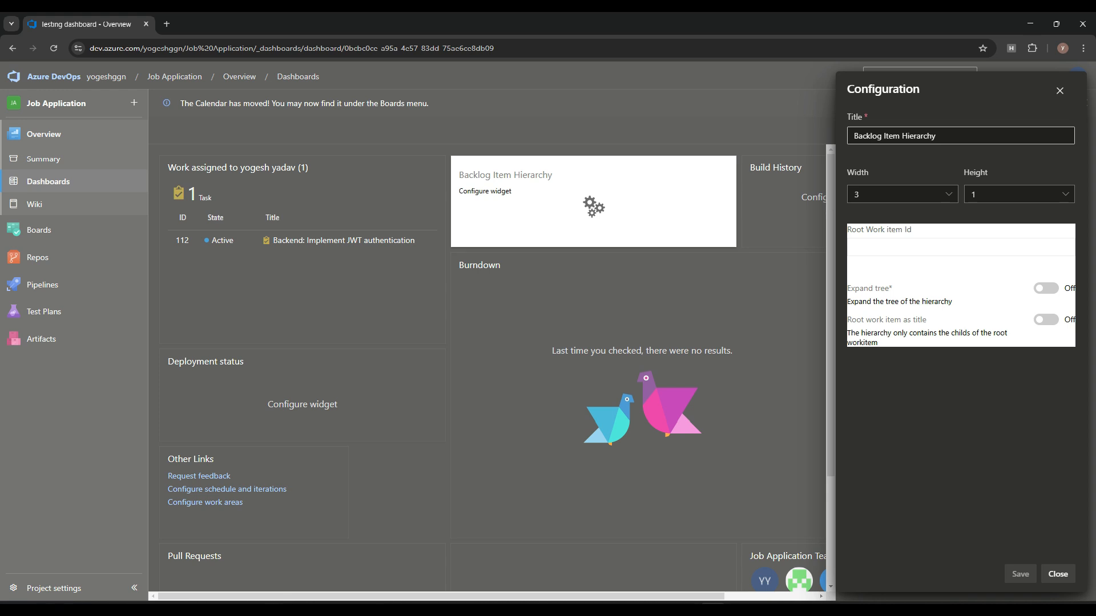
Step: Configure Backlog Item Hierarchy with expanded tree, root item as title, and root work item 110
{"action": "left_click", "coordinate": [1047, 289]}
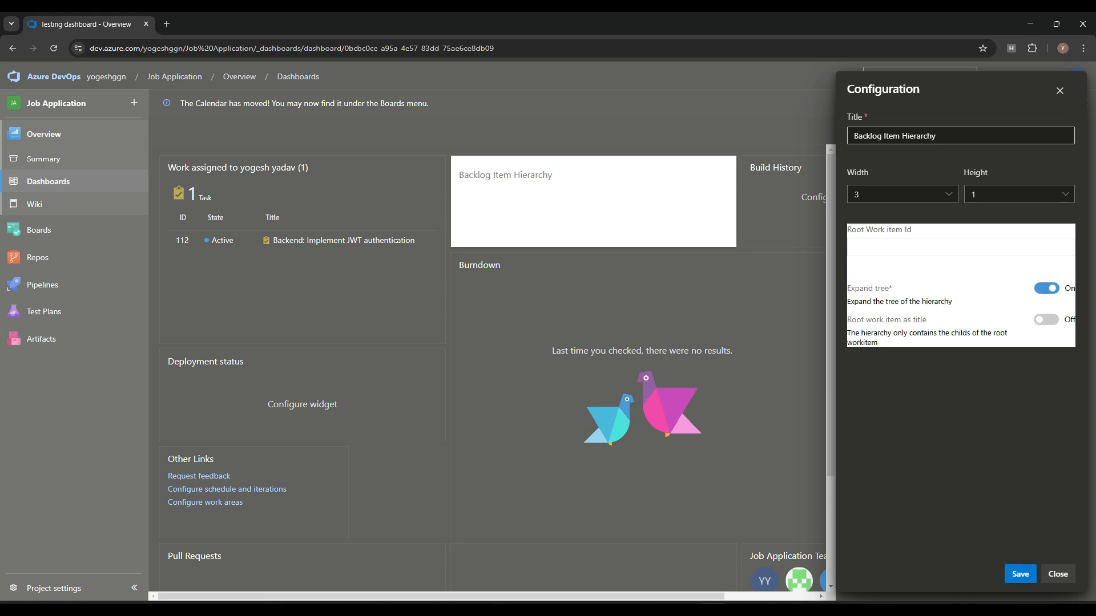
{"action": "left_click", "coordinate": [1047, 288]}
{"action": "left_click", "coordinate": [1046, 319]}
{"action": "left_click", "coordinate": [1021, 574]}
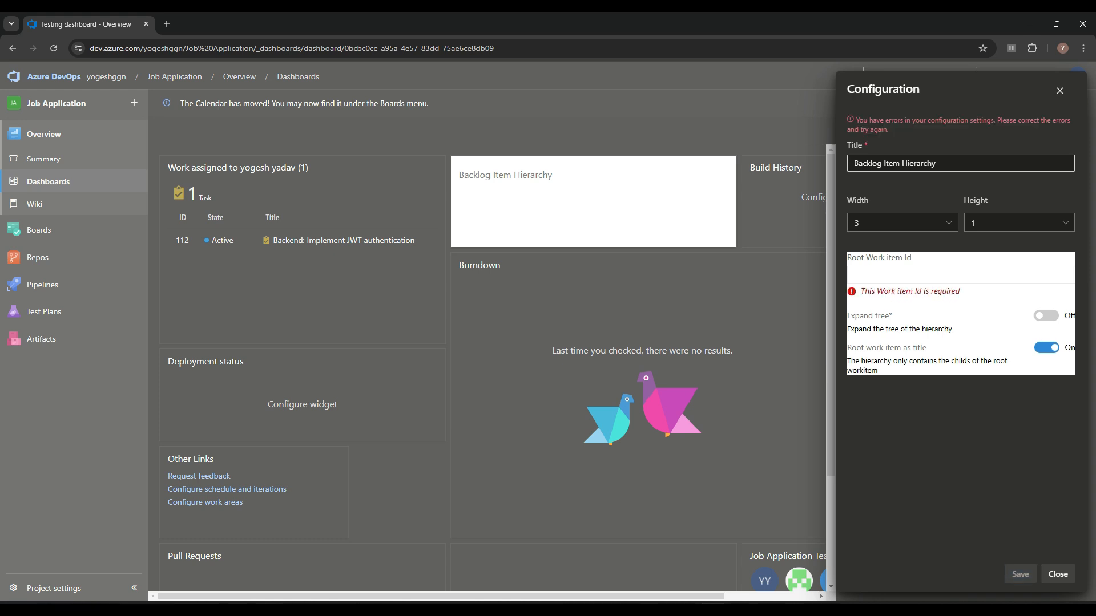
{"action": "left_click", "coordinate": [1036, 315]}
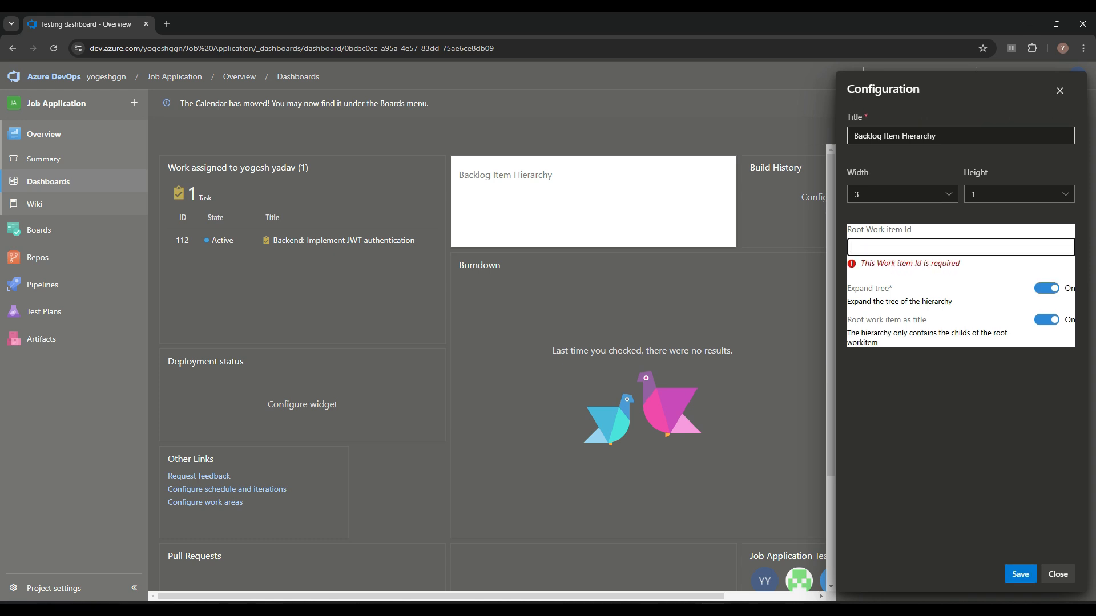
{"action": "type", "text": "11"}
{"action": "type", "text": "0"}
{"action": "left_click", "coordinate": [960, 423]}
{"action": "left_click", "coordinate": [1021, 575]}
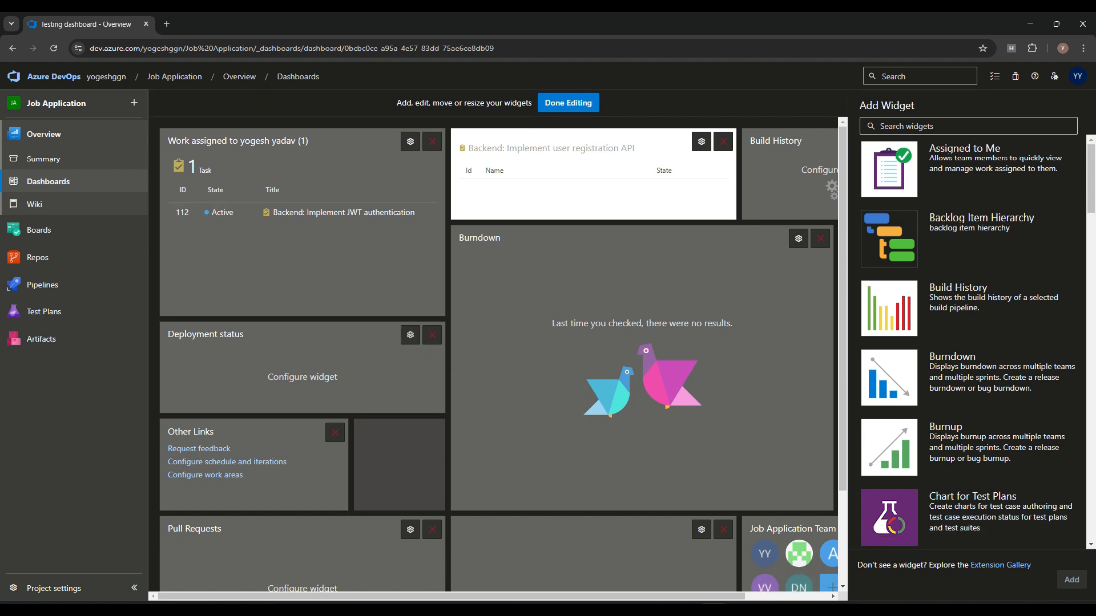
{"action": "left_click", "coordinate": [410, 335]}
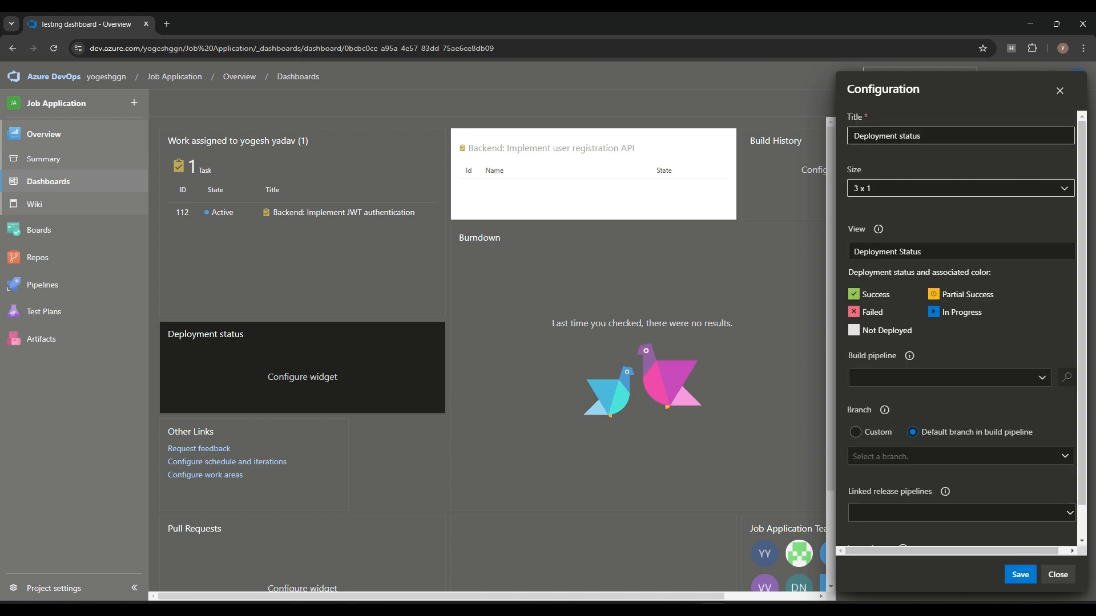
Step: Point the Deployment status widget at React-Demo builds and New release pipeline's Stage 1
{"action": "left_click", "coordinate": [948, 378]}
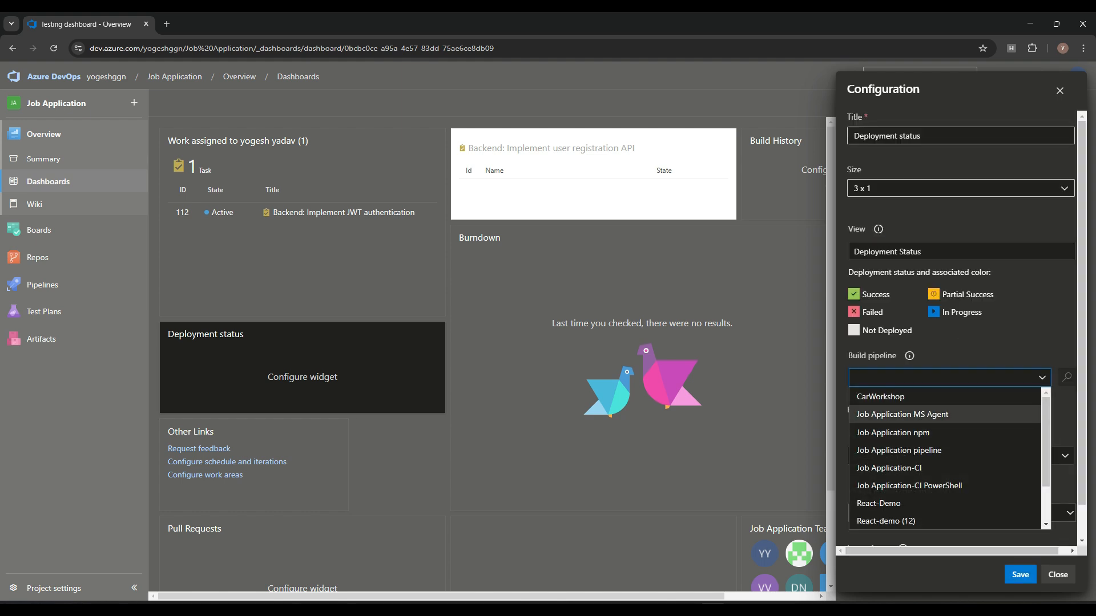
{"action": "left_click", "coordinate": [882, 396]}
{"action": "left_click", "coordinate": [936, 347]}
{"action": "left_click", "coordinate": [913, 473]}
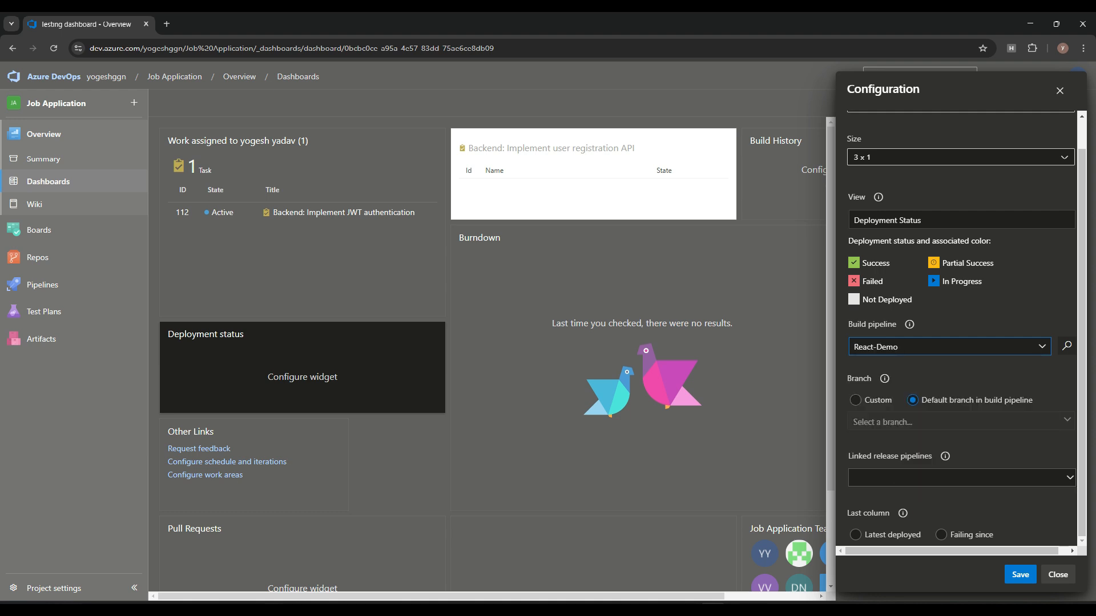
{"action": "left_click", "coordinate": [962, 478]}
{"action": "left_click", "coordinate": [878, 513]}
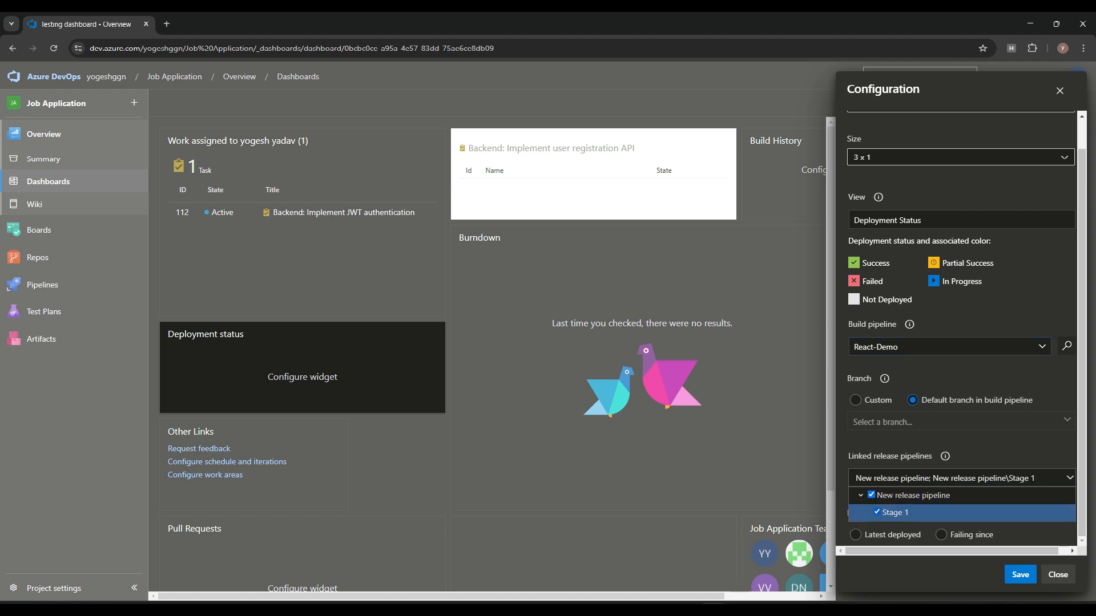
{"action": "key", "text": "Escape"}
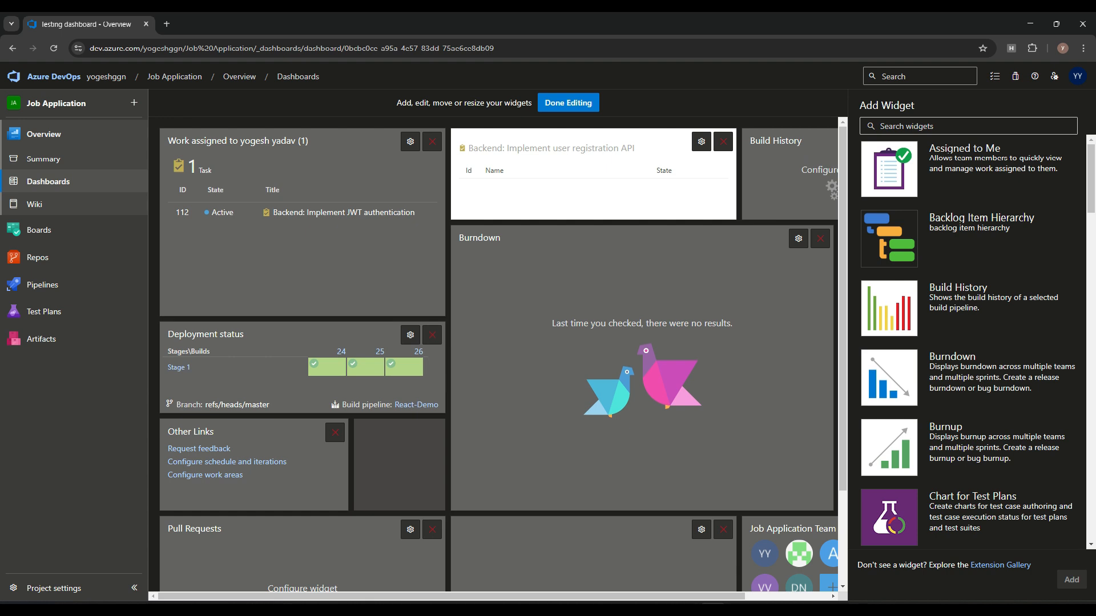
Step: Finish editing the Testing dashboard so its widget changes are saved
{"action": "scroll", "coordinate": [497, 354], "scroll_direction": "down", "scroll_amount": 3}
{"action": "scroll", "coordinate": [498, 354], "scroll_direction": "up", "scroll_amount": 3}
{"action": "left_click", "coordinate": [568, 102]}
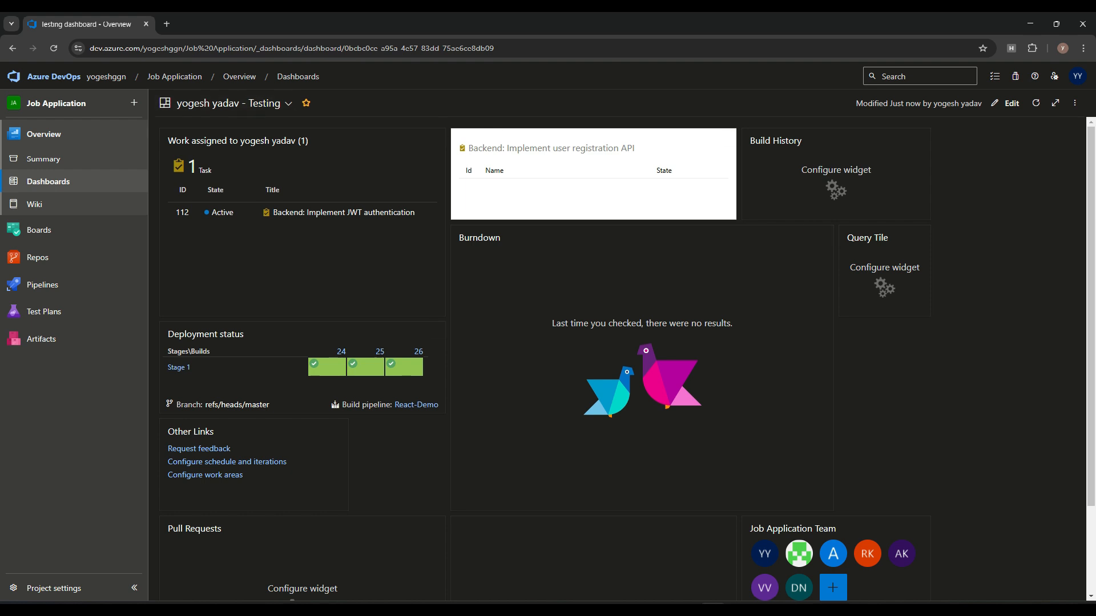
{"action": "left_click", "coordinate": [240, 103]}
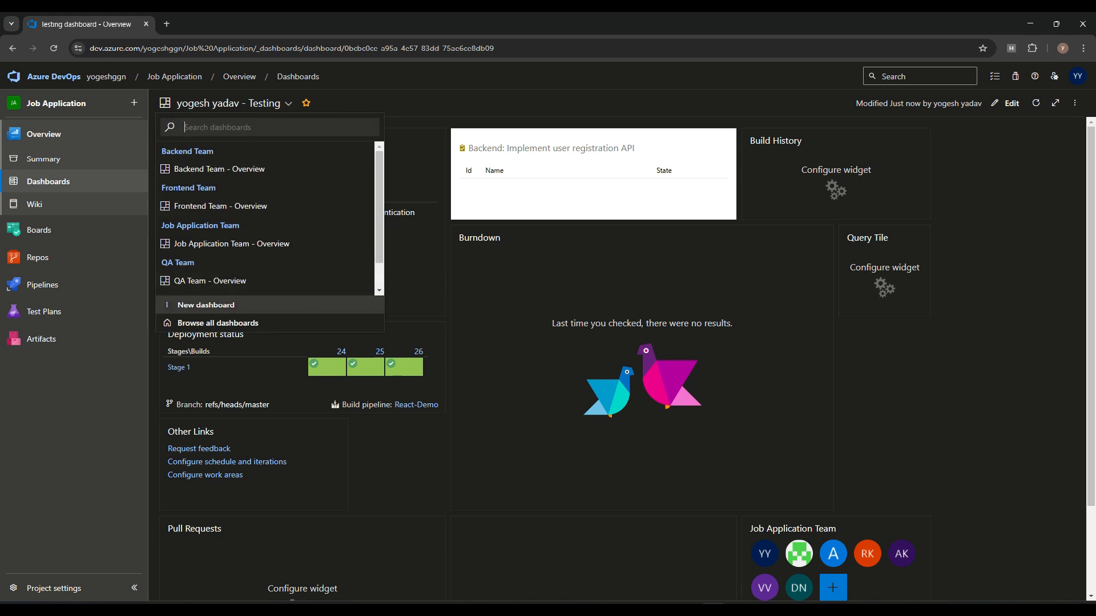
Step: Browse the dashboard list without switching, then go to the Job Application project summary
{"action": "left_click", "coordinate": [412, 366]}
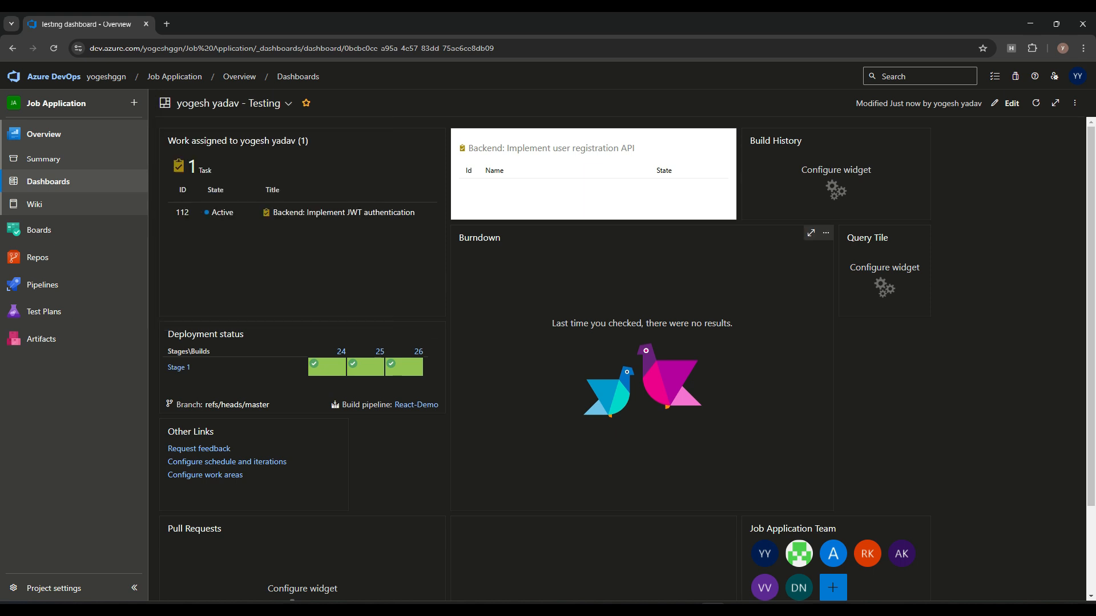
{"action": "left_click", "coordinate": [229, 104]}
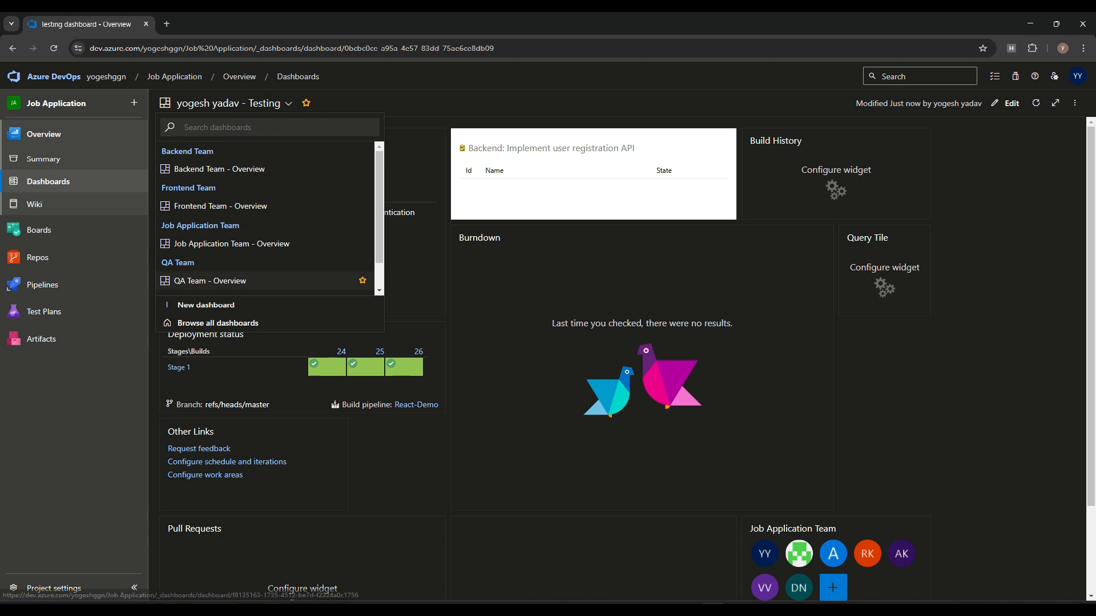
{"action": "left_click", "coordinate": [399, 457]}
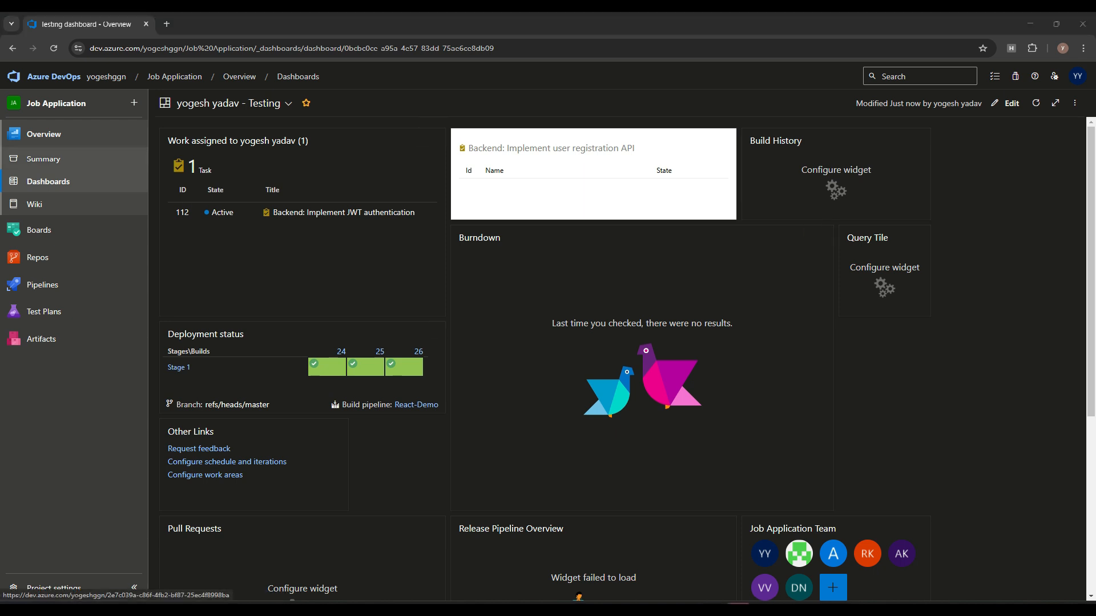
{"action": "left_click", "coordinate": [43, 159]}
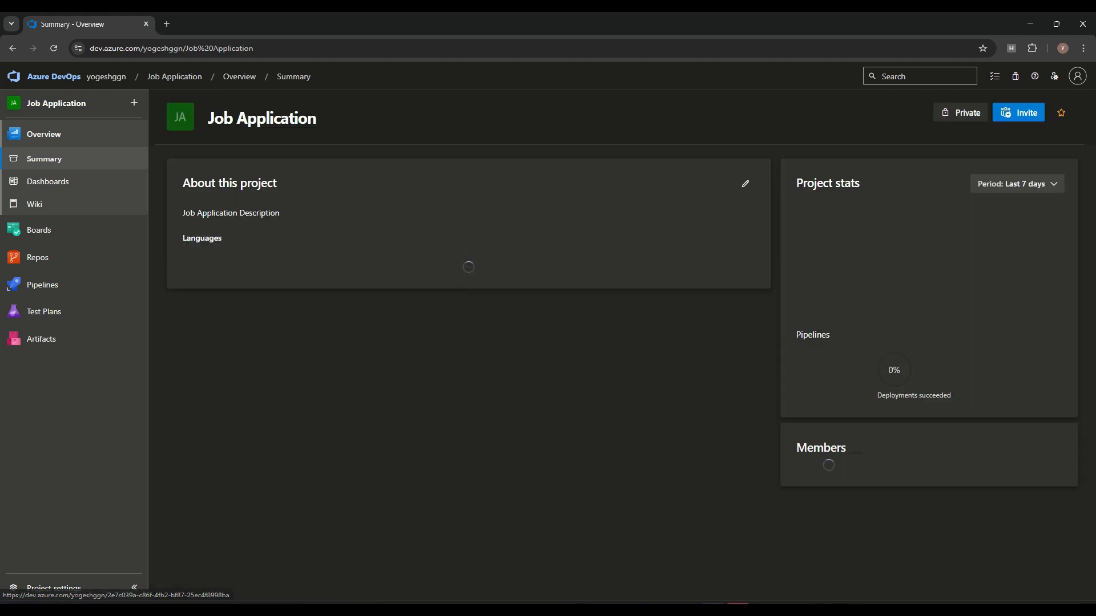
{"action": "scroll", "coordinate": [627, 371], "scroll_direction": "down", "scroll_amount": 6}
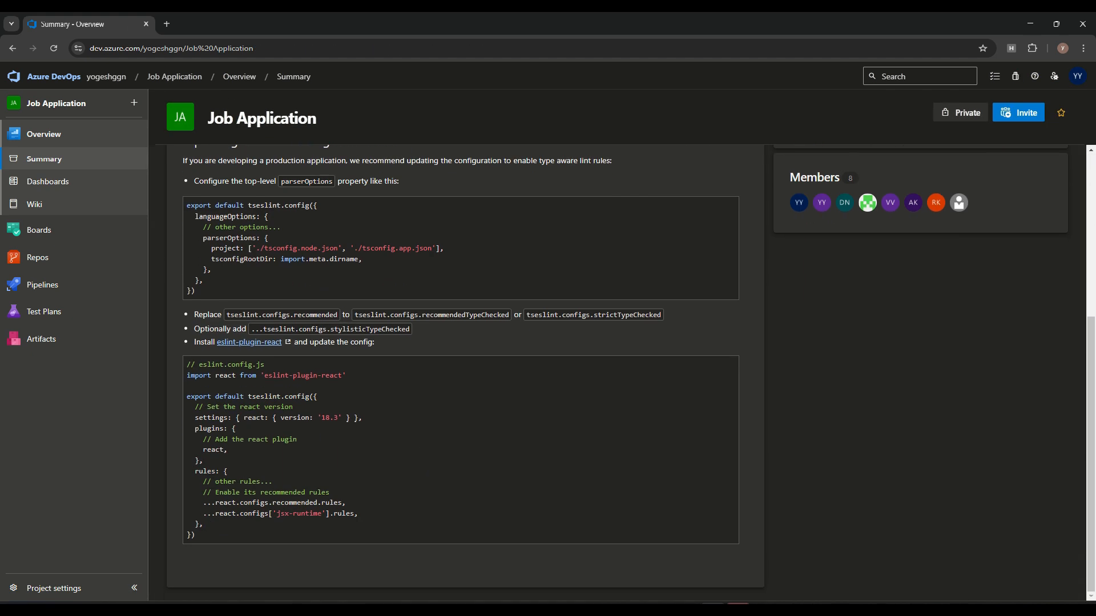
{"action": "scroll", "coordinate": [628, 371], "scroll_direction": "up", "scroll_amount": 5}
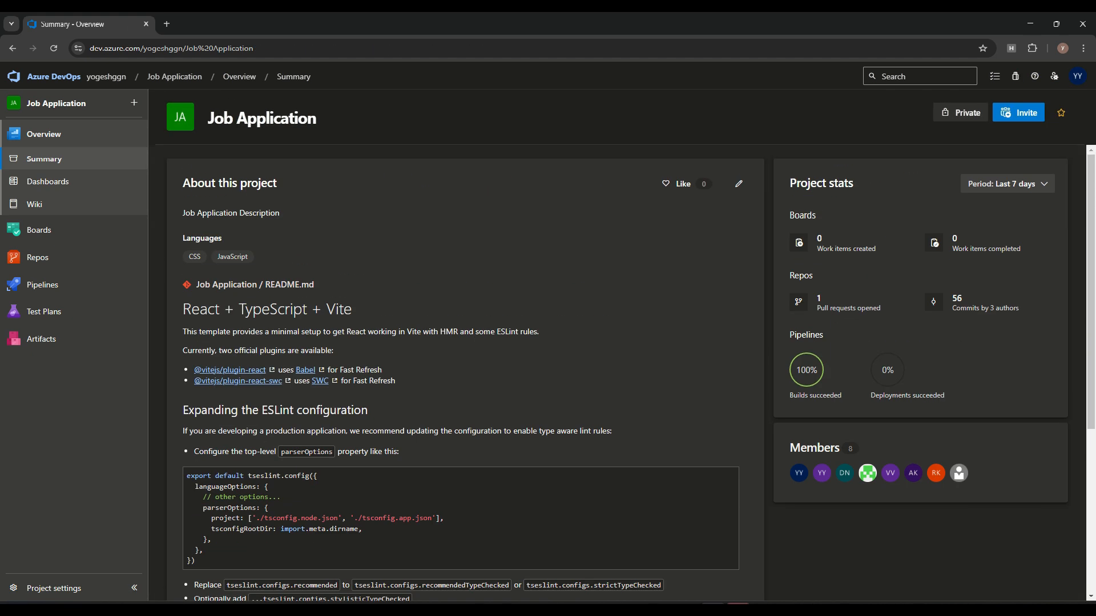
{"action": "left_click", "coordinate": [739, 183]}
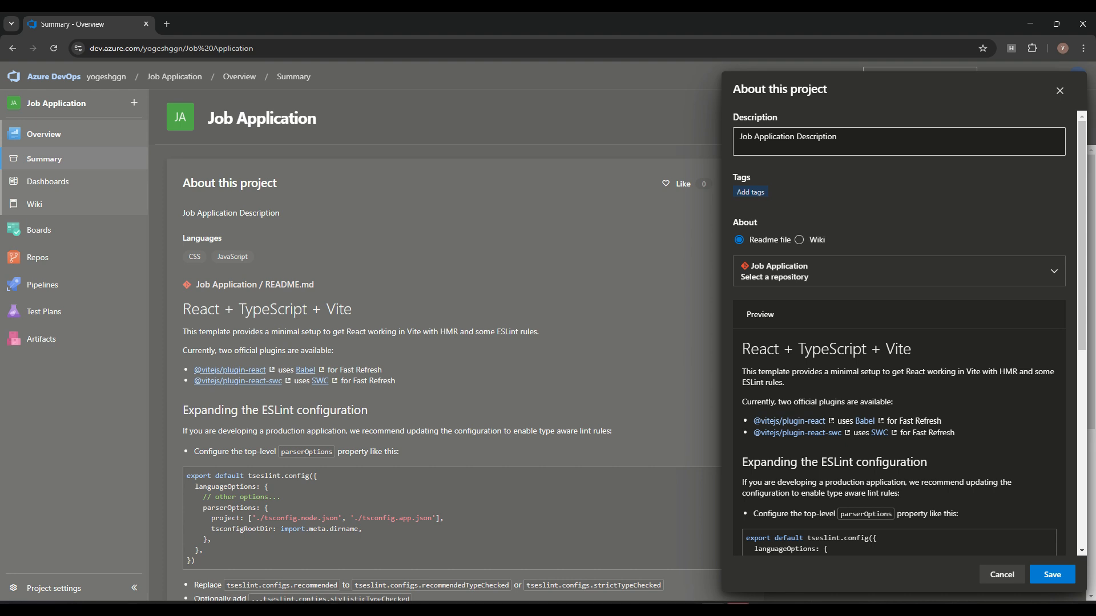
Step: Scroll through the README preview in the About this project panel
{"action": "scroll", "coordinate": [899, 333], "scroll_direction": "down", "scroll_amount": 6}
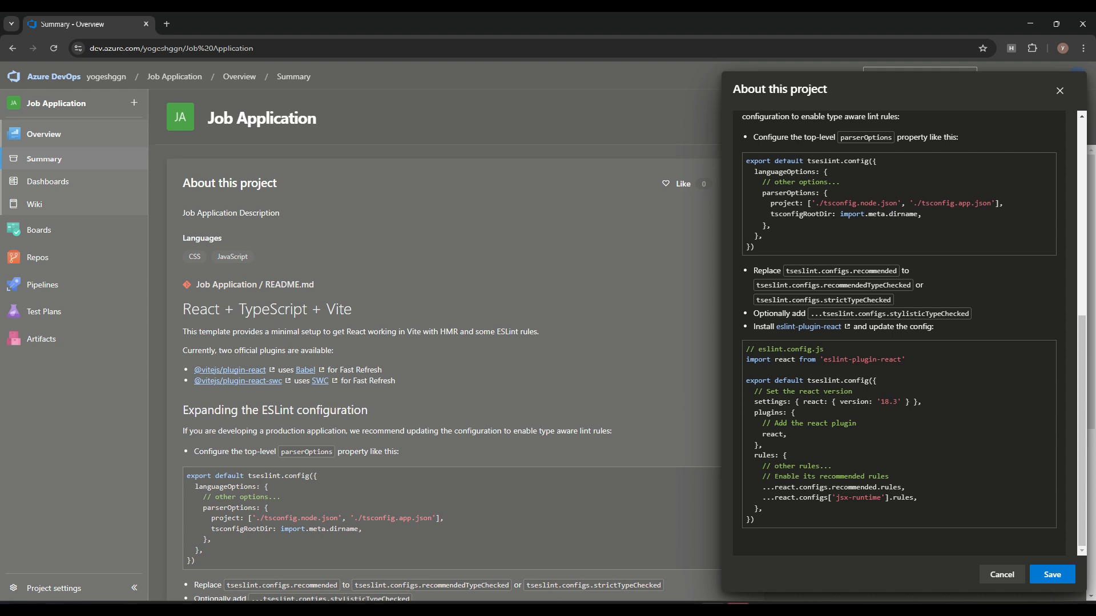
{"action": "scroll", "coordinate": [899, 334], "scroll_direction": "up", "scroll_amount": 6}
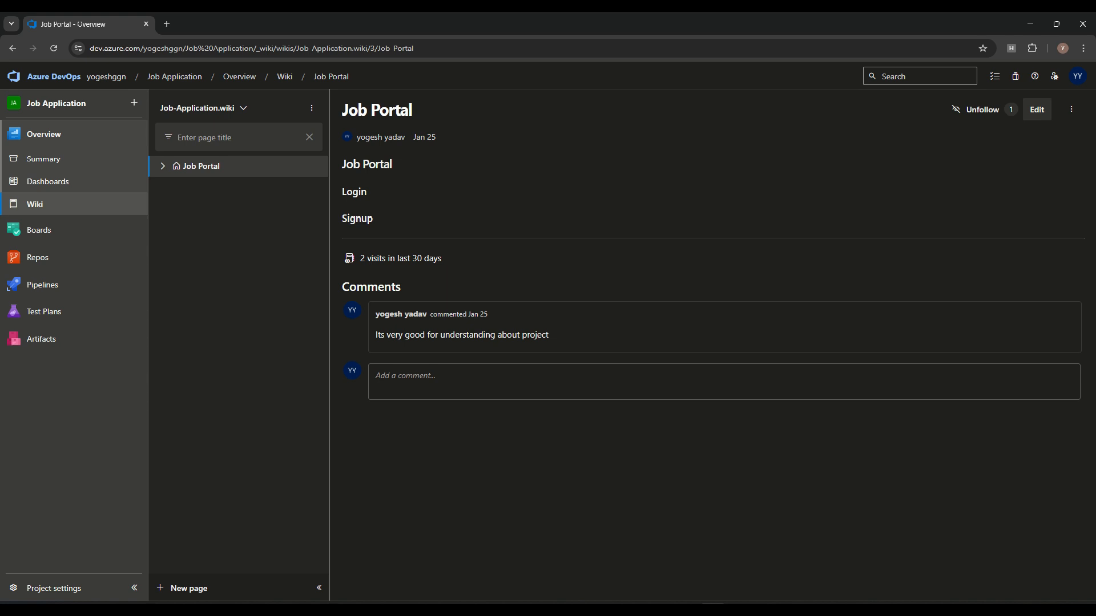
Step: Look through the project's wiki list and the wiki options menu without changing anything
{"action": "left_click", "coordinate": [244, 108]}
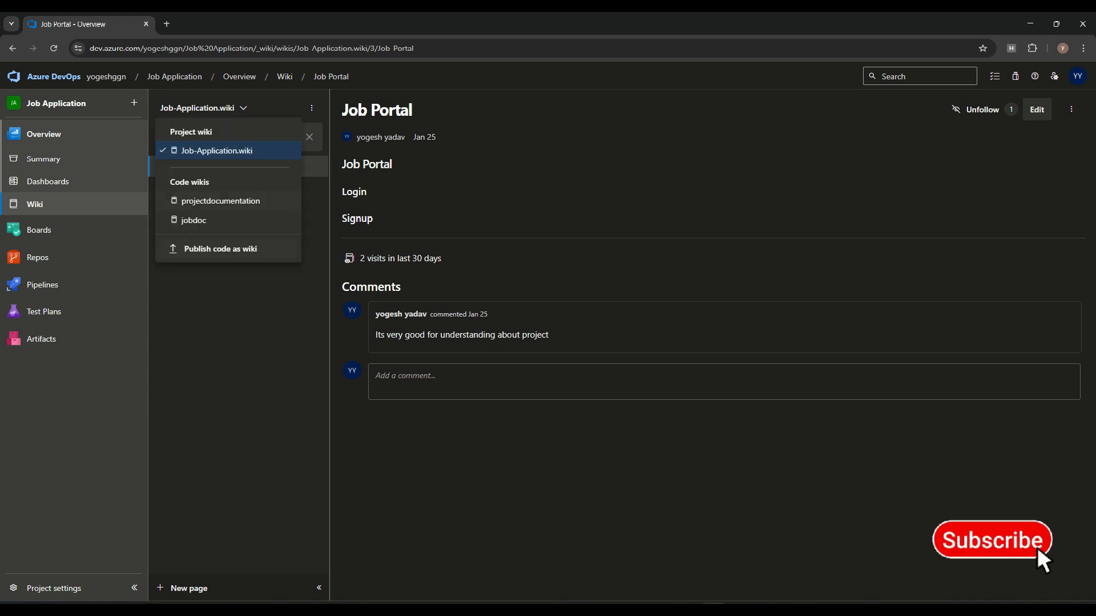
{"action": "left_click", "coordinate": [243, 108]}
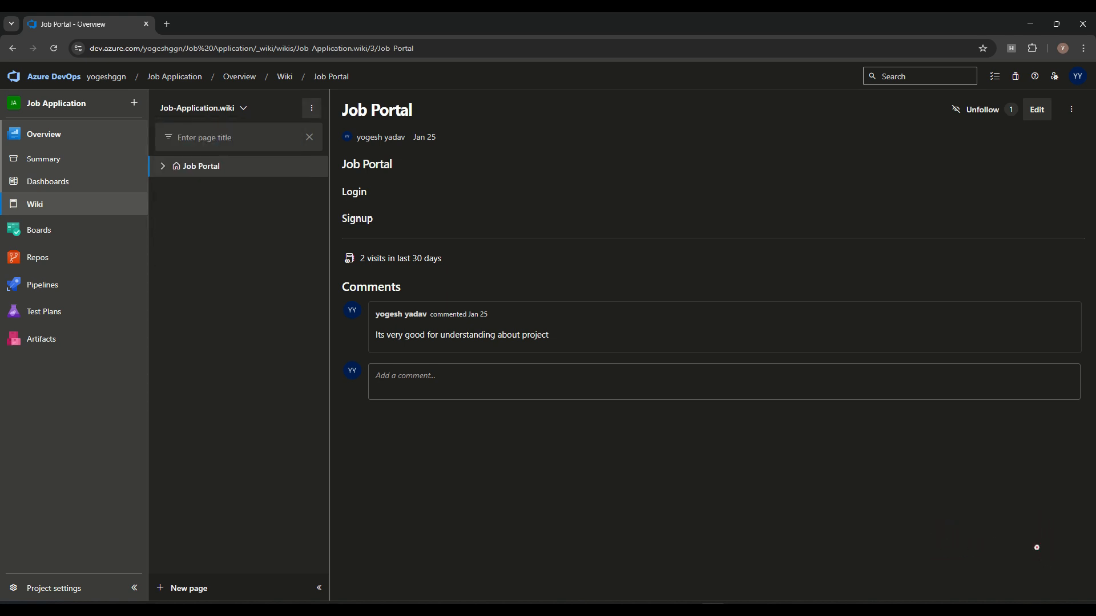
{"action": "left_click", "coordinate": [312, 108]}
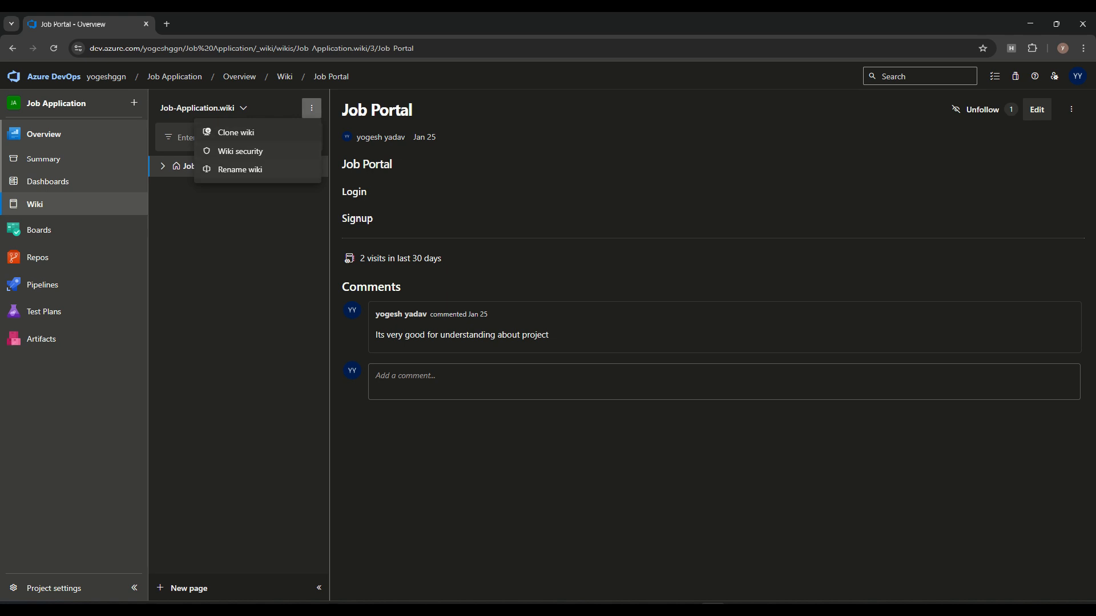
{"action": "key", "text": "Escape"}
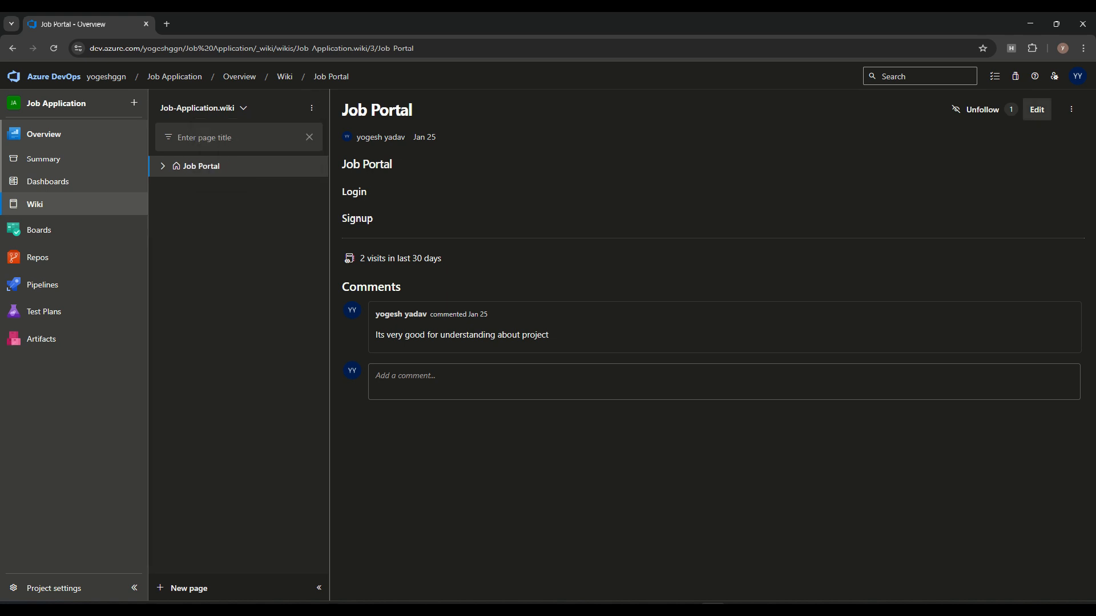
Step: Check Job Portal's revision history ('Added Job Portal'), then return to the wiki page tree
{"action": "left_click", "coordinate": [1071, 109]}
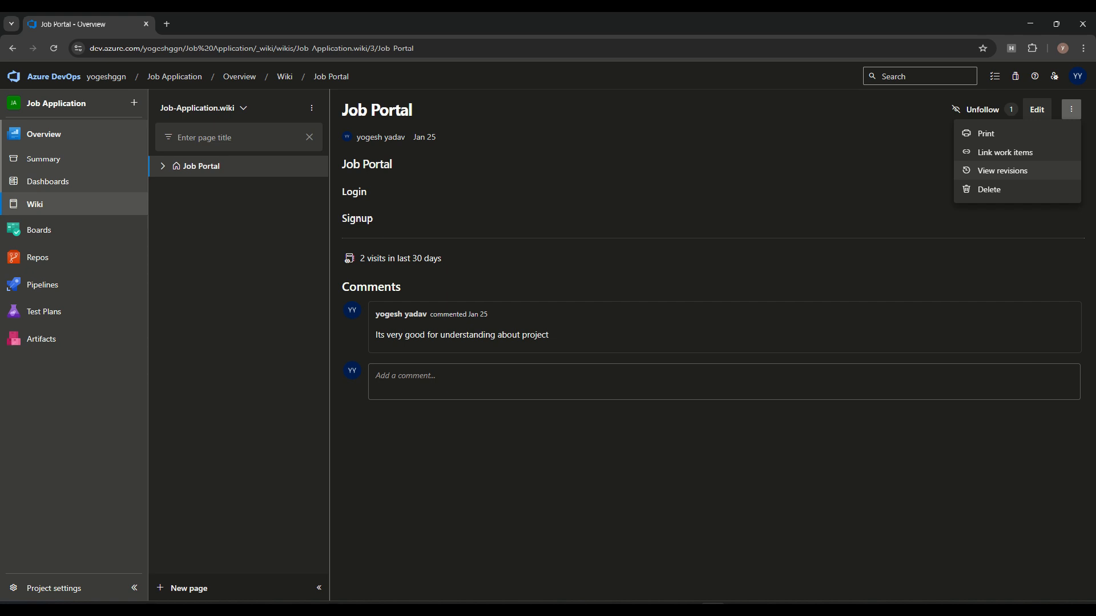
{"action": "left_click", "coordinate": [1003, 171]}
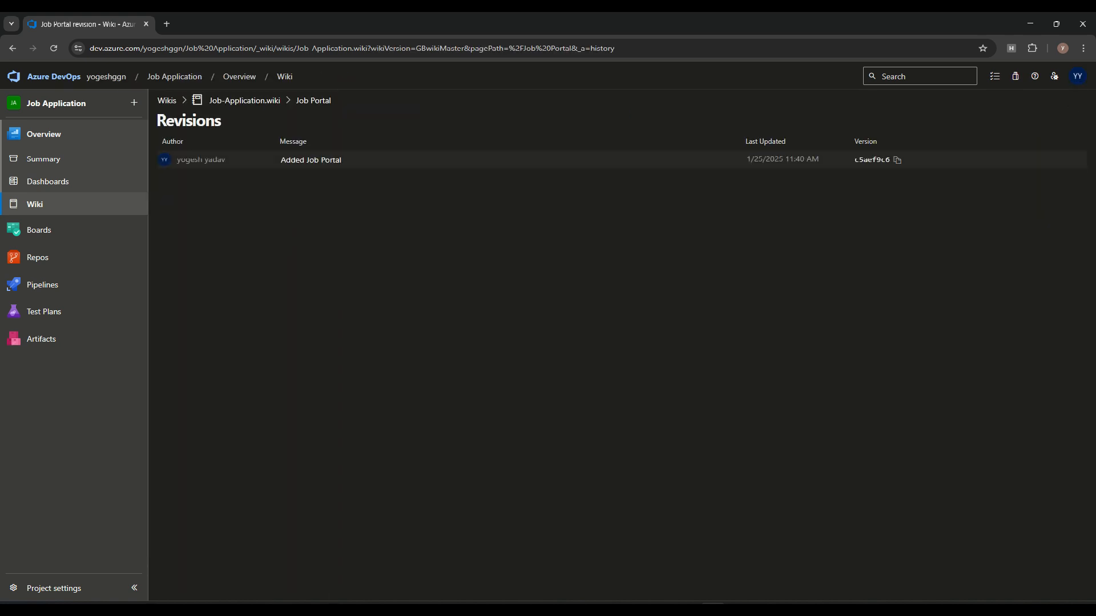
{"action": "left_click", "coordinate": [35, 205]}
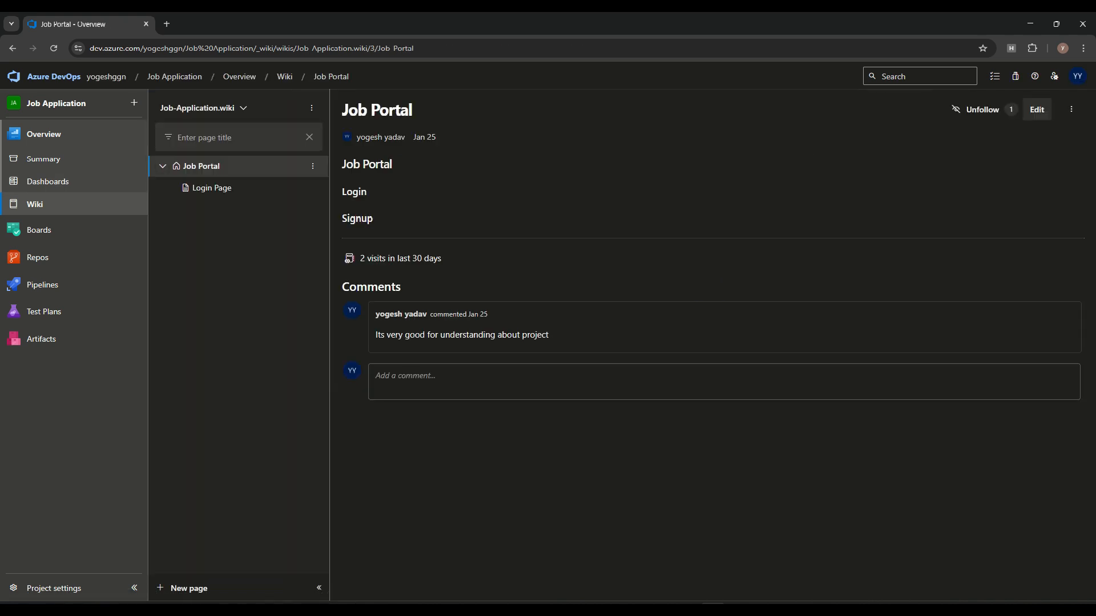
{"action": "left_click", "coordinate": [313, 166]}
{"action": "left_click", "coordinate": [268, 209]}
Step: Create a Job Portal sub-page titled 'About Page' and open the 'Markdown supported' guide
{"action": "left_click", "coordinate": [313, 166]}
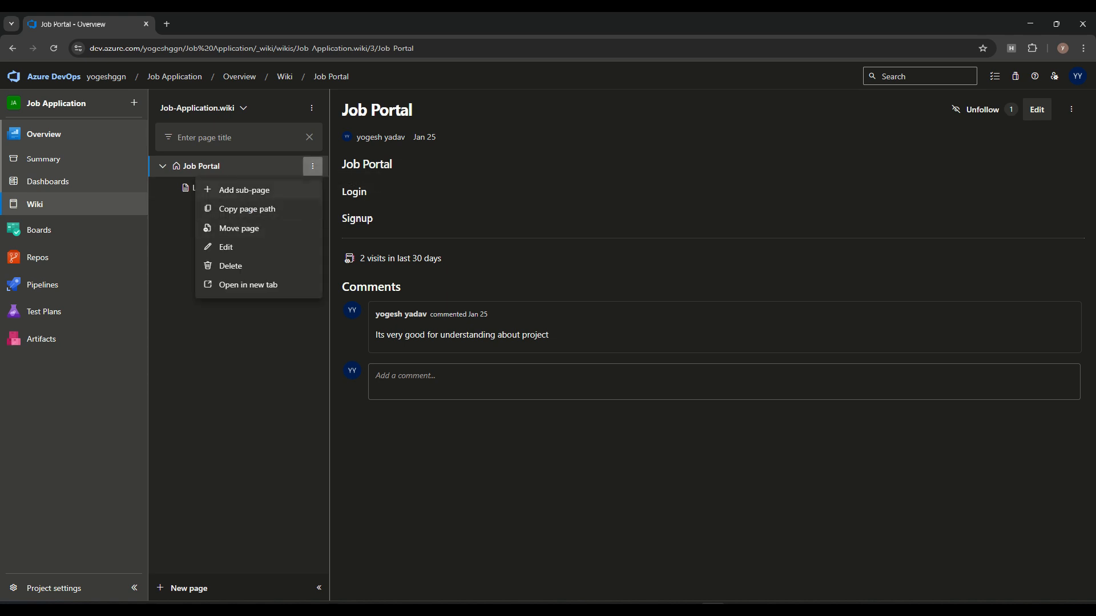
{"action": "left_click", "coordinate": [245, 190]}
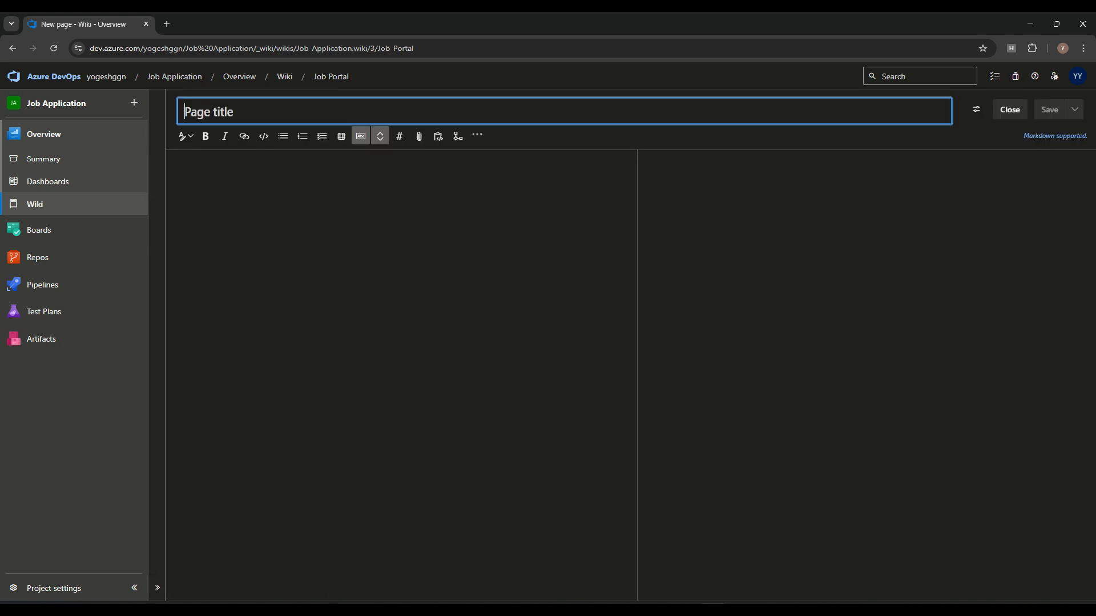
{"action": "type", "text": "About Page"}
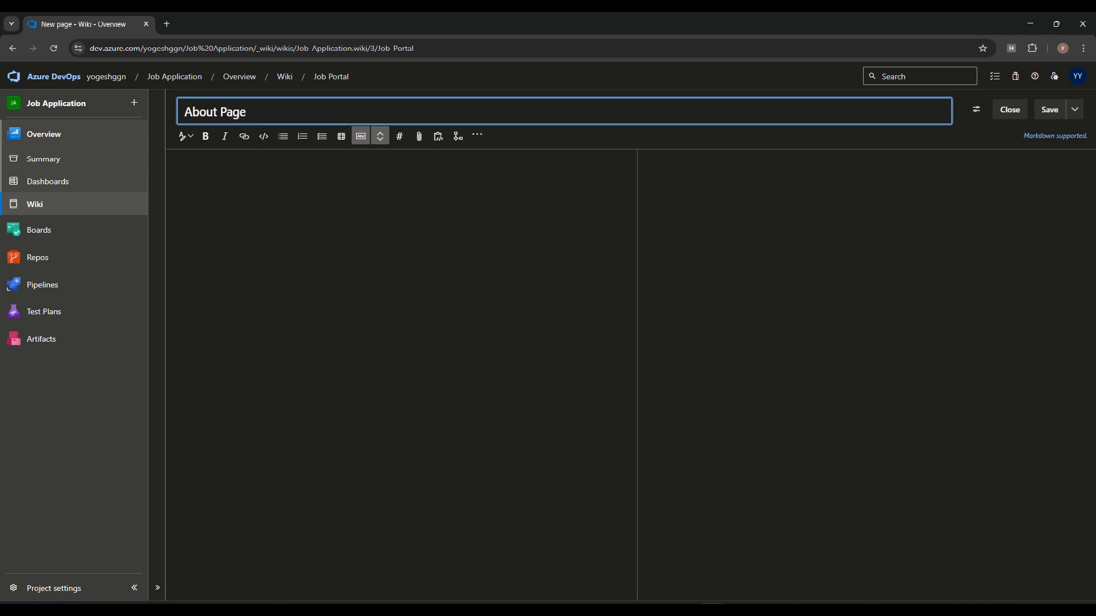
{"action": "left_click", "coordinate": [240, 186]}
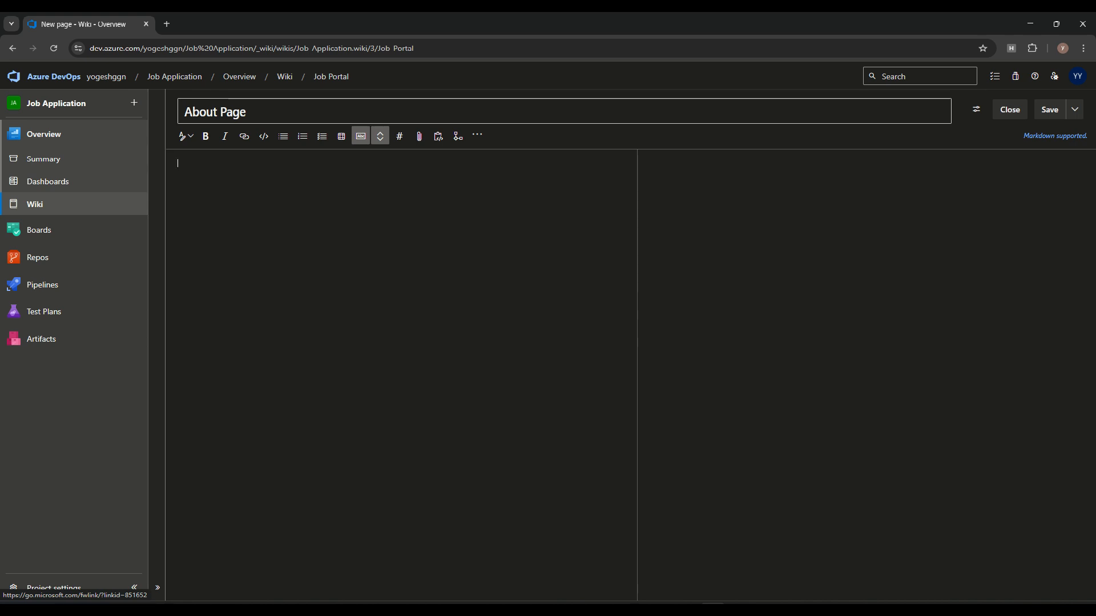
{"action": "left_click", "coordinate": [1055, 136]}
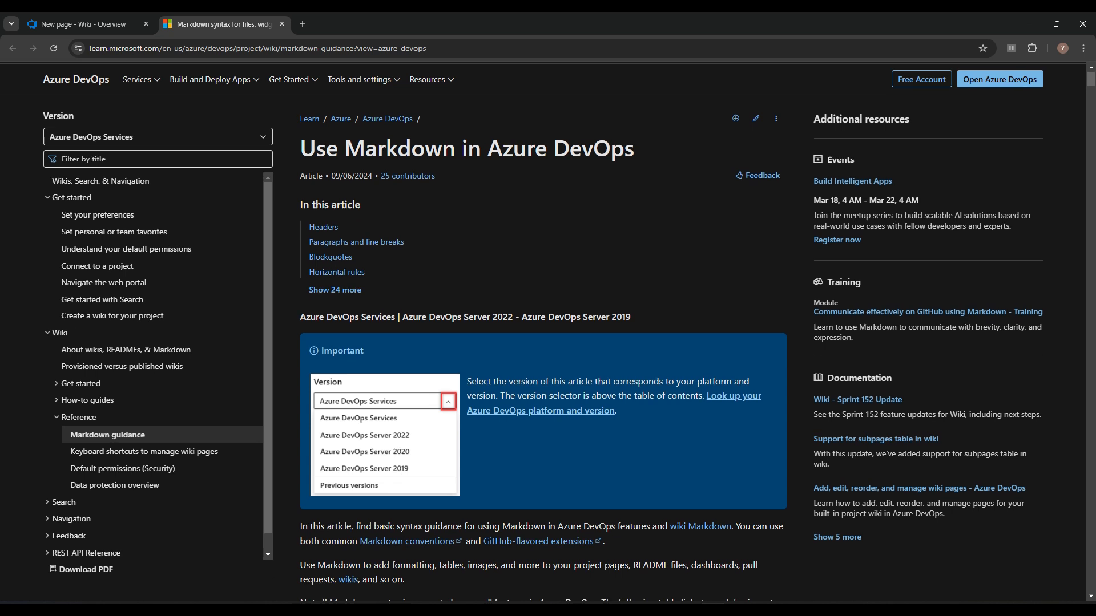
Step: Copy the Headers example from the Use Markdown in Azure DevOps article, then return to the draft
{"action": "scroll", "coordinate": [542, 331], "scroll_direction": "down", "scroll_amount": 12}
{"action": "scroll", "coordinate": [543, 331], "scroll_direction": "up", "scroll_amount": 5}
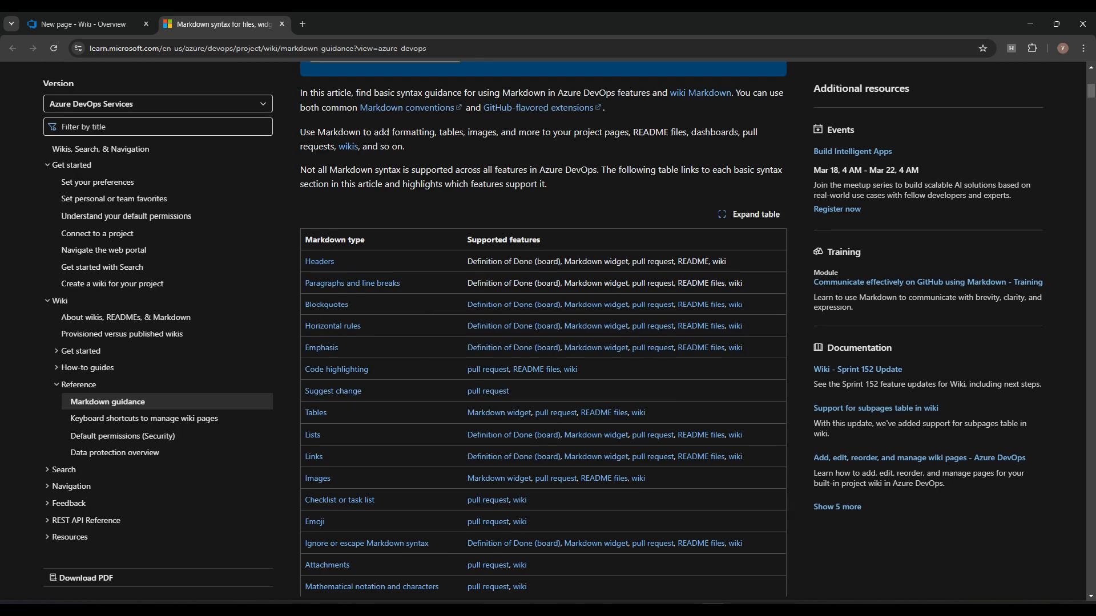
{"action": "scroll", "coordinate": [352, 232], "scroll_direction": "down", "scroll_amount": 4}
{"action": "scroll", "coordinate": [352, 232], "scroll_direction": "up", "scroll_amount": 3}
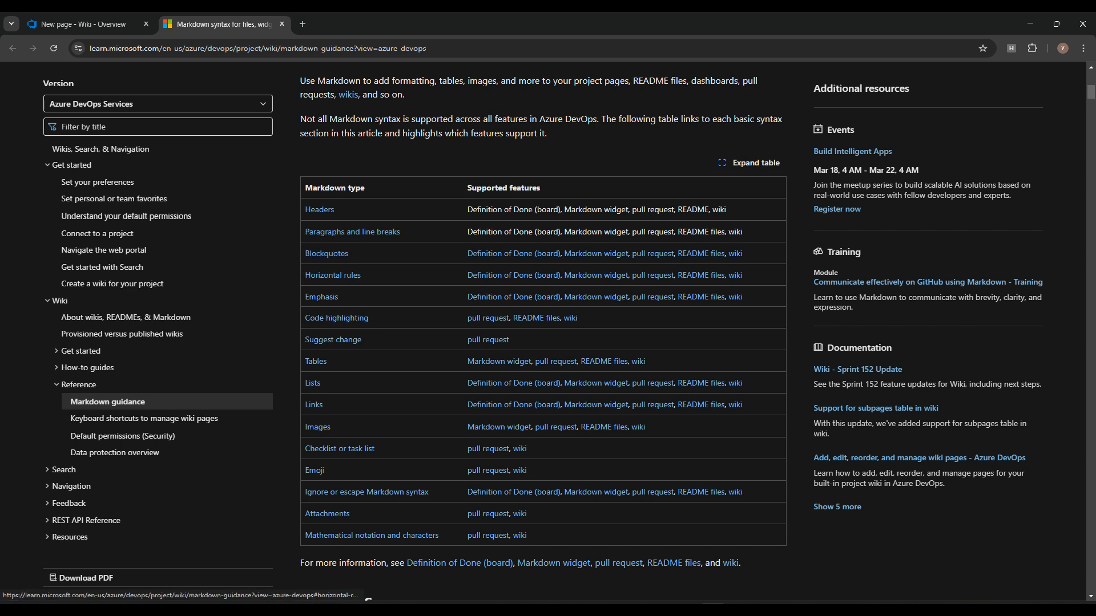
{"action": "scroll", "coordinate": [333, 275], "scroll_direction": "down", "scroll_amount": 5}
{"action": "scroll", "coordinate": [333, 275], "scroll_direction": "down", "scroll_amount": 4}
{"action": "left_click_drag", "start_coordinate": [421, 274], "coordinate": [309, 230]}
{"action": "key", "text": "ctrl+Tab"}
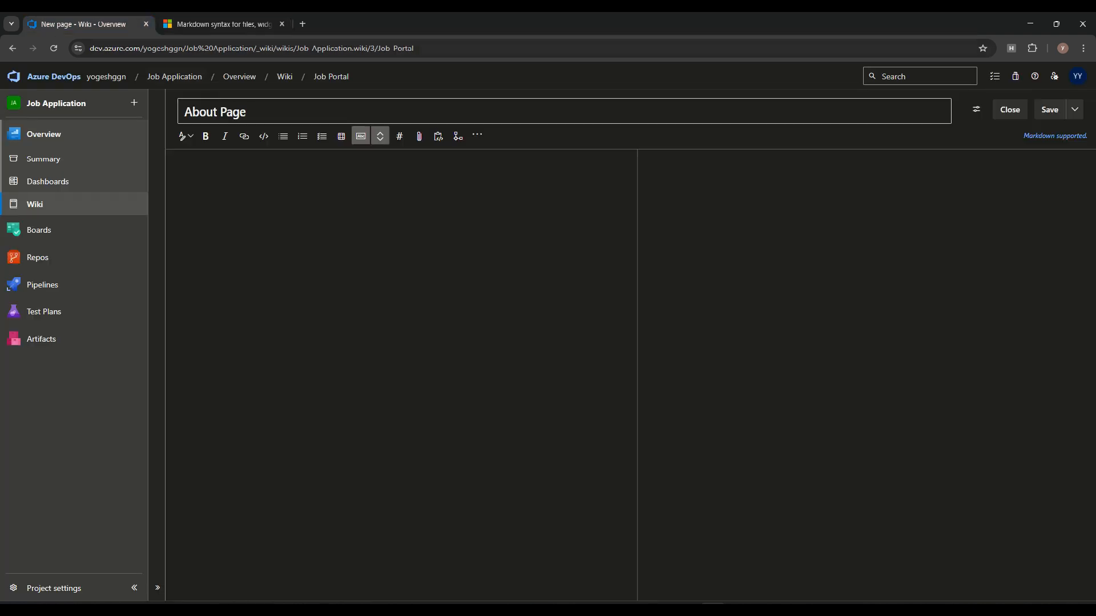
Step: Paste the H1–H5 header examples into the About Page body, each on its own line
{"action": "key", "text": "ctrl+v"}
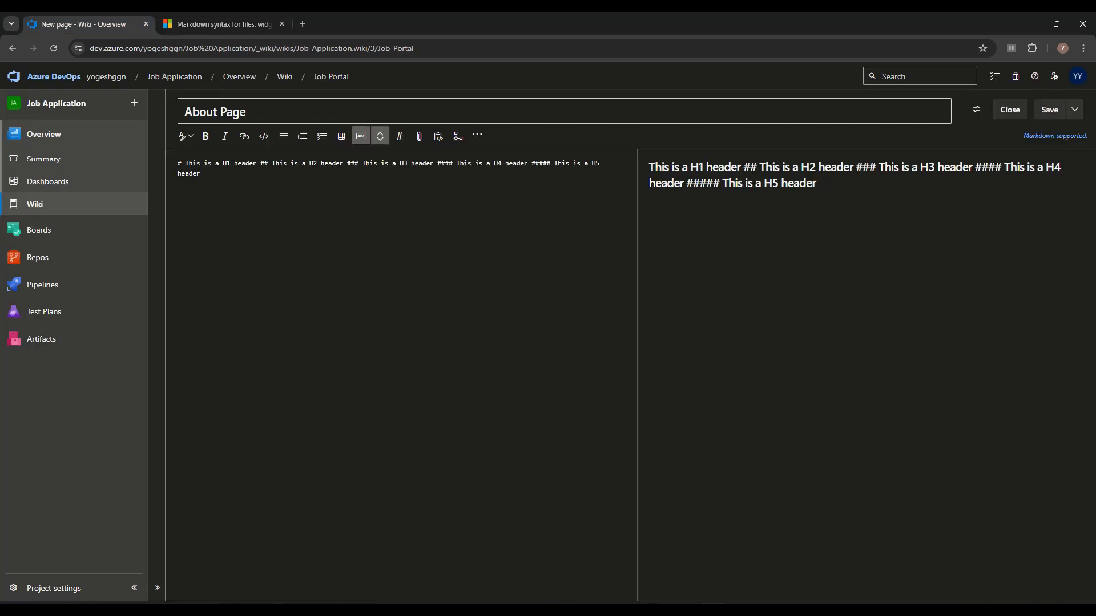
{"action": "left_click", "coordinate": [260, 163]}
{"action": "key", "text": "Return"}
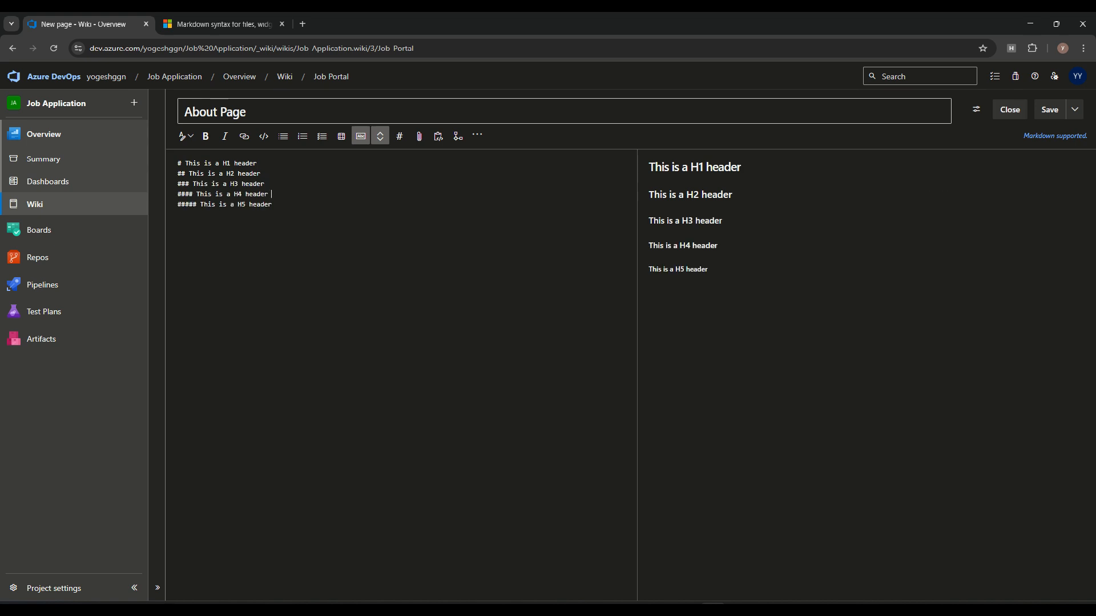
Step: Review the guide's Markdown widgets, Blockquotes and emphasis sections, then return to the wiki draft
{"action": "left_click", "coordinate": [223, 24]}
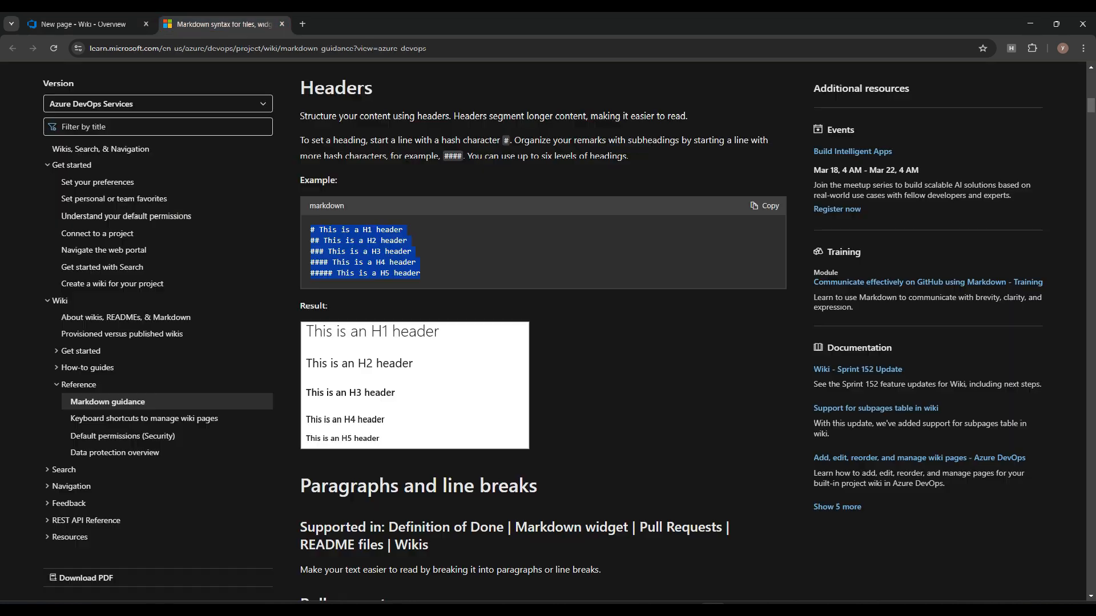
{"action": "scroll", "coordinate": [542, 331], "scroll_direction": "down", "scroll_amount": 5}
{"action": "scroll", "coordinate": [542, 331], "scroll_direction": "up", "scroll_amount": 4}
{"action": "left_click_drag", "start_coordinate": [320, 257], "coordinate": [519, 258]}
{"action": "scroll", "coordinate": [536, 330], "scroll_direction": "down", "scroll_amount": 5}
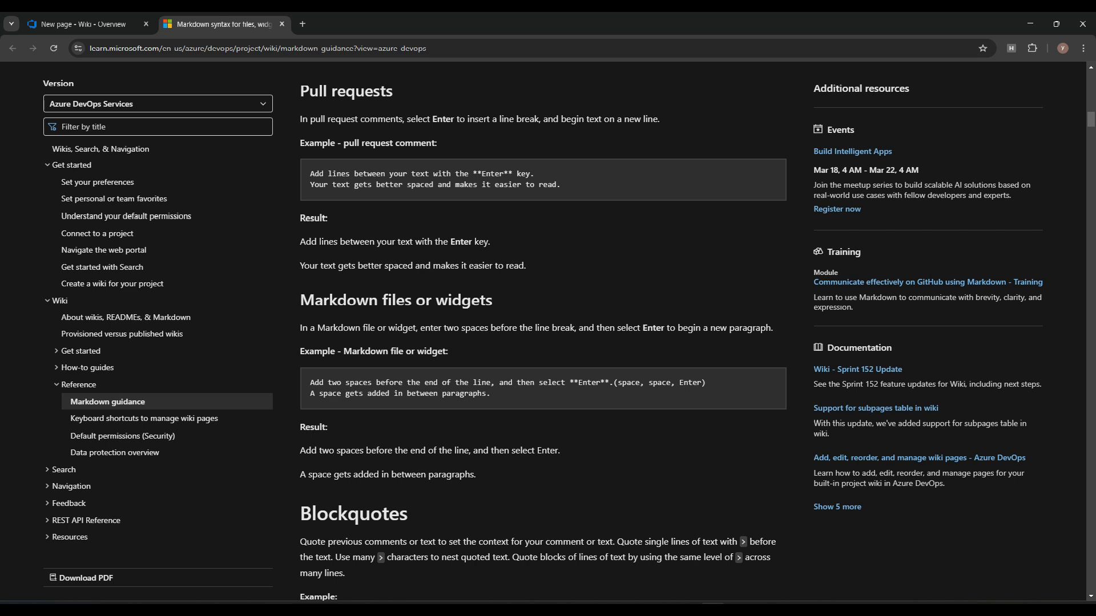
{"action": "left_click_drag", "start_coordinate": [338, 300], "coordinate": [492, 301]}
{"action": "scroll", "coordinate": [542, 331], "scroll_direction": "down", "scroll_amount": 5}
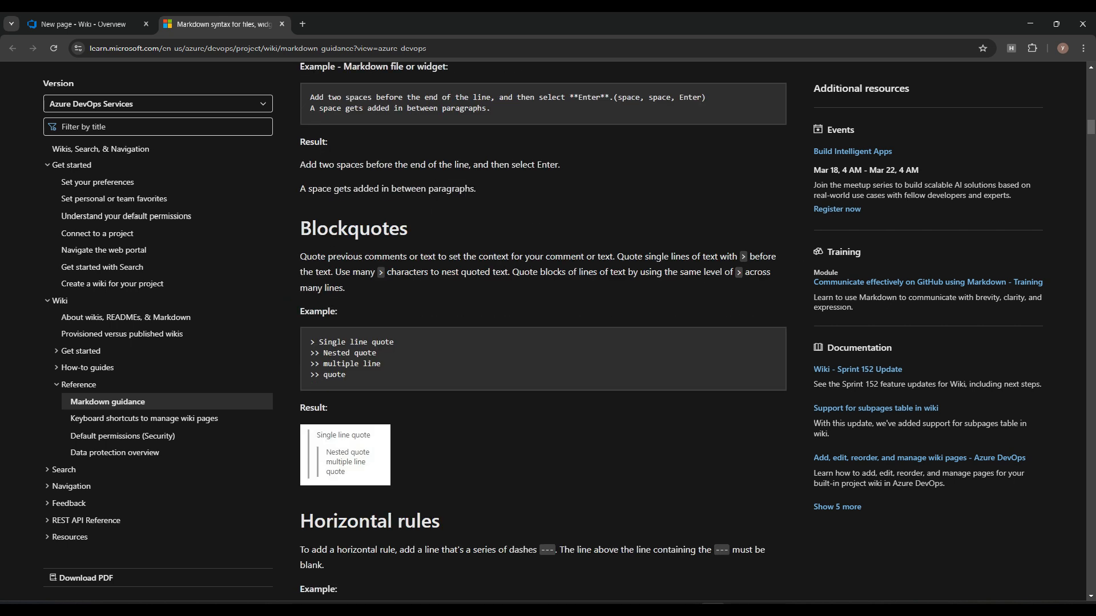
{"action": "left_click_drag", "start_coordinate": [318, 228], "coordinate": [408, 229]}
{"action": "scroll", "coordinate": [543, 331], "scroll_direction": "down", "scroll_amount": 4}
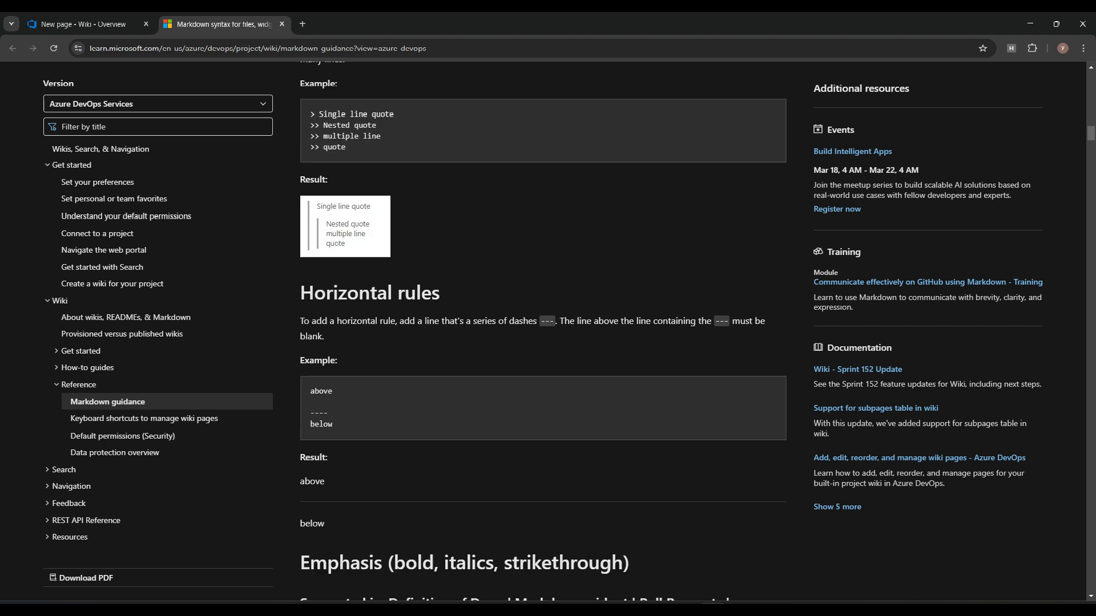
{"action": "scroll", "coordinate": [543, 331], "scroll_direction": "down", "scroll_amount": 3}
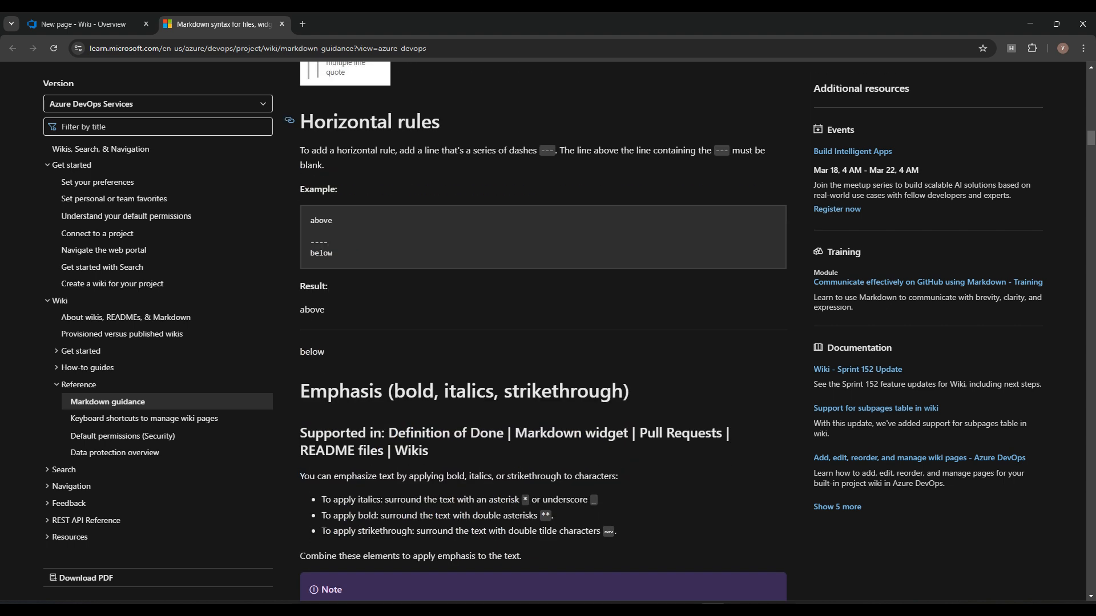
{"action": "left_click_drag", "start_coordinate": [325, 121], "coordinate": [441, 121]}
{"action": "scroll", "coordinate": [440, 121], "scroll_direction": "down", "scroll_amount": 4}
{"action": "left_click_drag", "start_coordinate": [406, 163], "coordinate": [624, 163]}
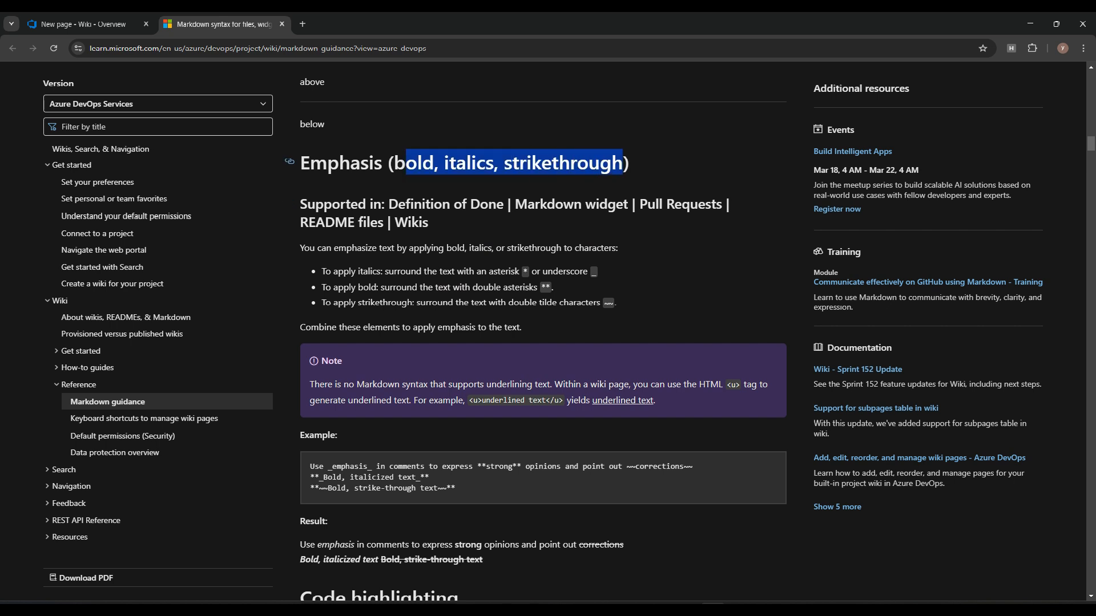
{"action": "scroll", "coordinate": [542, 331], "scroll_direction": "down", "scroll_amount": 7}
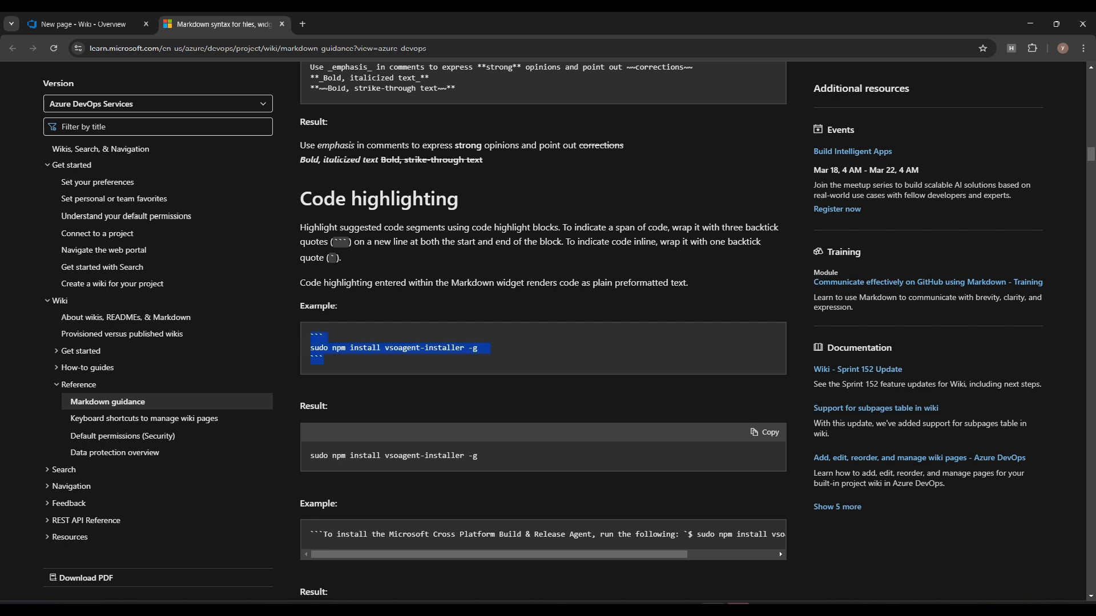
{"action": "left_click", "coordinate": [84, 24]}
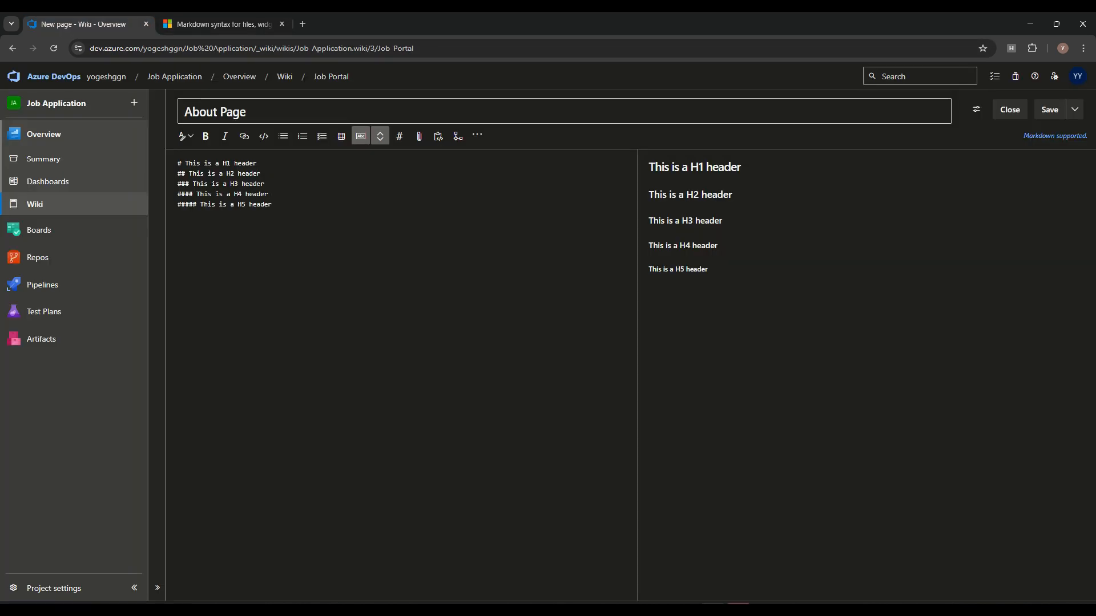
Step: Paste the npm install code block and the copied js code block example into the About Page
{"action": "type", "text": "``` sudo npm install vsoagent-installer -g ```"}
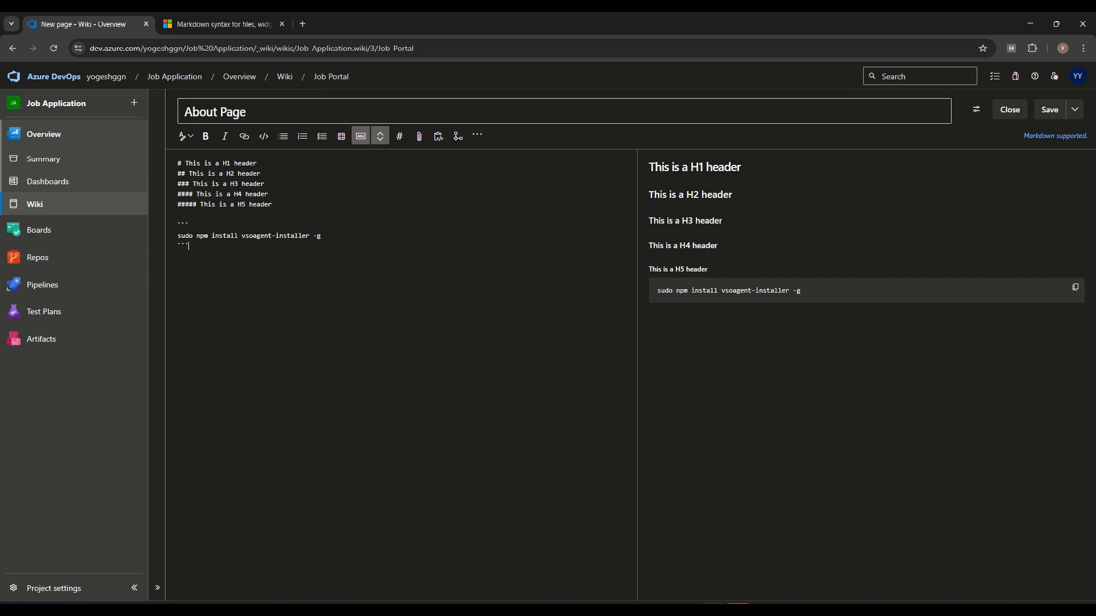
{"action": "key", "text": "ctrl+Tab"}
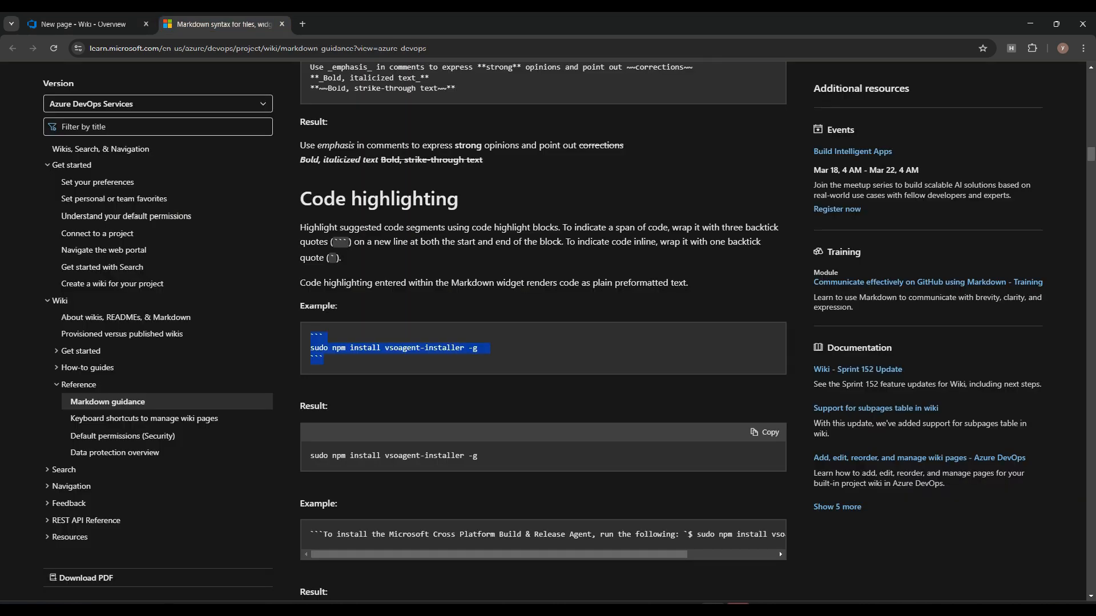
{"action": "scroll", "coordinate": [543, 331], "scroll_direction": "down", "scroll_amount": 4}
{"action": "scroll", "coordinate": [543, 331], "scroll_direction": "down", "scroll_amount": 5}
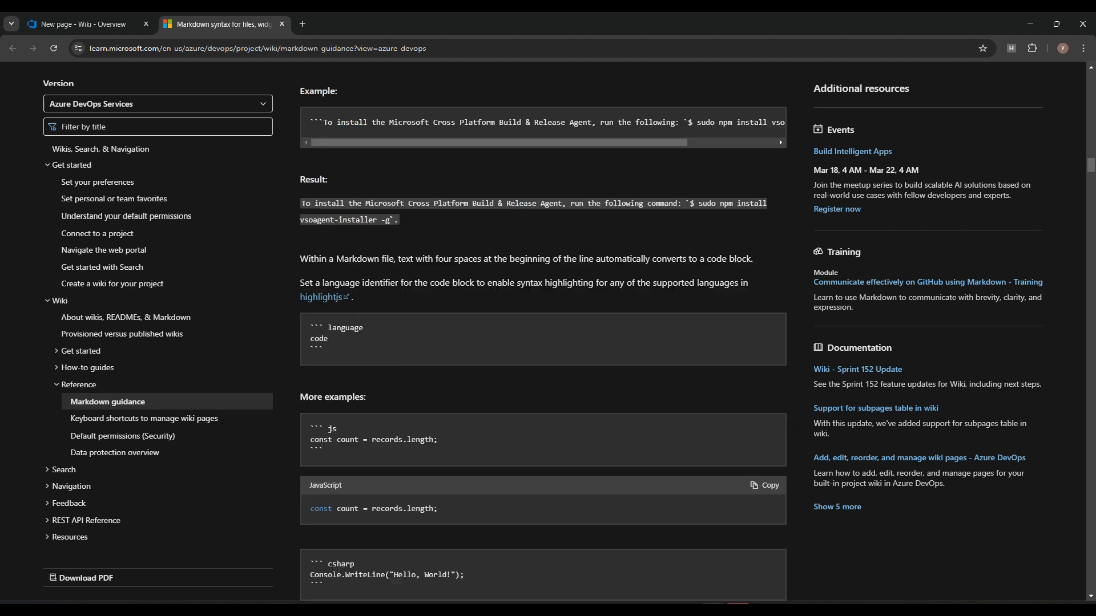
{"action": "left_click_drag", "start_coordinate": [311, 227], "coordinate": [325, 249]}
{"action": "left_click_drag", "start_coordinate": [310, 326], "coordinate": [332, 338]}
{"action": "scroll", "coordinate": [543, 331], "scroll_direction": "down", "scroll_amount": 3}
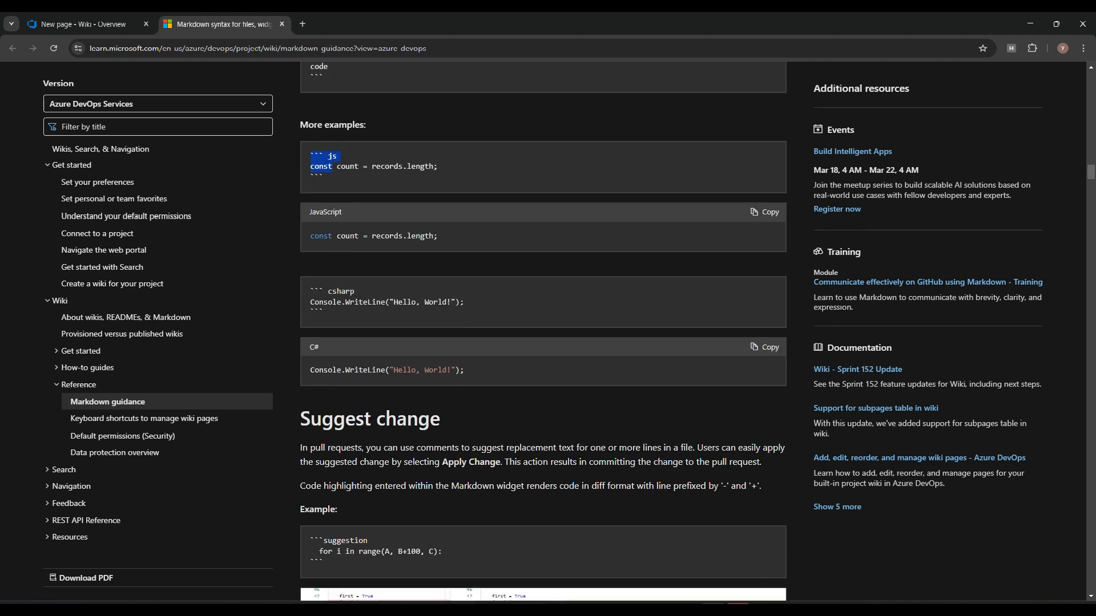
{"action": "left_click_drag", "start_coordinate": [325, 177], "coordinate": [310, 157]}
{"action": "key", "text": "ctrl+c"}
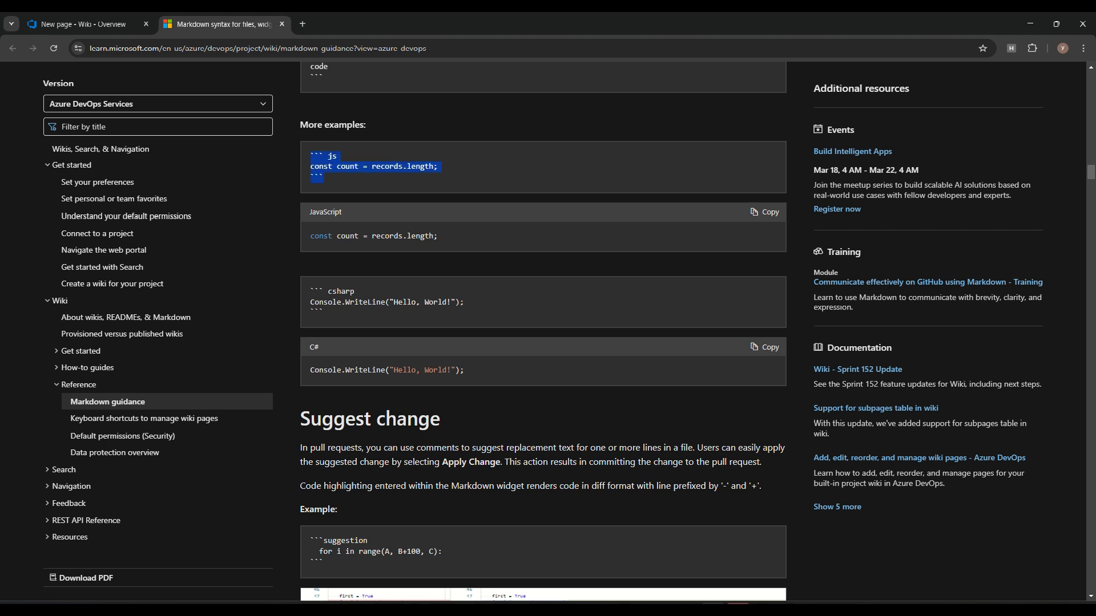
{"action": "key", "text": "ctrl+Tab"}
{"action": "key", "text": "ctrl+v"}
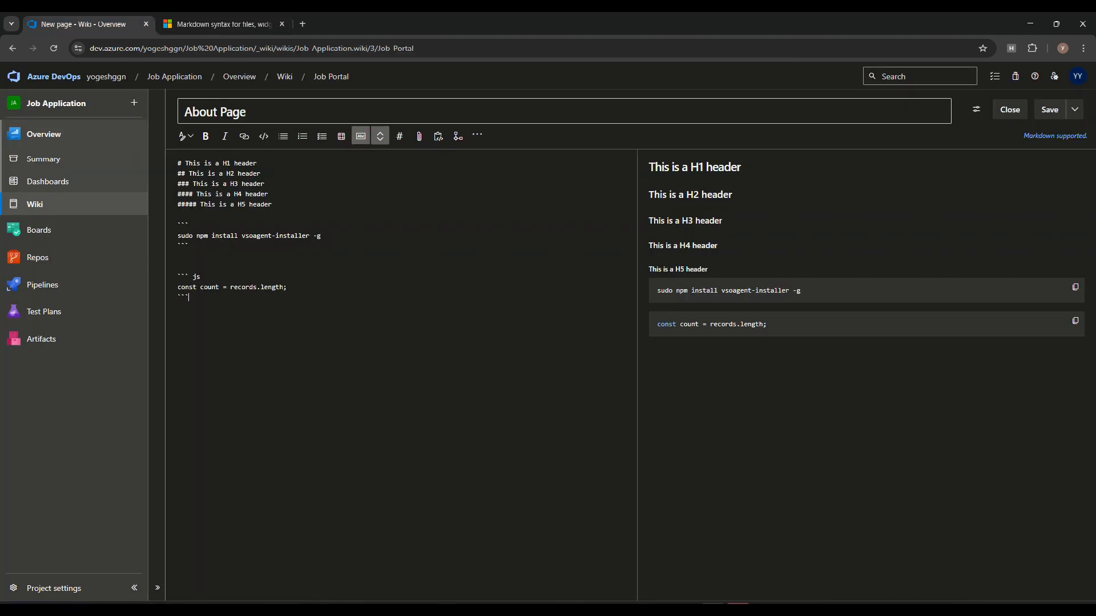
Step: Copy the table markdown example and paste it over the flattened table so the three-column table renders
{"action": "key", "text": "ctrl+Tab"}
{"action": "scroll", "coordinate": [543, 331], "scroll_direction": "down", "scroll_amount": 5}
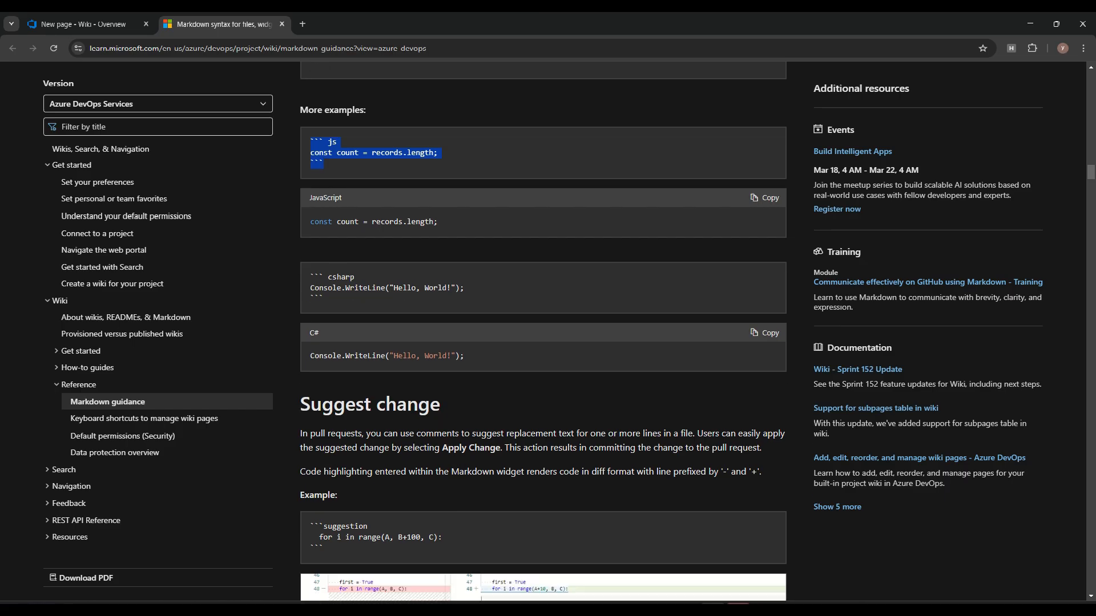
{"action": "scroll", "coordinate": [543, 331], "scroll_direction": "up", "scroll_amount": 3}
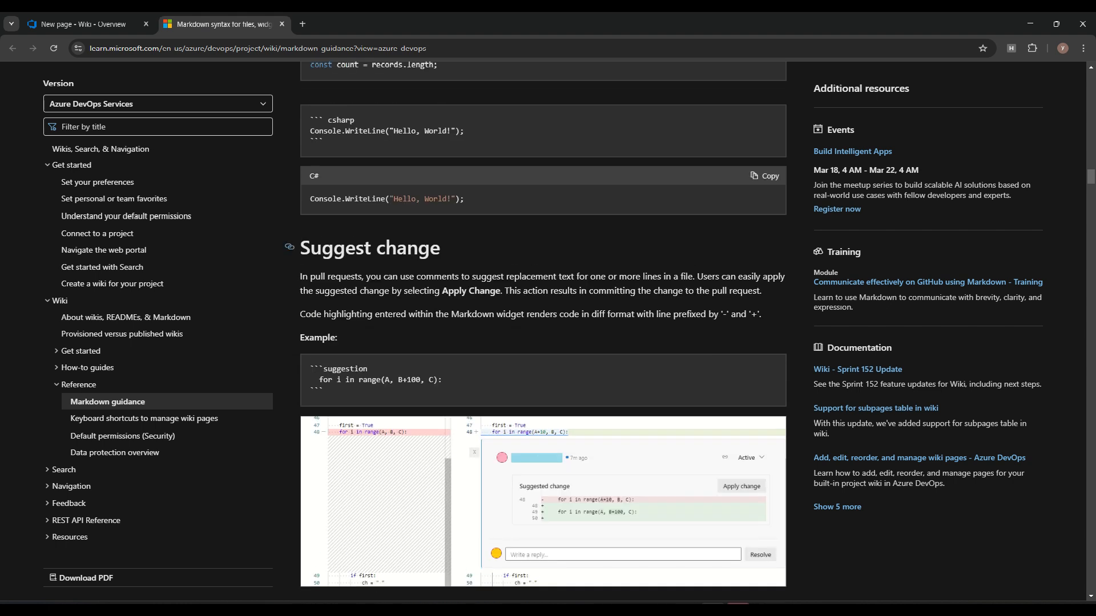
{"action": "scroll", "coordinate": [543, 331], "scroll_direction": "down", "scroll_amount": 10}
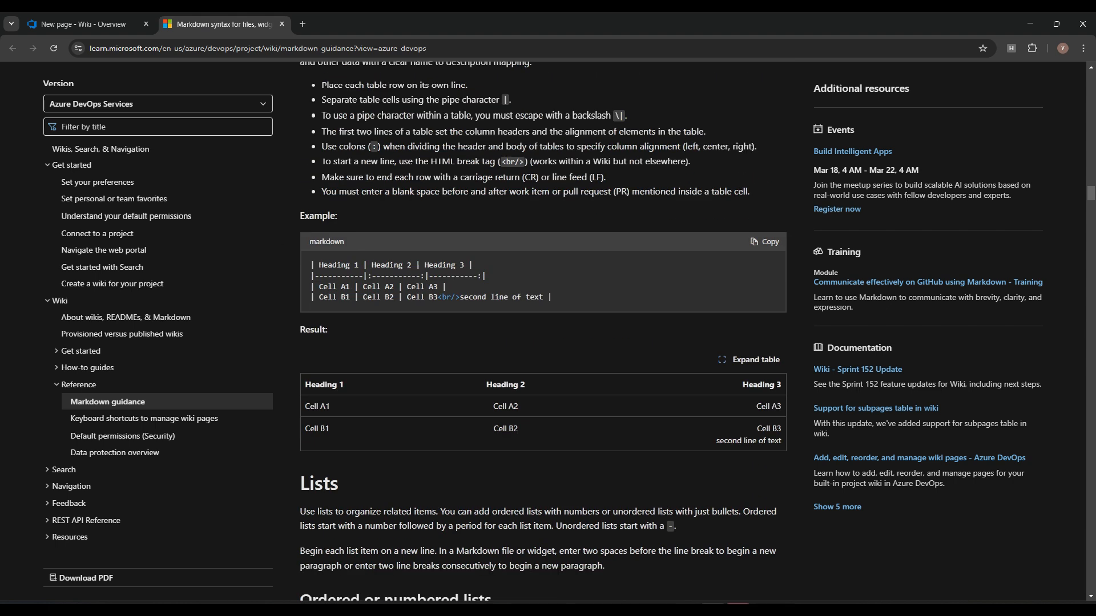
{"action": "left_click", "coordinate": [765, 242]}
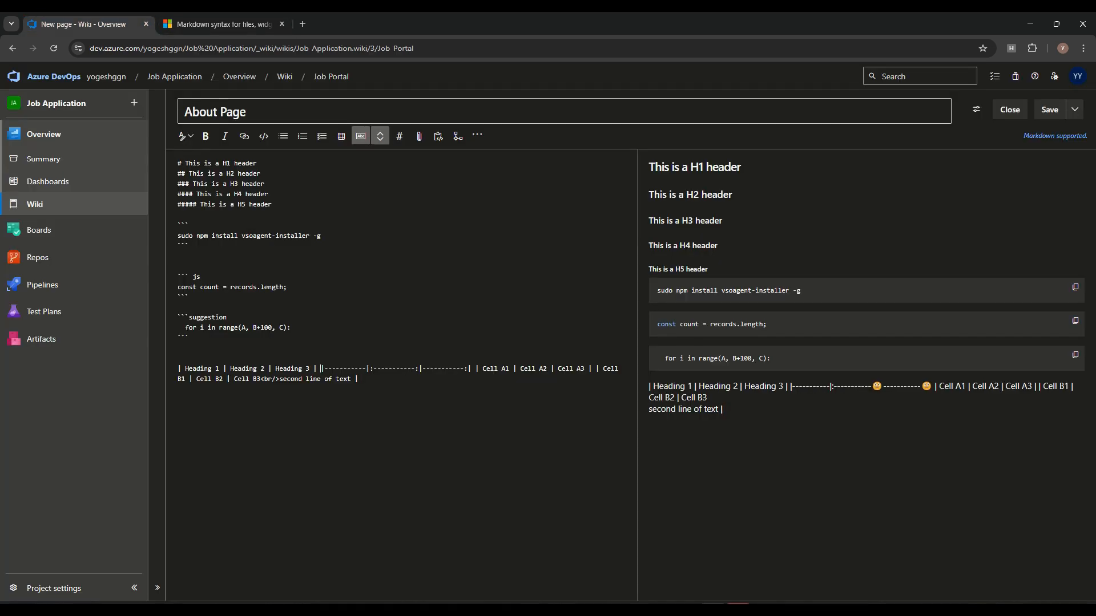
{"action": "left_click_drag", "start_coordinate": [358, 379], "coordinate": [178, 369]}
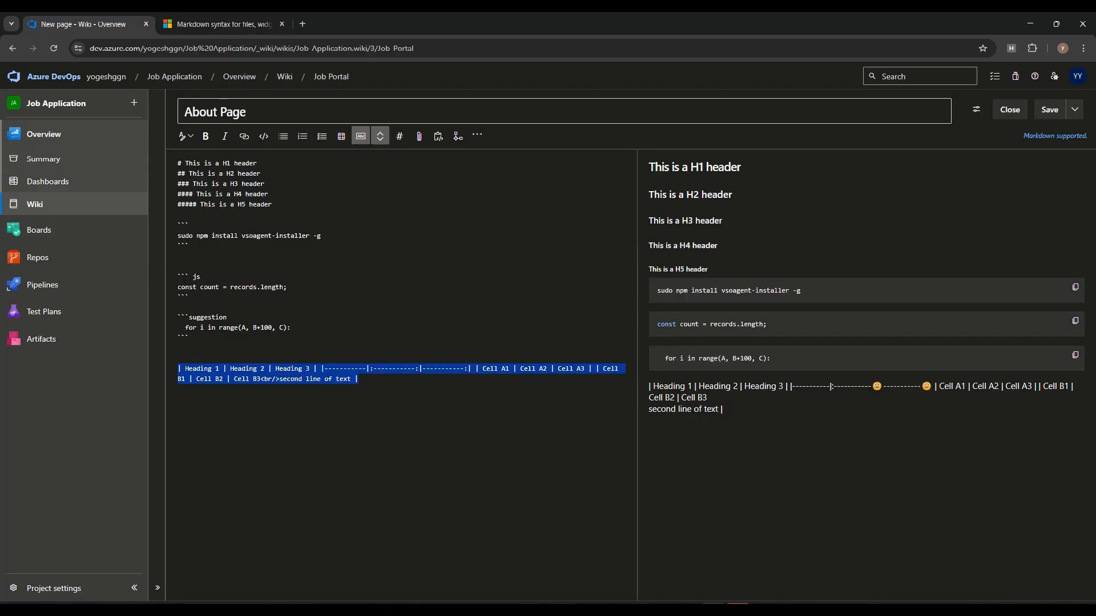
{"action": "key", "text": "ctrl+v"}
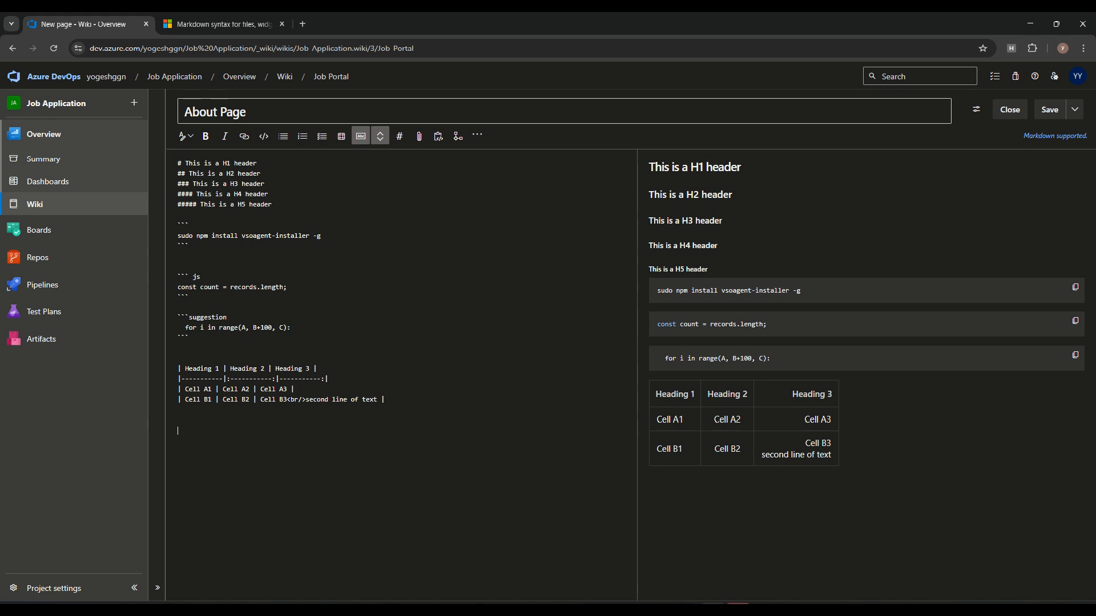
Step: Scroll through the Markdown syntax guide, then return to the wiki page editor
{"action": "left_click", "coordinate": [222, 24]}
{"action": "scroll", "coordinate": [542, 331], "scroll_direction": "down", "scroll_amount": 3}
{"action": "scroll", "coordinate": [374, 370], "scroll_direction": "down", "scroll_amount": 5}
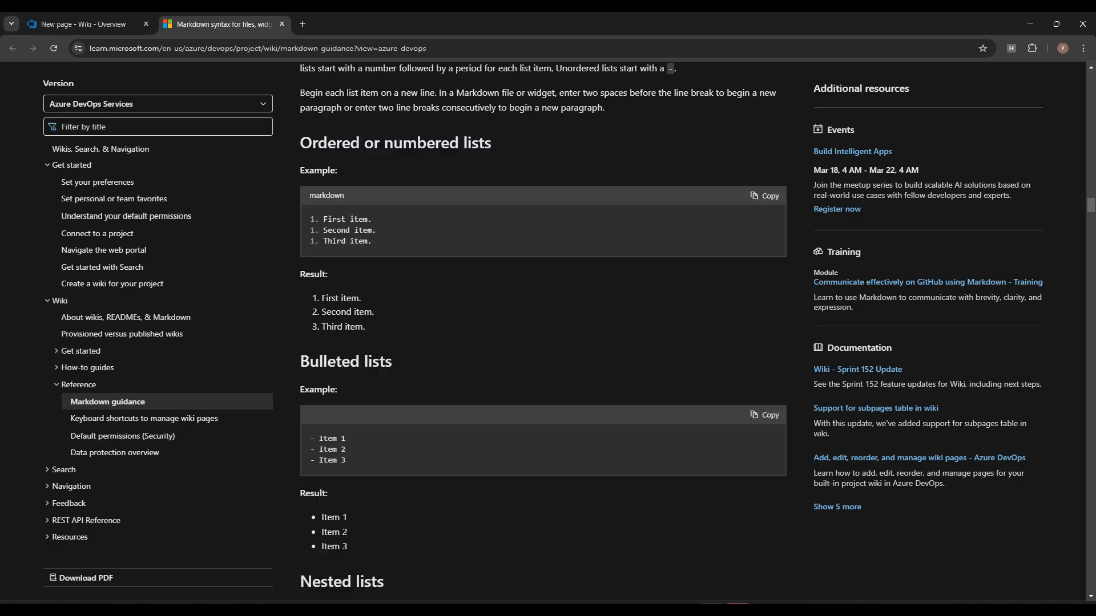
{"action": "scroll", "coordinate": [375, 370], "scroll_direction": "up", "scroll_amount": 6}
{"action": "scroll", "coordinate": [543, 331], "scroll_direction": "down", "scroll_amount": 18}
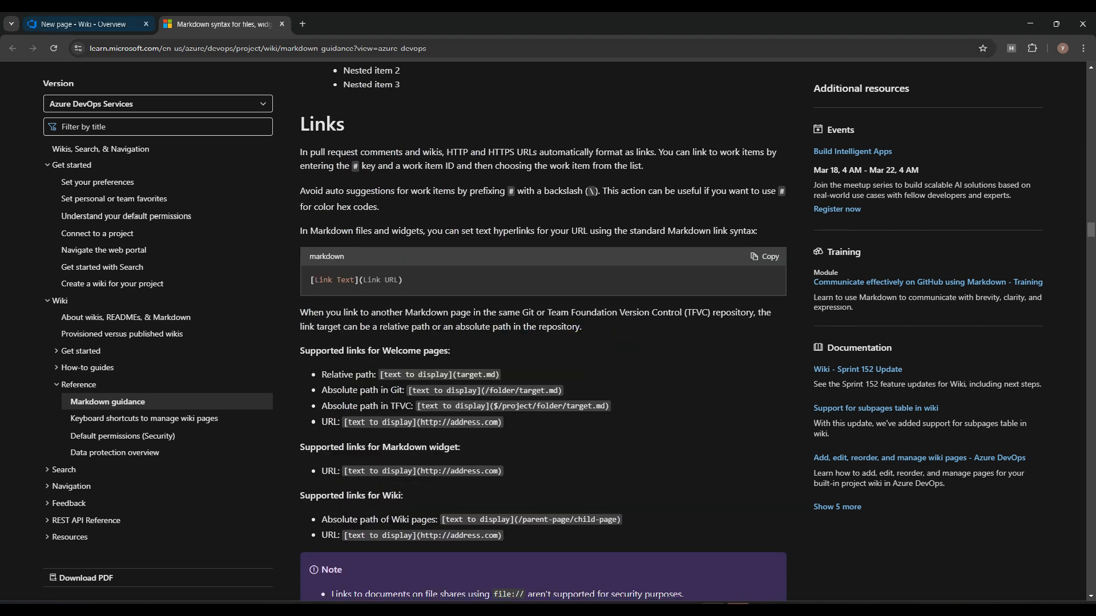
{"action": "left_click", "coordinate": [86, 24]}
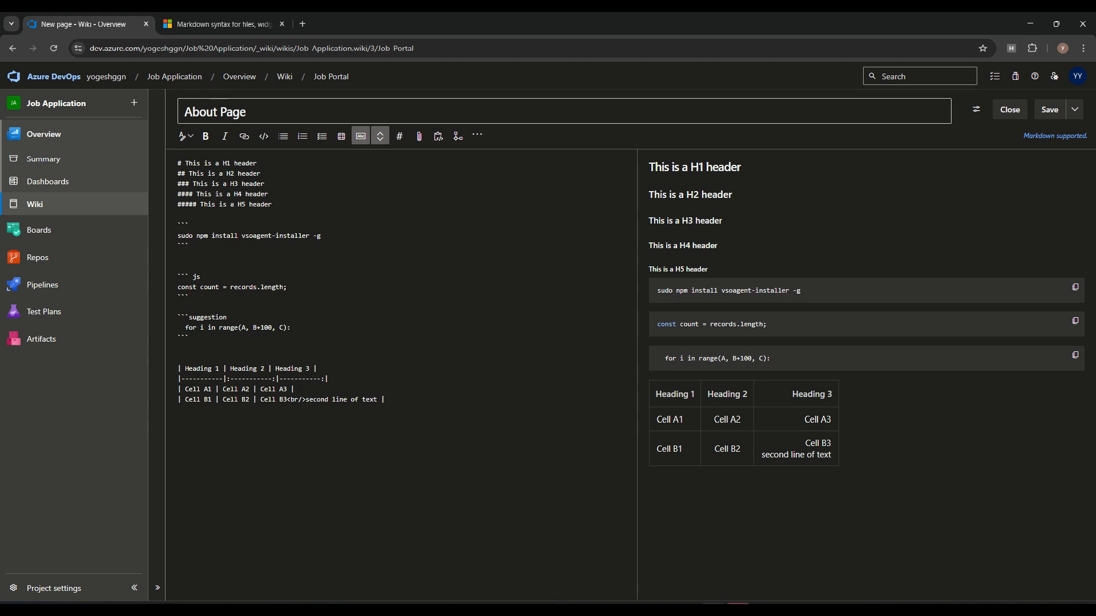
Step: Mention a team member with @ after the H5 header, staying in the editor
{"action": "type", "text": "@"}
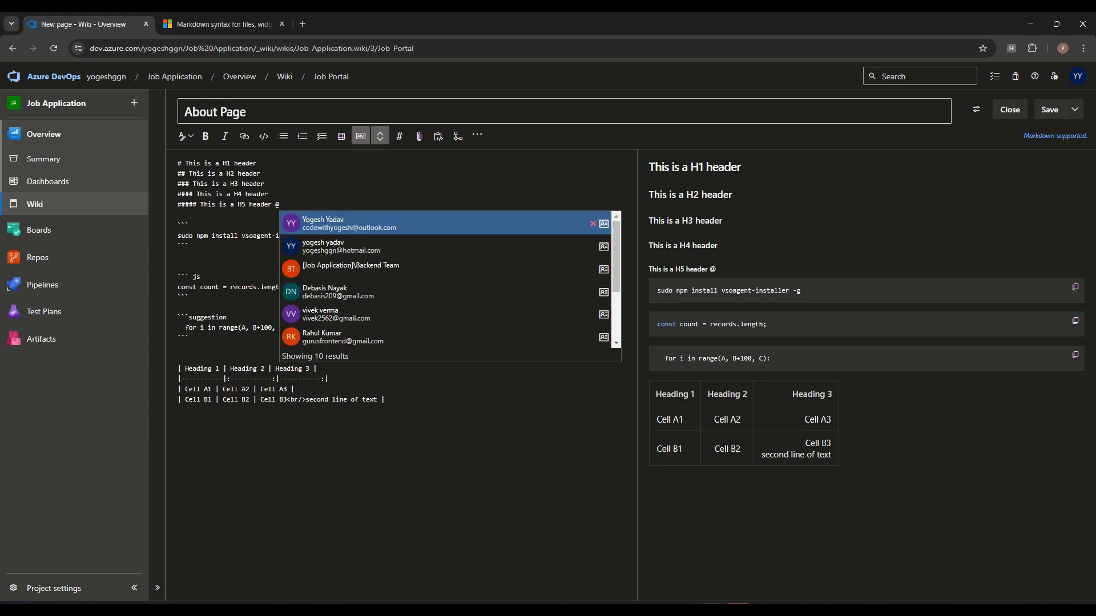
{"action": "left_click", "coordinate": [337, 291]}
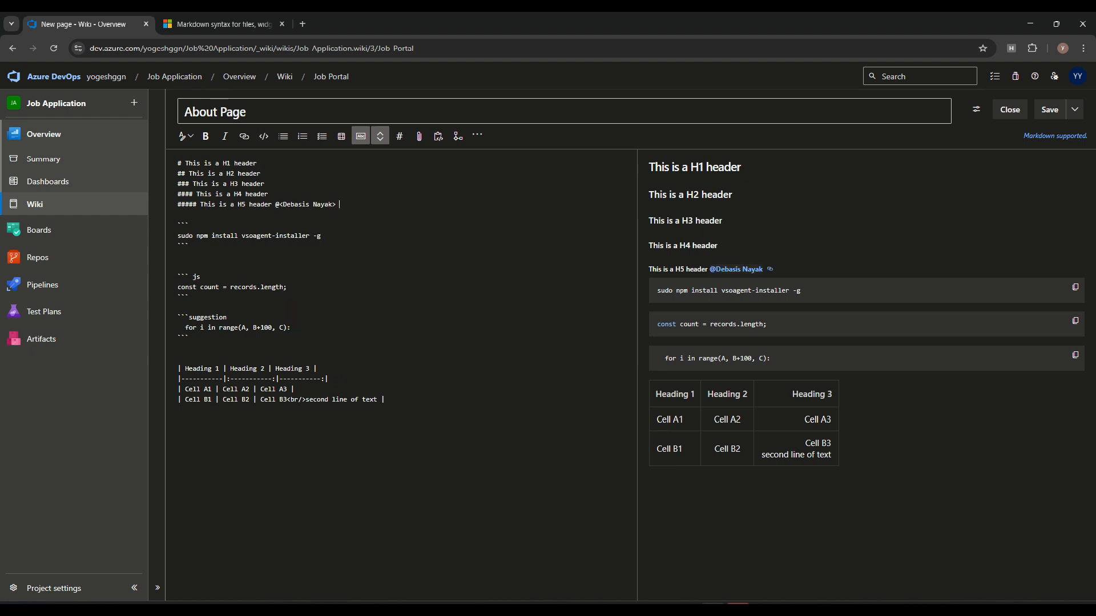
{"action": "left_click", "coordinate": [770, 269]}
{"action": "key", "text": "Escape"}
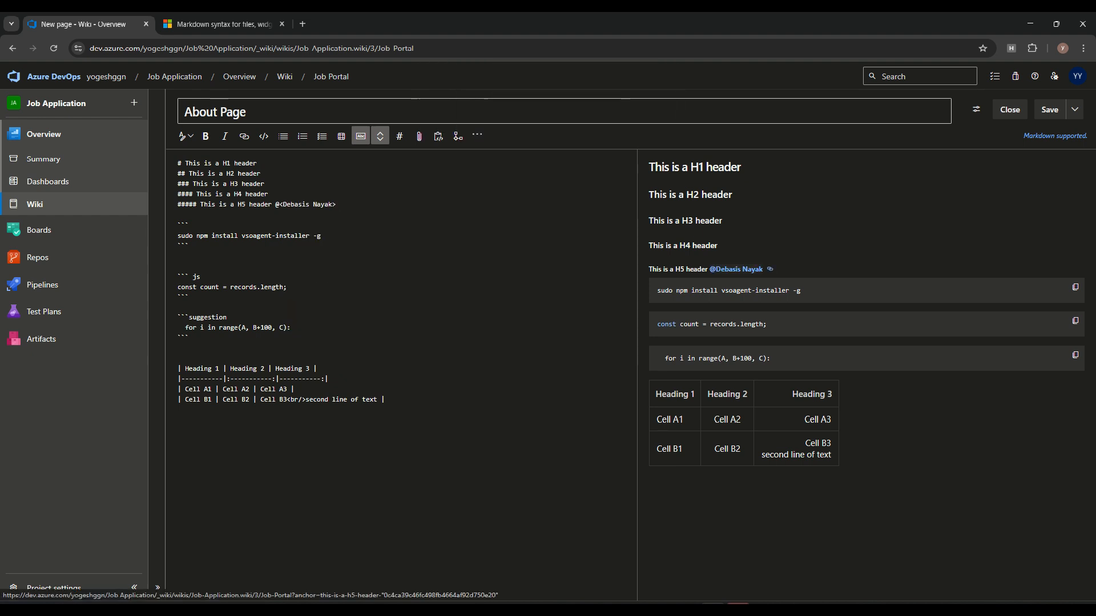
Step: Link work item Feature 14: Price Catalog in the header line and save the page
{"action": "key", "text": "Down"}
{"action": "key", "text": "Down"}
{"action": "key", "text": "Up"}
{"action": "key", "text": "Up"}
{"action": "key", "text": "Up"}
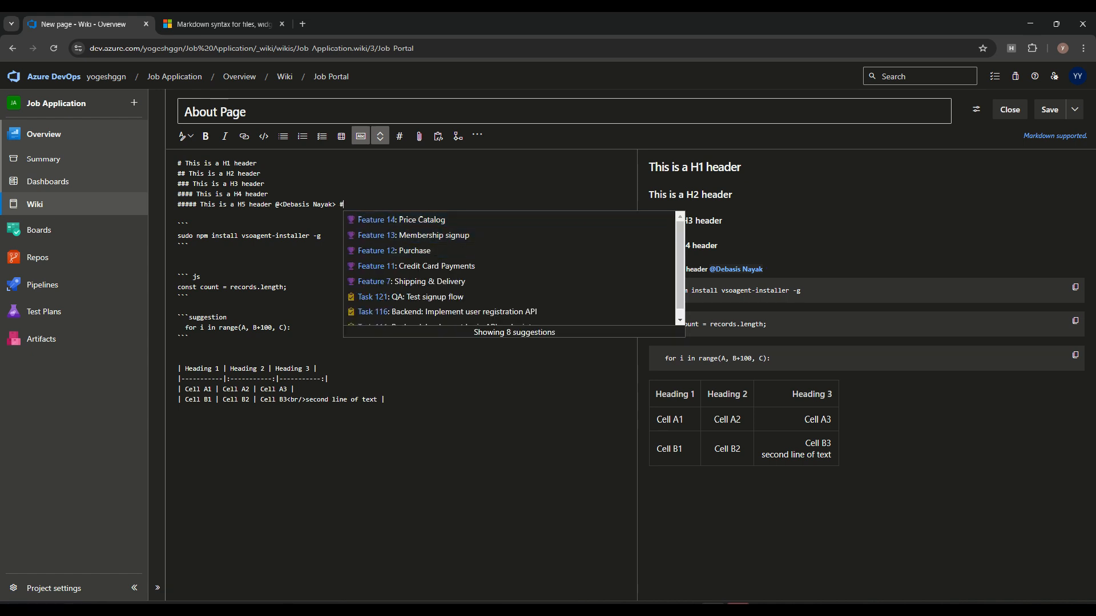
{"action": "key", "text": "Down"}
{"action": "key", "text": "Down"}
{"action": "key", "text": "Down"}
{"action": "key", "text": "Down"}
{"action": "key", "text": "Down"}
{"action": "key", "text": "Up"}
{"action": "key", "text": "Up"}
{"action": "key", "text": "Up"}
{"action": "key", "text": "Up"}
{"action": "key", "text": "Return"}
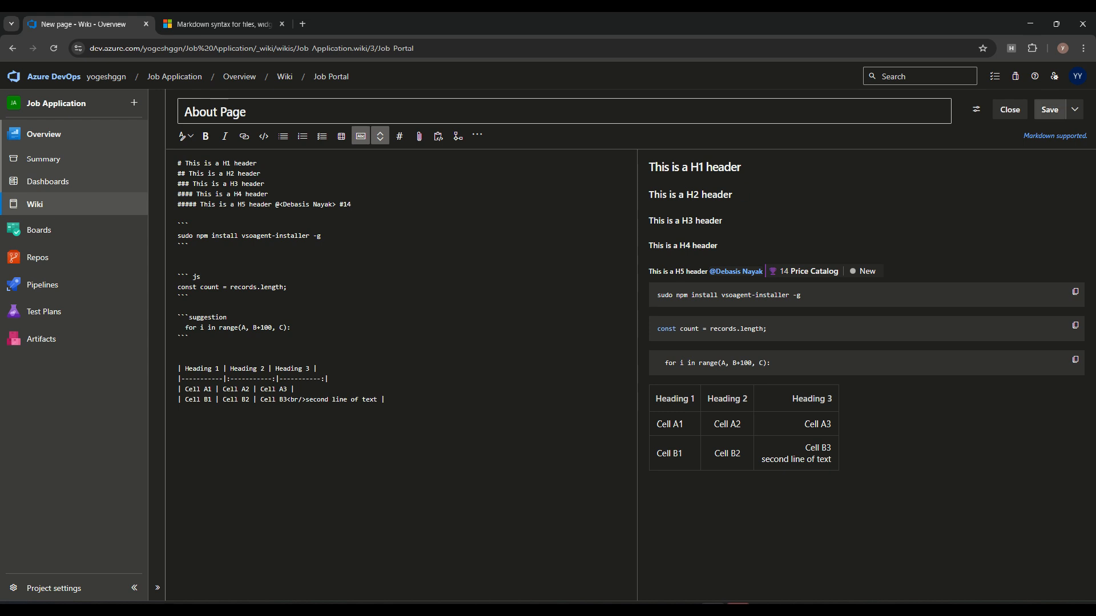
{"action": "left_click", "coordinate": [1049, 109]}
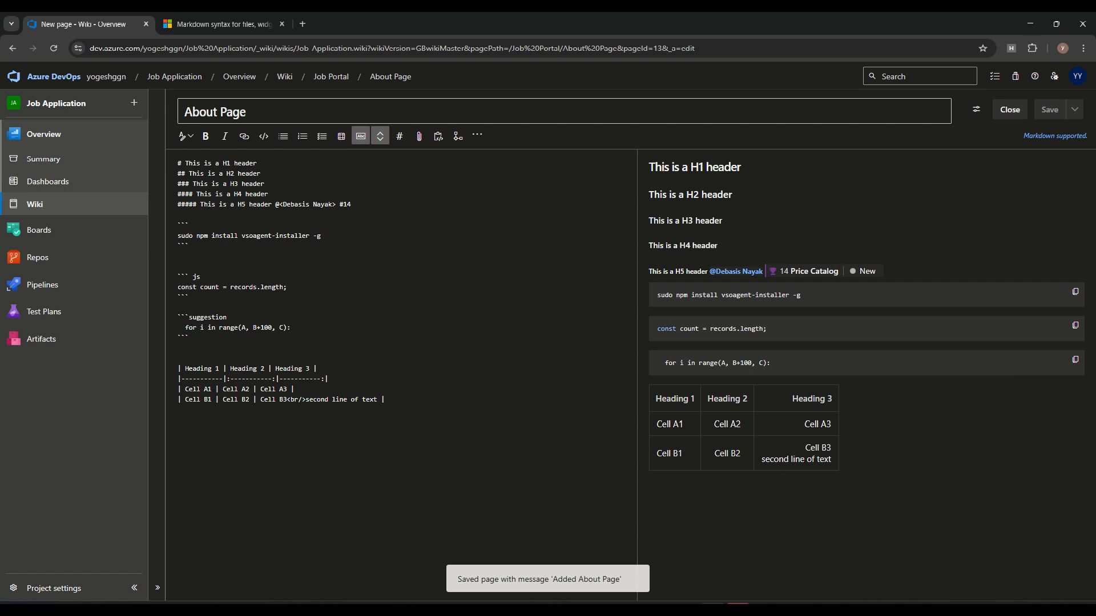
Step: Close the editor and switch between Login Page and About Page in the page tree
{"action": "left_click", "coordinate": [1010, 109]}
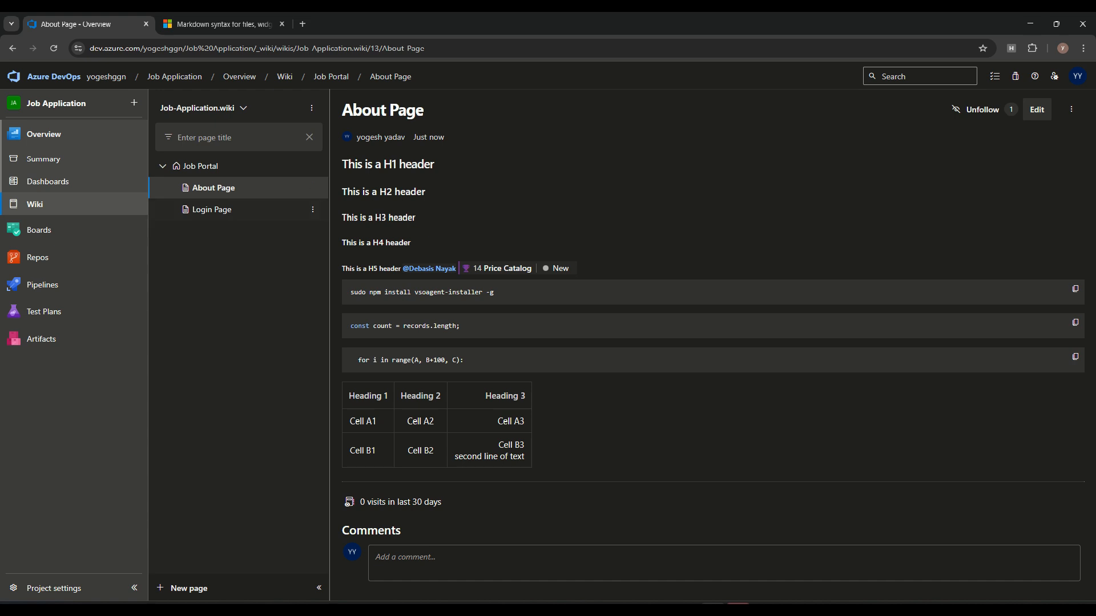
{"action": "left_click", "coordinate": [212, 210]}
{"action": "left_click", "coordinate": [213, 188]}
{"action": "left_click", "coordinate": [212, 209]}
{"action": "left_click", "coordinate": [213, 188]}
{"action": "left_click", "coordinate": [212, 209]}
{"action": "left_click", "coordinate": [212, 188]}
Step: Click into the About Page comment box, then jump to the H2 header section
{"action": "left_click", "coordinate": [416, 557]}
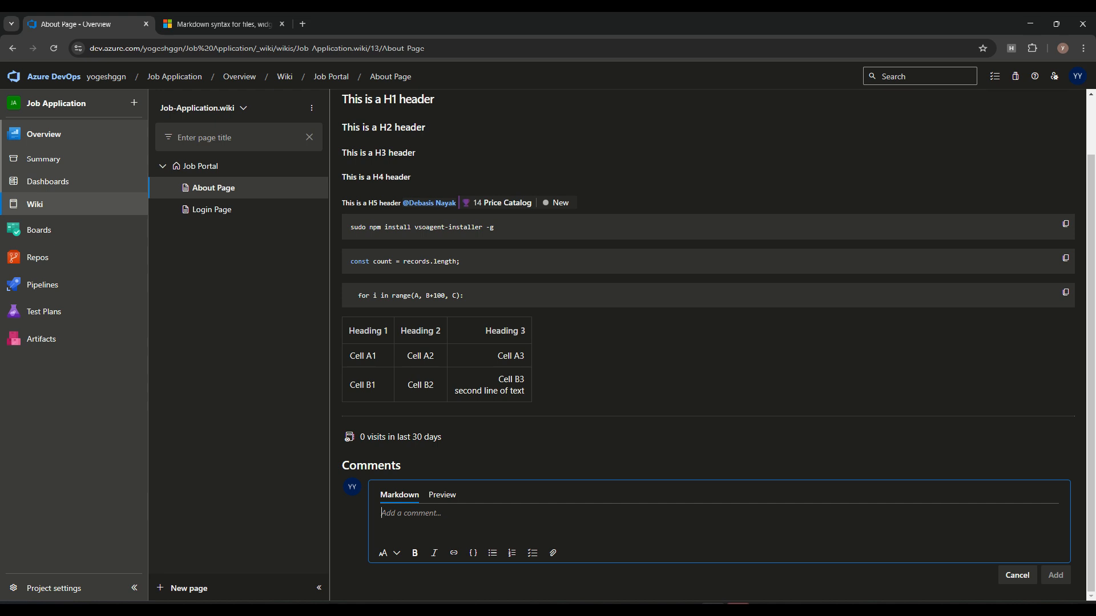
{"action": "scroll", "coordinate": [399, 229], "scroll_direction": "up", "scroll_amount": 2}
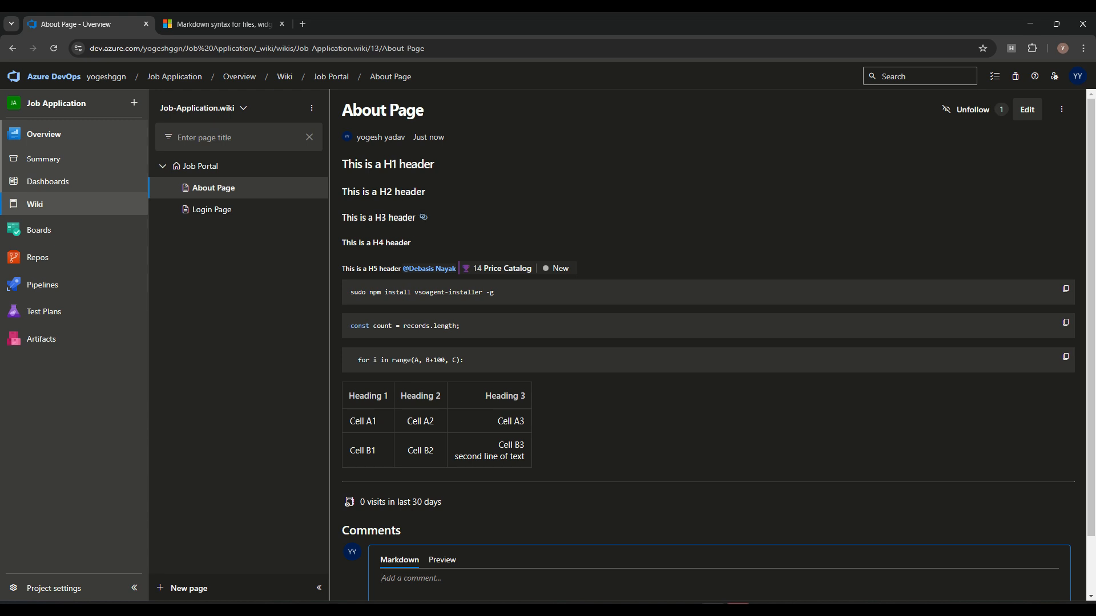
{"action": "left_click", "coordinate": [434, 192]}
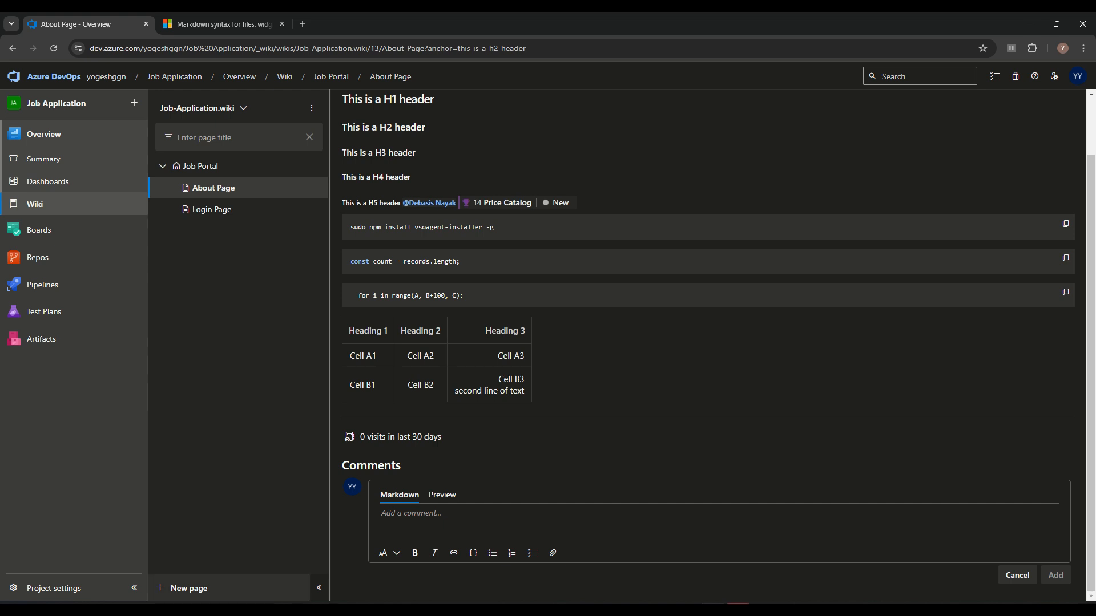
Step: Start an Add sub-page under Job Portal, abandon it, and open the wiki selector dropdown
{"action": "left_click", "coordinate": [312, 166]}
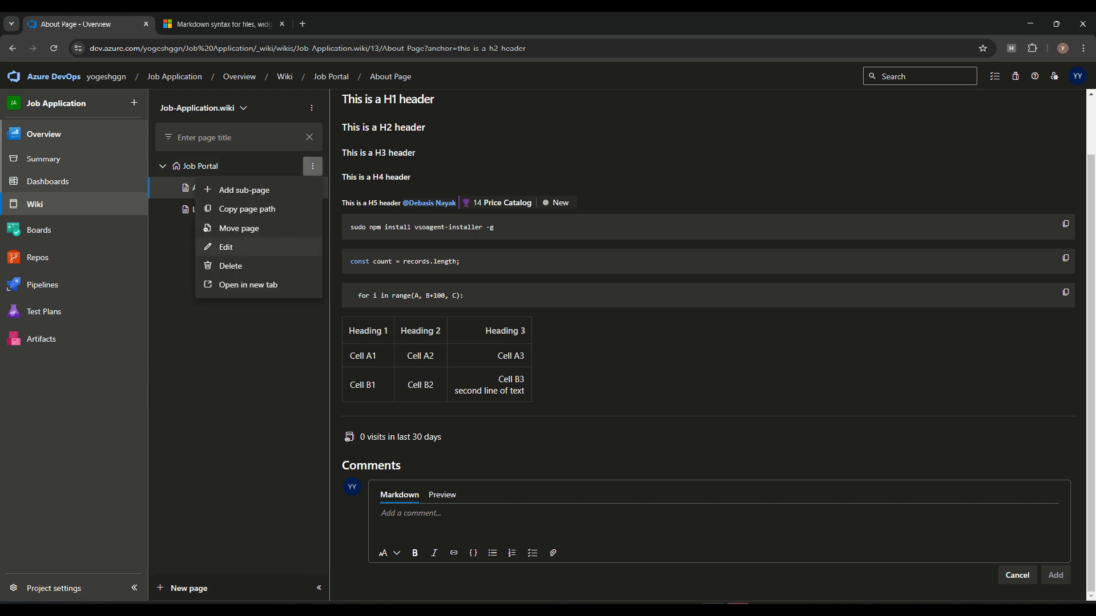
{"action": "left_click", "coordinate": [244, 190]}
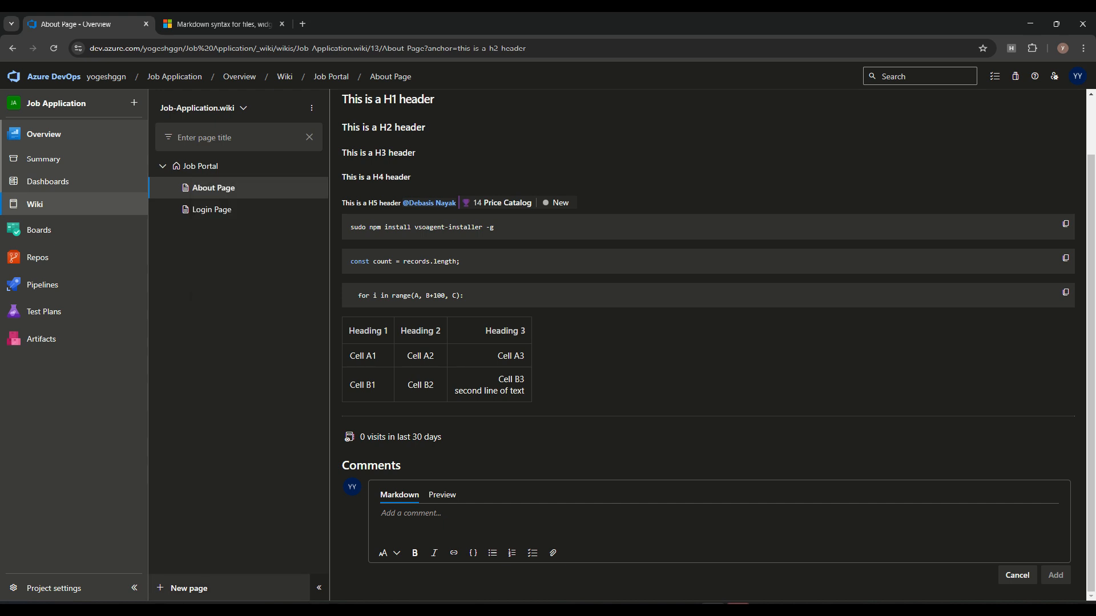
{"action": "left_click", "coordinate": [1015, 109]}
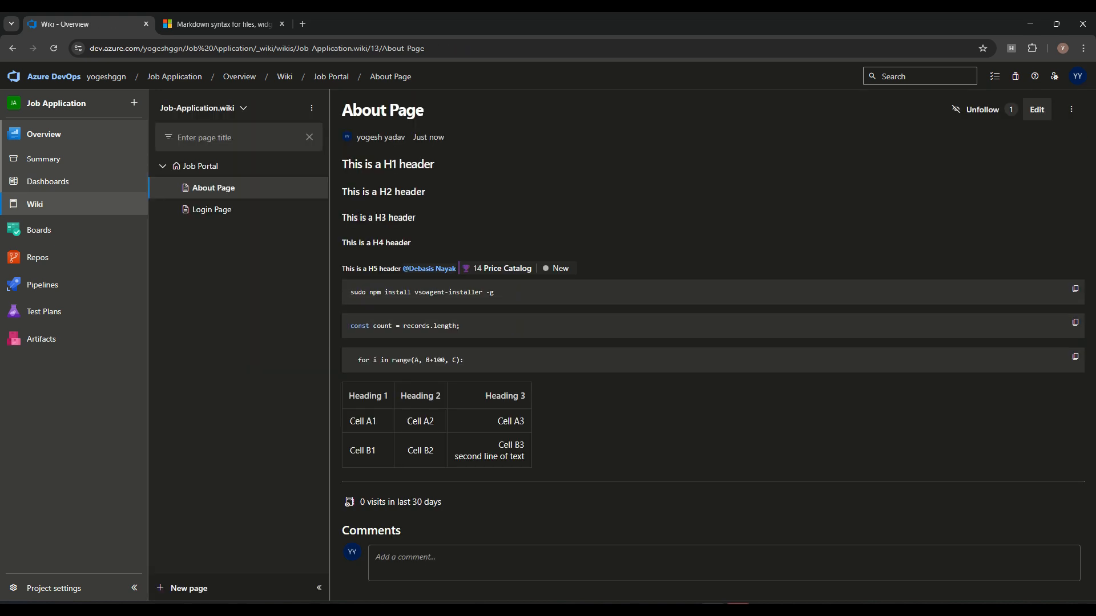
{"action": "left_click", "coordinate": [243, 108]}
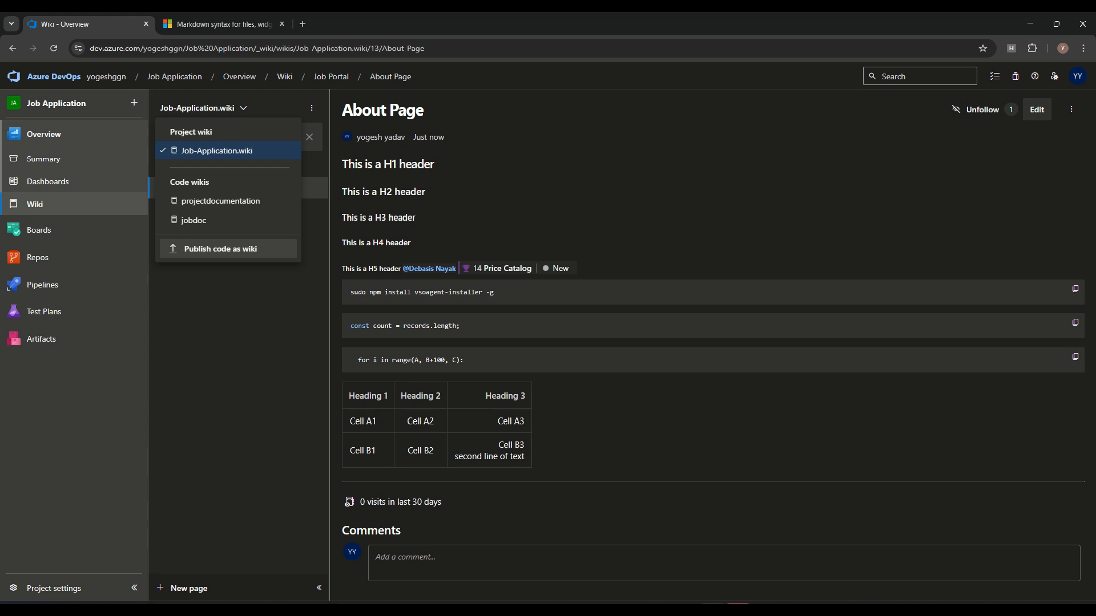
{"action": "left_click", "coordinate": [220, 249]}
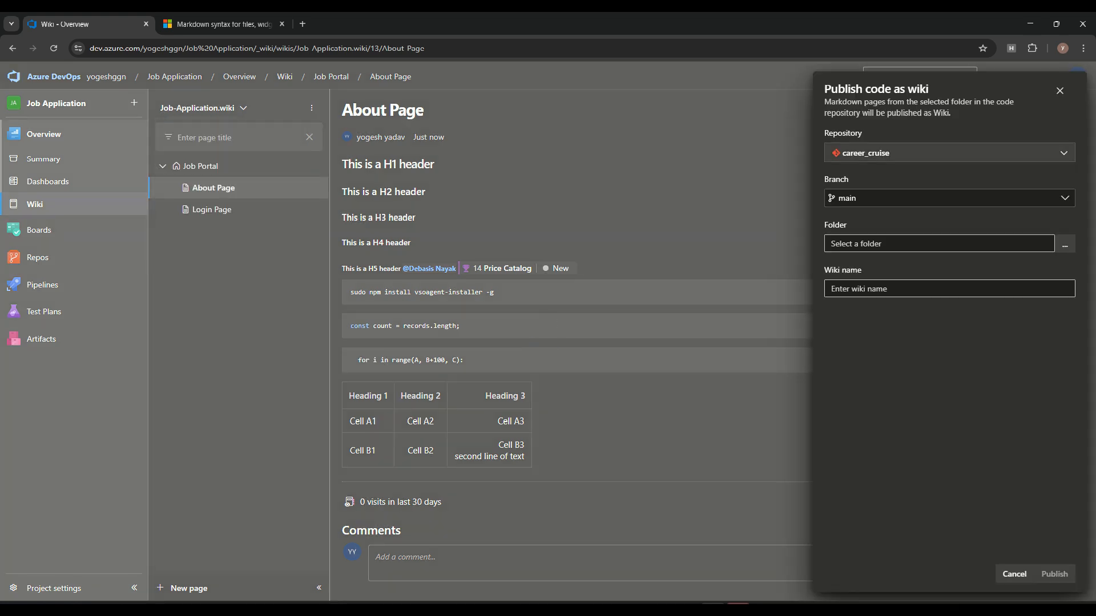
{"action": "left_click", "coordinate": [938, 244]}
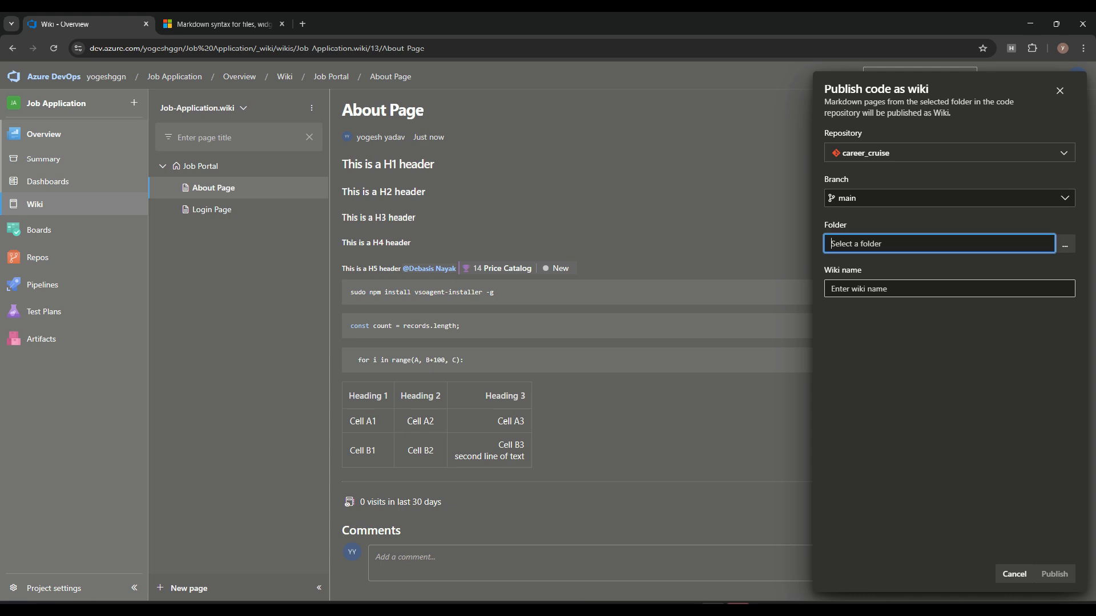
{"action": "left_click", "coordinate": [949, 289]}
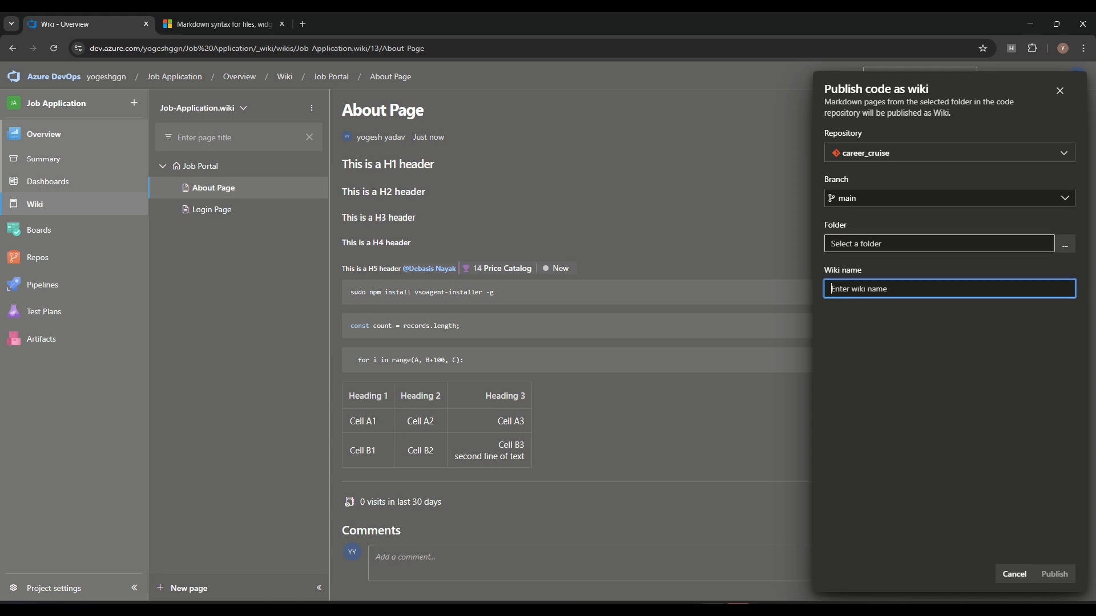
{"action": "left_click_drag", "start_coordinate": [830, 134], "coordinate": [862, 133]}
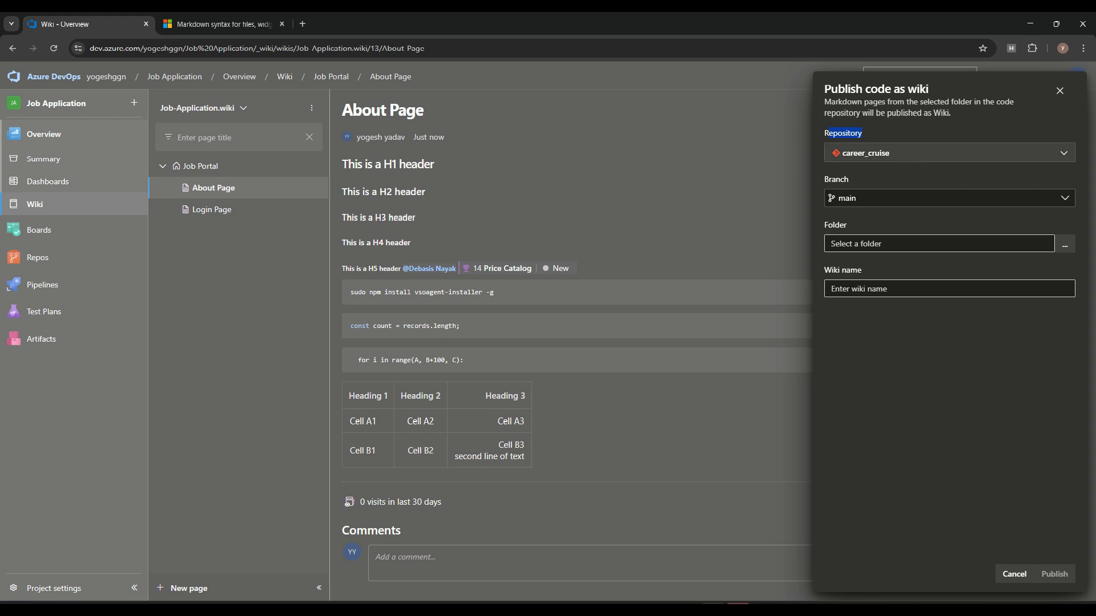
{"action": "left_click", "coordinate": [949, 153]}
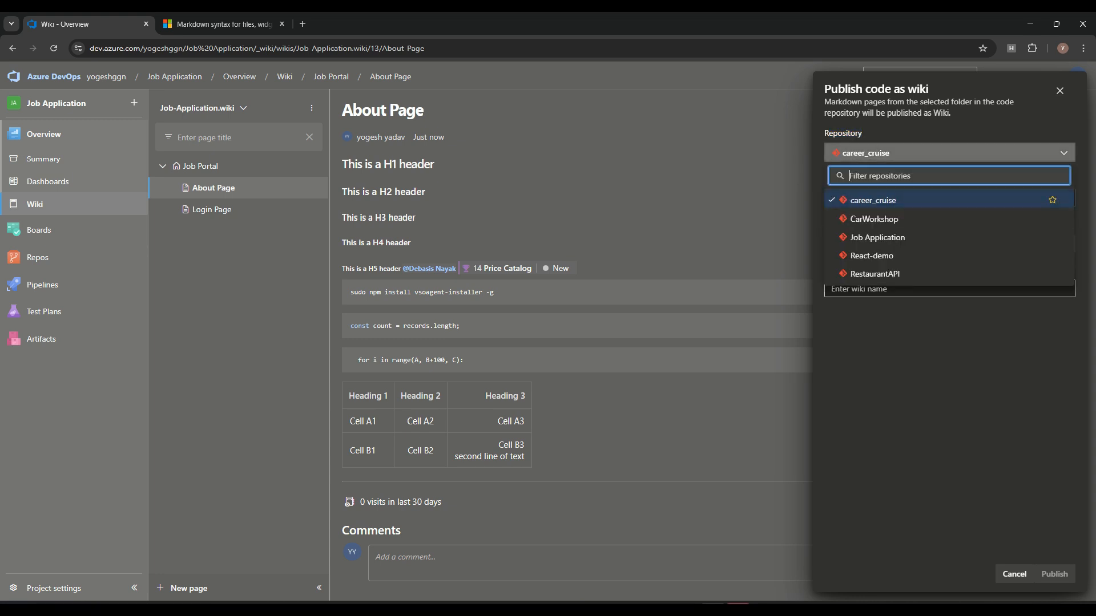
{"action": "left_click", "coordinate": [941, 365]}
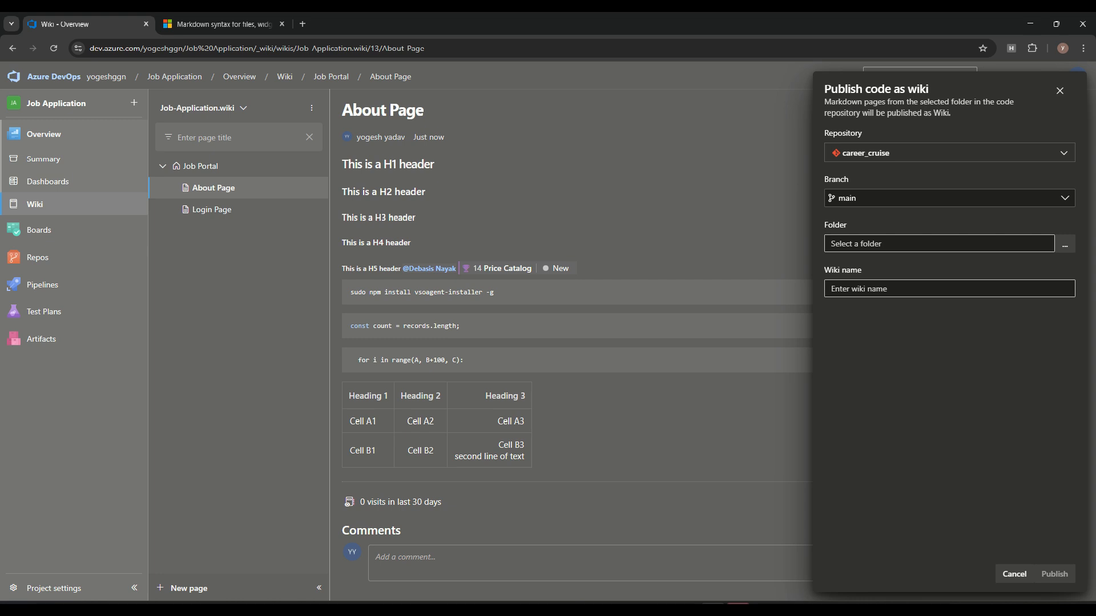
{"action": "left_click", "coordinate": [1015, 574]}
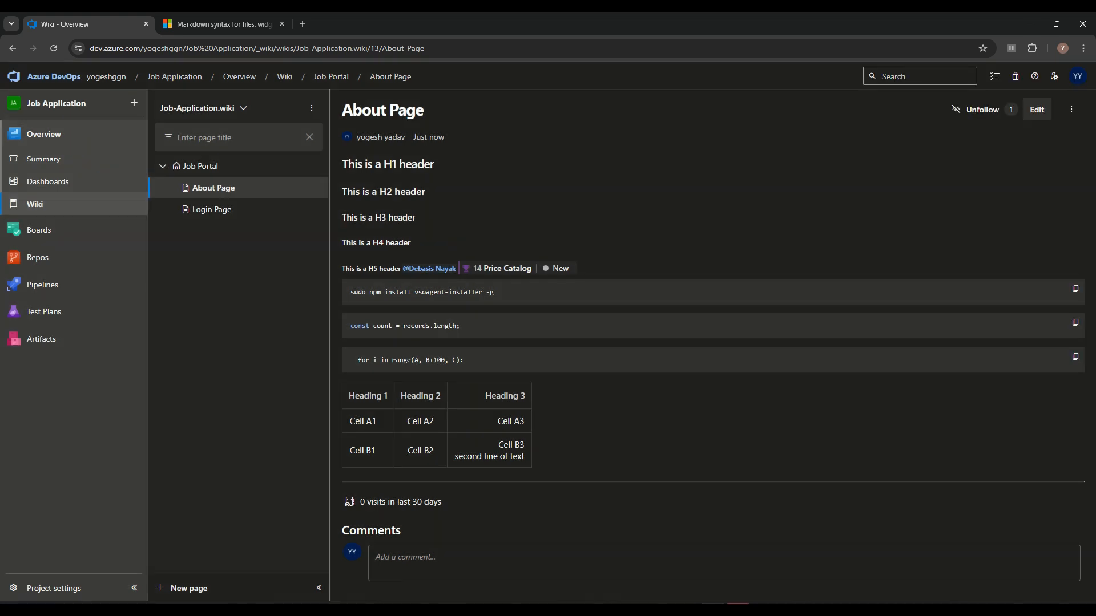